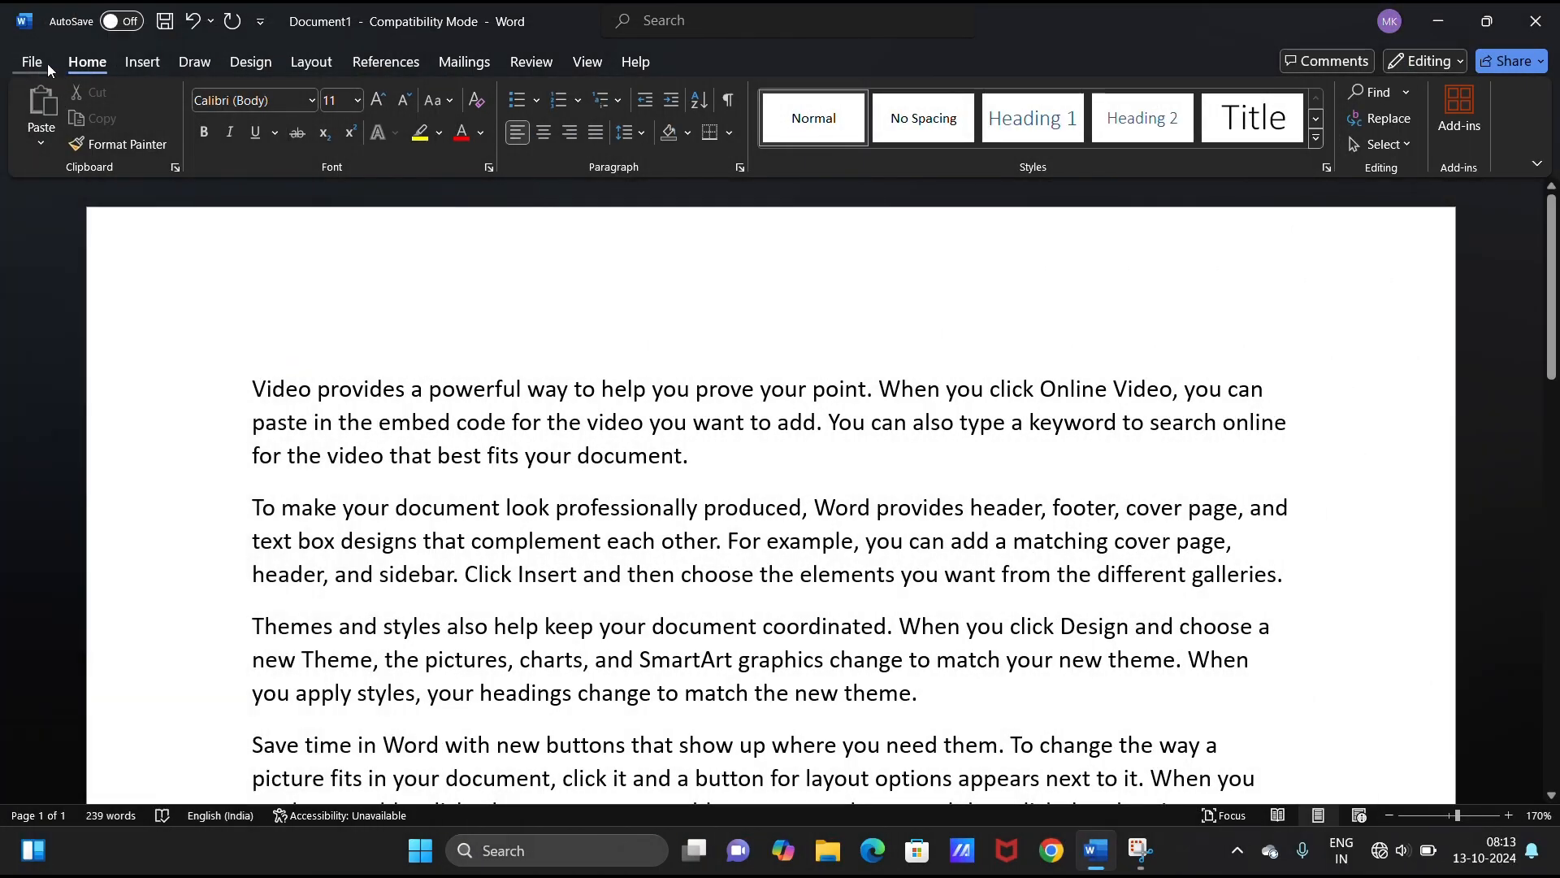
- Close the open document and discard its unsaved changes
click(47, 62)
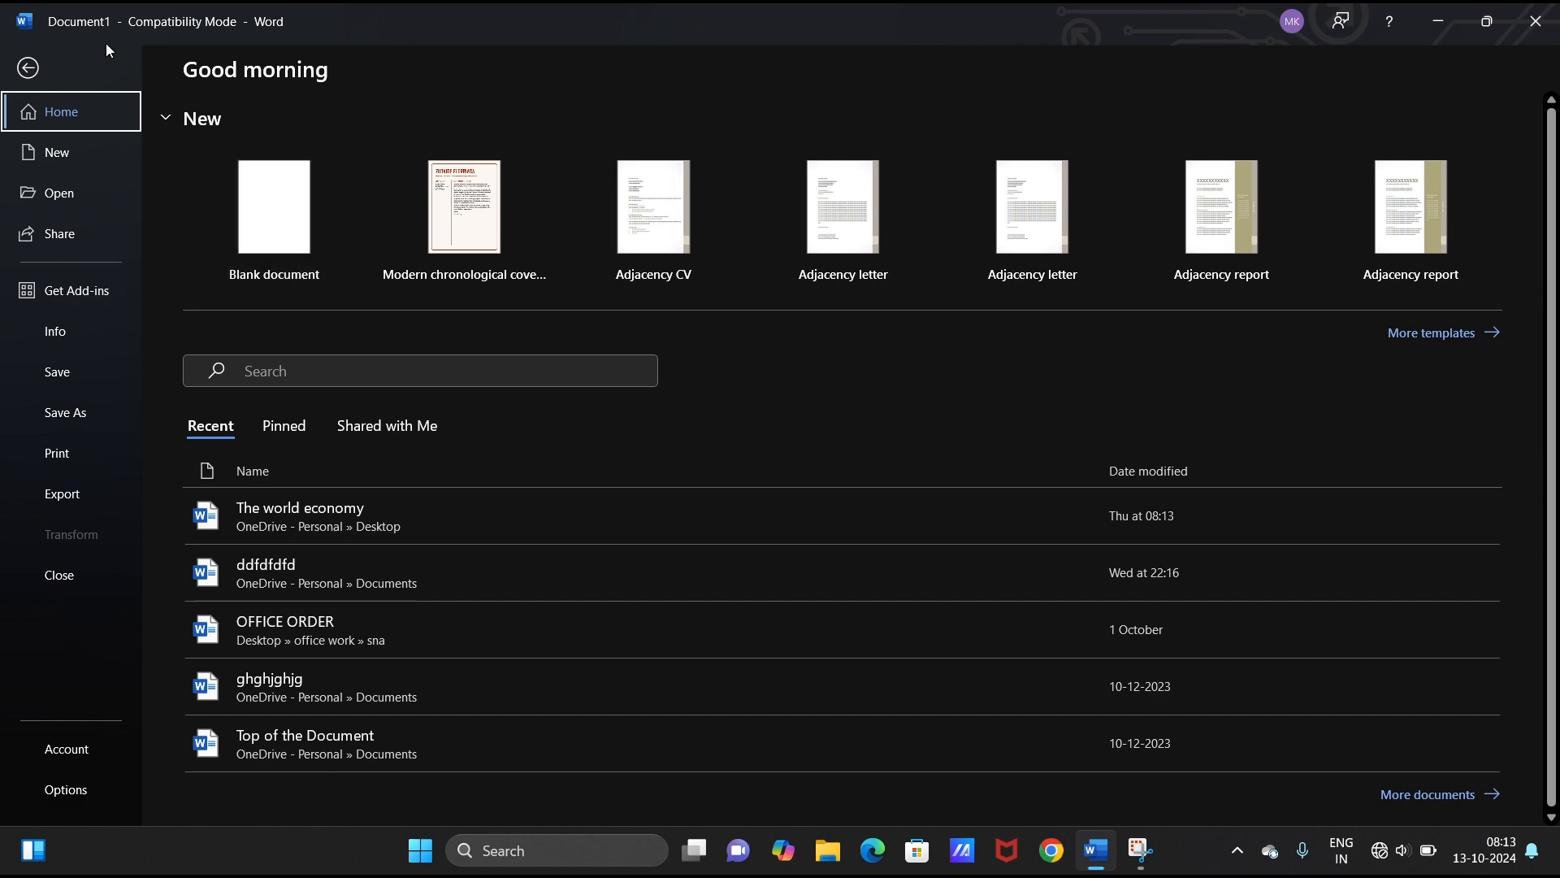
click(44, 76)
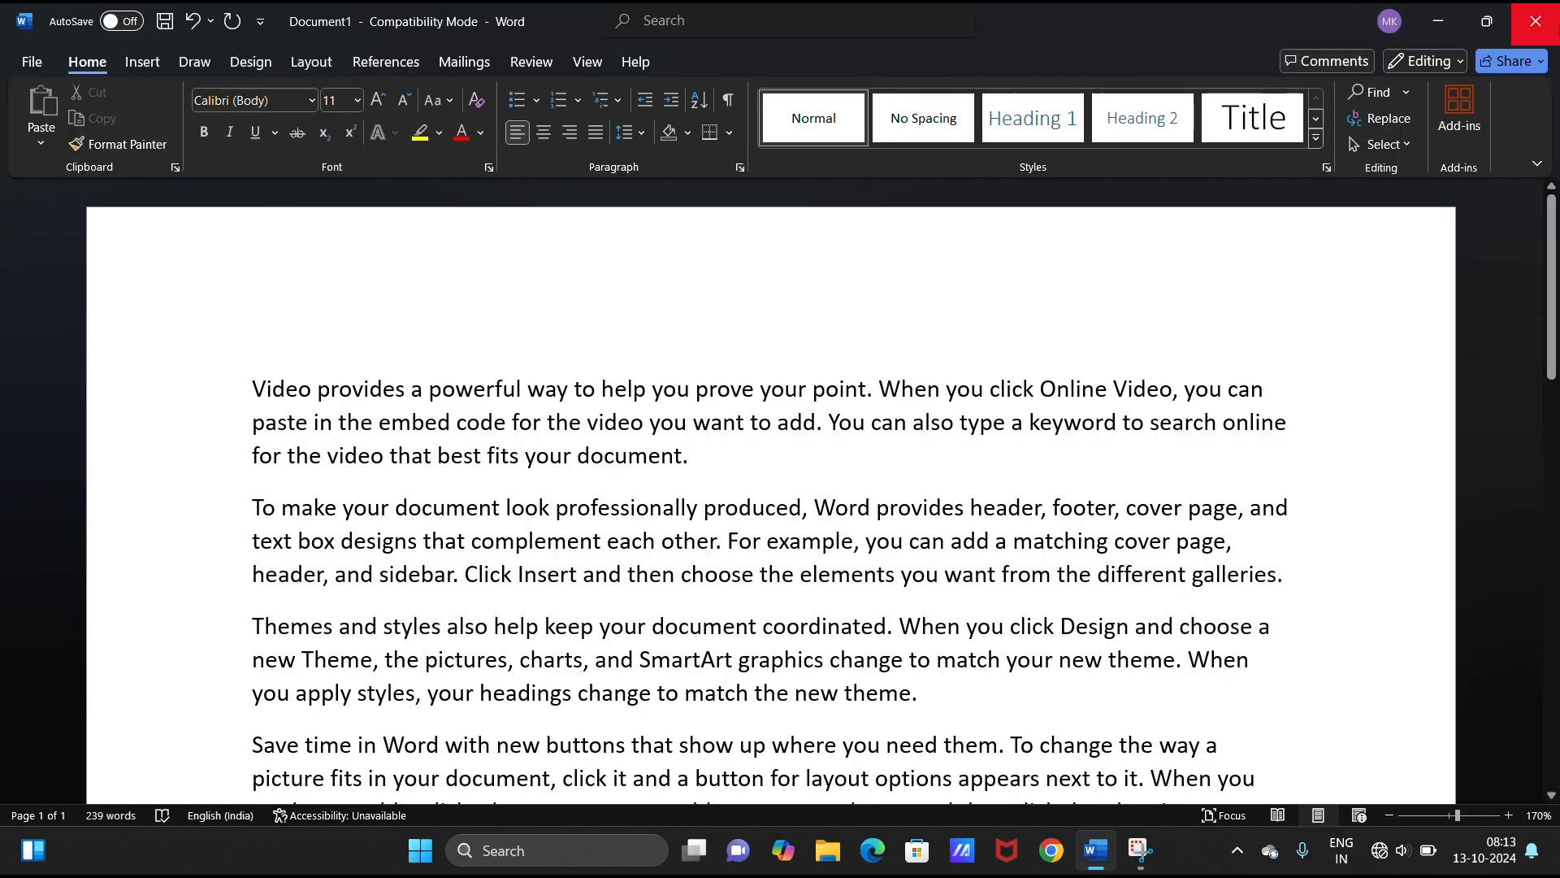
click(1535, 21)
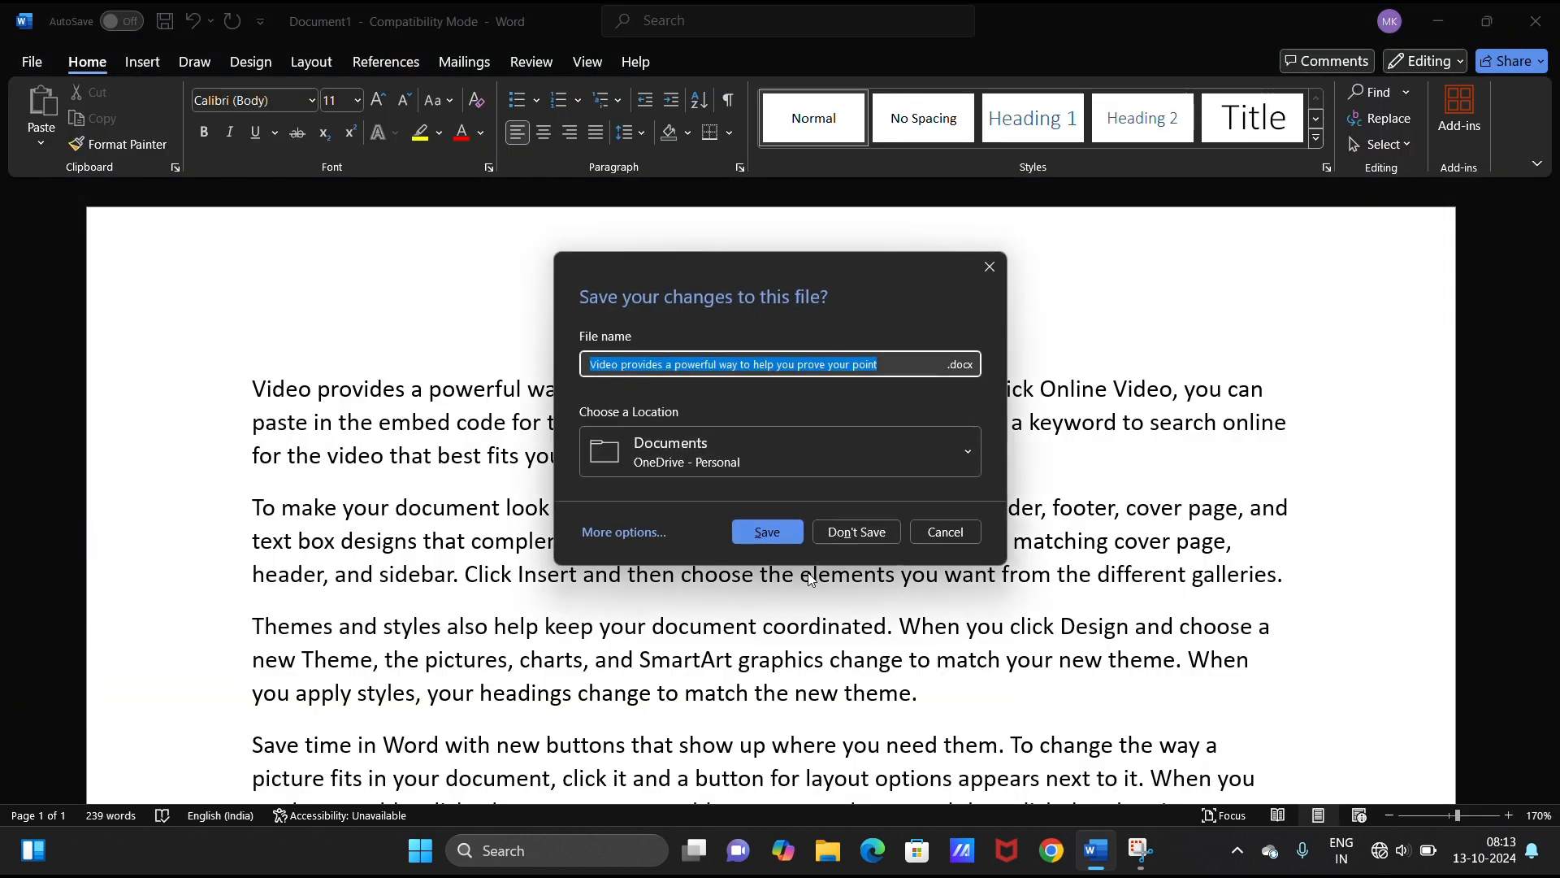
click(841, 536)
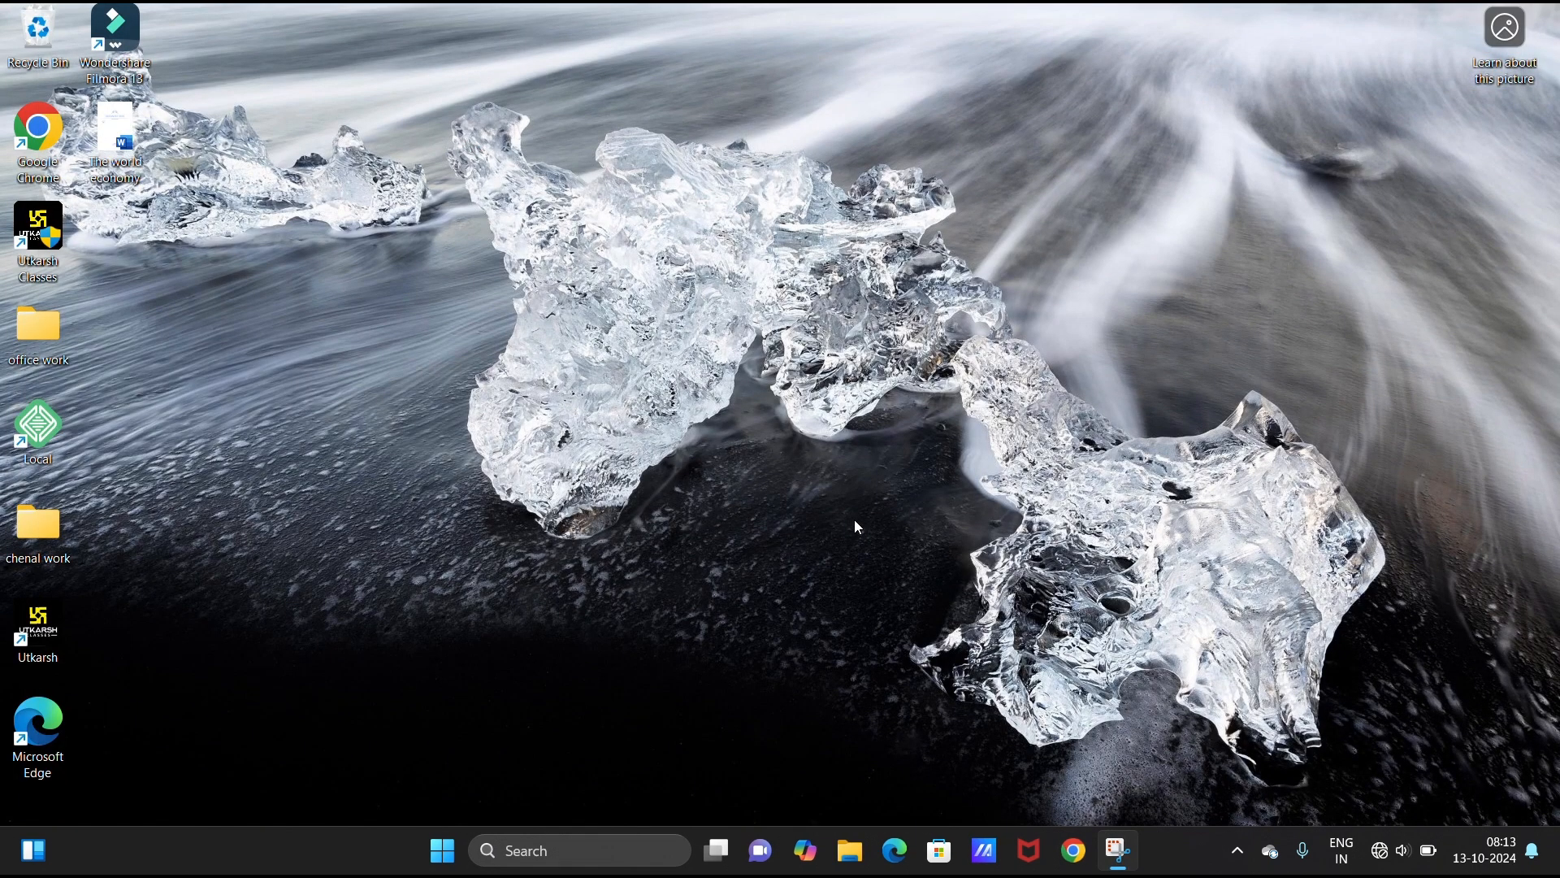
- Launch Word with the Windows run command winword.exe, create a blank document and close it
key(super+r)
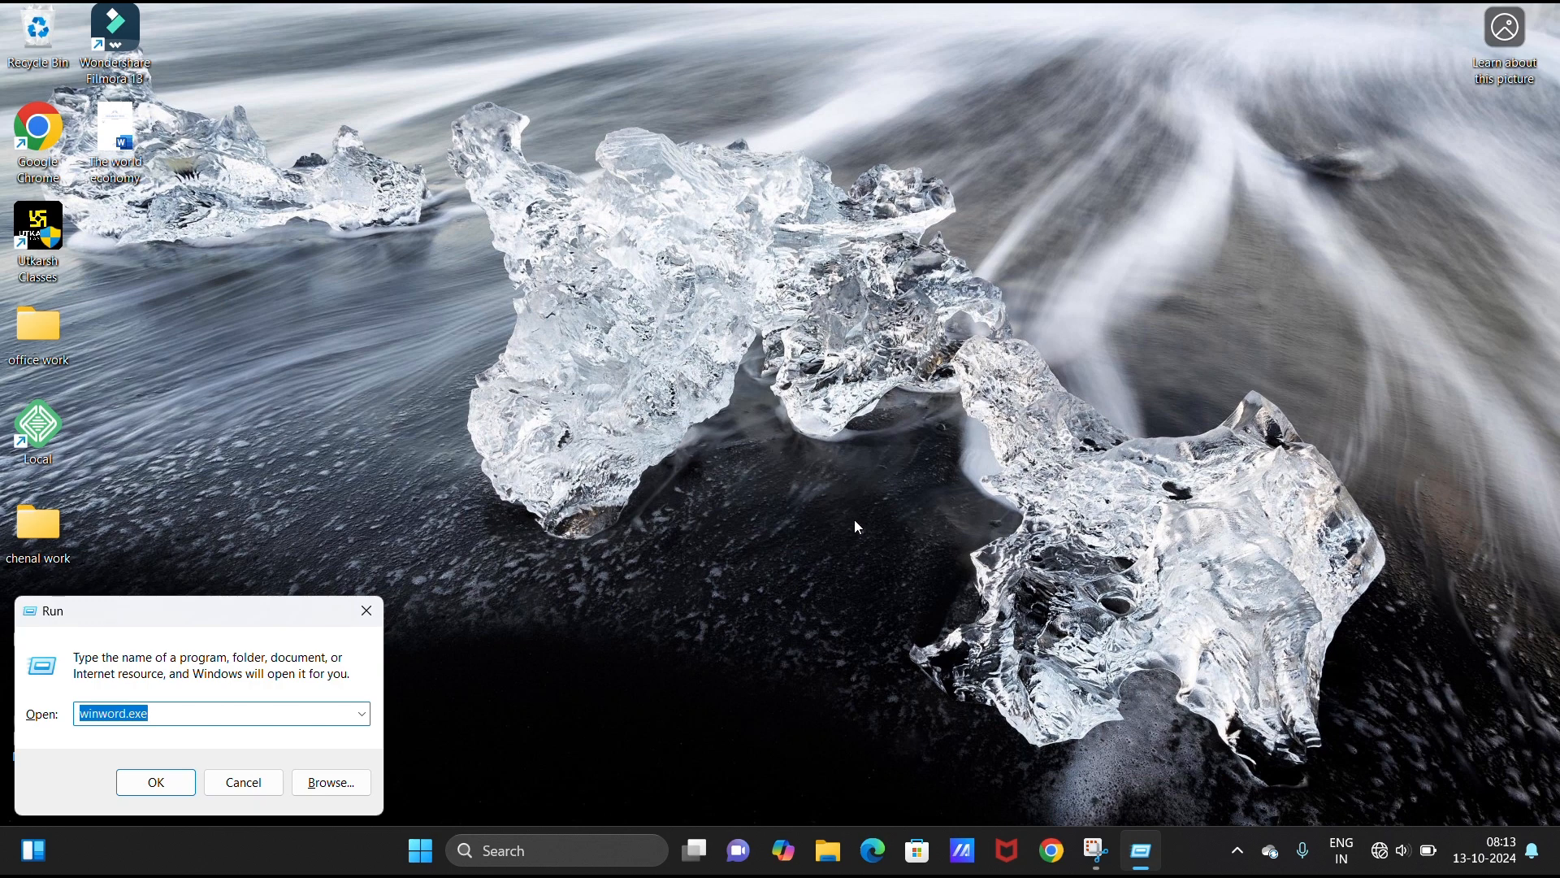
click(155, 713)
key(Return)
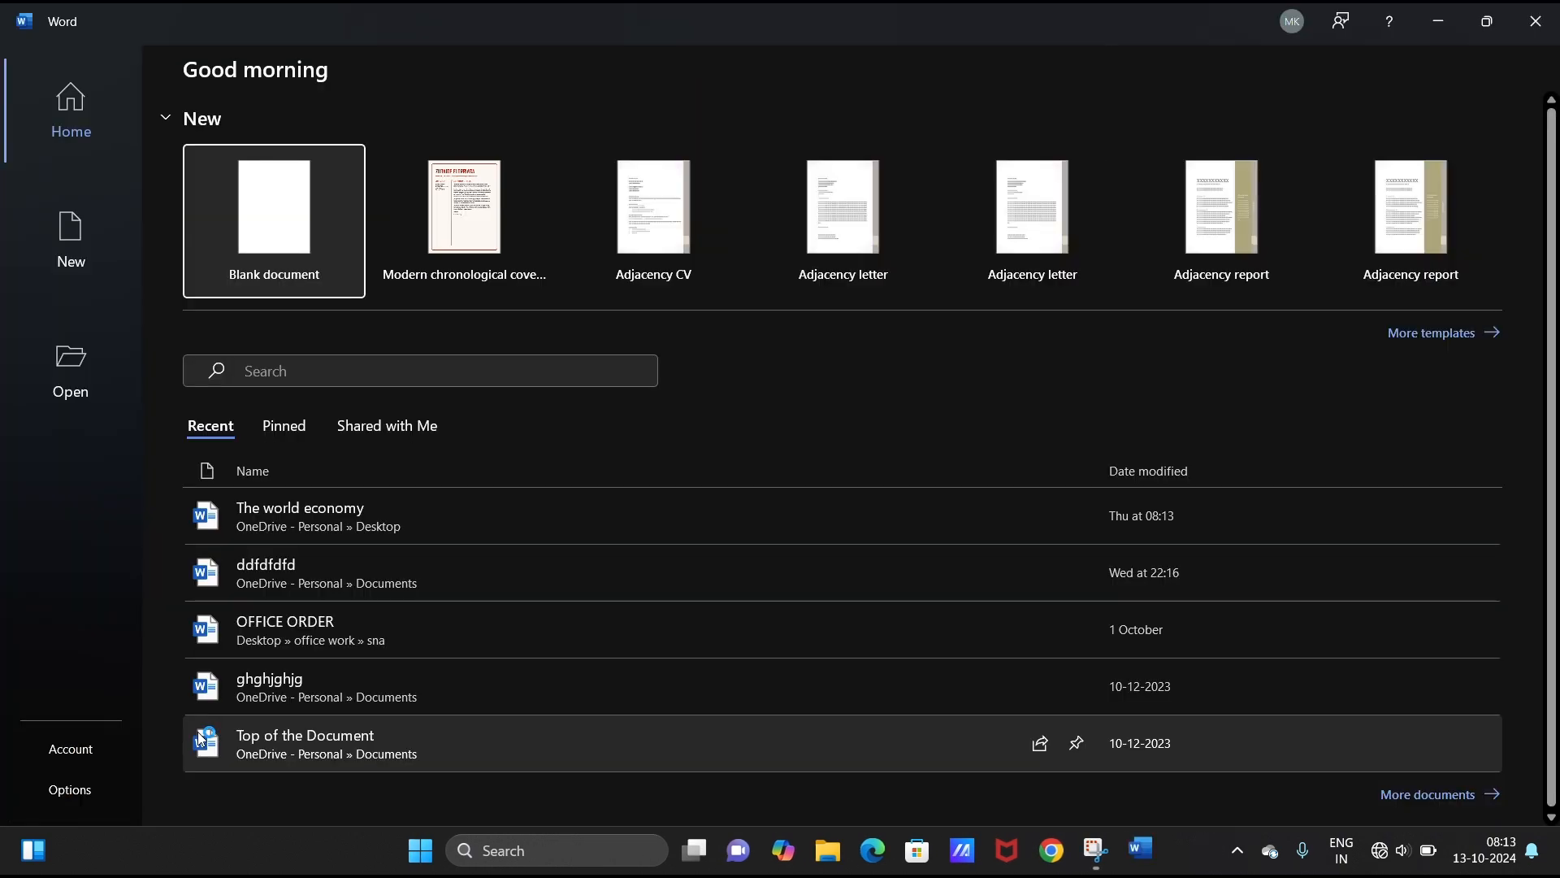
click(199, 203)
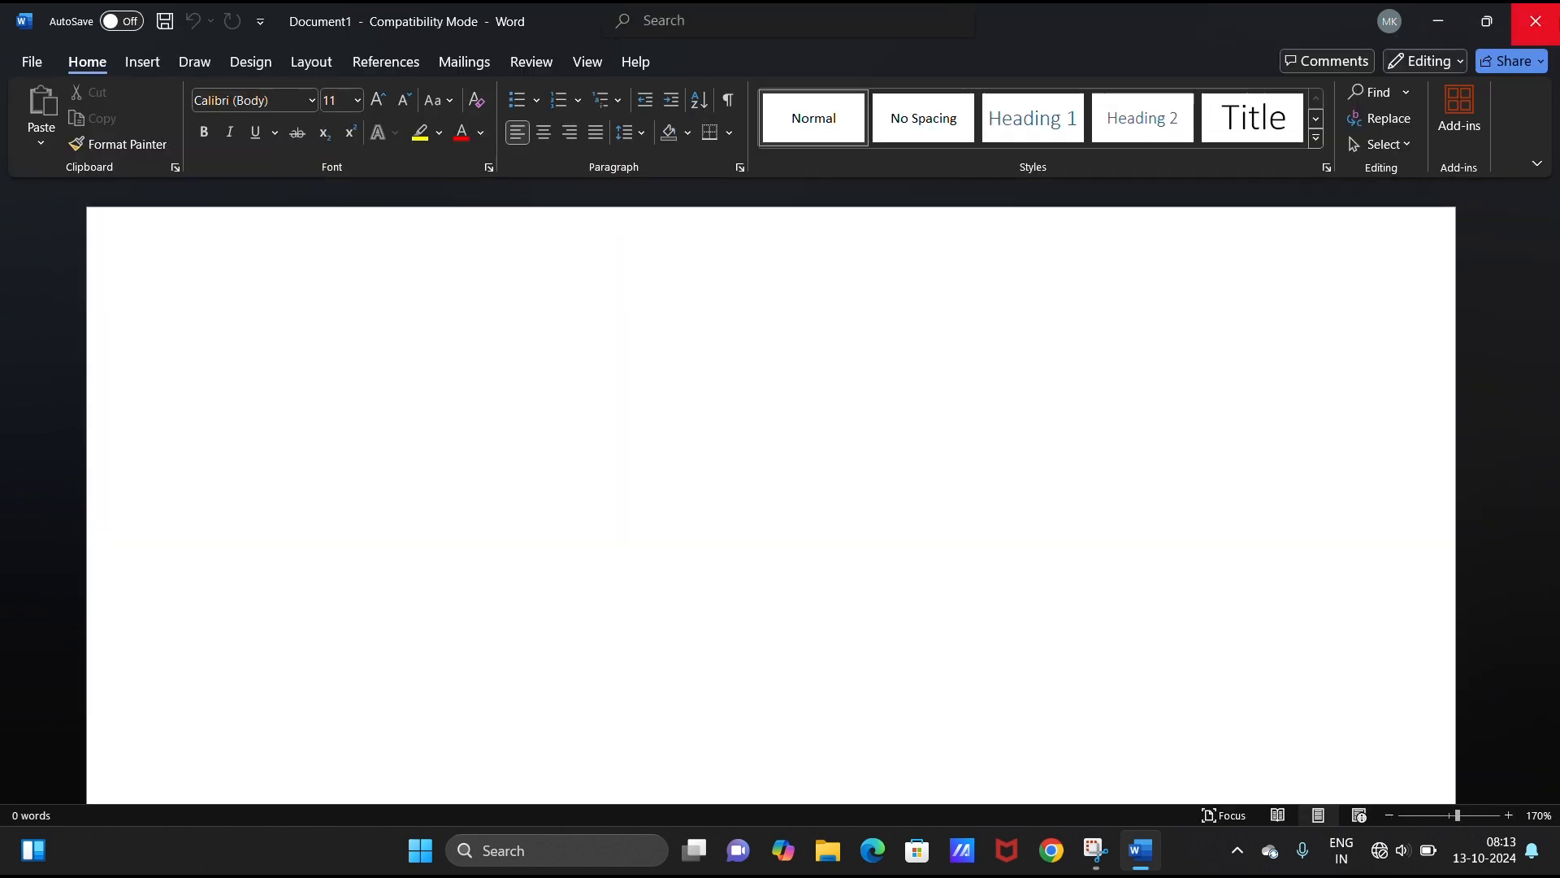
click(1535, 21)
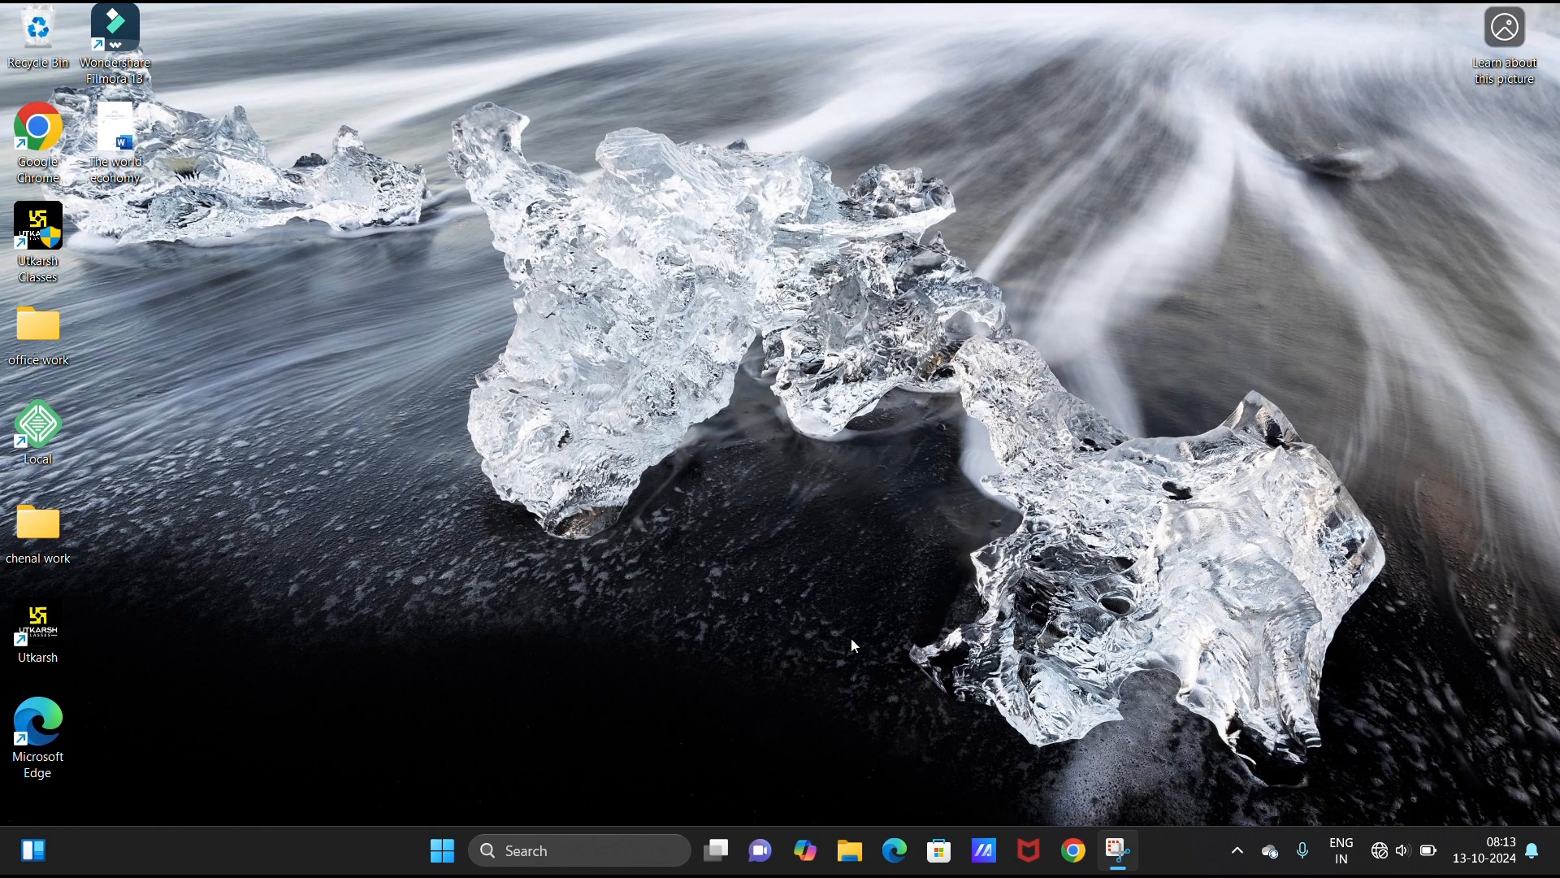
- Search Windows for "word", launch Word from the results and start a blank document
key(super)
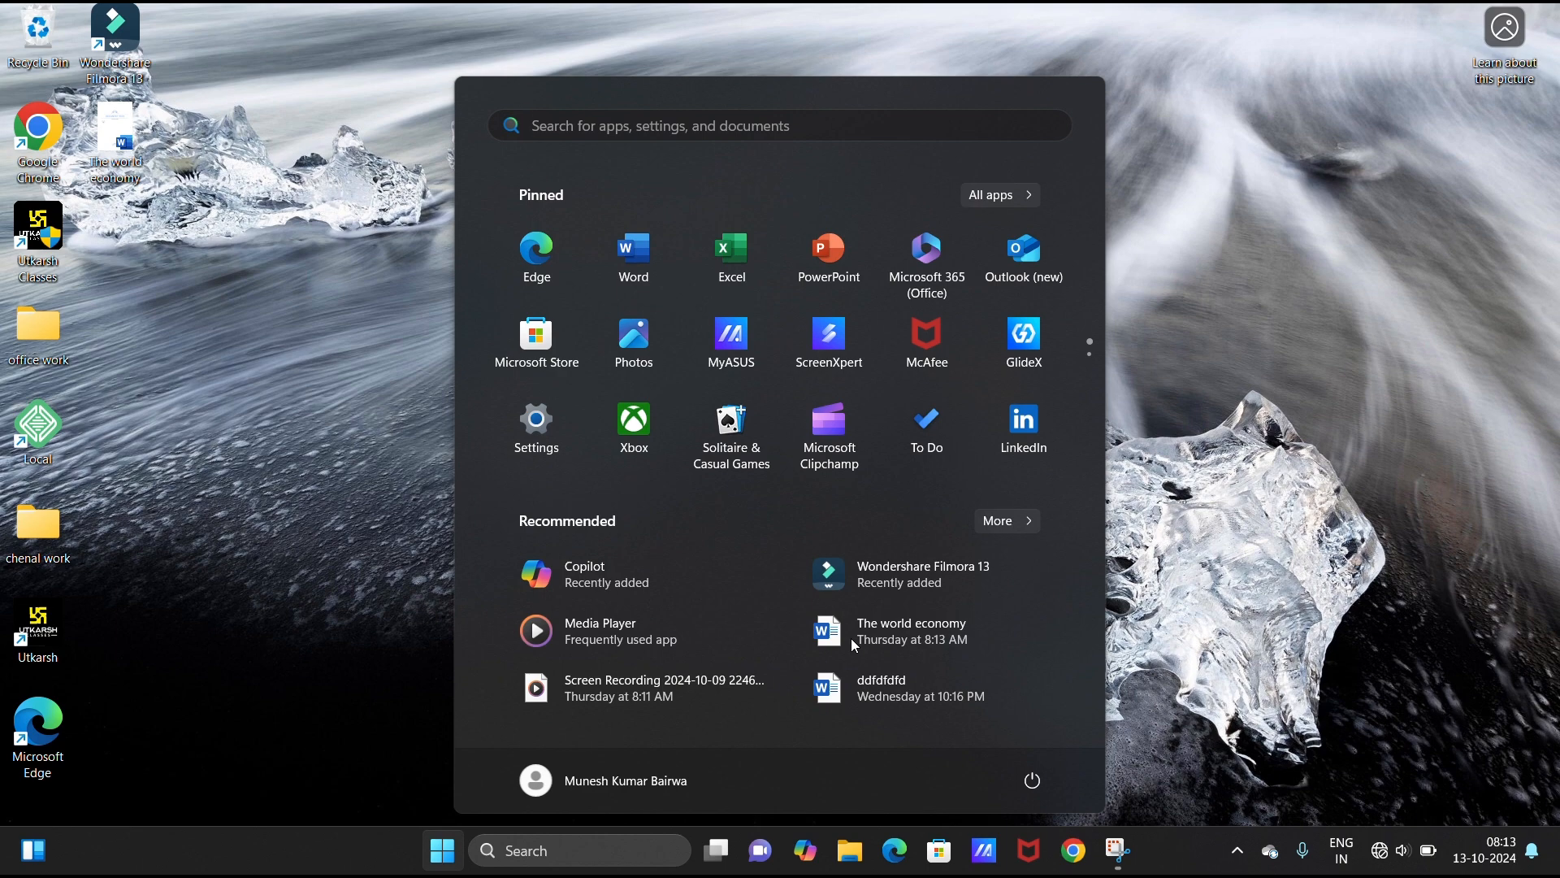
text(word)
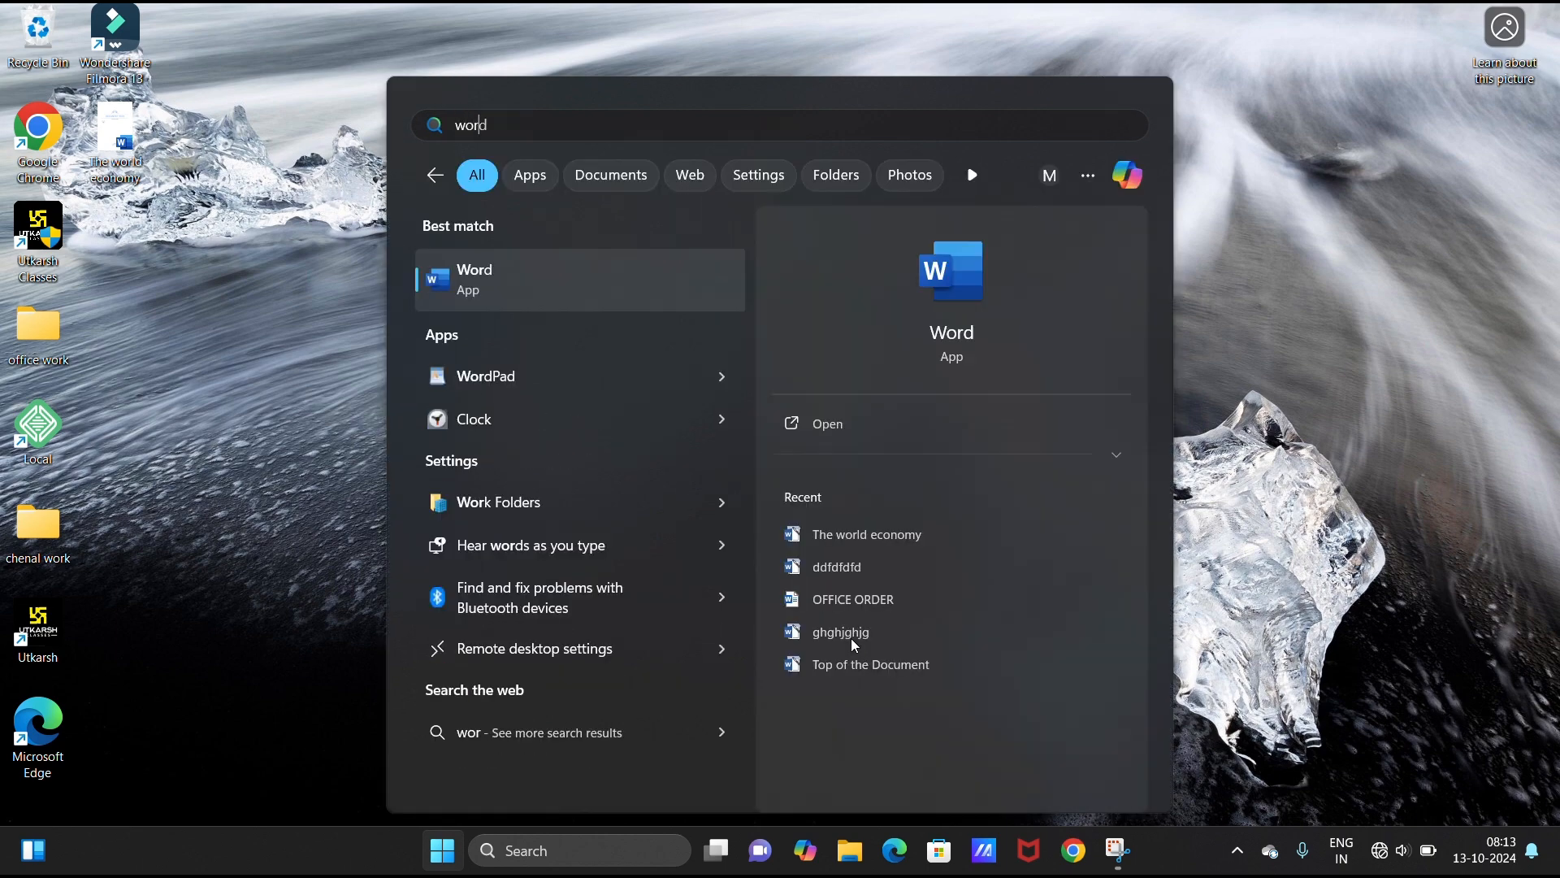
click(514, 291)
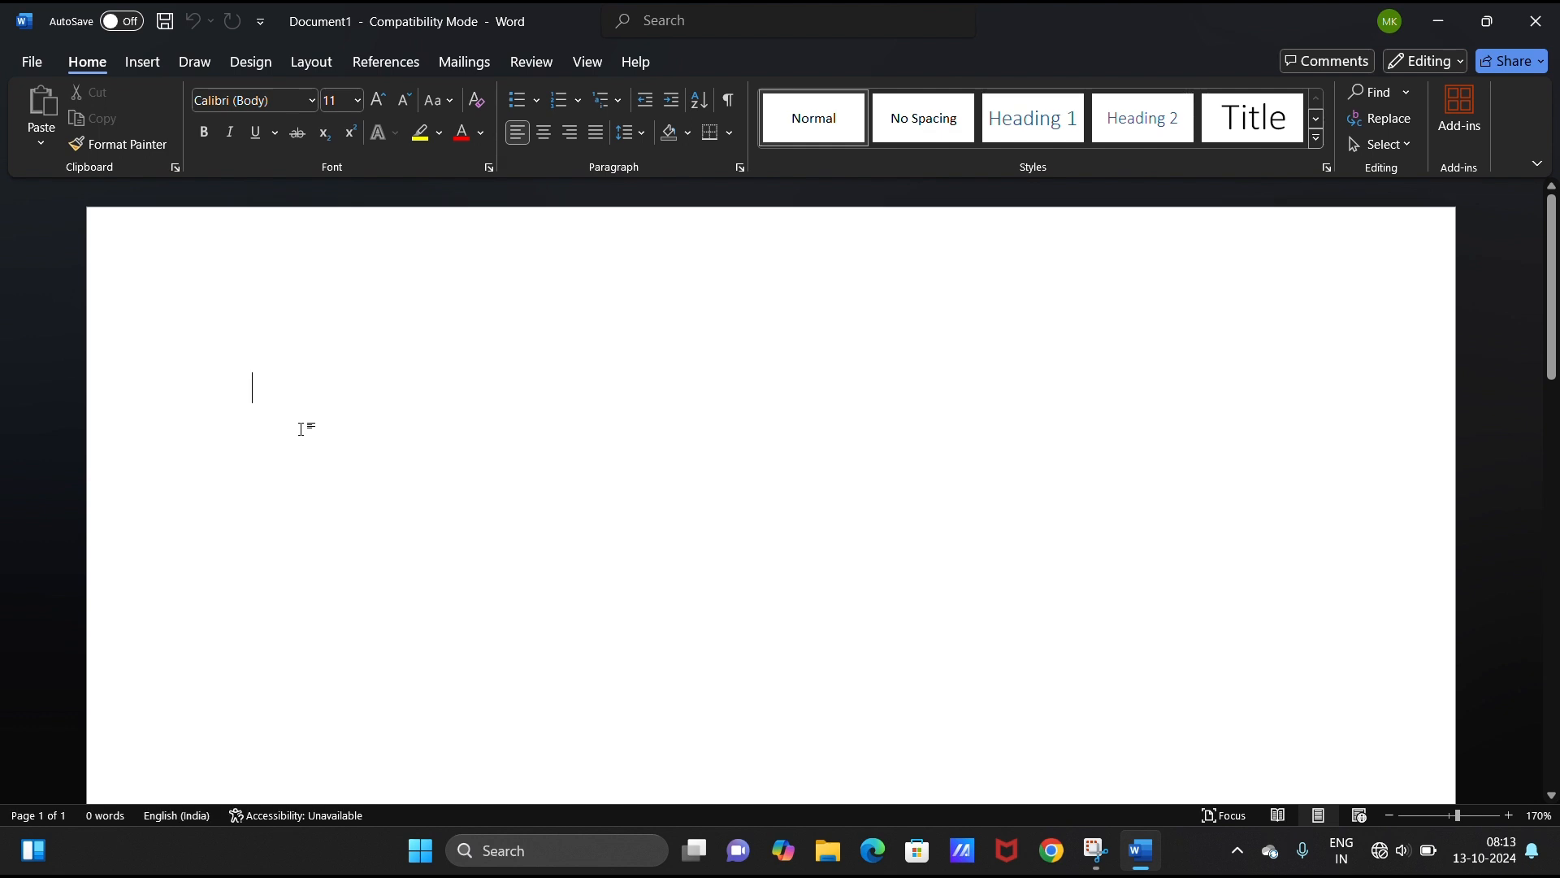
- Generate sample paragraphs in the blank document with =rand() and look over the text
text(=ra)
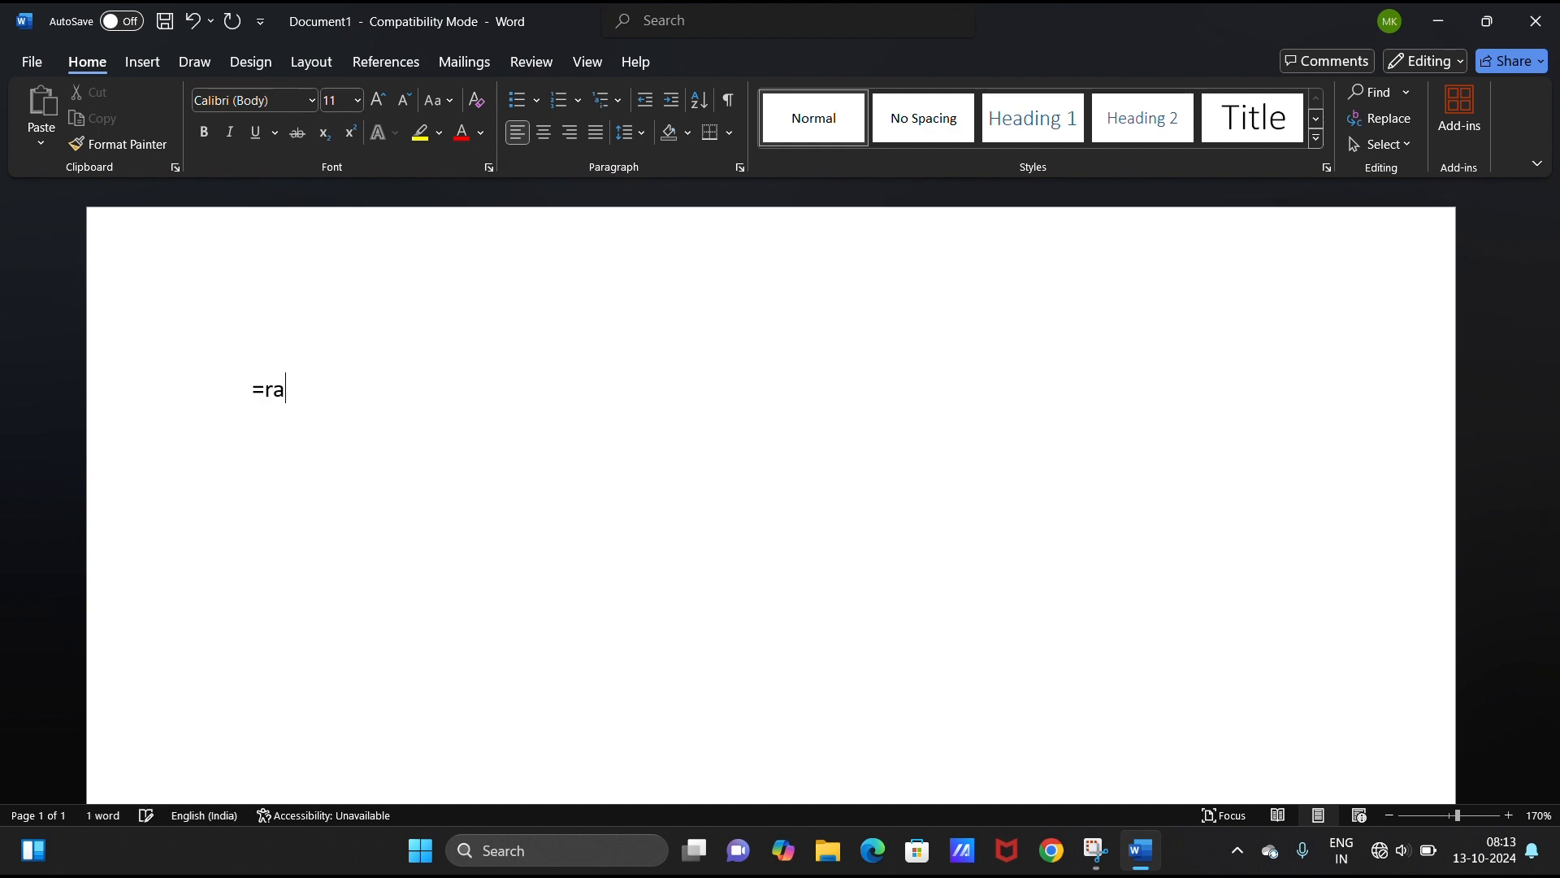
text(nd())
key(Return)
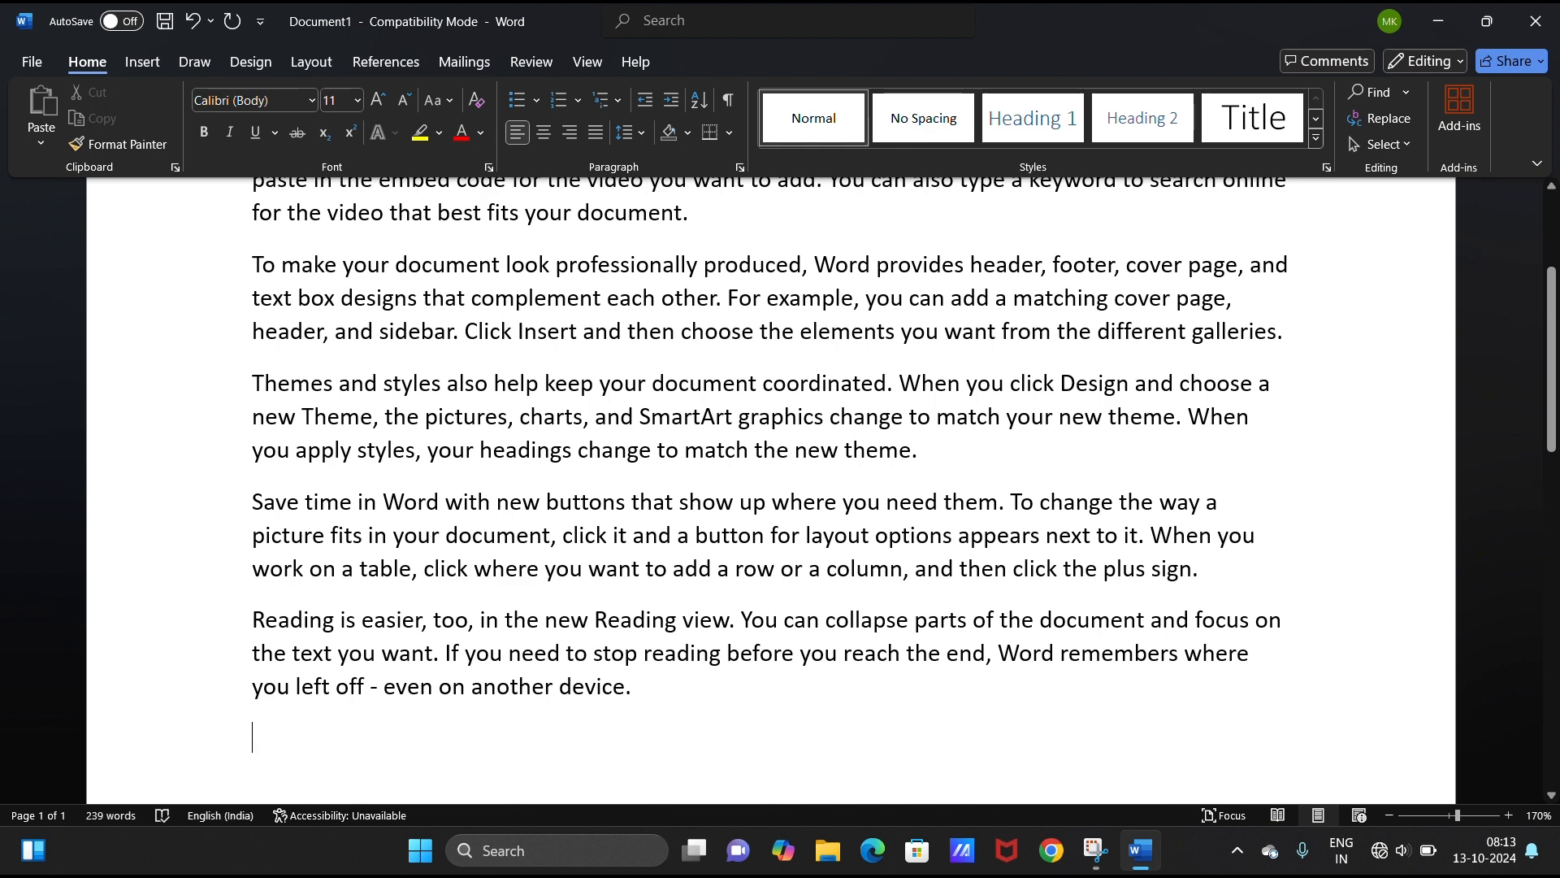
scroll(279, 446, up, 3)
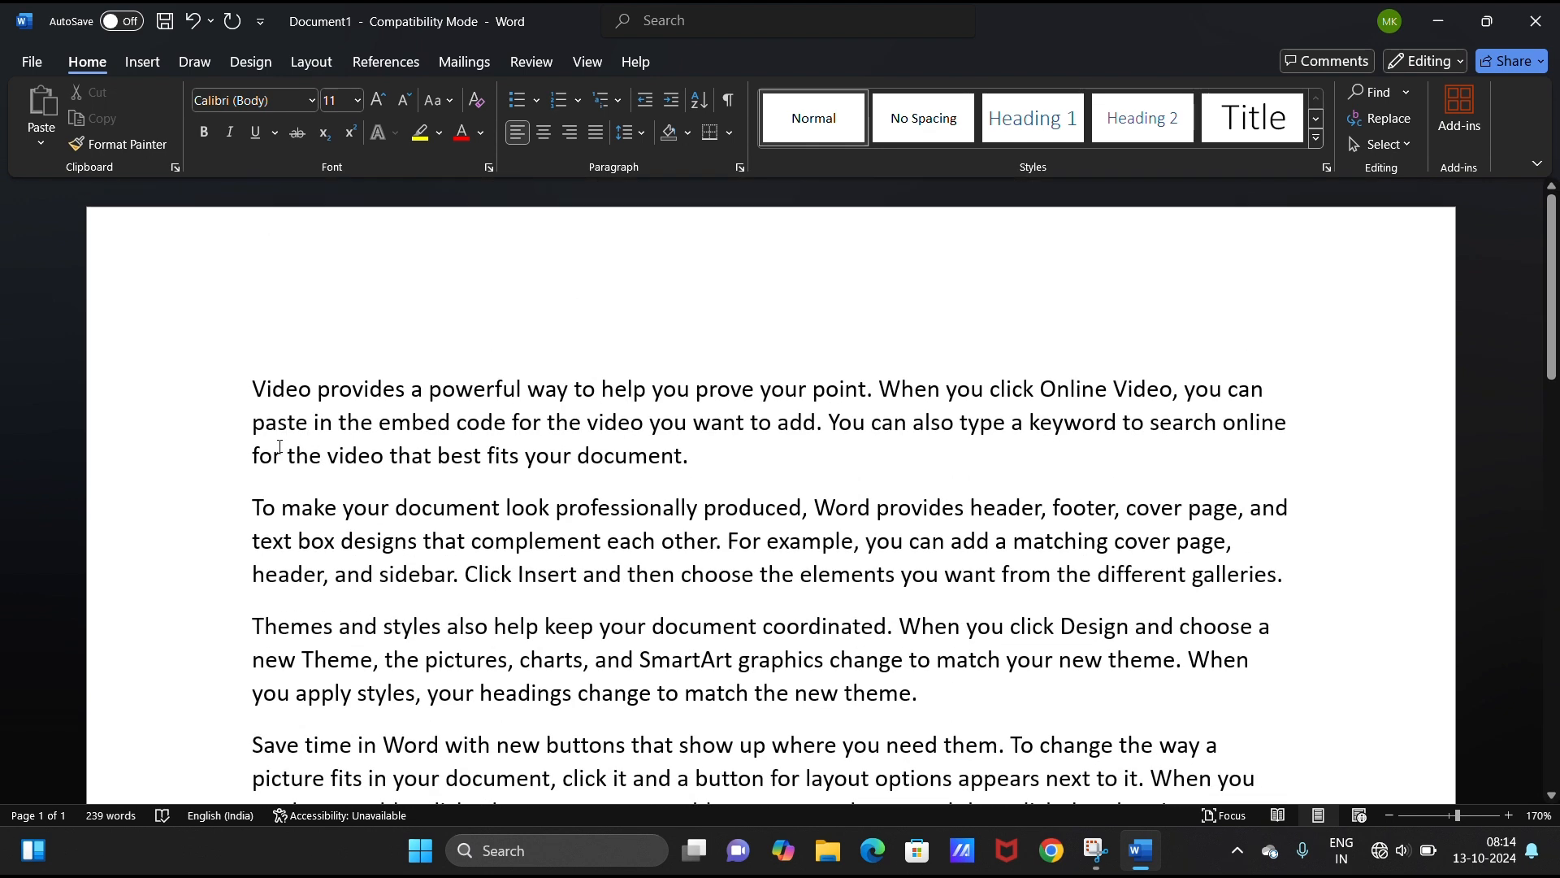
scroll(268, 503, down, 10)
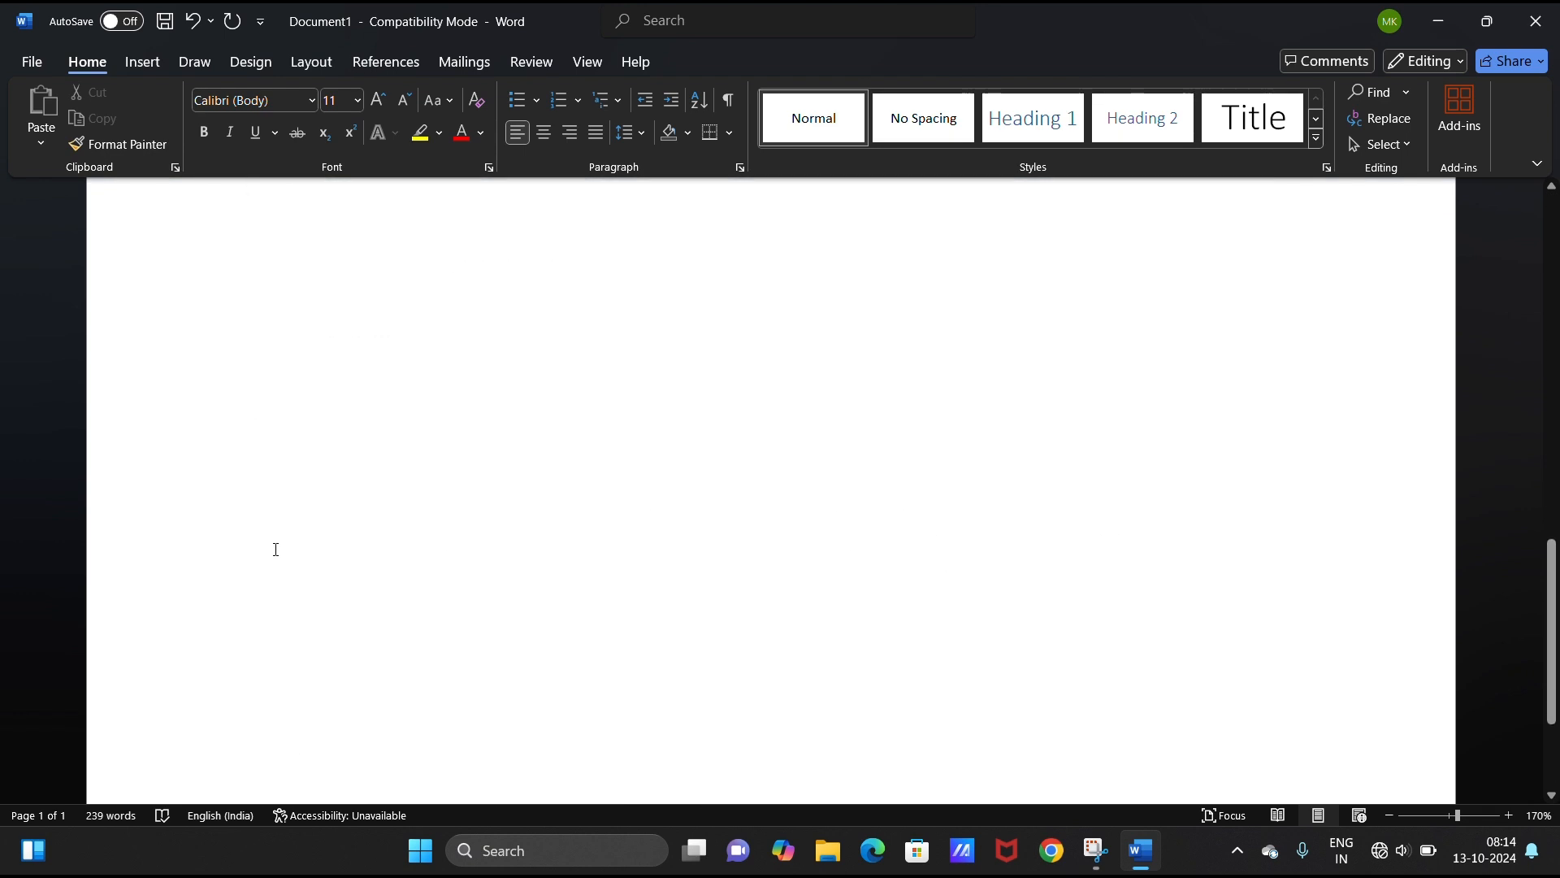
scroll(276, 554, up, 3)
scroll(278, 557, up, 10)
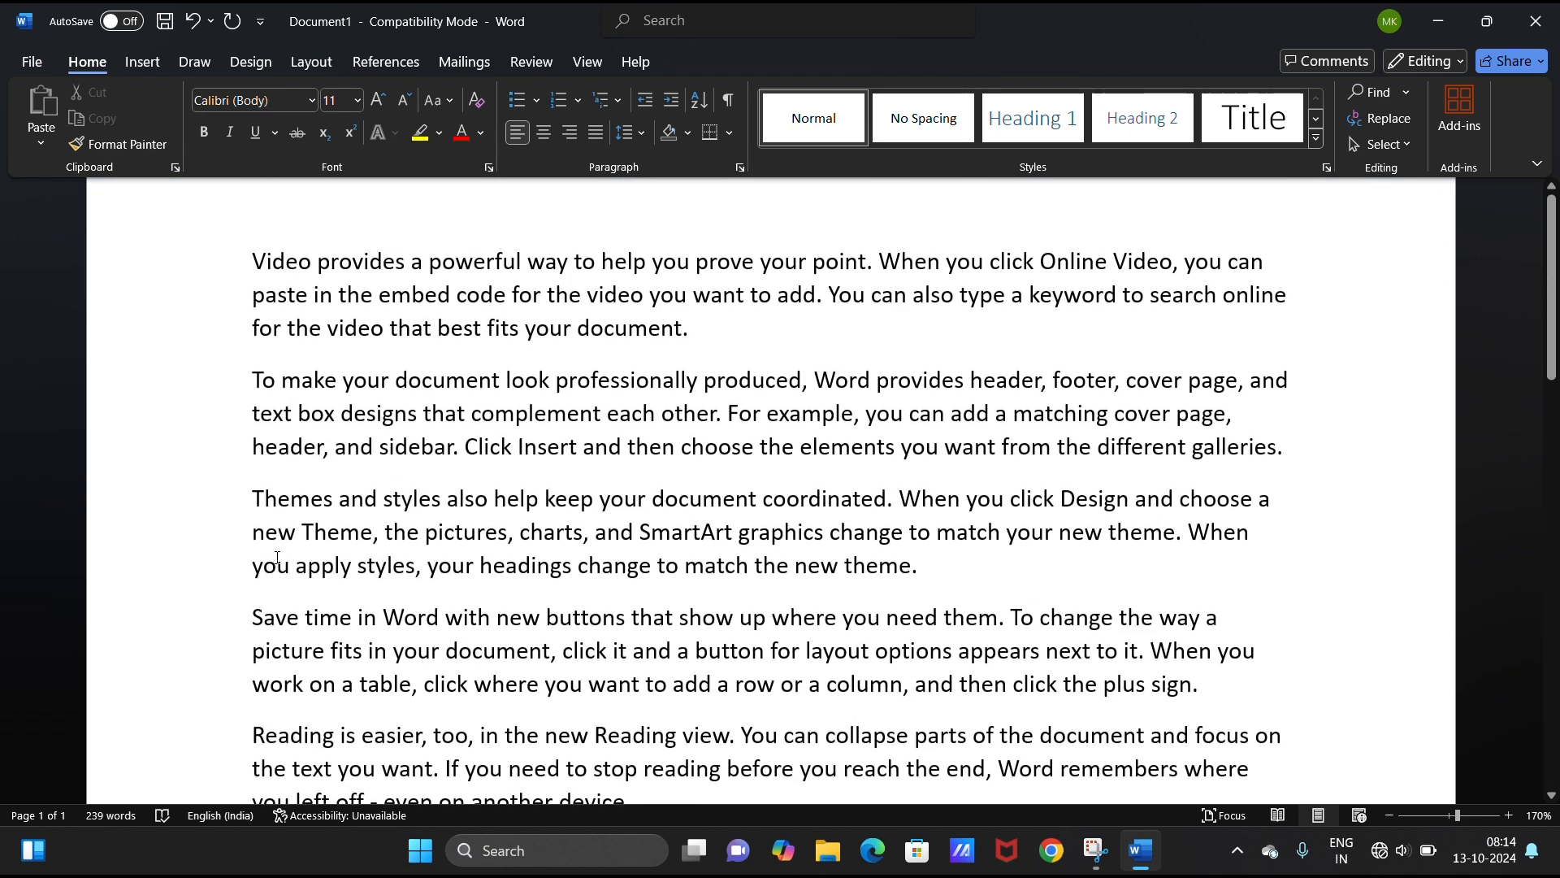
- Try to open the recent document ghghjghjg from OneDrive and dismiss the message
click(28, 70)
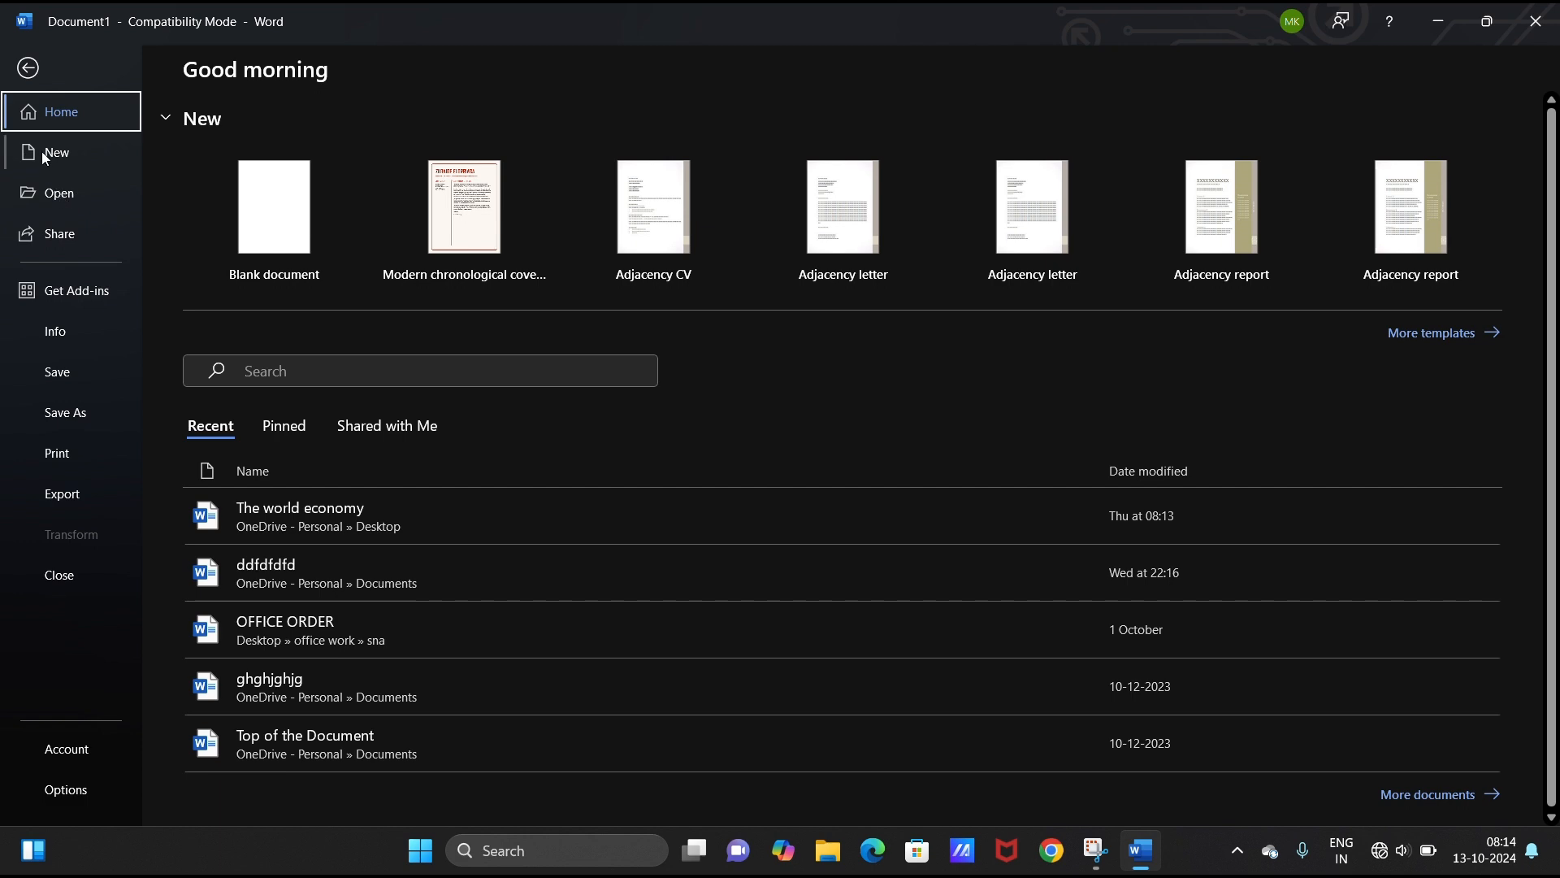
click(33, 189)
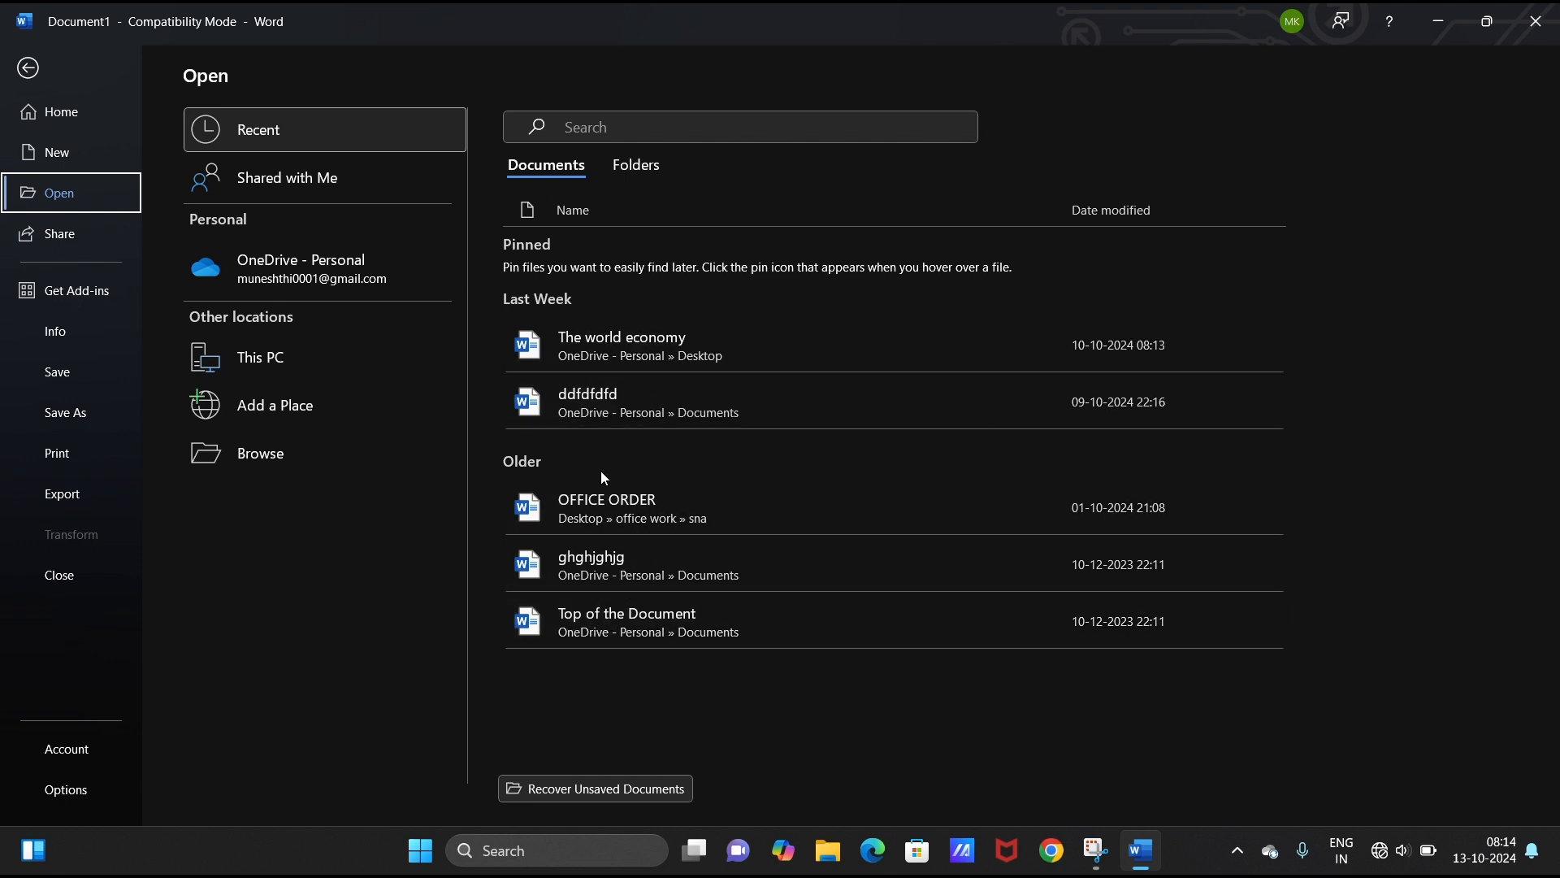
click(640, 562)
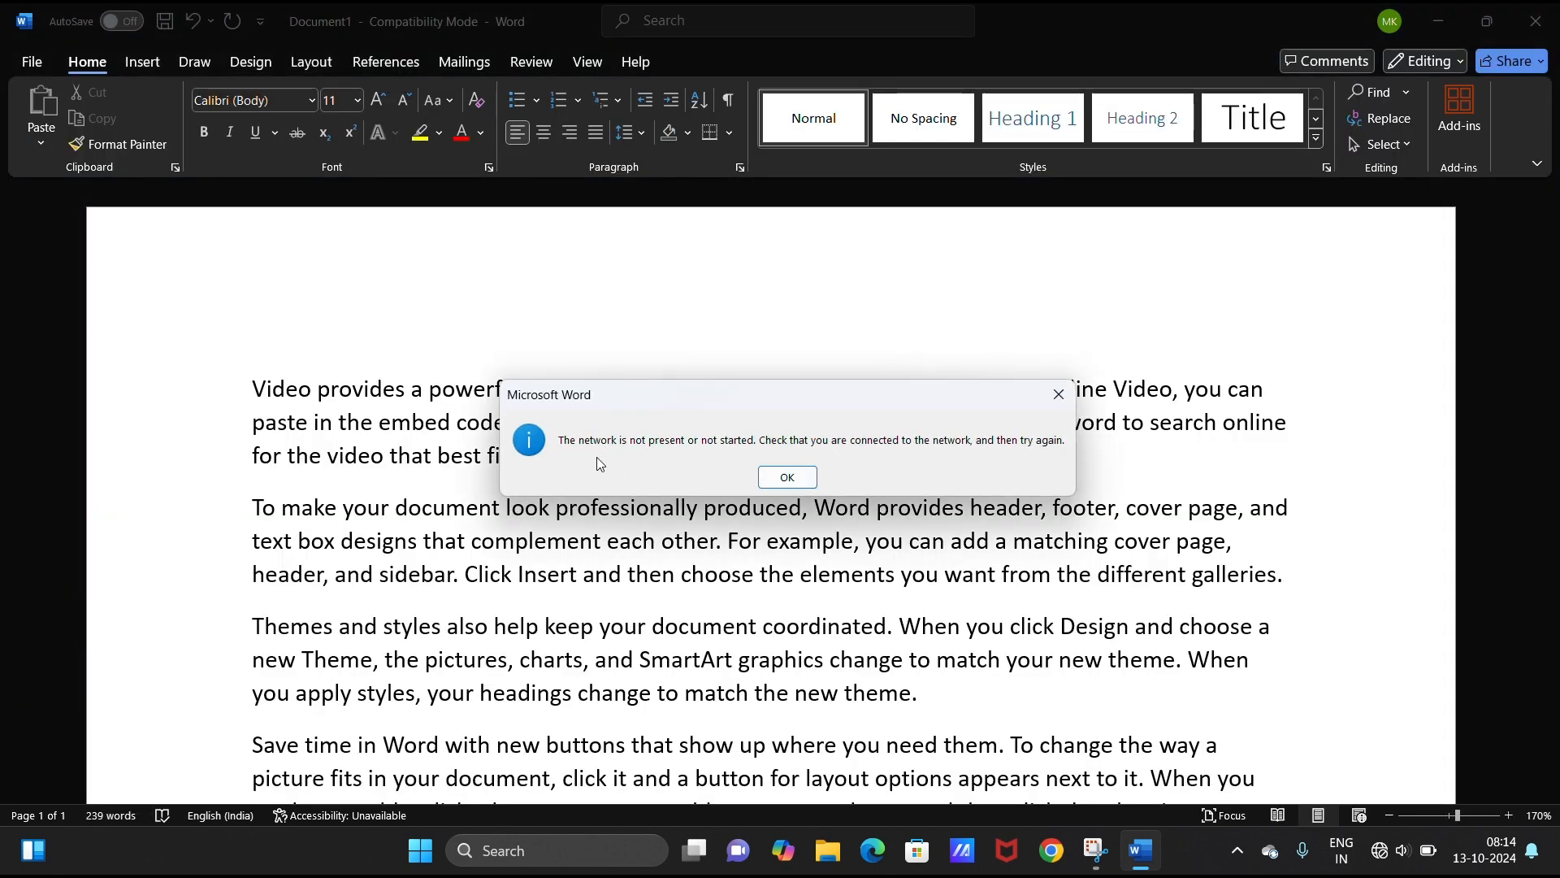
click(787, 477)
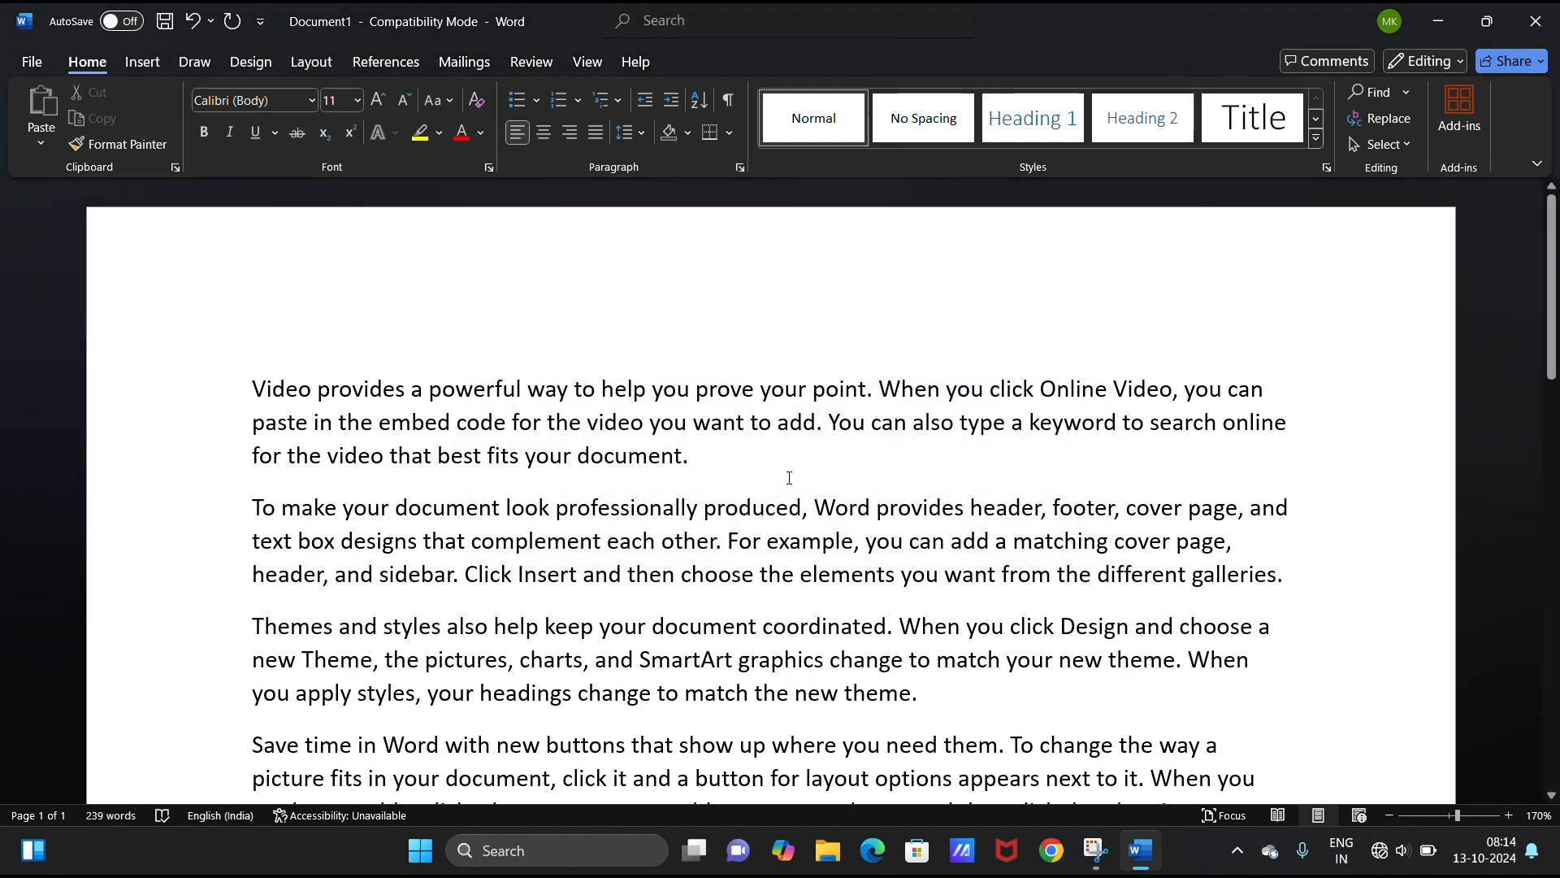
- Open the recent document "The world economy" and look through its pages
click(31, 67)
click(40, 199)
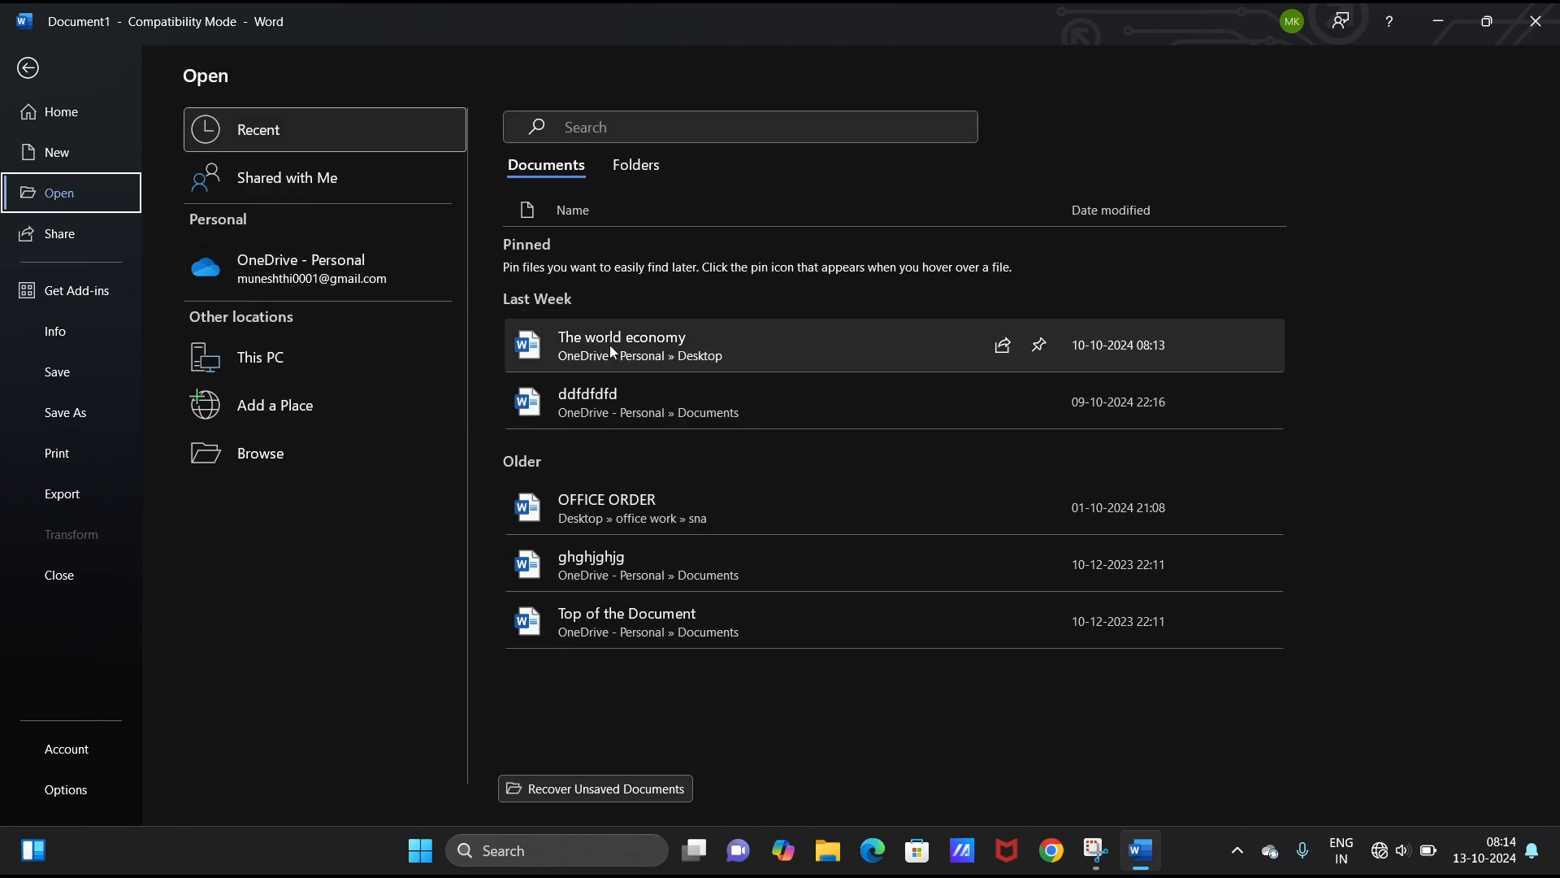
click(631, 348)
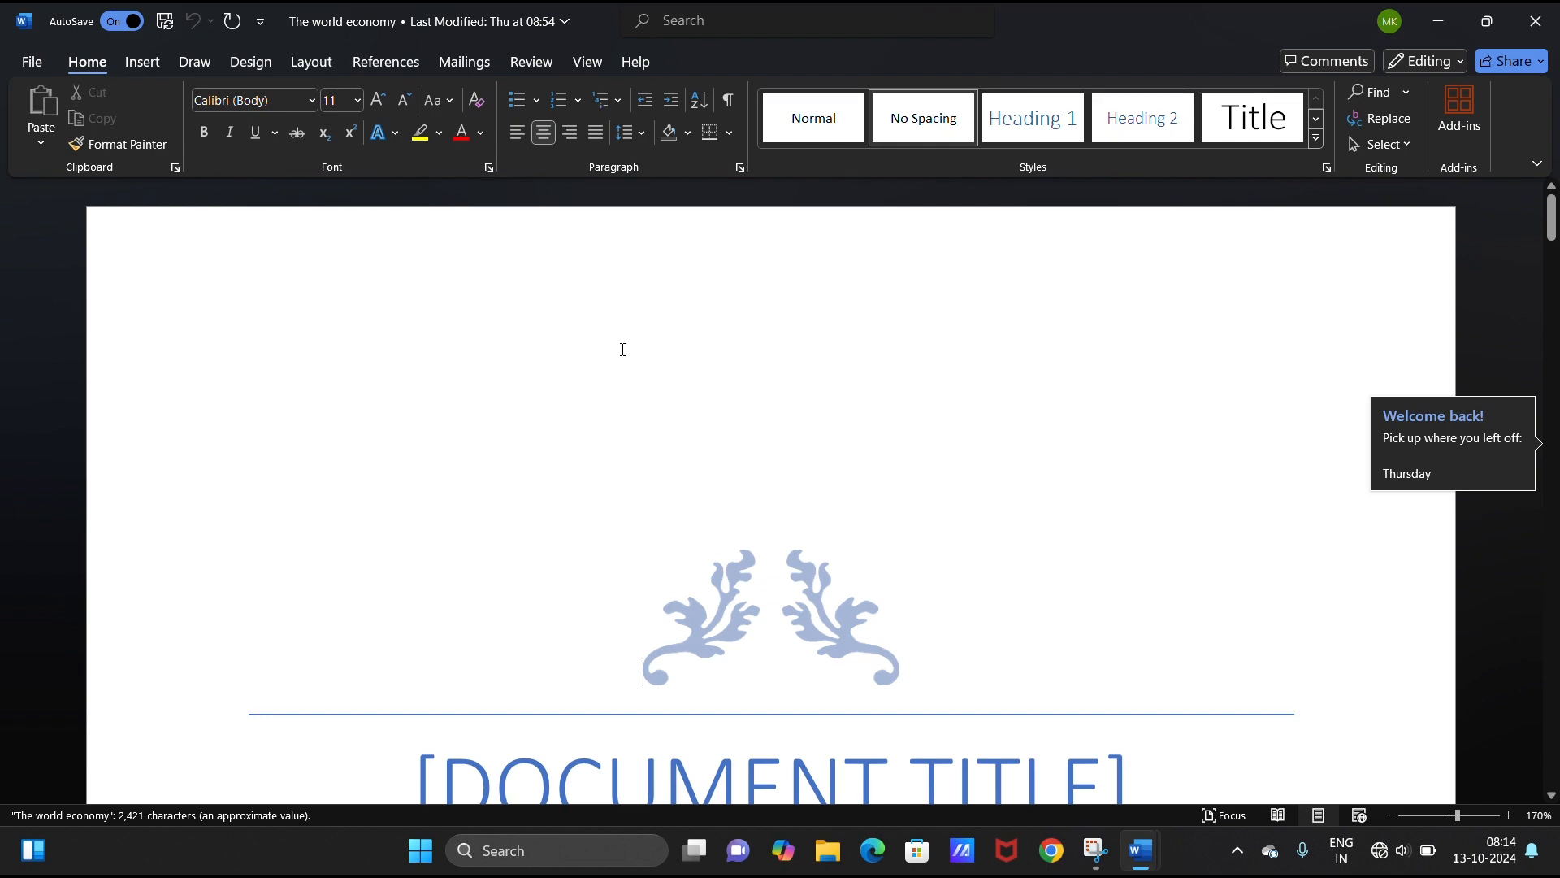
scroll(622, 350, down, 10)
scroll(566, 524, down, 20)
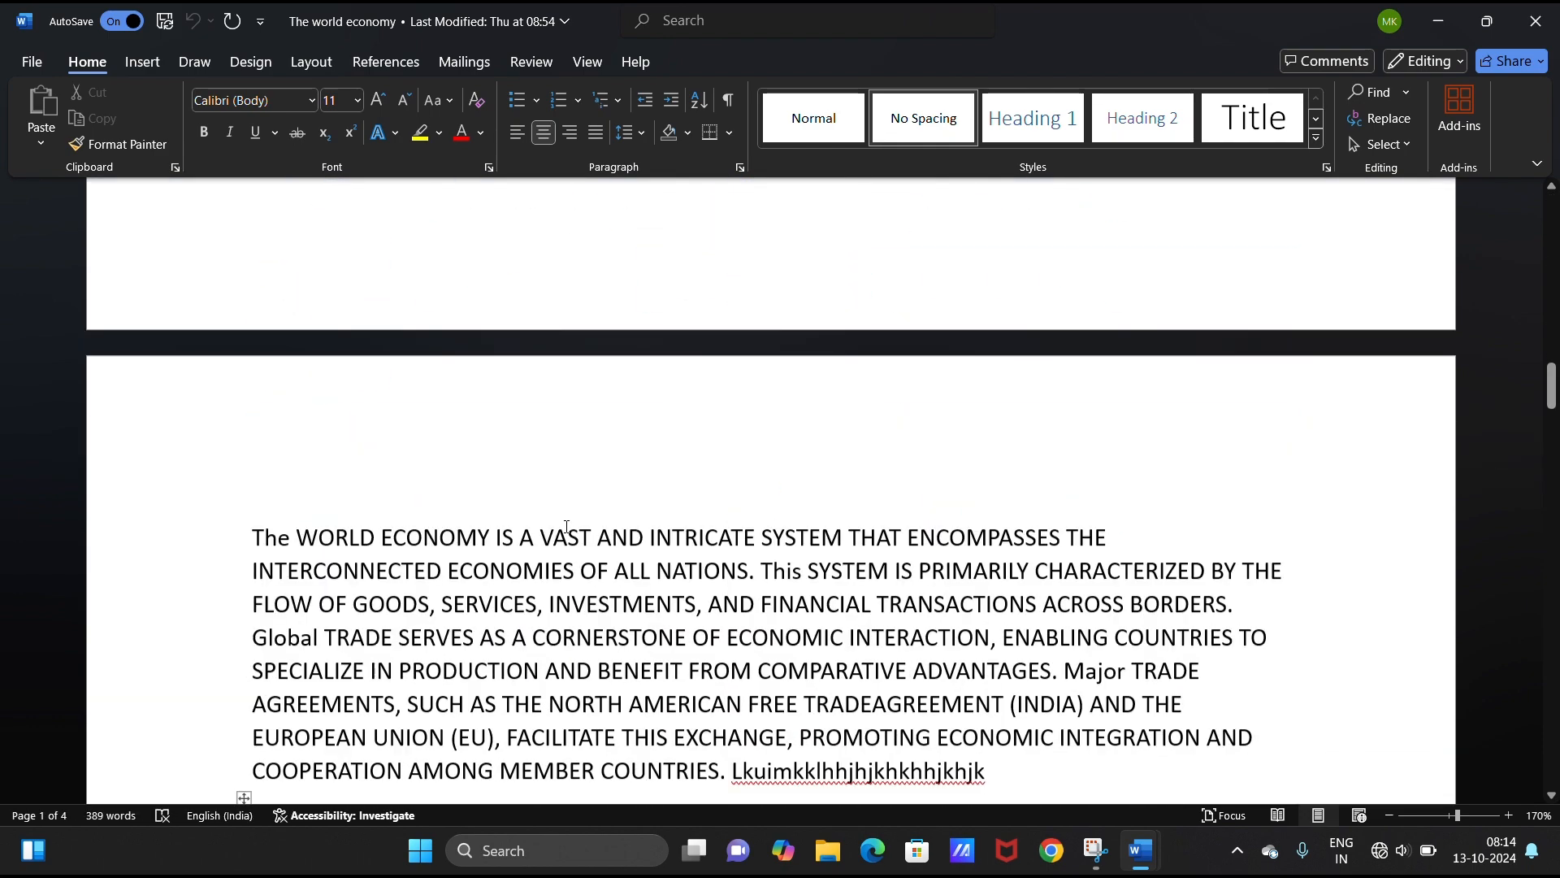
scroll(569, 538, down, 1)
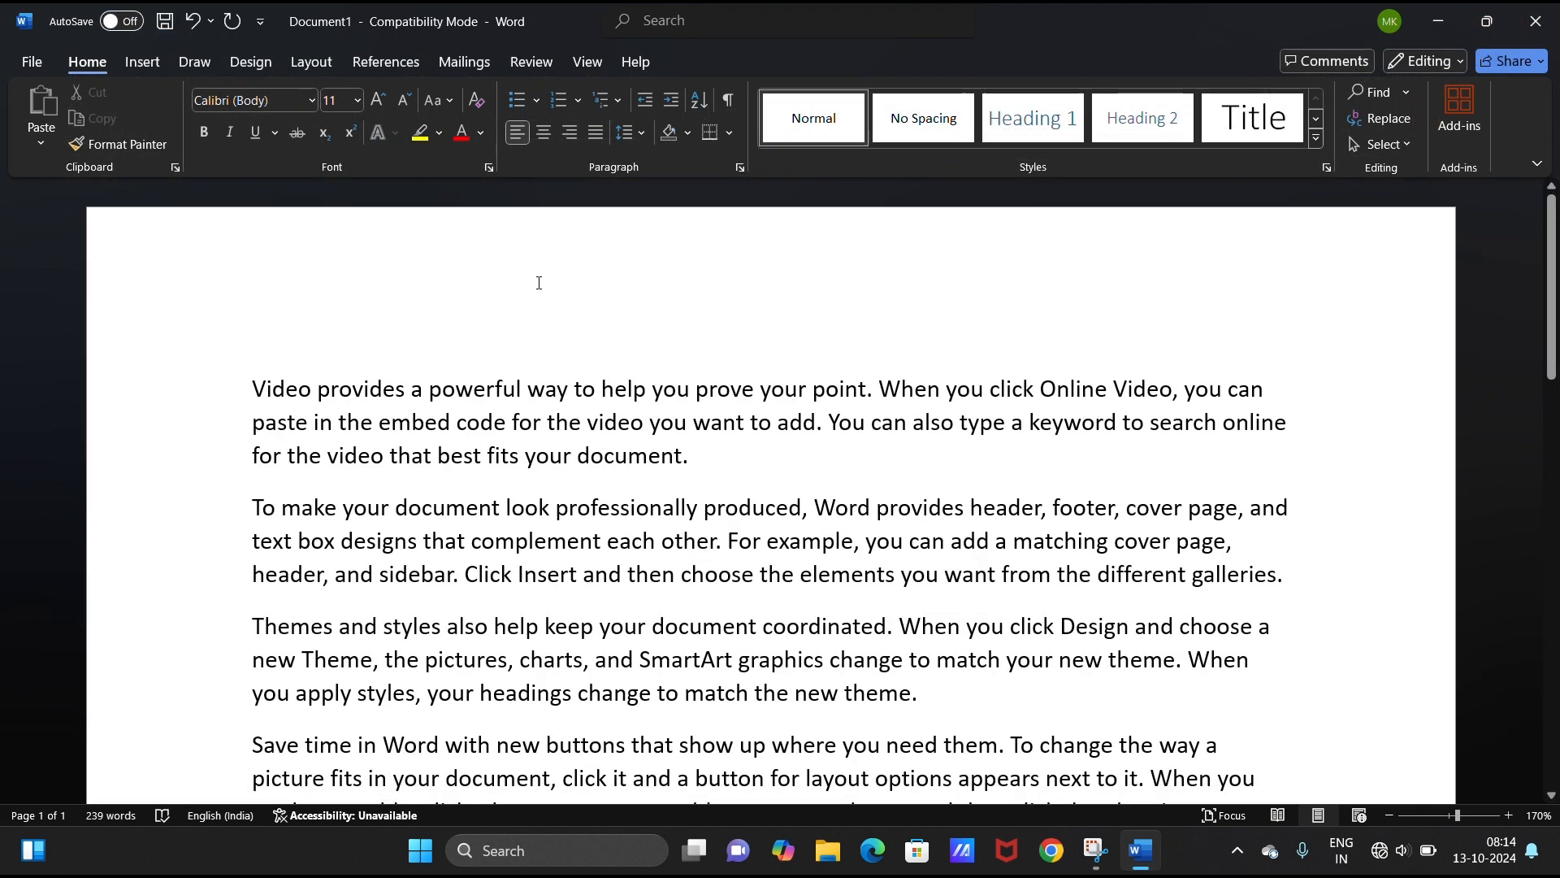
- View the sharing options for the sample-text document, including attaching a copy, and close them without sharing
click(34, 63)
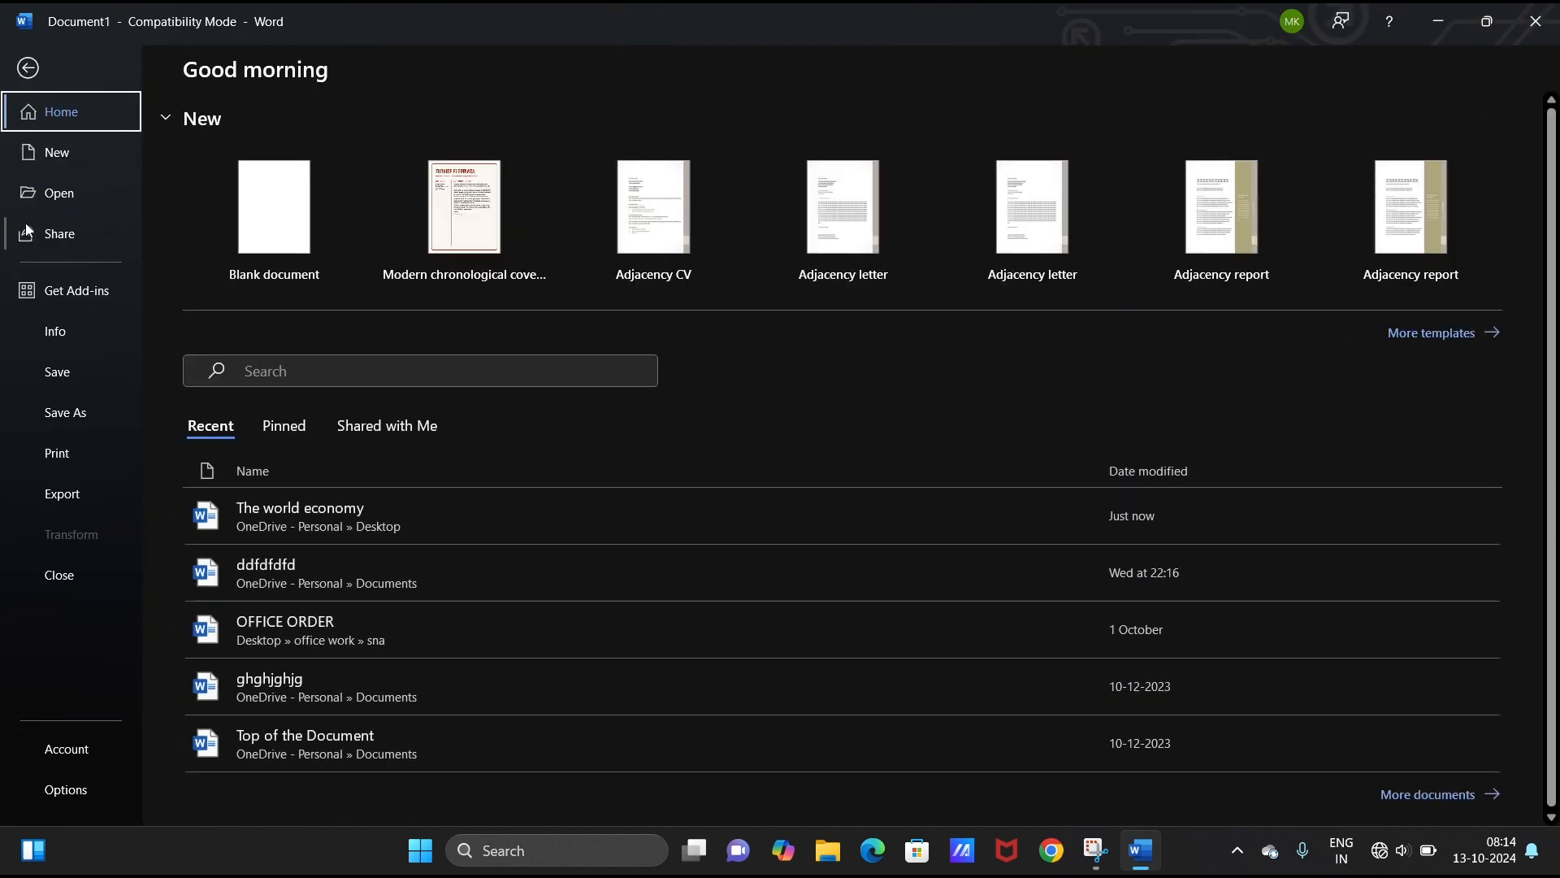
click(52, 218)
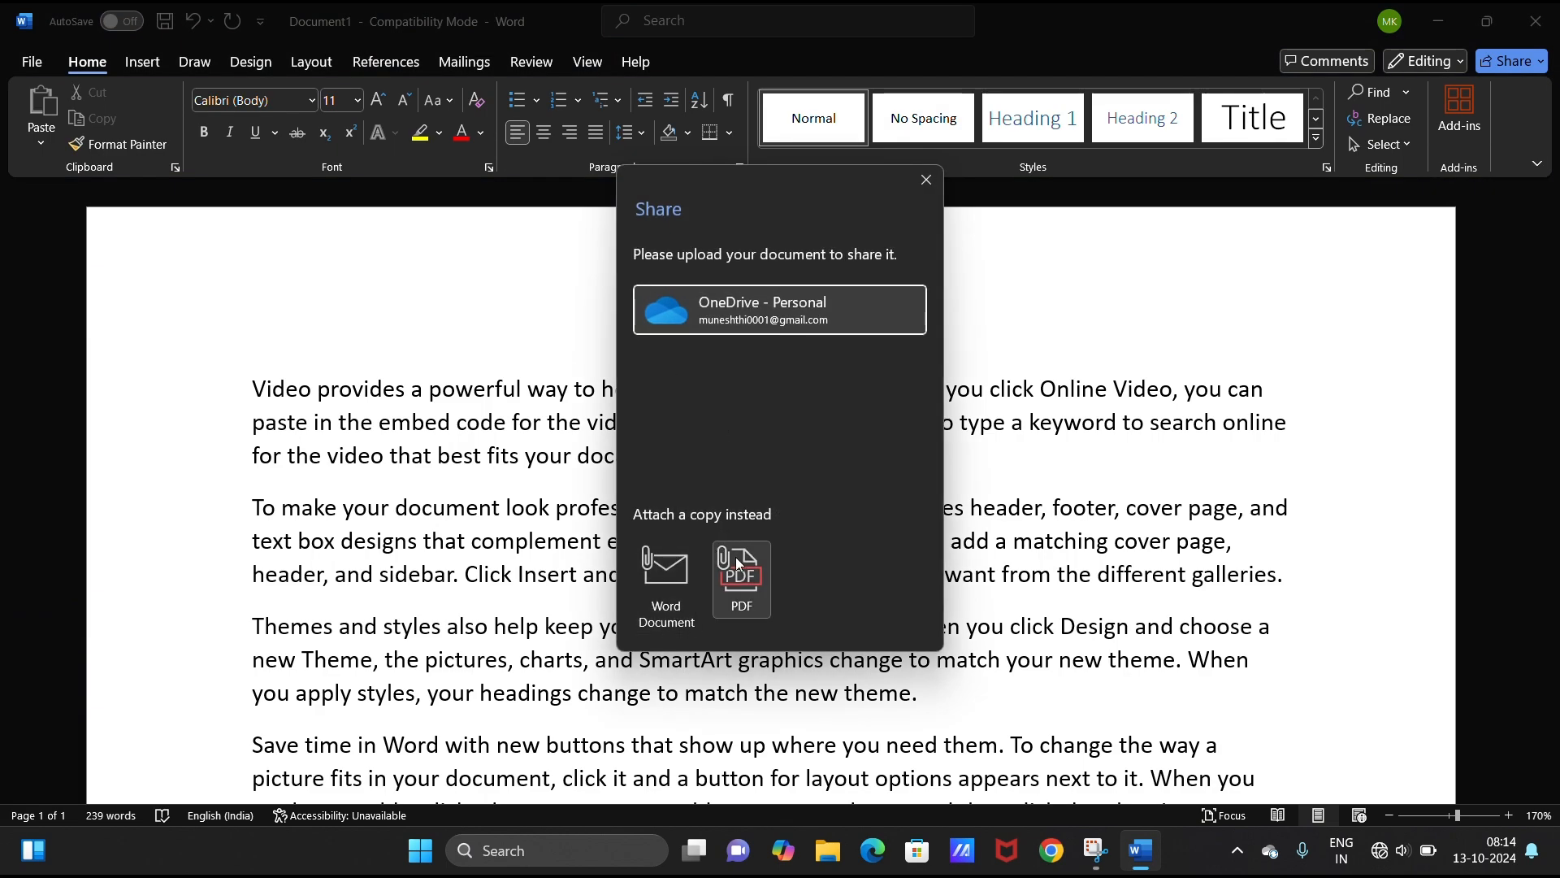
click(923, 179)
- Review the document's Info page and its version history prompt, leaving version history off
click(24, 65)
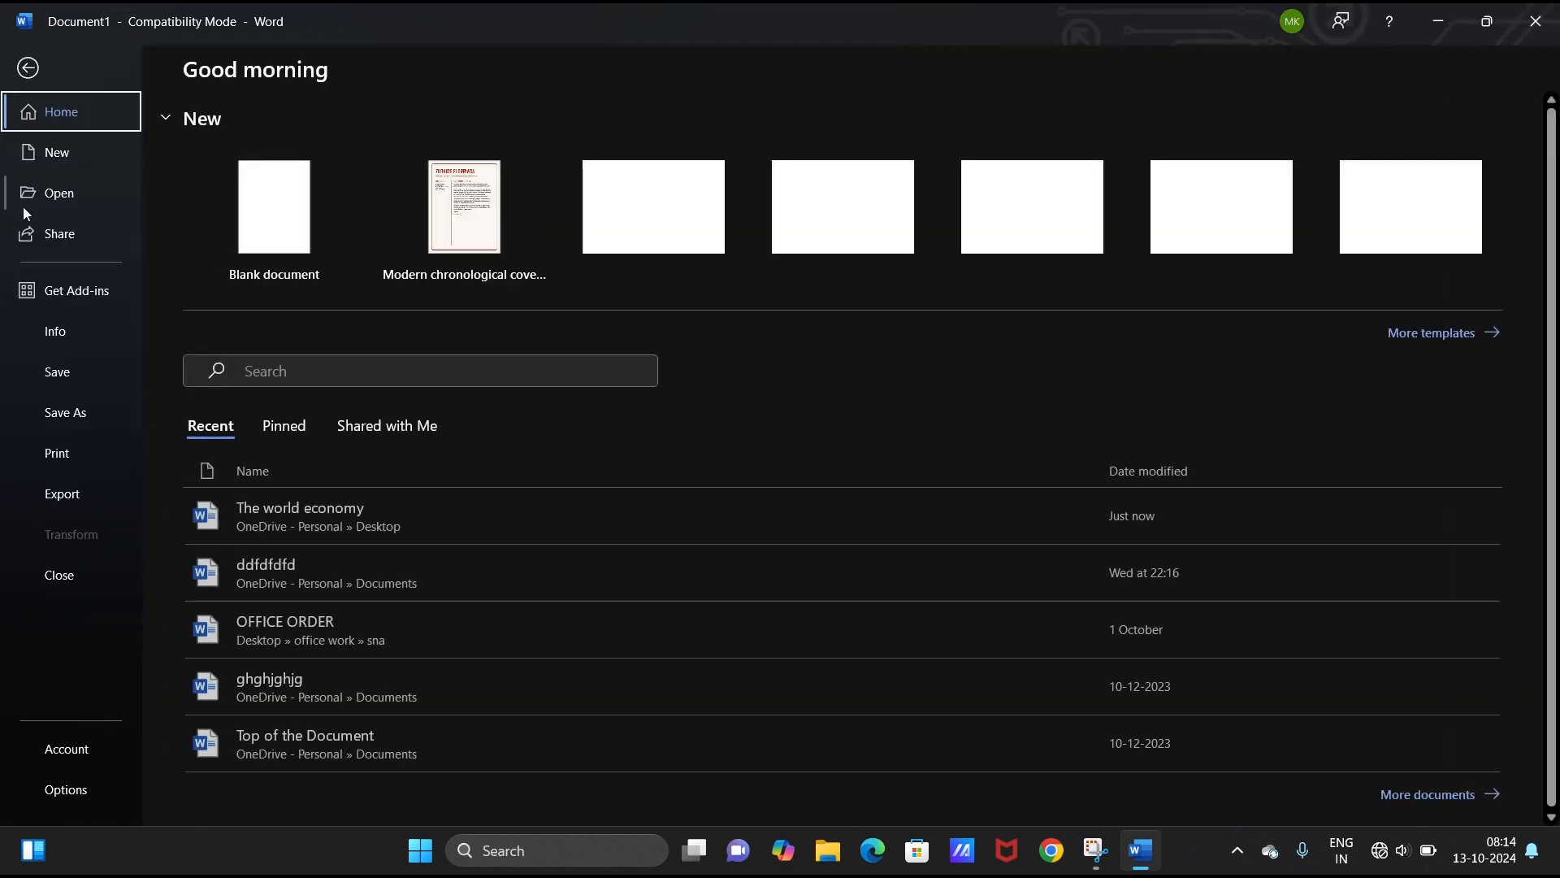
click(66, 333)
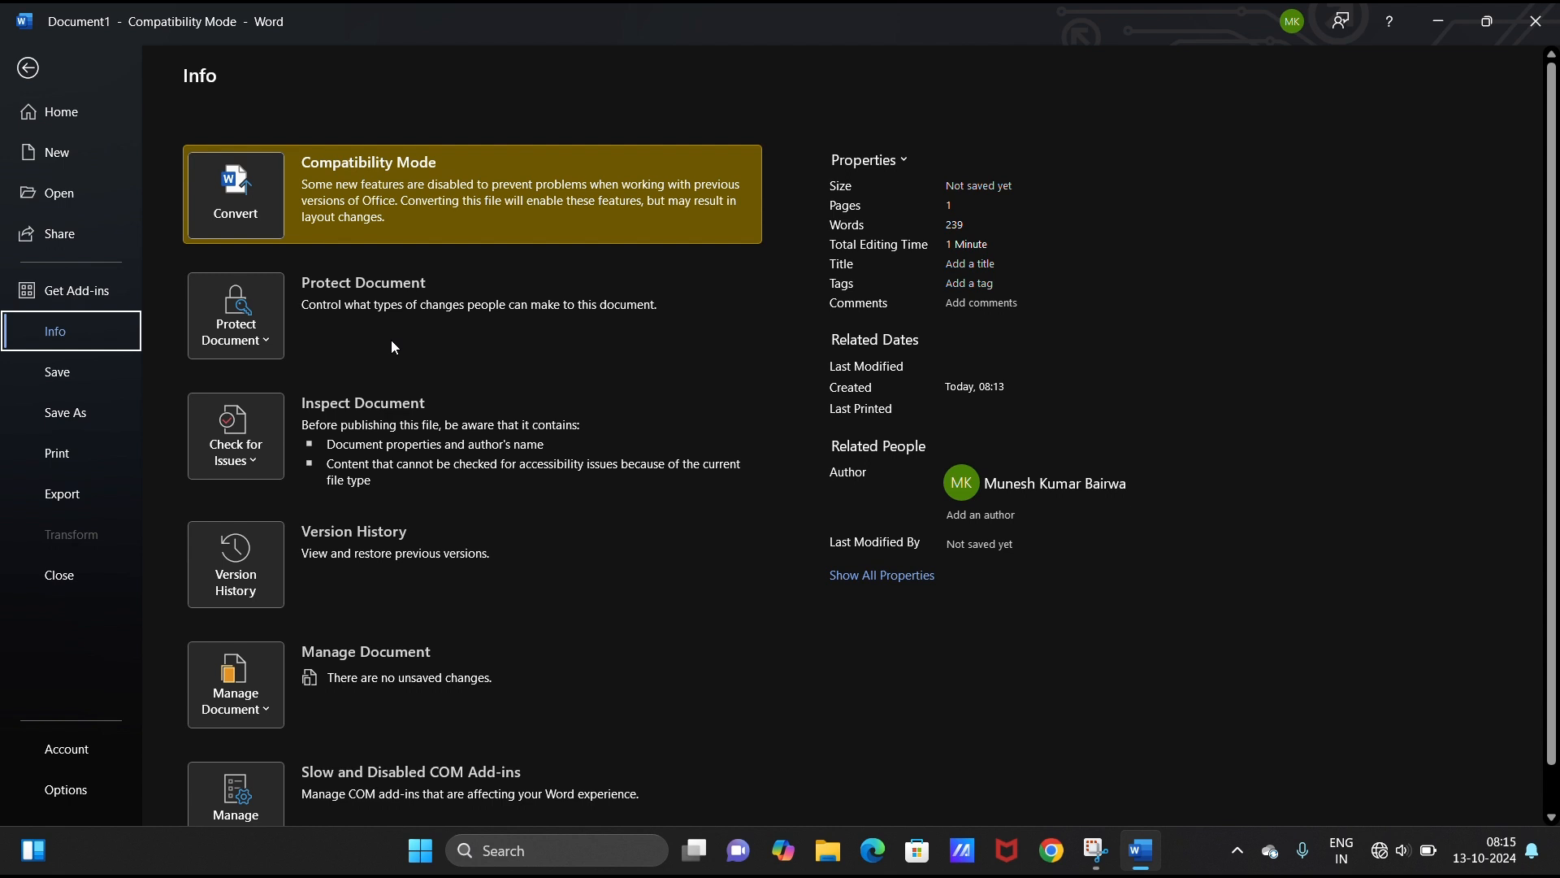
scroll(389, 342, down, 1)
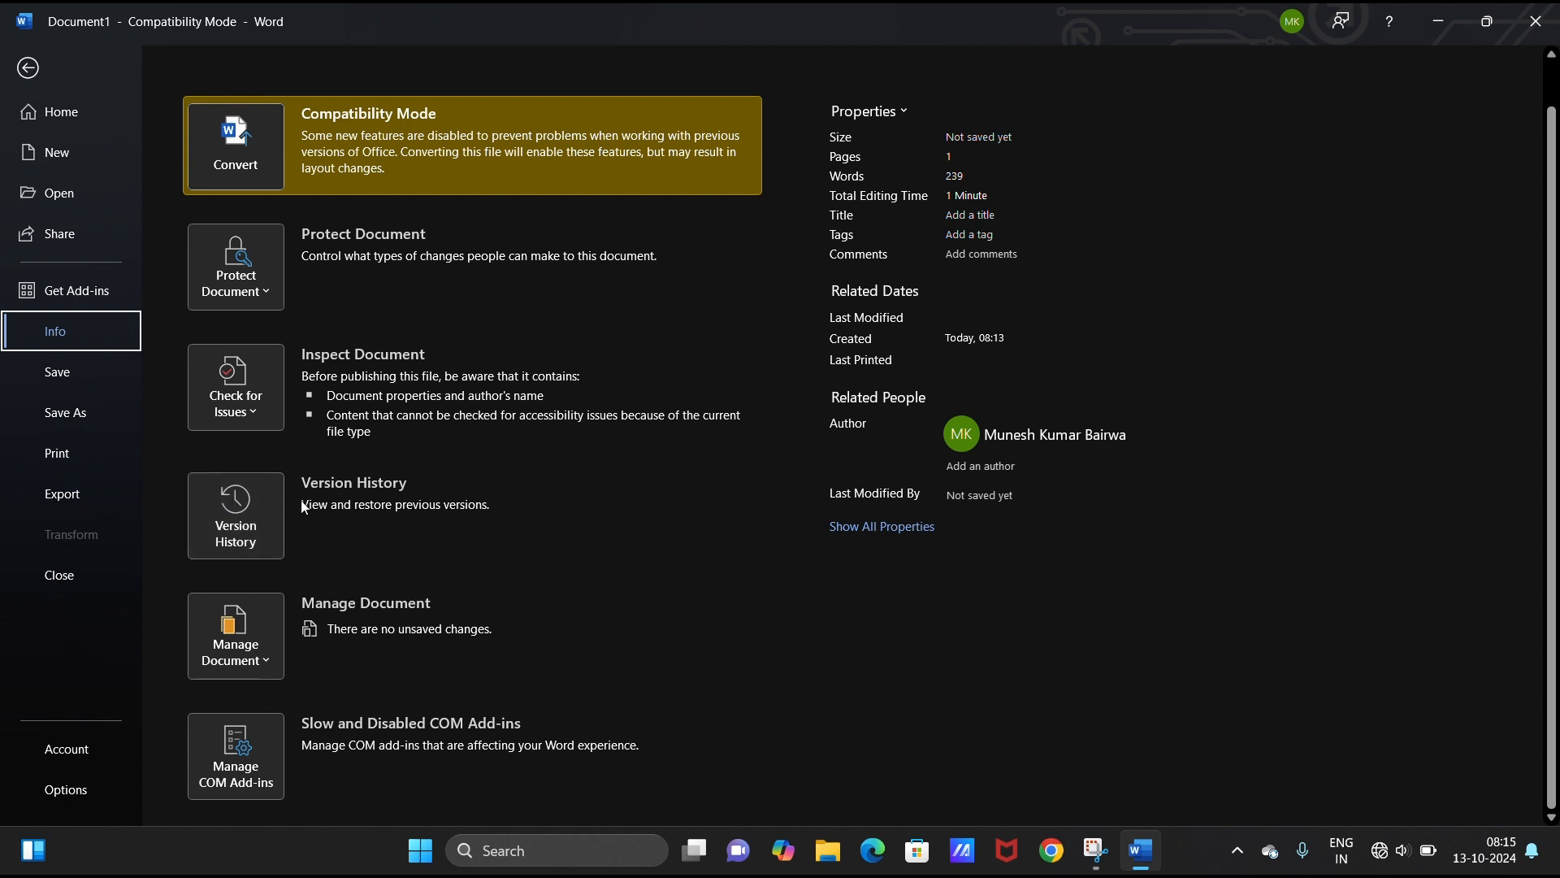
click(250, 511)
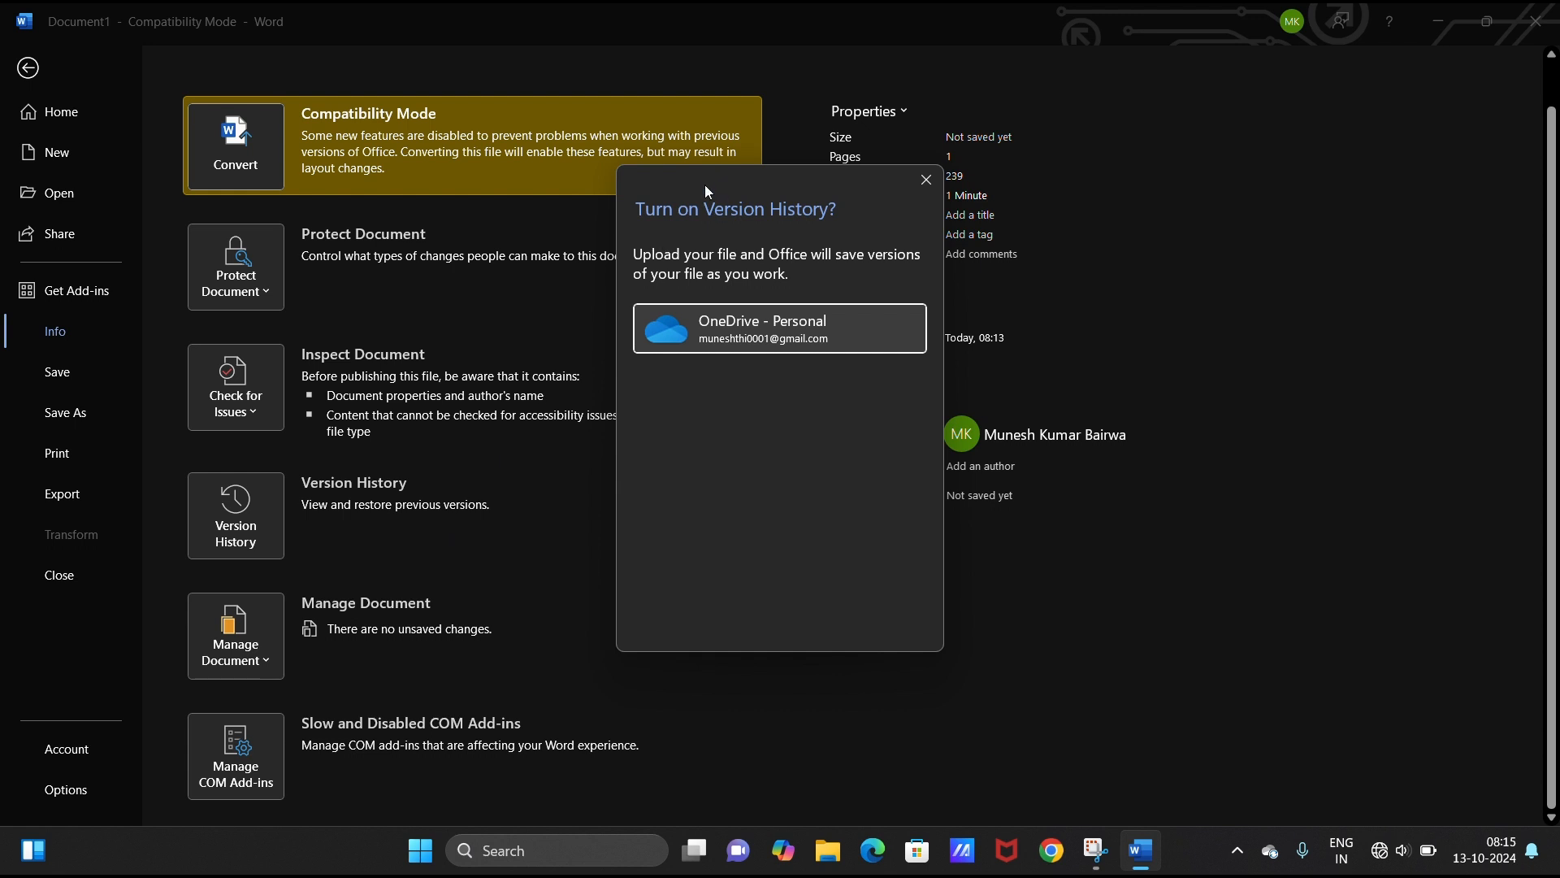
click(926, 180)
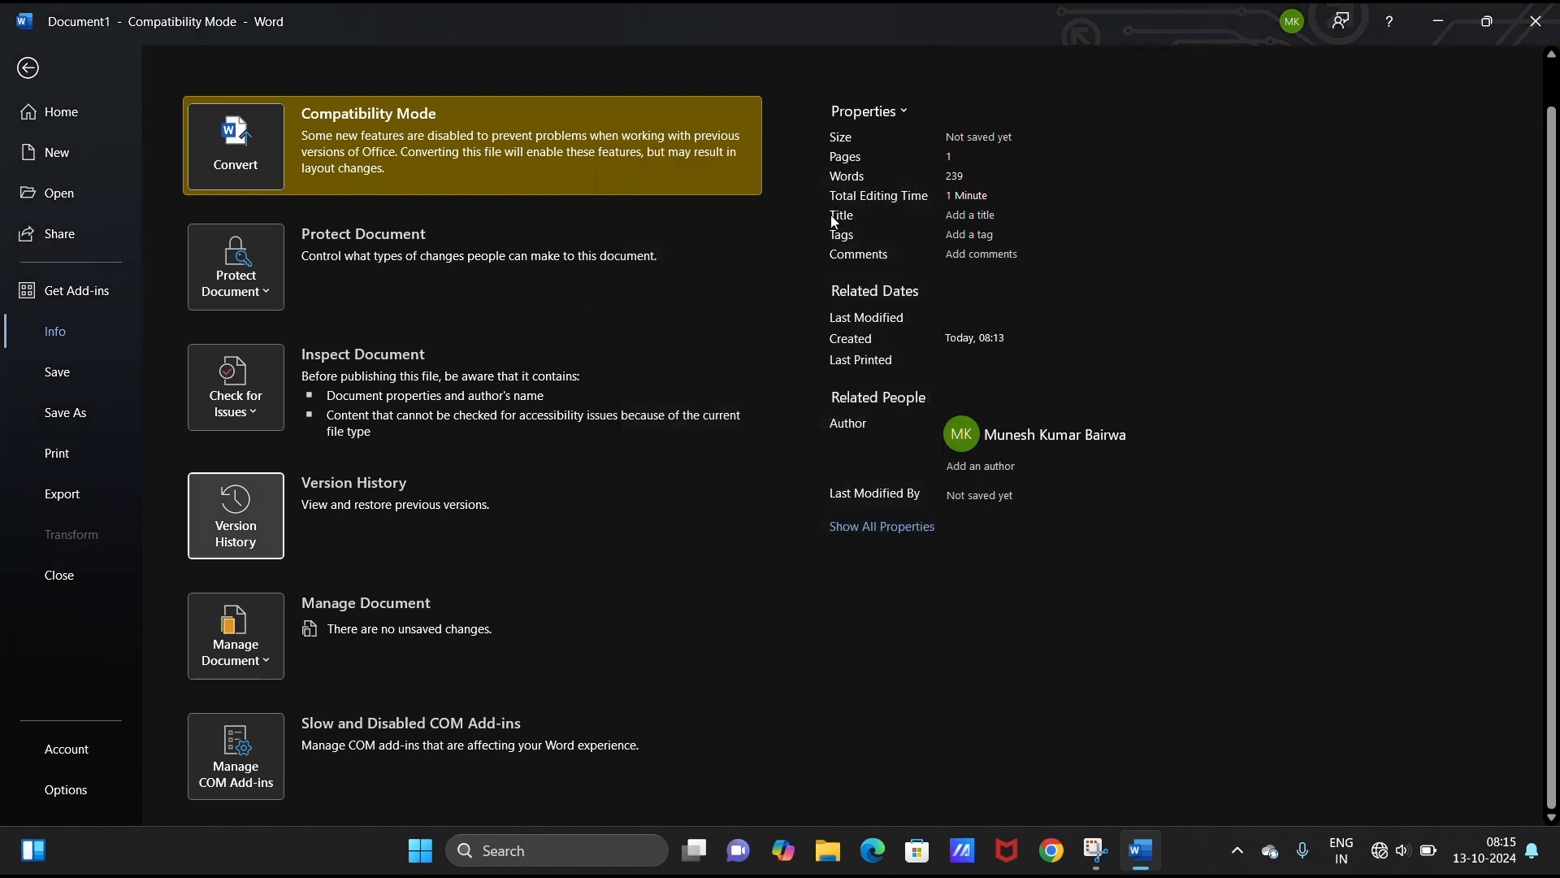
- View the Save As dialog for the Desktop folder on this PC and cancel without saving
click(58, 373)
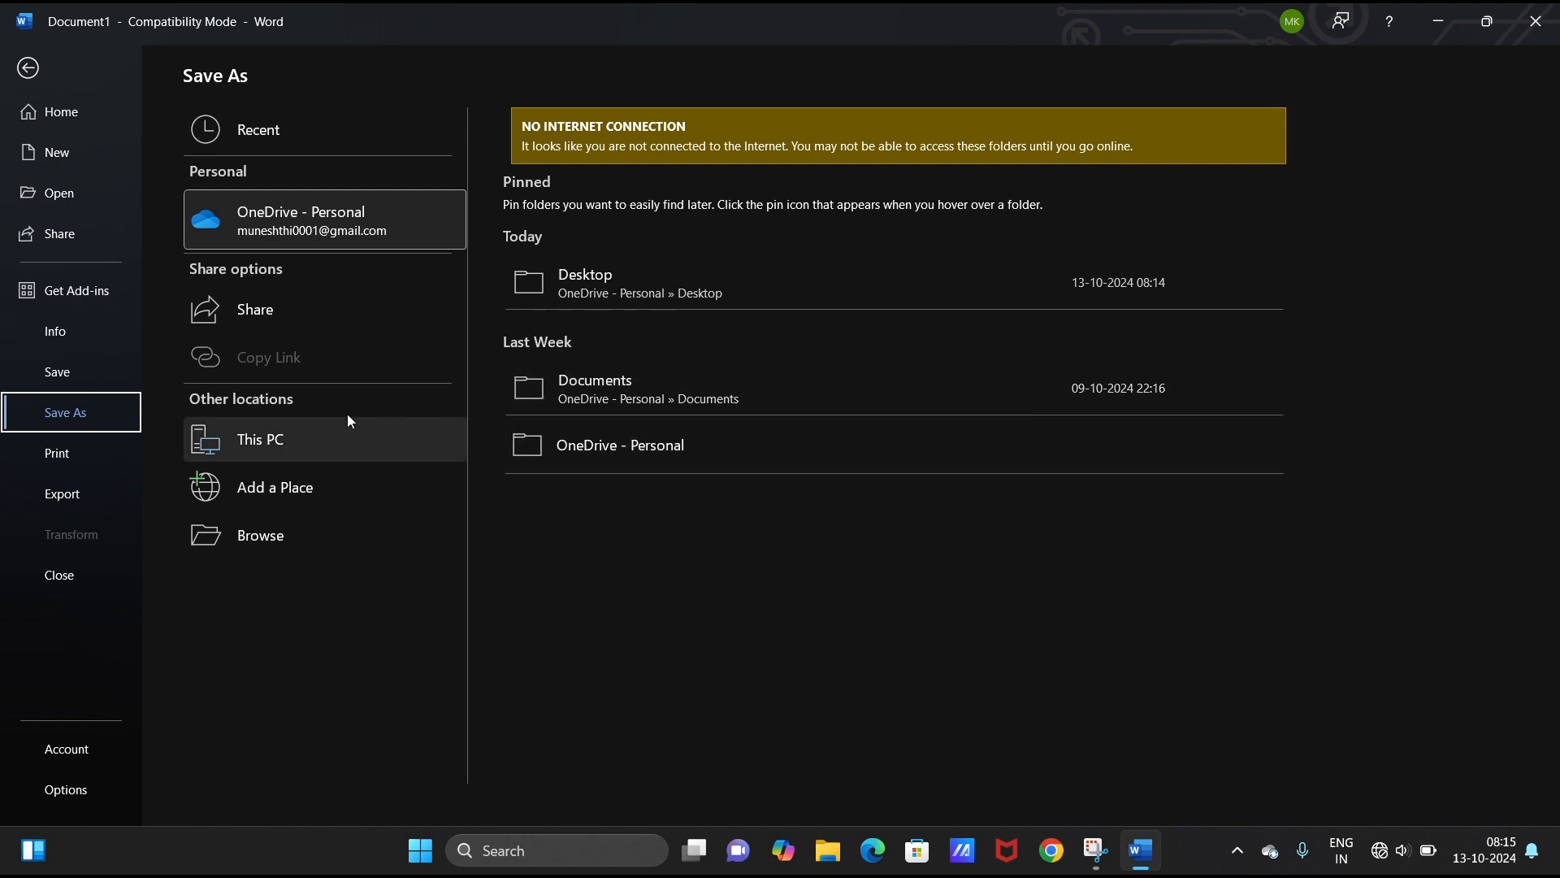
click(268, 447)
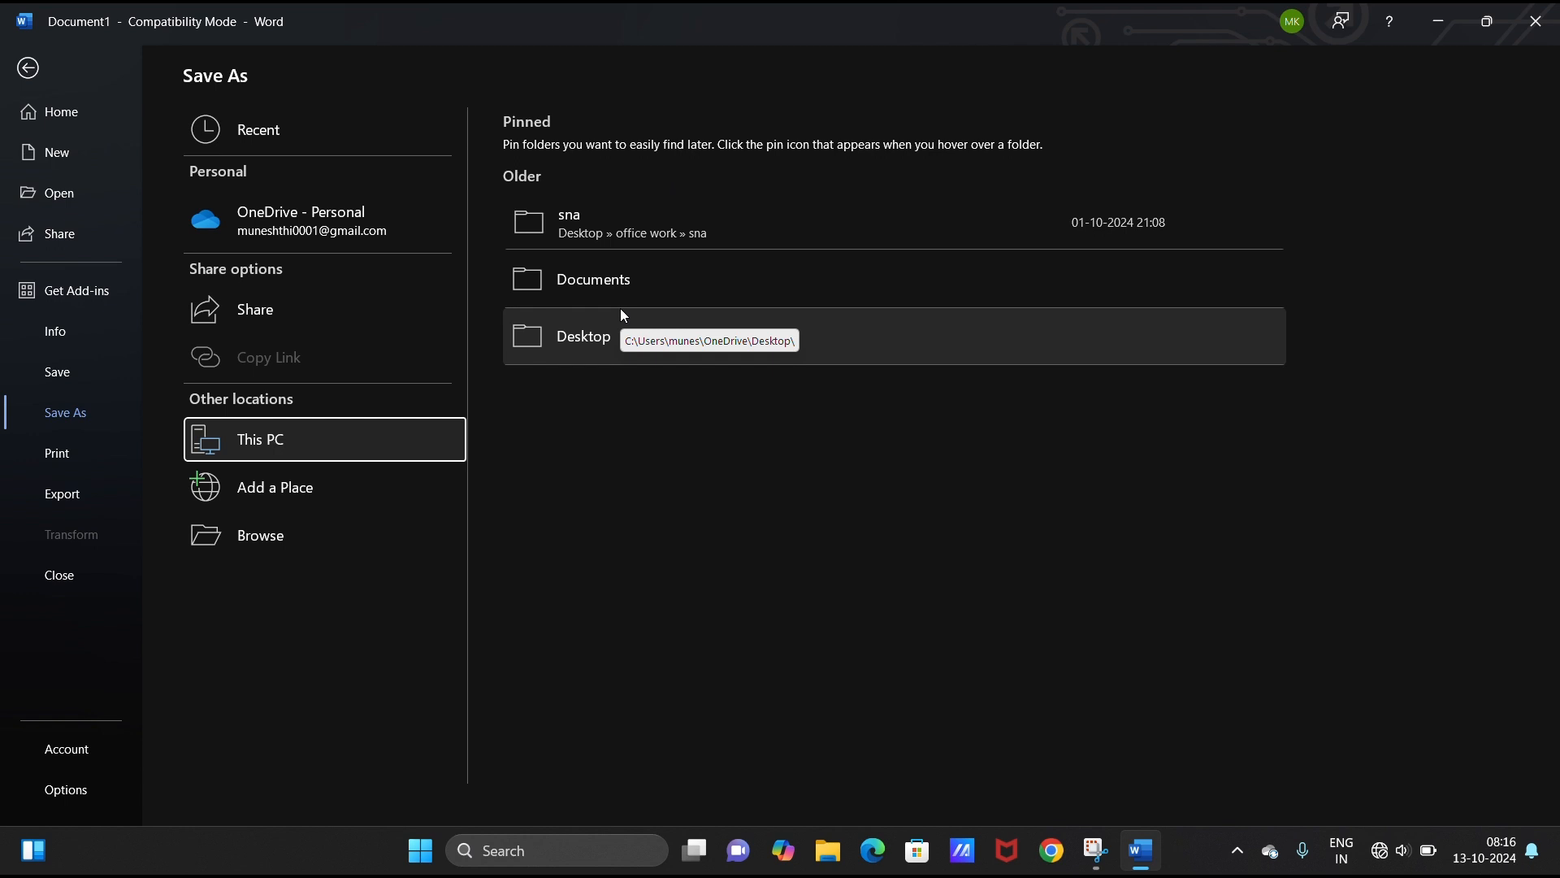
click(664, 362)
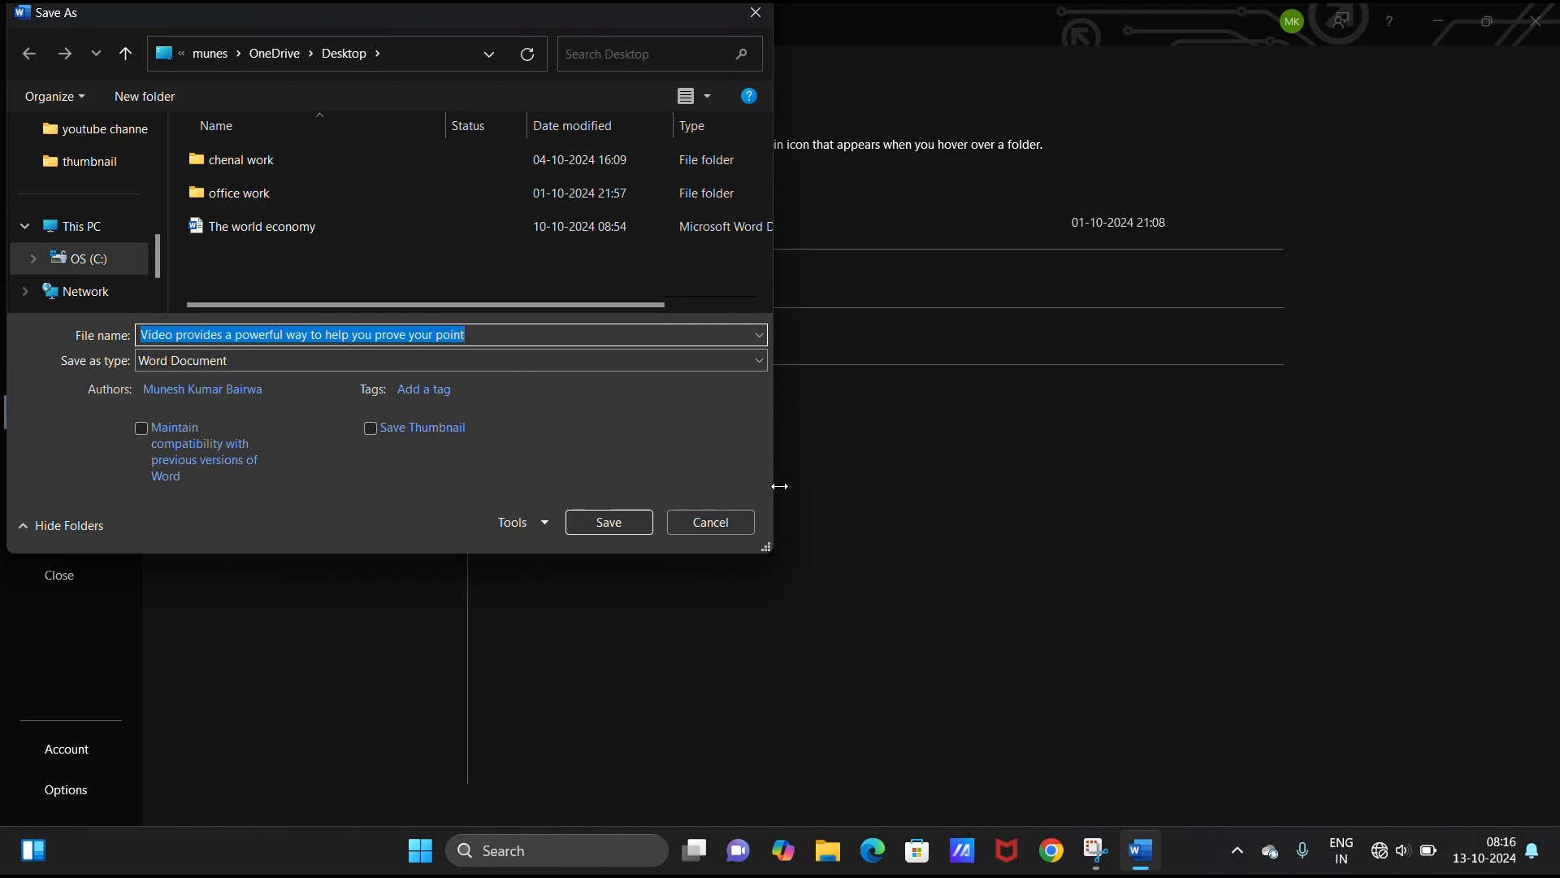
click(744, 531)
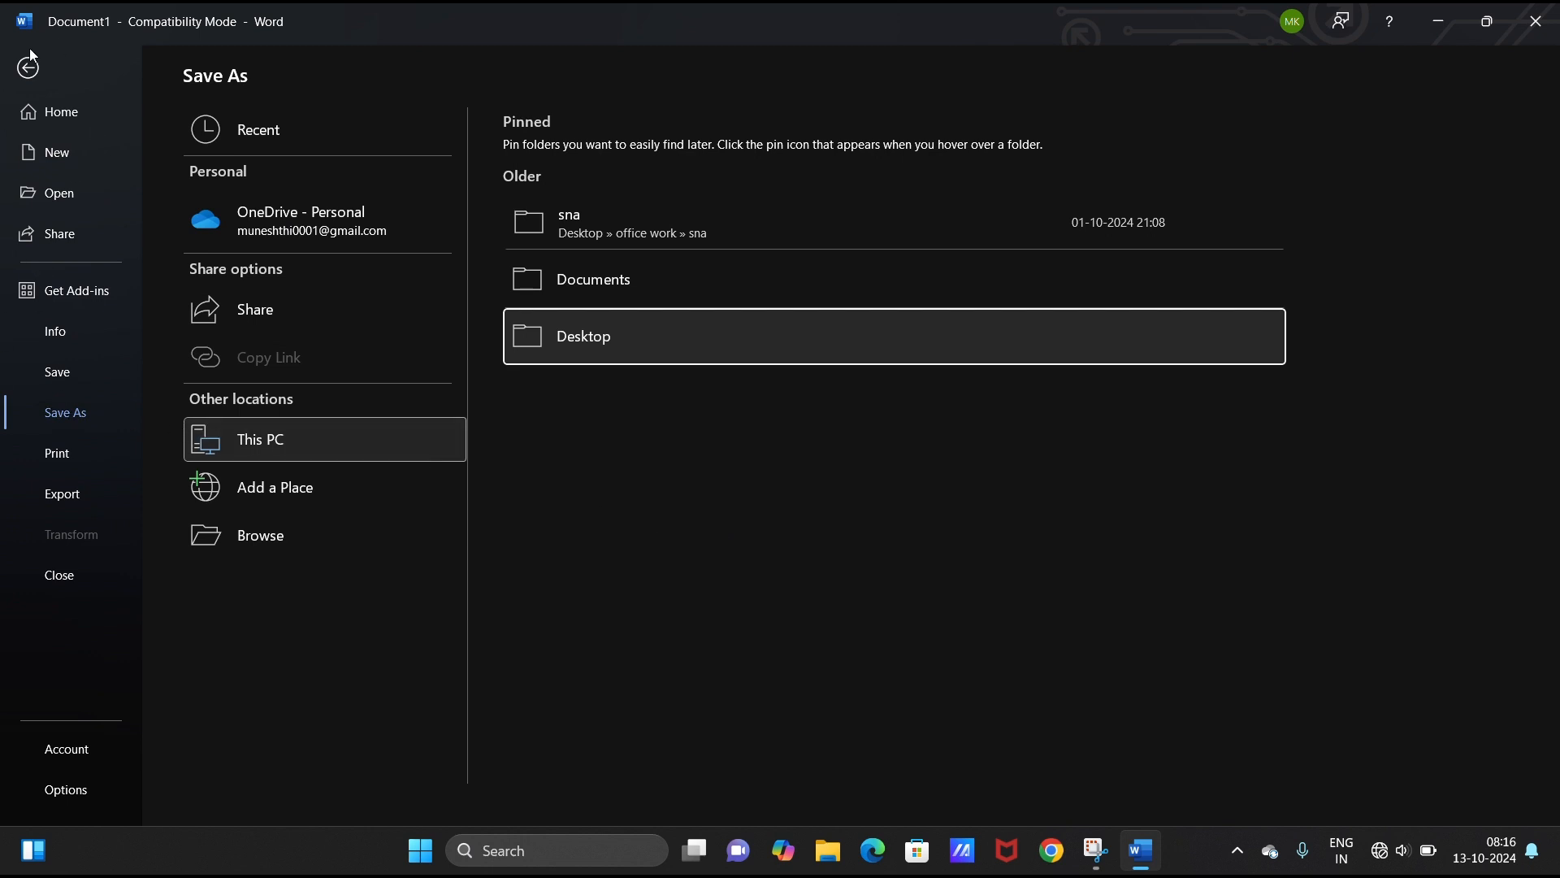
- Leave the Save As page, open the print settings and choose Microsoft Print to PDF as the printer
click(26, 69)
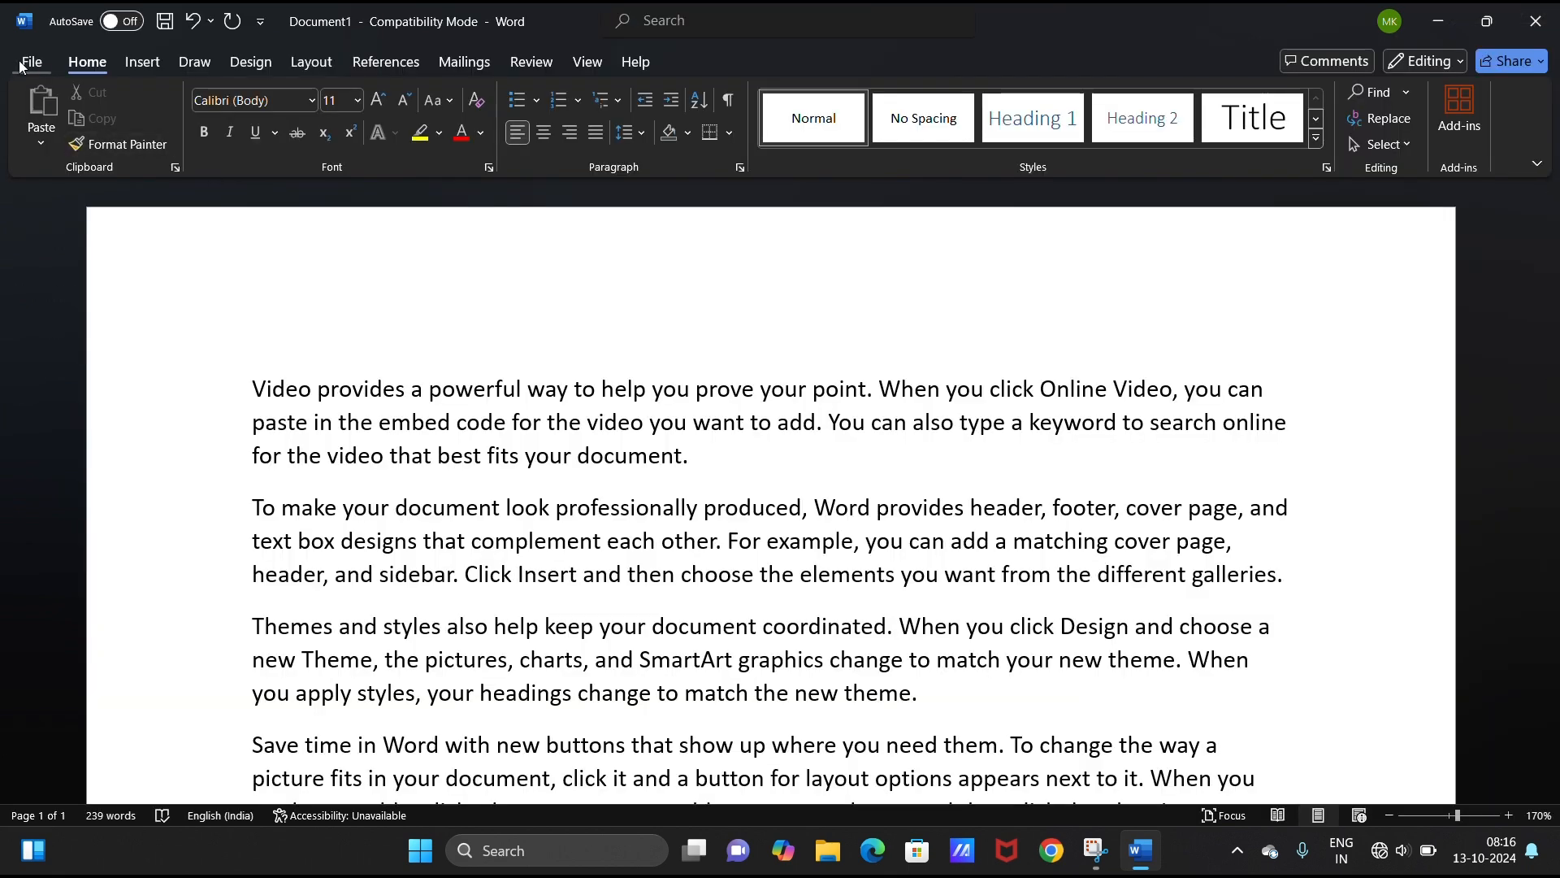
click(33, 58)
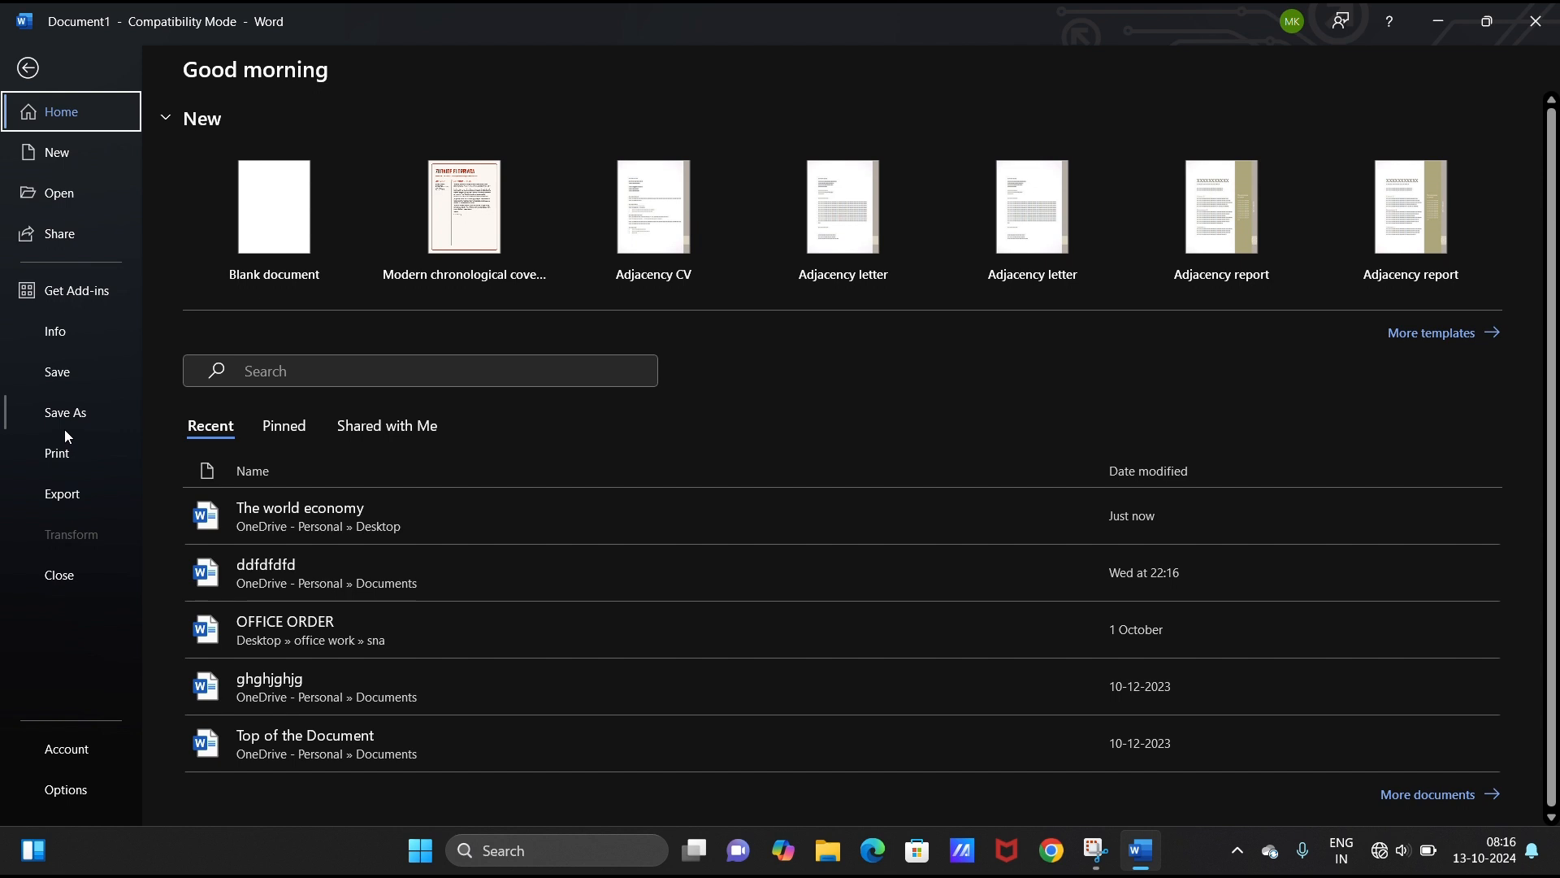
click(54, 463)
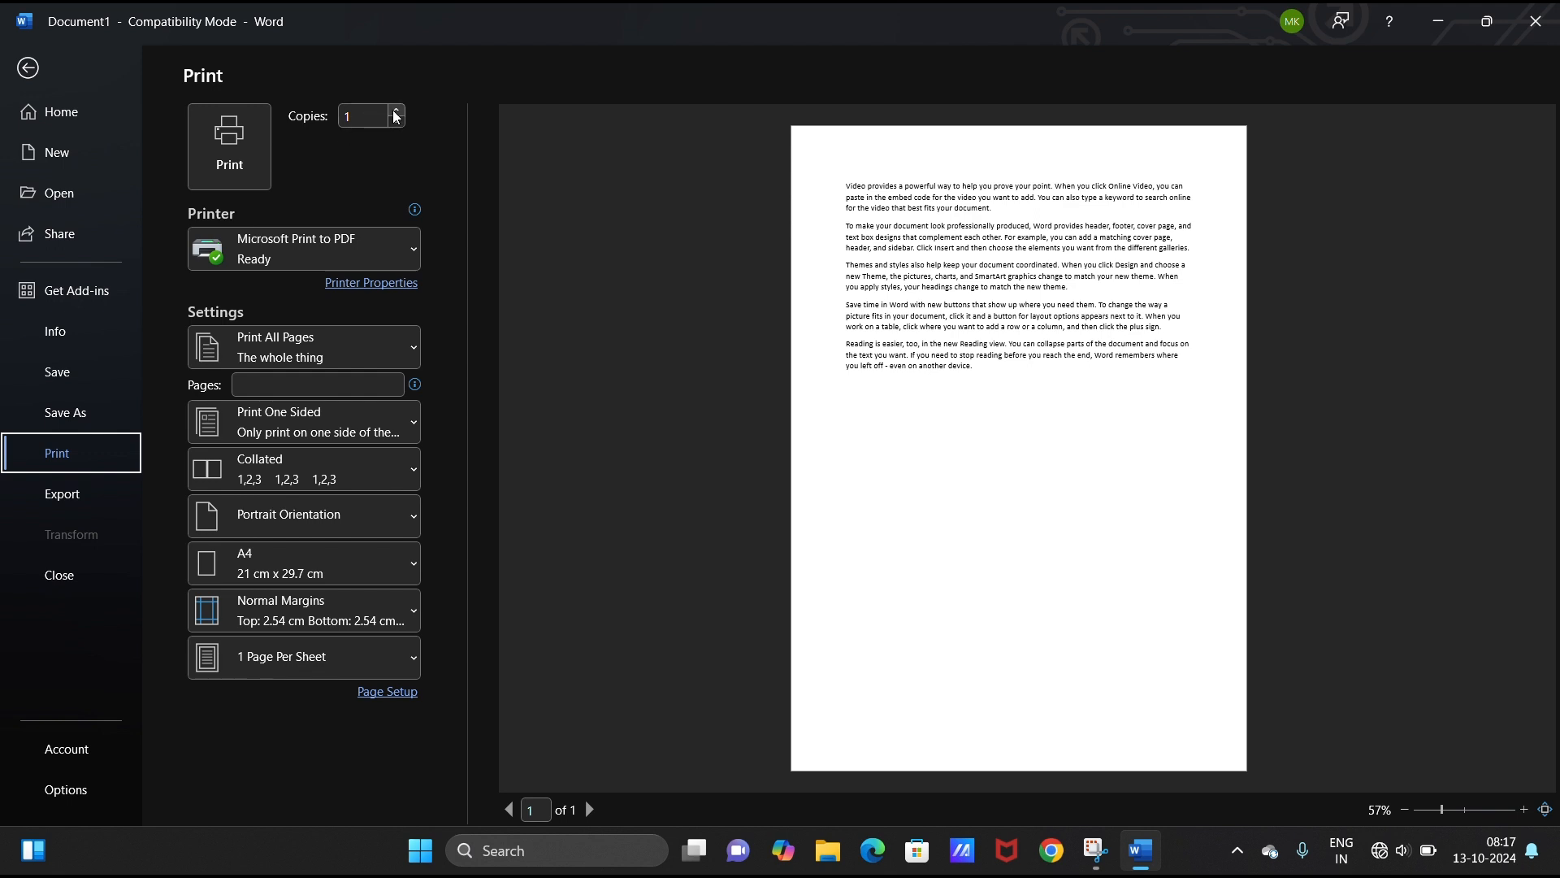
click(364, 254)
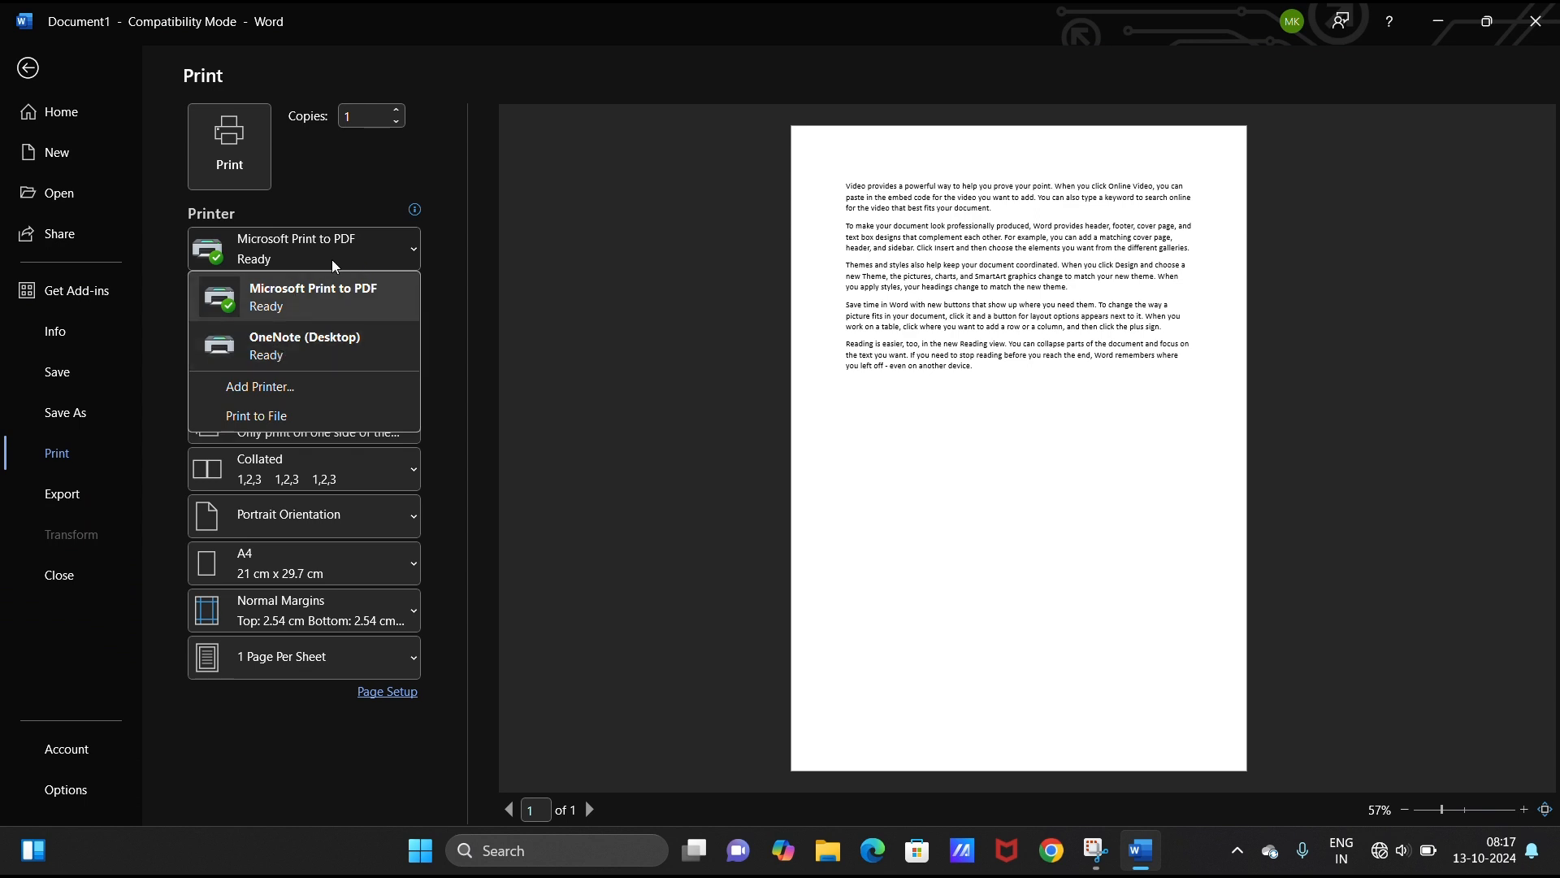
click(357, 293)
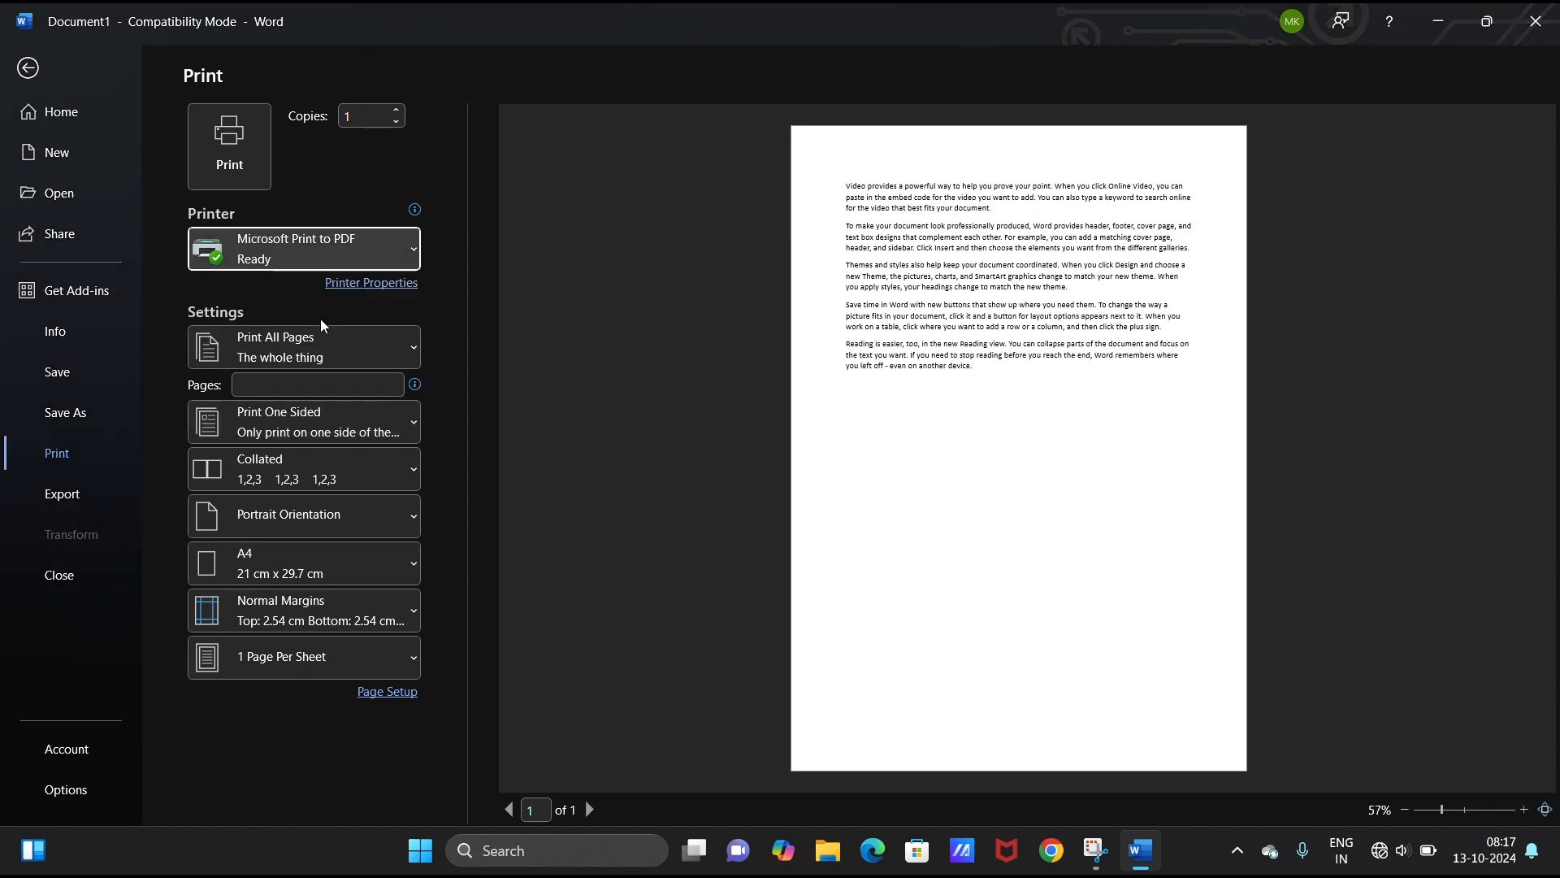
- Set the print range to Custom Print with pages 2,3,10
click(323, 348)
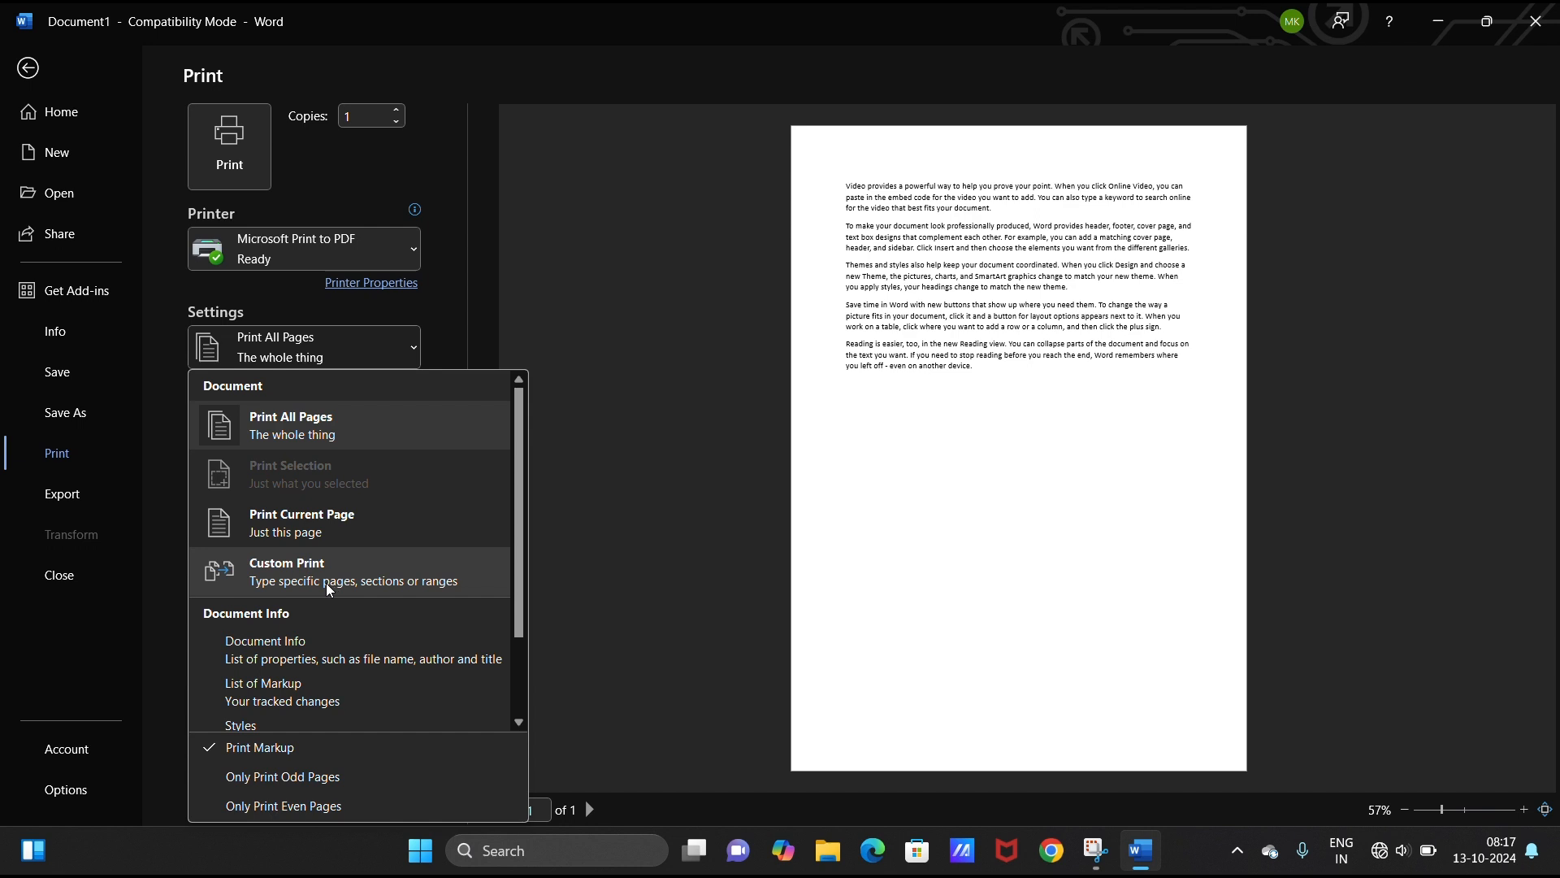
click(332, 589)
click(280, 382)
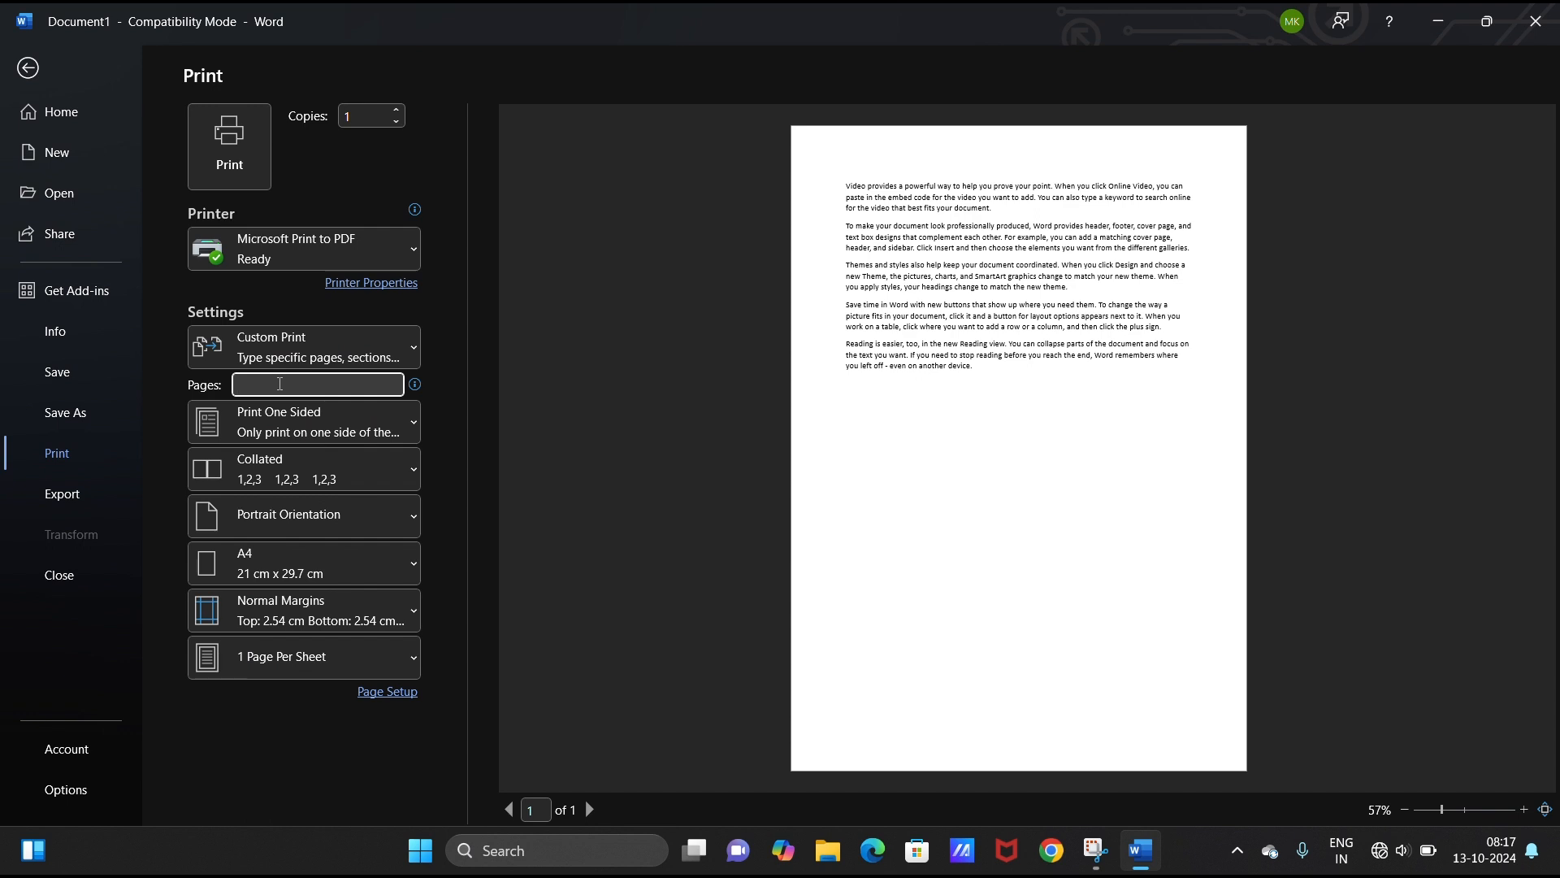
text(2,)
text(3,10)
- View the one-sided and both-sides printing choices and the collation choices, keeping Print One Sided and Collated
click(315, 420)
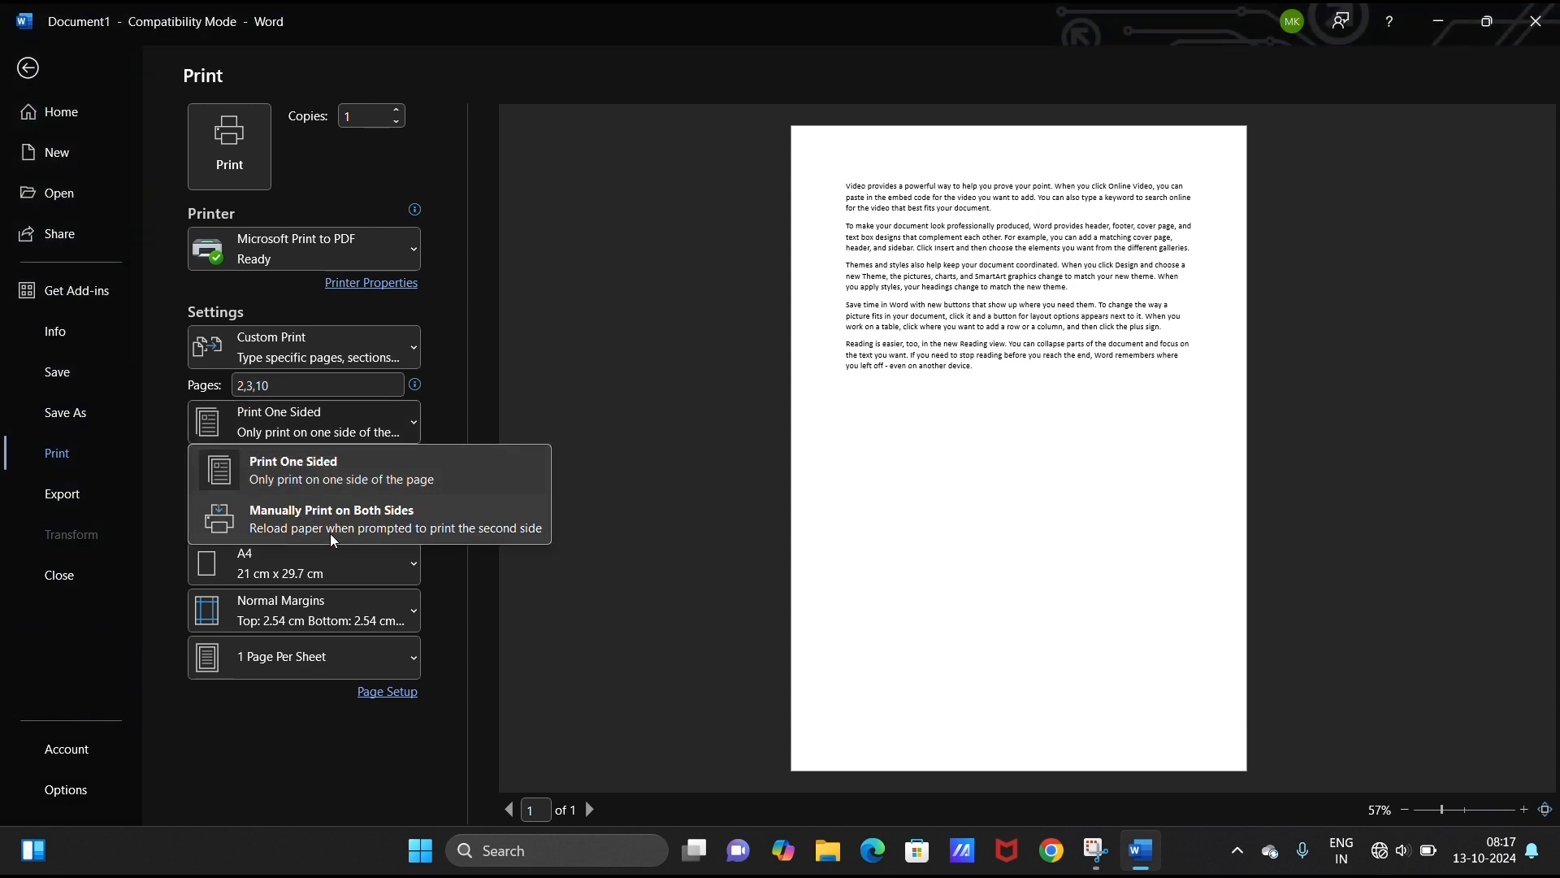
click(329, 420)
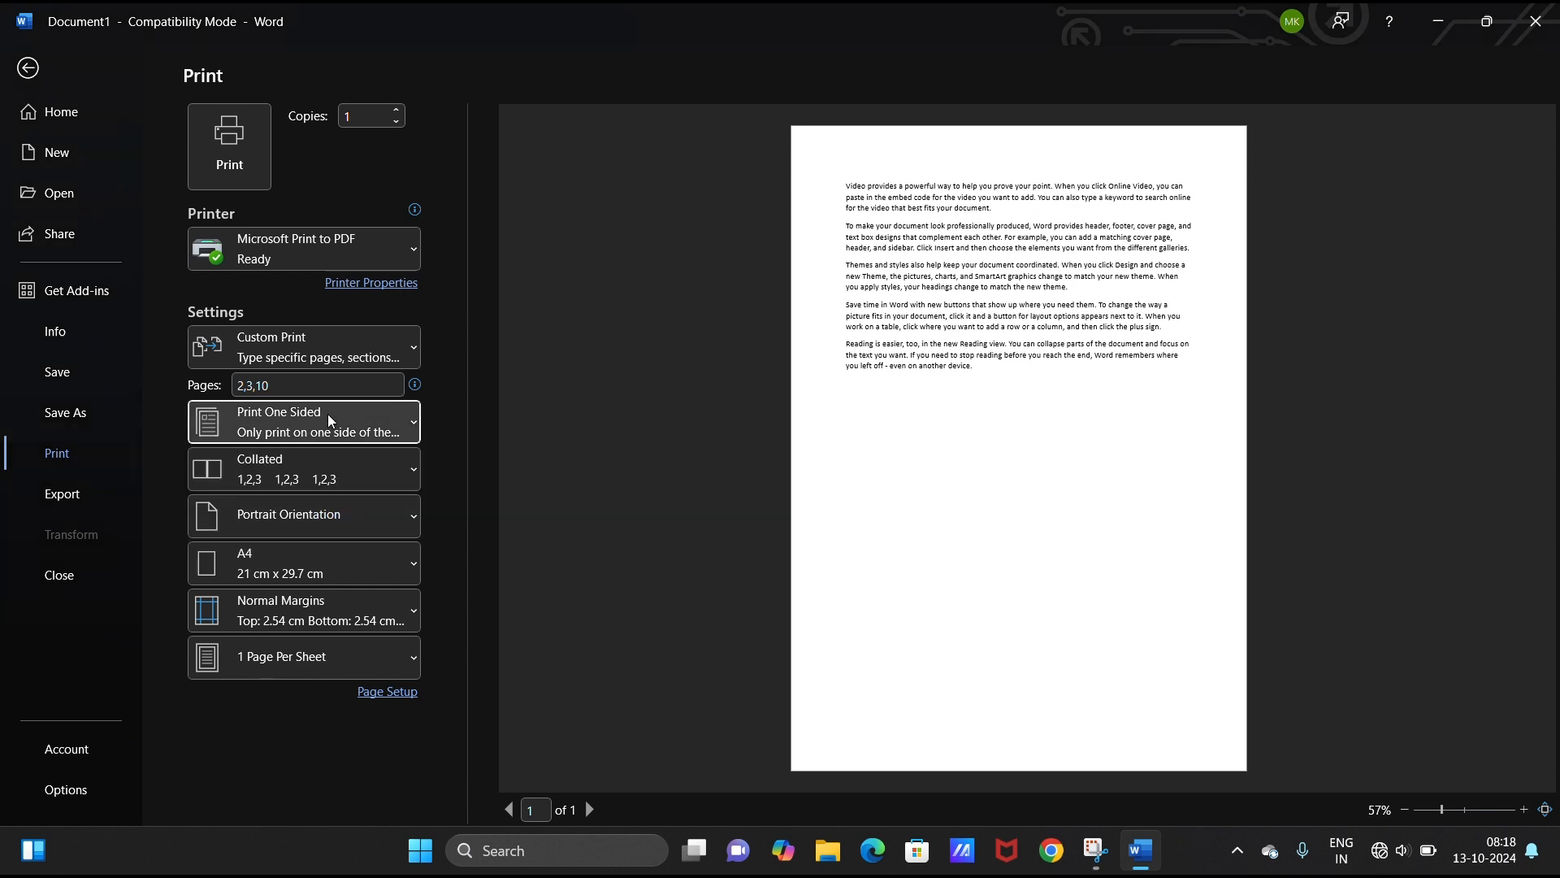
click(317, 482)
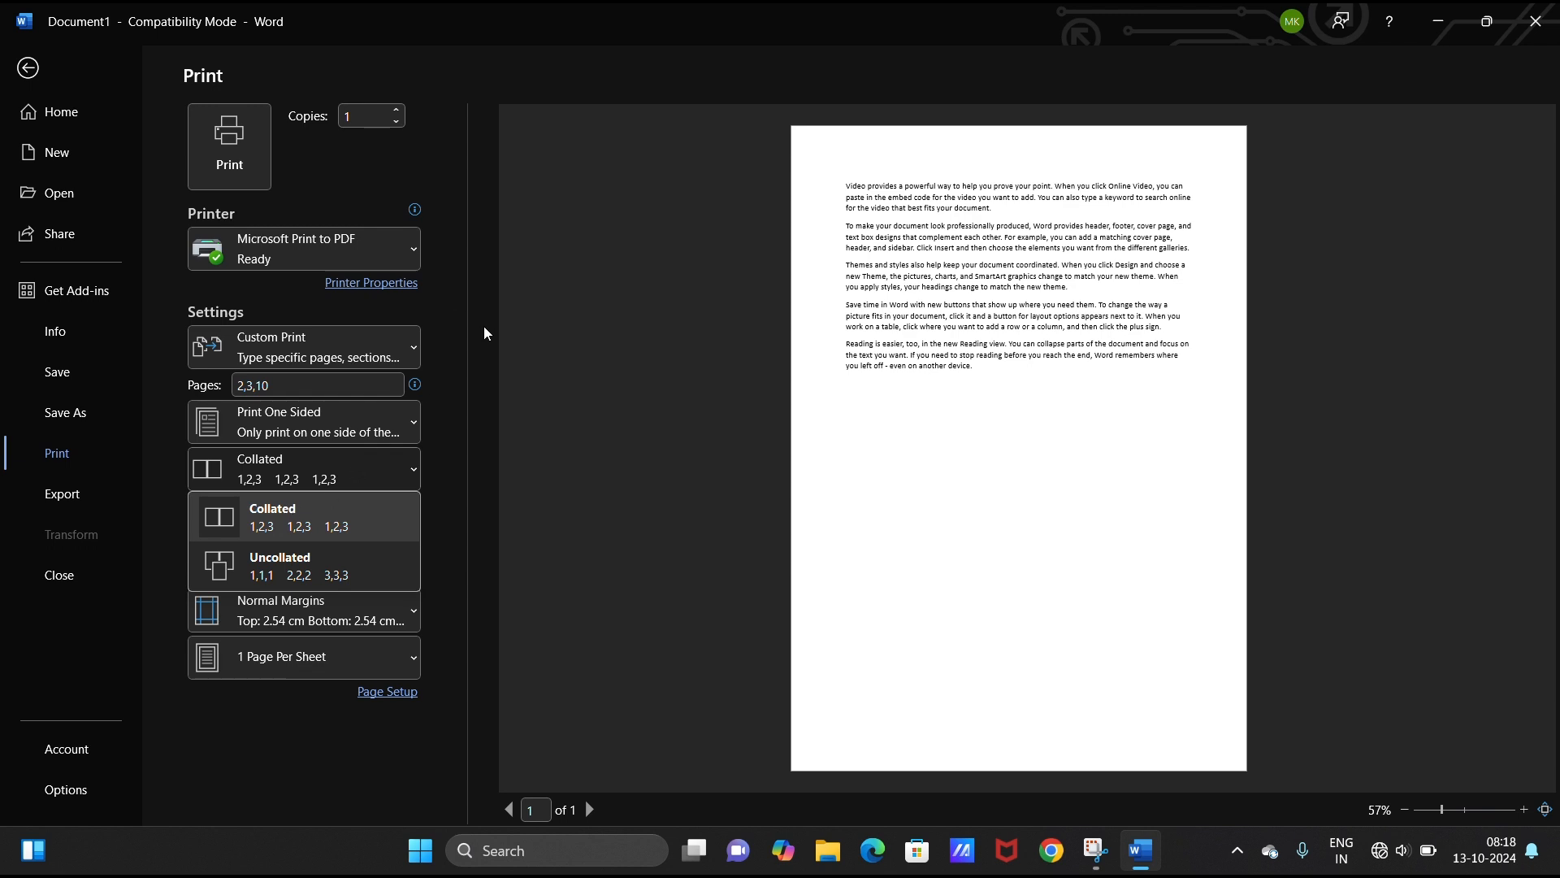
key(Escape)
- Try Landscape Orientation in the print preview and switch back to Portrait Orientation
click(339, 533)
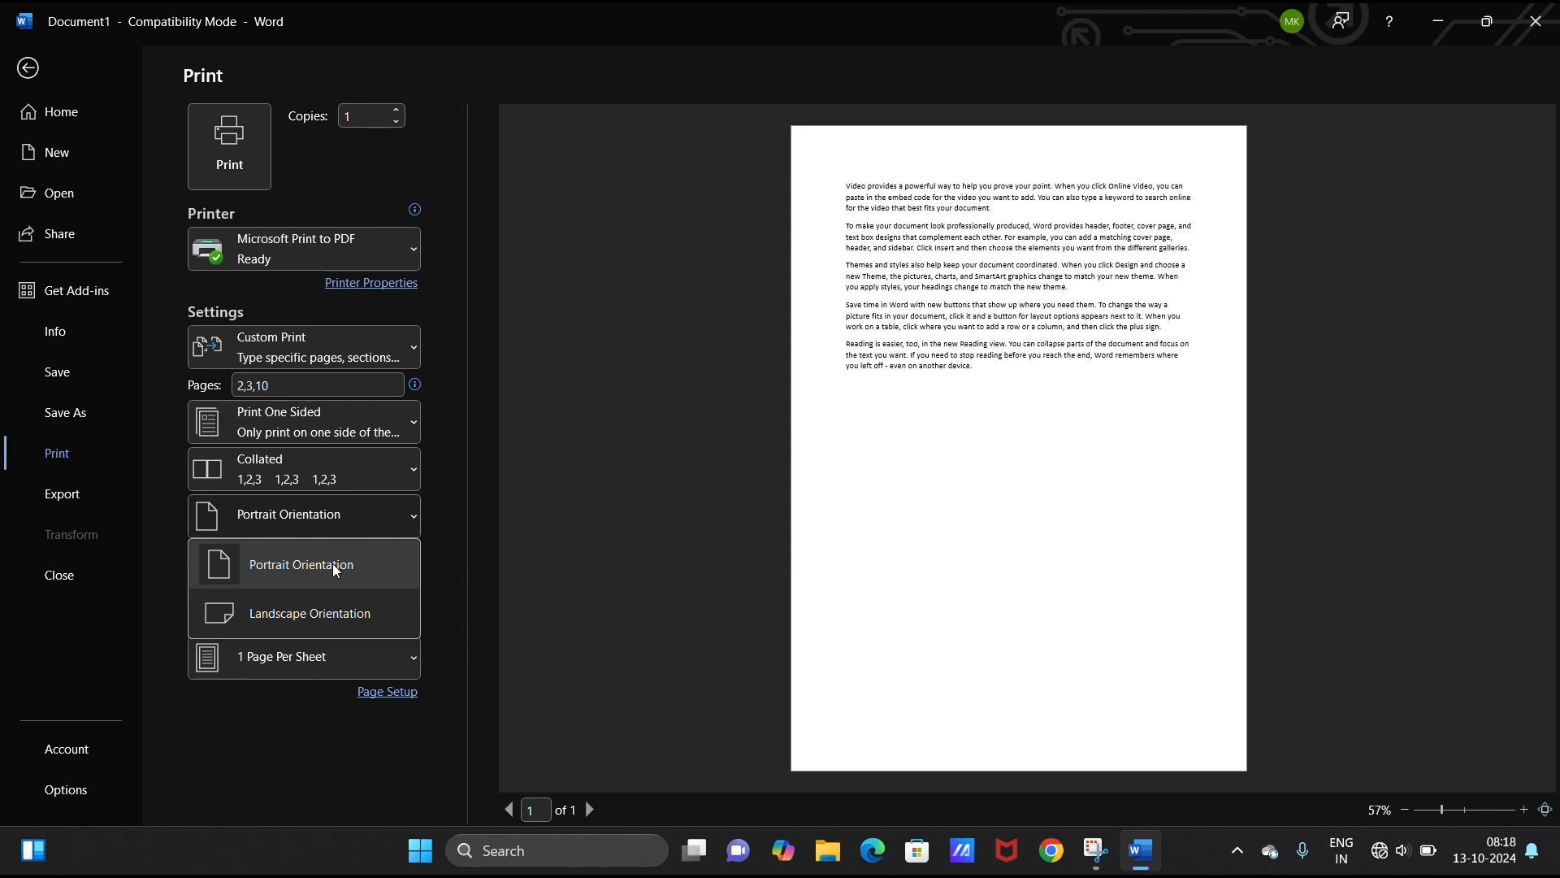
click(315, 613)
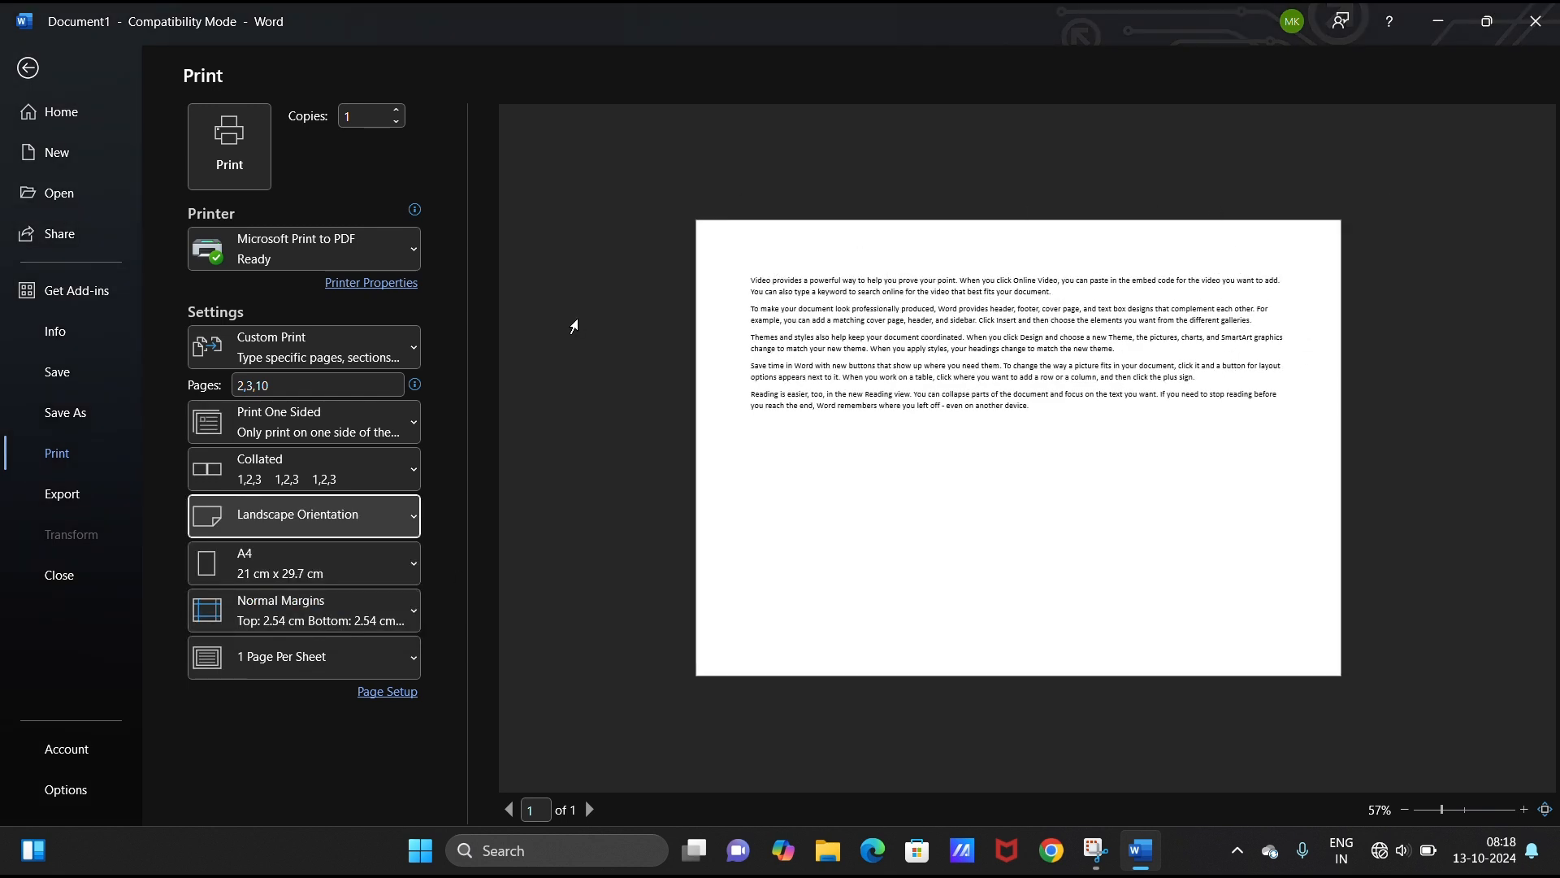
click(314, 530)
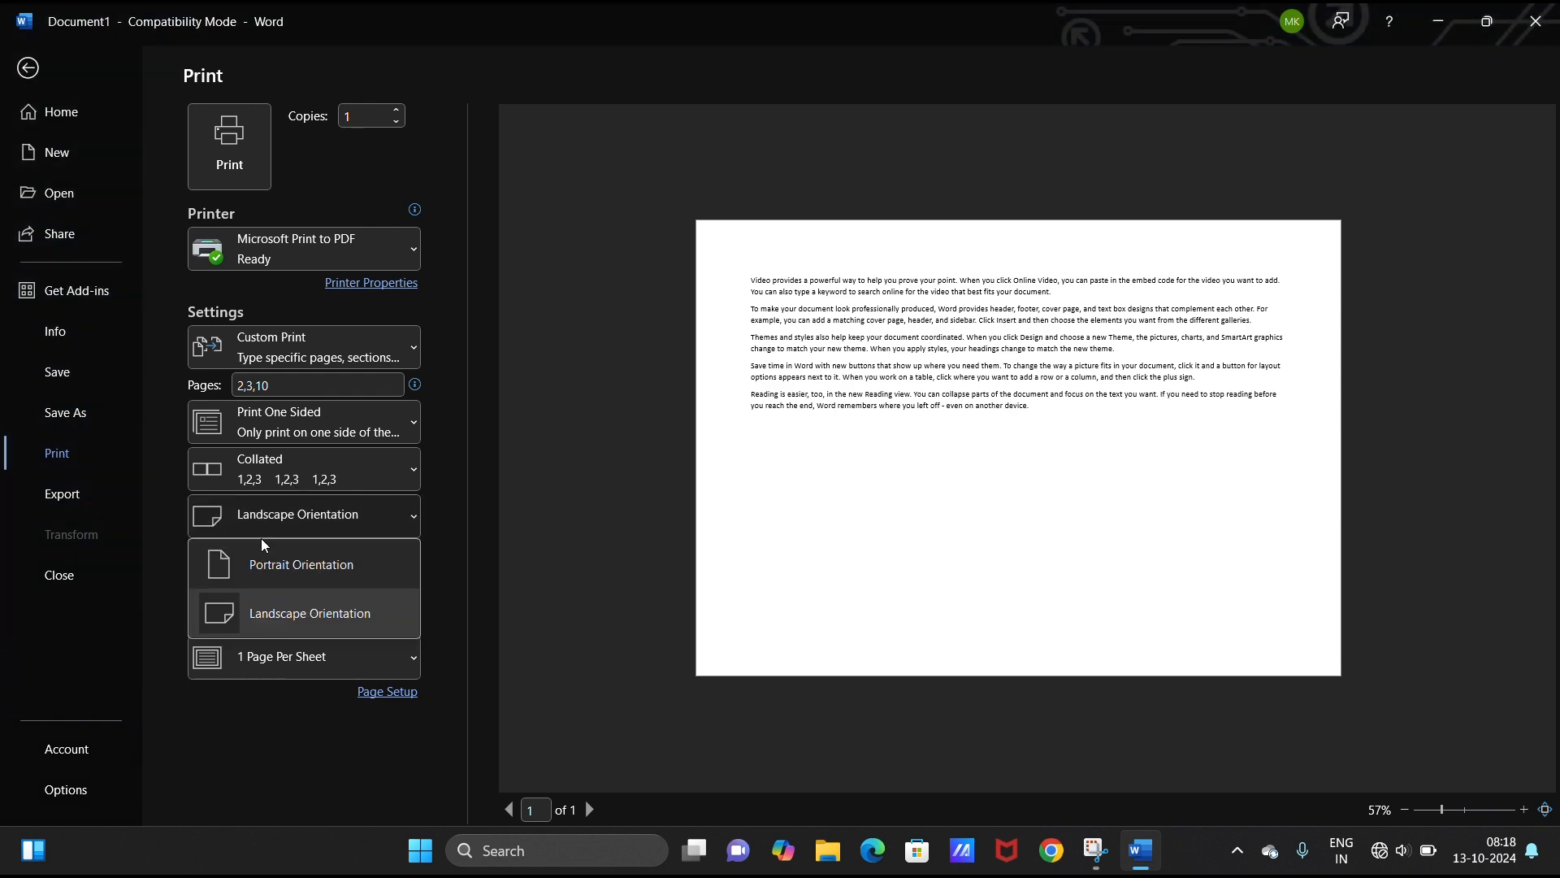
click(266, 563)
- Keep the A4 paper size, apply Office 2003 Default margins and set printing to 4 Pages Per Sheet
click(338, 571)
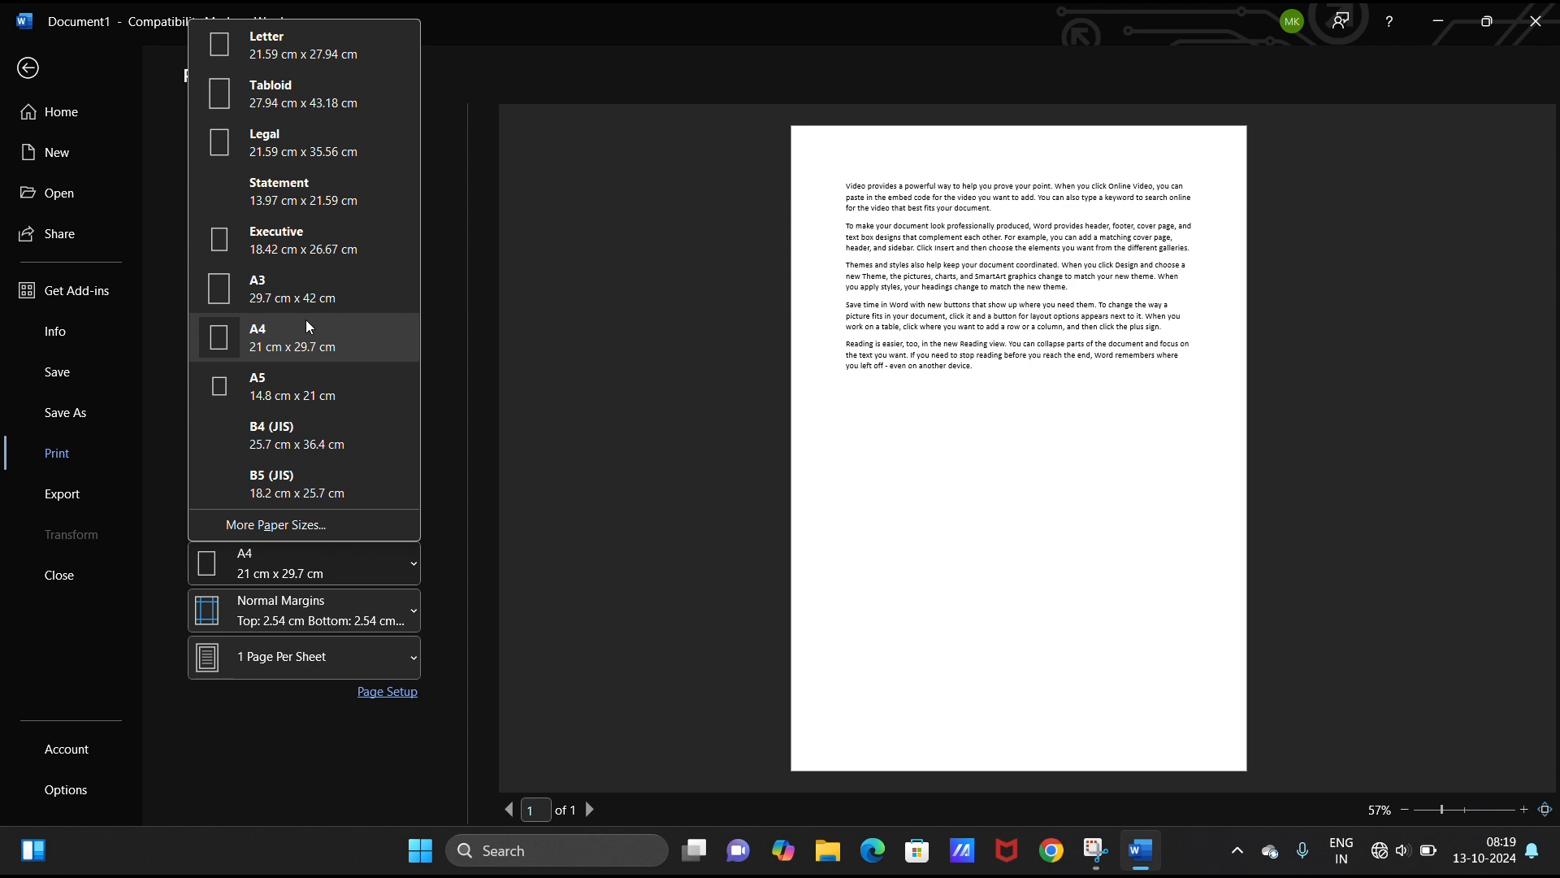
click(558, 499)
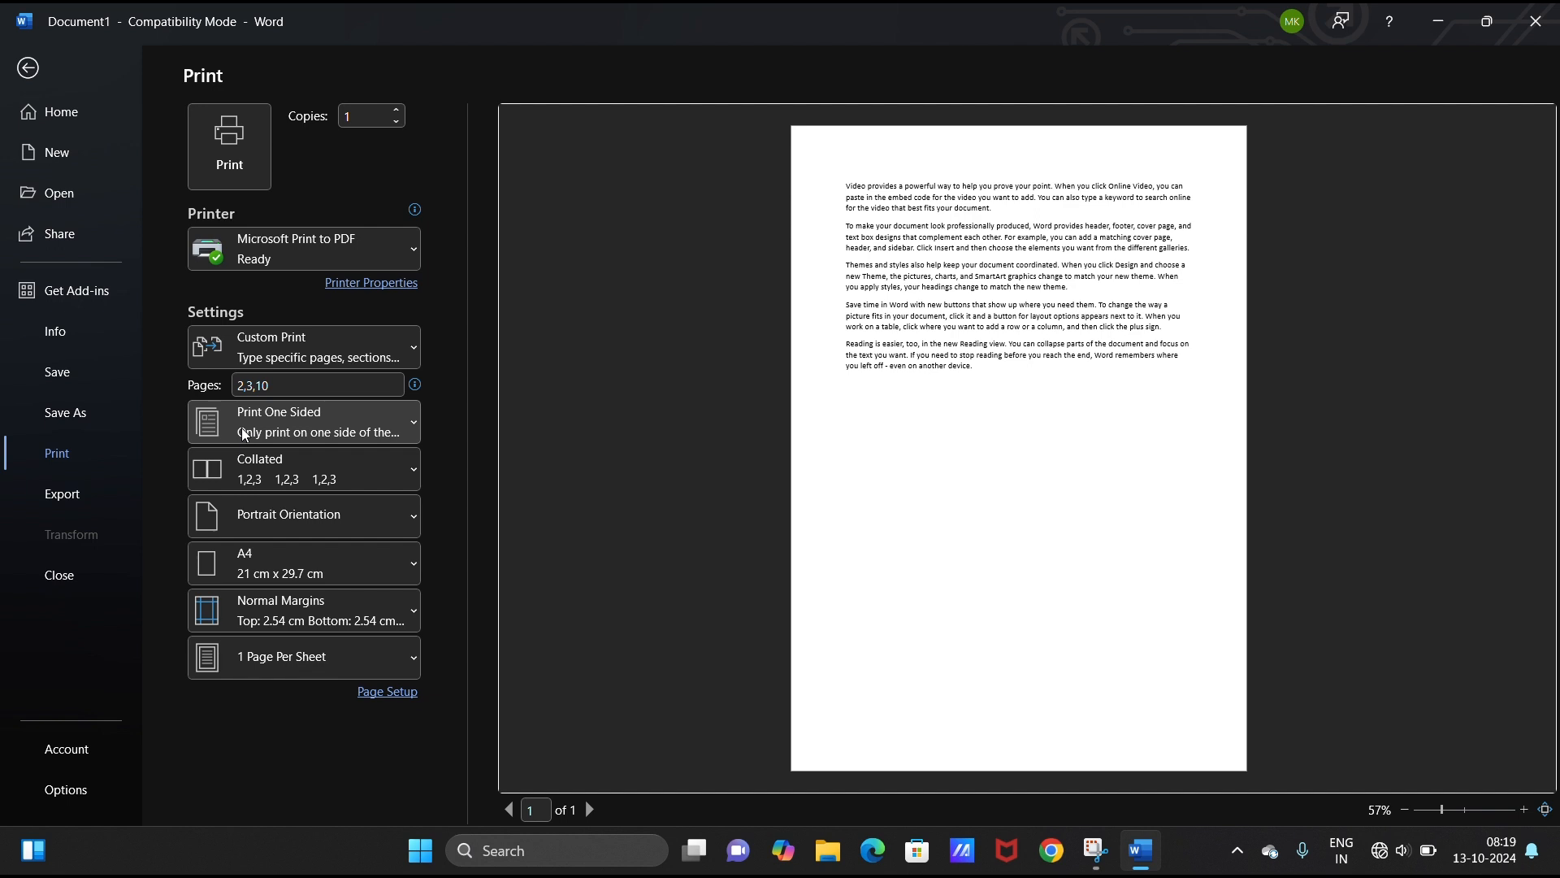
click(376, 614)
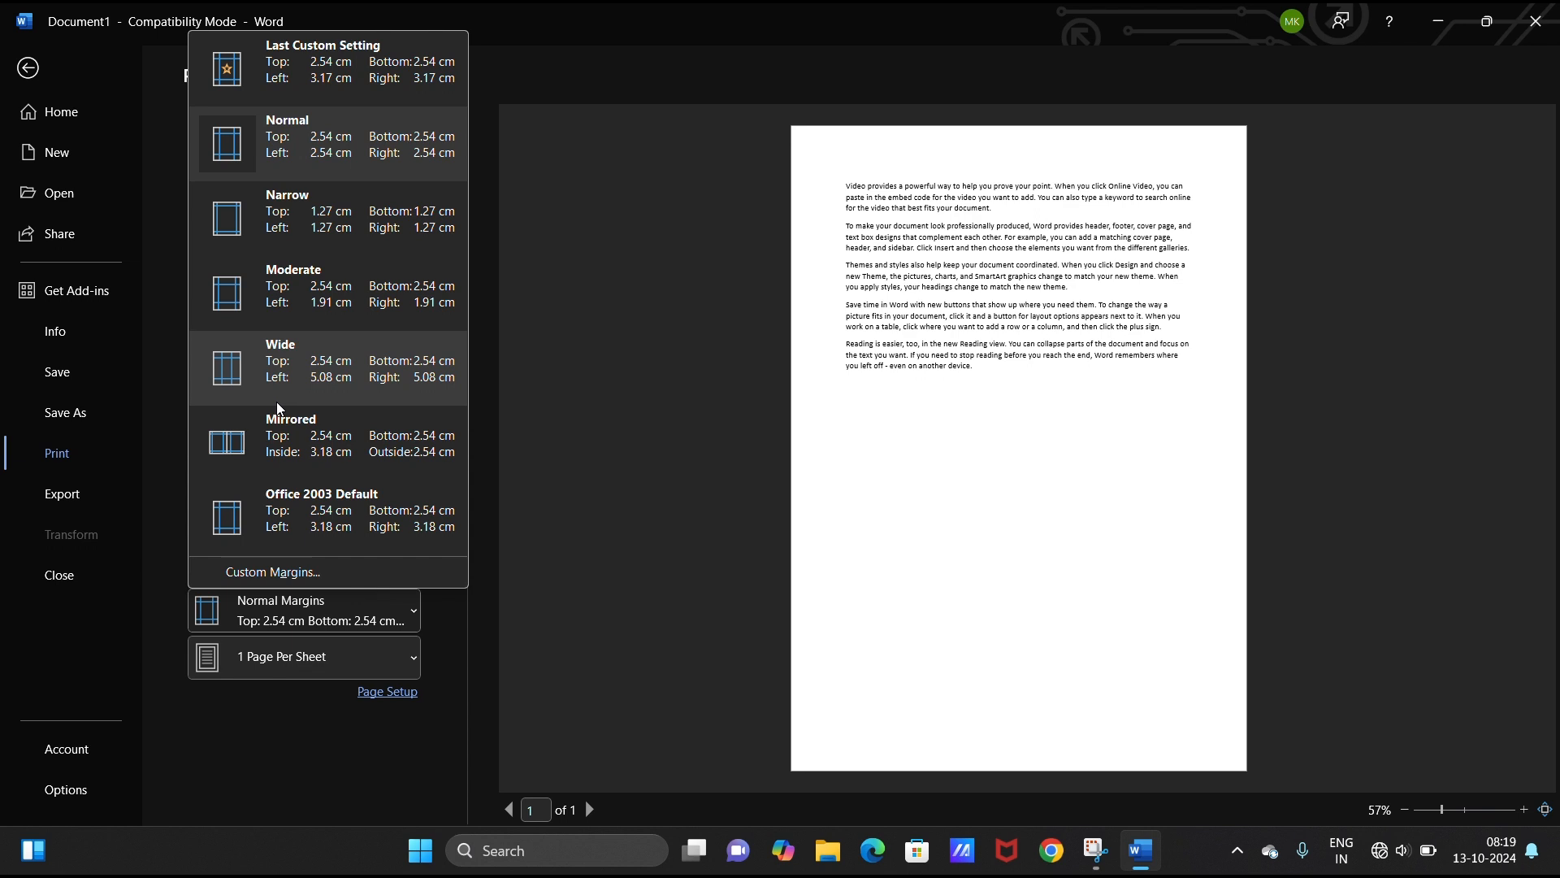
click(246, 525)
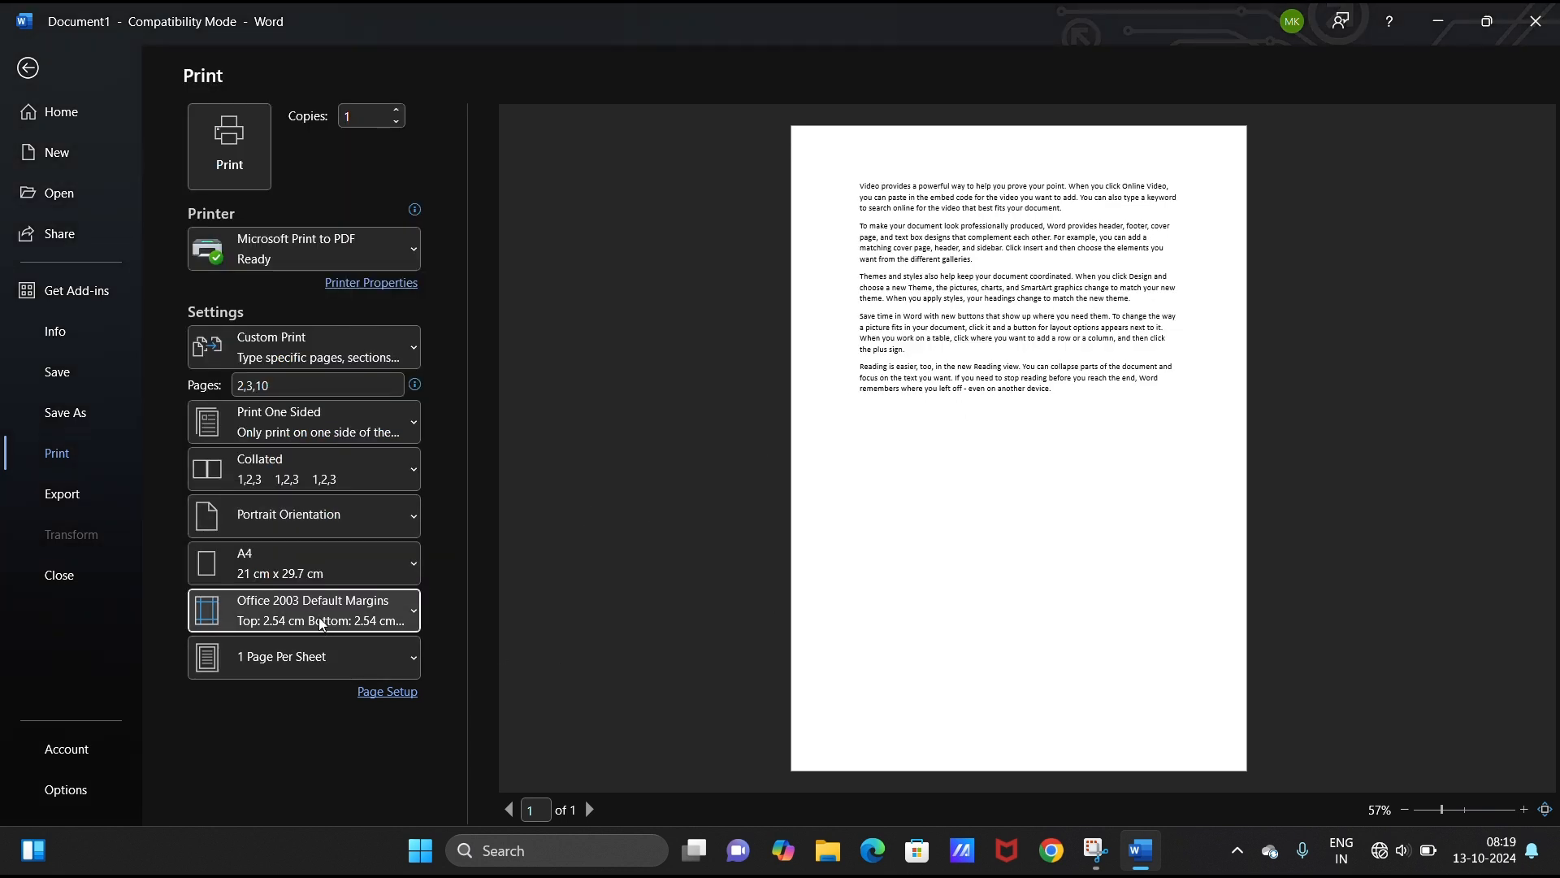
click(299, 655)
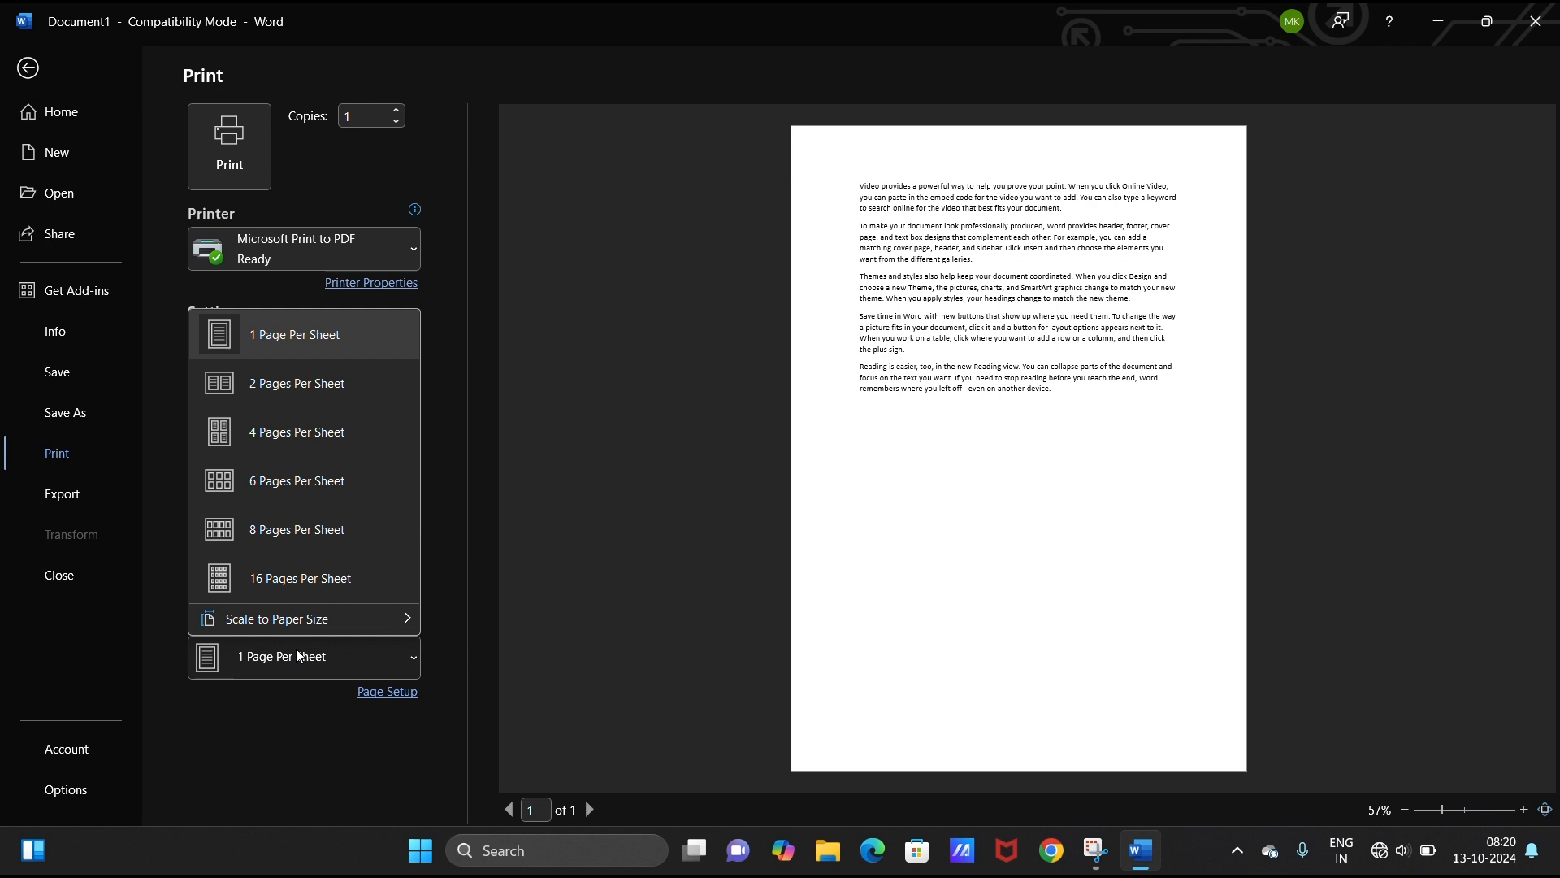
click(351, 454)
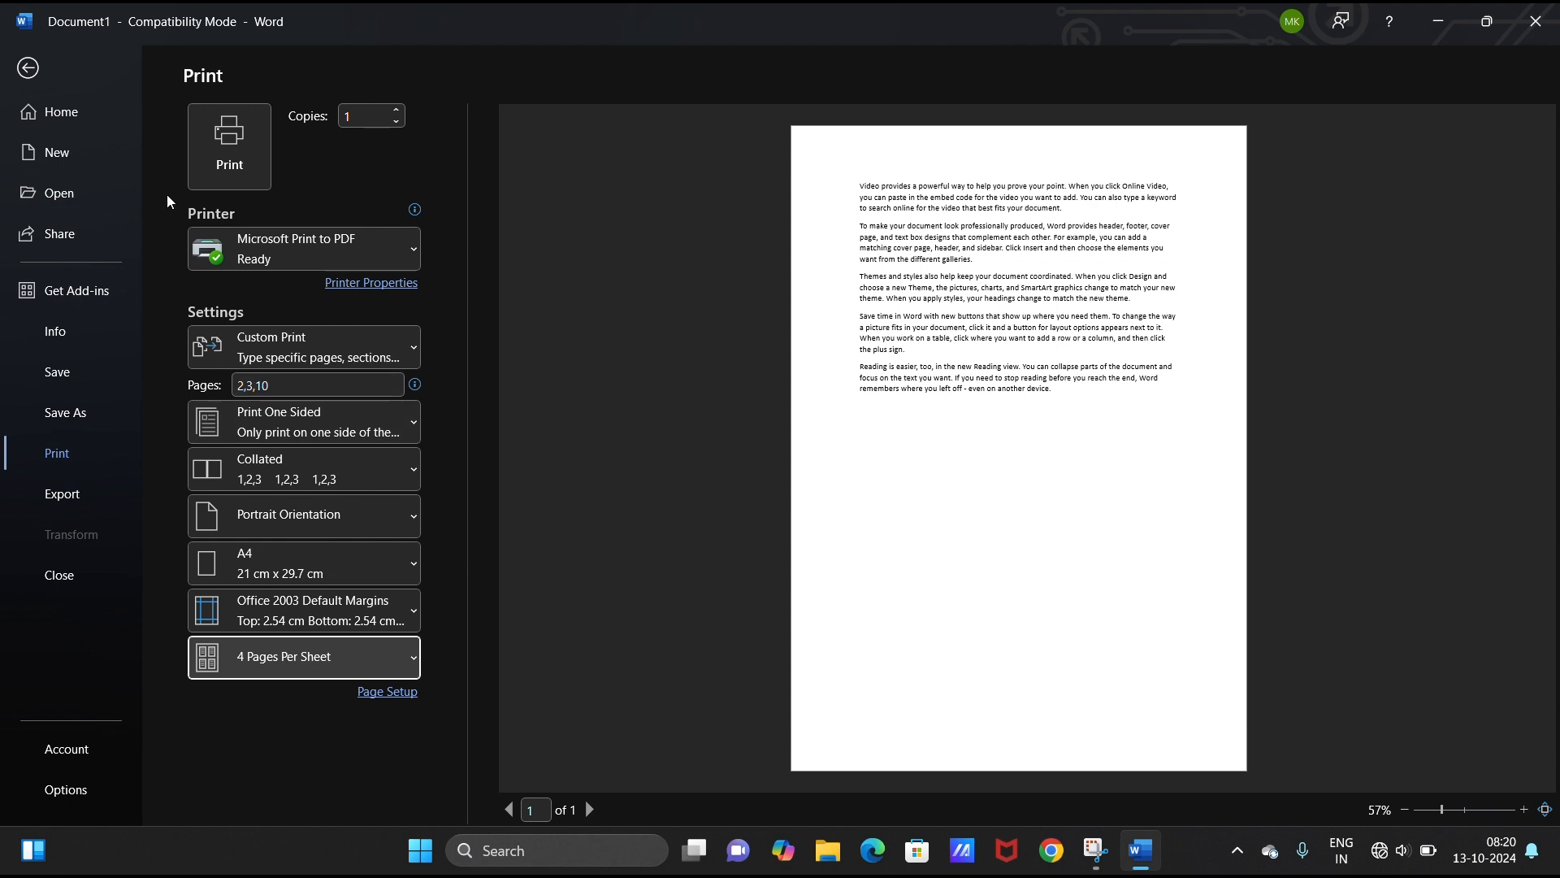
- View the Export options and return to the beginning of the document
click(66, 498)
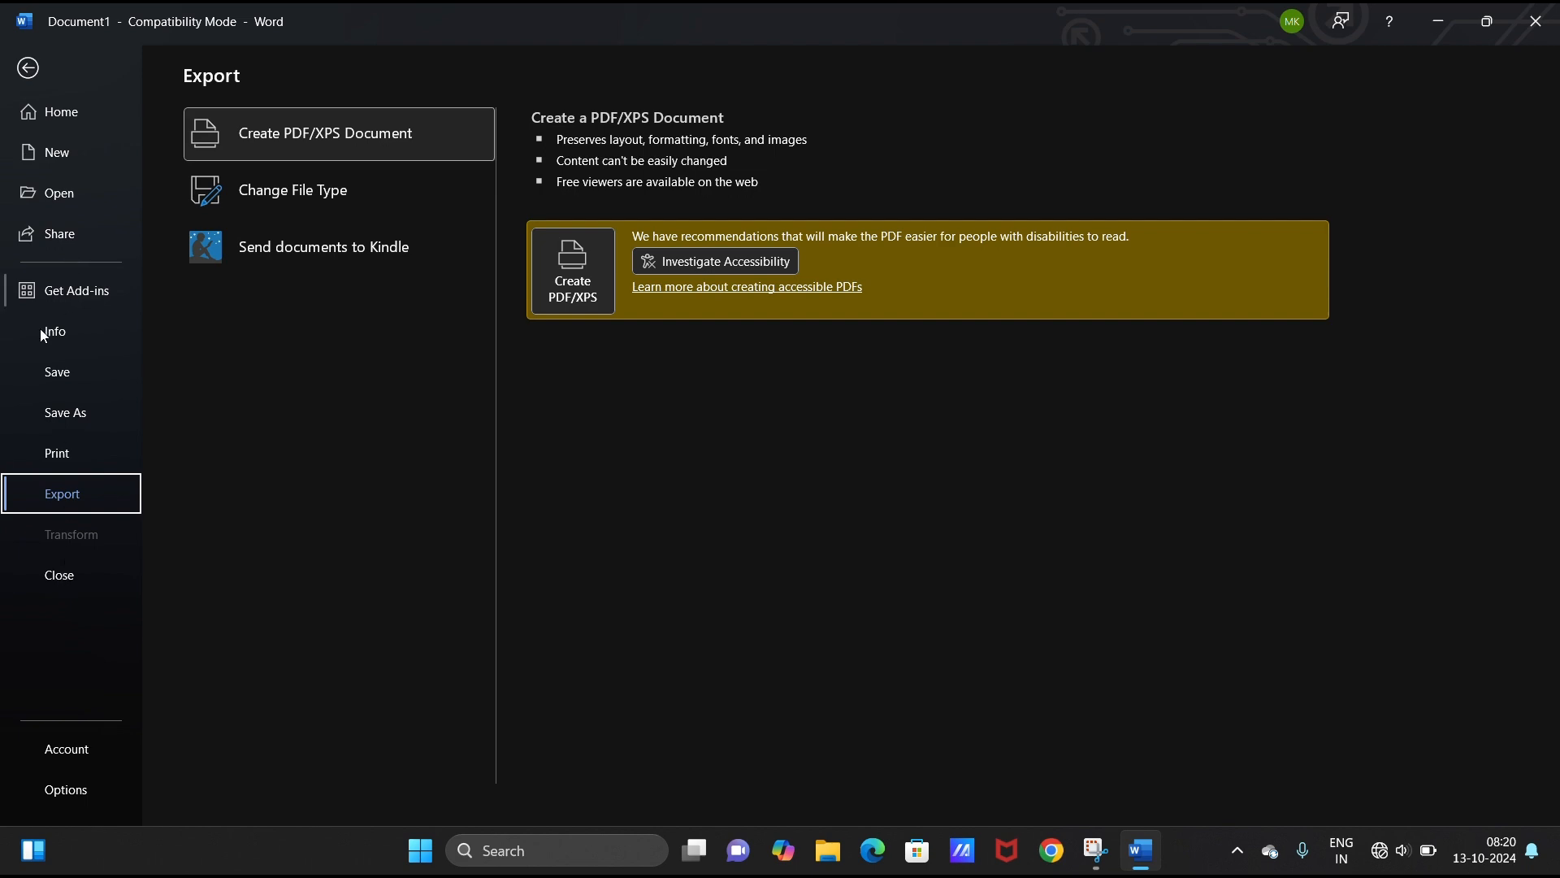
click(29, 67)
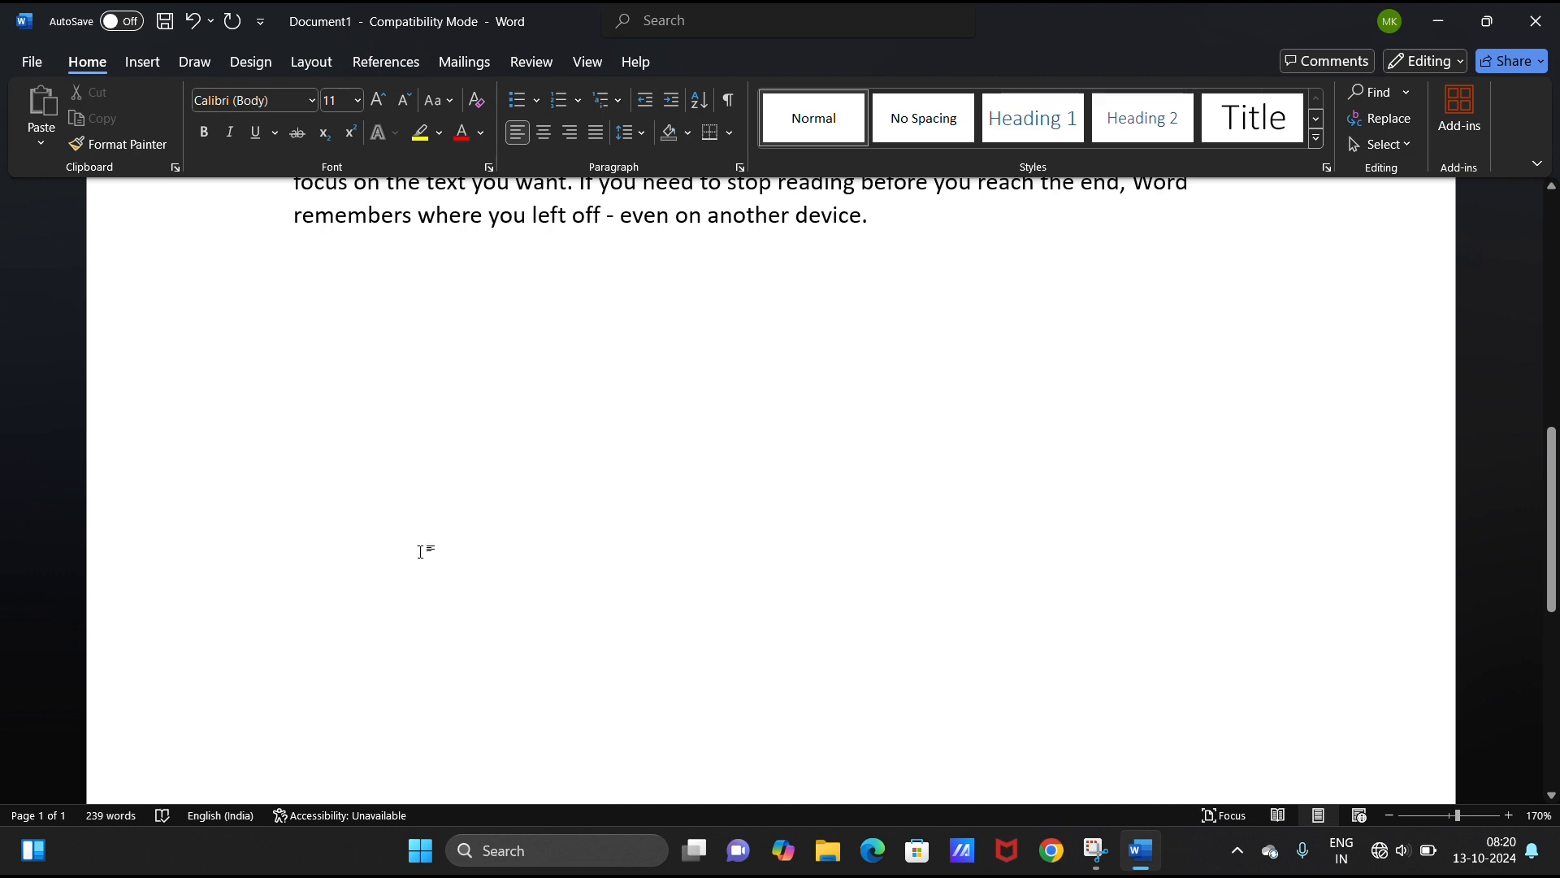
scroll(421, 547, up, 2)
scroll(422, 552, up, 6)
scroll(426, 568, down, 1)
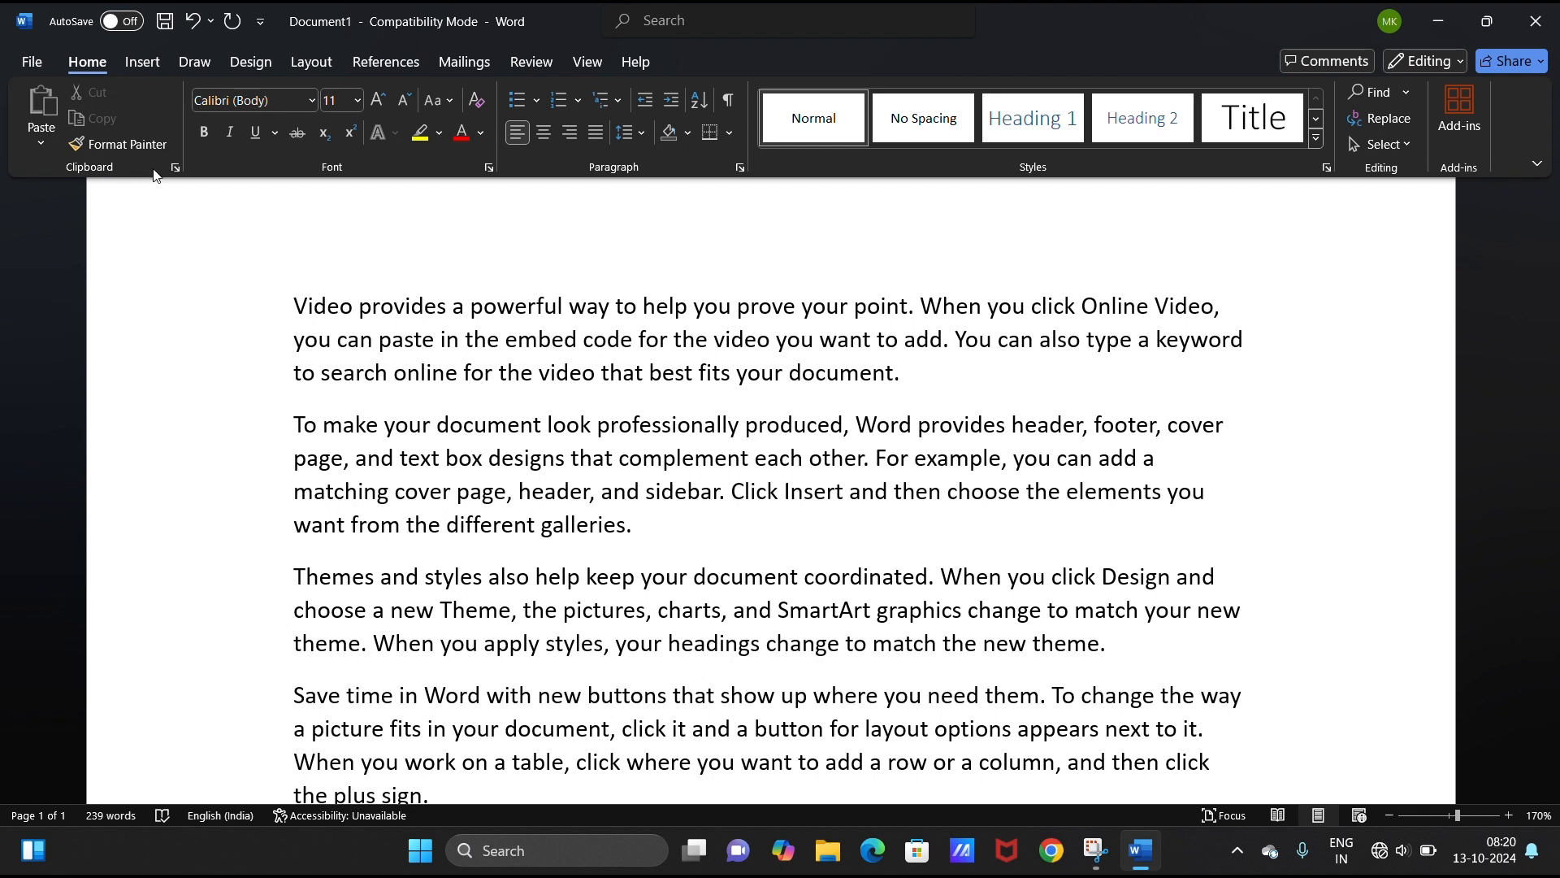
- Copy the first paragraph and paste it as a new paragraph directly below the original, removing the extra blank line
click(432, 333)
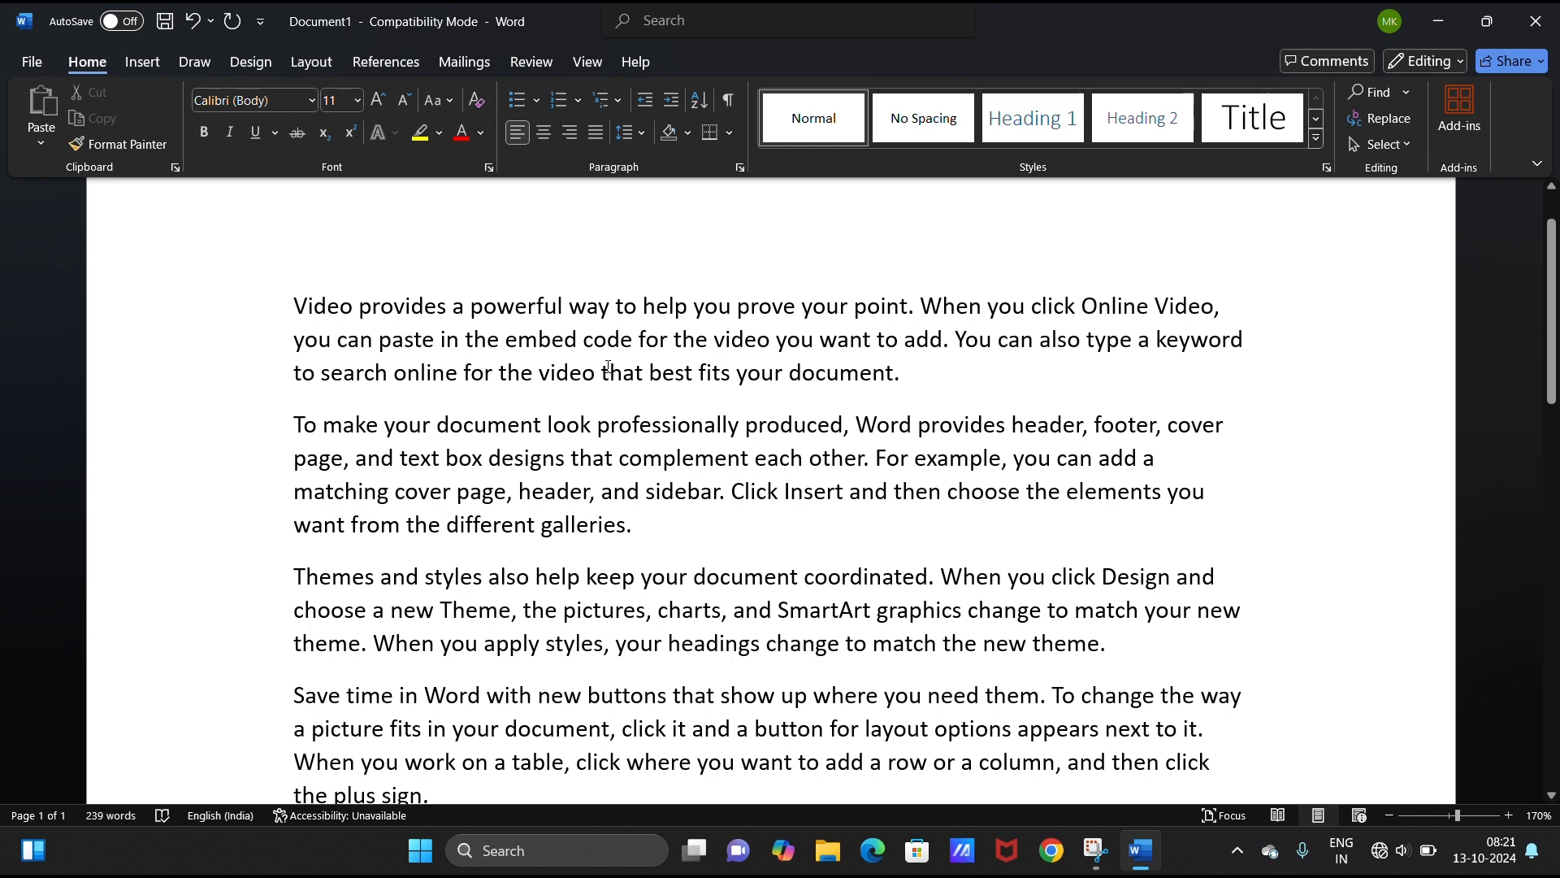
click(696, 340)
triple_click(694, 342)
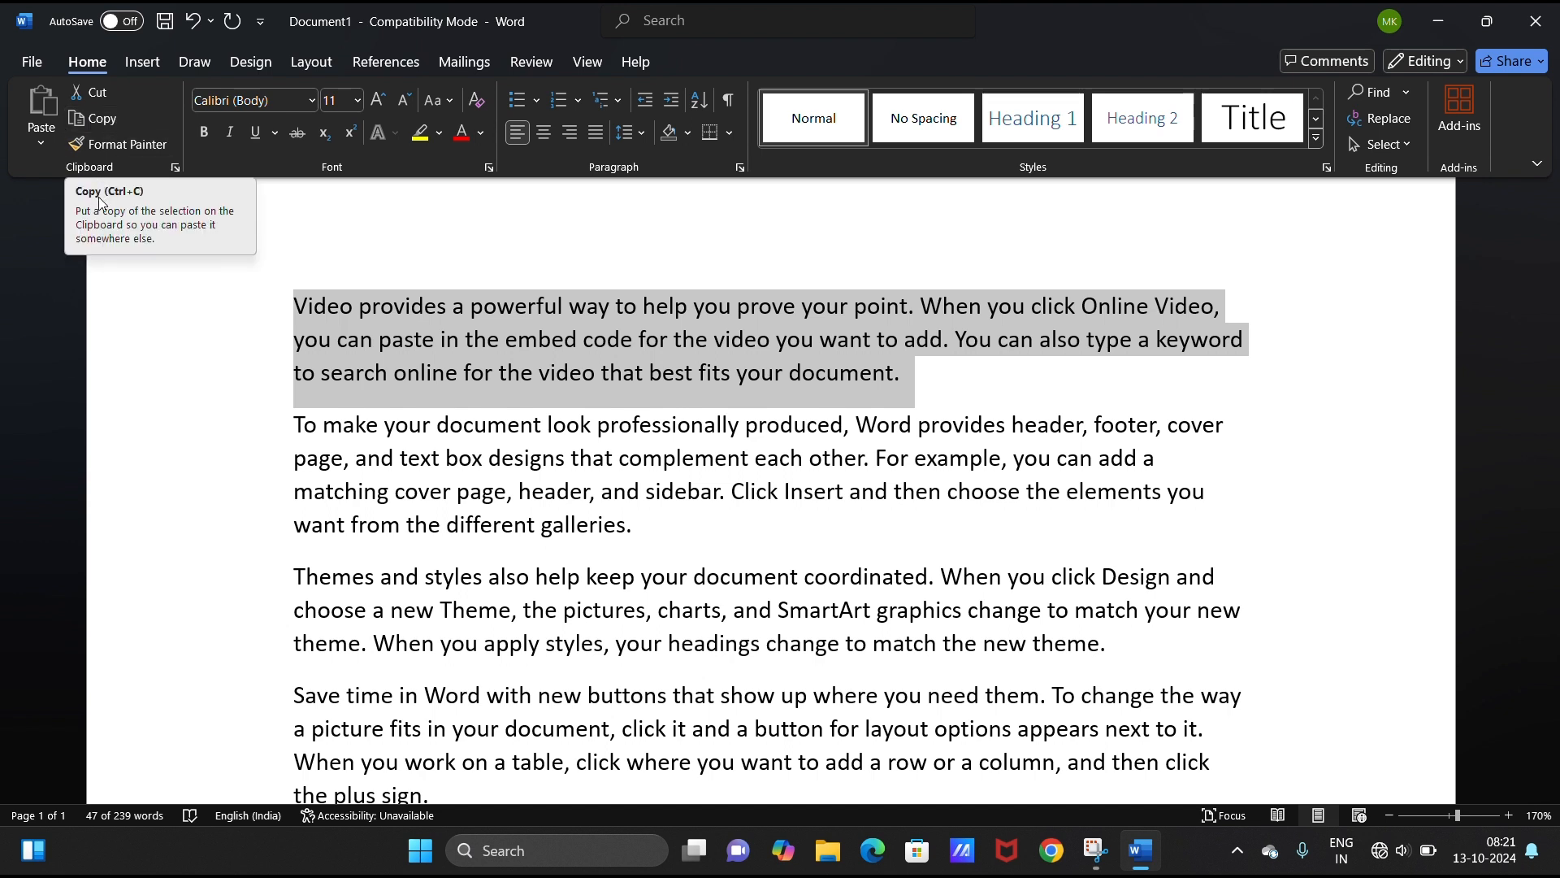
click(100, 120)
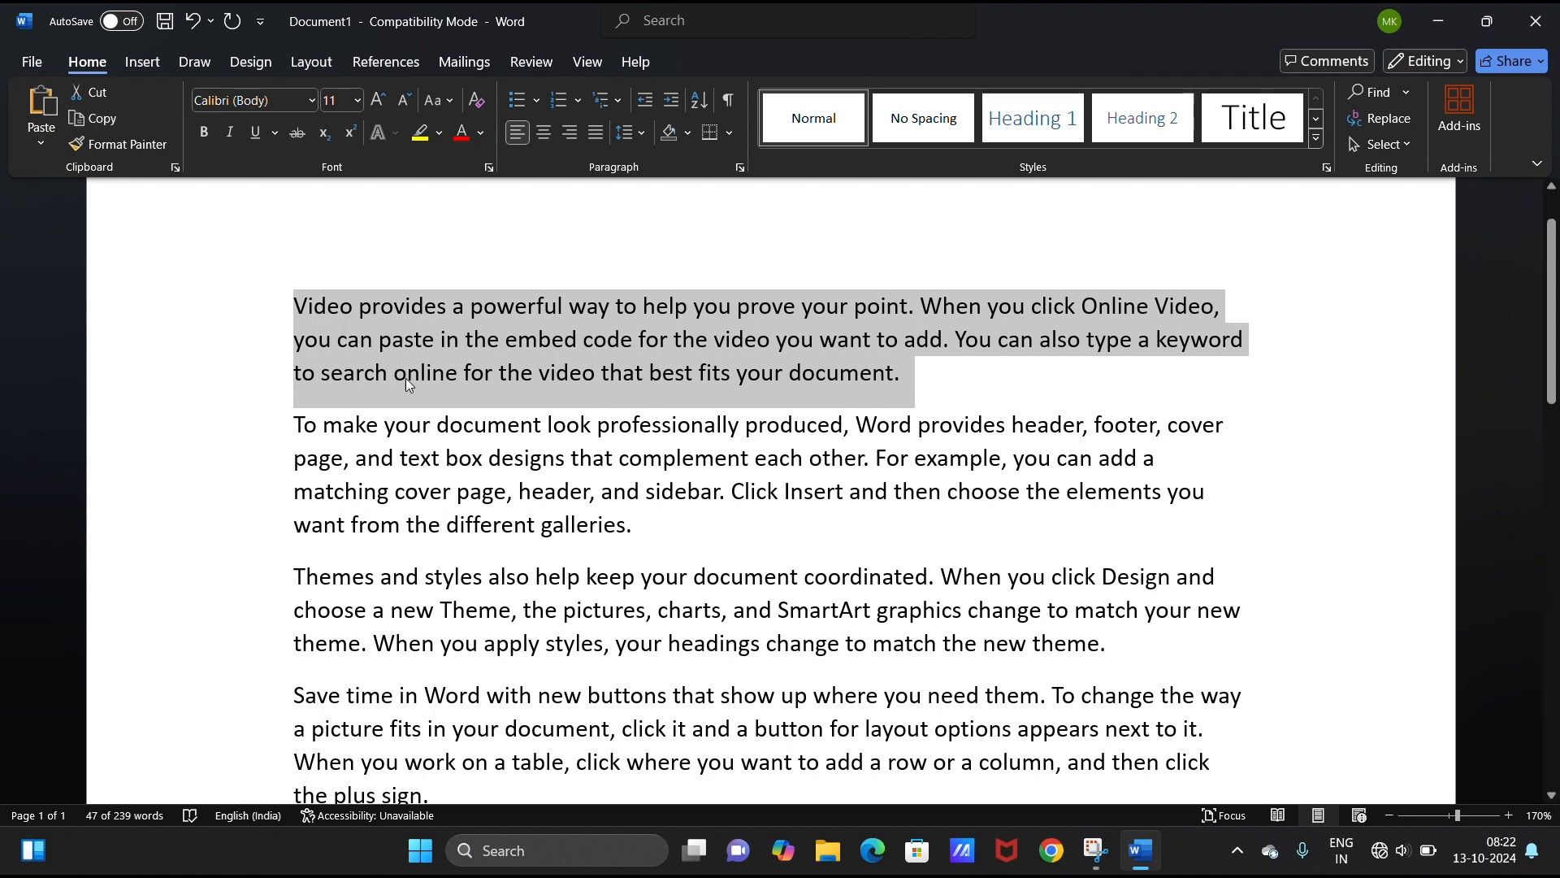
click(294, 412)
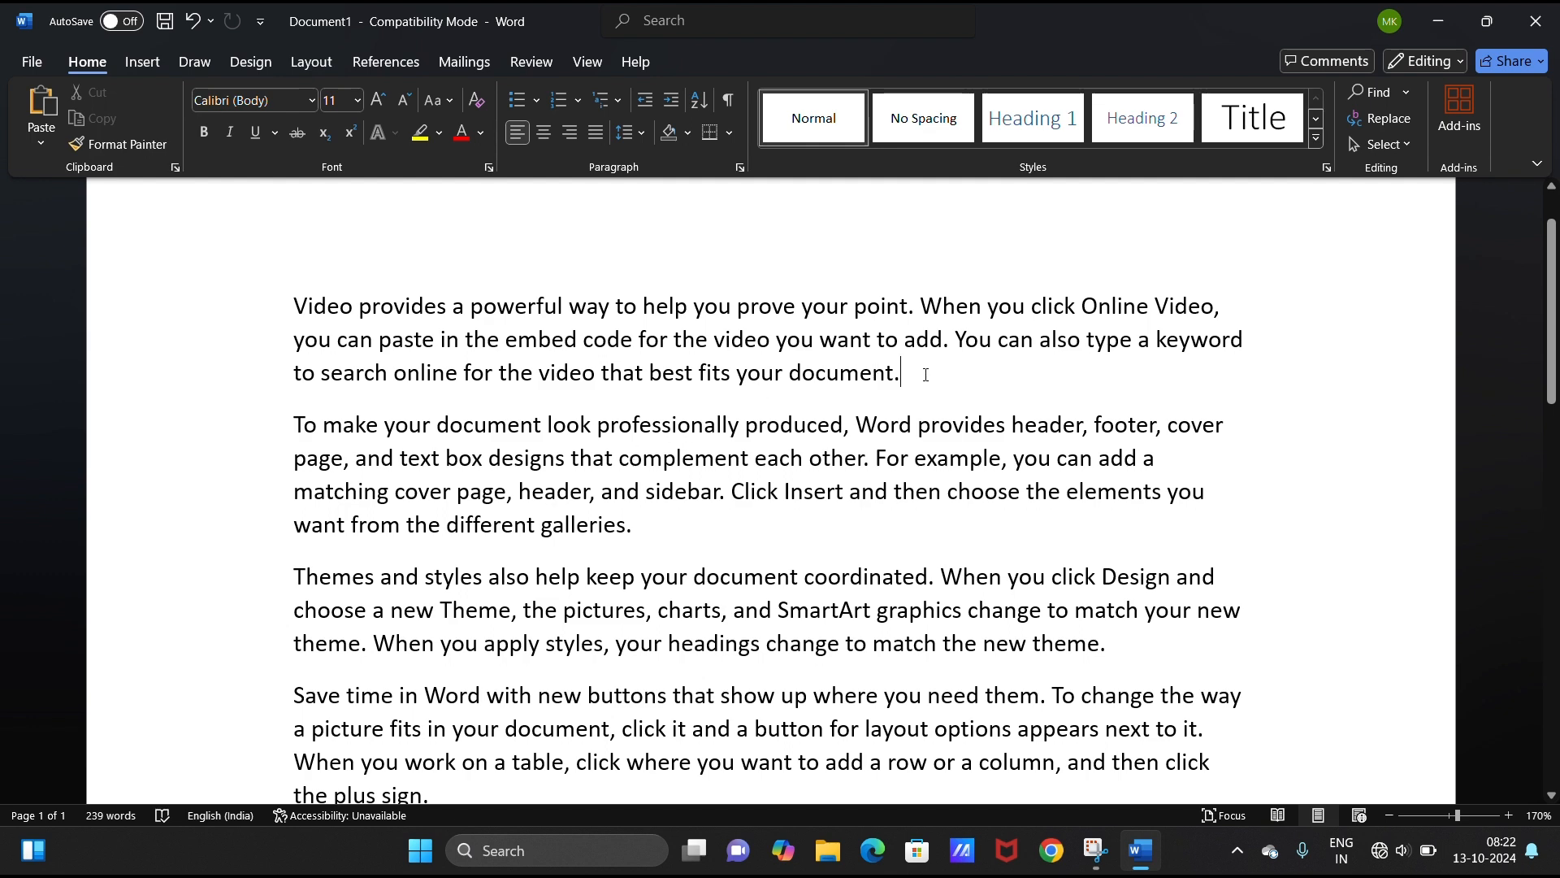
key(Return)
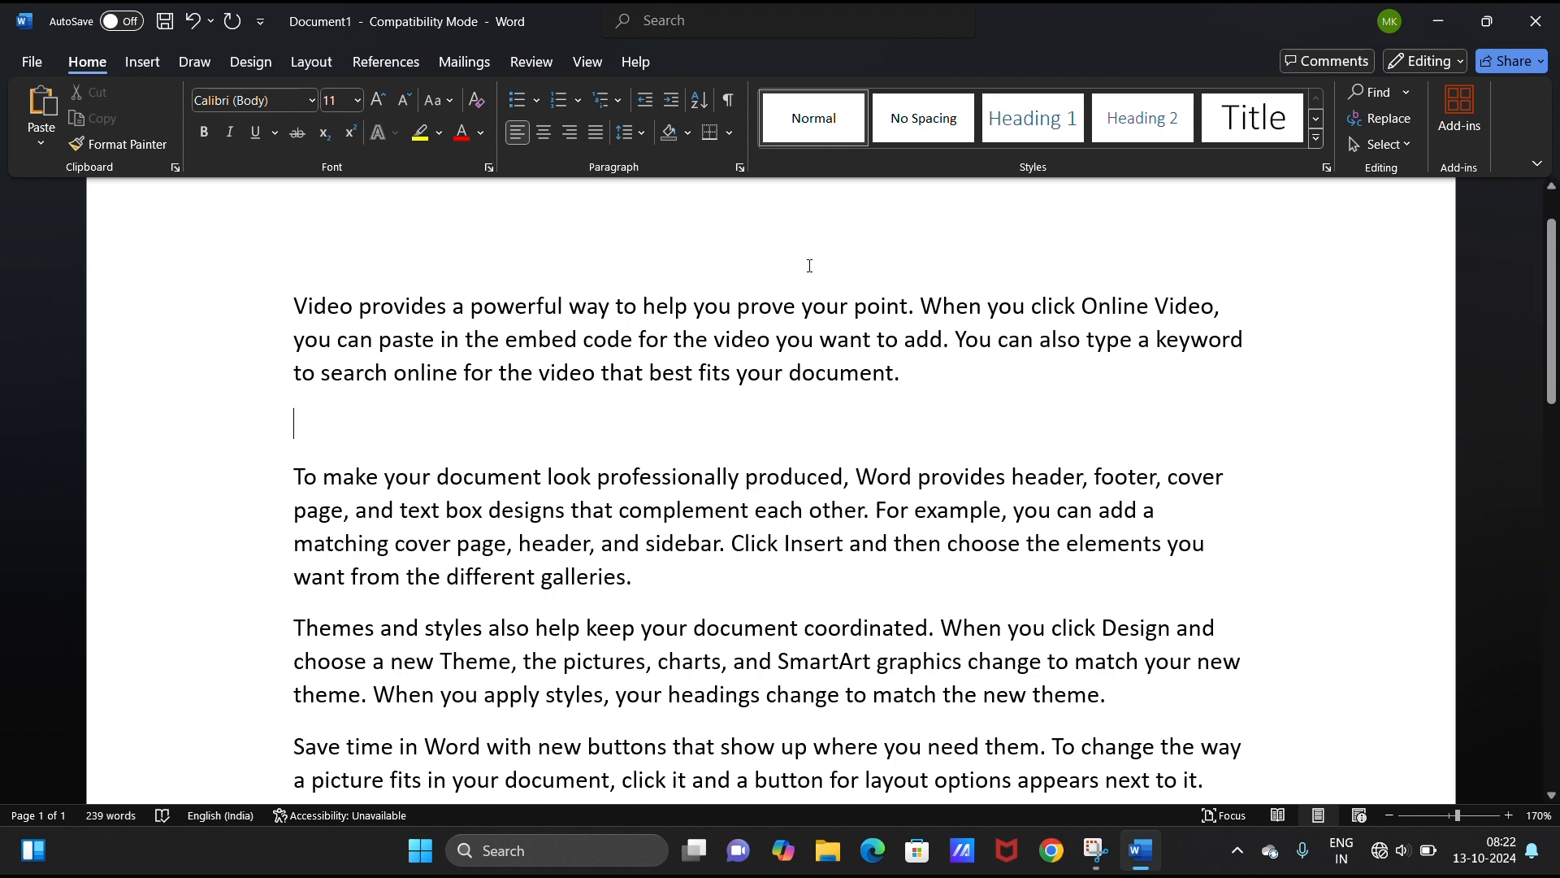
click(42, 101)
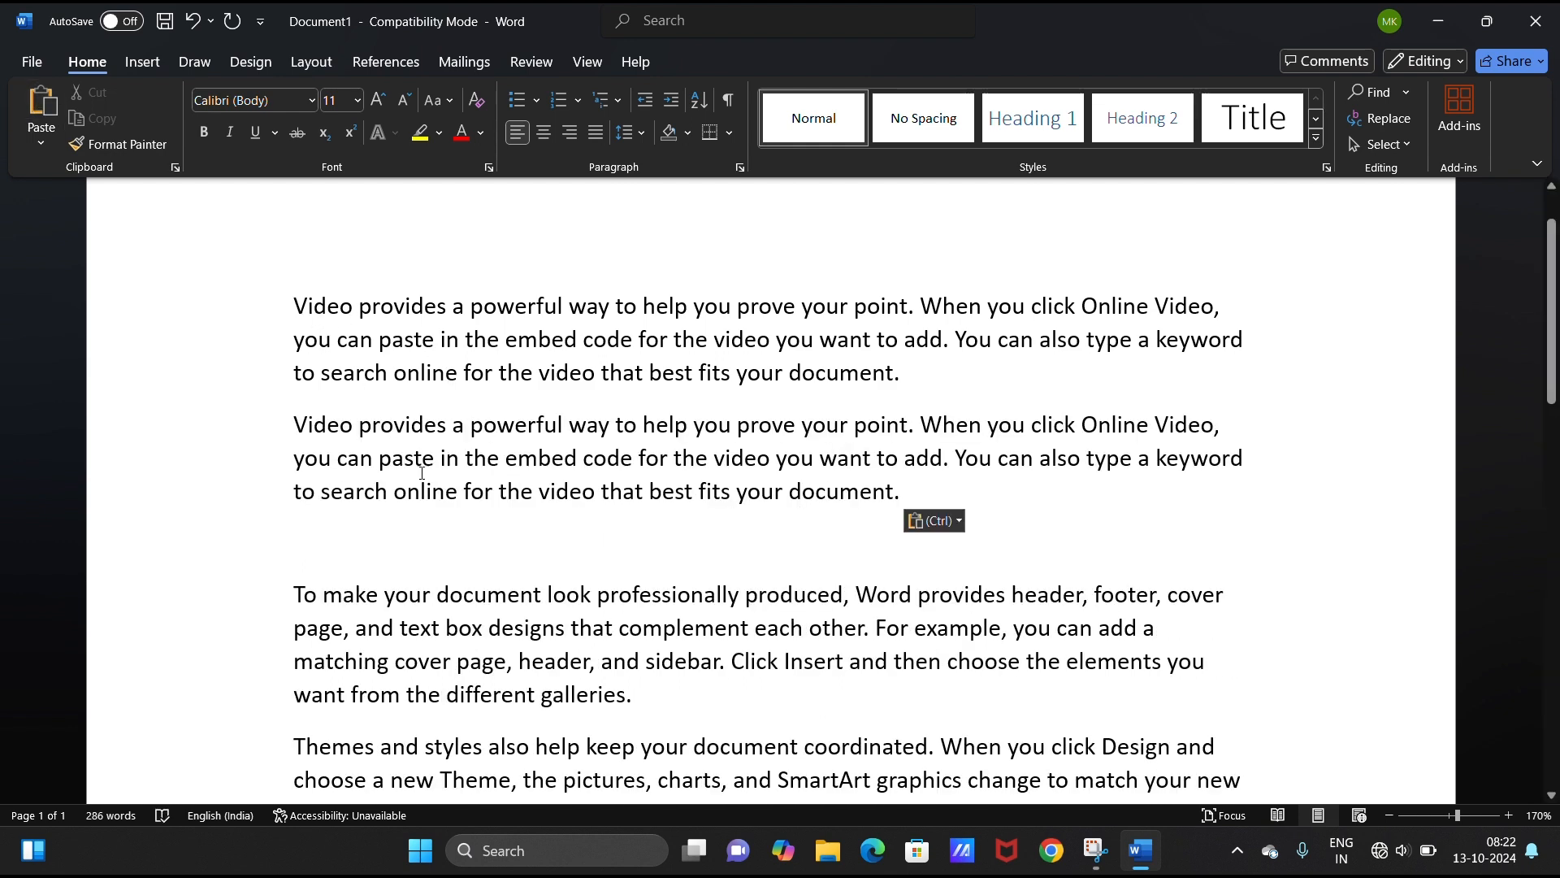
key(BackSpace)
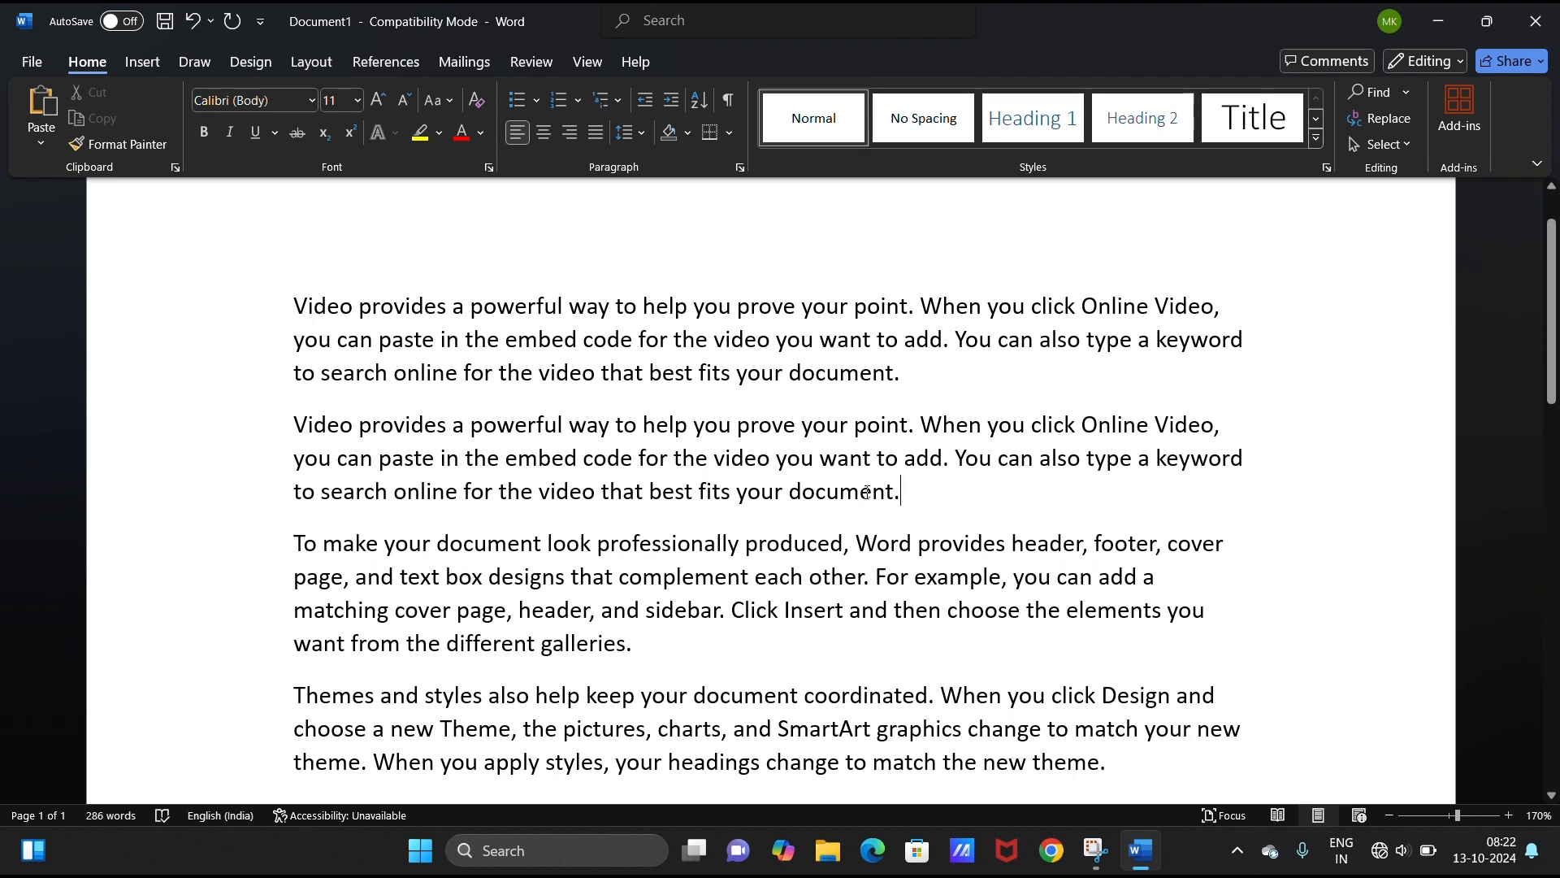
- Cut the duplicated "Video provides" paragraph and paste it after the "To make your document look professionally produced" paragraph, without an extra blank line
triple_click(823, 468)
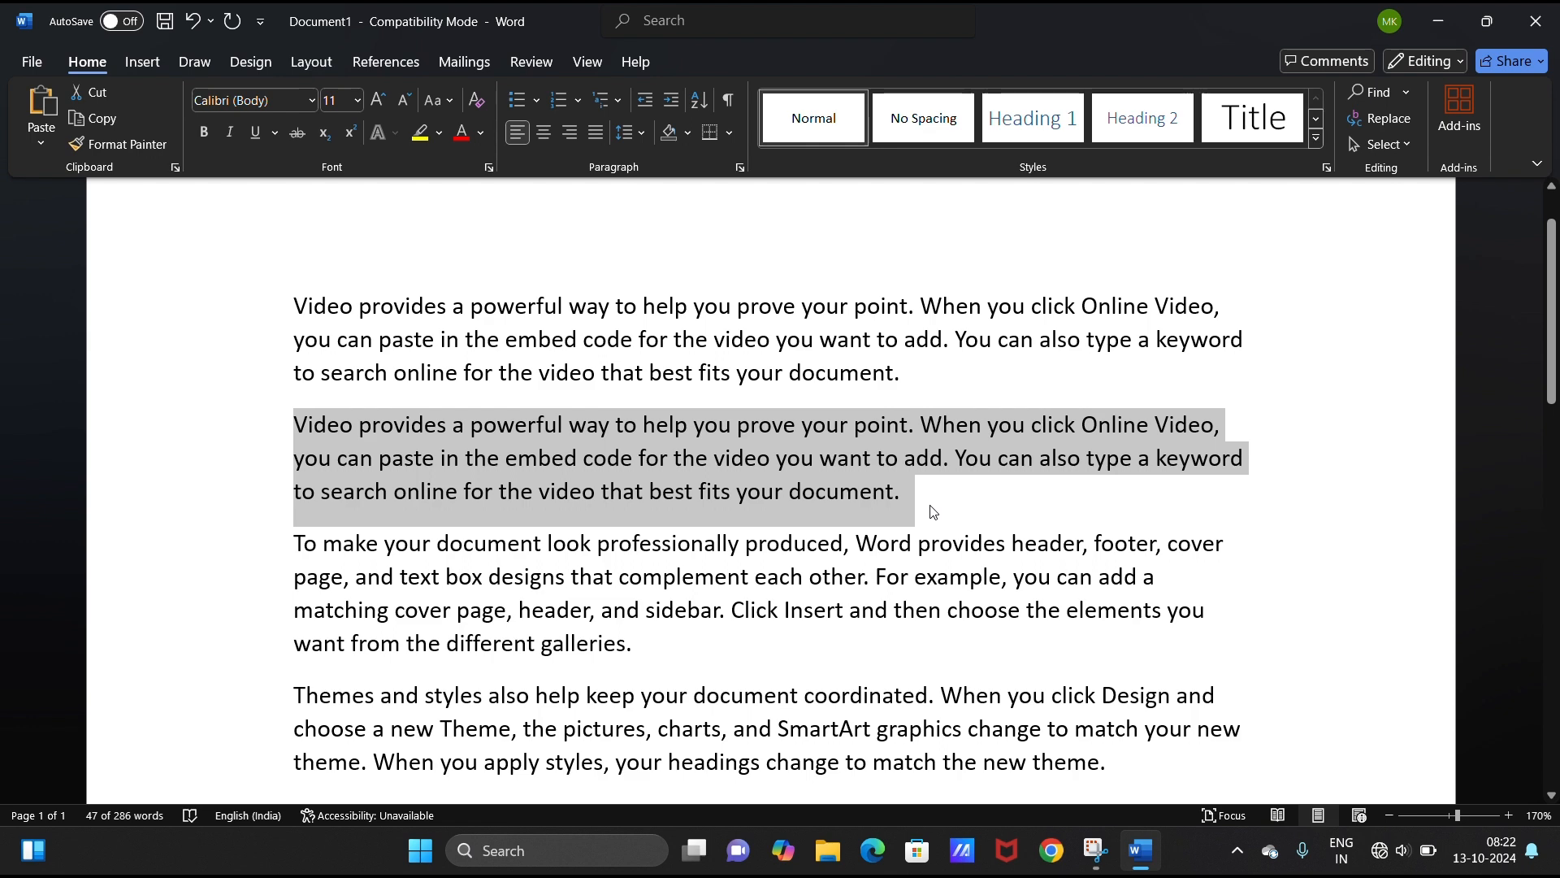
key(ctrl+x)
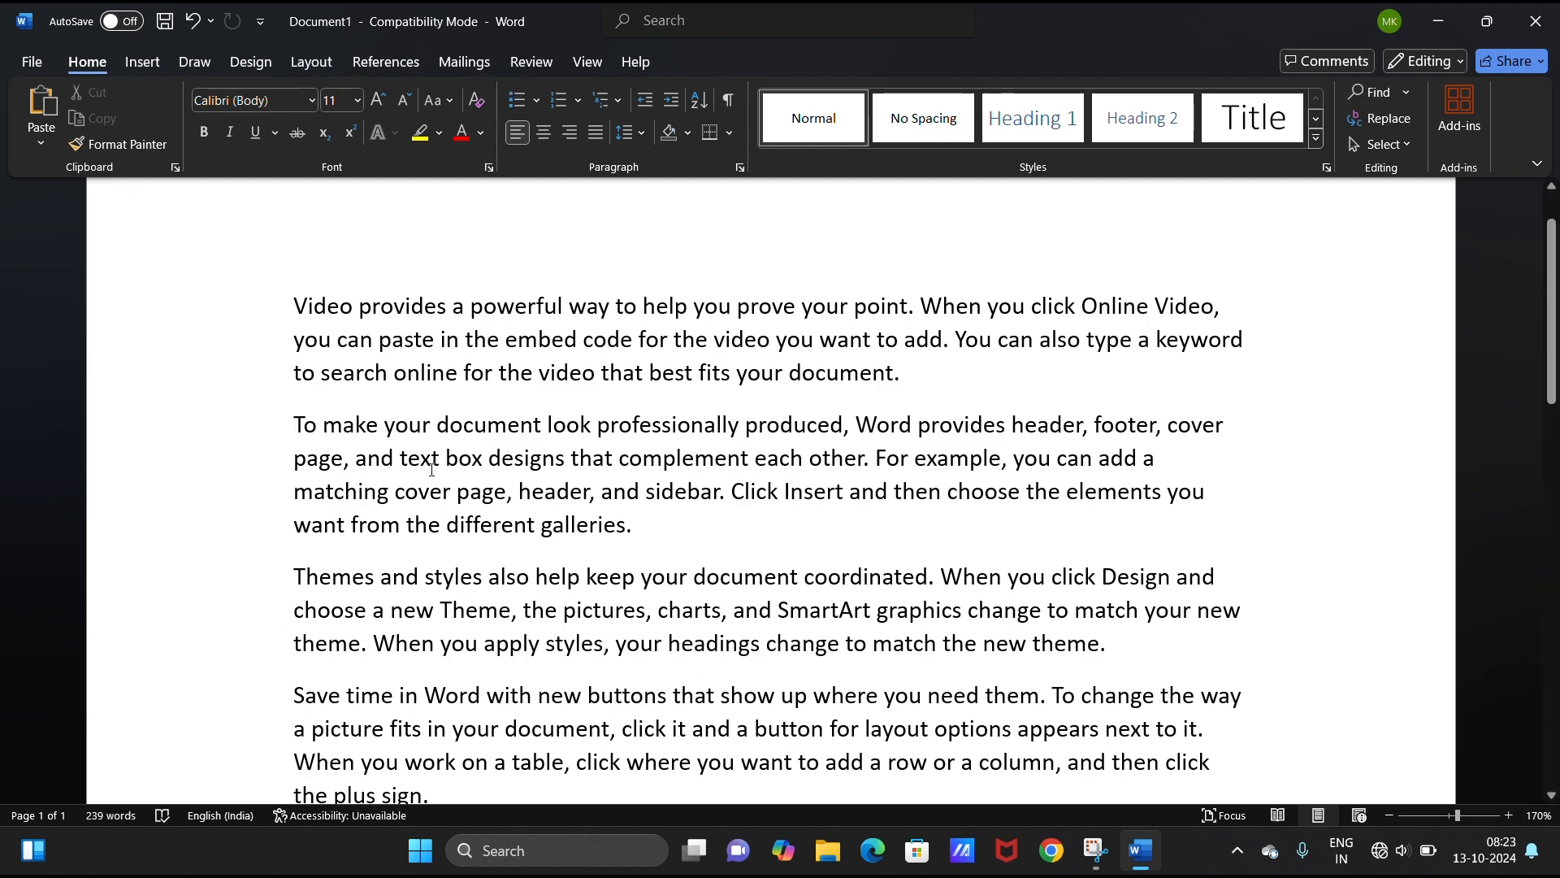
scroll(504, 496, down, 1)
click(655, 452)
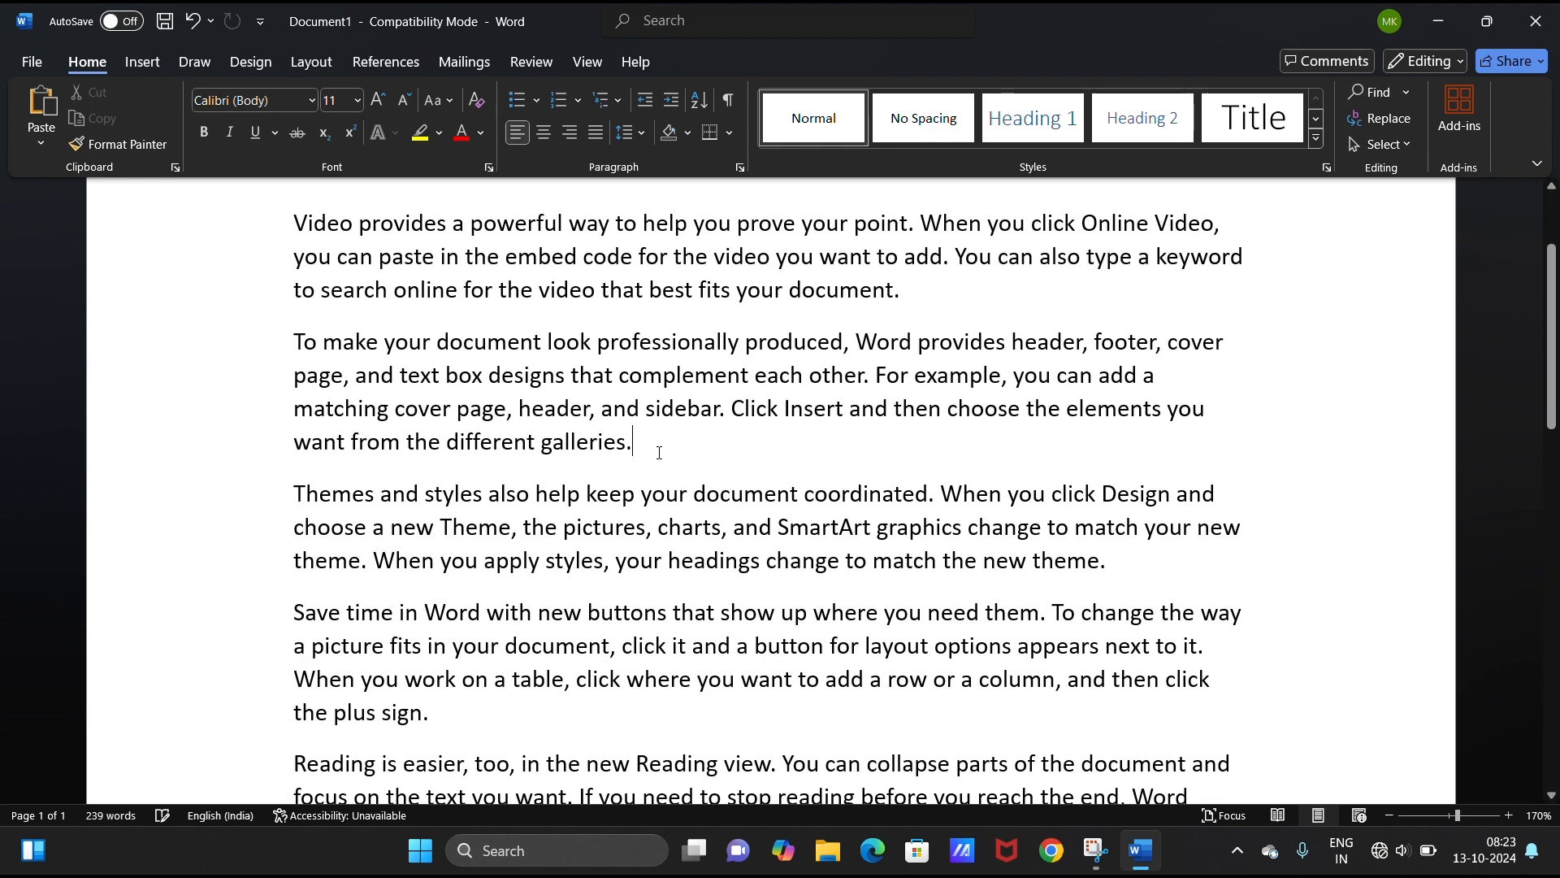
key(Return)
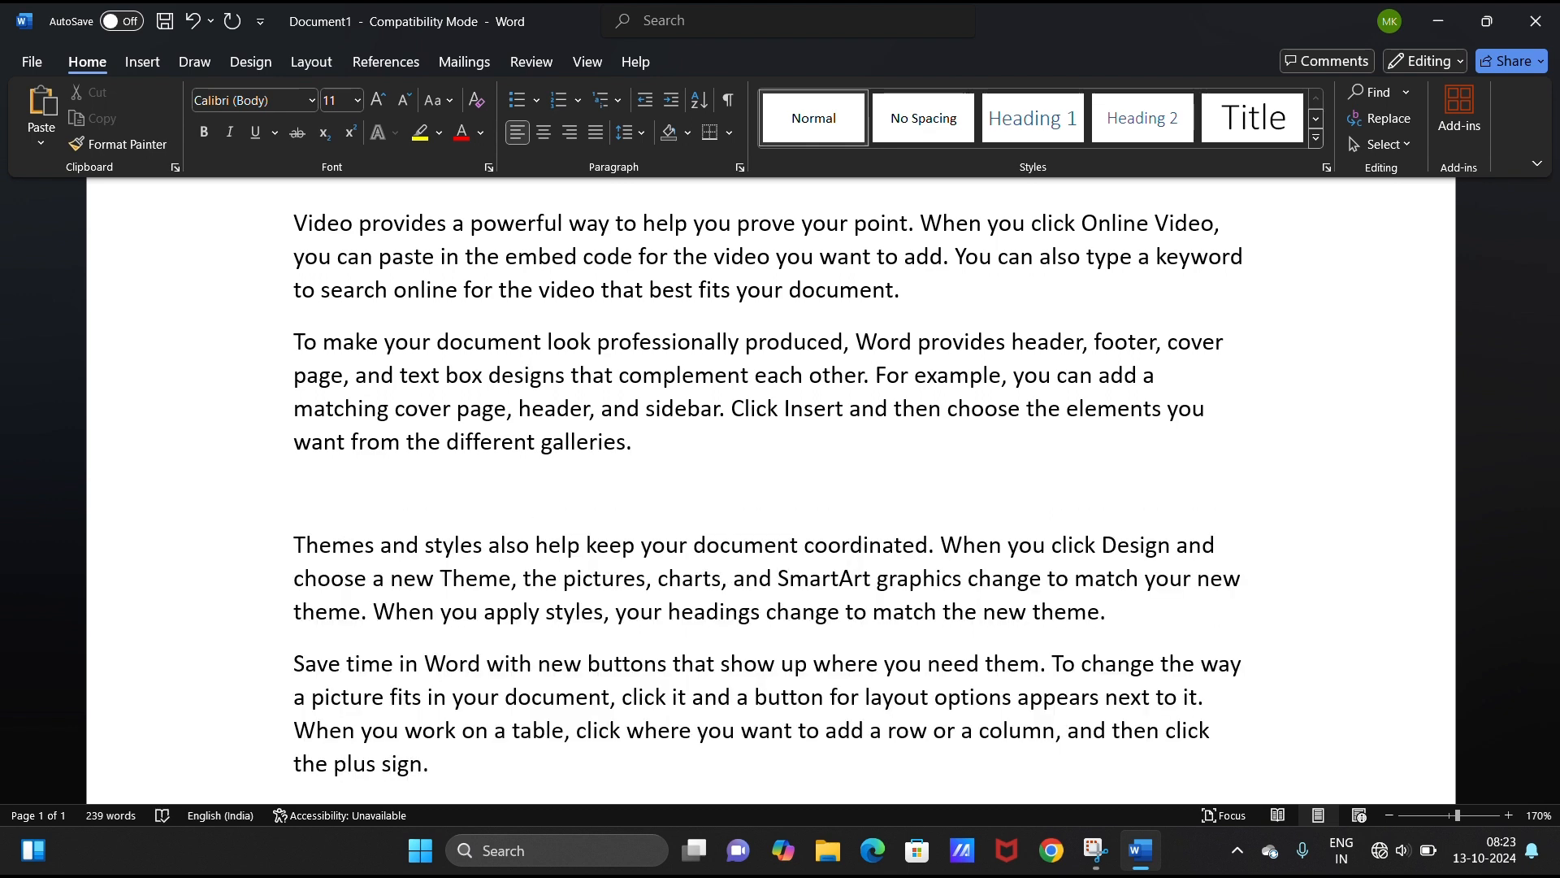
key(ctrl+v)
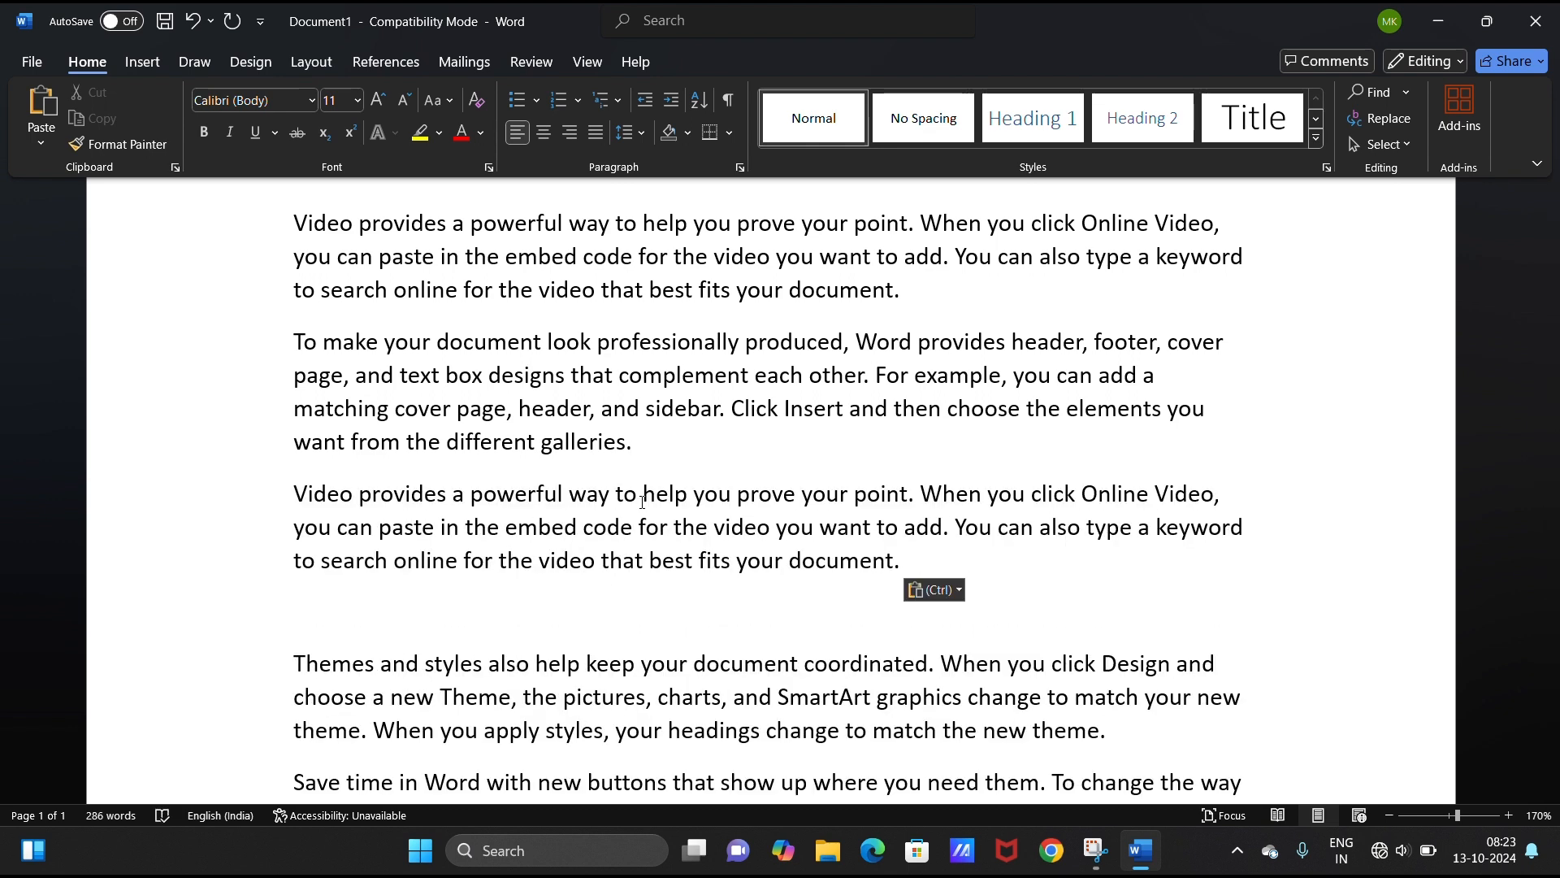
key(BackSpace)
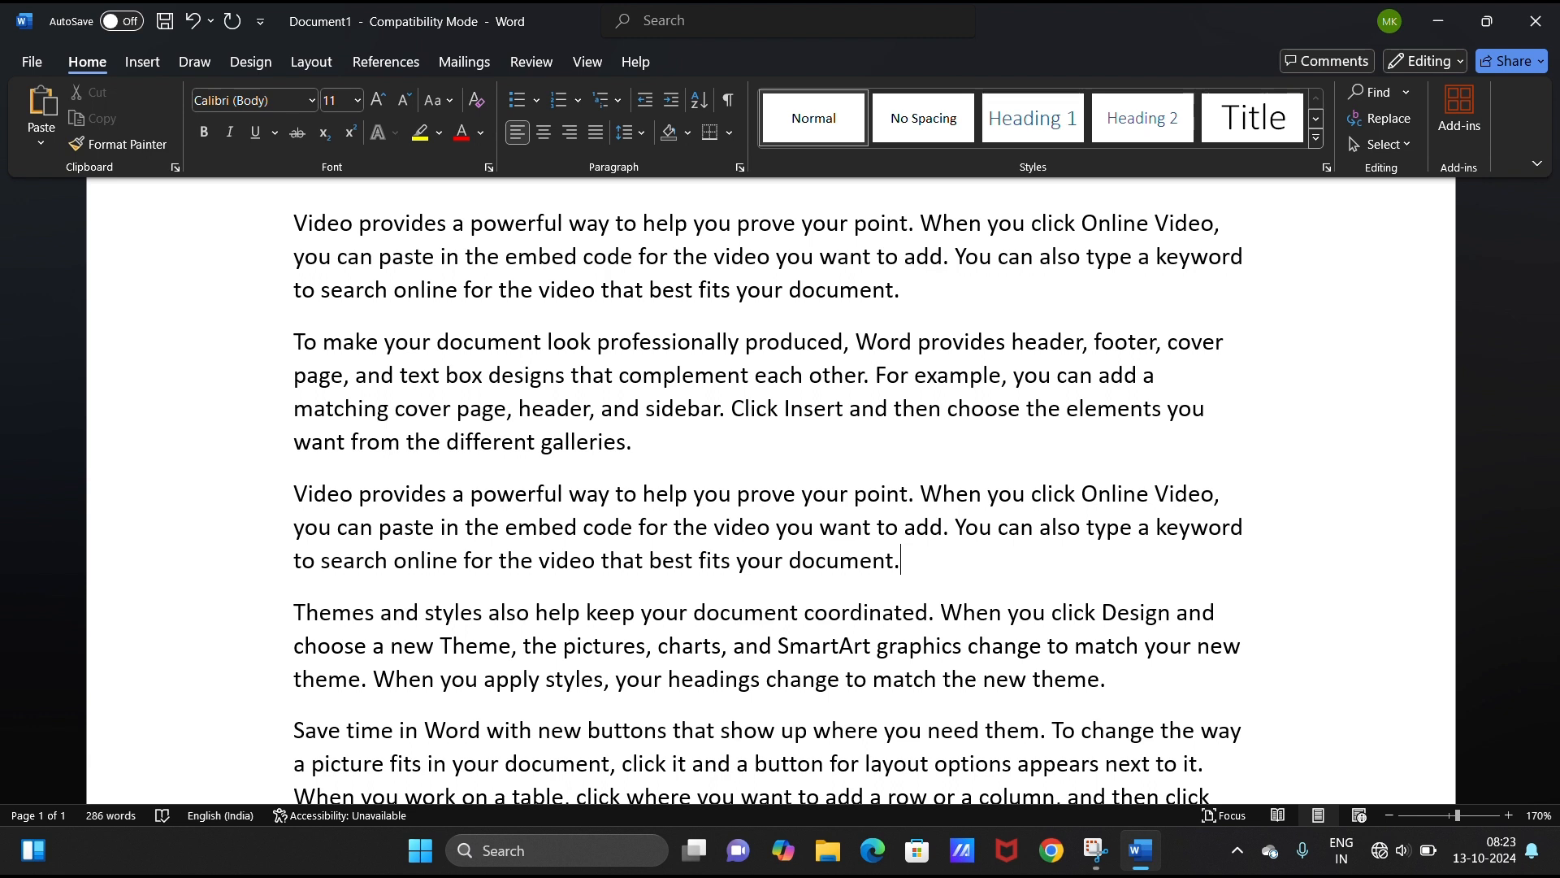
- Format the first paragraph as bold and italic, and color its text dark orange from the theme colors
scroll(370, 395, up, 3)
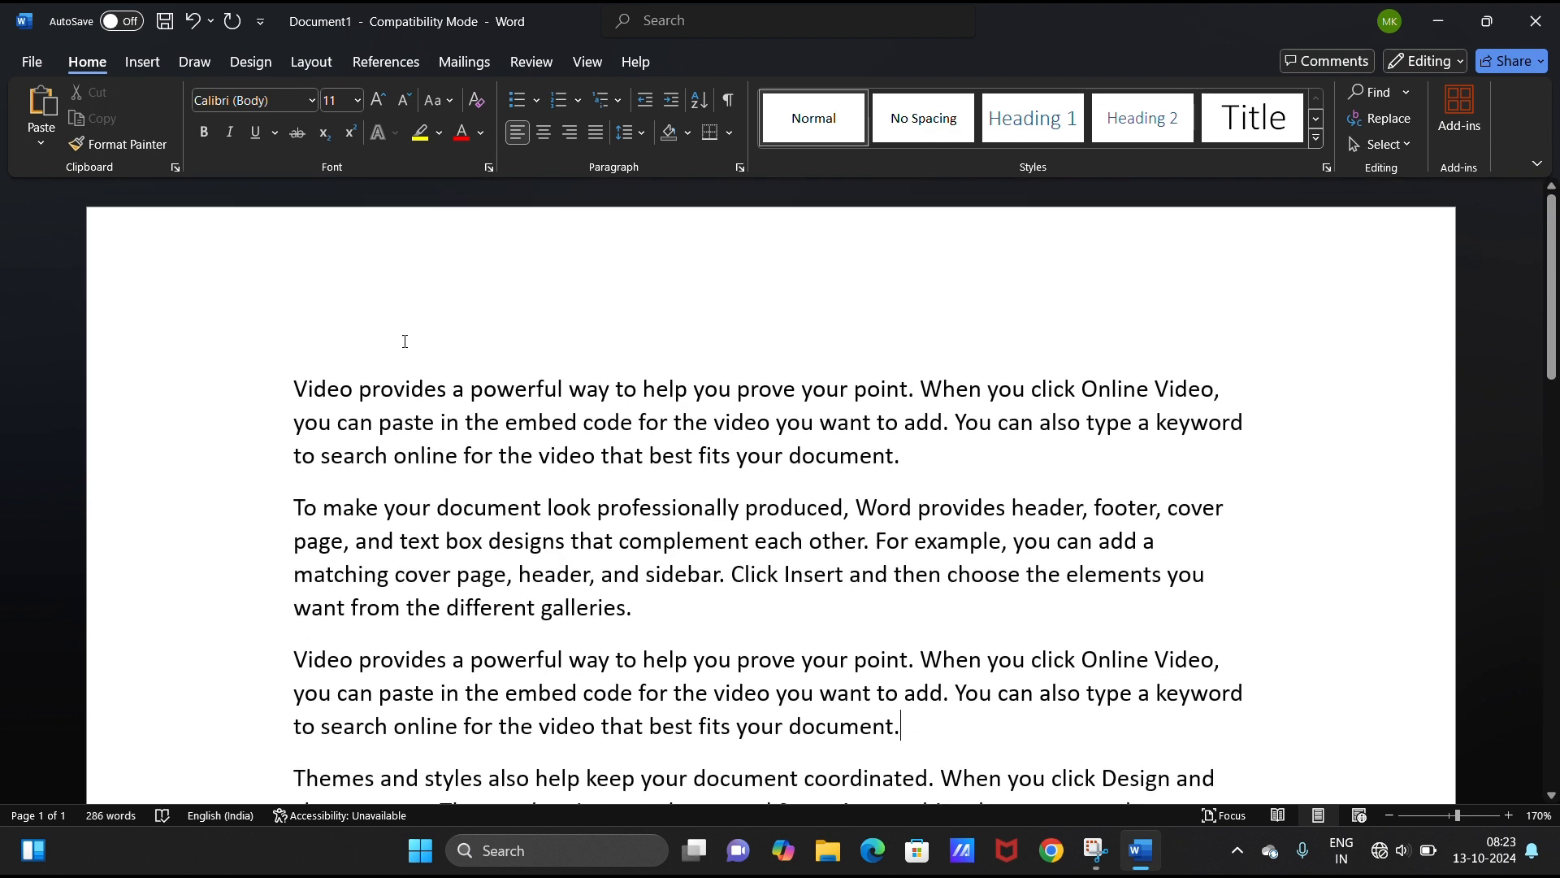
triple_click(370, 396)
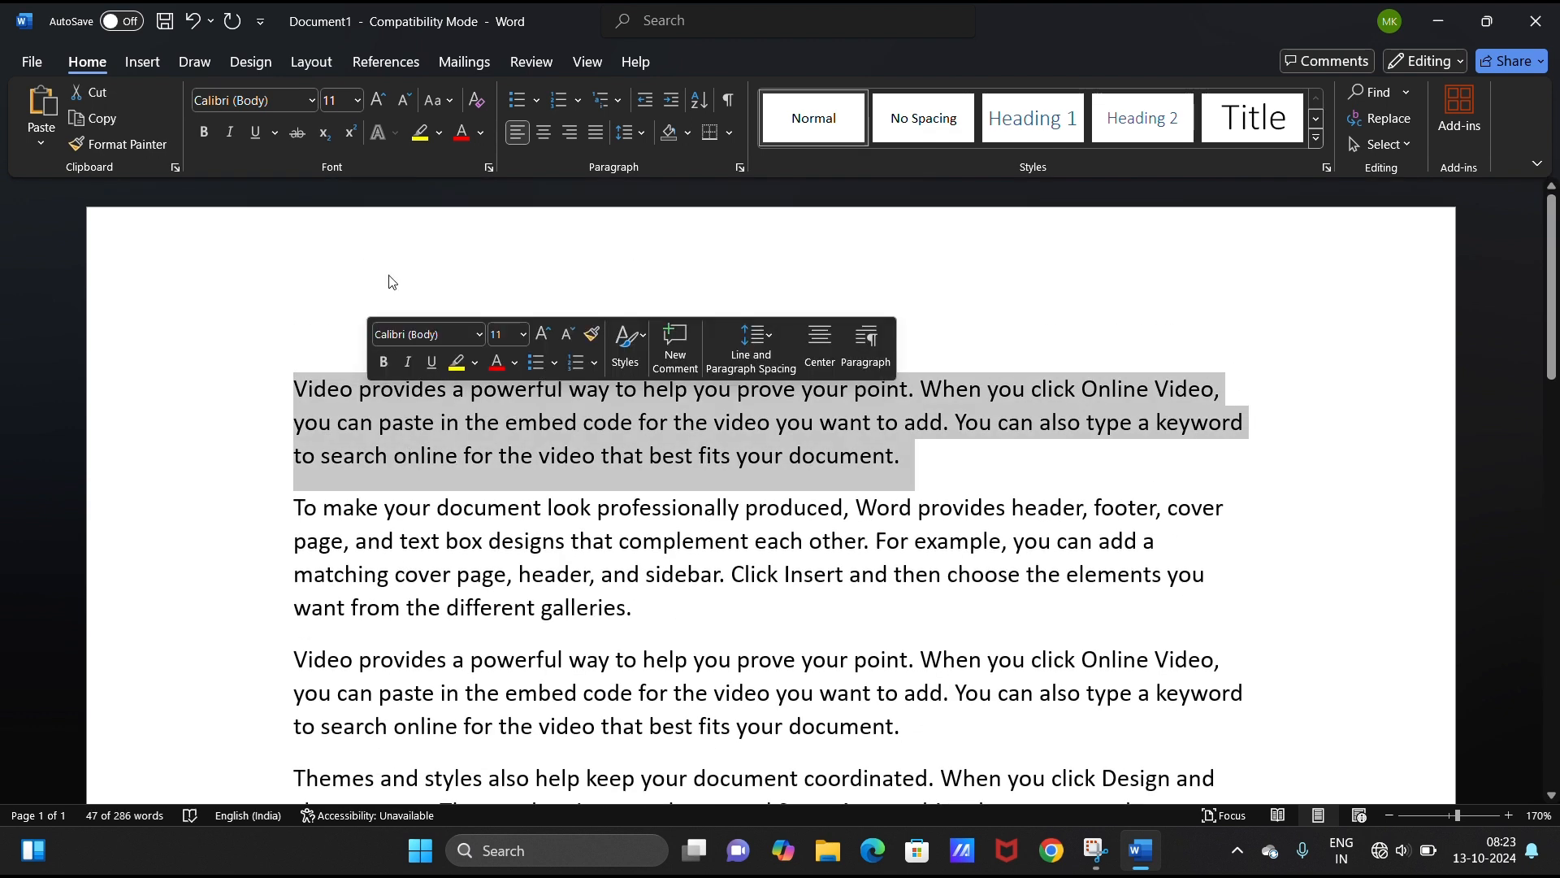
click(204, 134)
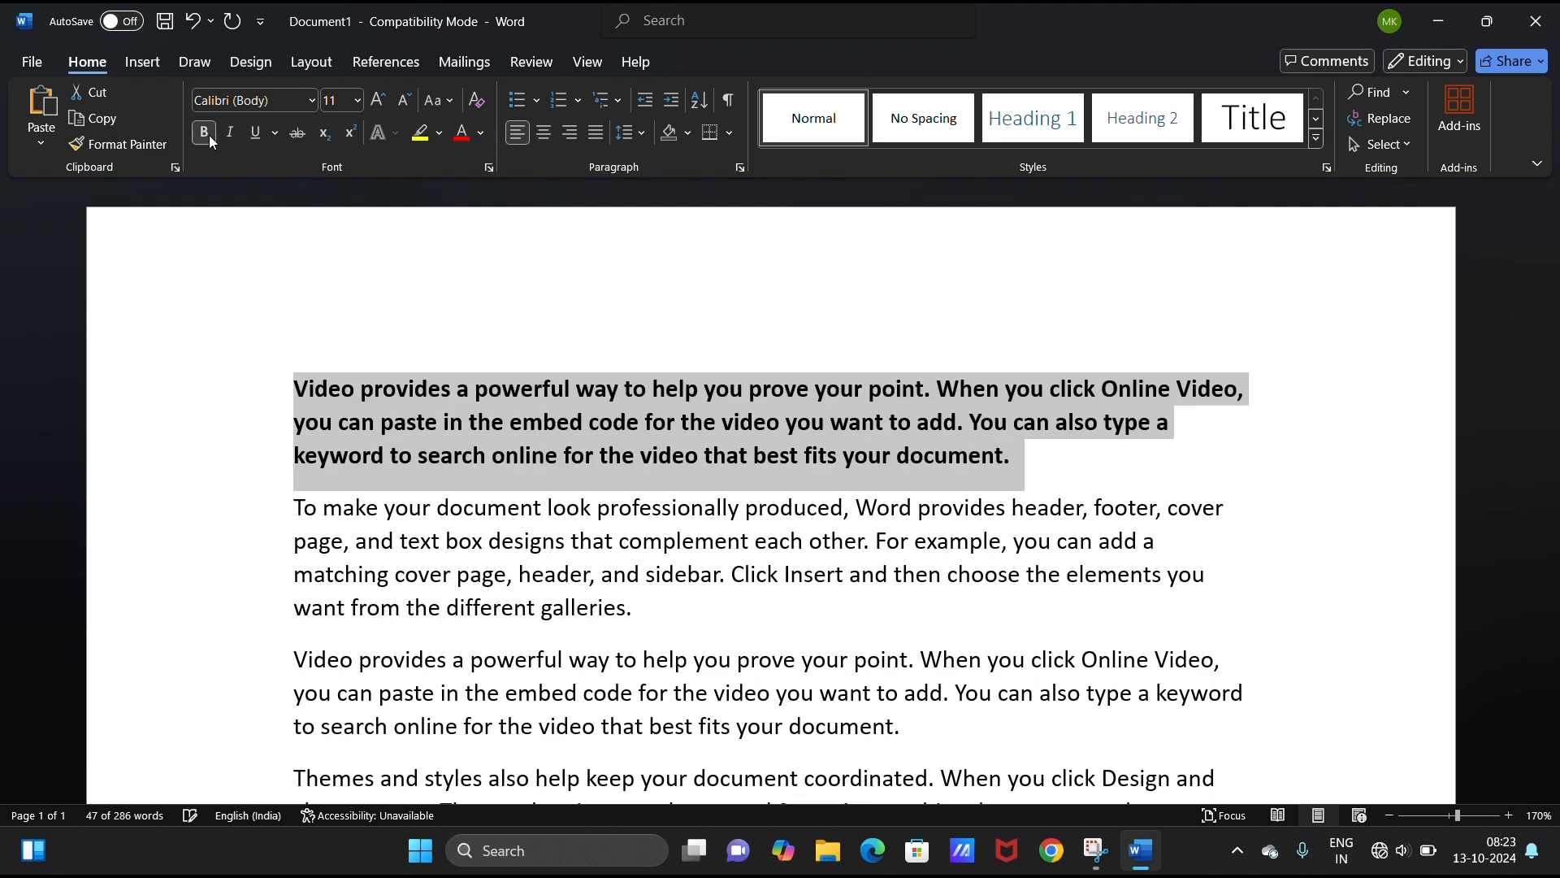
click(485, 133)
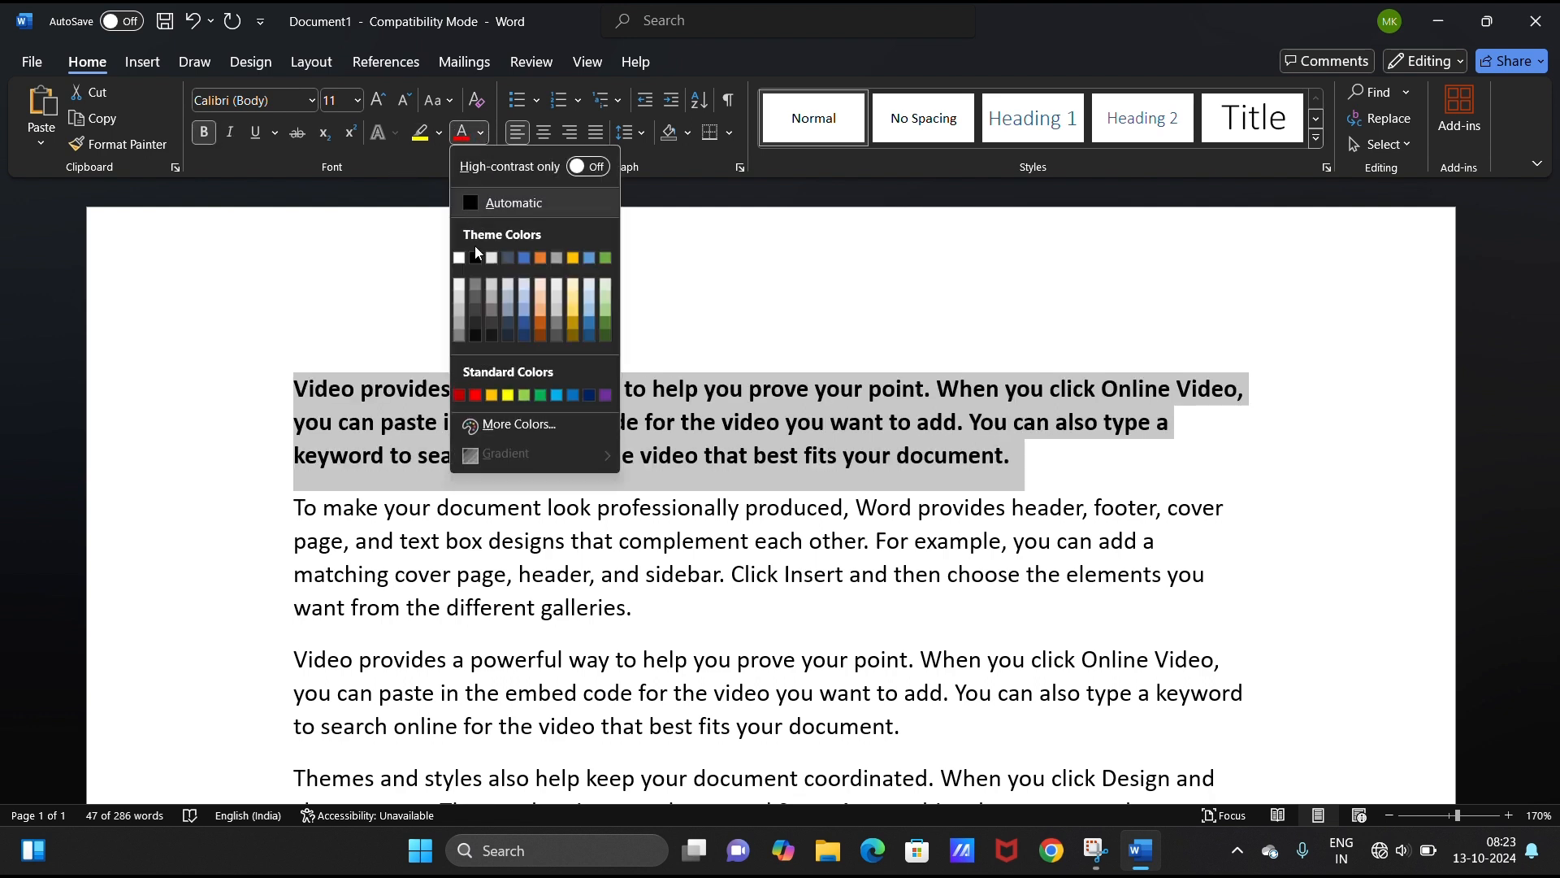
click(544, 340)
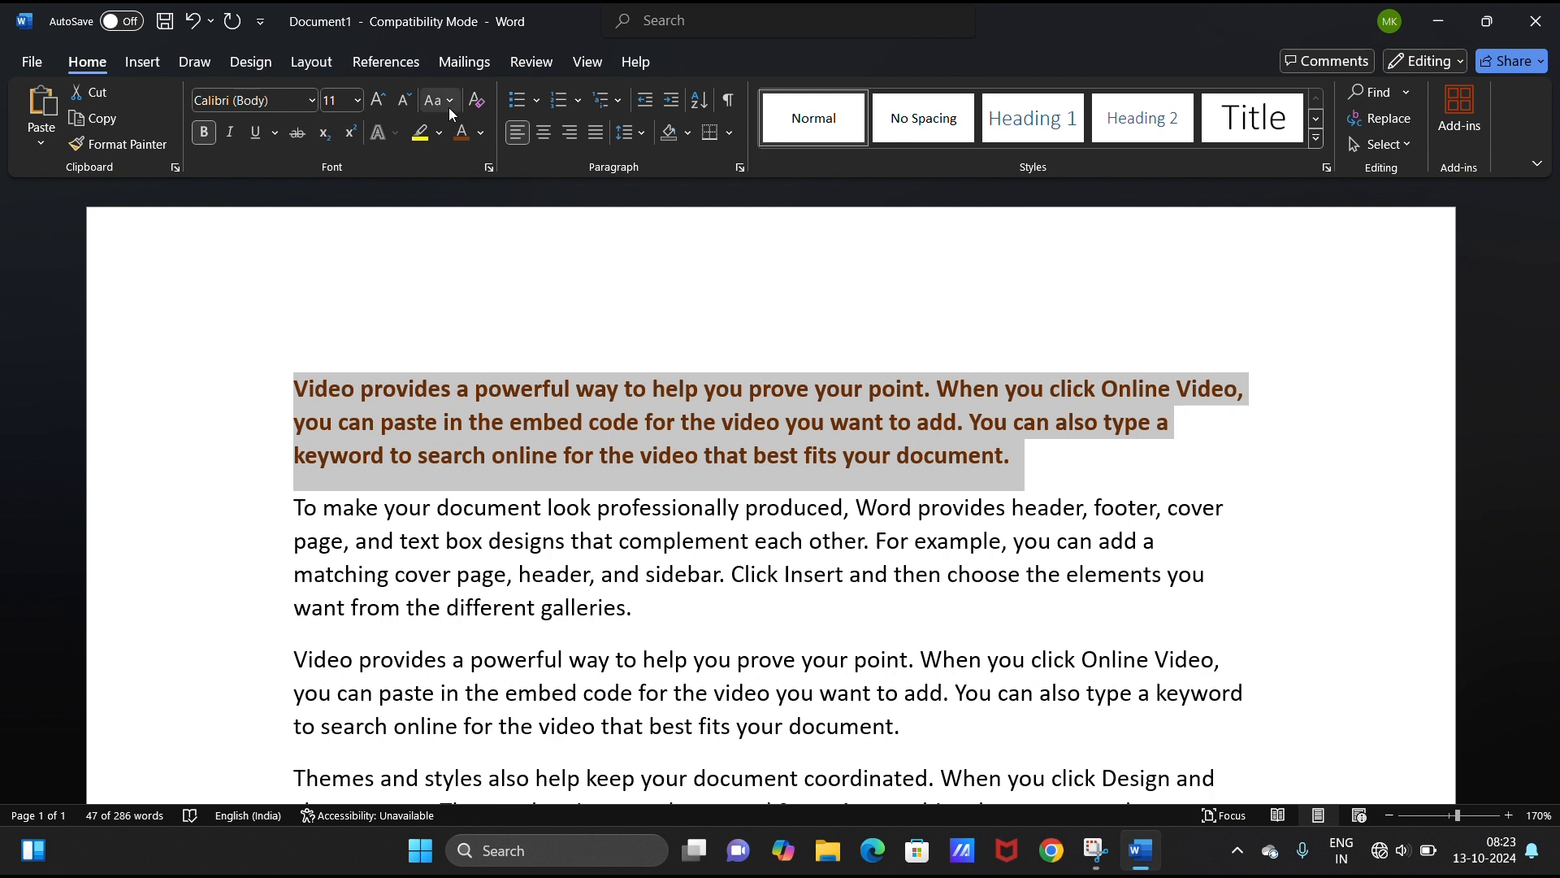
click(230, 133)
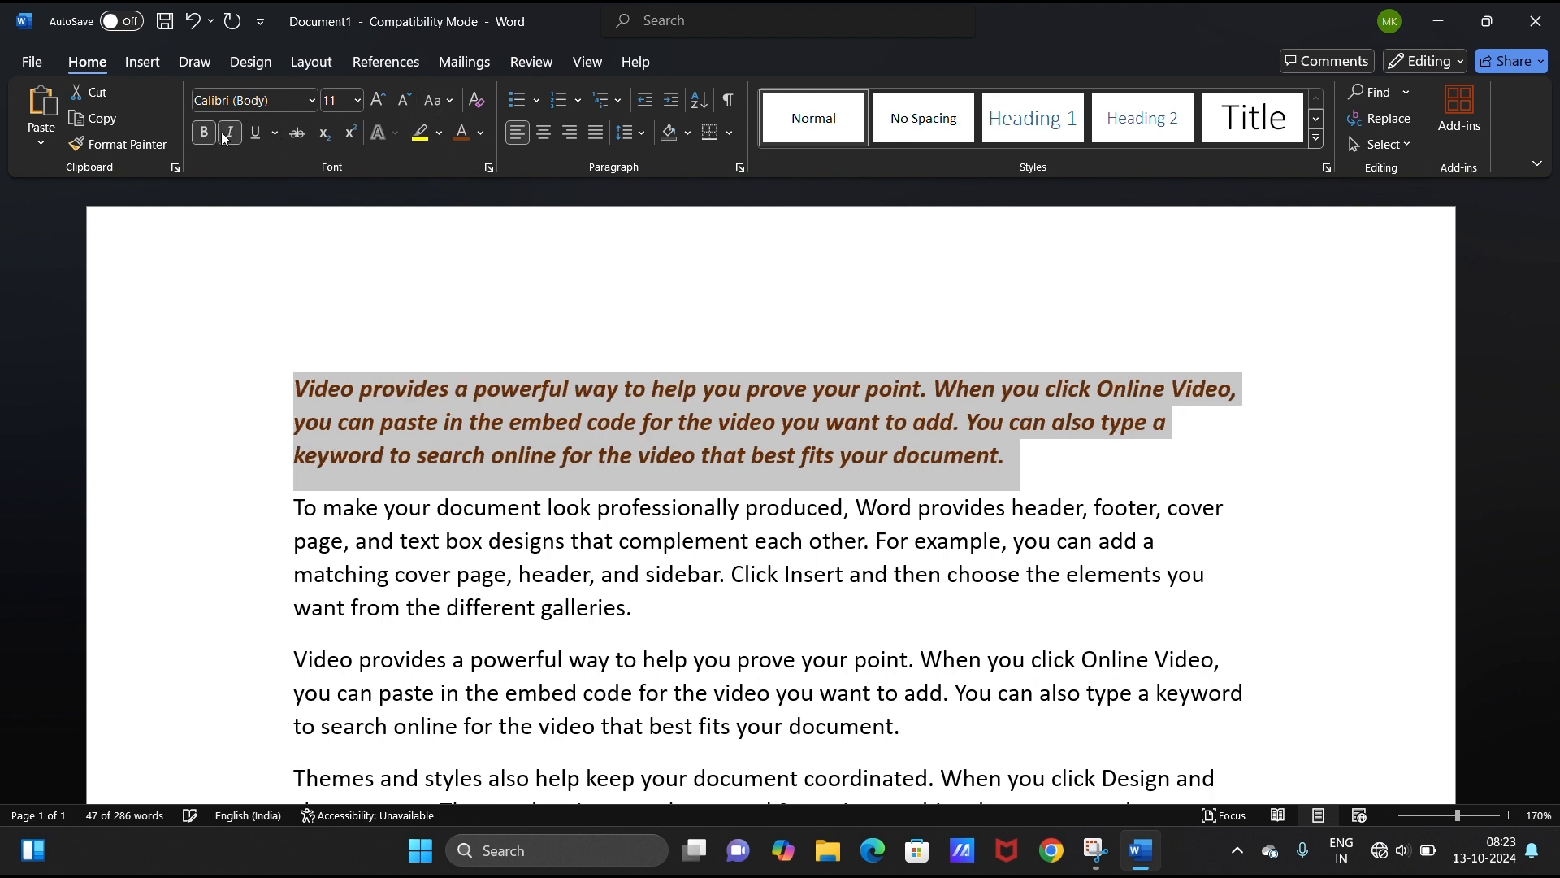
click(793, 461)
- Increase the first paragraph's font size to 14
triple_click(672, 388)
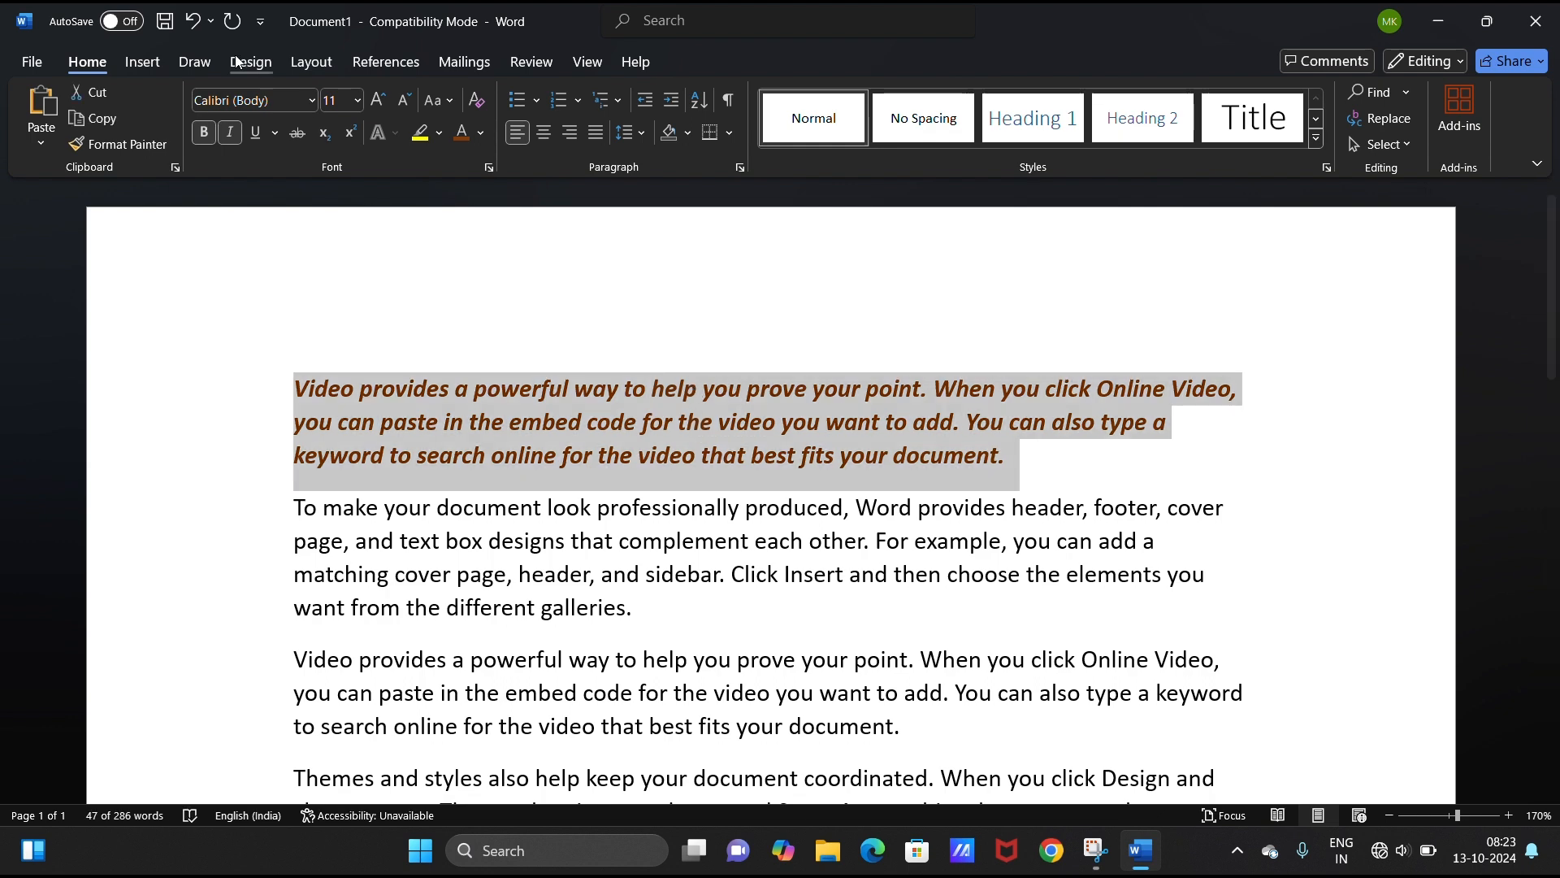
click(382, 99)
click(382, 99)
click(660, 441)
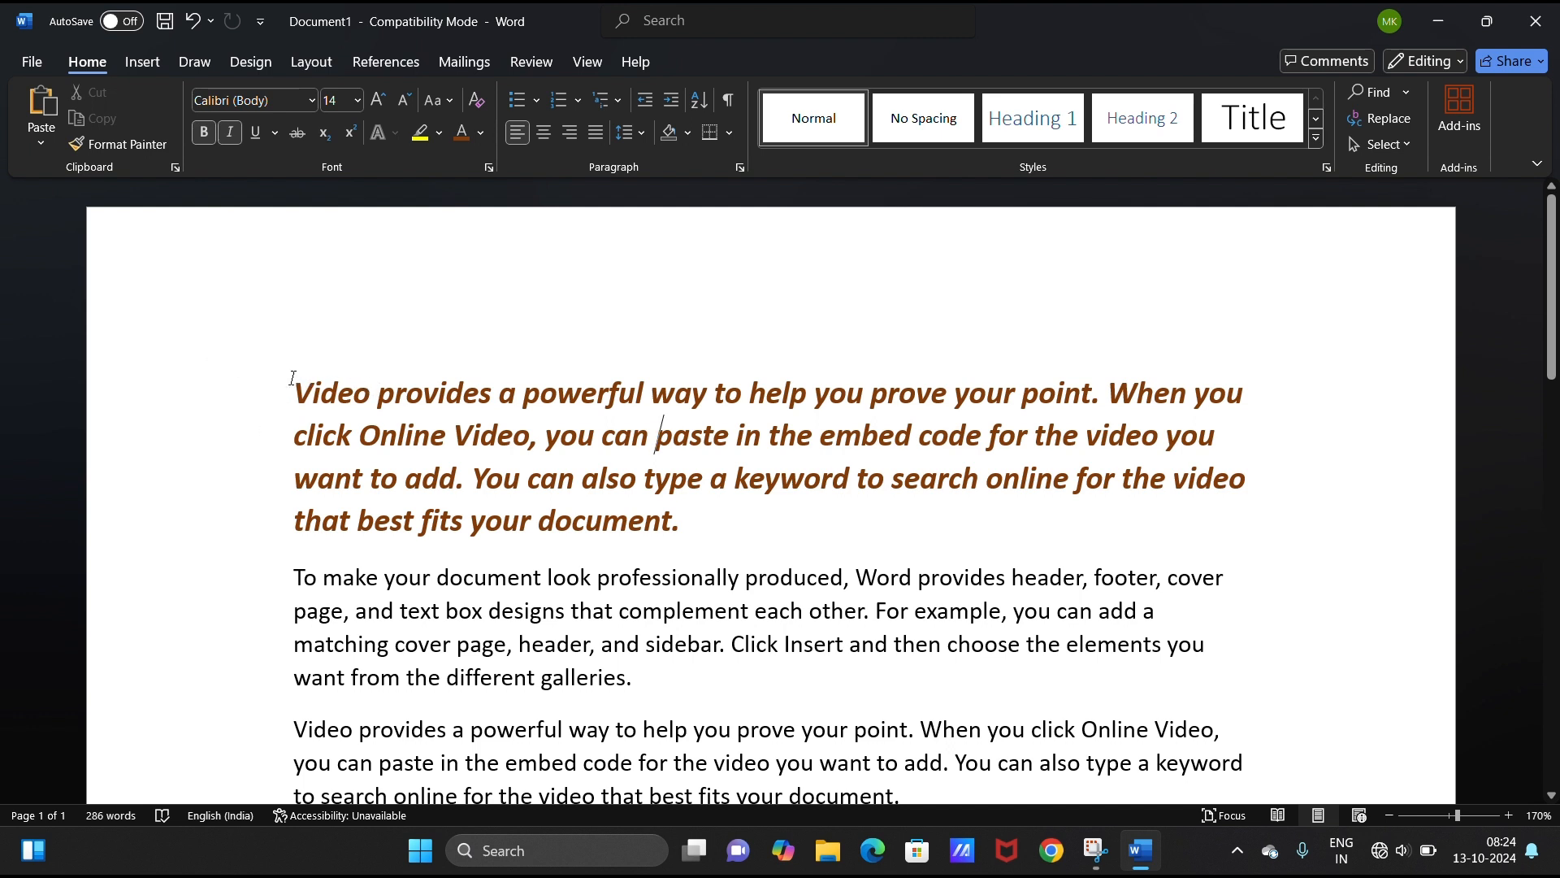
drag(293, 381, 376, 387)
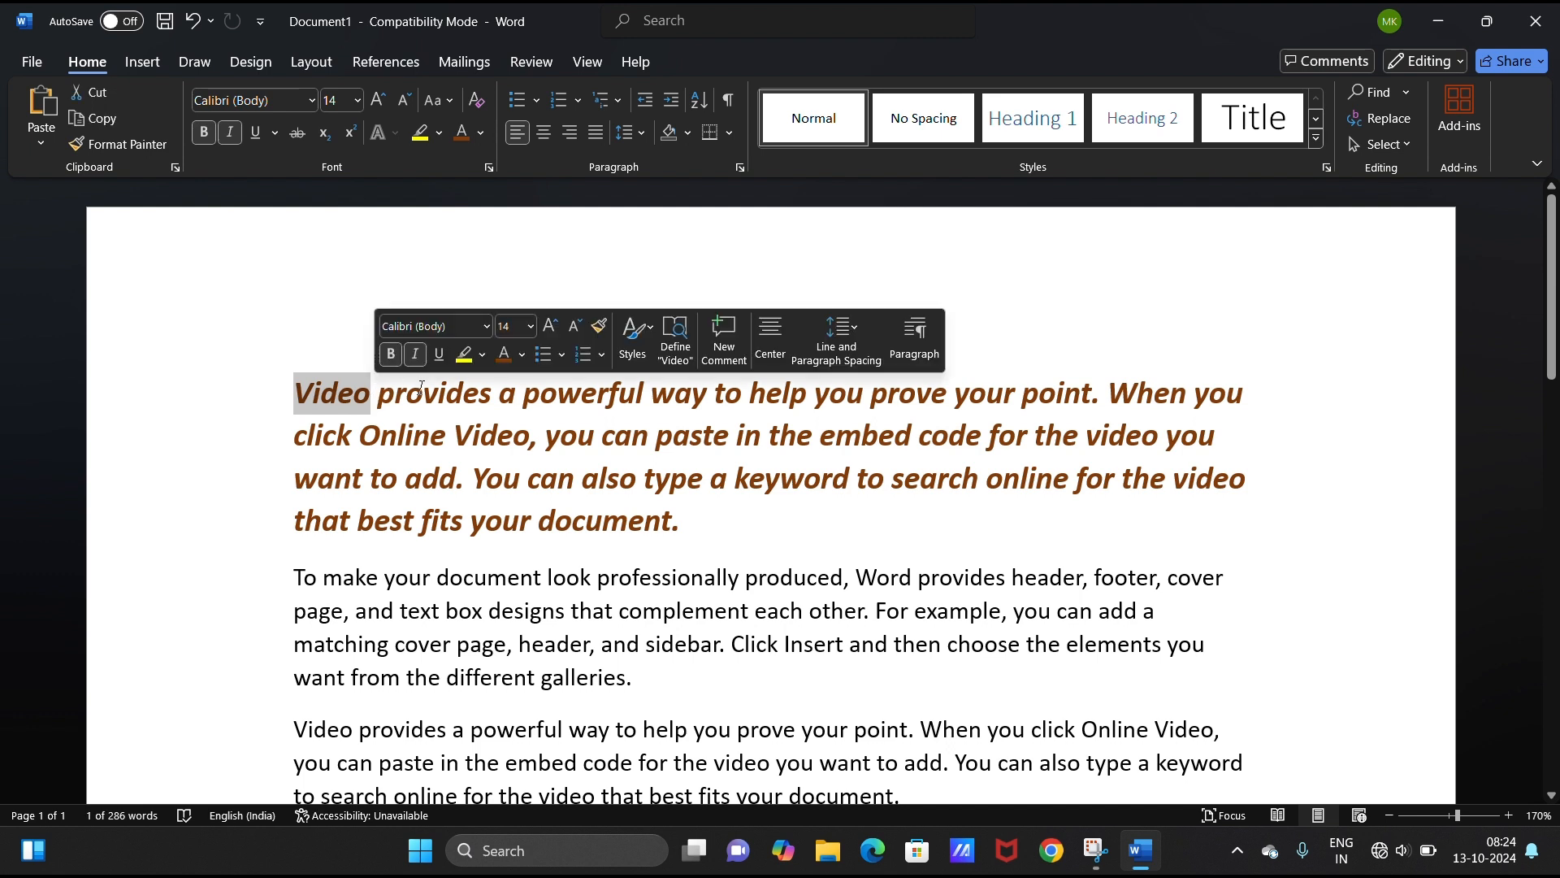
click(382, 394)
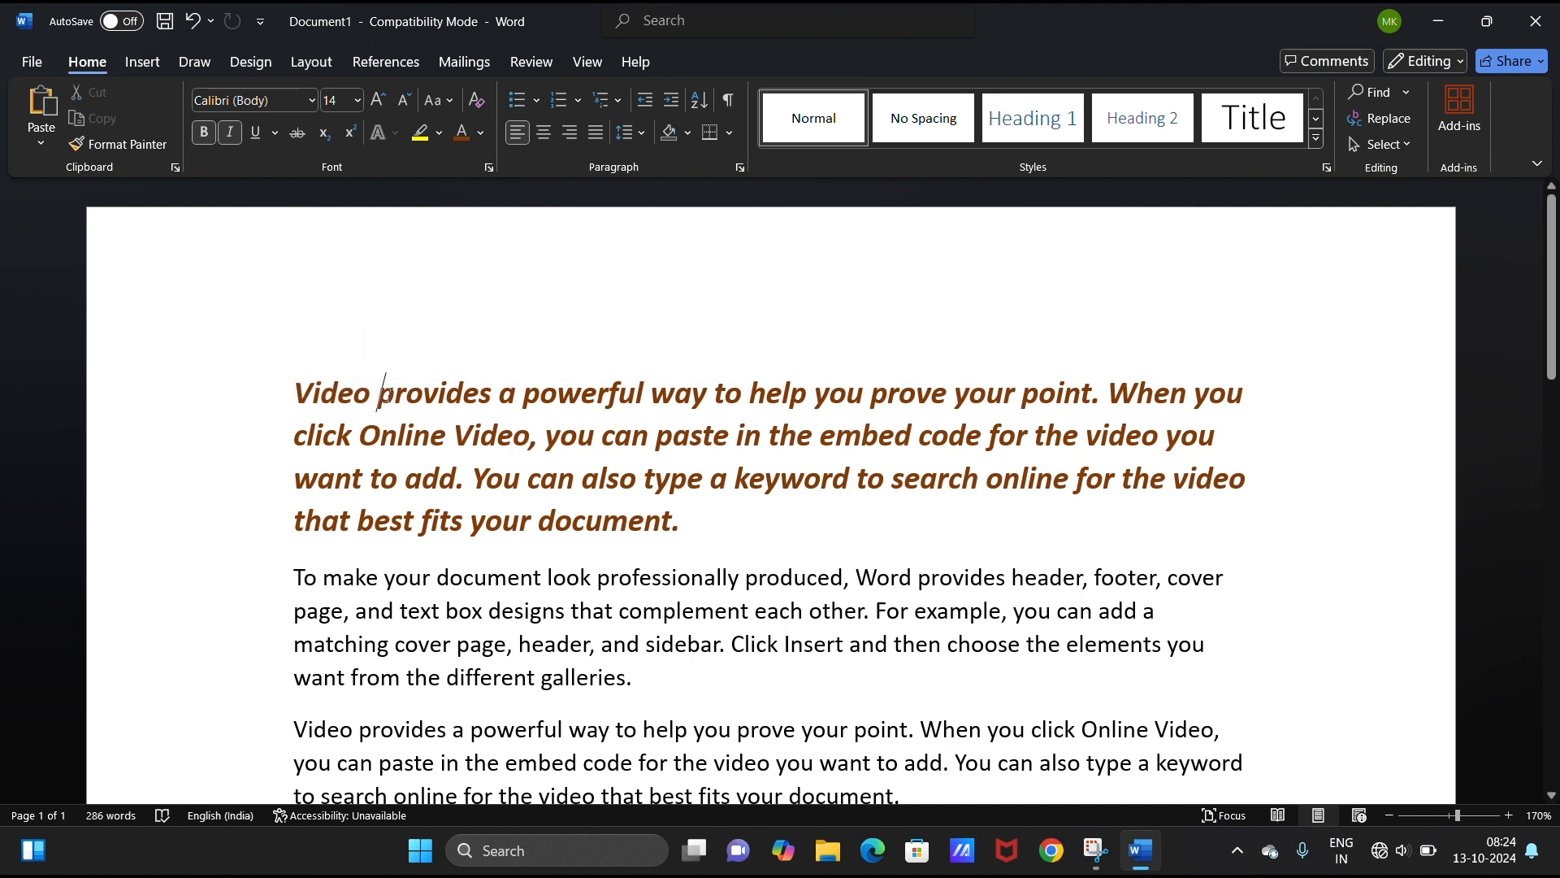
drag(378, 393, 395, 393)
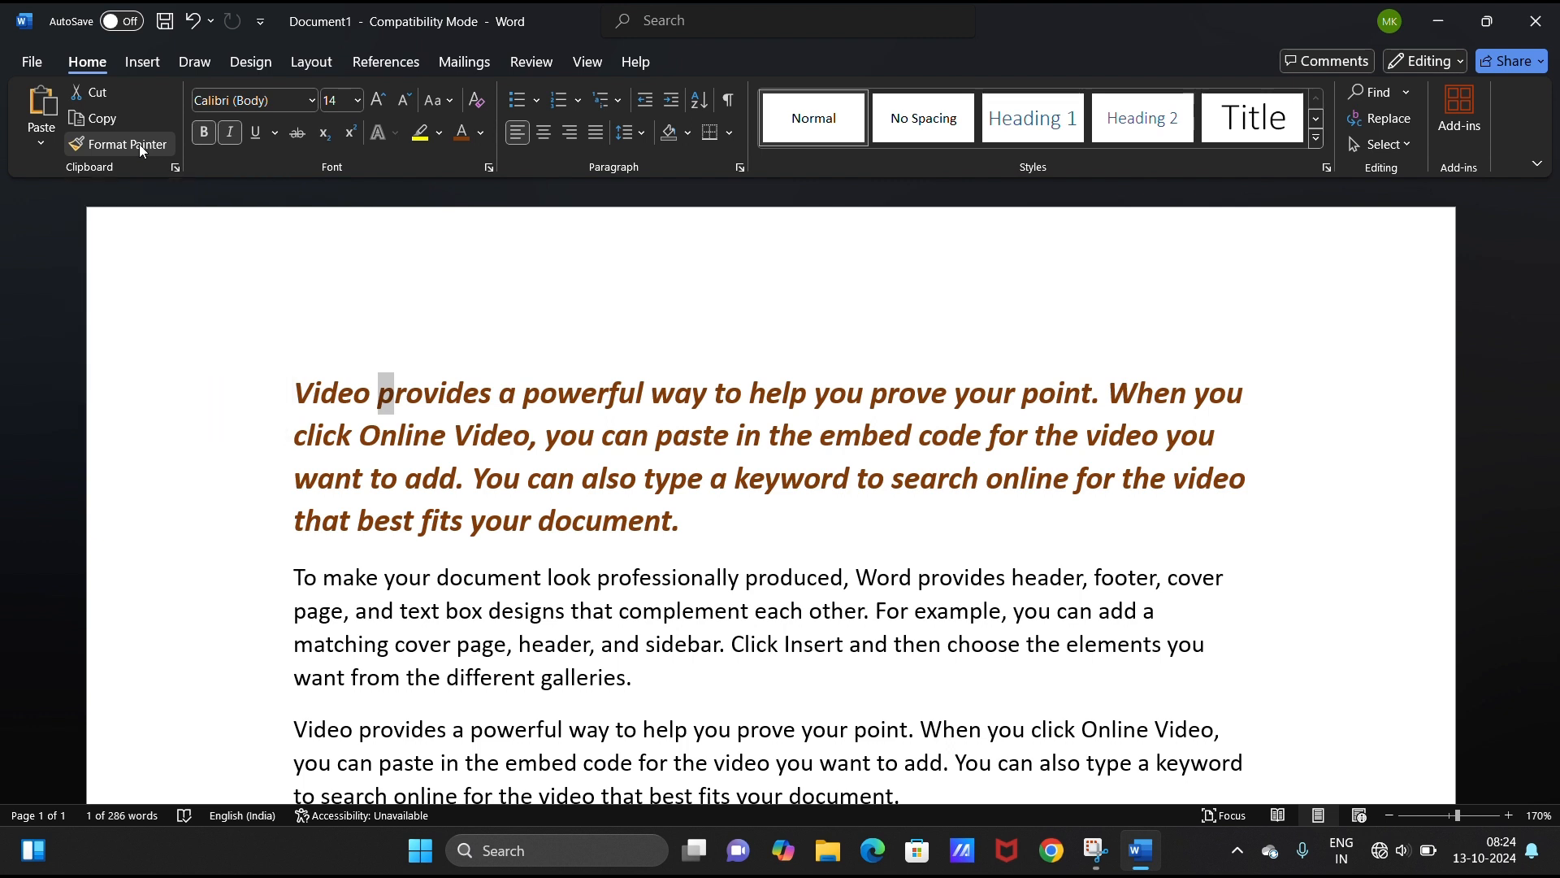
click(141, 150)
click(140, 150)
scroll(774, 769, down, 2)
scroll(773, 769, down, 4)
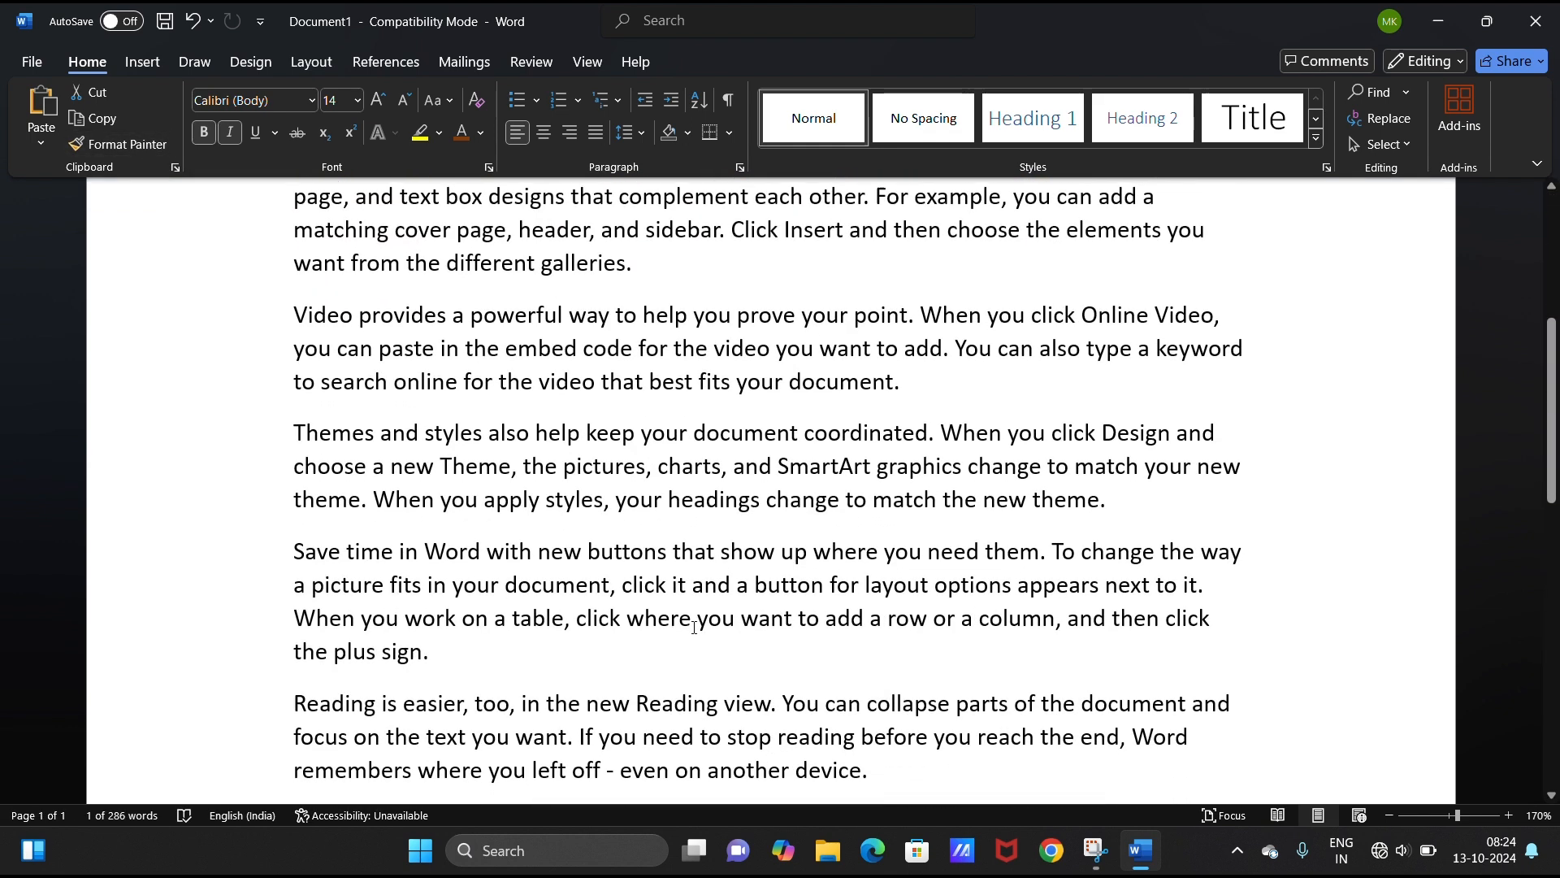
scroll(451, 323, up, 5)
scroll(393, 334, up, 2)
- Copy the formatting of the word "provides" in the first paragraph onto the second "Video provides" paragraph with Format Painter
drag(407, 386, 413, 390)
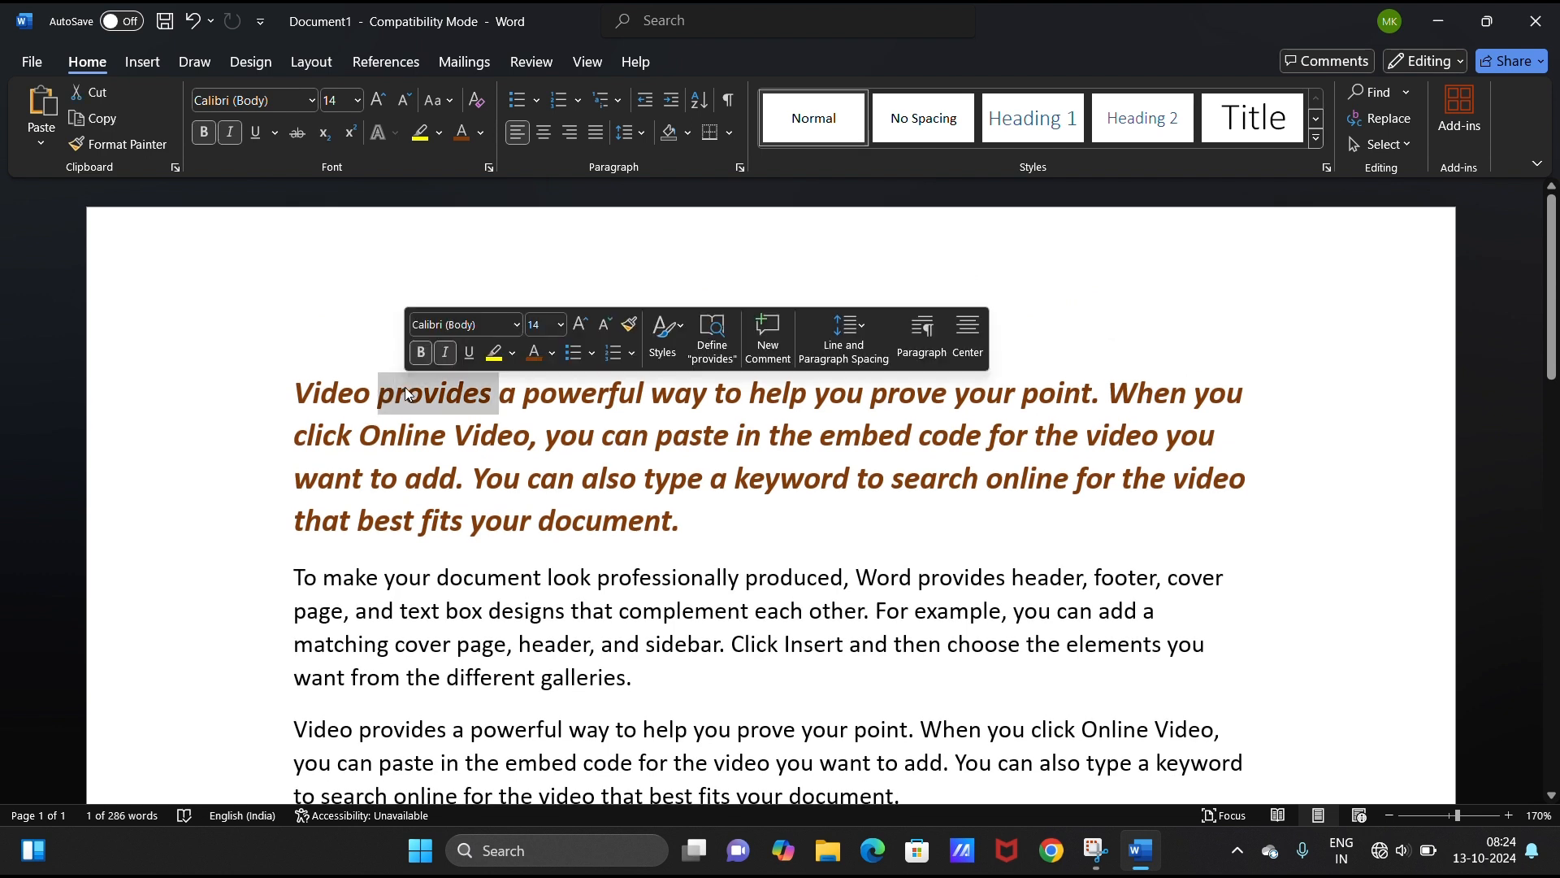
click(75, 145)
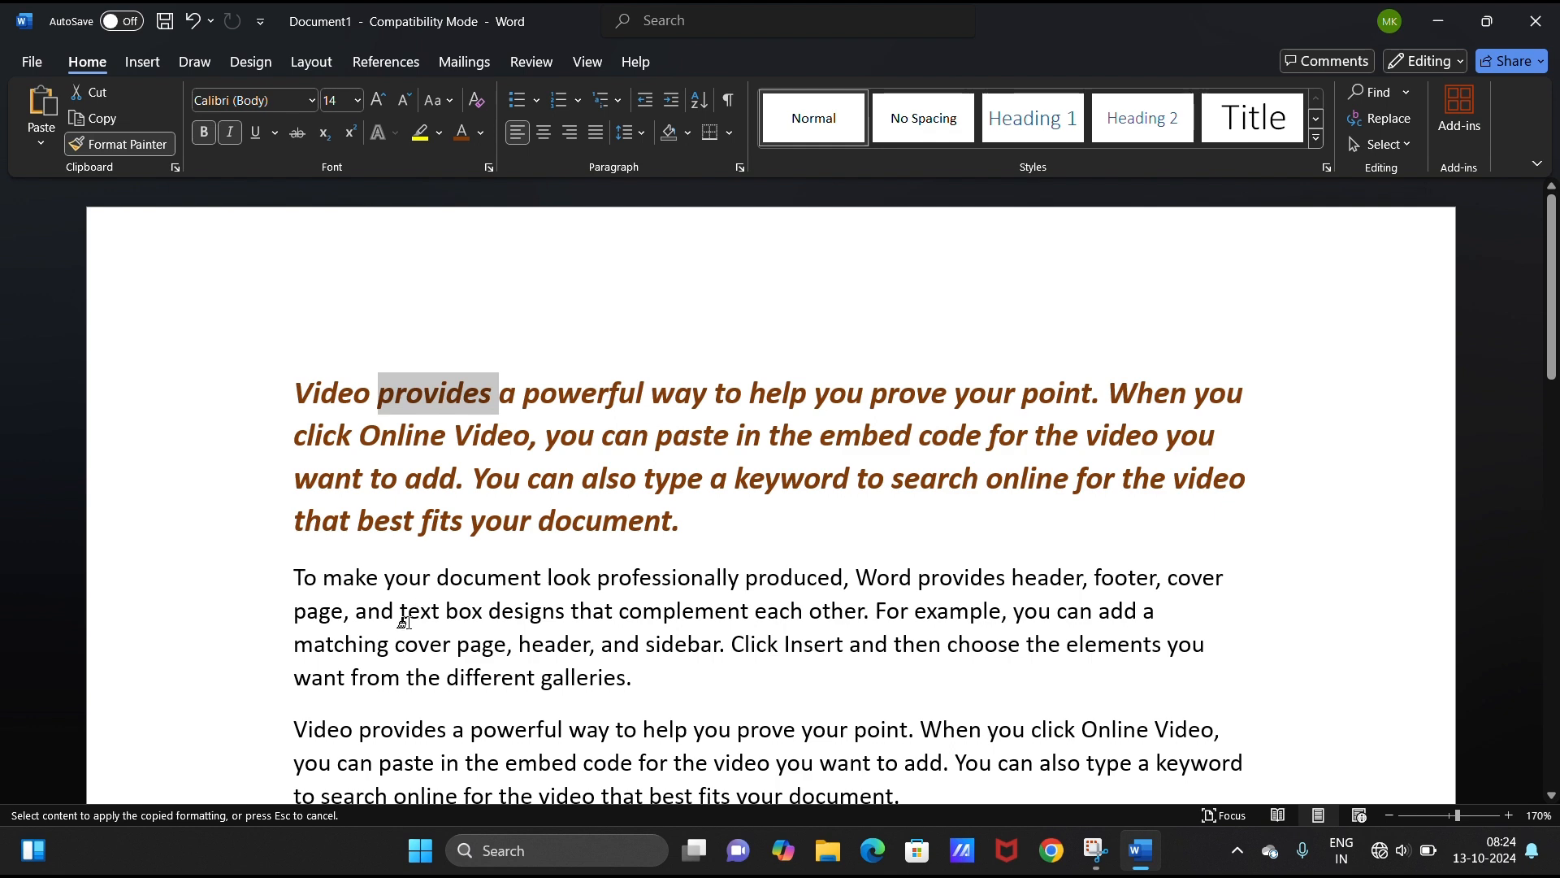
scroll(406, 617, down, 3)
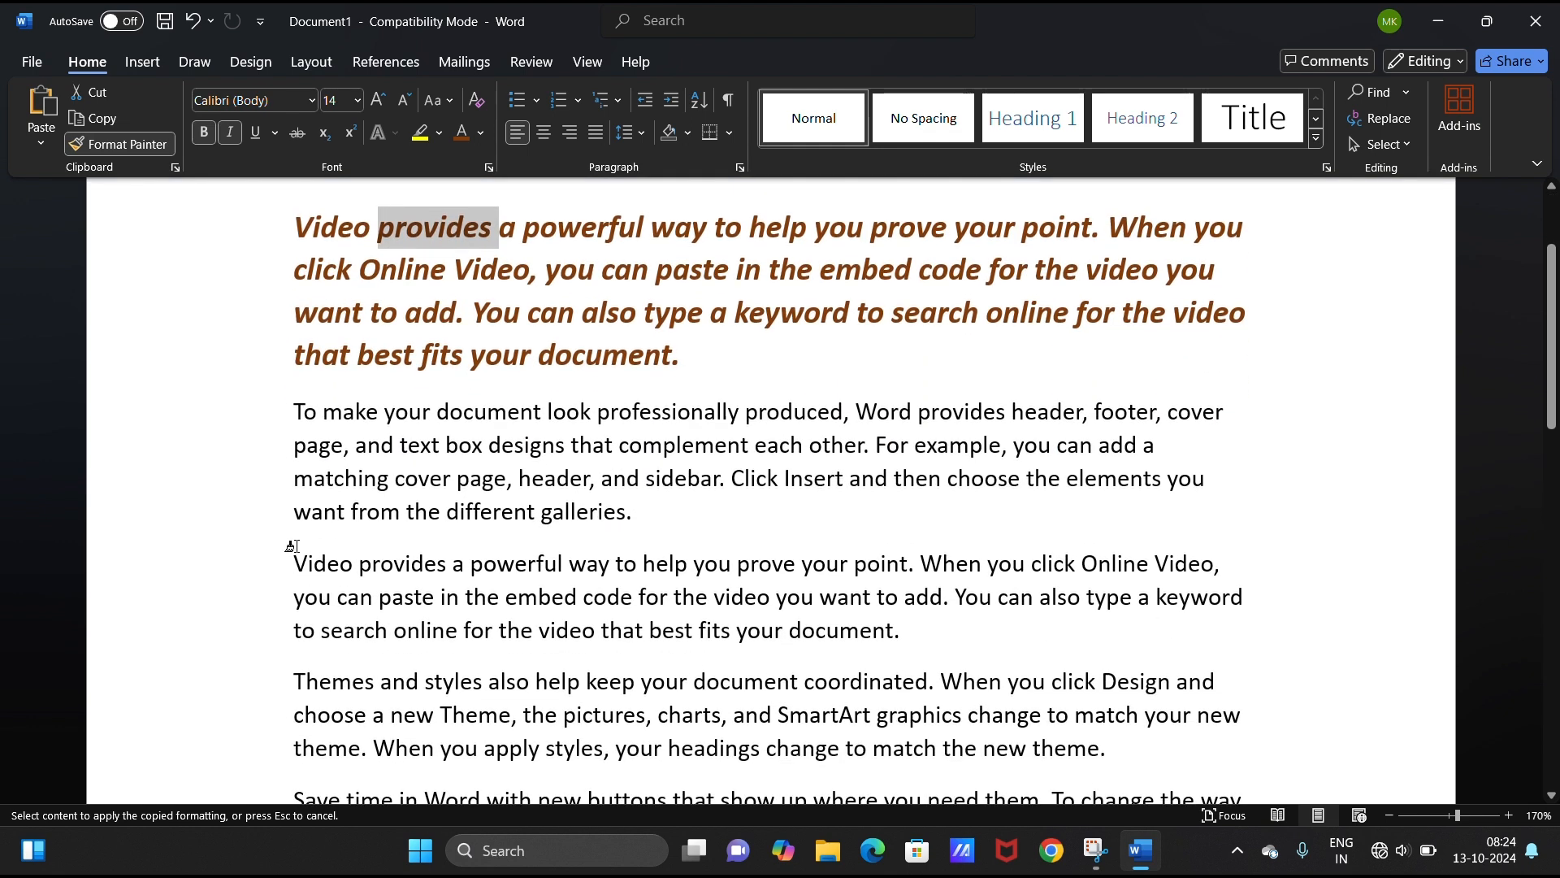
mouse_move(297, 561)
mouse_down()
mouse_move(333, 598)
mouse_move(926, 677)
mouse_move(998, 588)
mouse_move(1007, 615)
mouse_move(889, 633)
mouse_move(909, 635)
mouse_up()
click(465, 569)
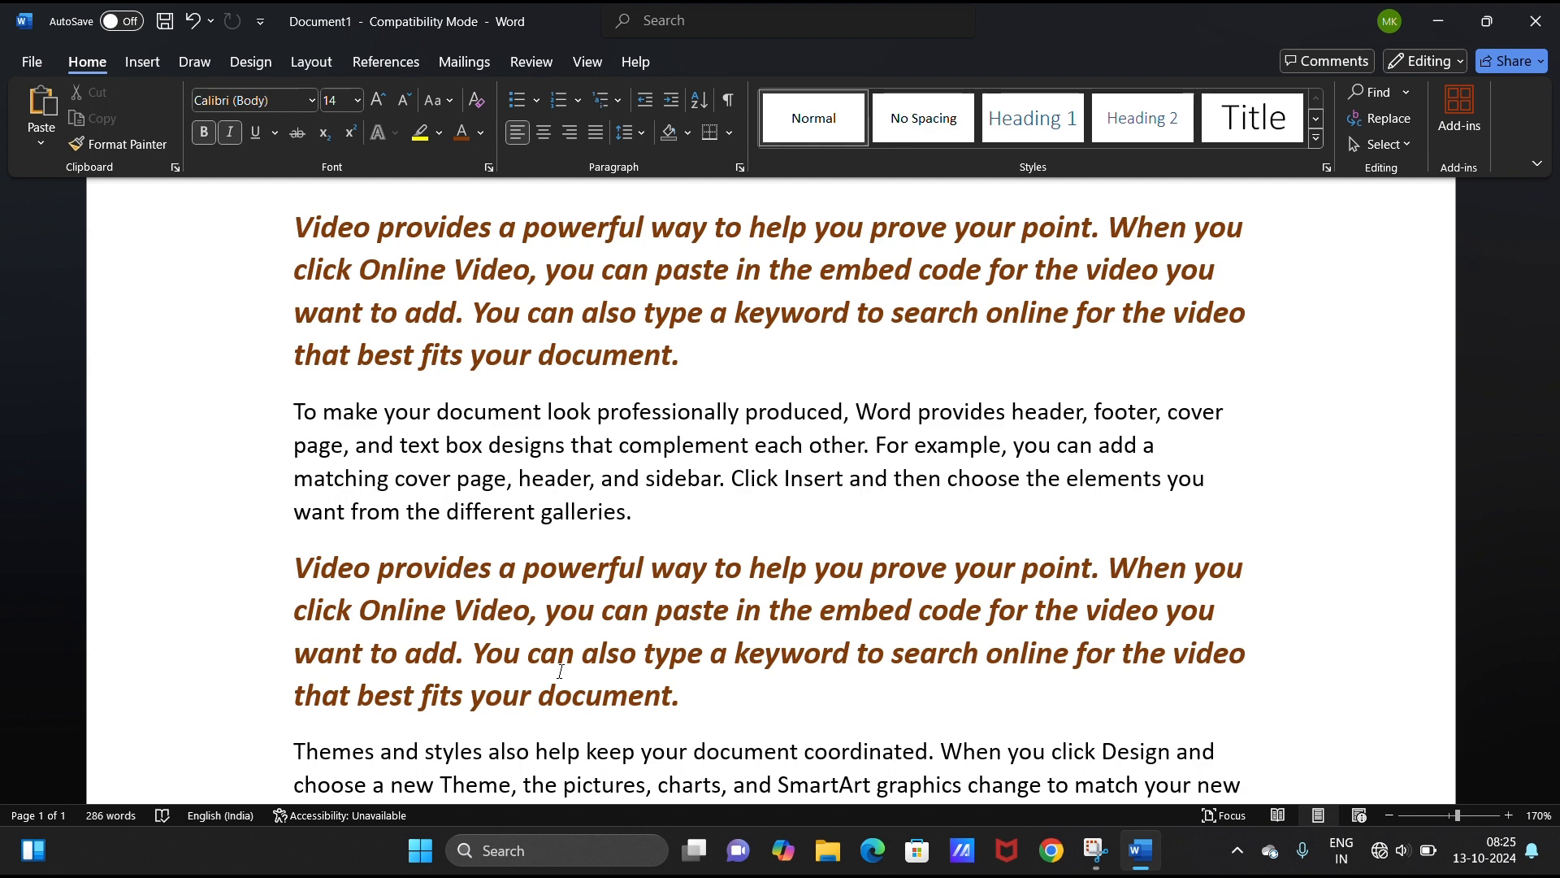
- Copy the formatting of "click" in the second "Video provides" paragraph and apply it to the "Save time in Word" paragraph
scroll(558, 675, down, 3)
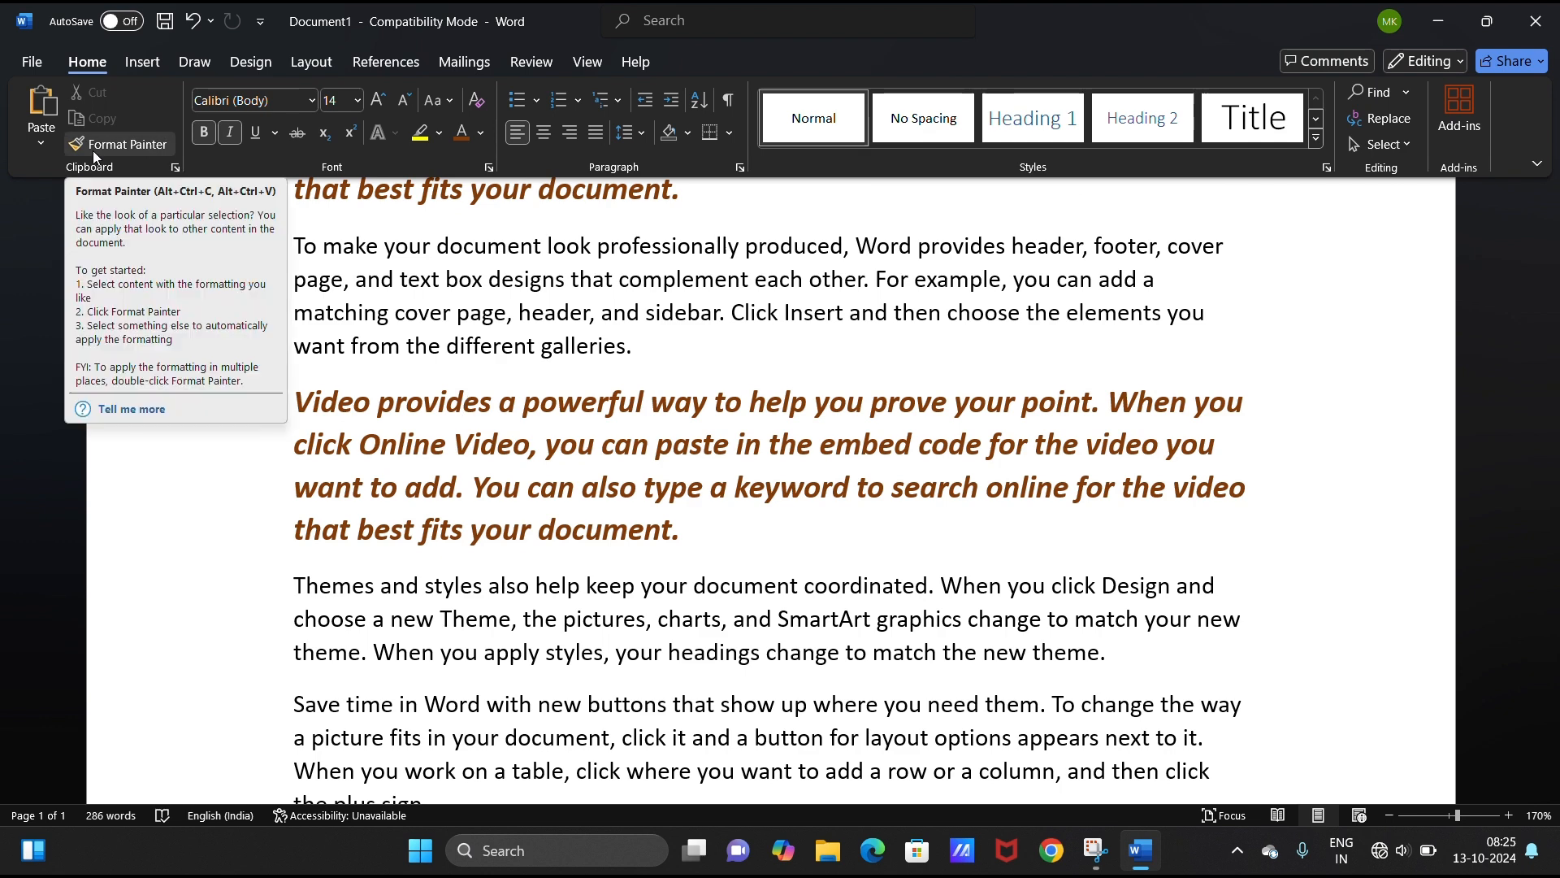
double_click(325, 445)
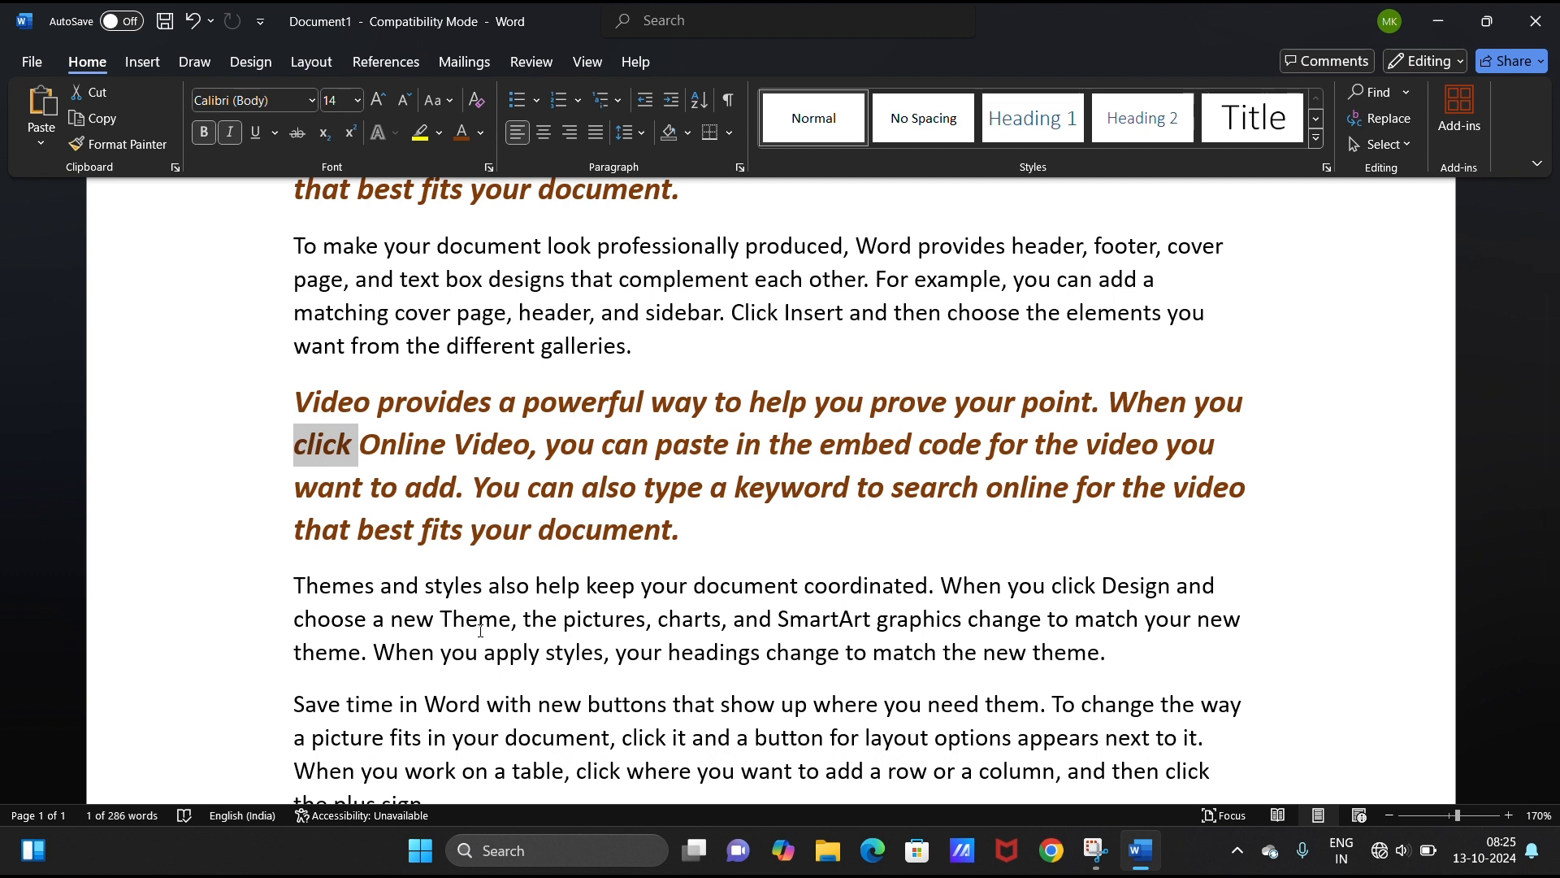
scroll(480, 630, down, 3)
triple_click(640, 555)
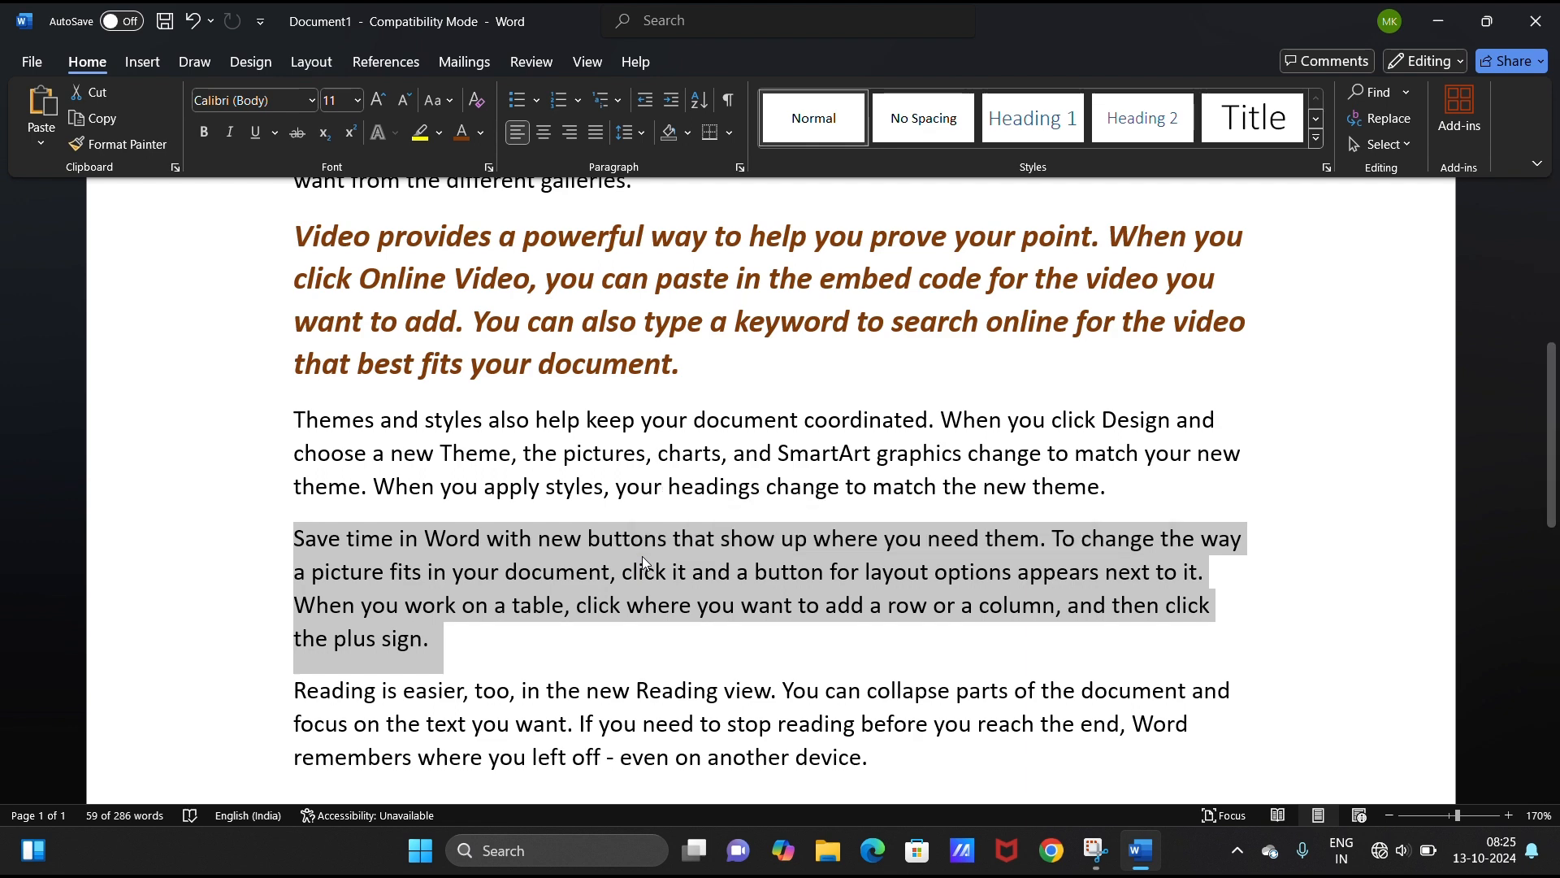
key(ctrl+shift+v)
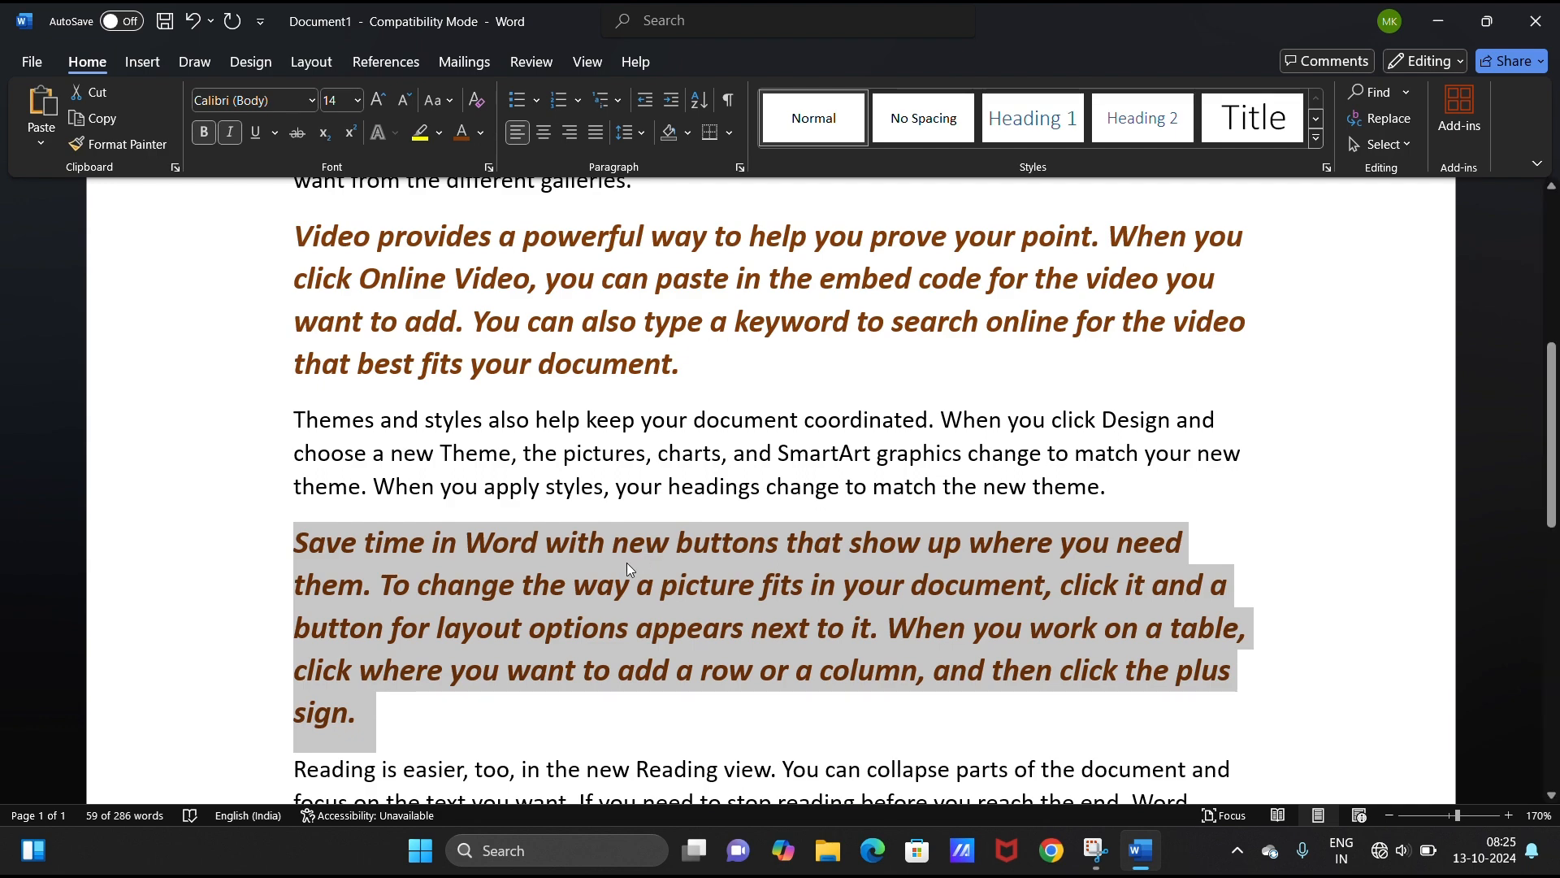
click(881, 533)
- Change the font of the document's first paragraph to Arial Black
scroll(812, 568, up, 6)
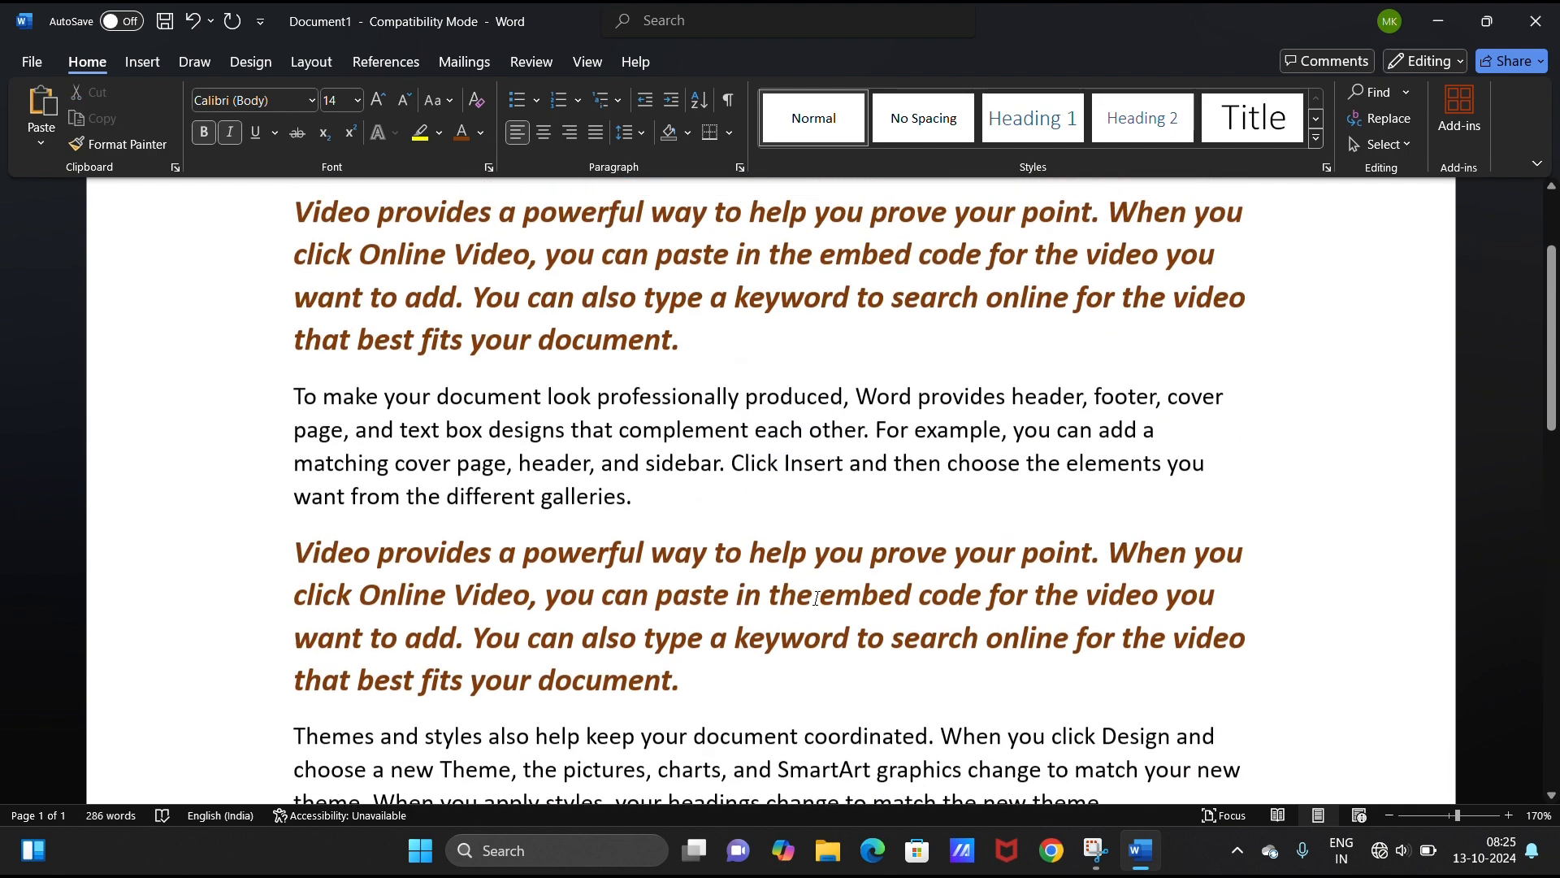
scroll(799, 620, down, 4)
scroll(799, 619, down, 2)
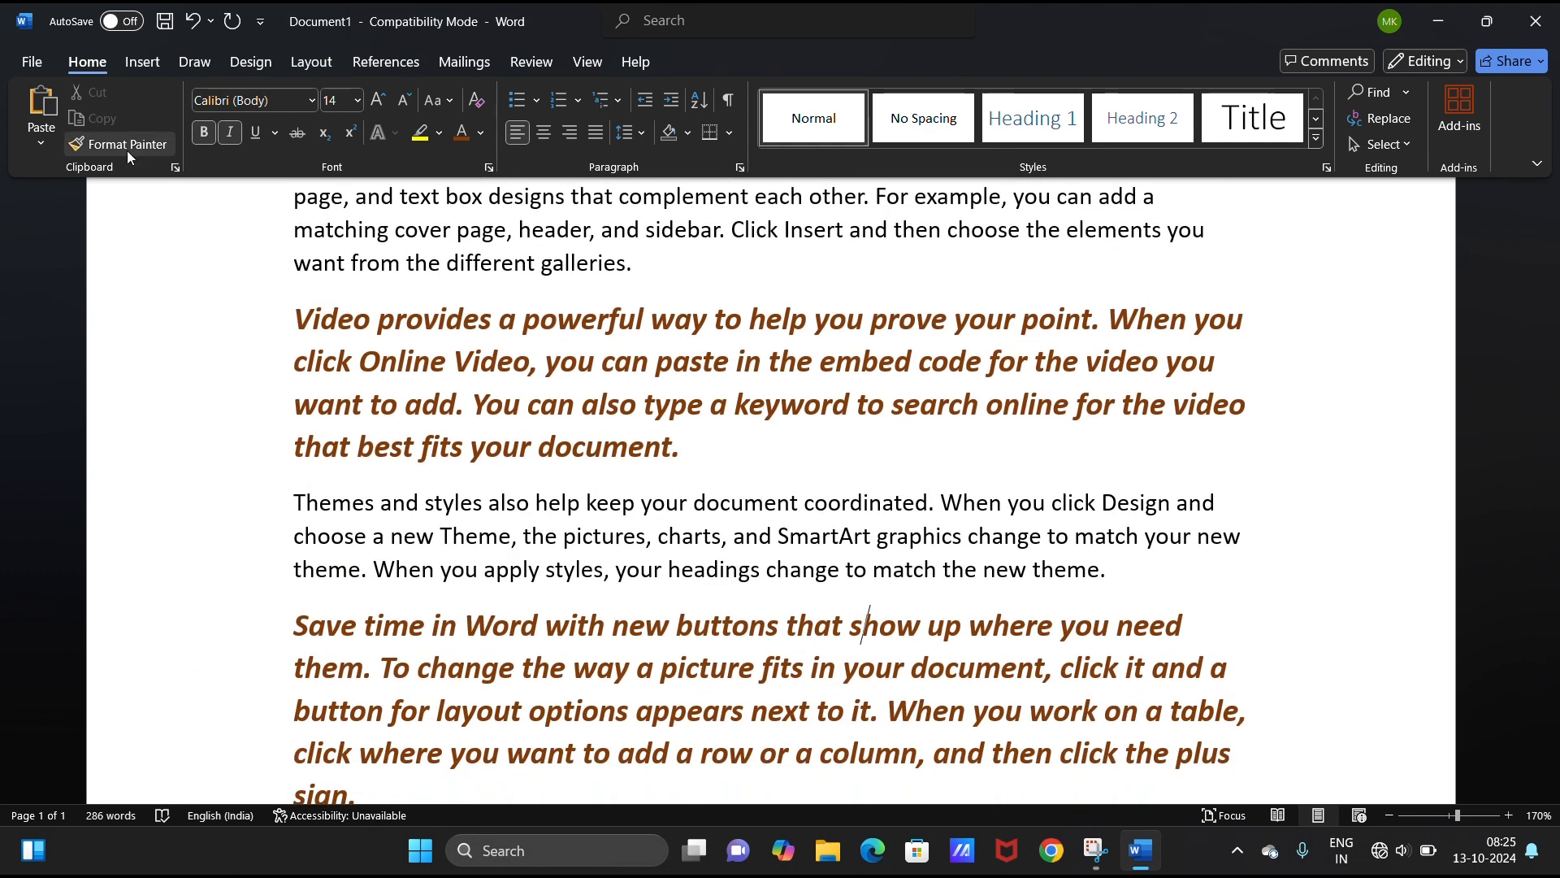
scroll(437, 254, up, 10)
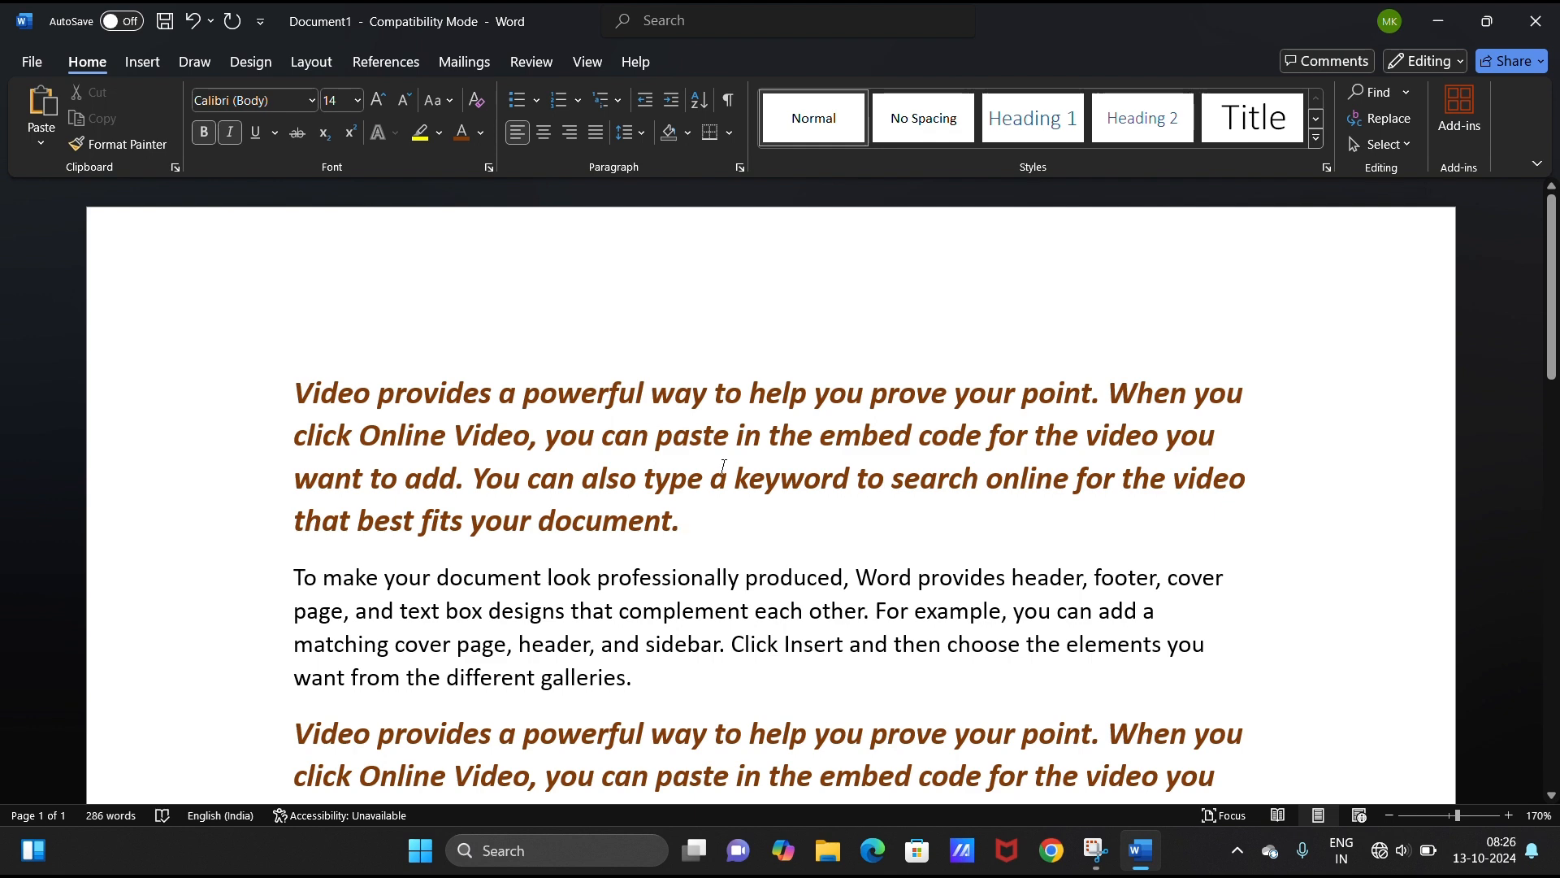
triple_click(617, 419)
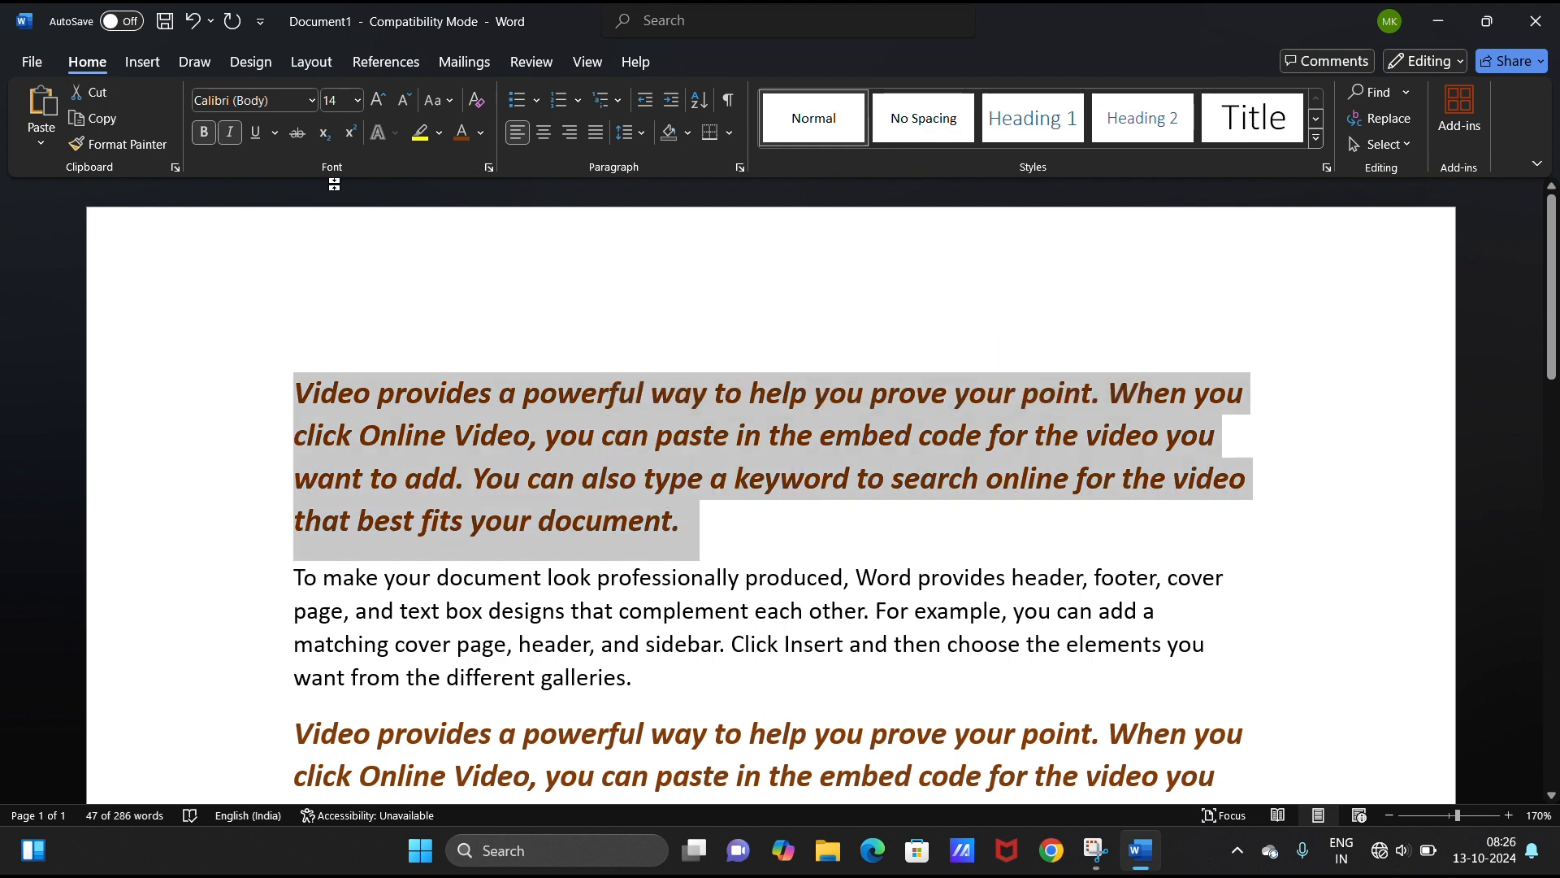
click(305, 106)
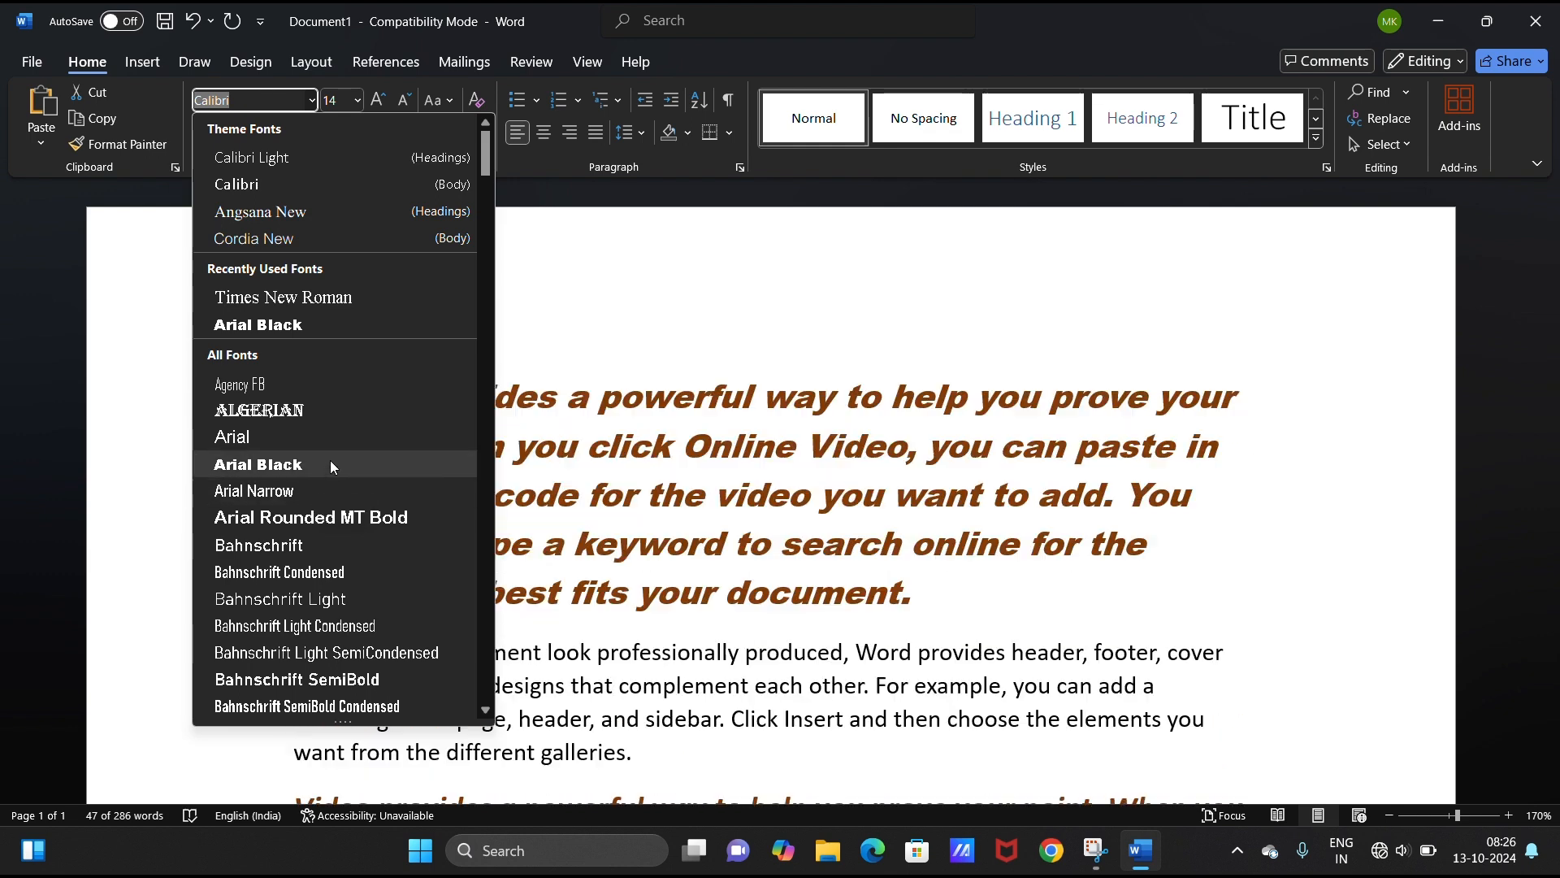
click(262, 470)
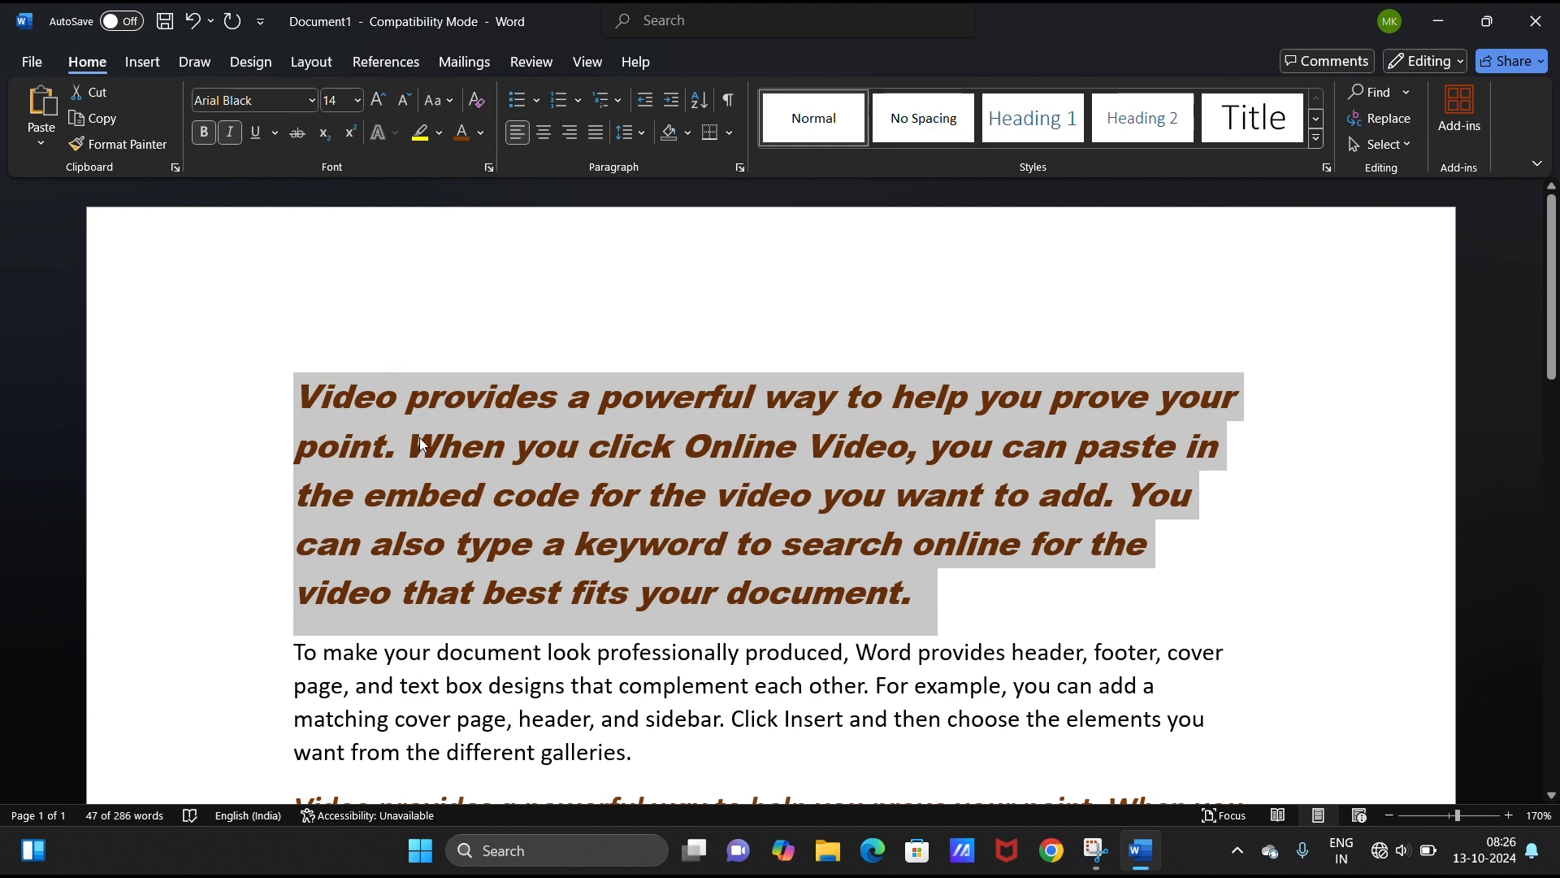
scroll(418, 436, down, 1)
click(627, 365)
scroll(557, 395, down, 2)
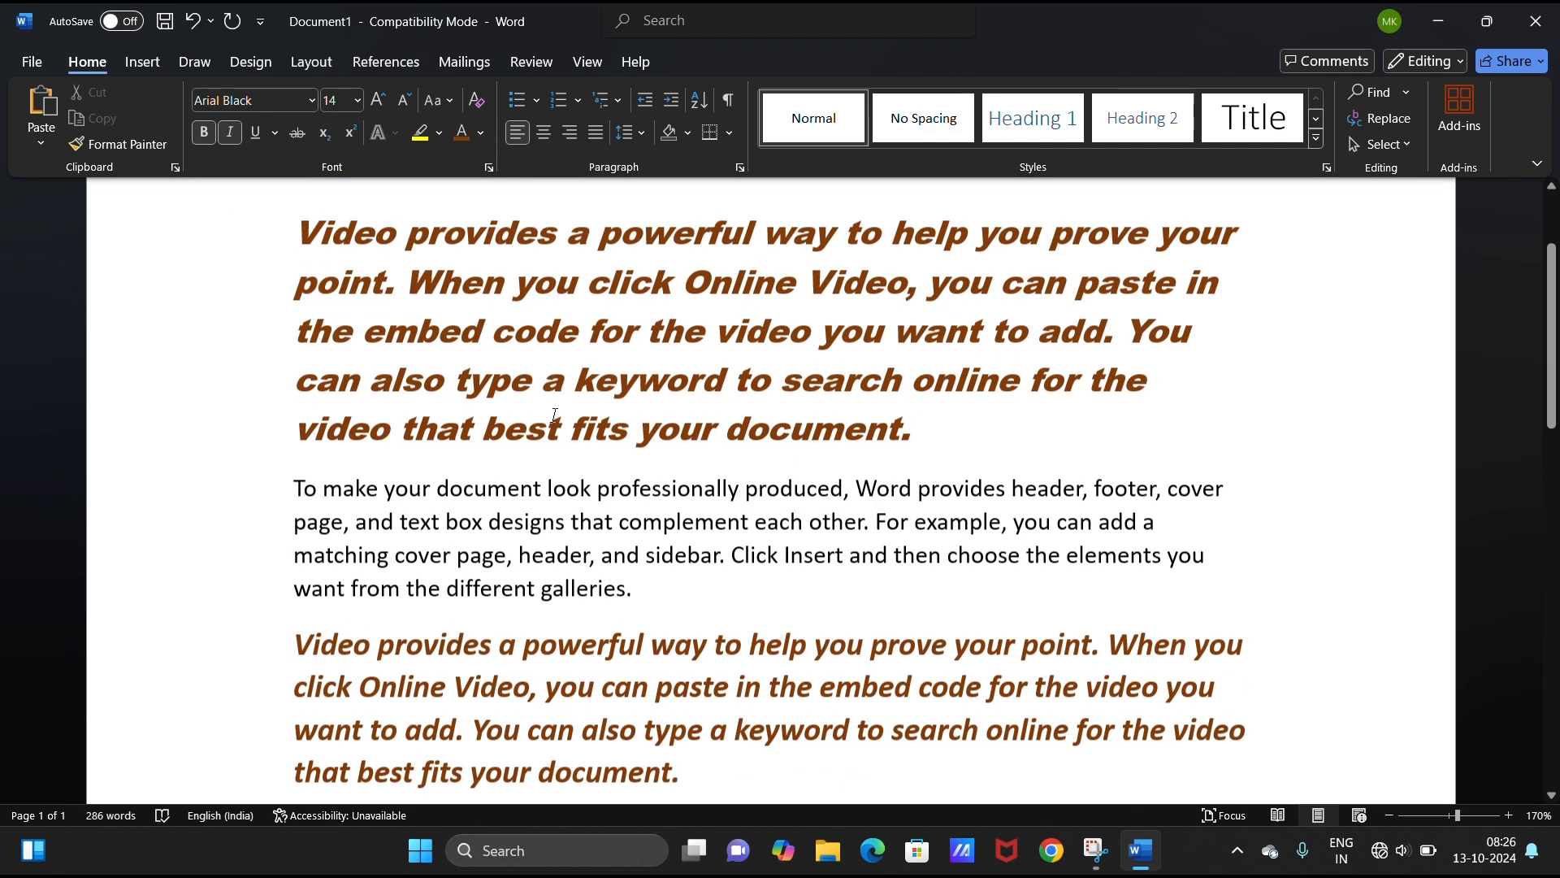
- Set the first paragraph's font size to the preset value 12
scroll(552, 411, up, 2)
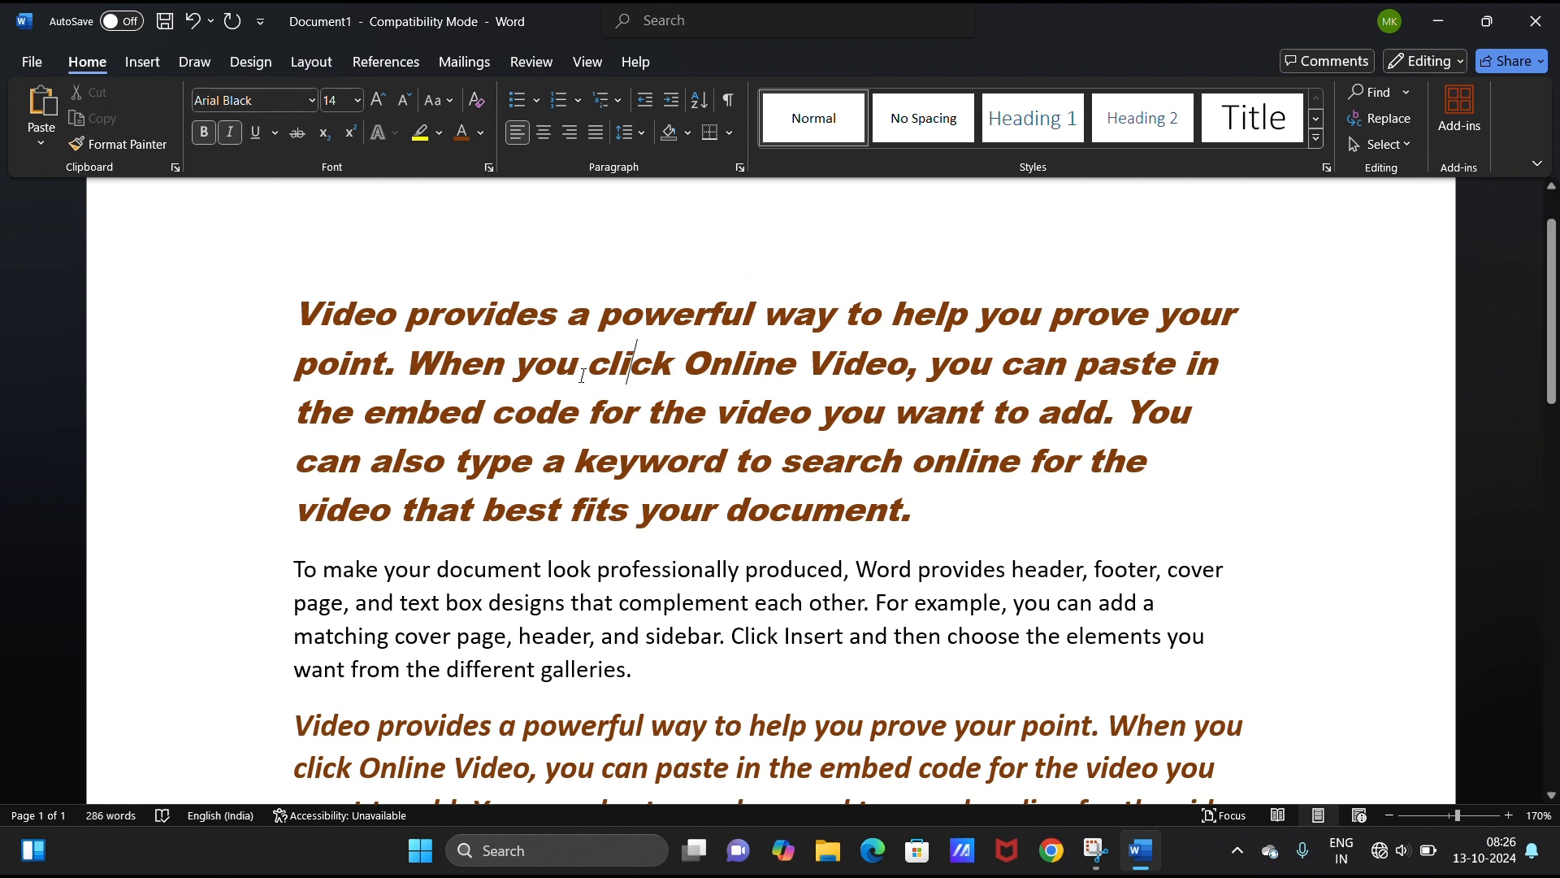
triple_click(530, 361)
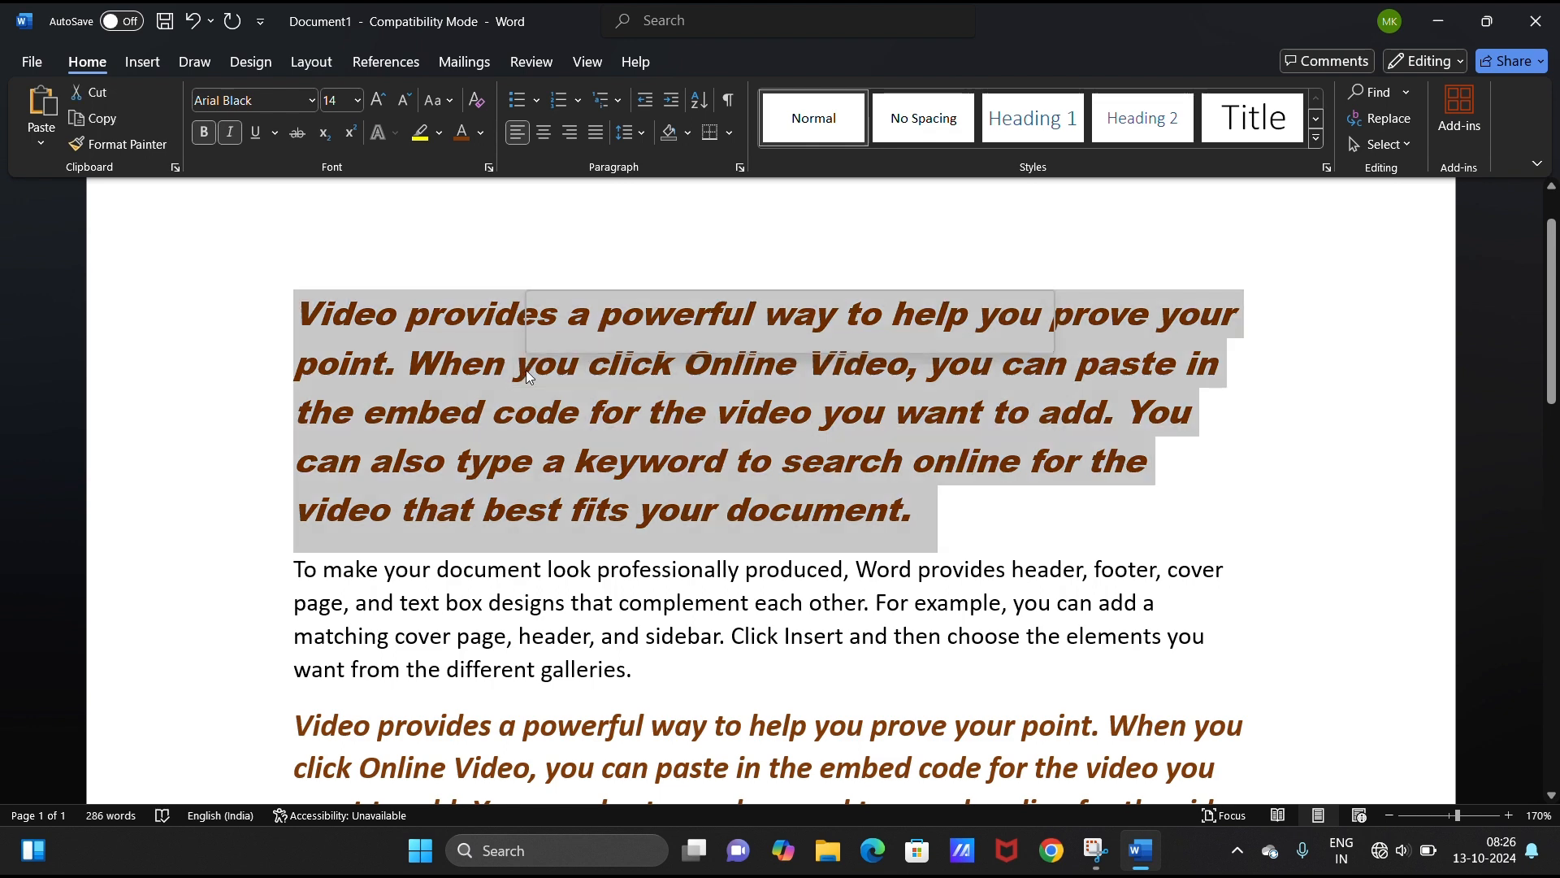
click(354, 102)
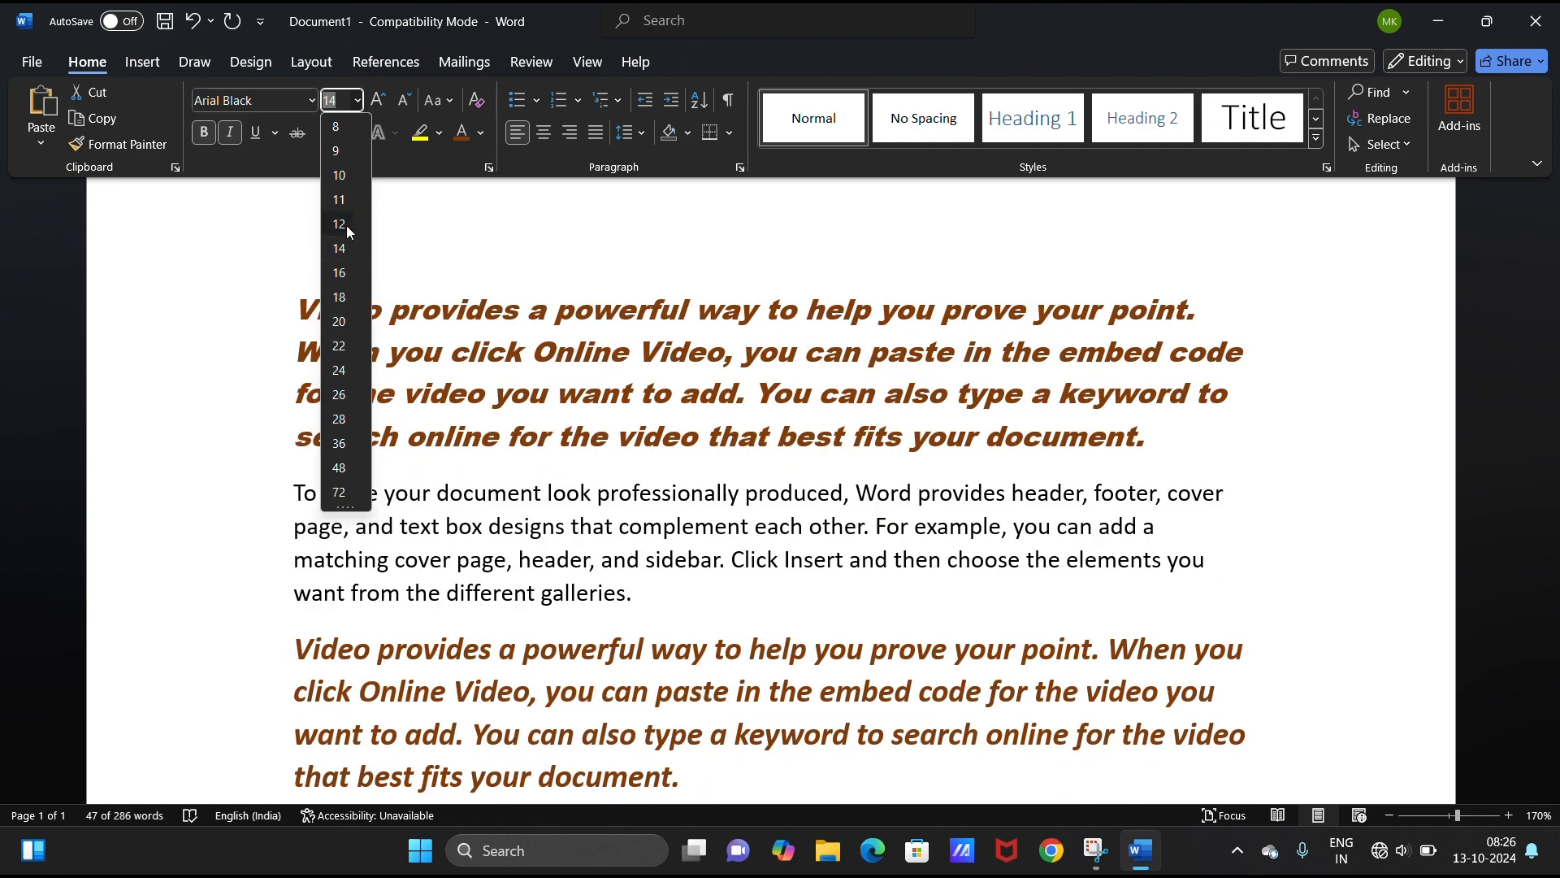
click(347, 229)
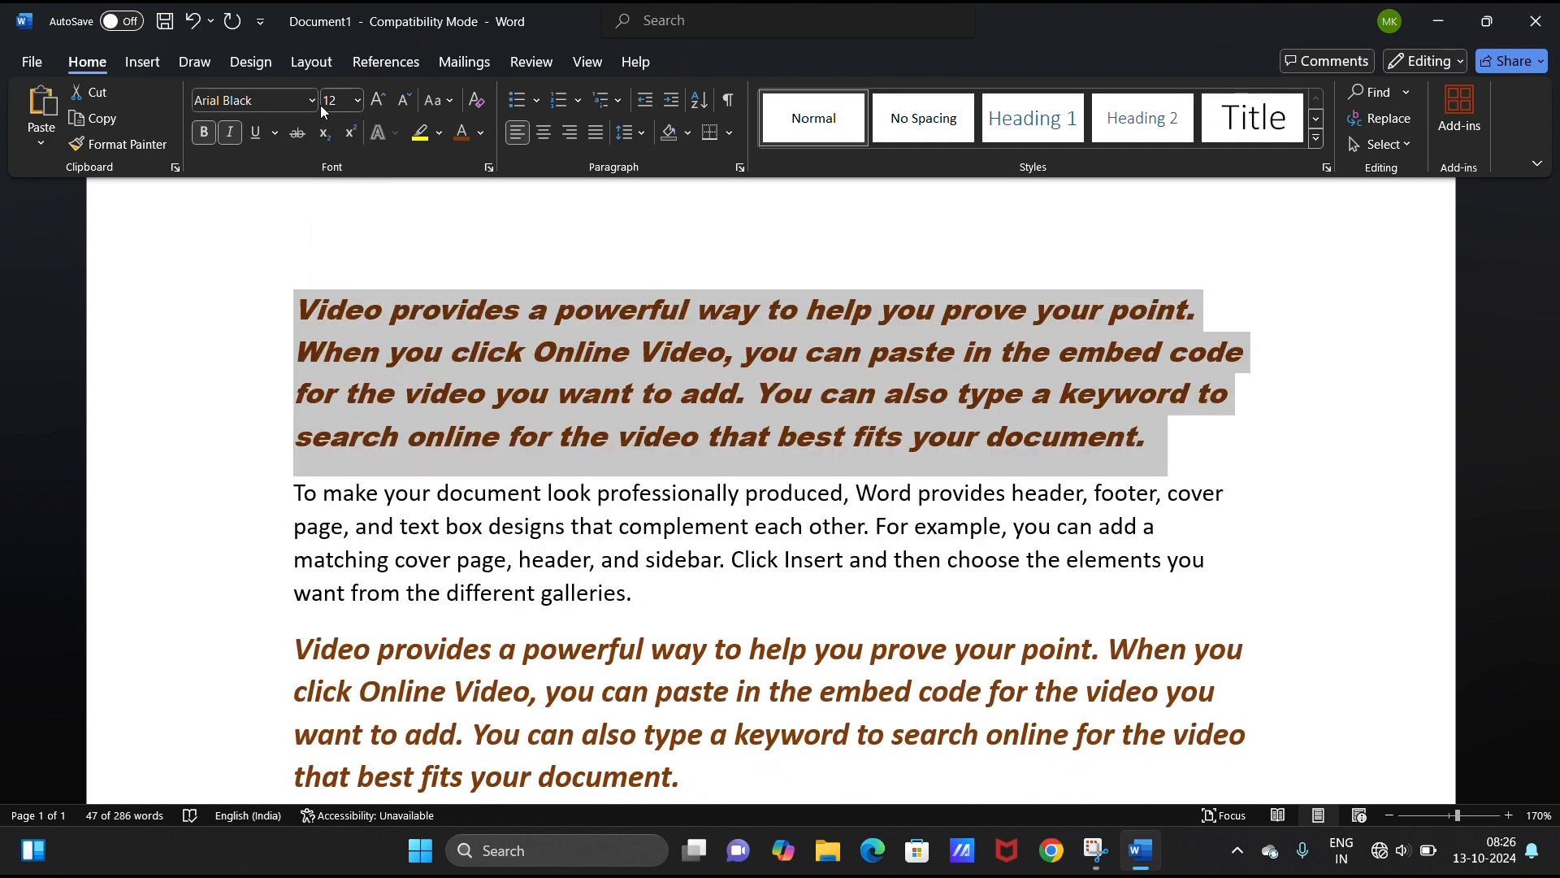
- Set the first paragraph to a custom font size of 13
click(357, 100)
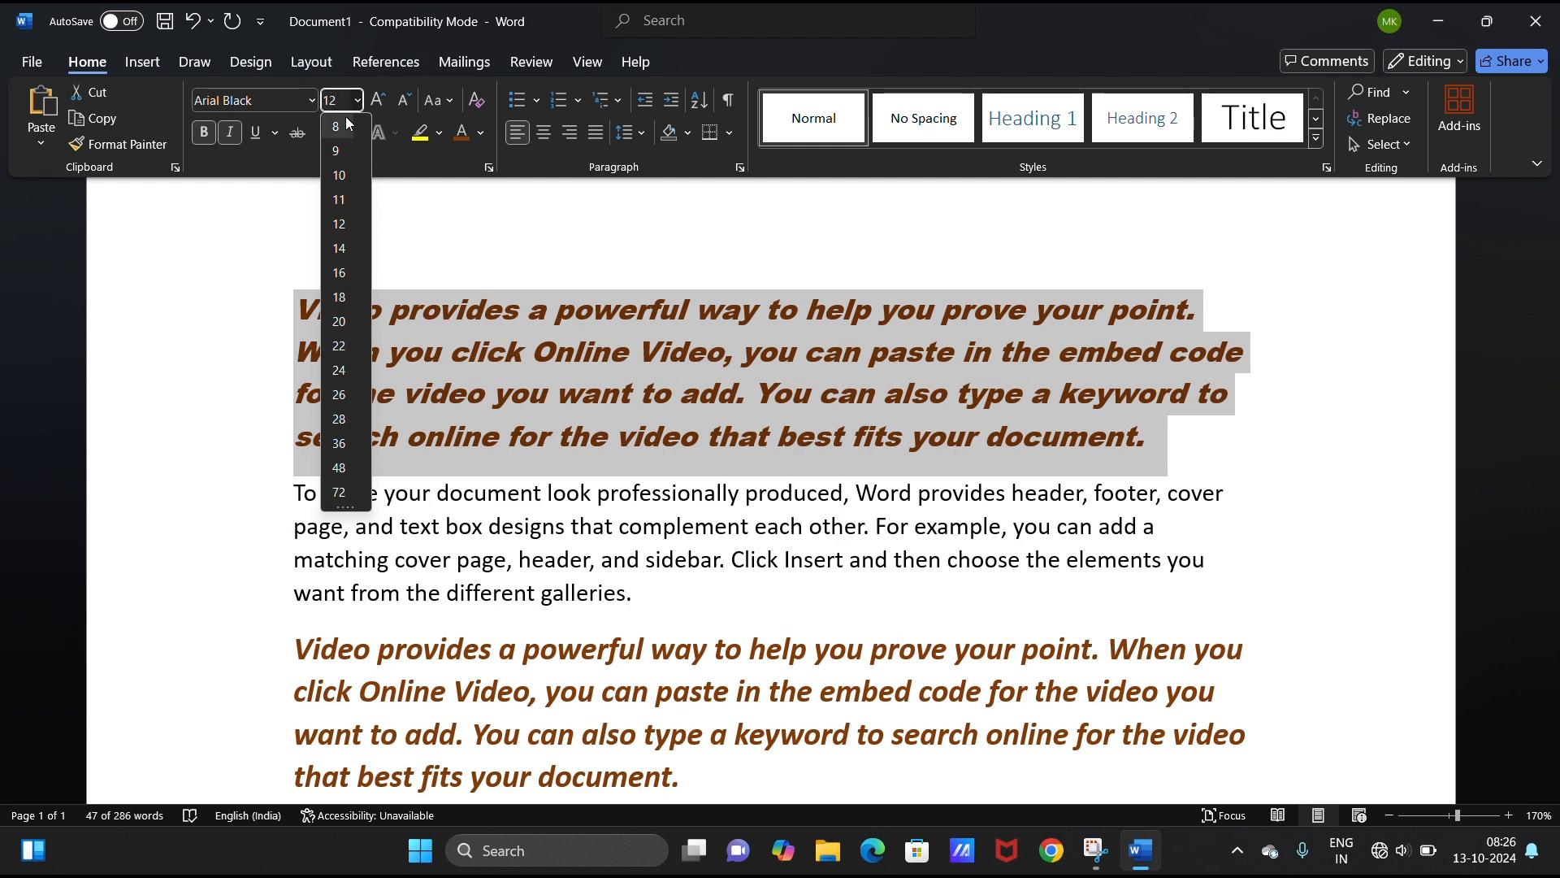
text(13)
key(Return)
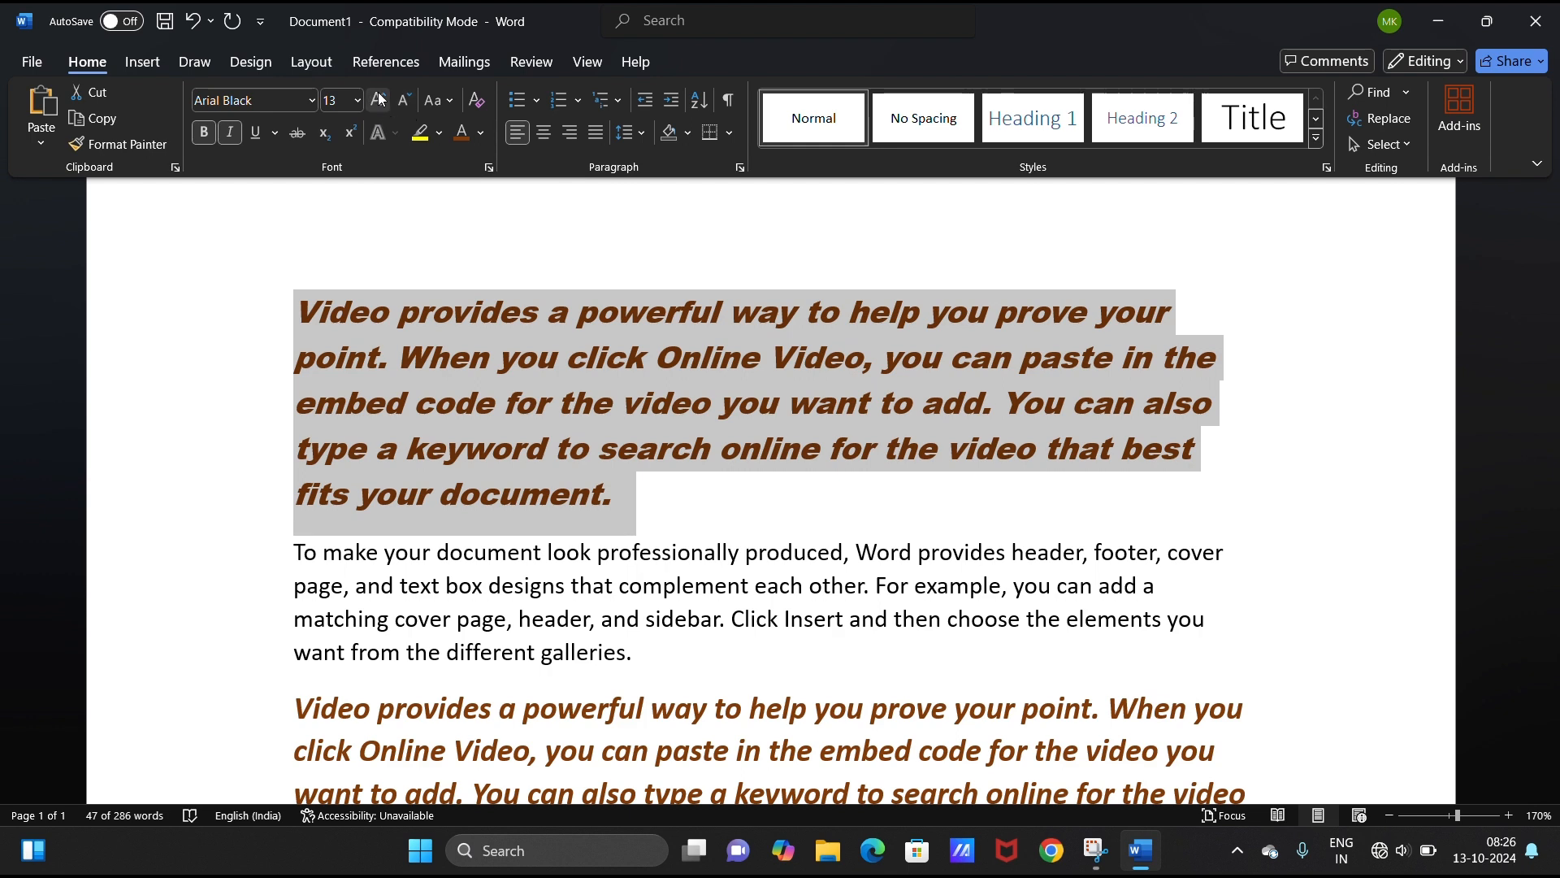
- Enlarge the first paragraph's text in successive increments up to font size 36
click(379, 99)
click(379, 99)
click(378, 99)
click(378, 100)
click(378, 99)
click(378, 99)
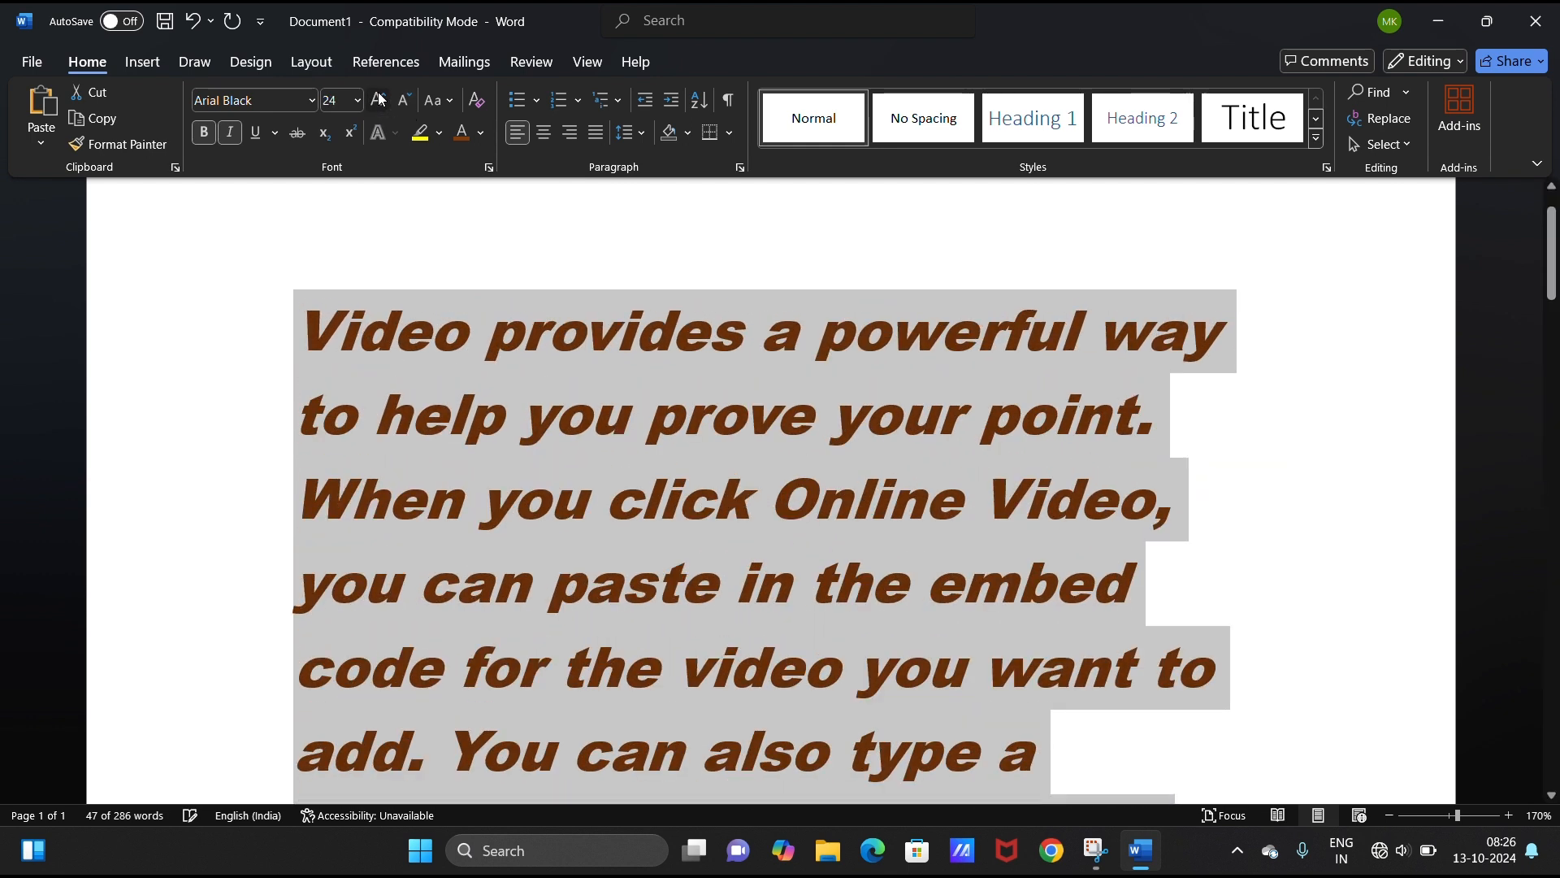
click(378, 99)
click(379, 99)
click(378, 99)
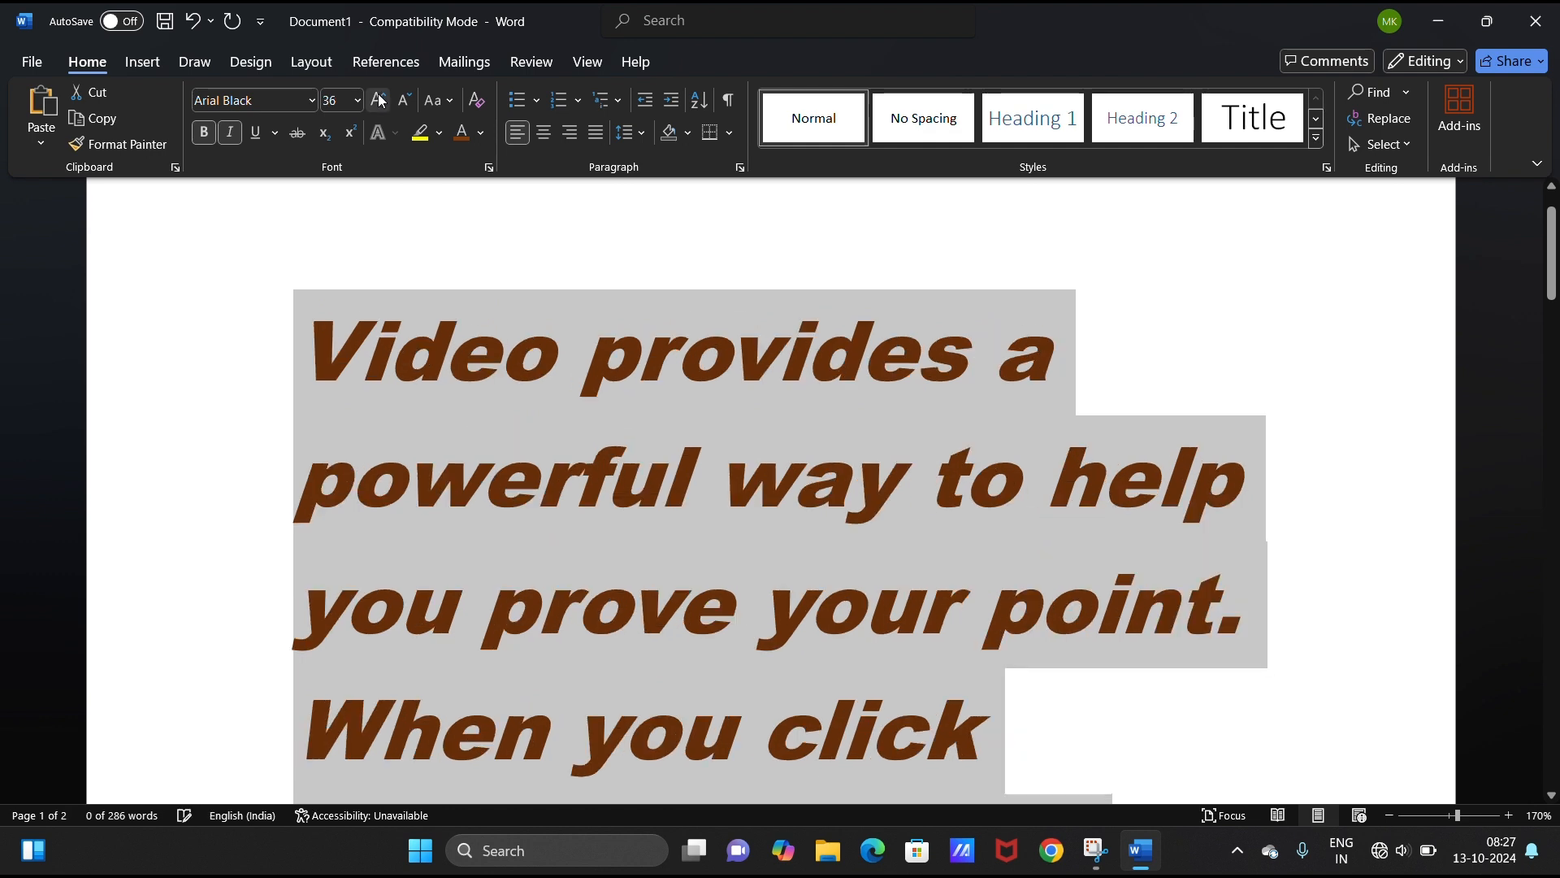
- Shrink the first paragraph's text in successive increments down to font size 12
click(405, 99)
click(405, 100)
click(404, 99)
click(404, 100)
click(405, 99)
click(404, 99)
click(405, 99)
click(405, 99)
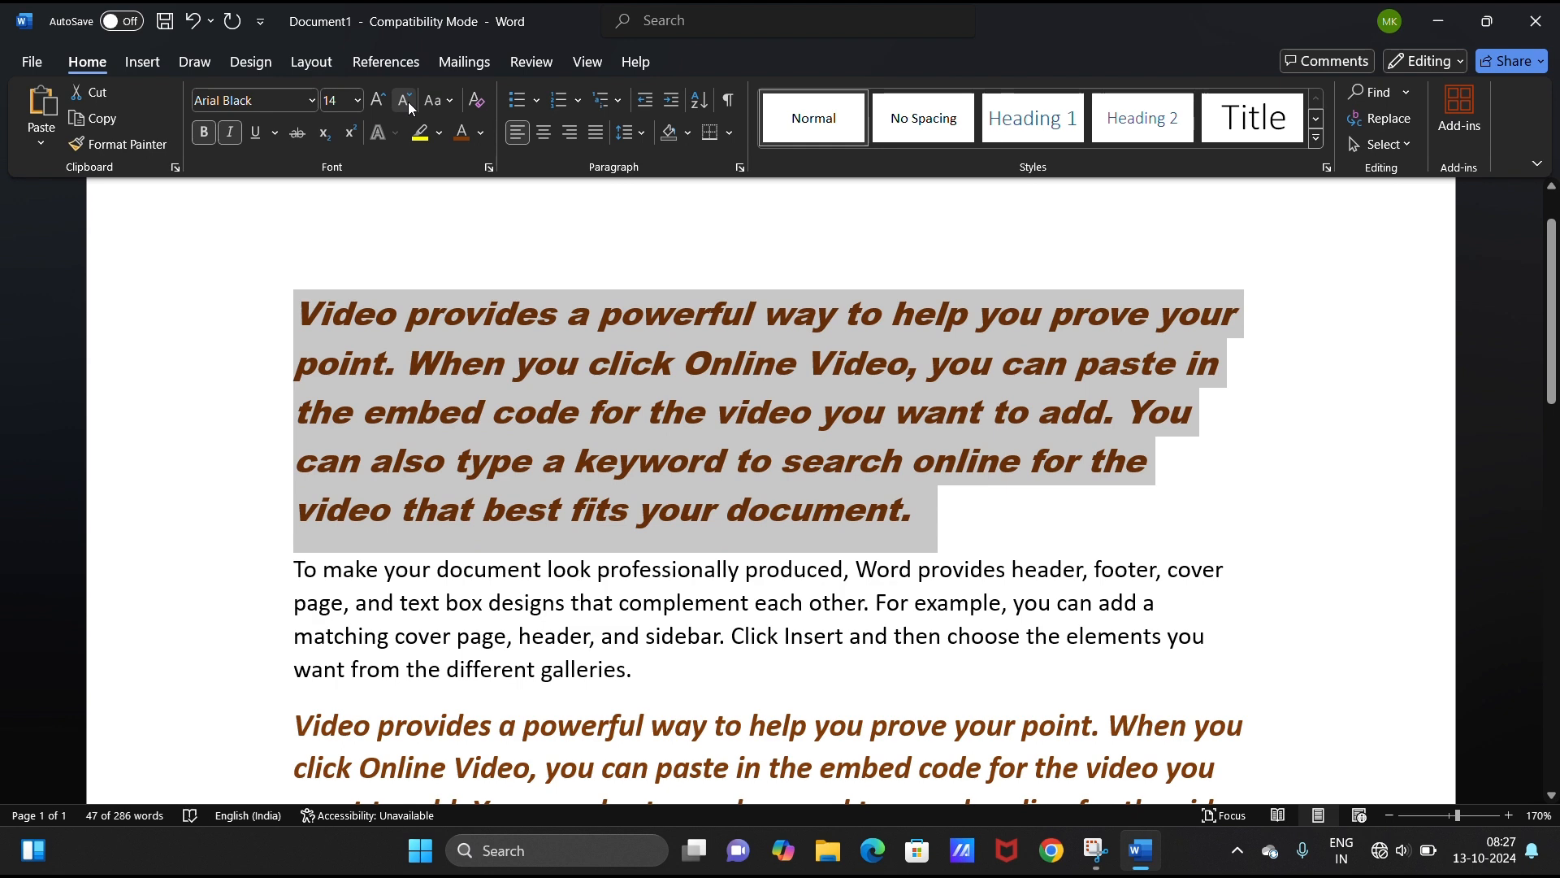
click(408, 101)
- Enlarge the first paragraph's text in successive increments up to font size 48
click(383, 101)
click(383, 100)
click(382, 100)
click(383, 101)
click(382, 100)
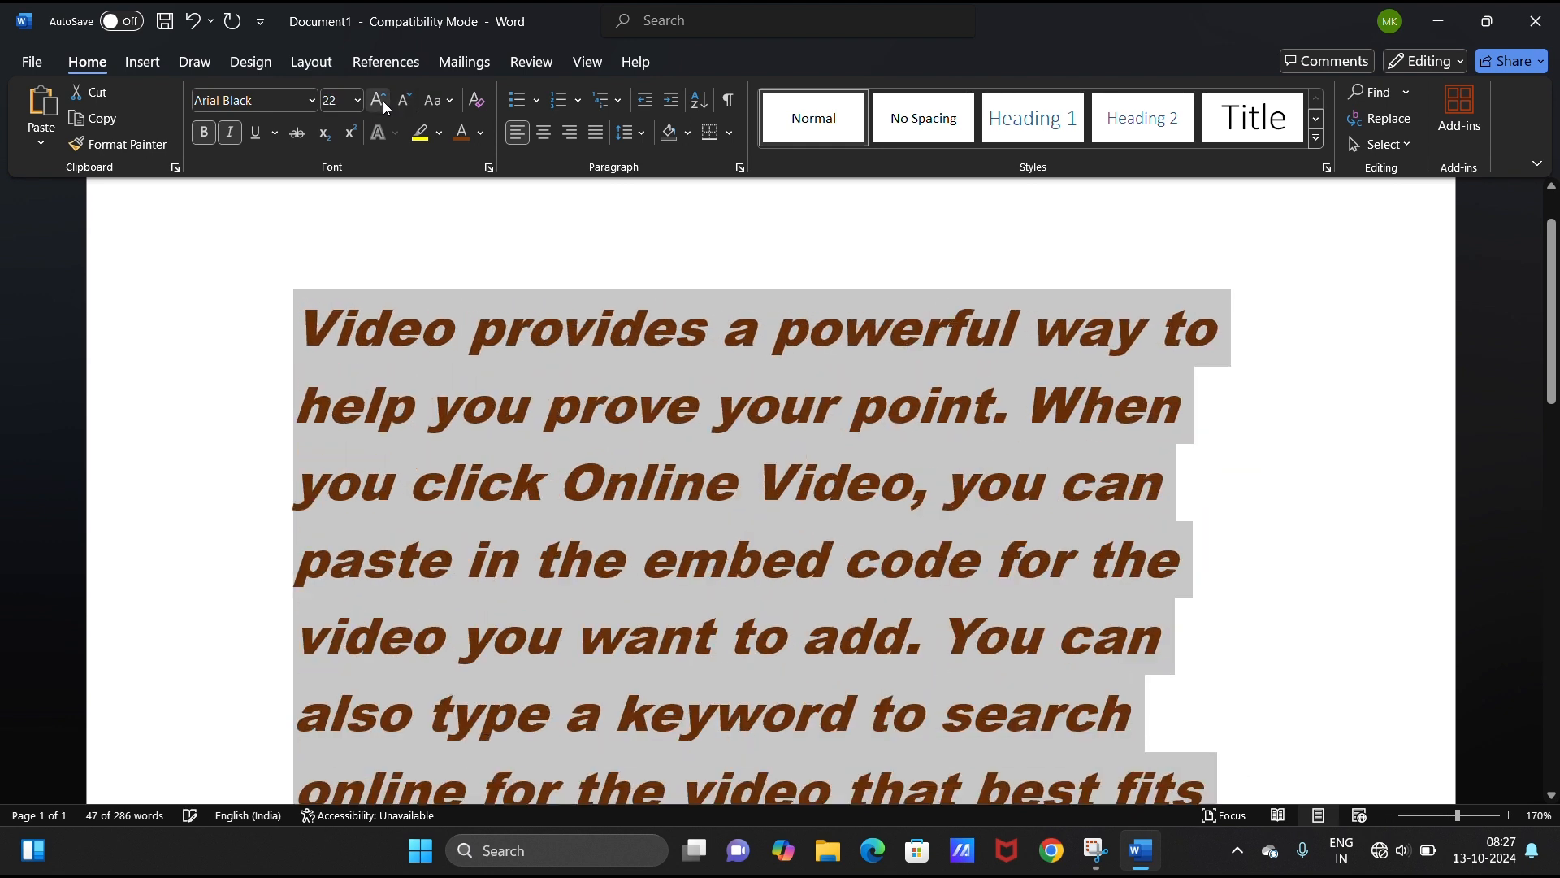
click(383, 101)
click(383, 101)
click(382, 101)
click(383, 101)
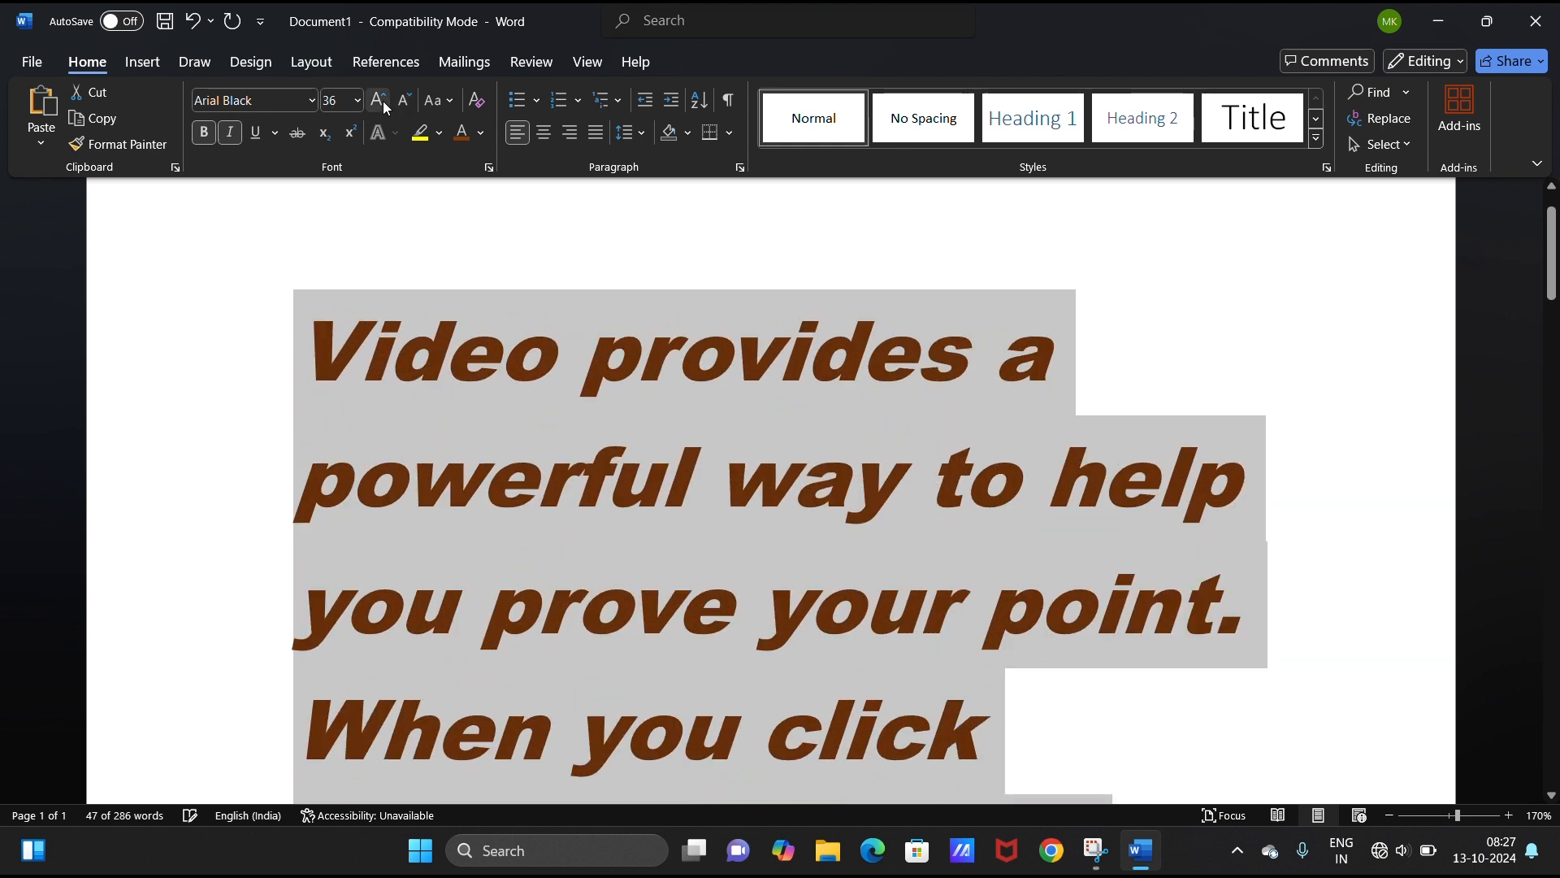
click(382, 101)
click(351, 103)
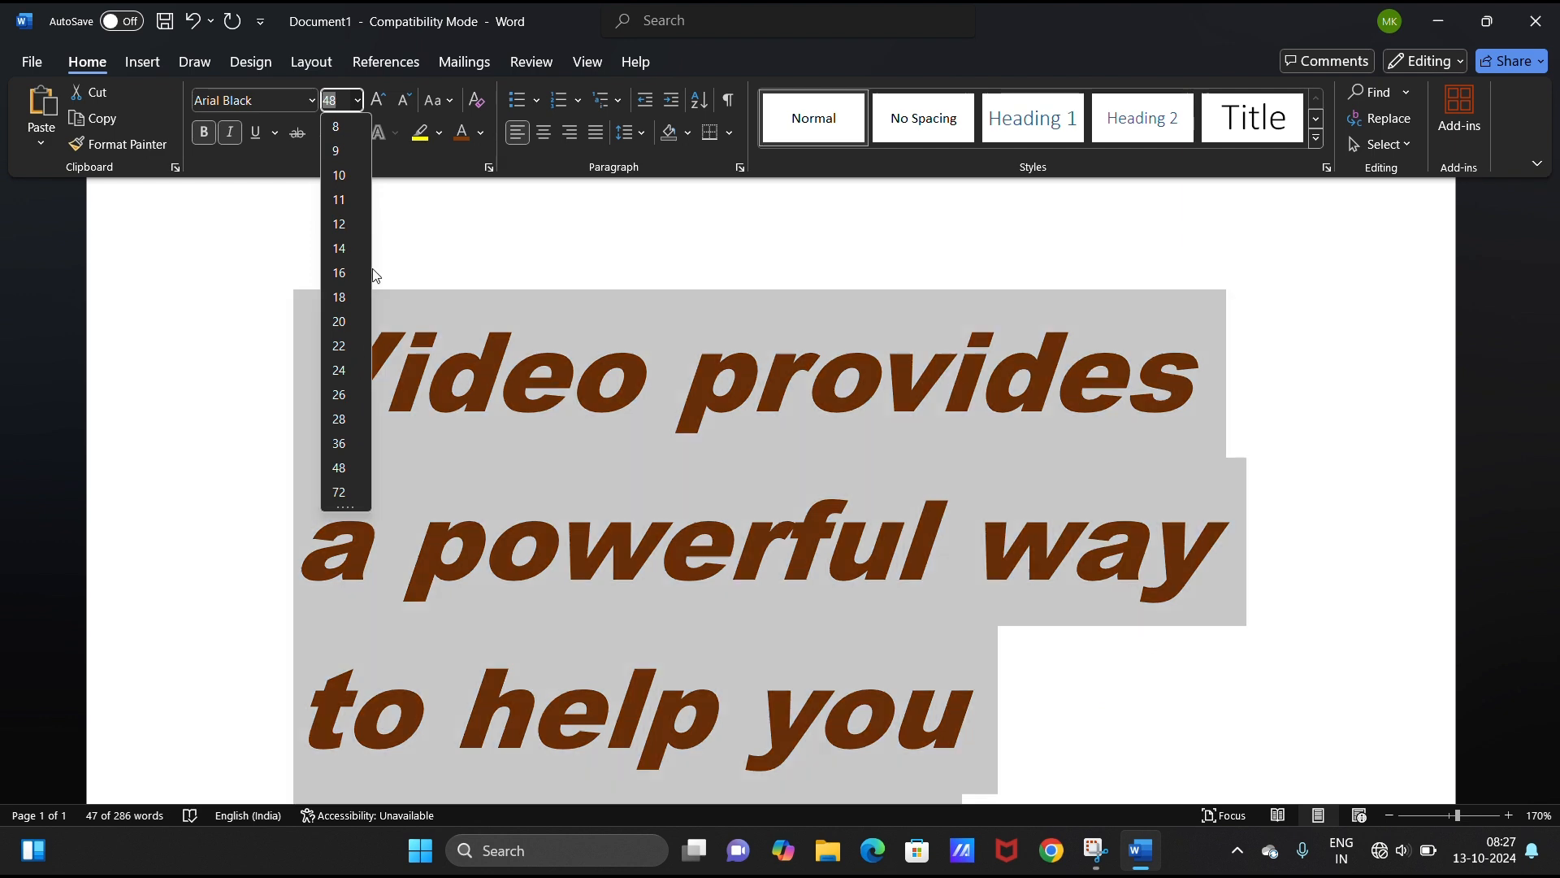
click(403, 82)
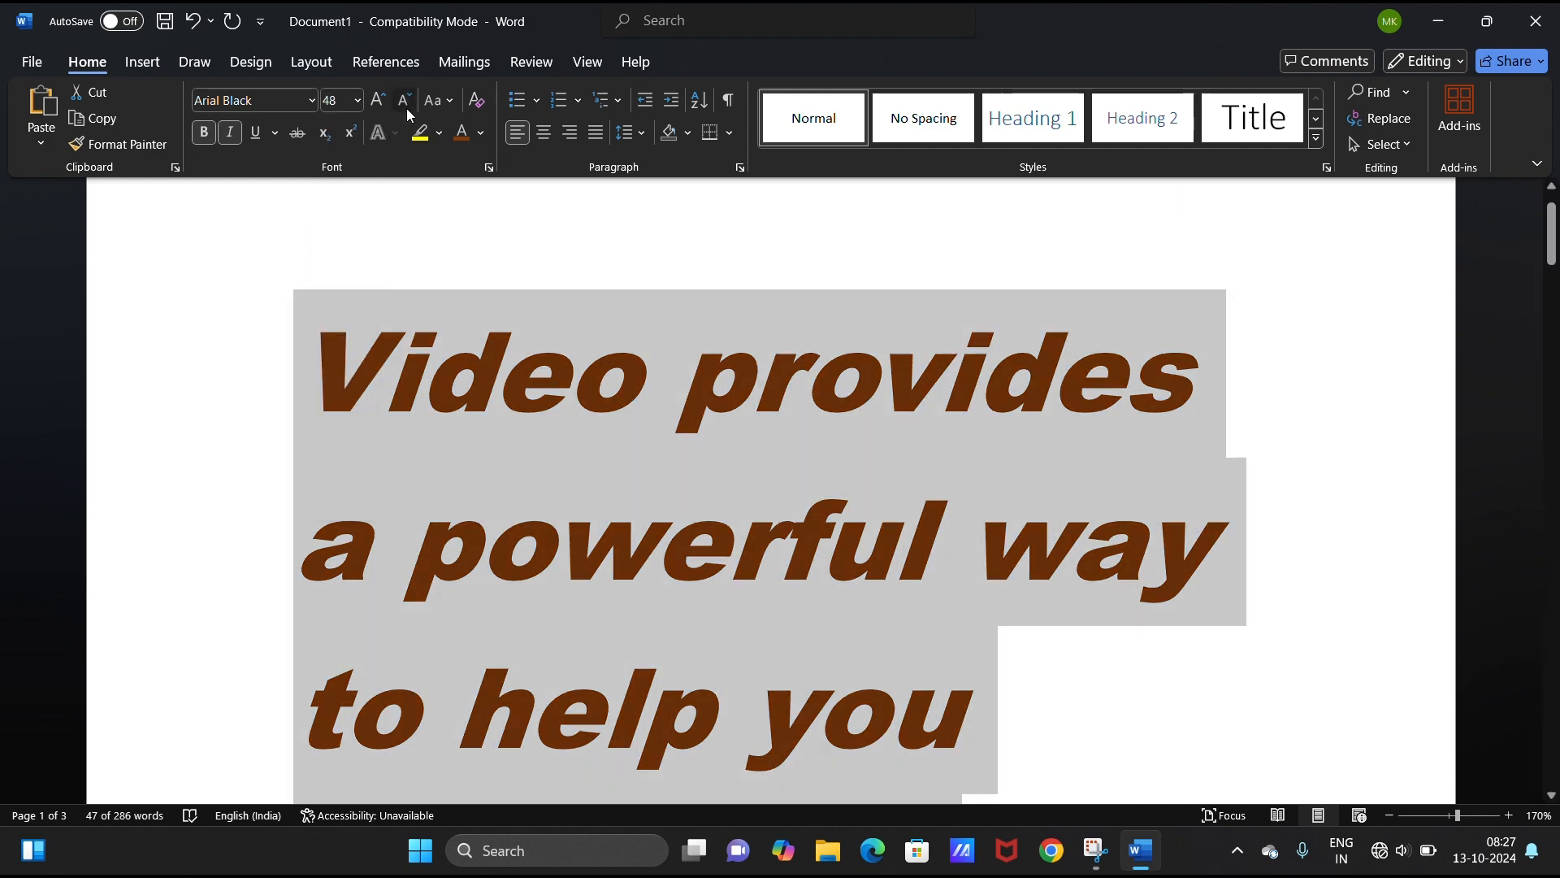
- Reduce the first paragraph from font size 48 to 12 using successive Decrease Font Size increments
click(404, 100)
click(404, 101)
click(404, 100)
click(404, 101)
click(403, 101)
click(404, 101)
click(404, 101)
click(404, 101)
click(406, 109)
click(406, 109)
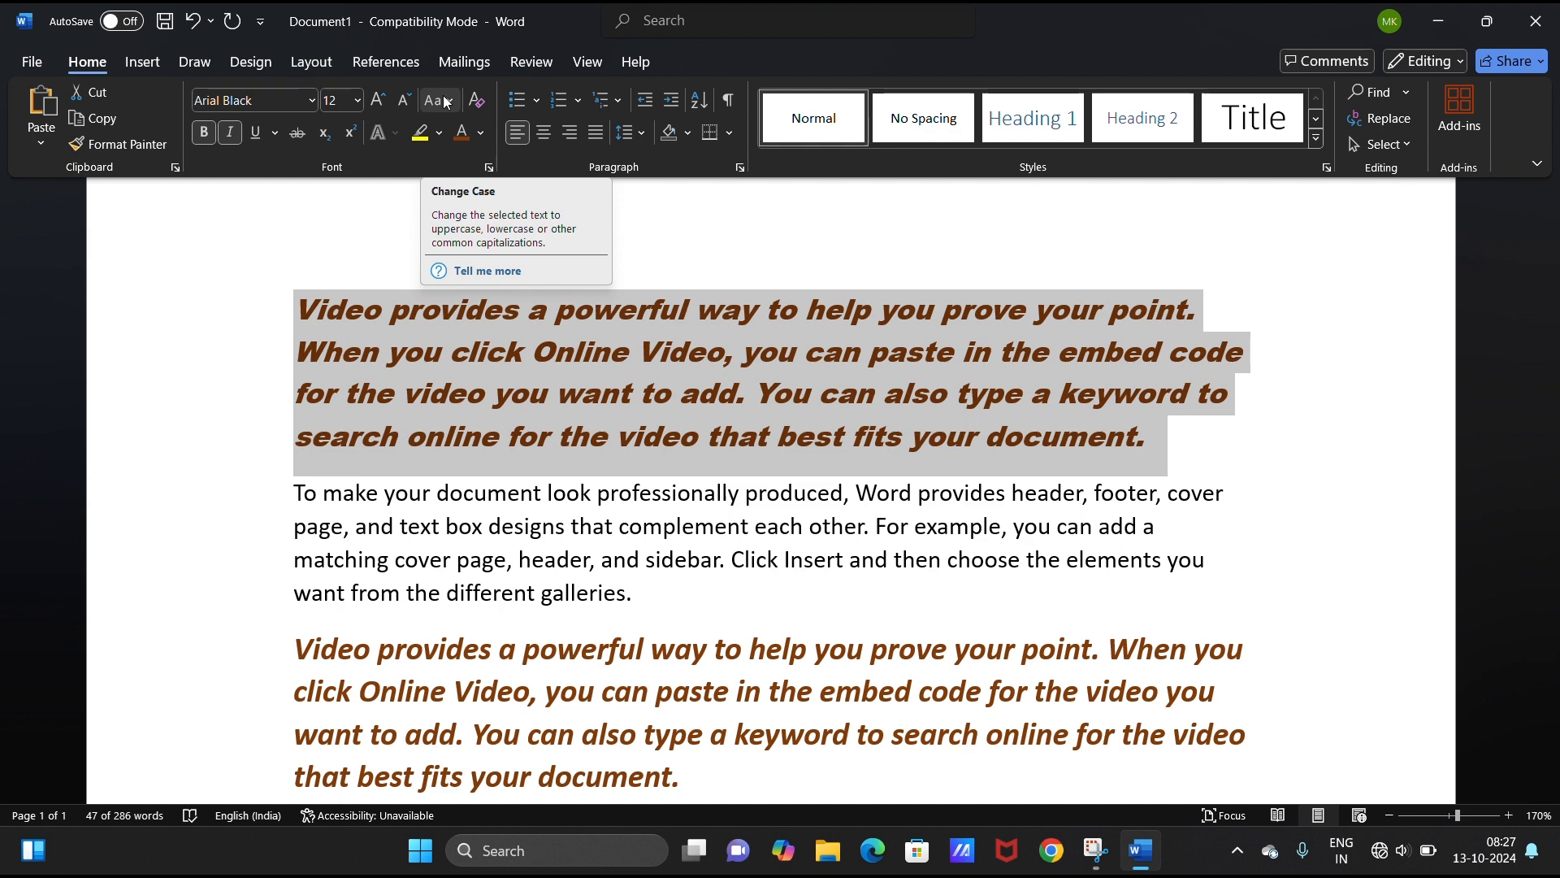
- Review the Change Case options available for the document's second paragraph
click(499, 497)
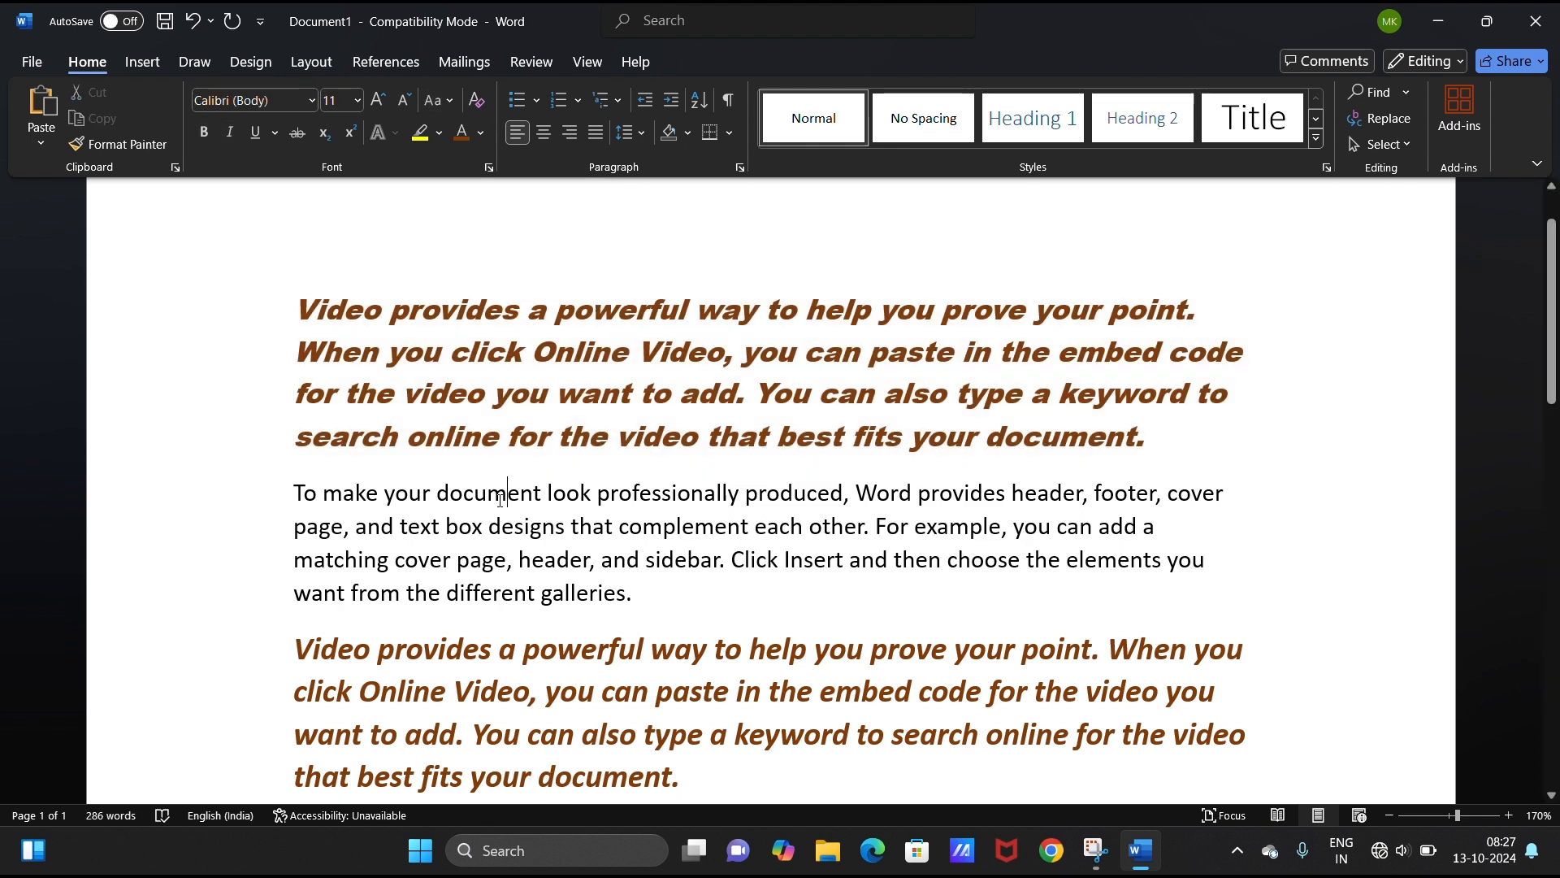
click(447, 109)
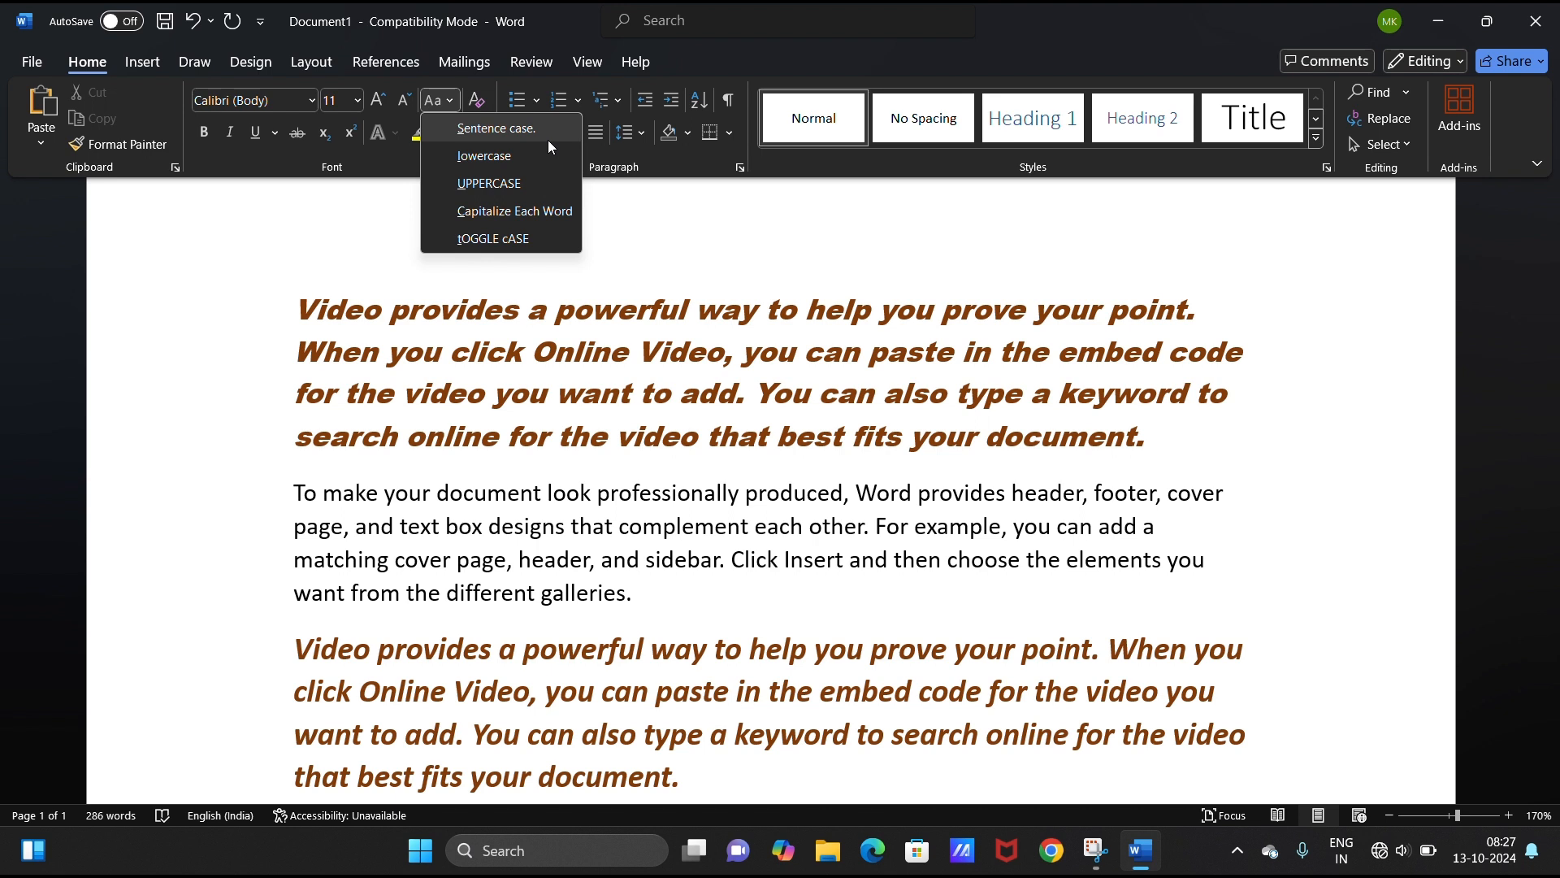
click(423, 360)
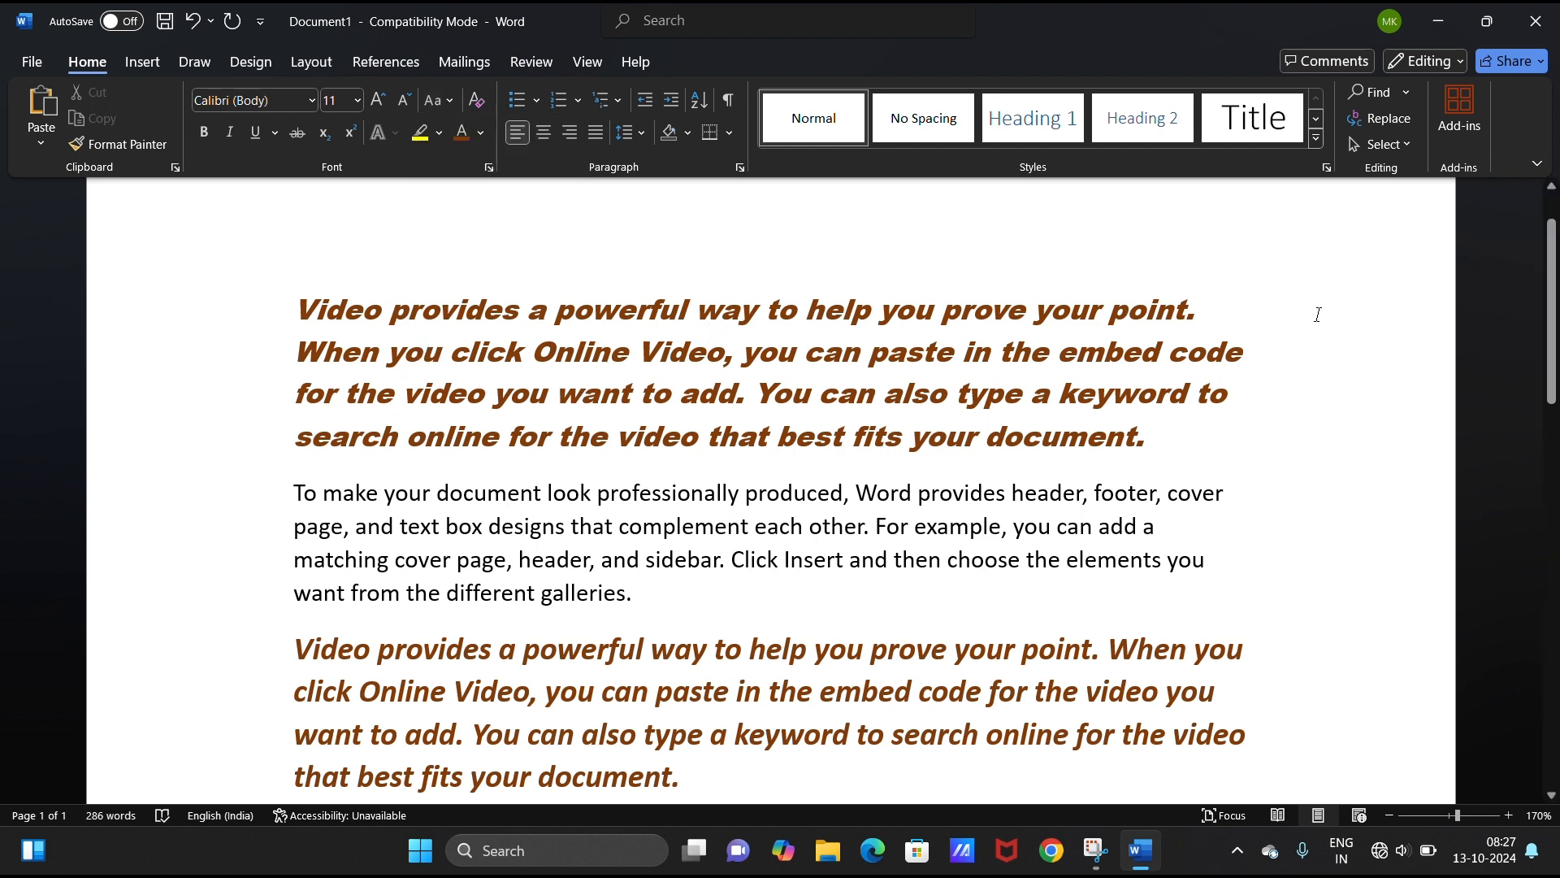
triple_click(653, 515)
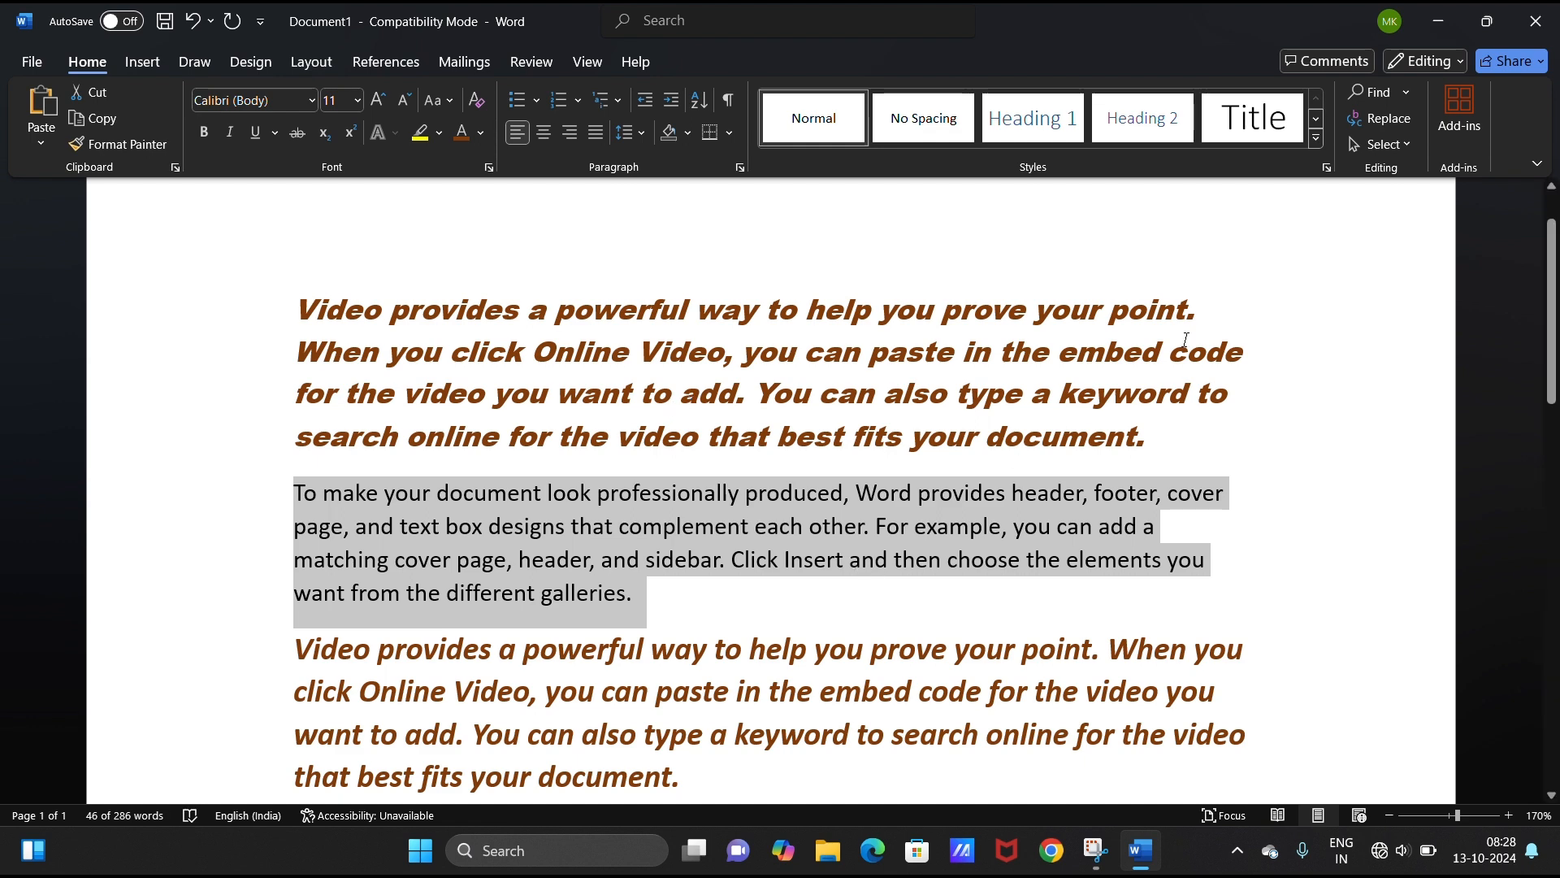
click(638, 559)
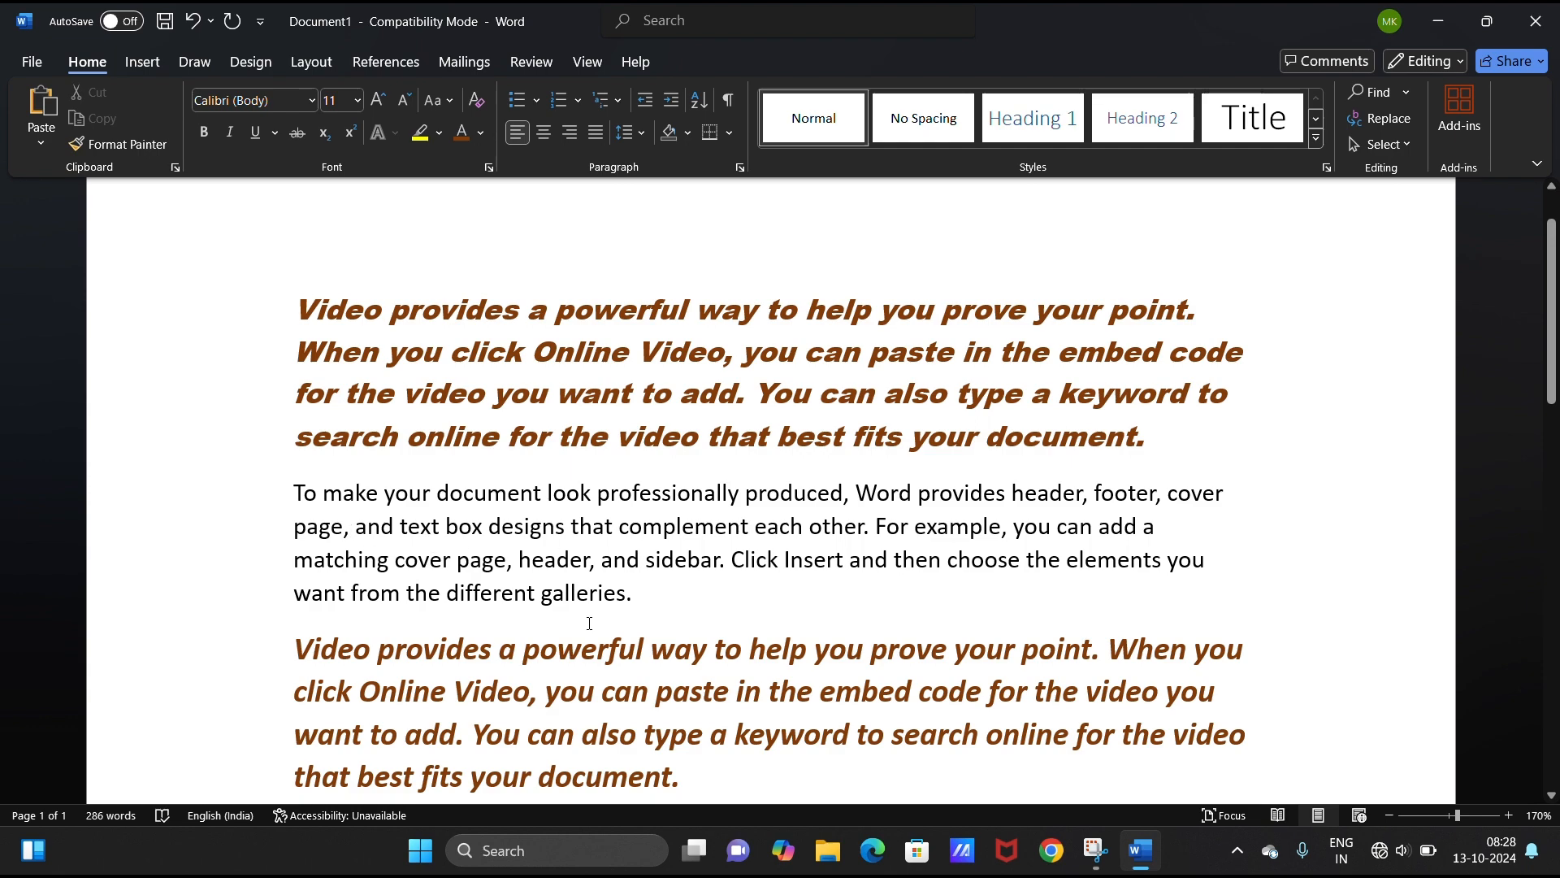
scroll(771, 488, down, 10)
scroll(1417, 689, up, 10)
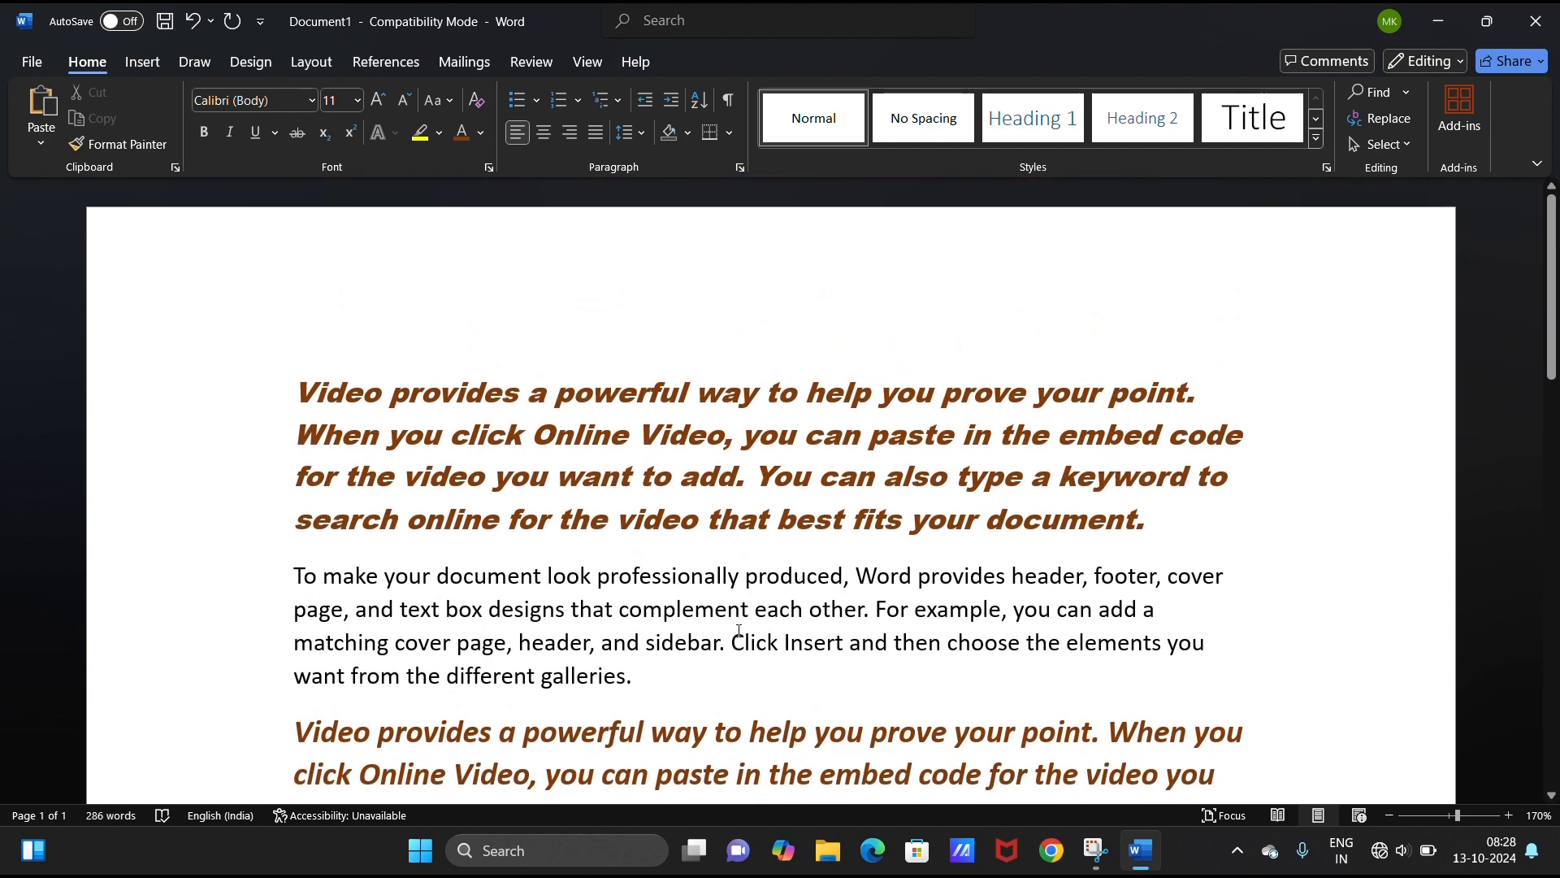
- Convert the whole second paragraph to UPPERCASE with Change Case
triple_click(697, 607)
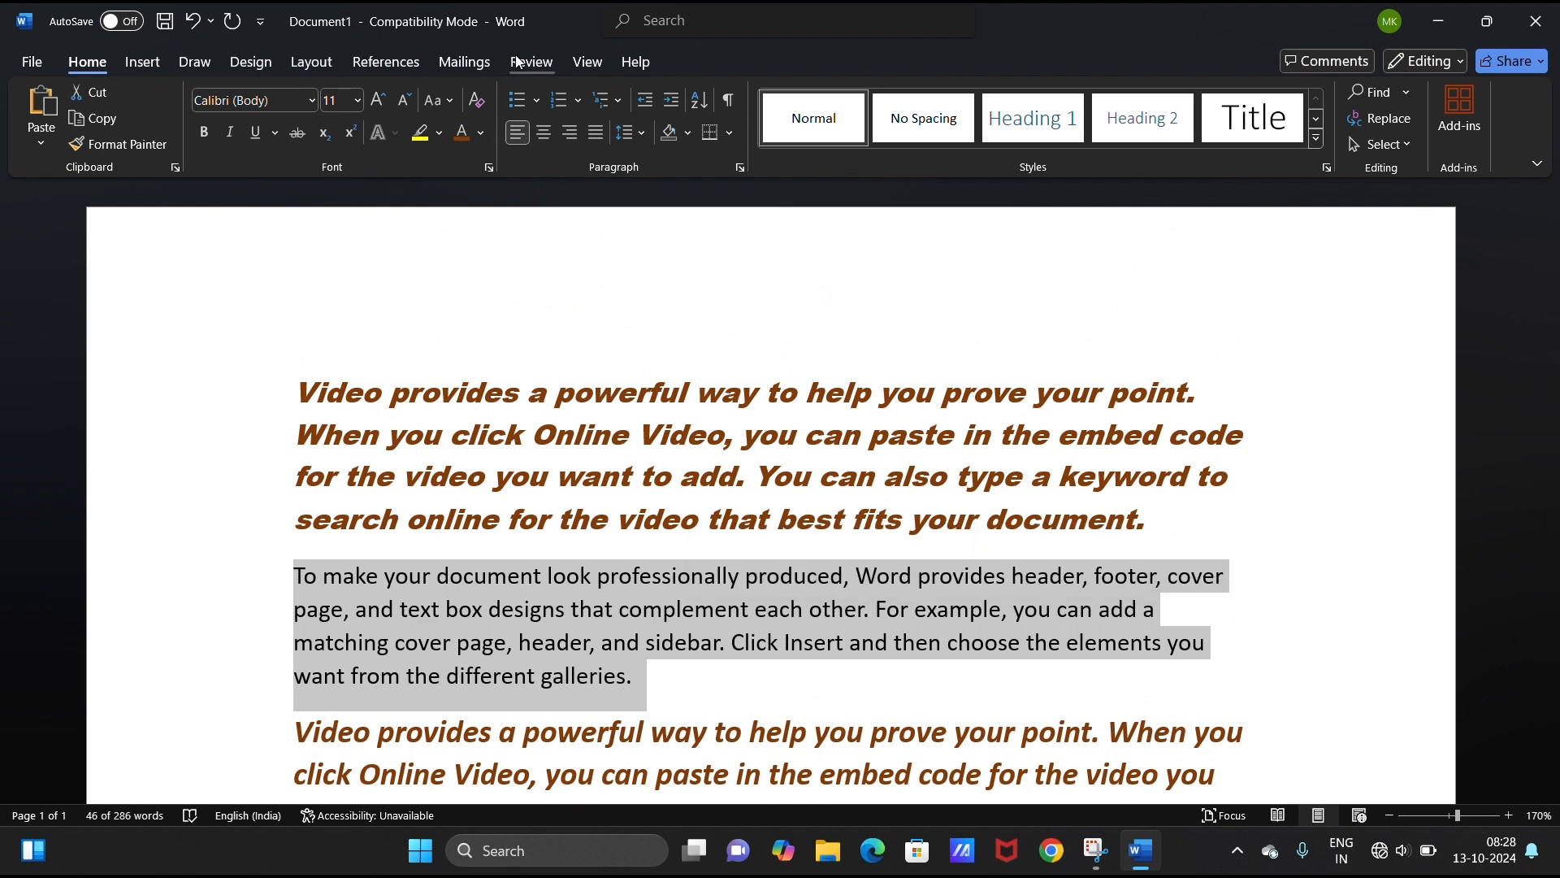
click(449, 102)
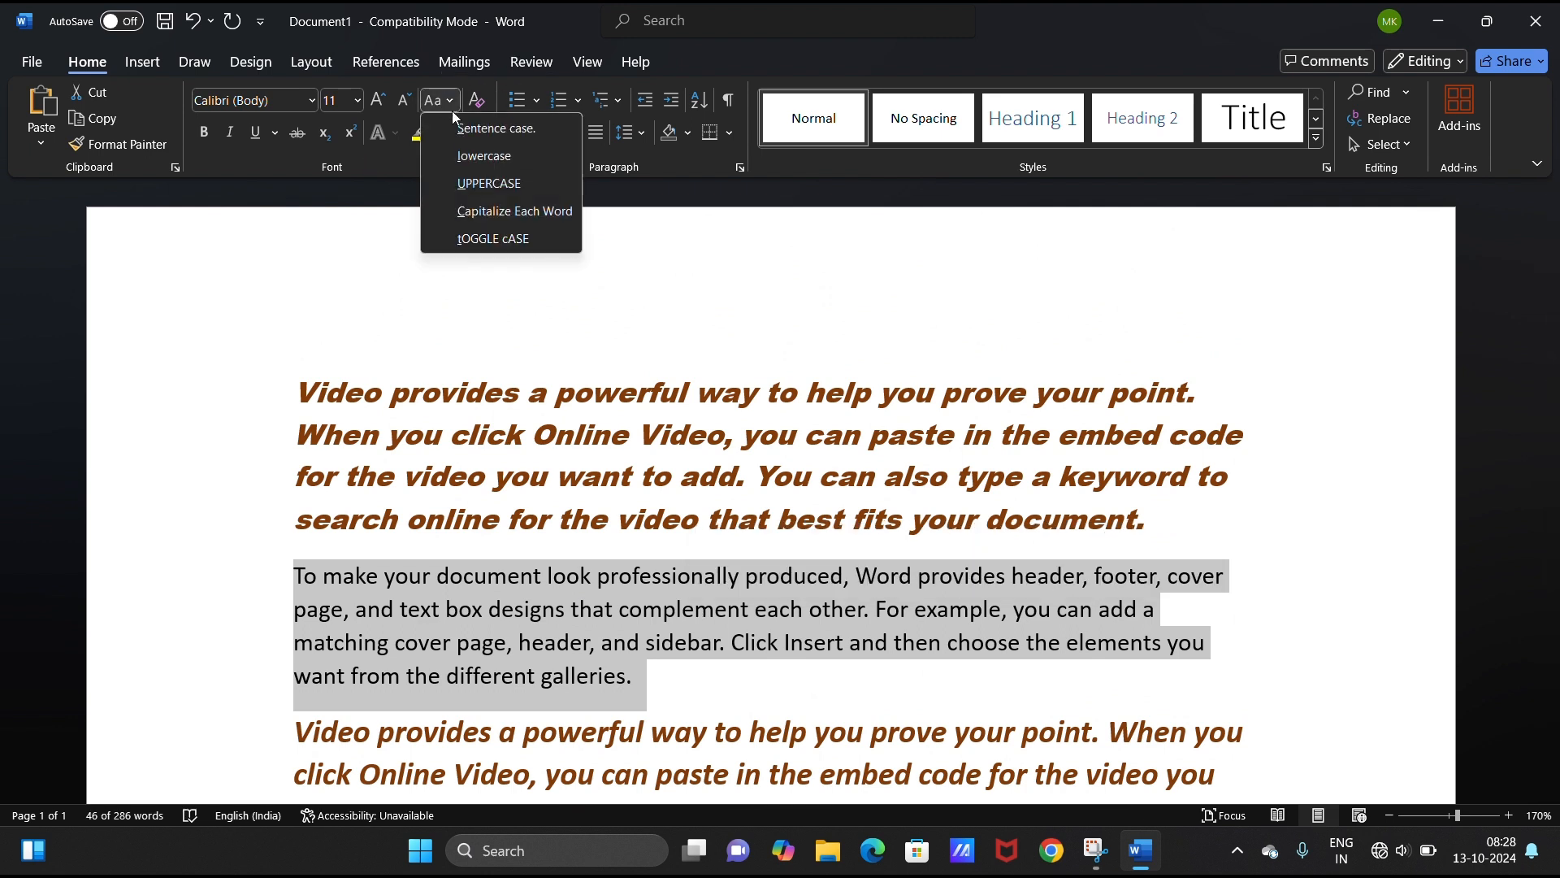
click(535, 183)
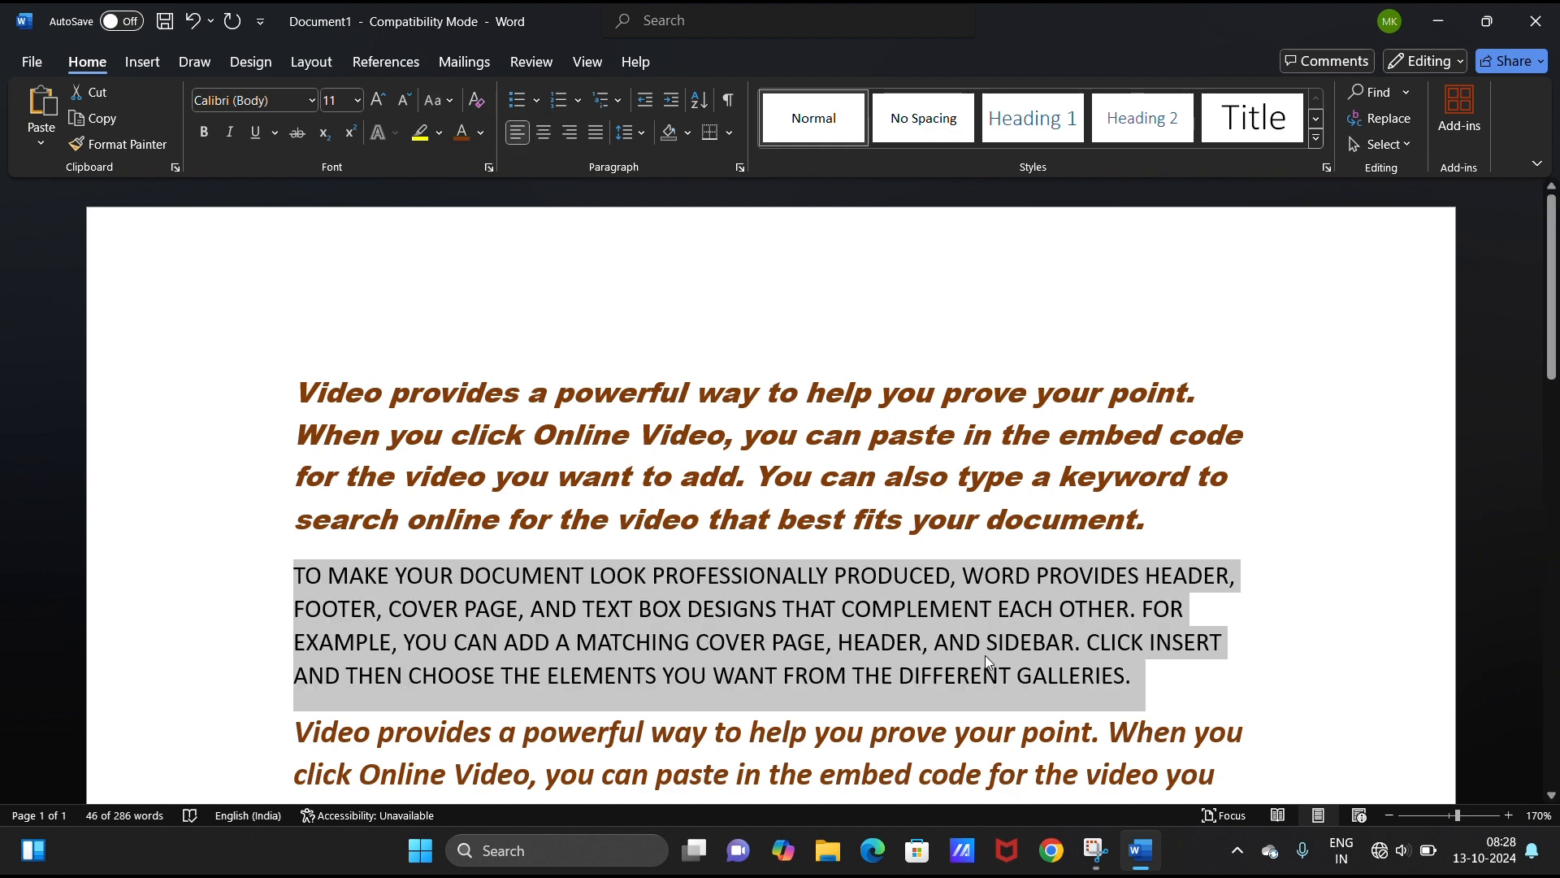
- Change the second paragraph's case to lowercase, followed by Sentence case
click(450, 96)
click(512, 156)
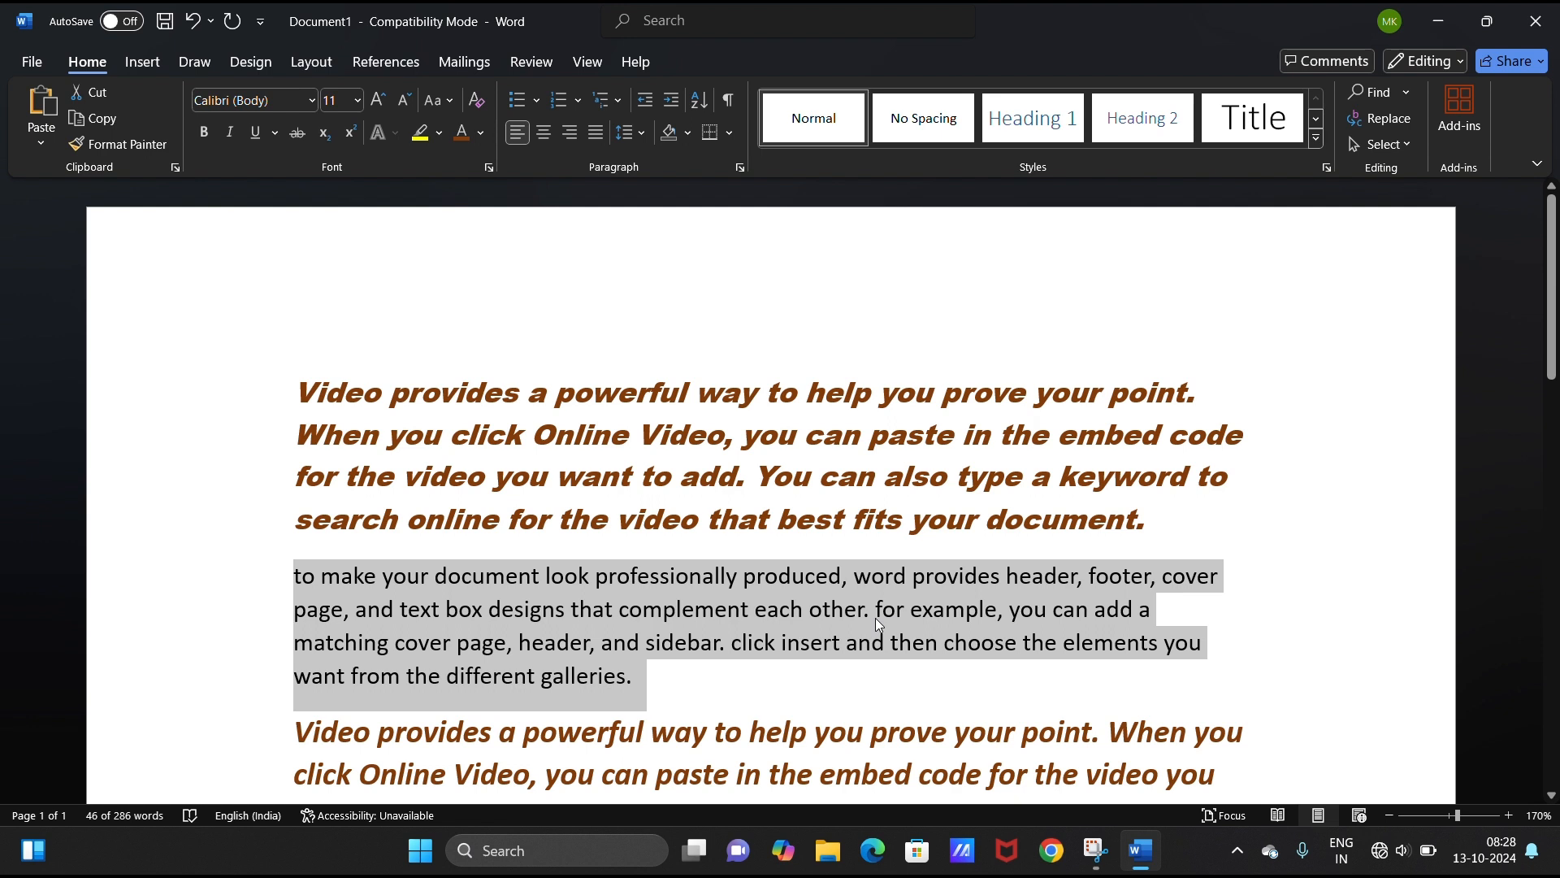
click(449, 100)
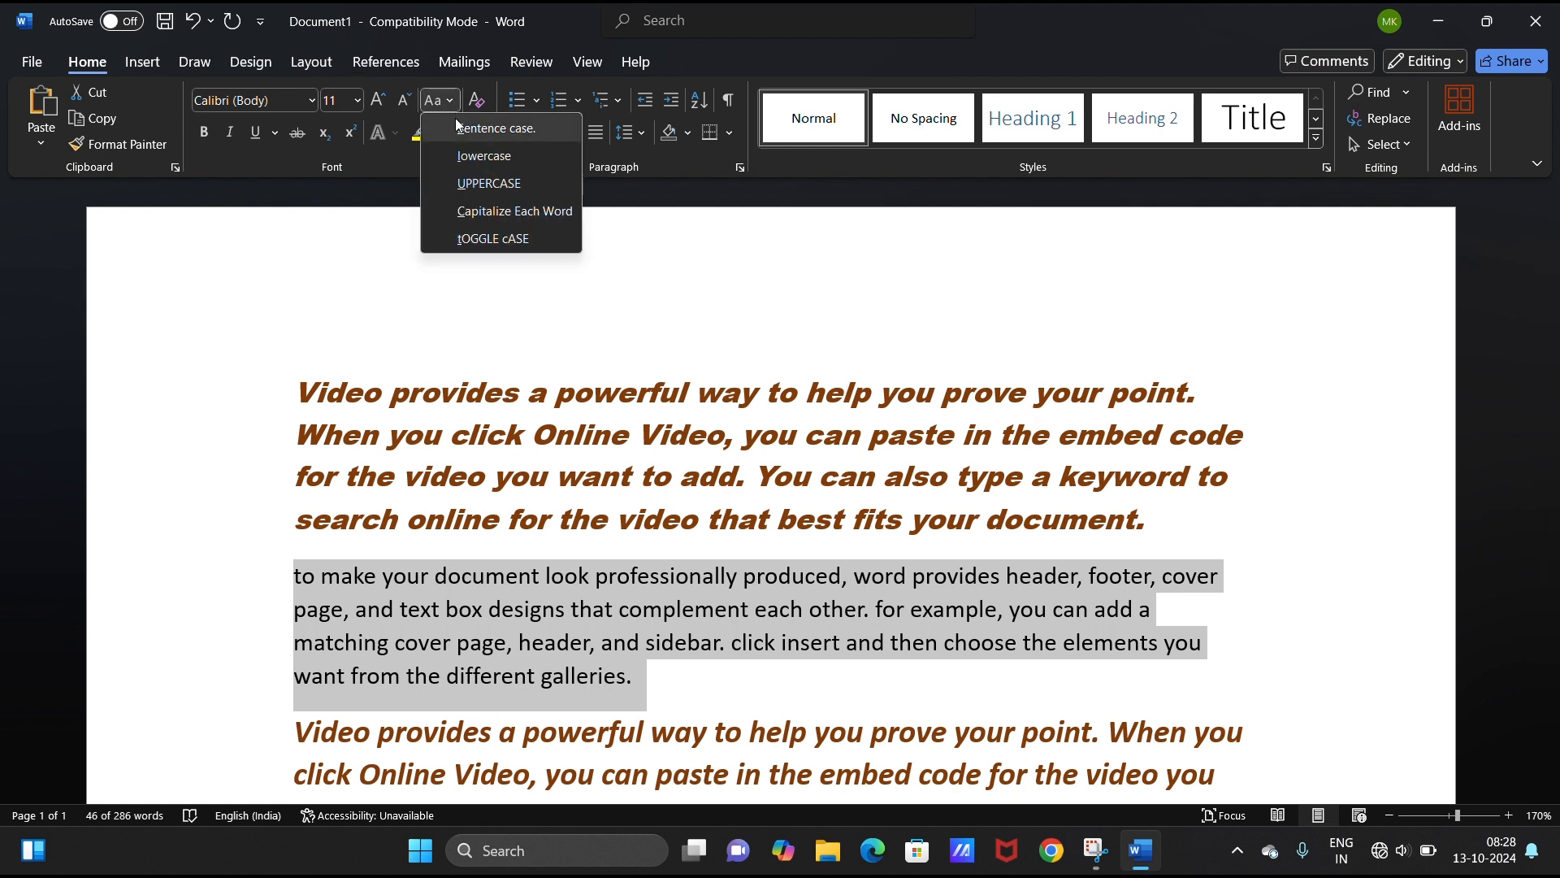
click(518, 135)
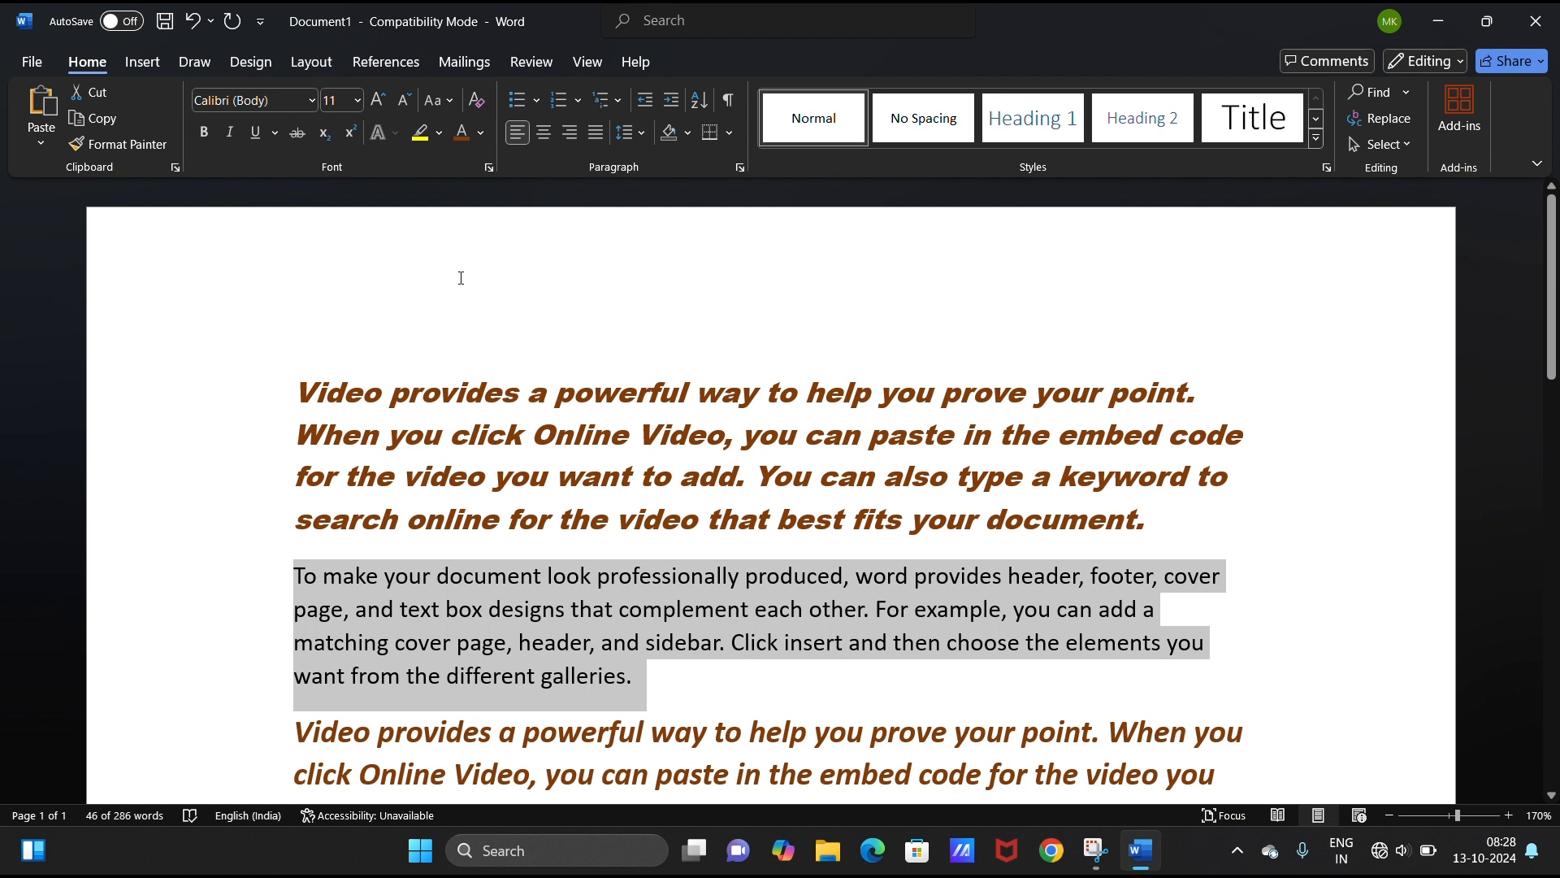
- Apply Capitalize Each Word to the second paragraph, followed by tOGGLE cASE
click(449, 103)
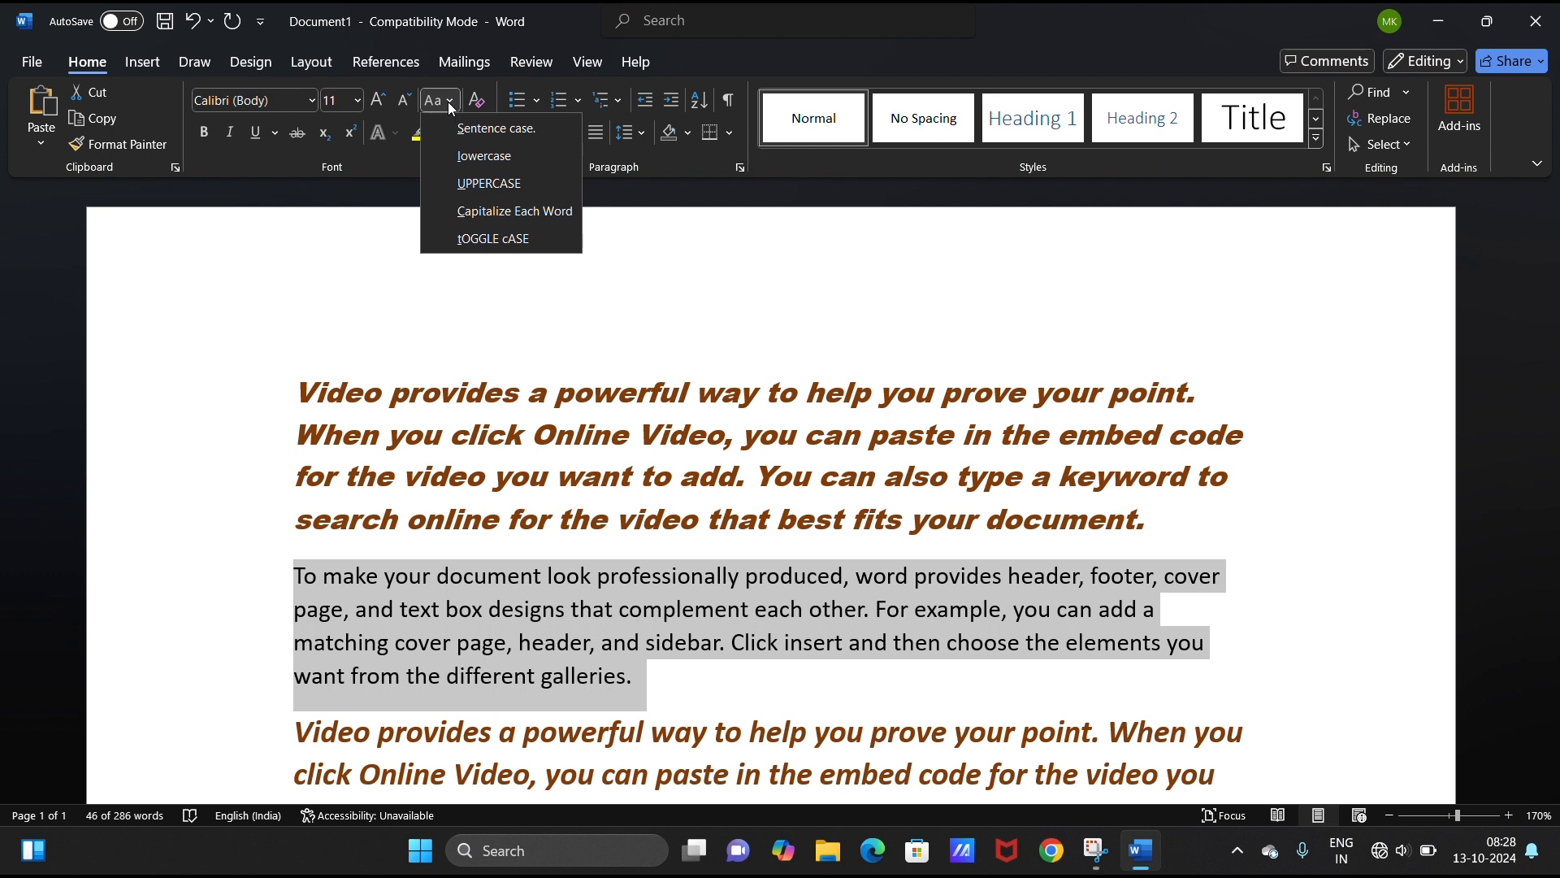
click(527, 214)
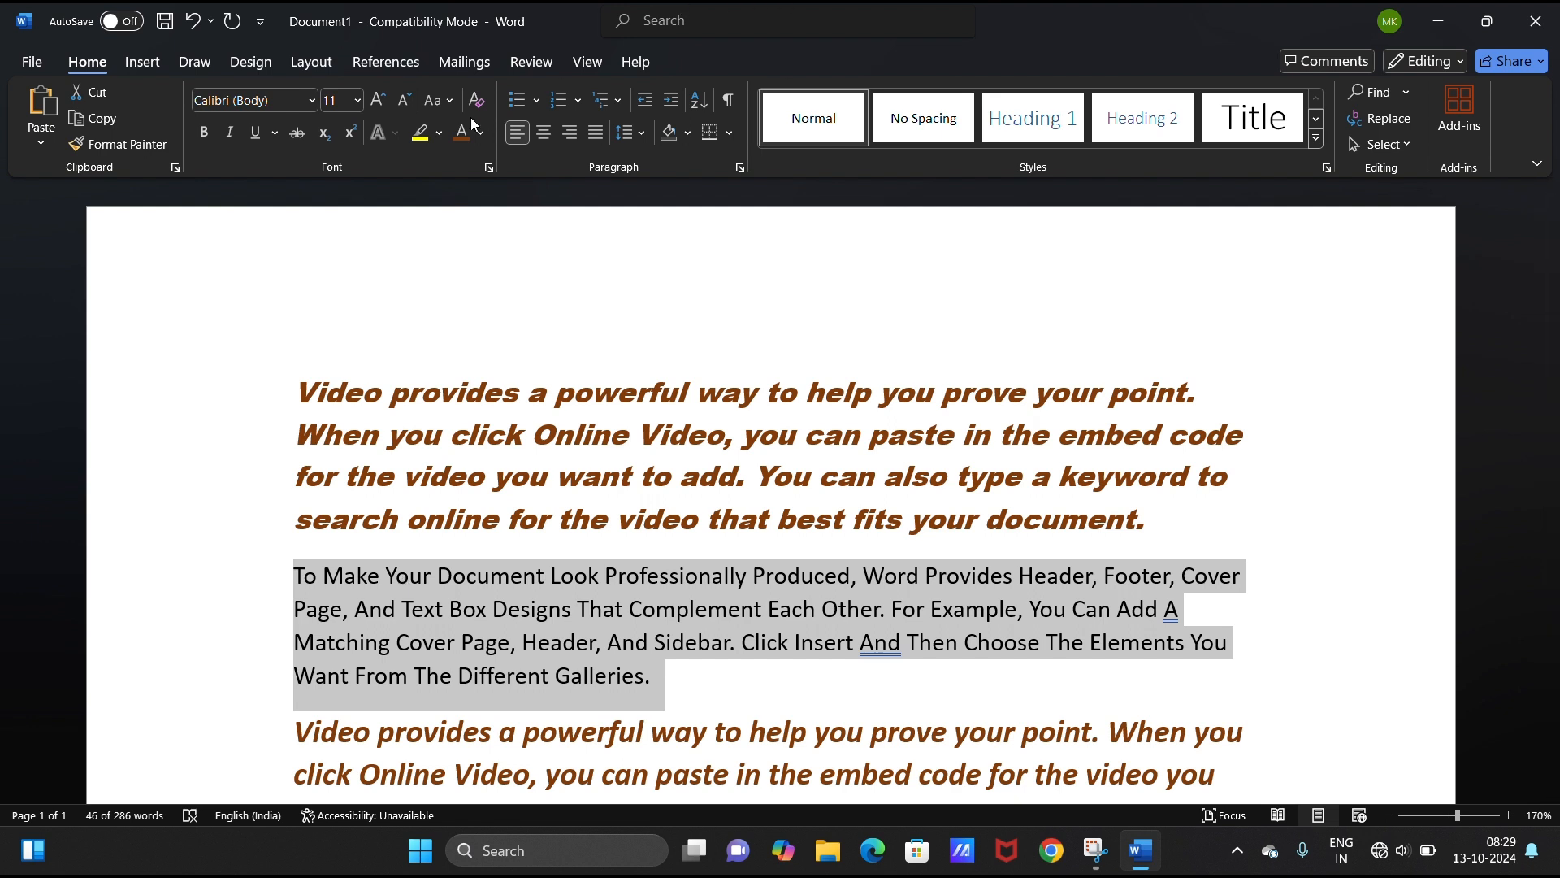
click(436, 103)
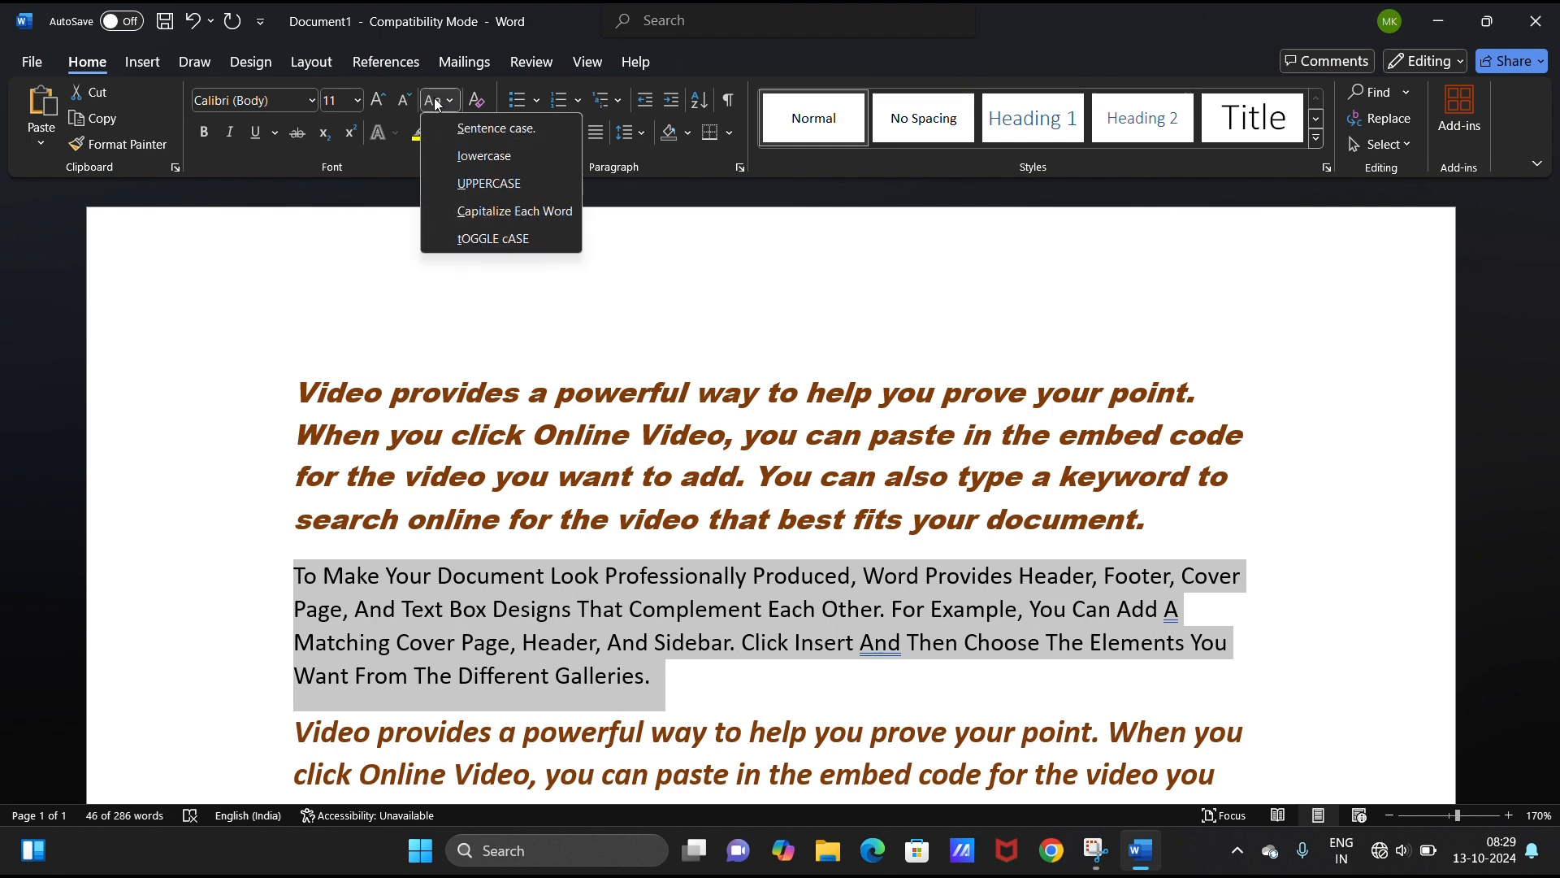
click(489, 237)
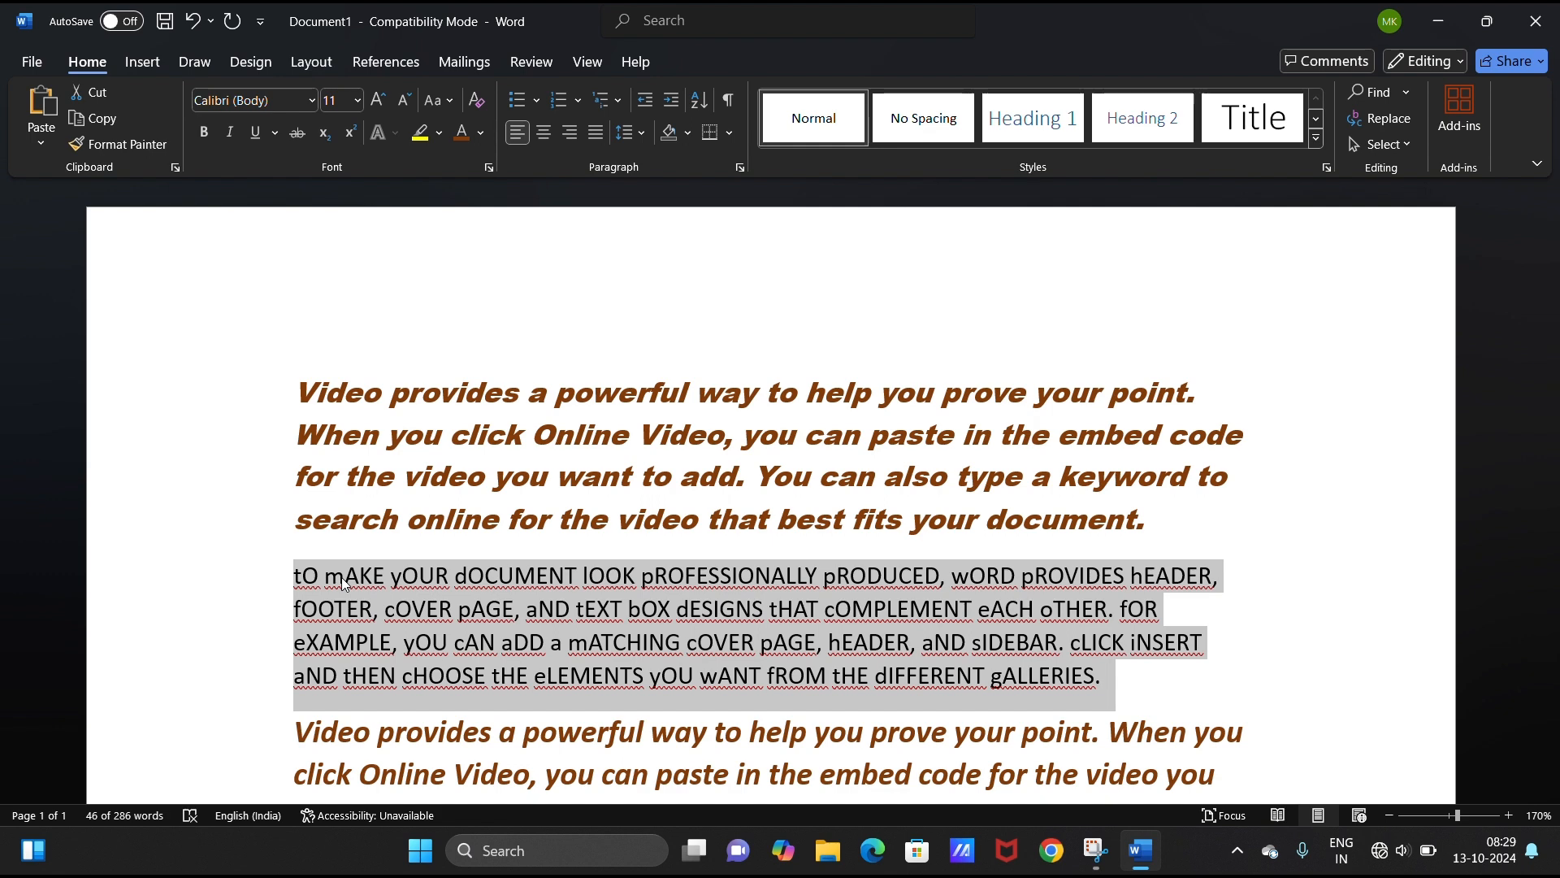
click(811, 561)
double_click(645, 575)
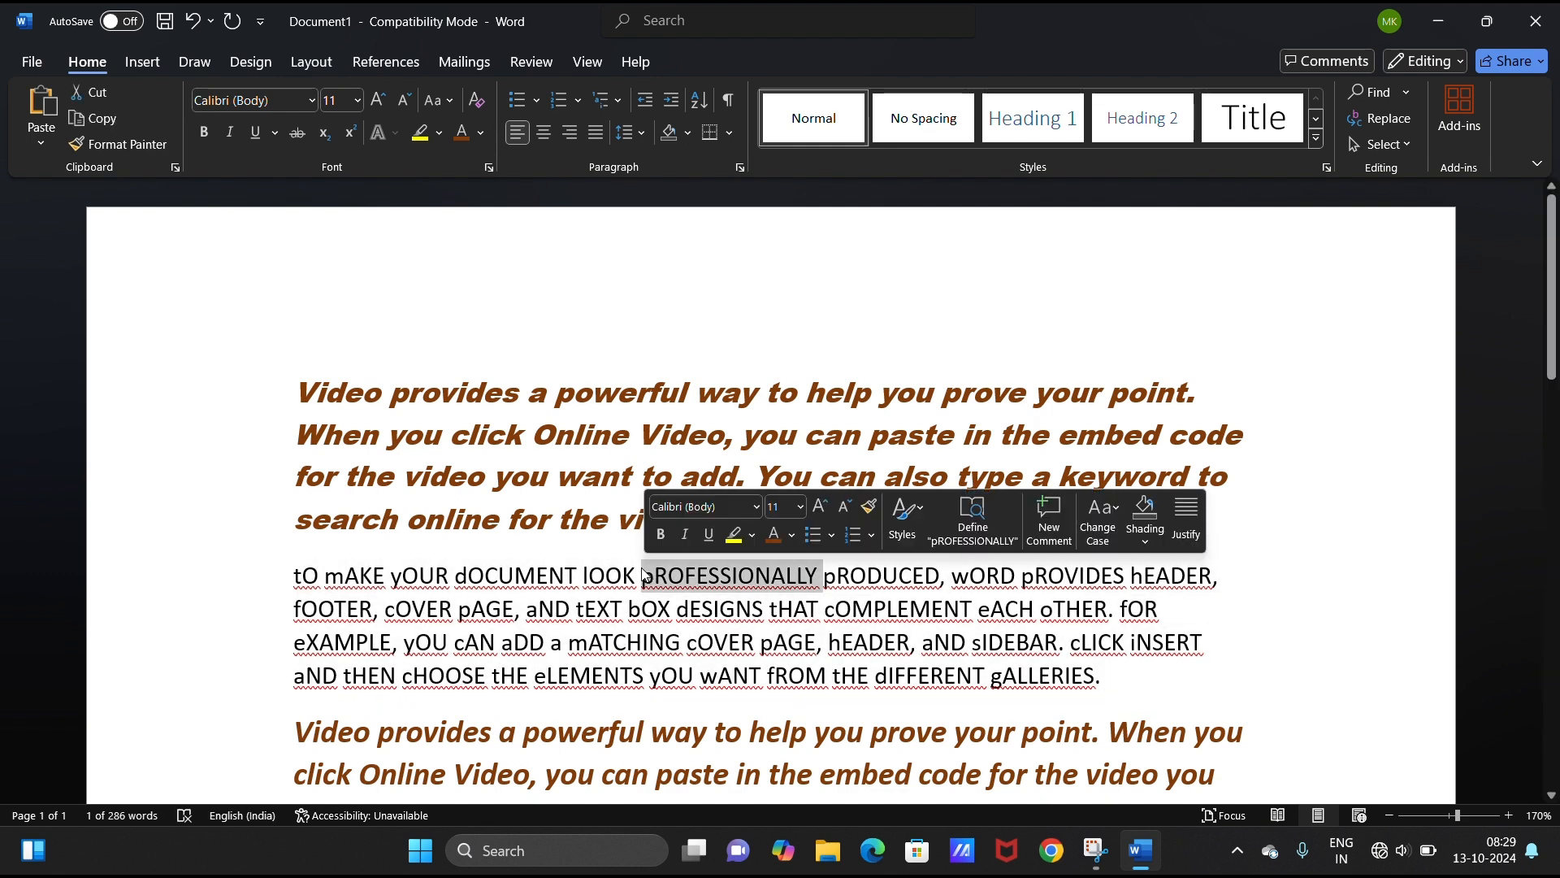
triple_click(644, 575)
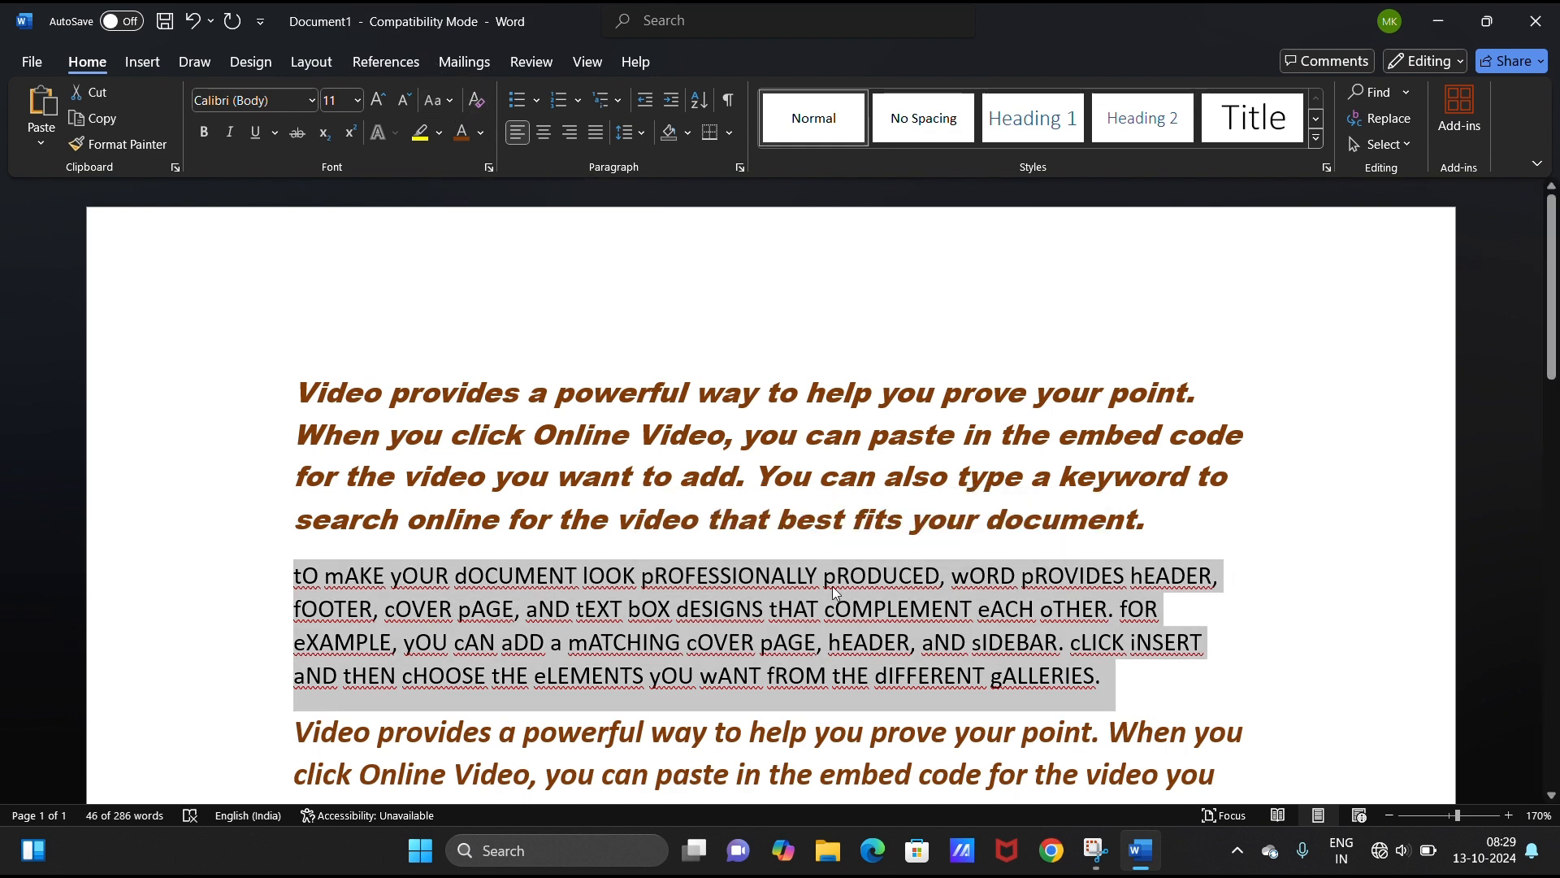
- Clear all formatting from the document's first paragraph
triple_click(732, 458)
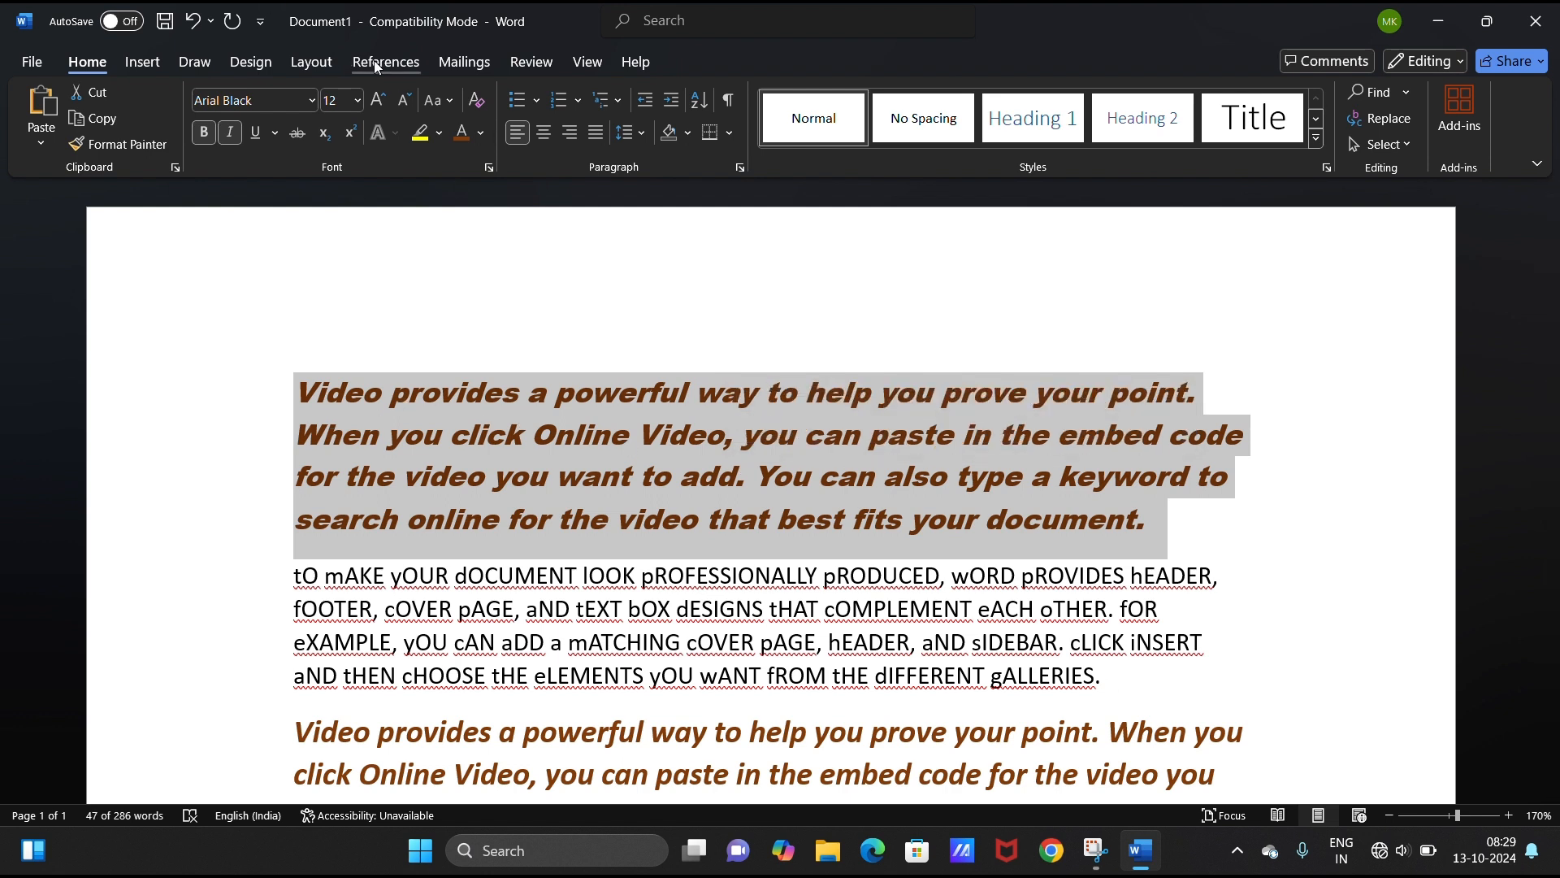
click(469, 114)
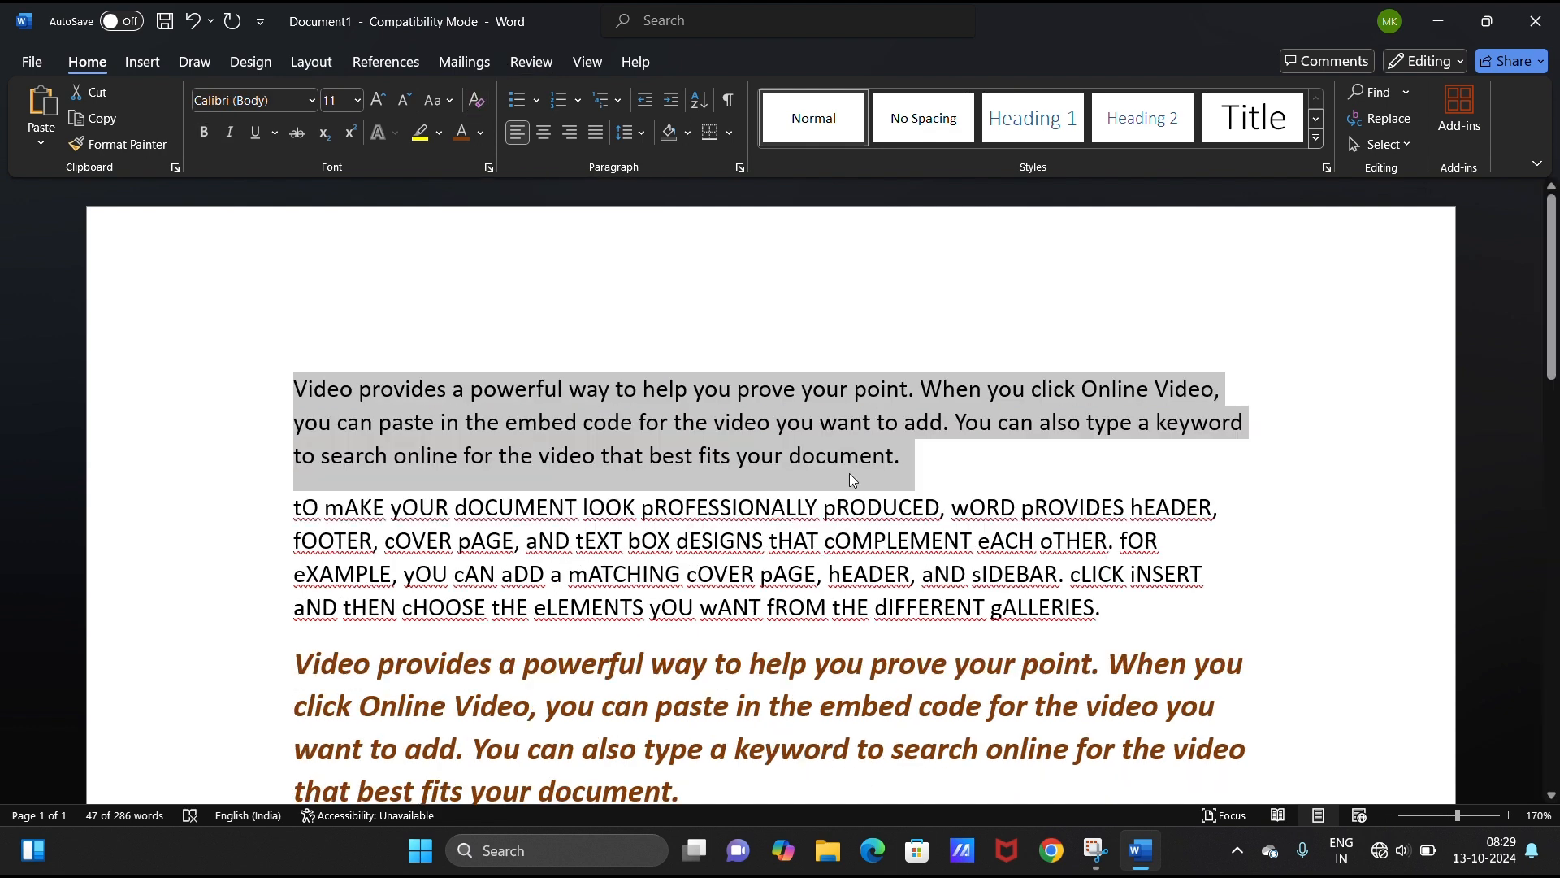
click(851, 450)
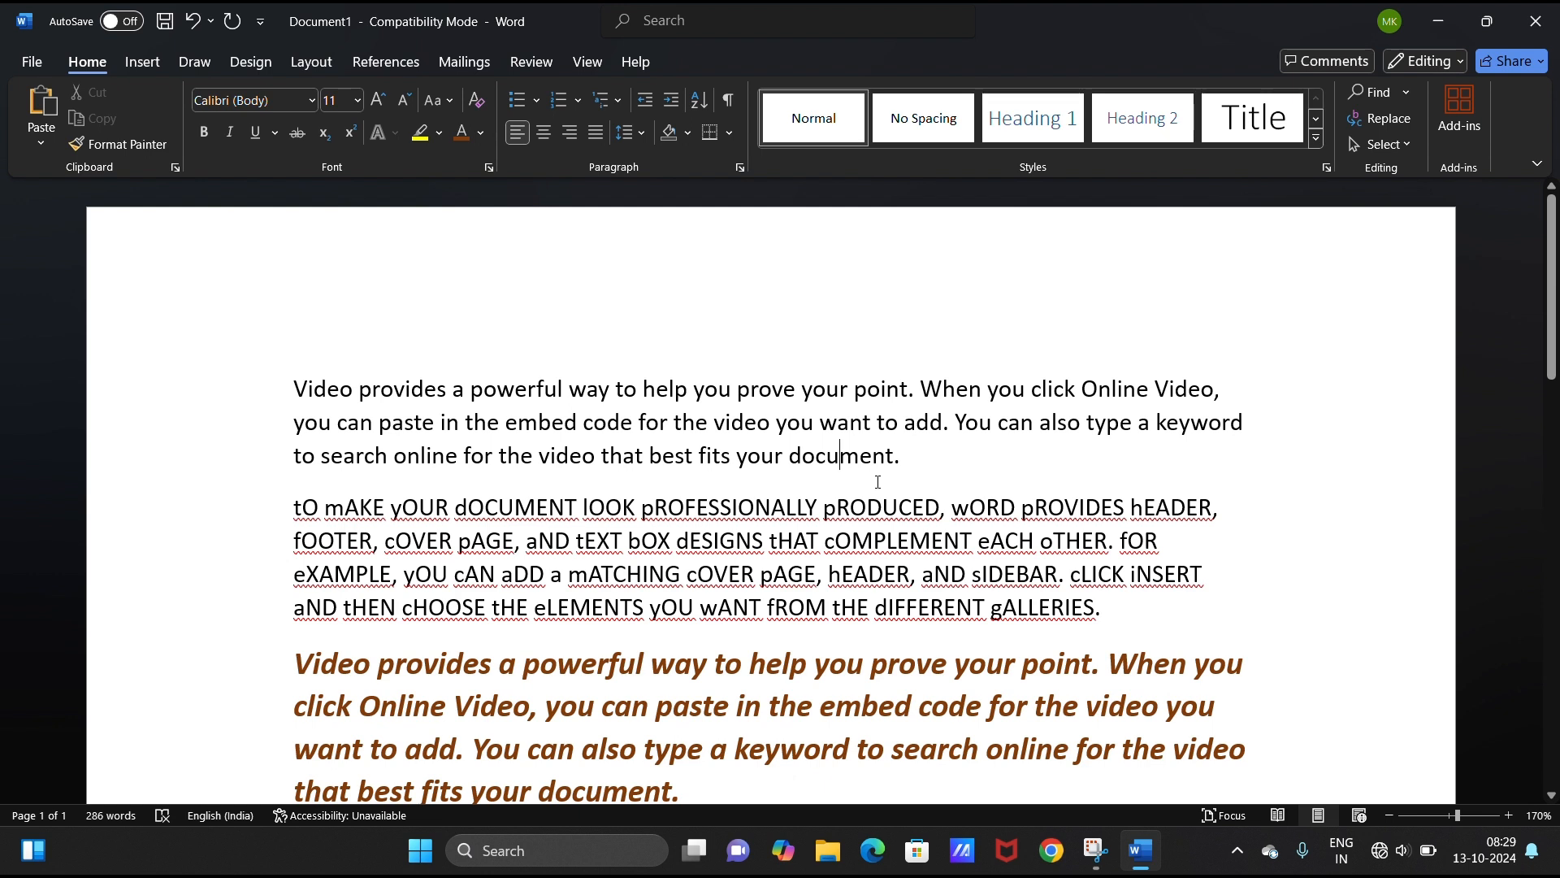
- Convert the second paragraph to Sentence case with Change Case
double_click(781, 538)
click(739, 537)
double_click(741, 538)
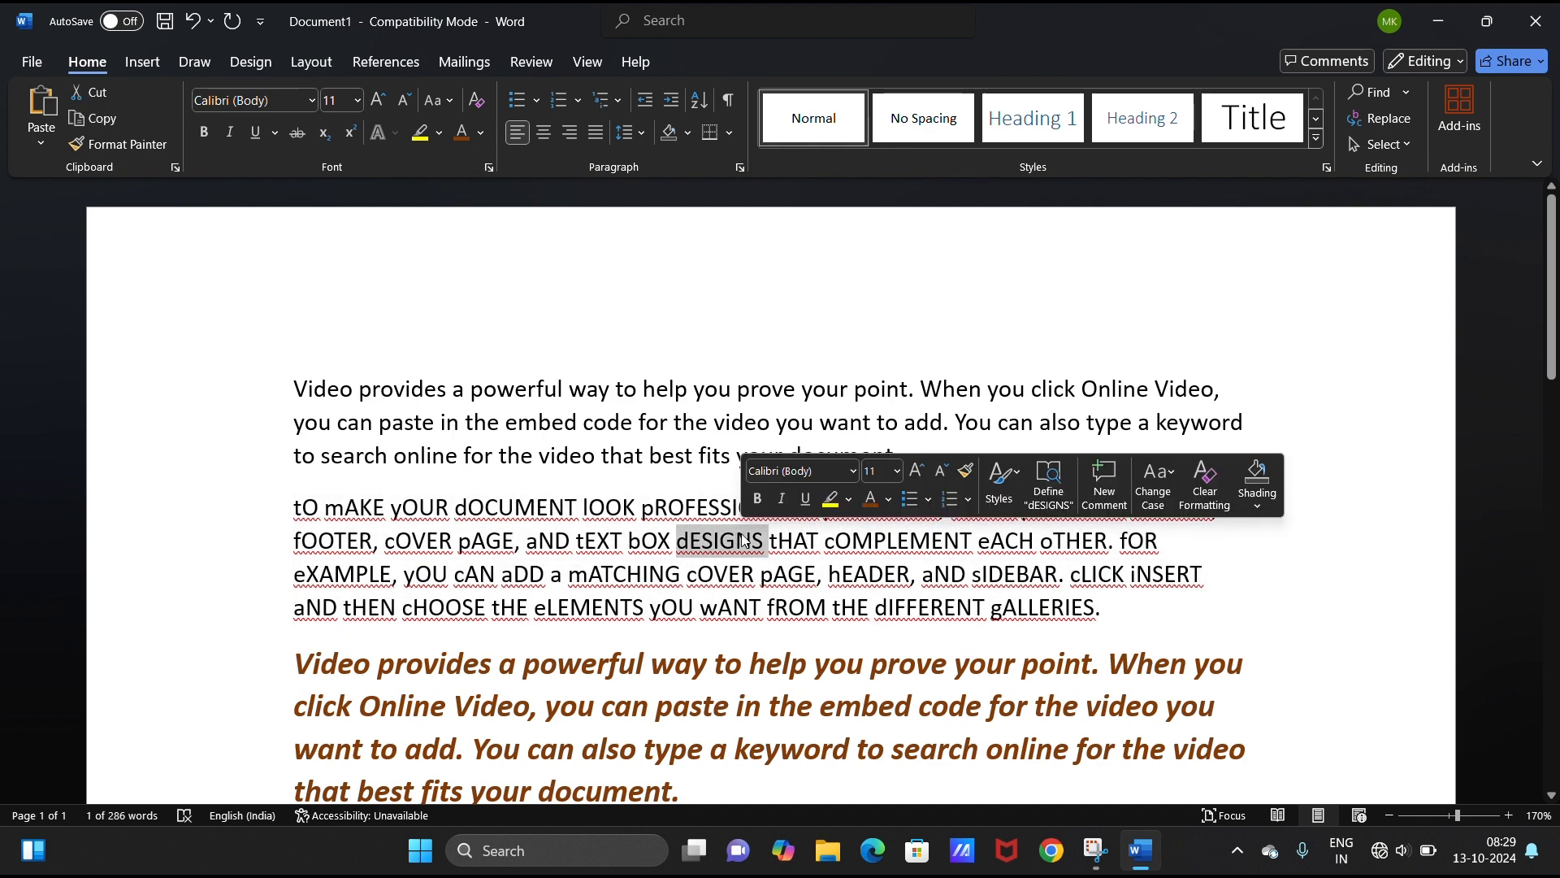
triple_click(712, 520)
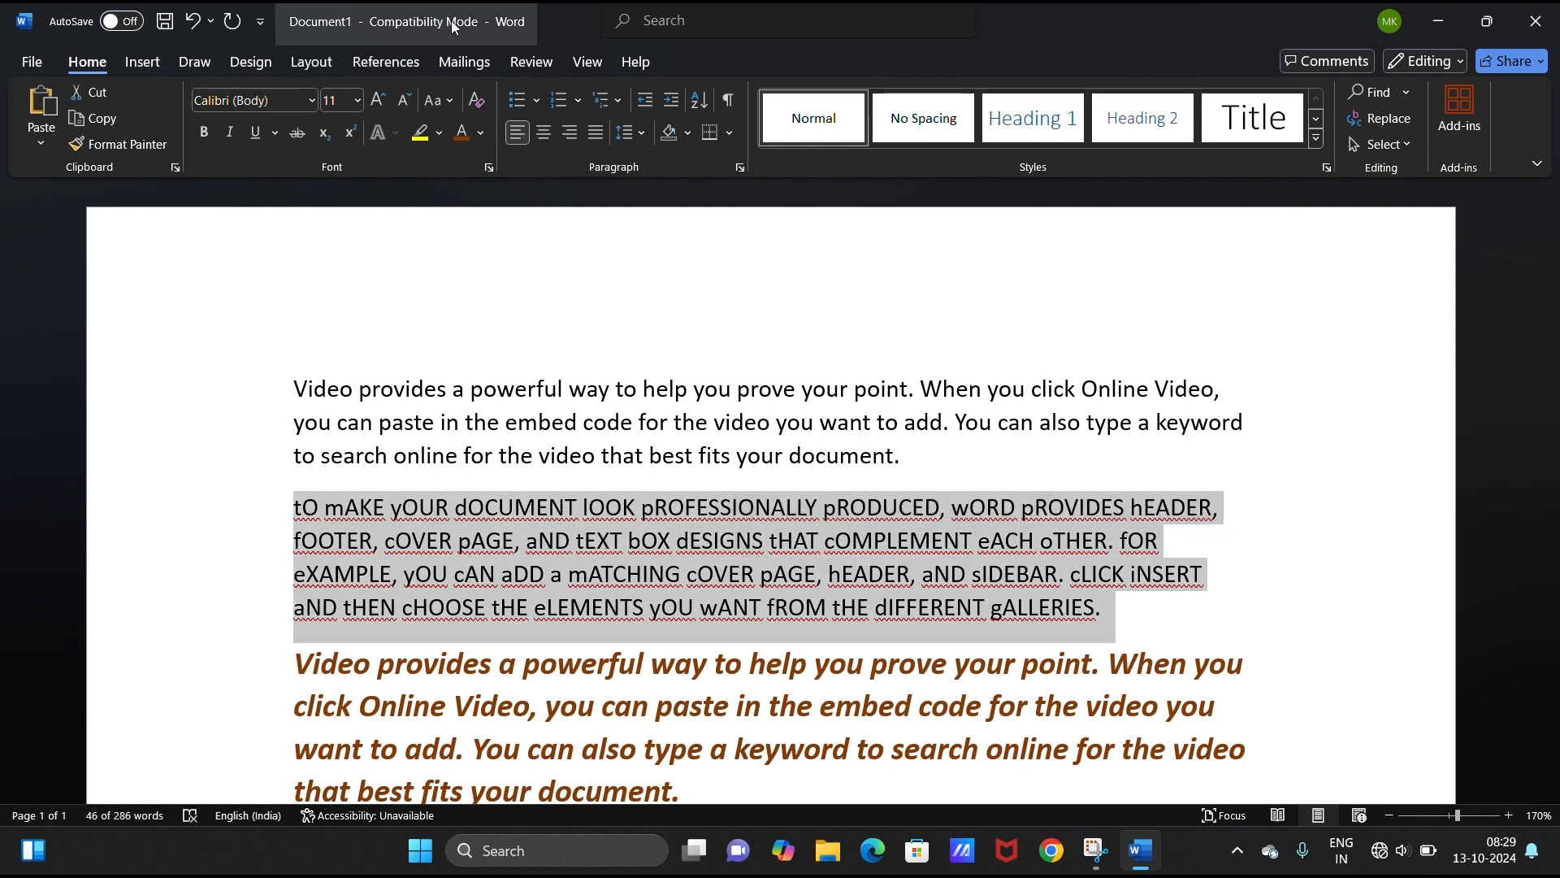
click(434, 101)
click(494, 130)
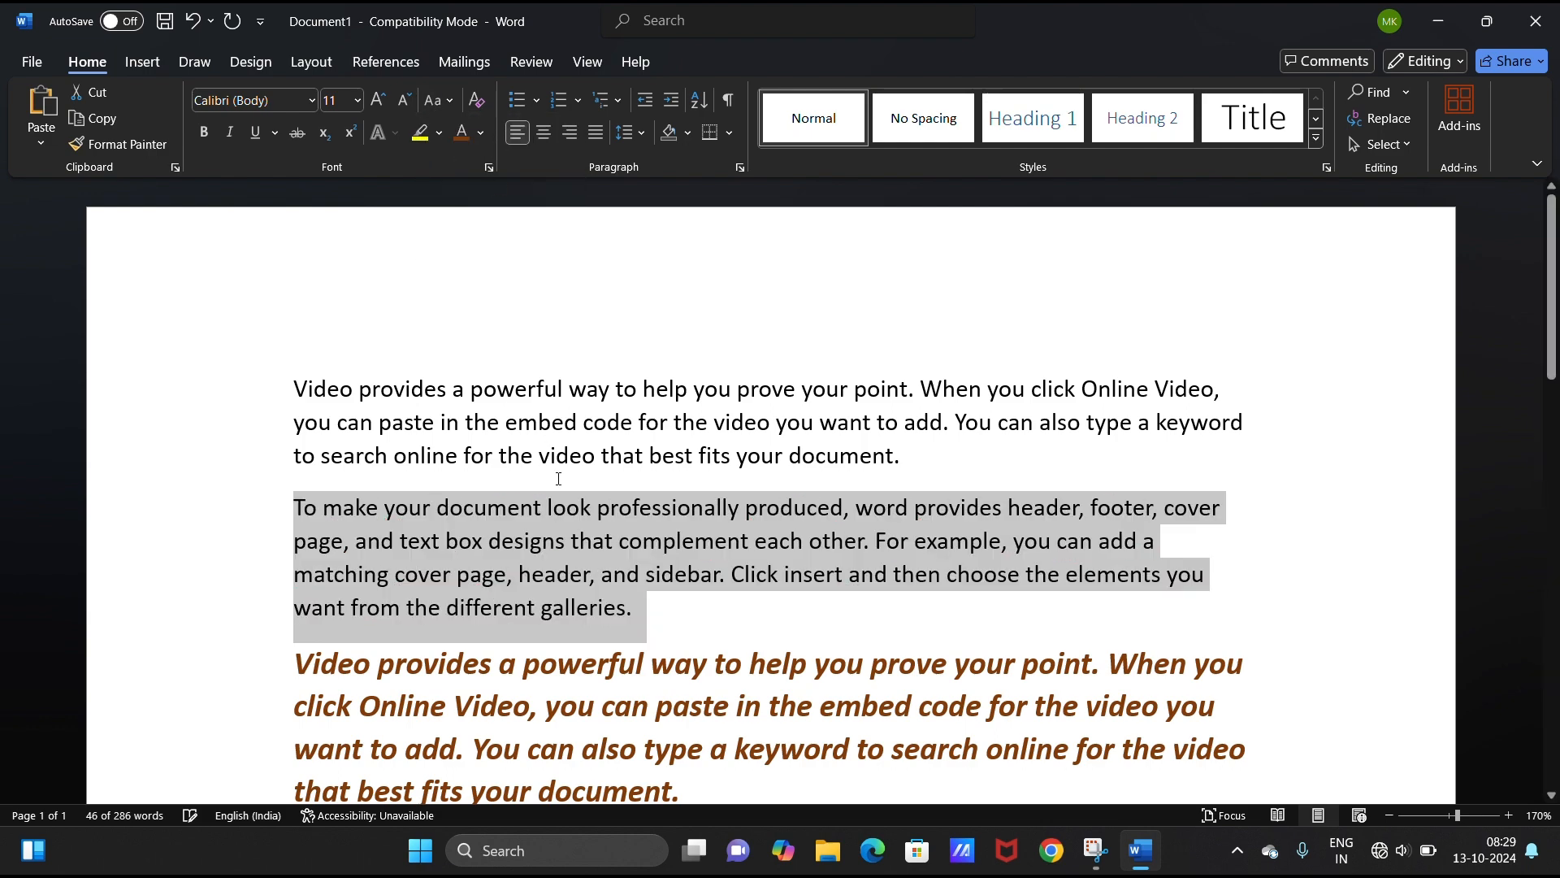
click(594, 572)
- Apply bold and italic formatting to the document's first paragraph
scroll(588, 587, down, 1)
scroll(588, 588, down, 7)
scroll(588, 586, up, 8)
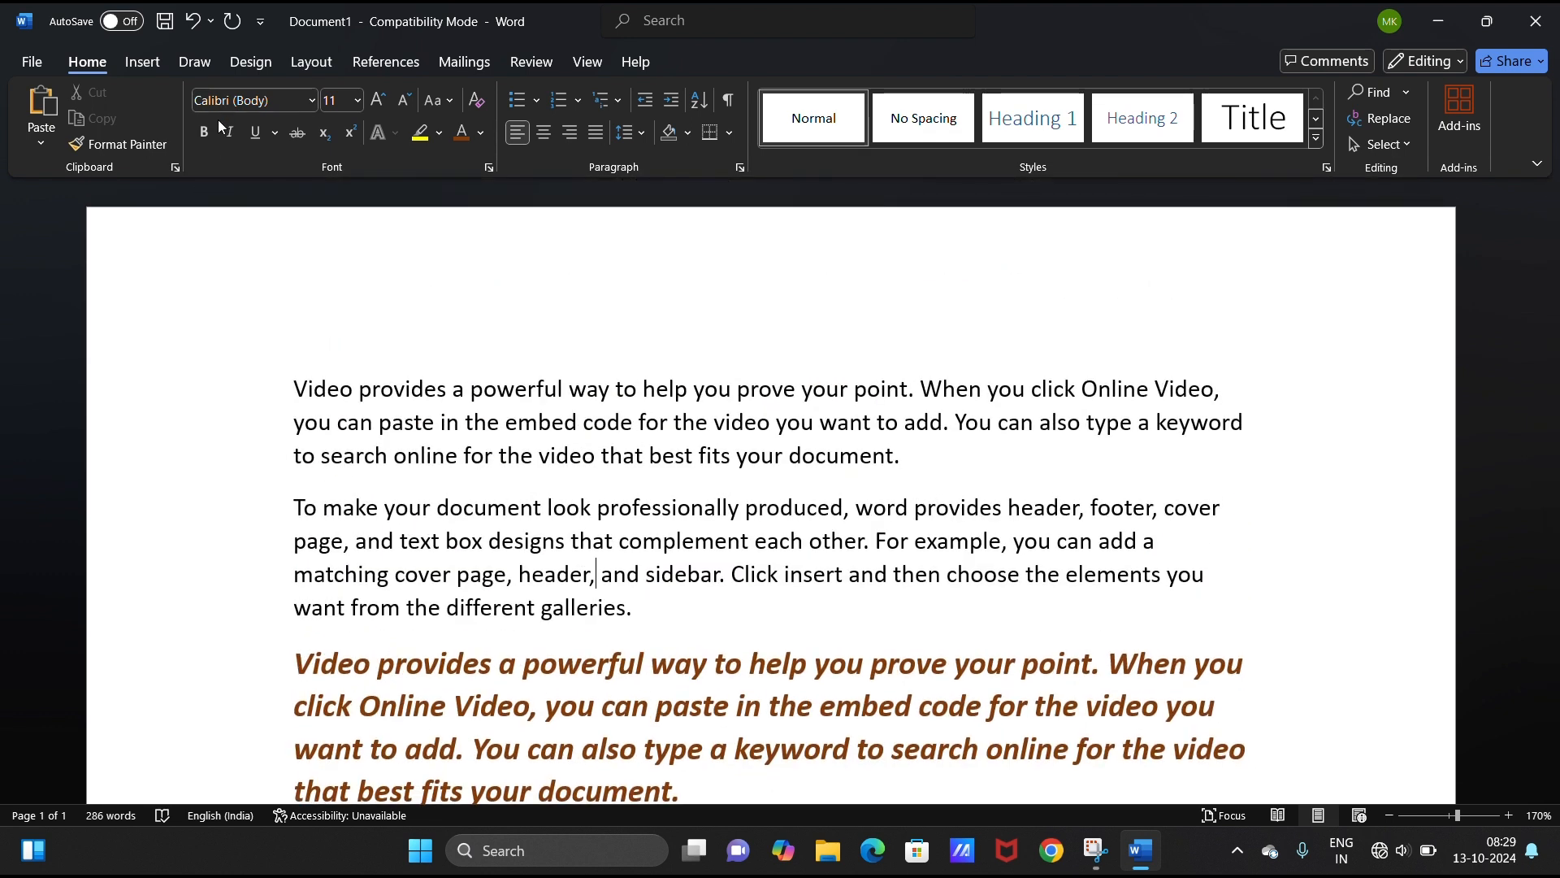
triple_click(533, 421)
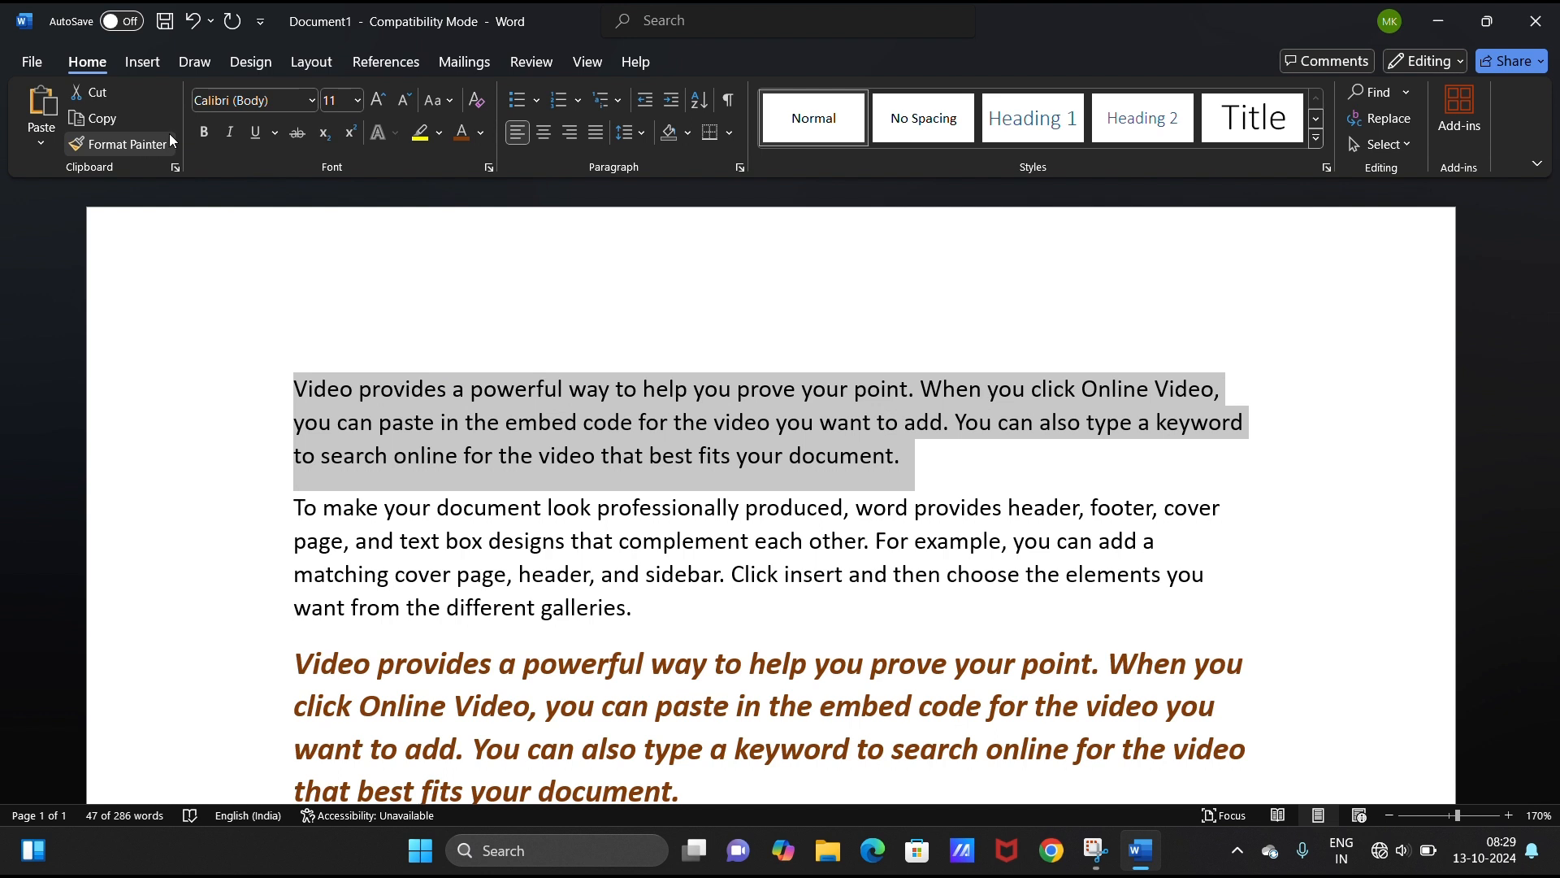
click(205, 131)
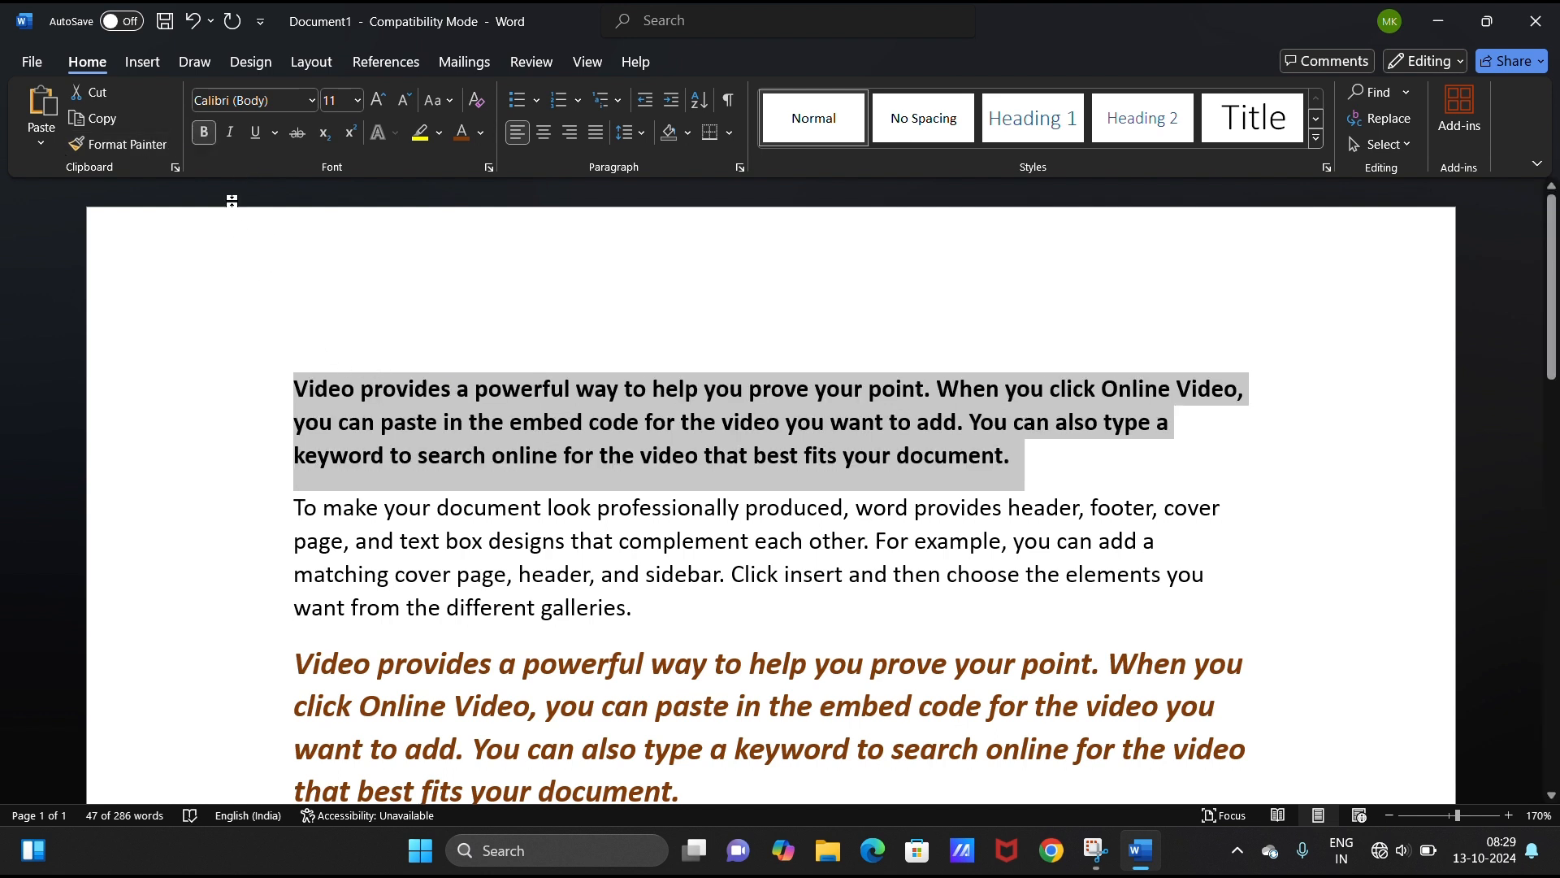
click(235, 132)
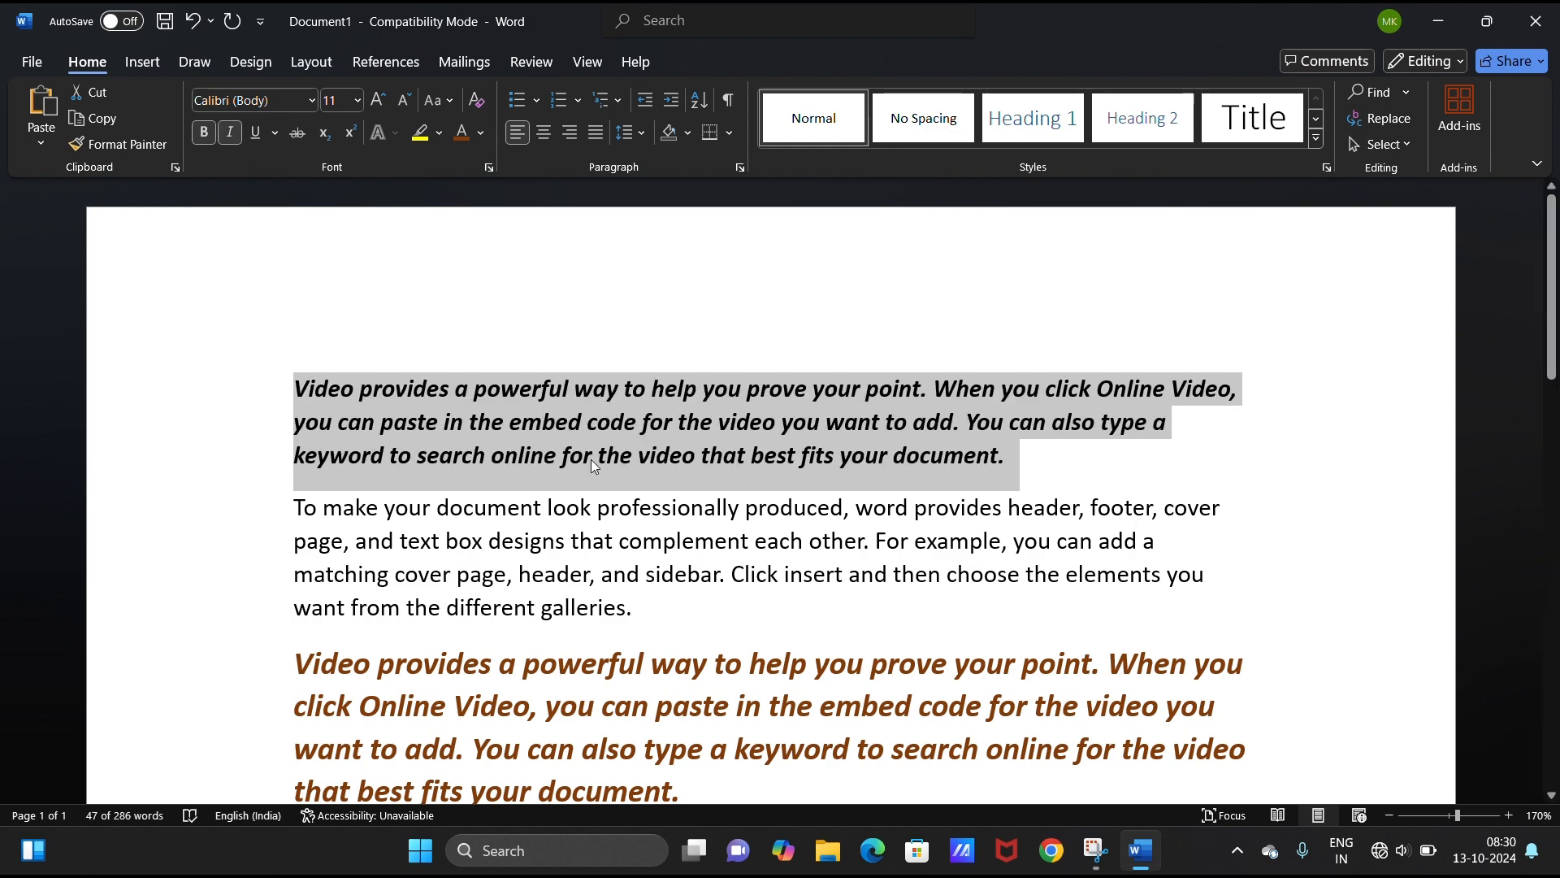
- Enlarge the first paragraph's text in successive increments up to font size 16
click(383, 99)
click(383, 99)
click(384, 99)
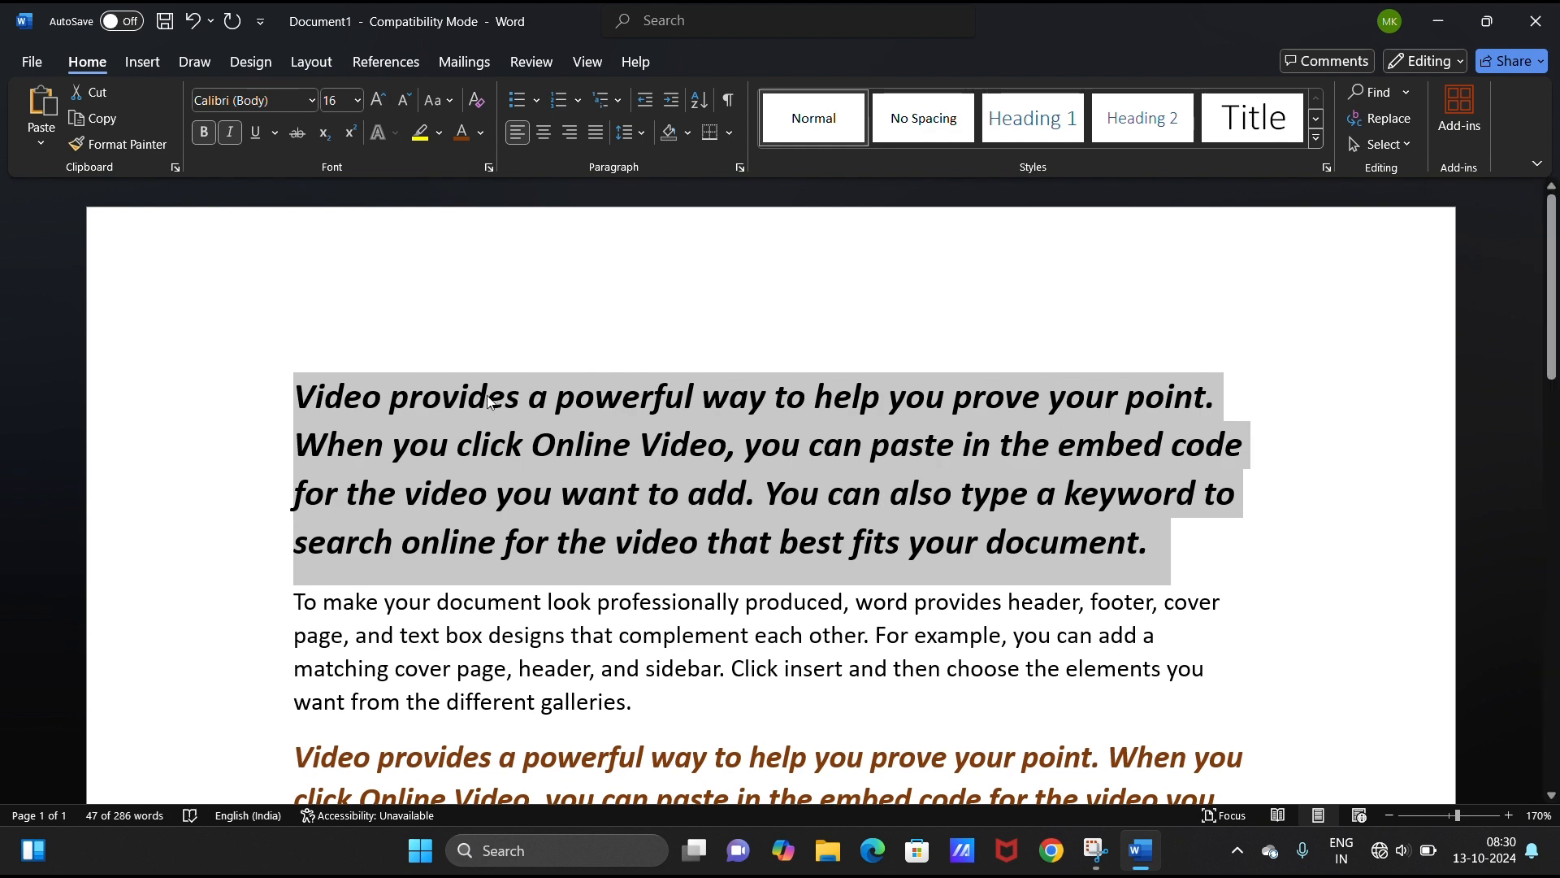
- Toggle italic off and back on for the document's first paragraph and apply a thick underline to it
click(231, 133)
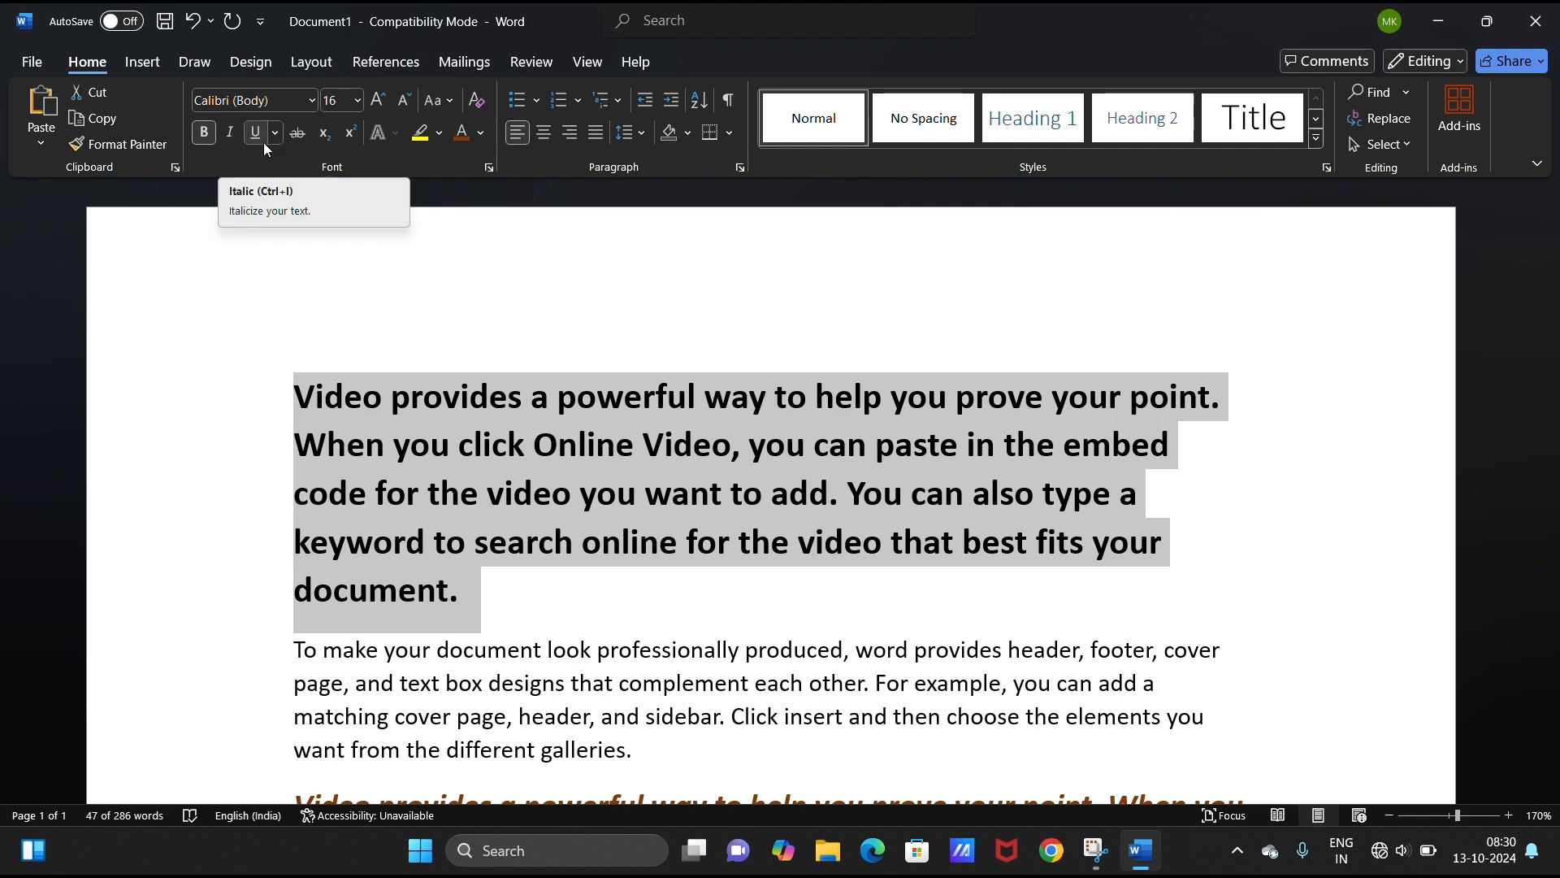
click(227, 136)
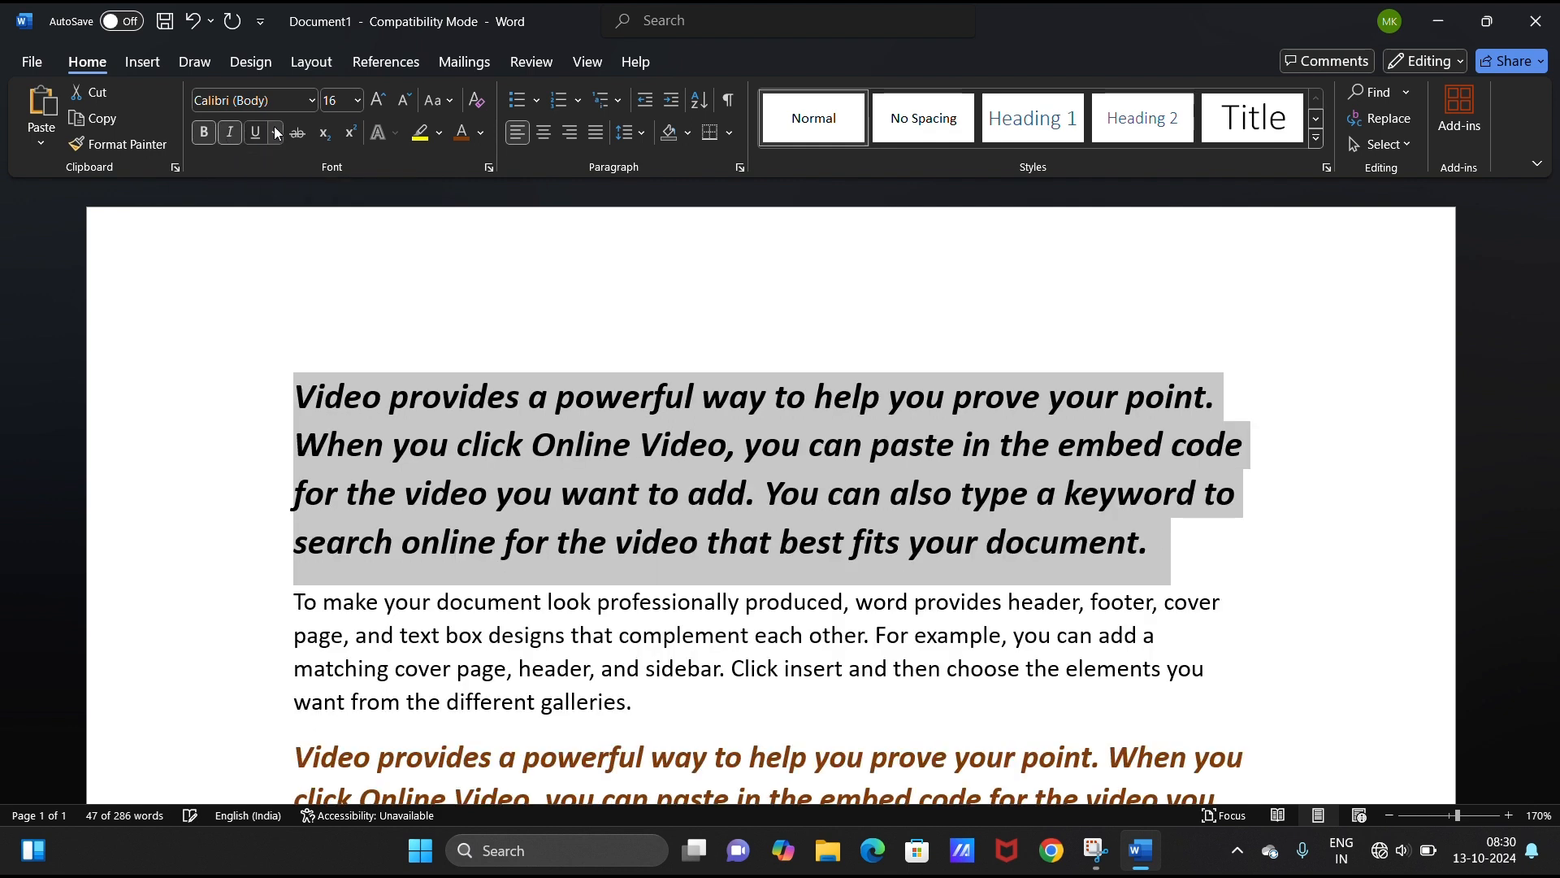
click(259, 138)
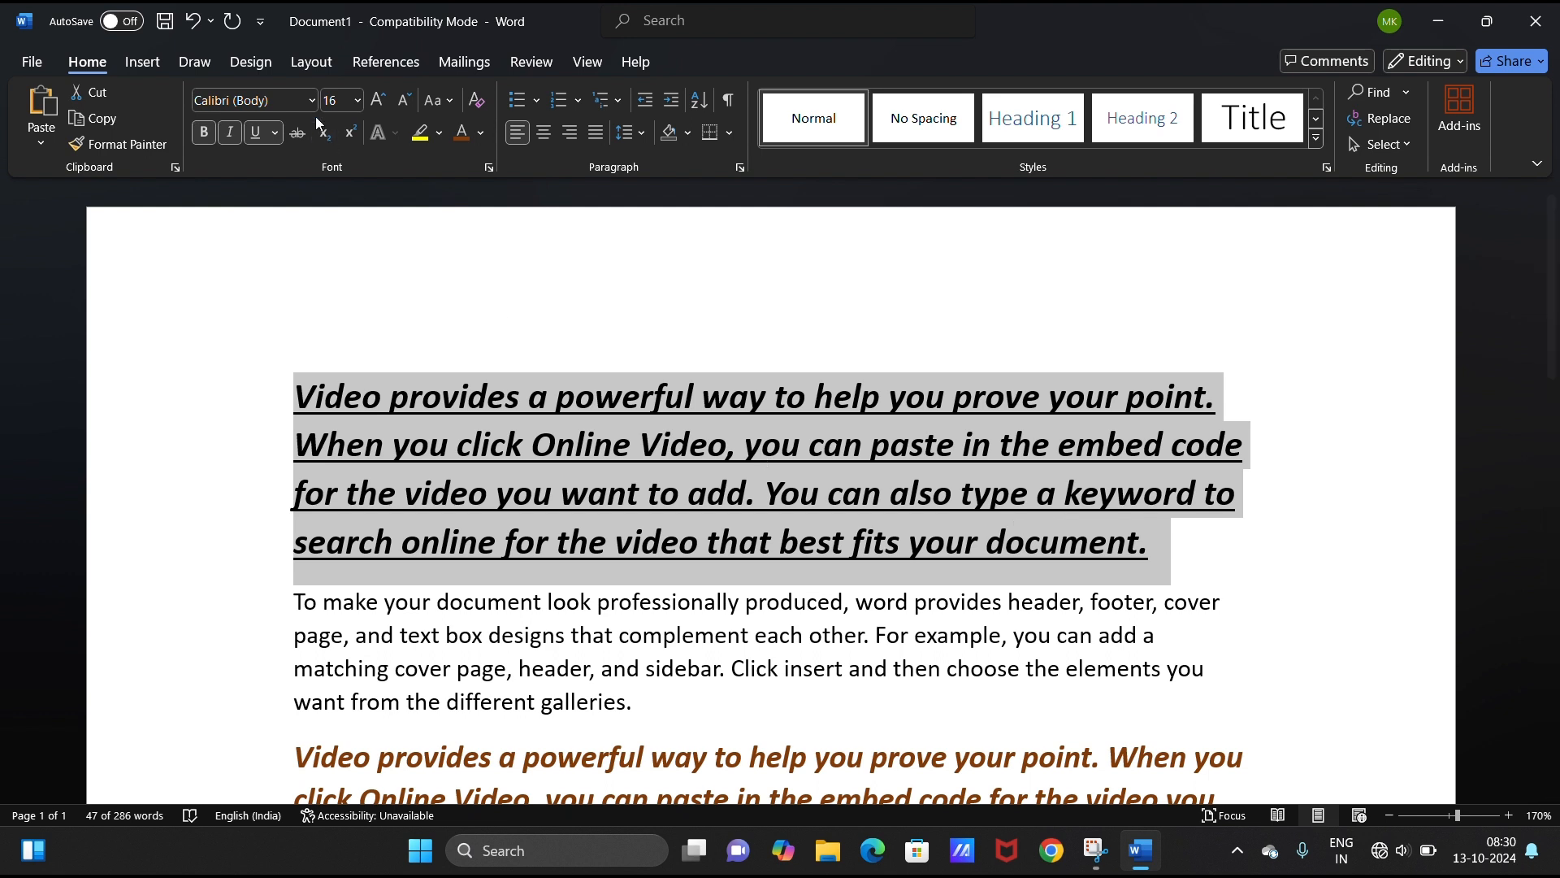
click(278, 127)
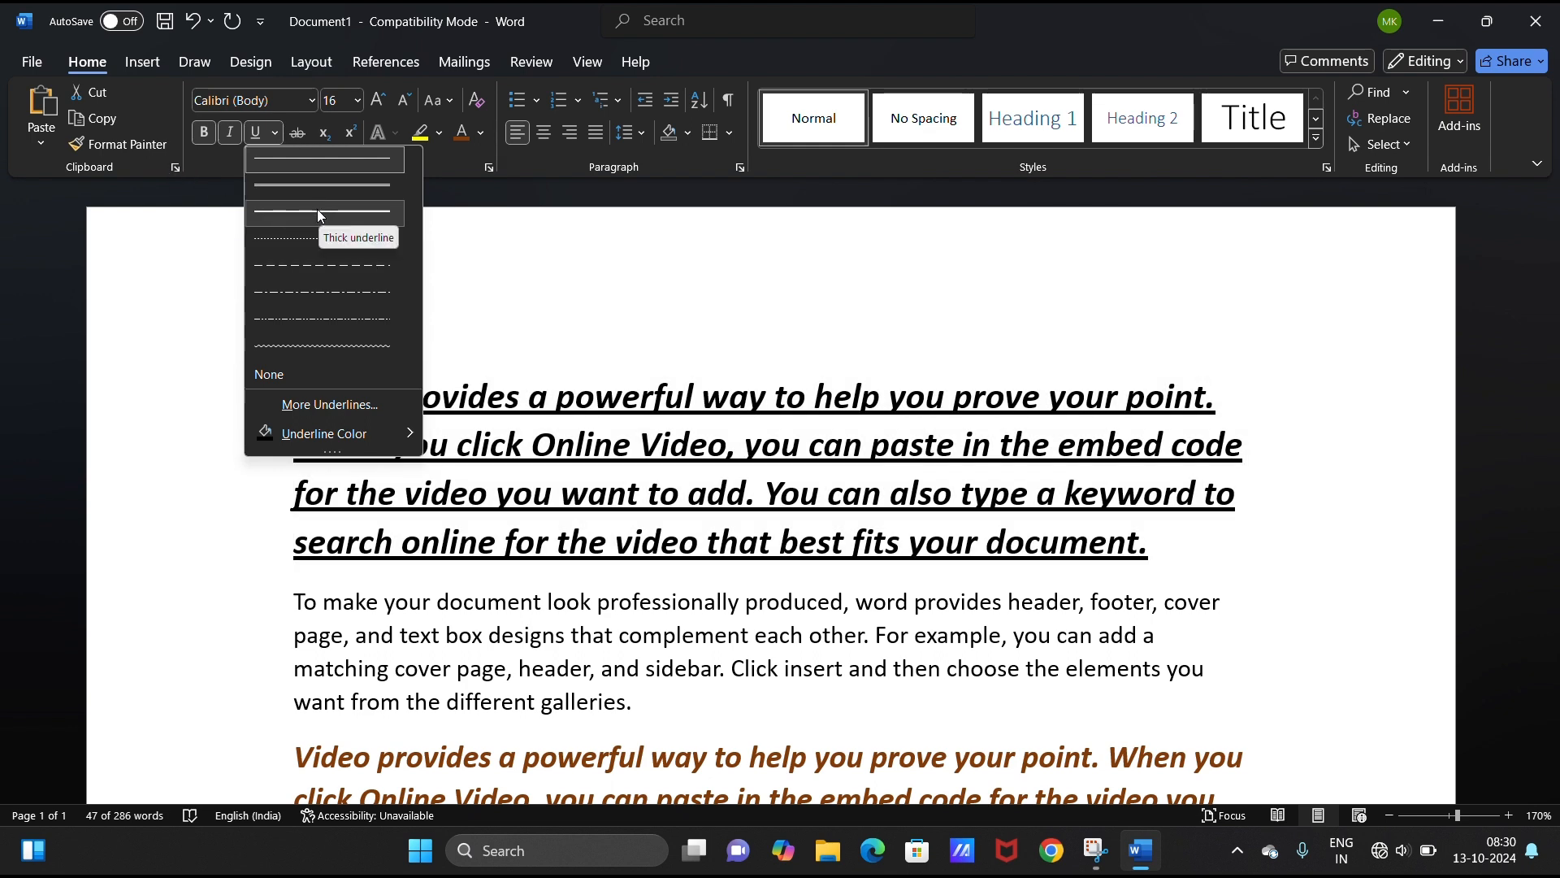
click(317, 212)
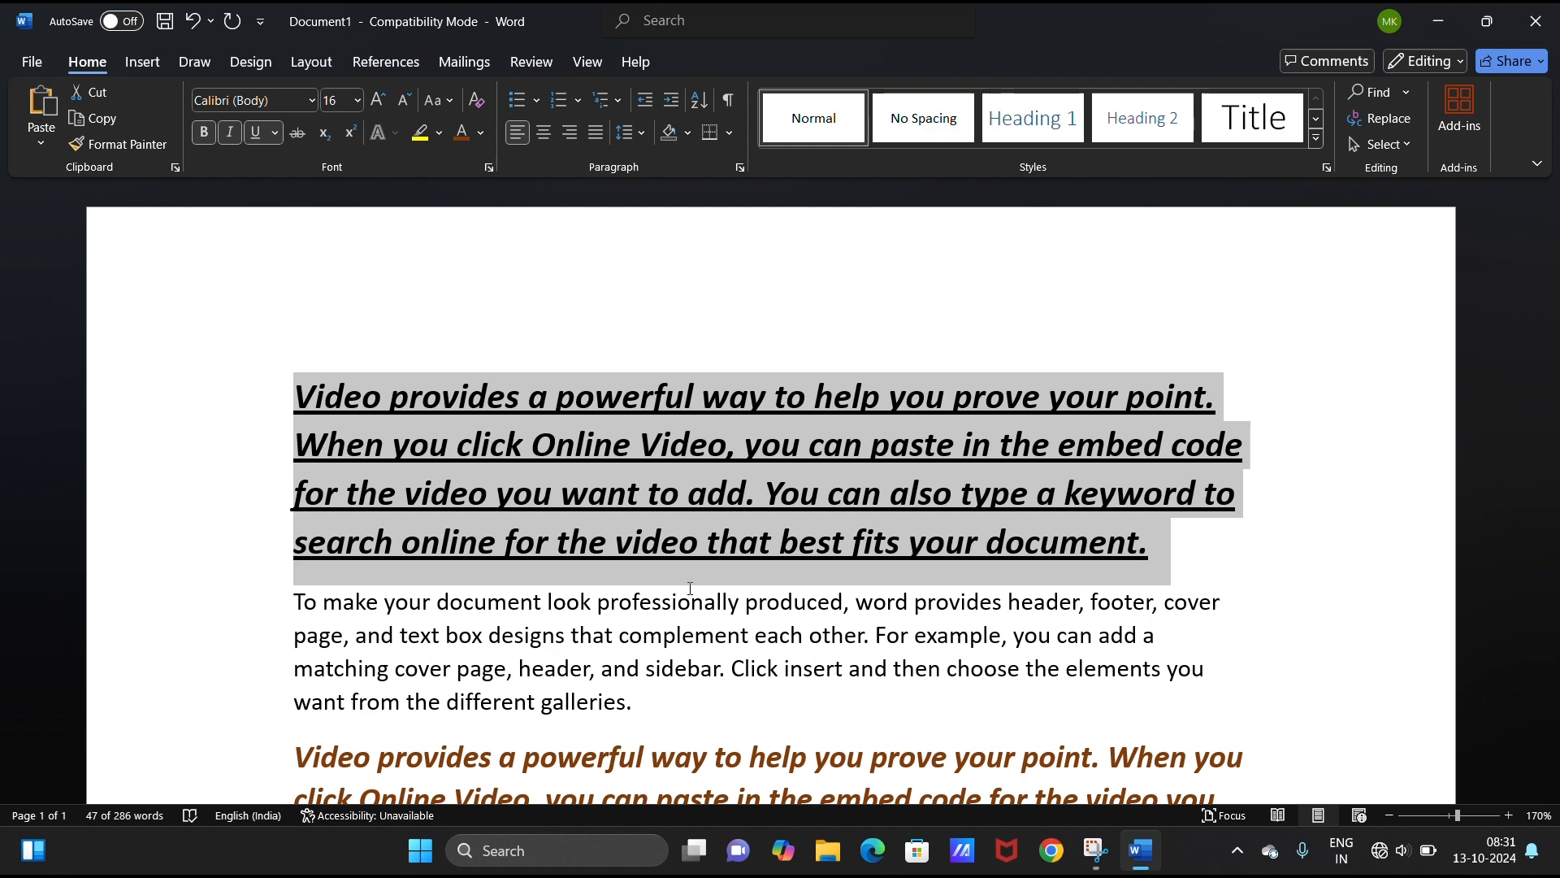
- Apply strikethrough to the third paragraph, the brown bold italic one beginning "Video provides a powerful way"
scroll(690, 588, down, 3)
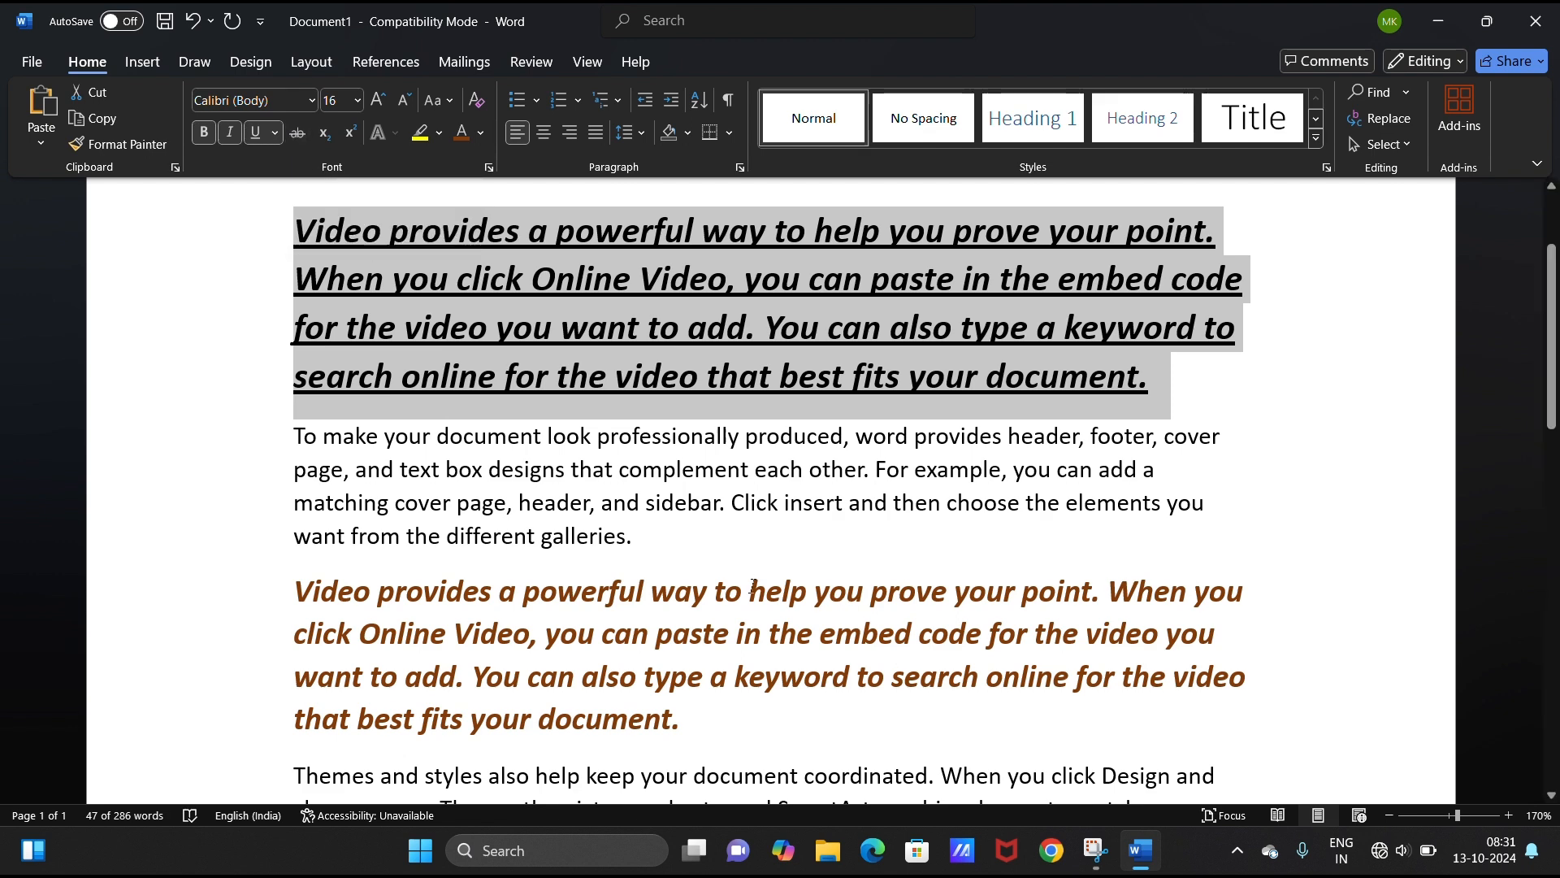
triple_click(737, 612)
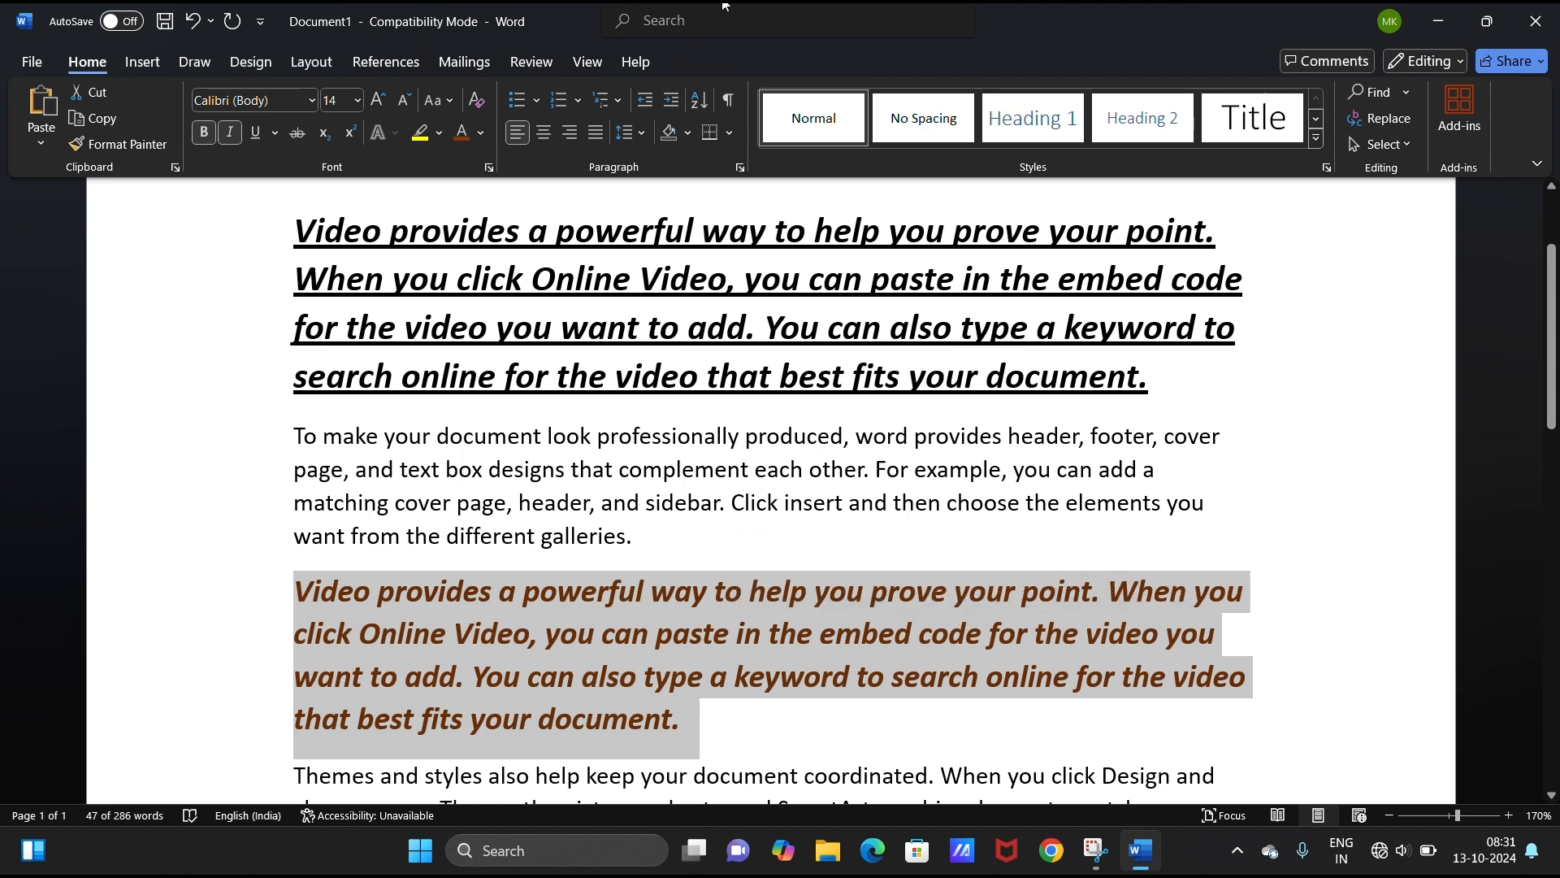
click(298, 134)
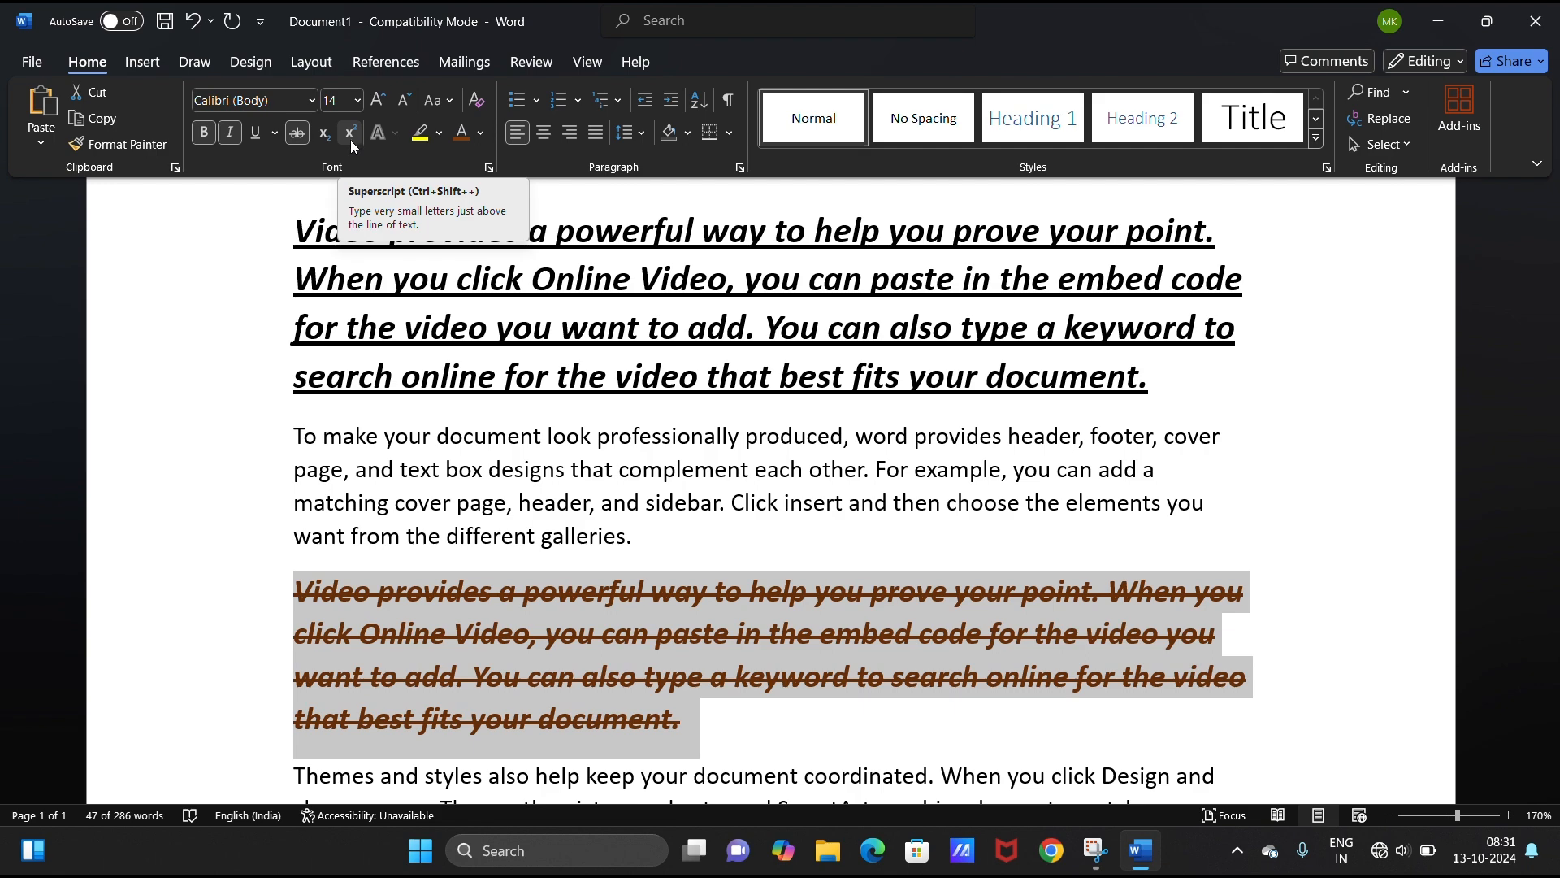
- Enter the text H2O on the empty line below the document's last paragraph
scroll(941, 760, down, 3)
scroll(941, 760, down, 3)
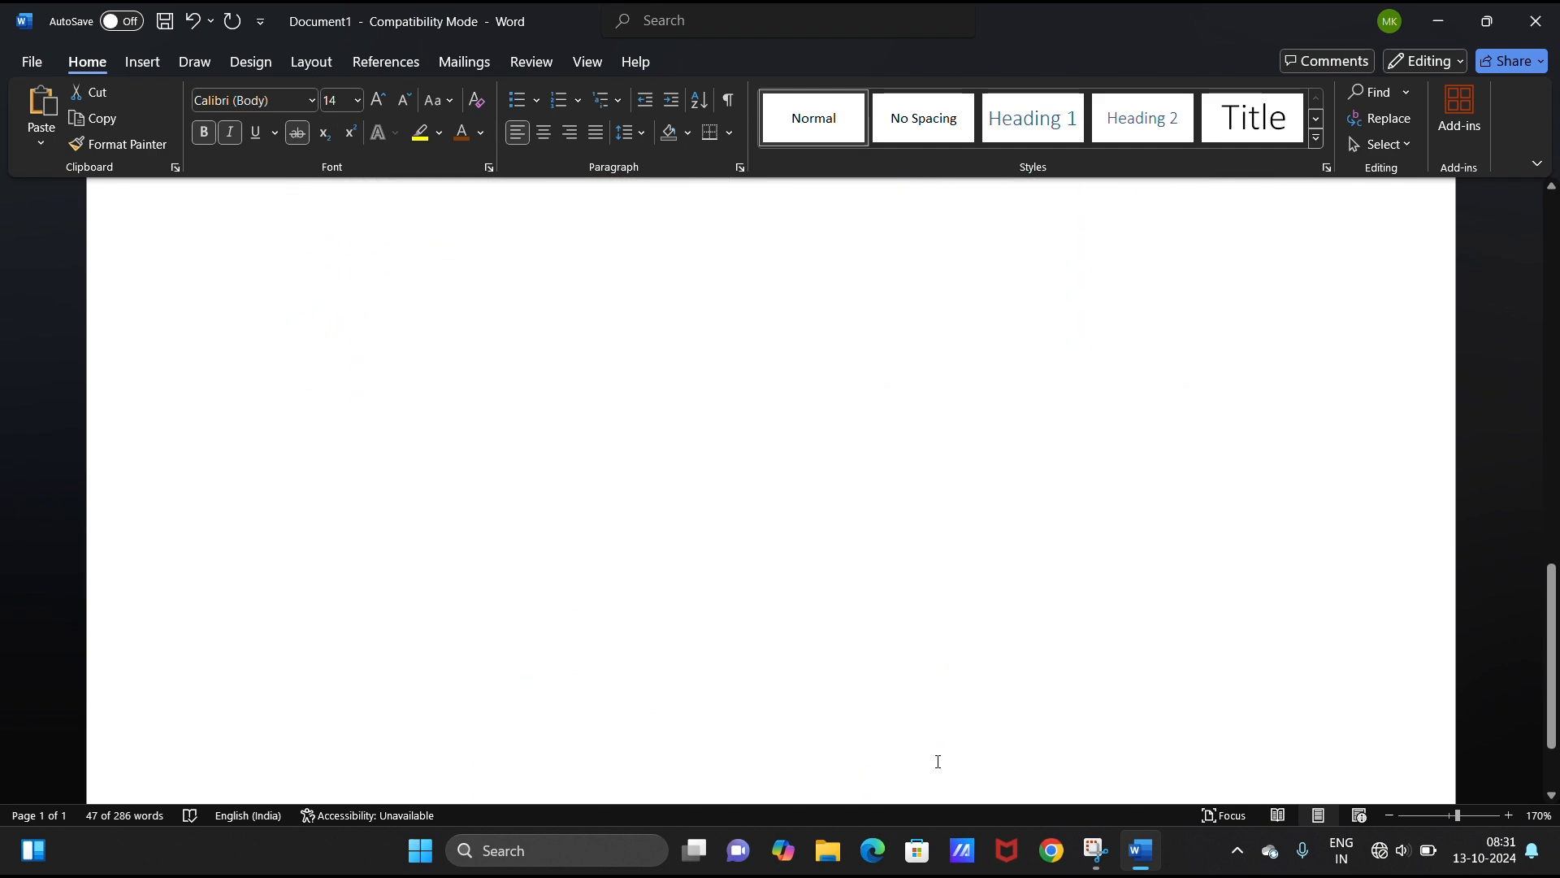
scroll(933, 759, up, 6)
click(538, 566)
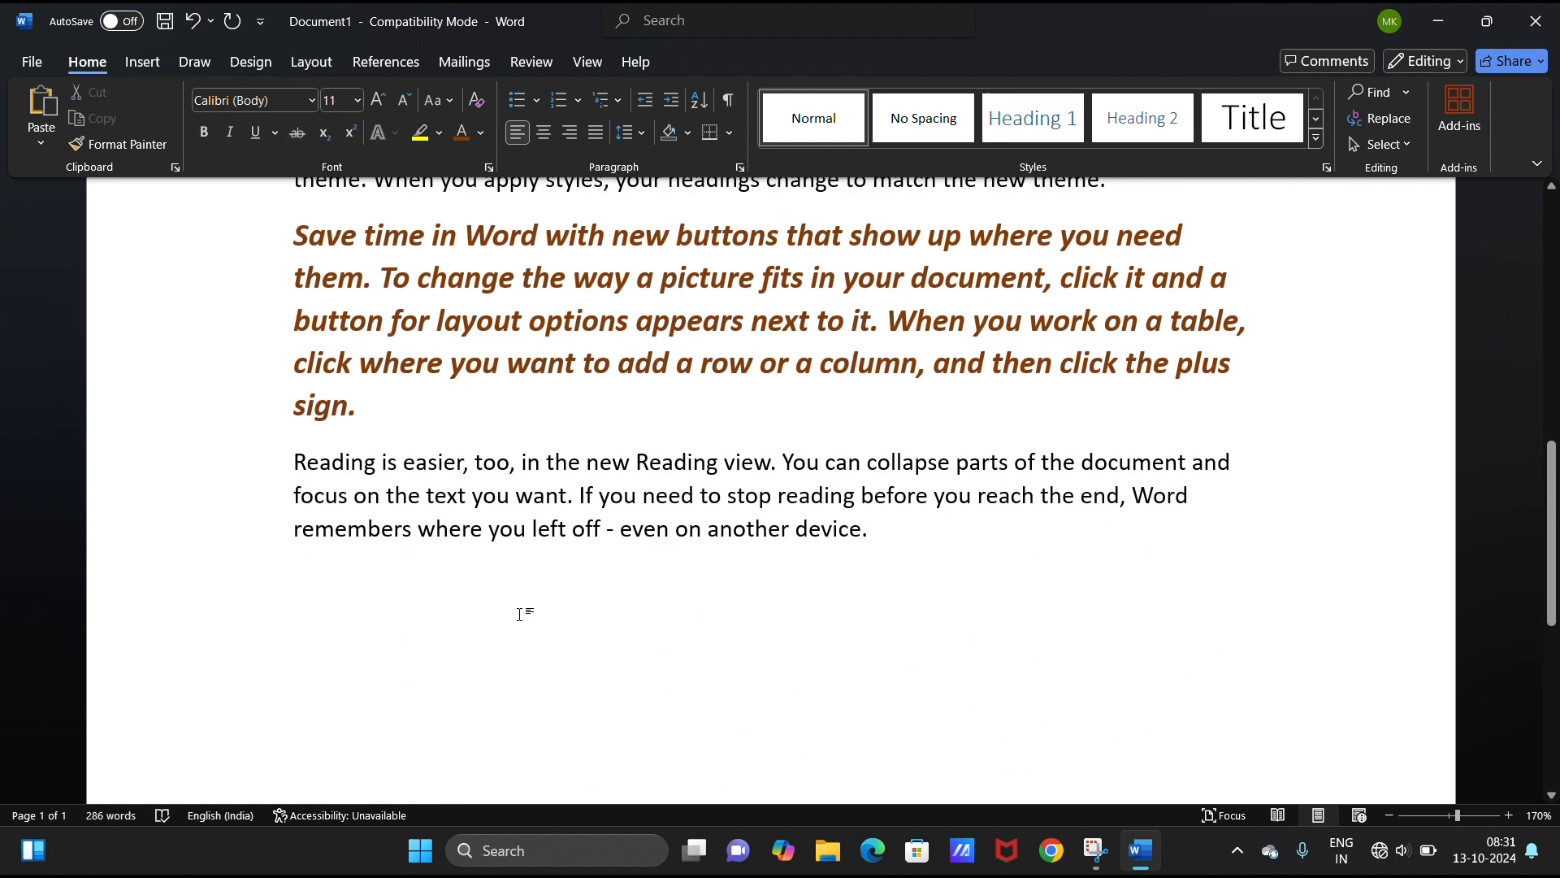
text(h)
key(BackSpace)
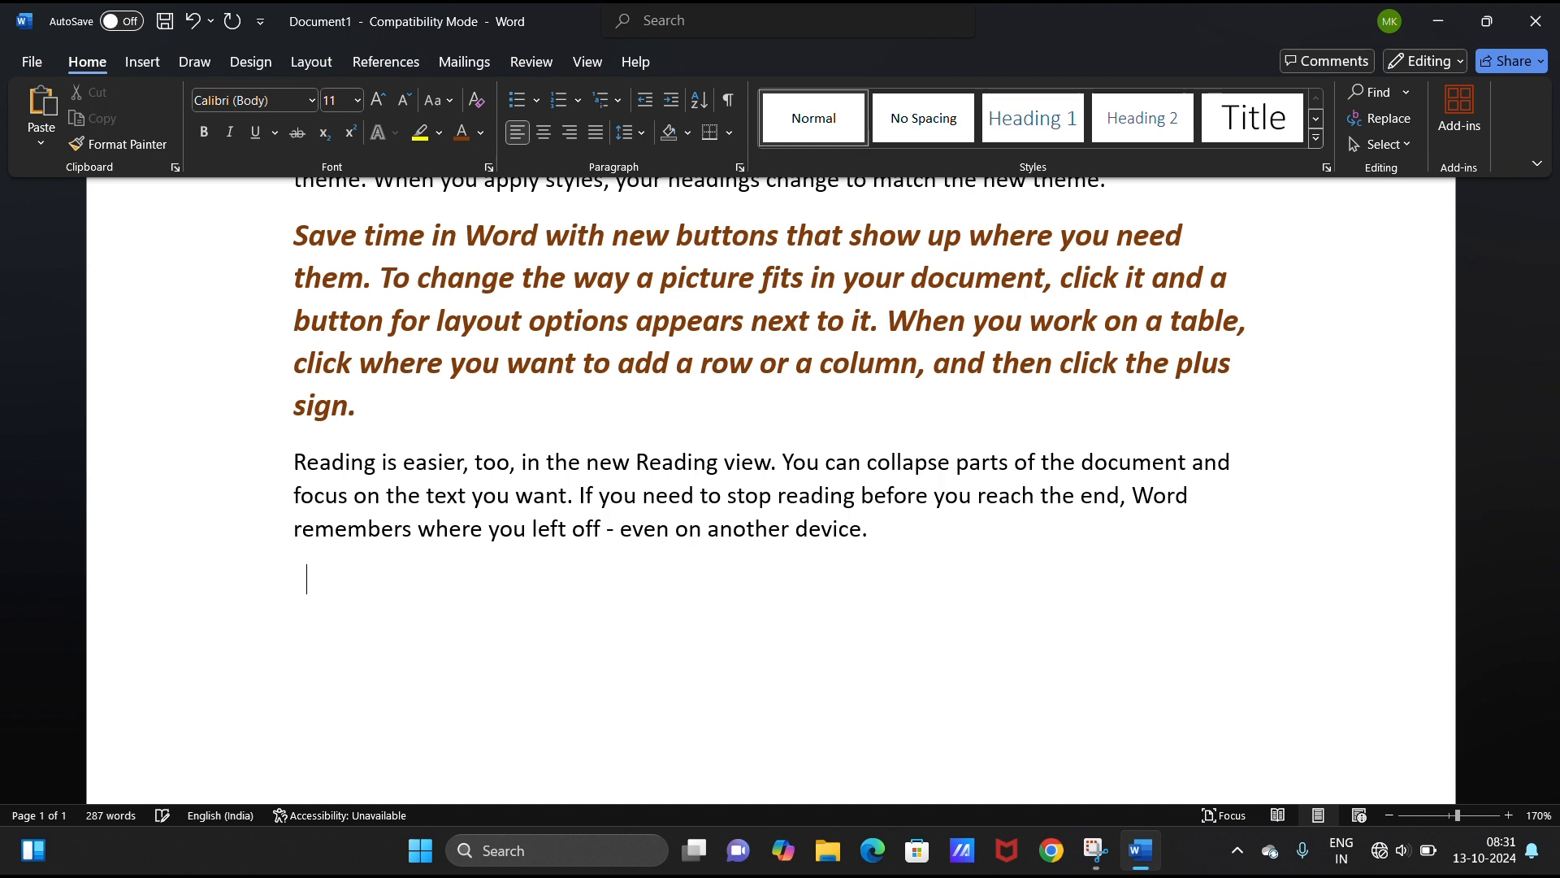
text(H2O)
- Format the 2 in H2O as subscript
key(Left)
key(shift+Left)
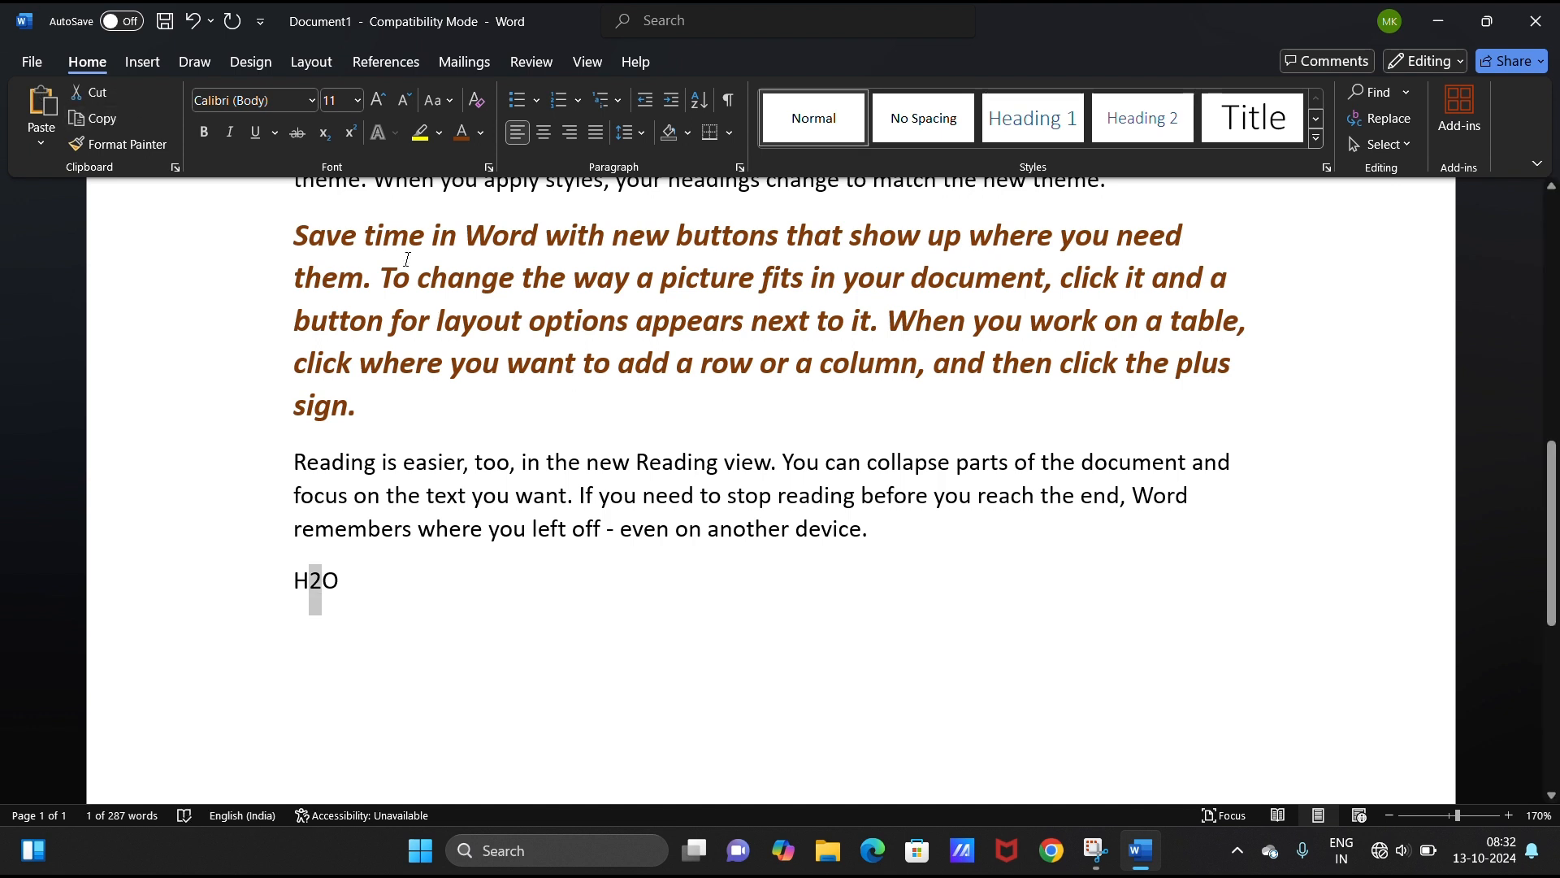
click(325, 134)
- Add O3 after H2O on the same line and format its 3 as superscript
click(431, 616)
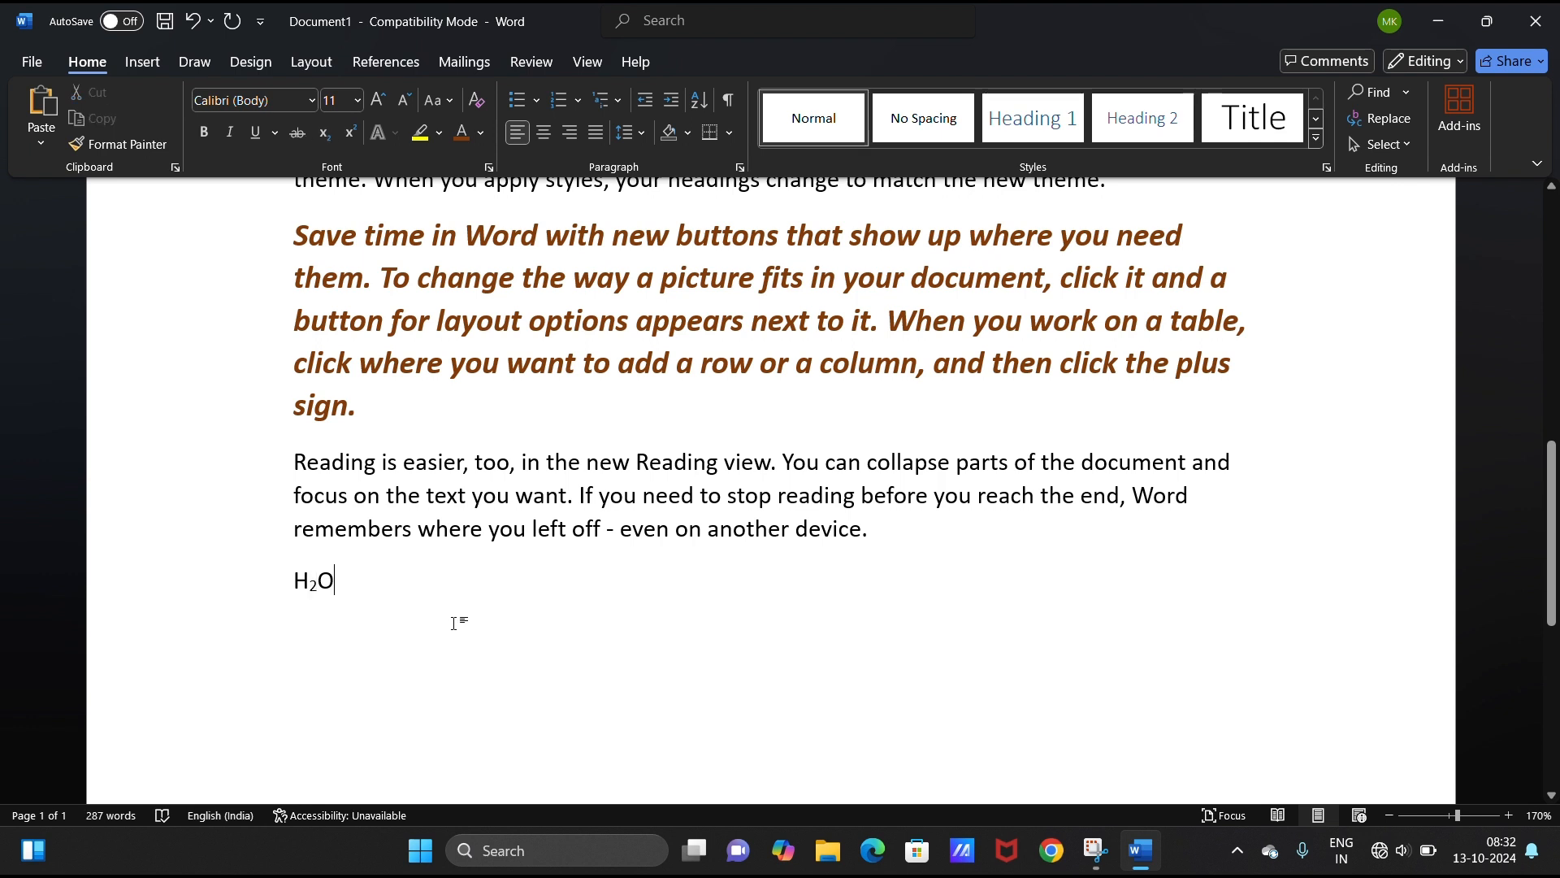
text(O)
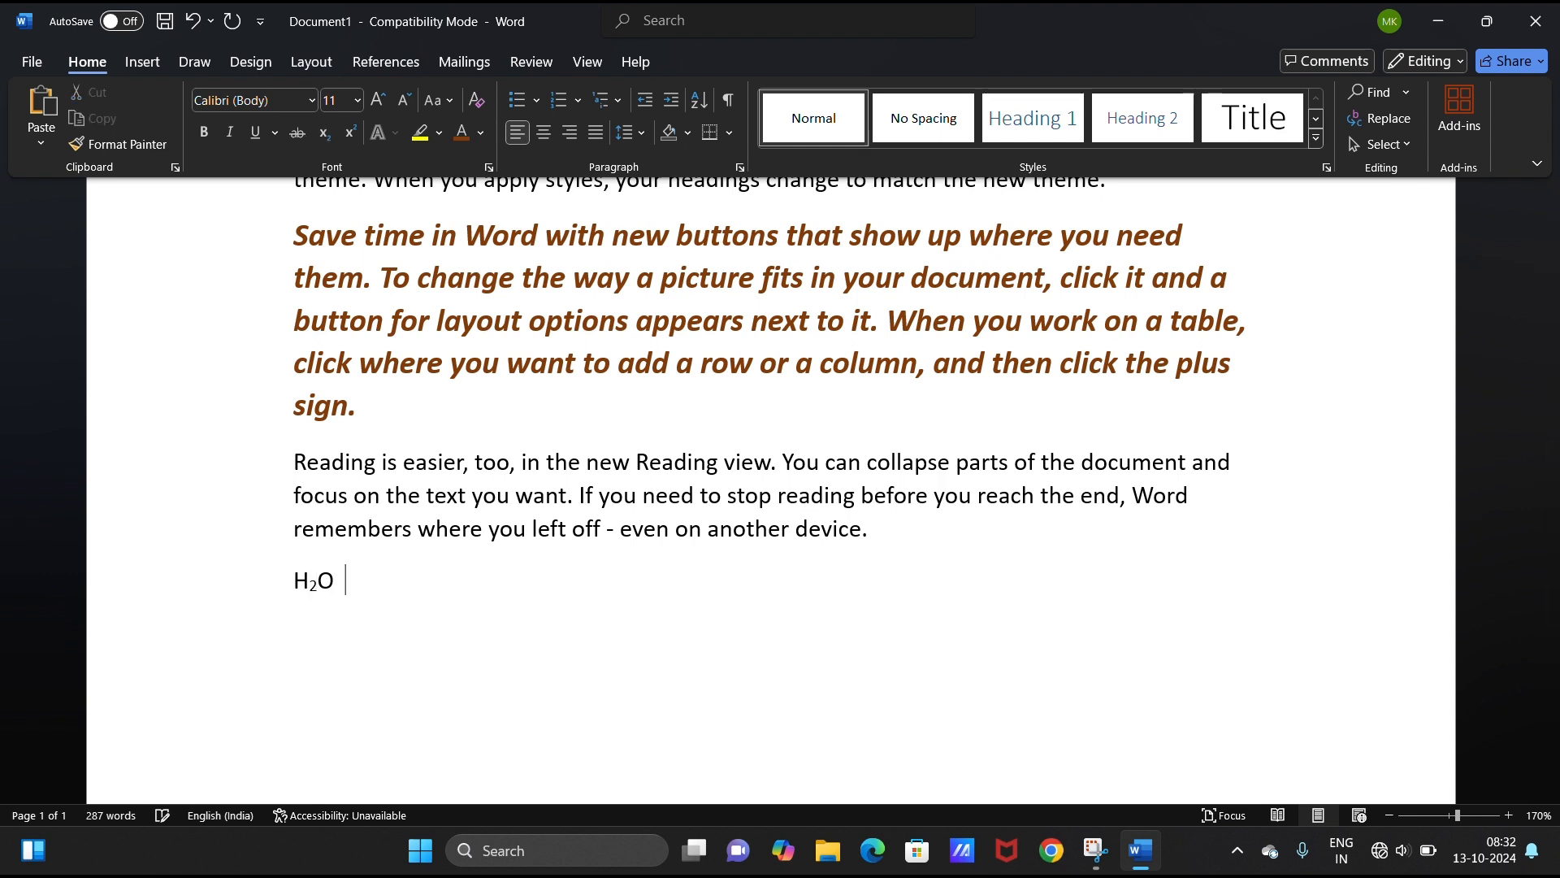
text(3)
key(shift+Left)
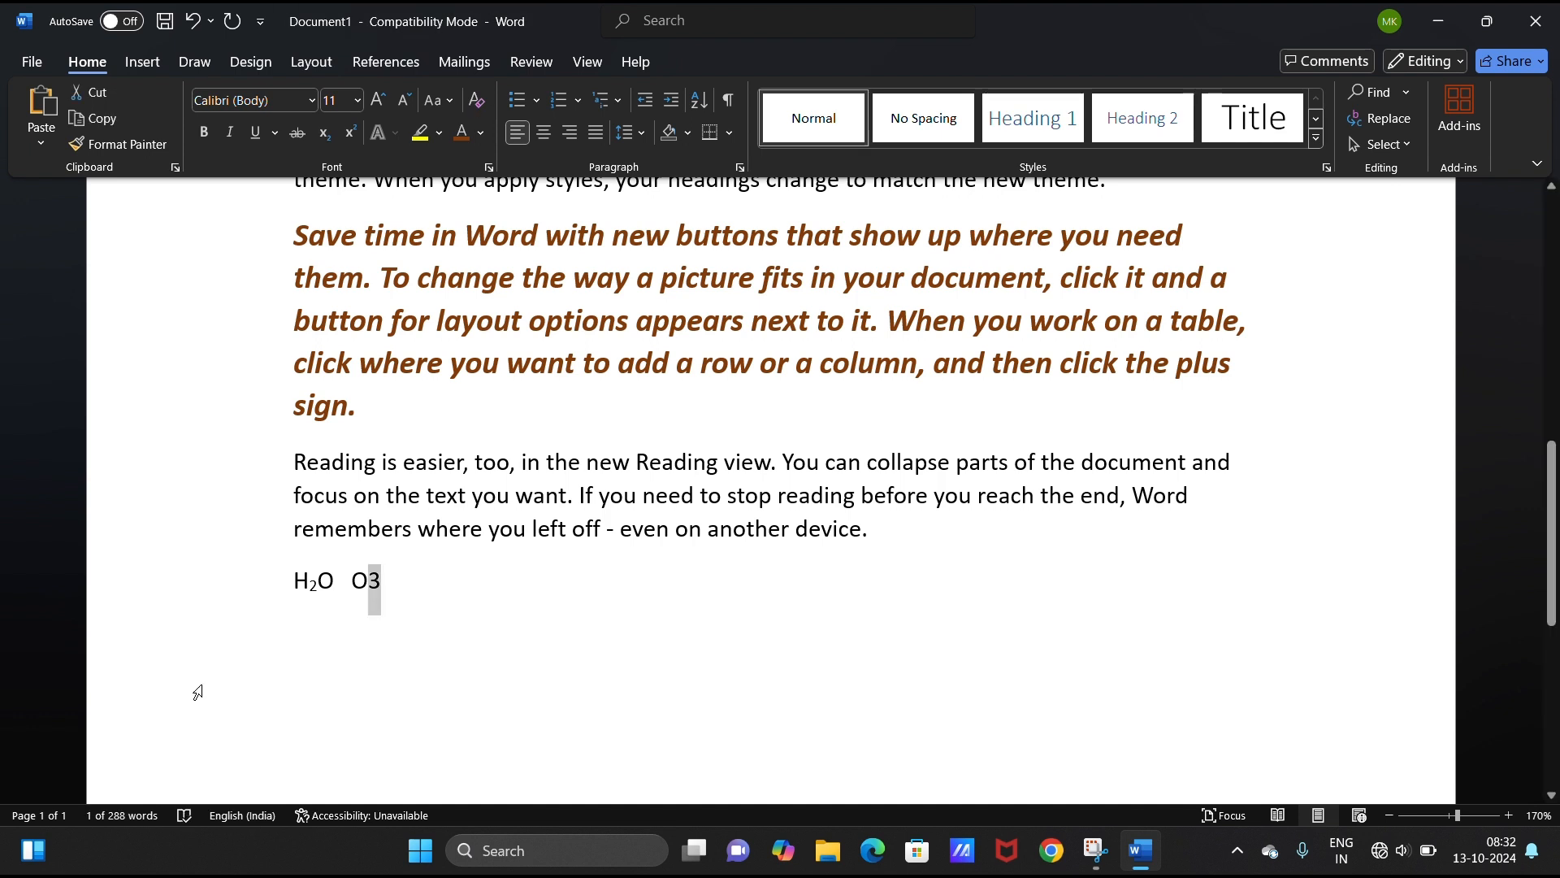
click(346, 142)
click(504, 597)
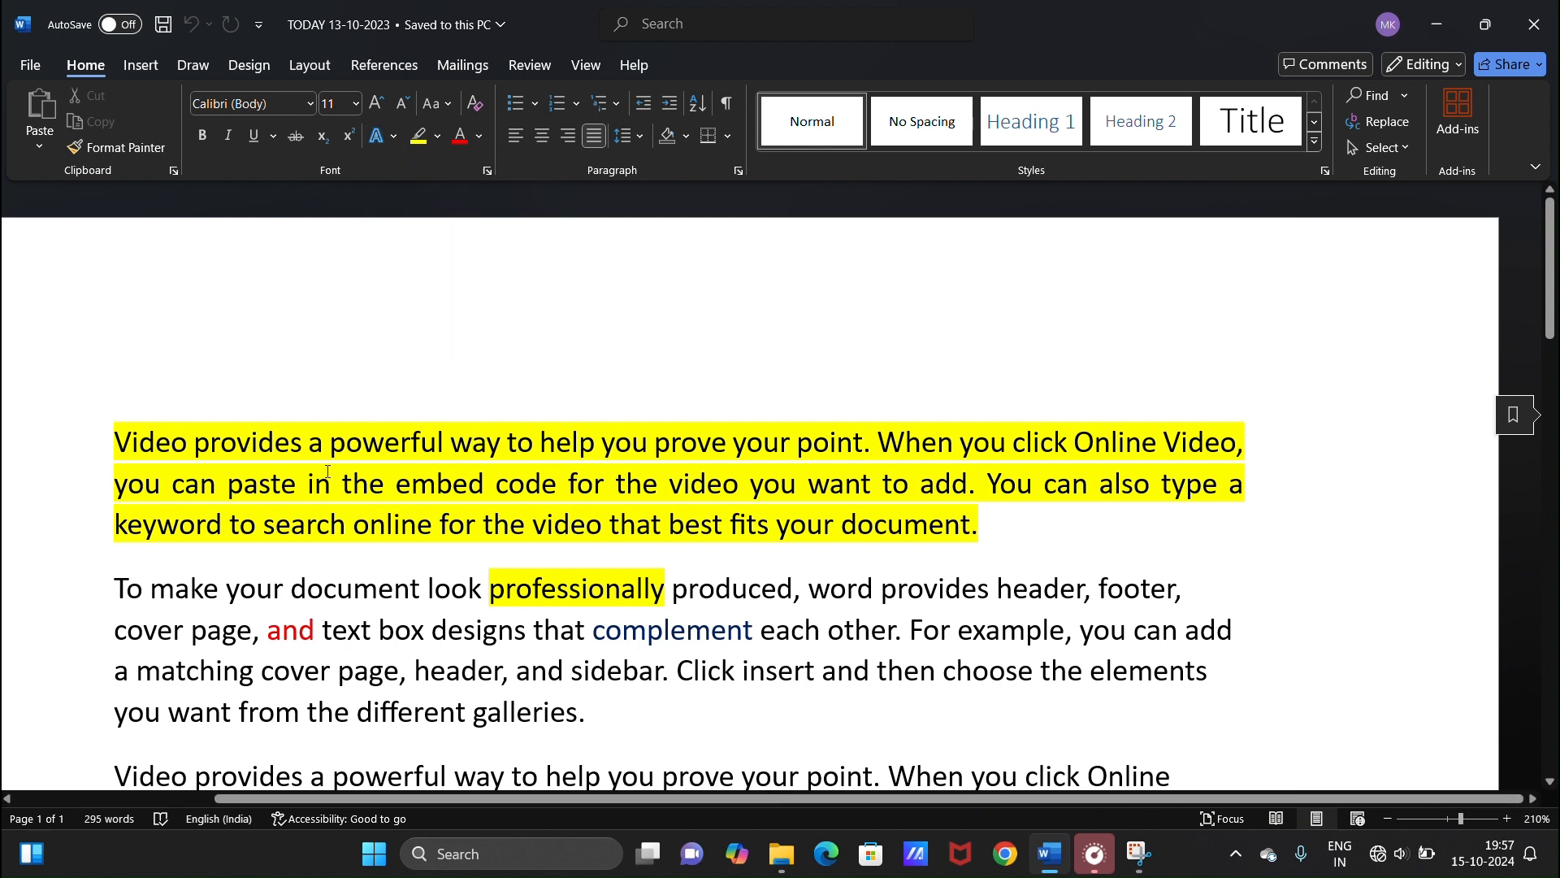
- Apply the black-fill text effect with a blue hard shadow to the word "your" in the third paragraph's first line
scroll(353, 499, down, 1)
scroll(354, 500, down, 1)
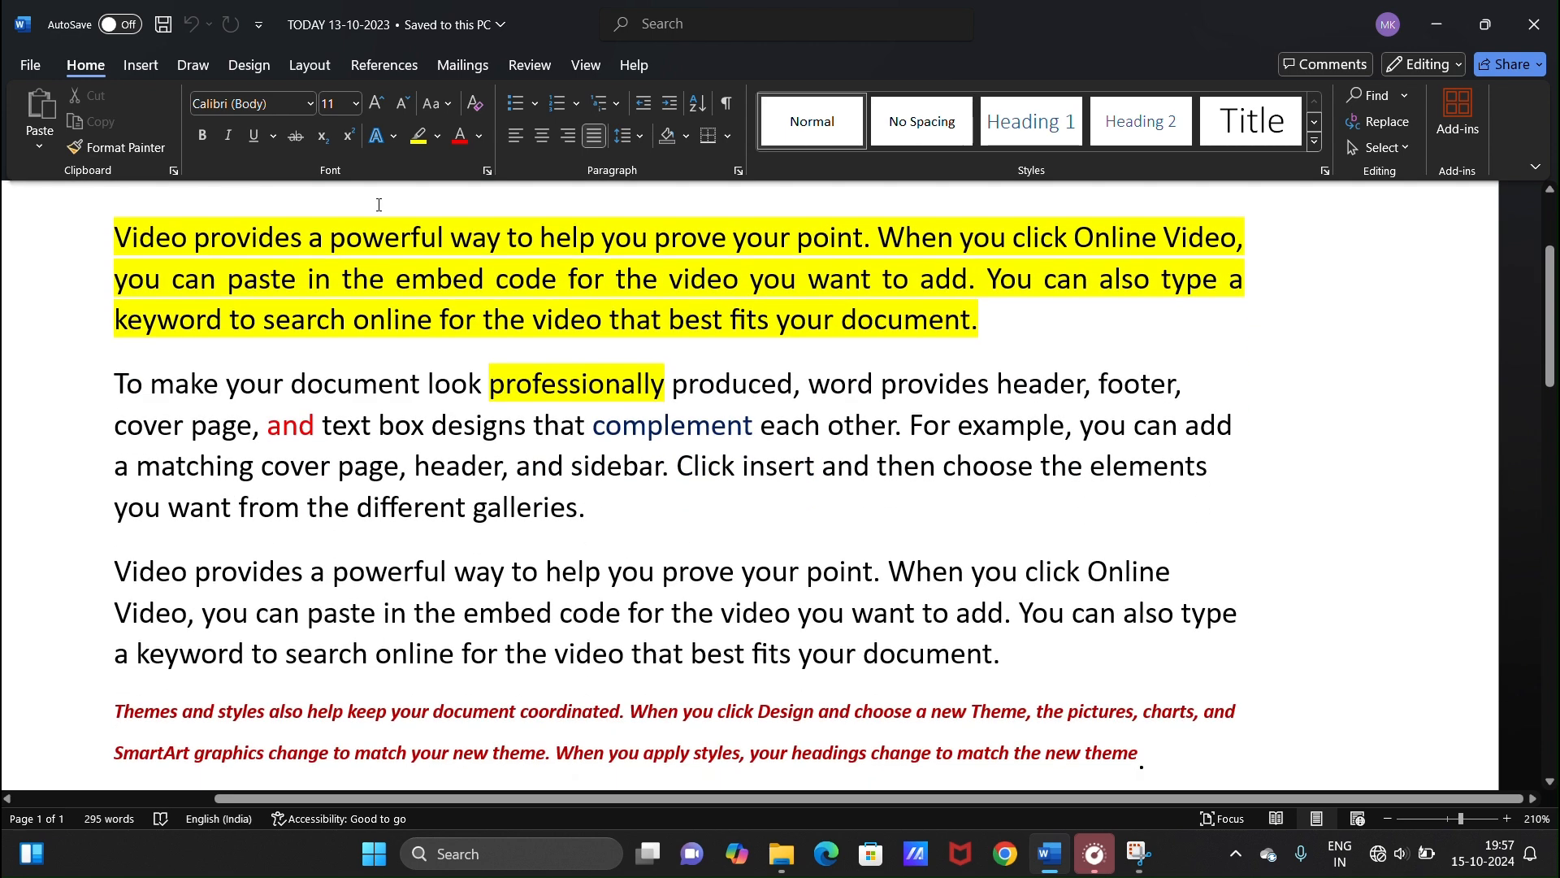
click(393, 138)
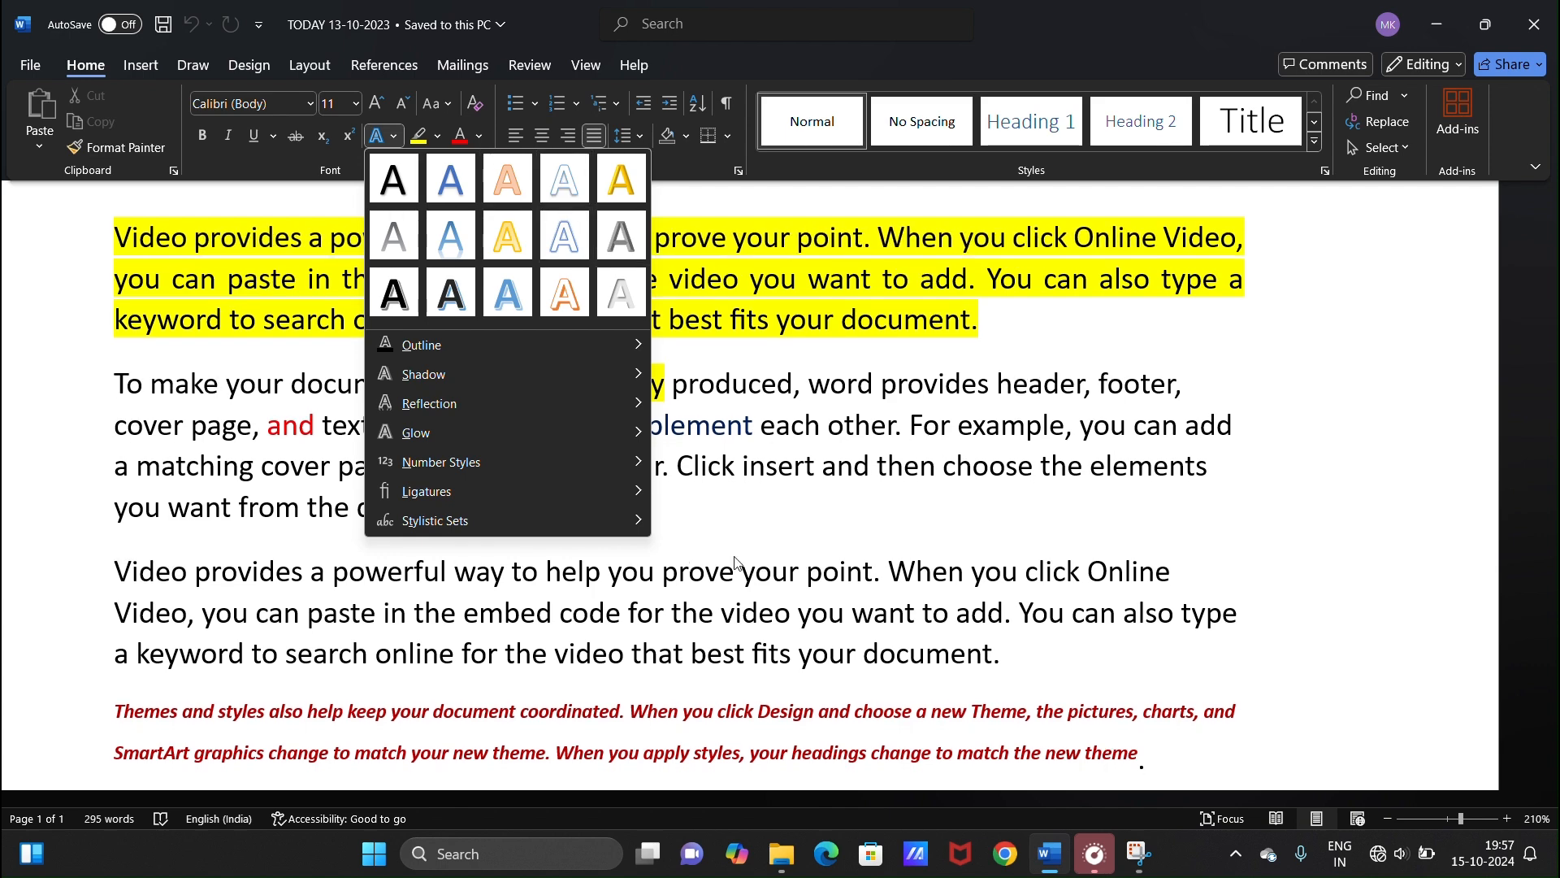
click(776, 583)
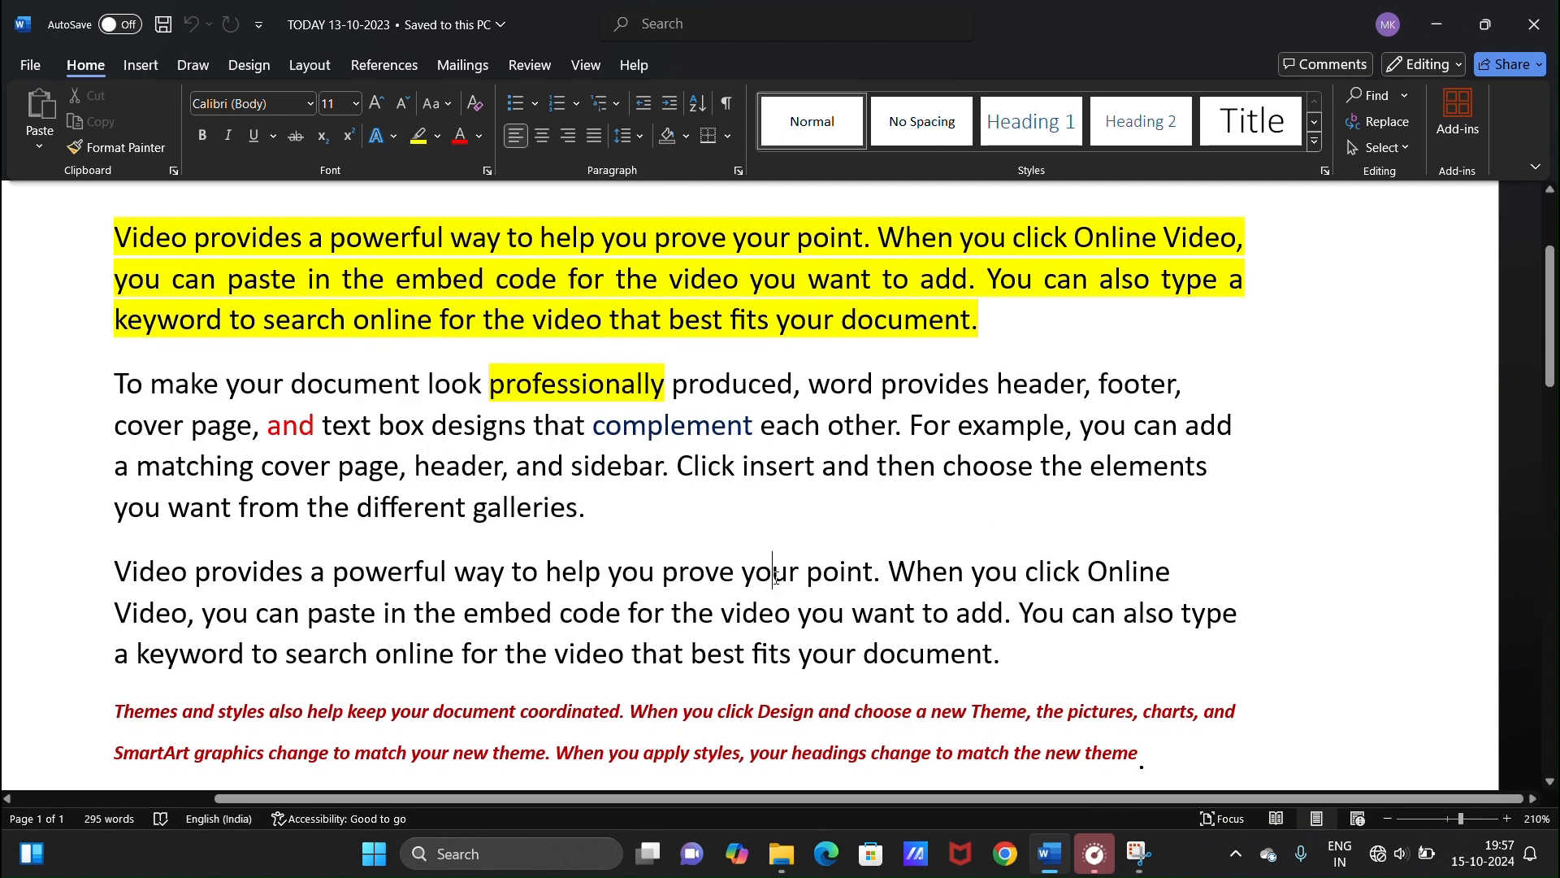
double_click(776, 581)
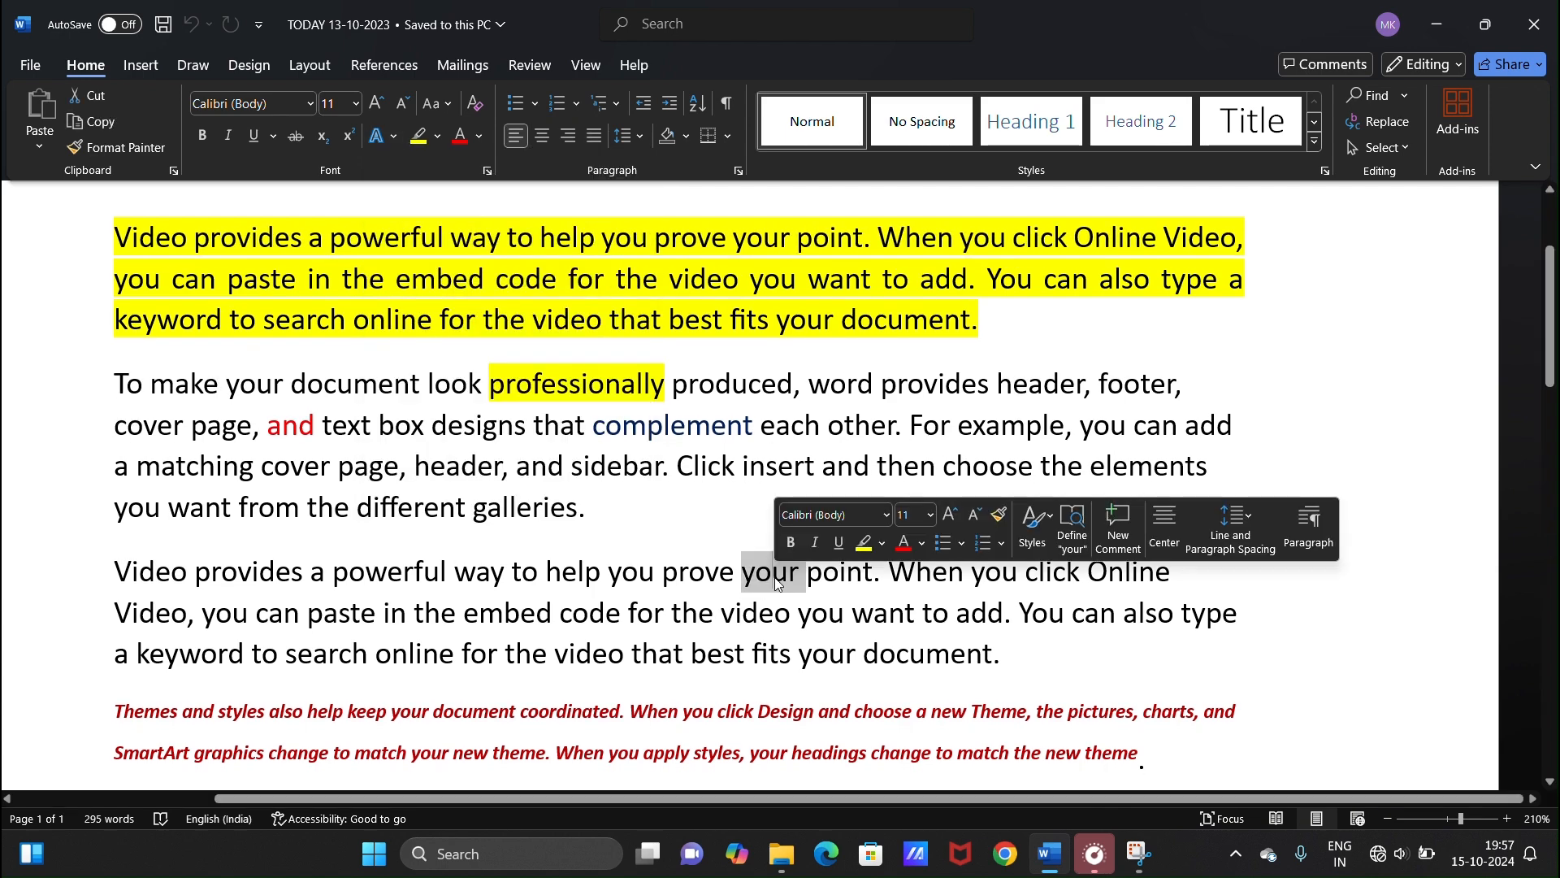
click(395, 136)
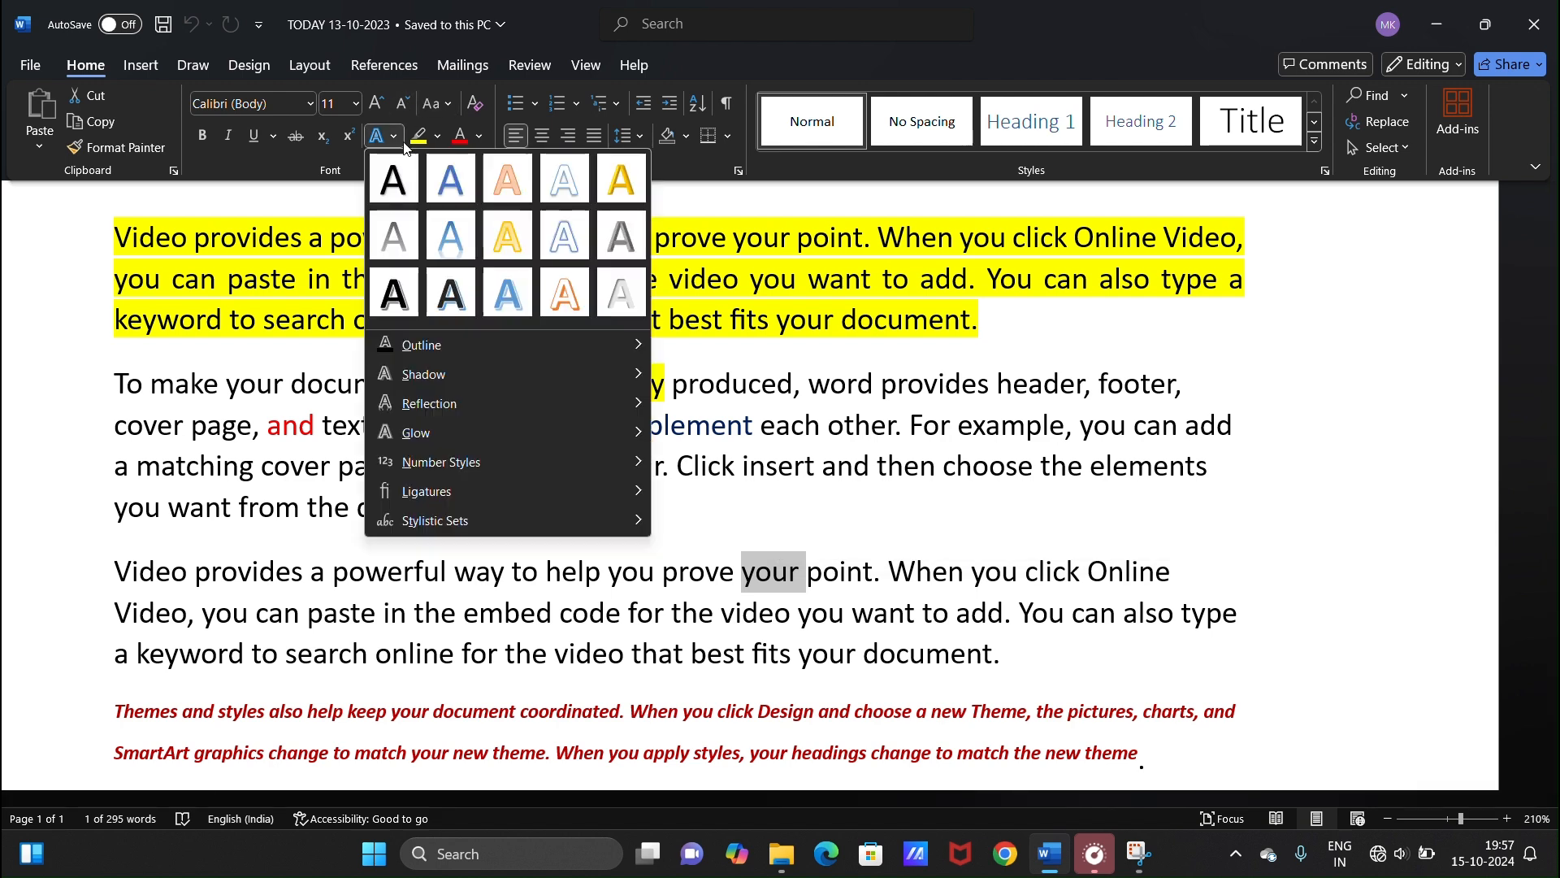
click(467, 309)
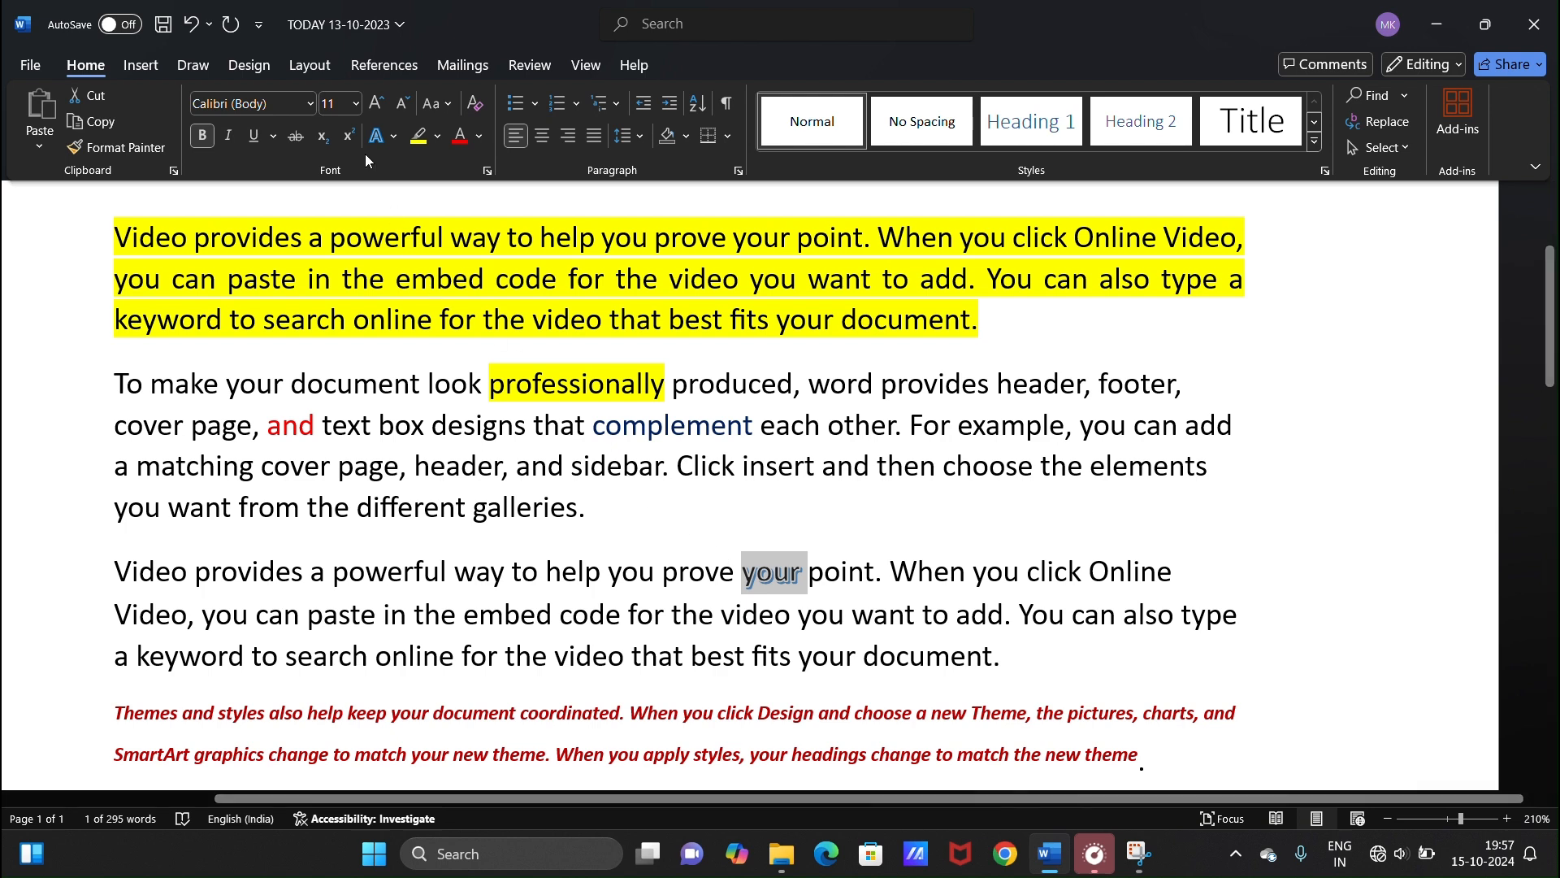
- Examine the Outline, Shadow, Reflection, Glow, Number Styles, Ligatures and Stylistic Sets text effect options, keeping the blue-shadow effect on "your"
click(394, 138)
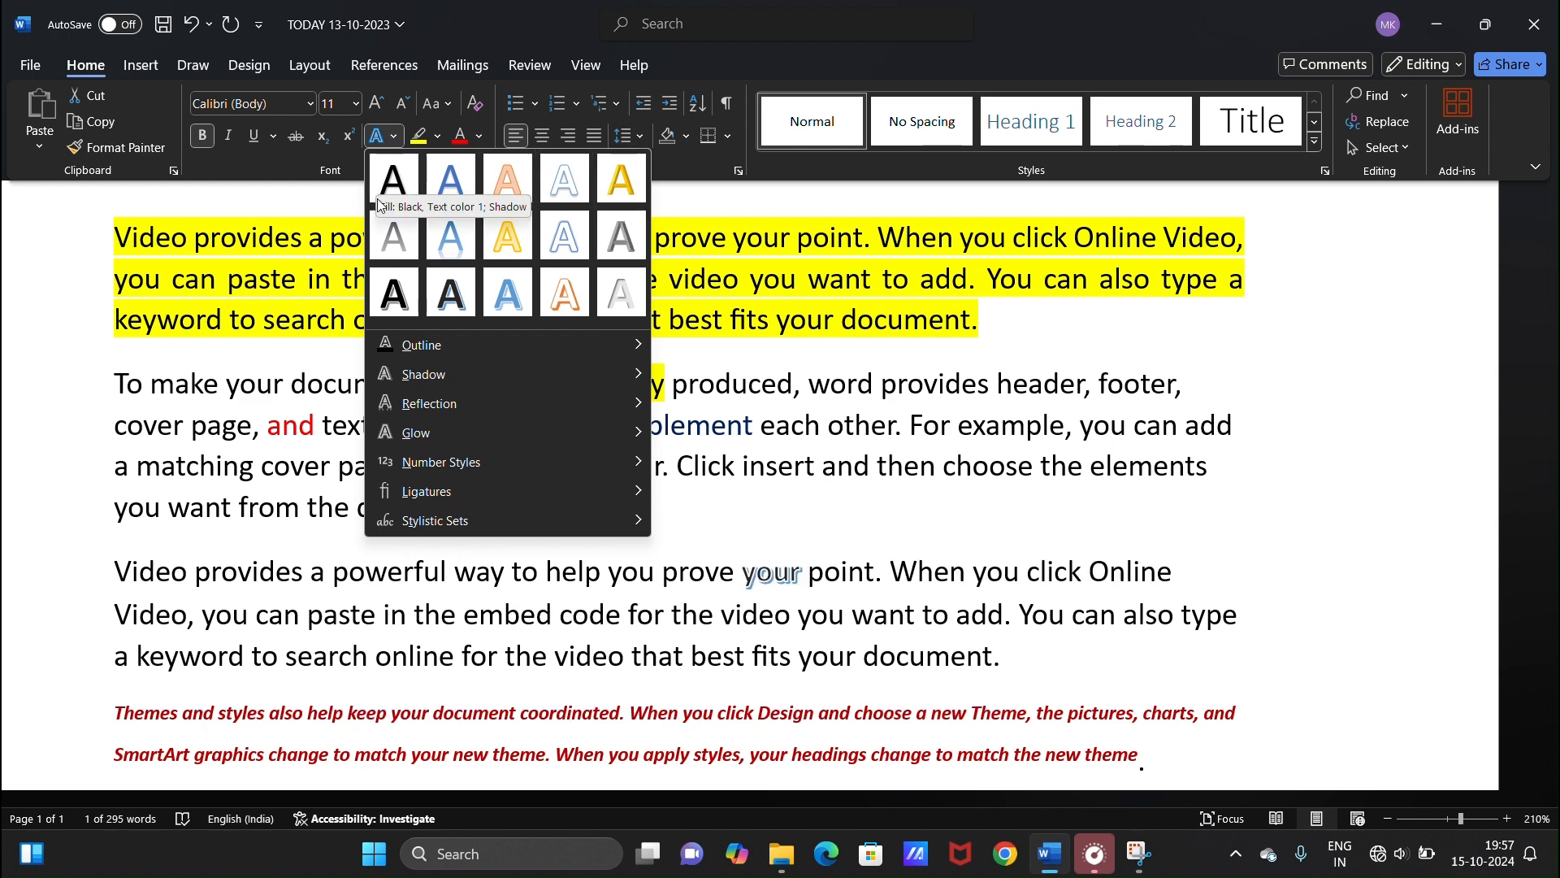
mouse_move(498, 352)
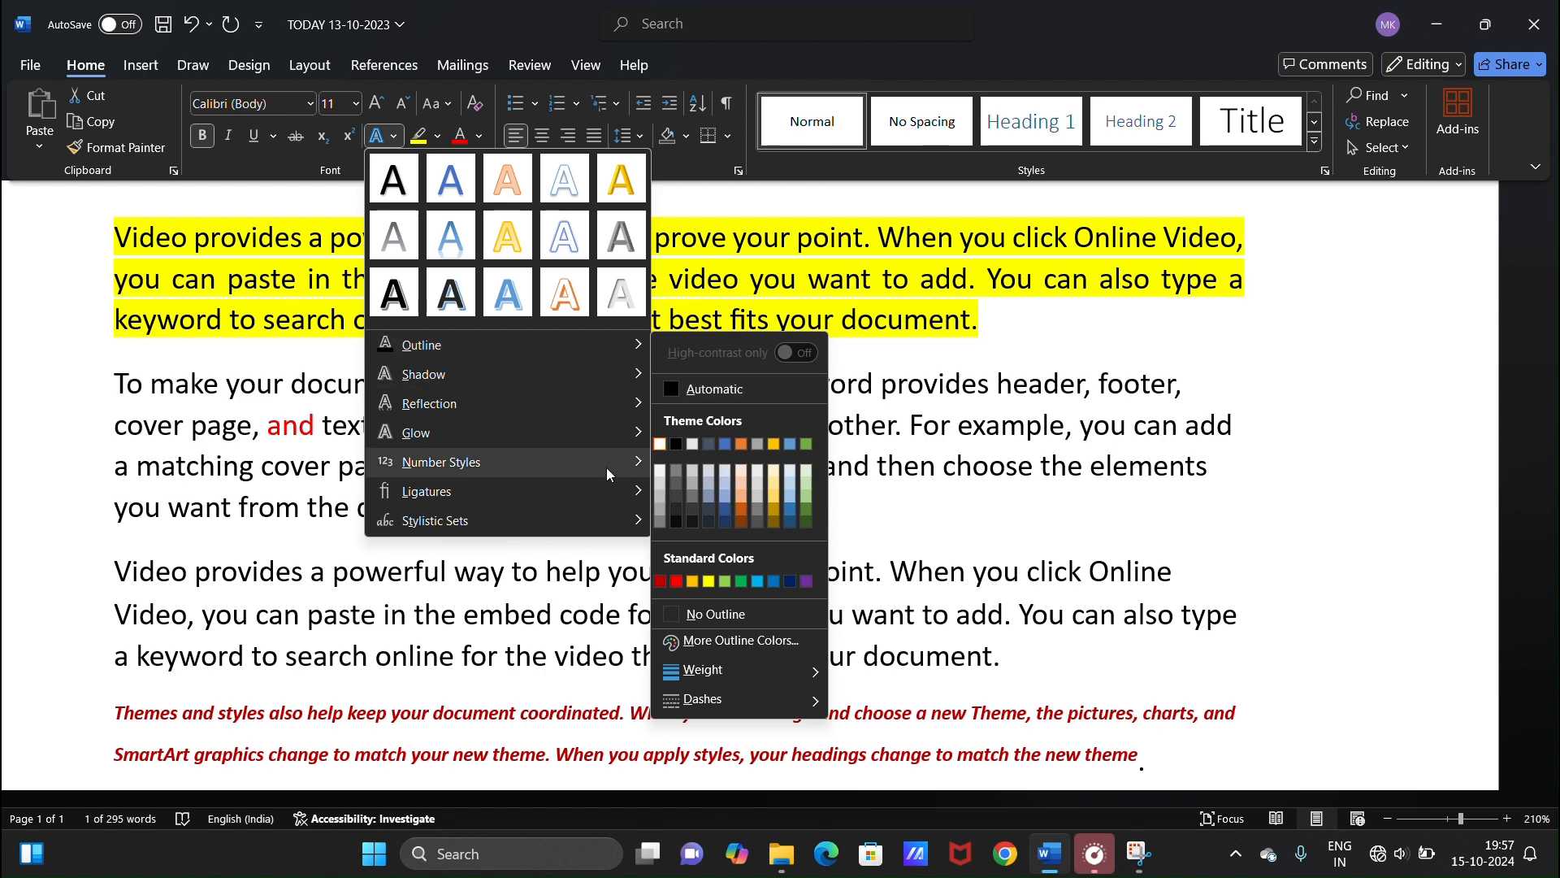
mouse_move(476, 375)
mouse_move(466, 408)
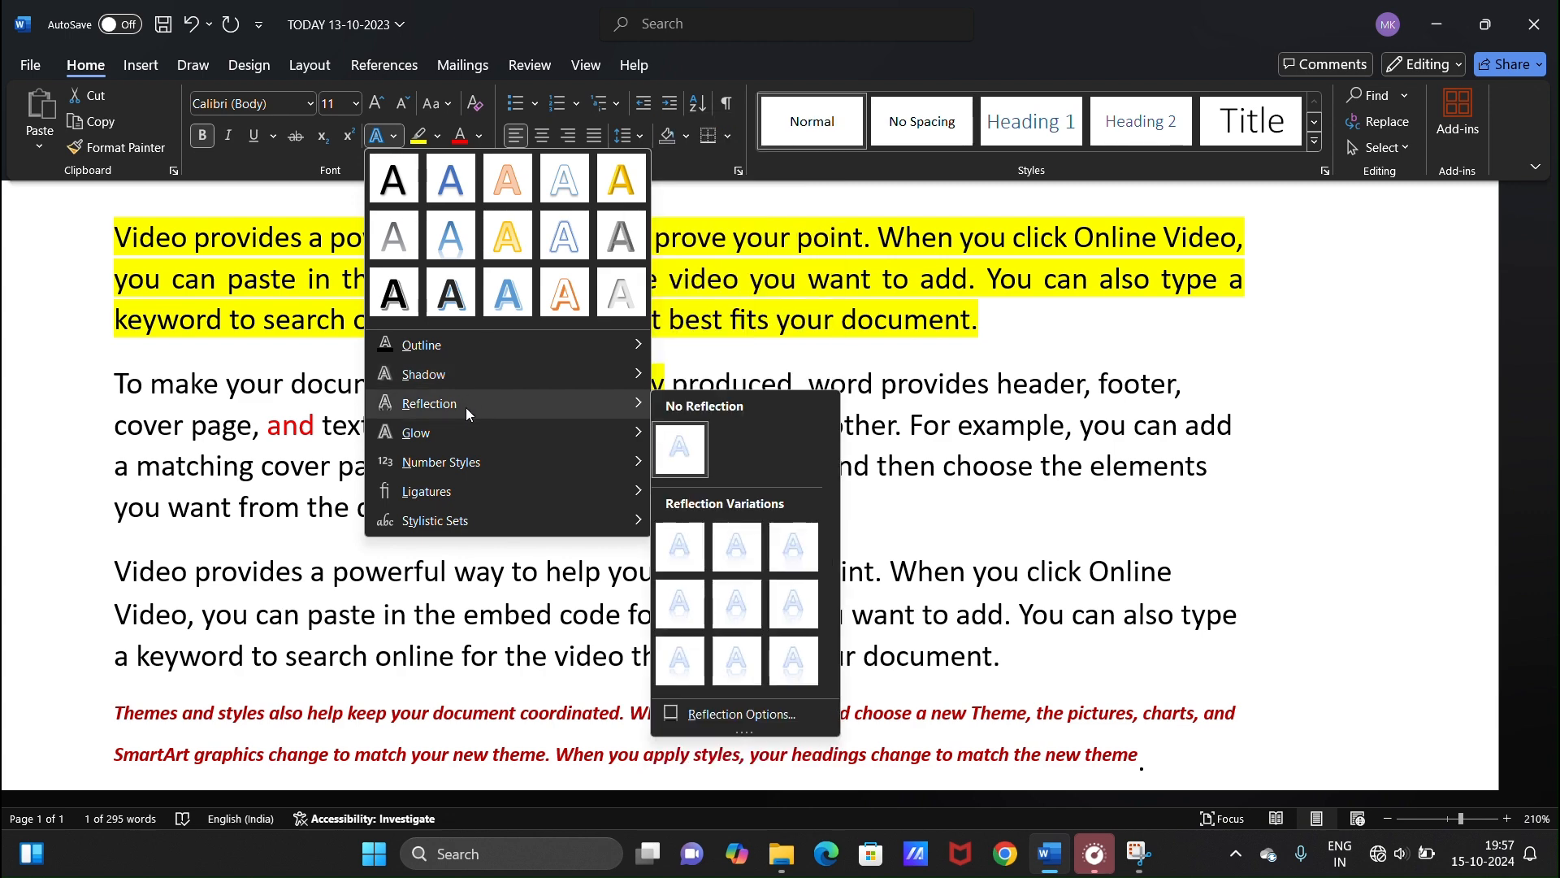
mouse_move(476, 438)
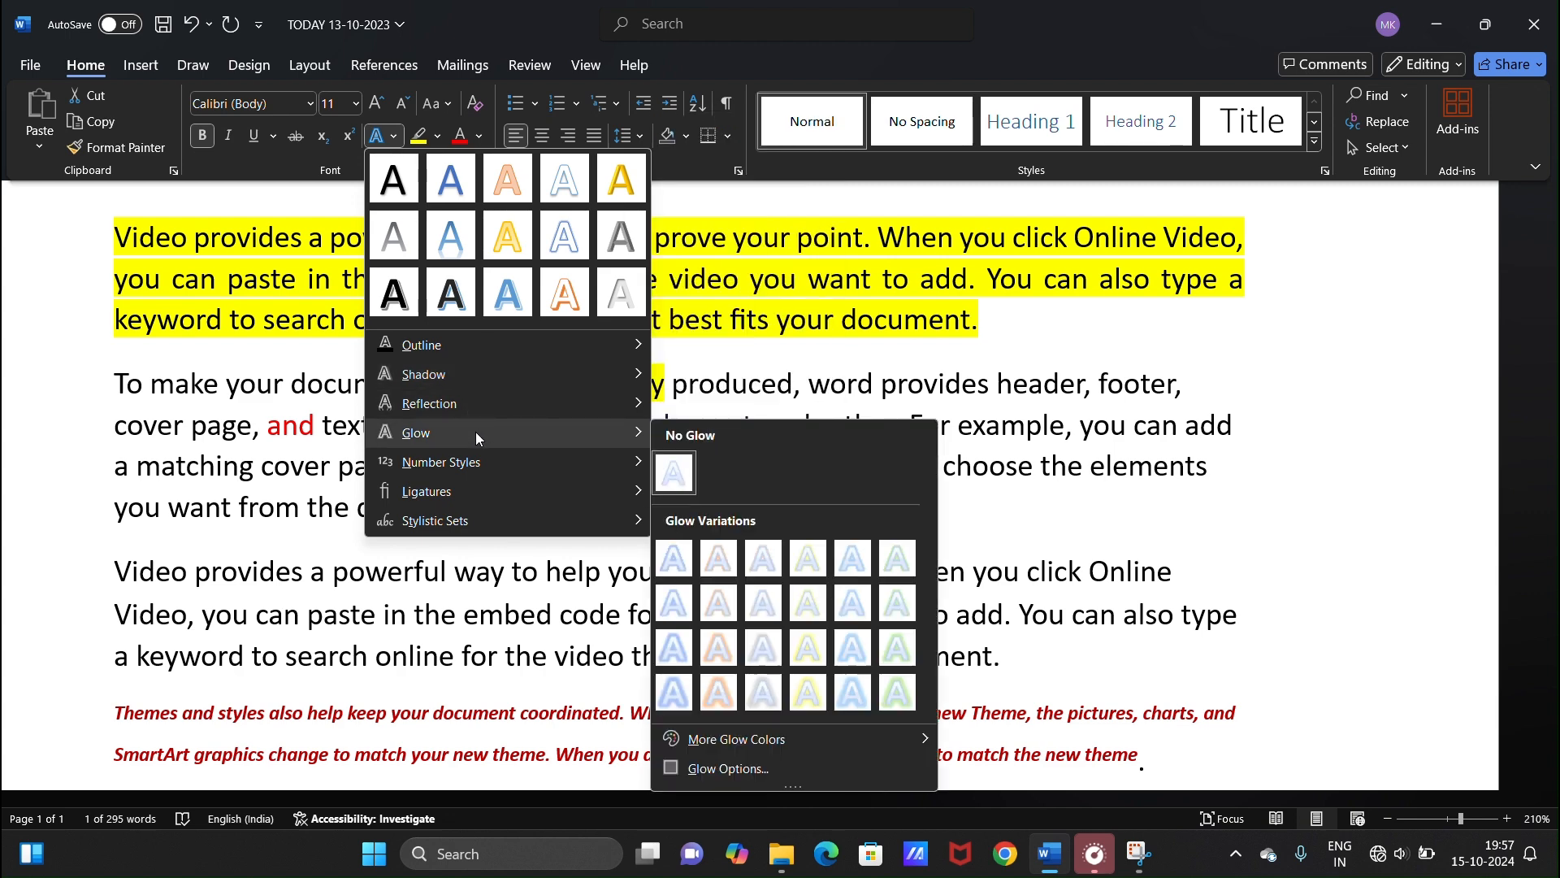
mouse_move(469, 466)
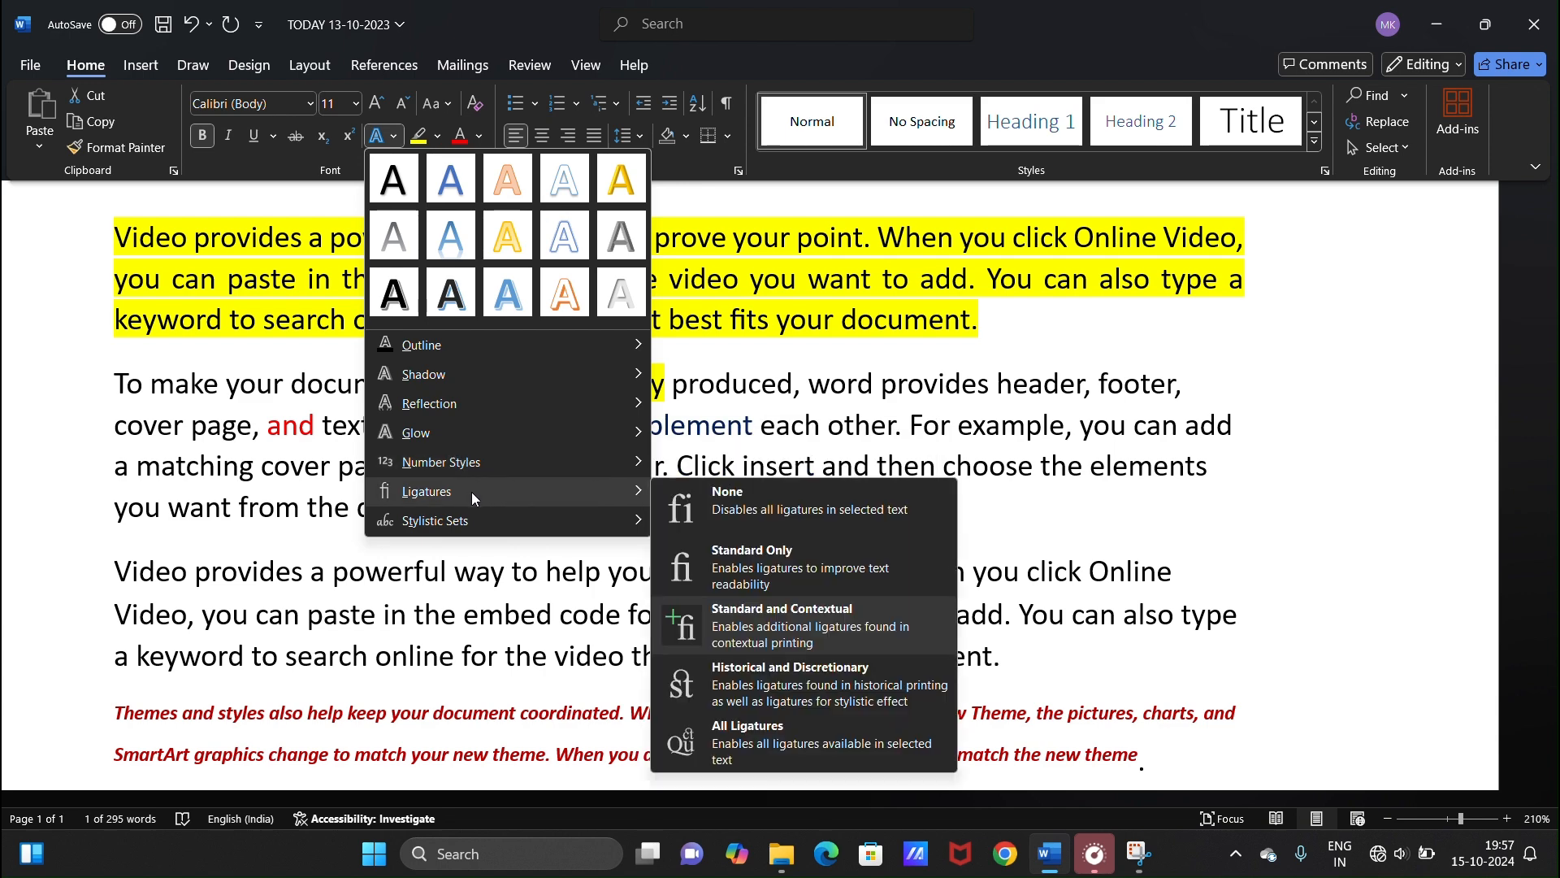
mouse_move(498, 523)
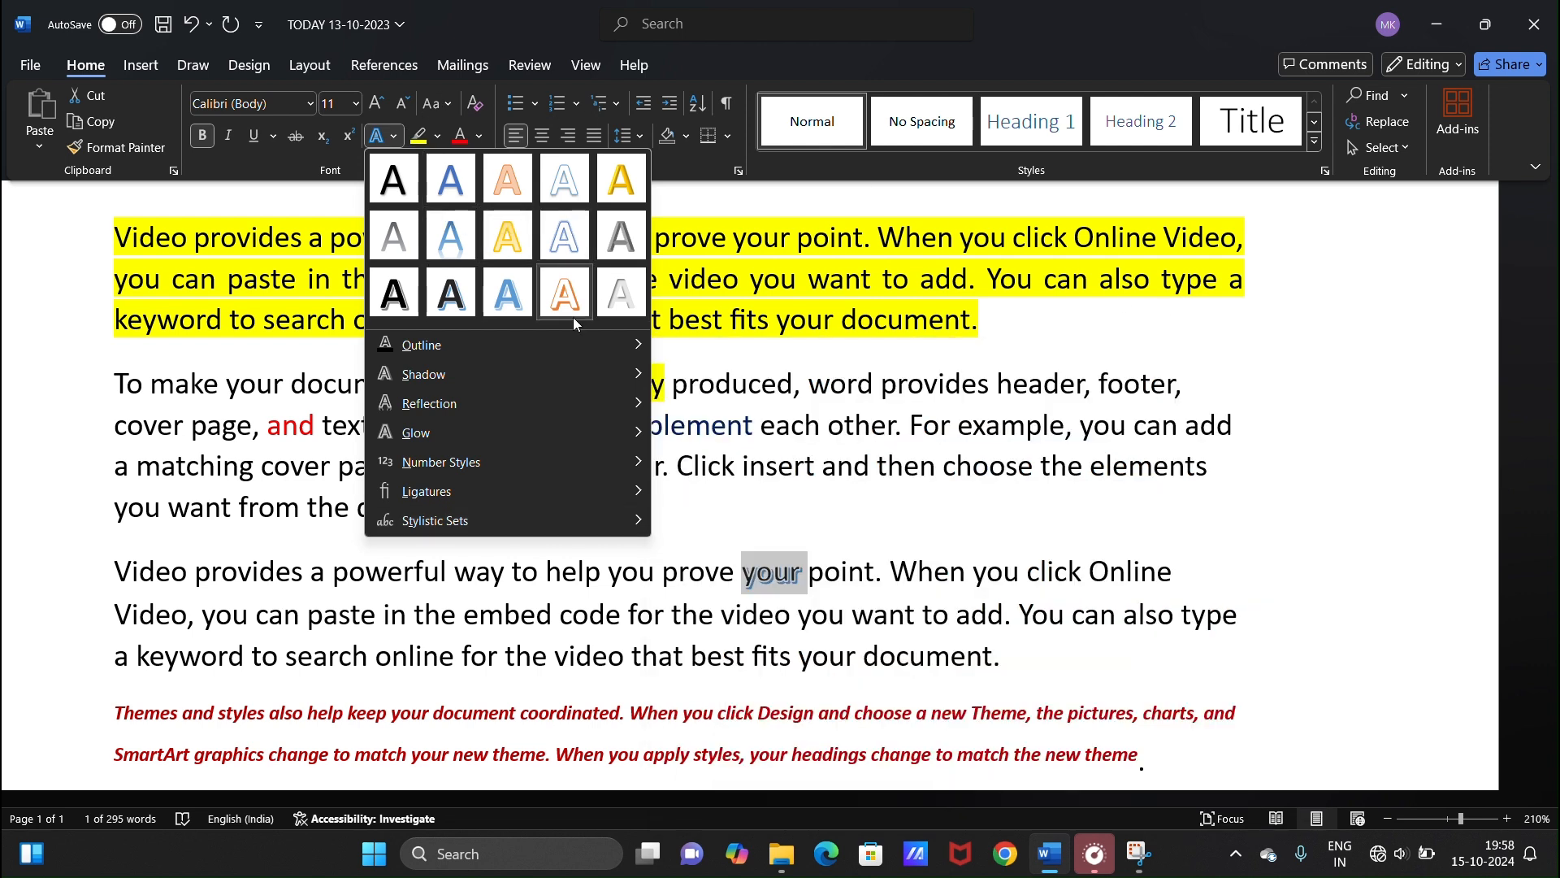
click(453, 296)
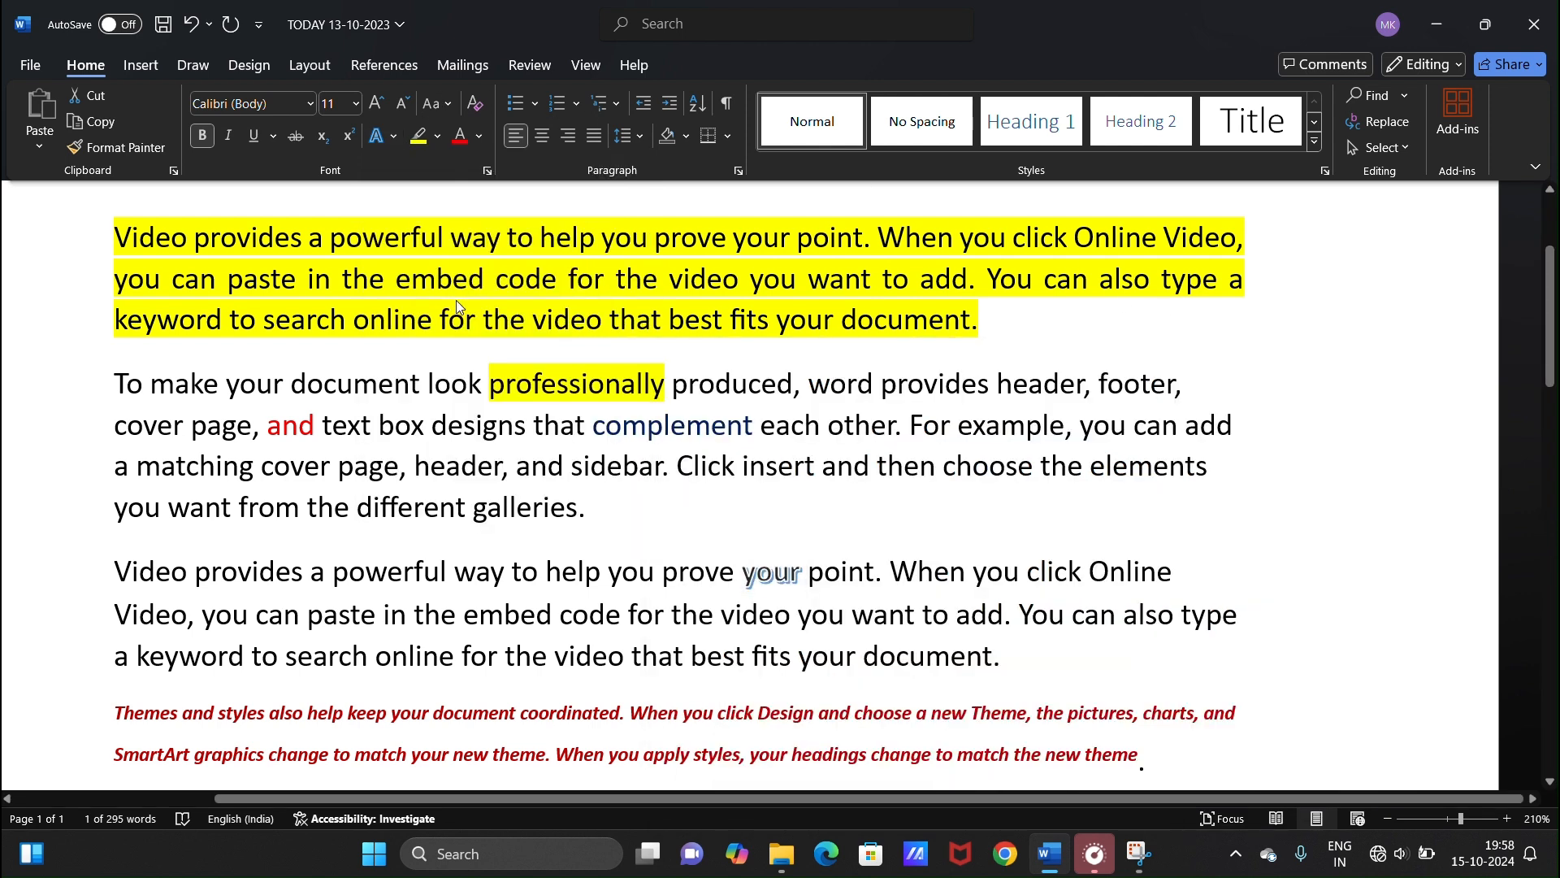
- Highlight the second paragraph in yellow from "cover page" through to its end
click(931, 582)
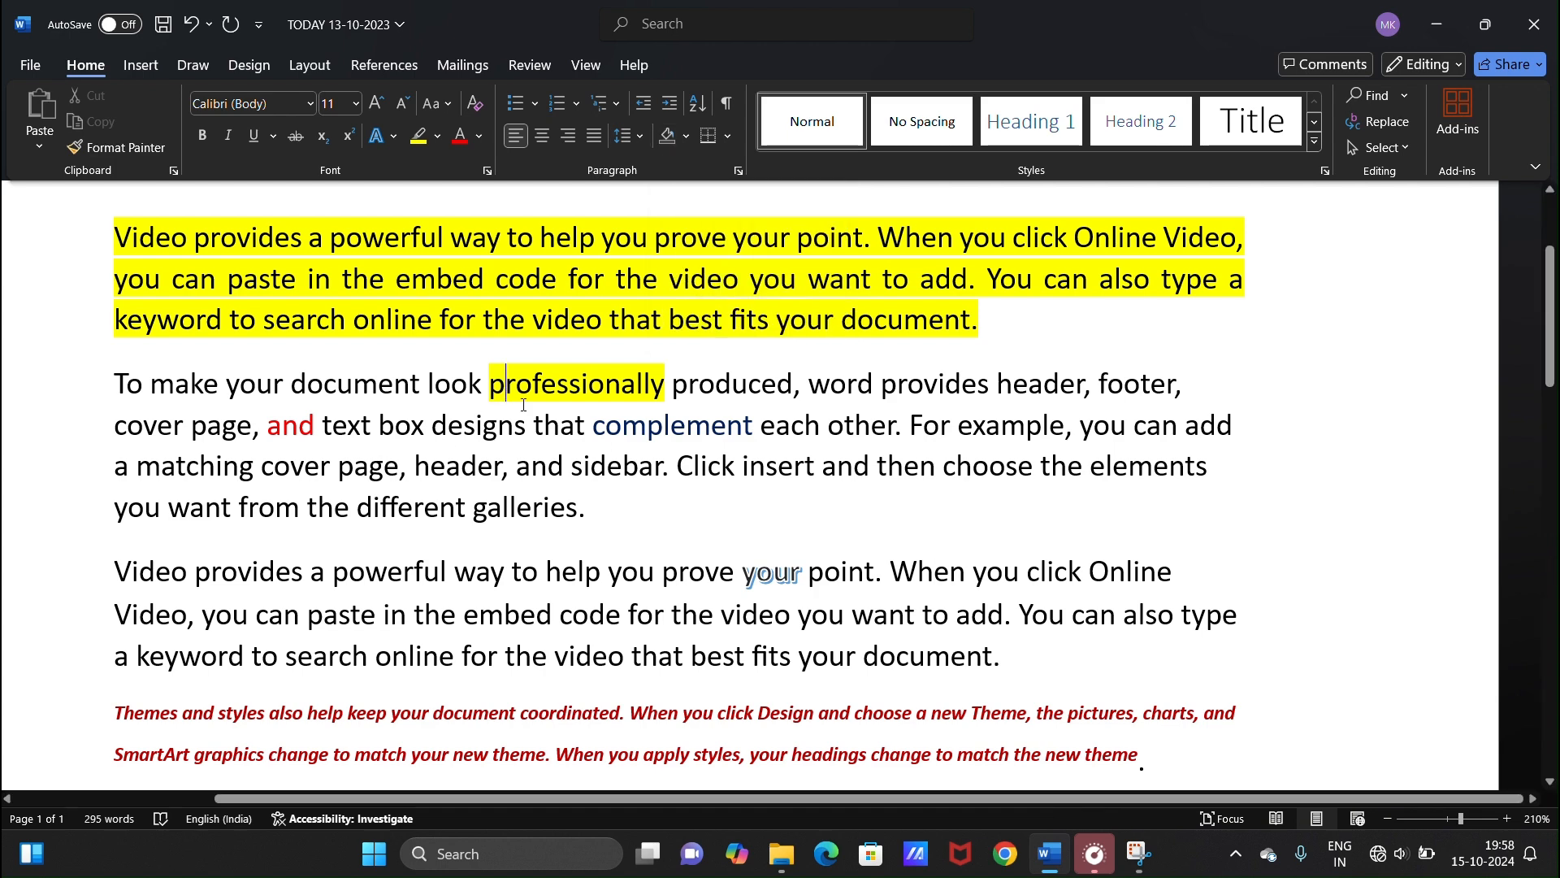
drag(594, 527, 119, 427)
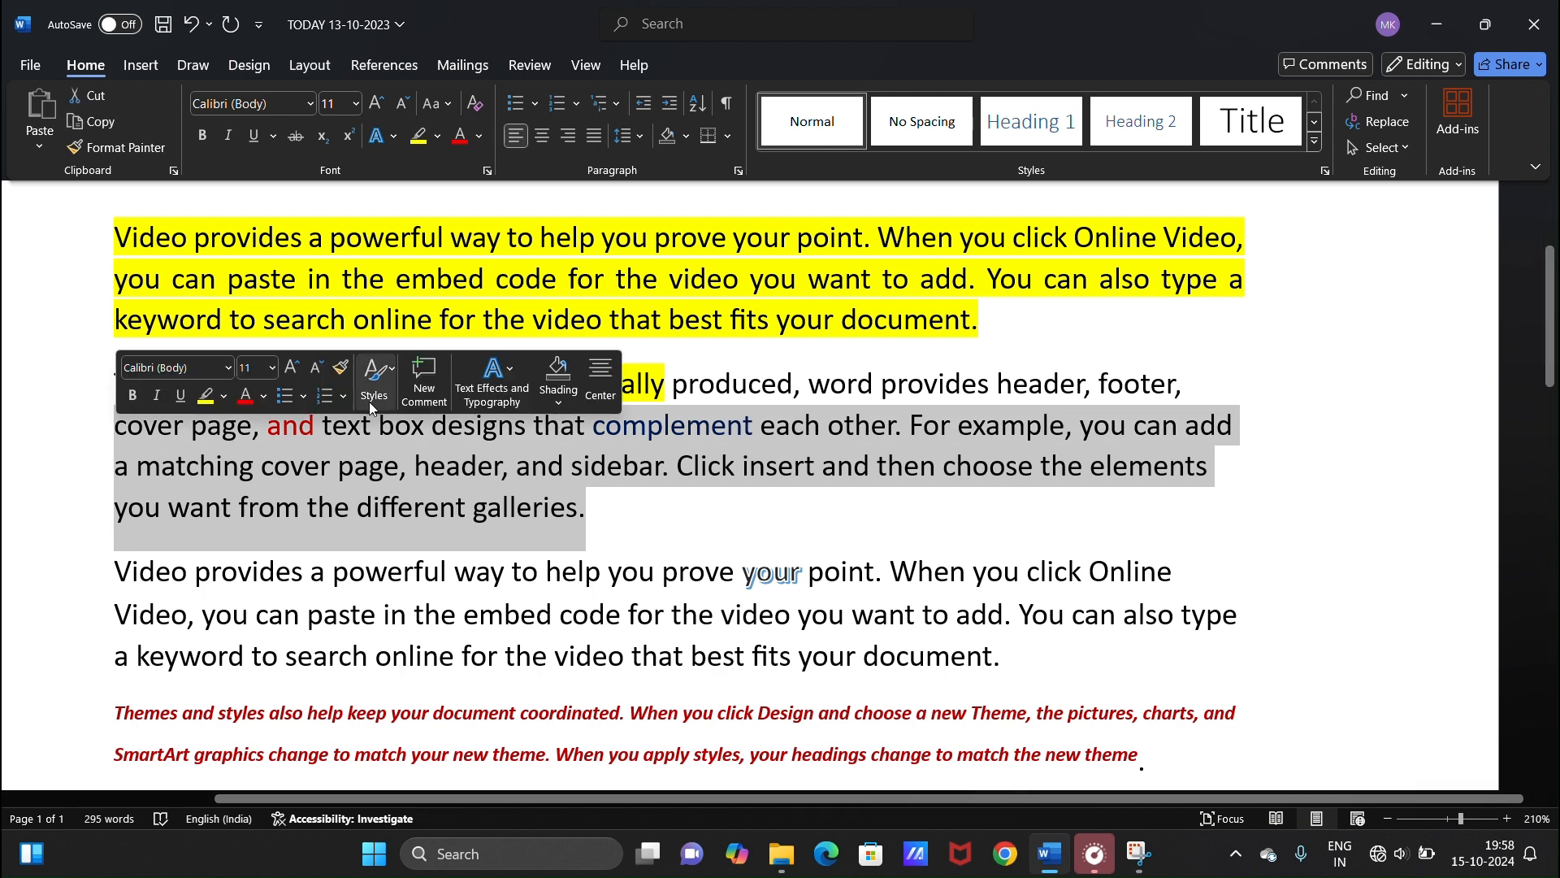
click(417, 136)
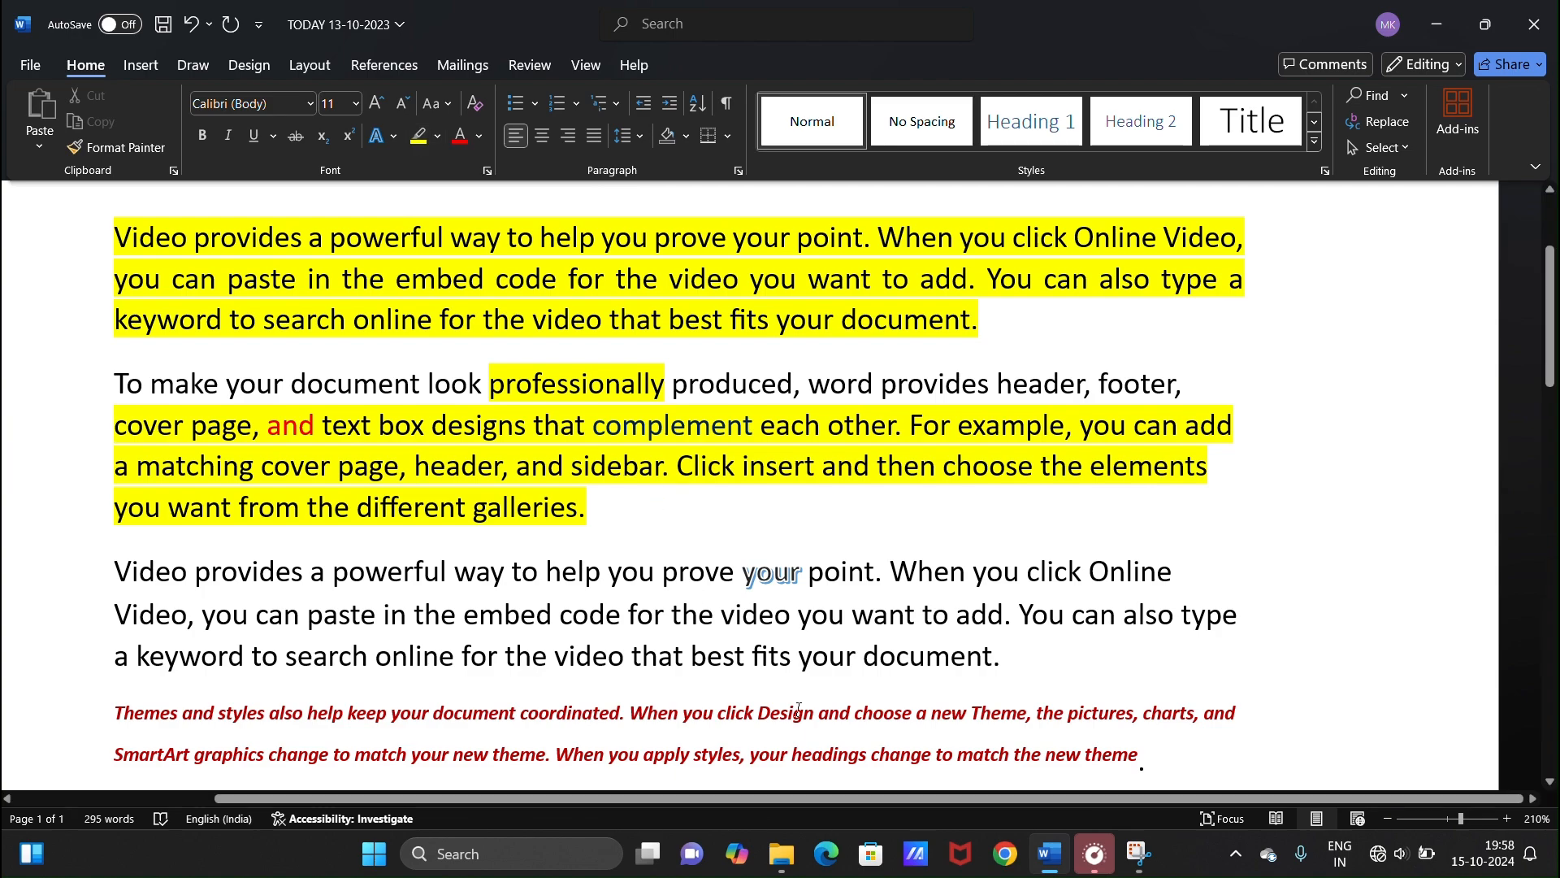
- Highlight the word "To" at the start of the second paragraph in yellow
click(1506, 817)
click(1506, 817)
click(1506, 818)
click(1506, 818)
click(1507, 817)
click(1506, 818)
click(1506, 818)
click(1506, 817)
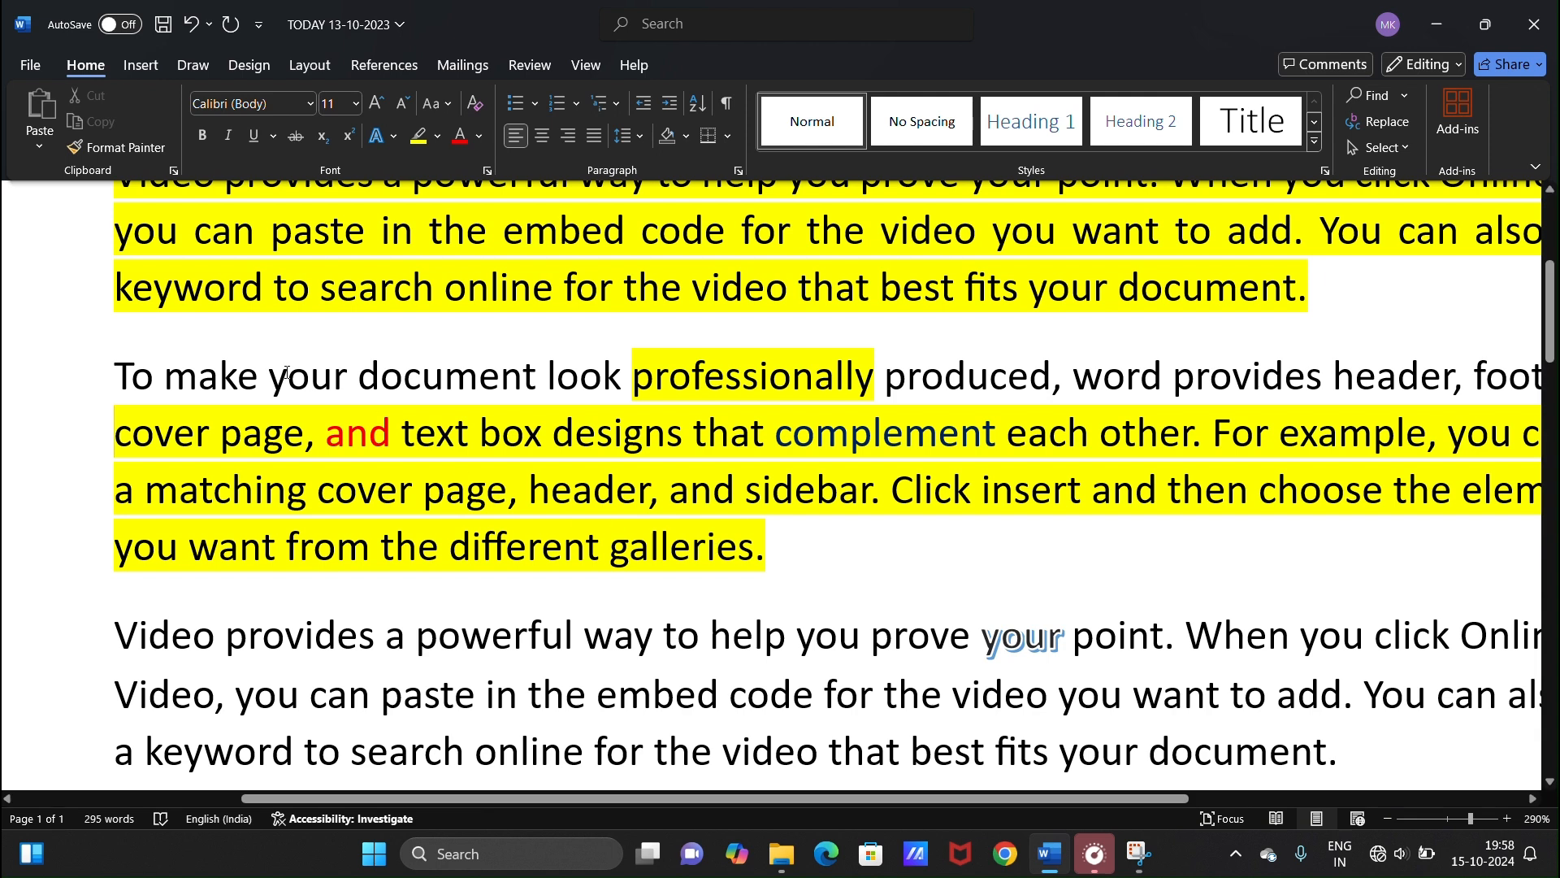
double_click(130, 376)
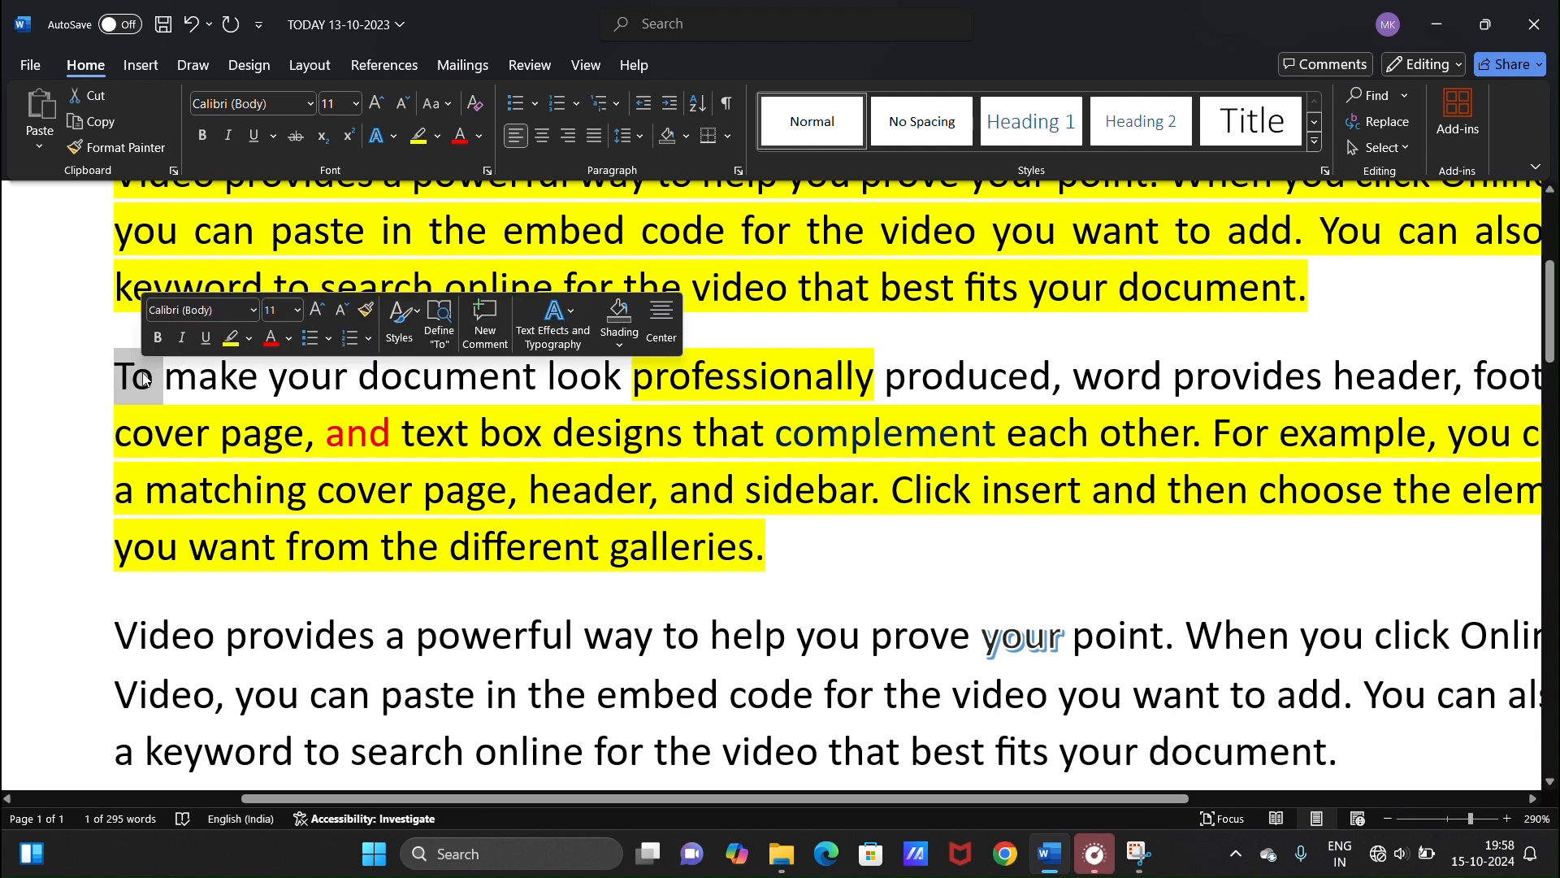
click(437, 135)
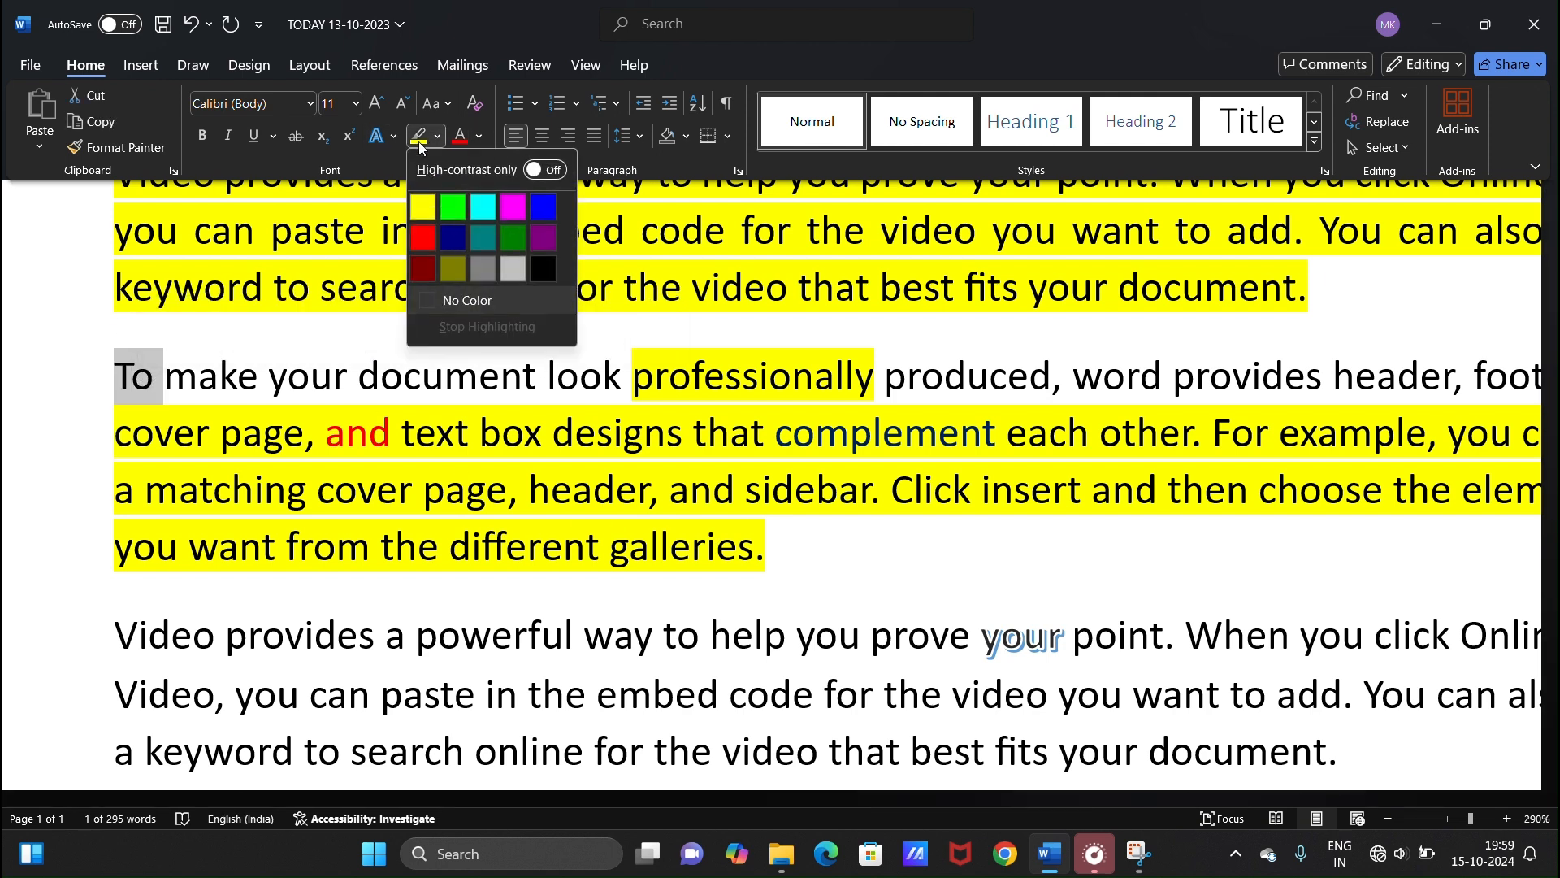
click(422, 207)
key(Right)
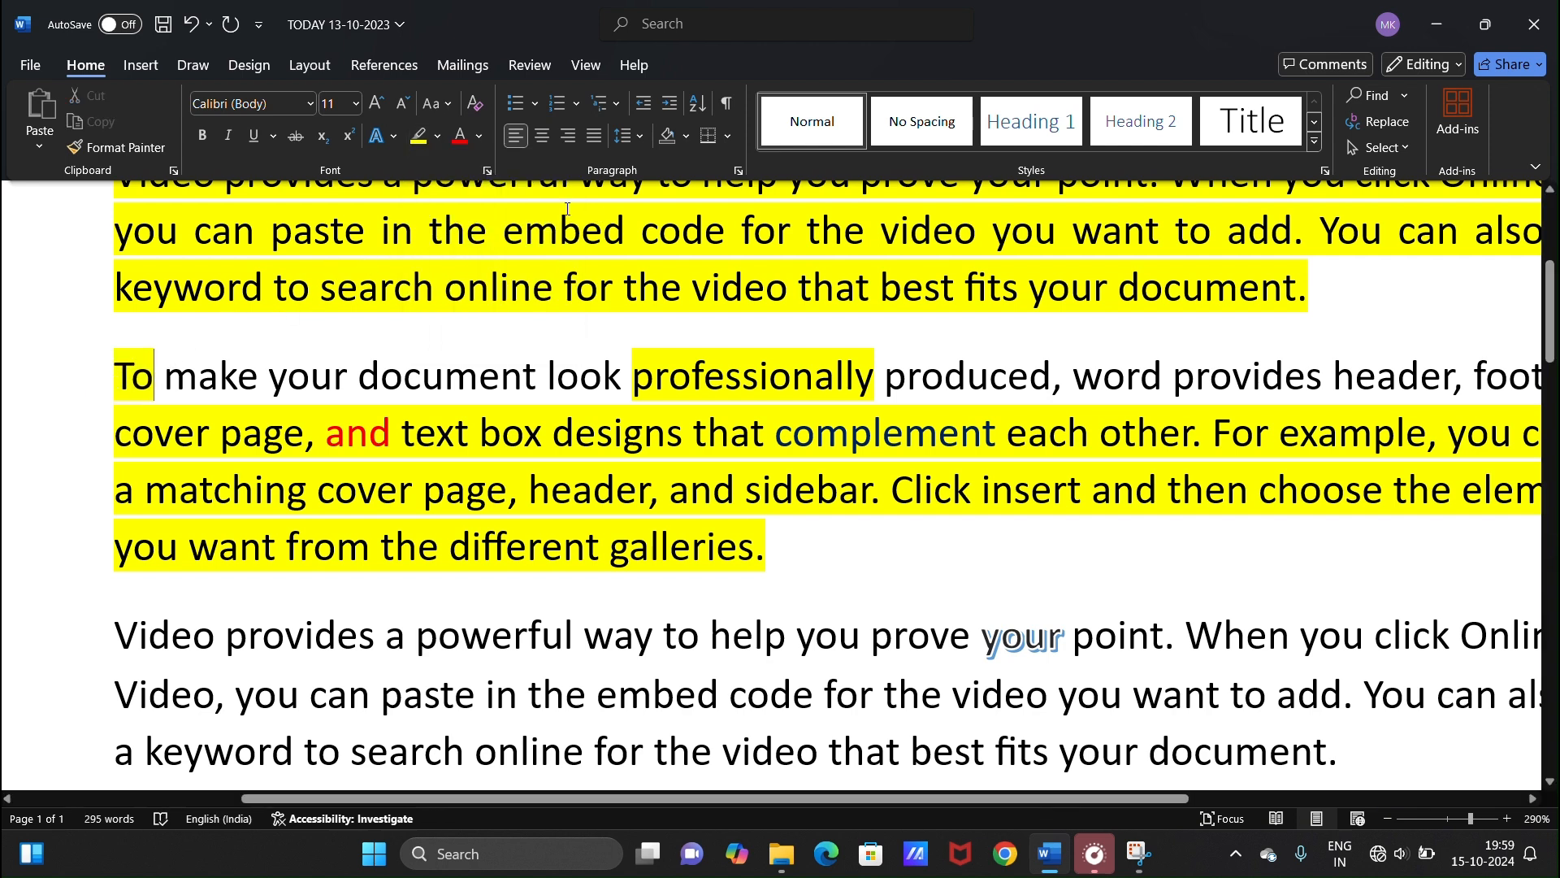
- Highlight the word "document" in the second paragraph's first line in dark blue
click(438, 136)
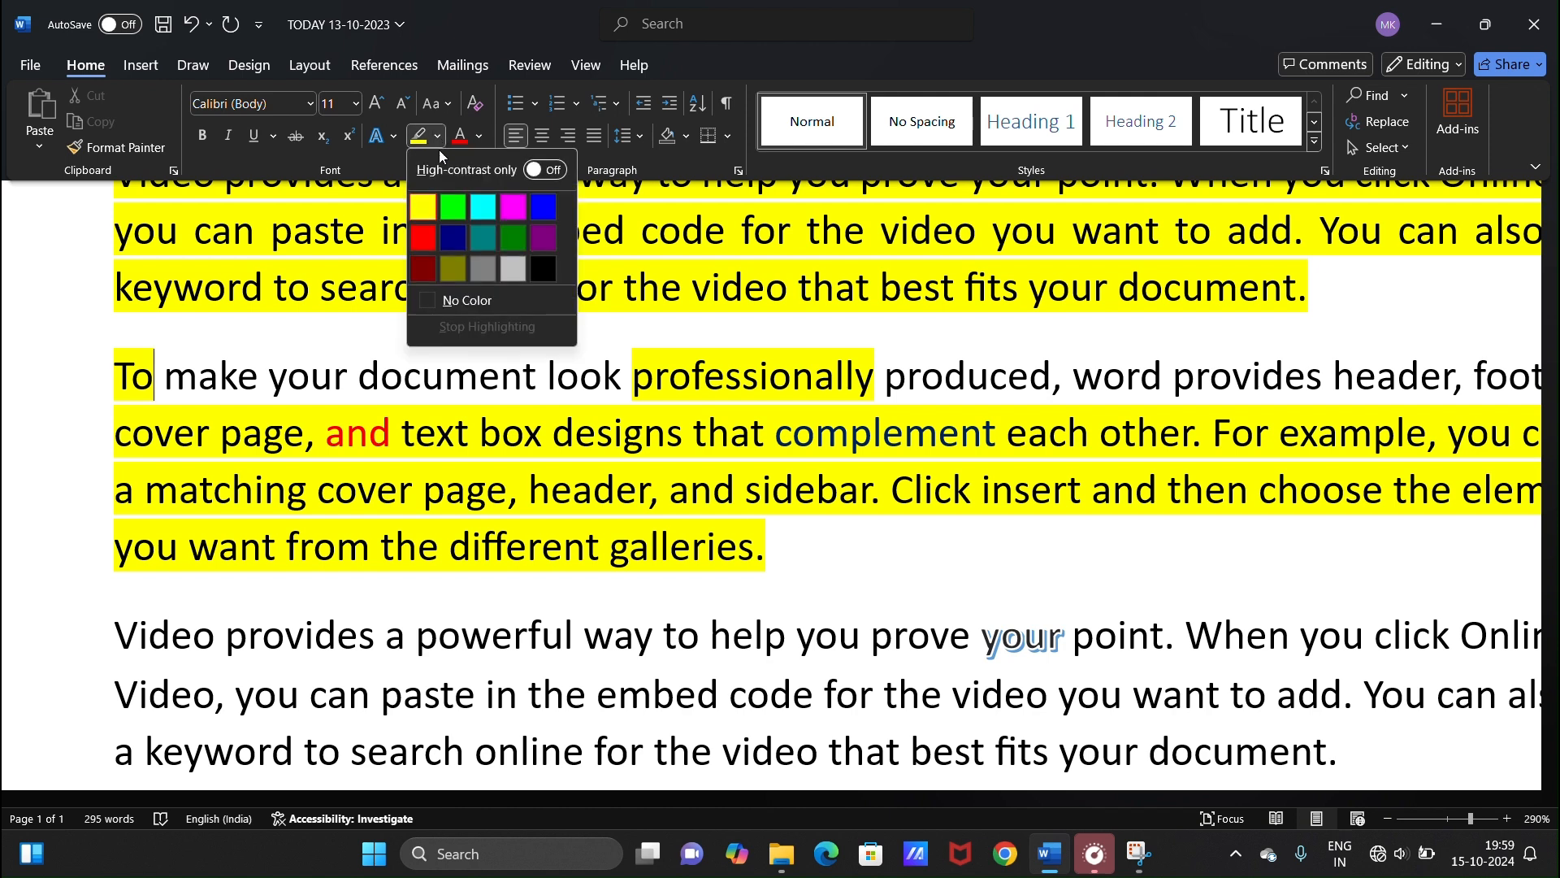
click(452, 237)
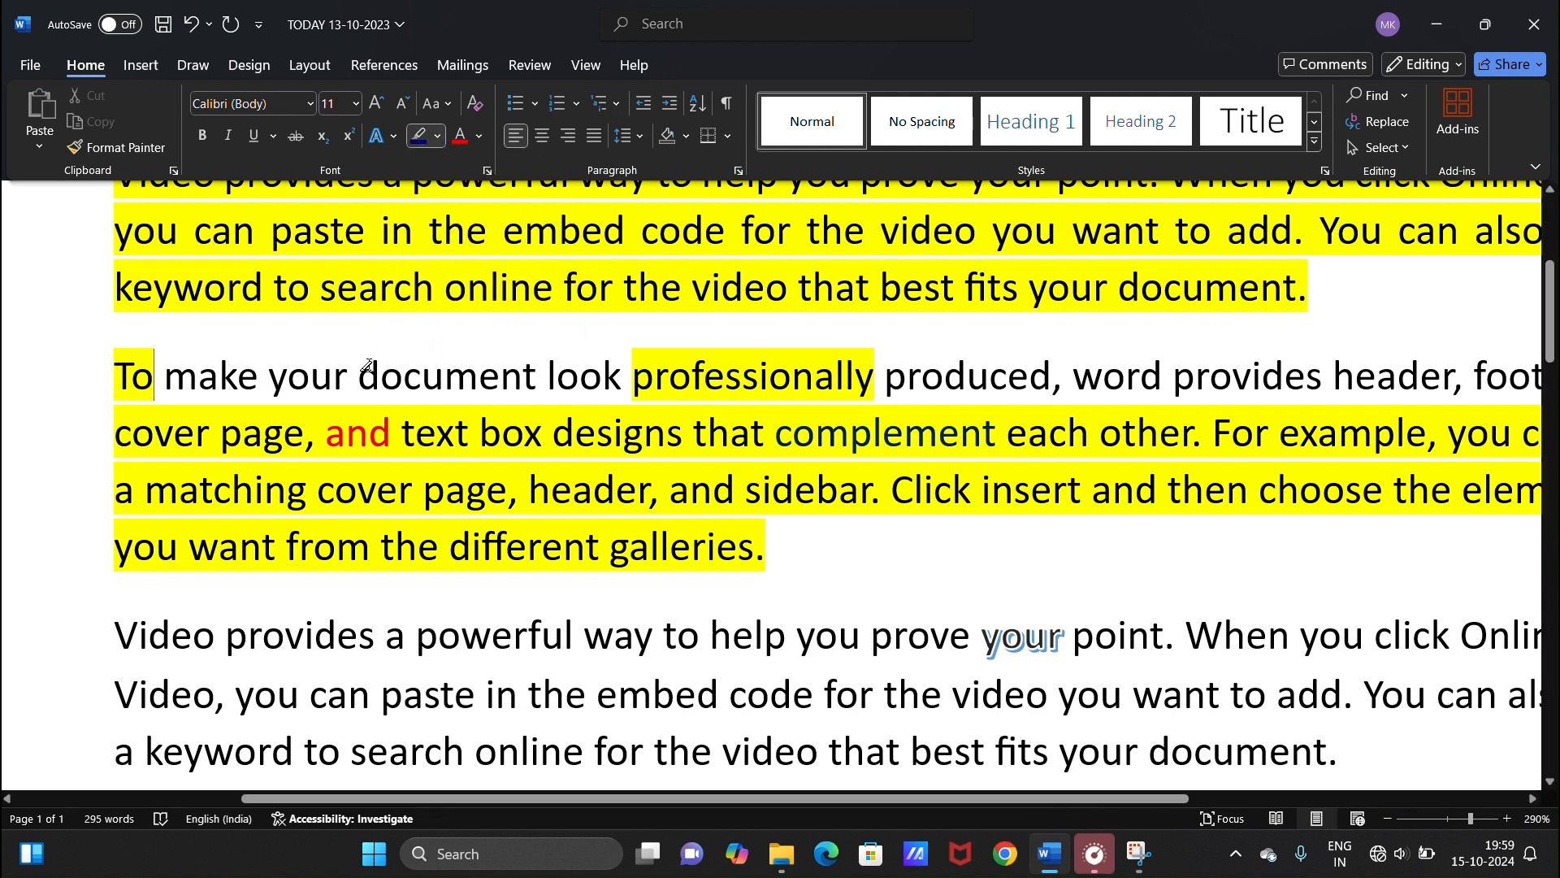
drag(359, 372, 489, 374)
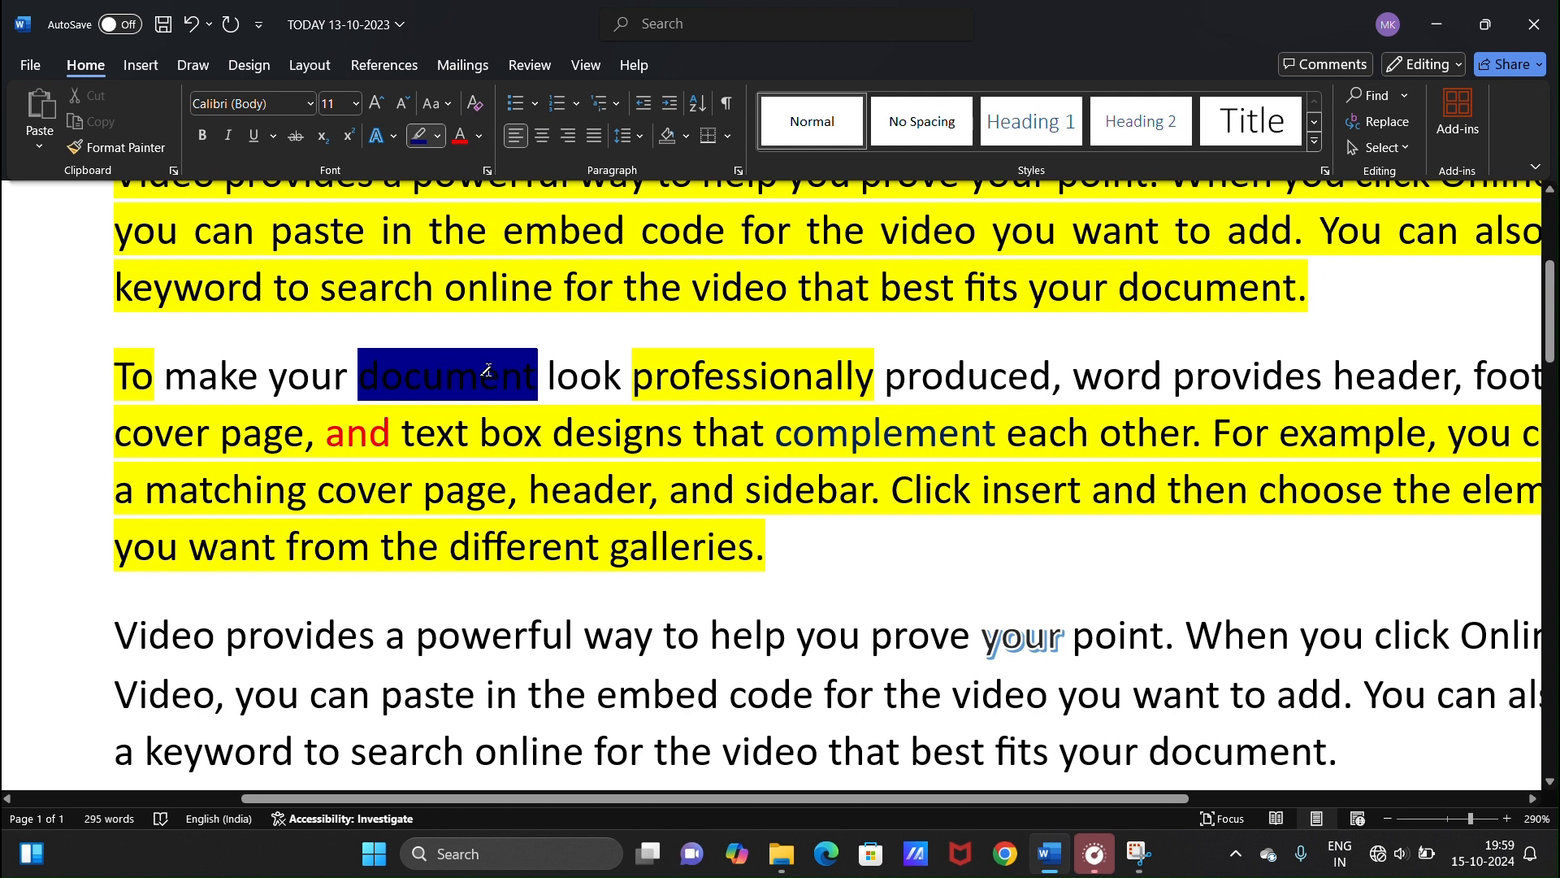
- Highlight "prove" through the first letter of "your" in the third paragraph's first line in pink
click(437, 135)
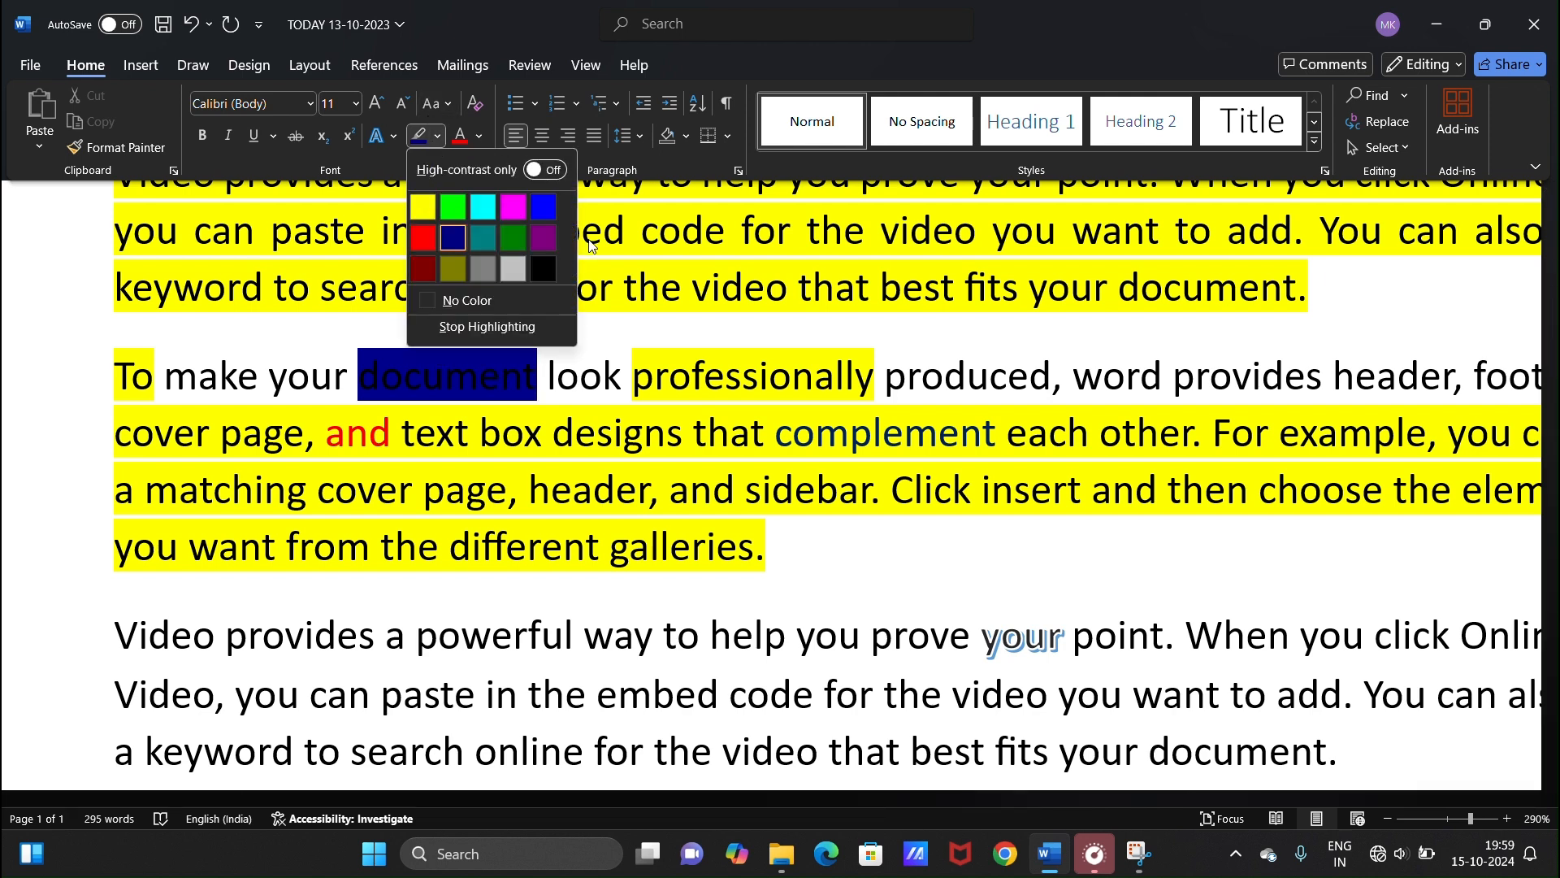
click(511, 203)
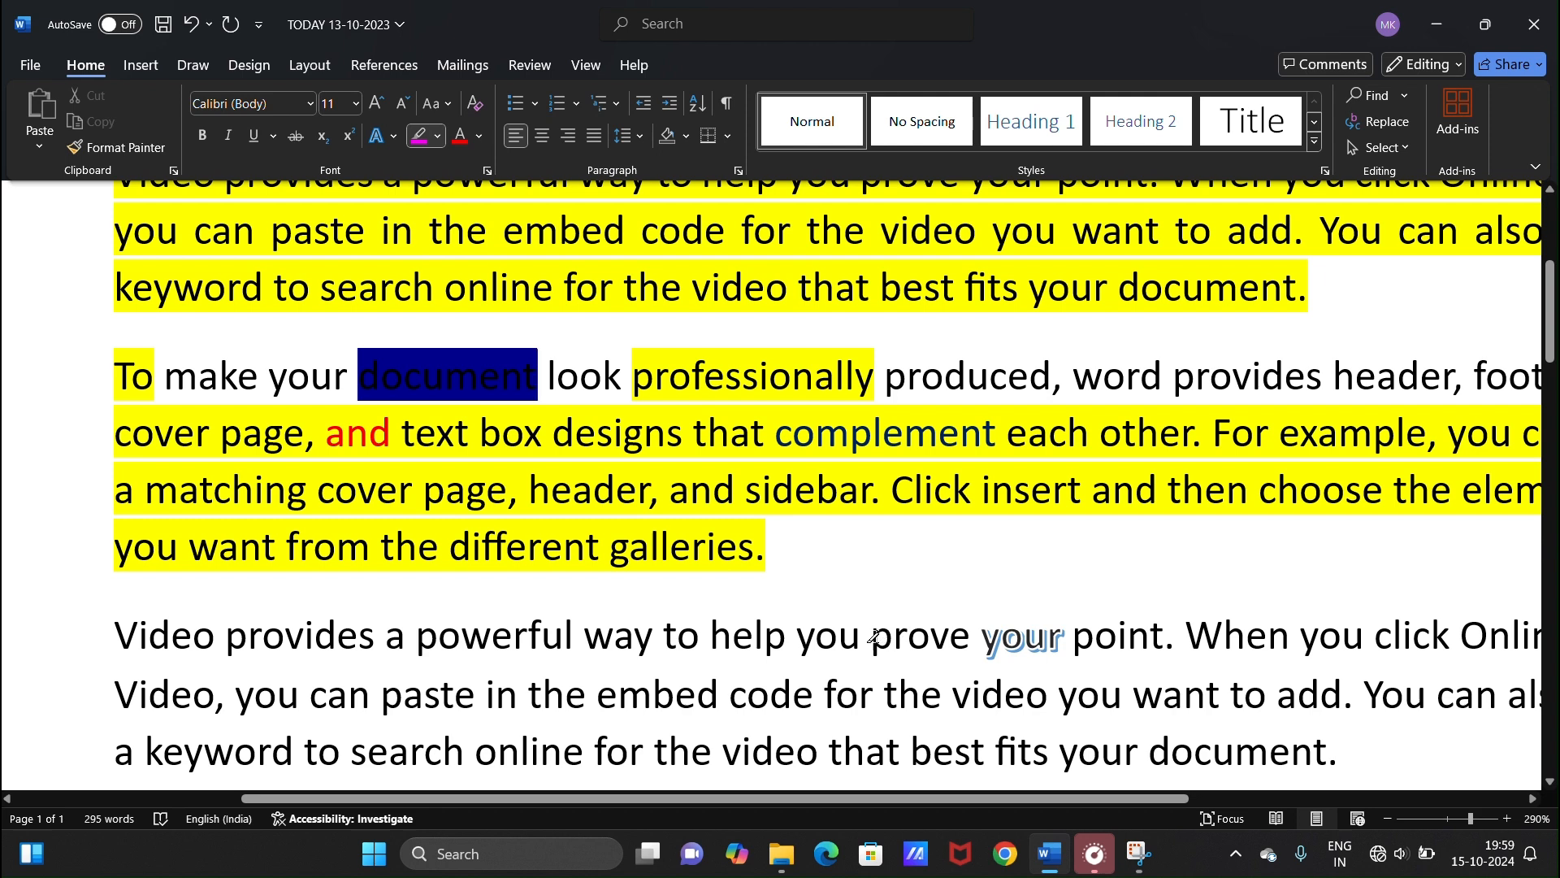
drag(866, 634, 1000, 636)
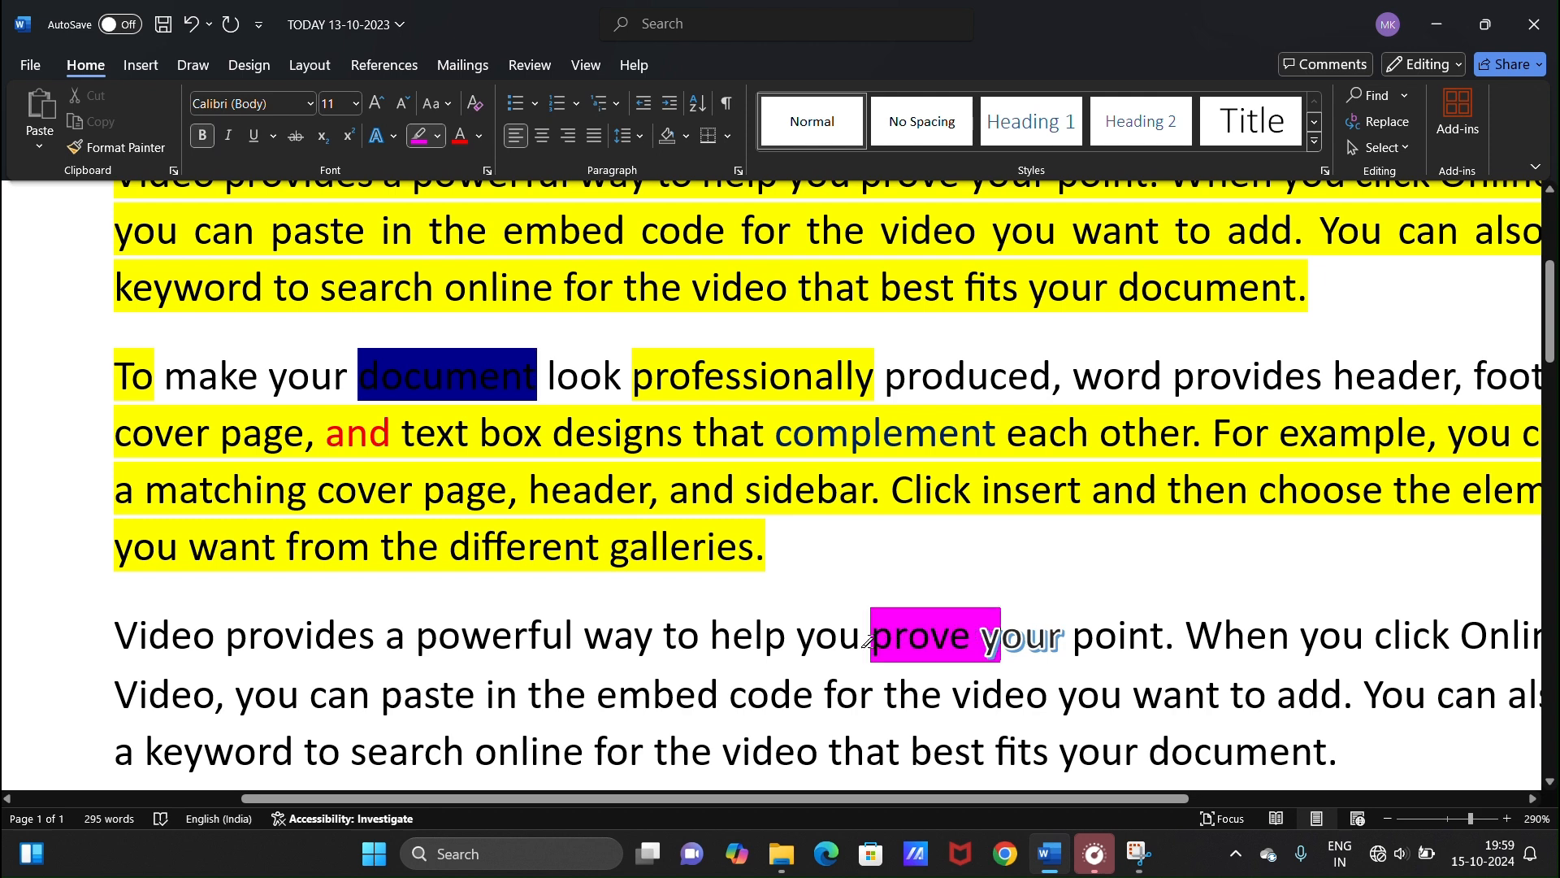
- Apply light orange paragraph shading to the third paragraph, which contains the pink-highlighted word "prove"
scroll(868, 642, down, 2)
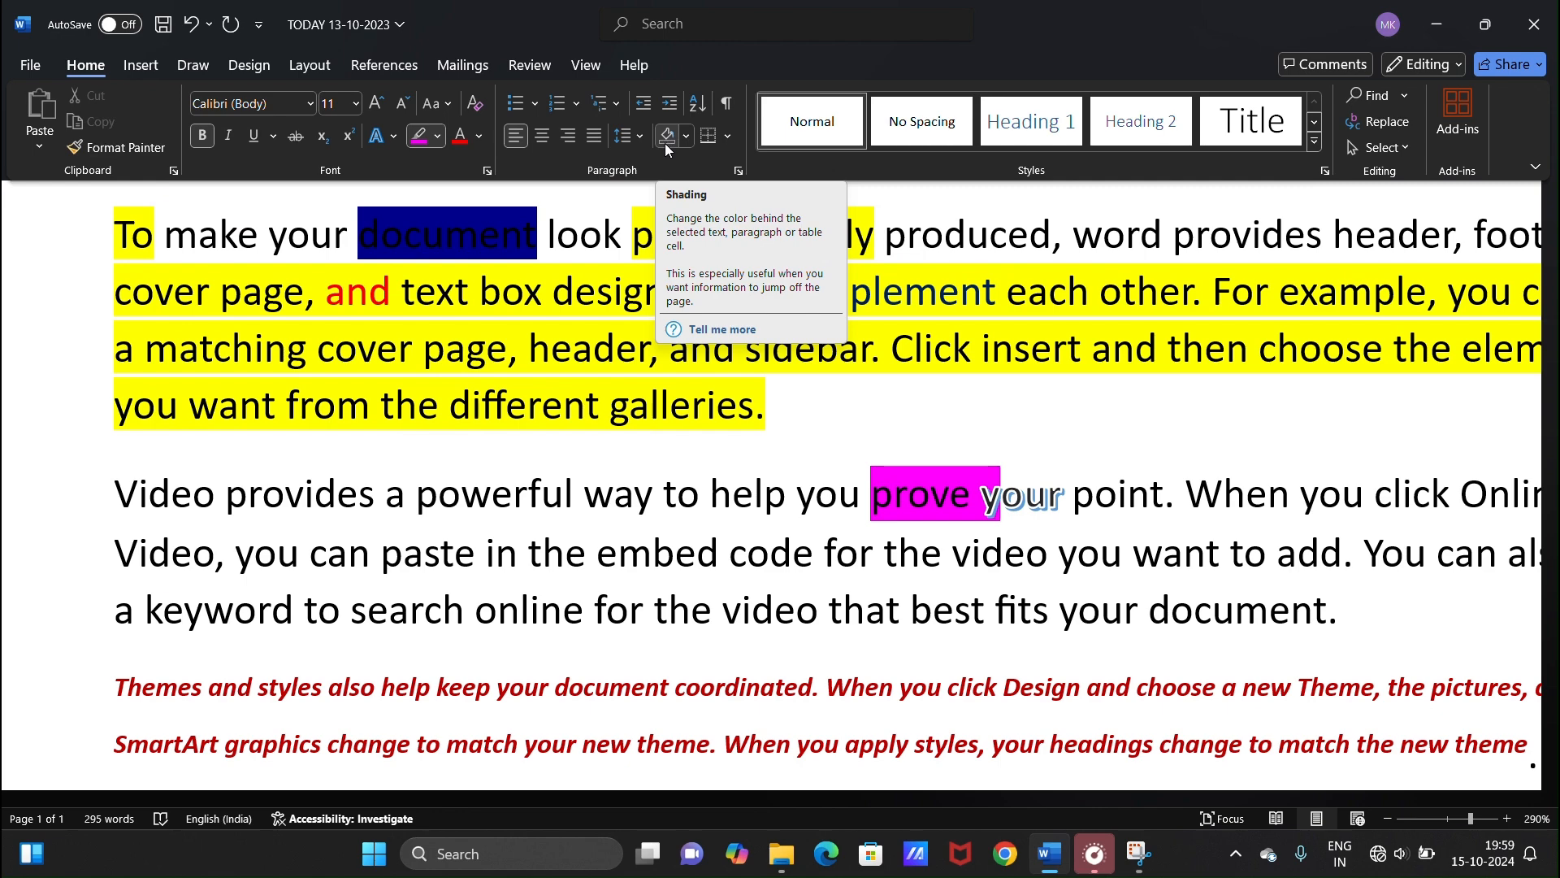
scroll(673, 379, down, 2)
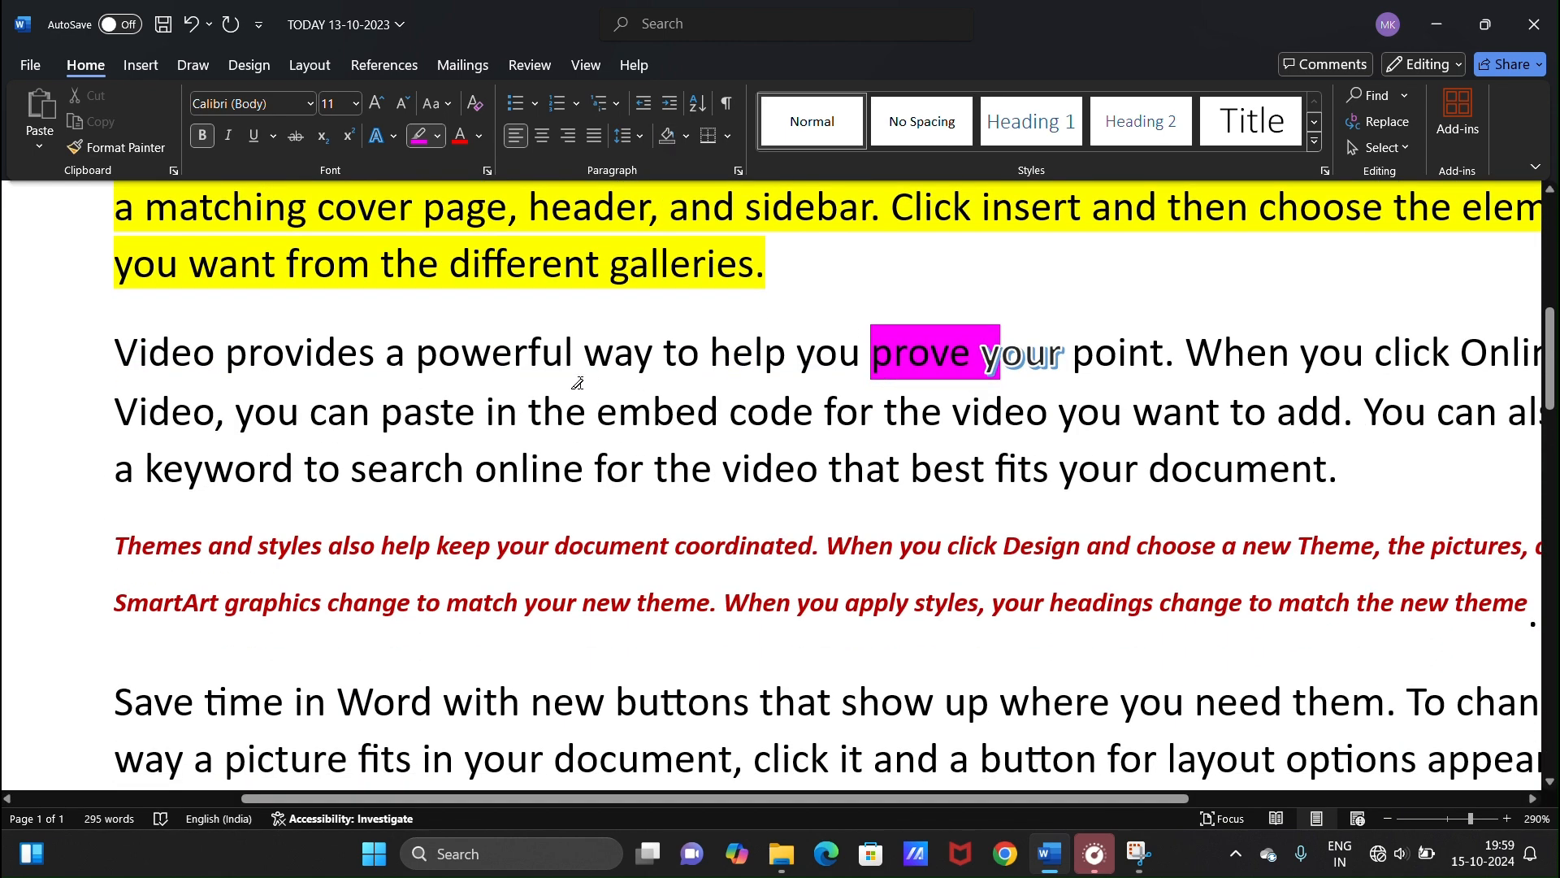
scroll(673, 378, down, 3)
scroll(505, 435, up, 3)
click(685, 136)
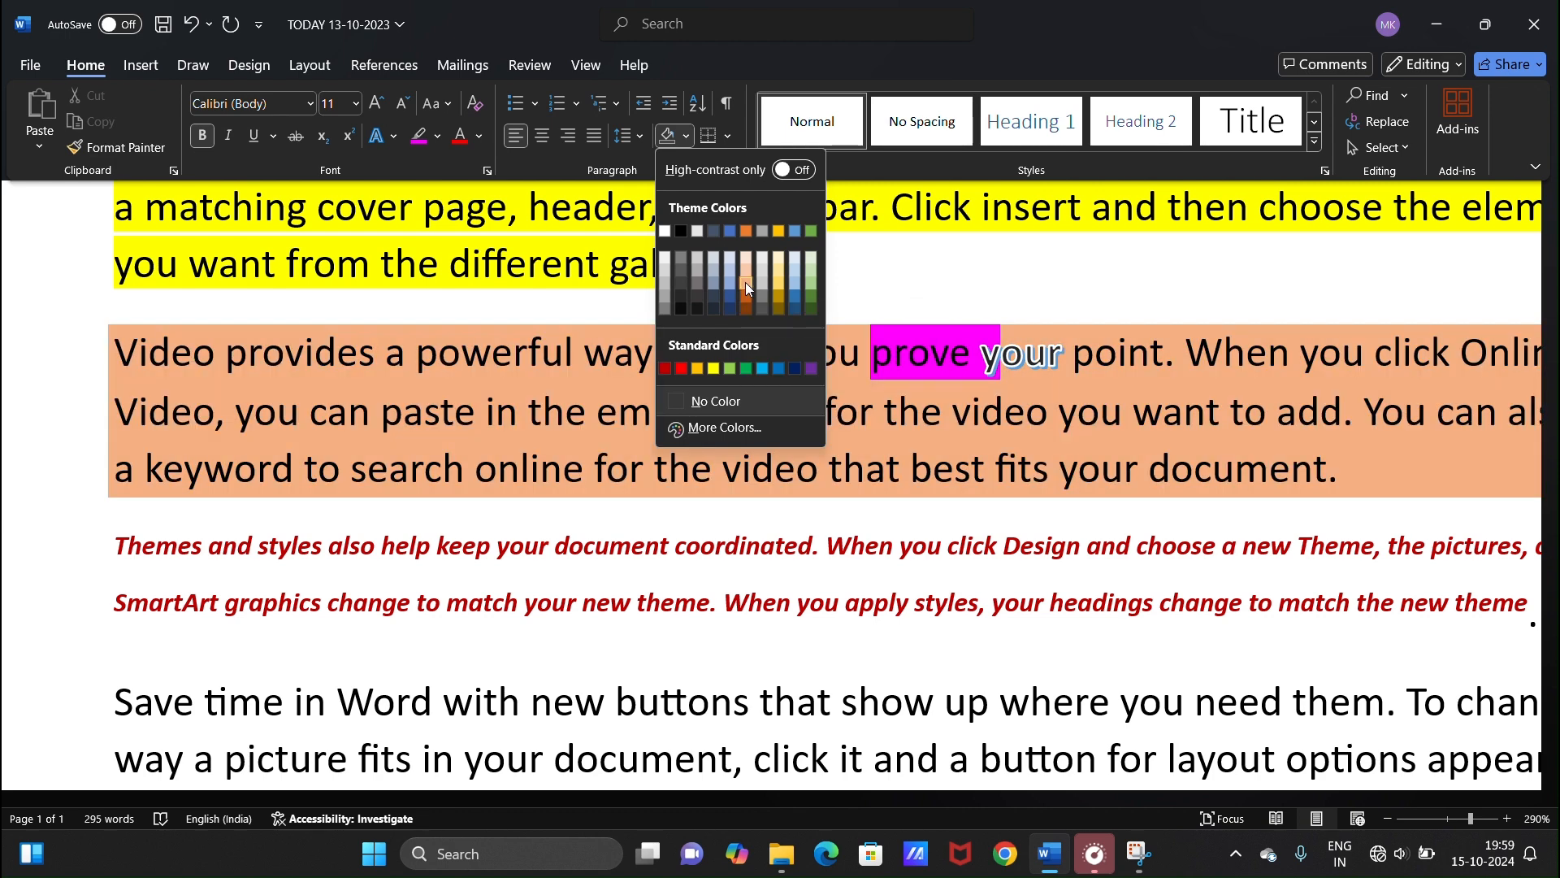
click(744, 284)
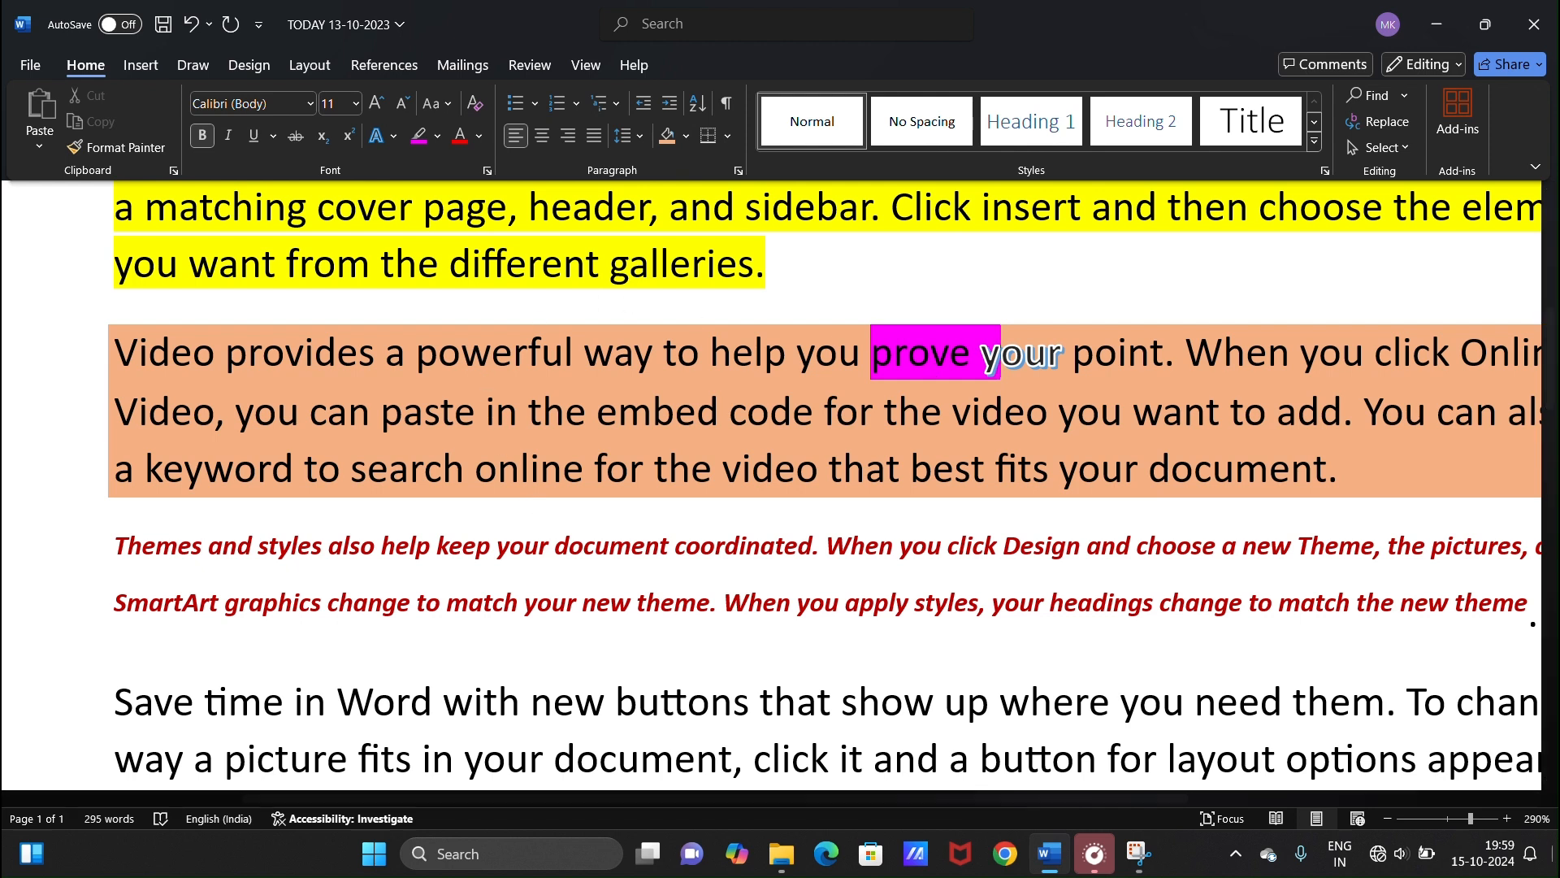
- Zoom out to 210% and examine the highlighted and shaded paragraphs from the top of the document
click(1392, 817)
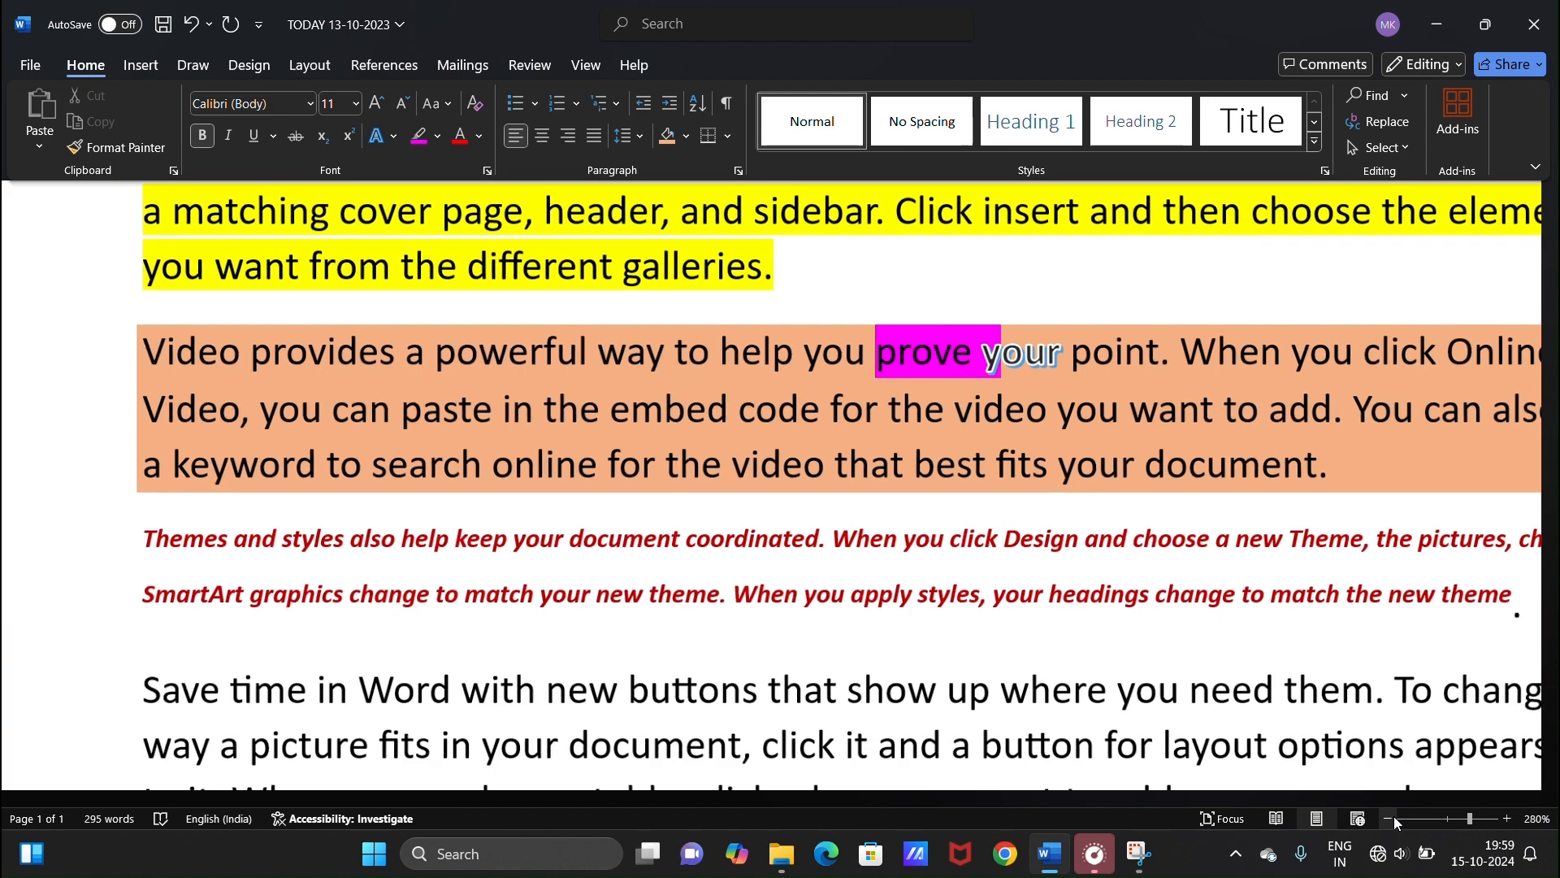
click(1392, 817)
click(1392, 817)
click(1393, 817)
click(1392, 817)
click(1393, 817)
click(1393, 818)
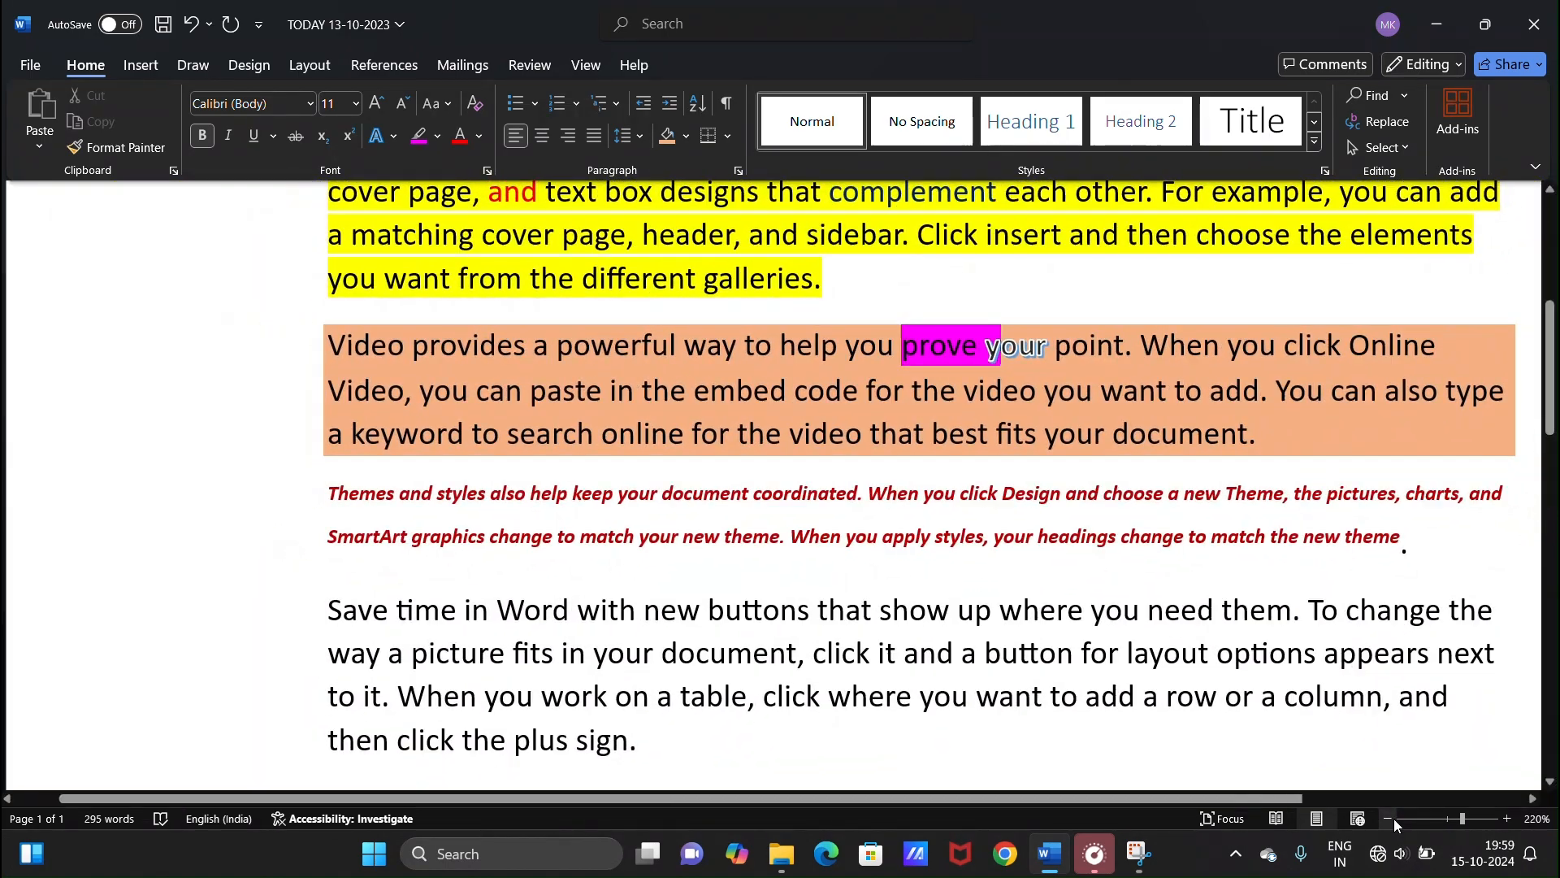
scroll(1162, 710, up, 5)
scroll(1162, 710, down, 5)
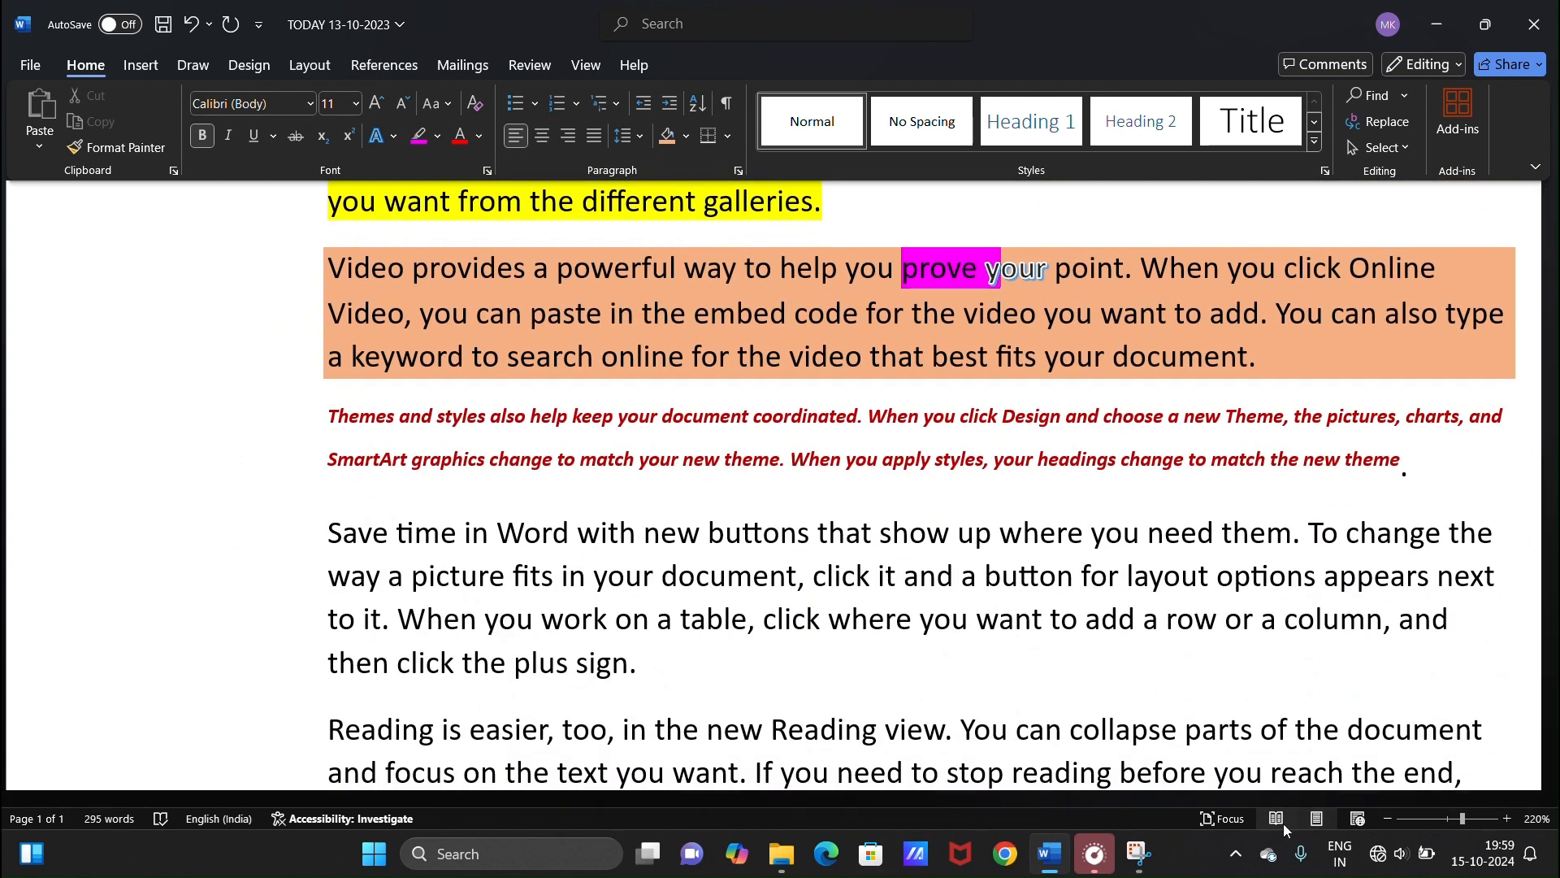
click(1386, 819)
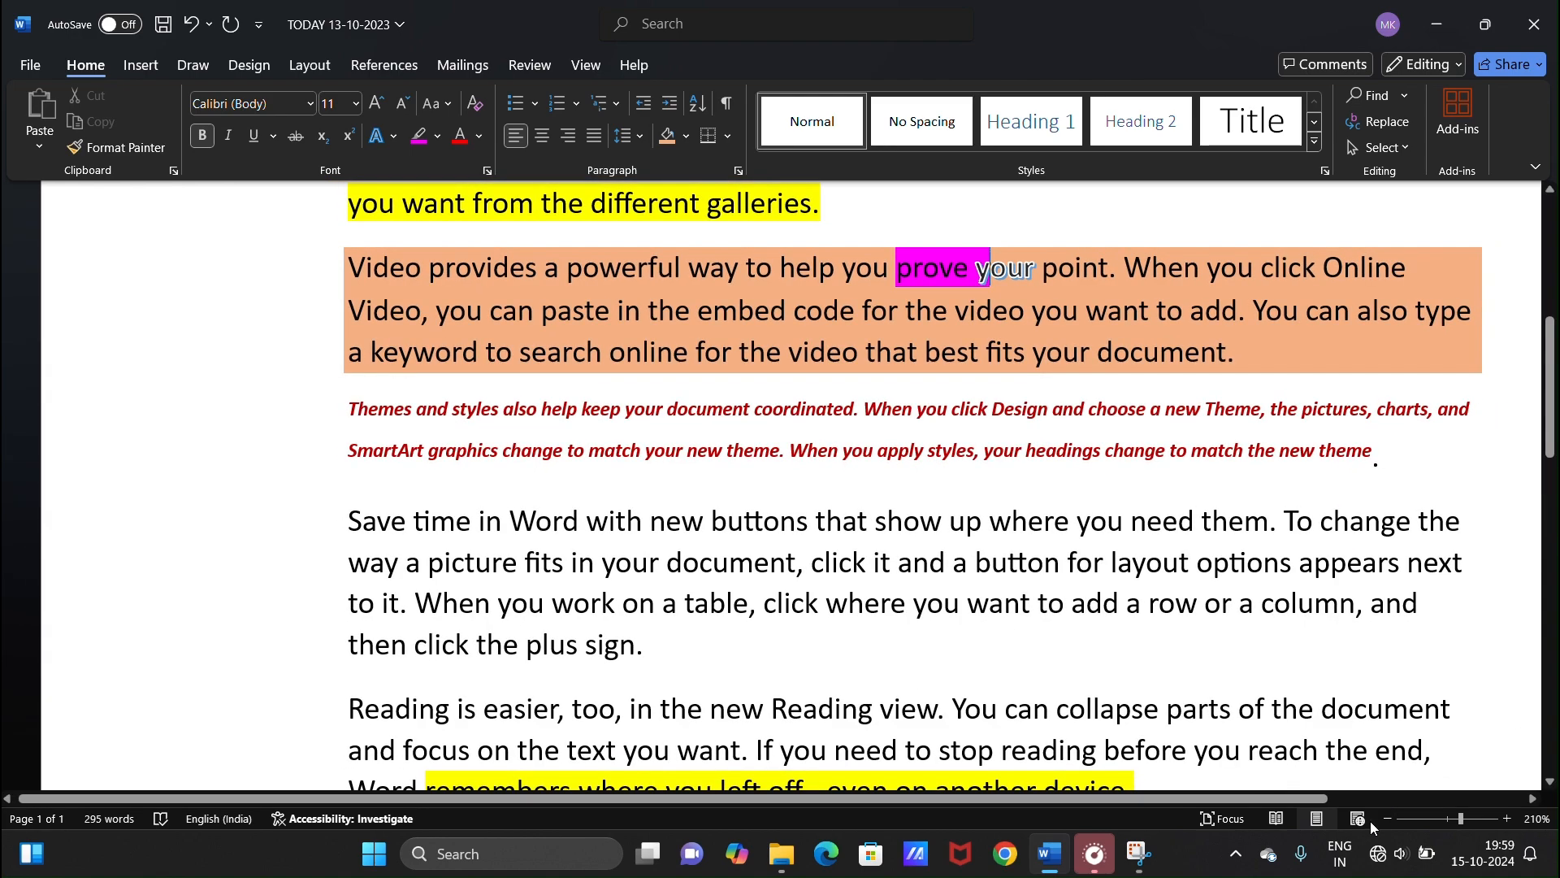
scroll(521, 517, up, 5)
scroll(521, 517, down, 3)
scroll(759, 593, up, 3)
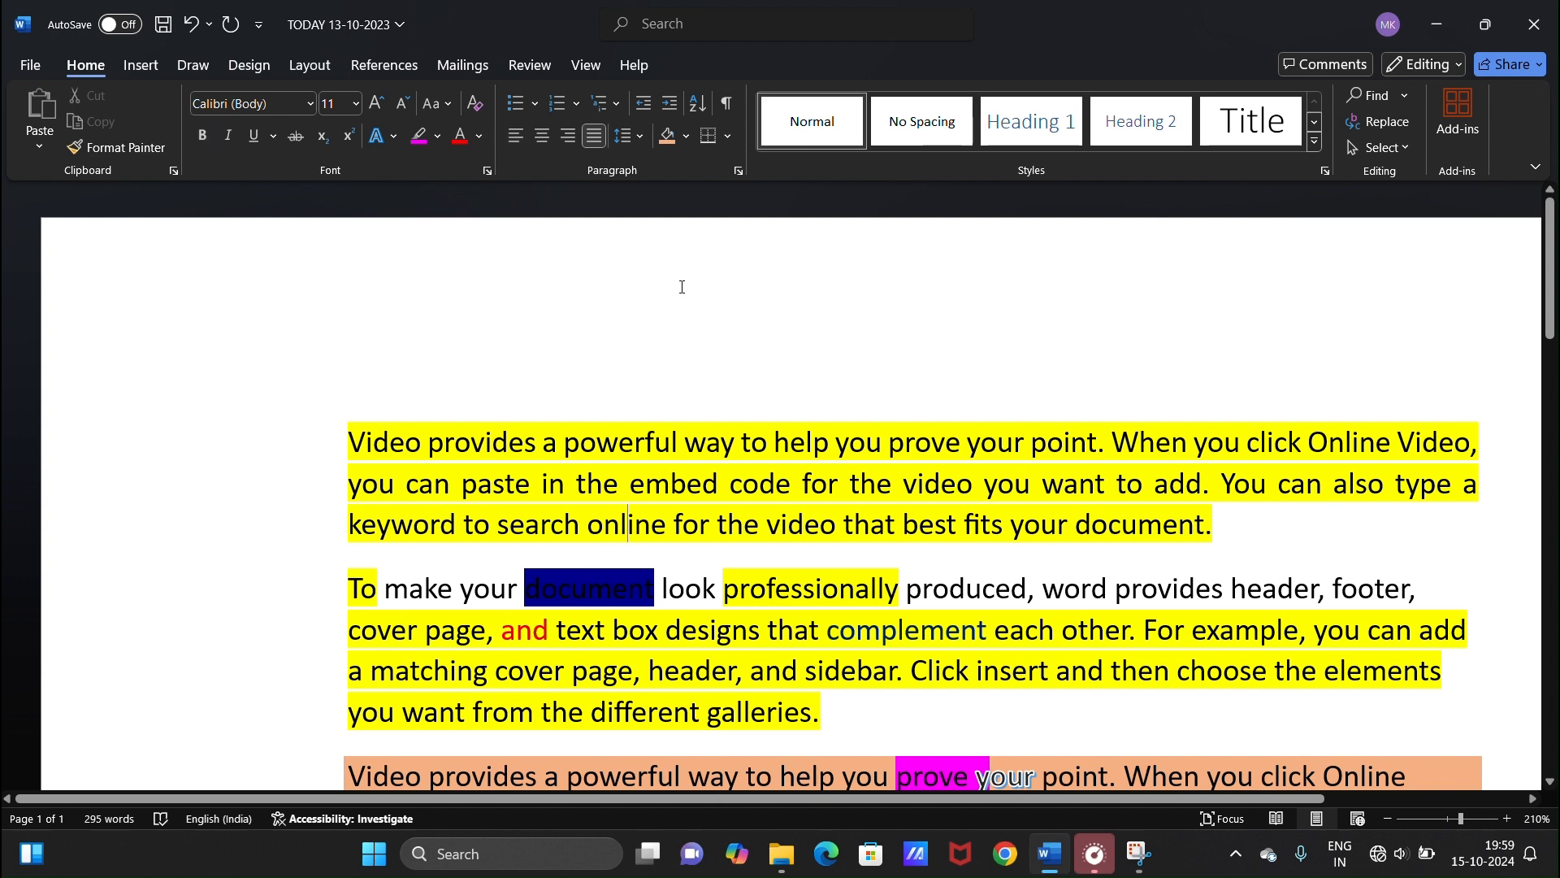
click(140, 65)
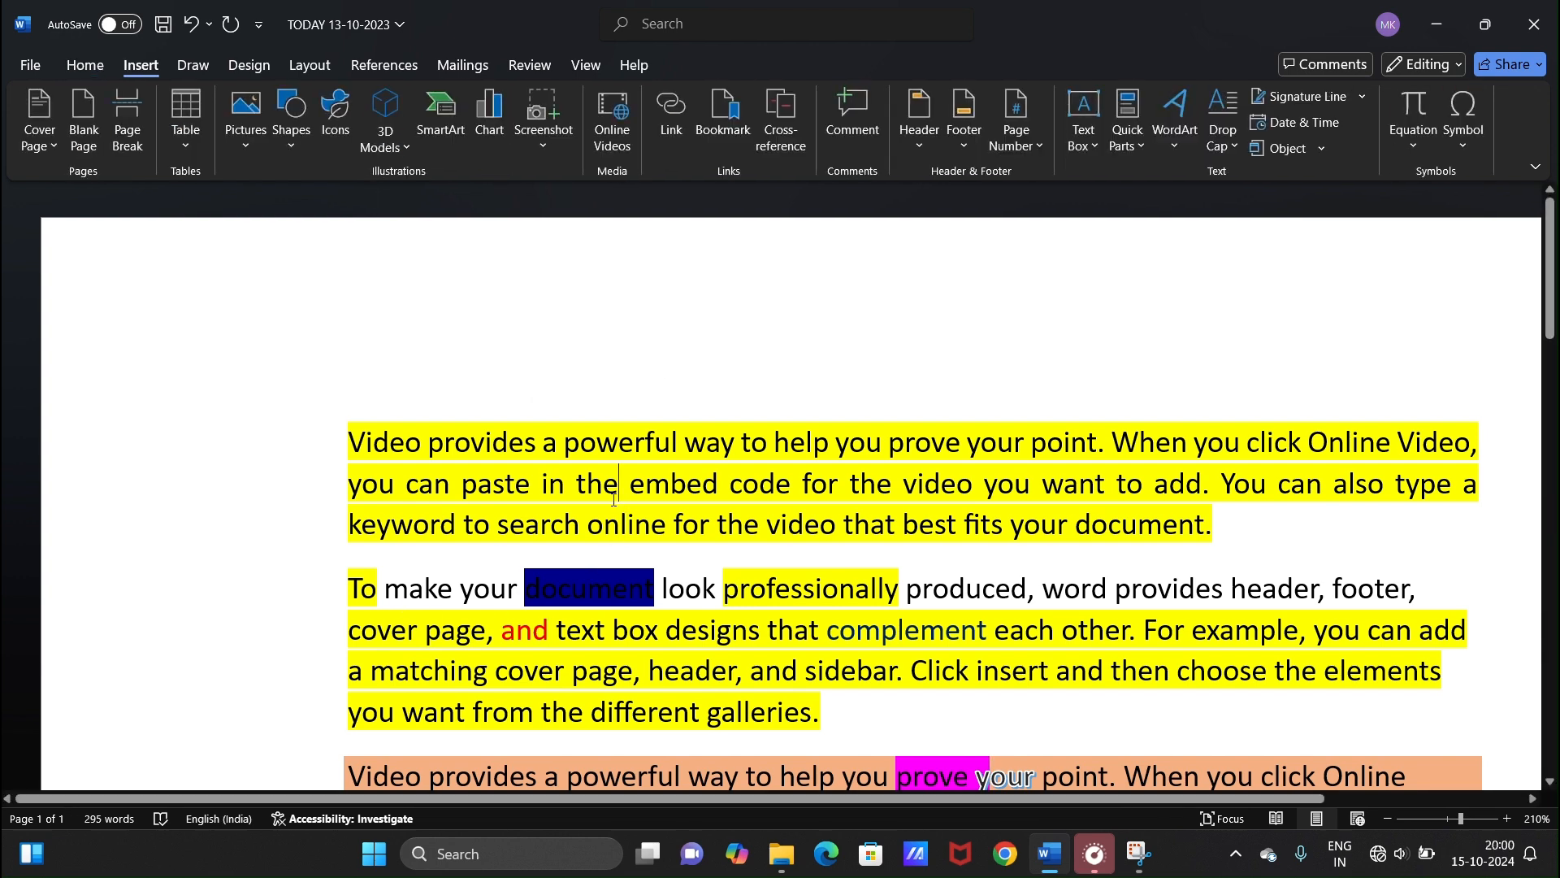
click(89, 66)
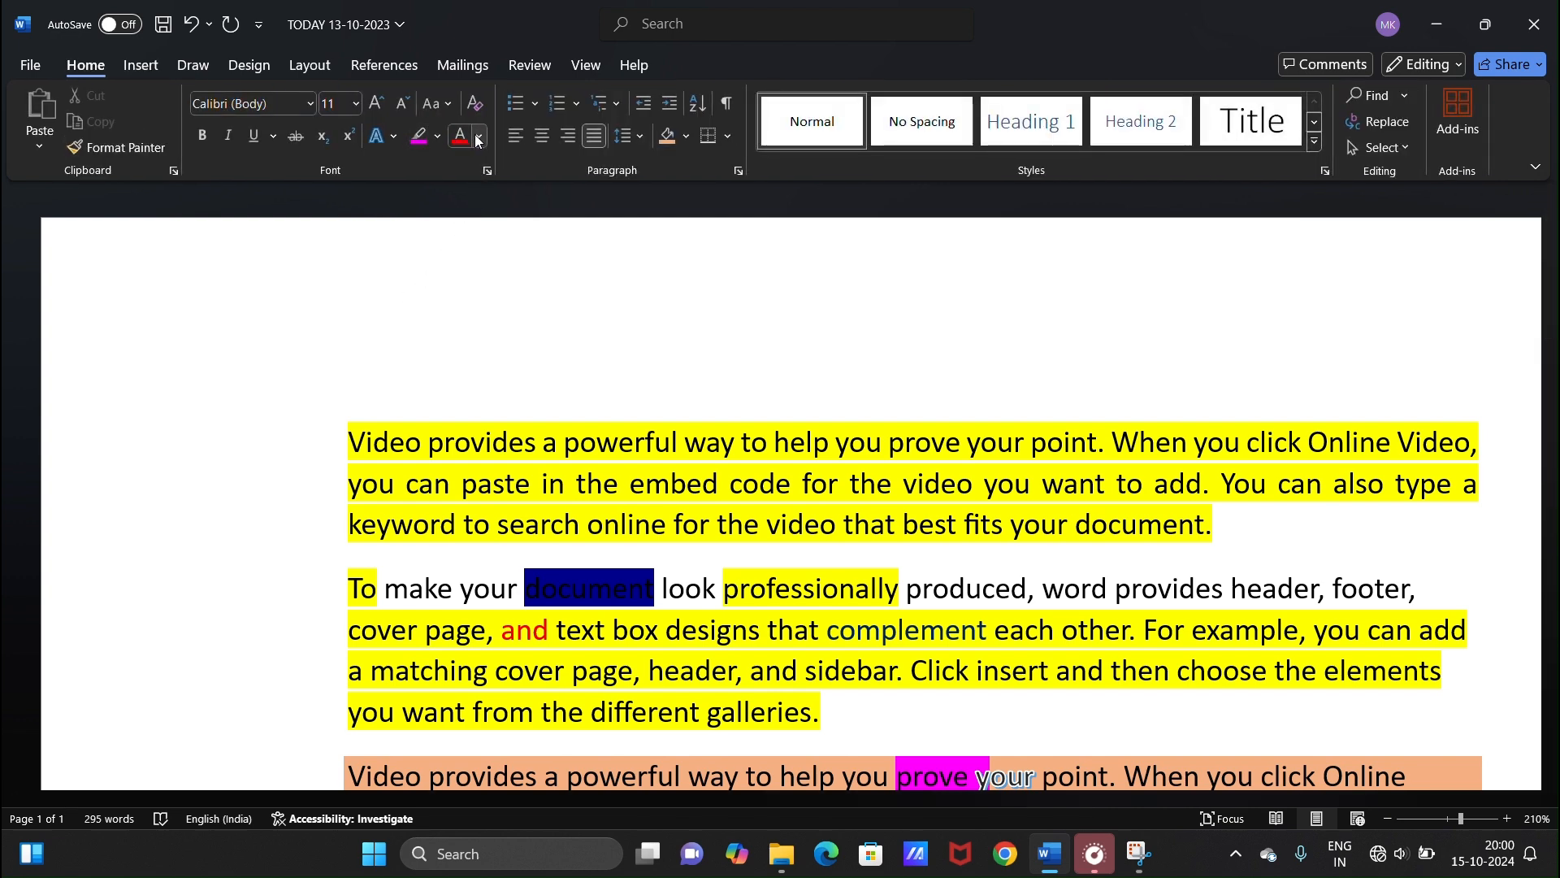
- Change the font colour of the whole paragraph beginning "Save time in Word" to the darkest theme blue
scroll(740, 600, down, 3)
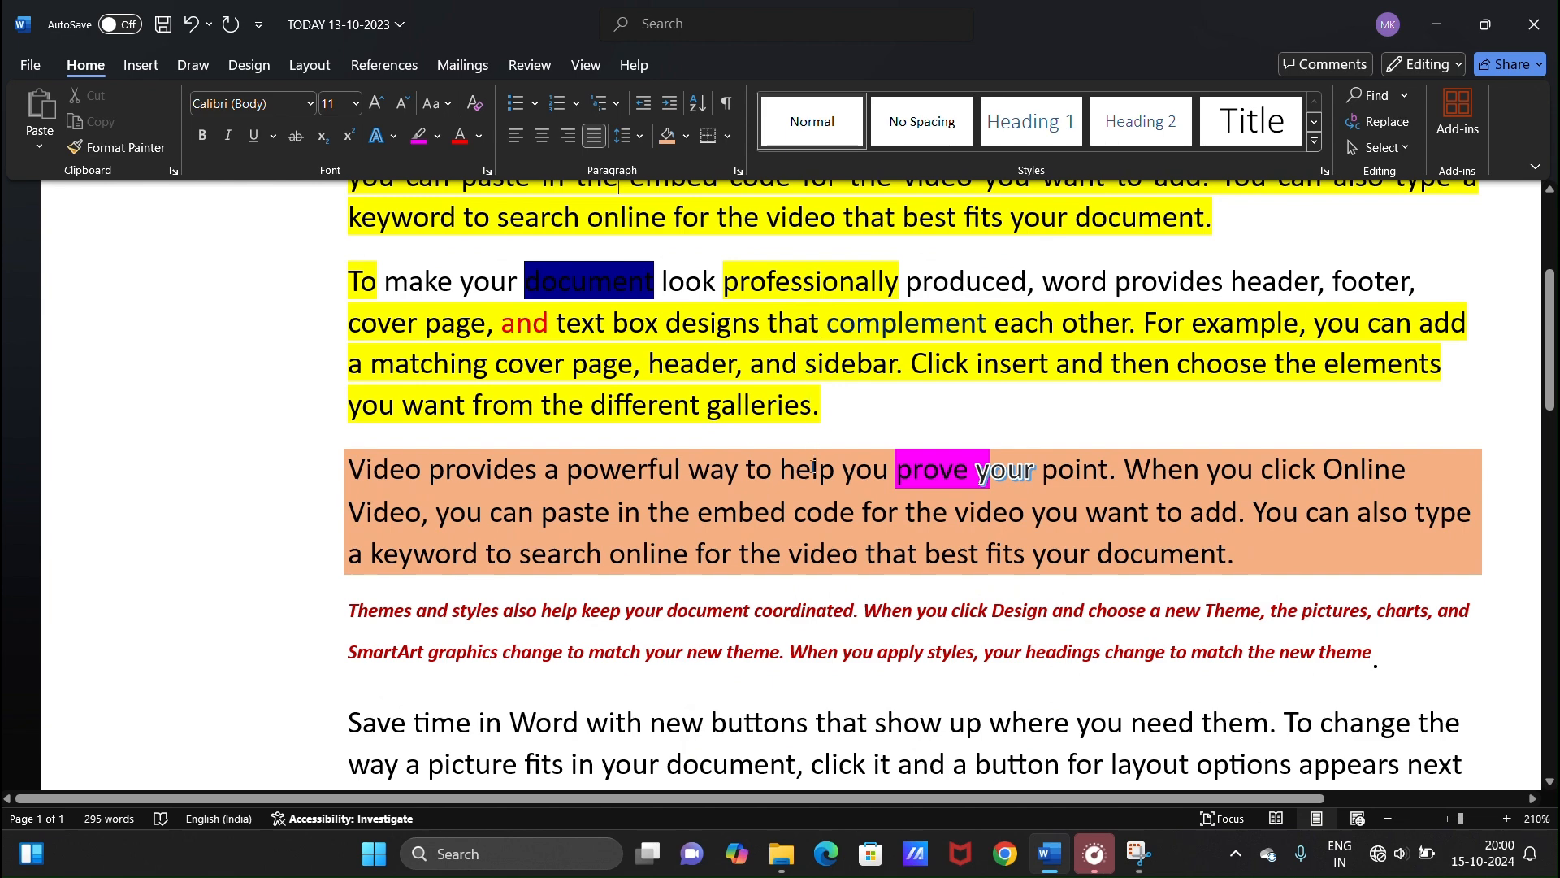
scroll(744, 554, down, 3)
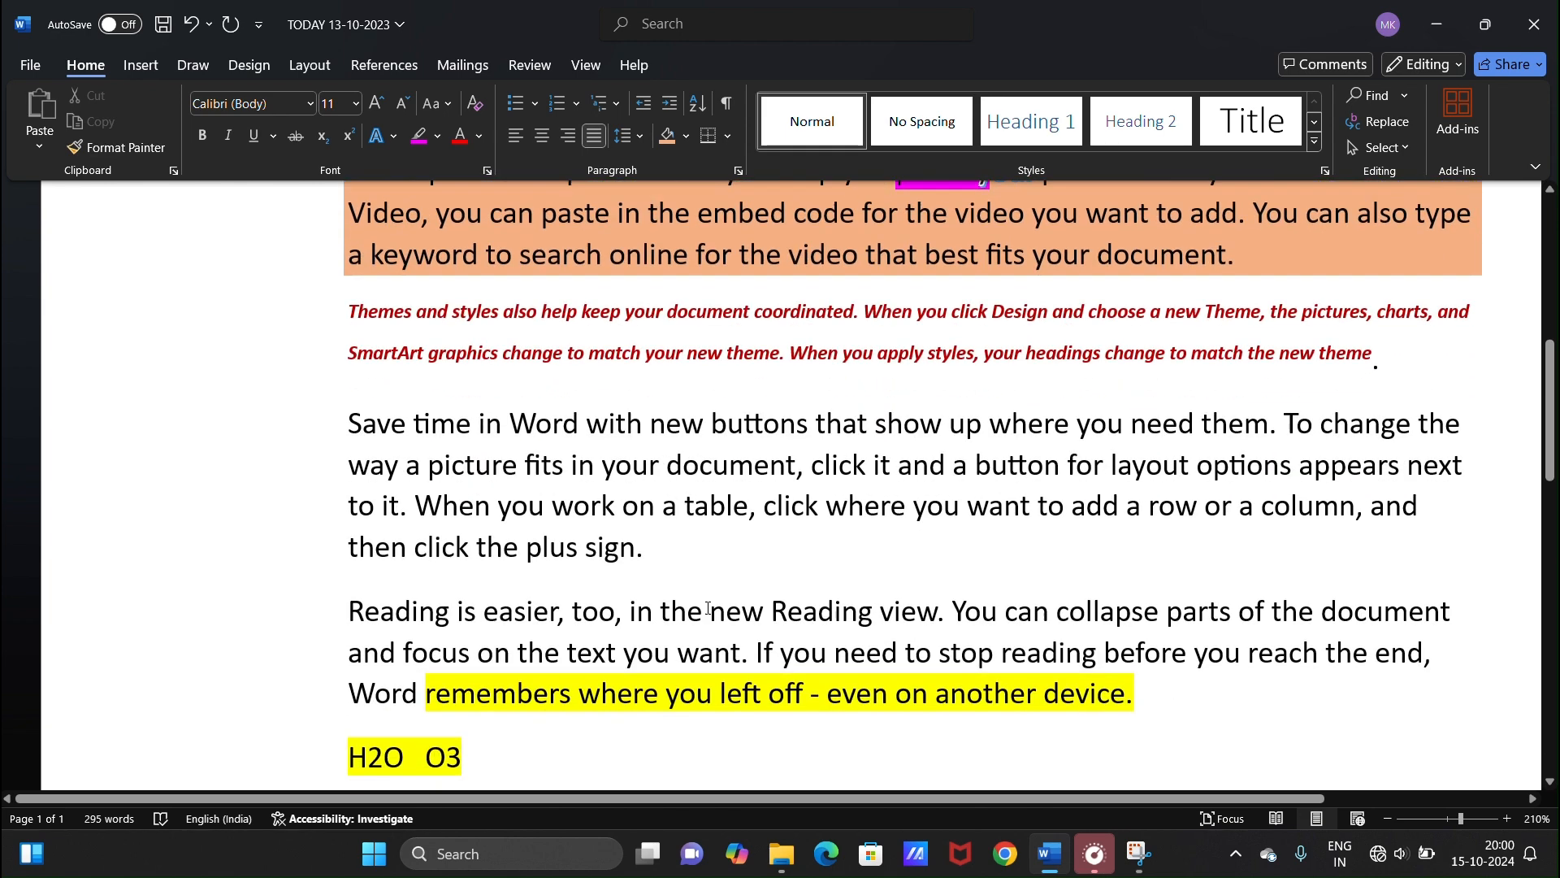
drag(590, 552, 343, 426)
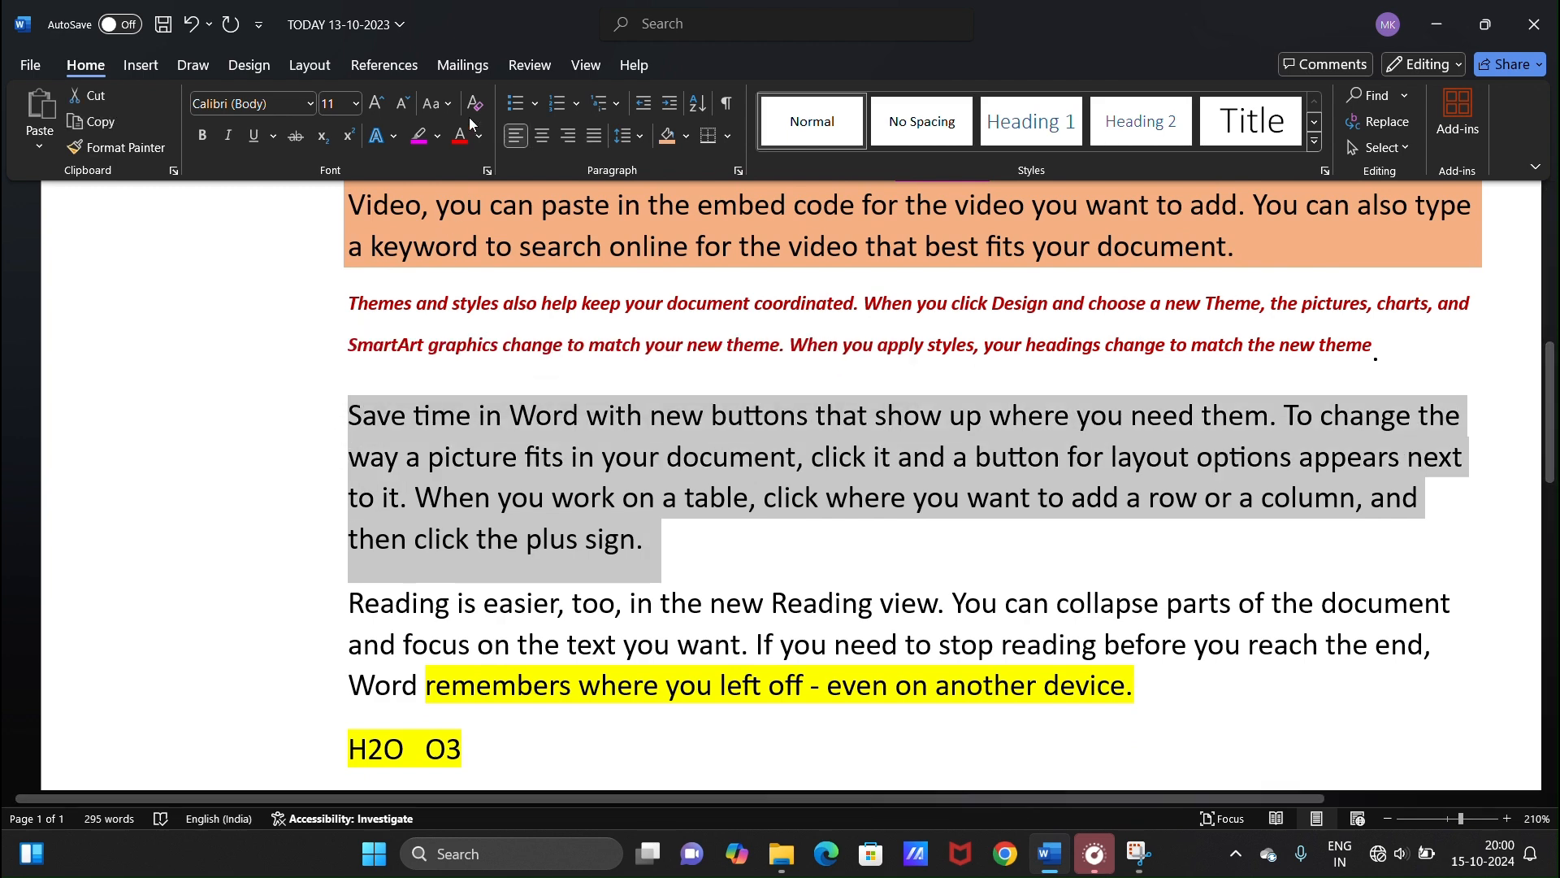
click(478, 139)
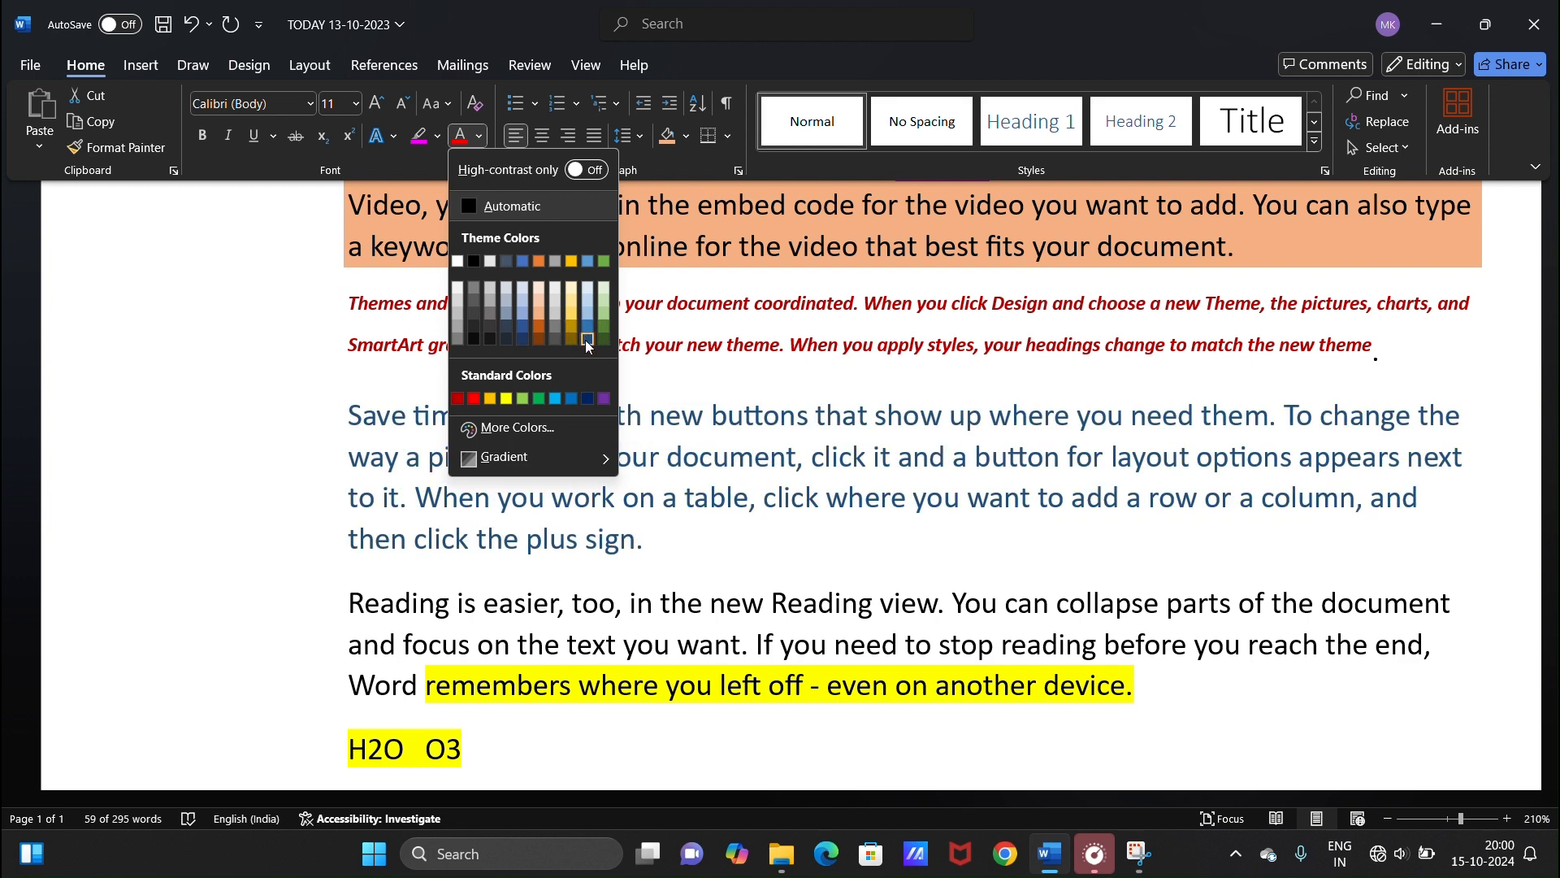
click(587, 339)
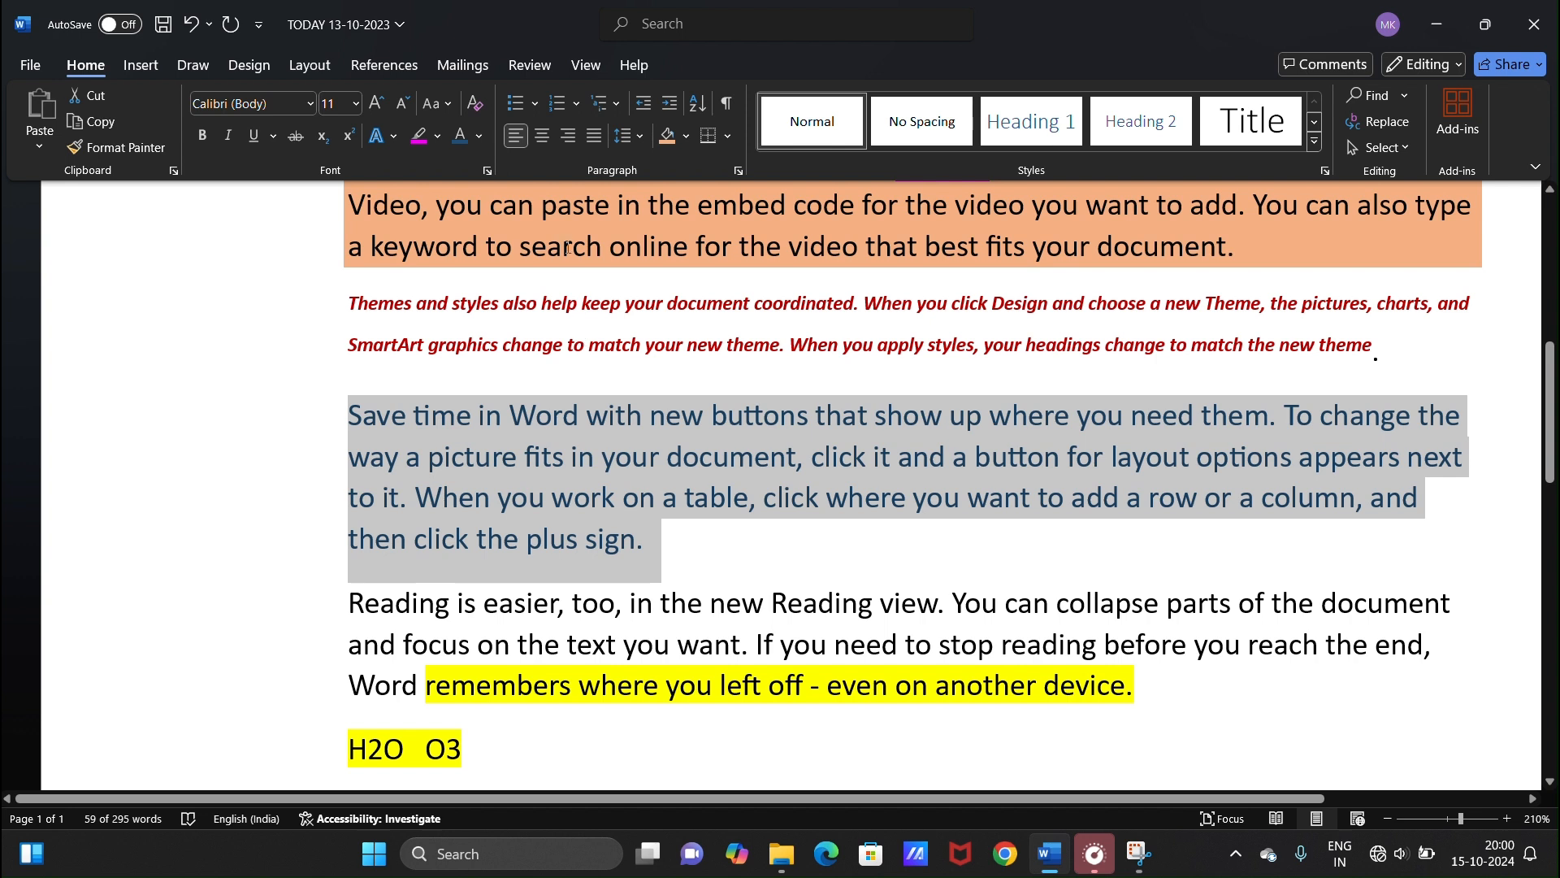
click(832, 465)
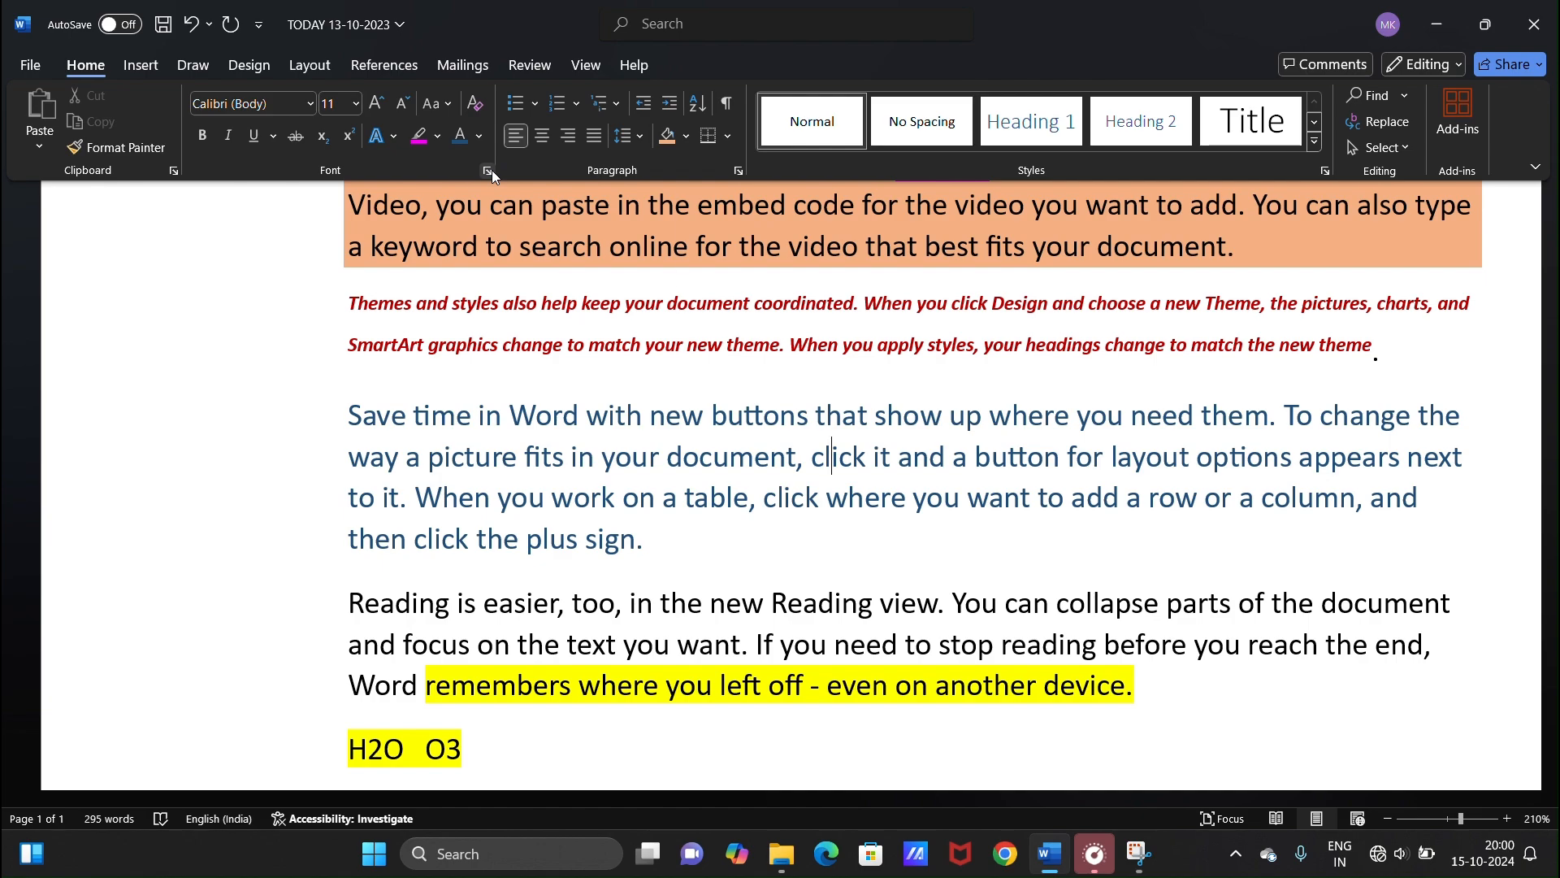
- Zoom out to 180% and clear all formatting from the entire document text
scroll(653, 442, down, 10)
scroll(653, 442, up, 15)
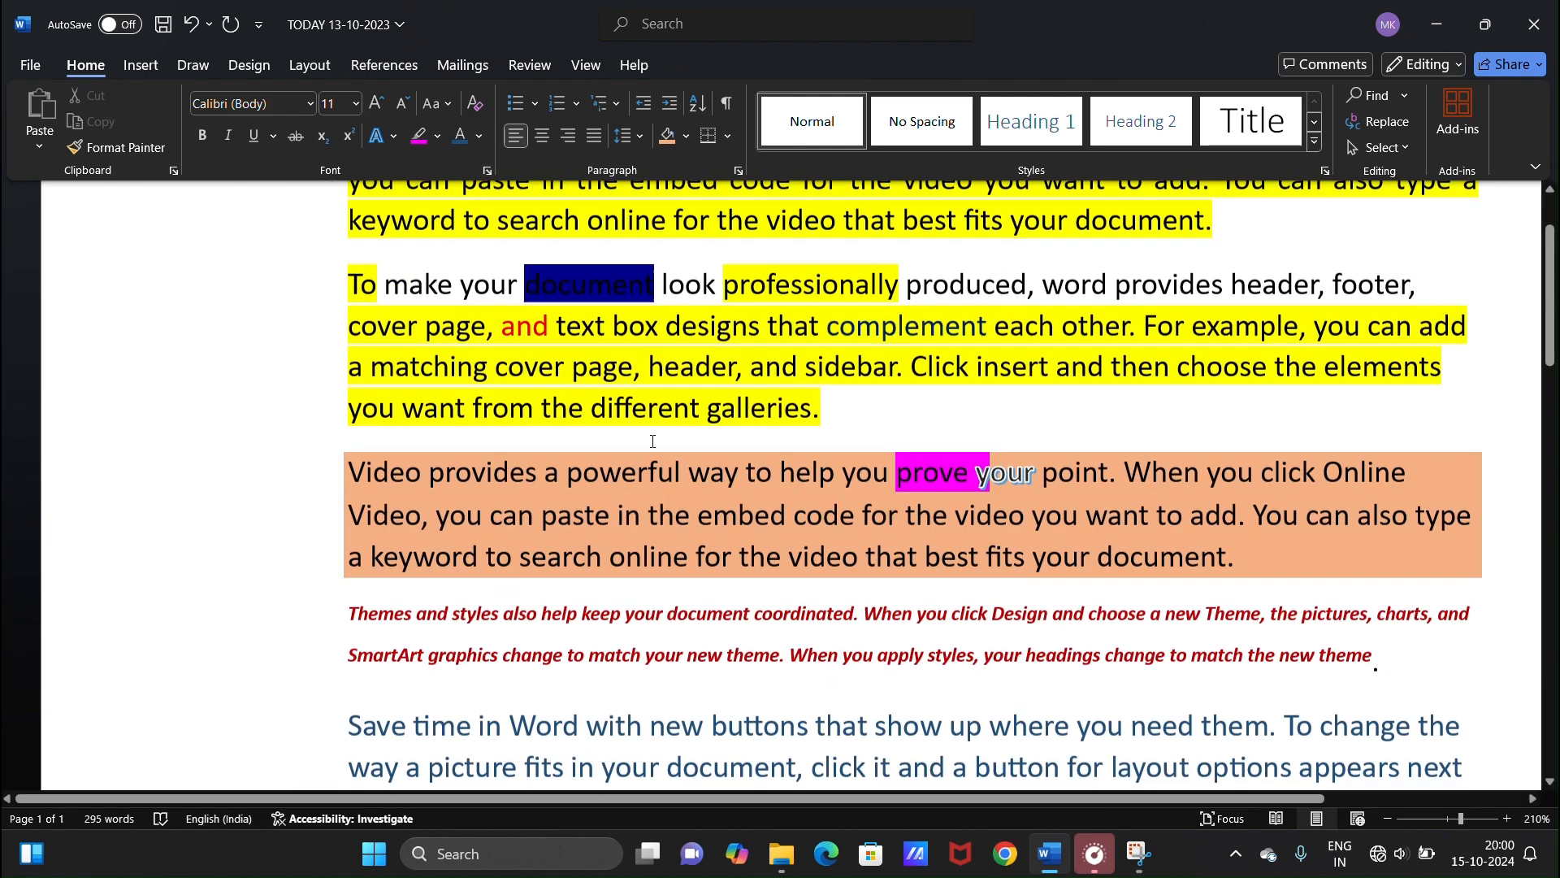
scroll(652, 442, down, 4)
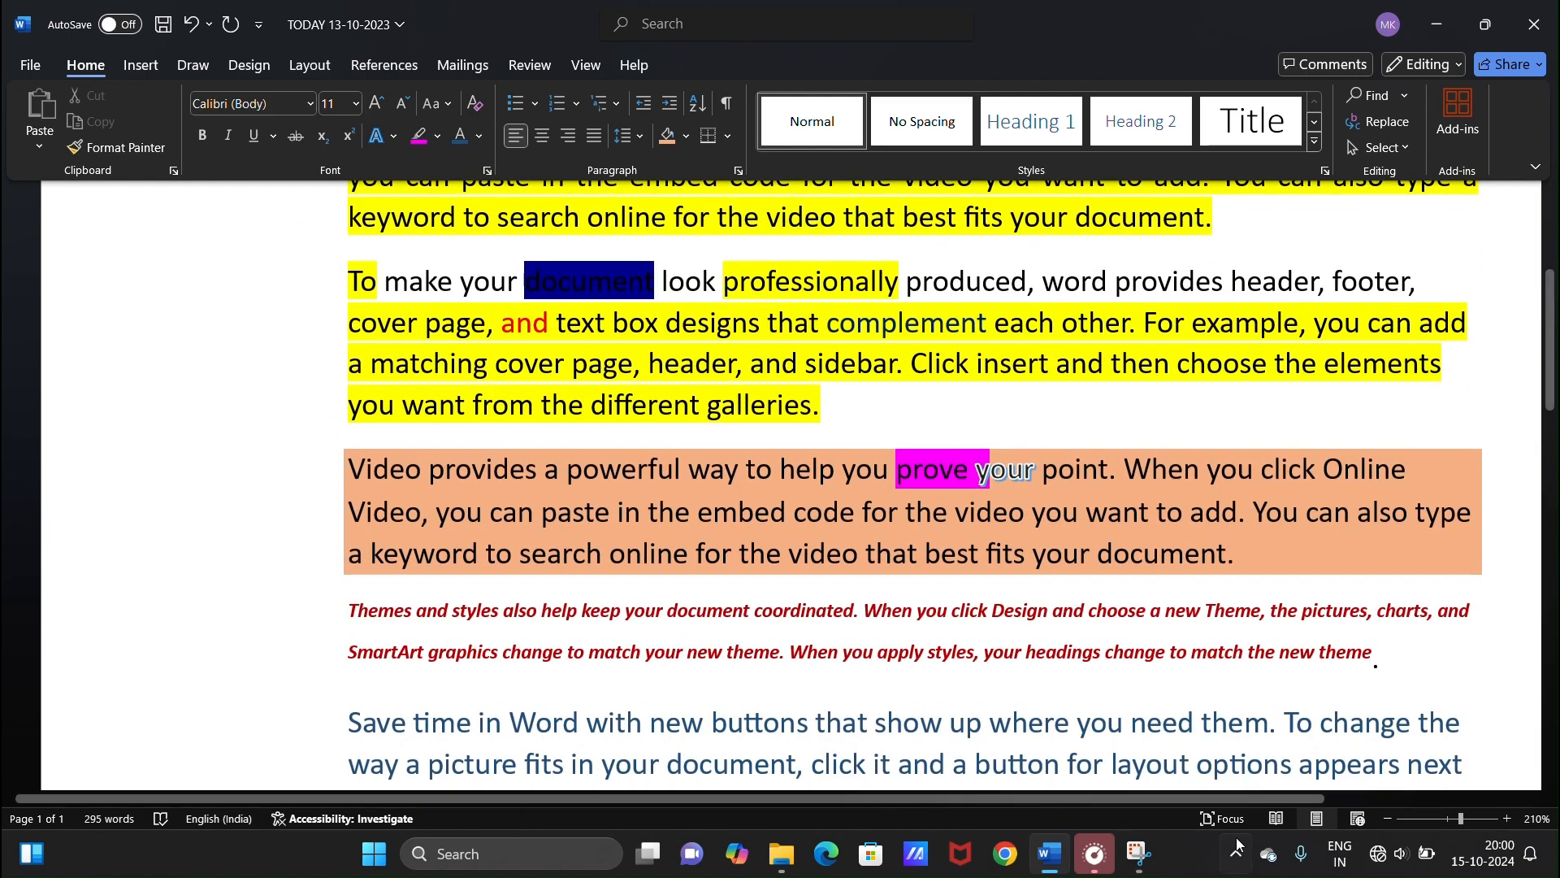
click(1389, 819)
click(1388, 819)
click(1388, 819)
scroll(689, 460, up, 2)
scroll(689, 459, down, 2)
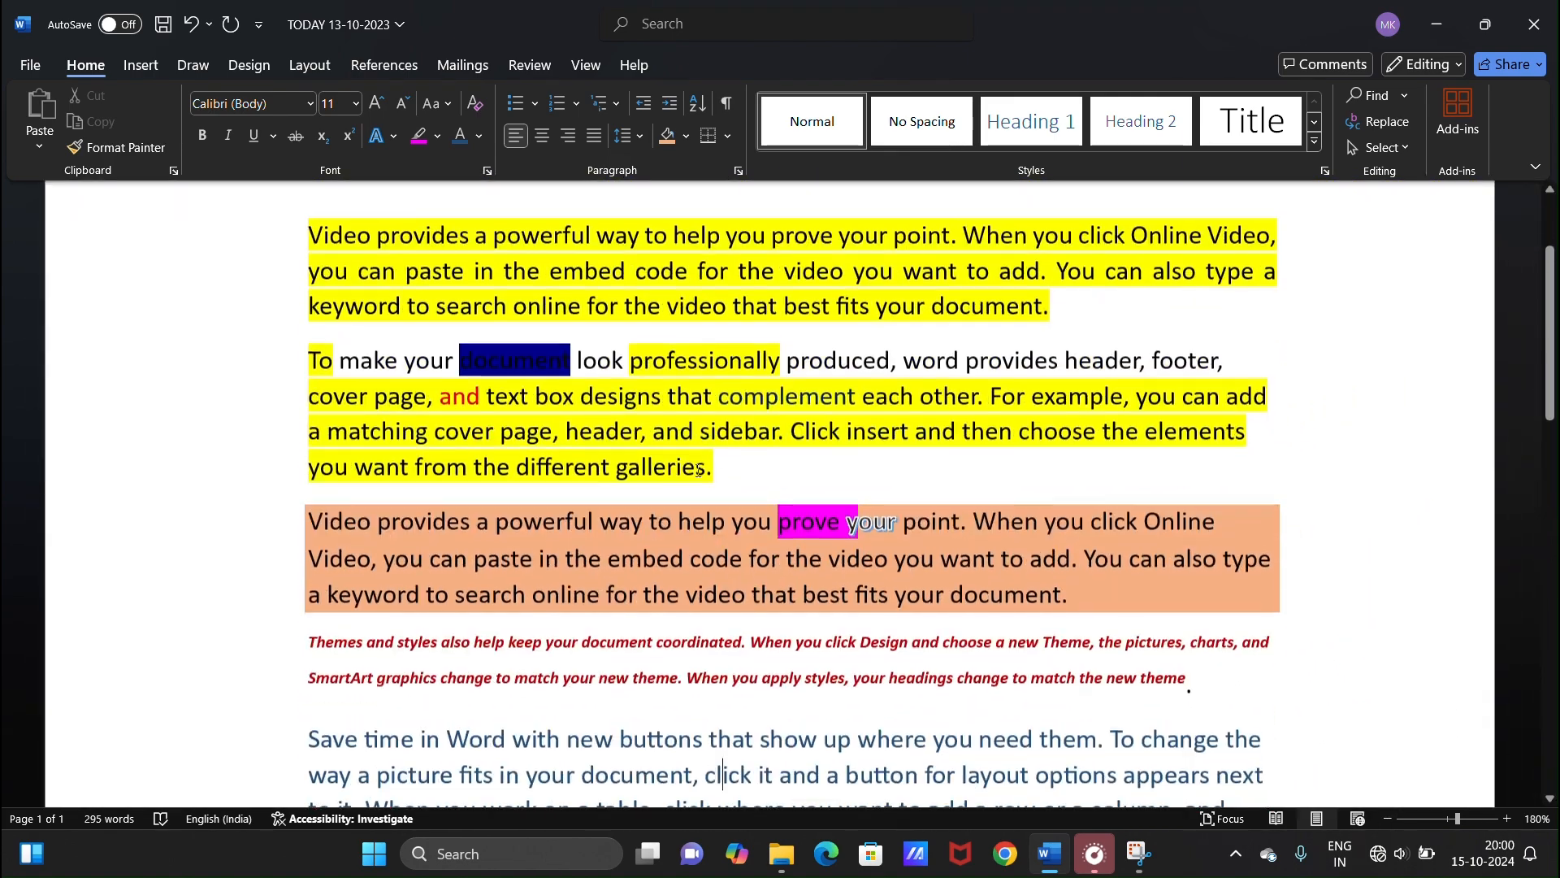
scroll(689, 460, up, 2)
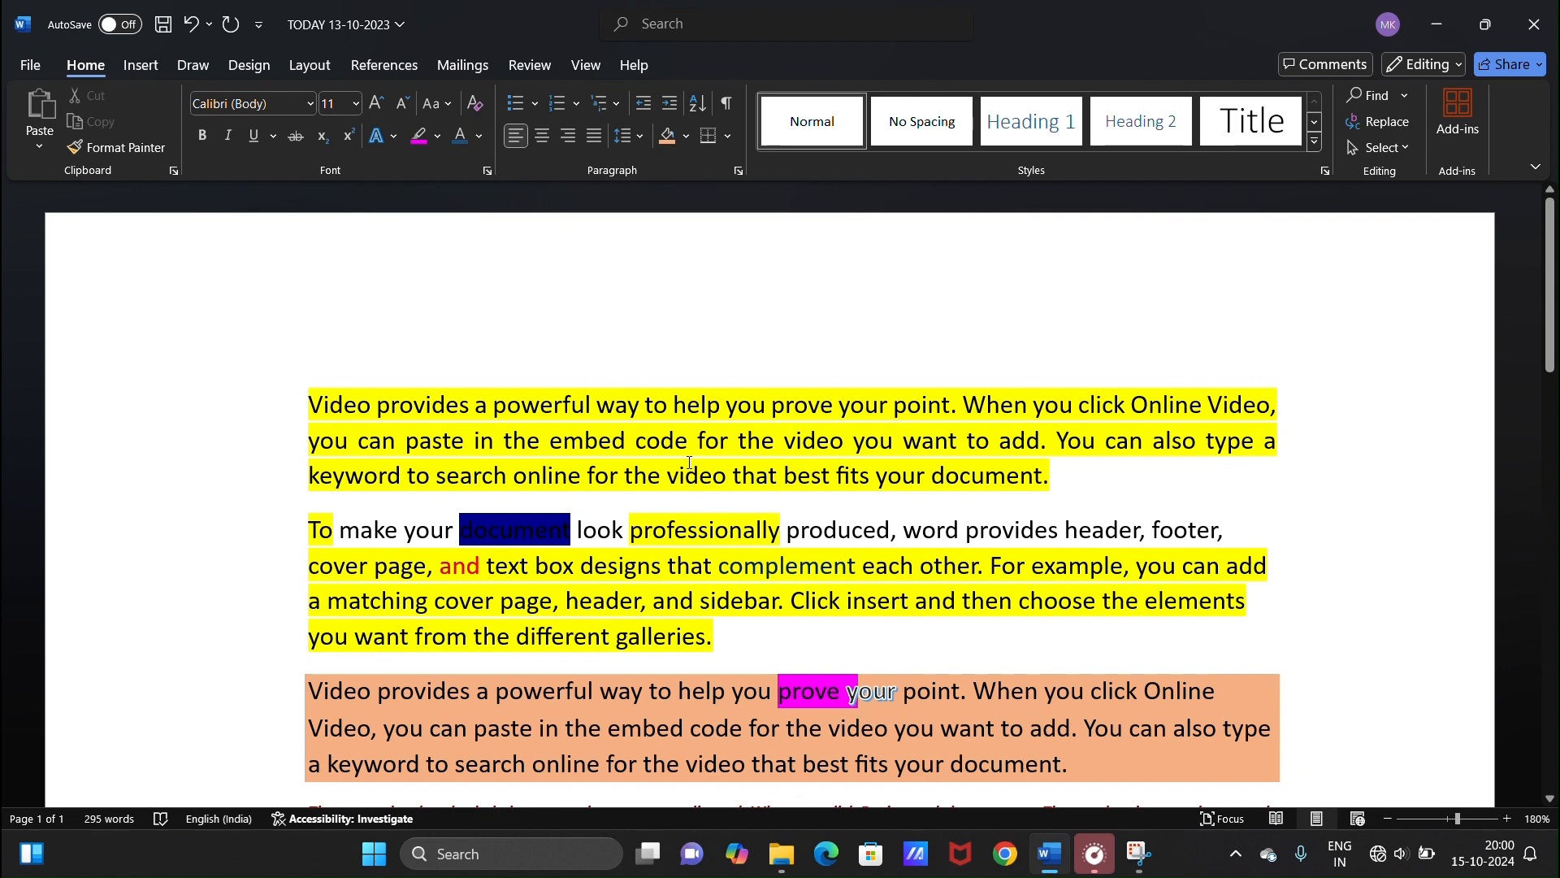
key(ctrl+a)
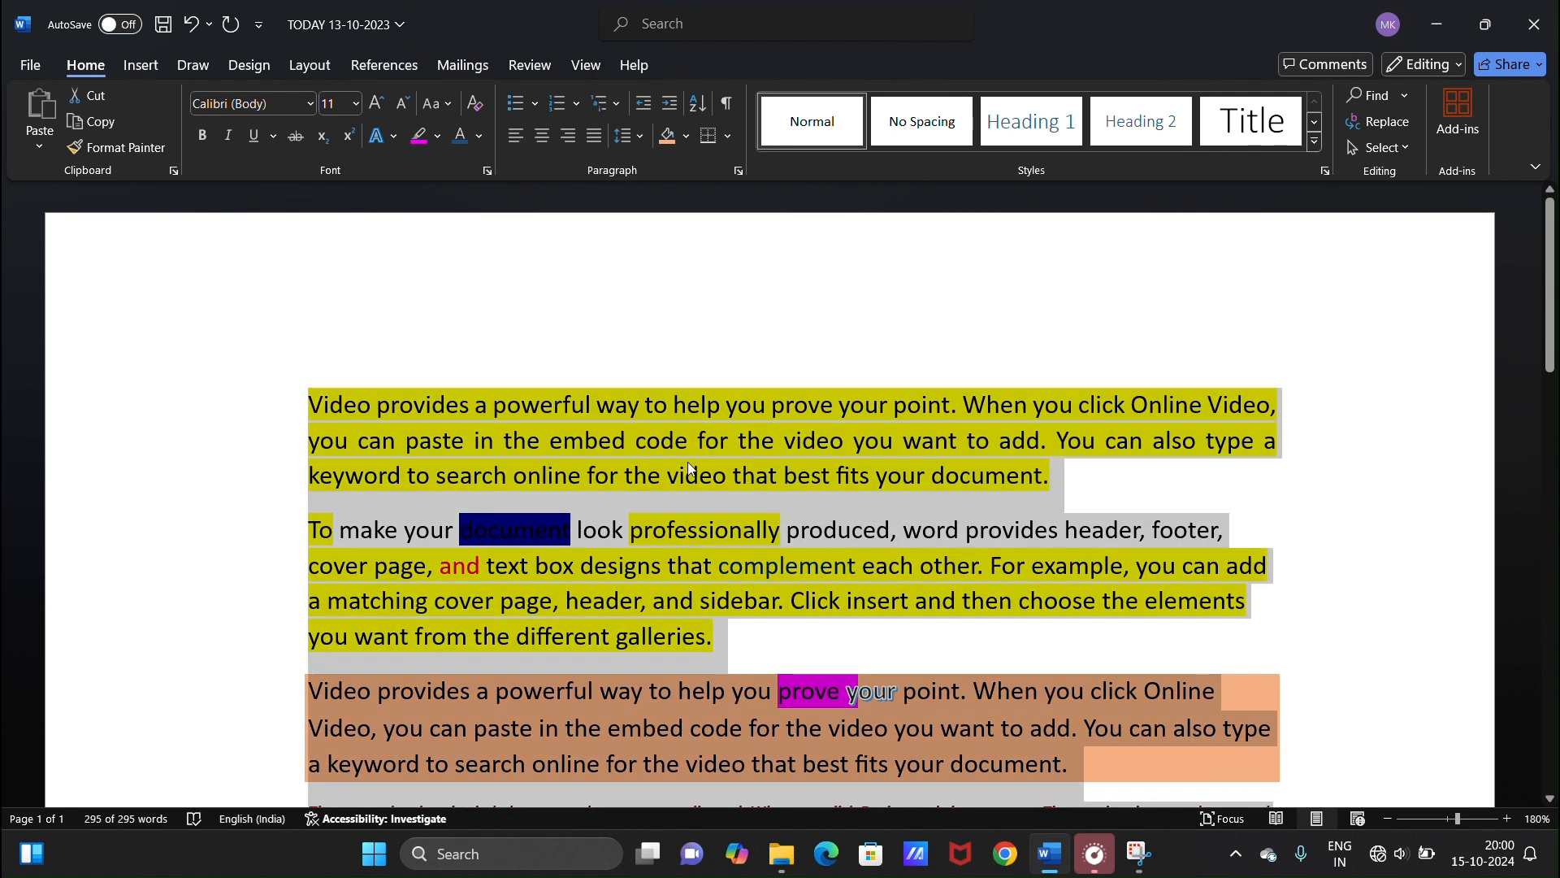
click(477, 105)
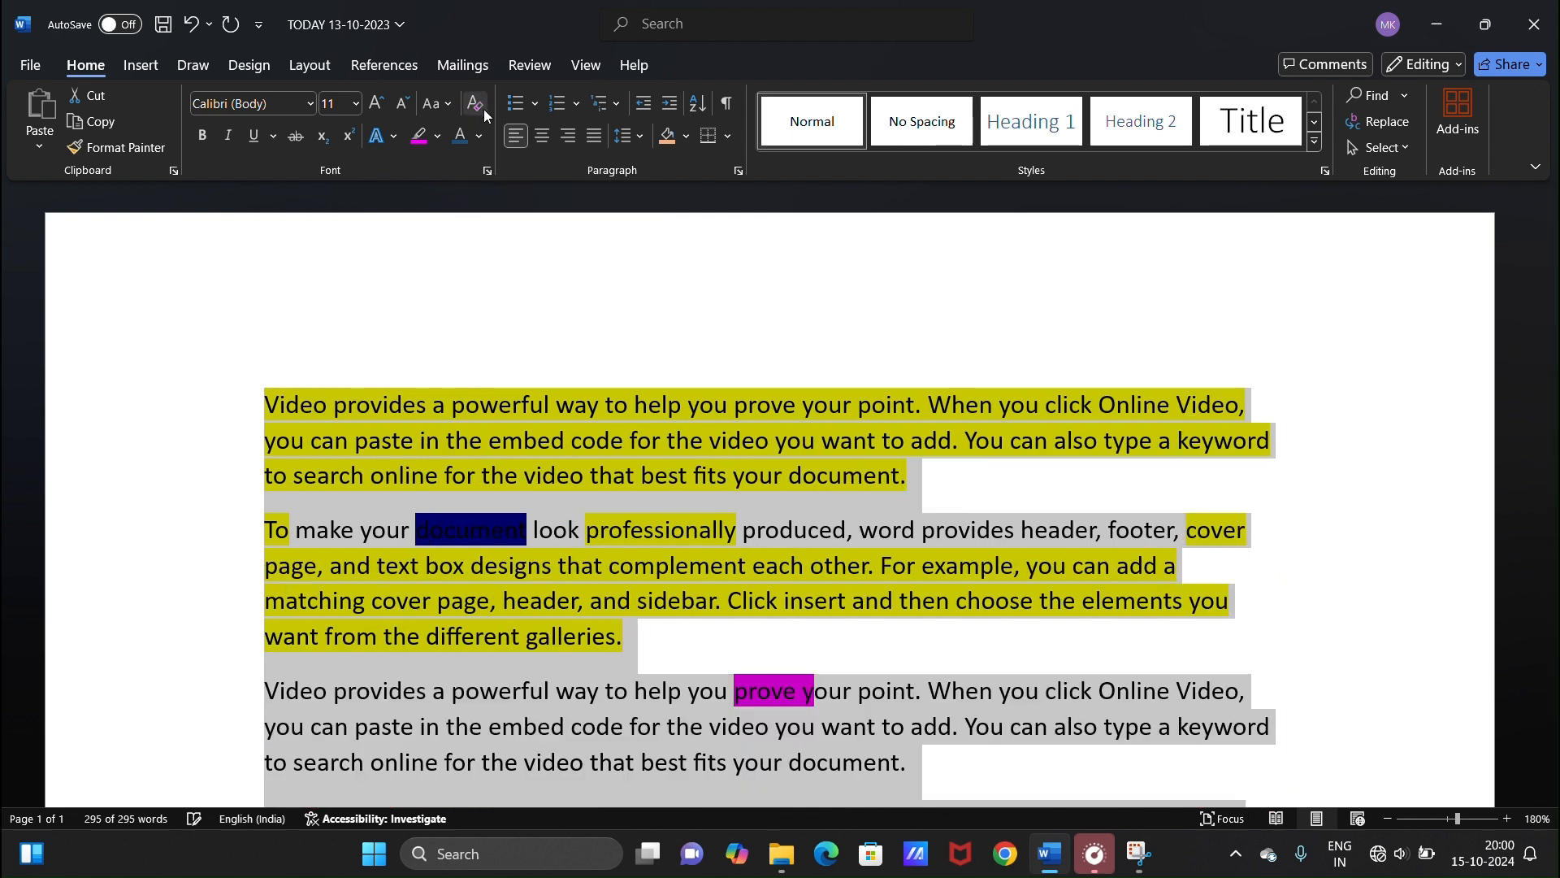
click(736, 533)
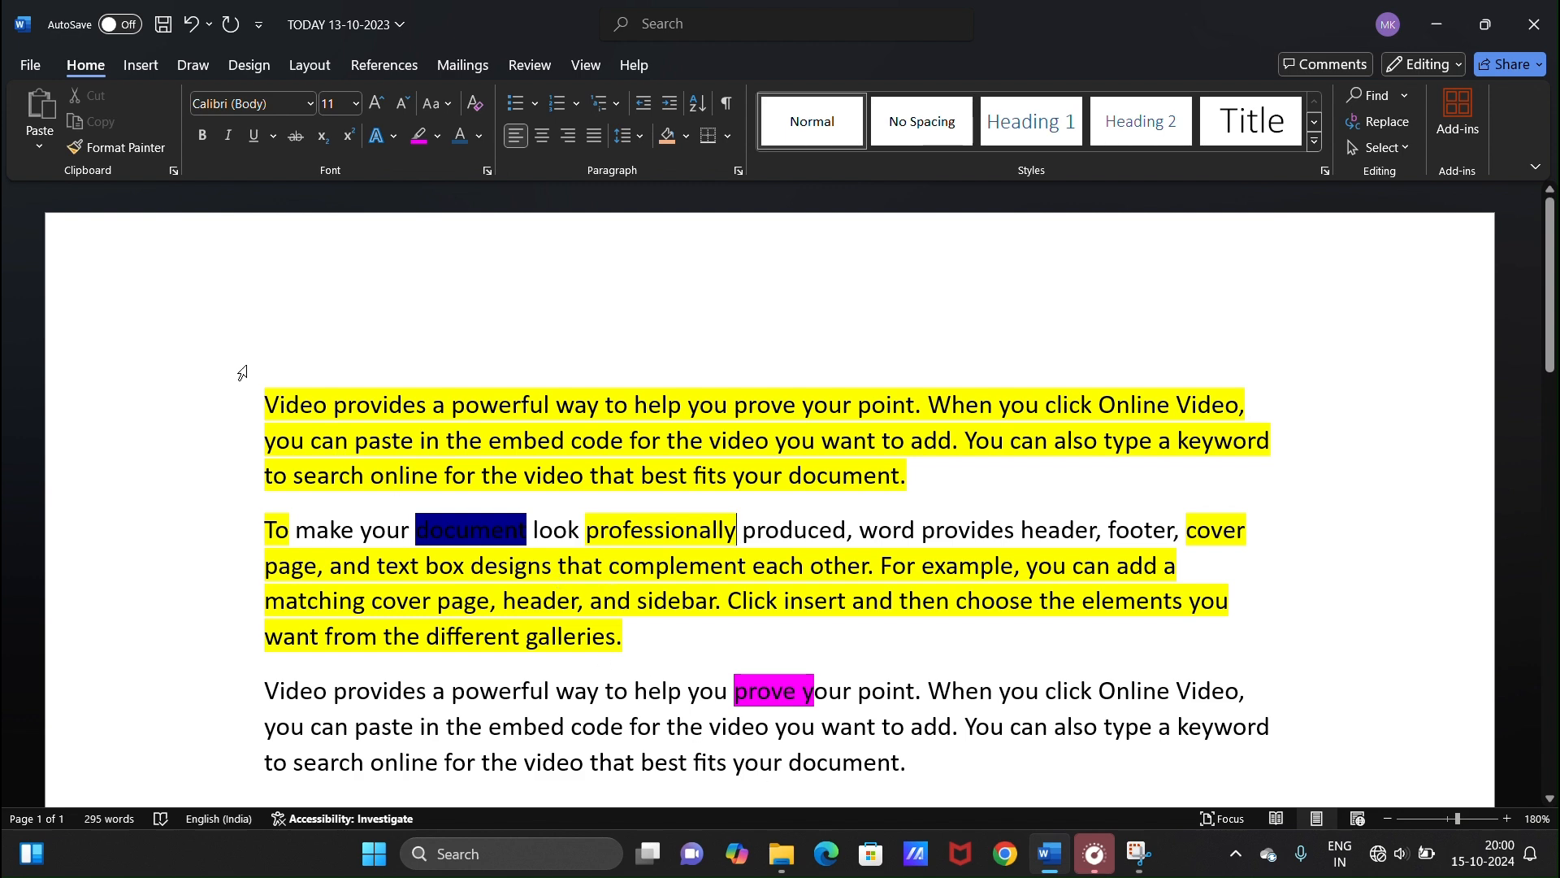
- Remove the highlight colour from the entire document text by setting it to No Color
drag(265, 396, 1017, 651)
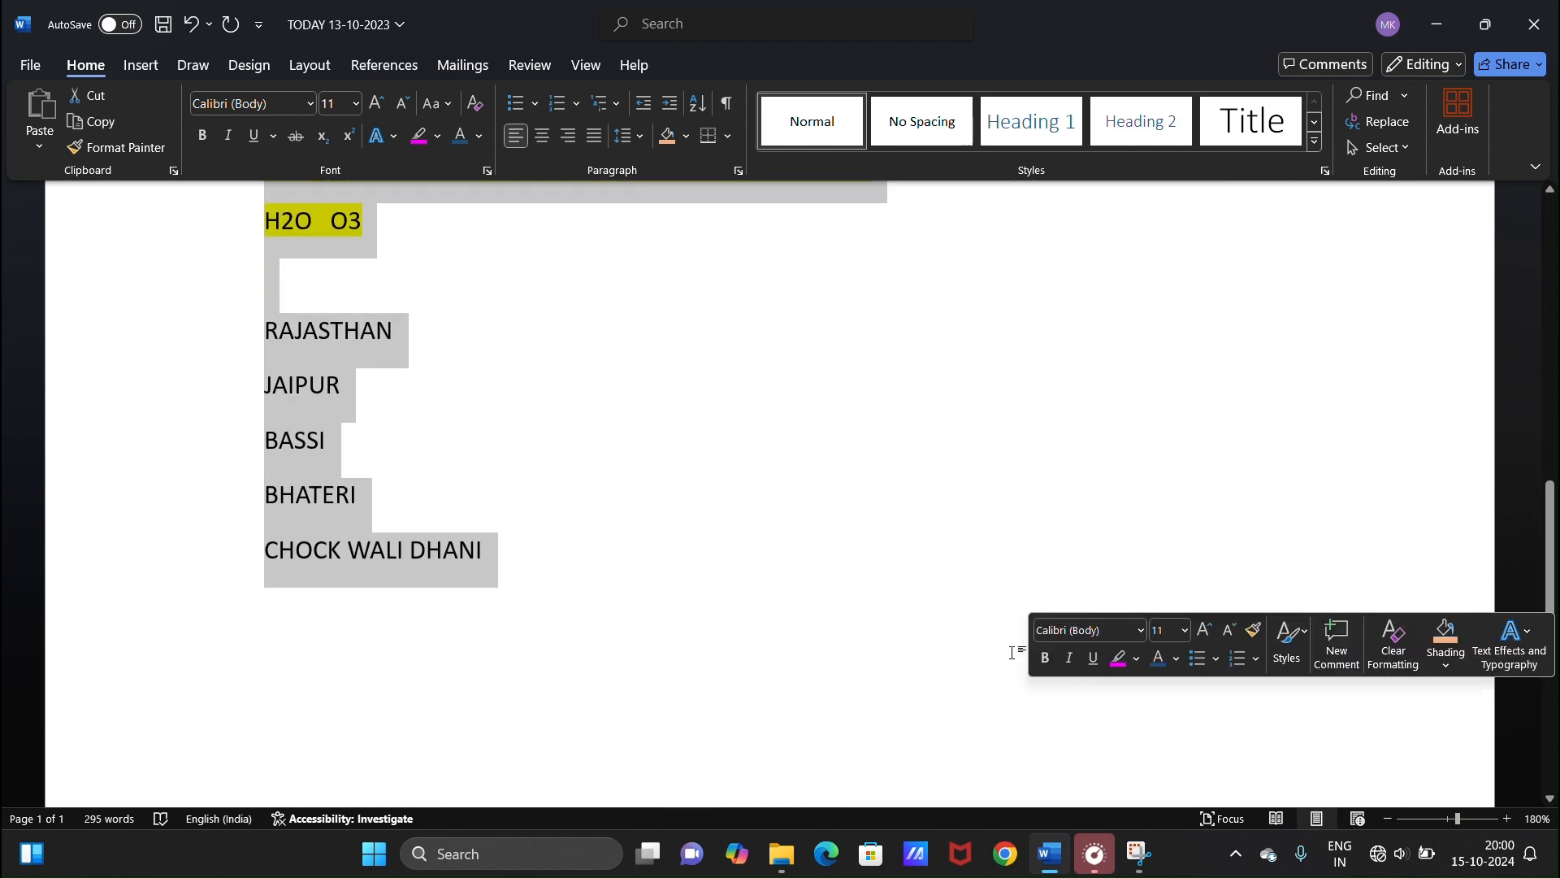
click(437, 142)
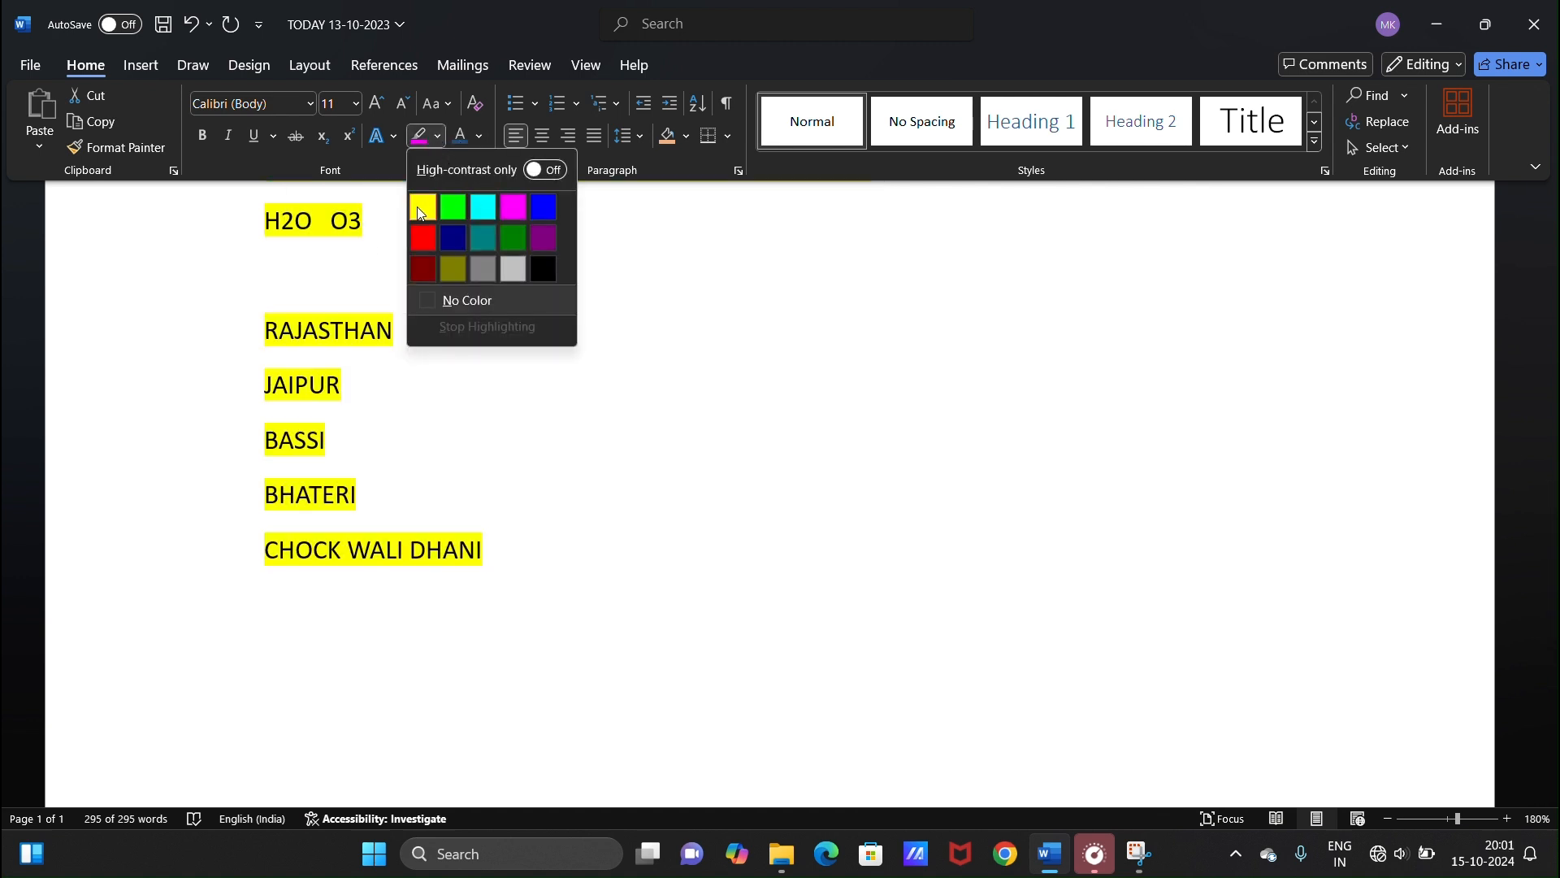
click(497, 300)
click(495, 303)
scroll(723, 549, up, 5)
scroll(722, 548, up, 5)
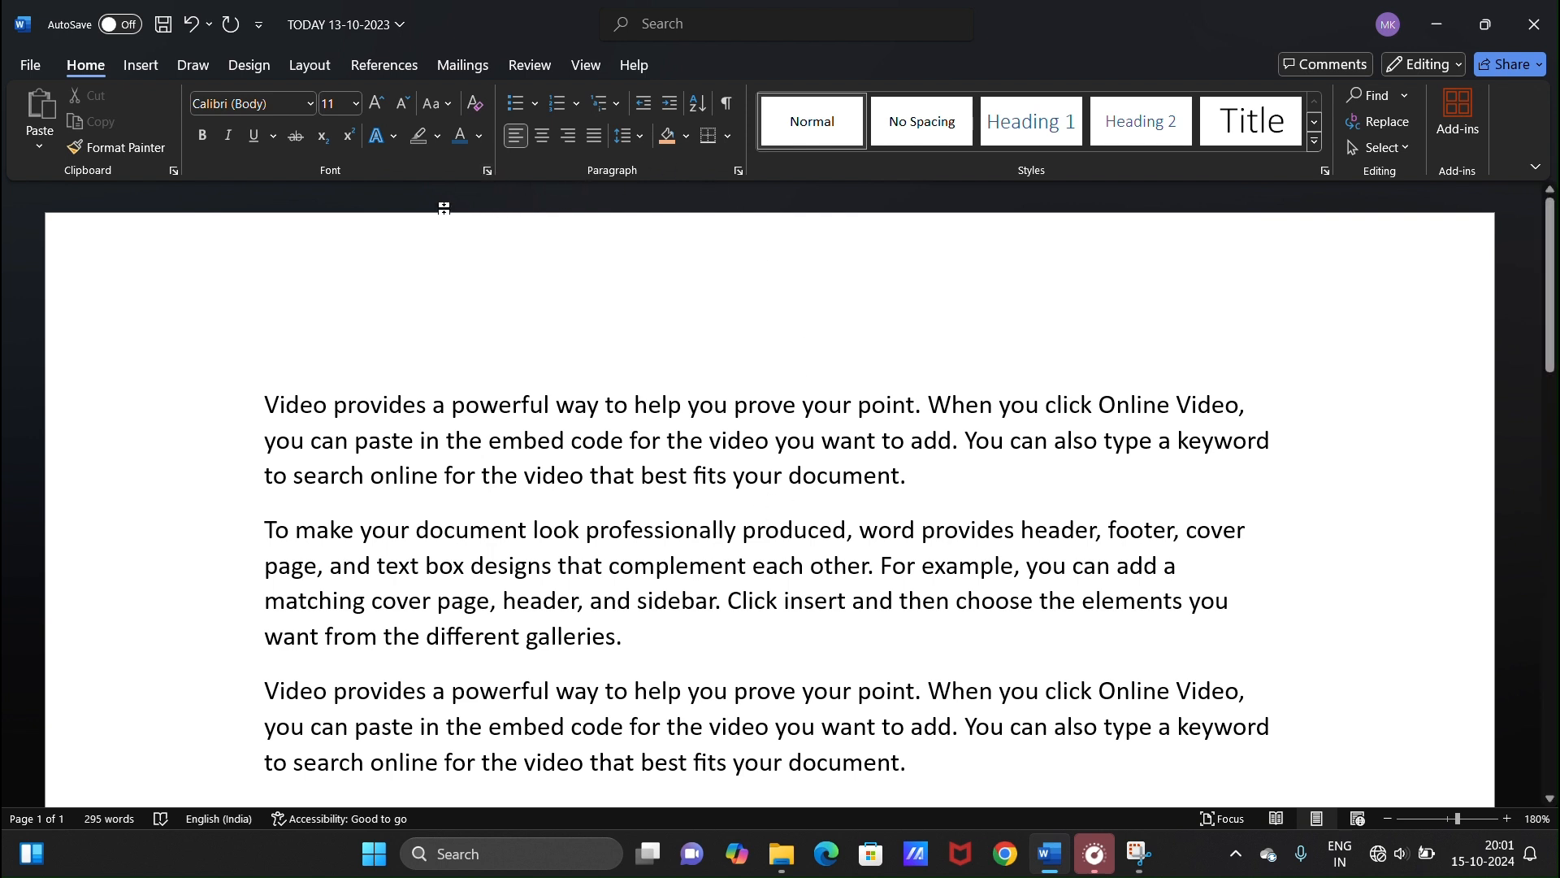
- Set the first word "Video" to Bold Italic, size 16, for both Latin text and complex scripts in the Font settings
double_click(294, 406)
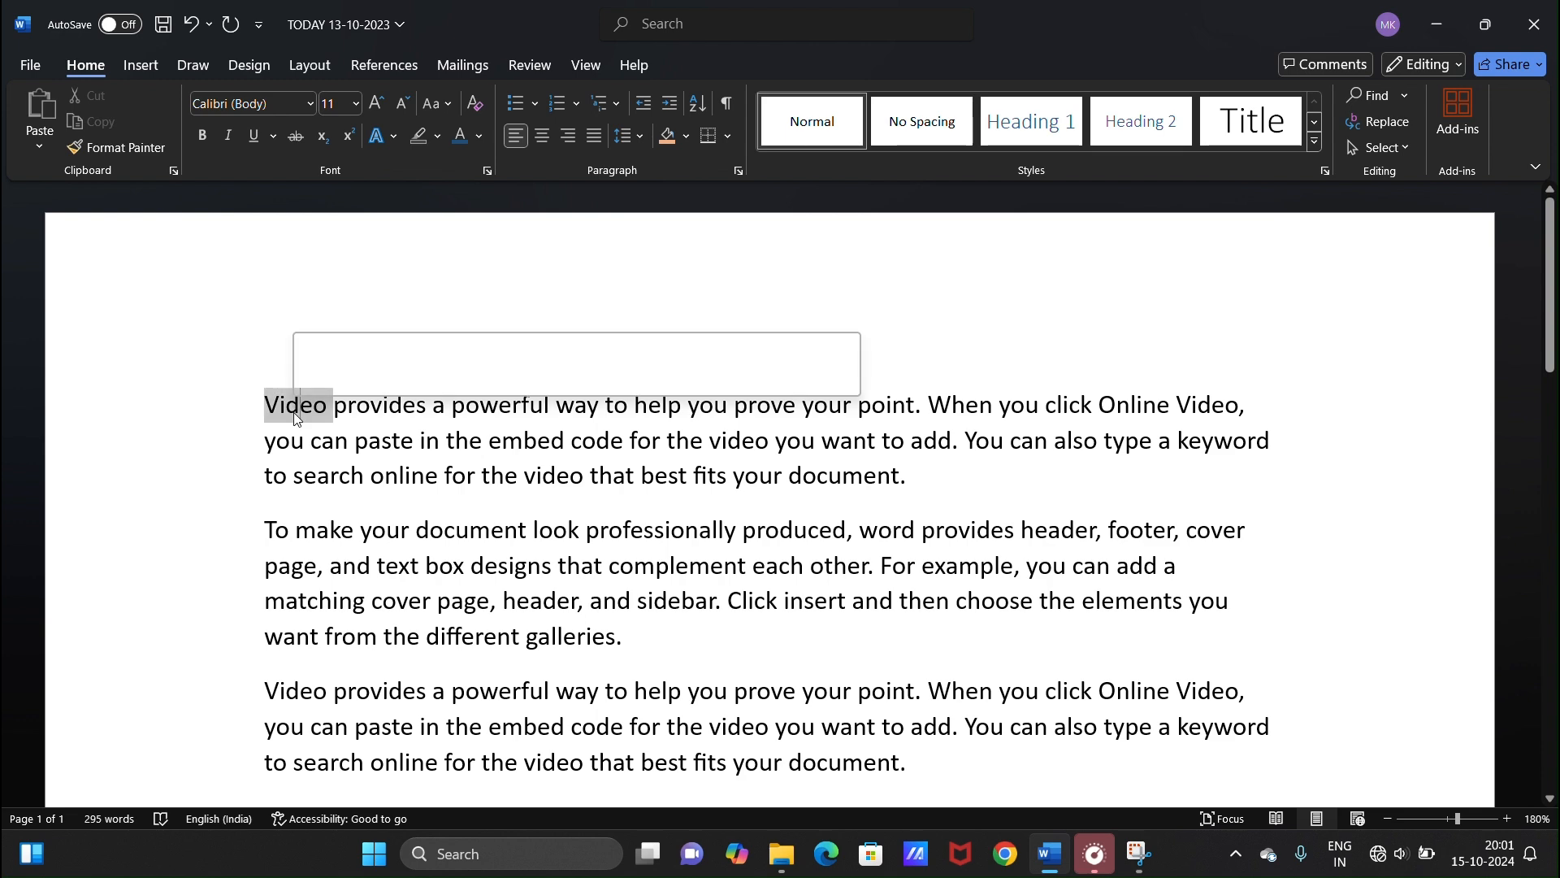
click(487, 172)
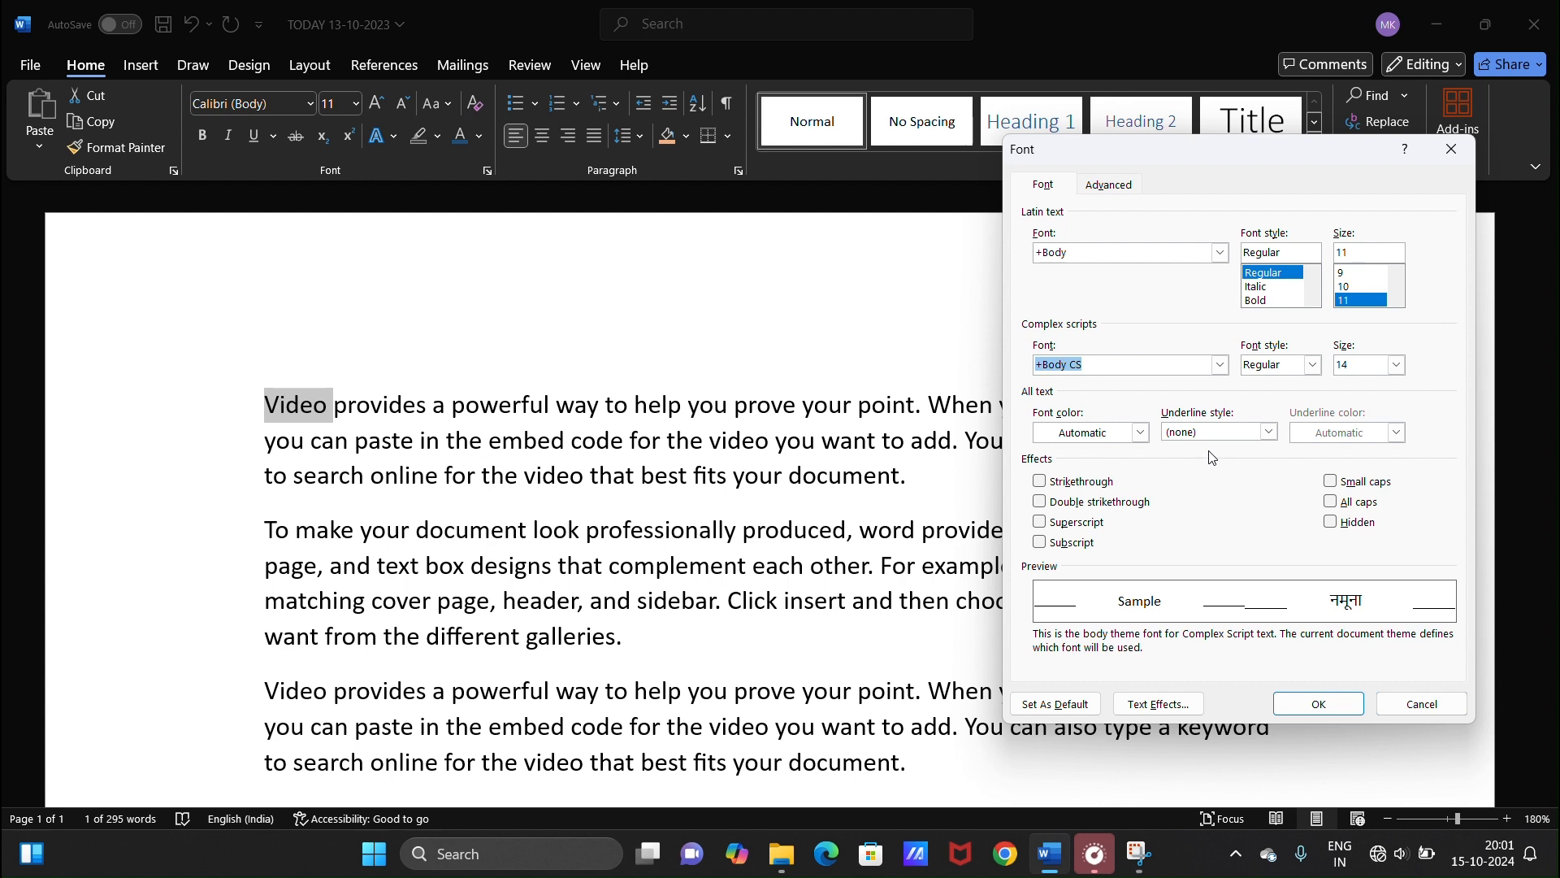
scroll(1291, 294, down, 1)
click(1293, 300)
scroll(1365, 291, down, 1)
click(1345, 300)
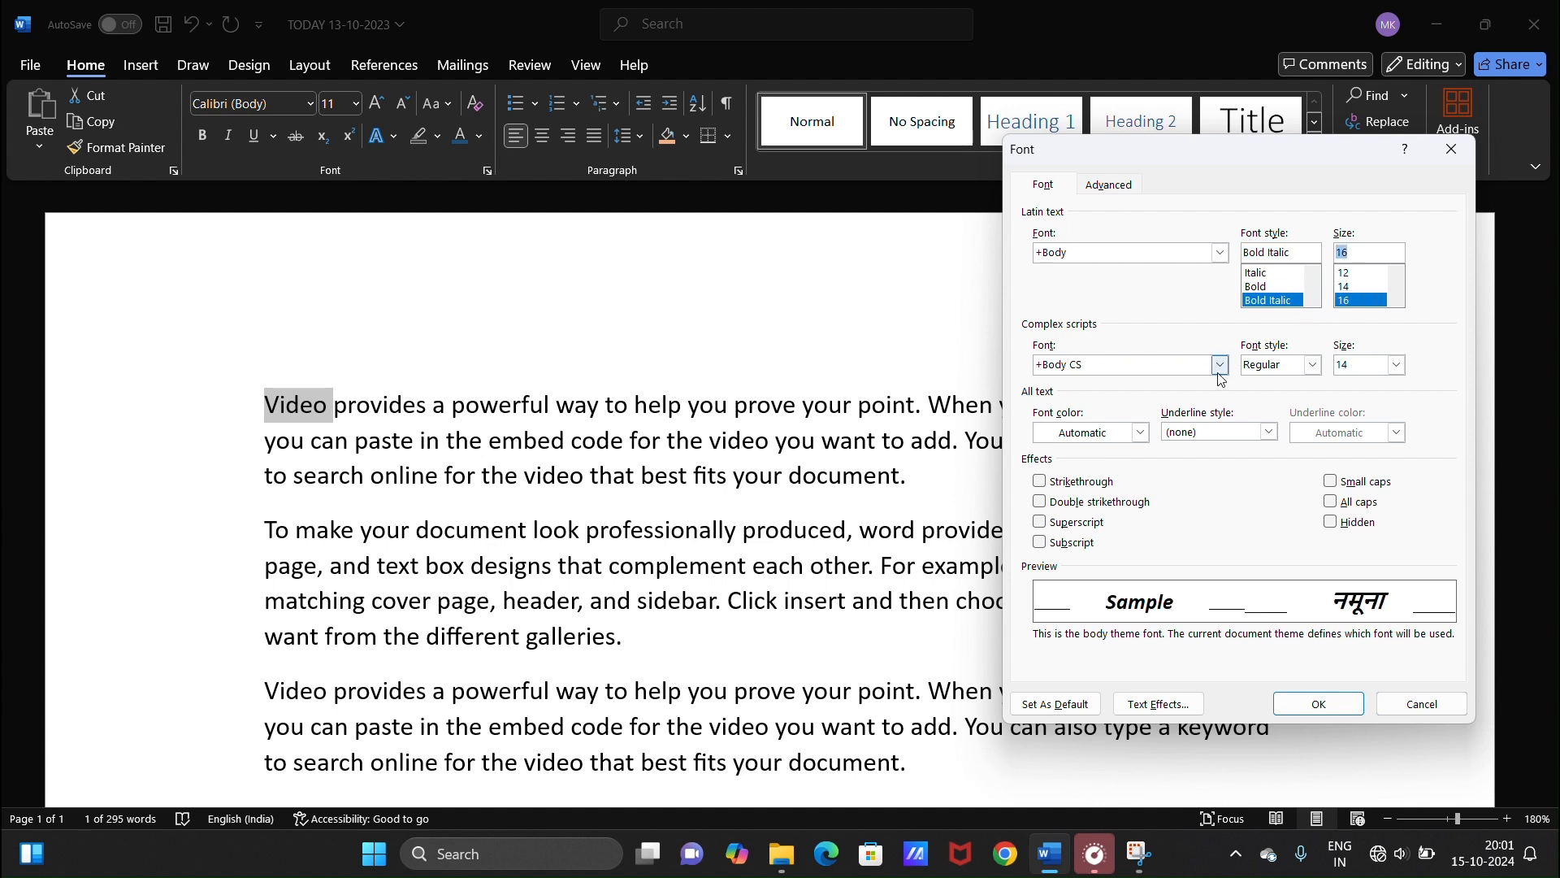
click(1311, 371)
click(1286, 437)
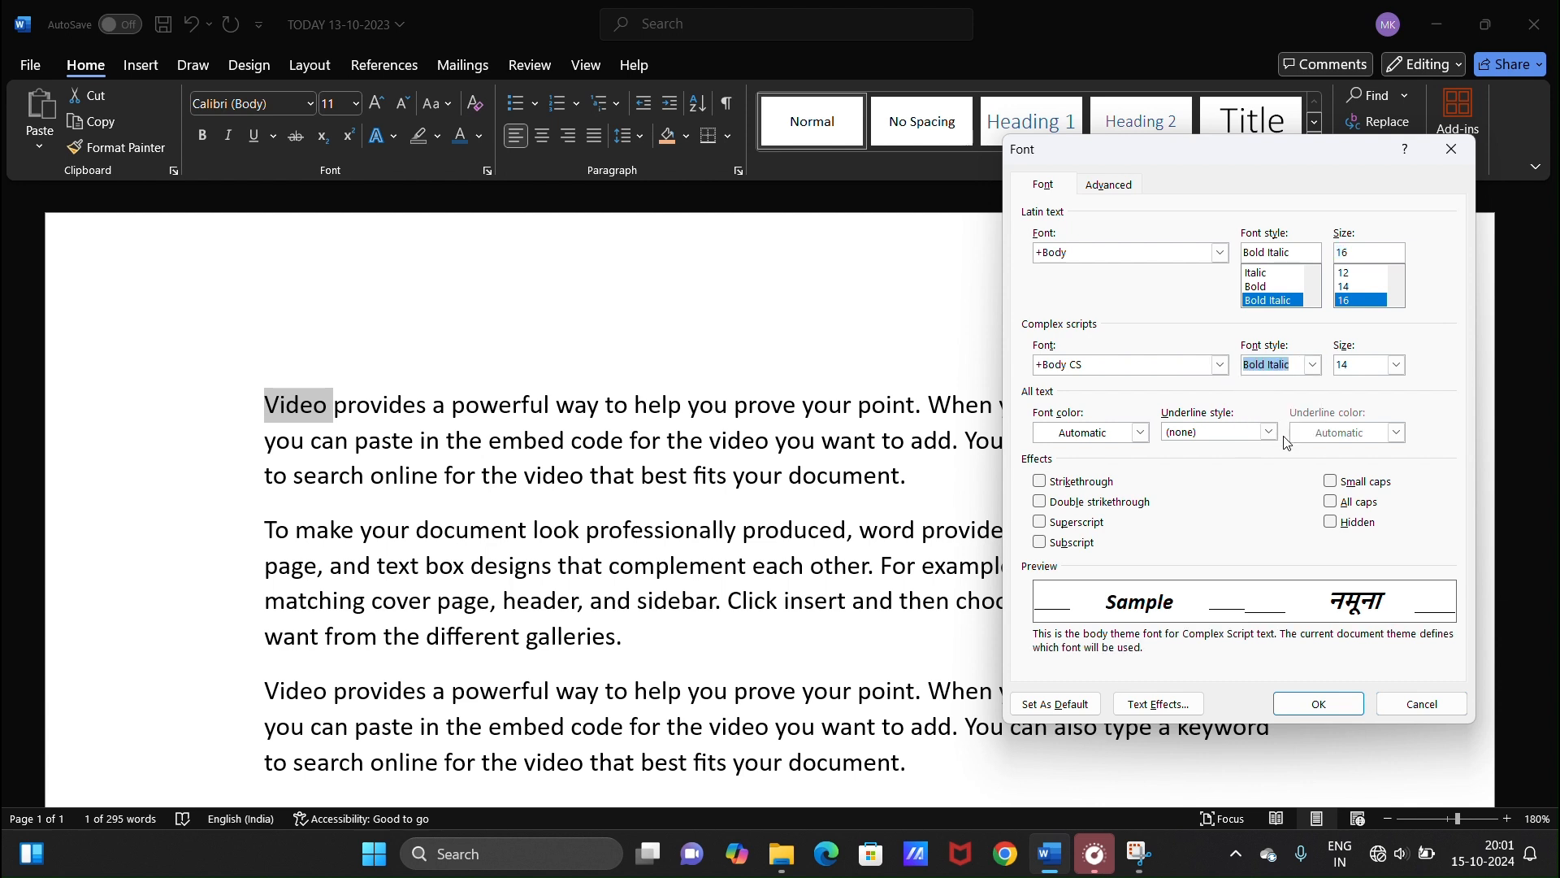
click(1395, 370)
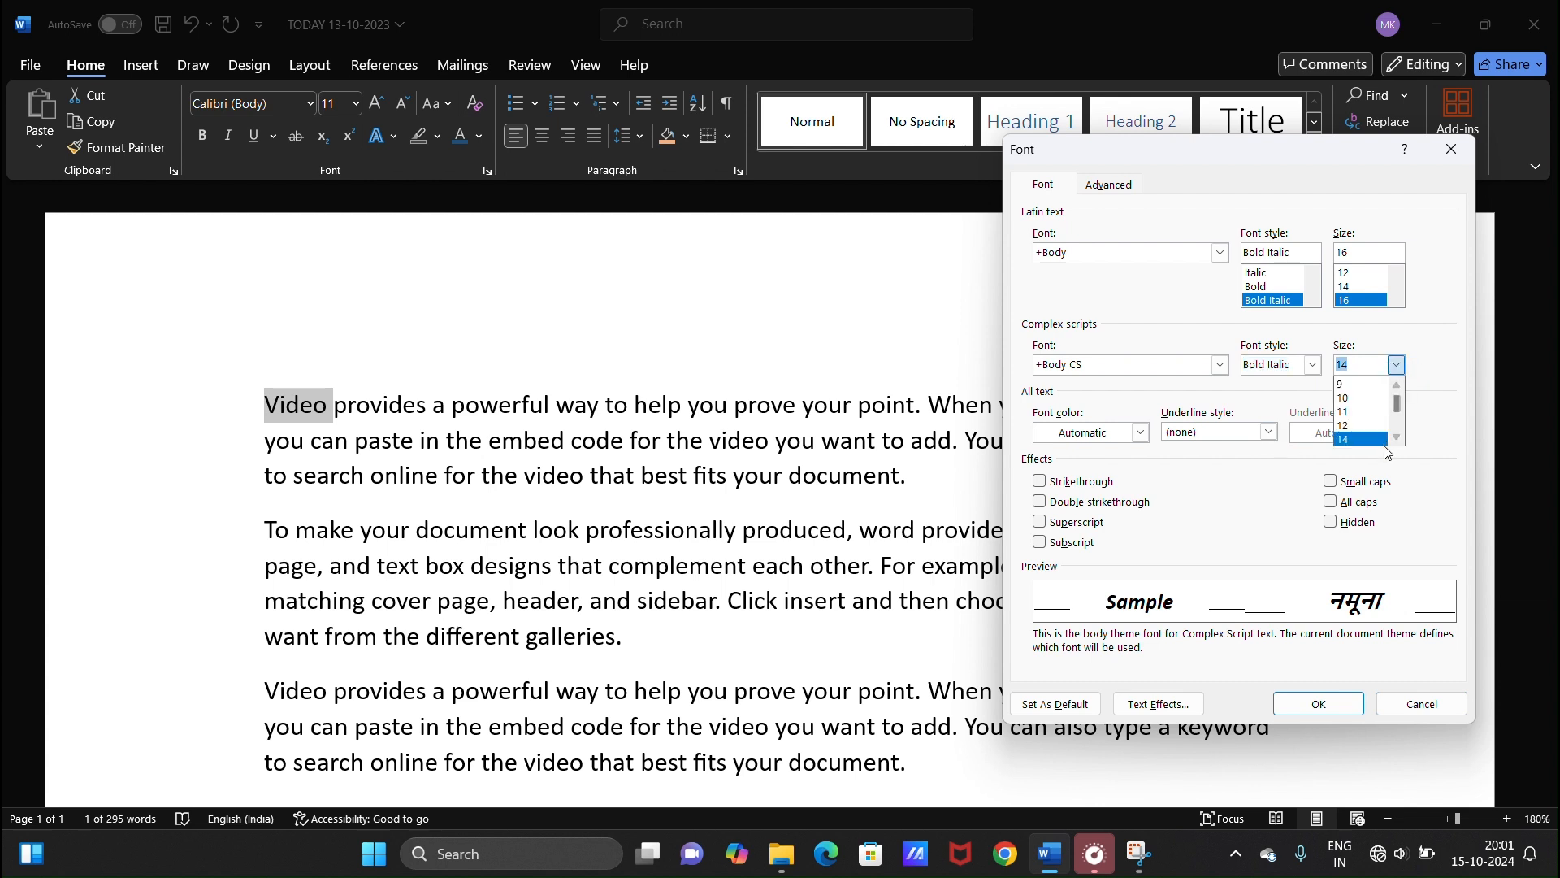
click(1368, 411)
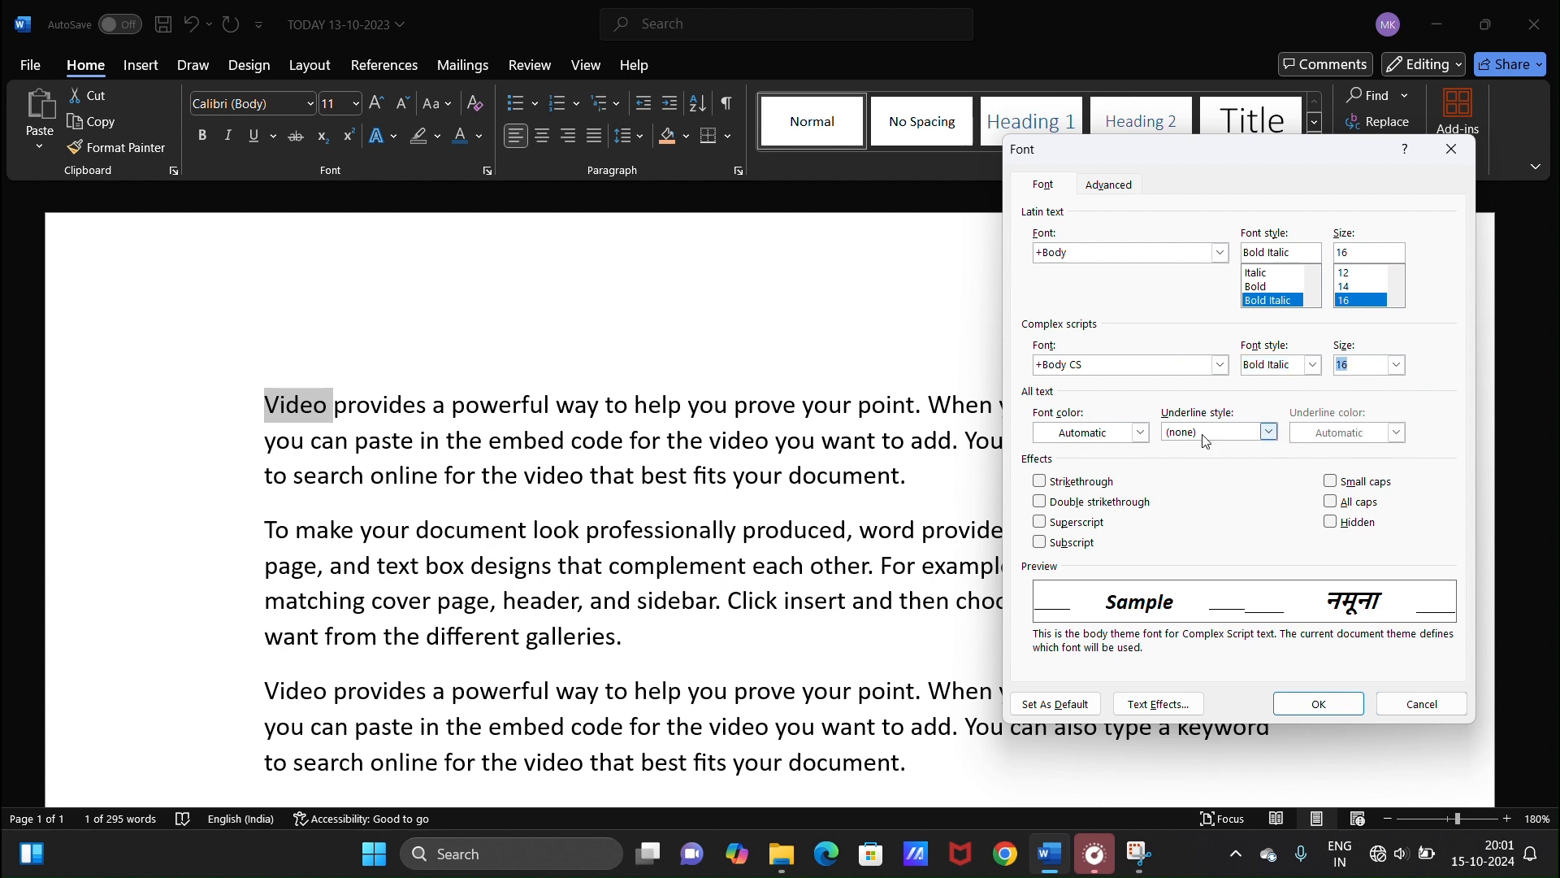
- Set the word's font colour to standard red and give it a double underline in dark orange
click(1083, 439)
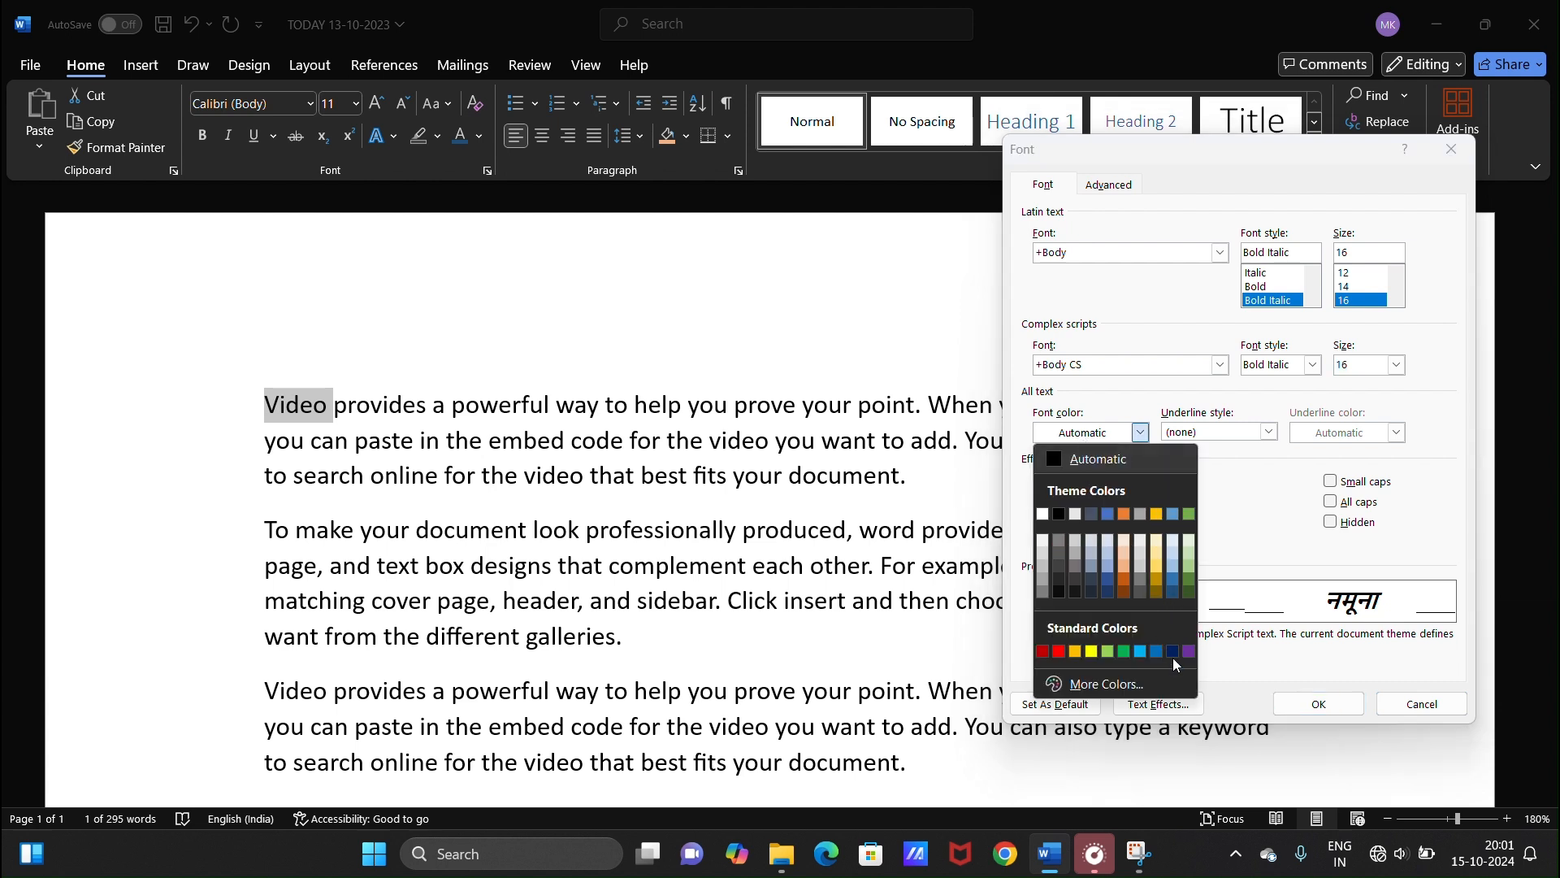
click(1059, 650)
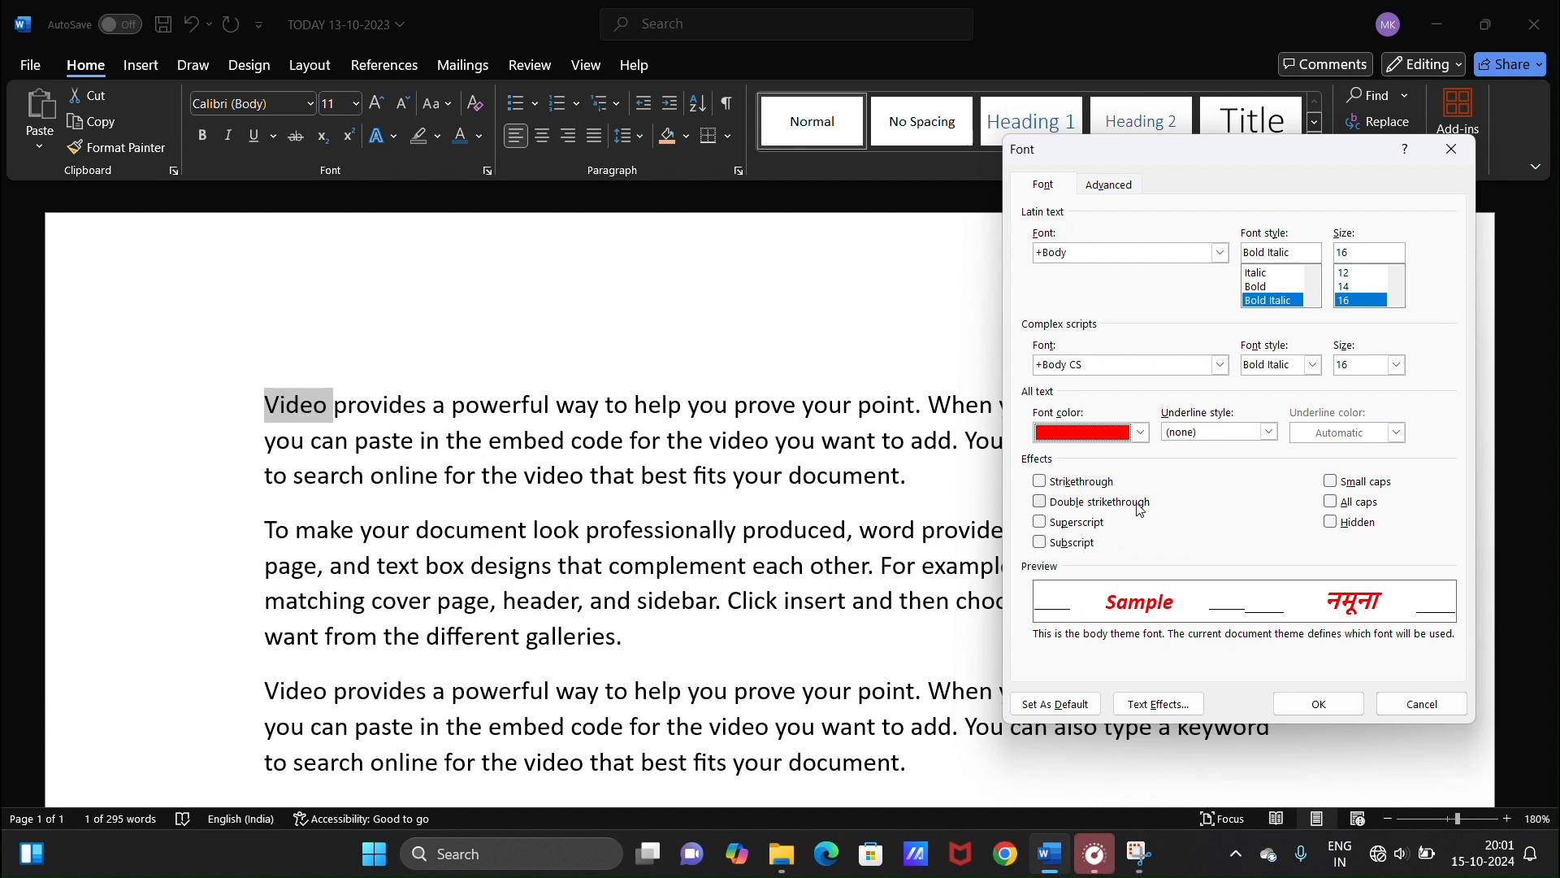
click(1243, 432)
click(1239, 494)
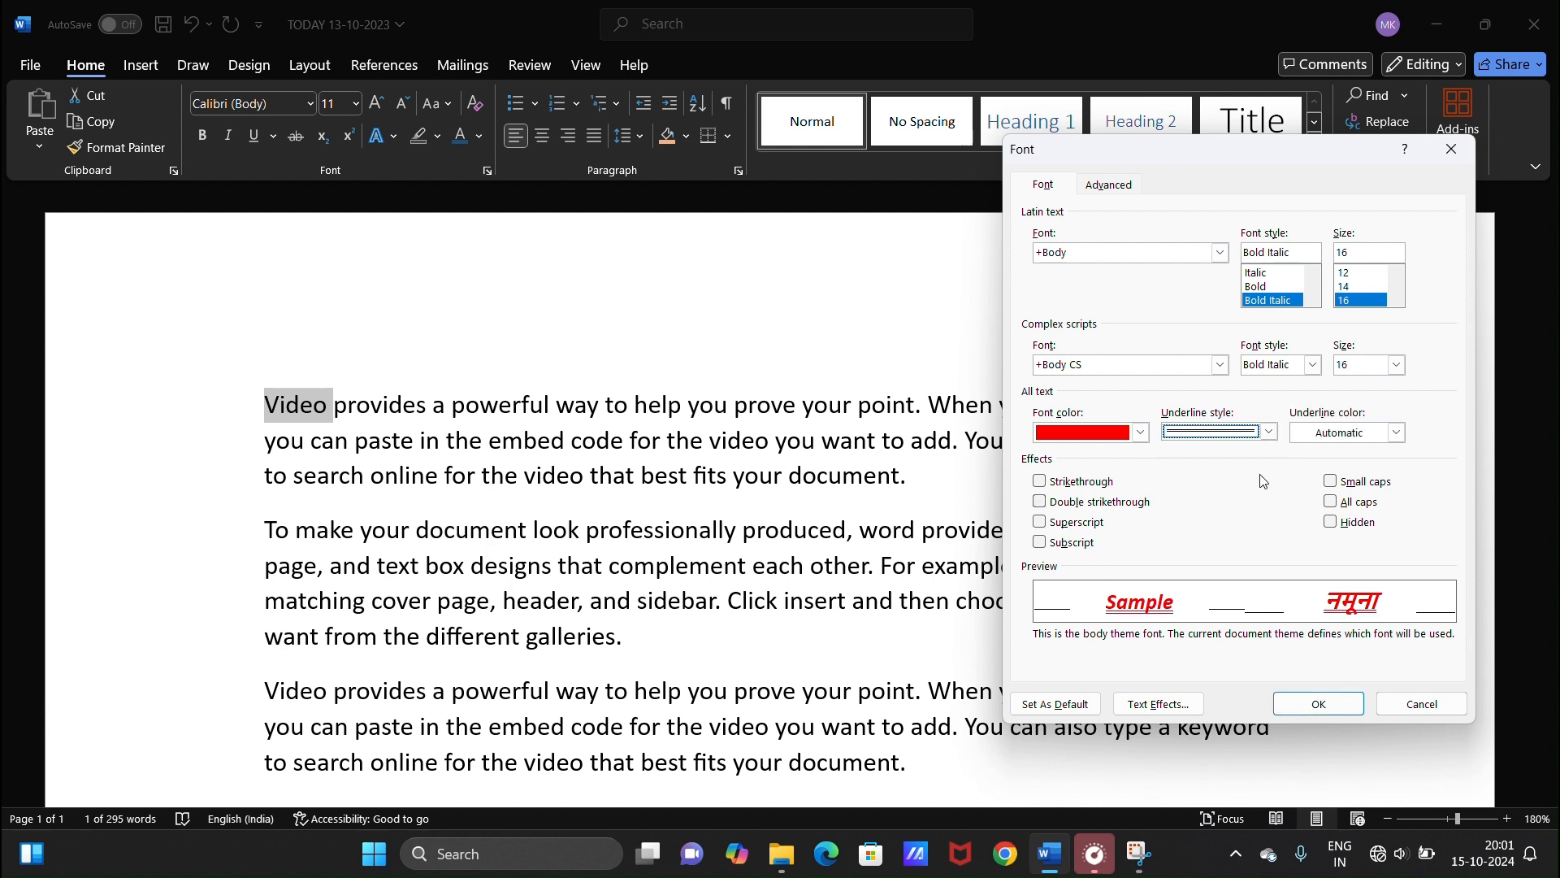
click(1326, 436)
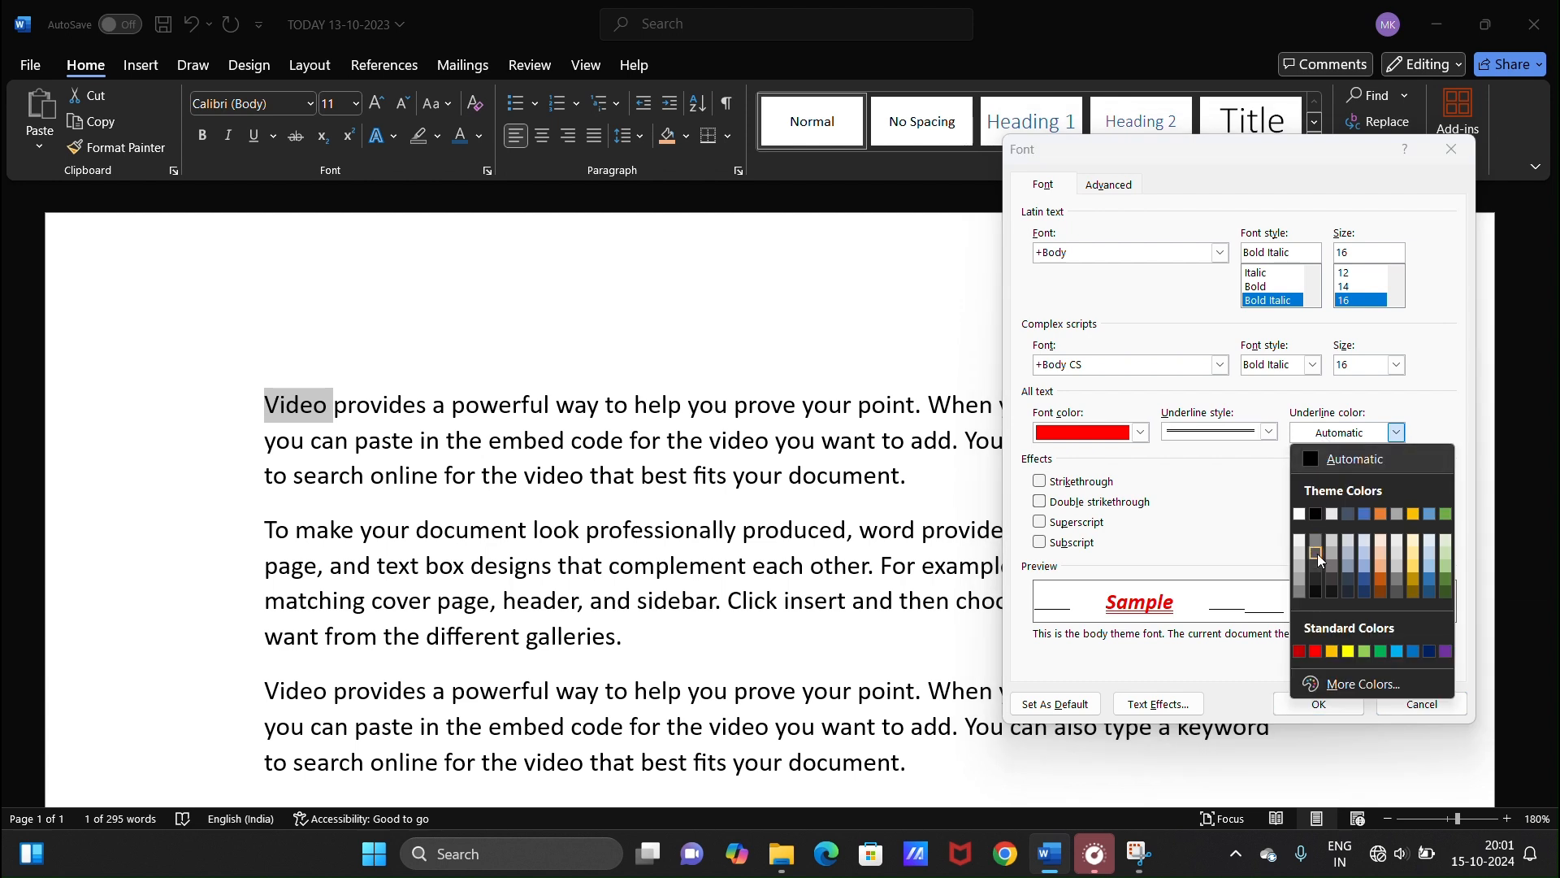
click(1381, 578)
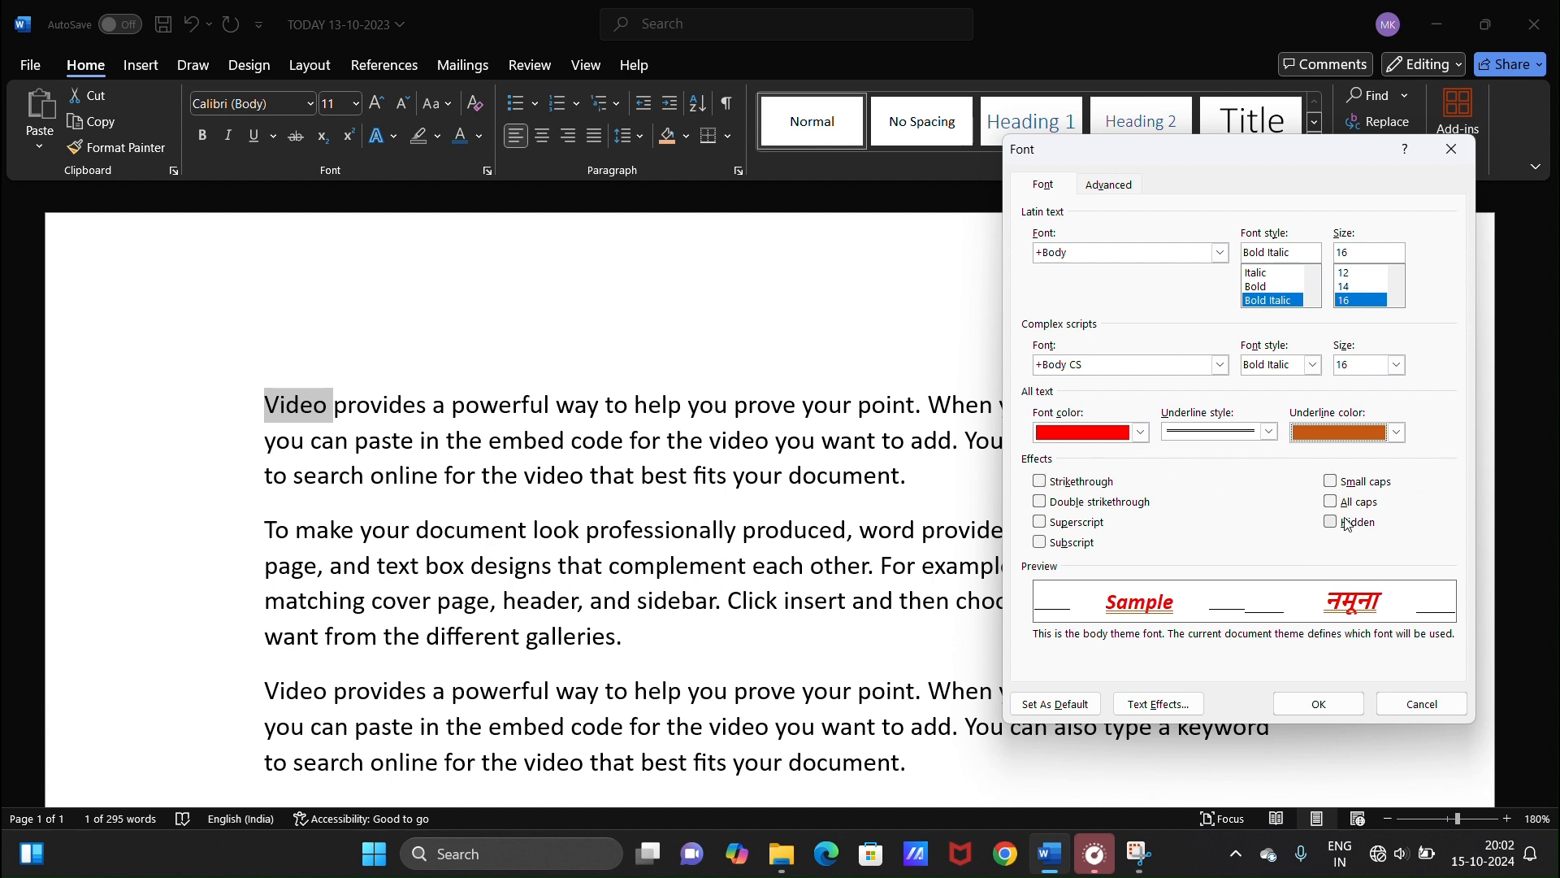
- Turn on the All caps effect for the word and apply a 55 pt glow to it
click(1370, 502)
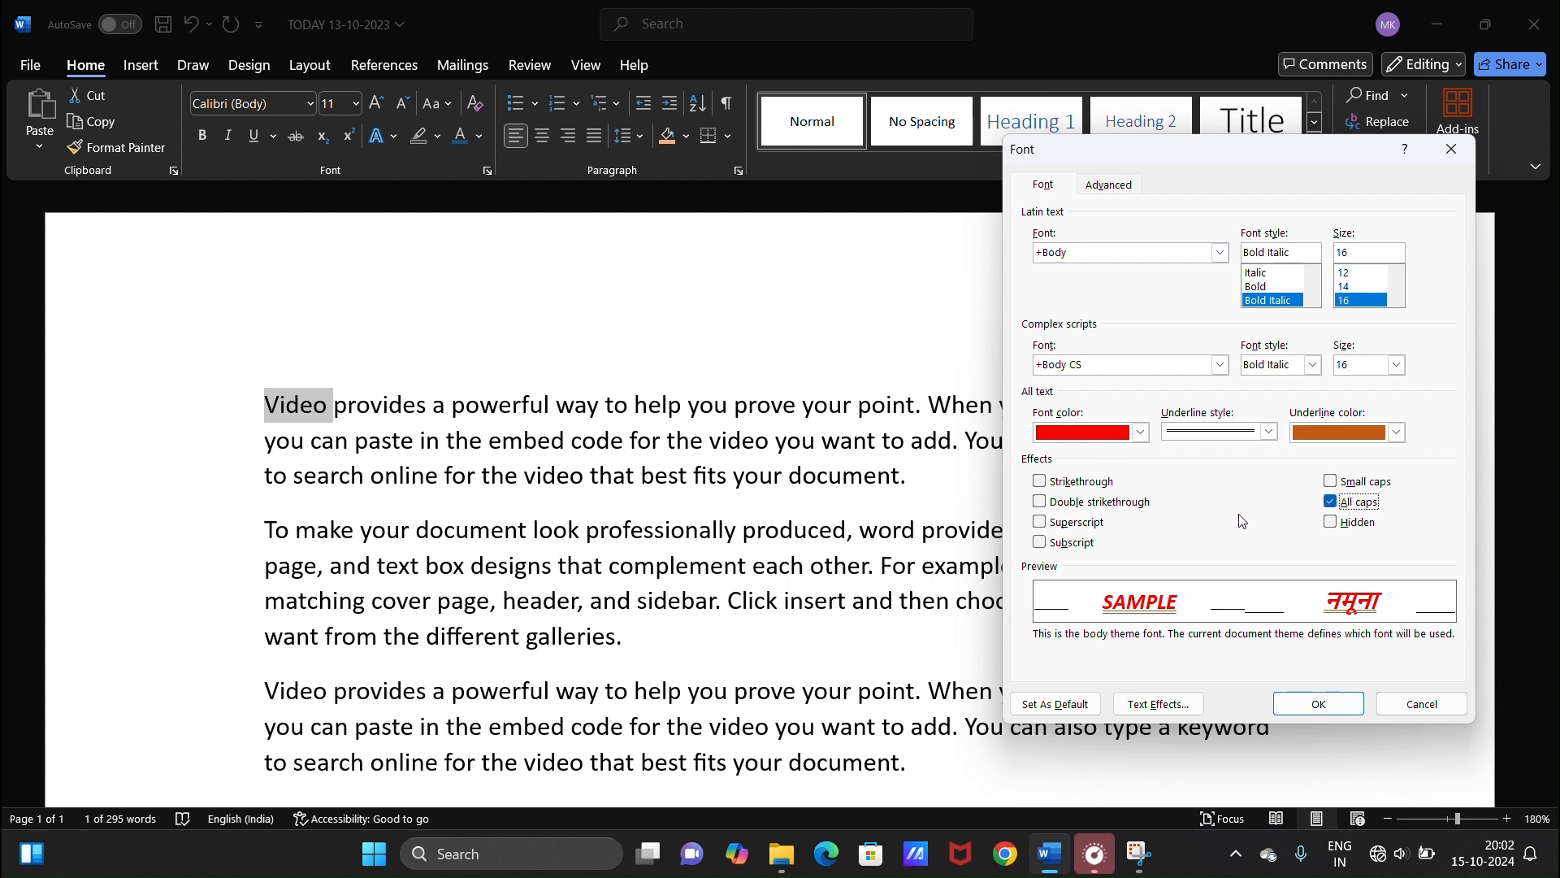
click(1155, 705)
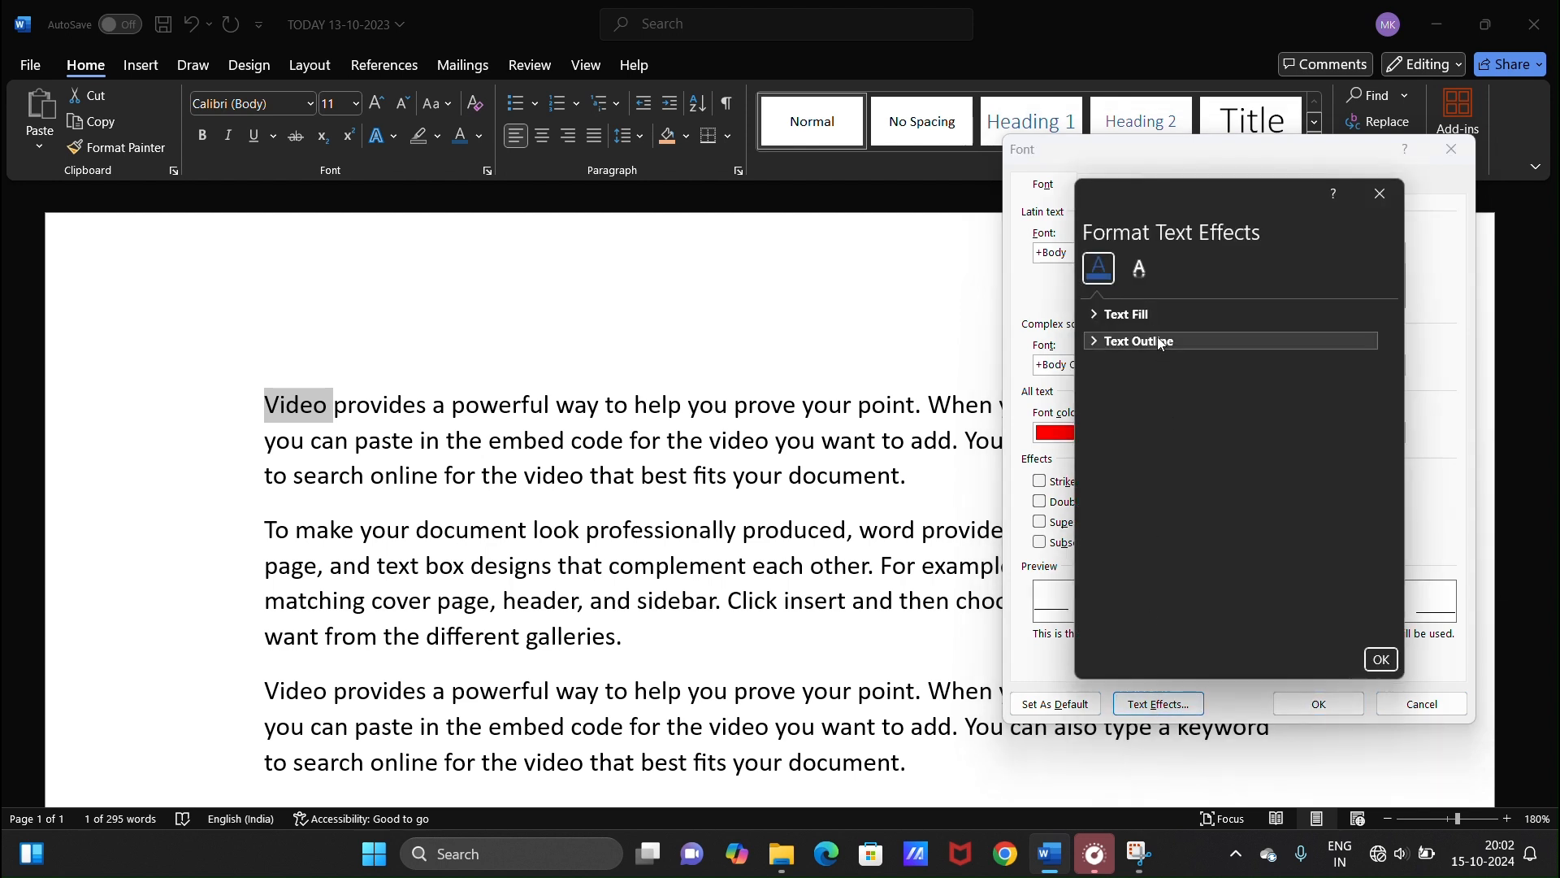
click(1143, 280)
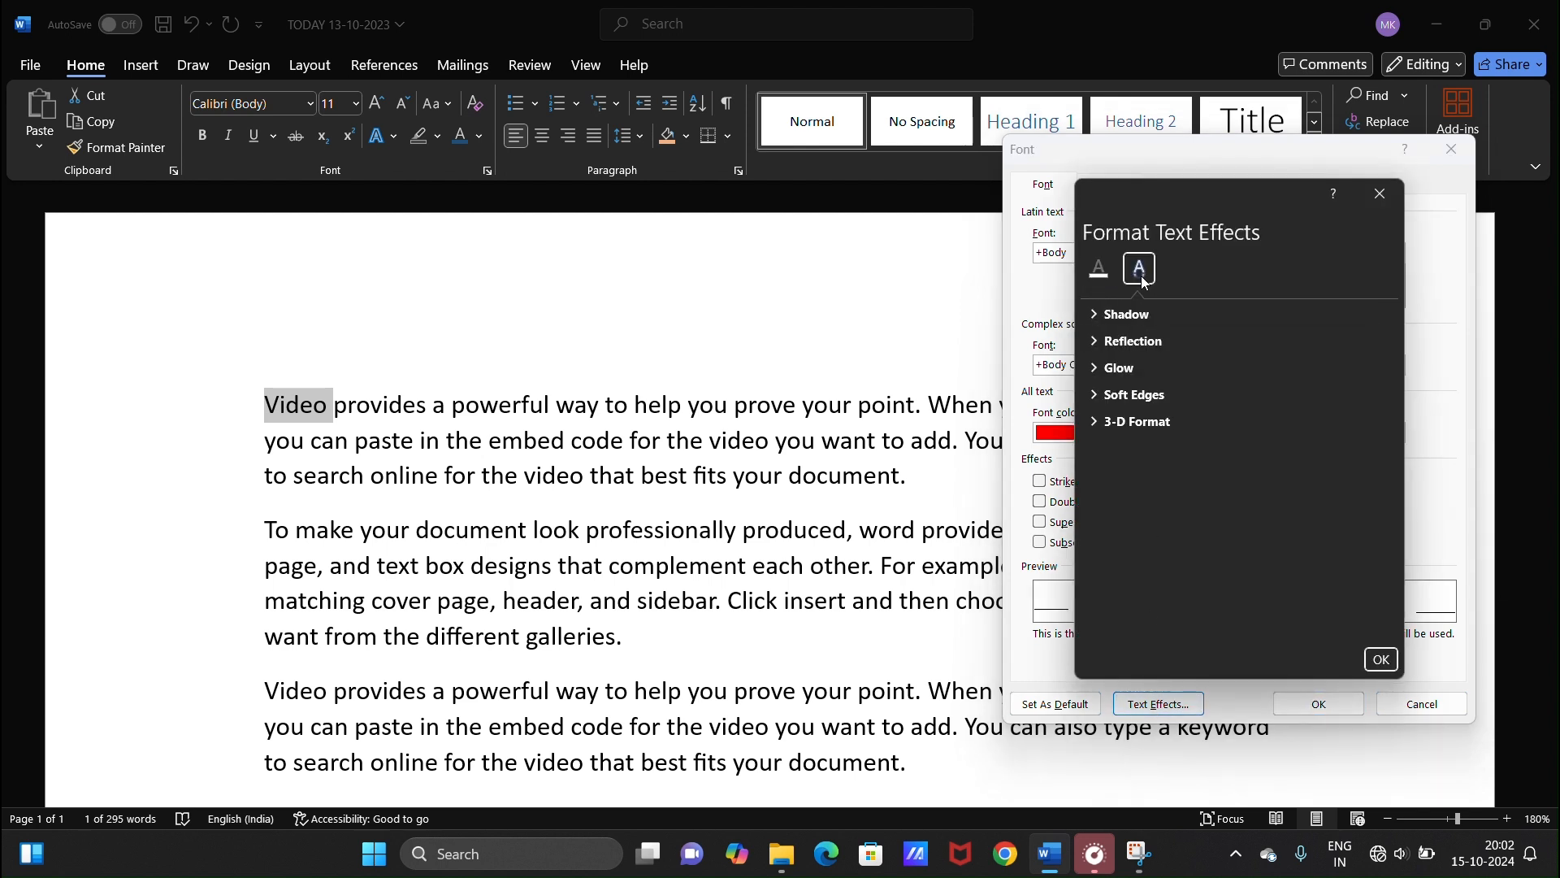
click(1132, 367)
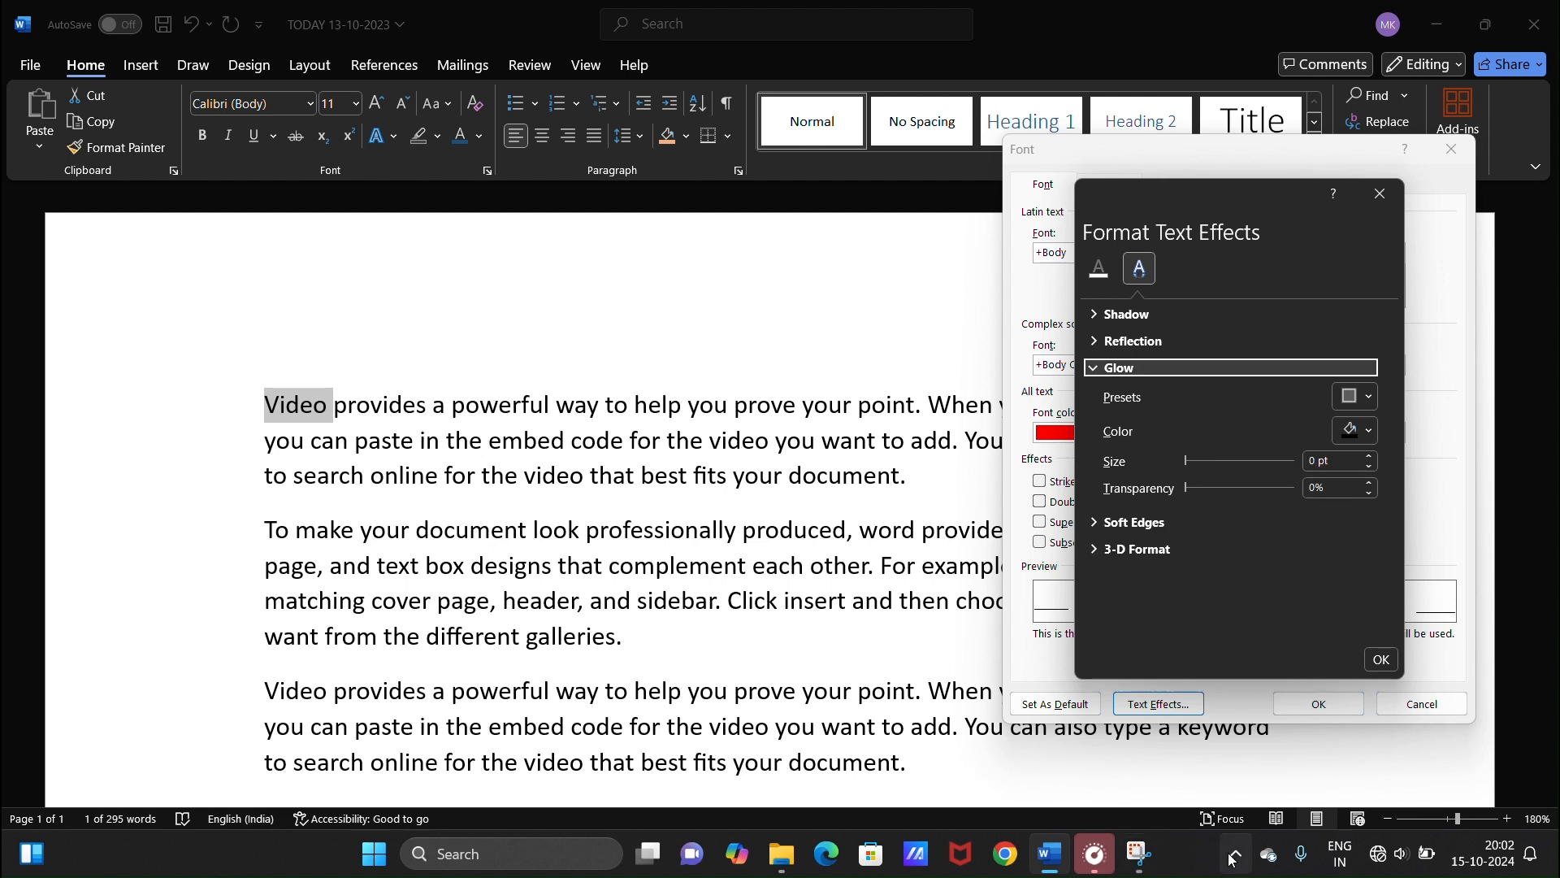
drag(1187, 462, 1226, 460)
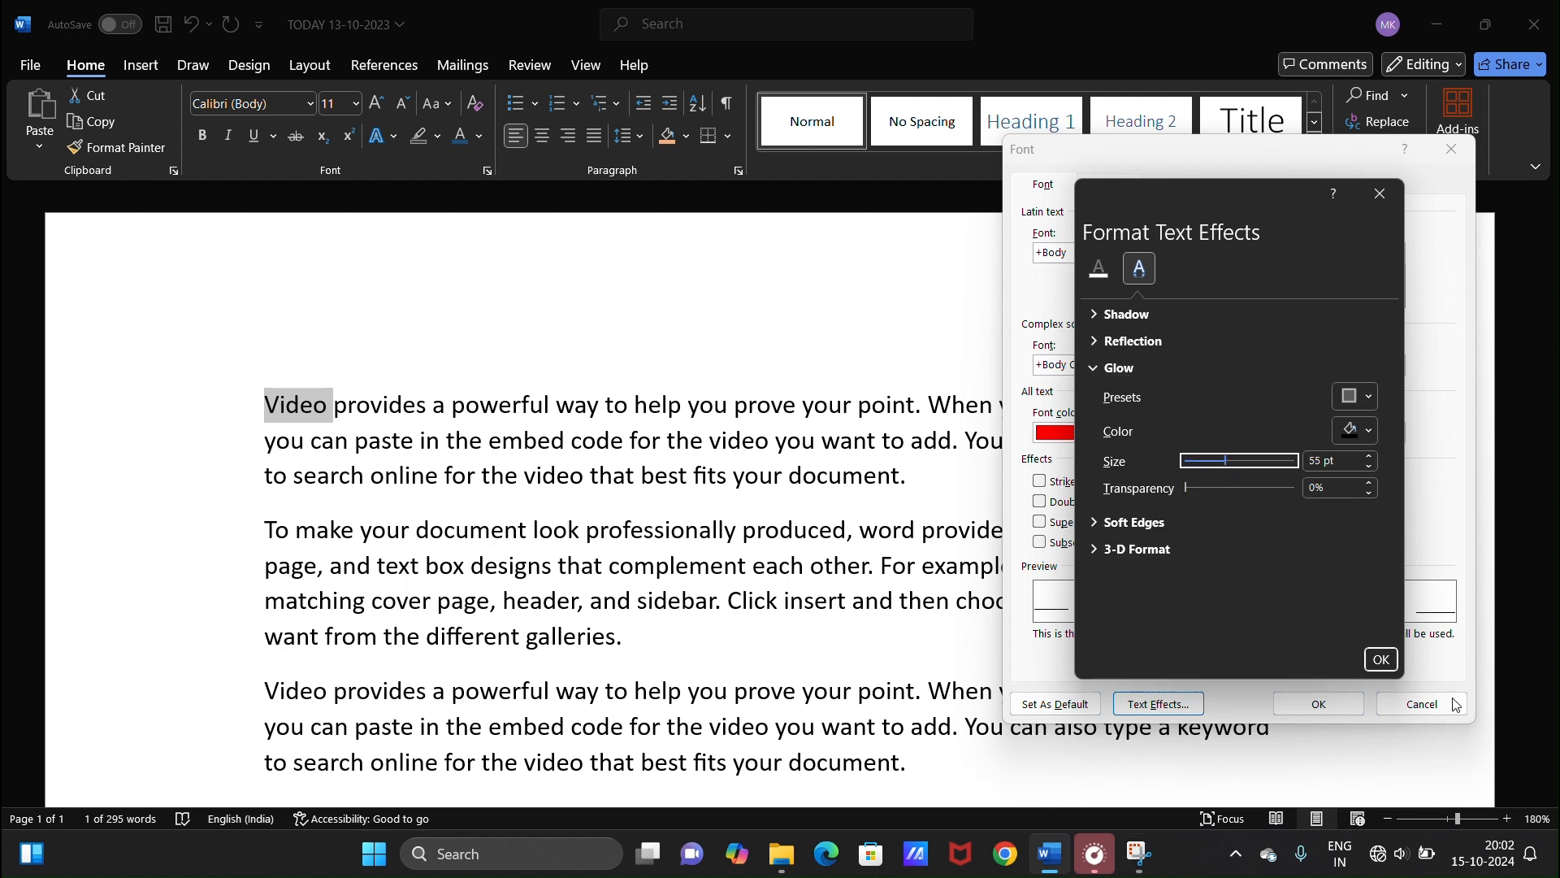
click(1378, 661)
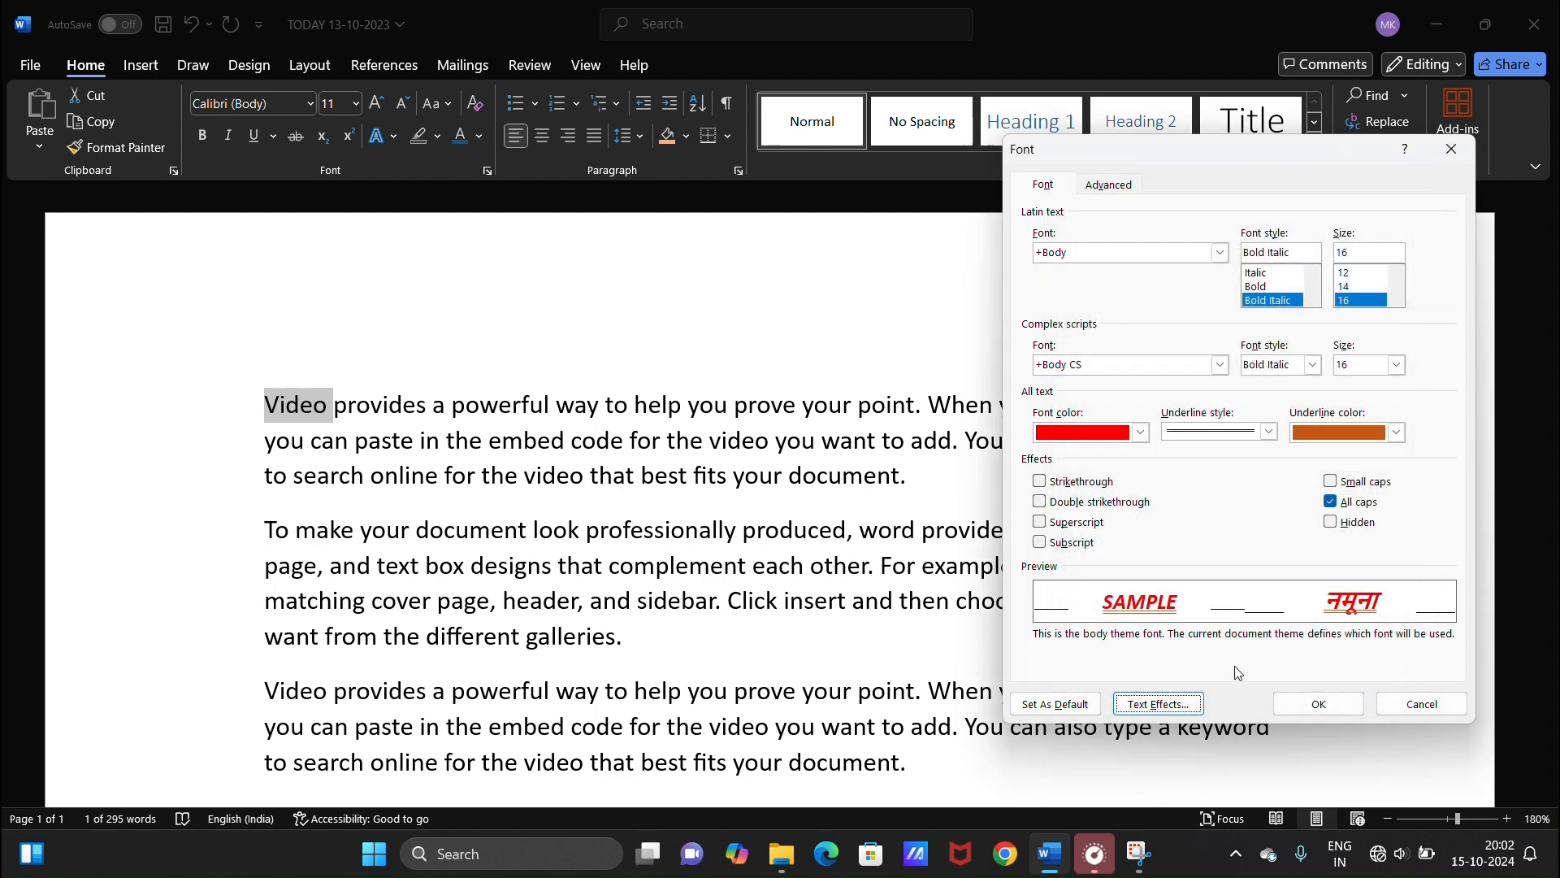
click(1318, 704)
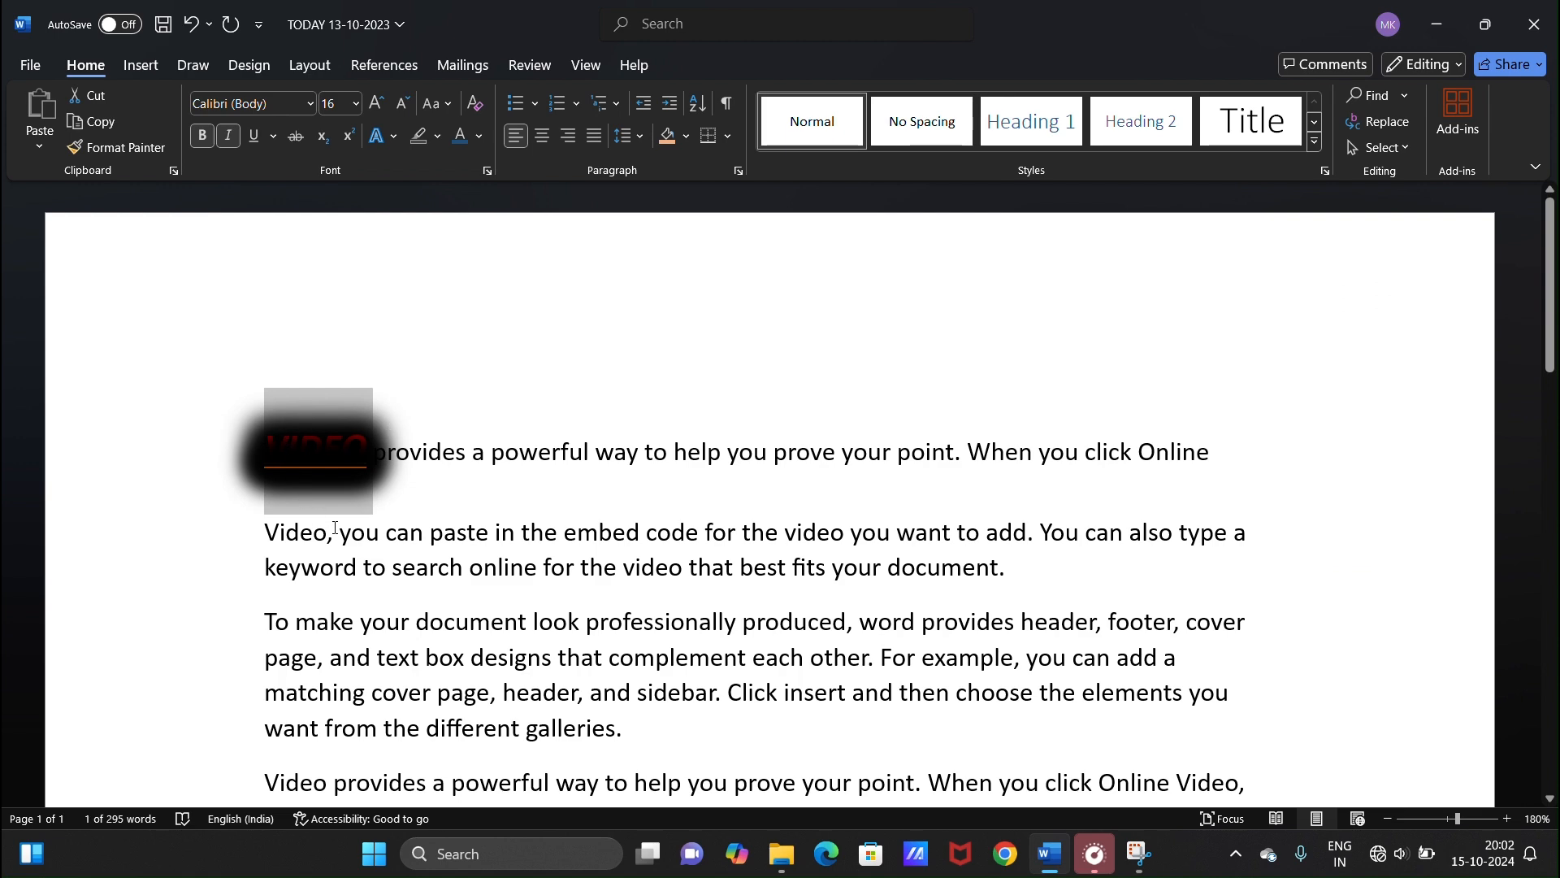
- Reduce the glow size on the word "VIDEO" so only a thin dark edge surrounds the letters
click(489, 171)
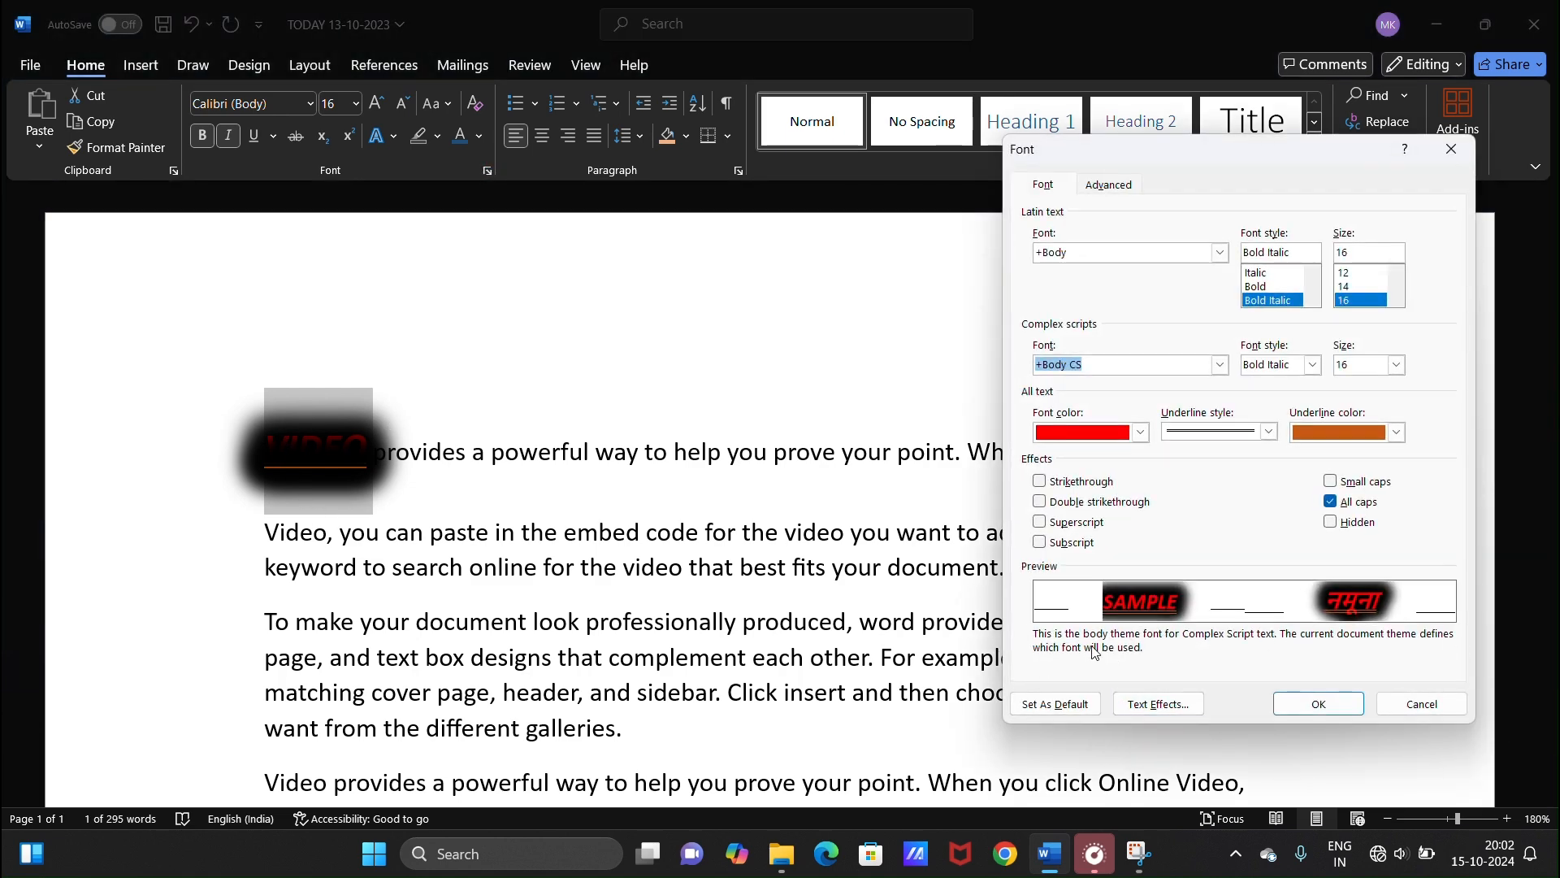
click(1173, 705)
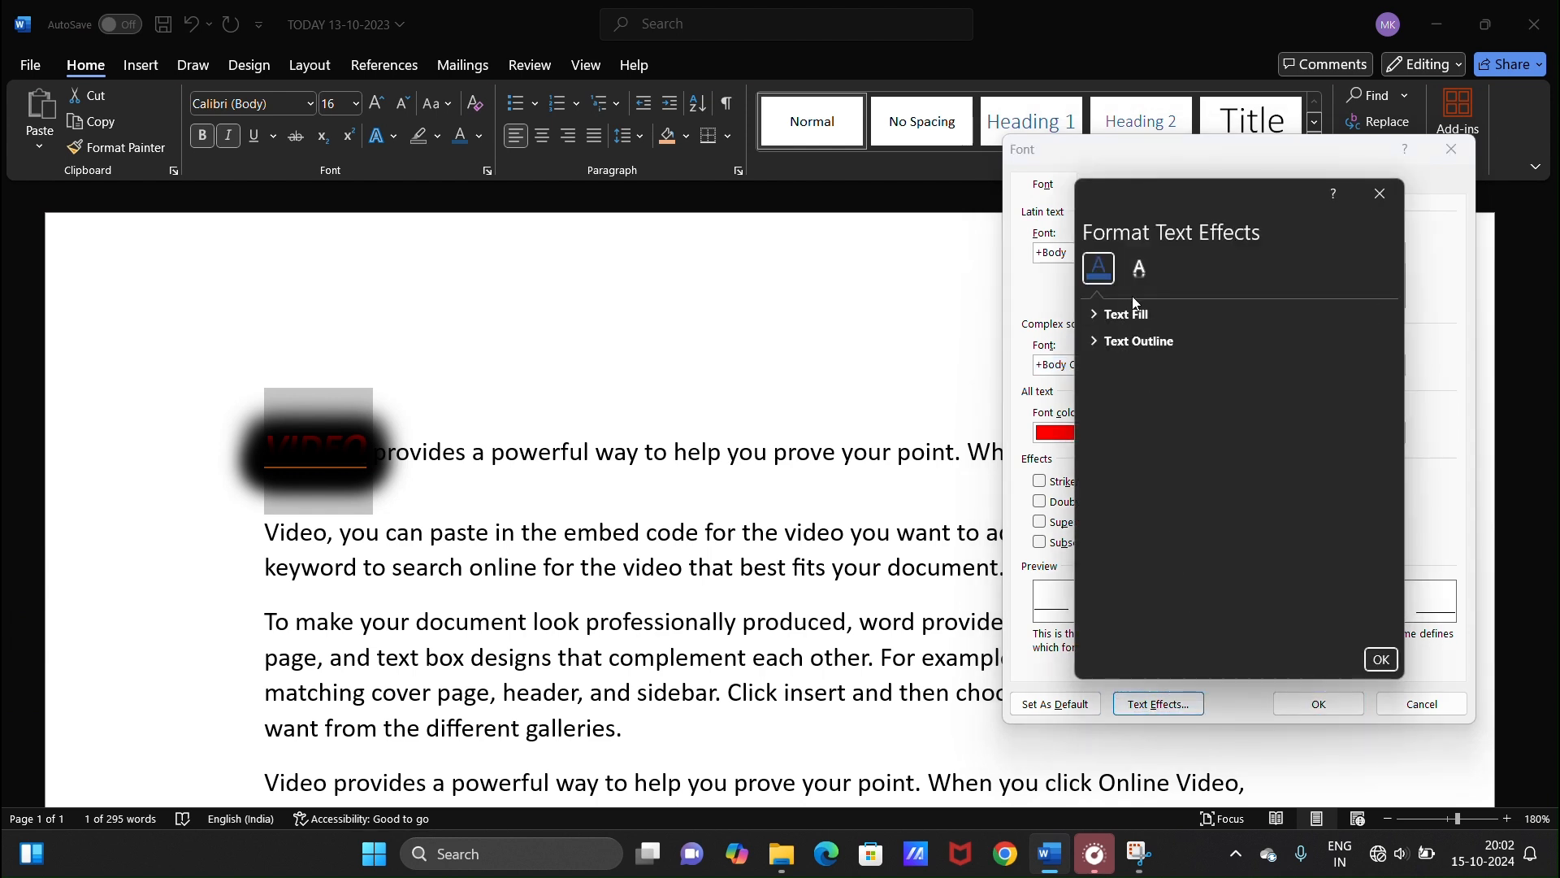
click(1136, 315)
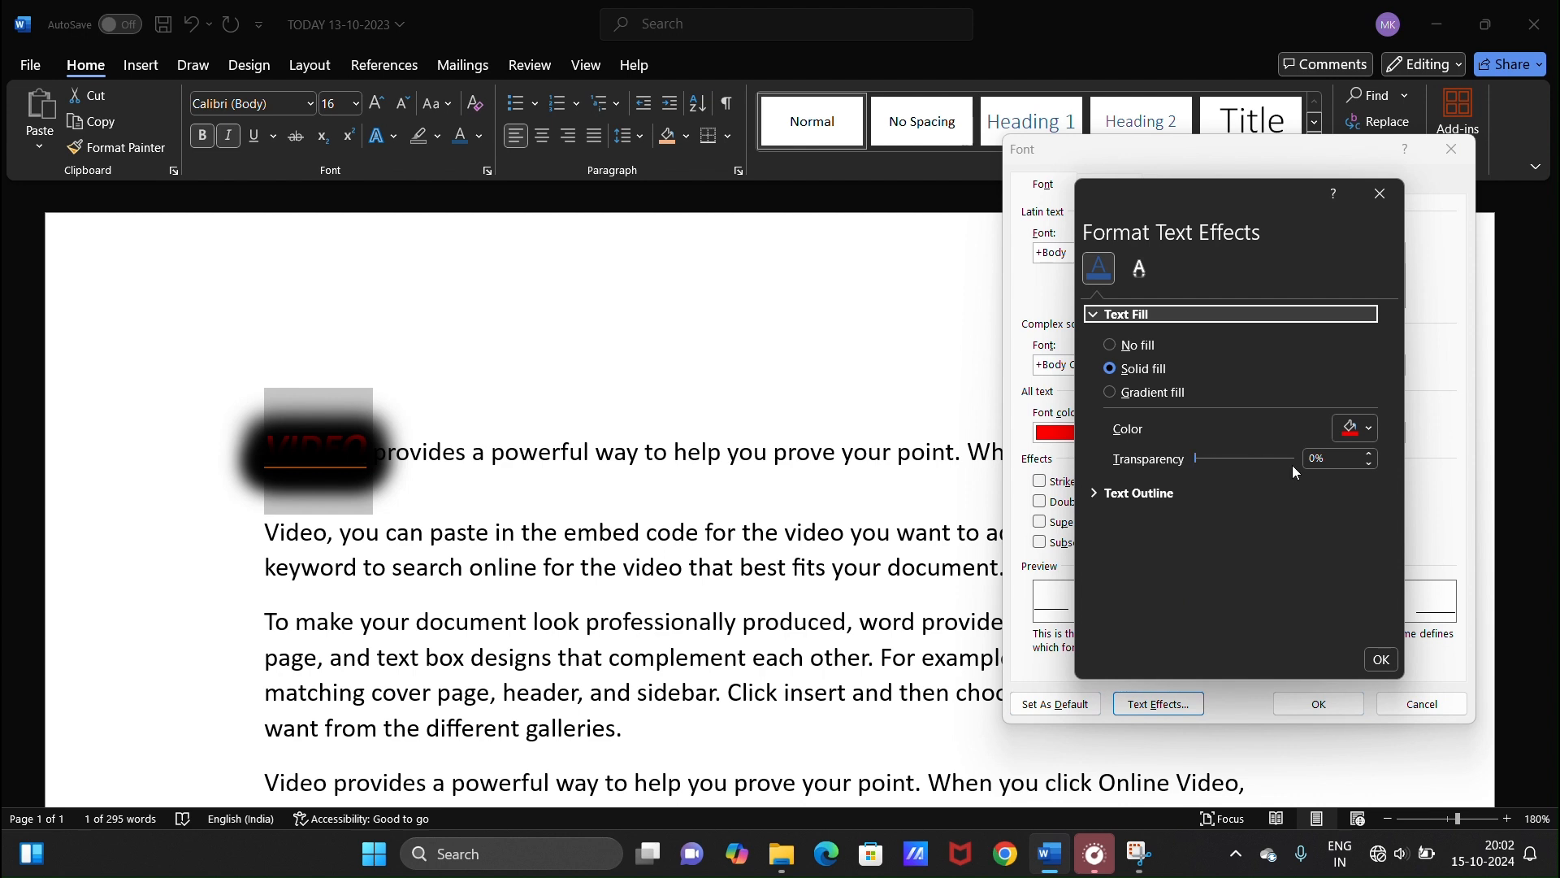
click(1141, 270)
click(1121, 367)
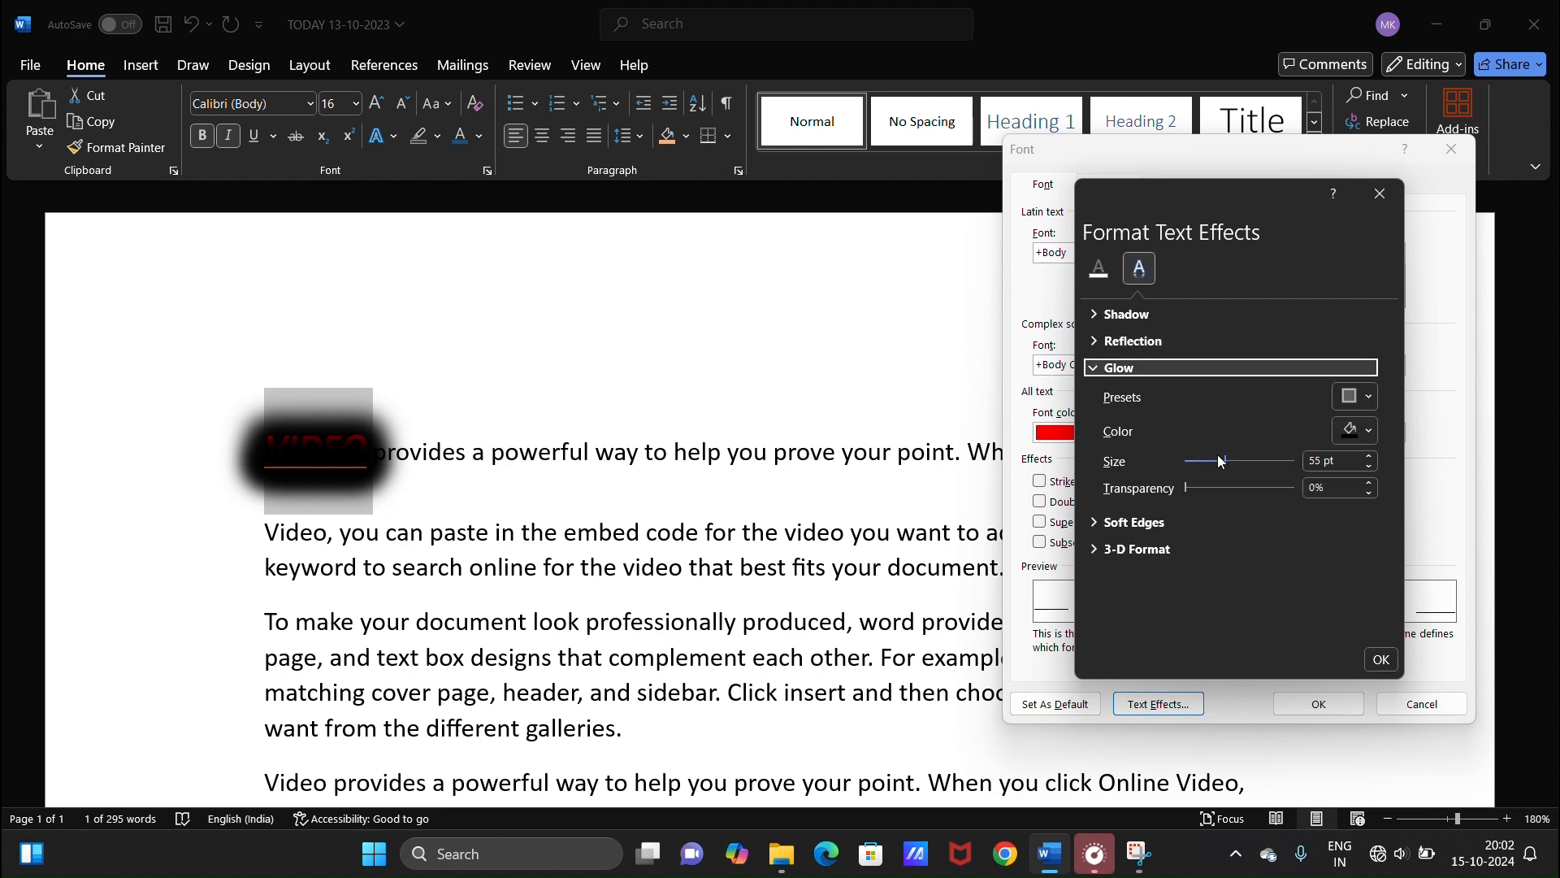
drag(1221, 462, 1218, 461)
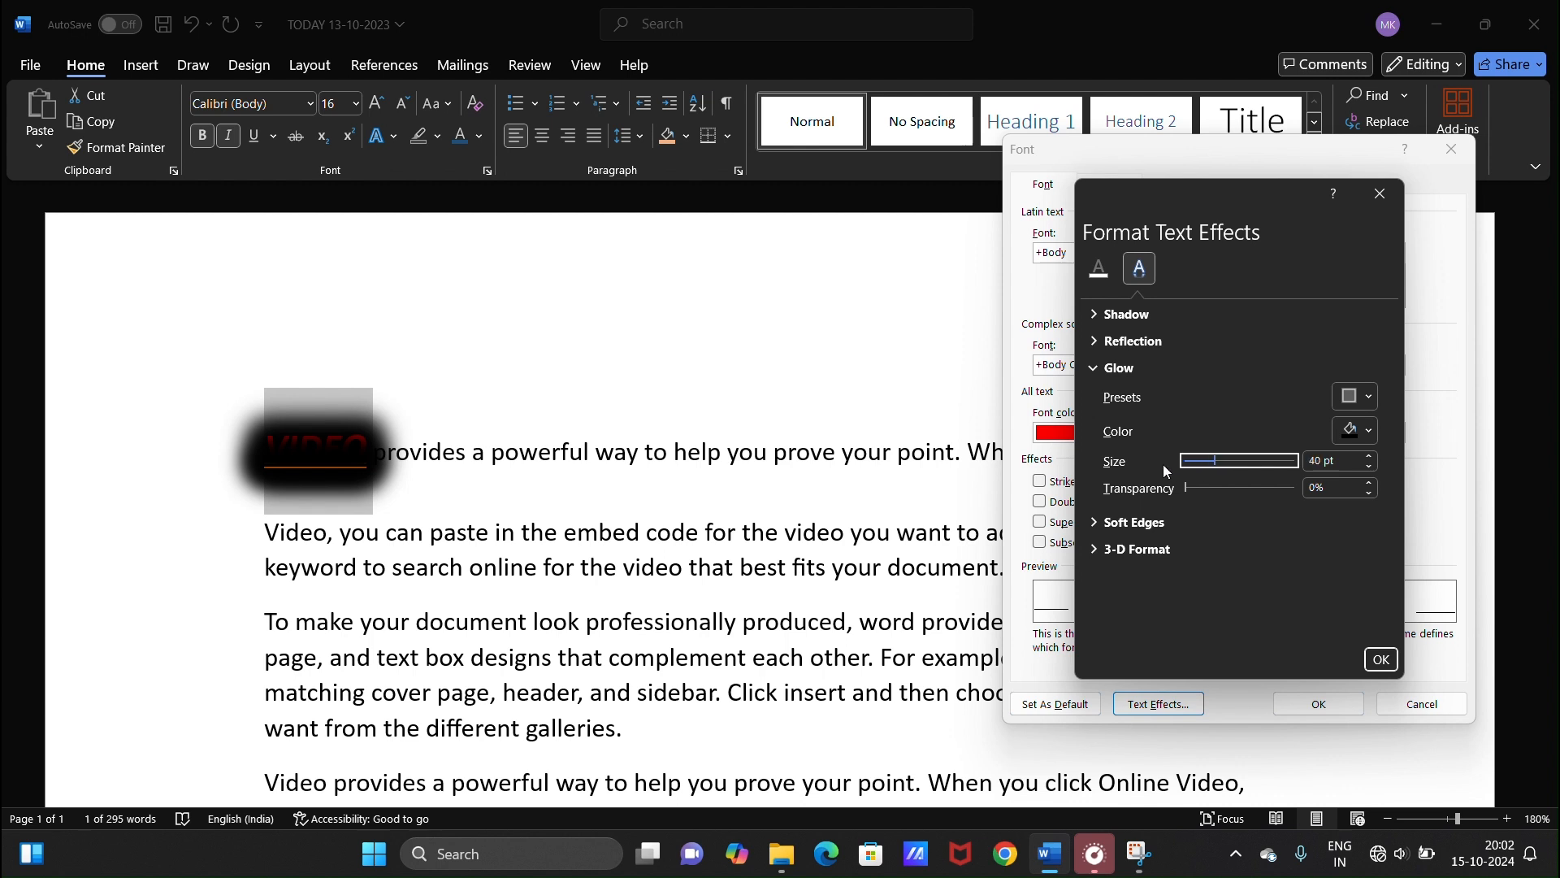
click(1204, 460)
drag(1189, 462, 1185, 462)
click(1381, 660)
click(1318, 704)
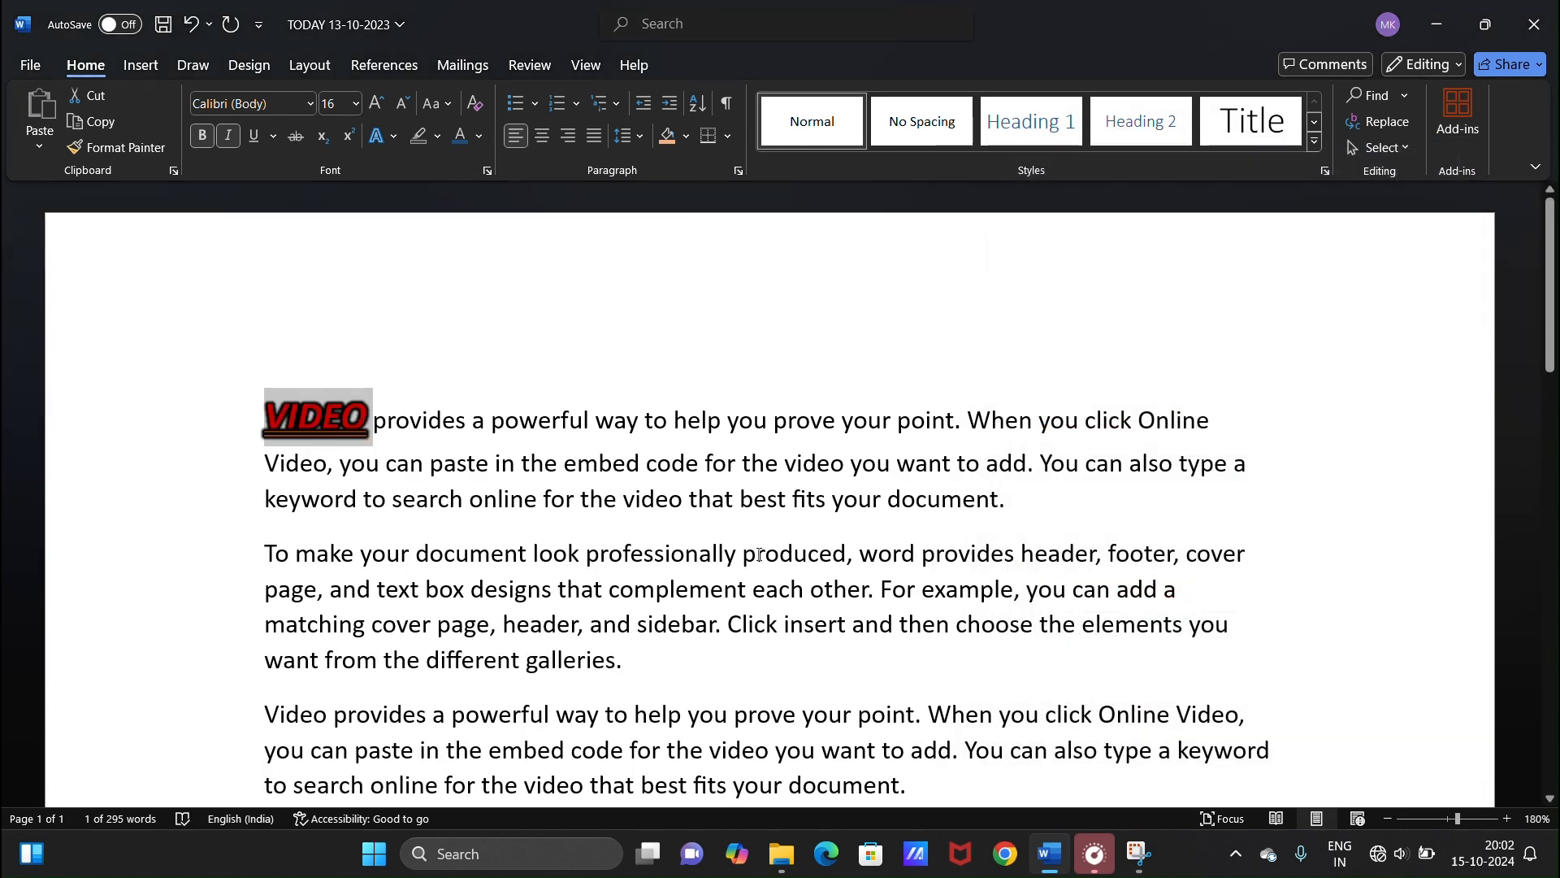
click(334, 433)
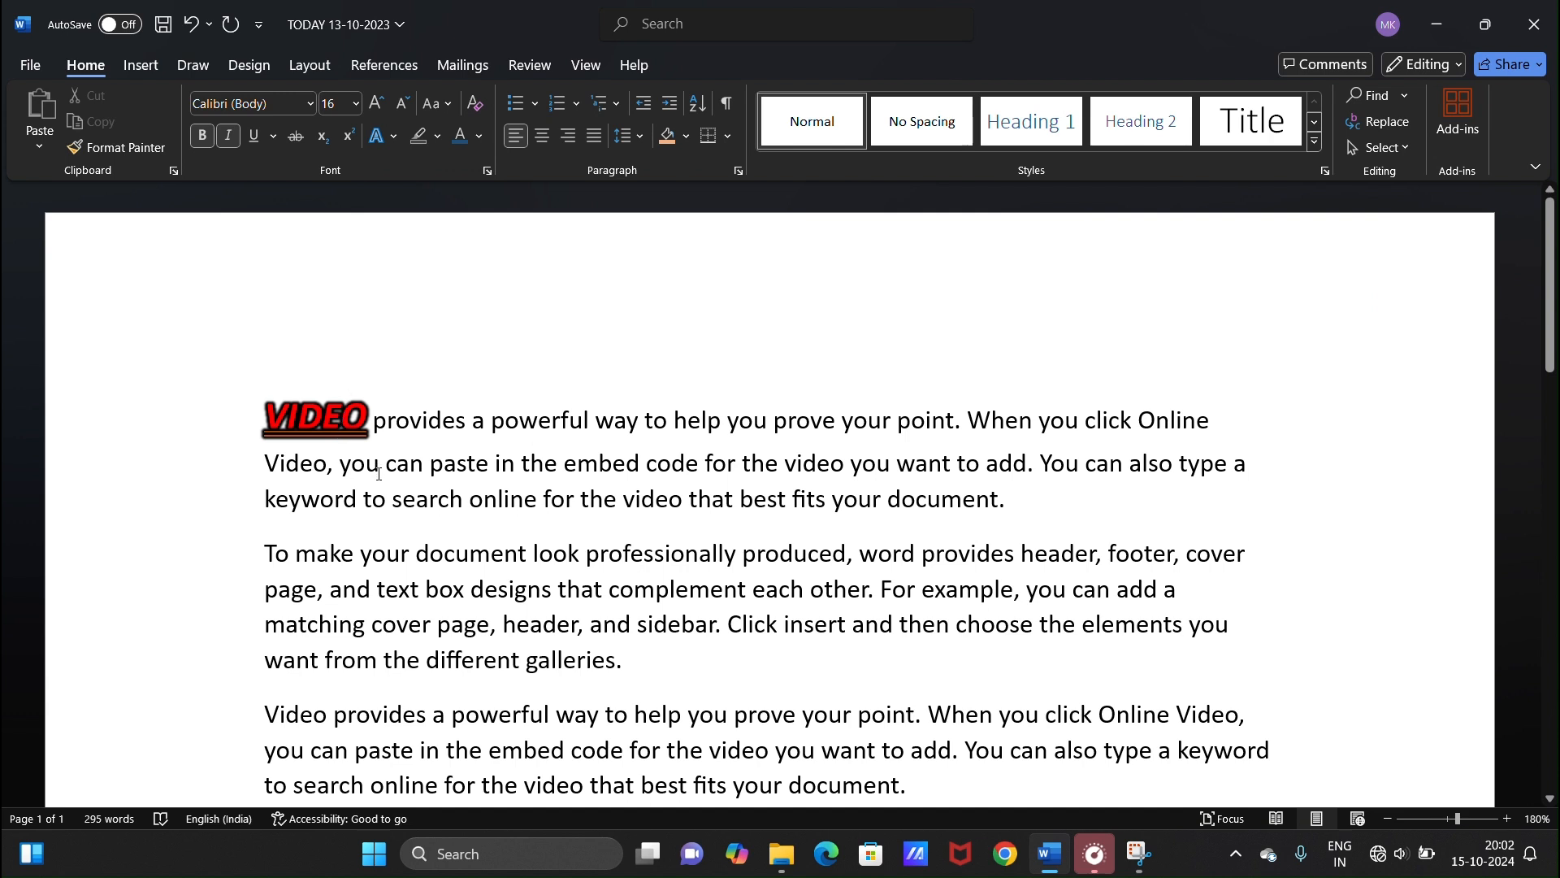
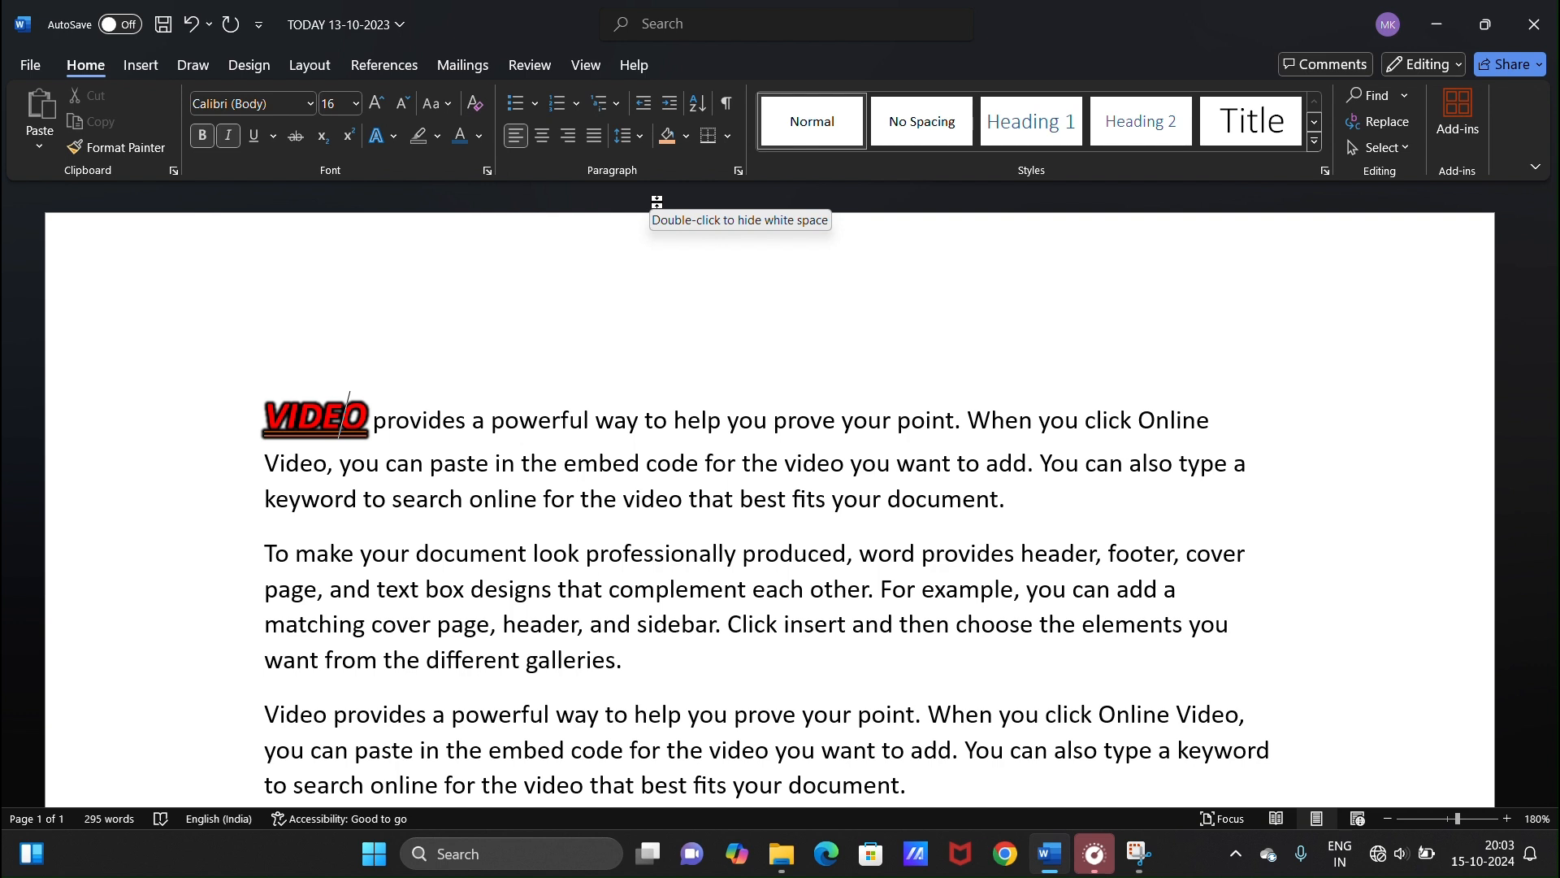
- Make the paragraph beginning "To make your document" a bulleted item with a check mark bullet
click(582, 594)
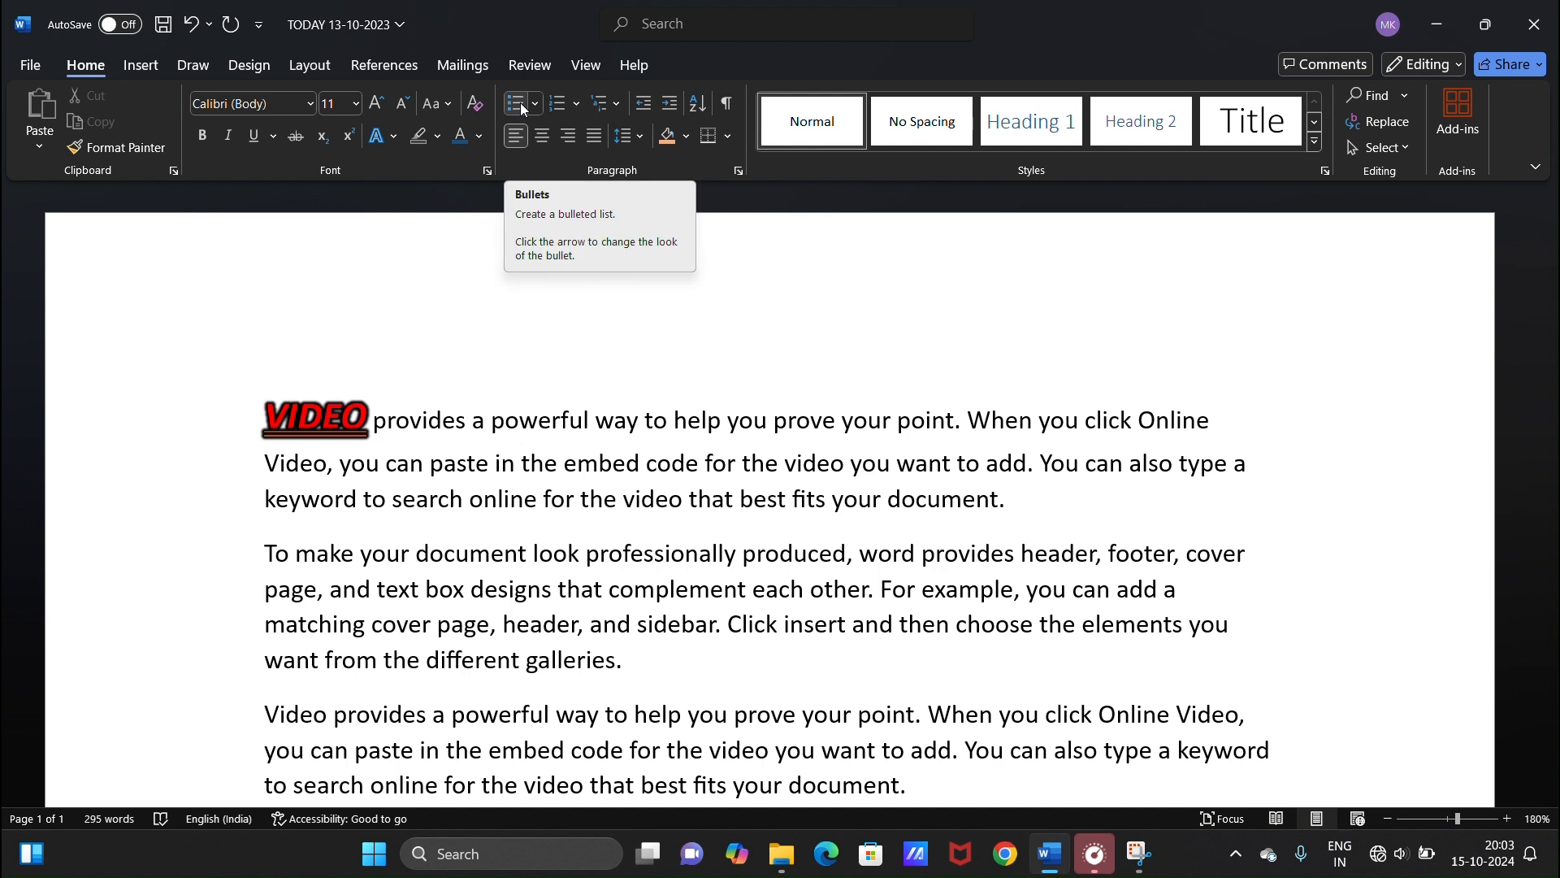
click(372, 589)
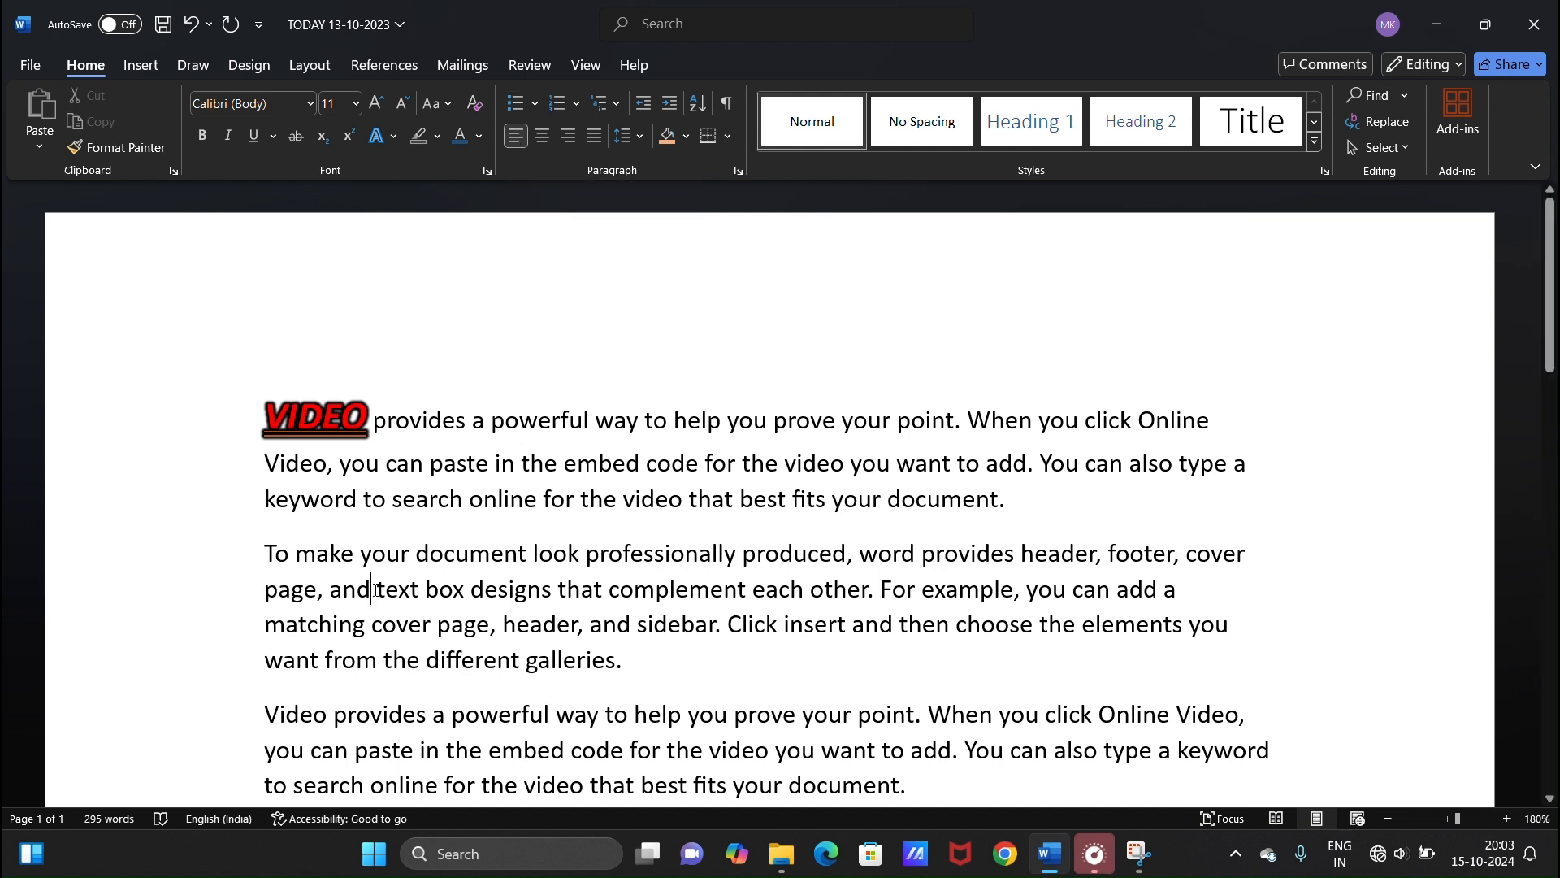
click(514, 103)
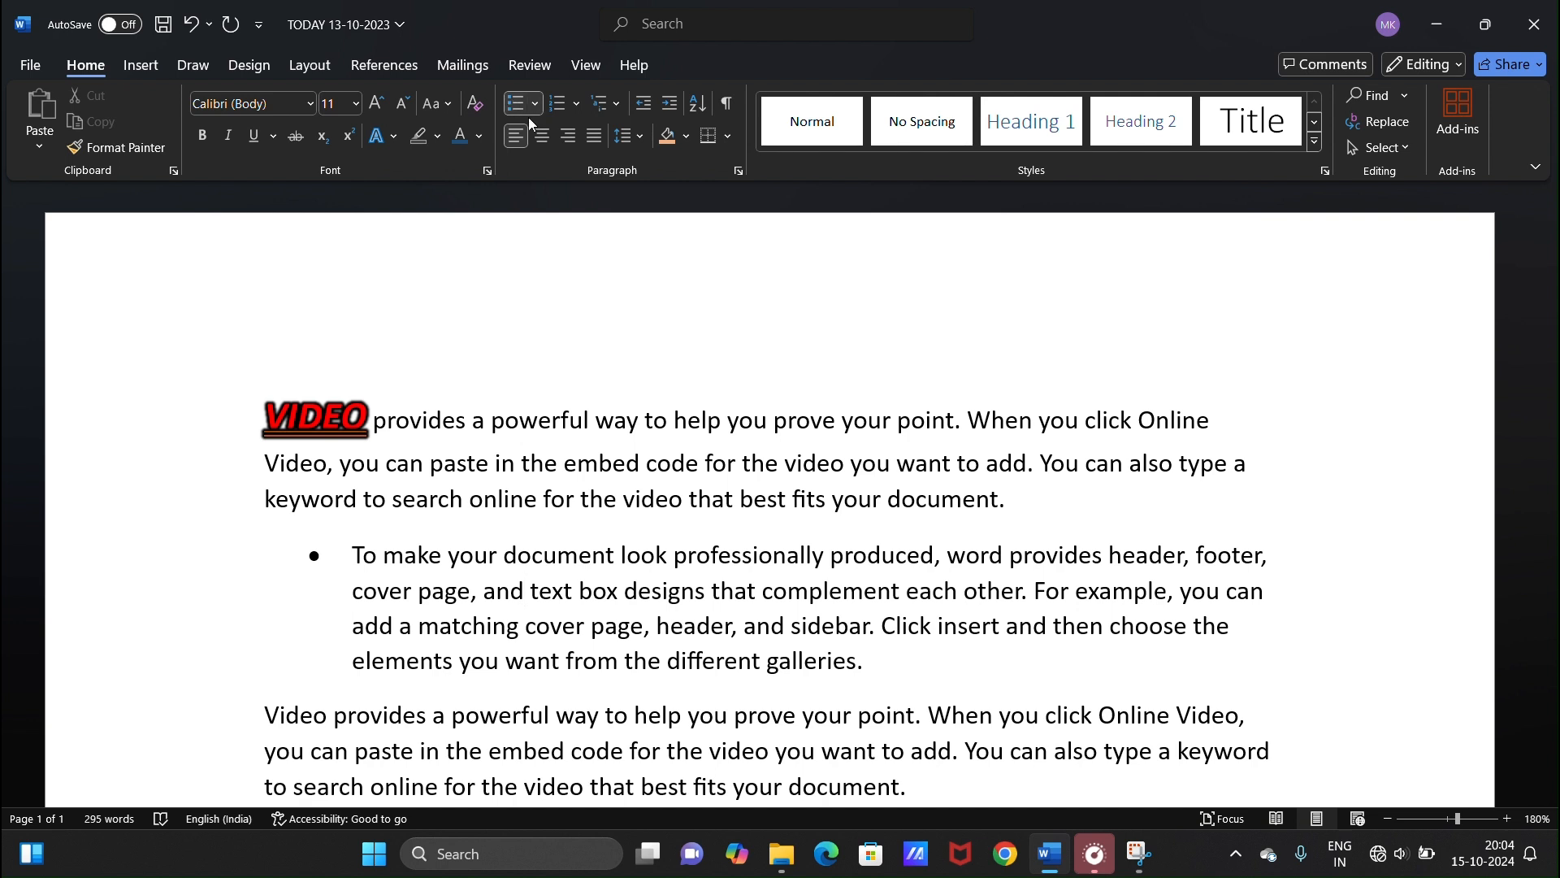
click(535, 104)
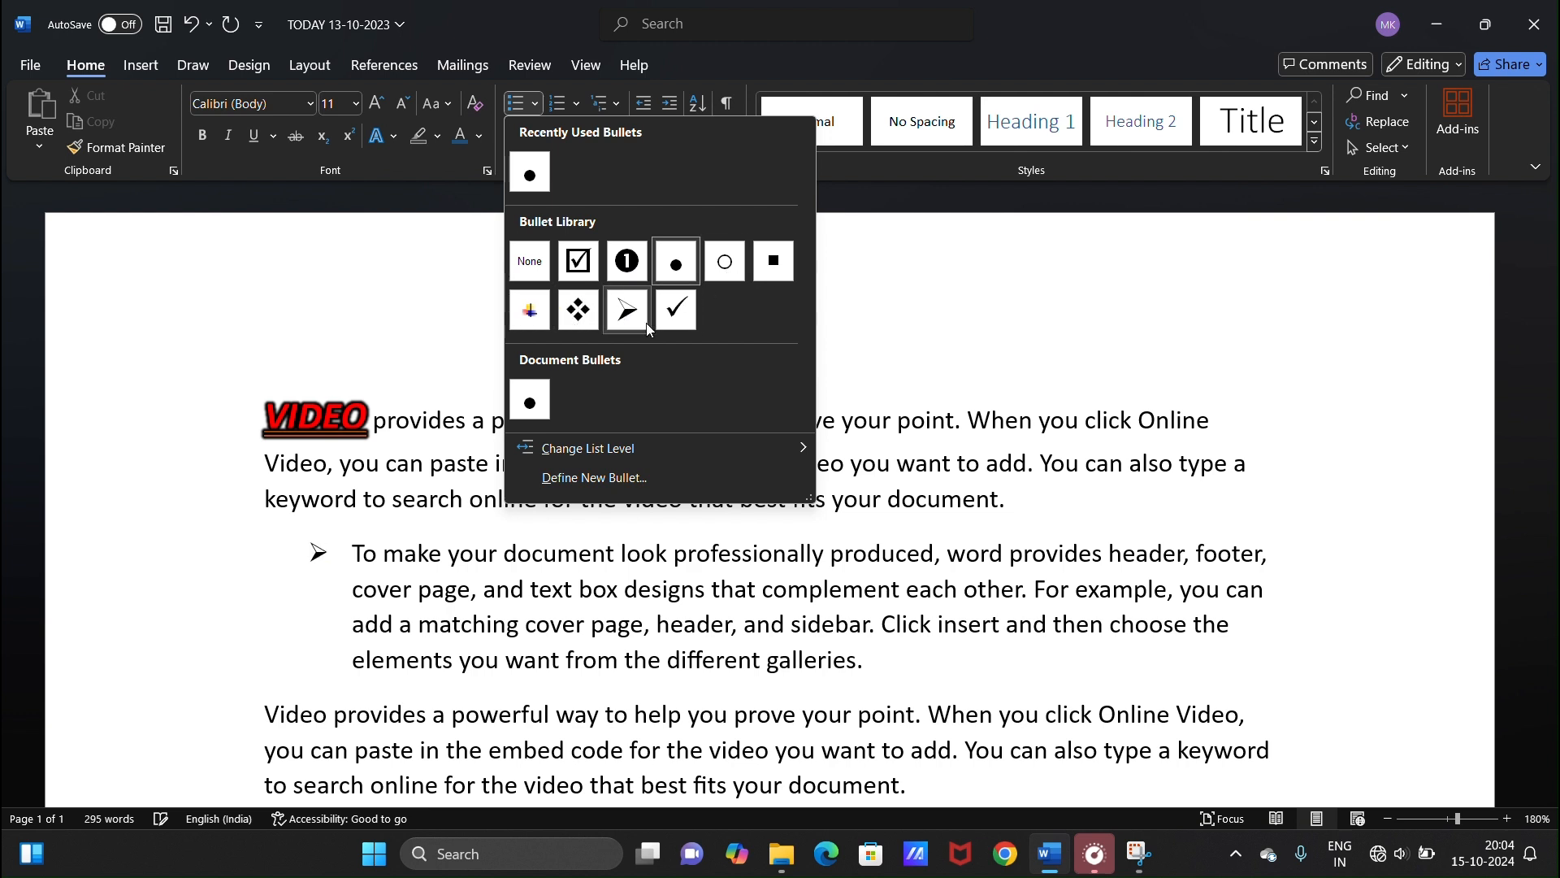
click(676, 309)
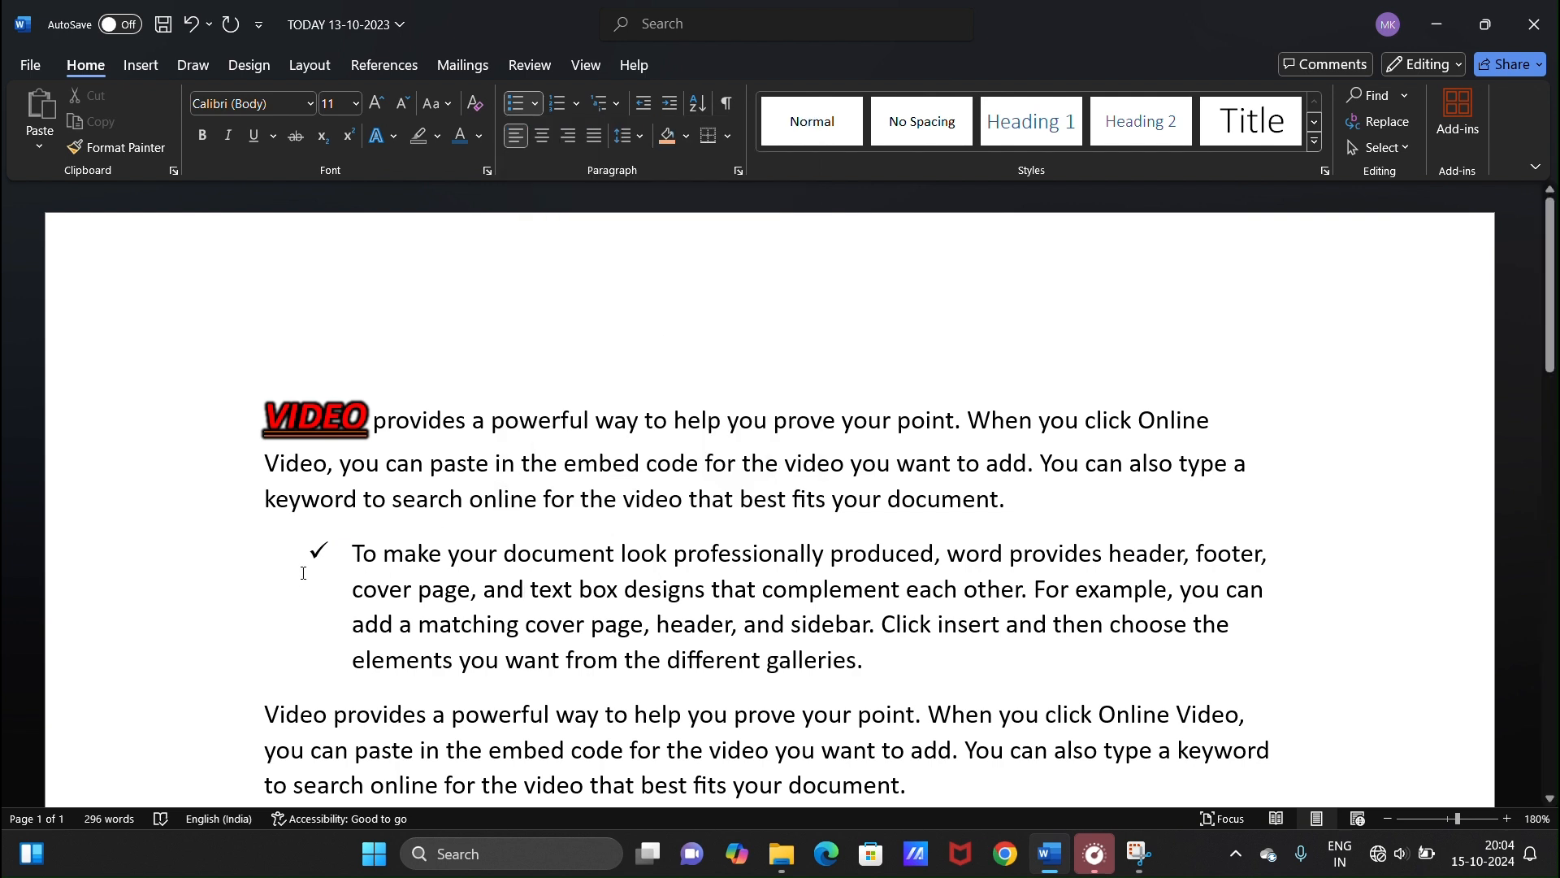
- Define a new bullet from Wingdings symbol 254, the boxed check mark, for the paragraph beginning "To make your document"
click(537, 109)
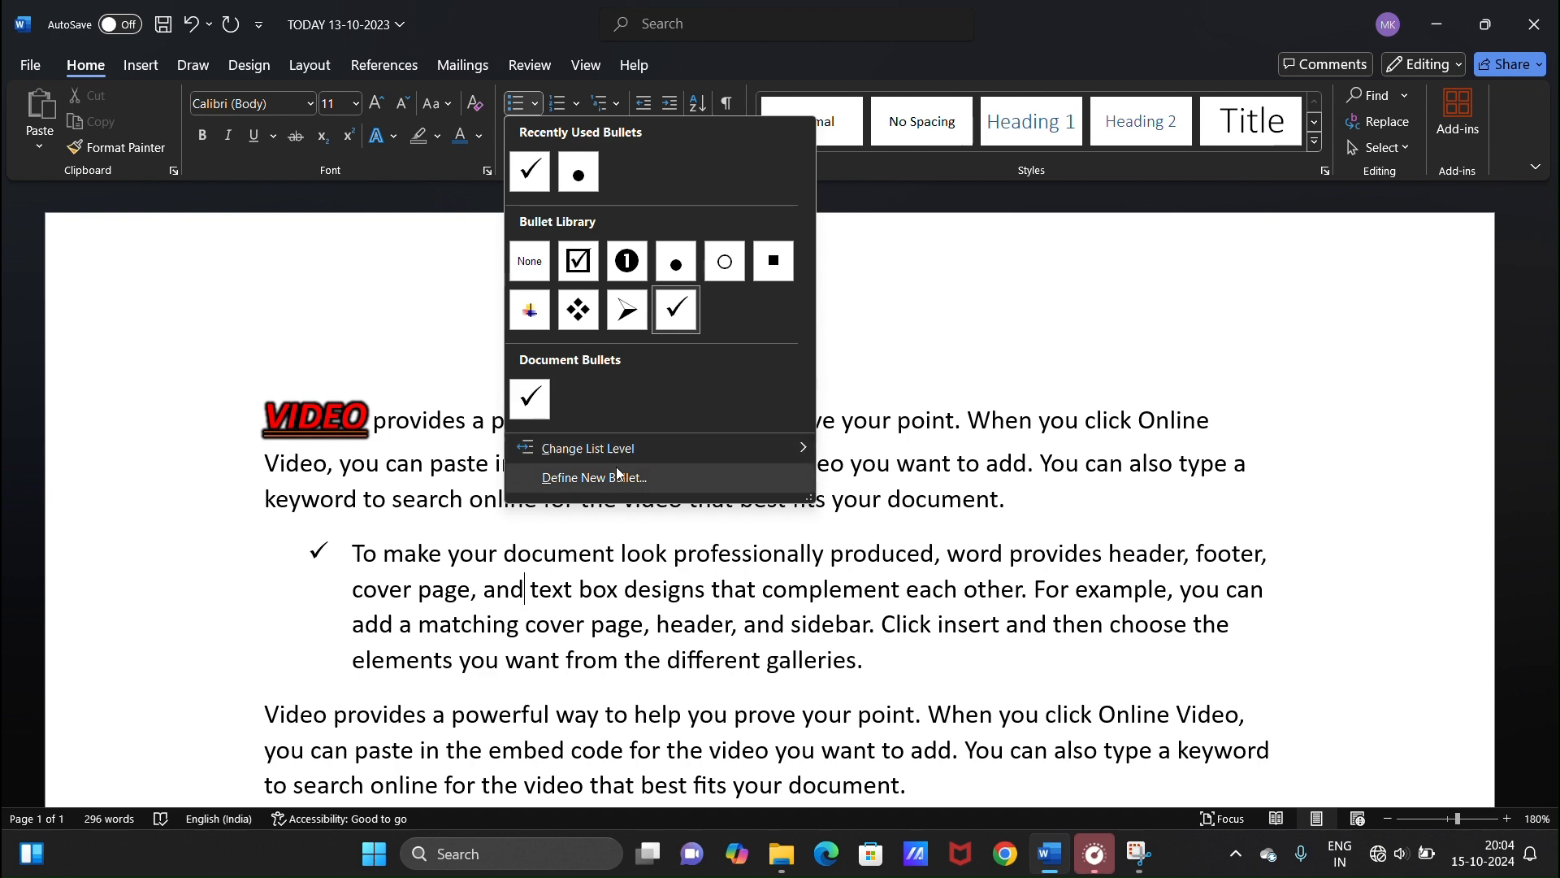
click(618, 475)
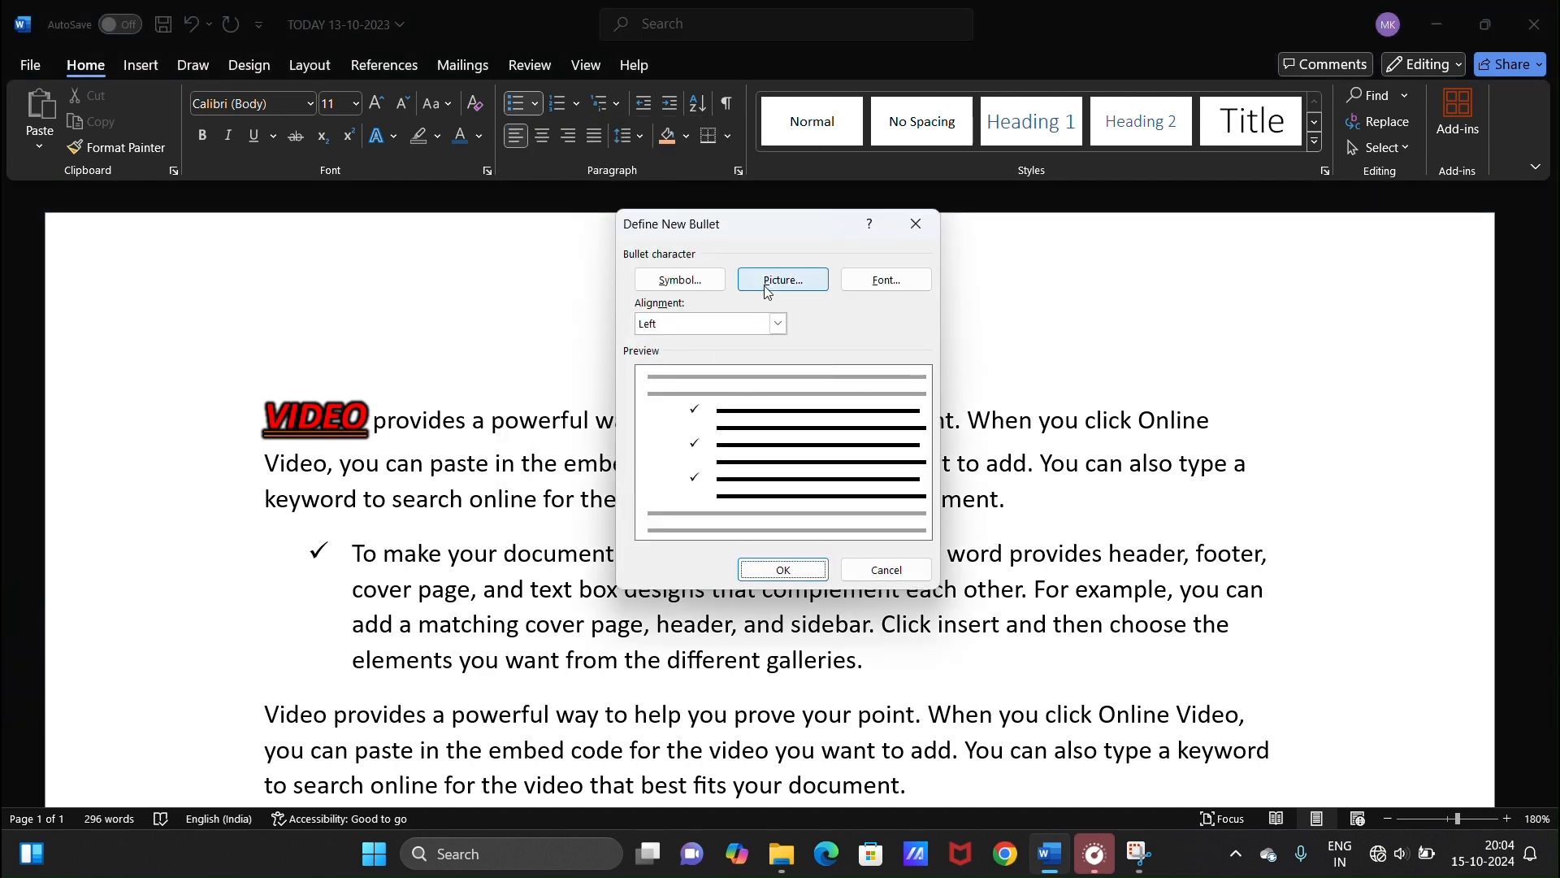
click(699, 286)
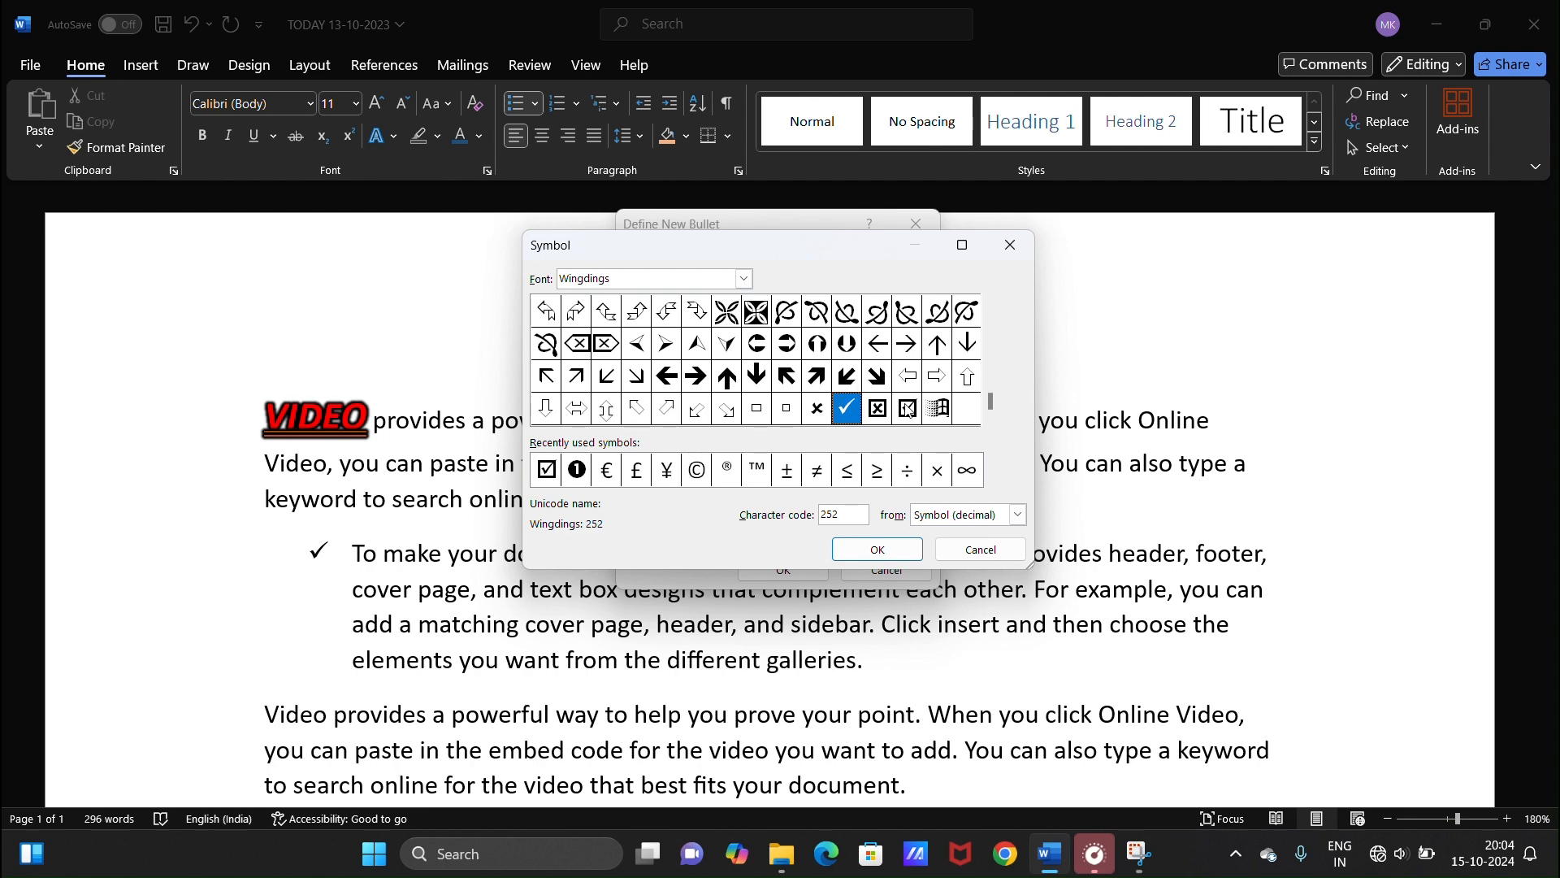
click(905, 414)
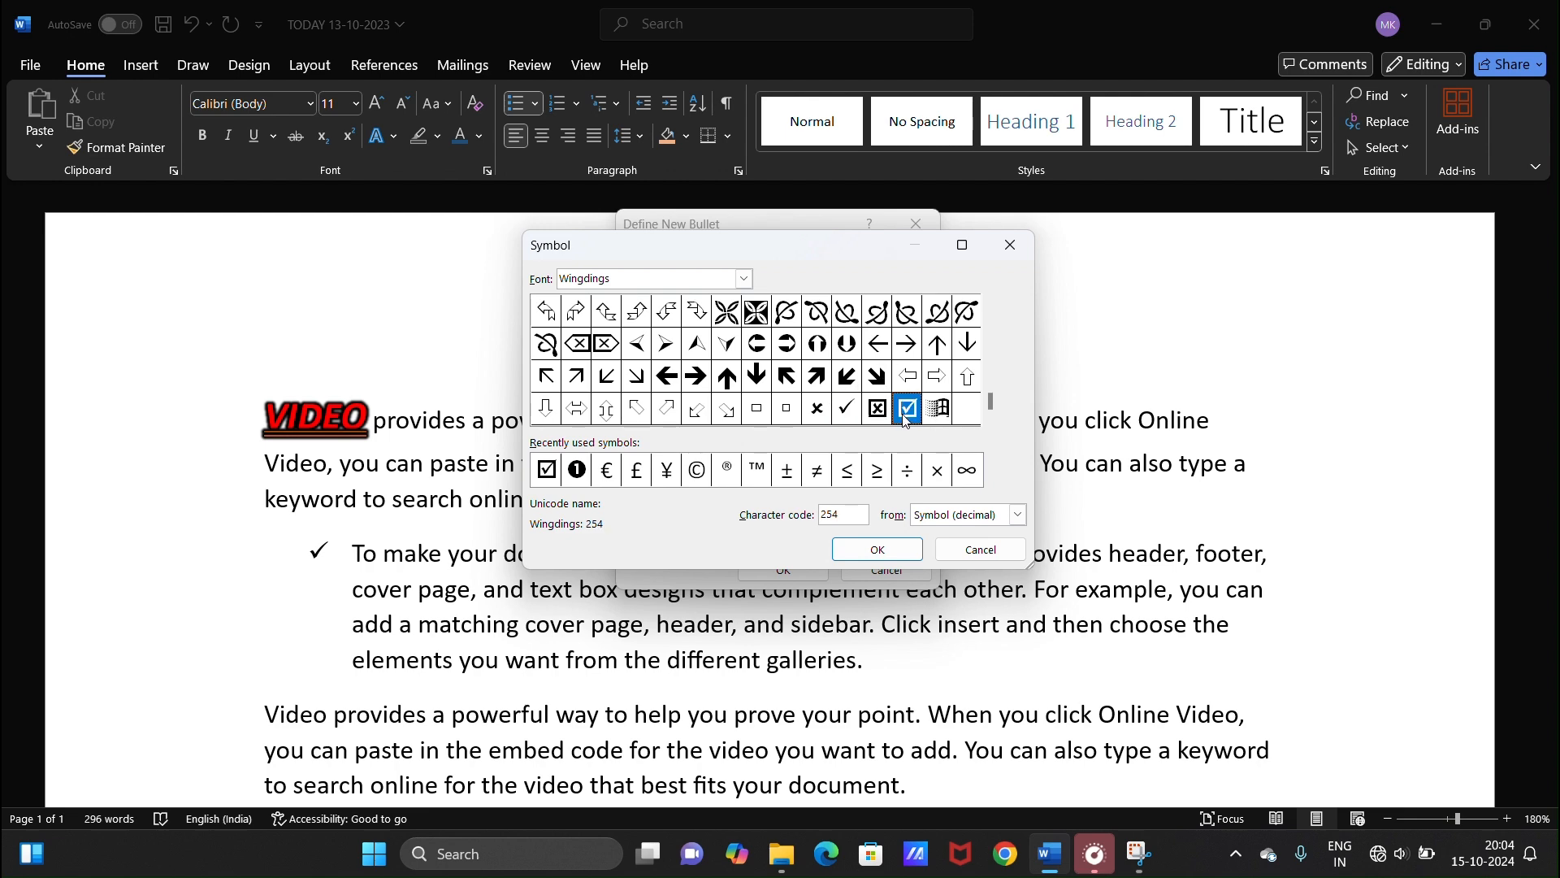
click(905, 553)
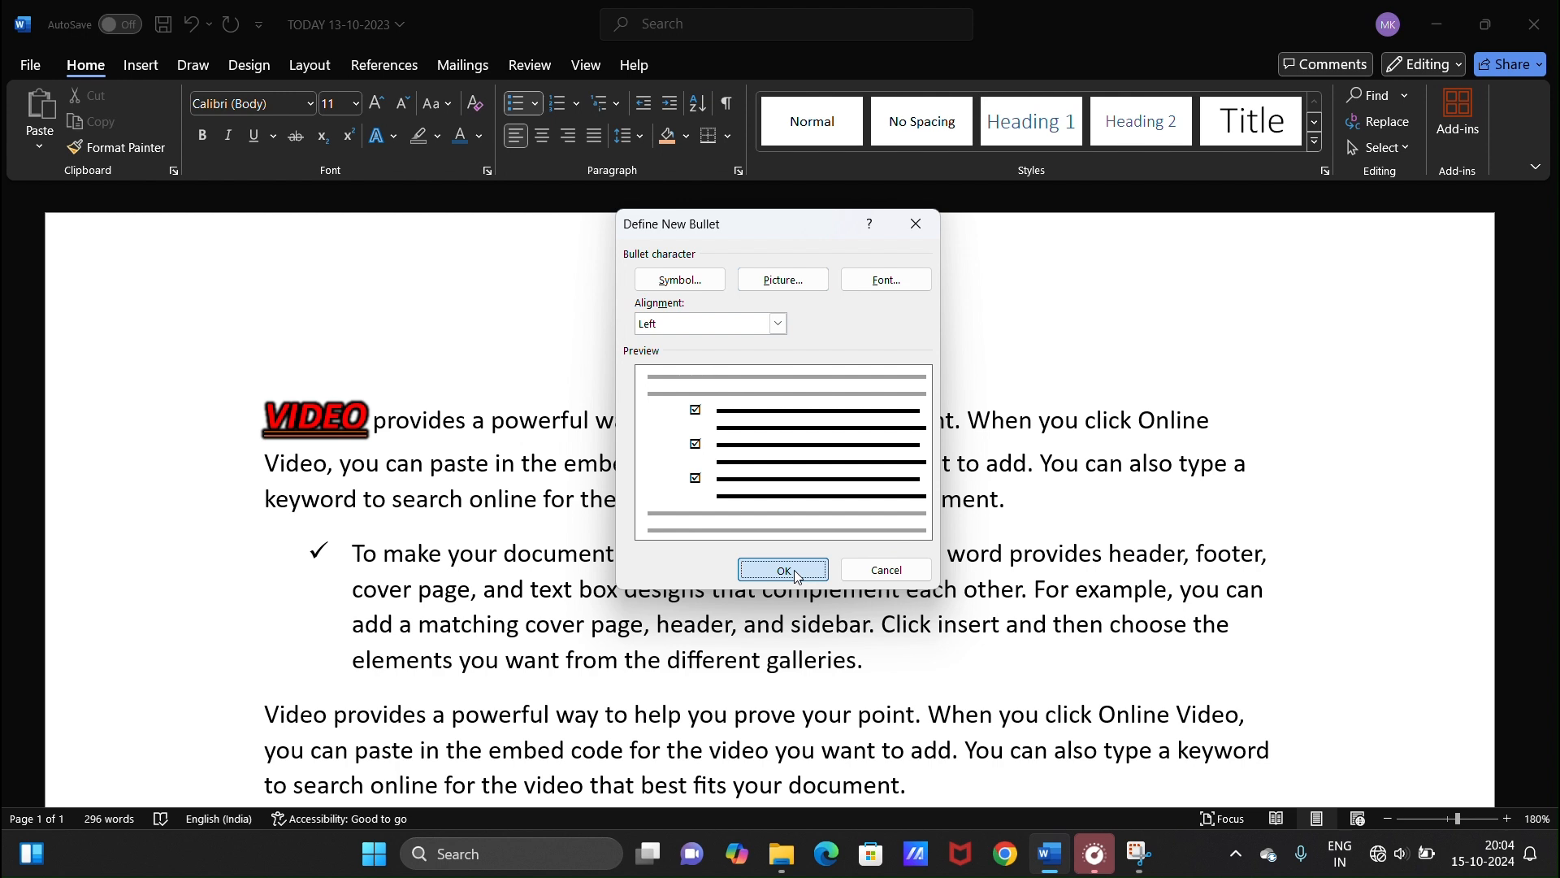
click(793, 569)
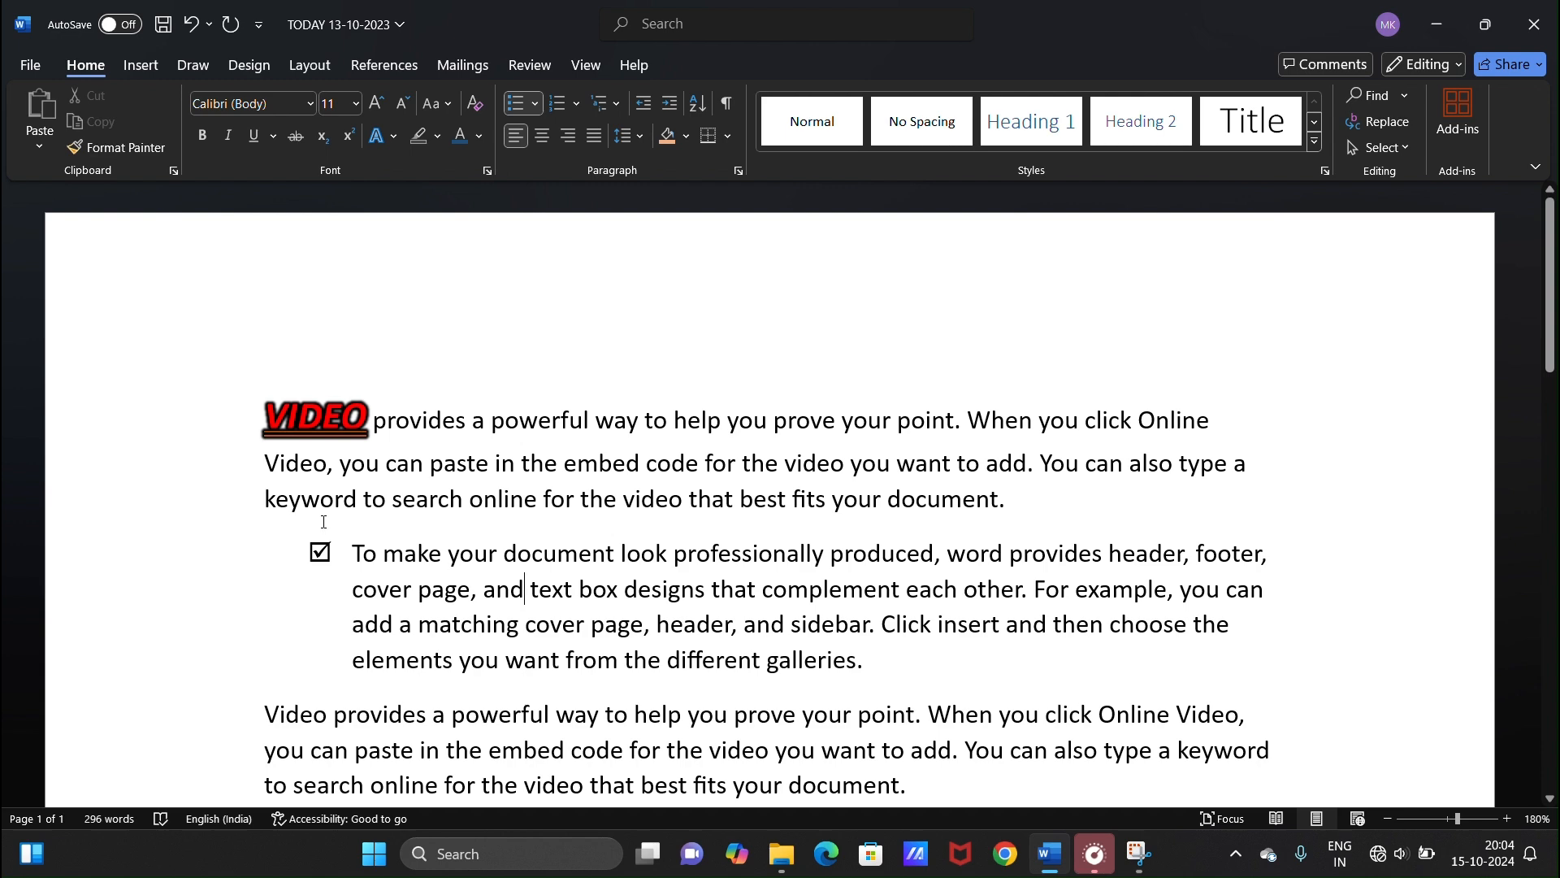
- Apply the boxed check mark bullet to every paragraph in the document and review the list
key(ctrl+a)
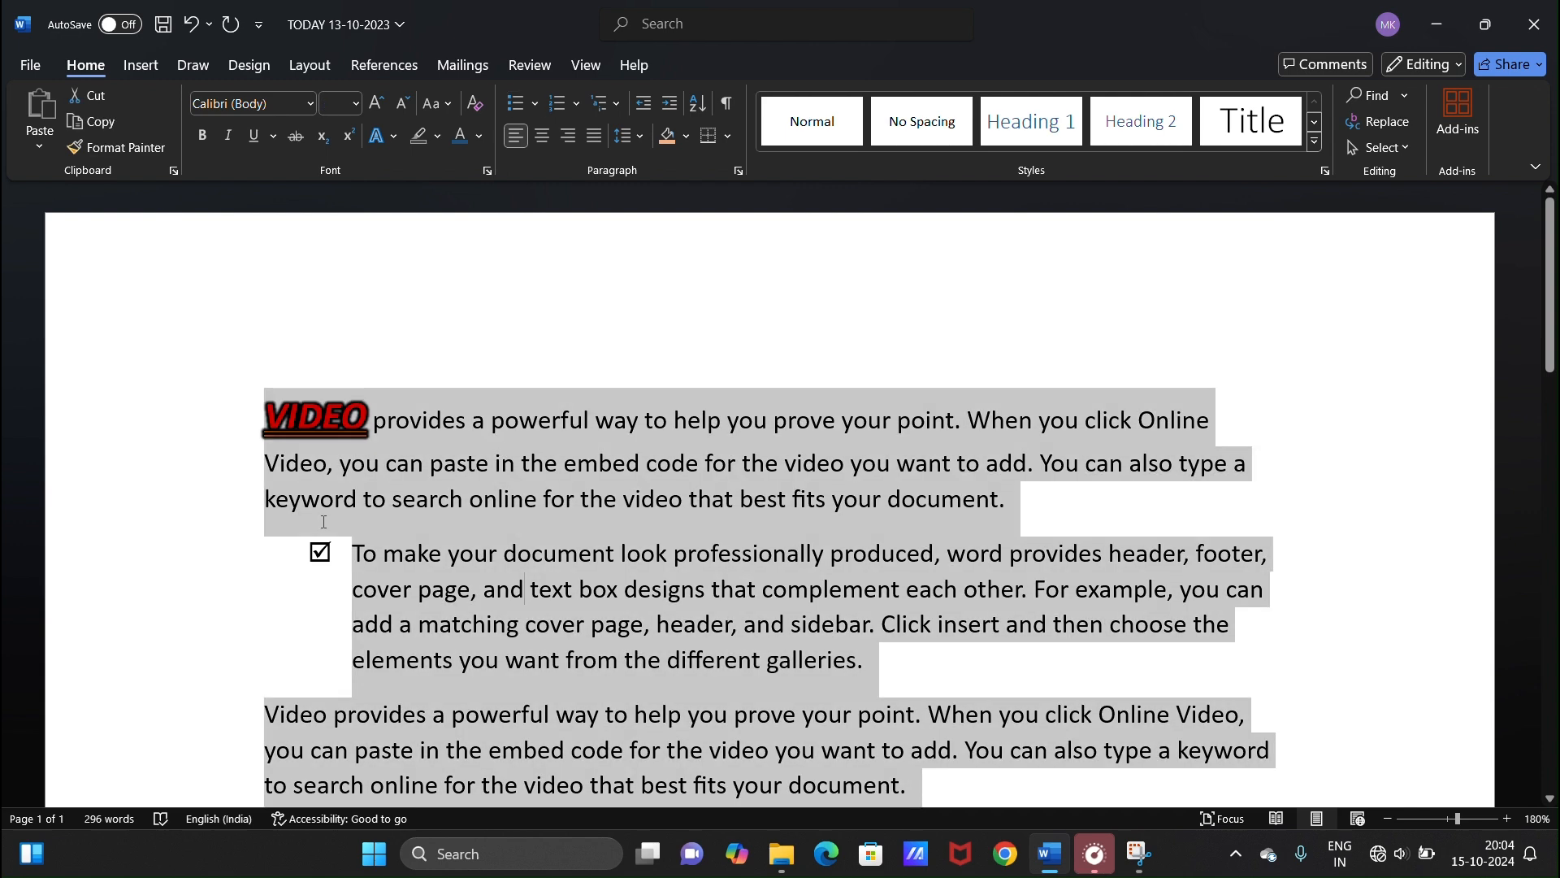
click(521, 100)
scroll(538, 519, down, 8)
scroll(541, 540, up, 15)
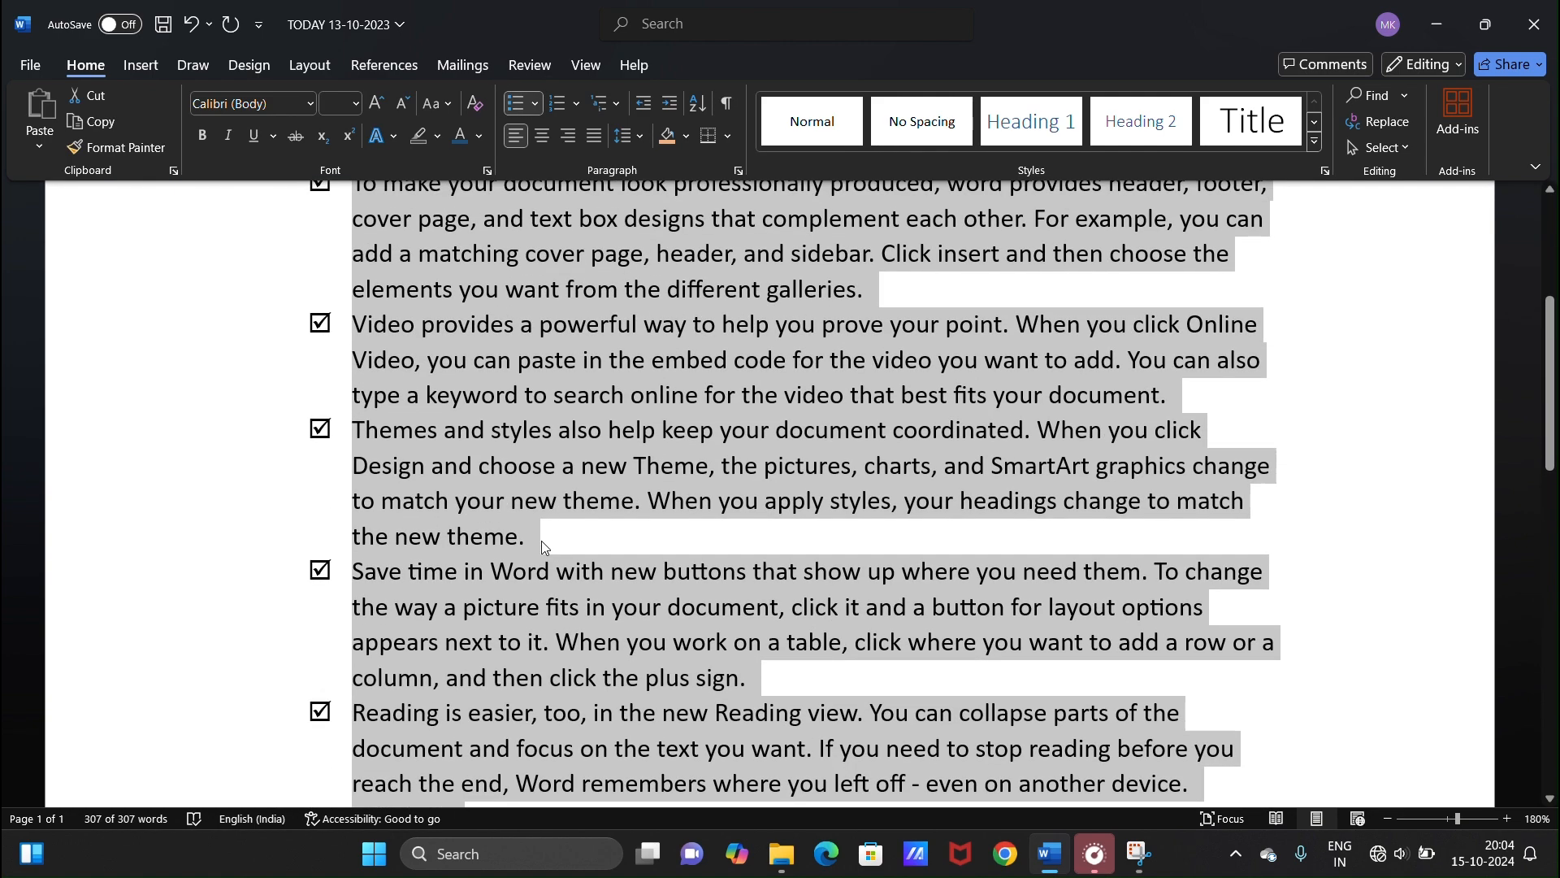
- Remove the bullets from the whole text and number its paragraphs in the 1., 2., 3. format instead
click(507, 108)
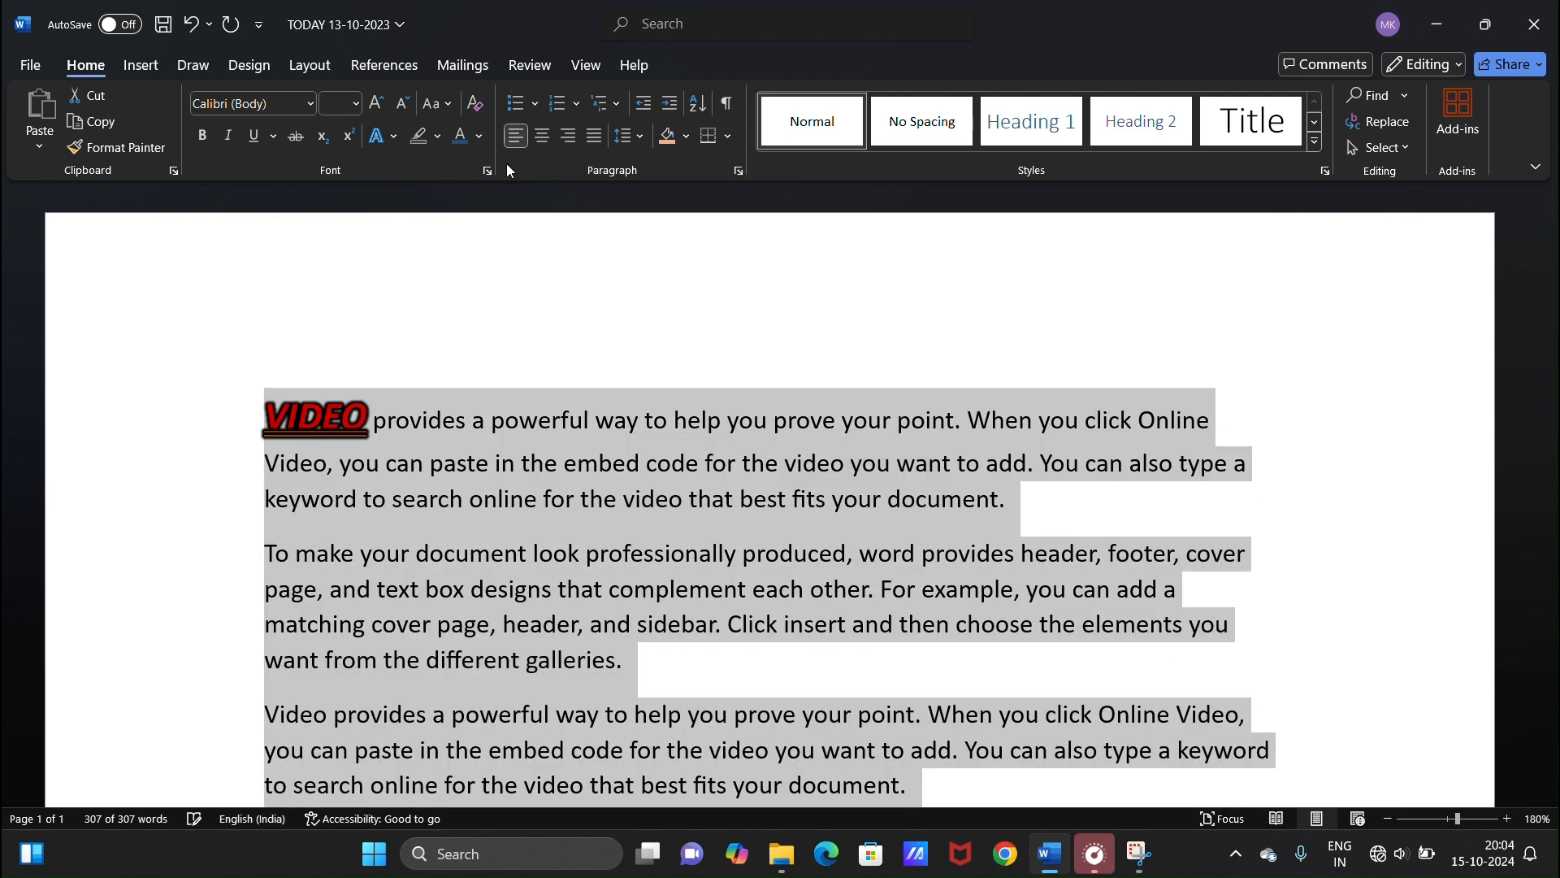
click(555, 106)
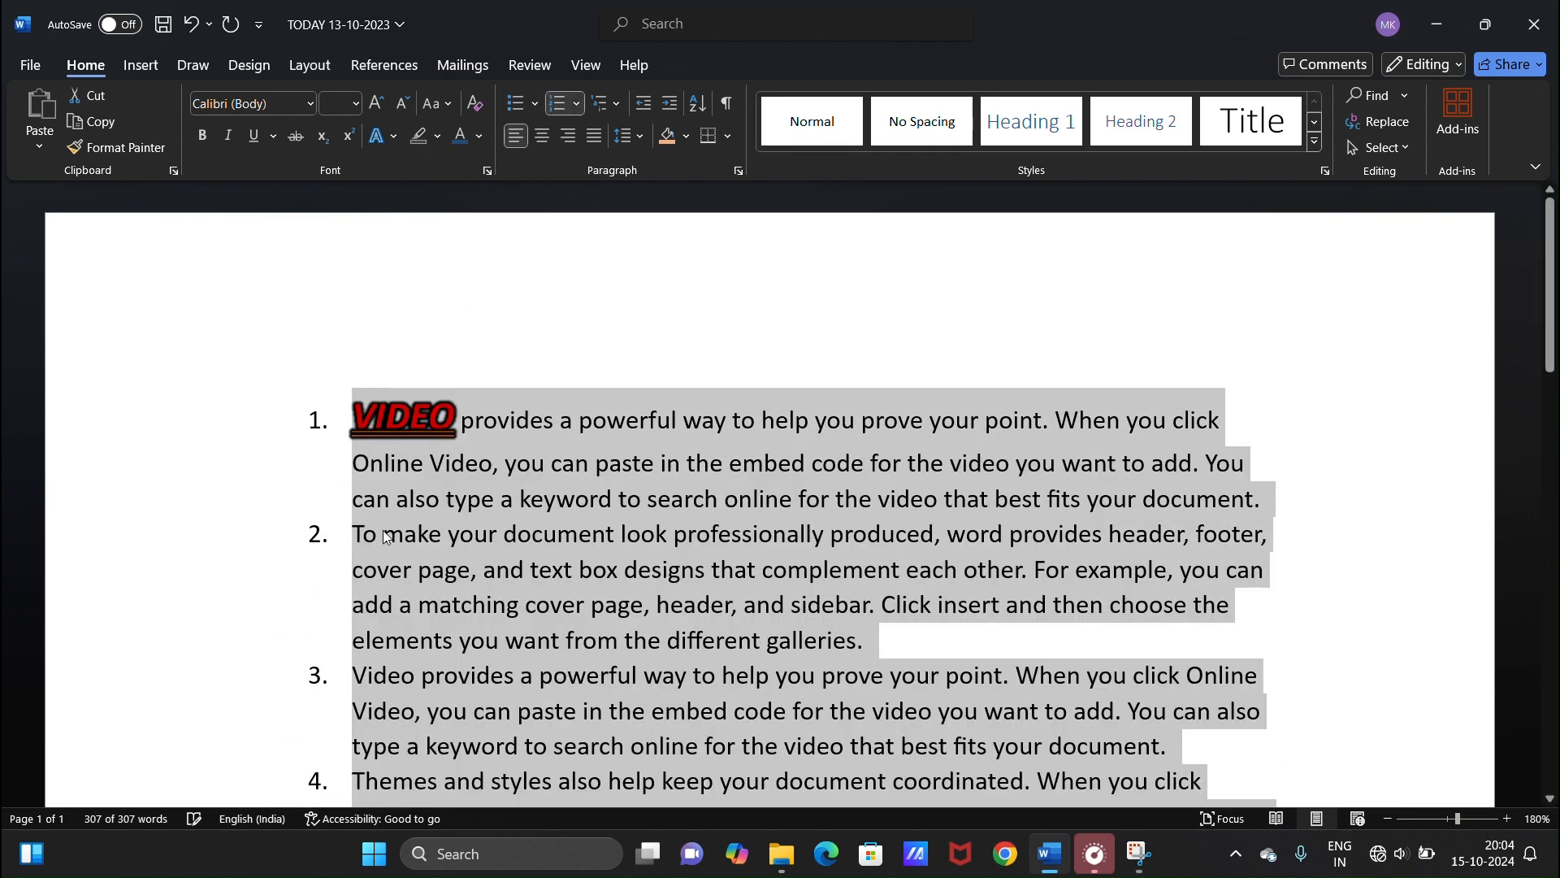
scroll(445, 608, down, 10)
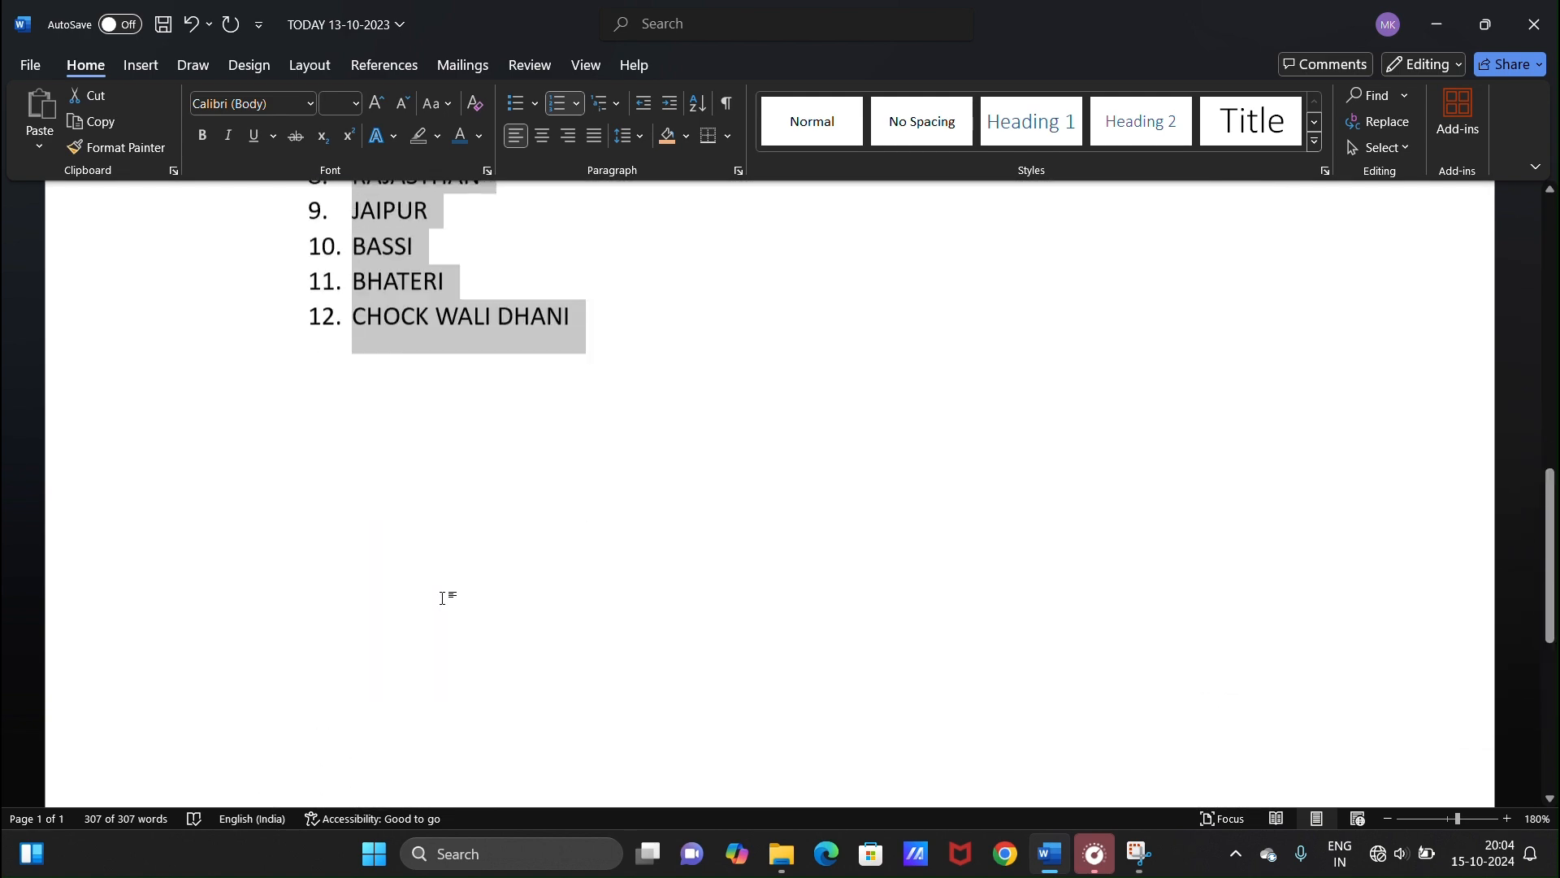
scroll(444, 606, up, 5)
scroll(439, 520, up, 6)
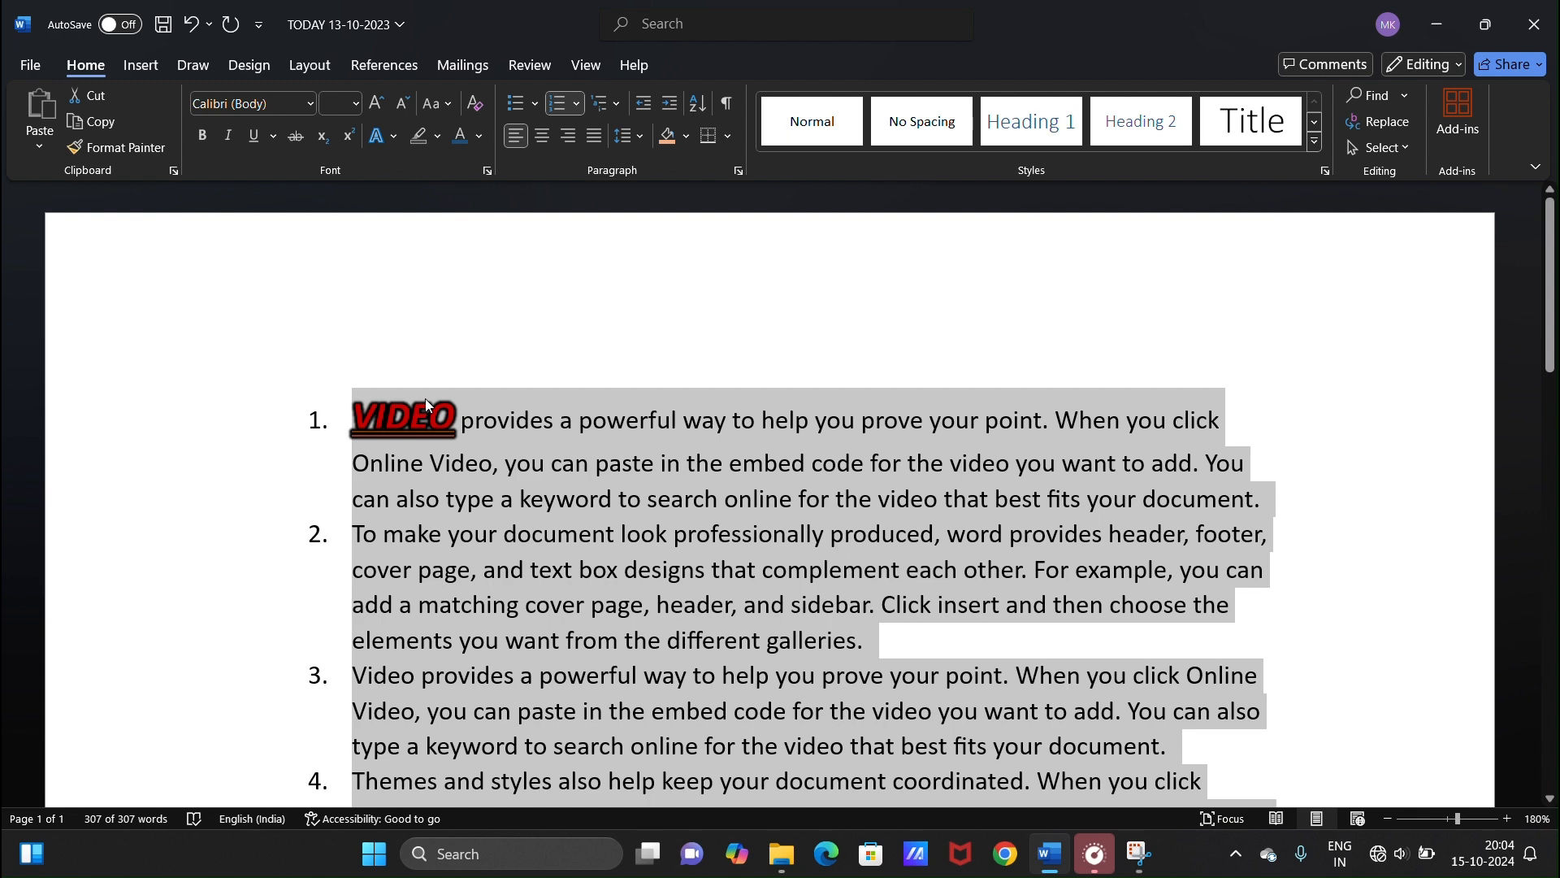
- Switch the paragraph numbering to uppercase Roman numerals (I., II., III.), review it, and remove the numbering from the whole text
click(583, 103)
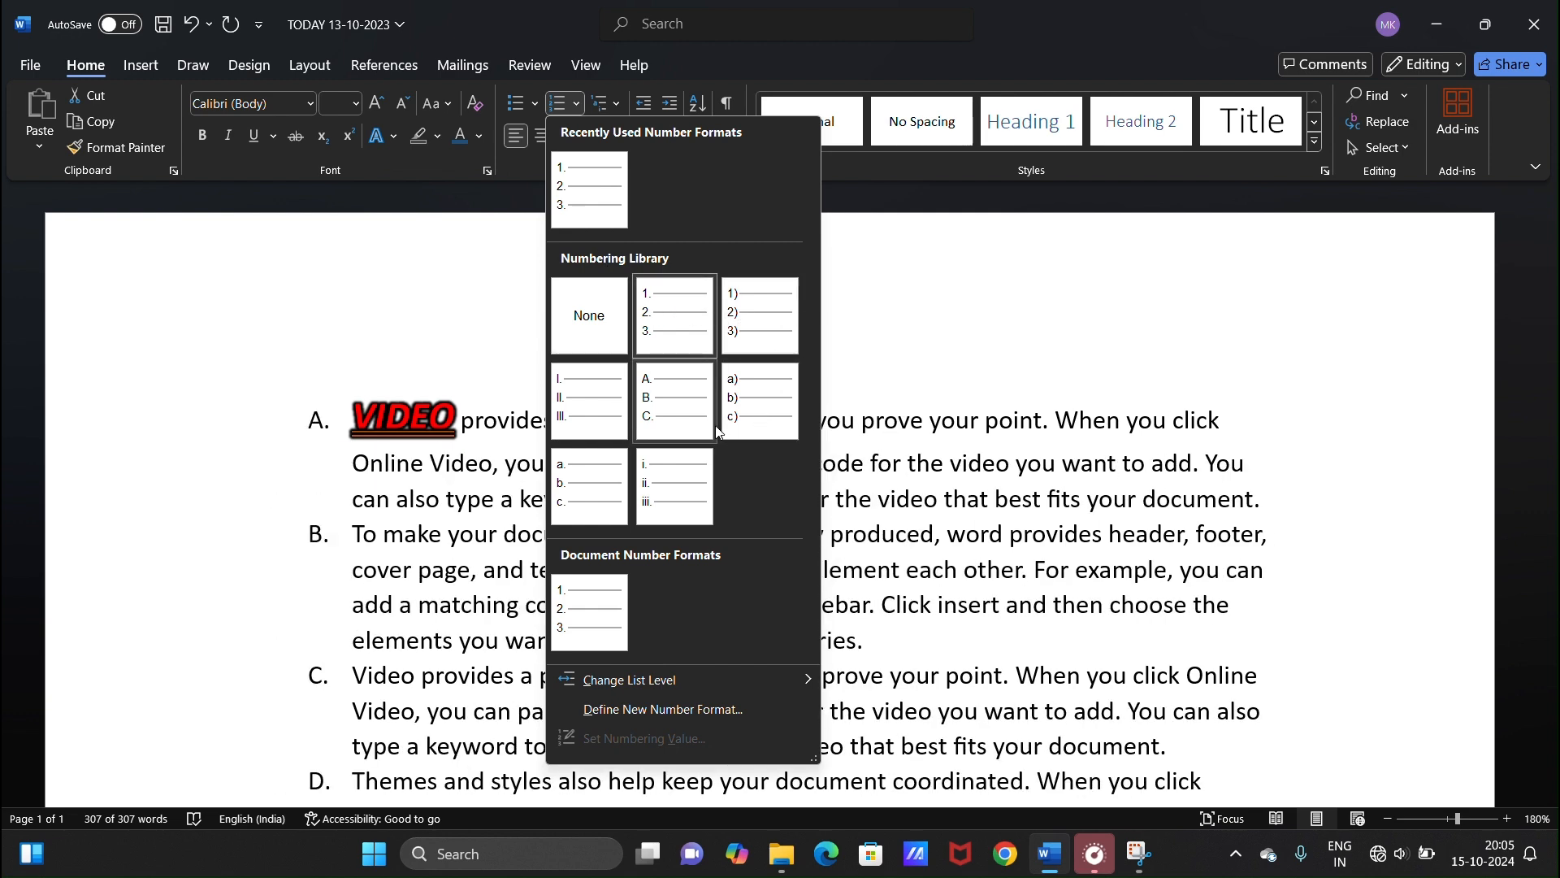
click(592, 407)
scroll(384, 485, down, 6)
scroll(393, 485, down, 4)
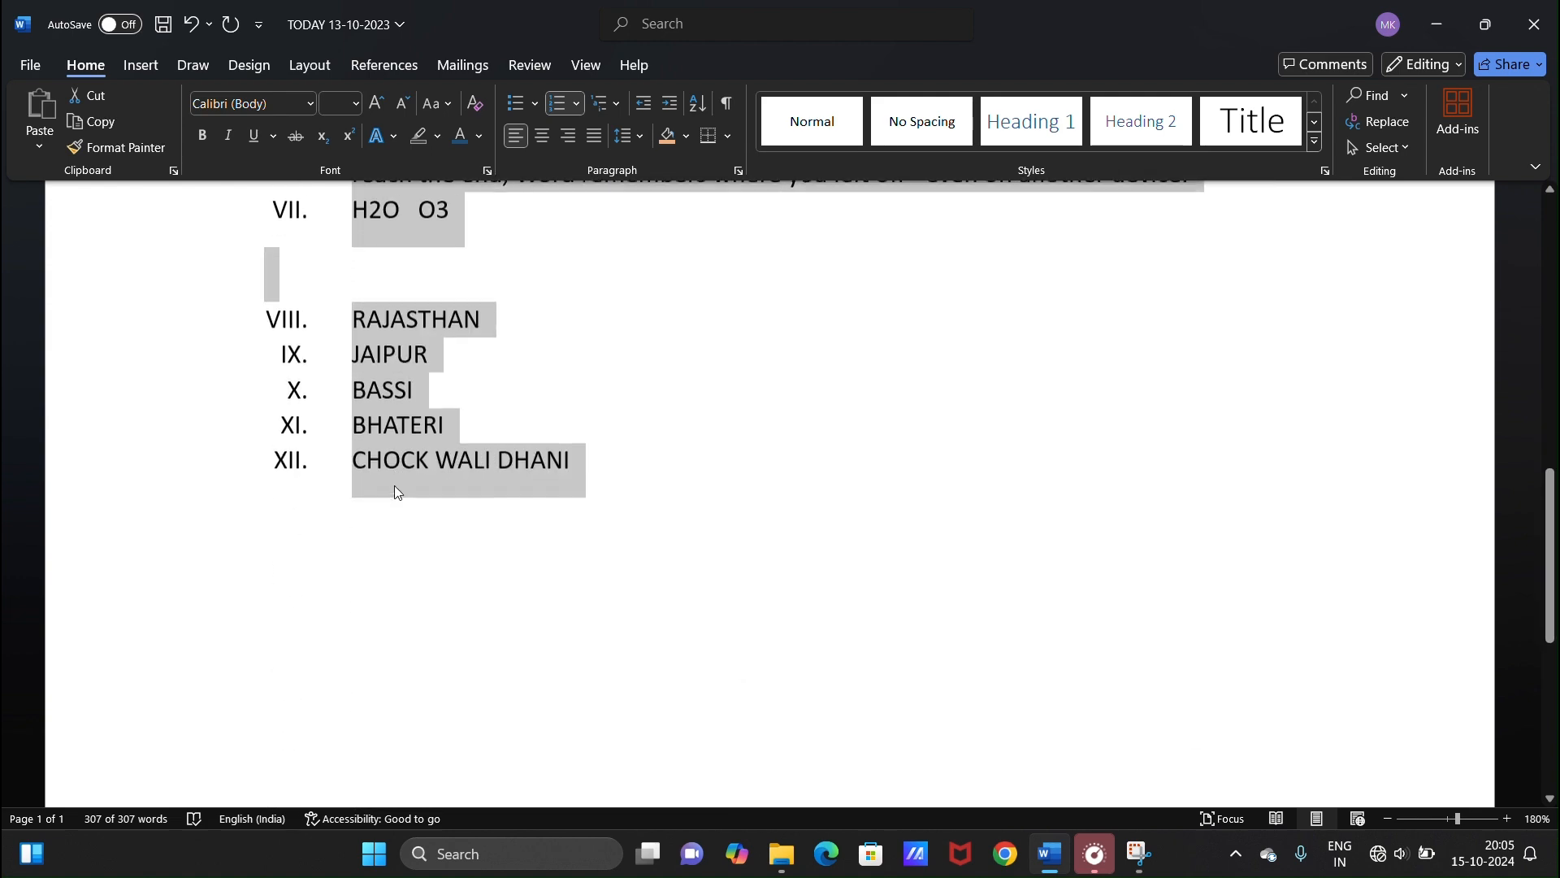
scroll(393, 485, up, 9)
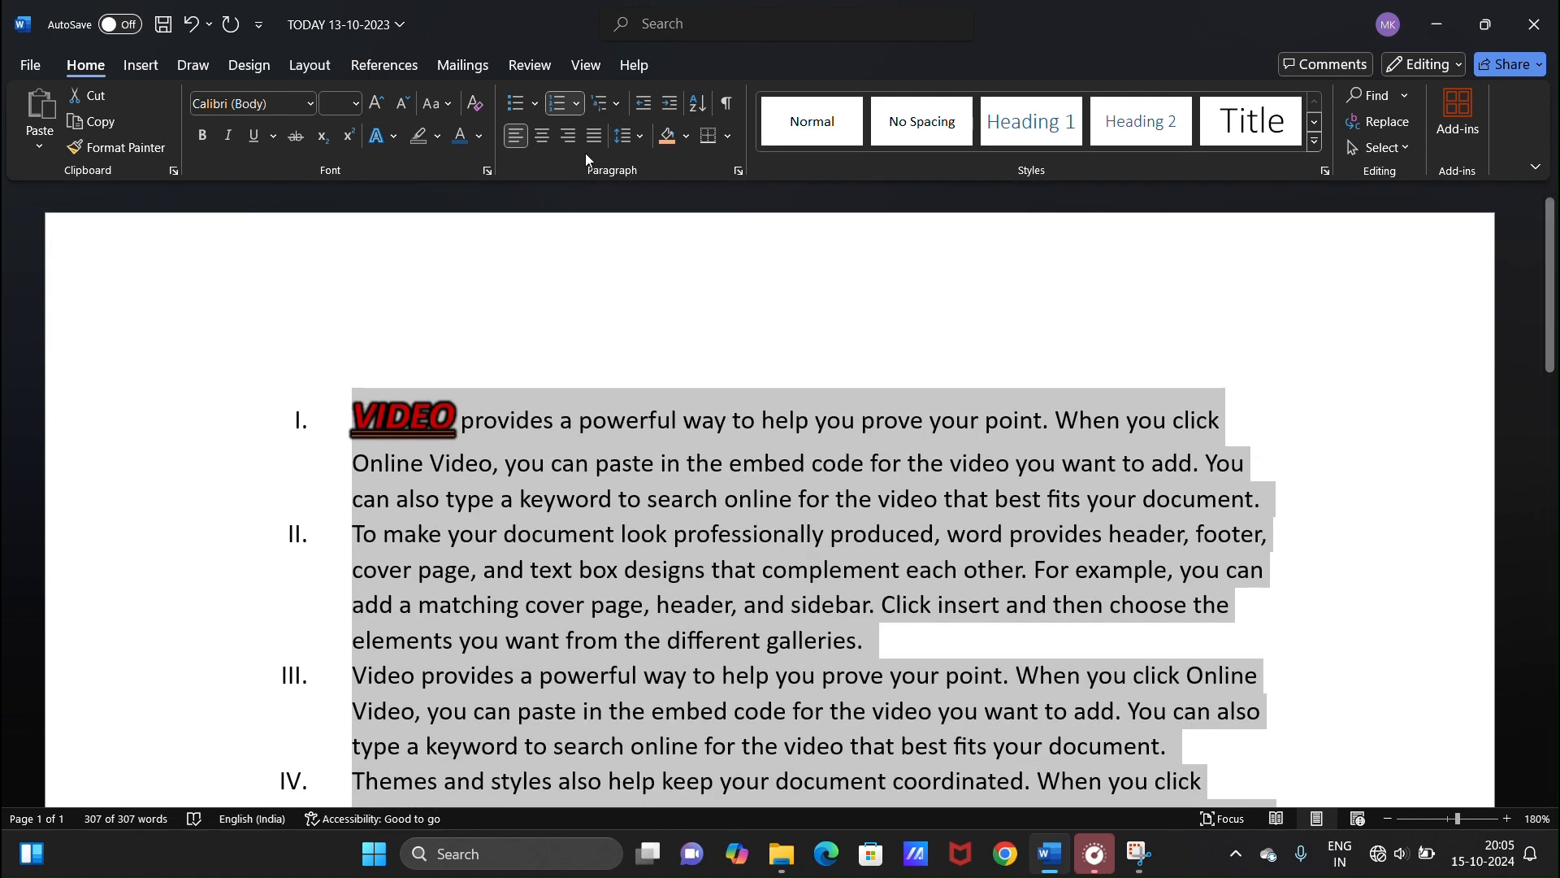
click(561, 103)
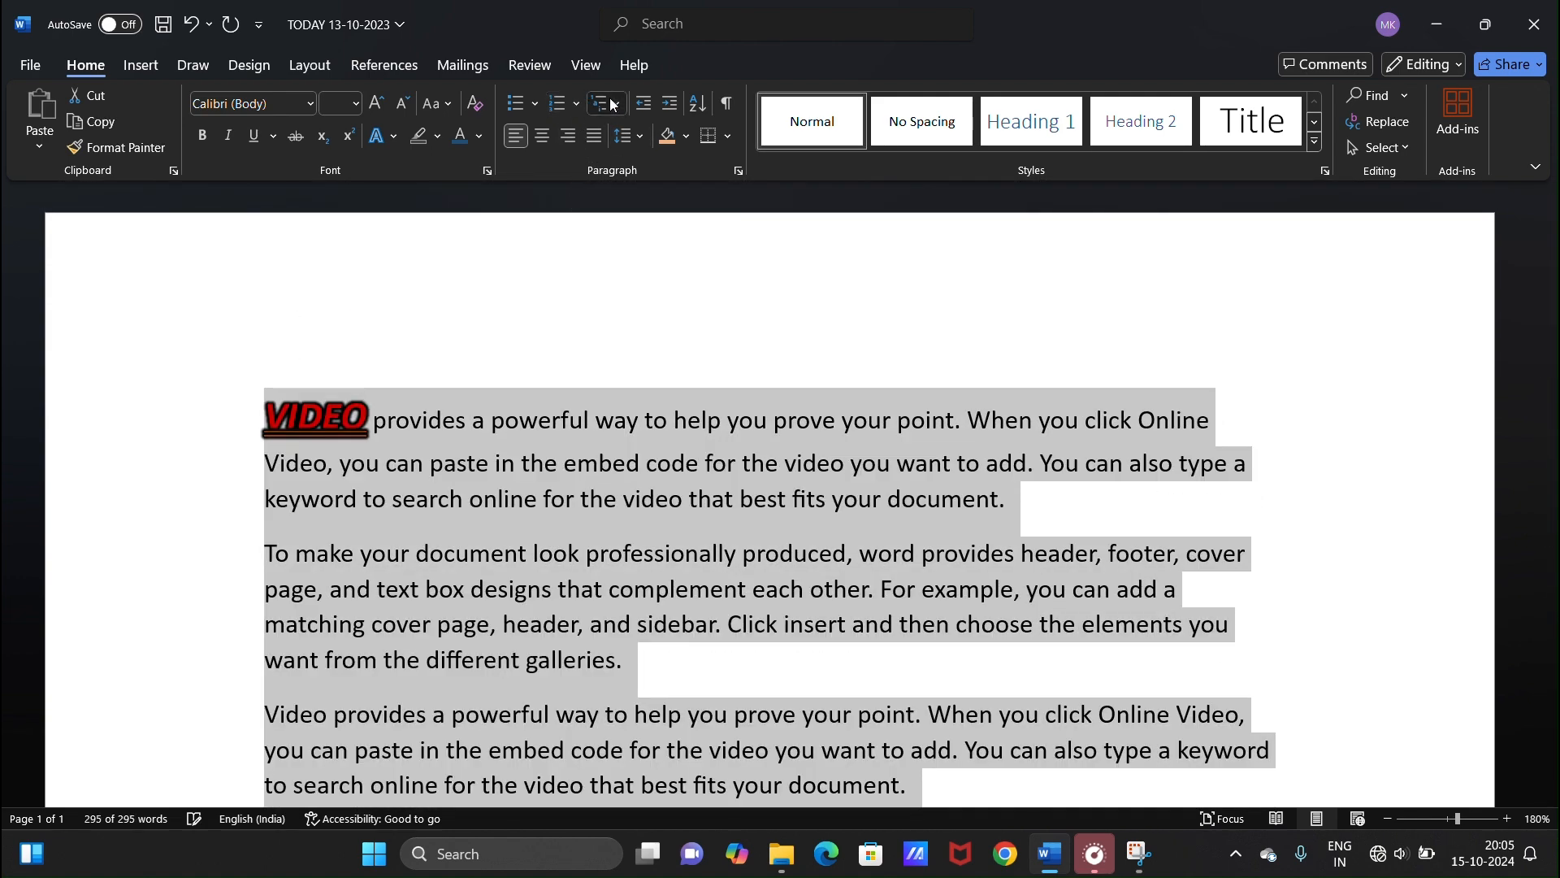
- Apply the 1) a) i) multilevel list format to the five lines from RAJASTHAN to CHOCK WALI DHANI
click(602, 103)
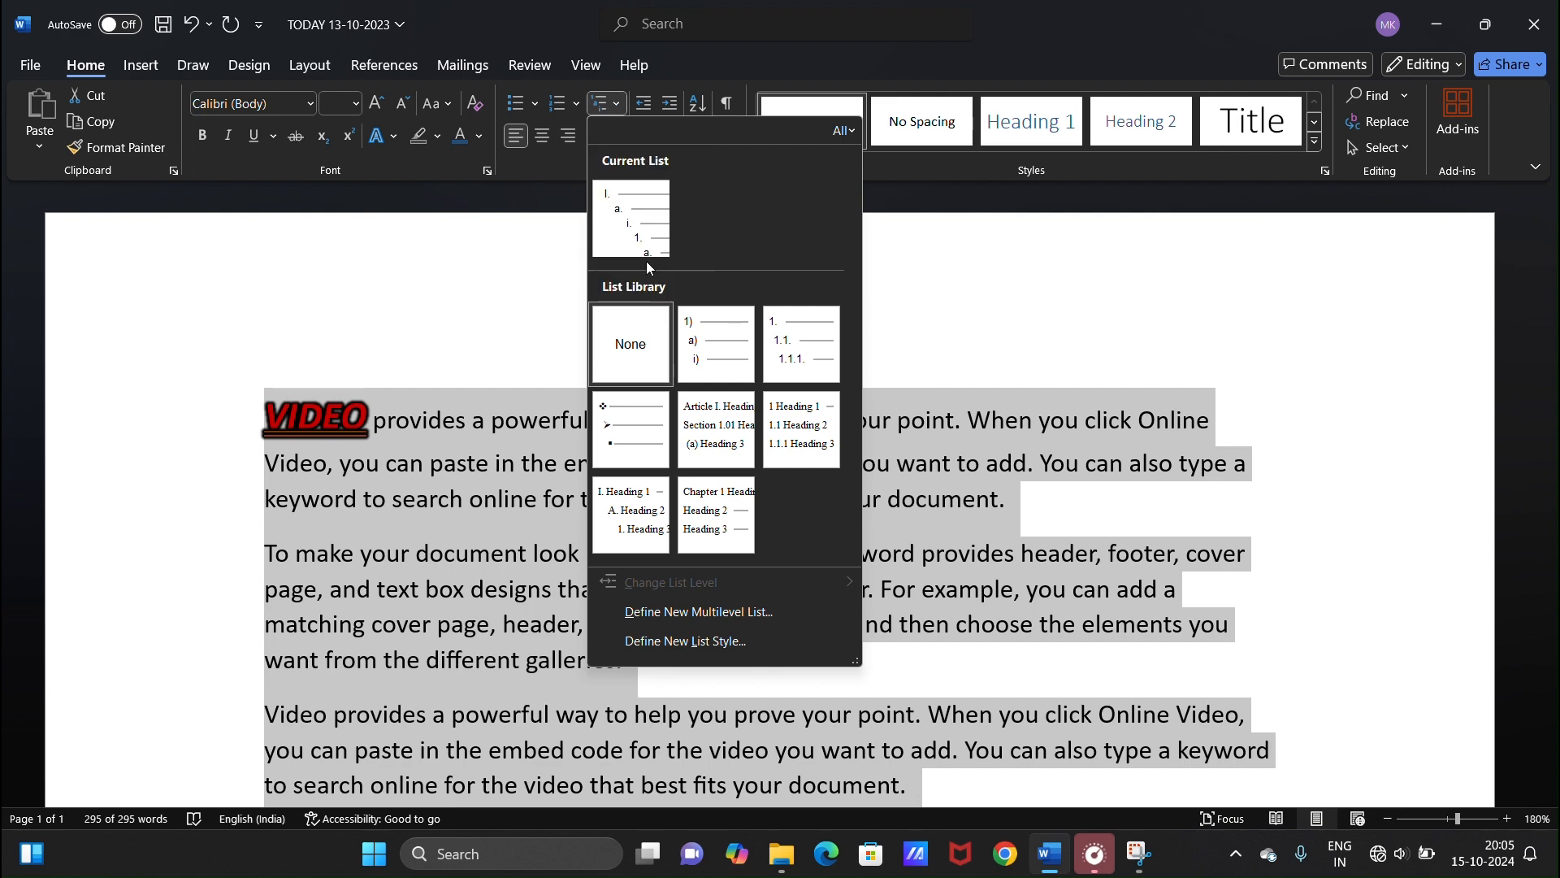
scroll(442, 445, down, 10)
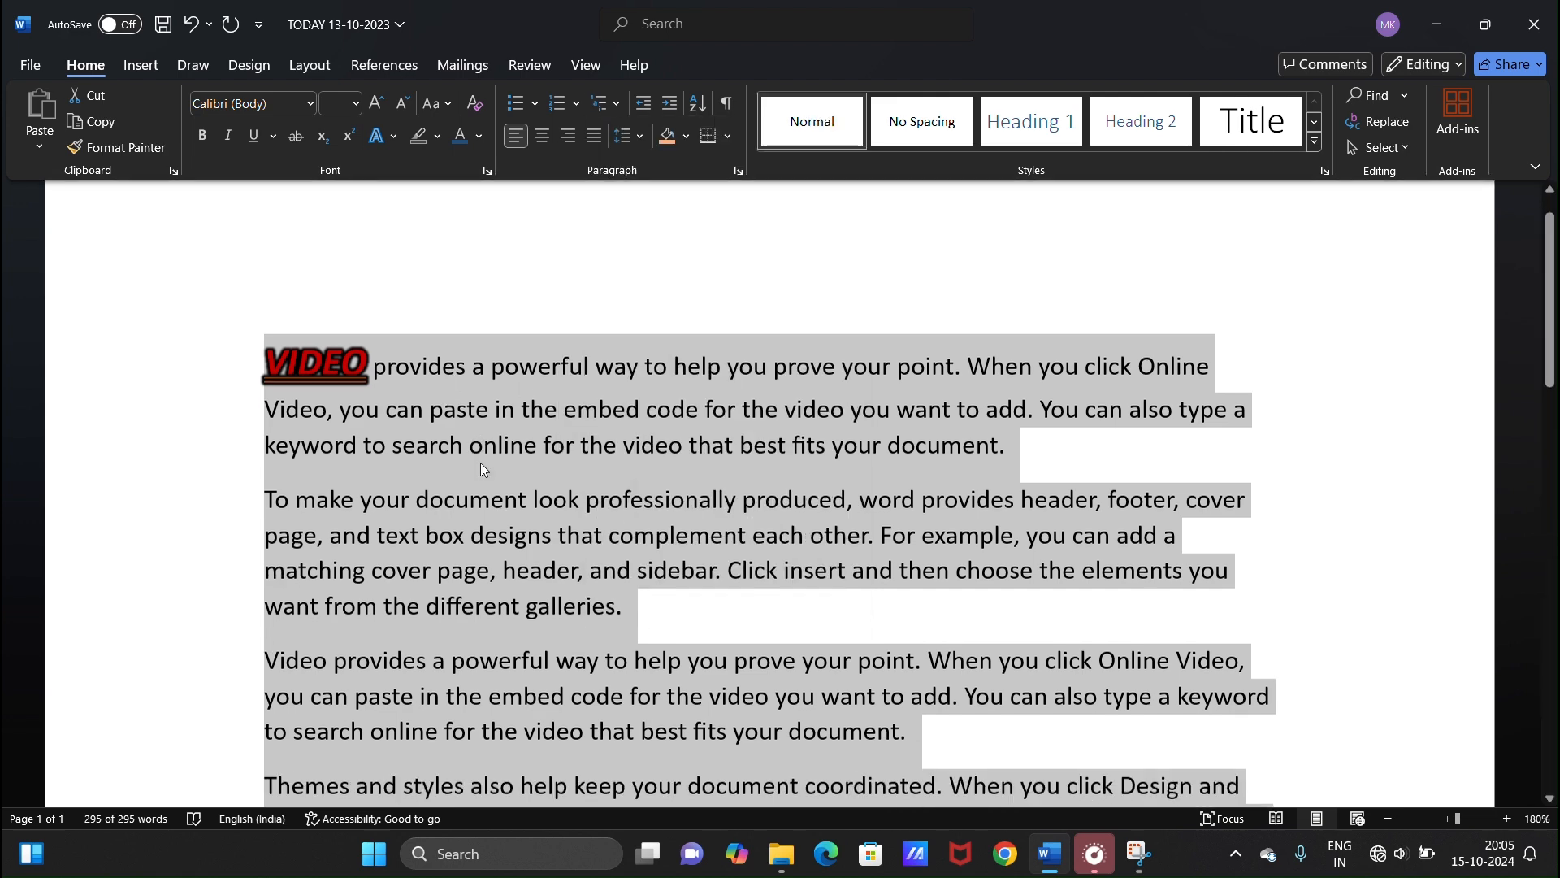
click(382, 397)
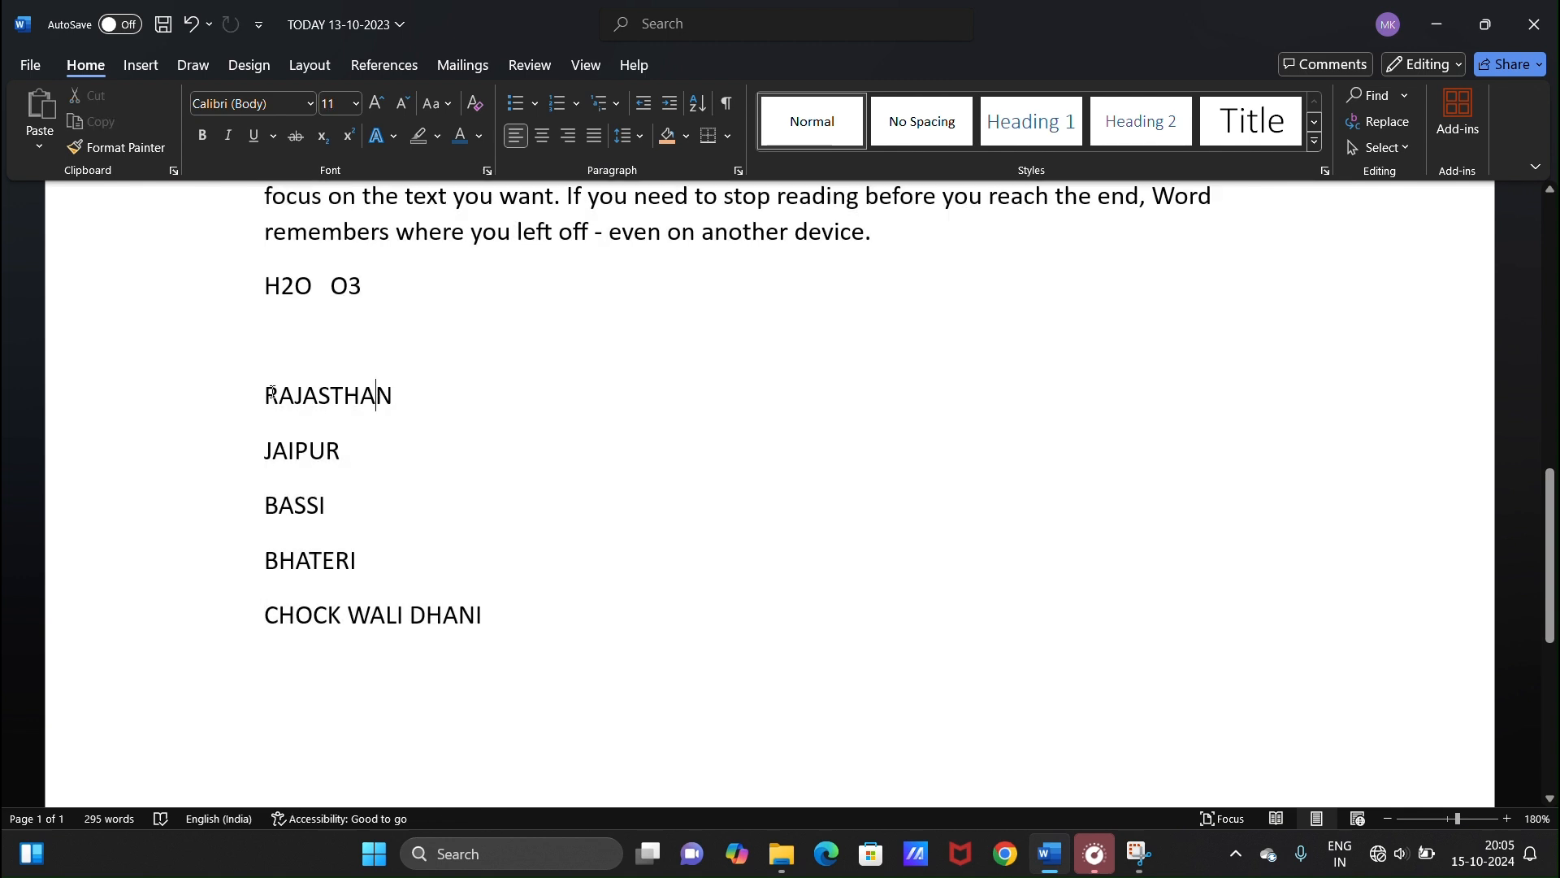
drag(509, 641, 294, 402)
click(244, 404)
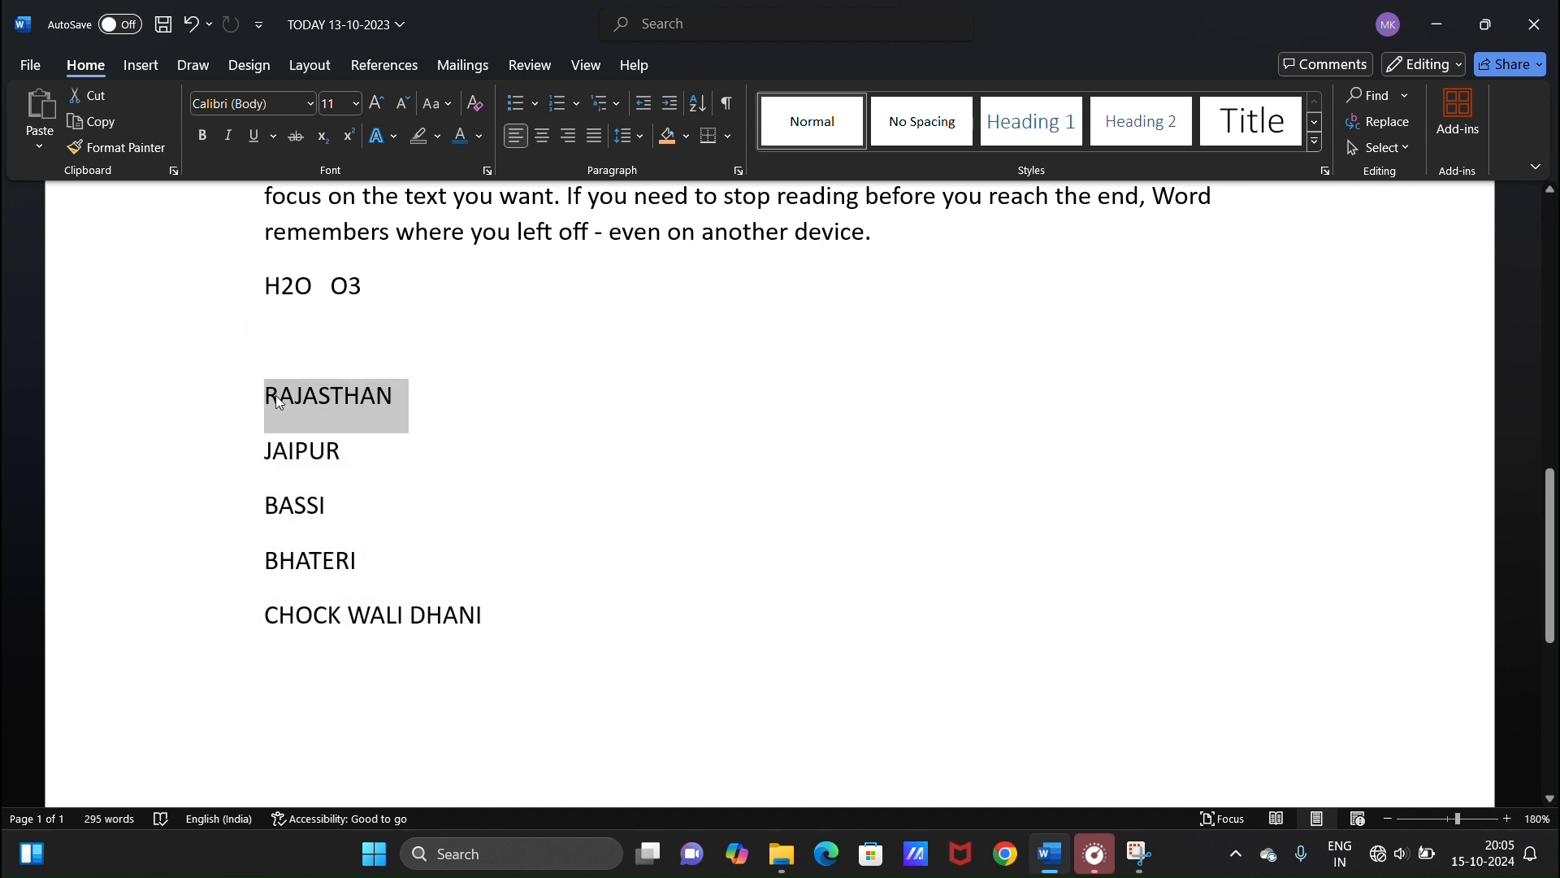
click(276, 395)
drag(501, 662, 248, 388)
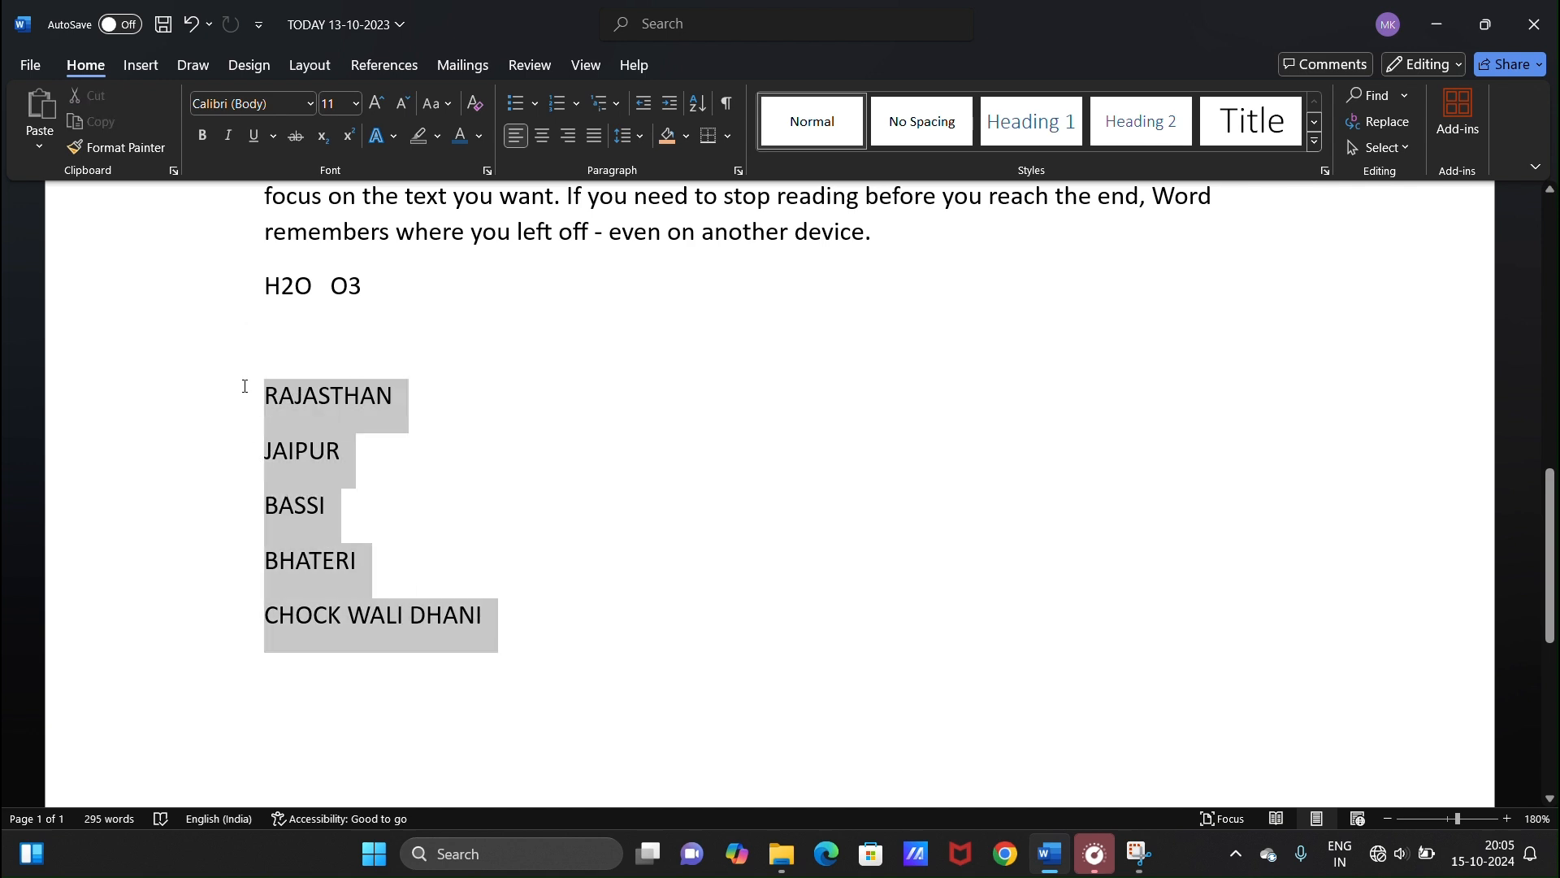
click(600, 103)
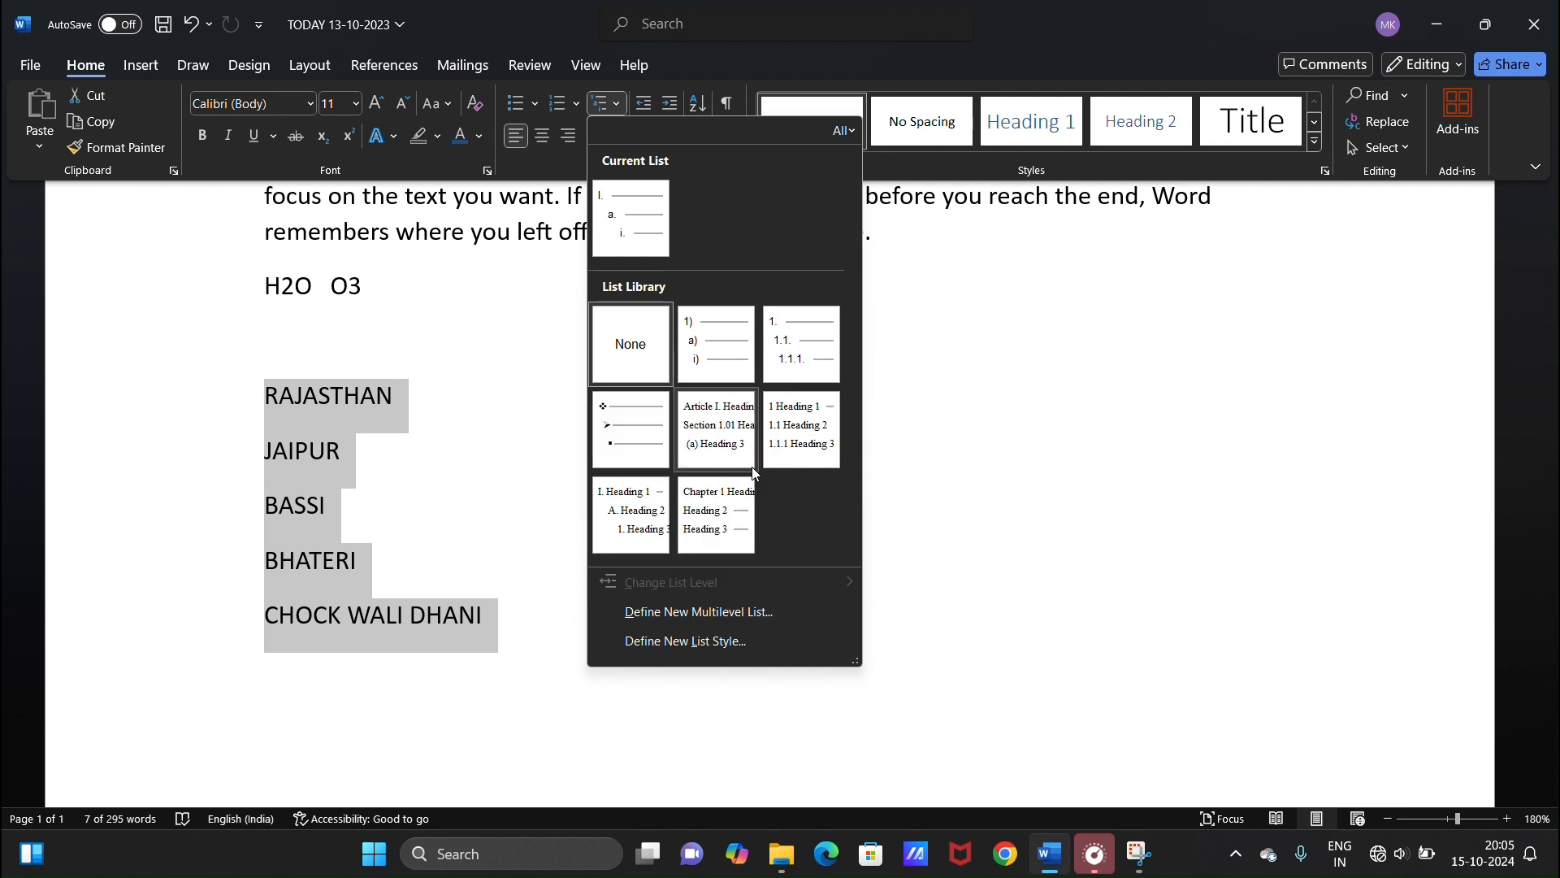
click(718, 356)
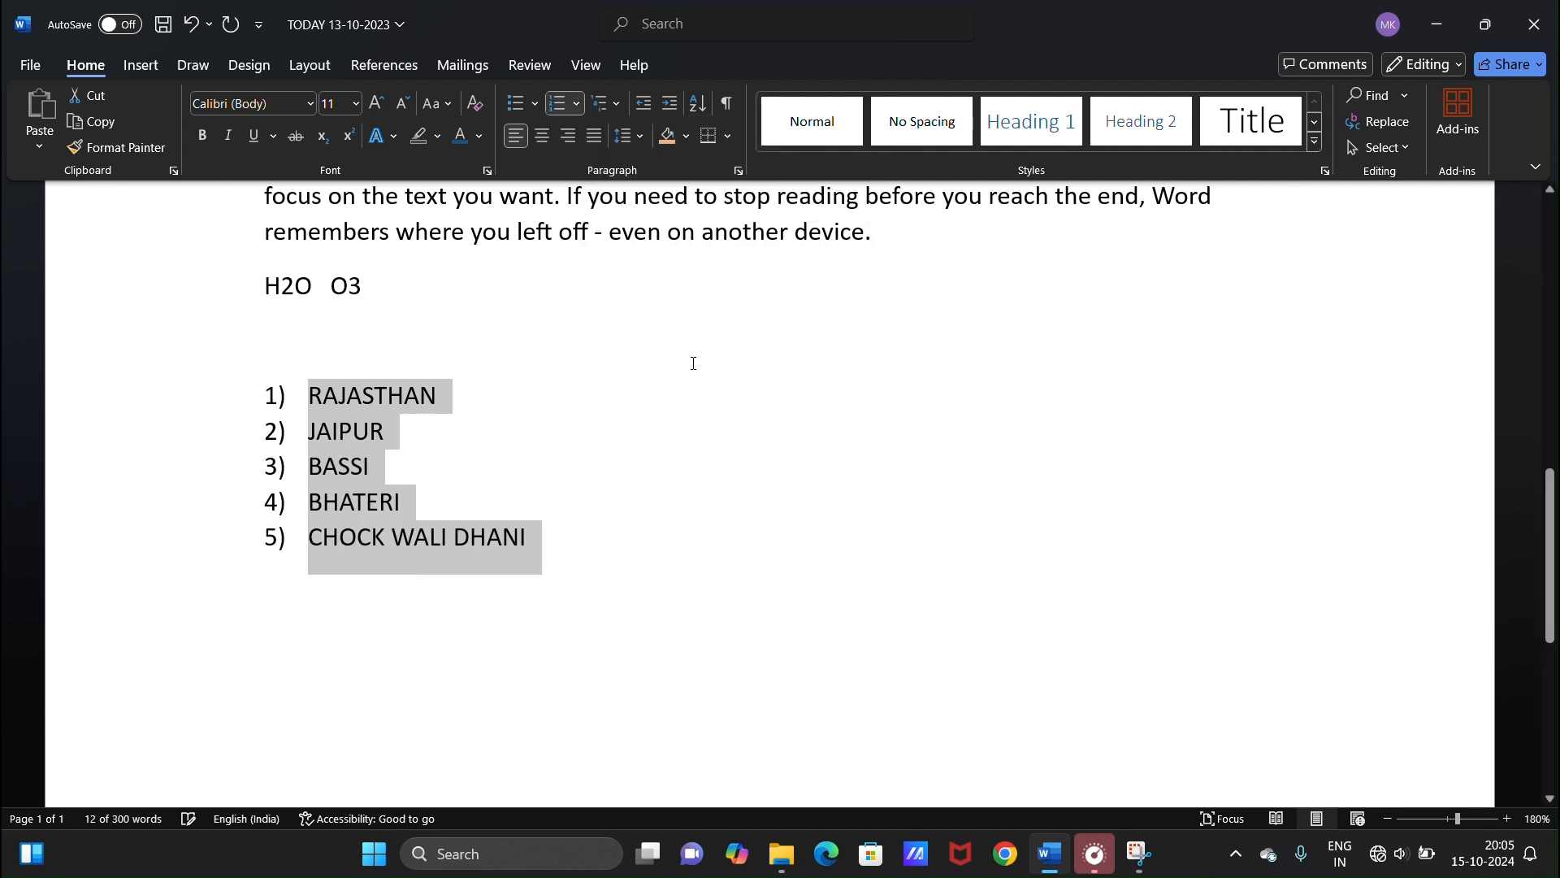
- Demote JAIPUR to the second list level, a), and BASSI to the third level, i)
click(314, 436)
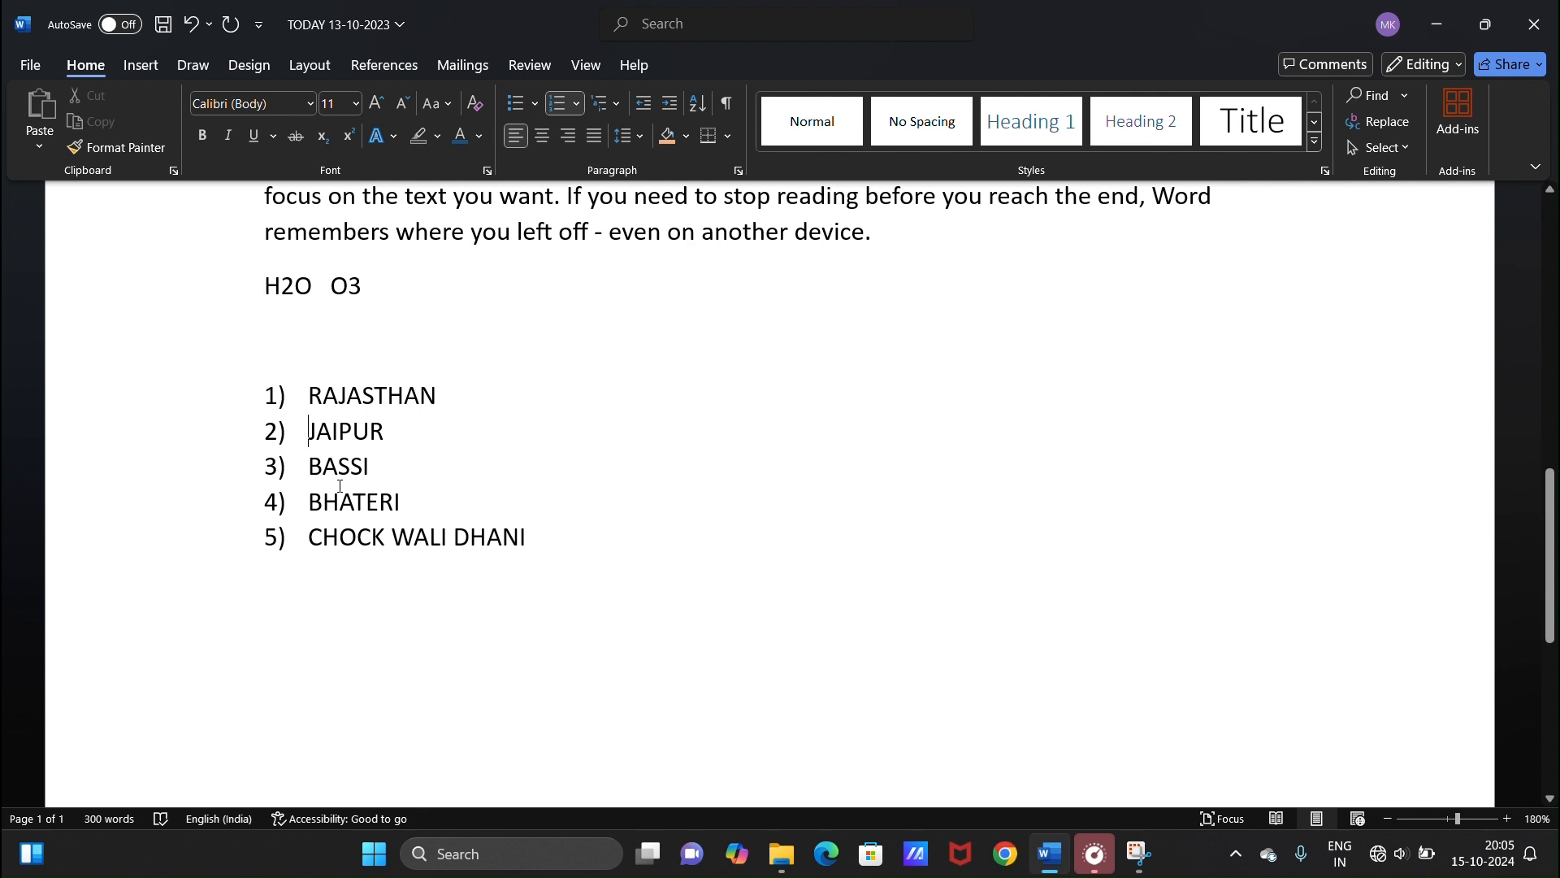
key(Tab)
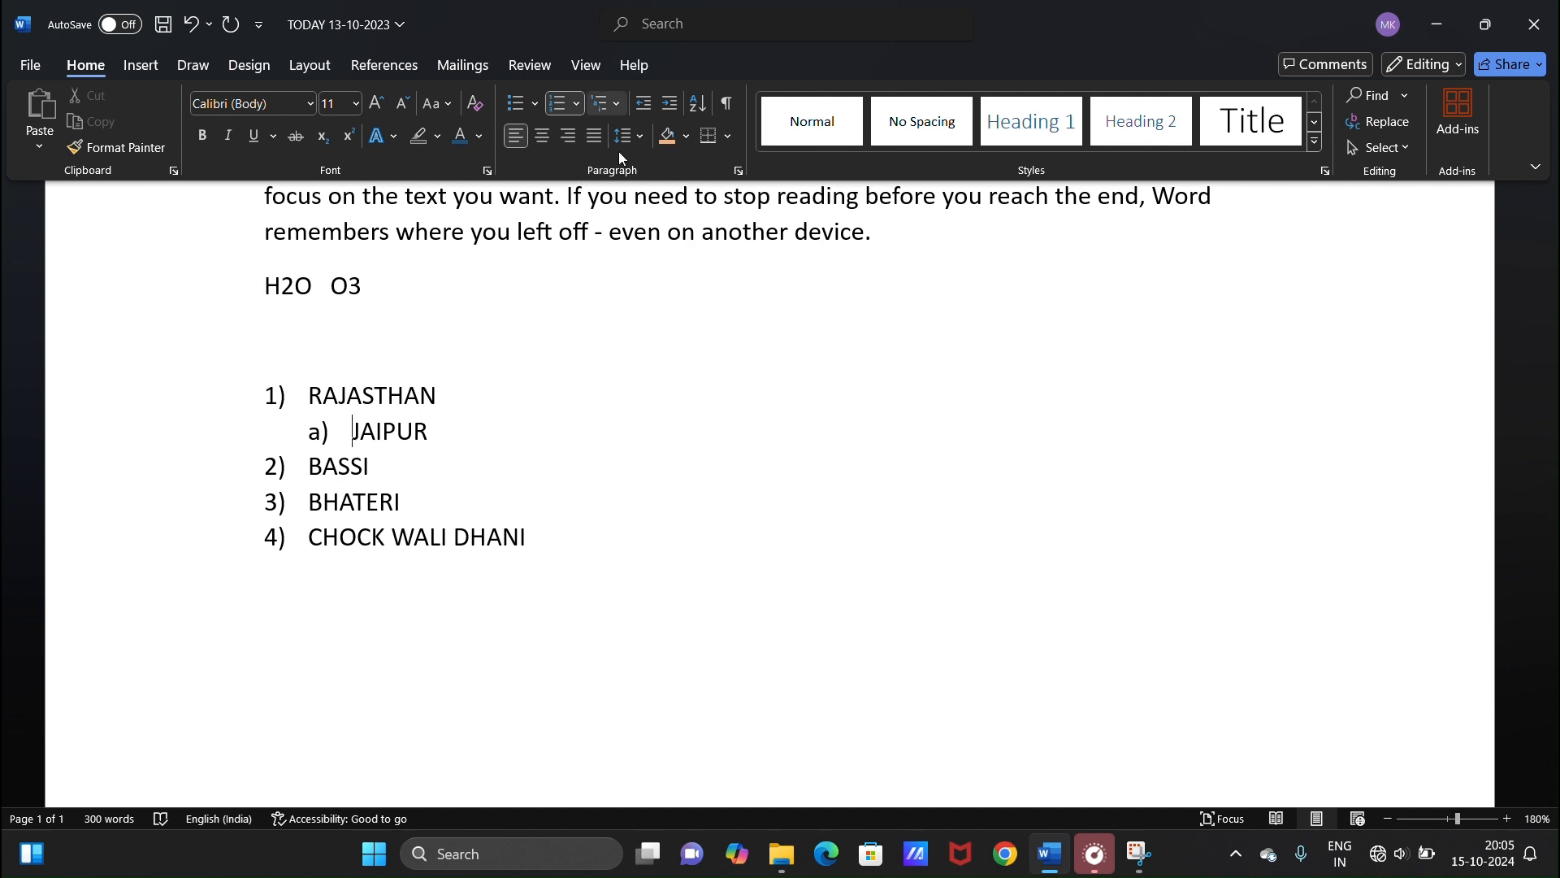
click(308, 459)
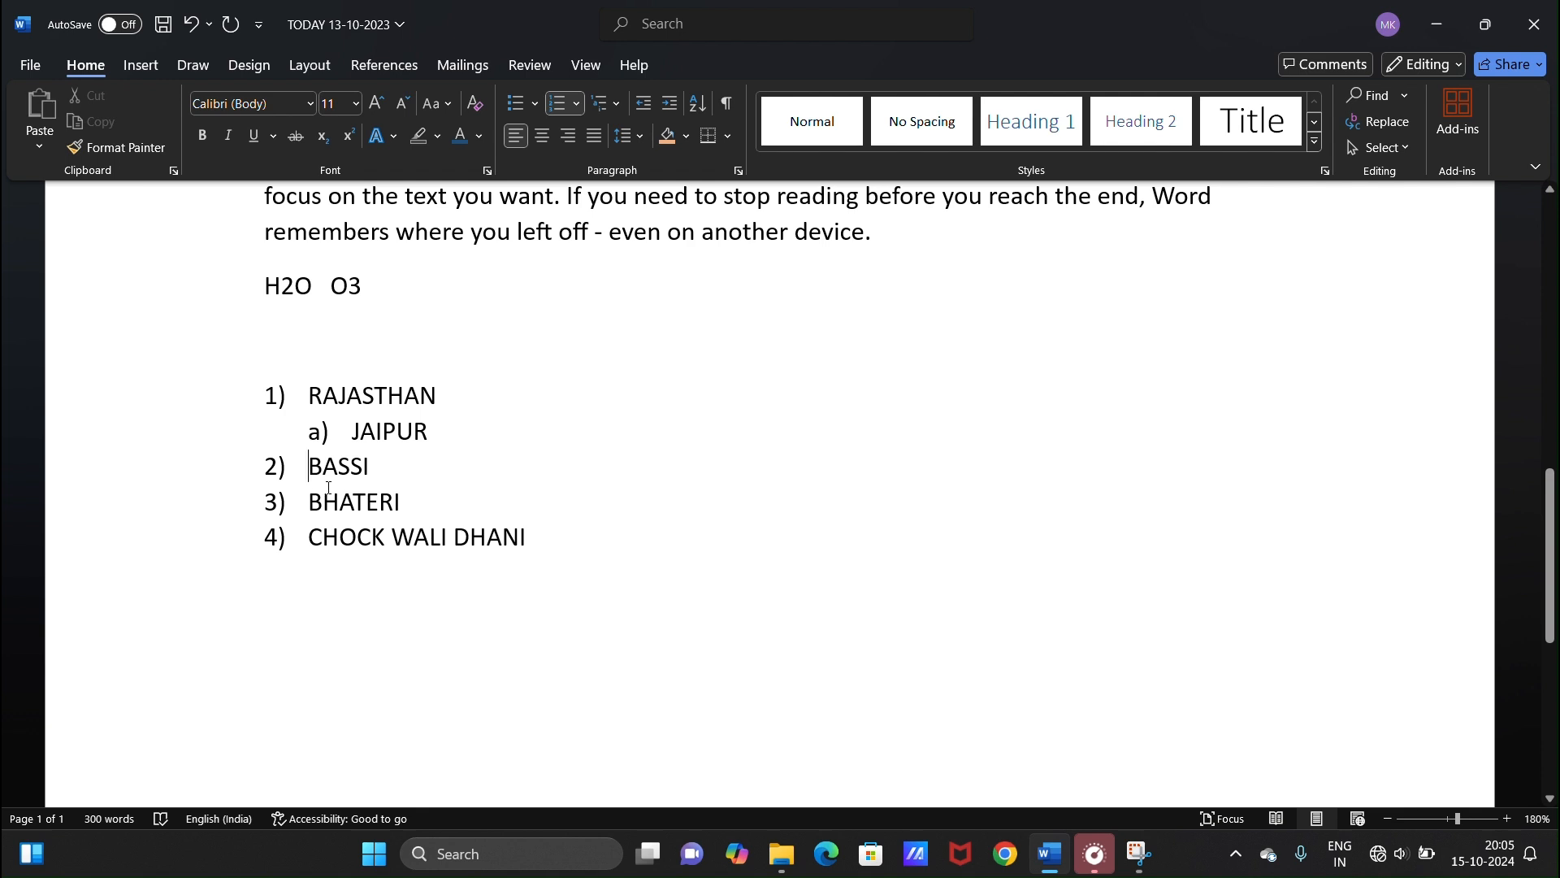
key(Tab)
key(Tab)
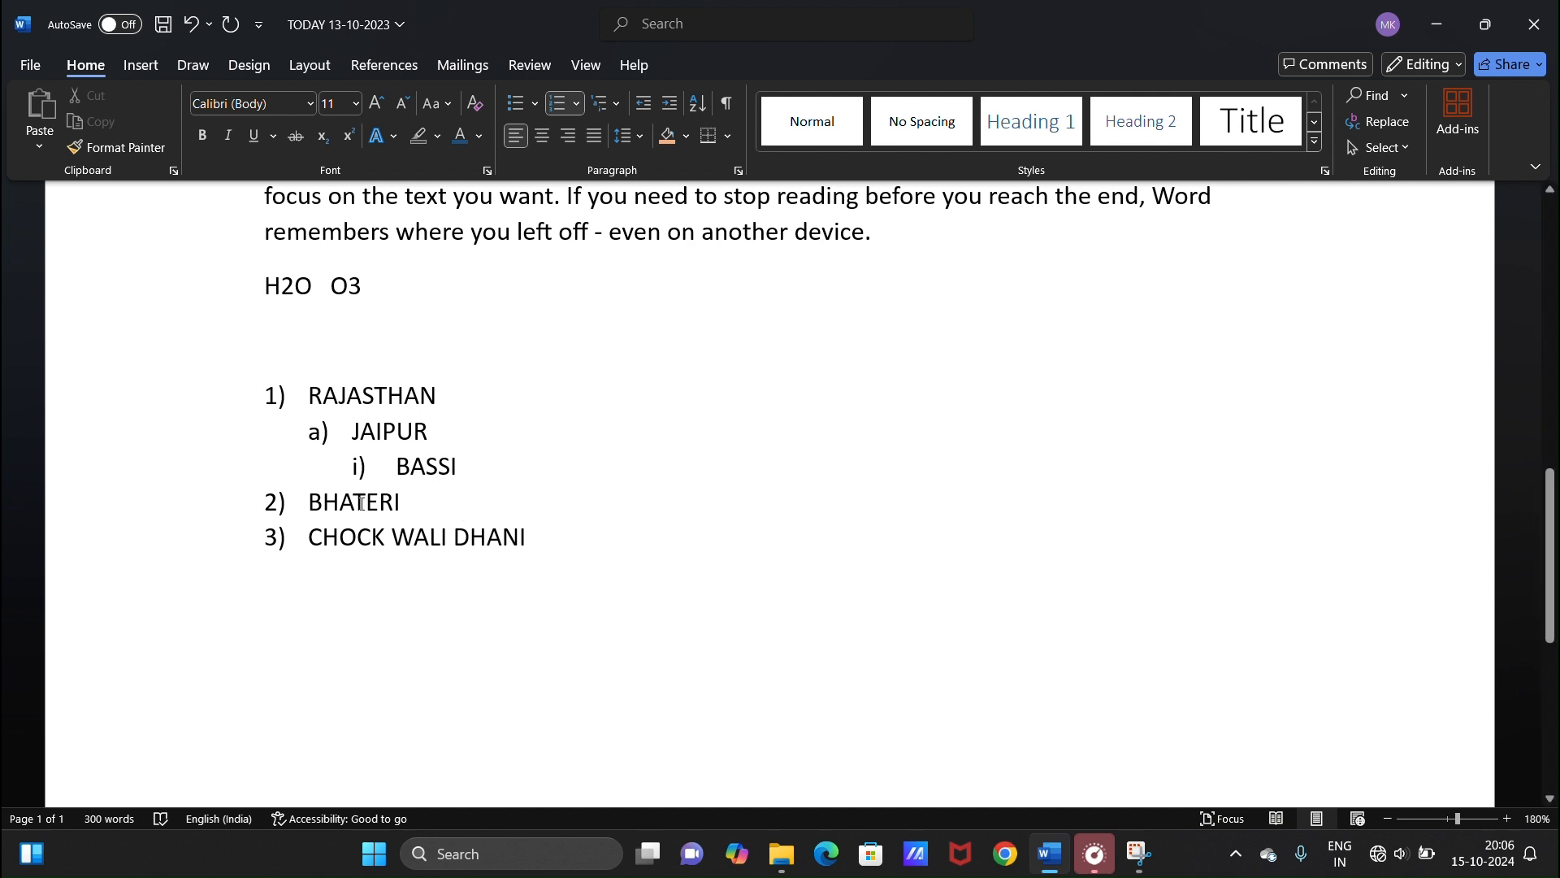
- Demote BHATERI to the fourth list level, (1), and CHOCK WALI DHANI to the level beneath it
click(305, 505)
key(Tab)
key(Tab)
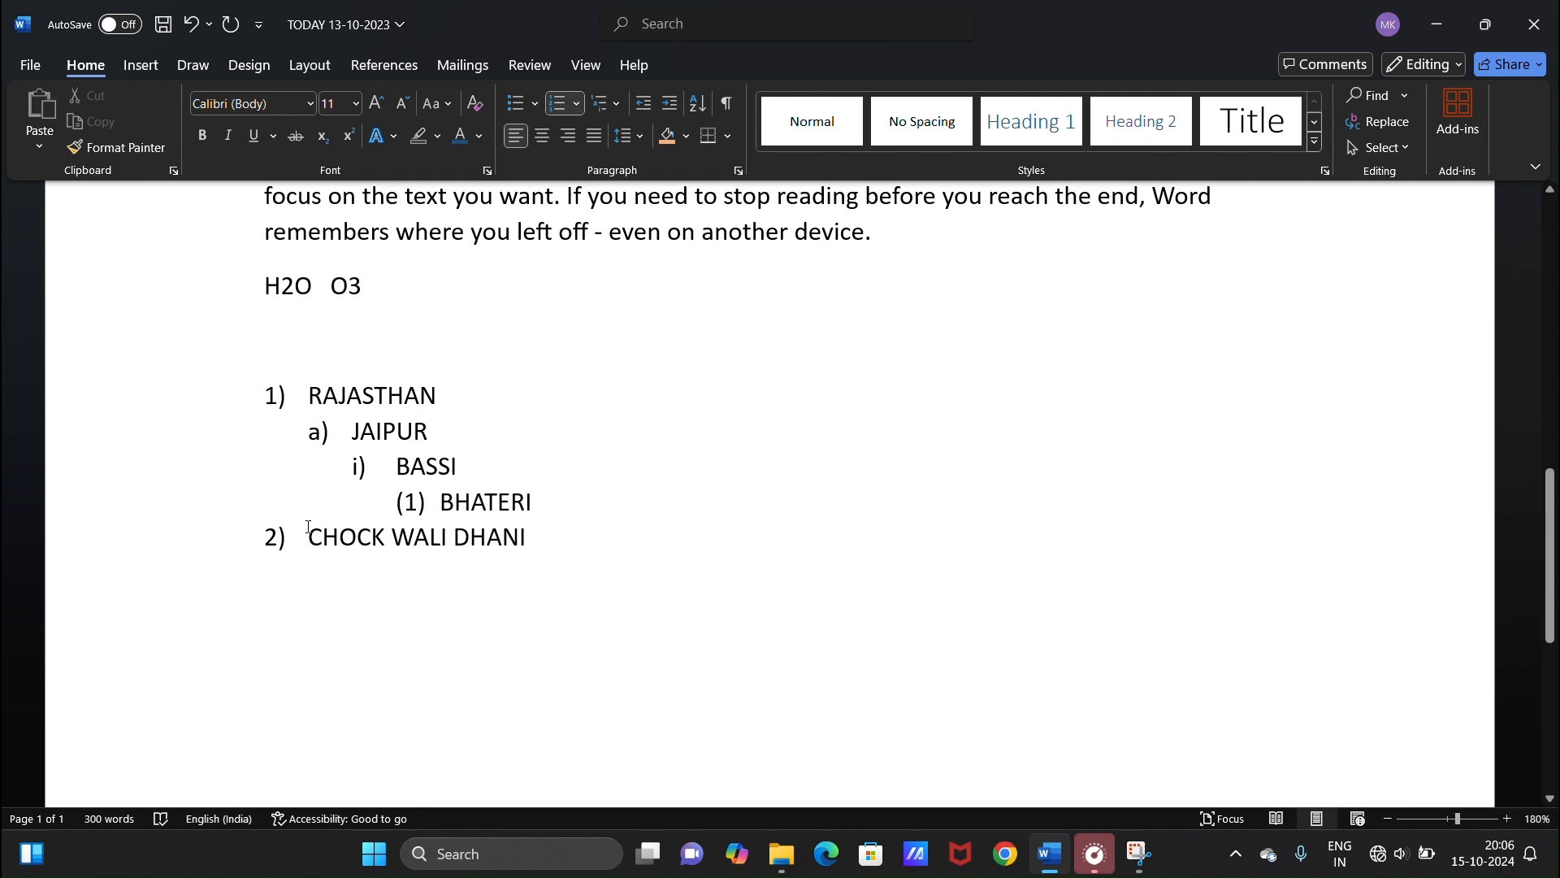
key(Tab)
key(Tab)
key(Tab)
key(Tab)
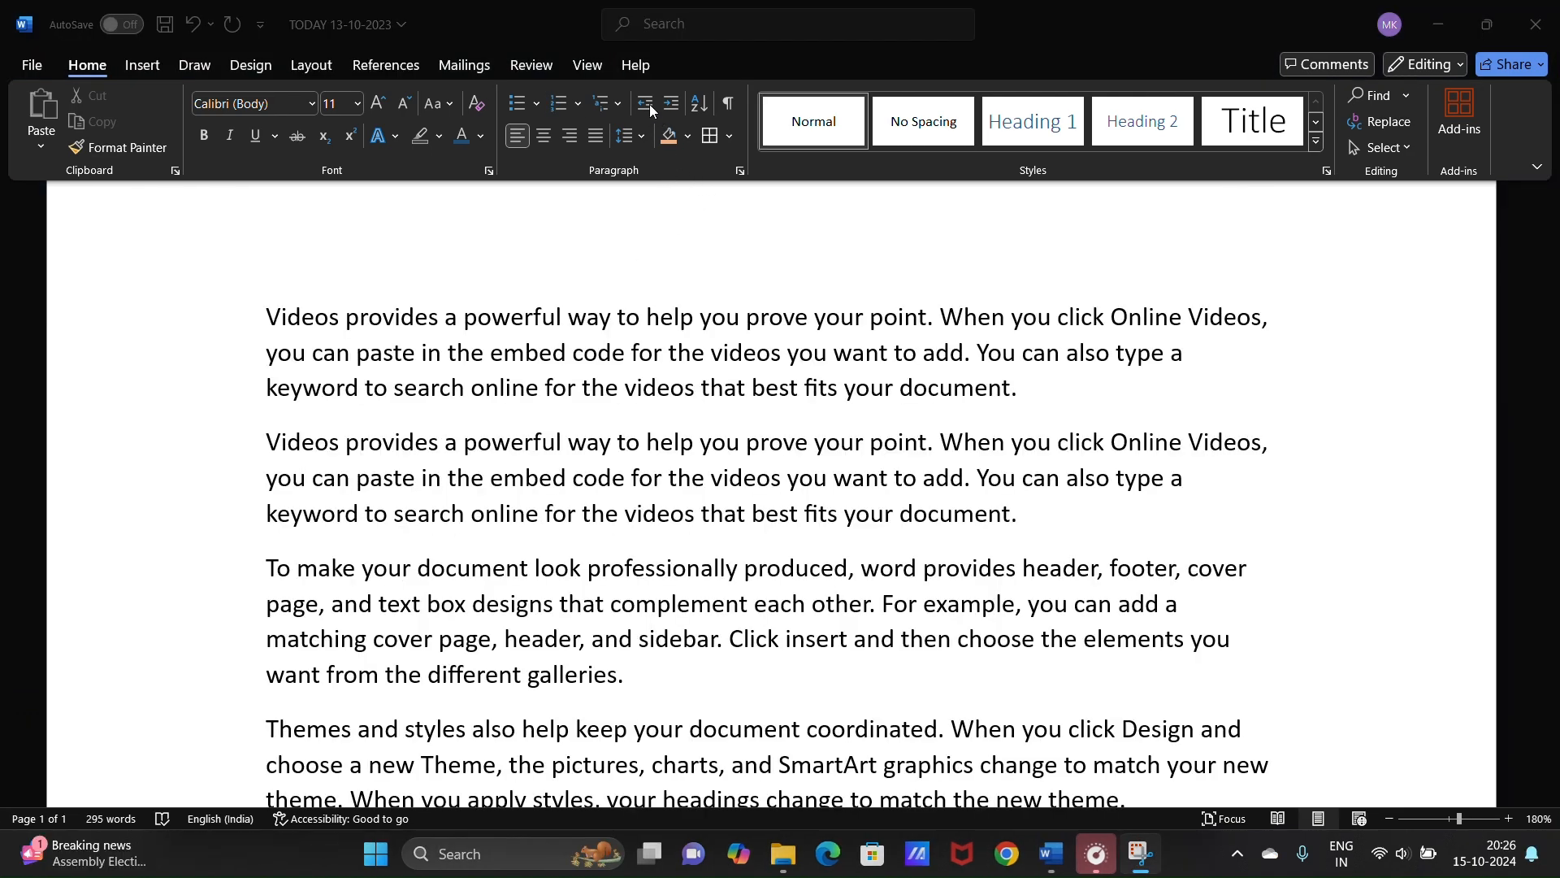
- Increase the first paragraph's indent by three levels
click(675, 236)
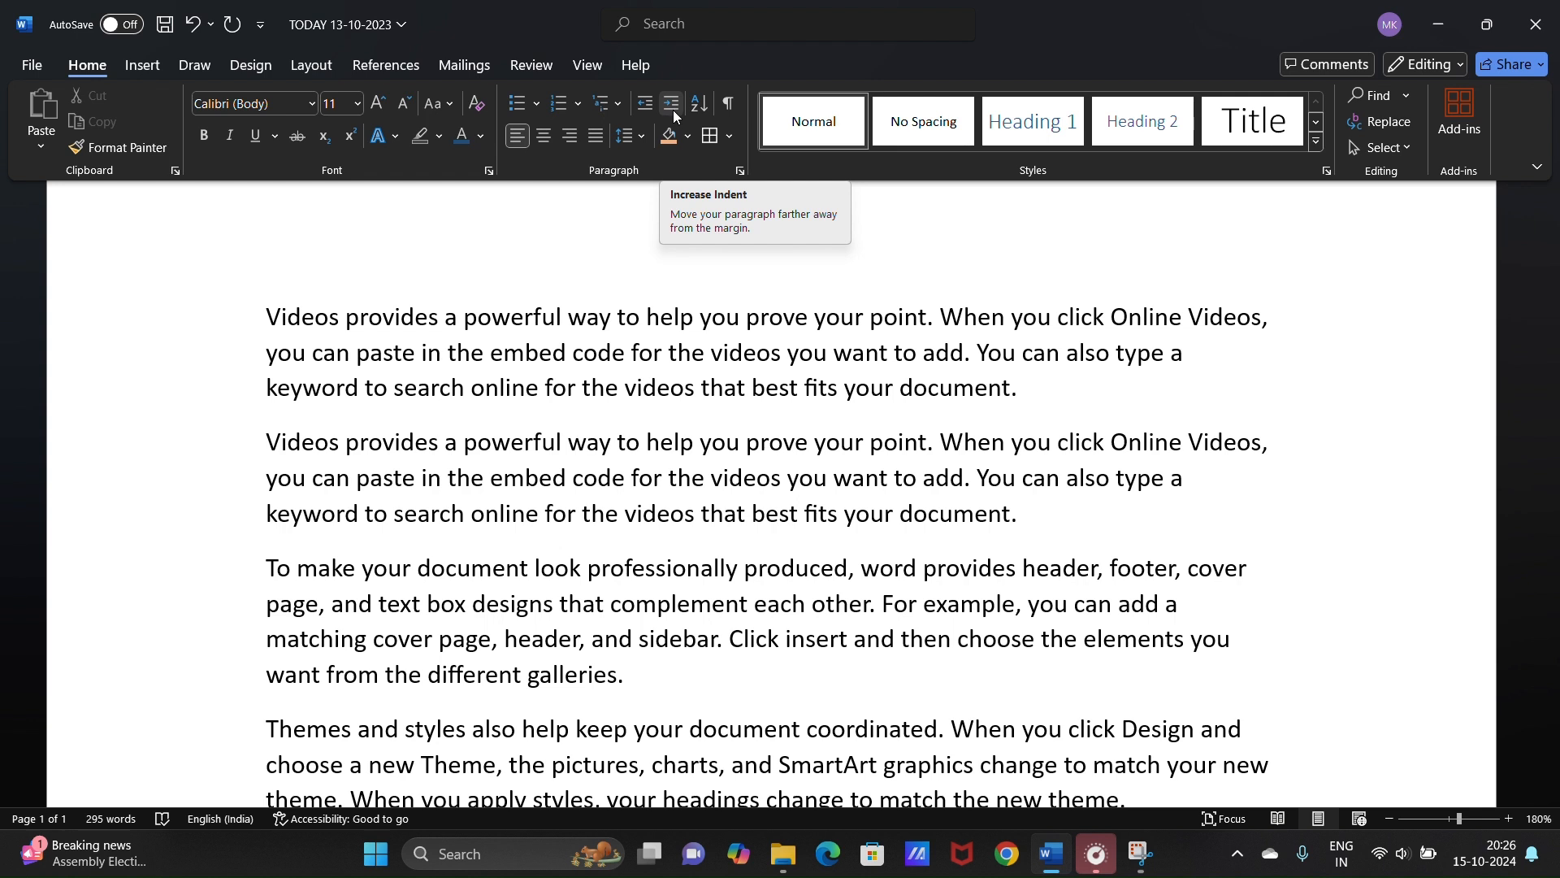
click(624, 313)
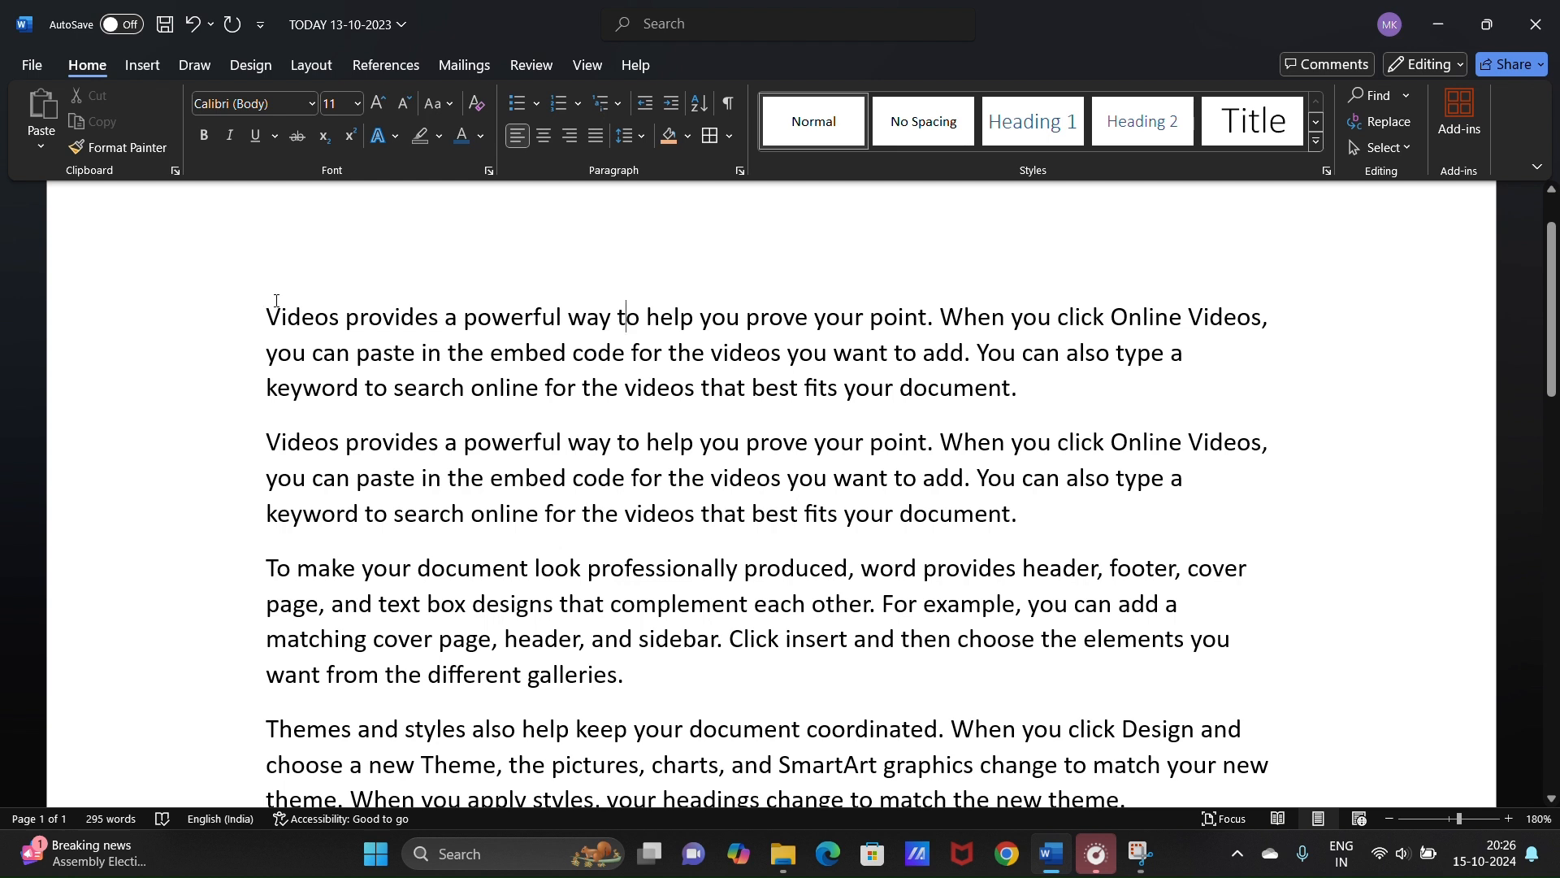
click(676, 105)
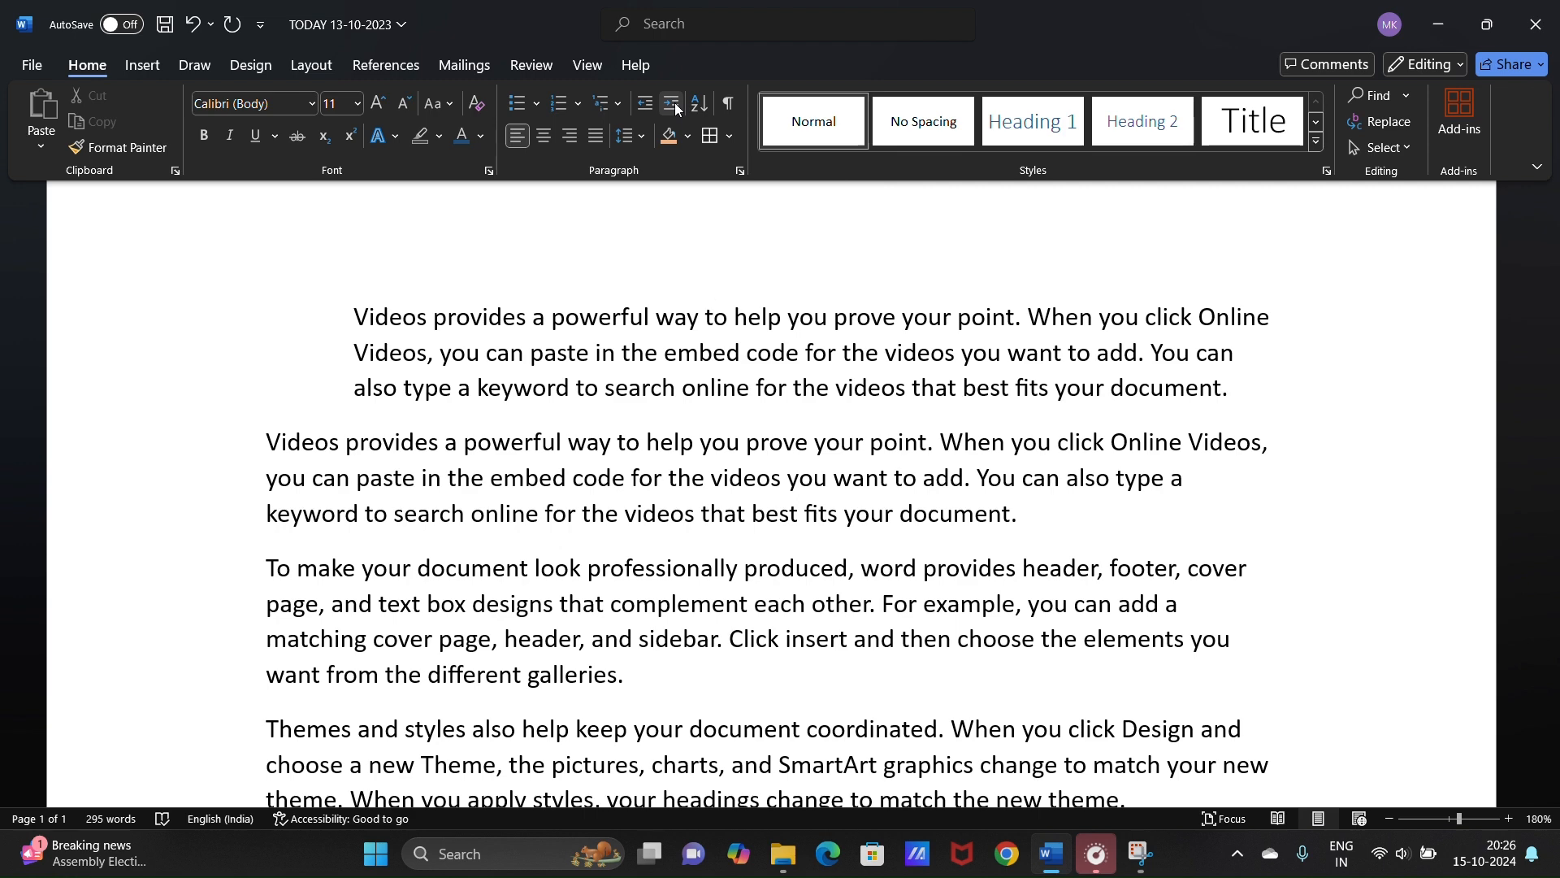
click(676, 106)
click(676, 106)
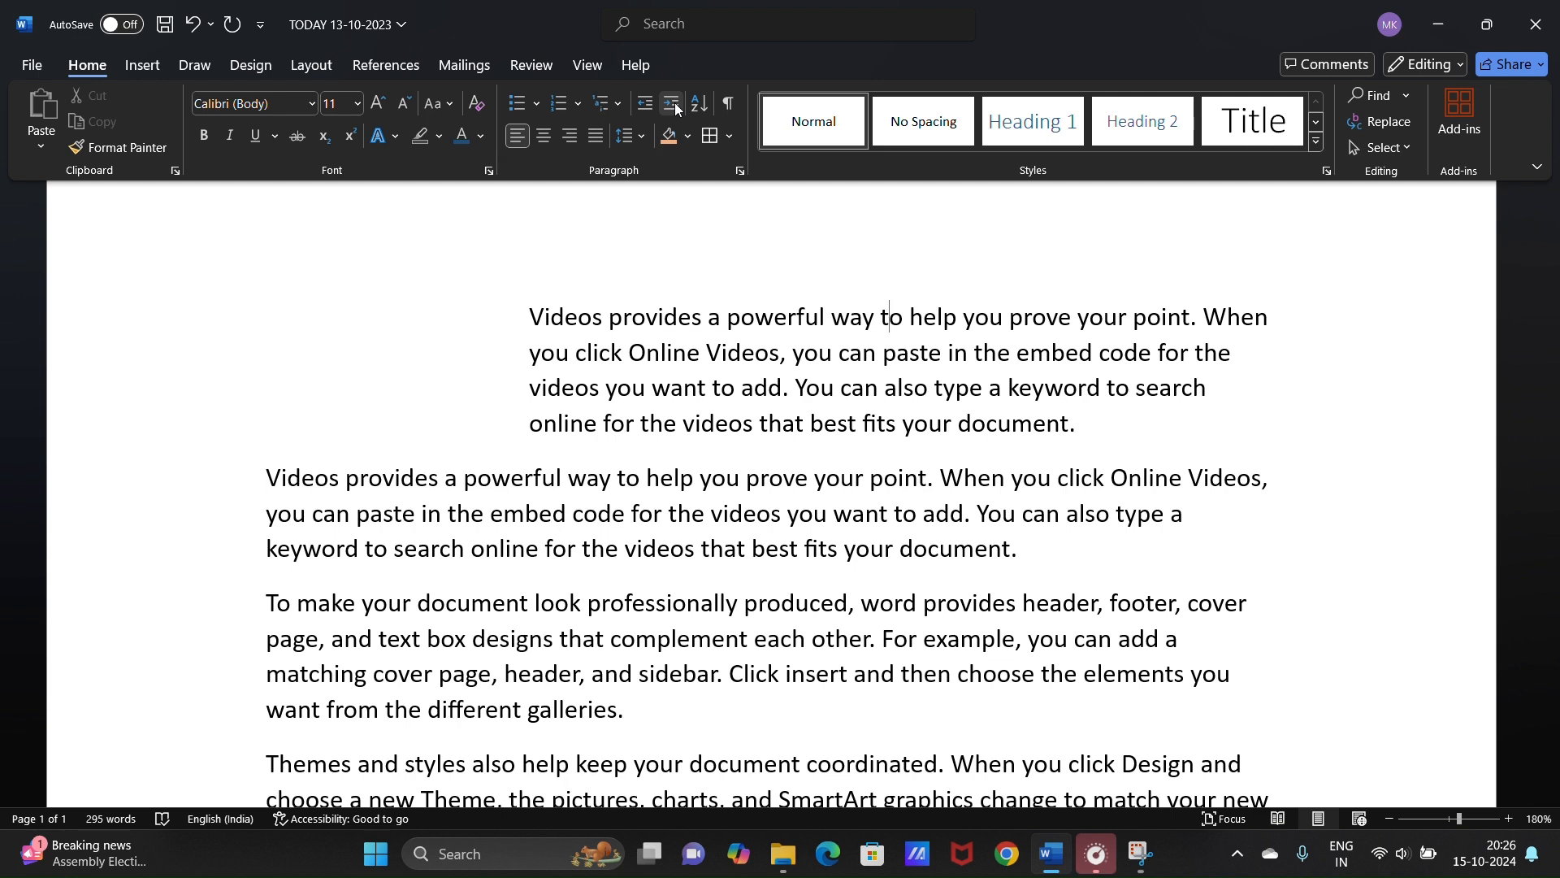
- Decrease the first paragraph's indent by three levels, back to the page margin
click(645, 104)
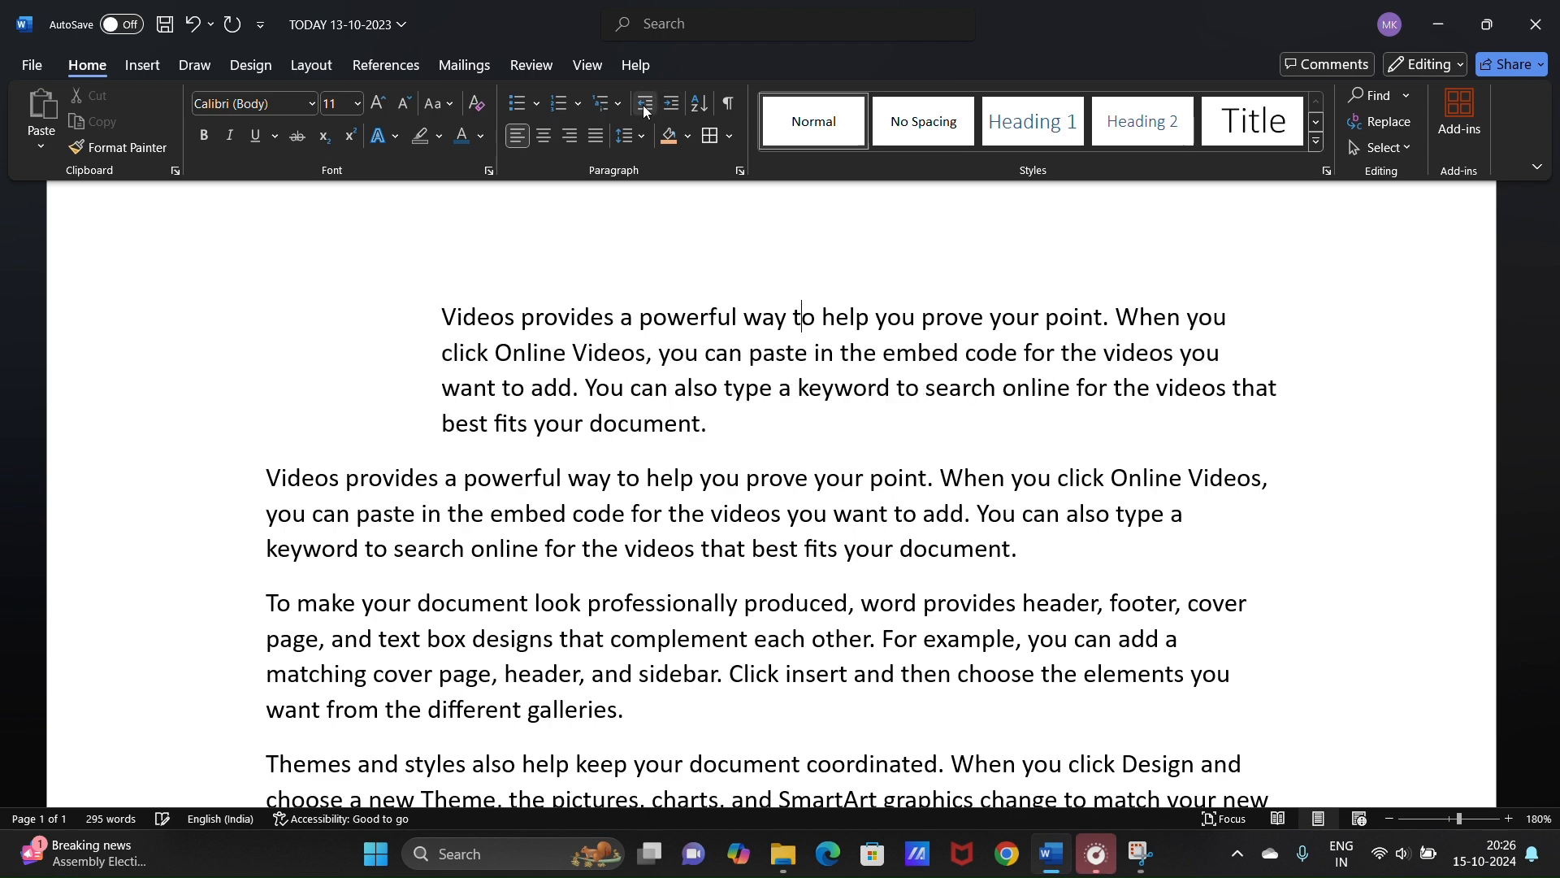
click(643, 104)
click(642, 104)
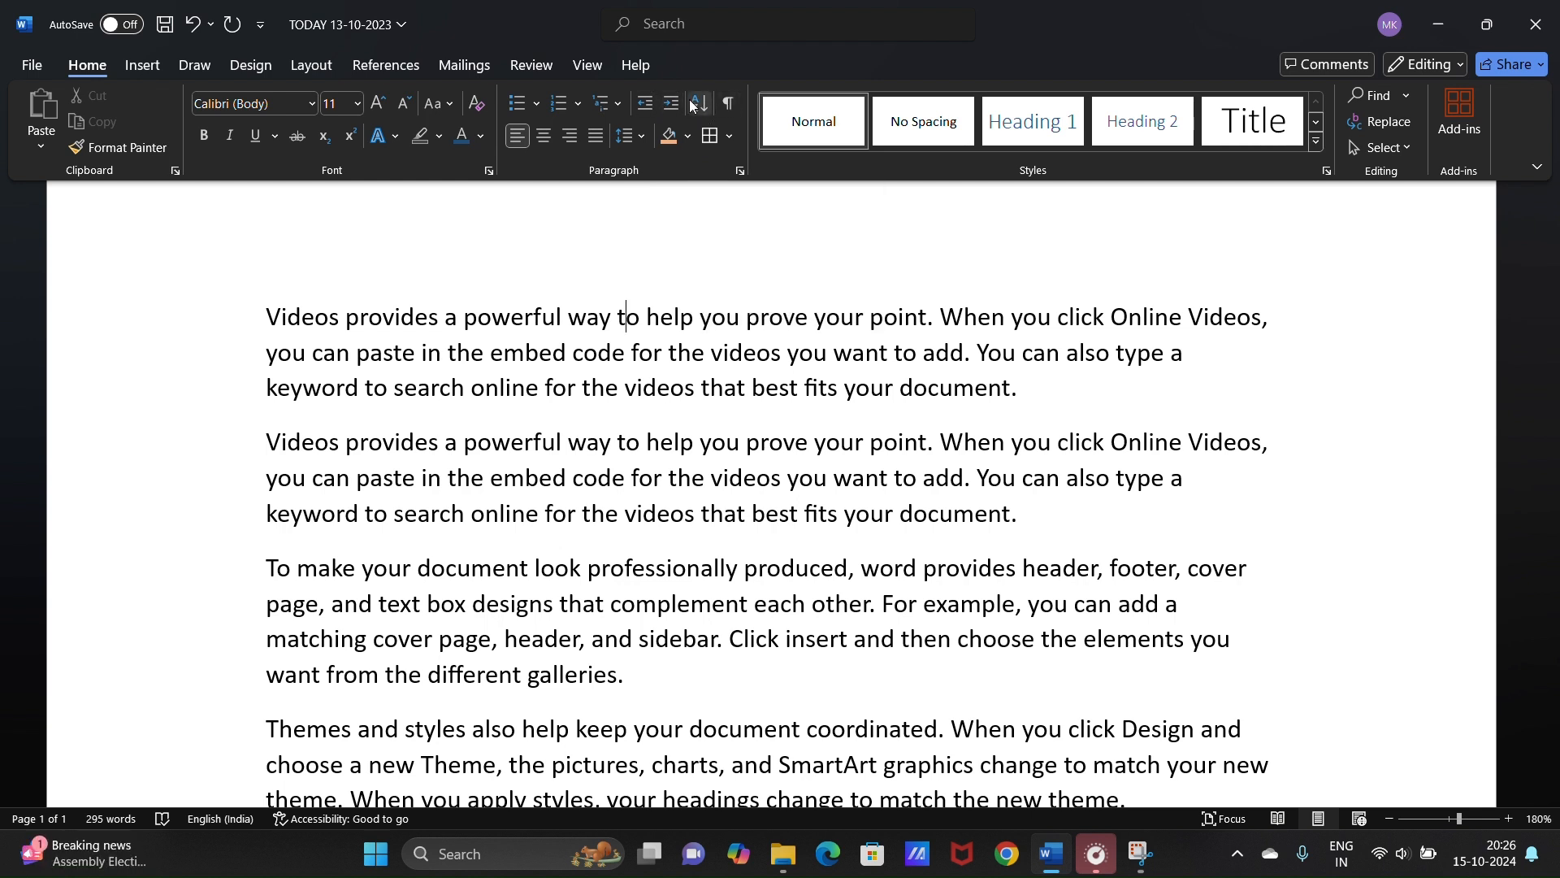
- Sort all the document's paragraphs as text in ascending order, with no header row
scroll(512, 338, down, 10)
scroll(471, 460, up, 12)
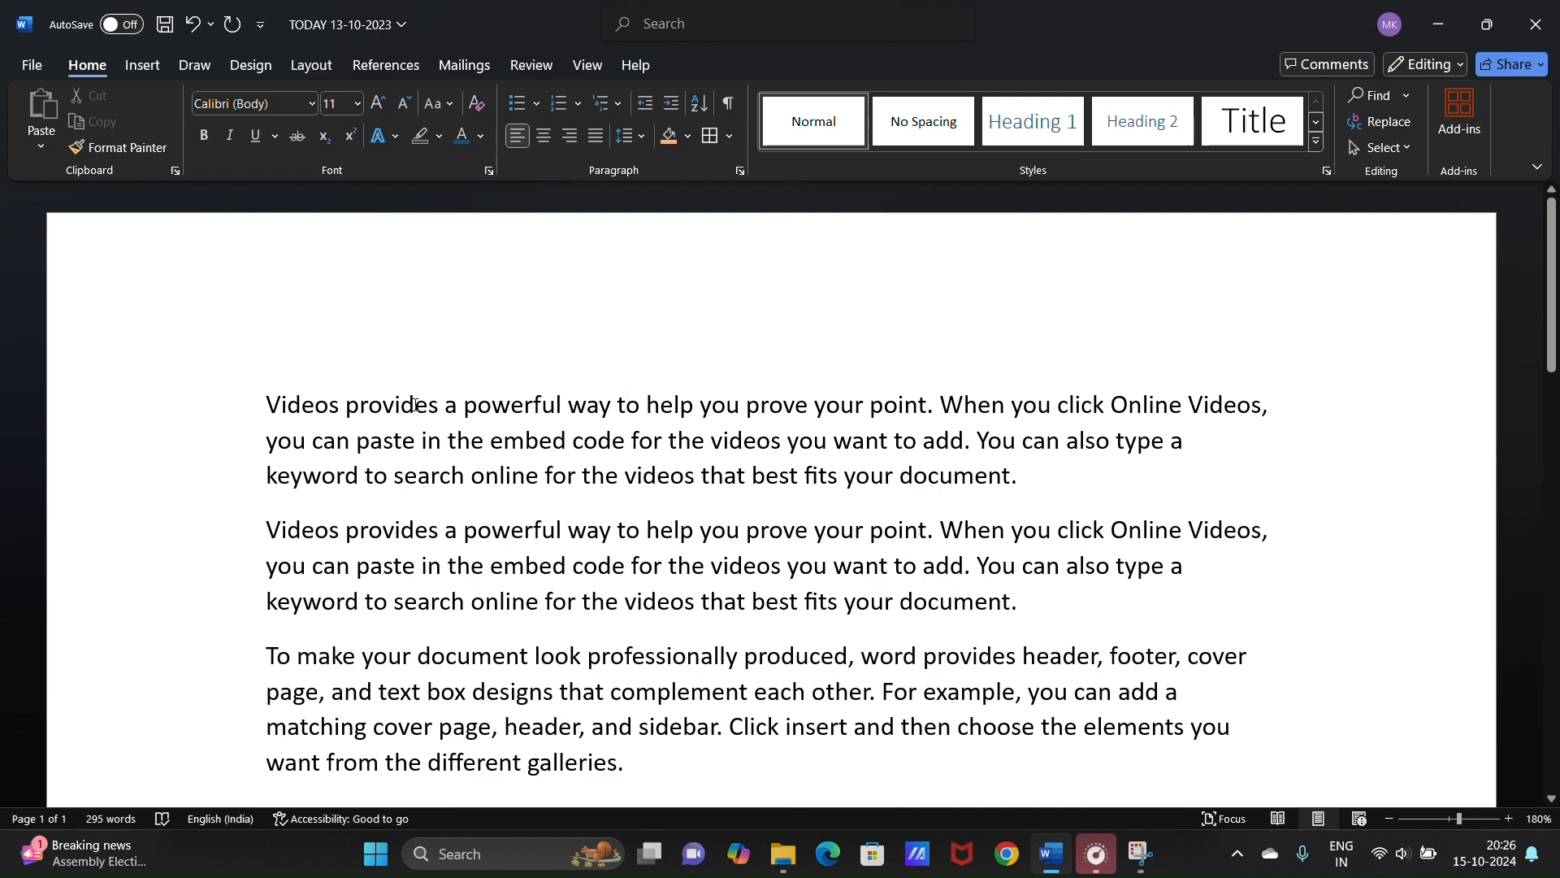
click(700, 103)
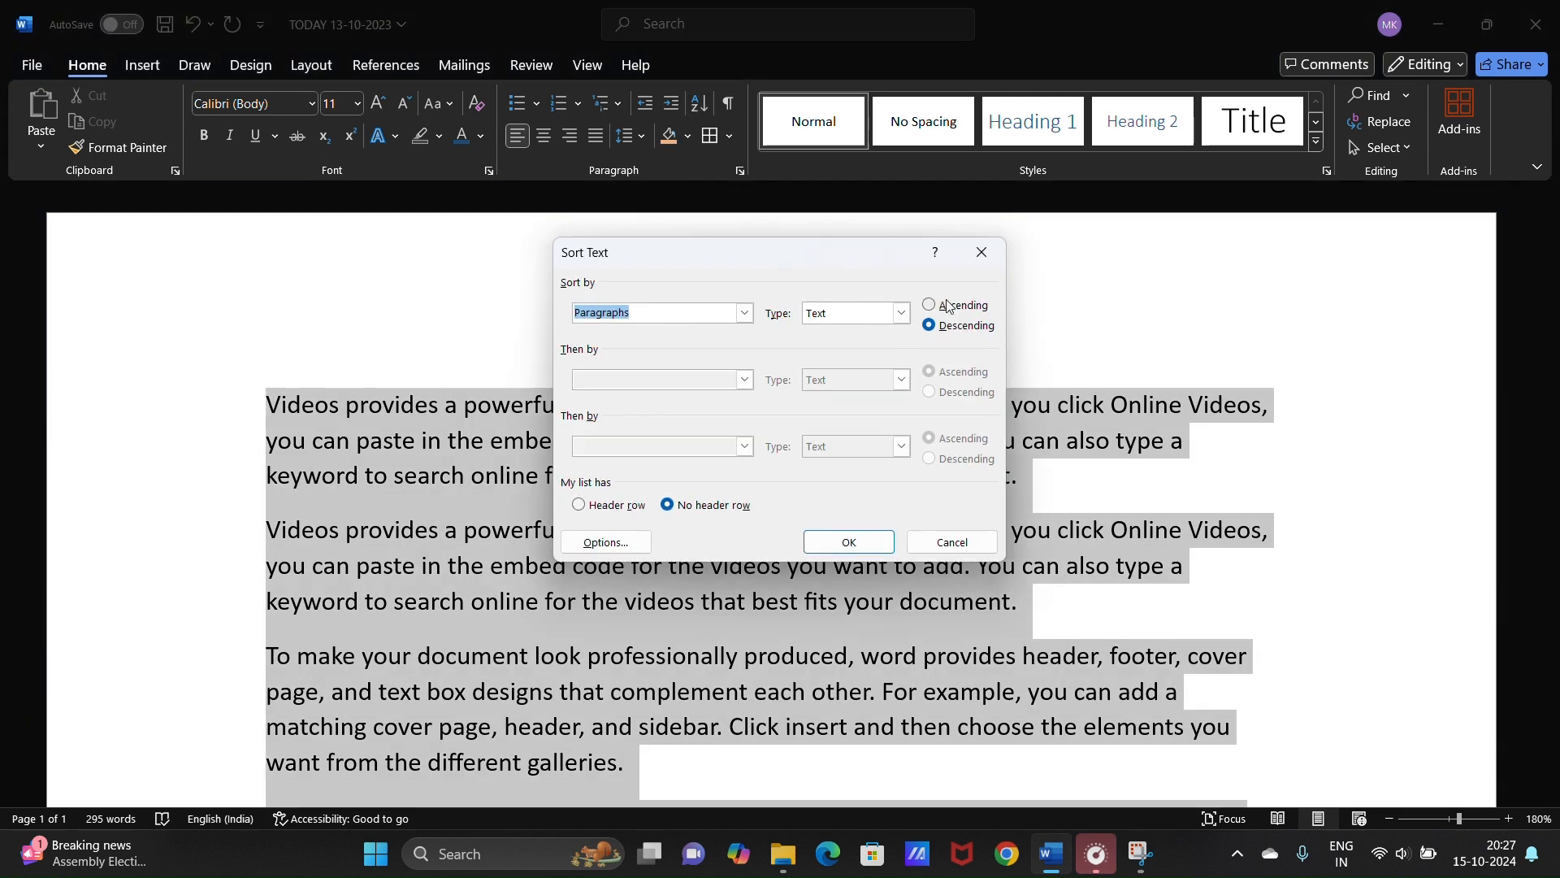
click(943, 304)
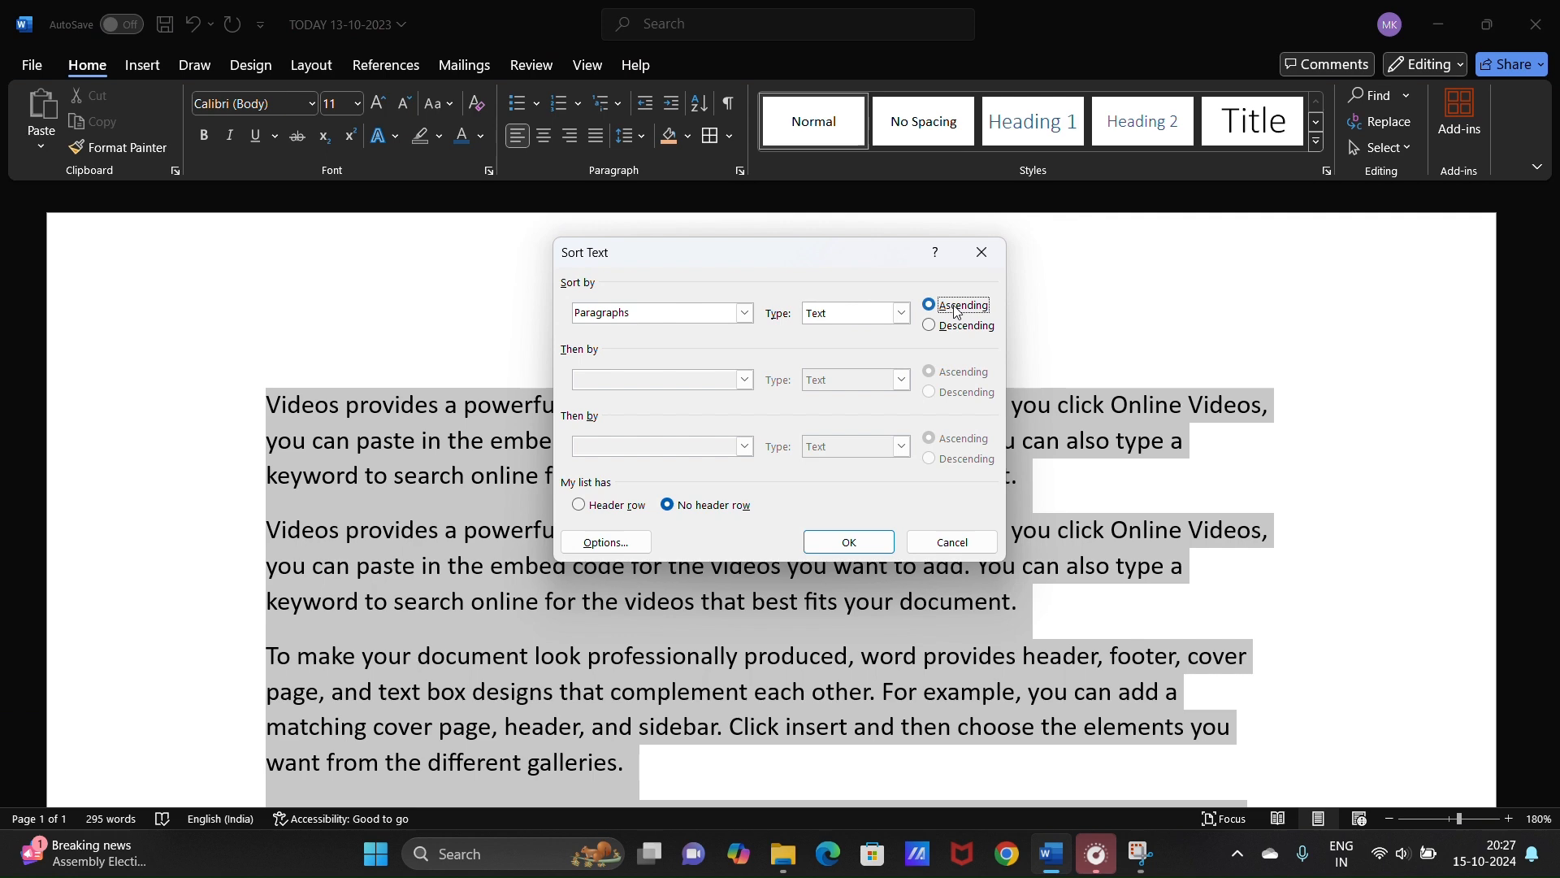
click(845, 551)
- Examine the order of the place names and paragraphs throughout the sorted document
scroll(491, 498, down, 2)
scroll(491, 499, down, 2)
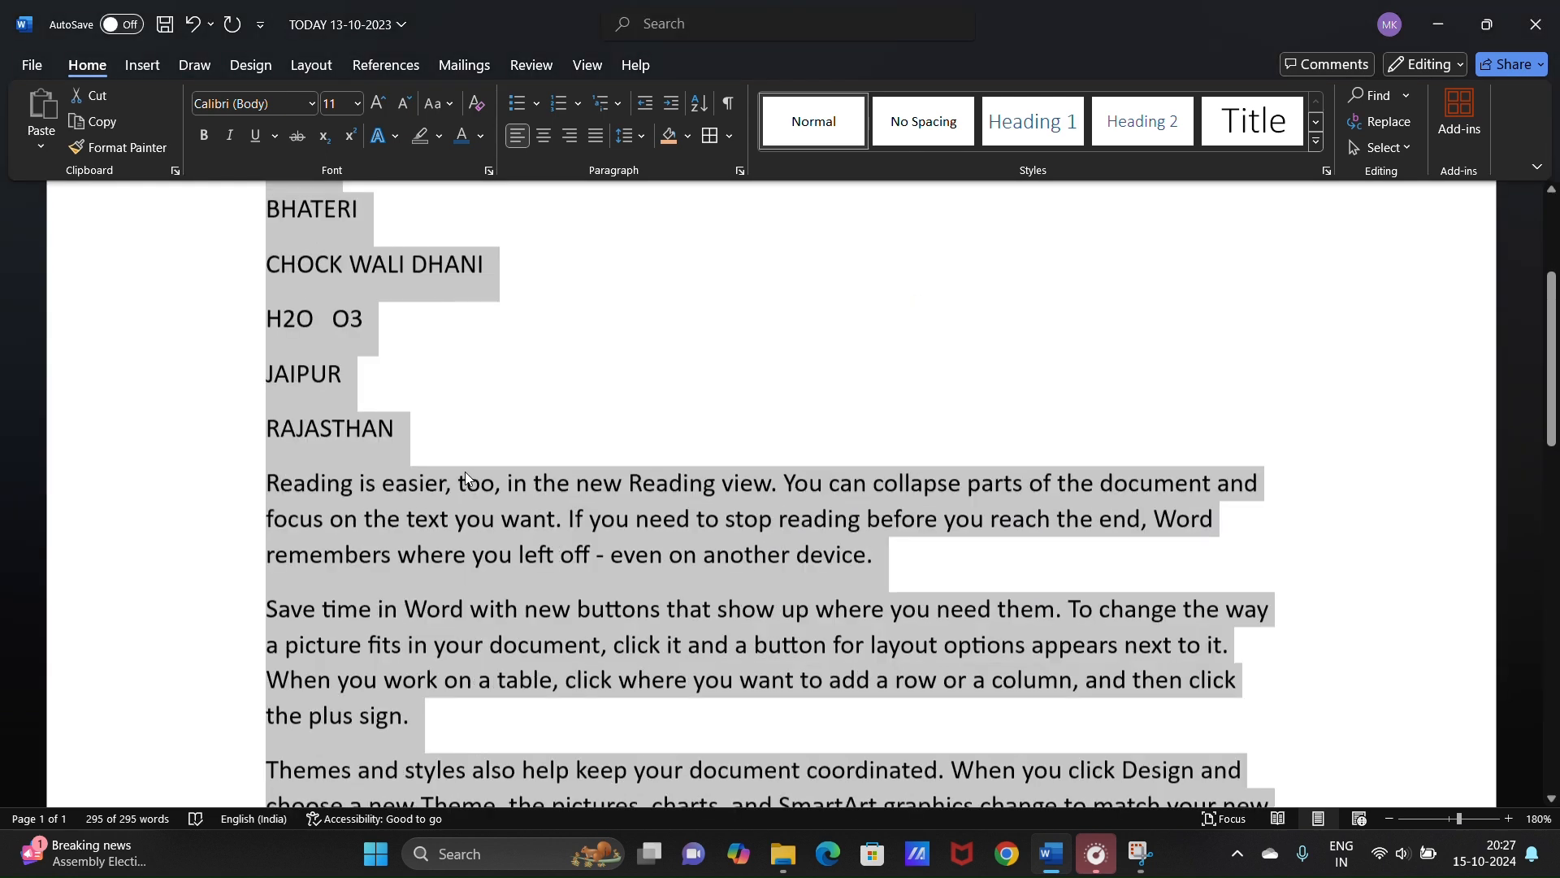
scroll(466, 471, up, 2)
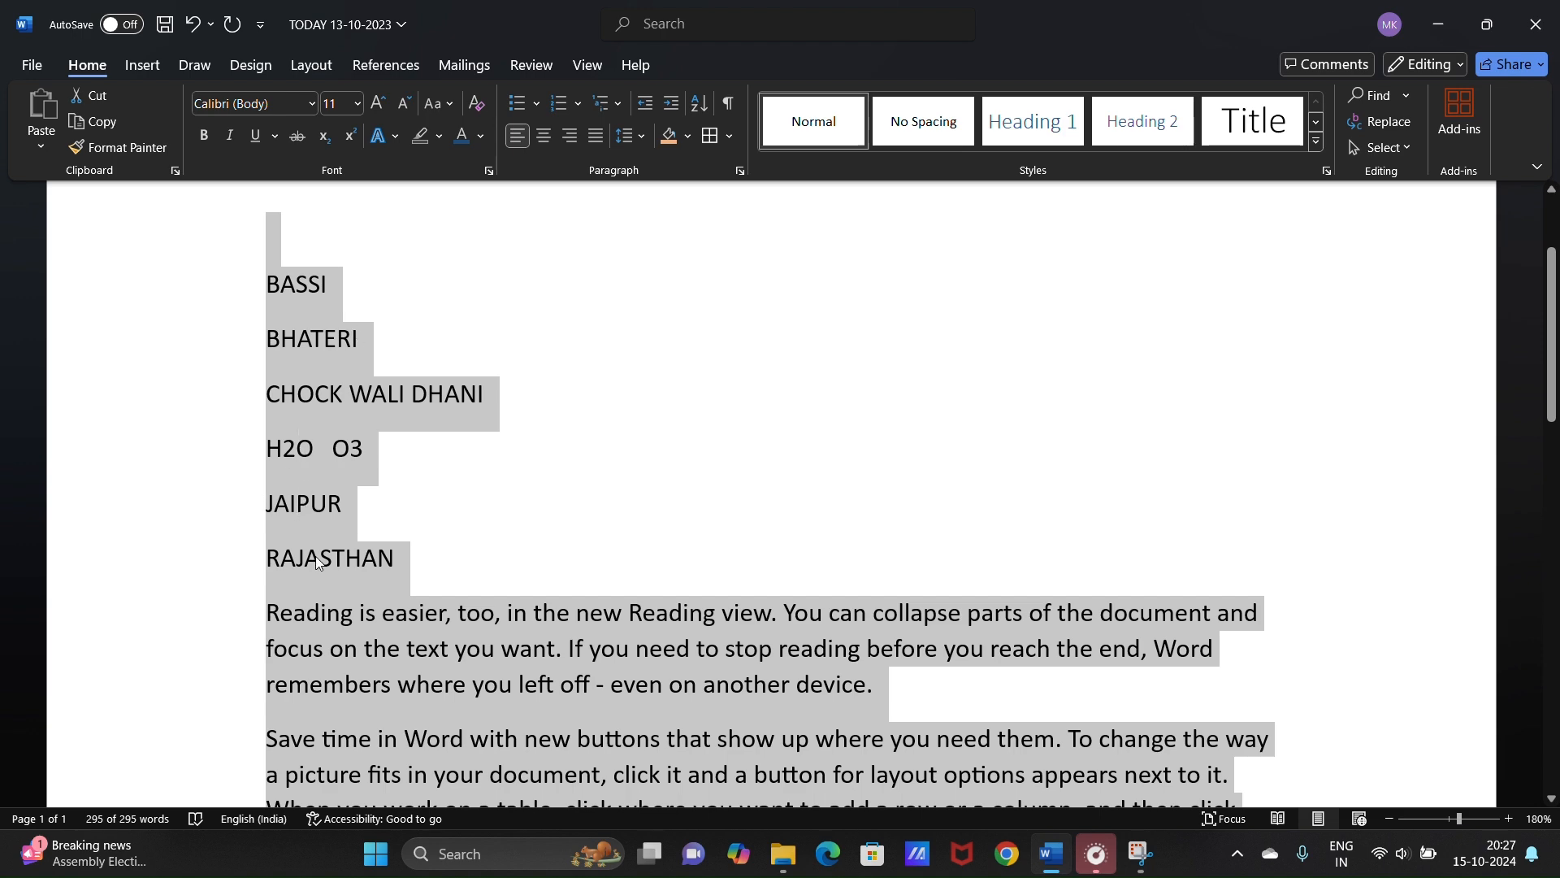
scroll(334, 592, down, 4)
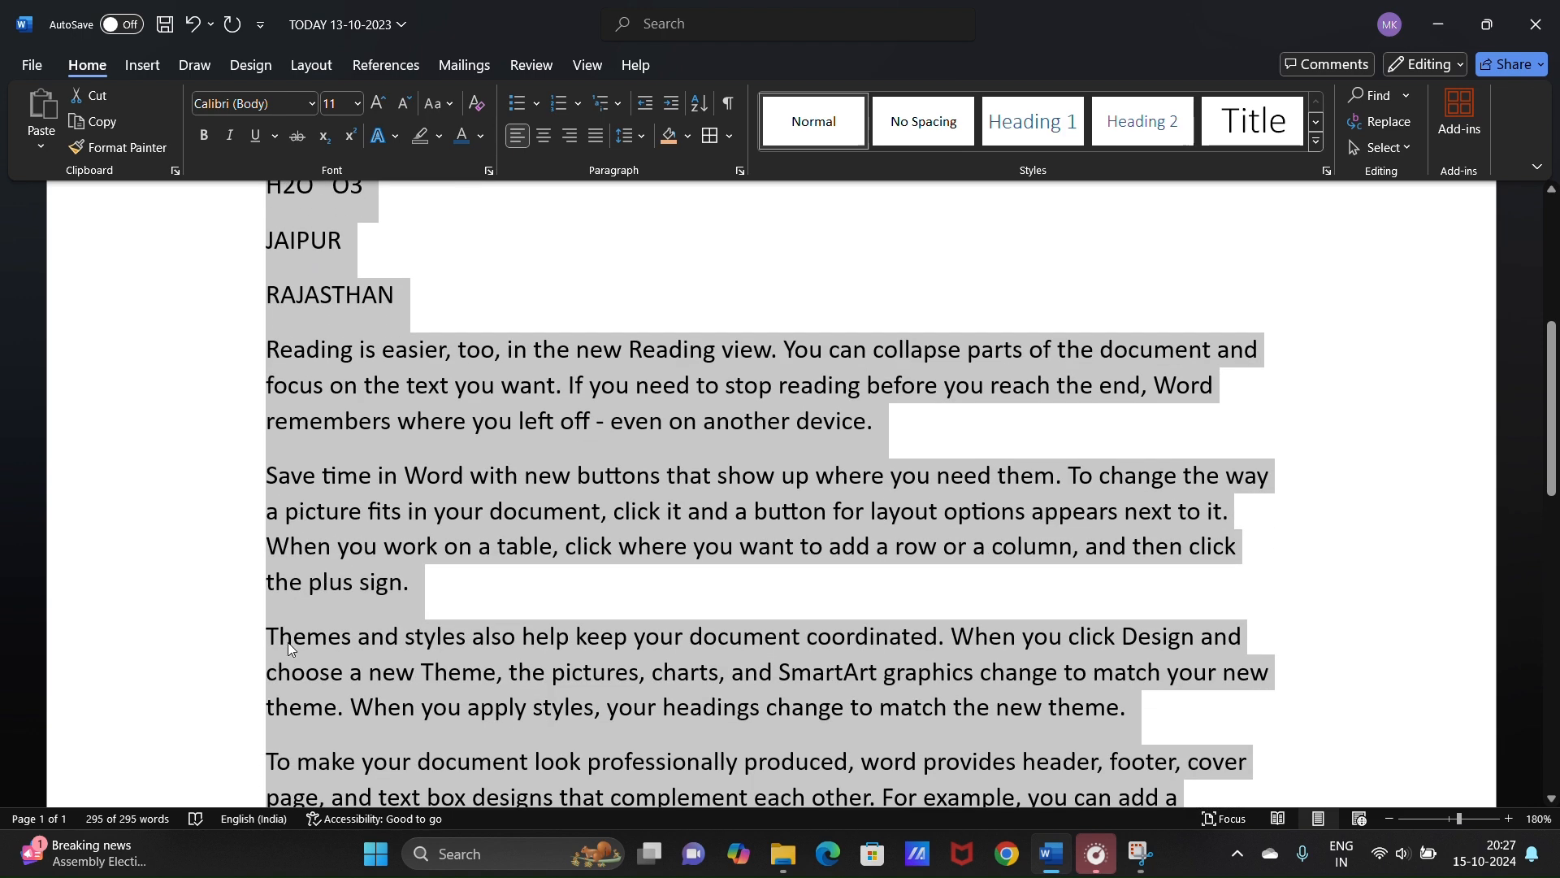
scroll(294, 621, down, 5)
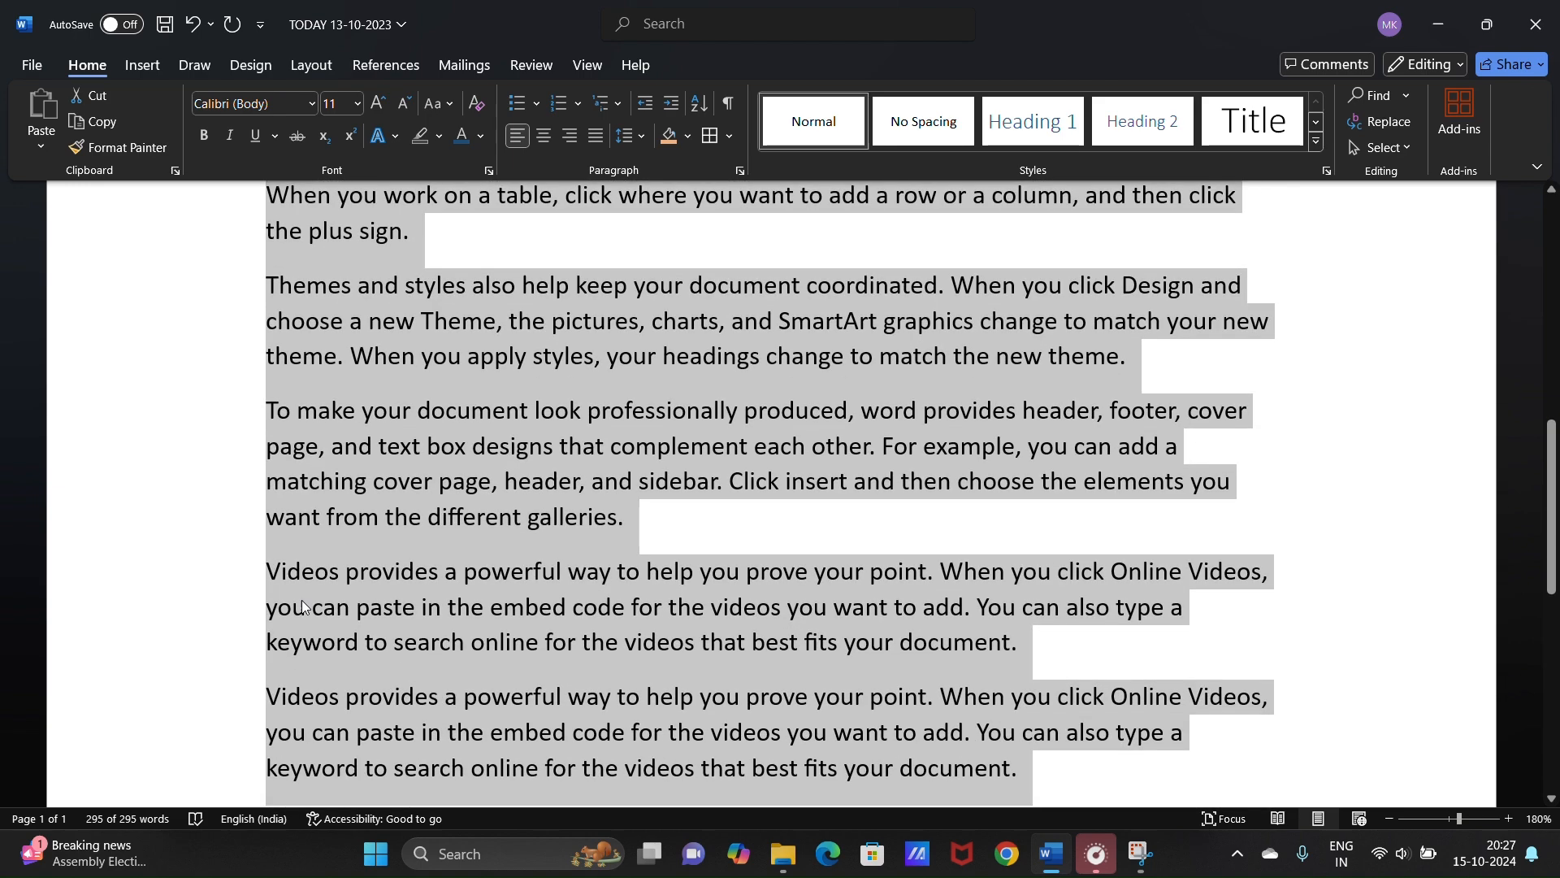
scroll(301, 600, down, 3)
scroll(359, 538, up, 11)
scroll(360, 538, up, 3)
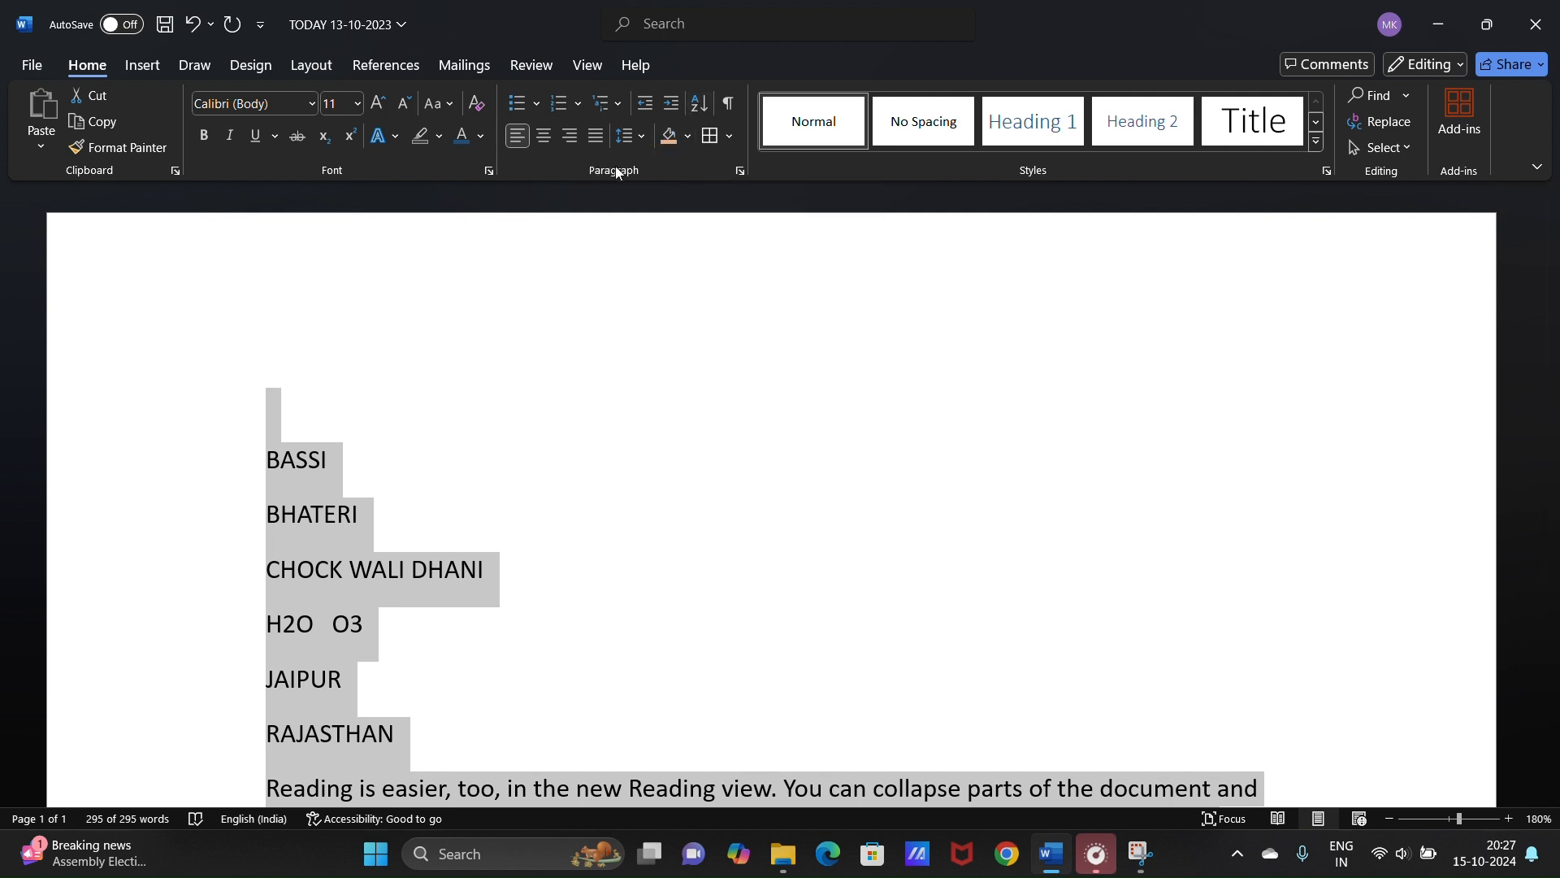
- Sort all the paragraphs as text in descending order and review the rearranged document
click(692, 110)
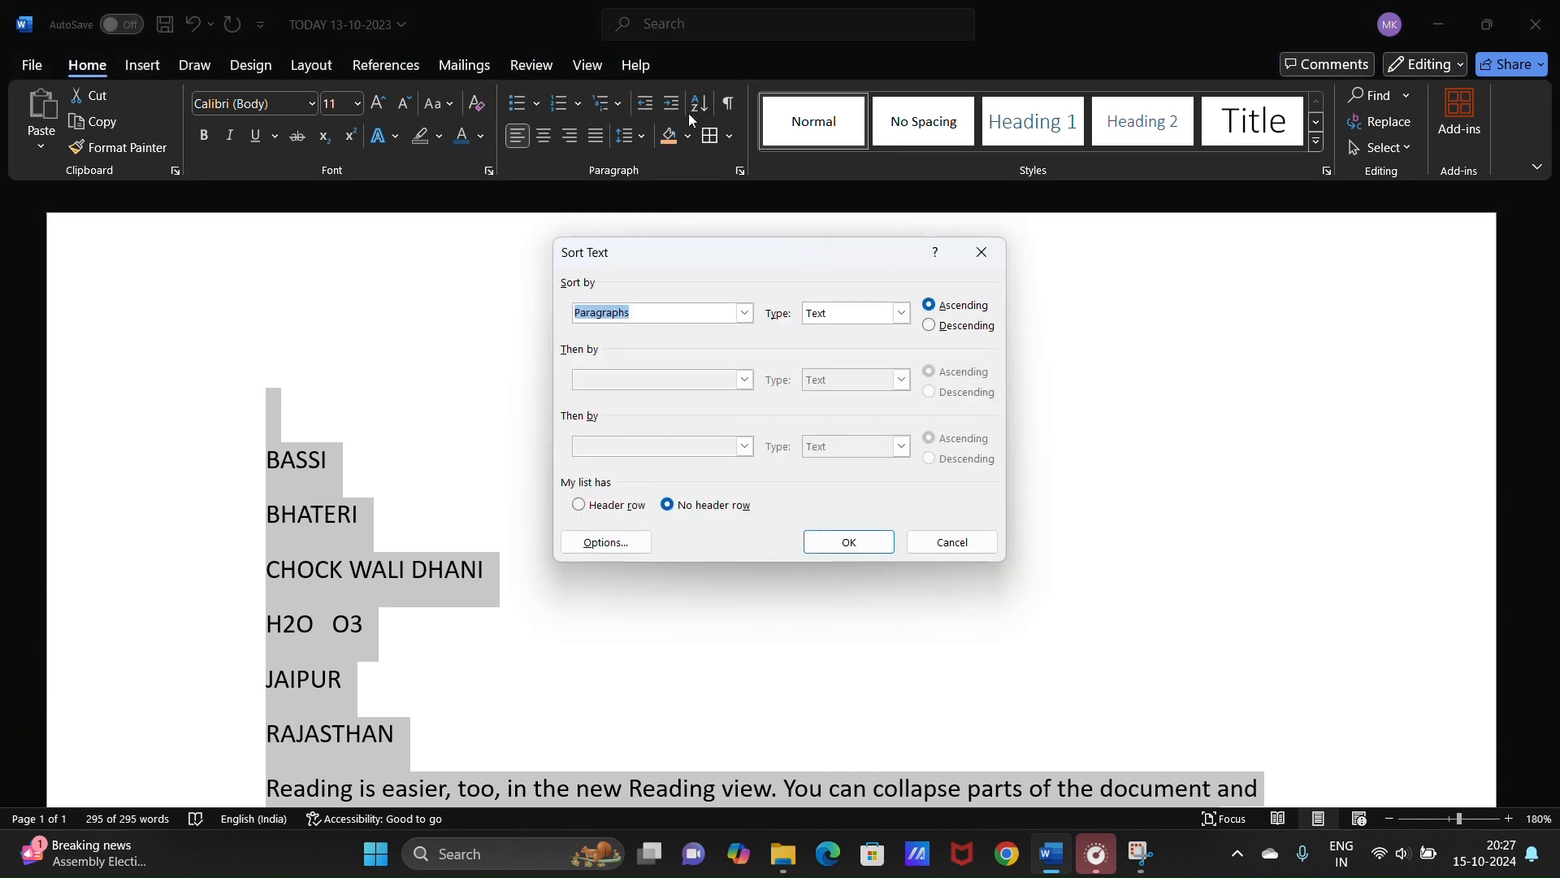
click(956, 328)
click(849, 543)
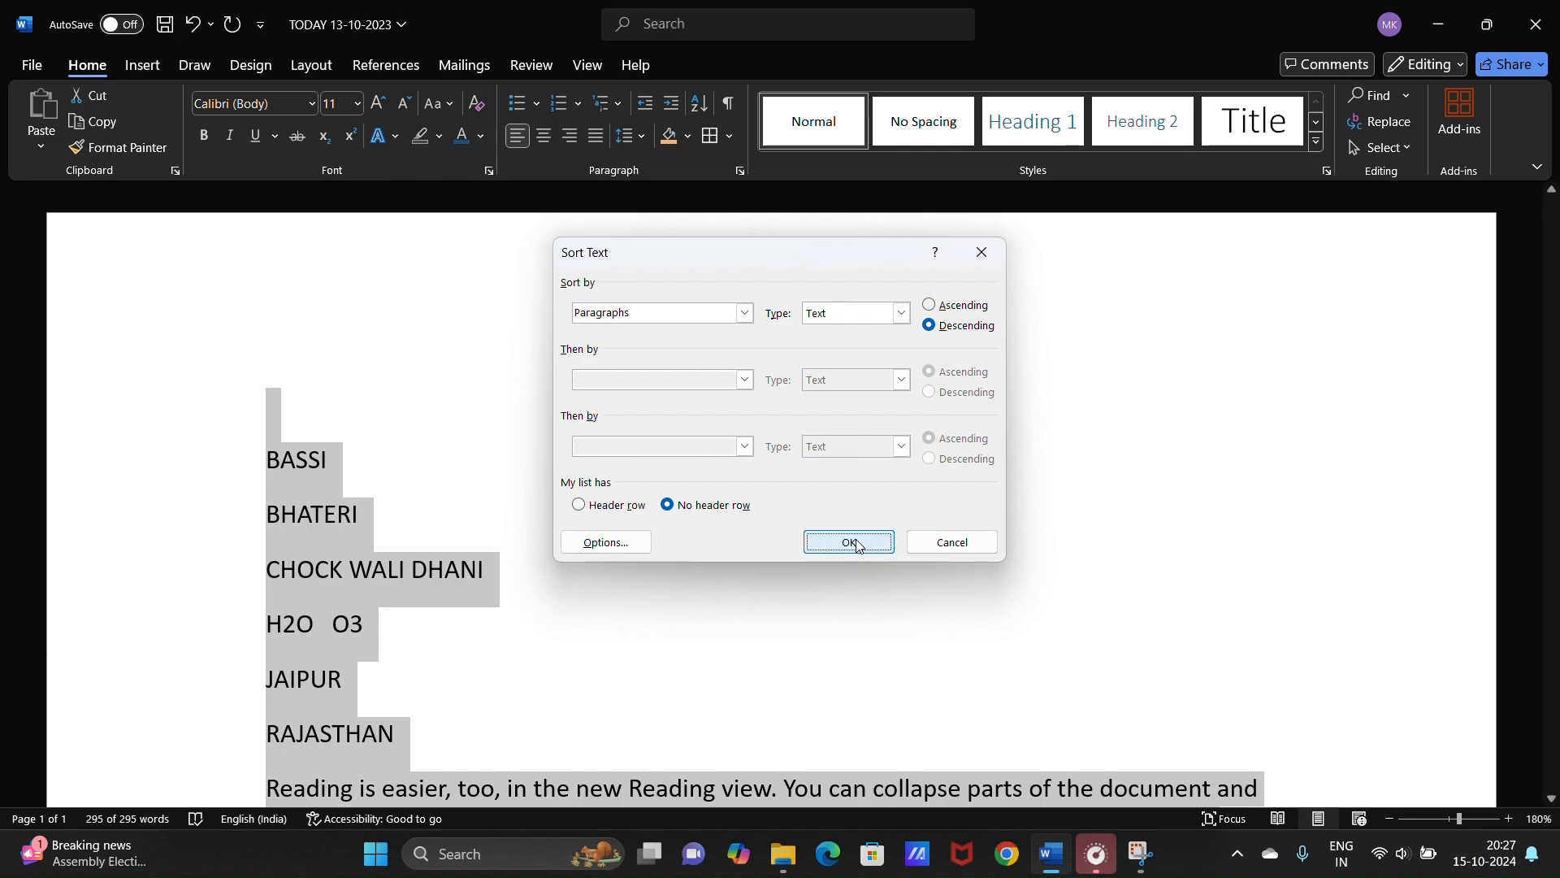
click(404, 457)
scroll(414, 479, down, 7)
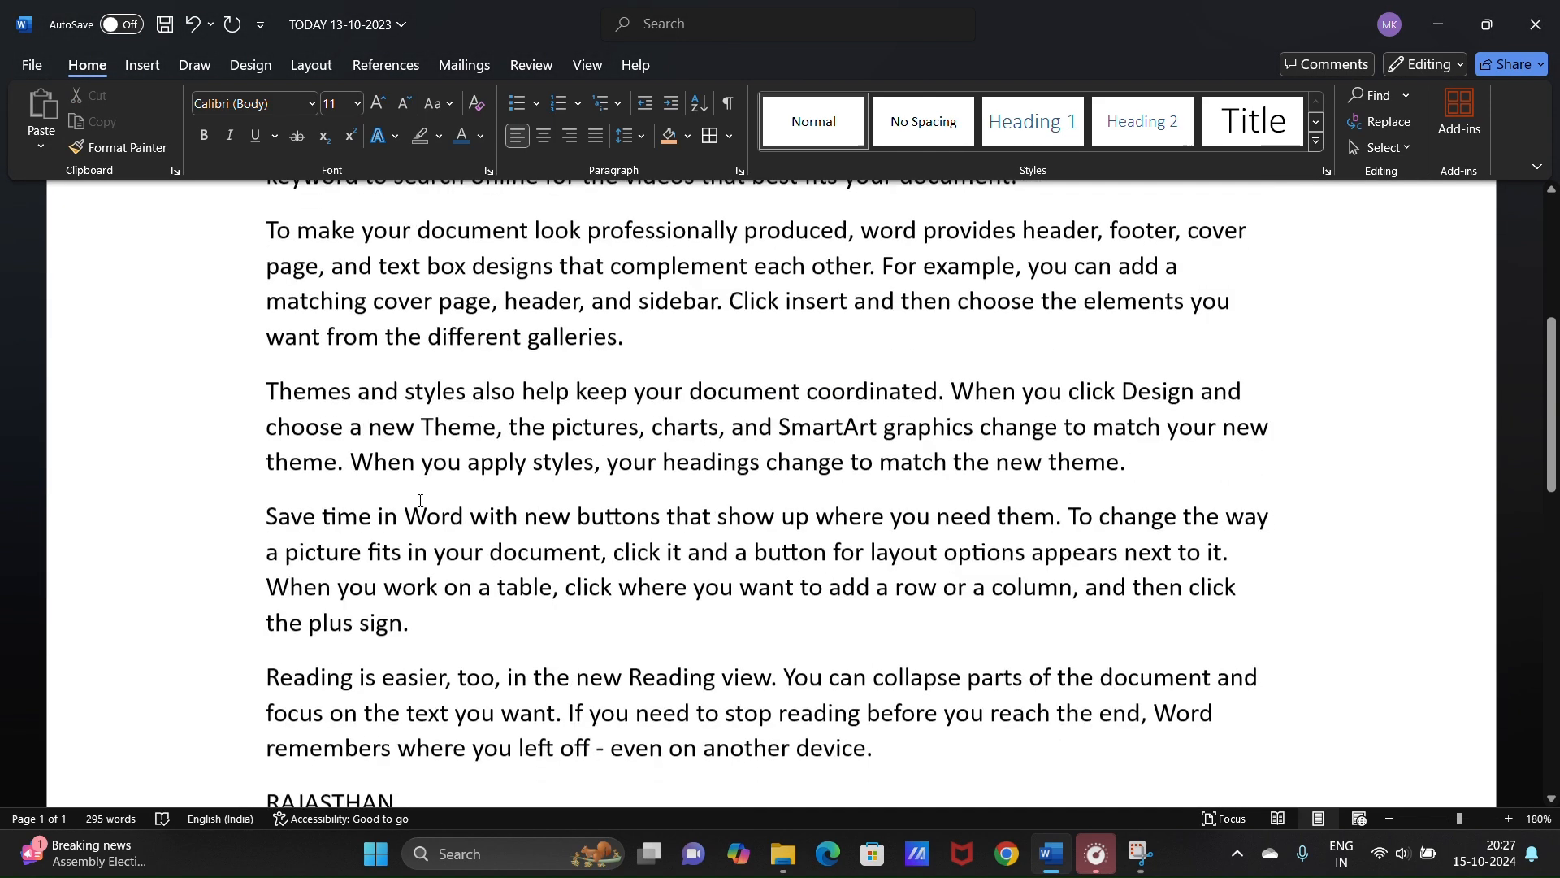
scroll(428, 520, down, 3)
scroll(429, 525, up, 5)
scroll(430, 527, up, 10)
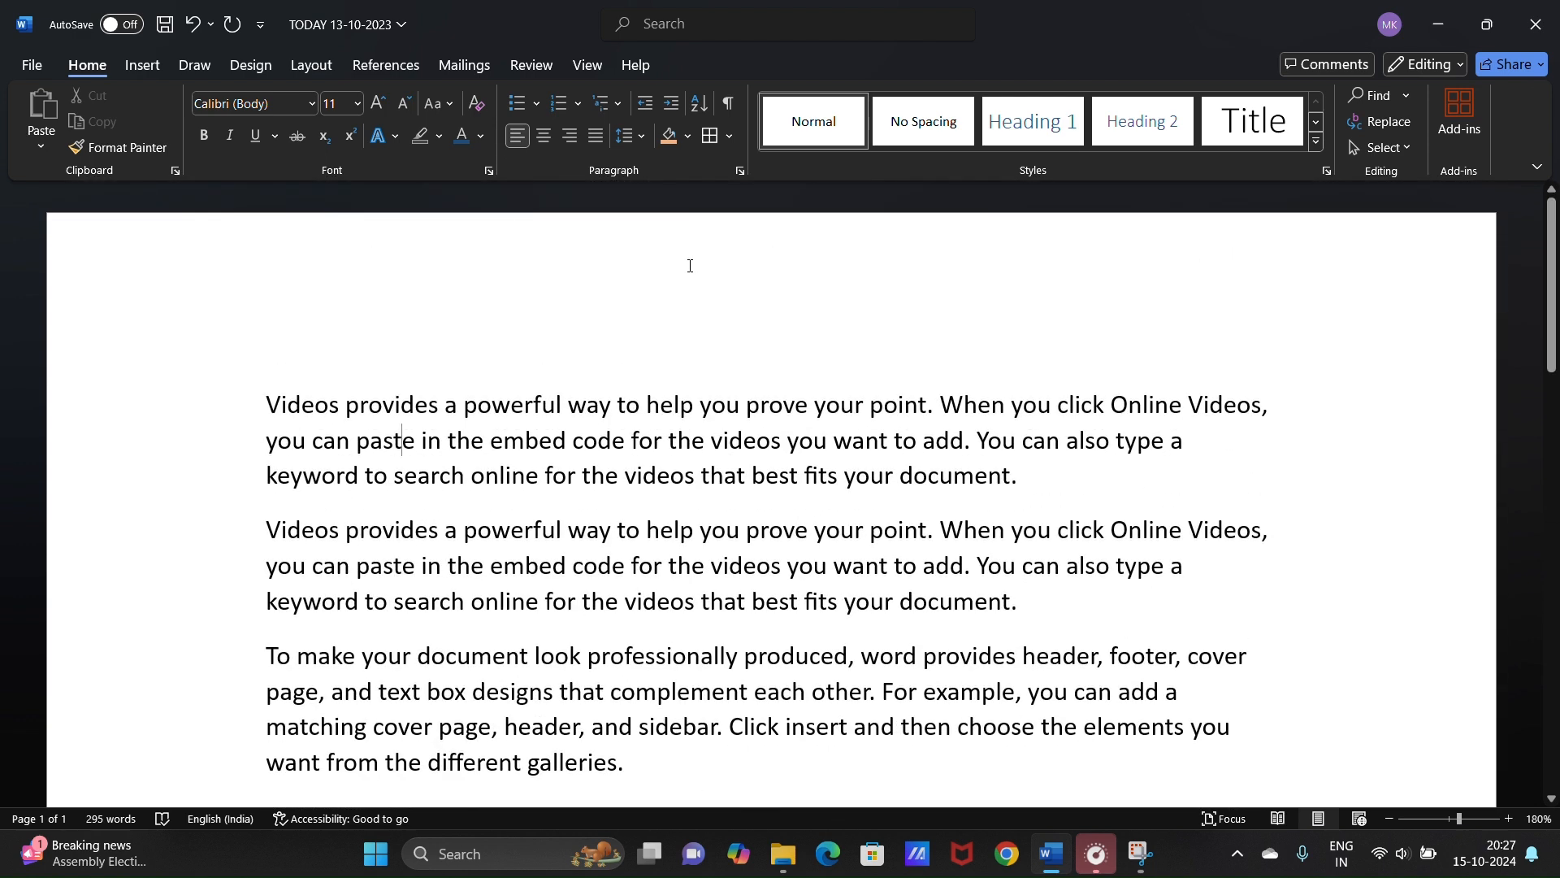
- Show the paragraph marks and hidden formatting symbols in the document, and hide them again
click(771, 440)
click(726, 102)
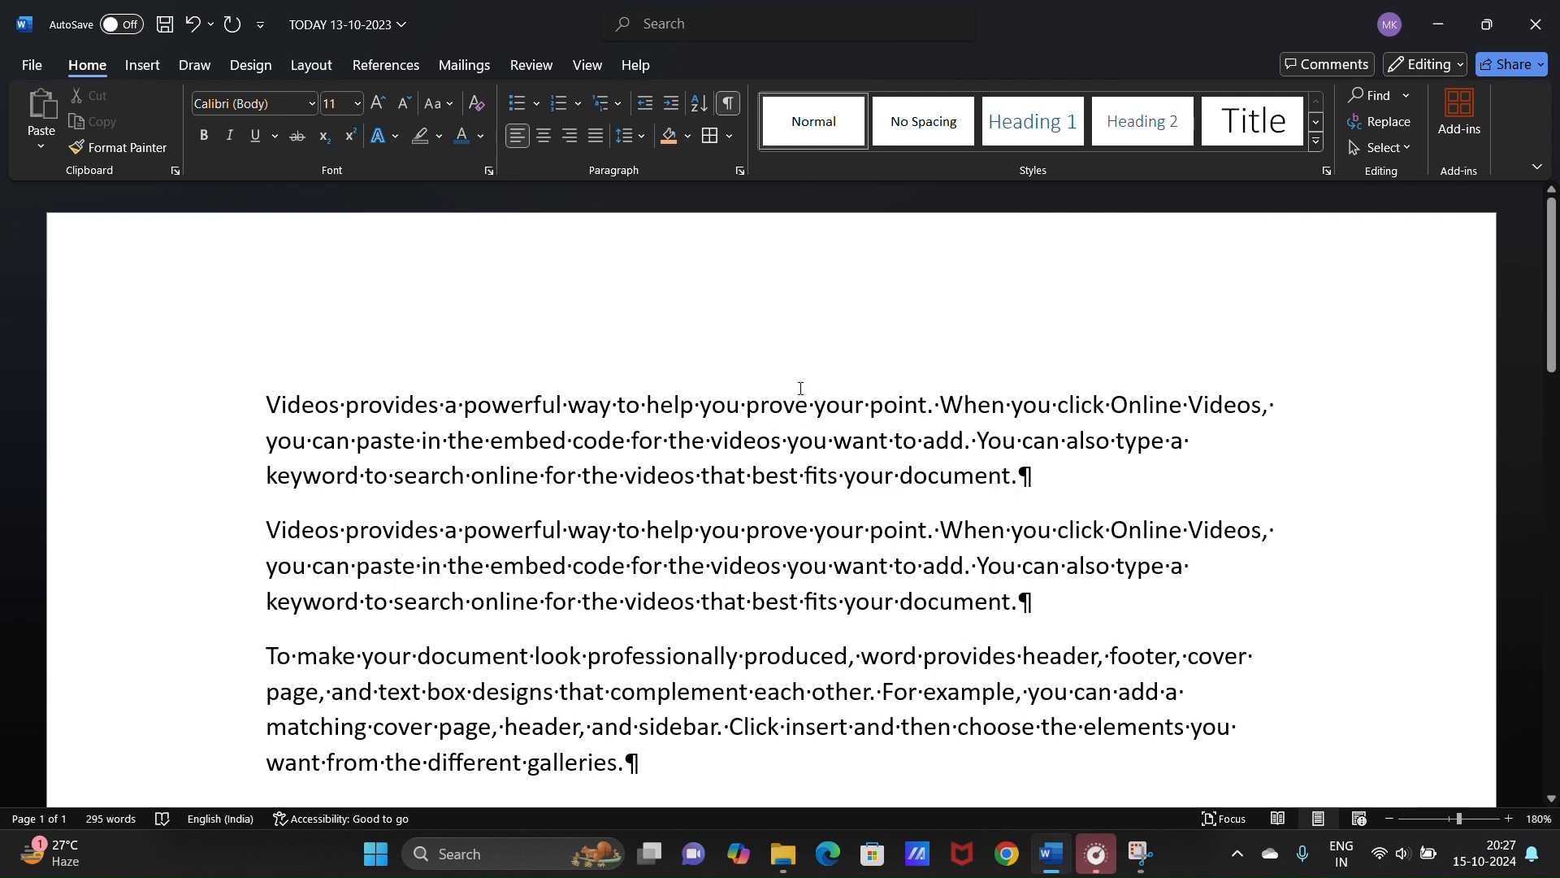
click(727, 103)
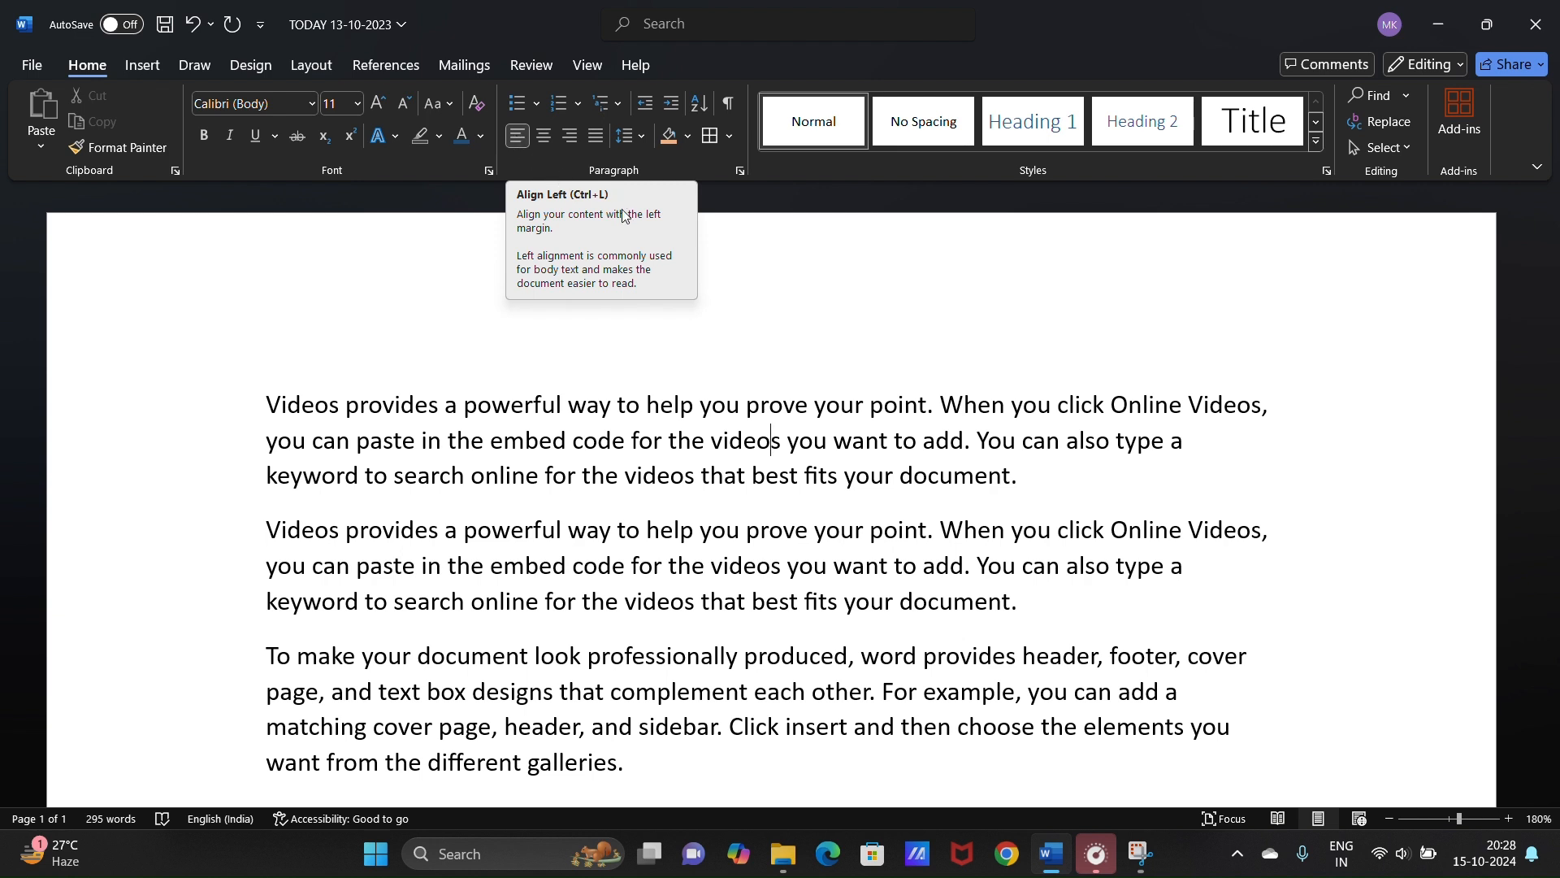
- Try right and centre alignment on the first paragraph and return it to left alignment
click(567, 139)
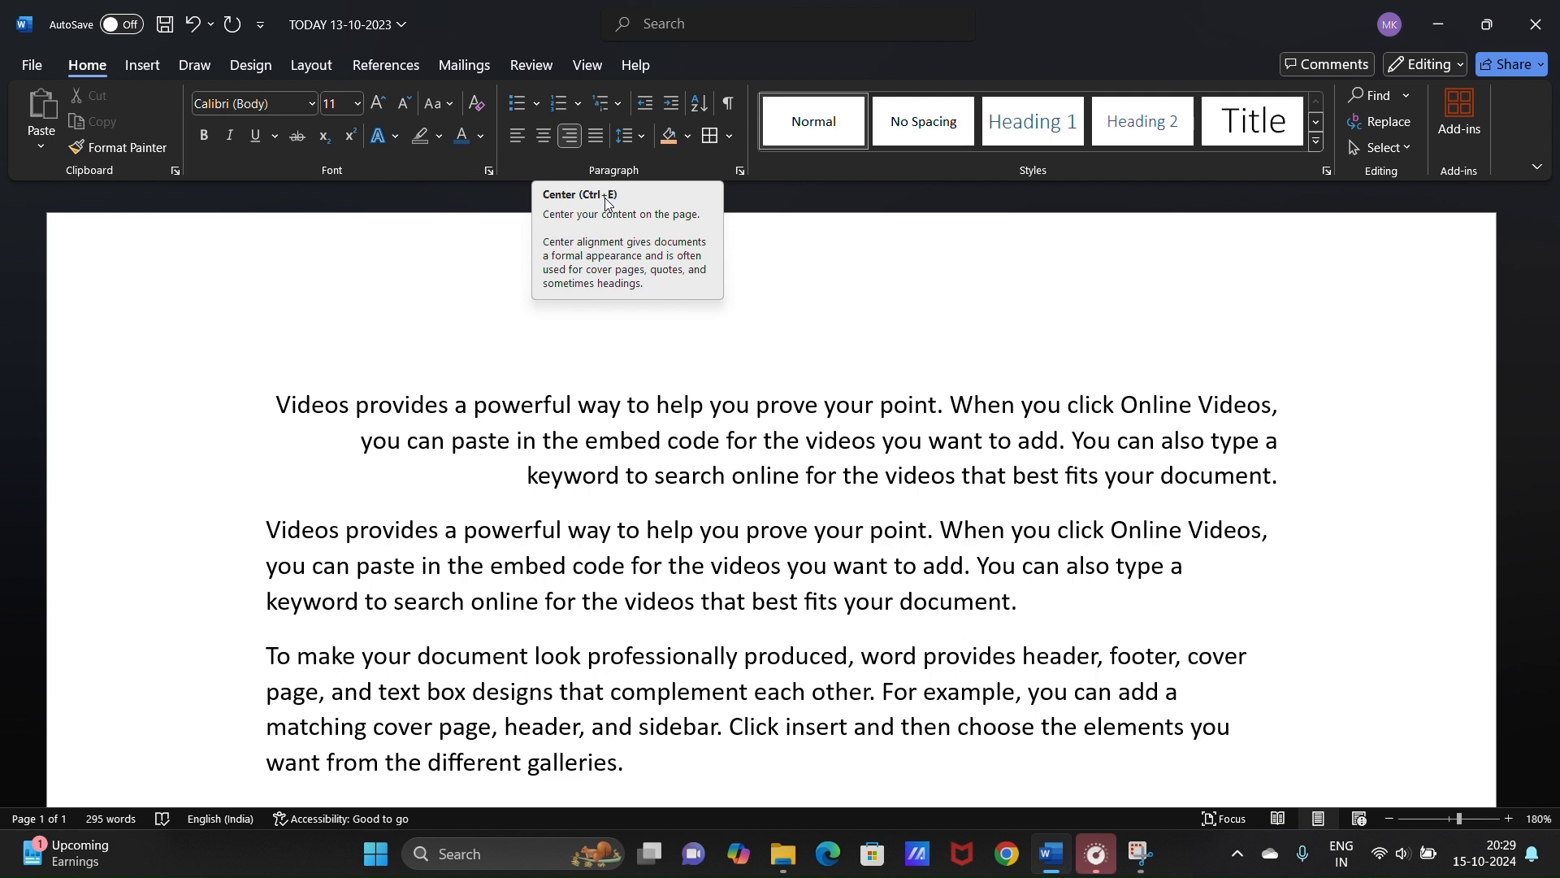
click(541, 139)
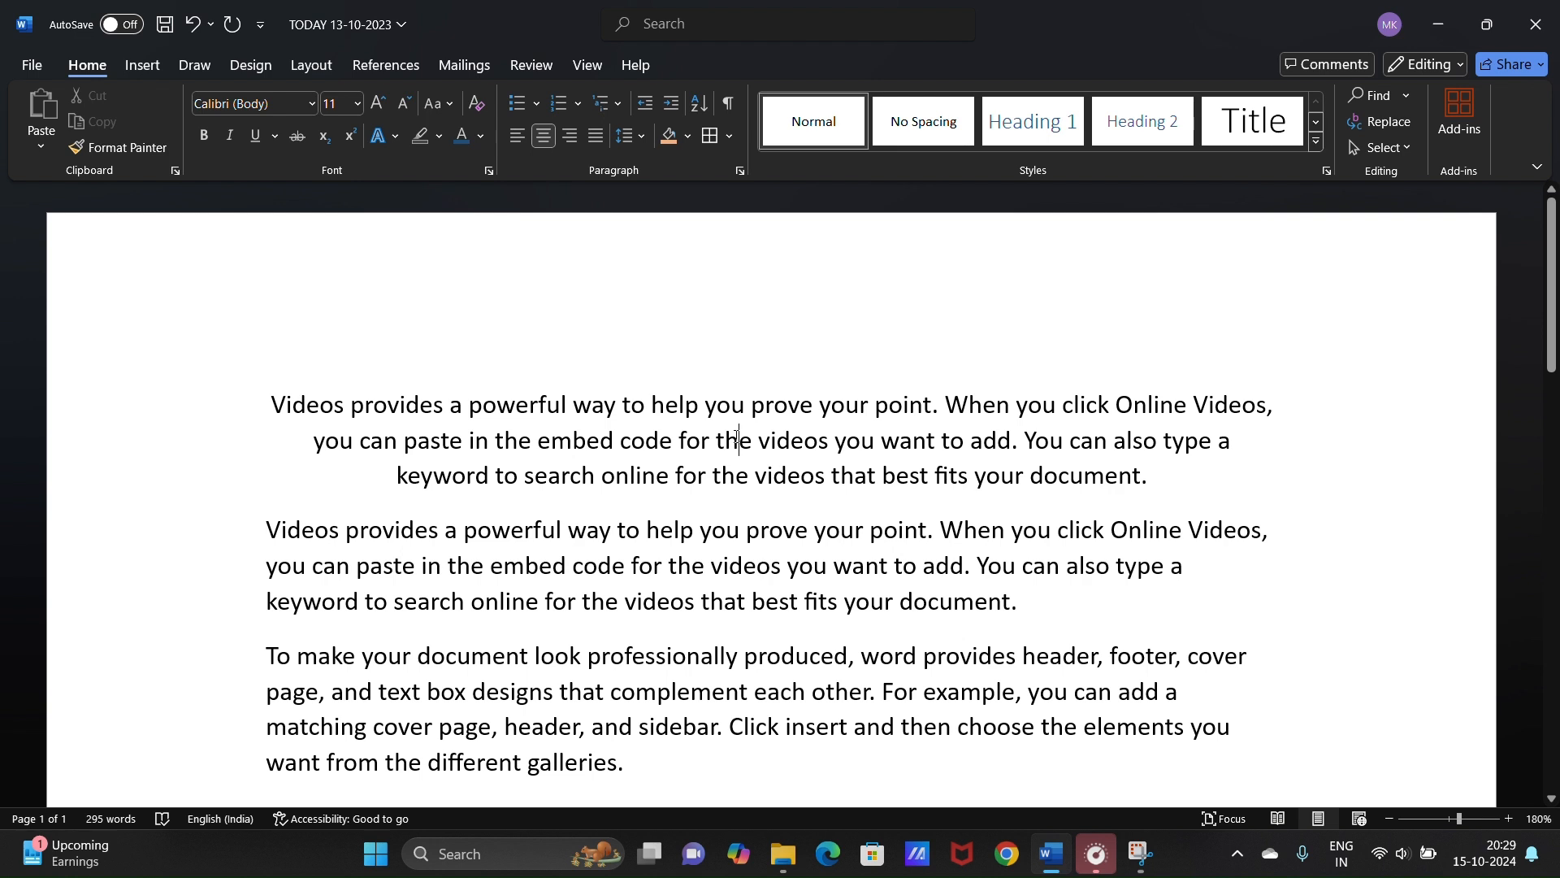
key(ctrl+l)
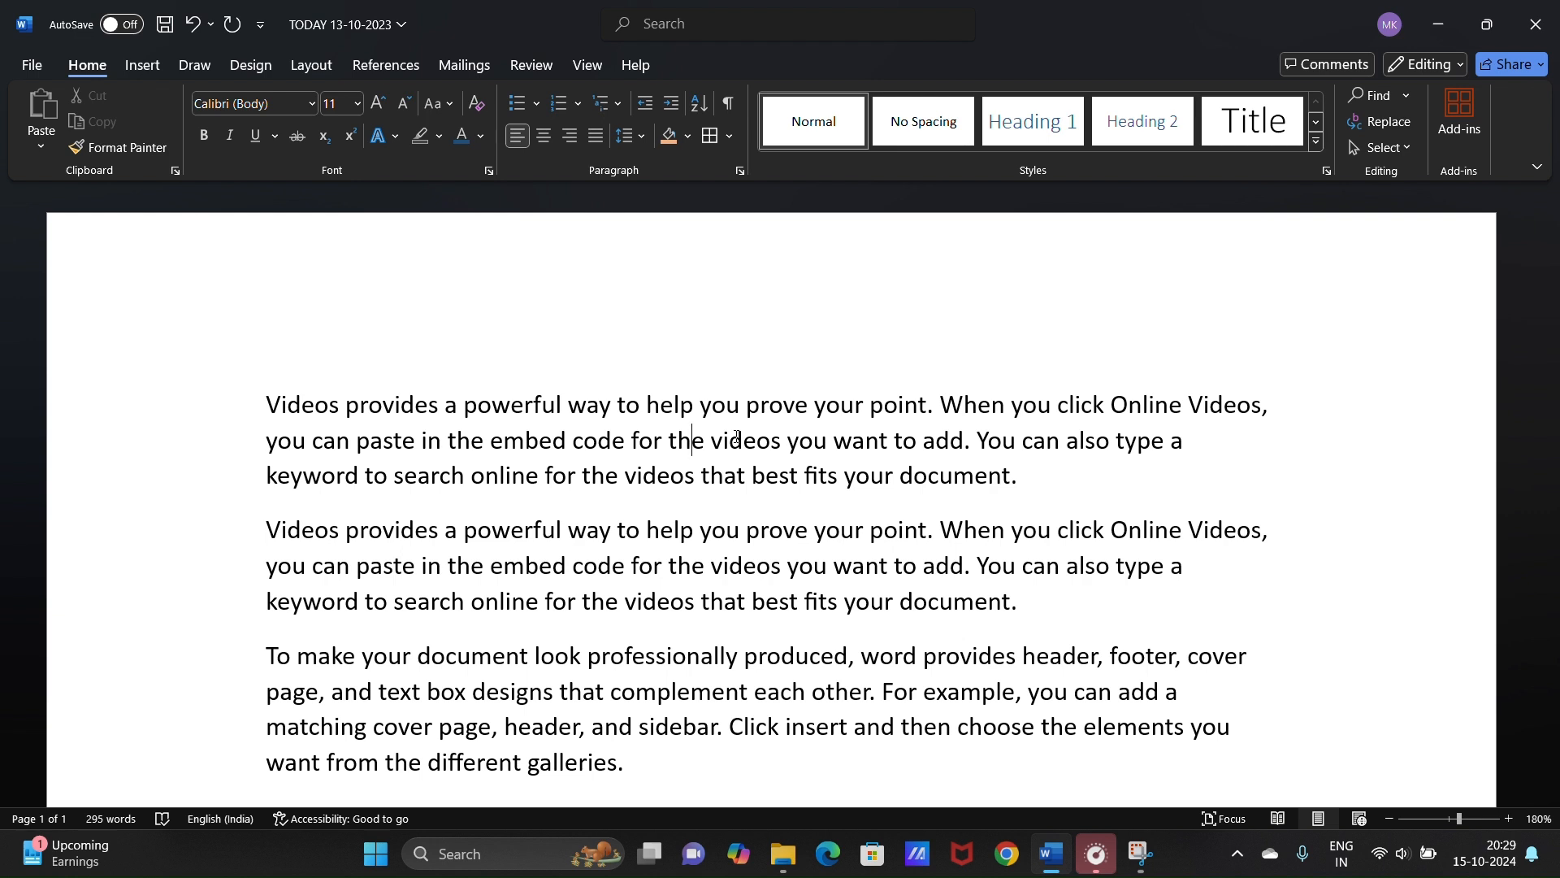
- Try centre and right alignment on the first paragraph and finish with it justified
key(ctrl+e)
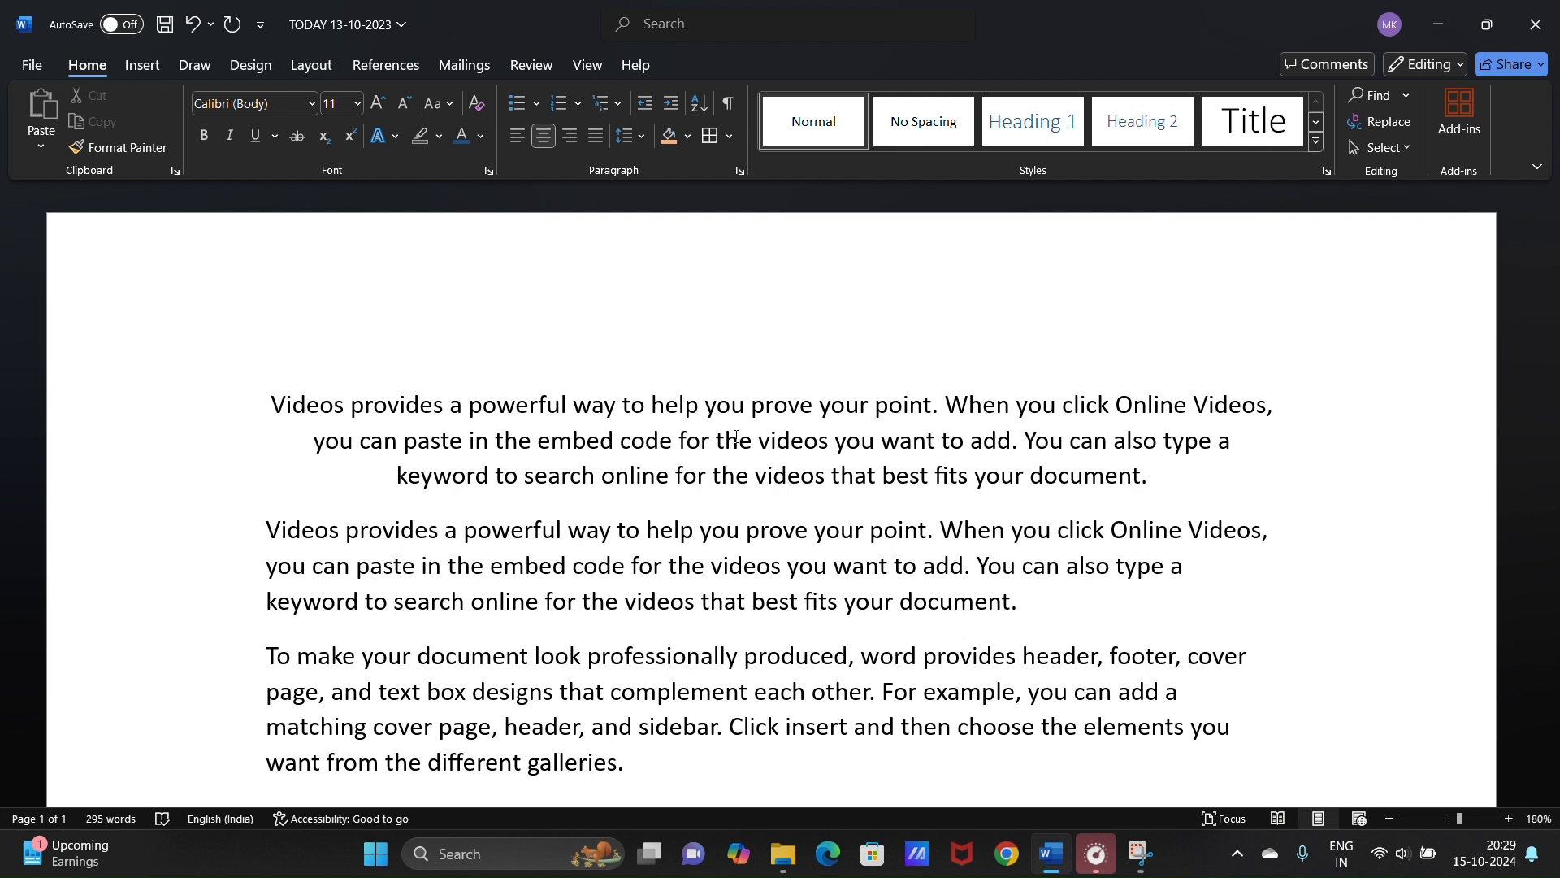
key(ctrl+r)
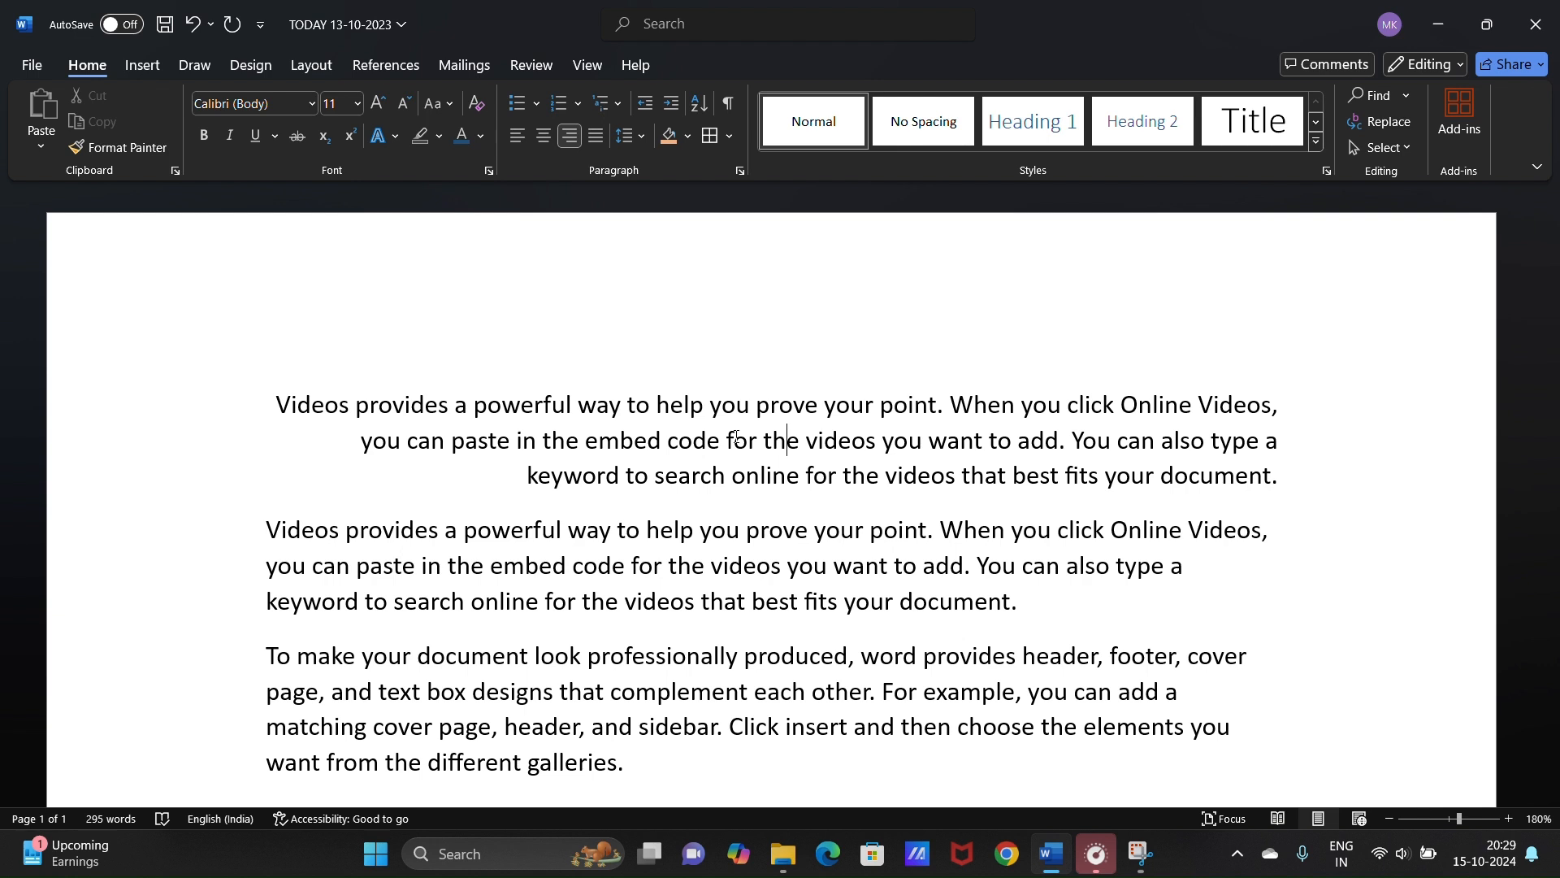
key(ctrl+j)
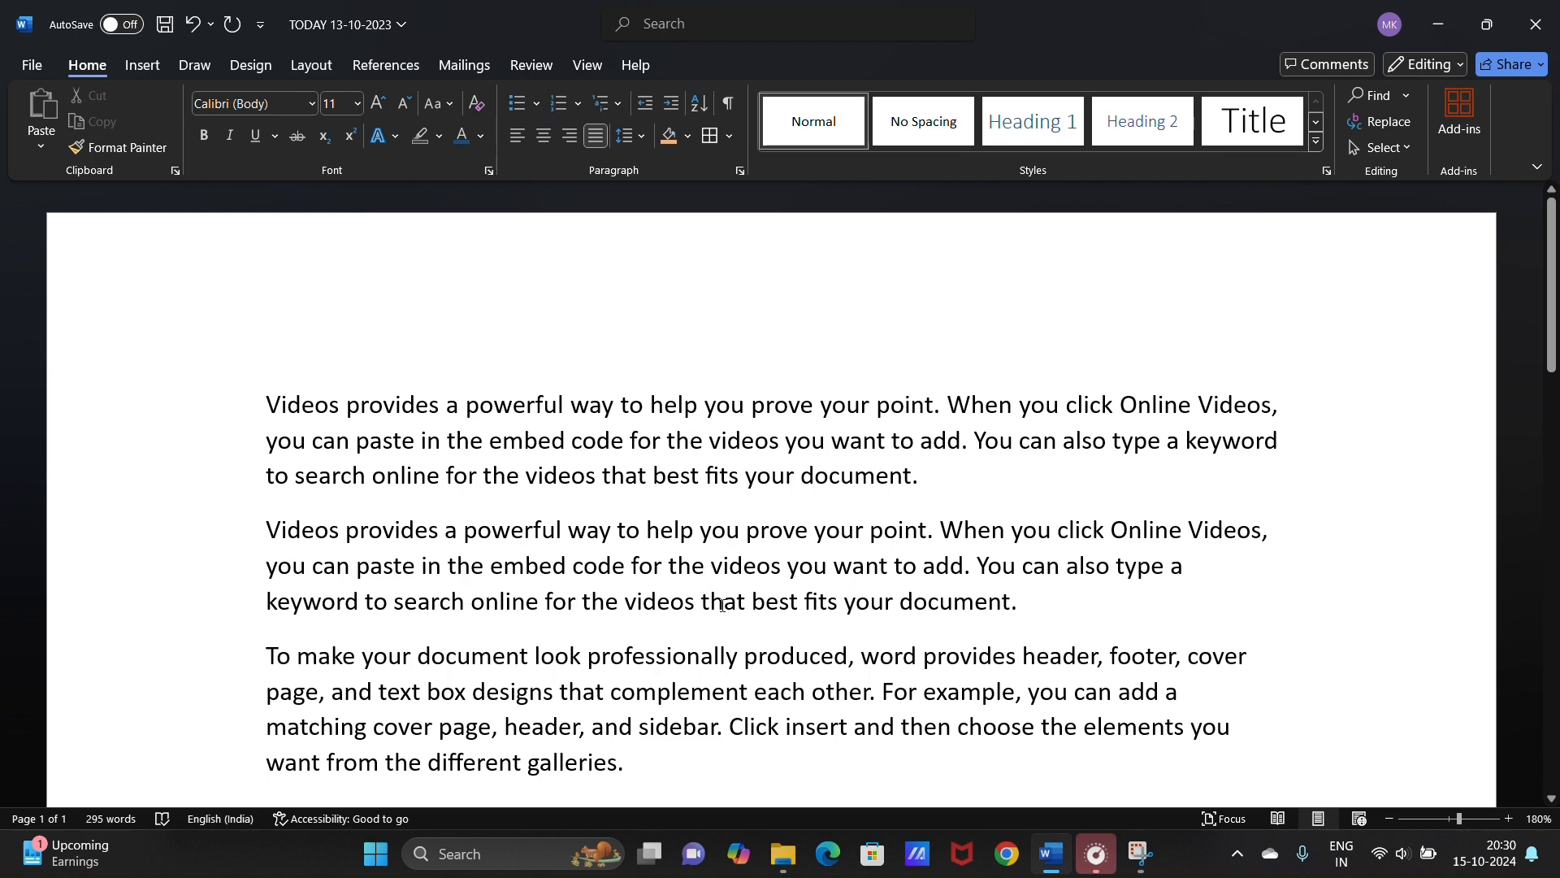
- Set the line spacing of the second paragraph to 1.15
scroll(717, 599, down, 1)
click(781, 477)
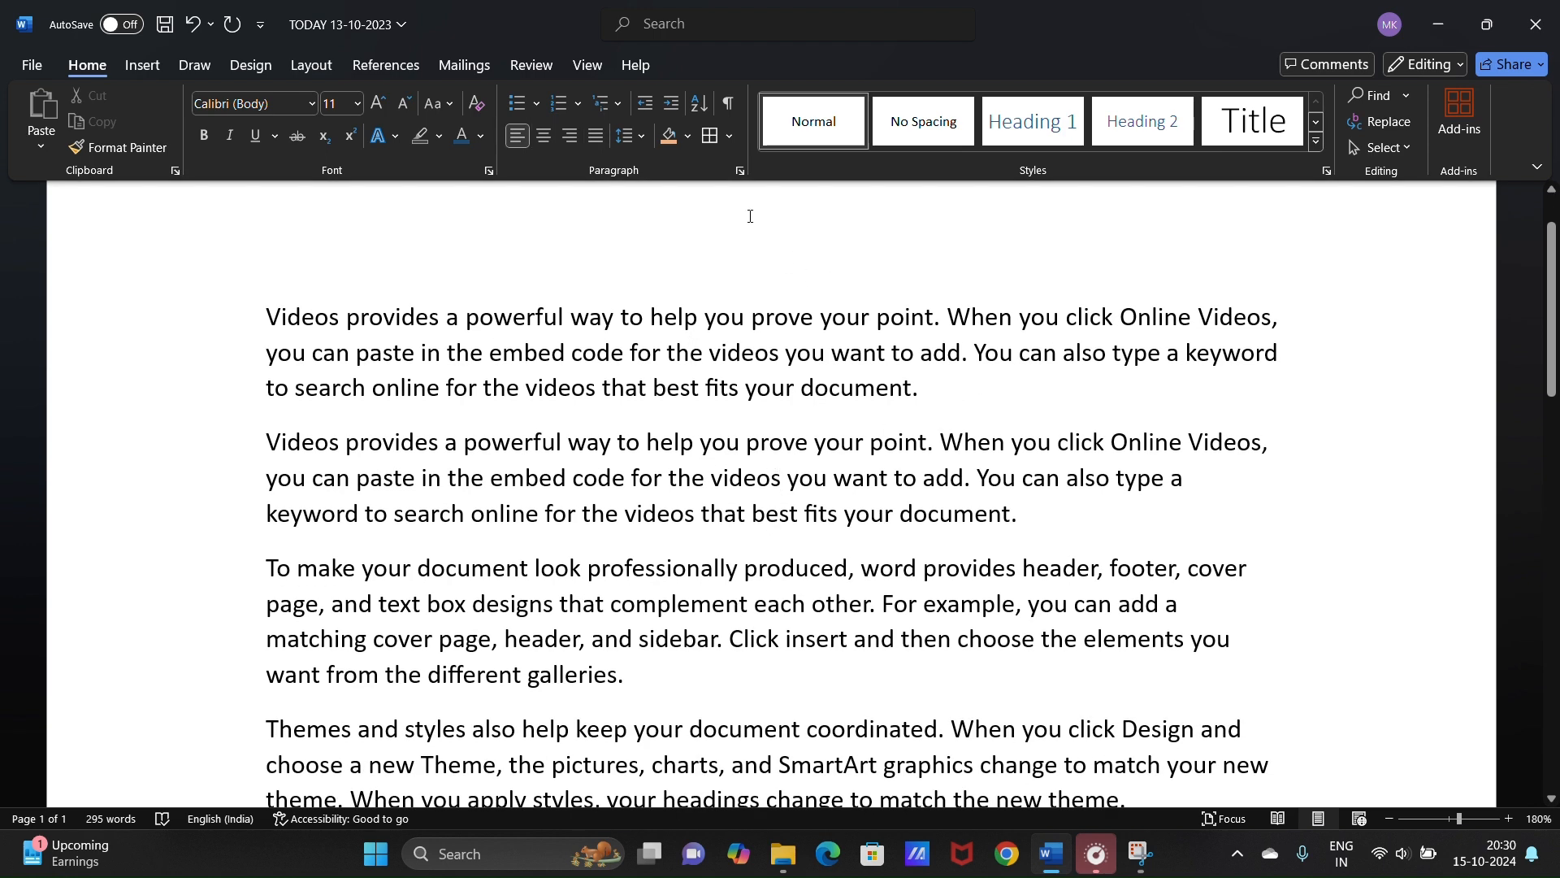
click(633, 135)
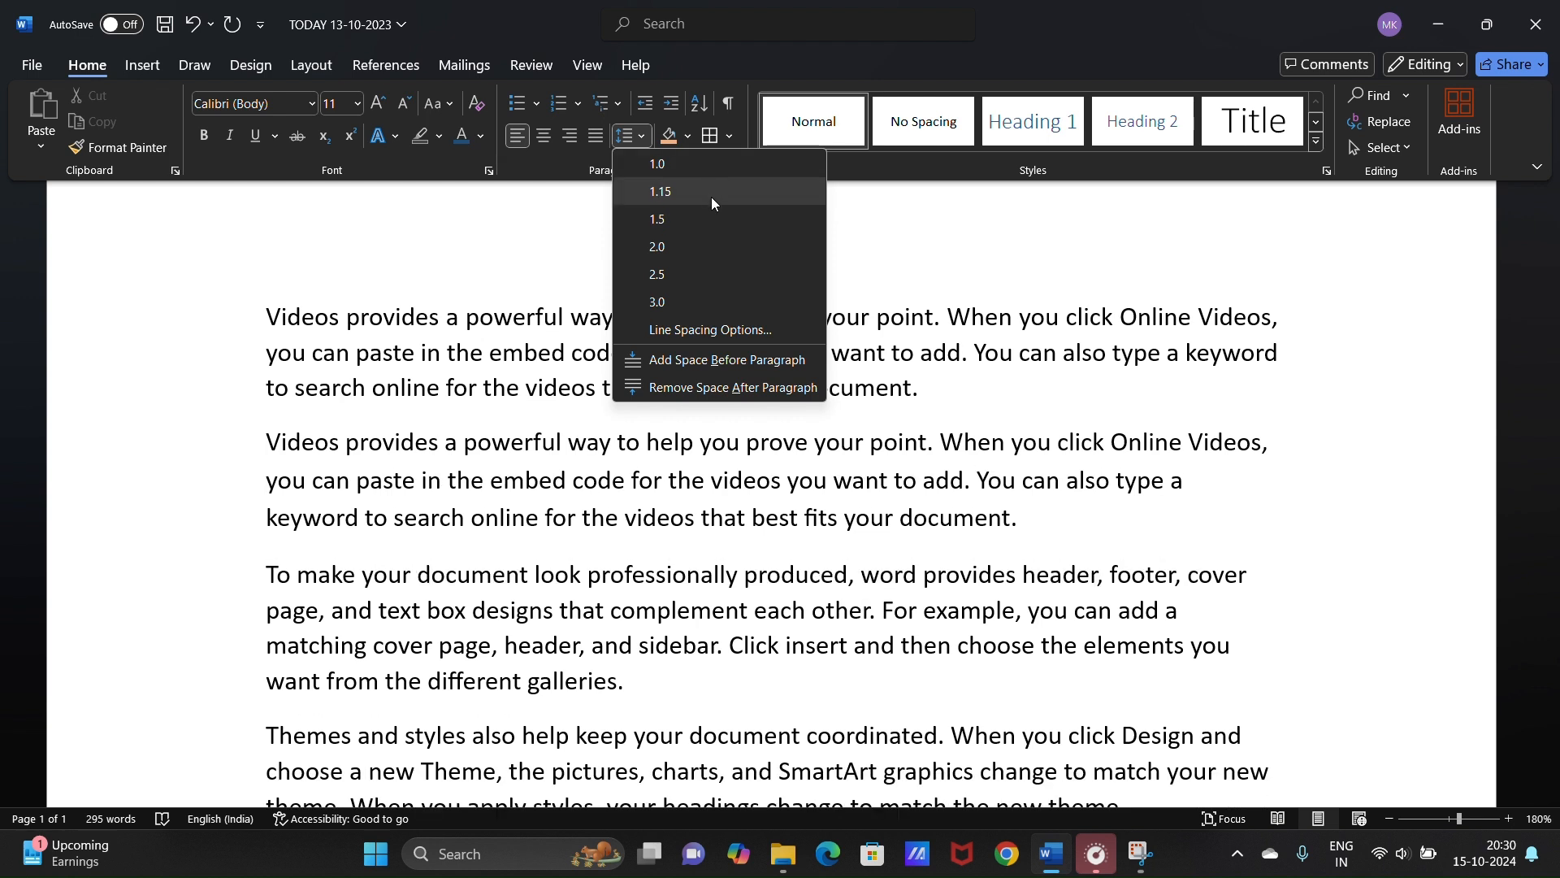
click(711, 197)
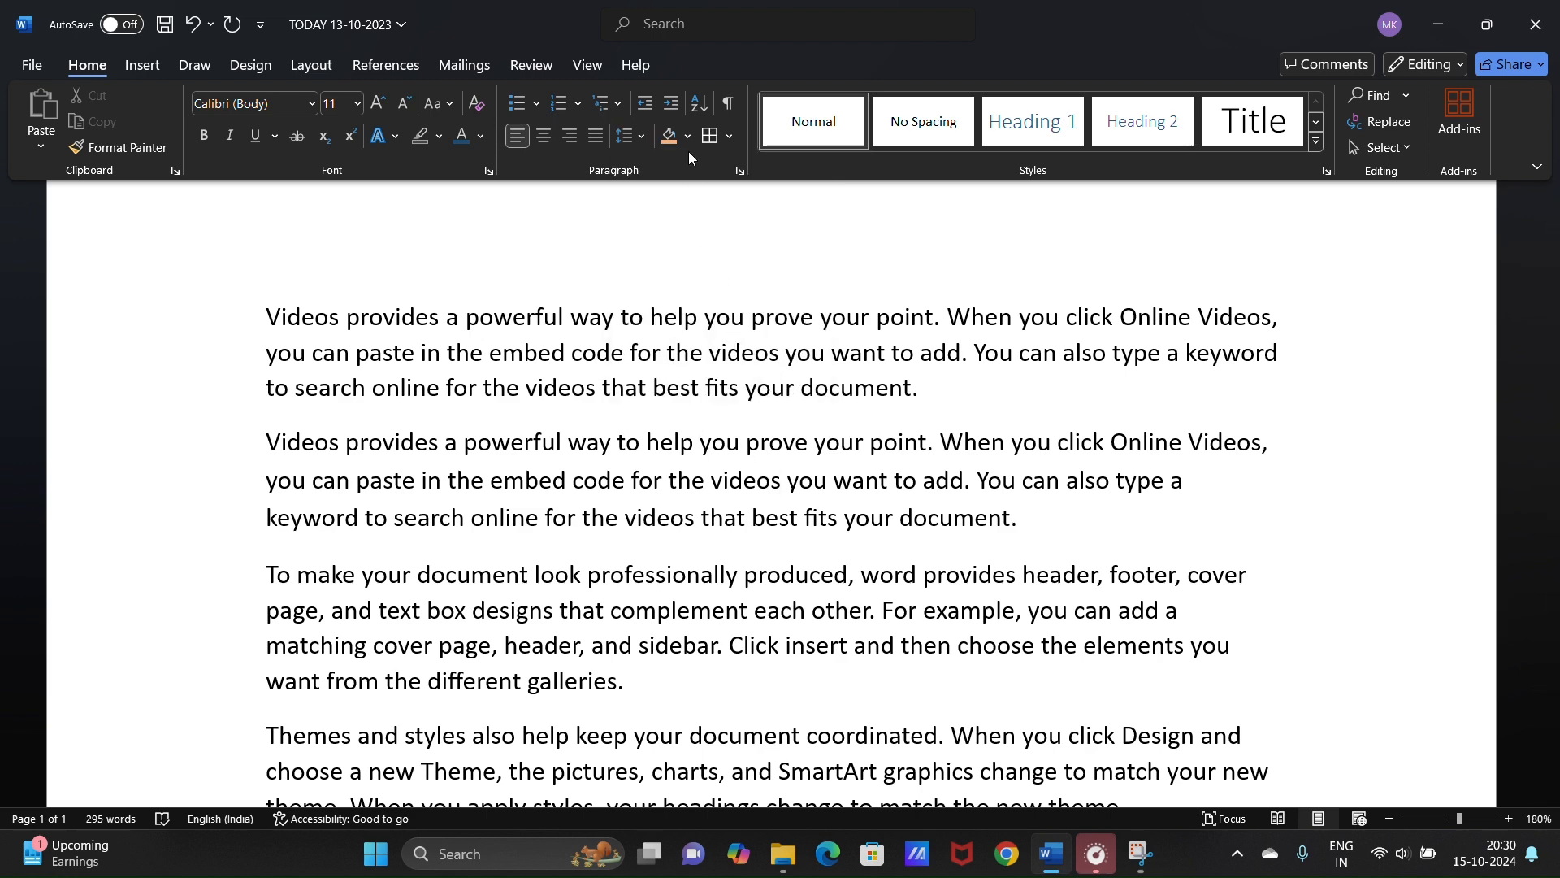
- Remove the space after the second paragraph
click(634, 135)
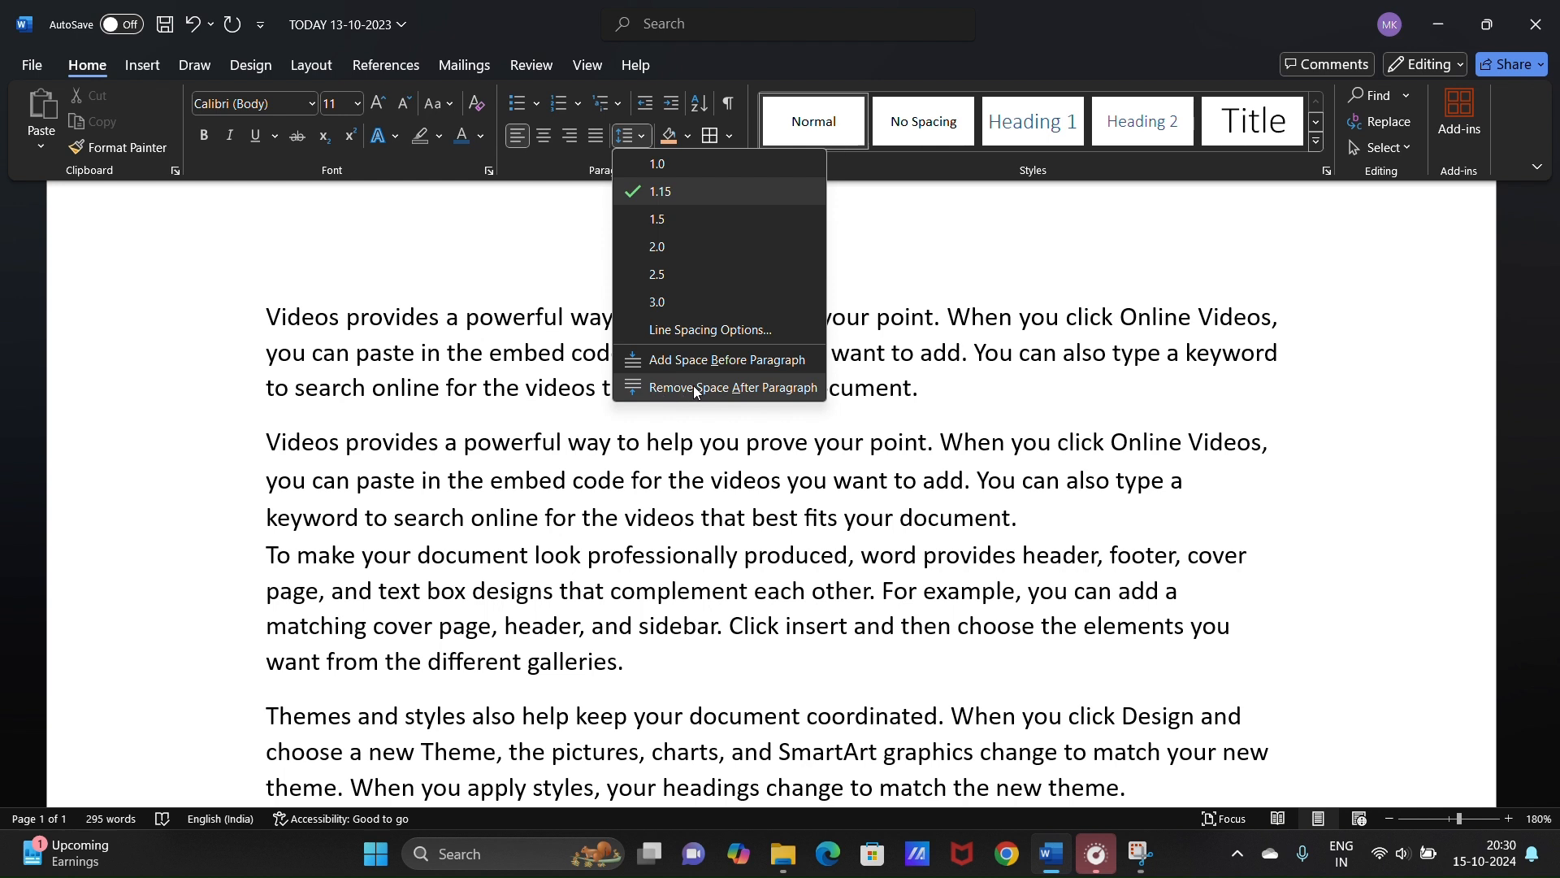
click(774, 389)
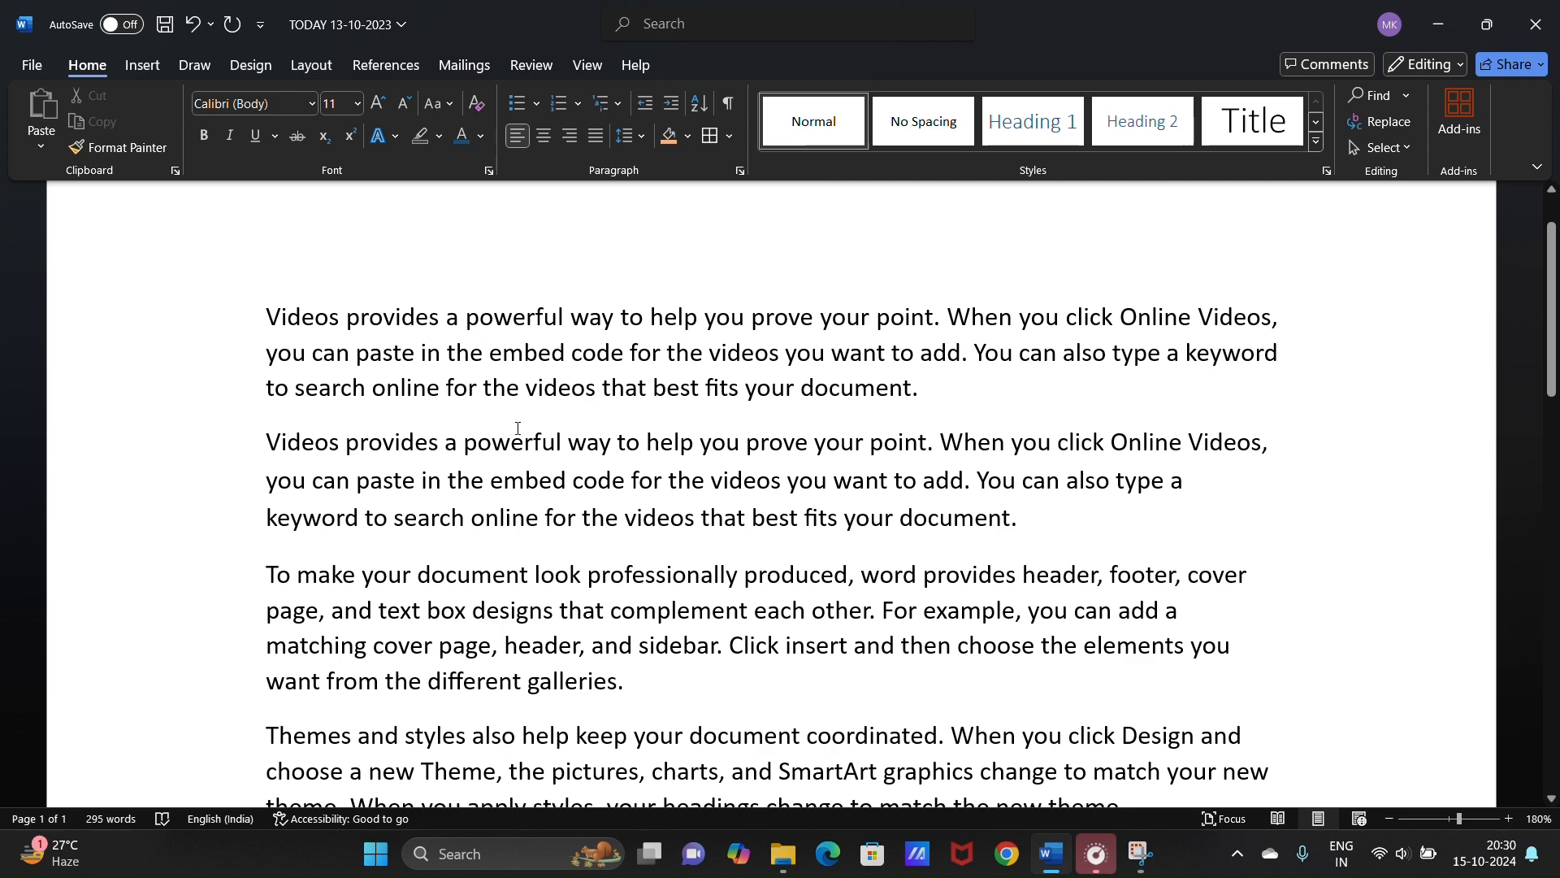
click(566, 485)
click(643, 138)
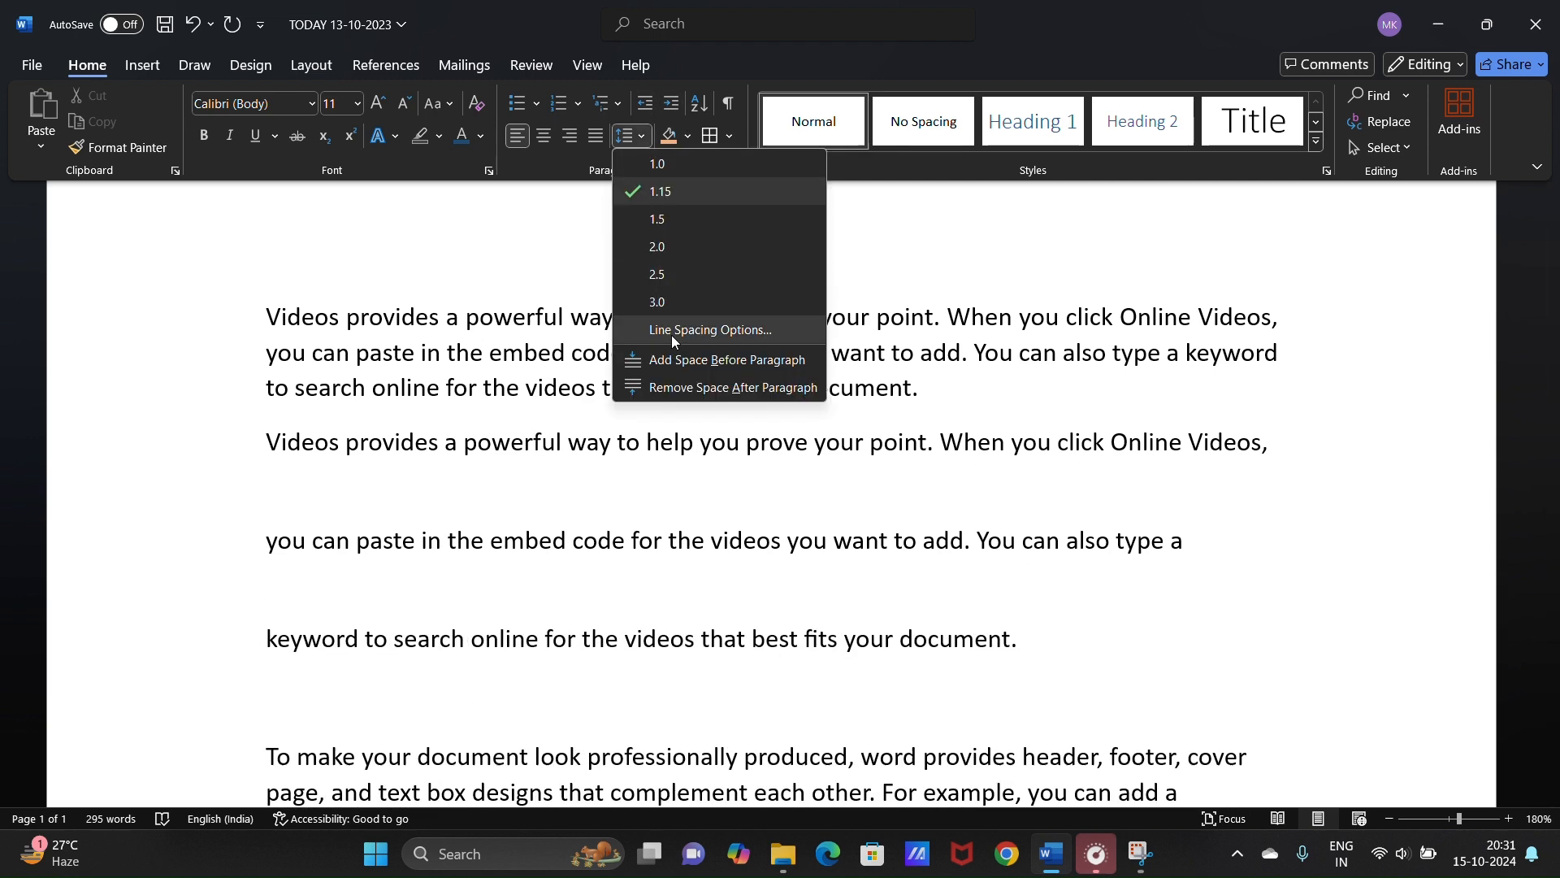
click(709, 395)
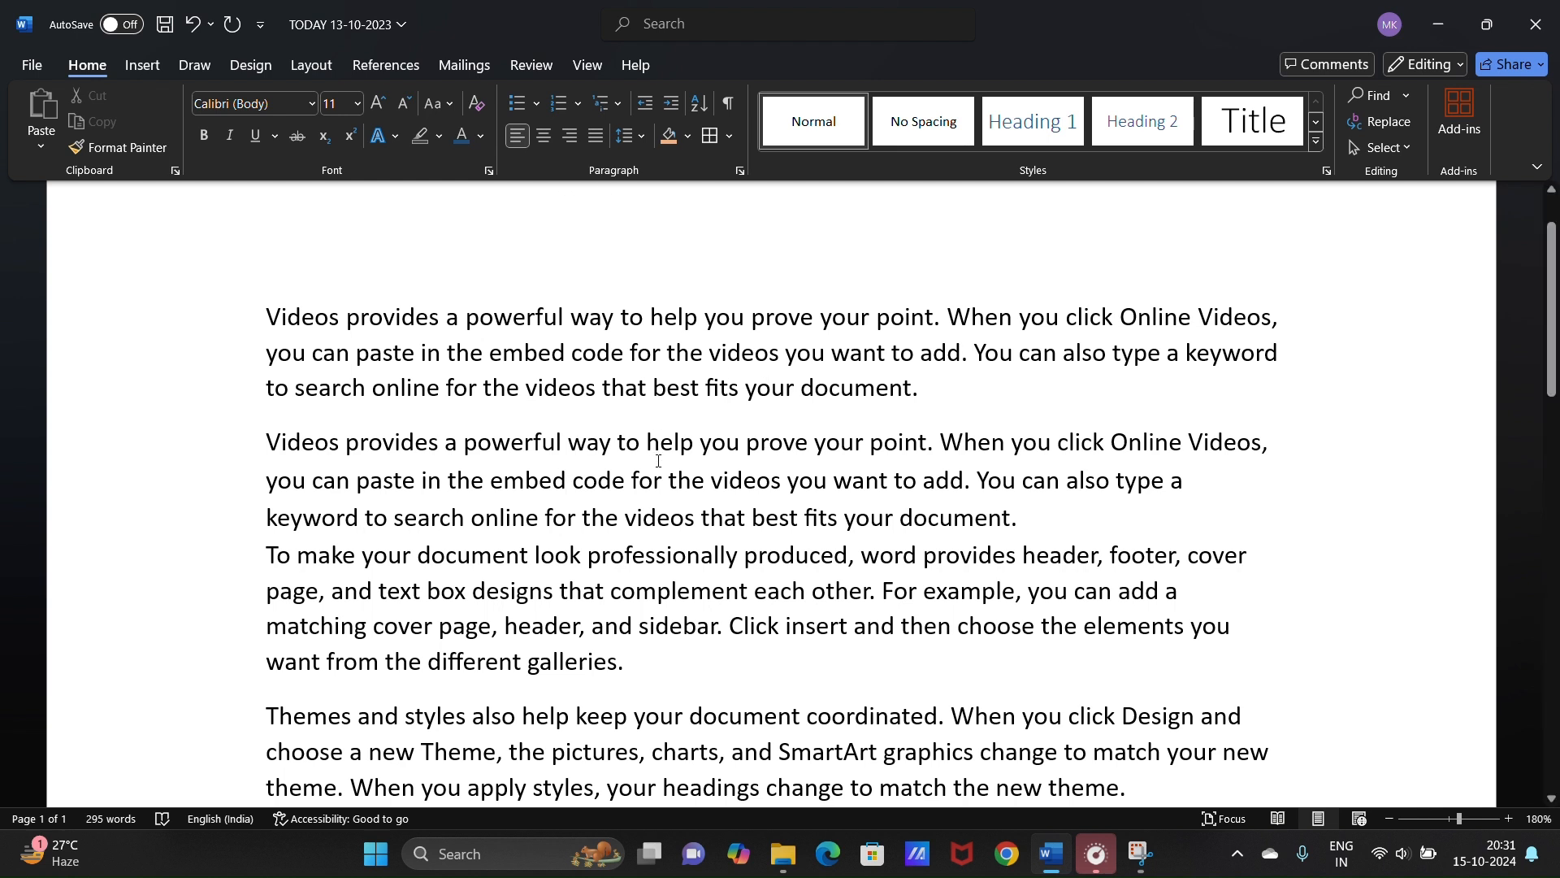
- Remove the space after the justified first paragraph and add that space back
click(650, 318)
key(ctrl+j)
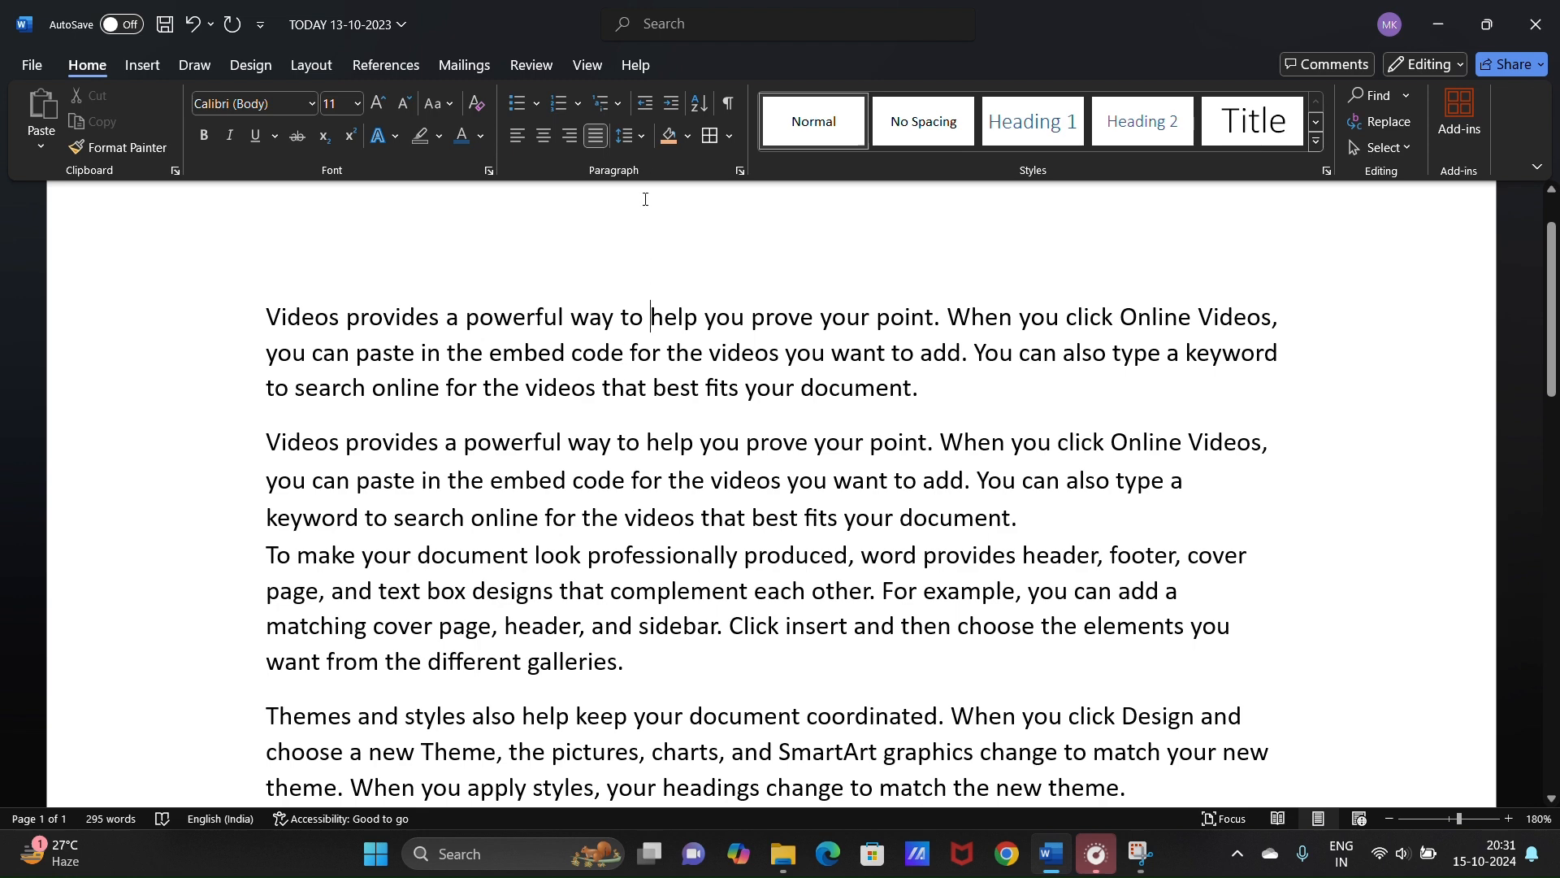
click(641, 136)
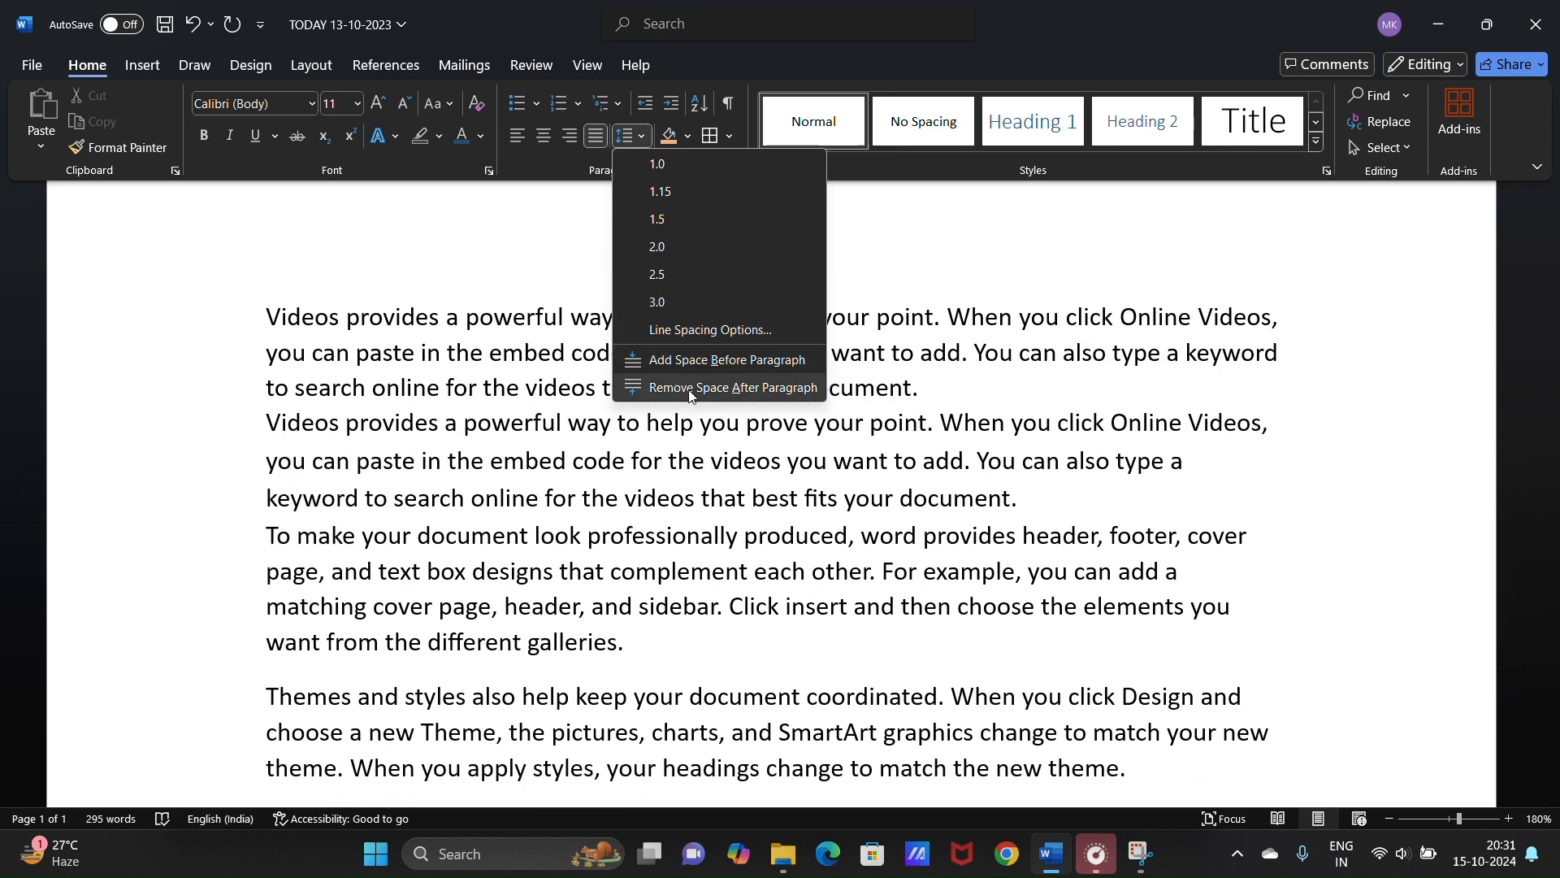
click(688, 388)
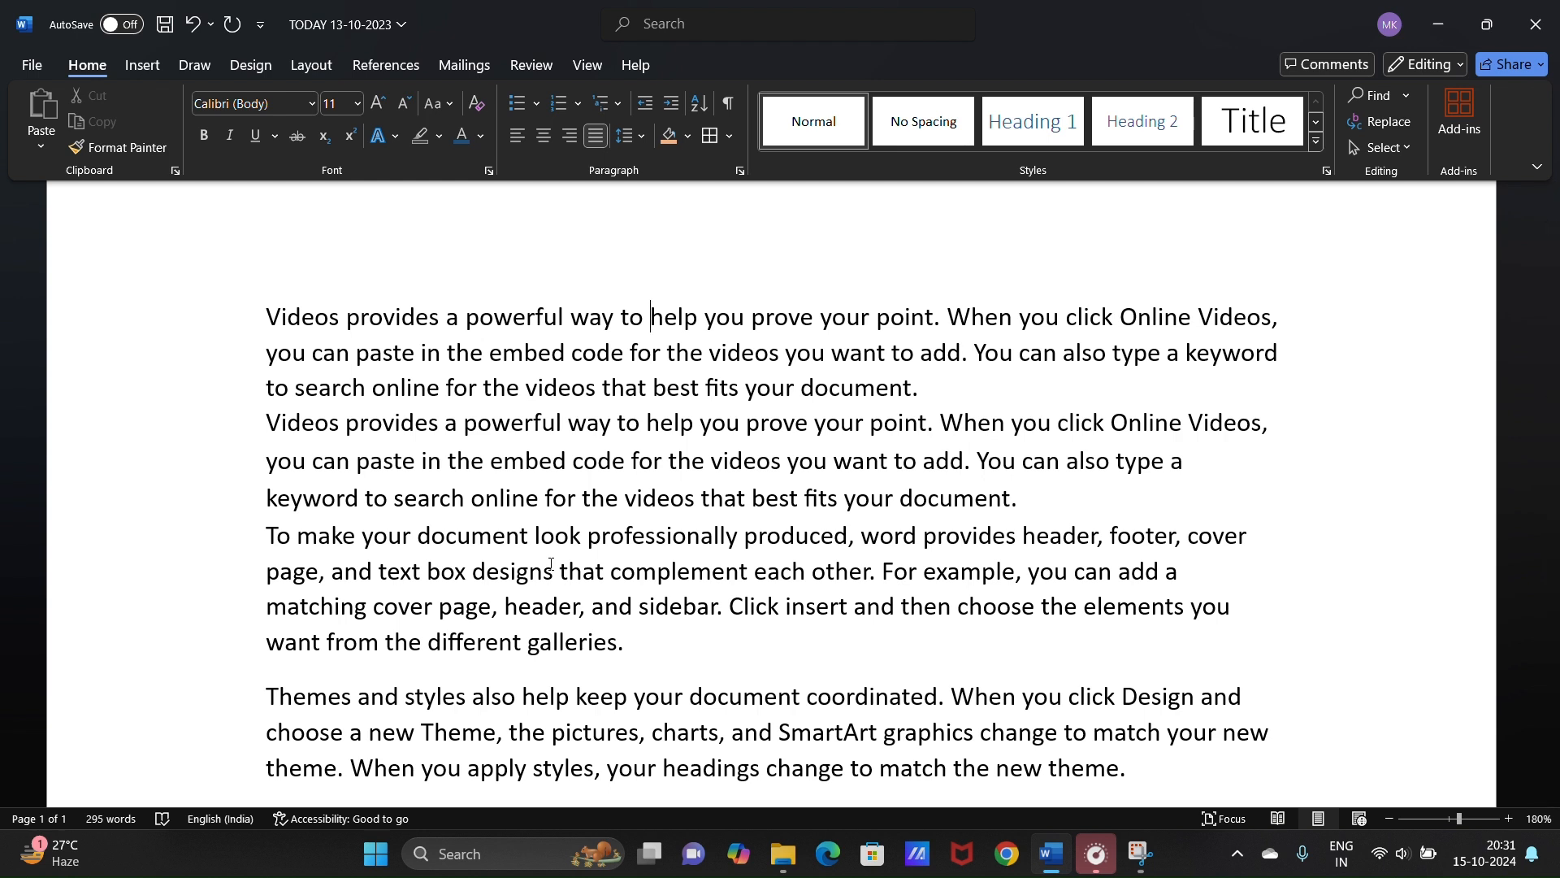
click(637, 138)
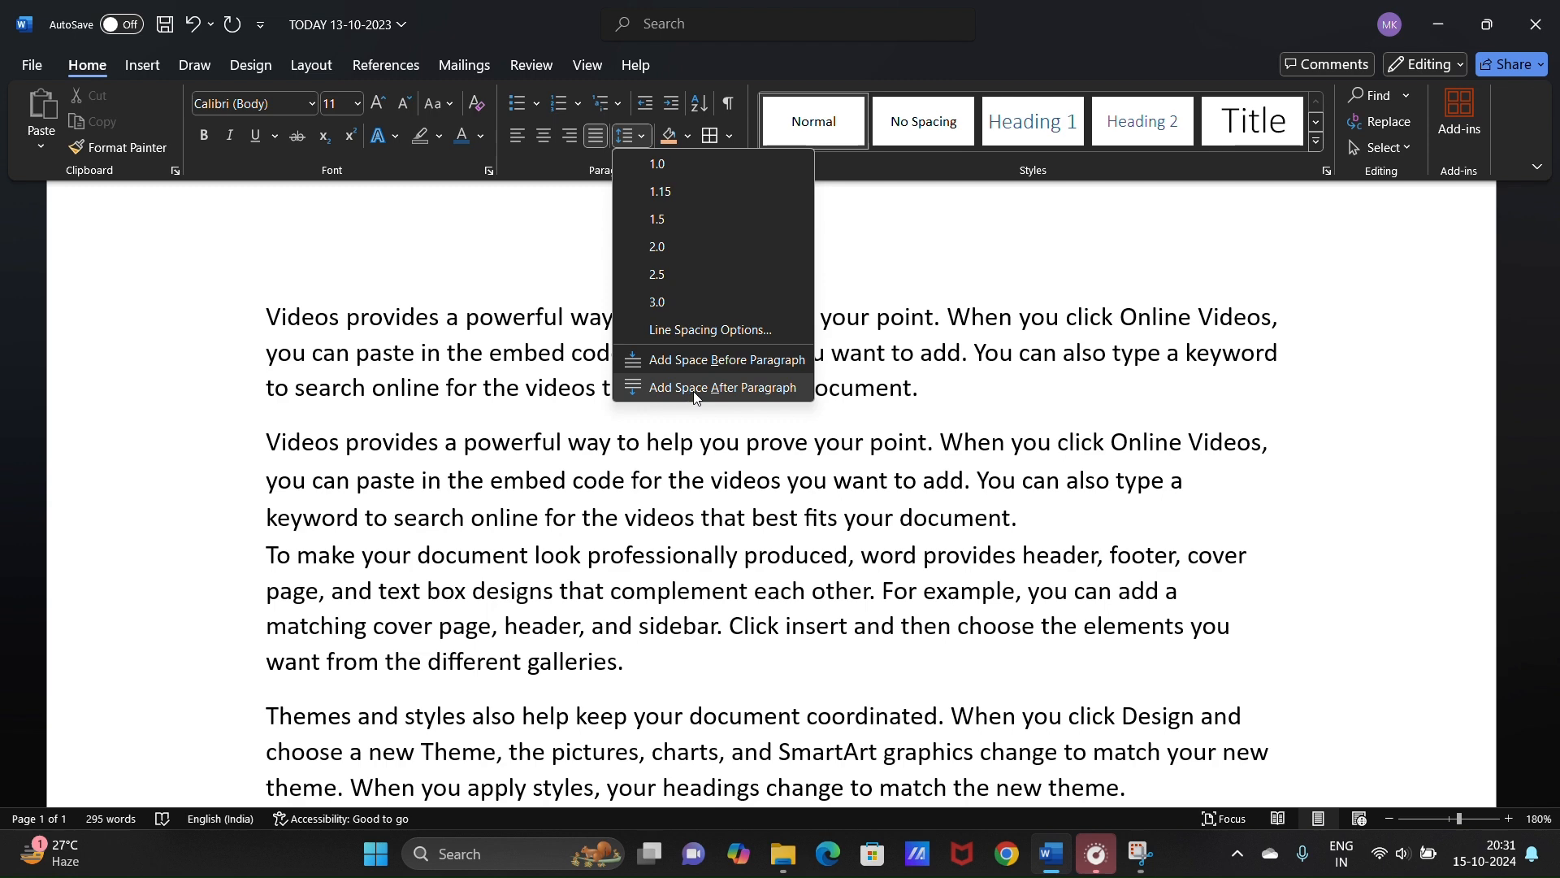
click(696, 390)
- Add space after the second paragraph and also add space before it
click(662, 480)
click(631, 138)
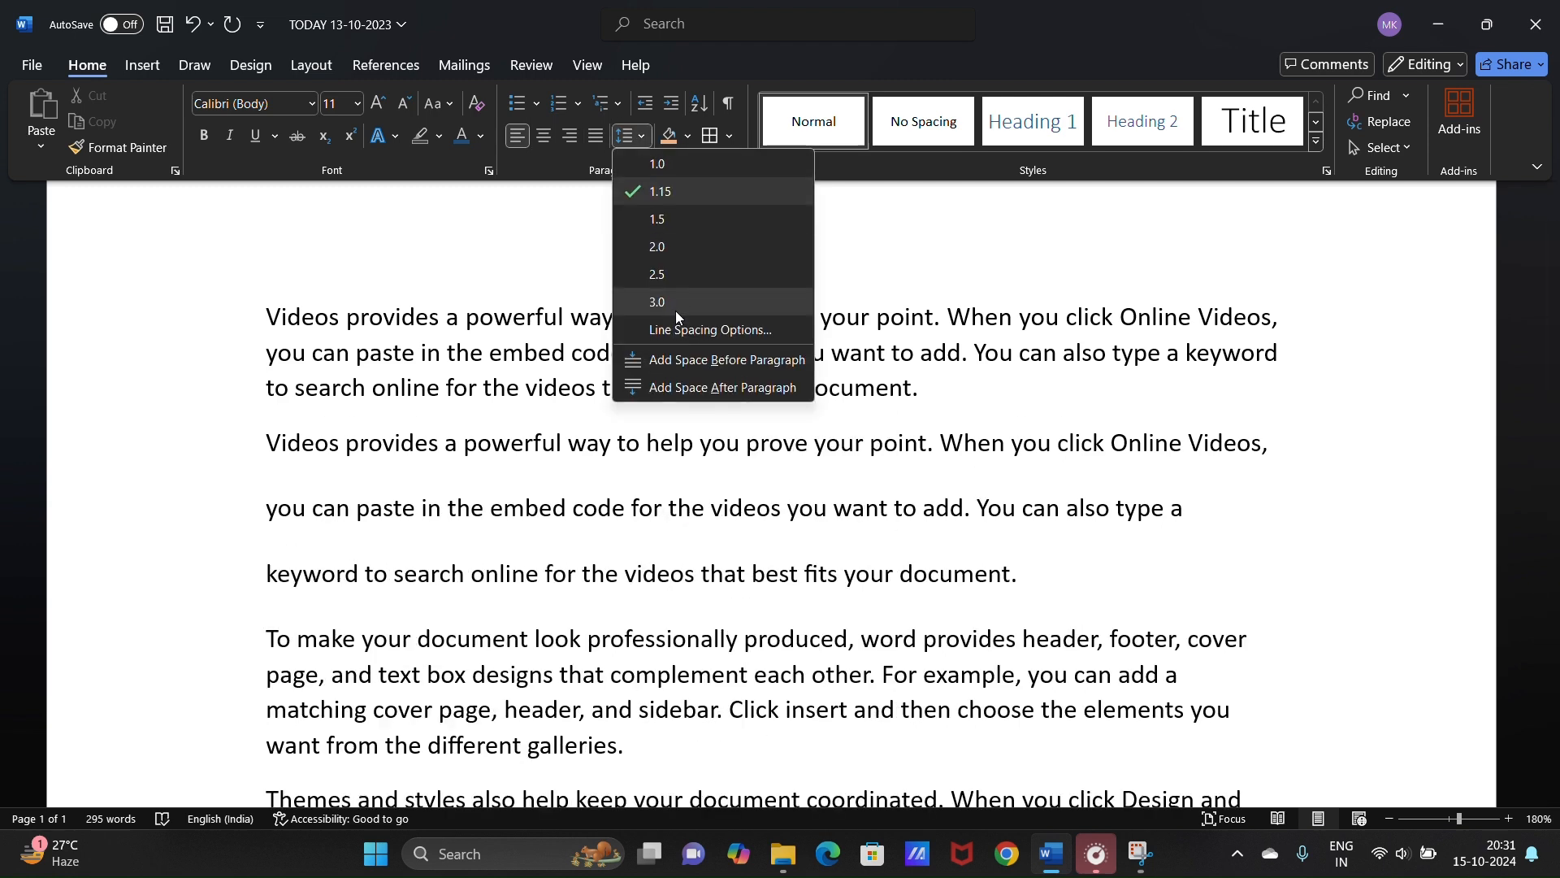
click(702, 388)
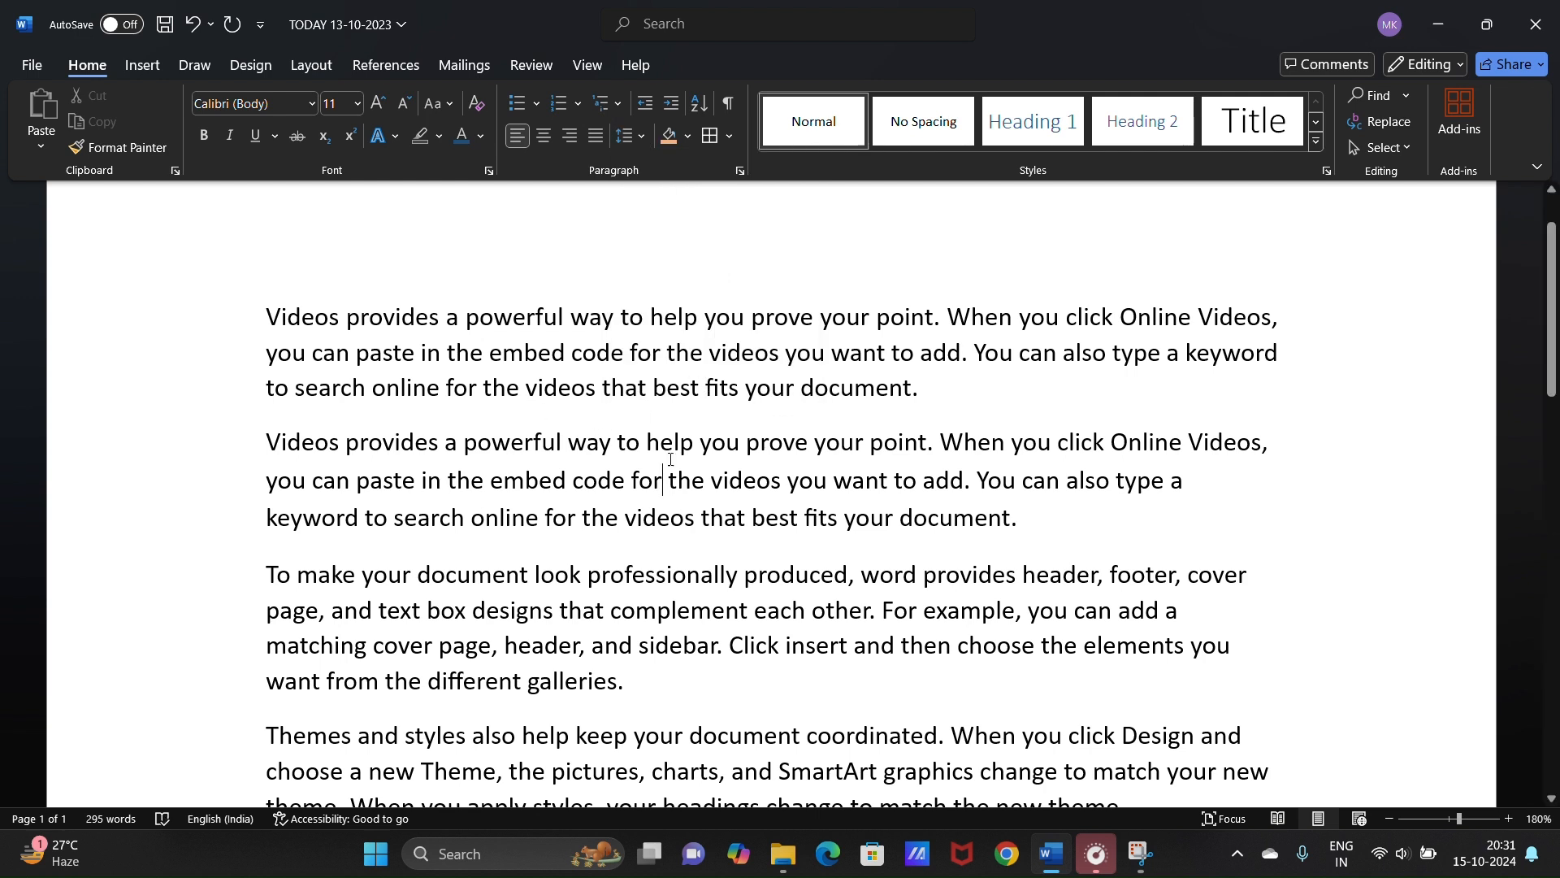
click(633, 137)
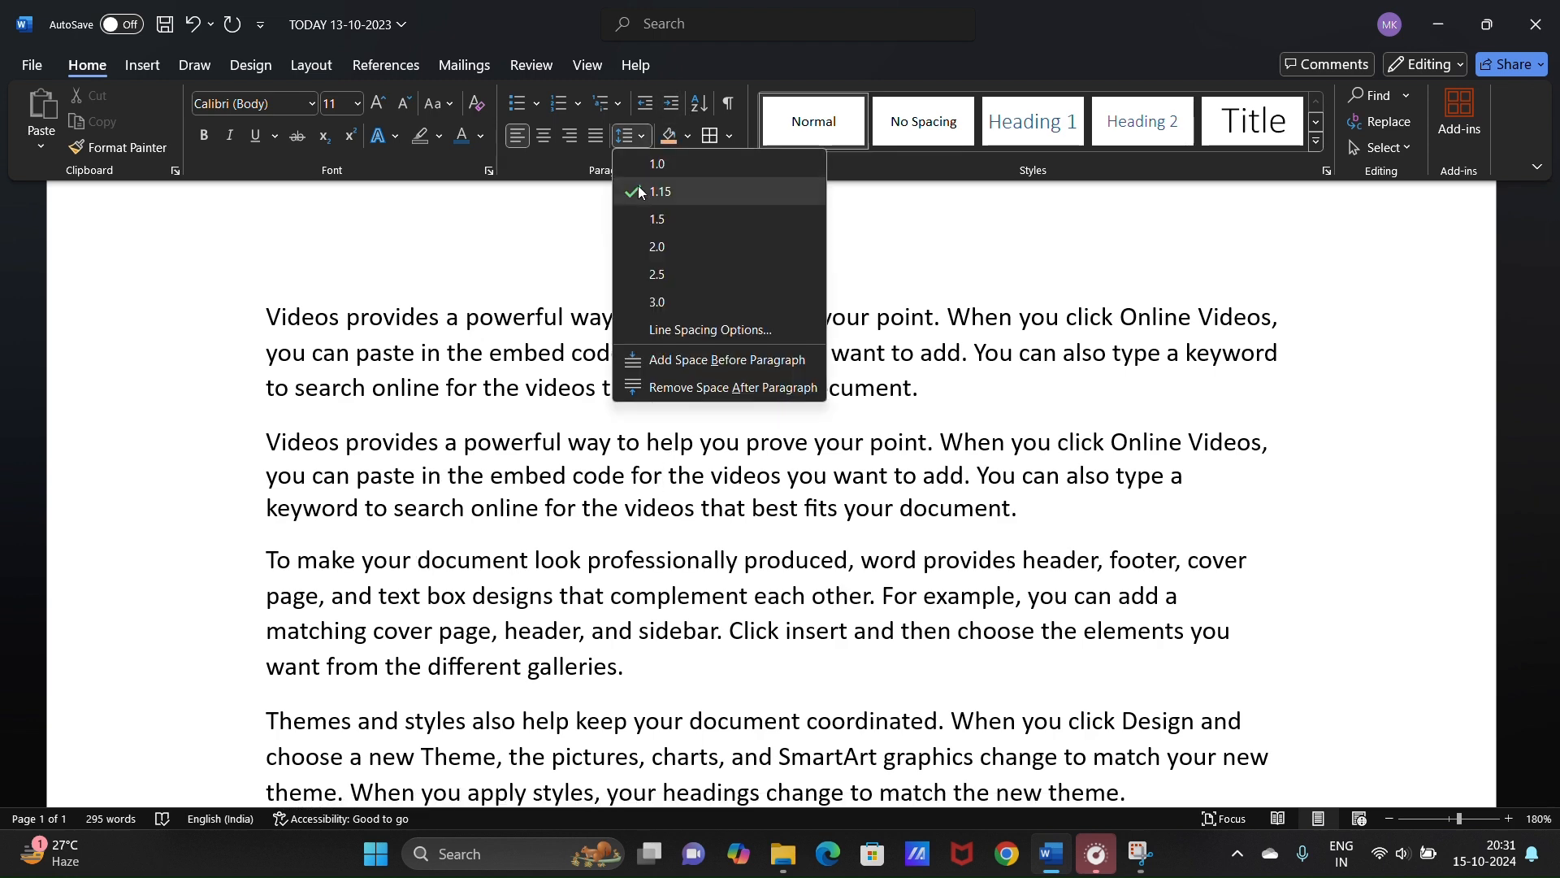
click(686, 364)
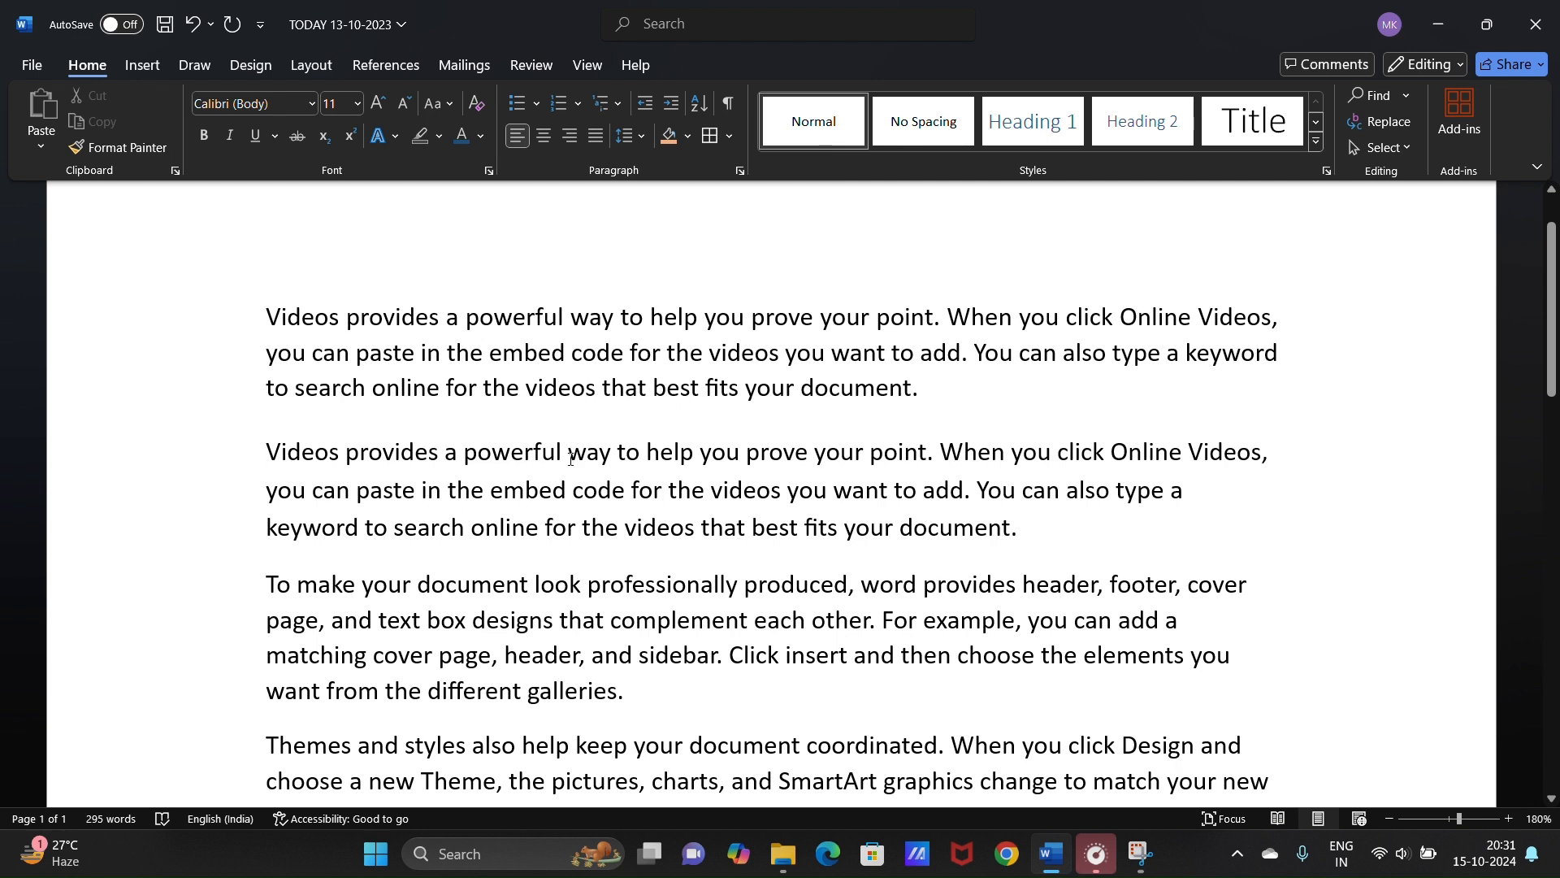
- Remove the space before the second paragraph and shade that paragraph light orange
click(645, 136)
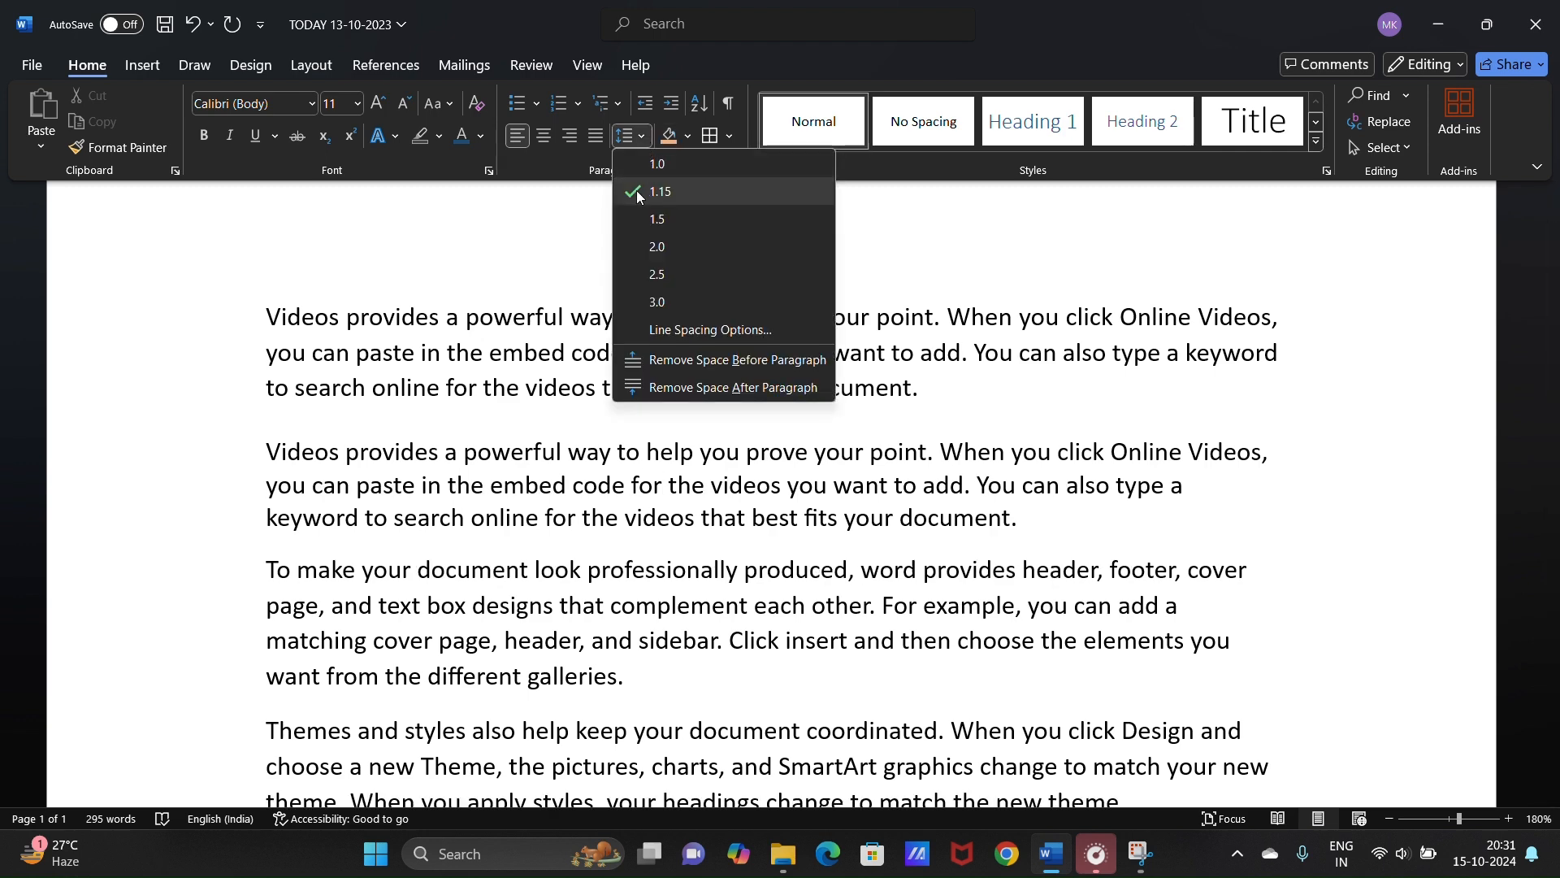
click(675, 367)
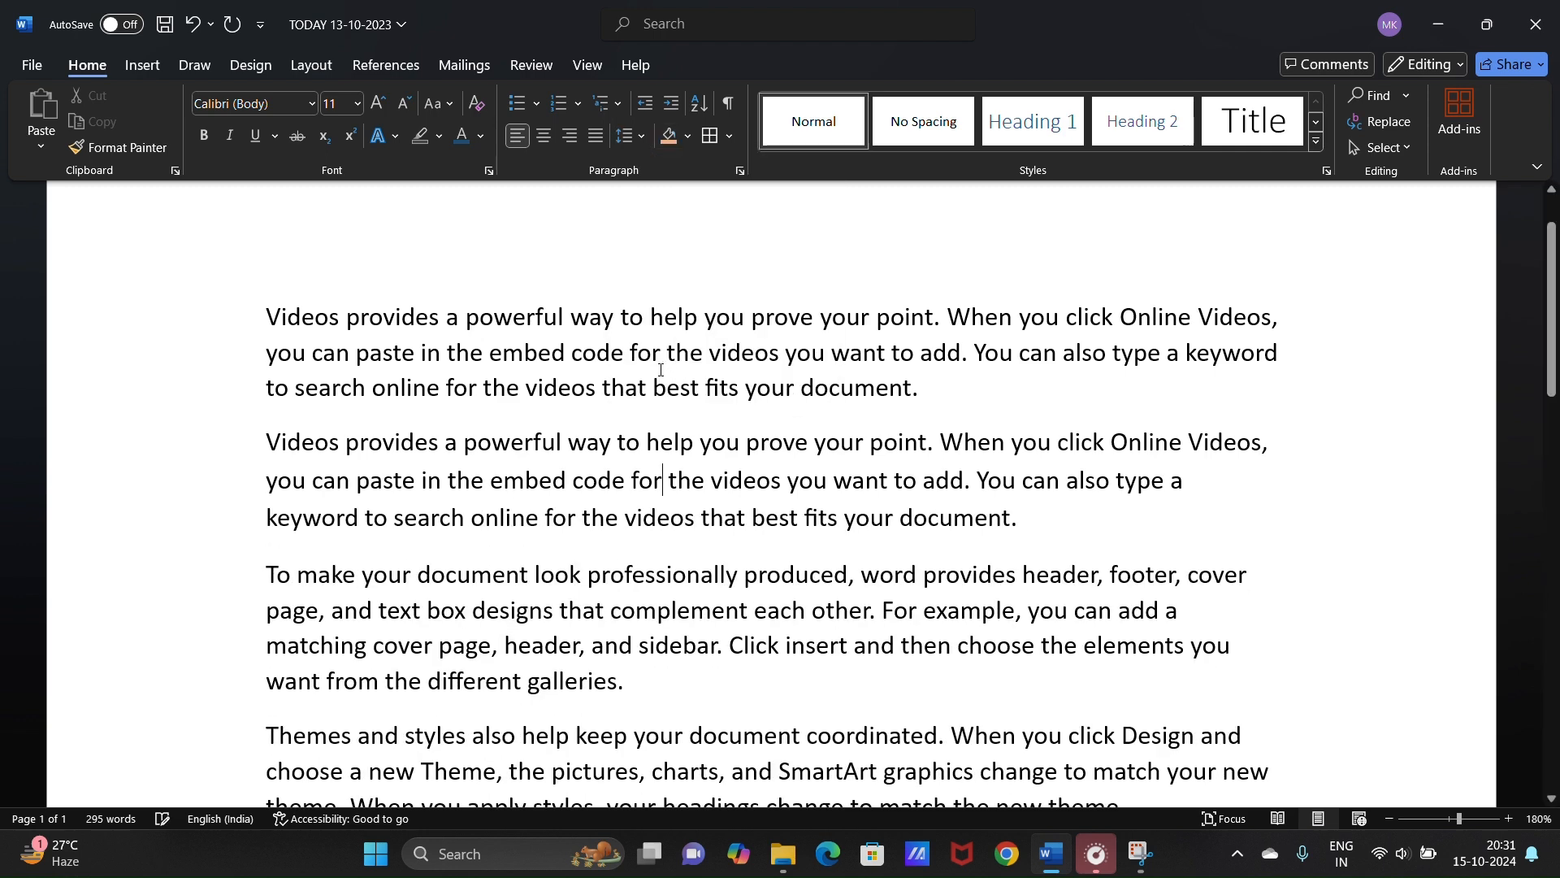
click(669, 136)
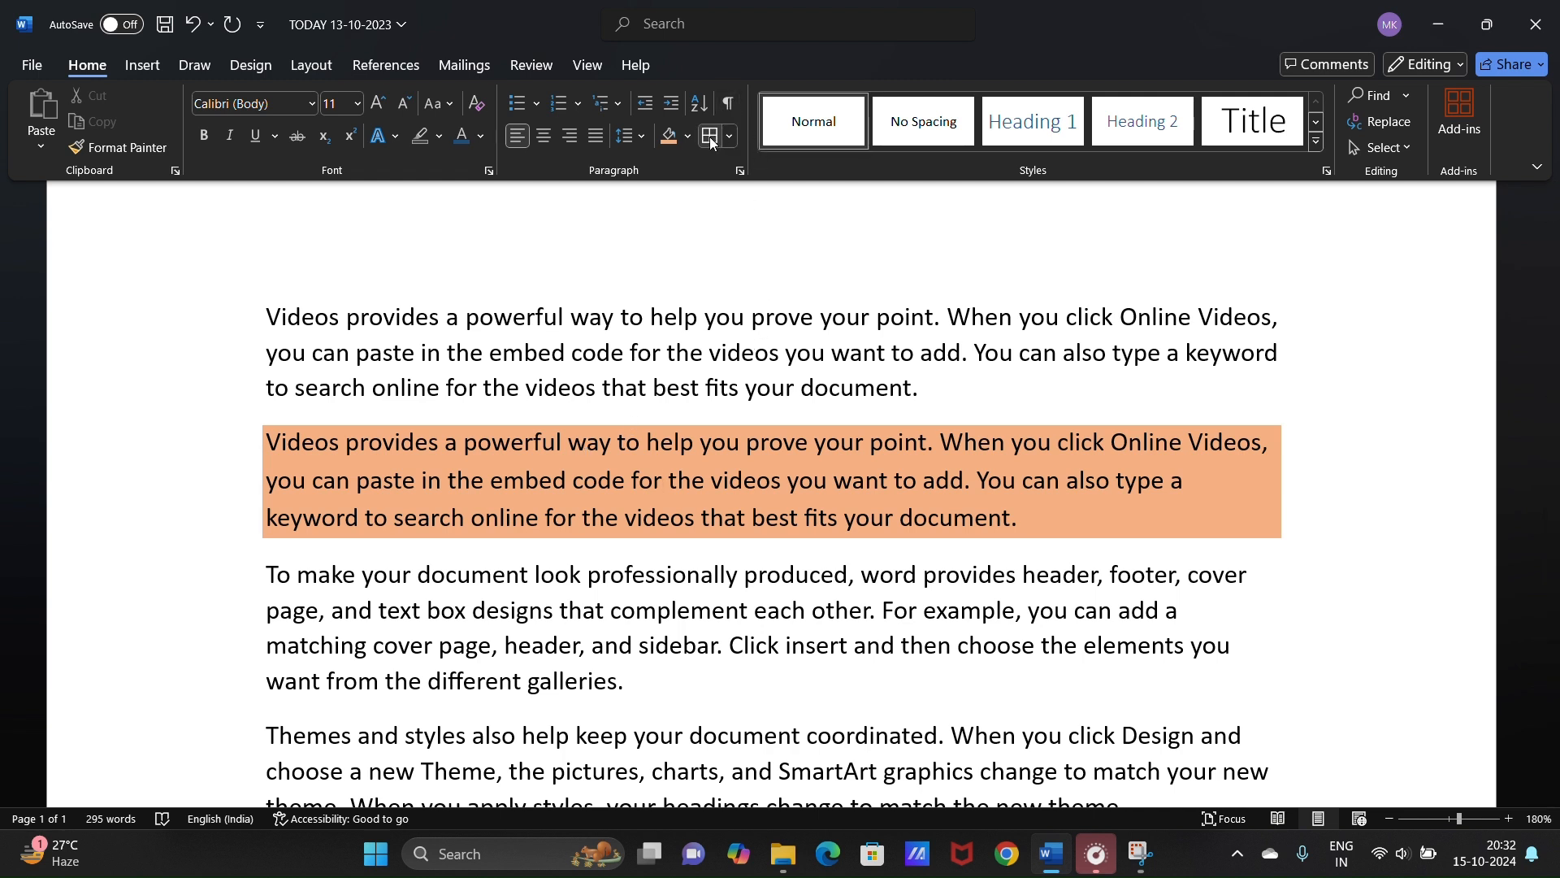
- Add a bottom border to the first paragraph
click(470, 352)
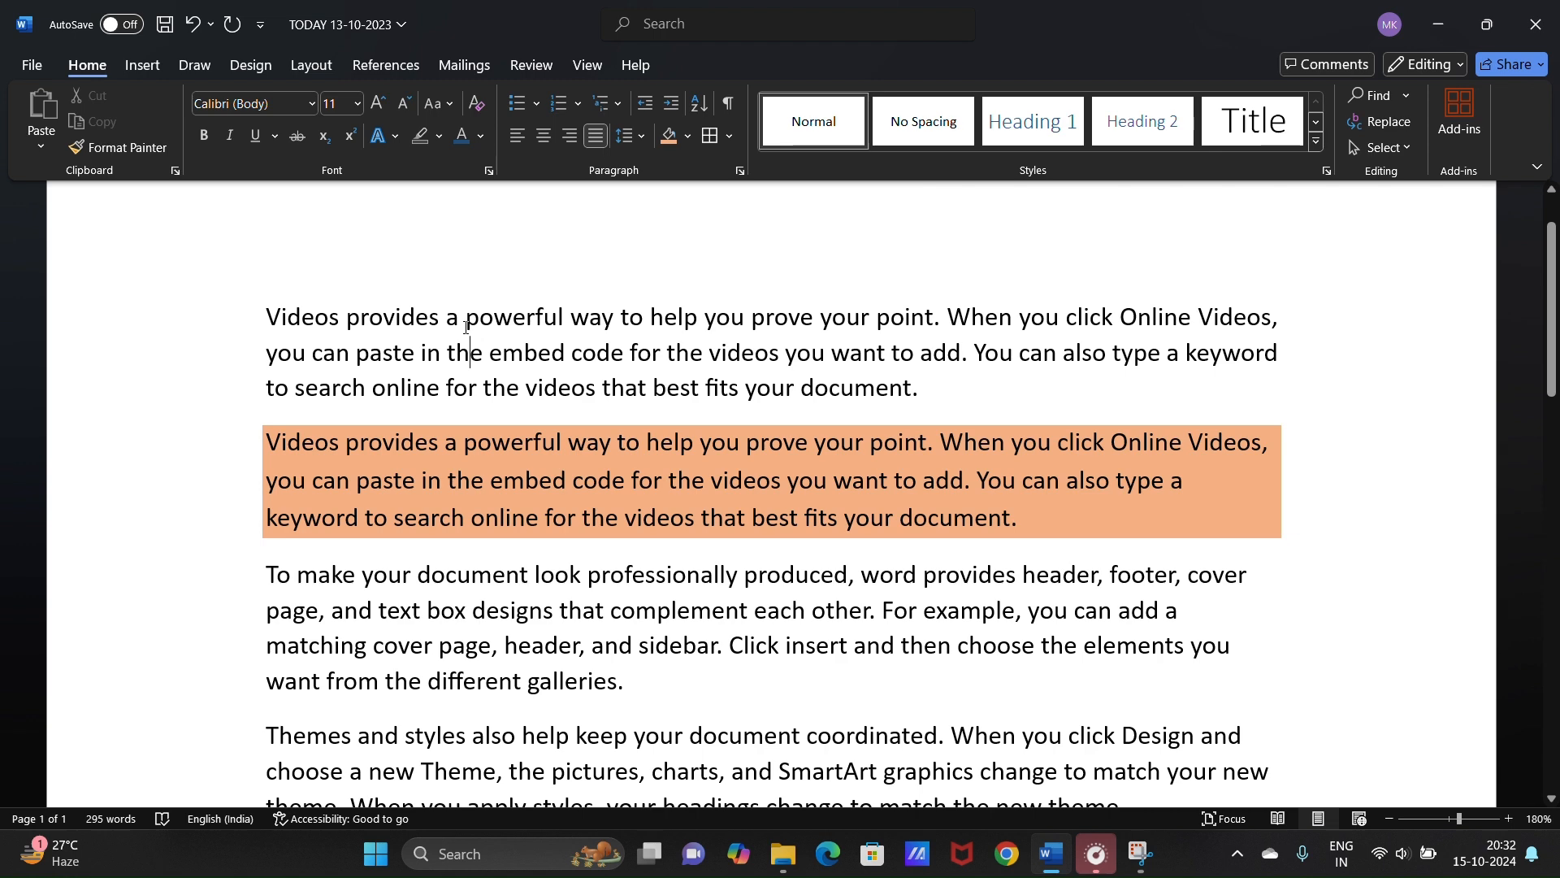
click(729, 138)
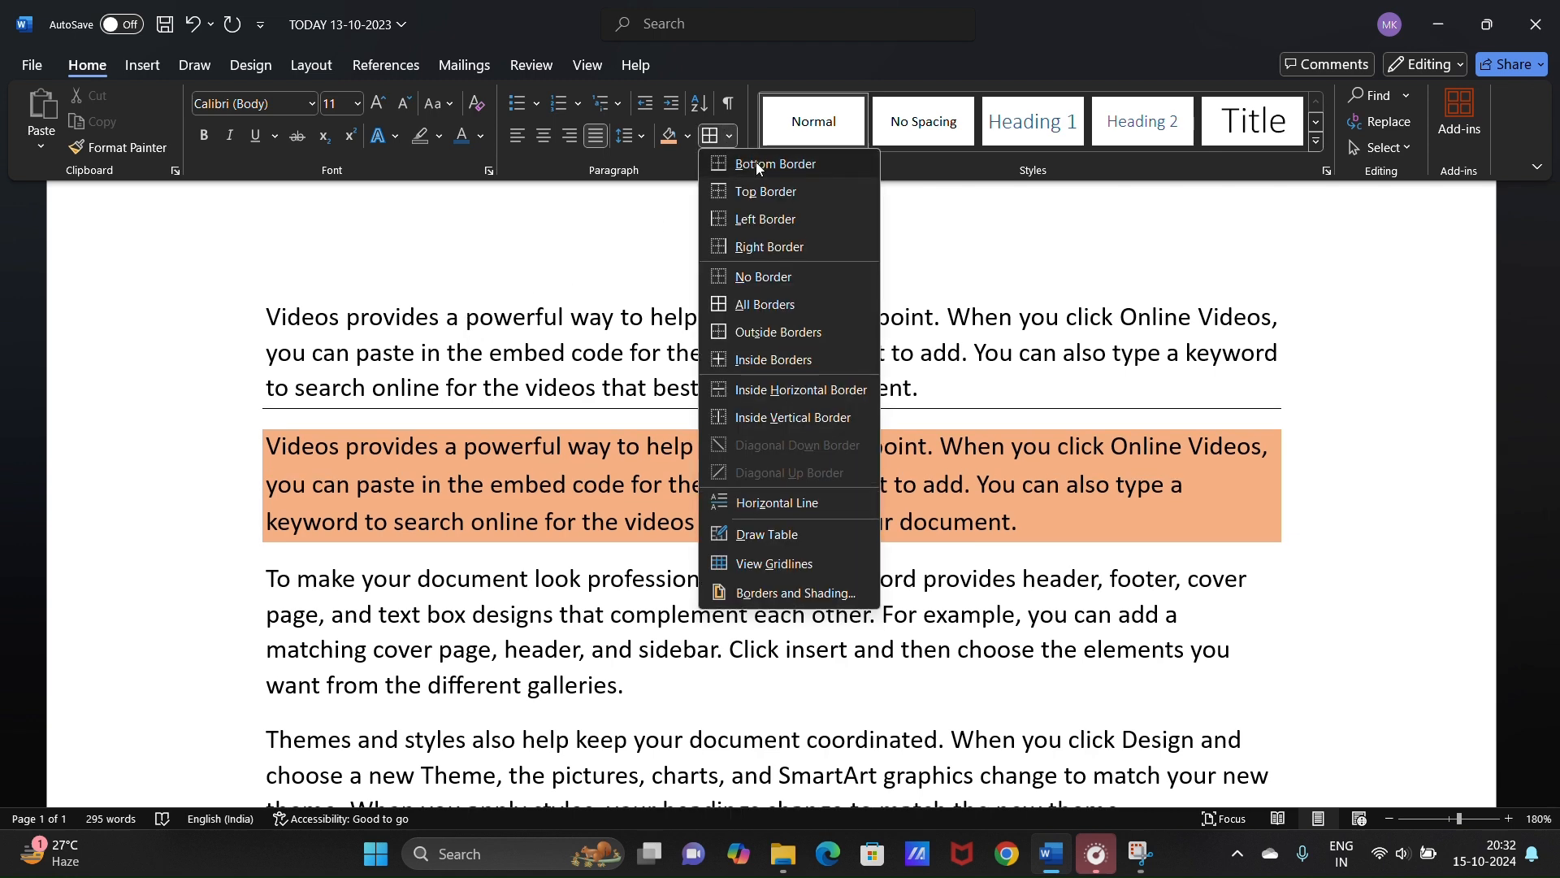
click(755, 163)
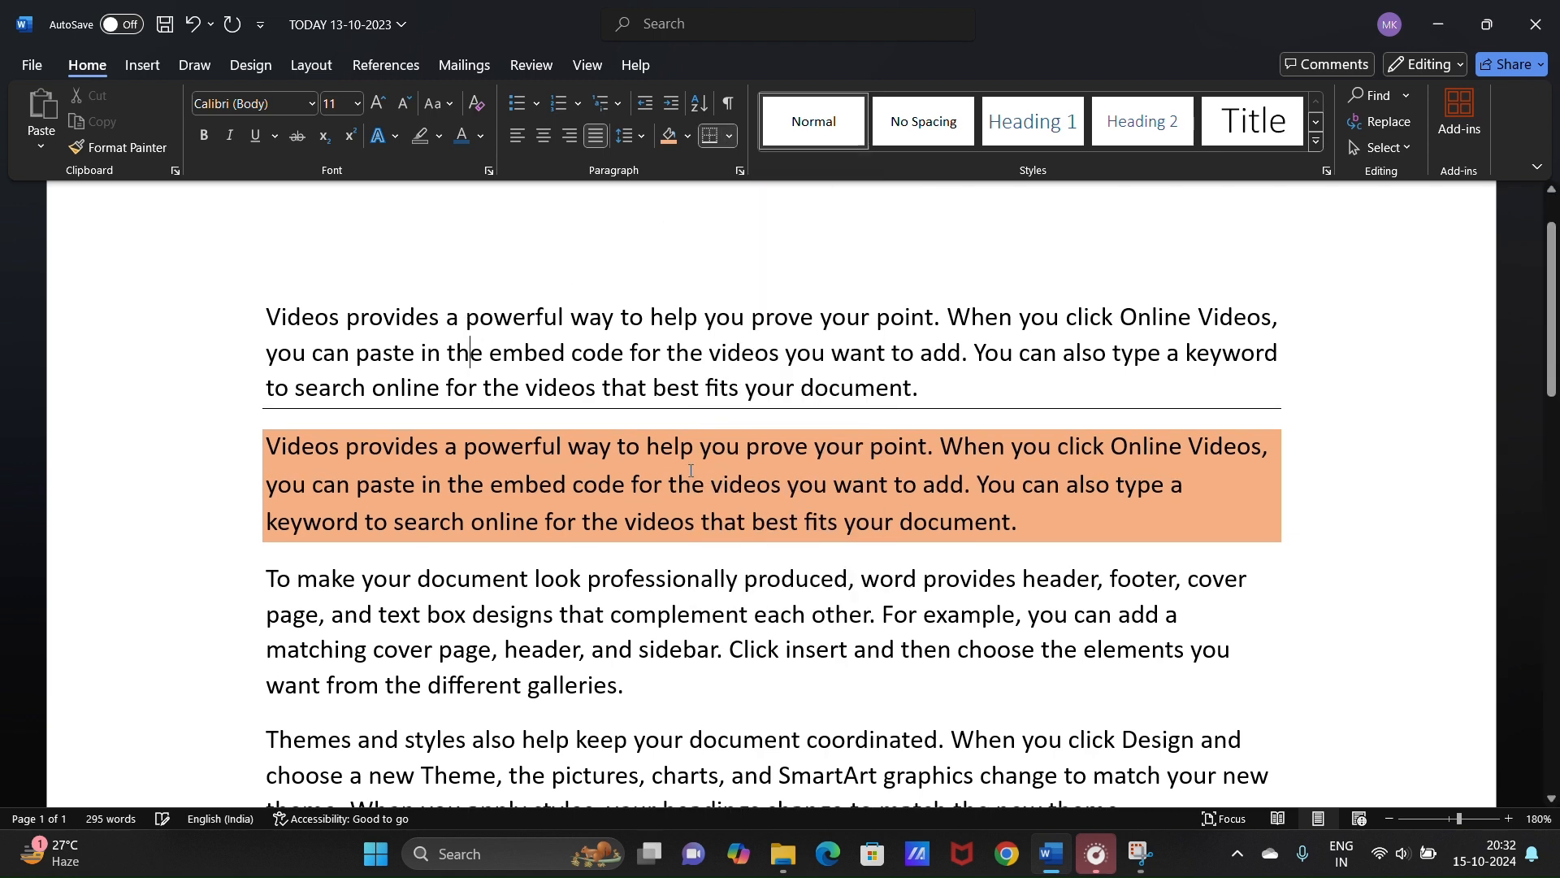
- Add bottom, top and left borders to the third paragraph, beginning "To make your document look professionally produced"
click(729, 138)
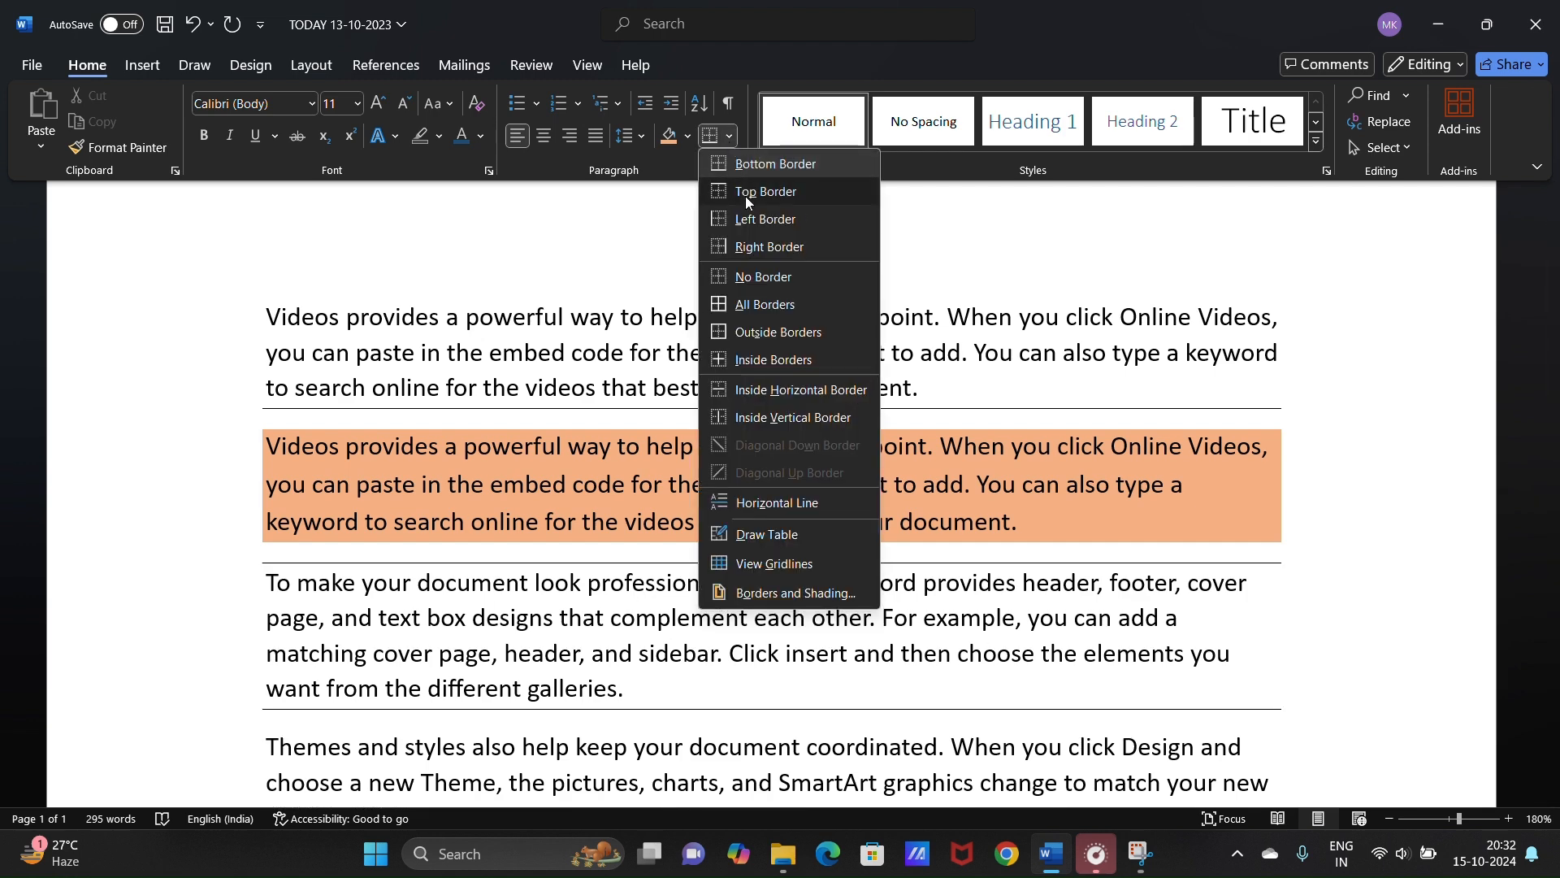
click(744, 196)
click(735, 140)
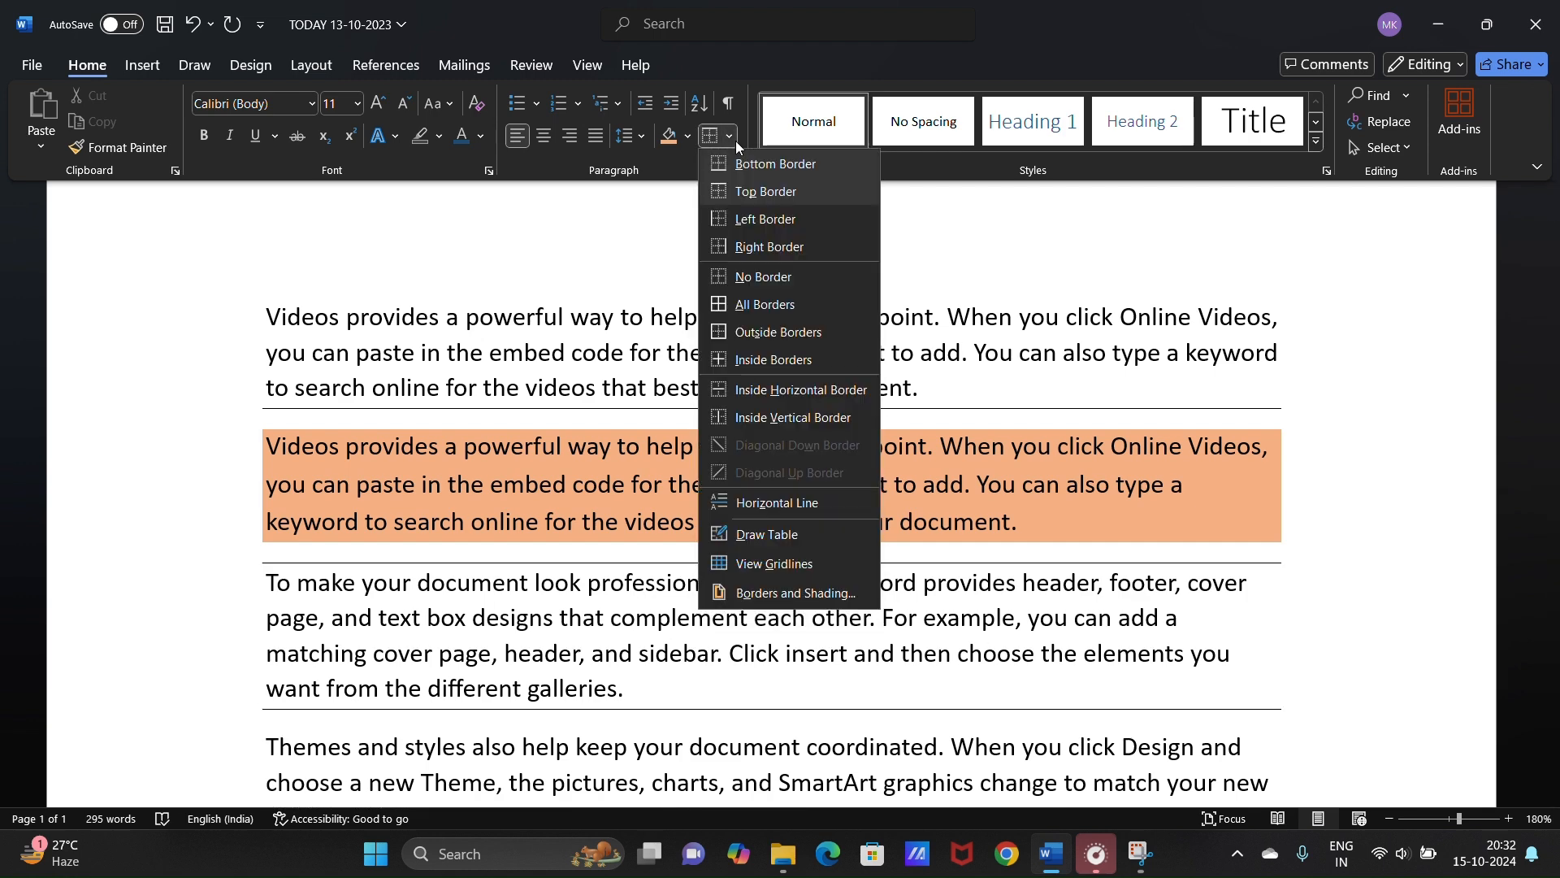
click(744, 220)
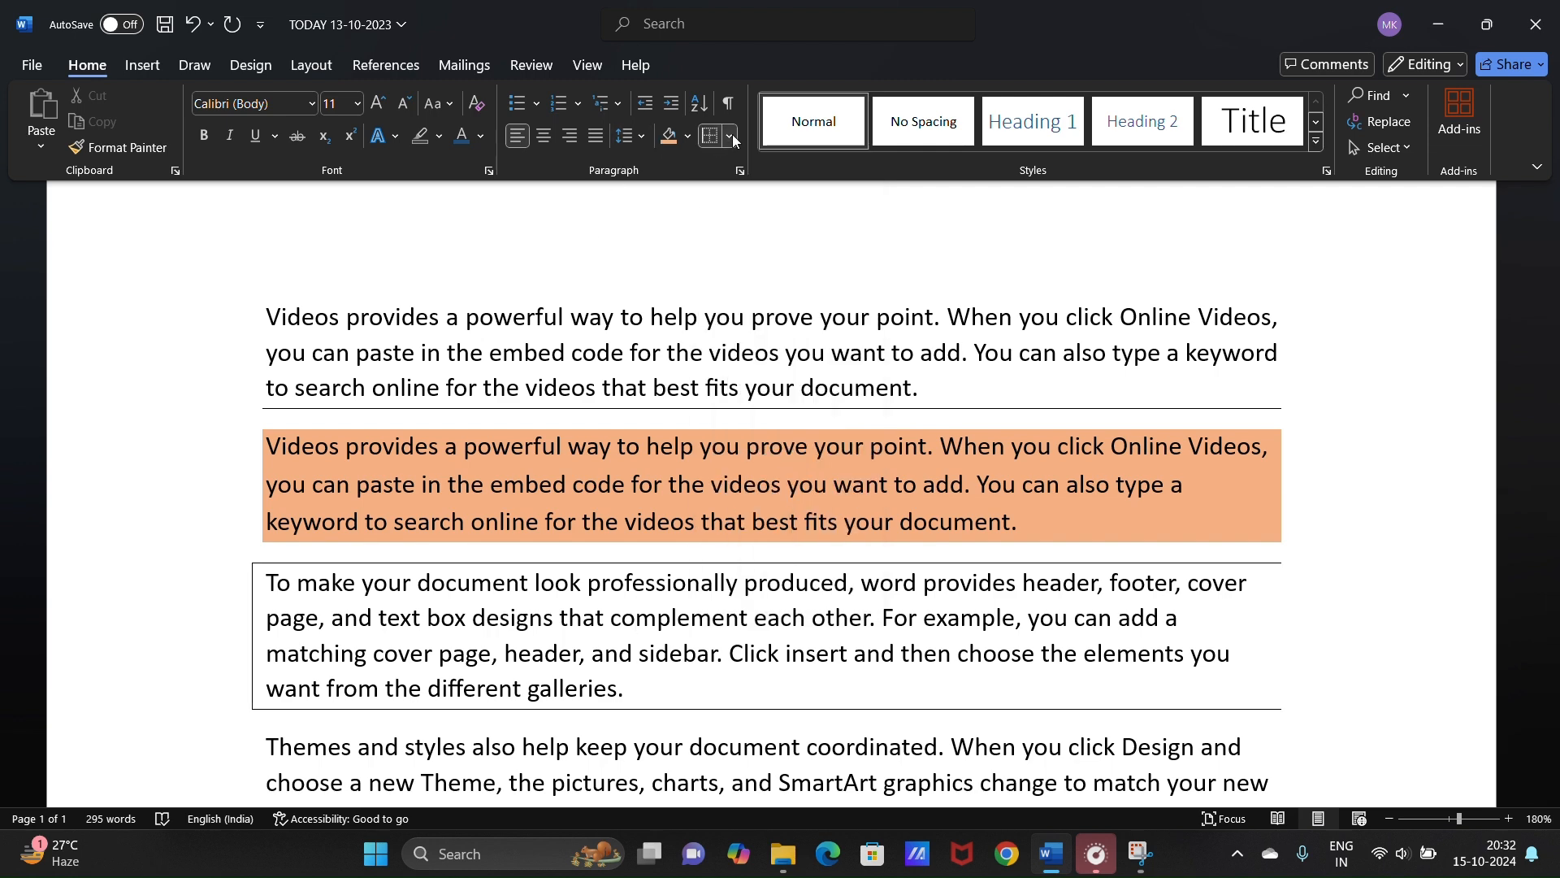
- Apply All Borders to the fourth paragraph, beginning "Themes and styles also help"
scroll(635, 439, down, 2)
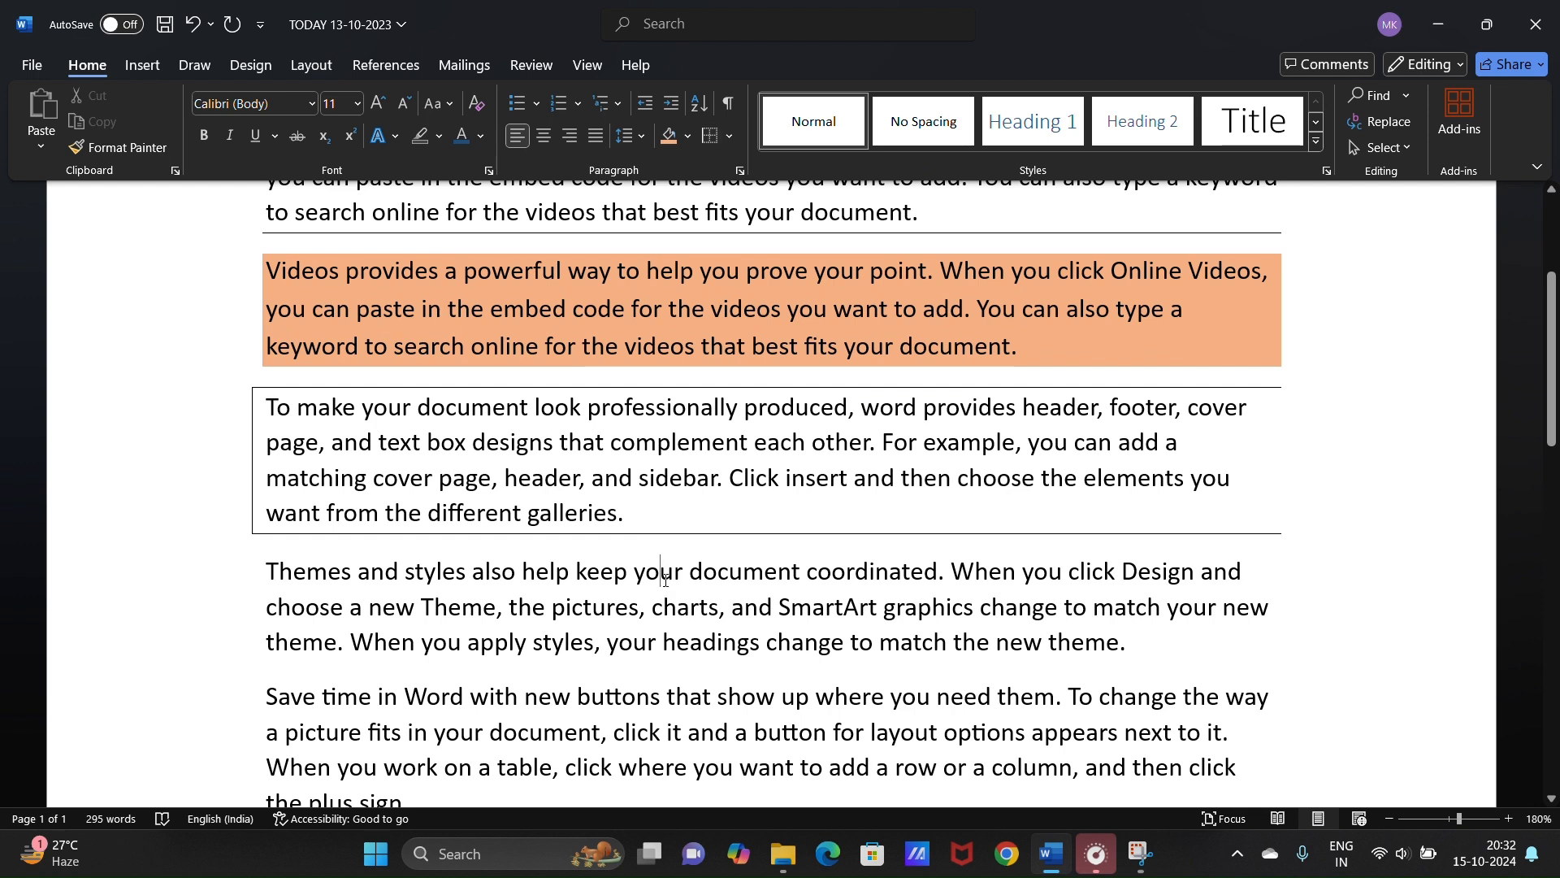
click(730, 136)
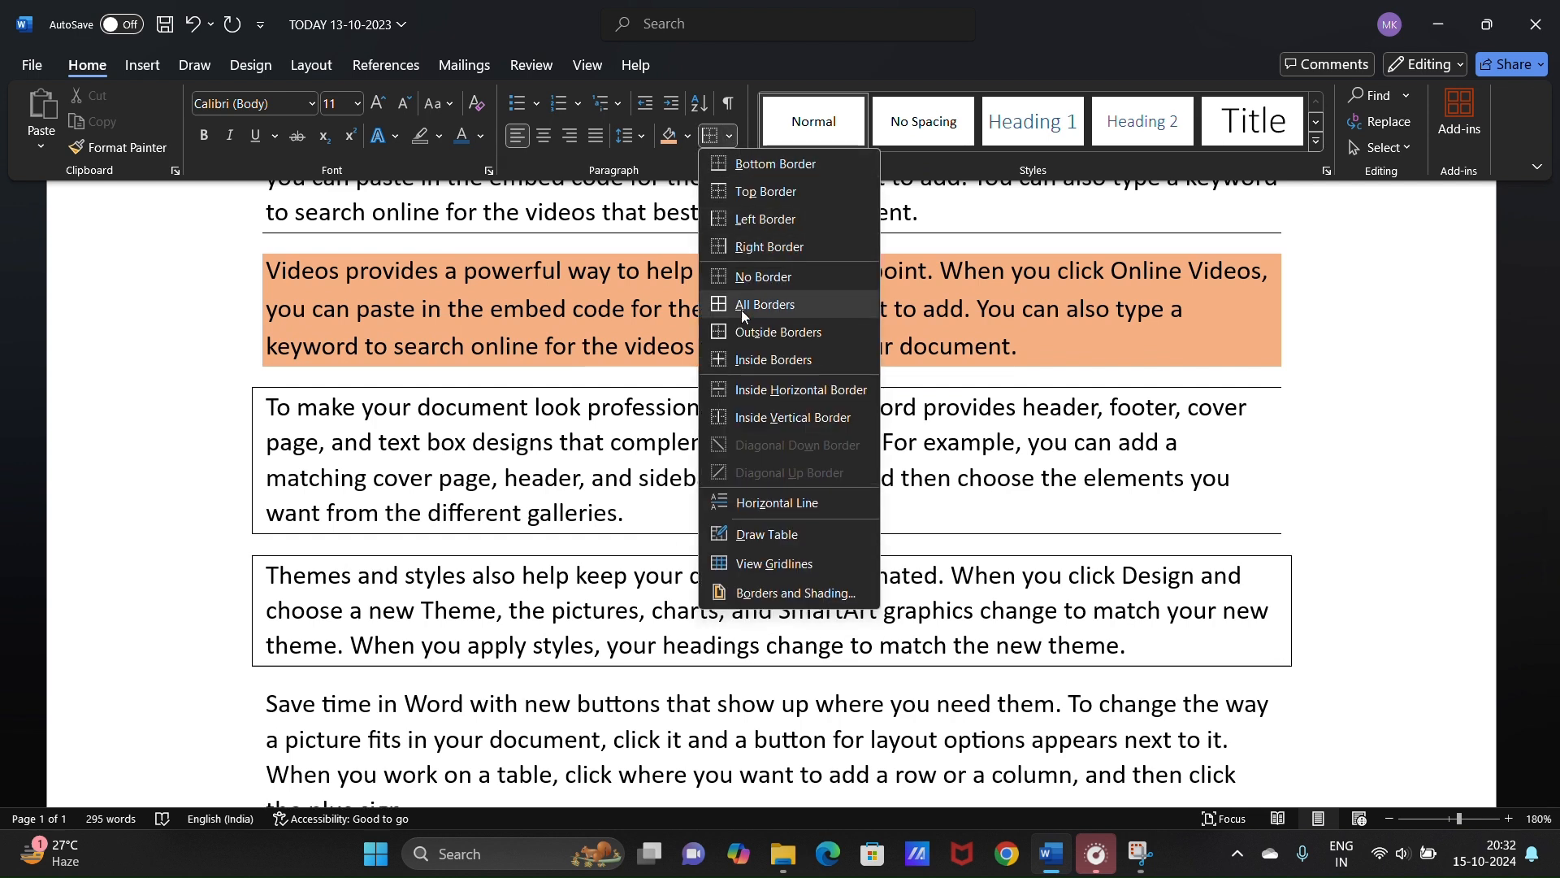
click(746, 309)
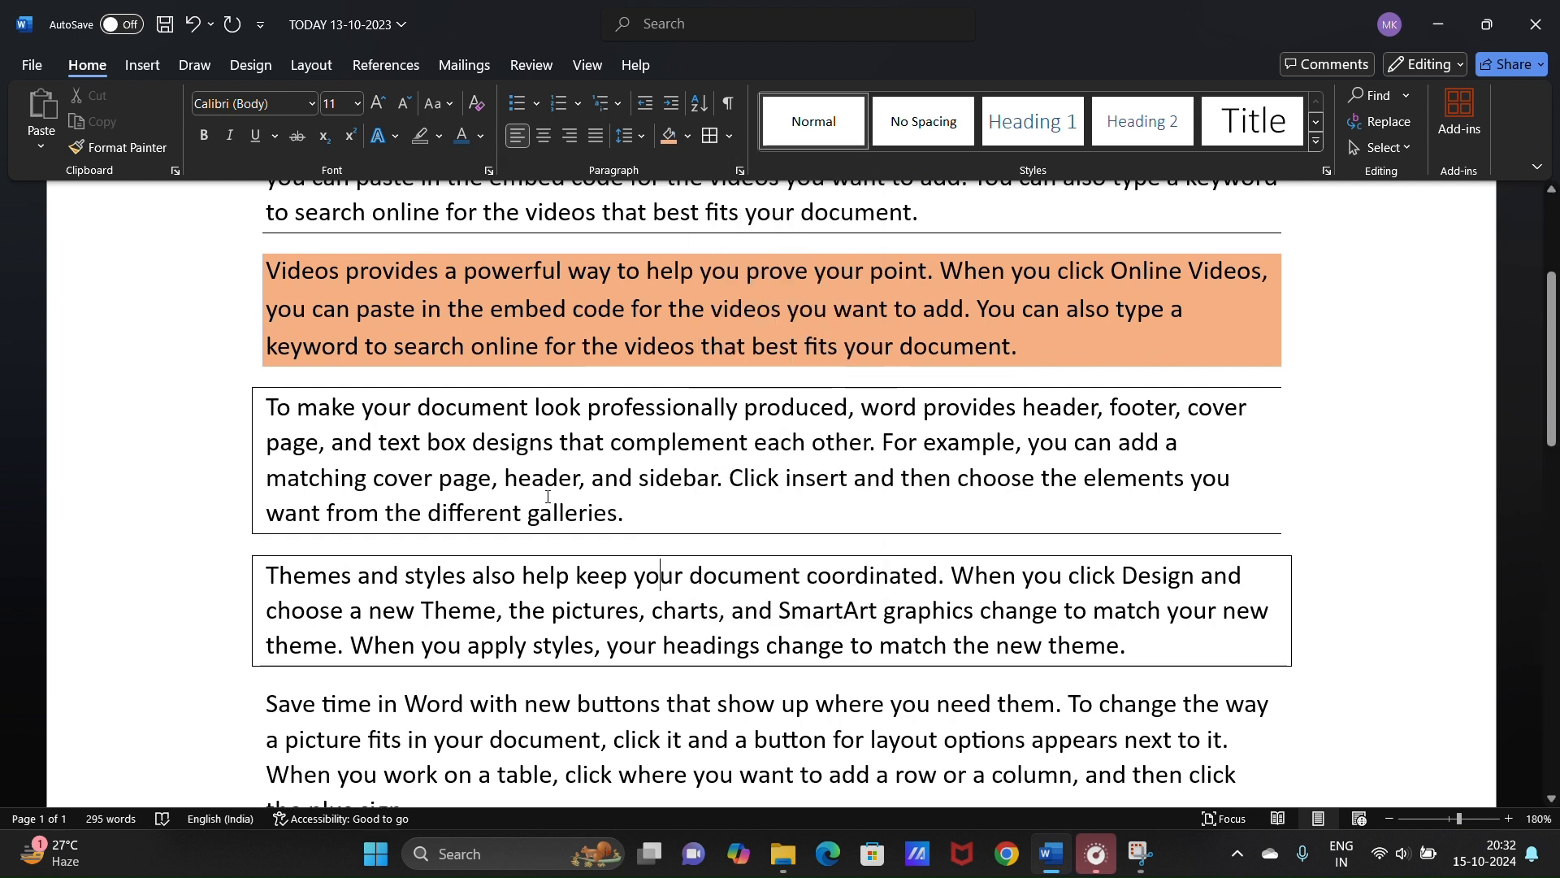
click(729, 137)
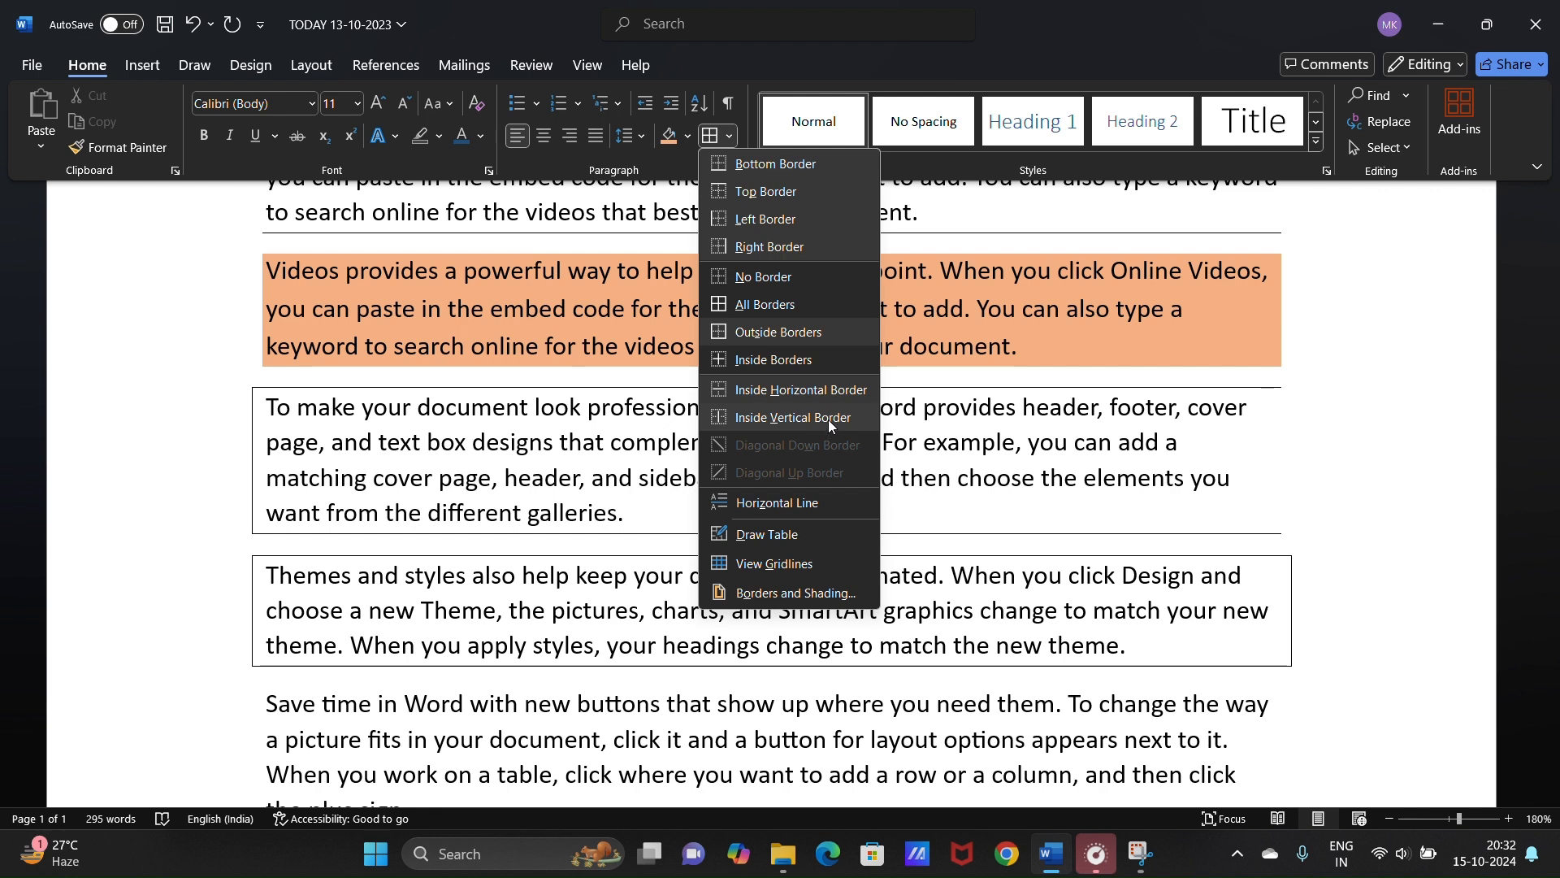
click(935, 458)
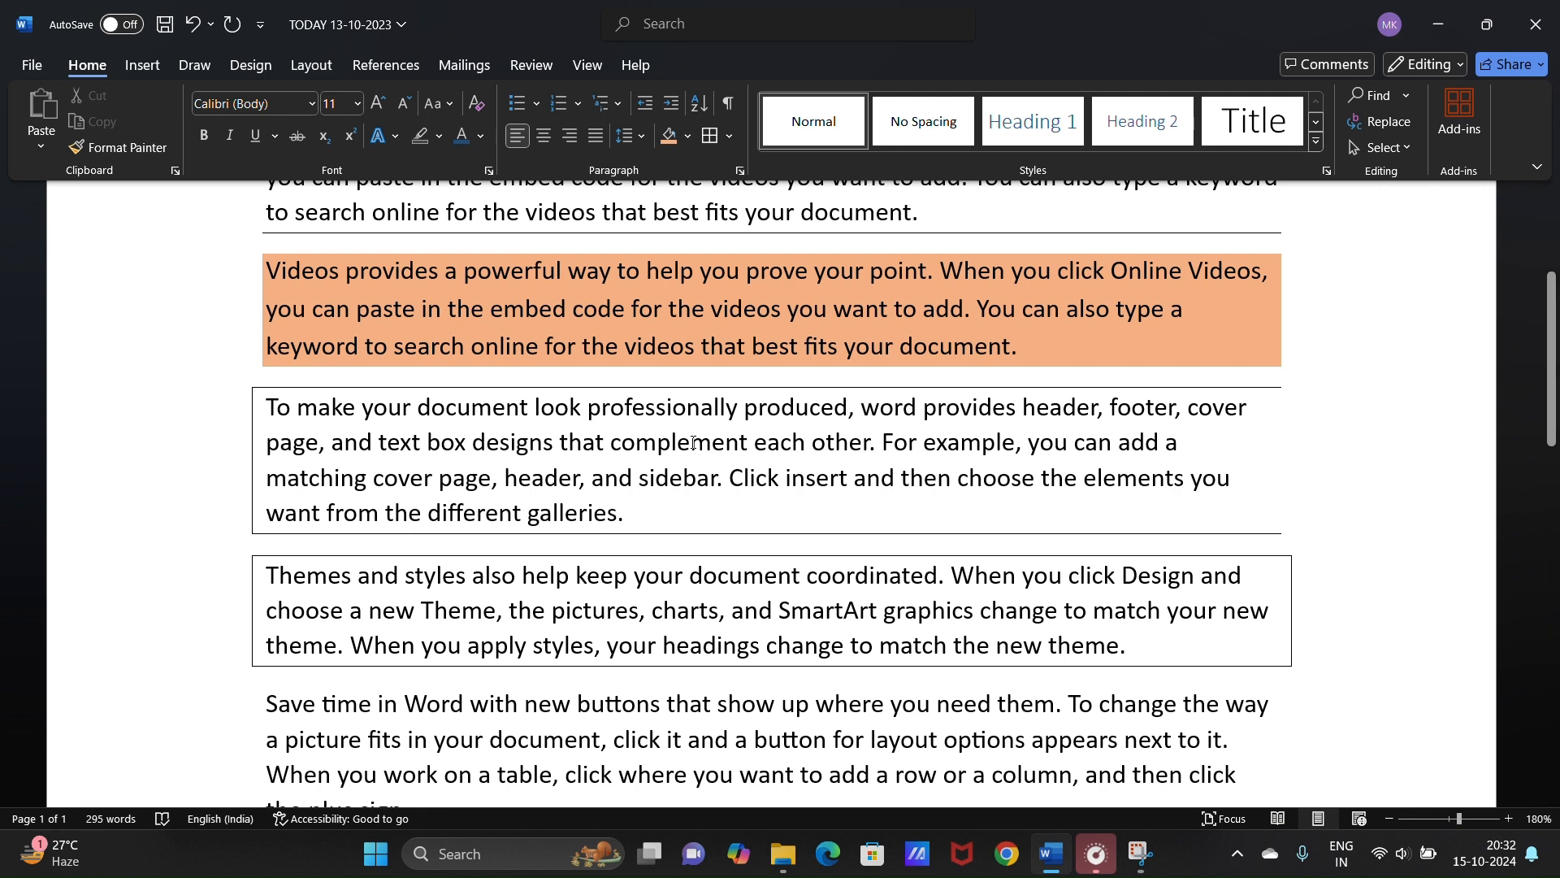
scroll(693, 442, up, 3)
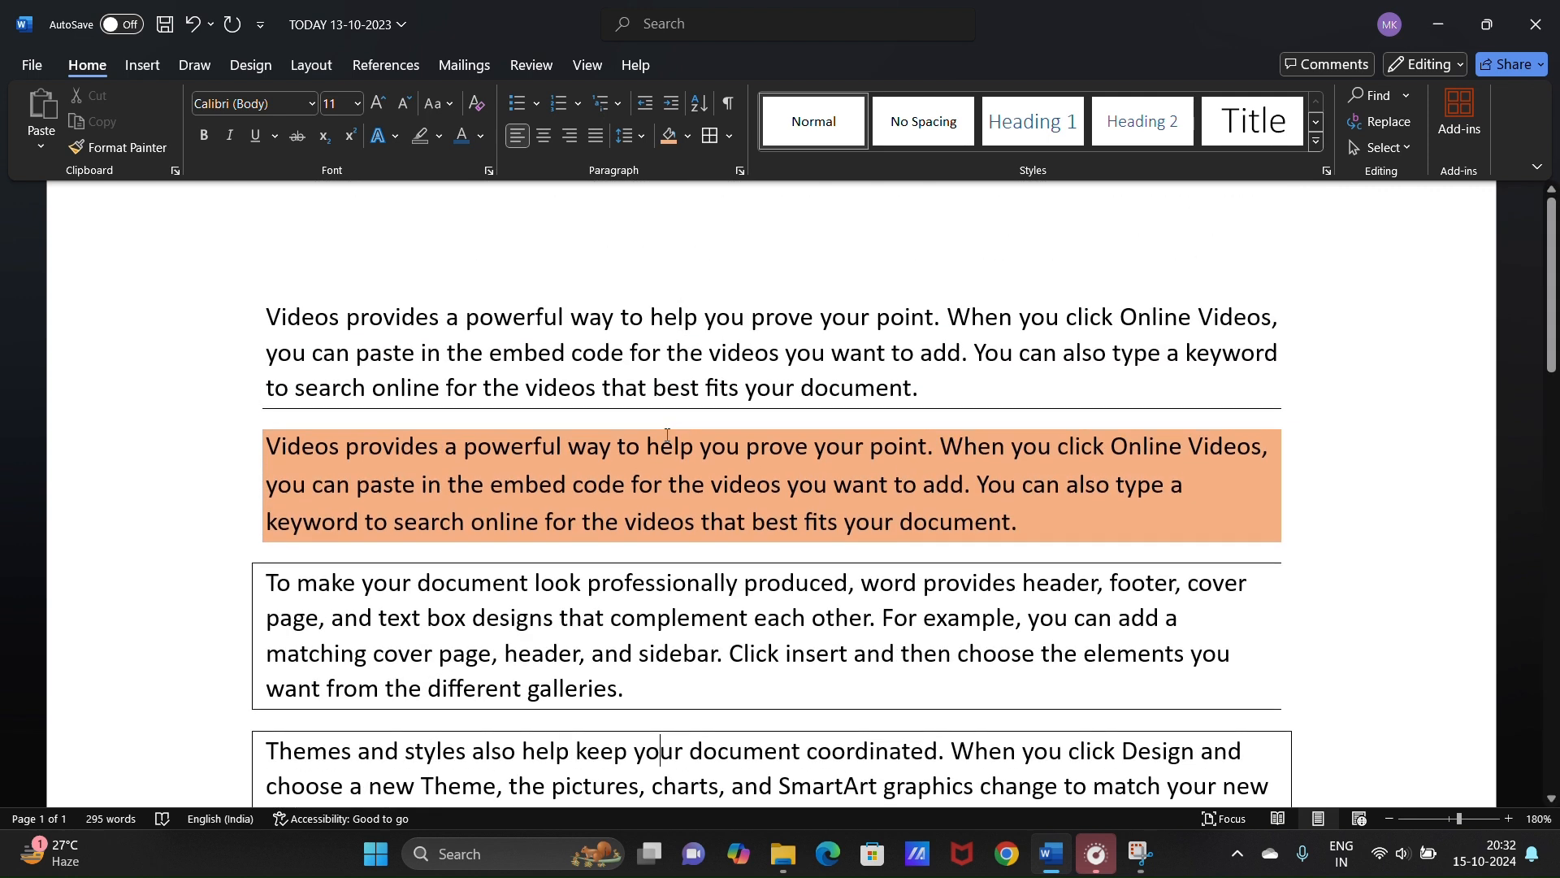
scroll(666, 434, up, 2)
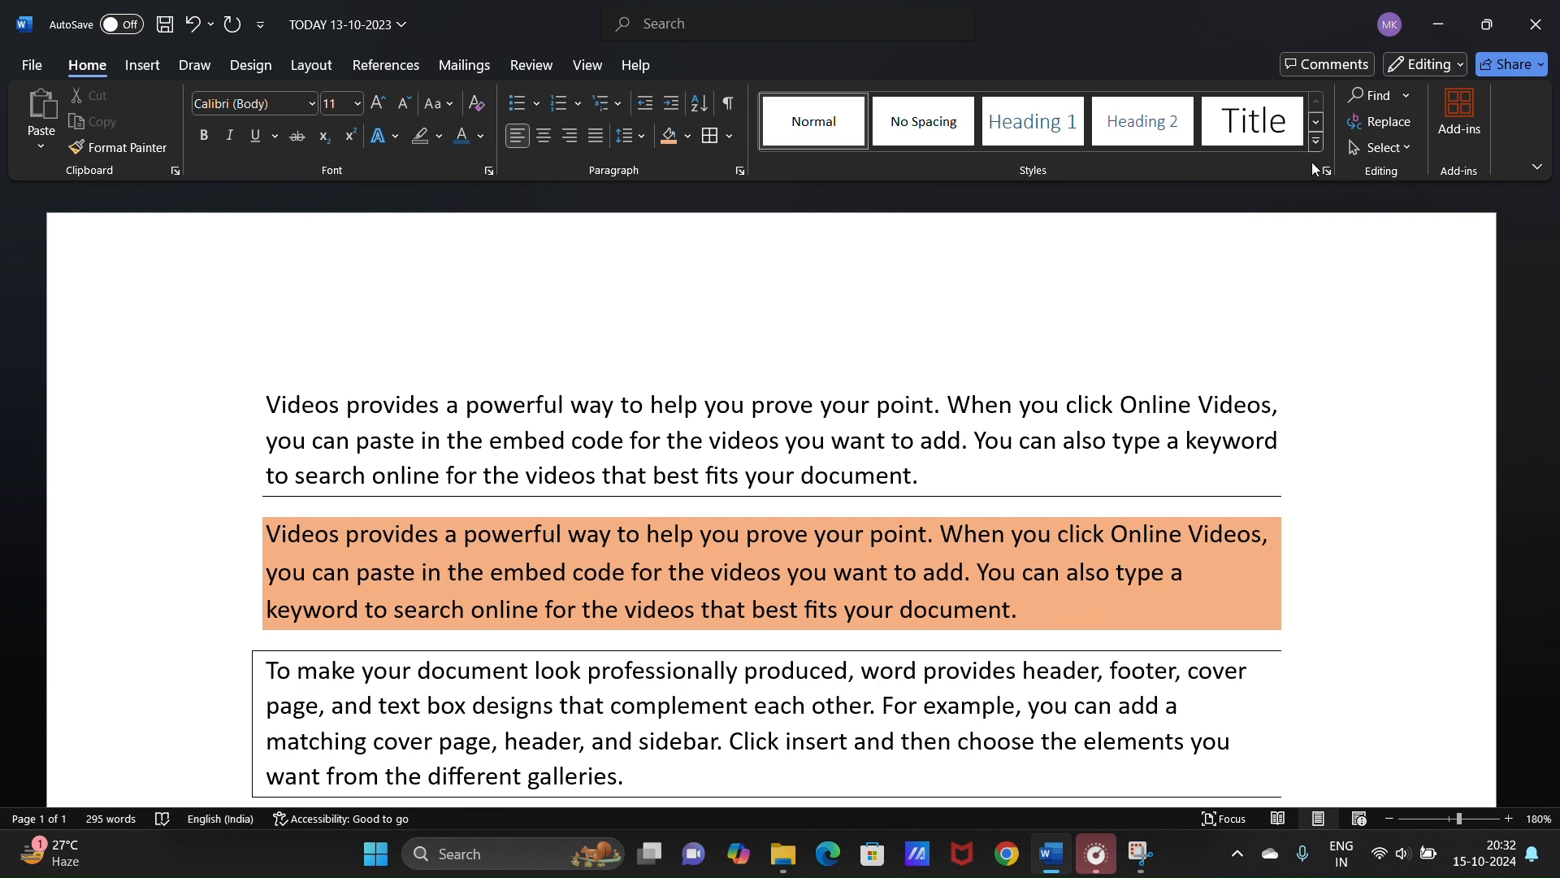
- Apply the Intense Quote style to the fourth paragraph, beginning "Themes and styles also help"
click(1314, 141)
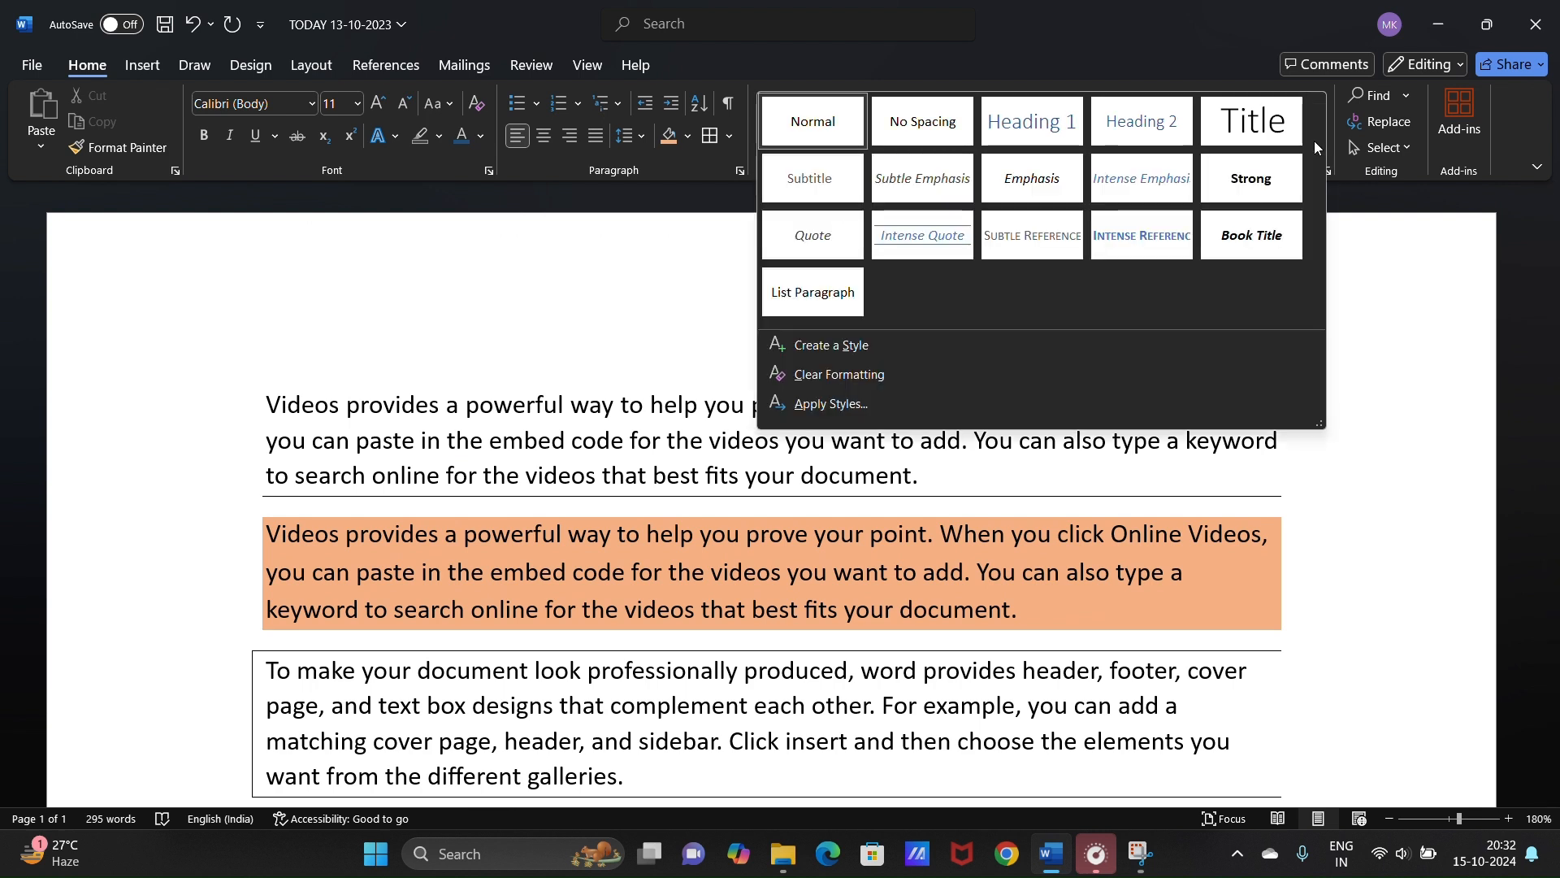
scroll(1209, 157, down, 2)
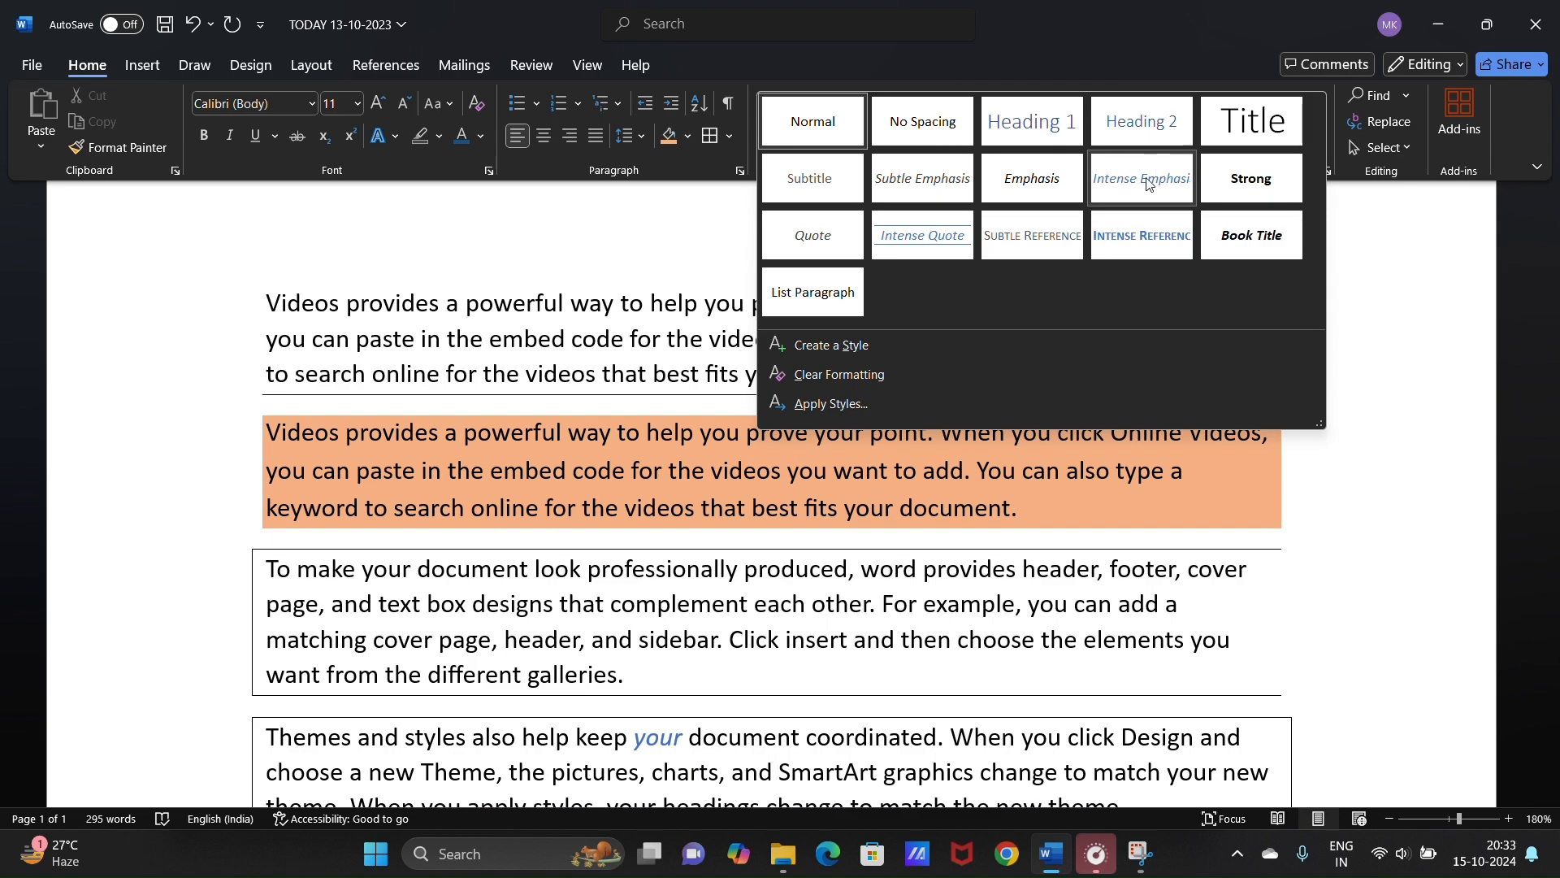
click(908, 236)
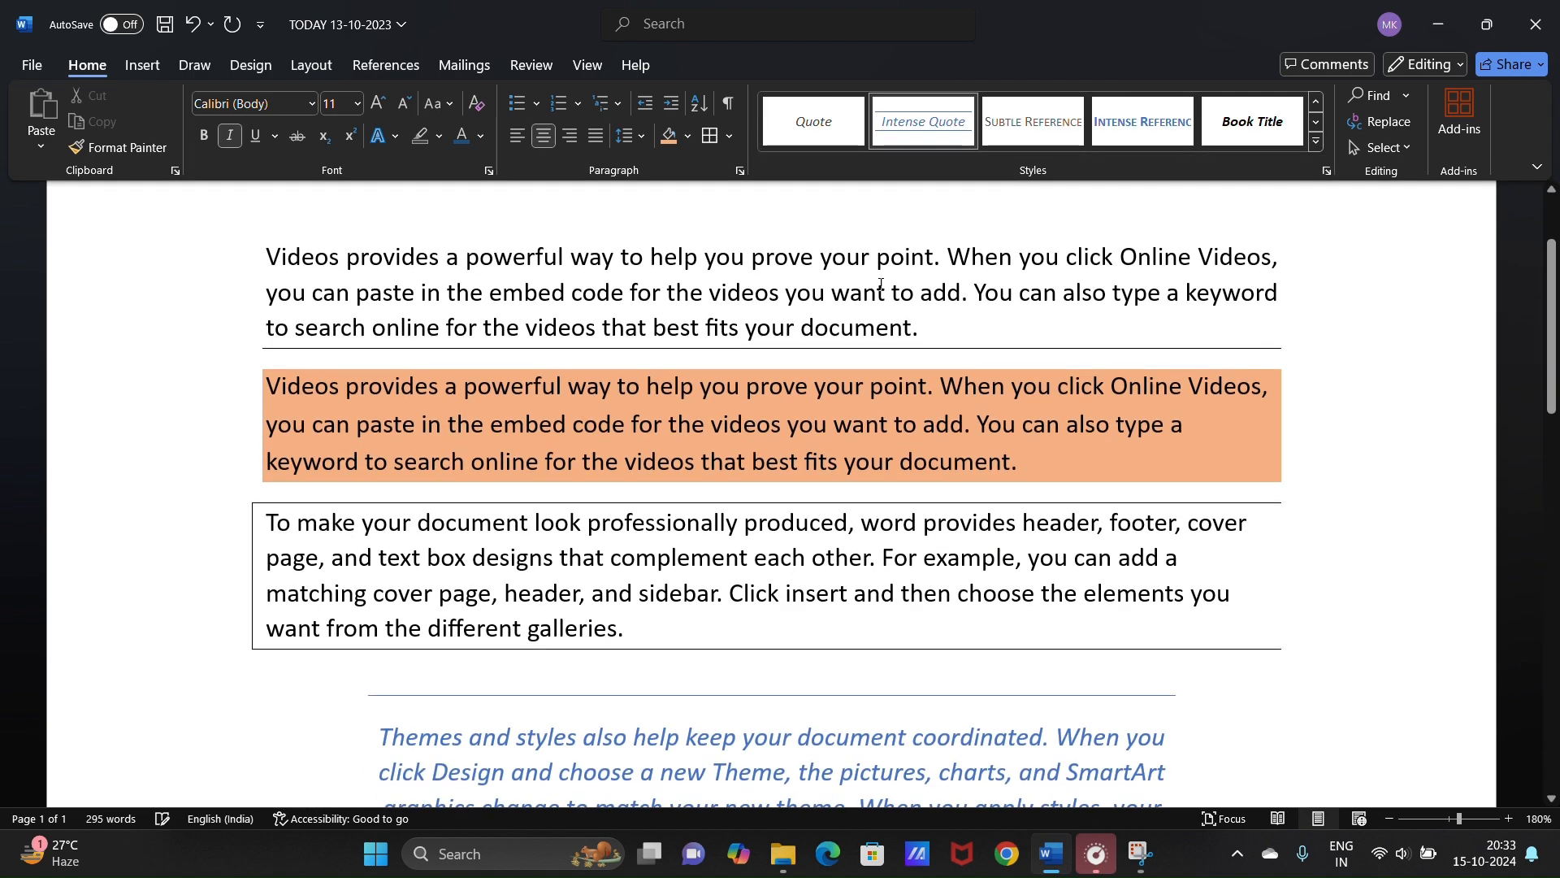
scroll(719, 327, down, 5)
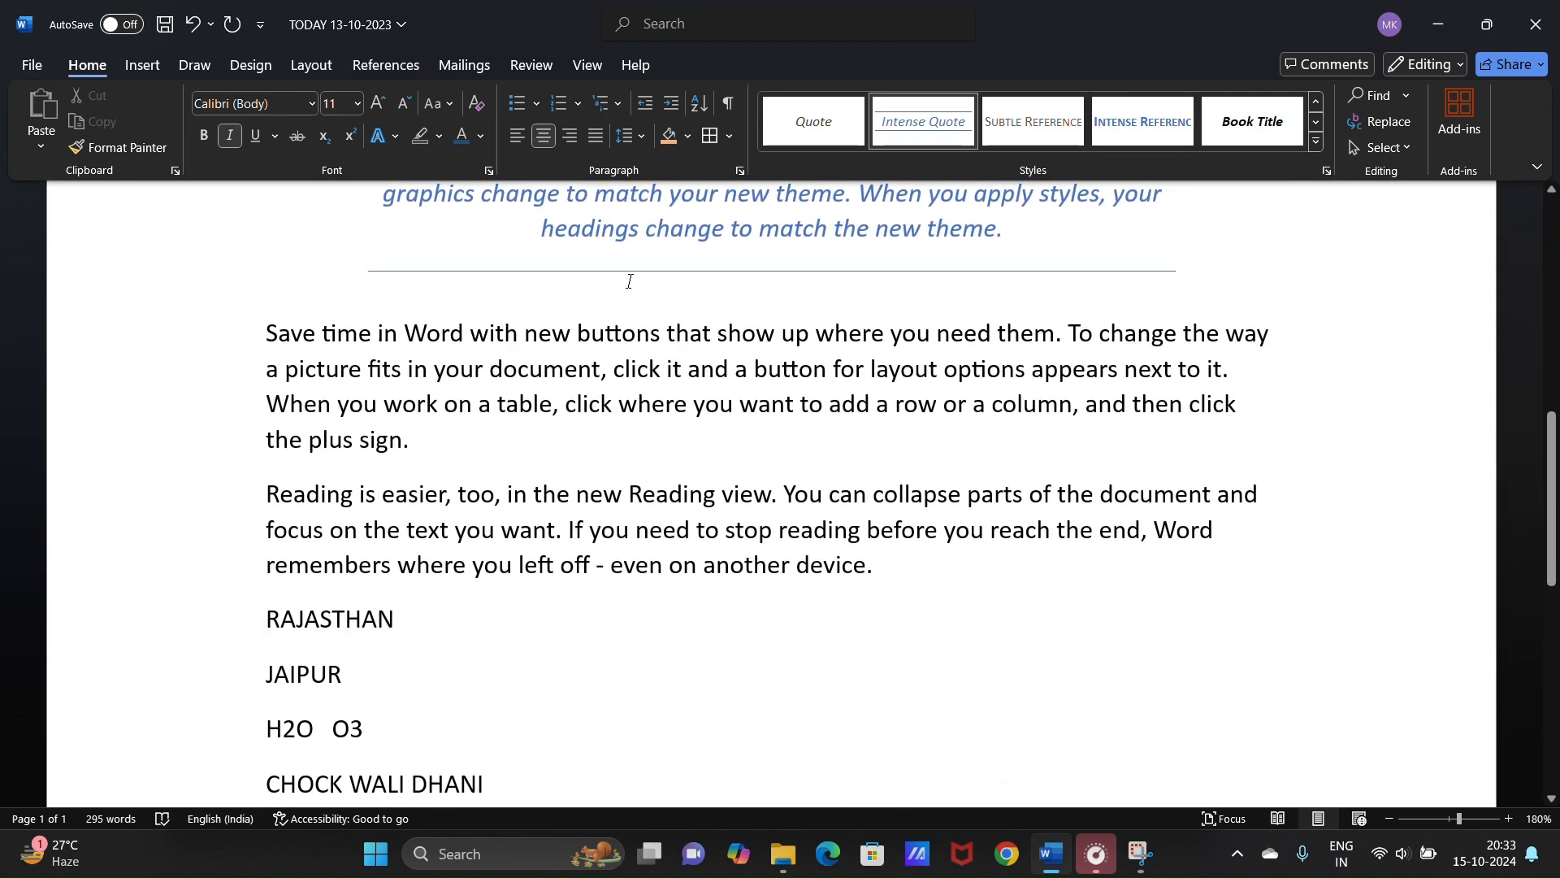
scroll(561, 318, up, 2)
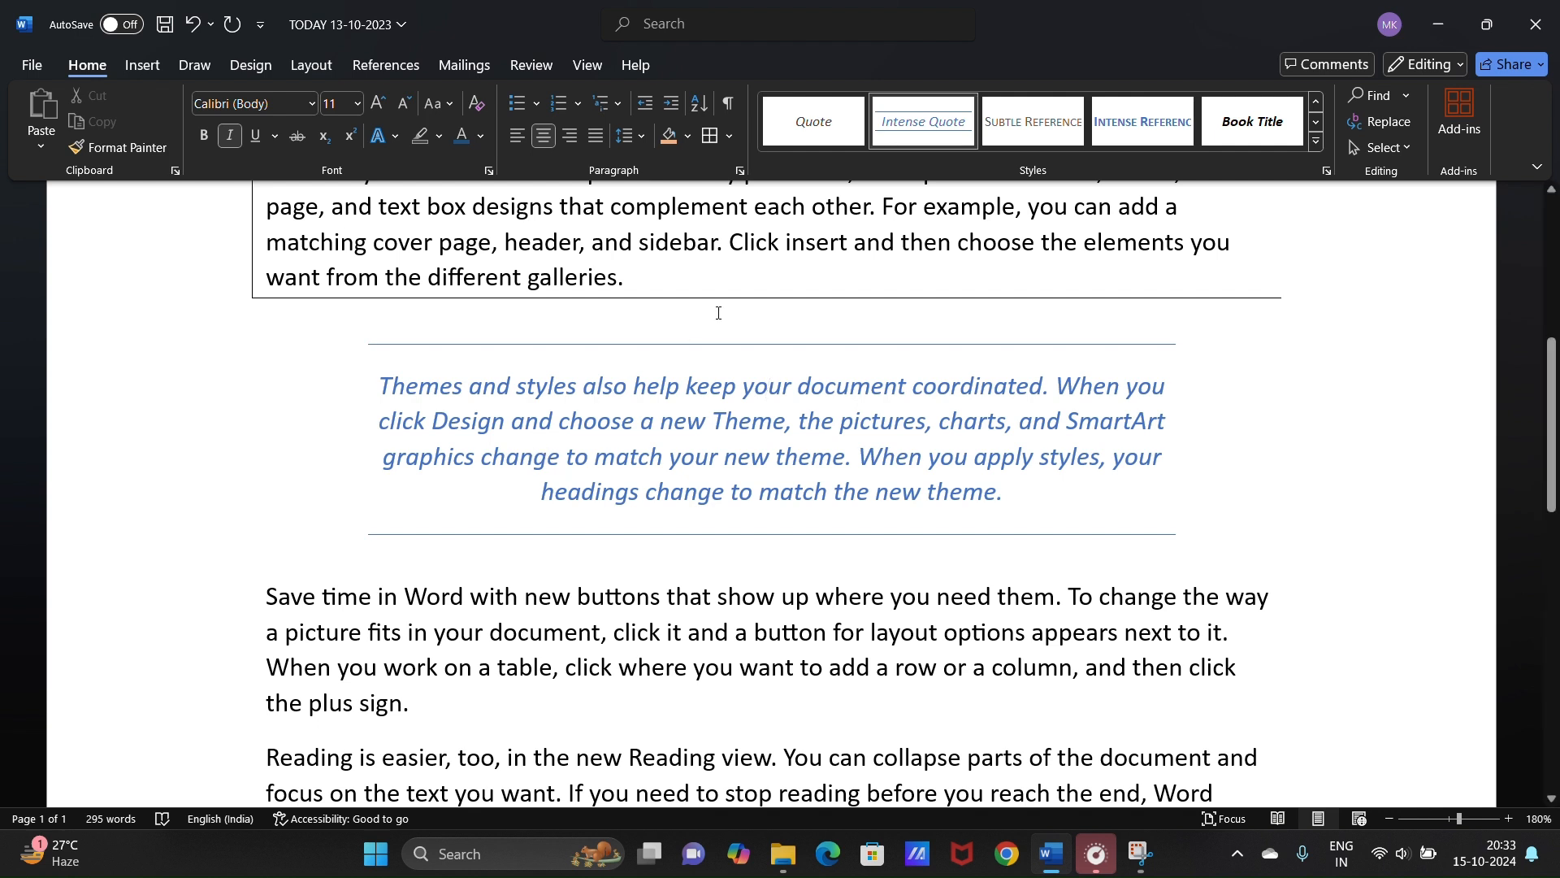
click(1316, 142)
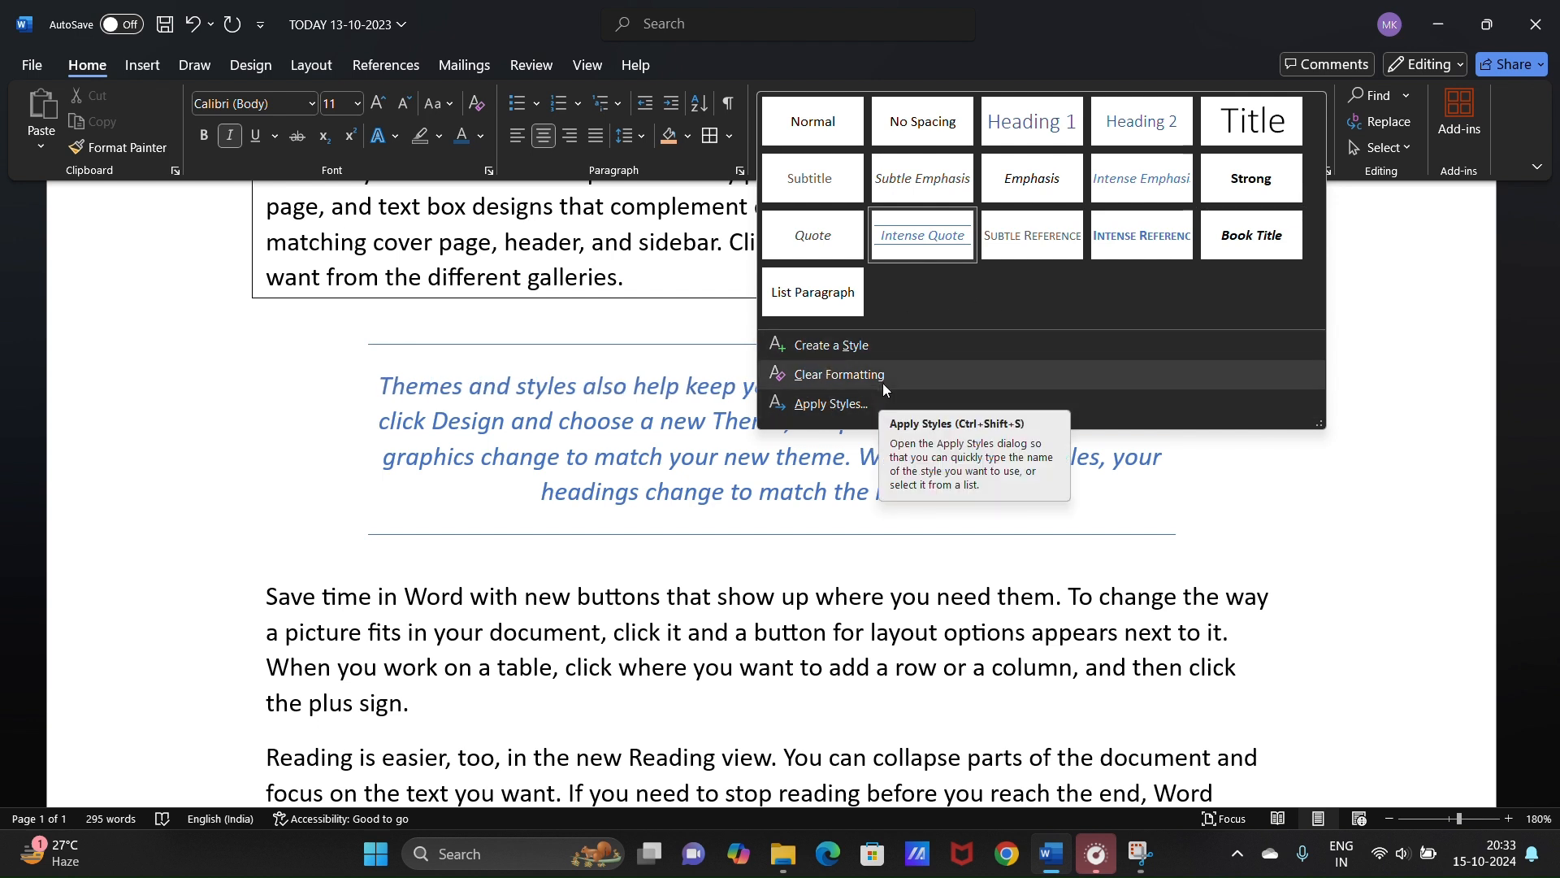
click(1125, 464)
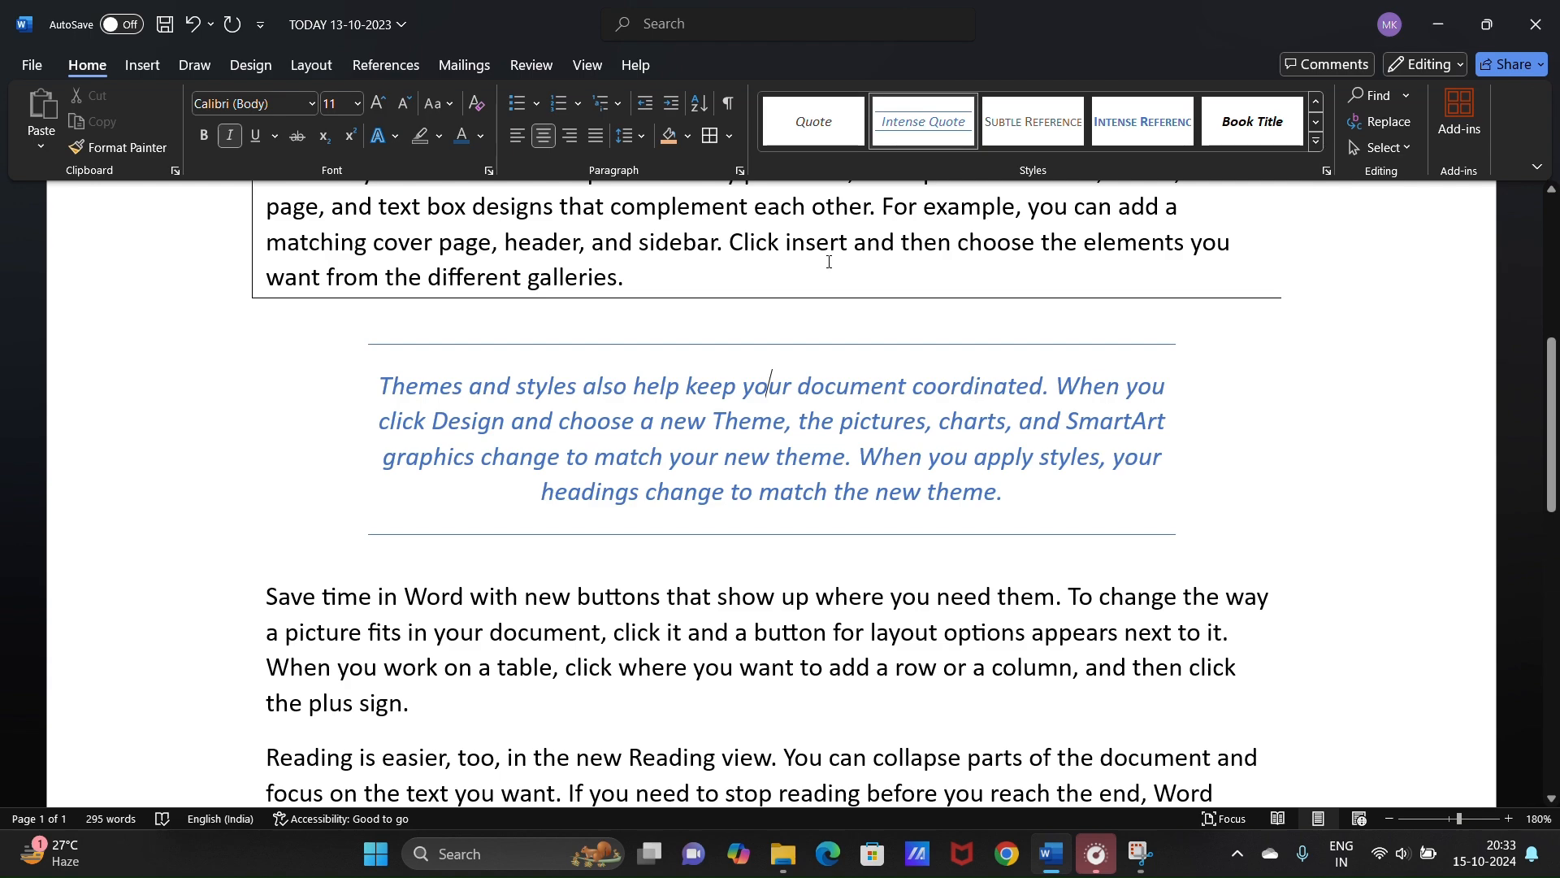
scroll(748, 304, up, 5)
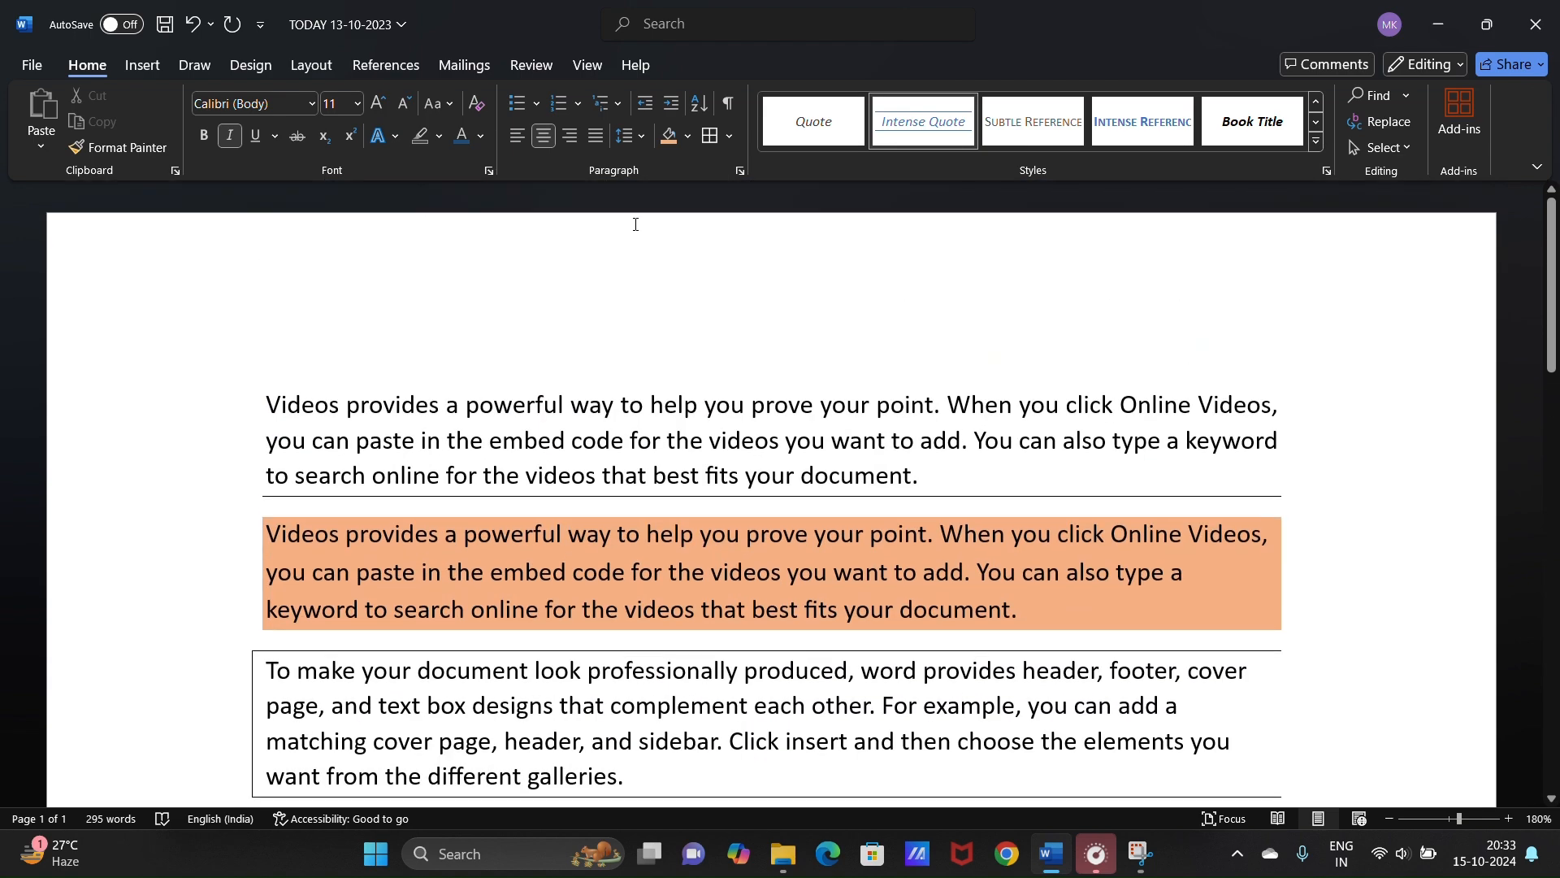
scroll(635, 225, down, 2)
scroll(655, 212, up, 2)
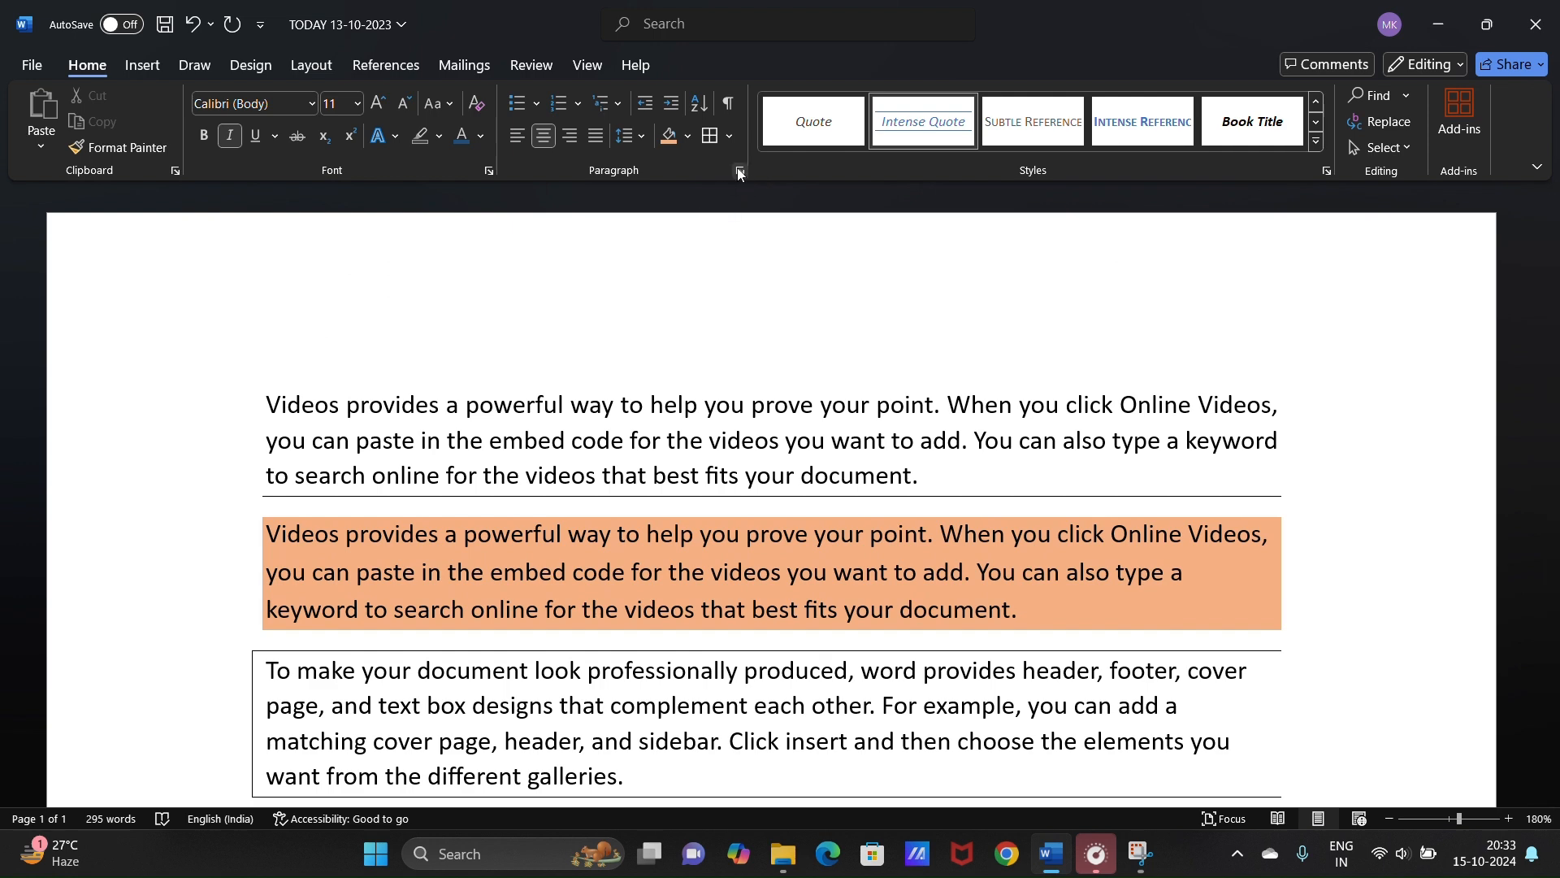
- Open the paragraph settings for the first paragraph and set its alignment to Right
click(706, 407)
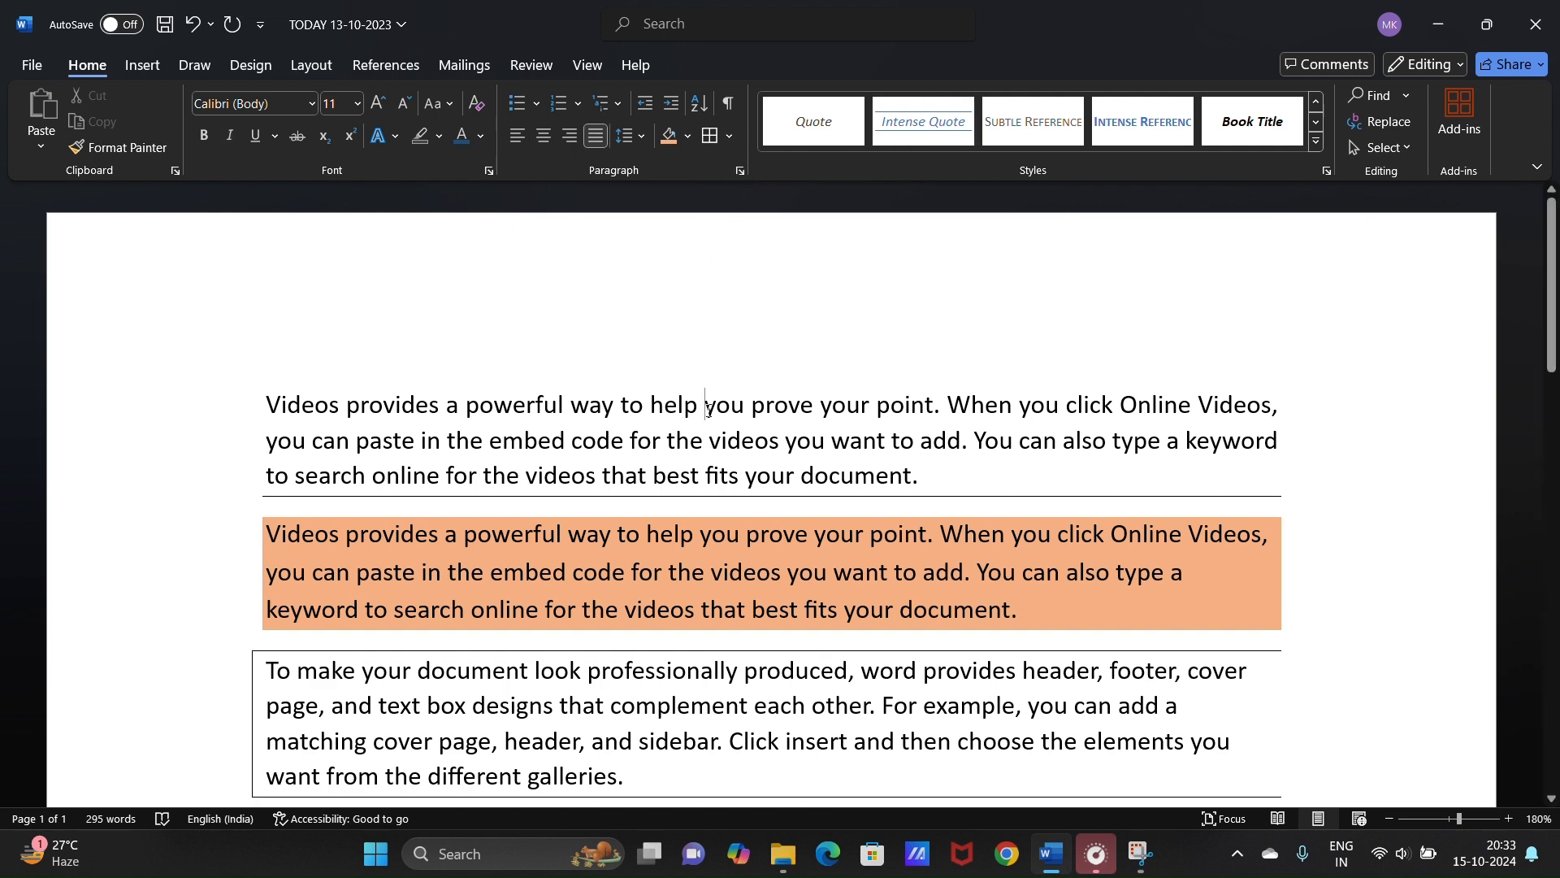
click(741, 171)
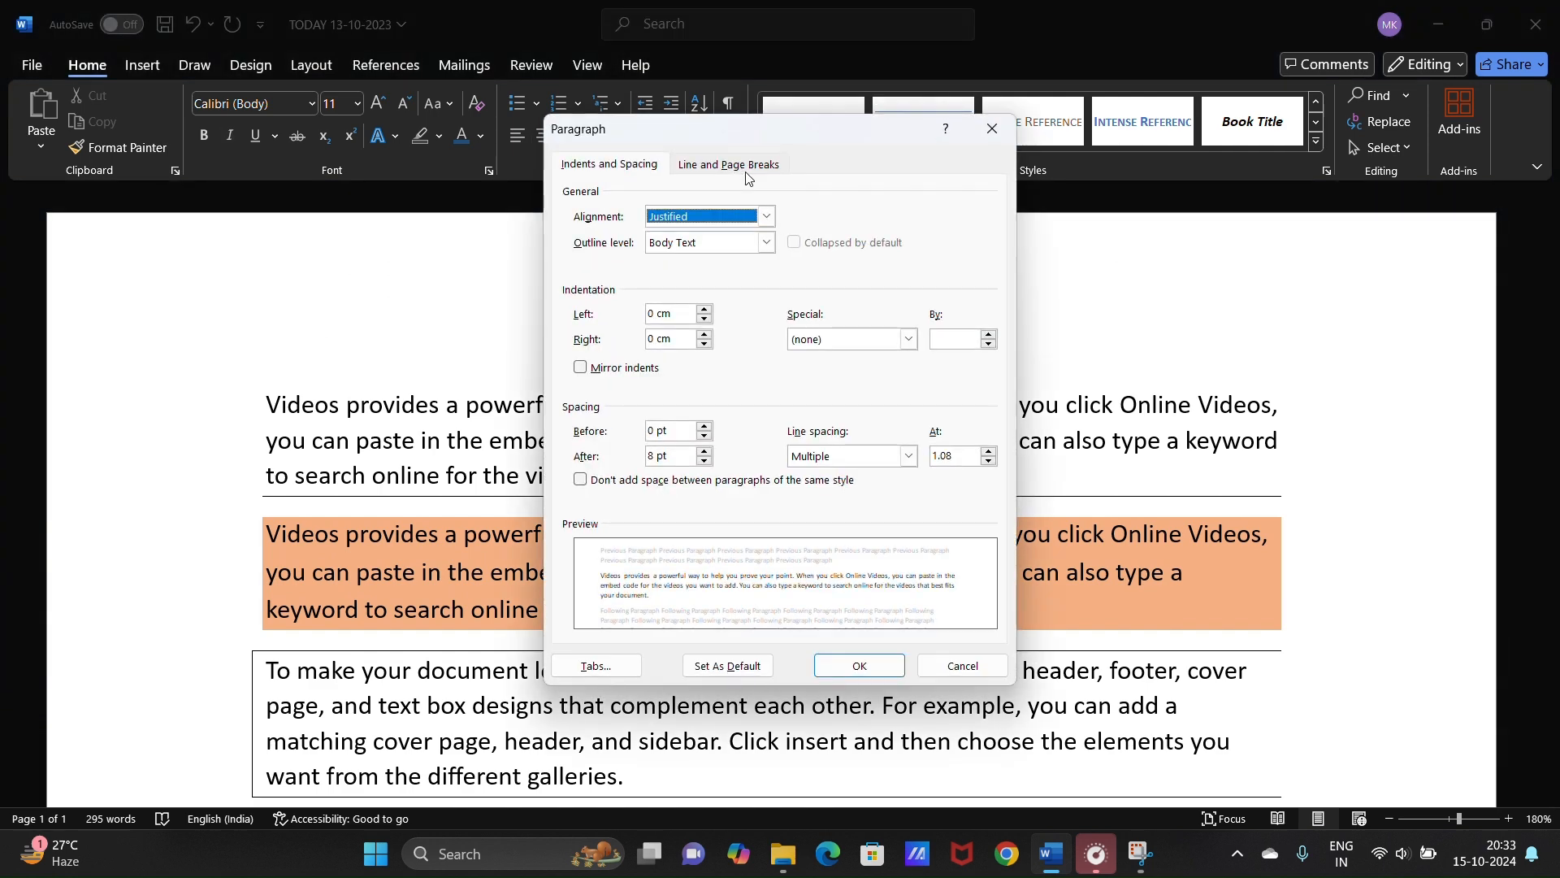
click(765, 216)
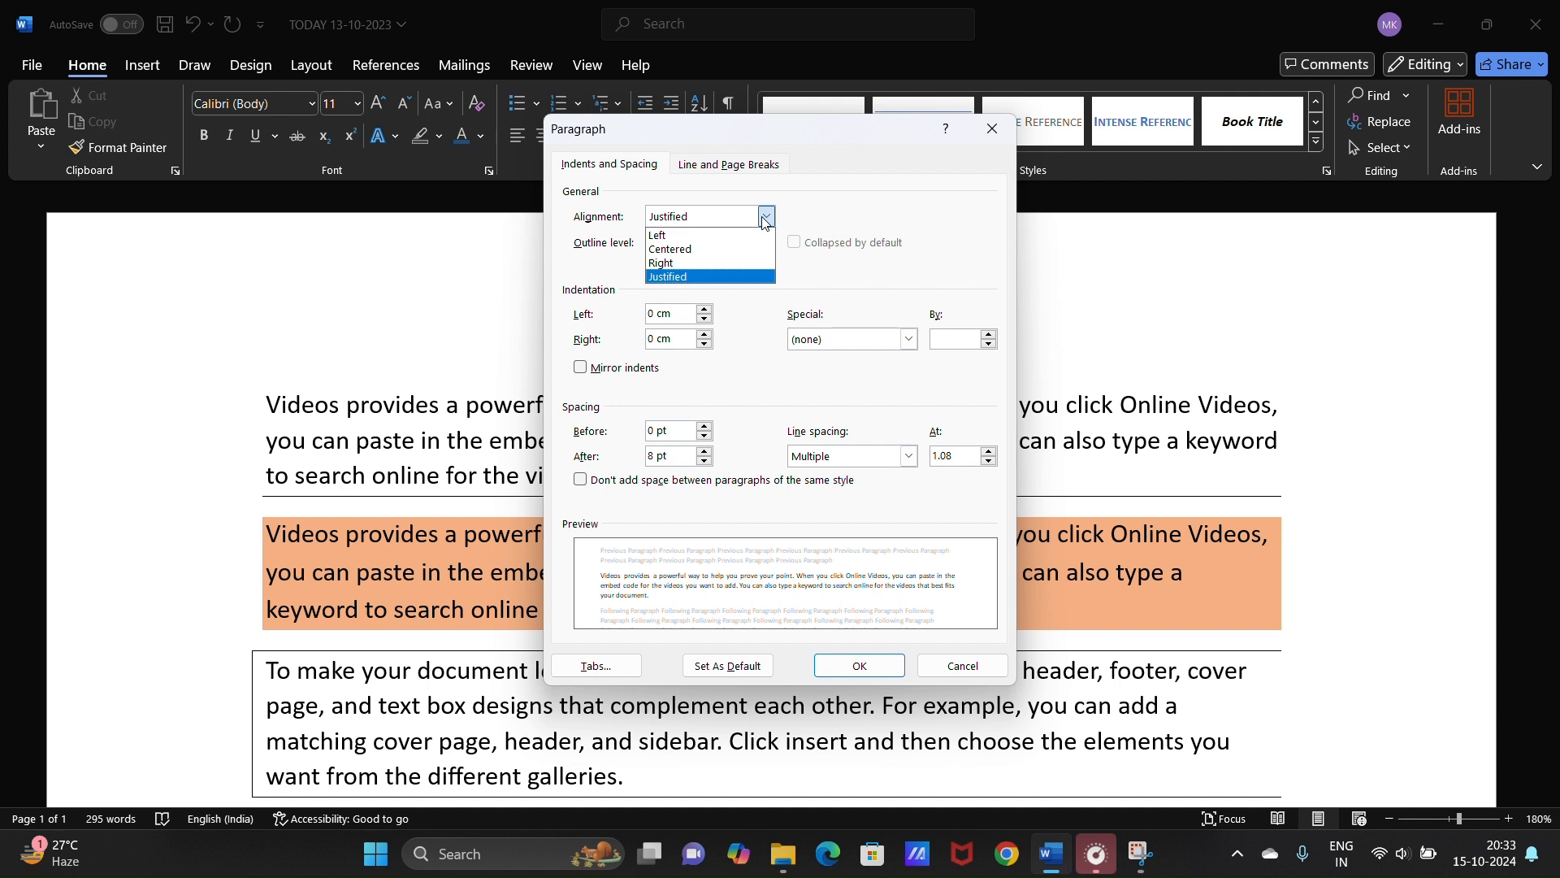
click(726, 268)
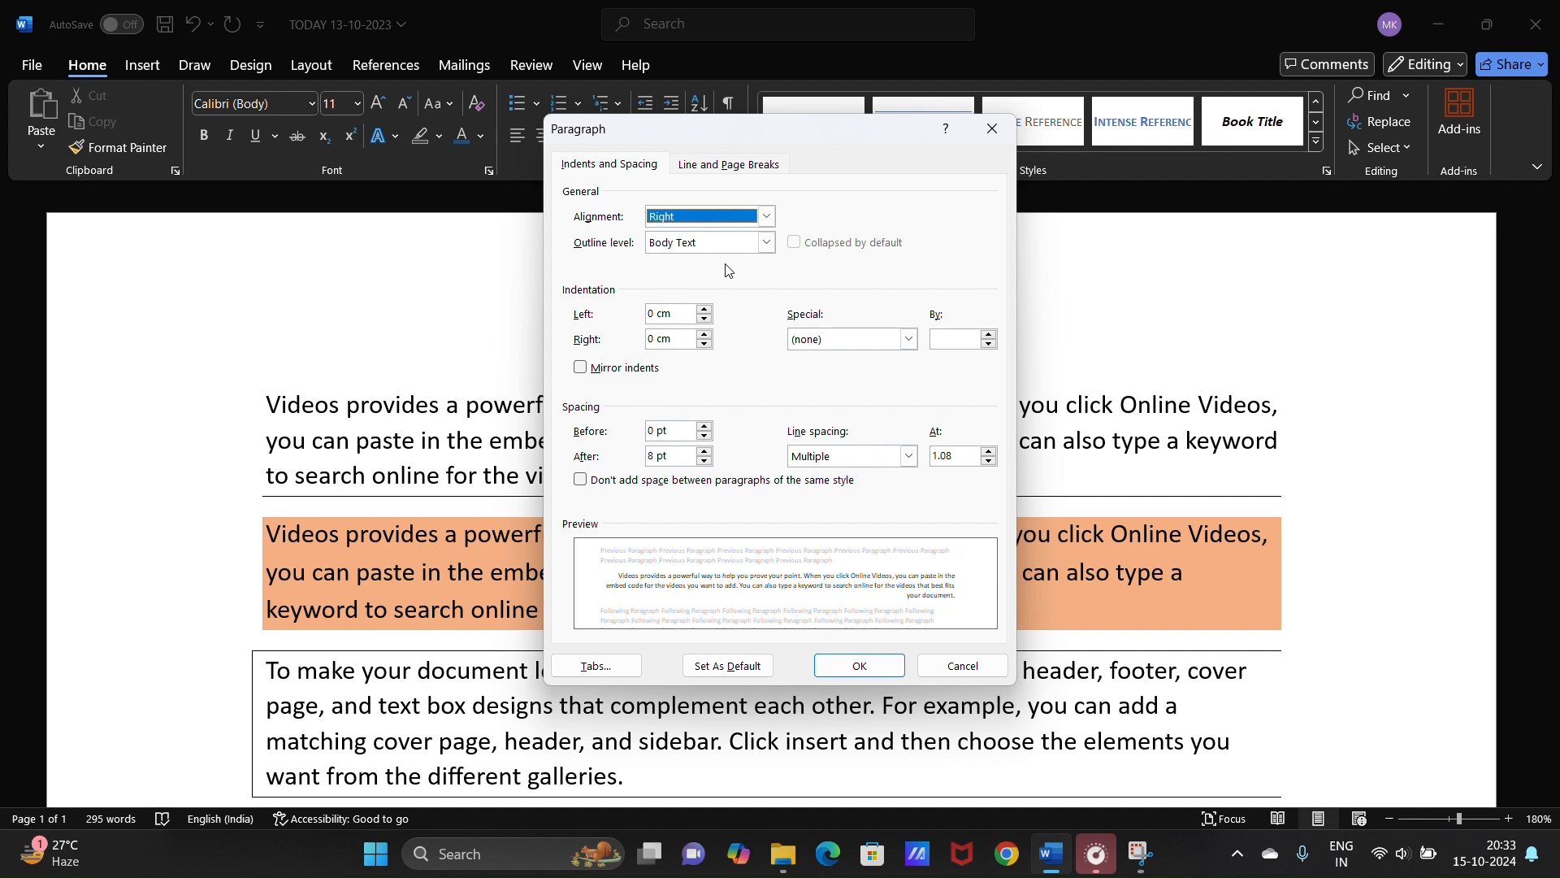
- Set the paragraph's left and right indents to 0.5 cm and its special indent to First line by 1.27 cm
click(705, 314)
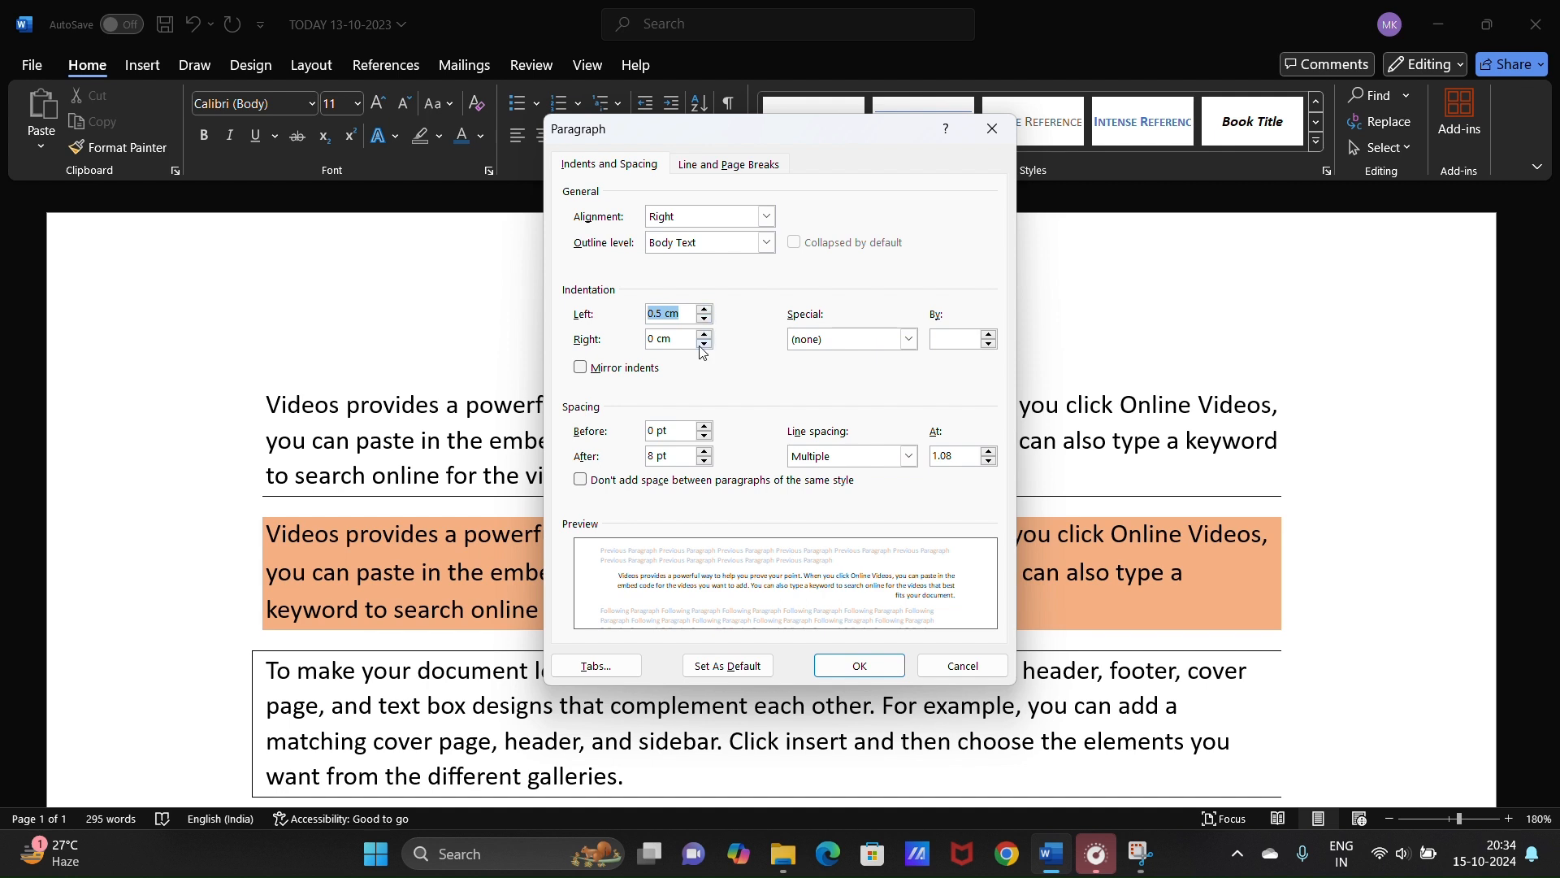
click(705, 335)
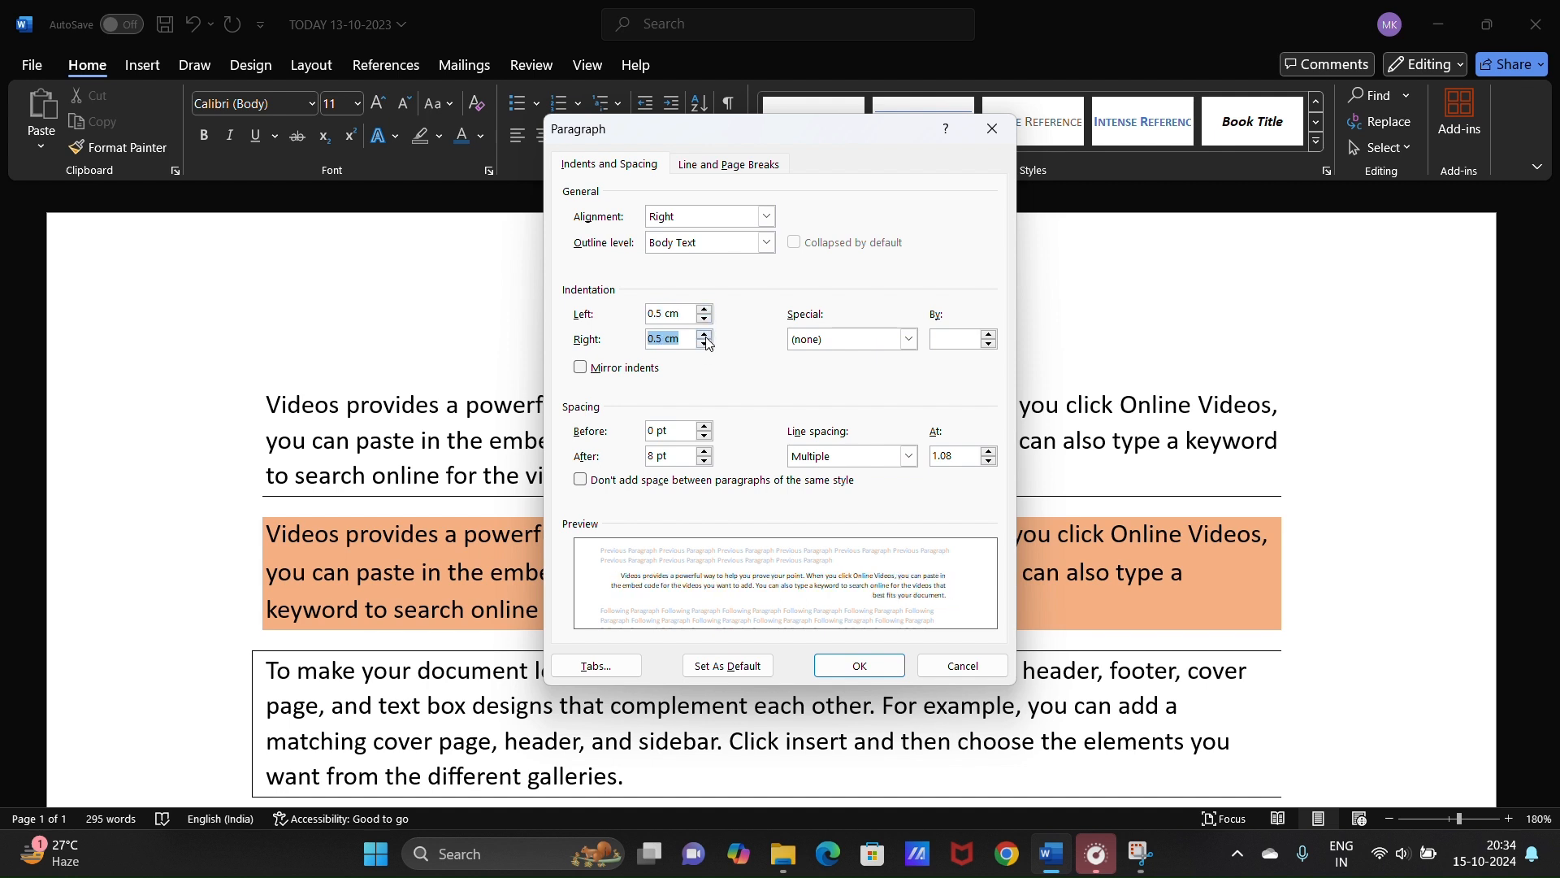
click(872, 340)
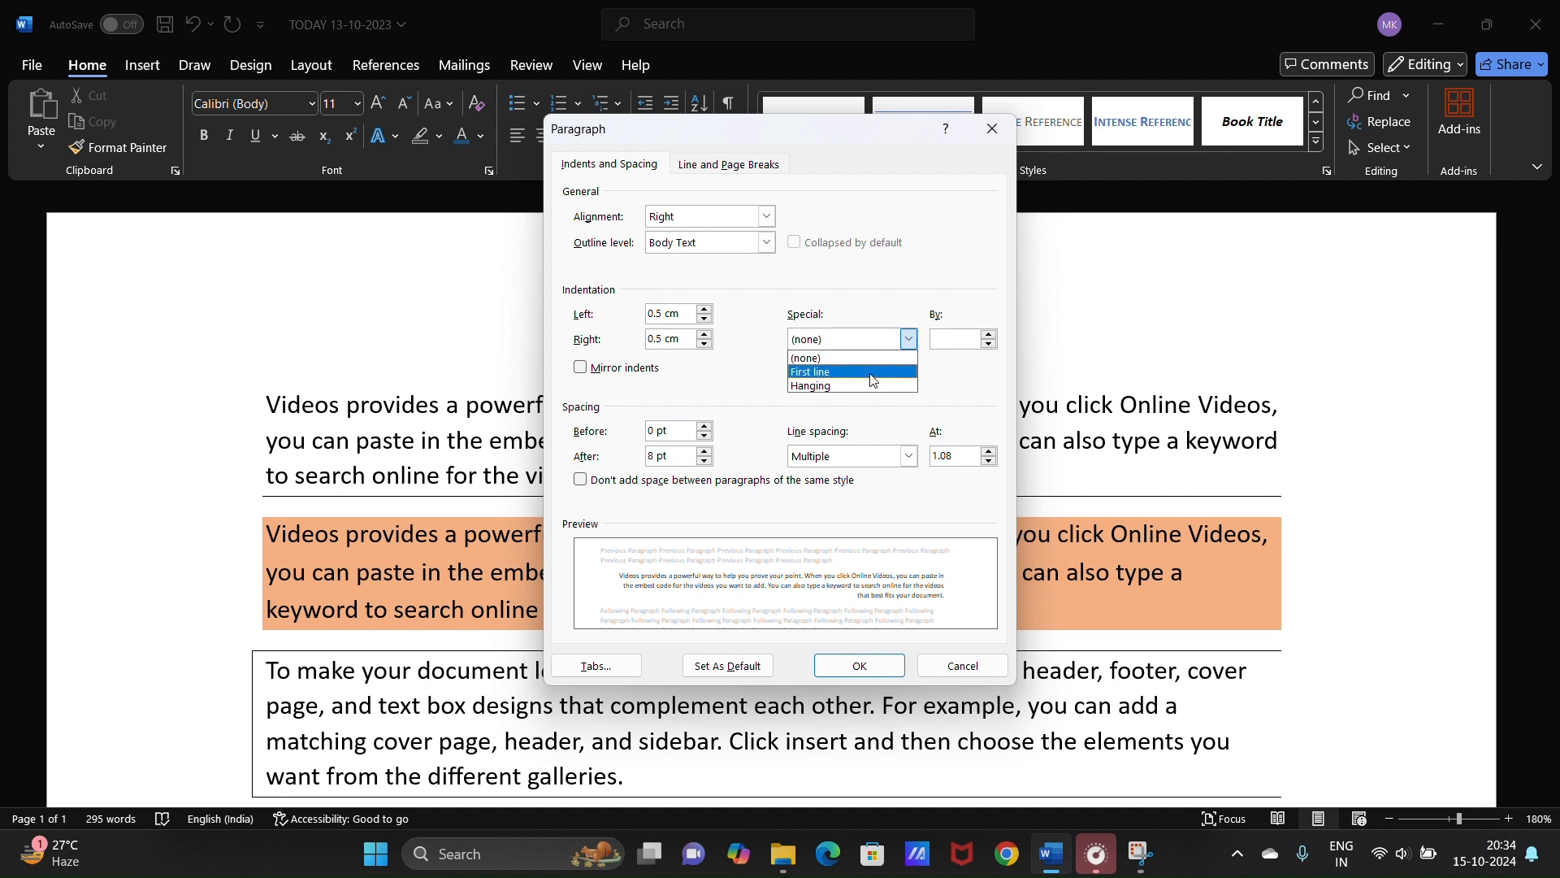
click(871, 372)
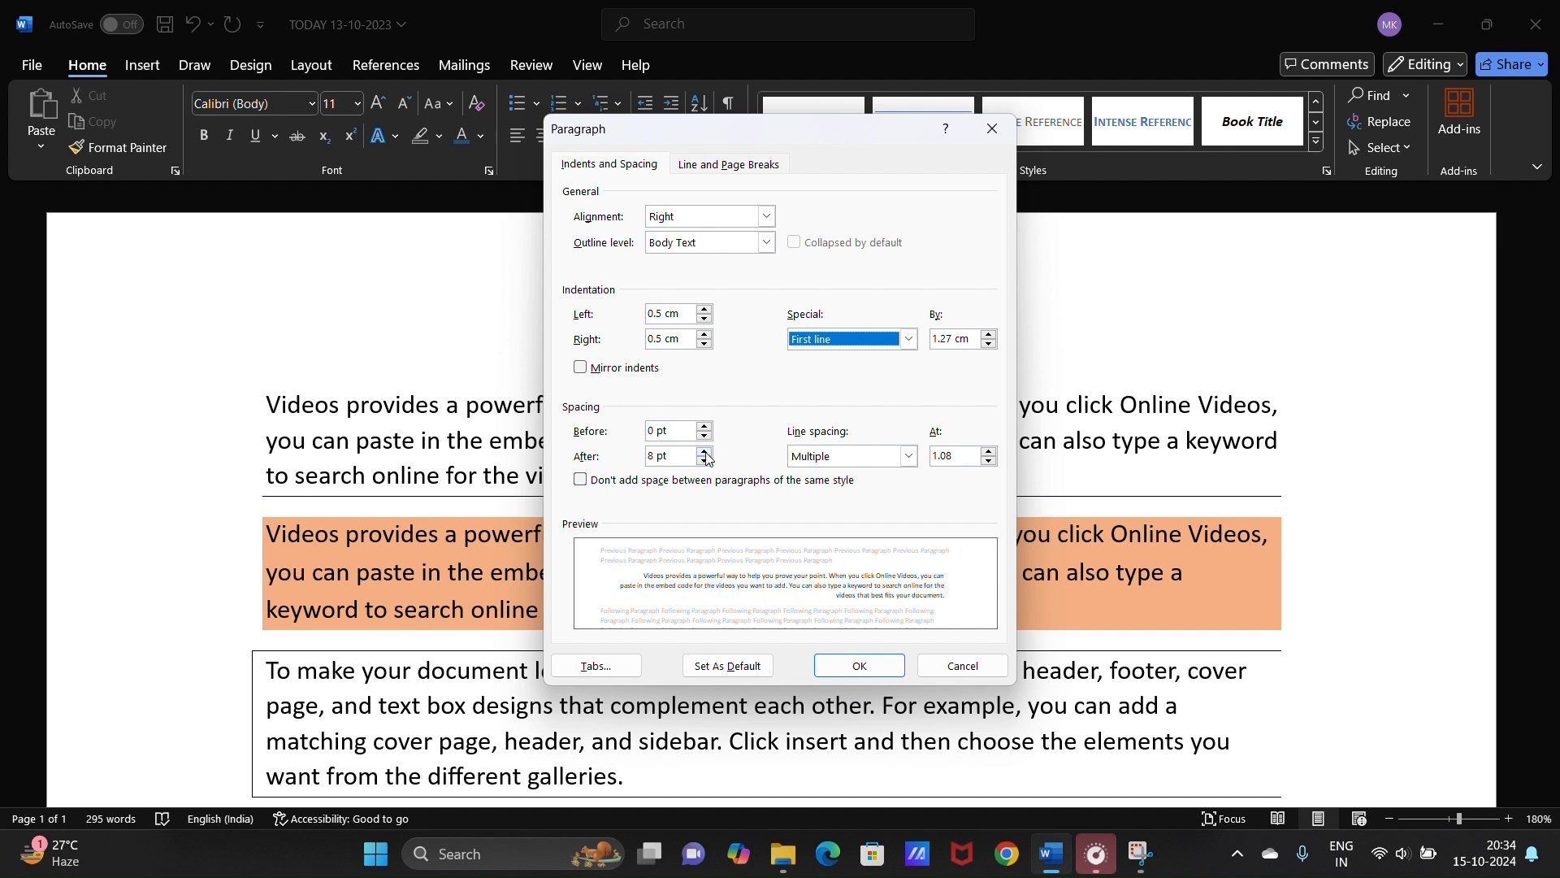
- Set the first paragraph's line spacing to 1.5 lines and apply the paragraph settings
click(872, 462)
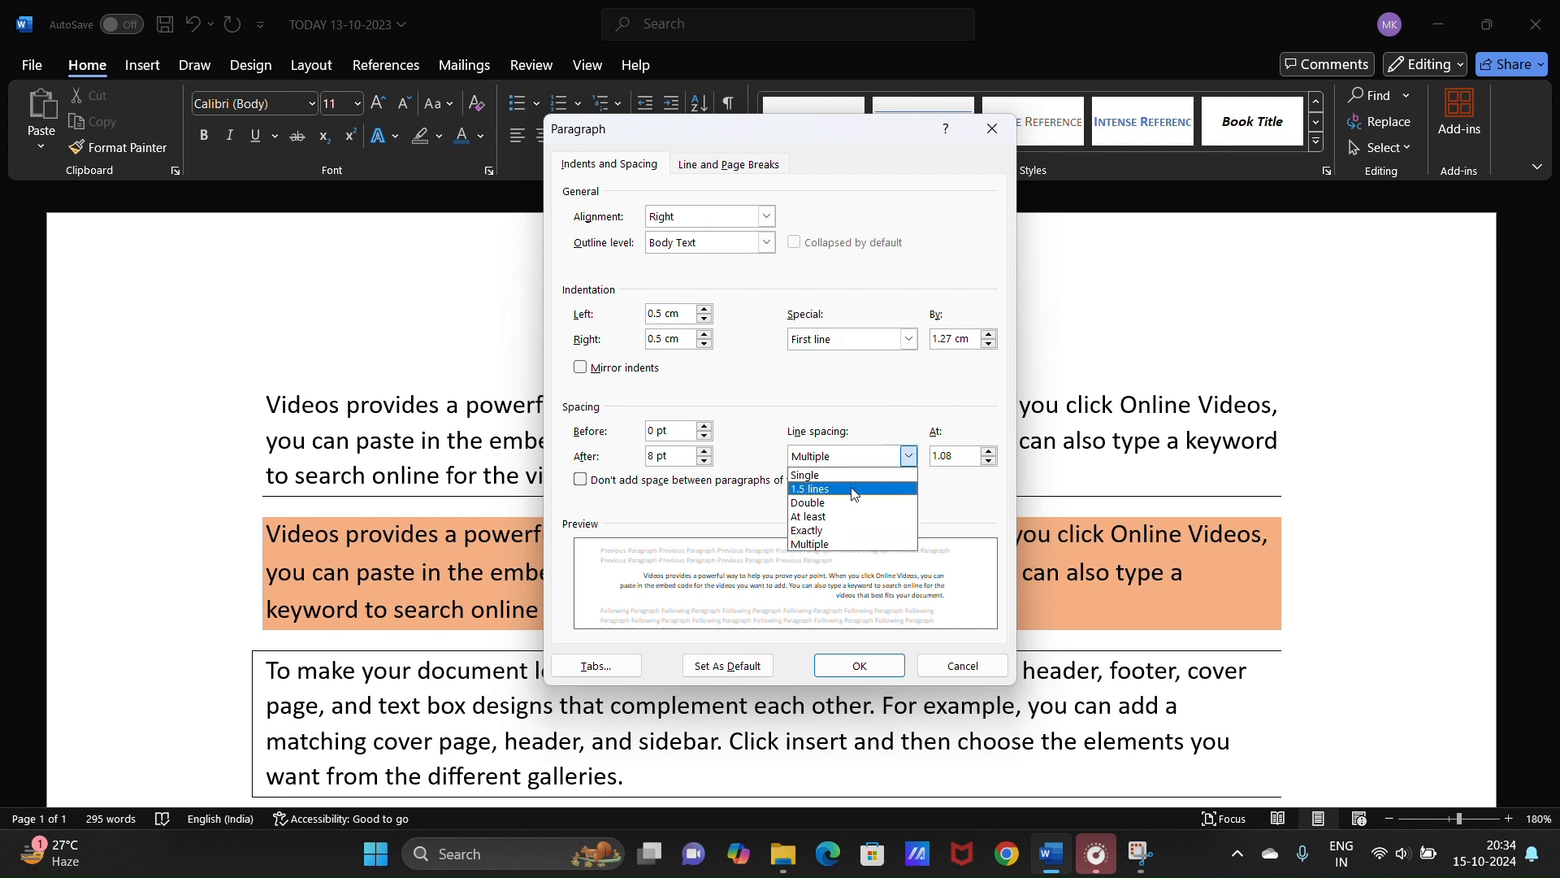
click(852, 489)
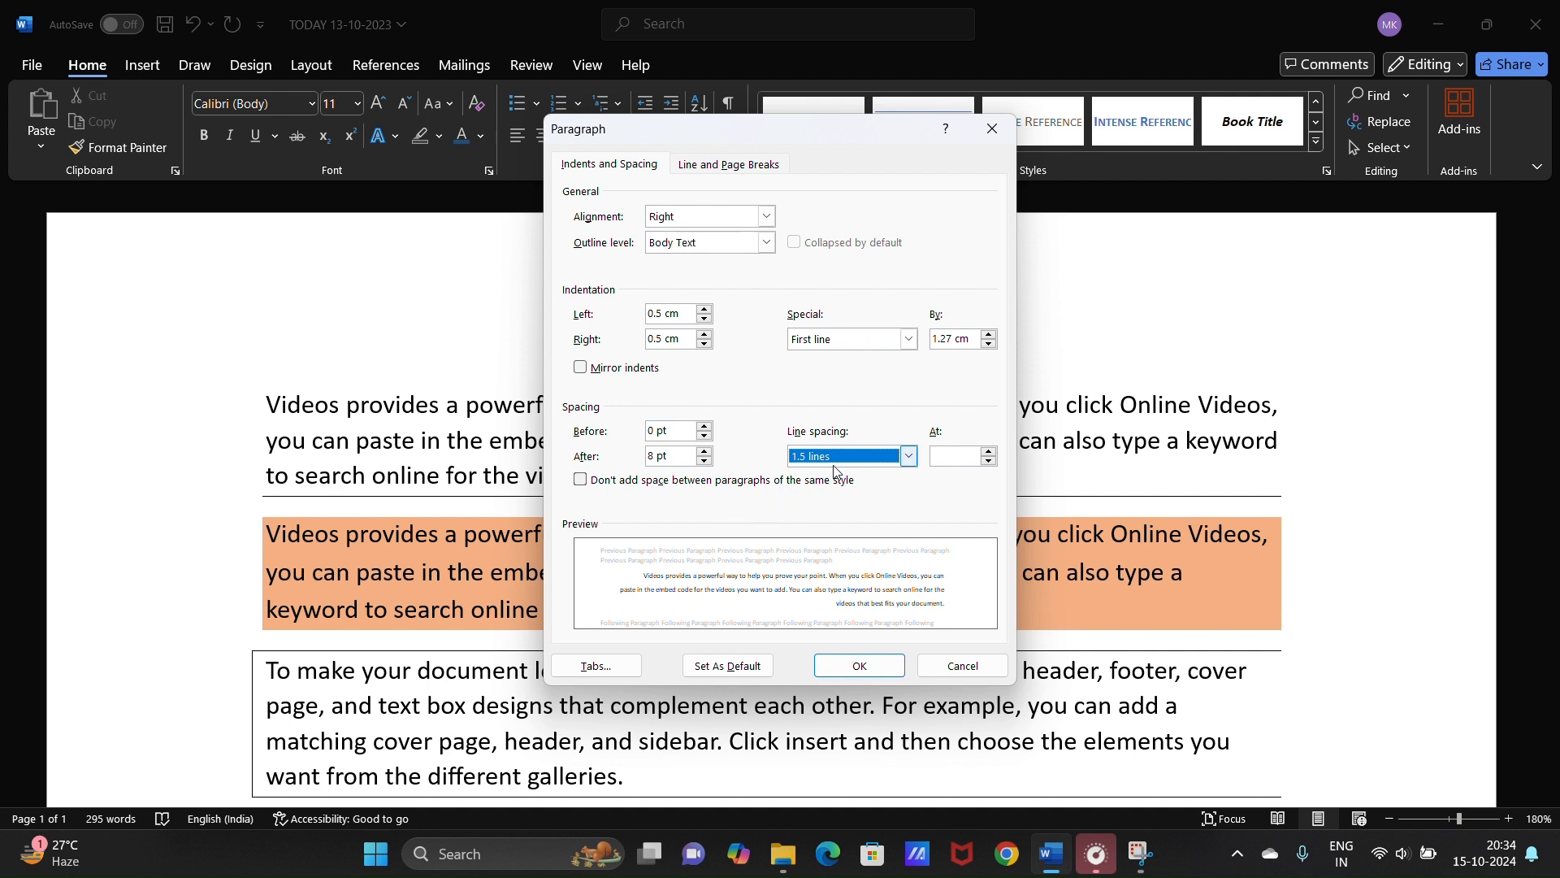
click(853, 670)
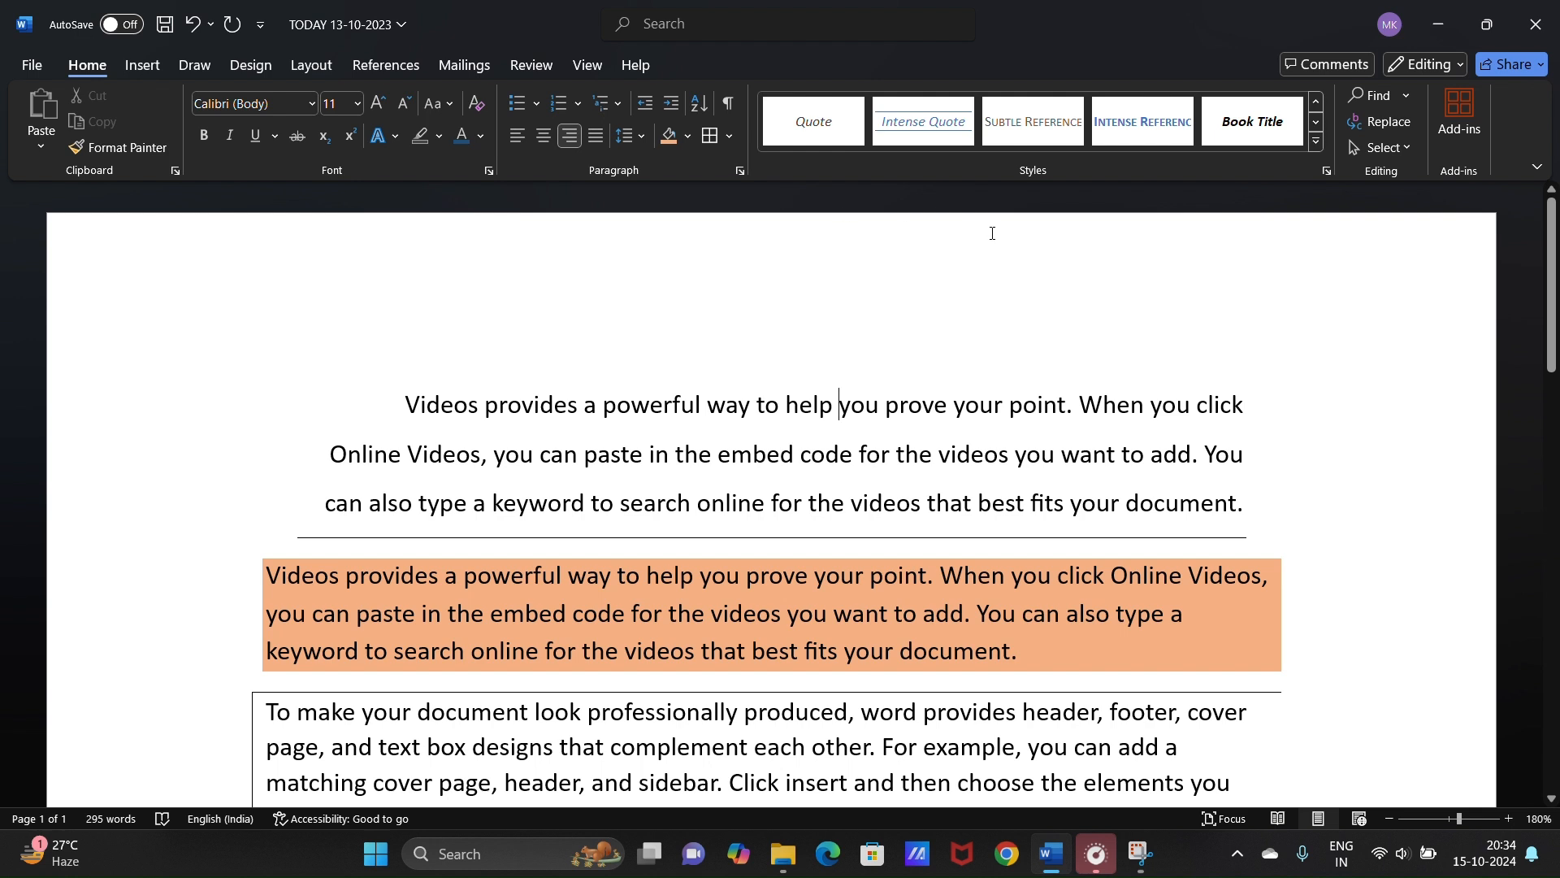
- Apply the Heading 2 style to the first paragraph from the full styles list, and close the list
click(1328, 171)
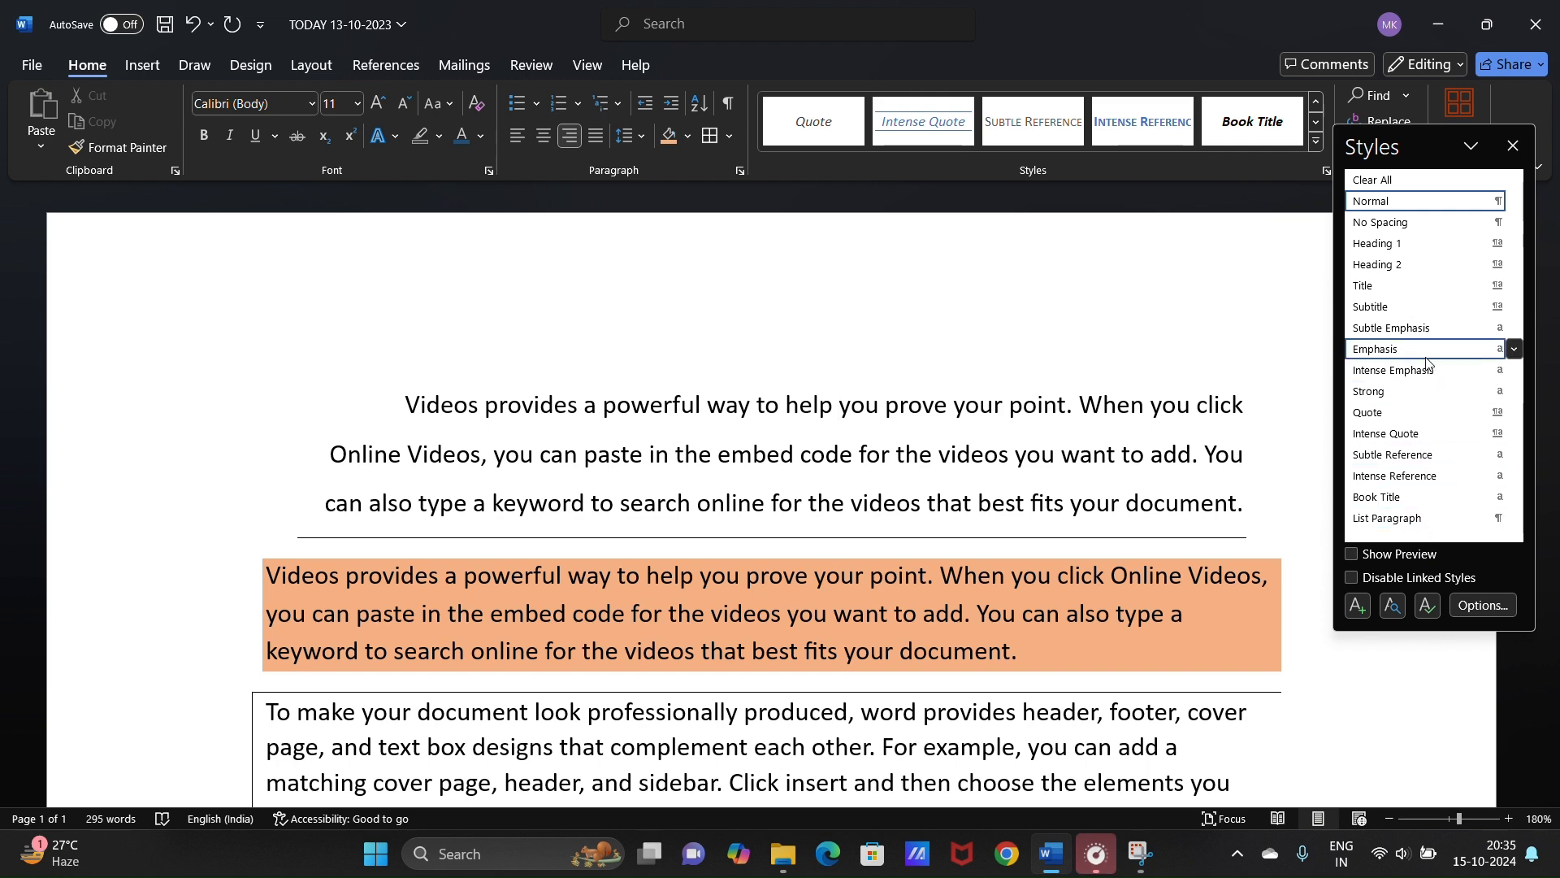
click(1404, 267)
click(1130, 414)
click(327, 210)
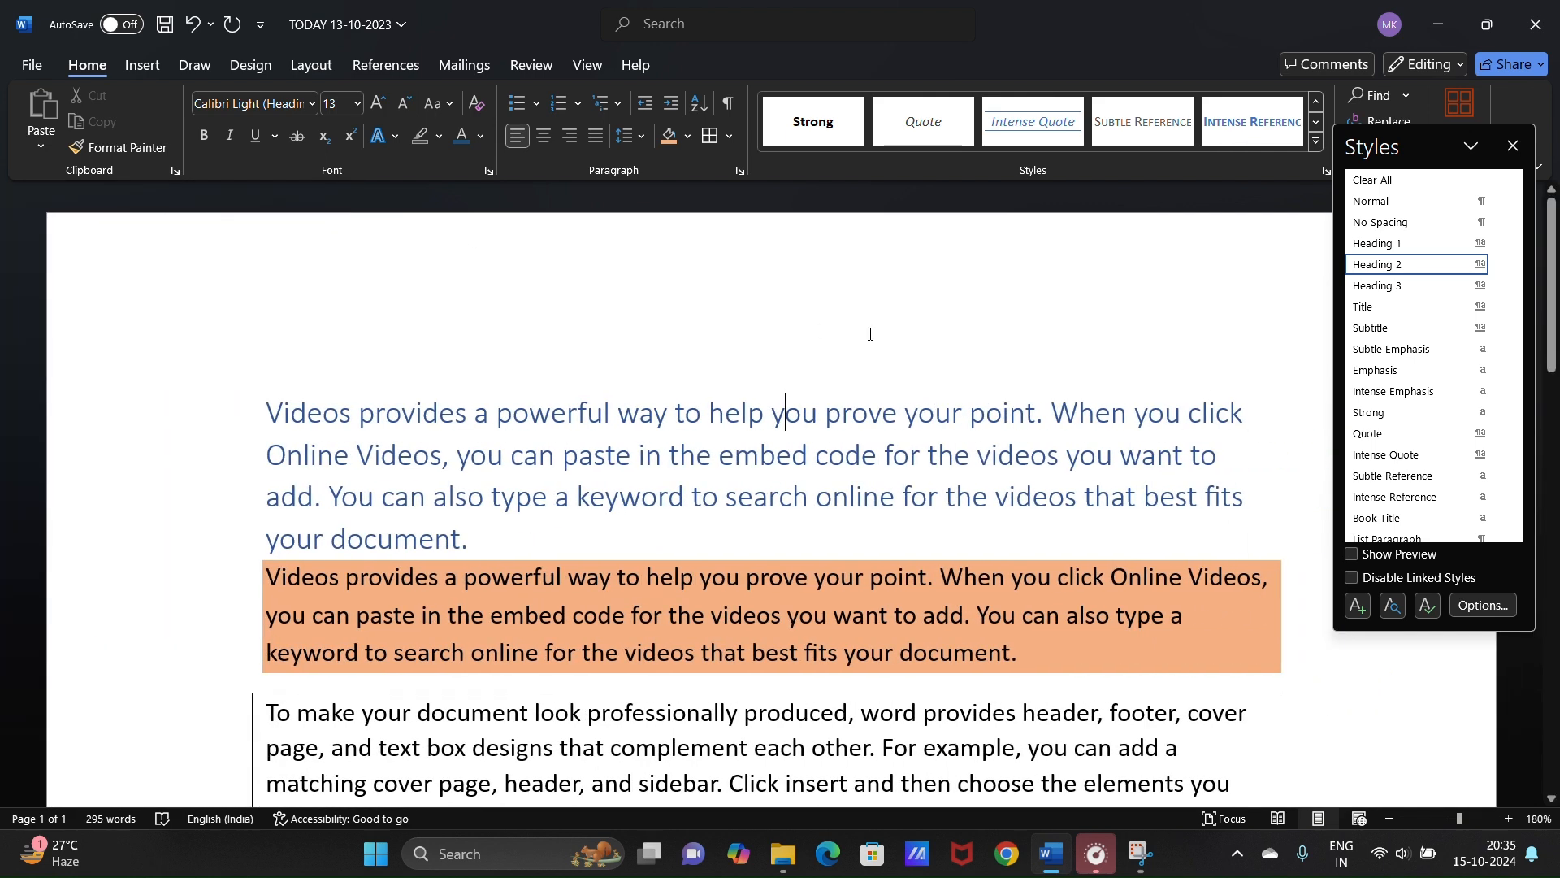
click(1513, 146)
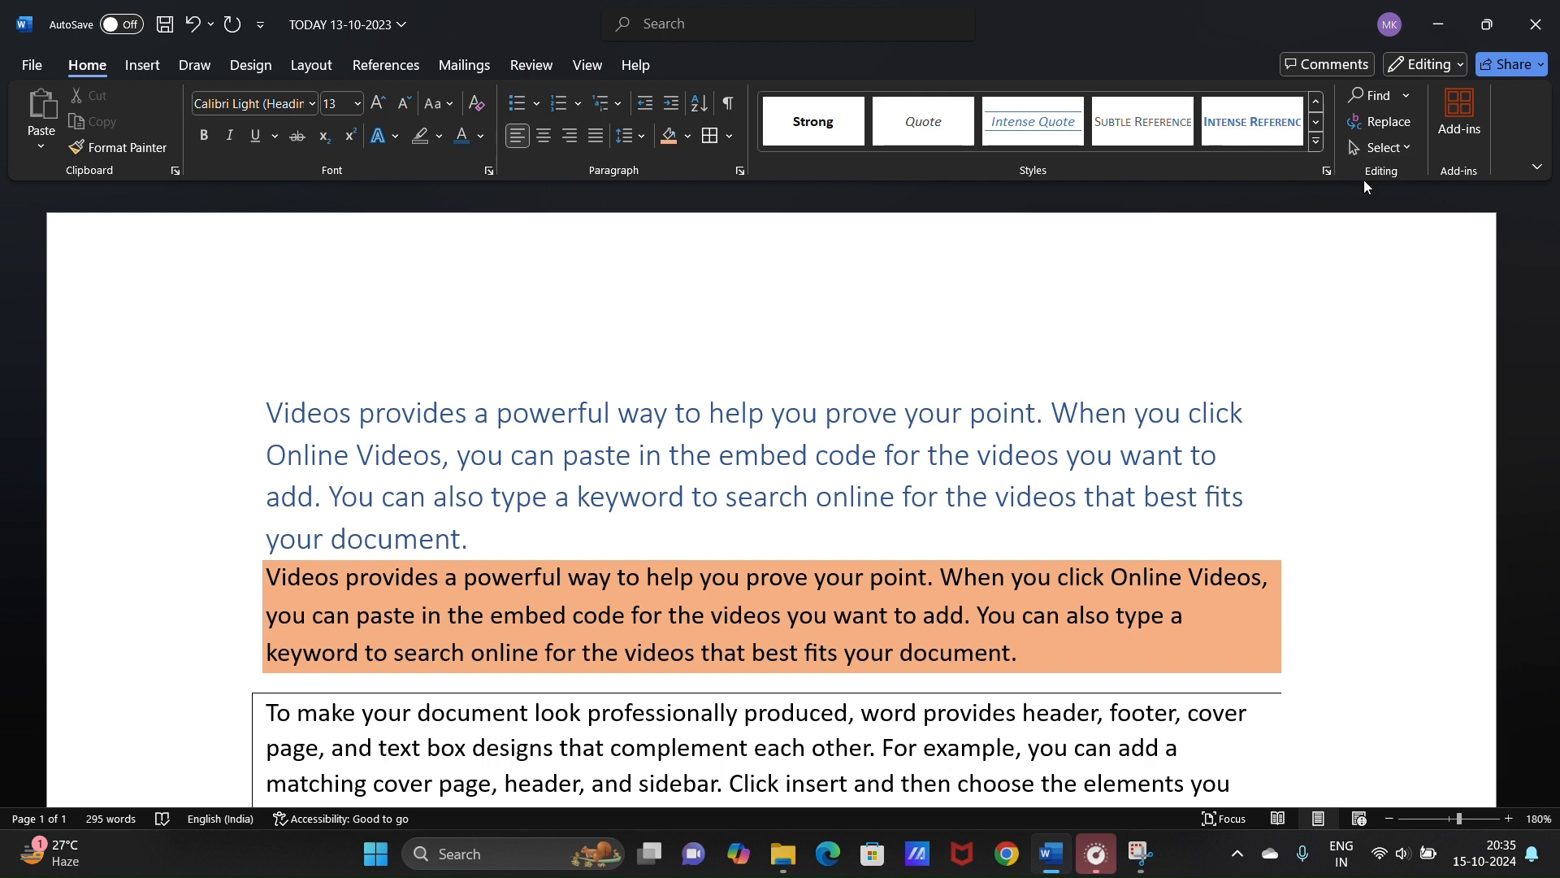
- Select all text in the document, look through the selection down to its end, and clear it
click(1402, 156)
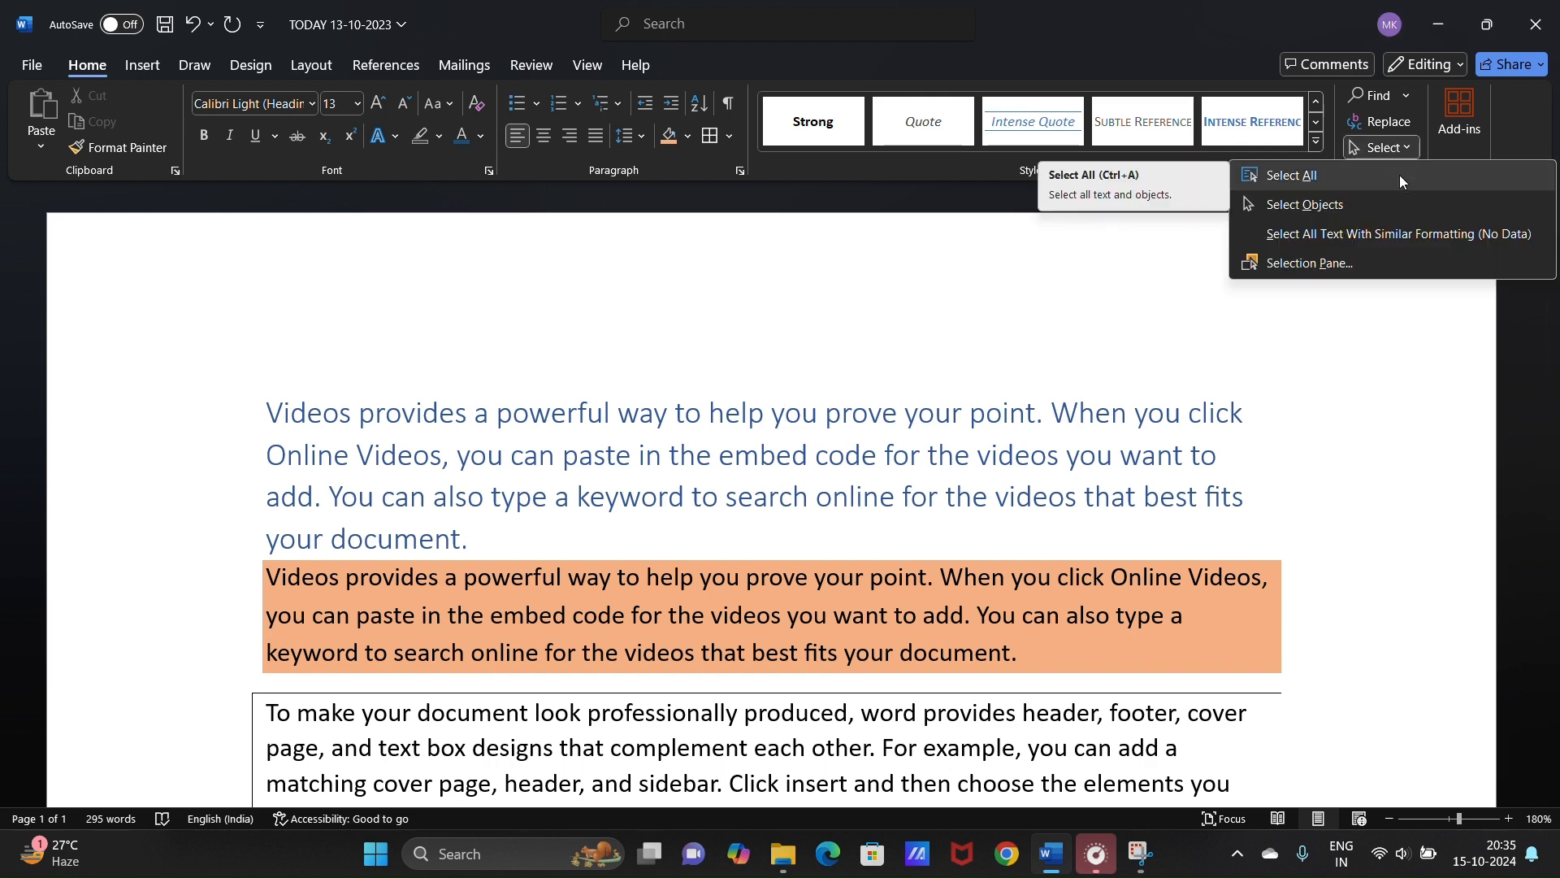
click(1399, 174)
scroll(962, 422, down, 5)
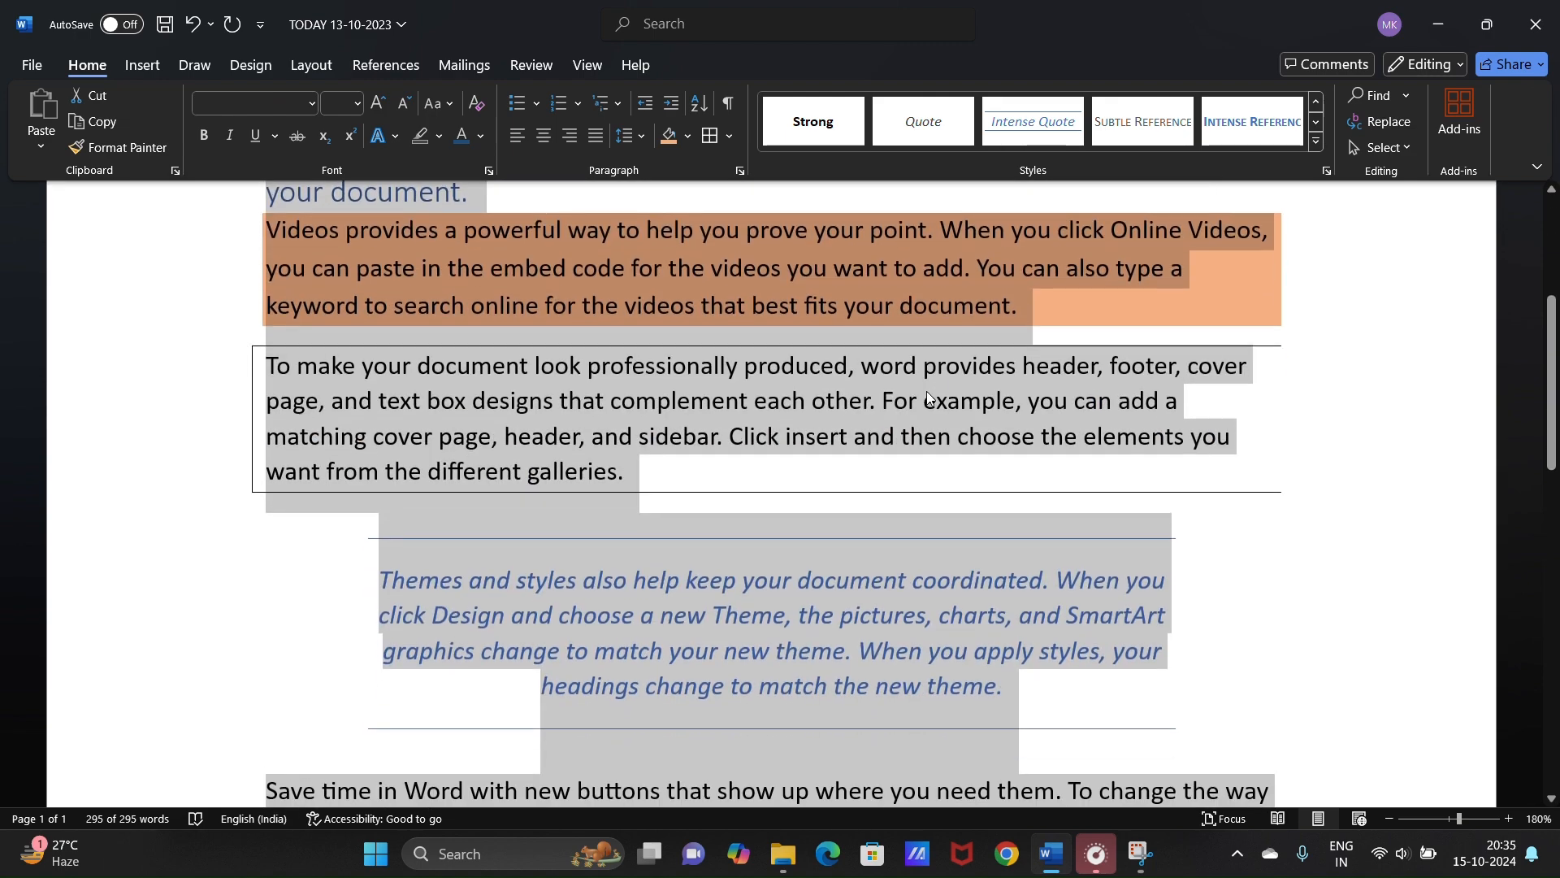
scroll(938, 362, down, 7)
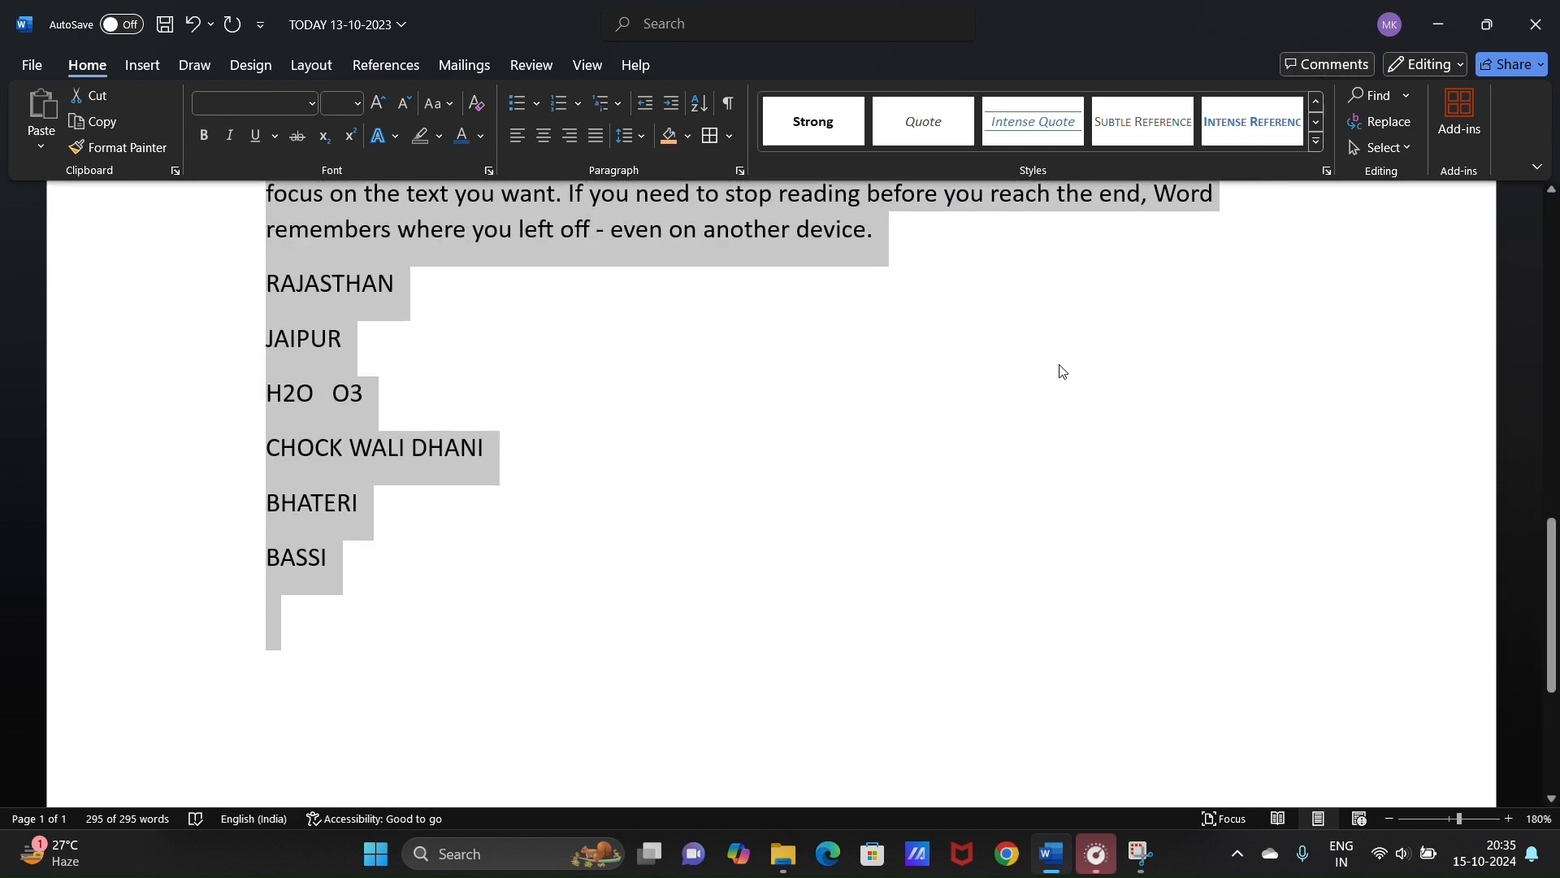
click(1080, 346)
scroll(1129, 261, up, 10)
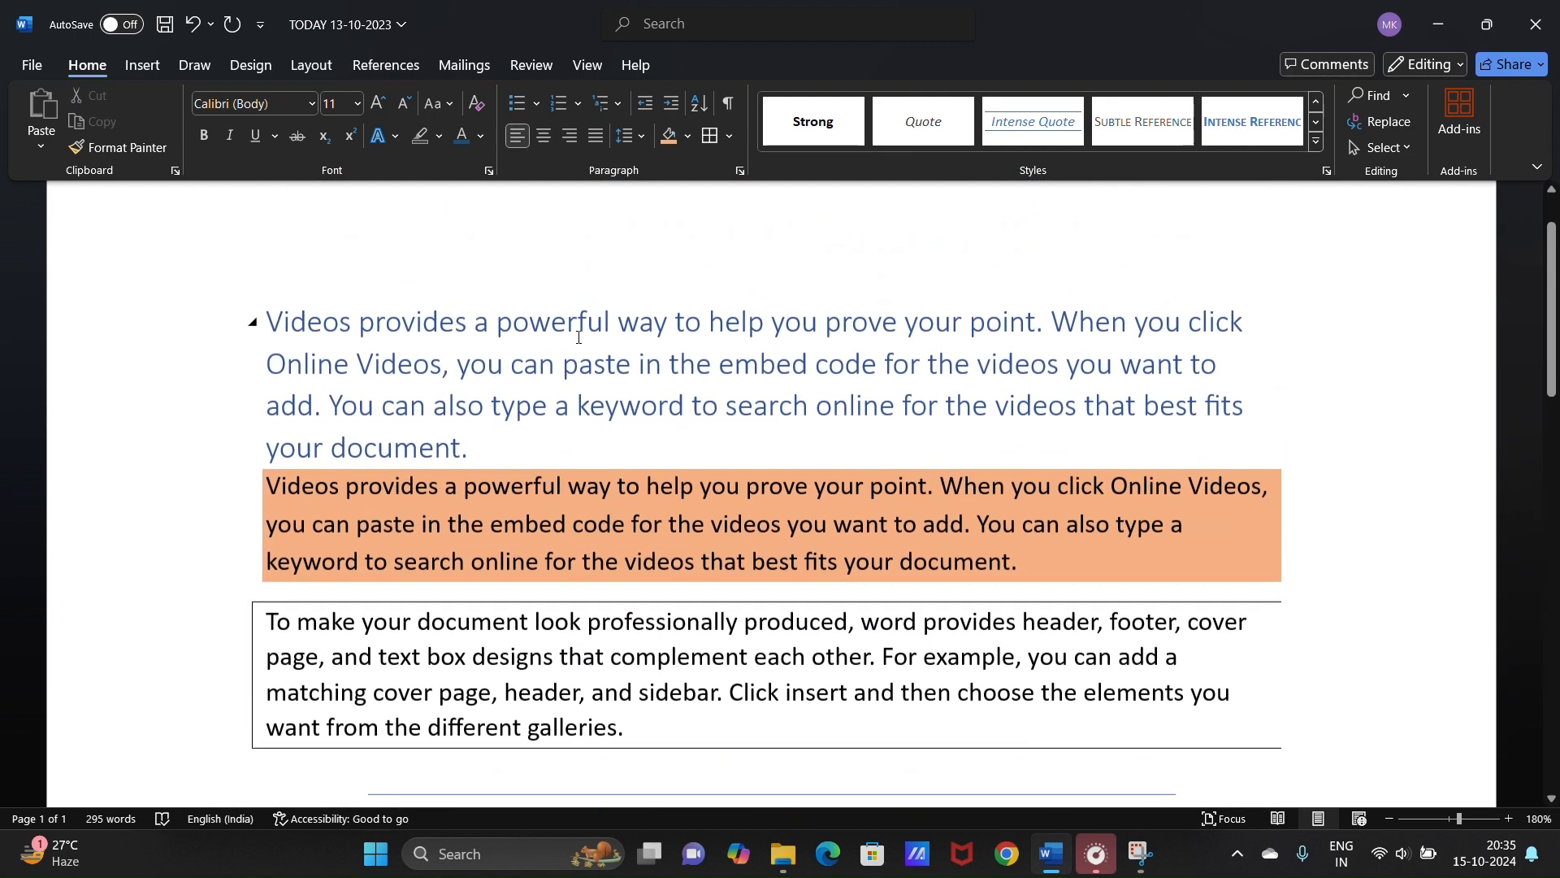
scroll(1080, 320, up, 2)
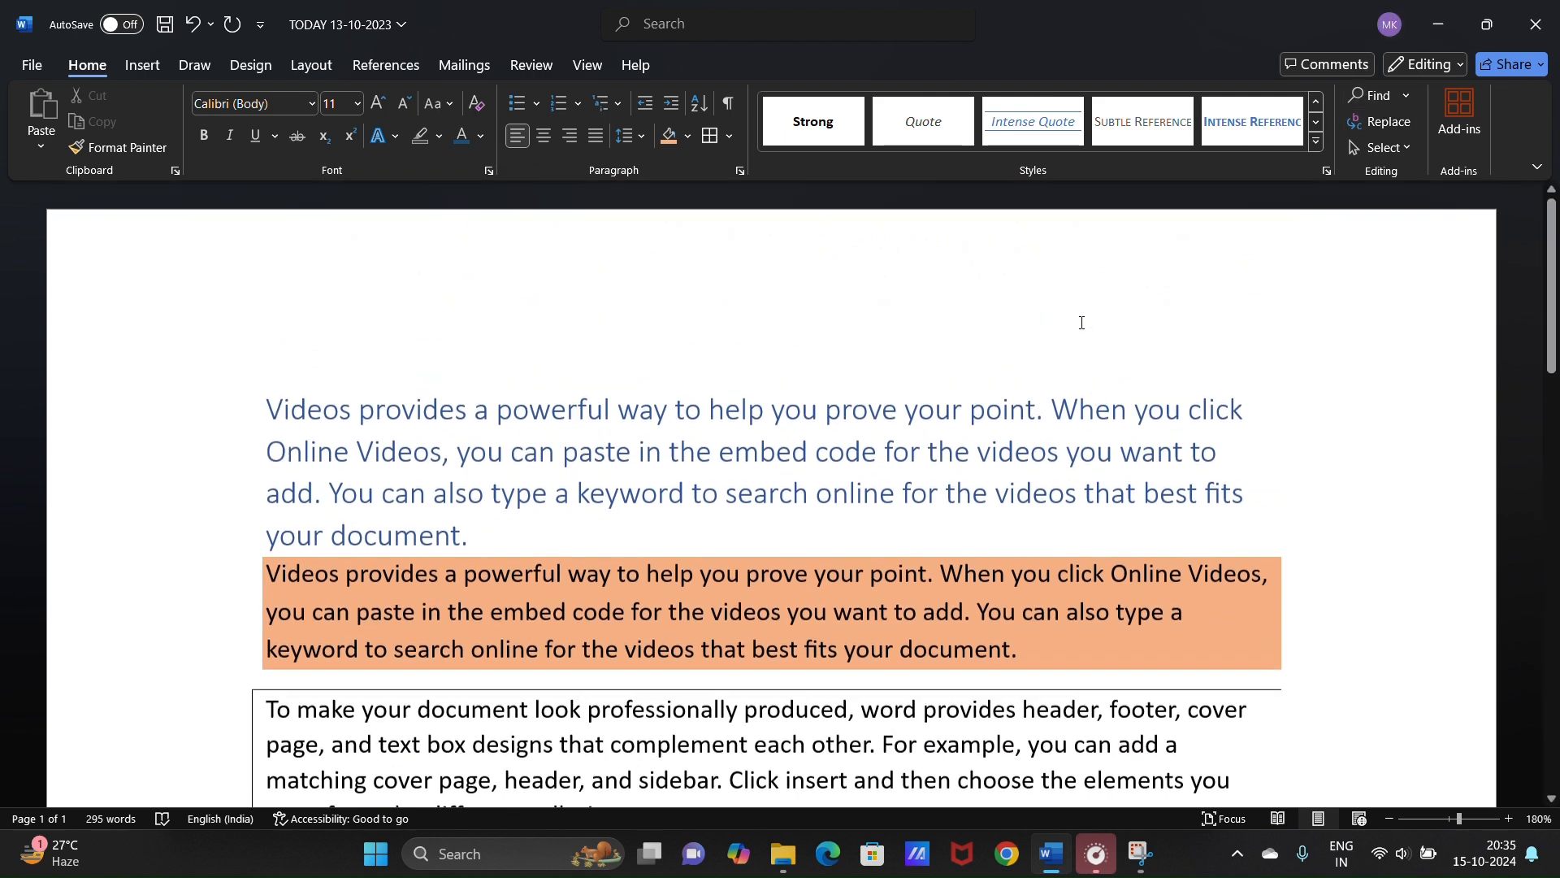
- Search the document for "videos" and look through the highlighted matches
click(1374, 96)
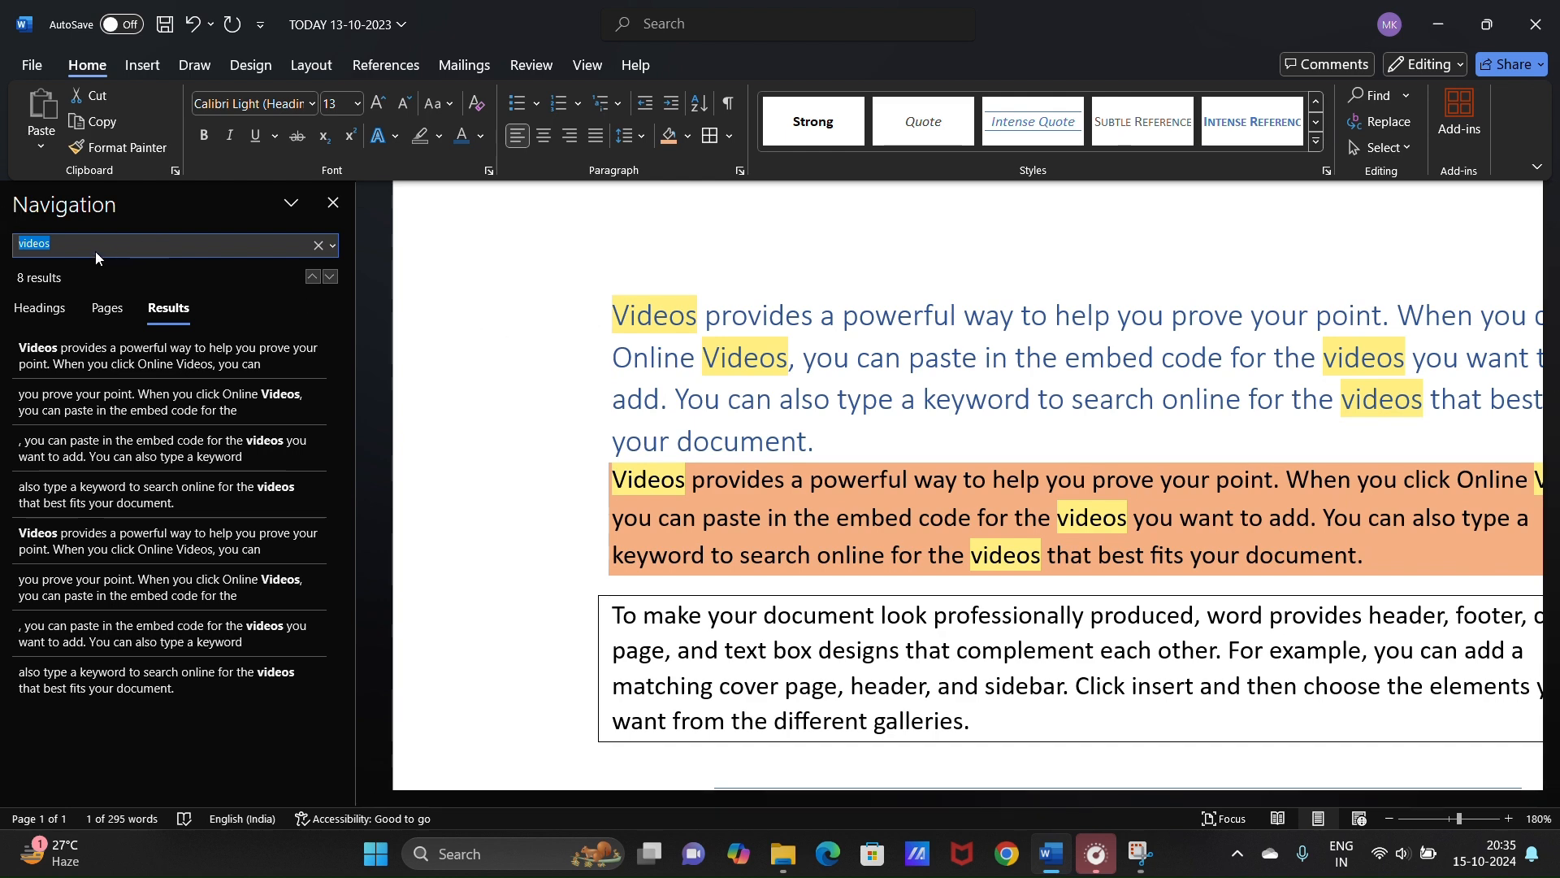
click(98, 238)
click(1389, 819)
click(1389, 818)
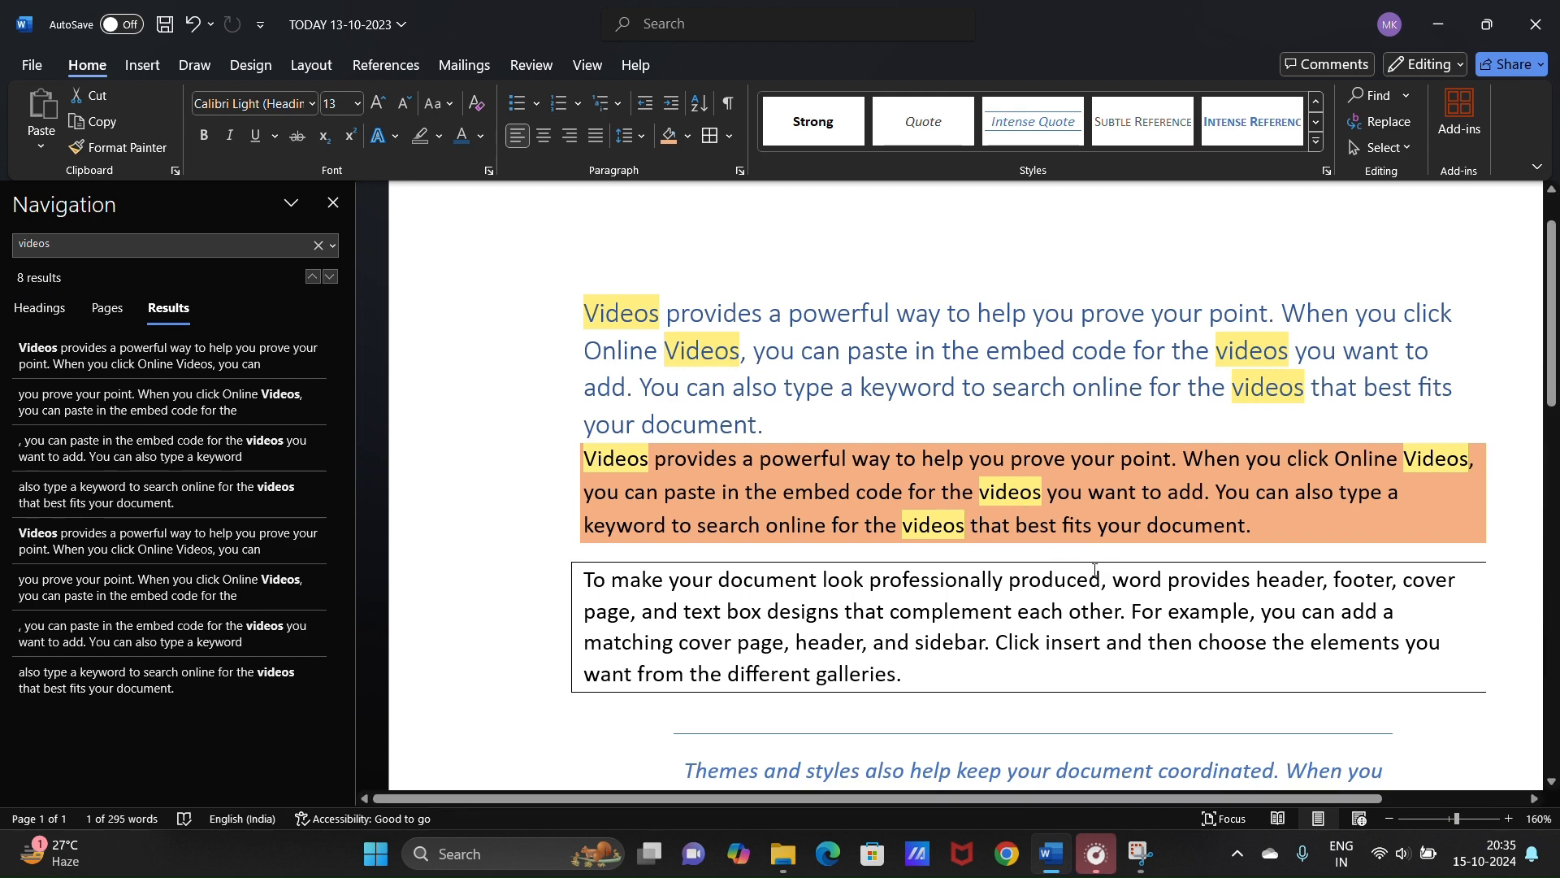
scroll(1150, 558, down, 5)
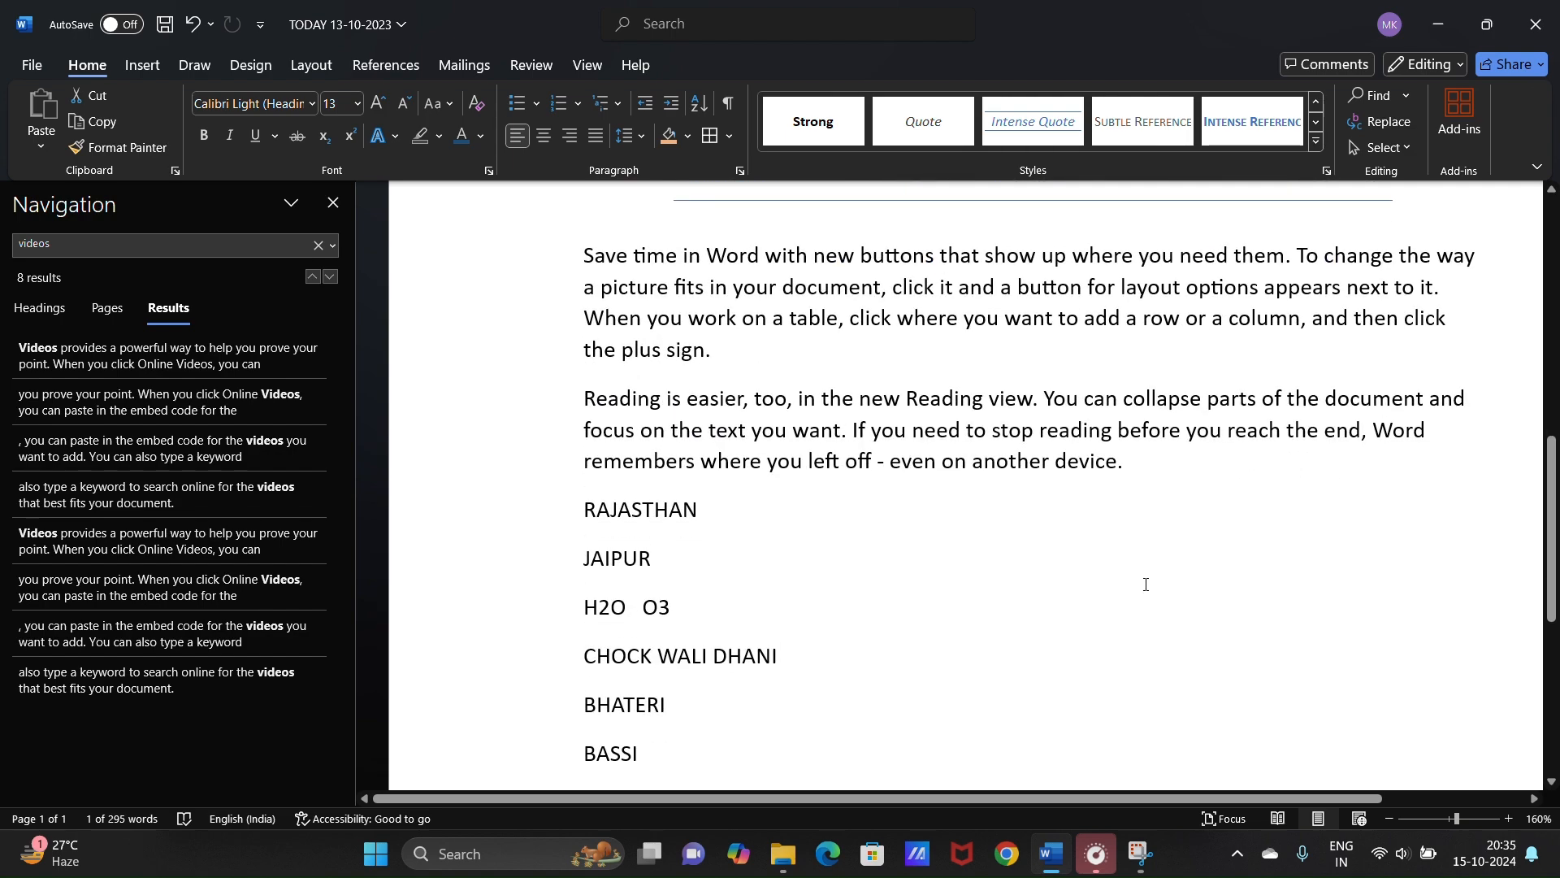
scroll(1134, 587, up, 6)
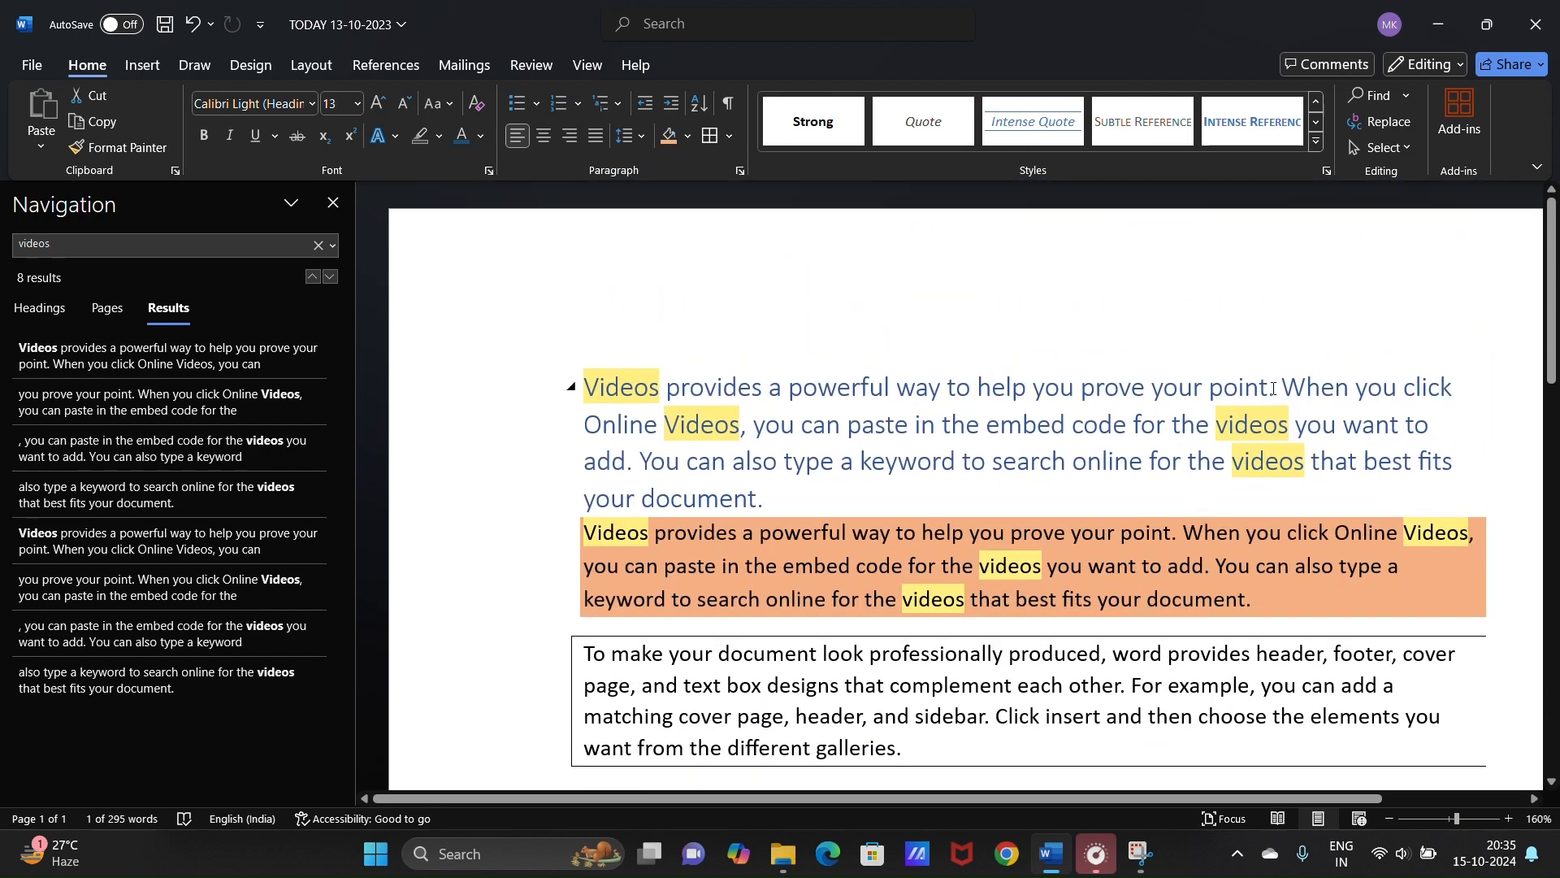
- Replace all occurrences of "Videos" with "video" throughout the document and close the replace dialog
click(1397, 125)
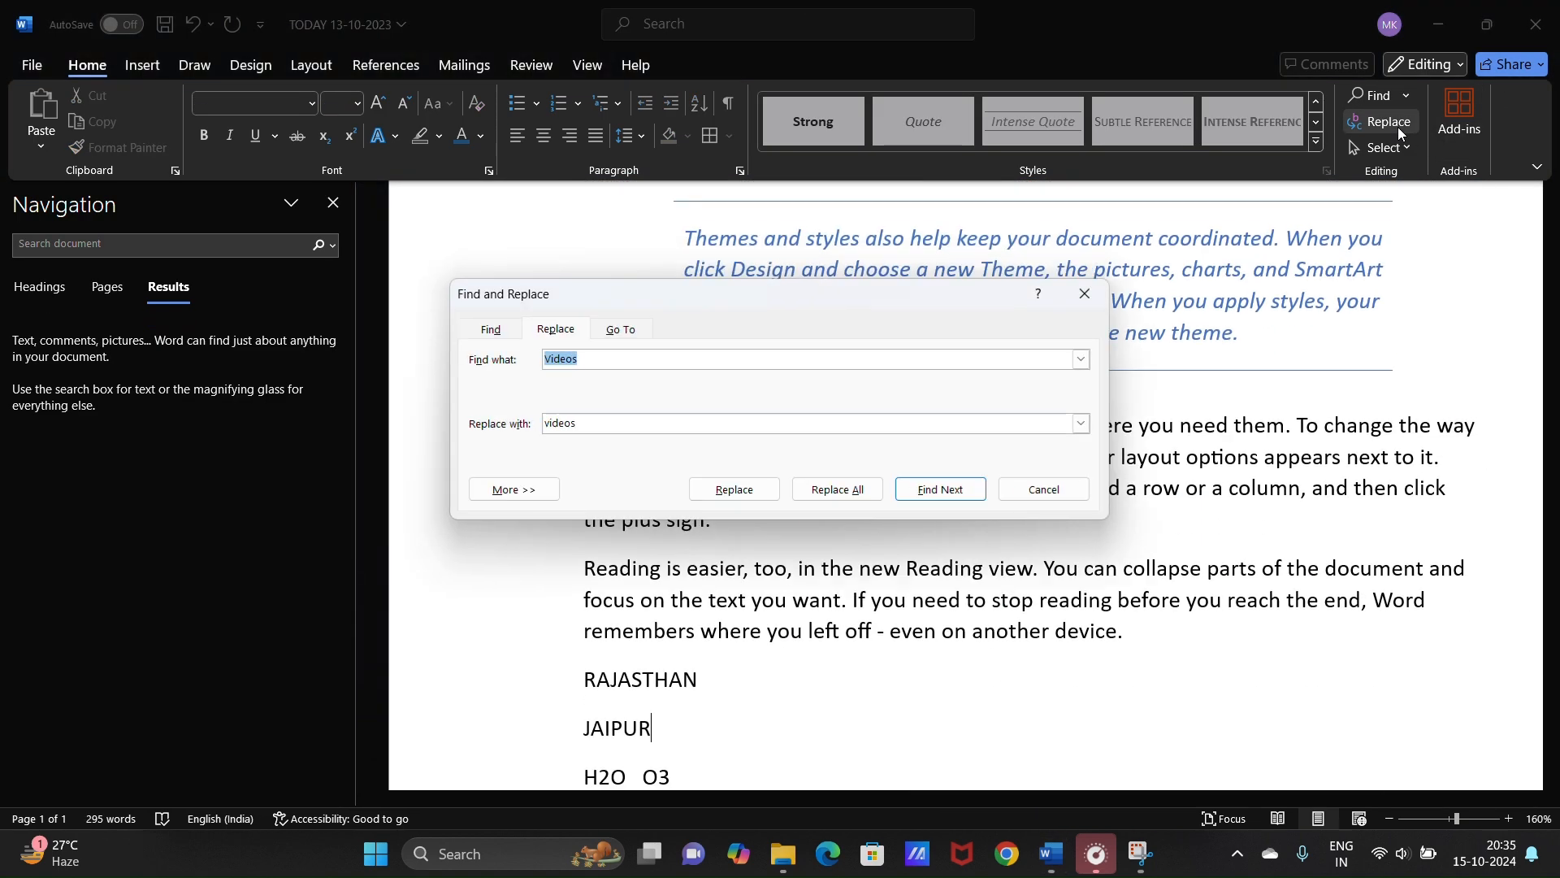
click(716, 358)
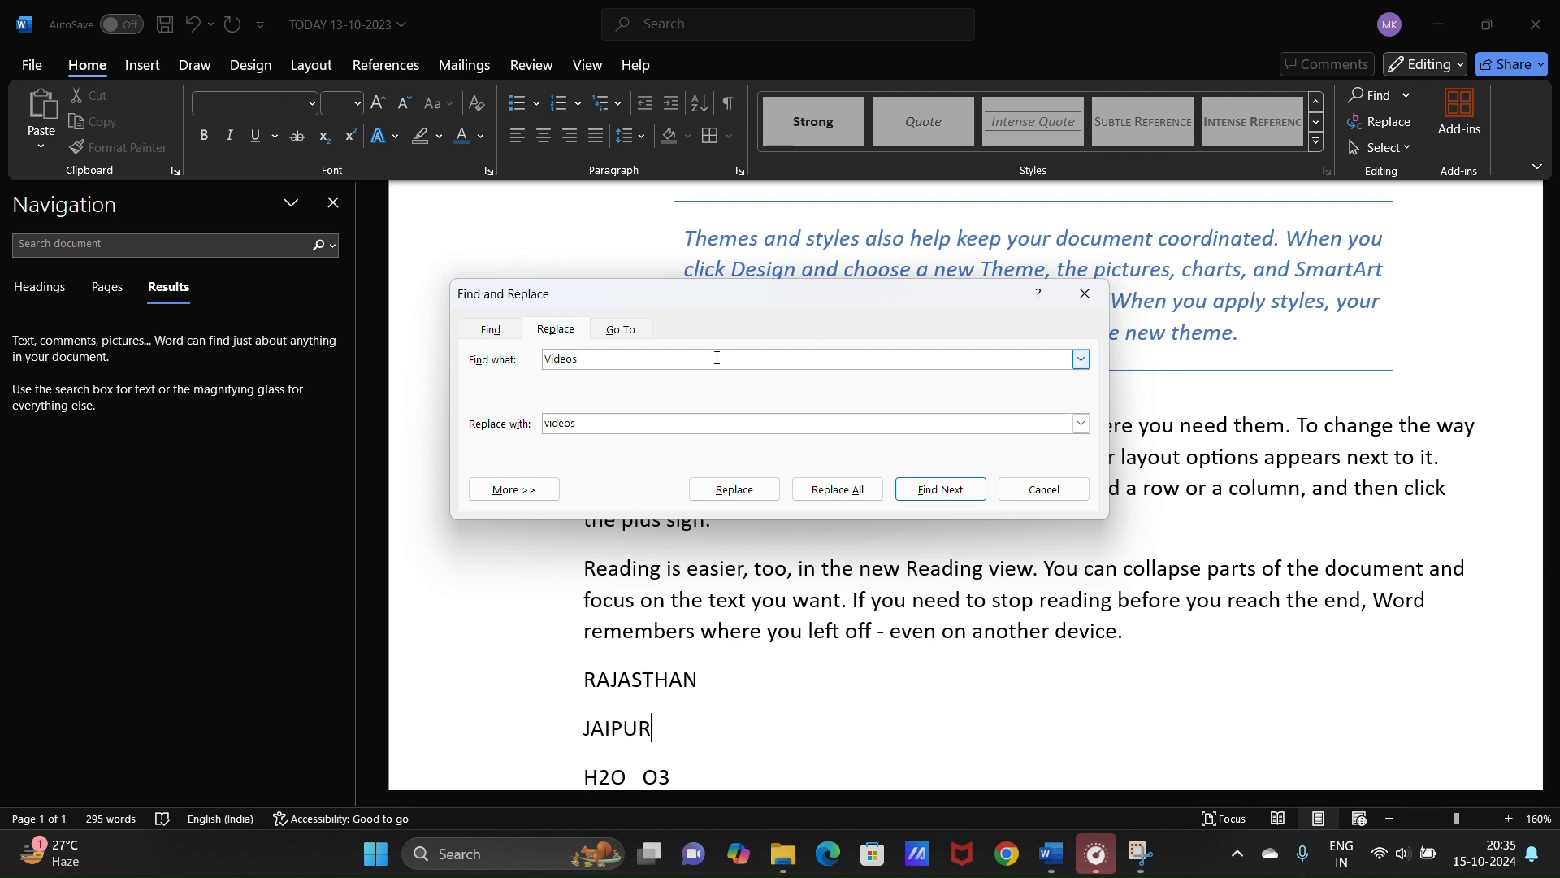
click(650, 432)
click(834, 494)
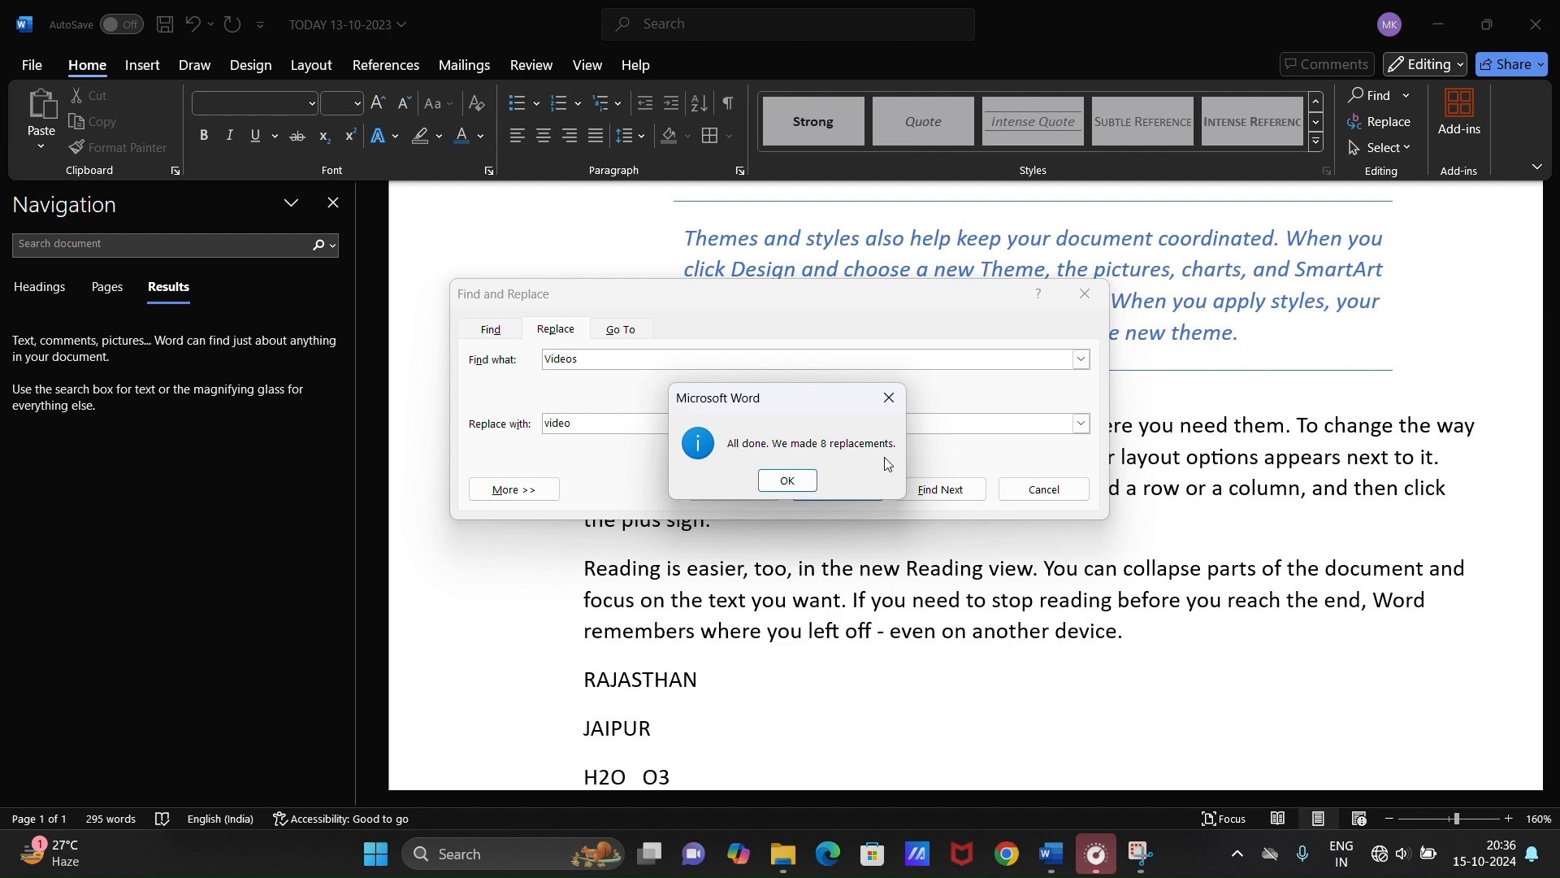
click(813, 482)
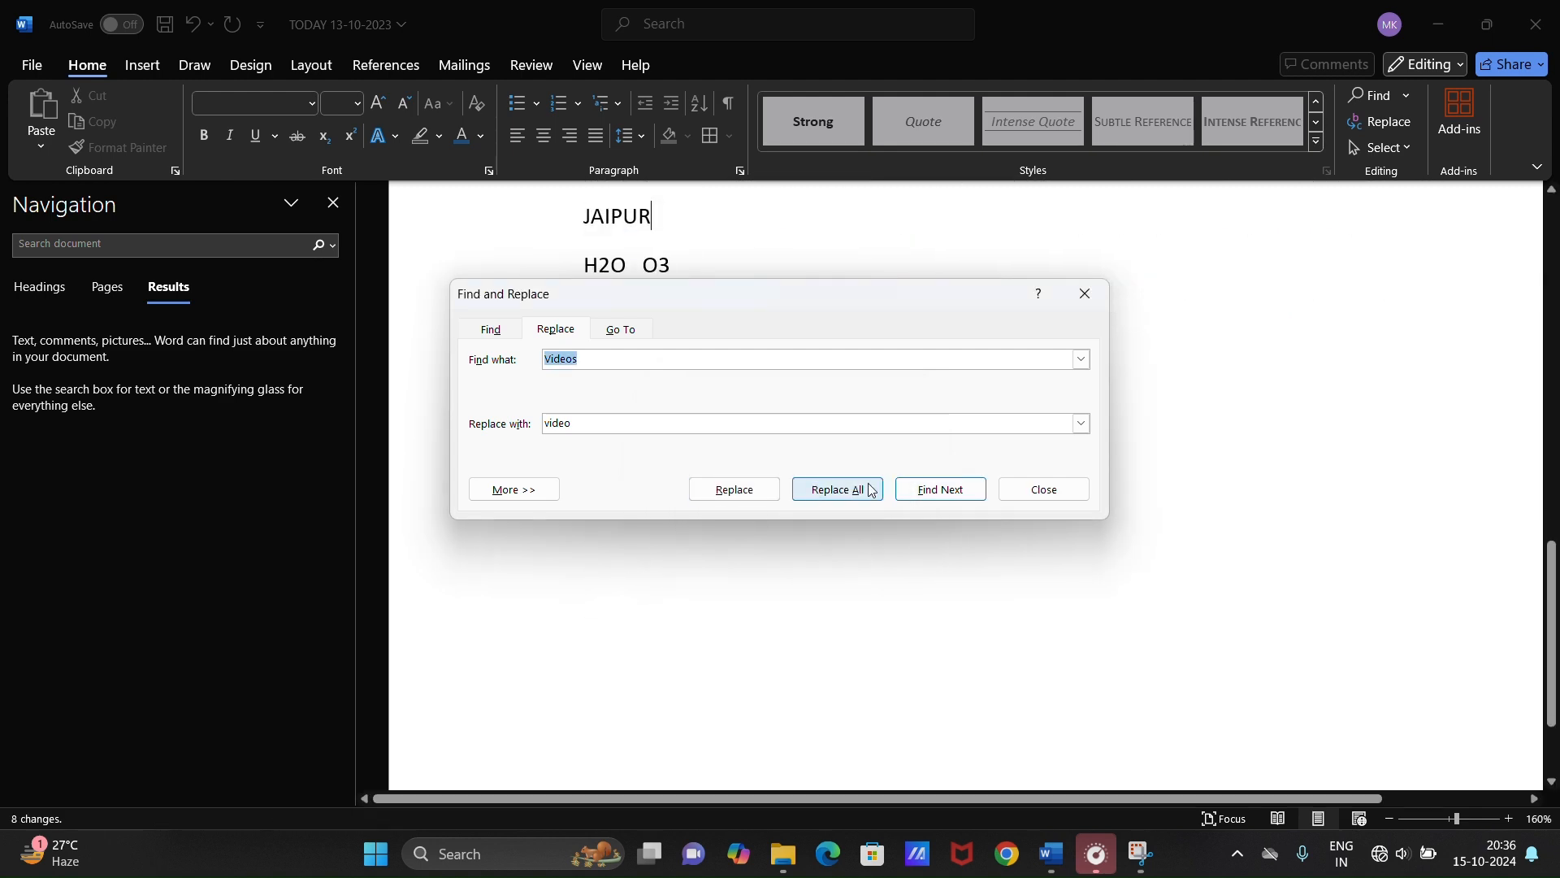
click(1043, 490)
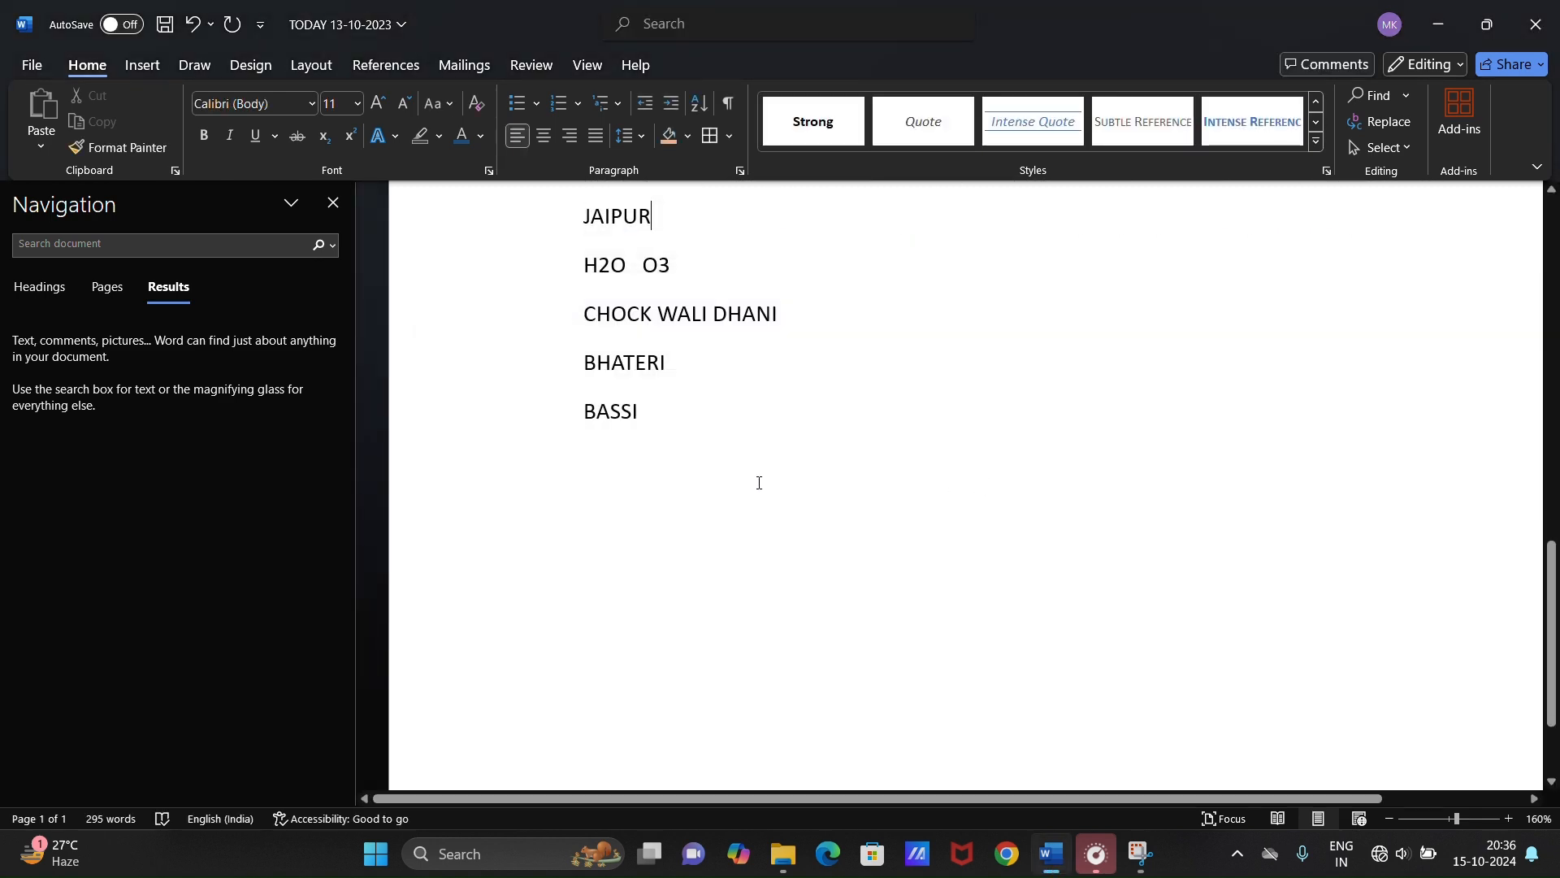
- Search the document for "video" to check the replaced words
scroll(794, 484, up, 10)
scroll(636, 474, up, 2)
click(175, 250)
text(vi)
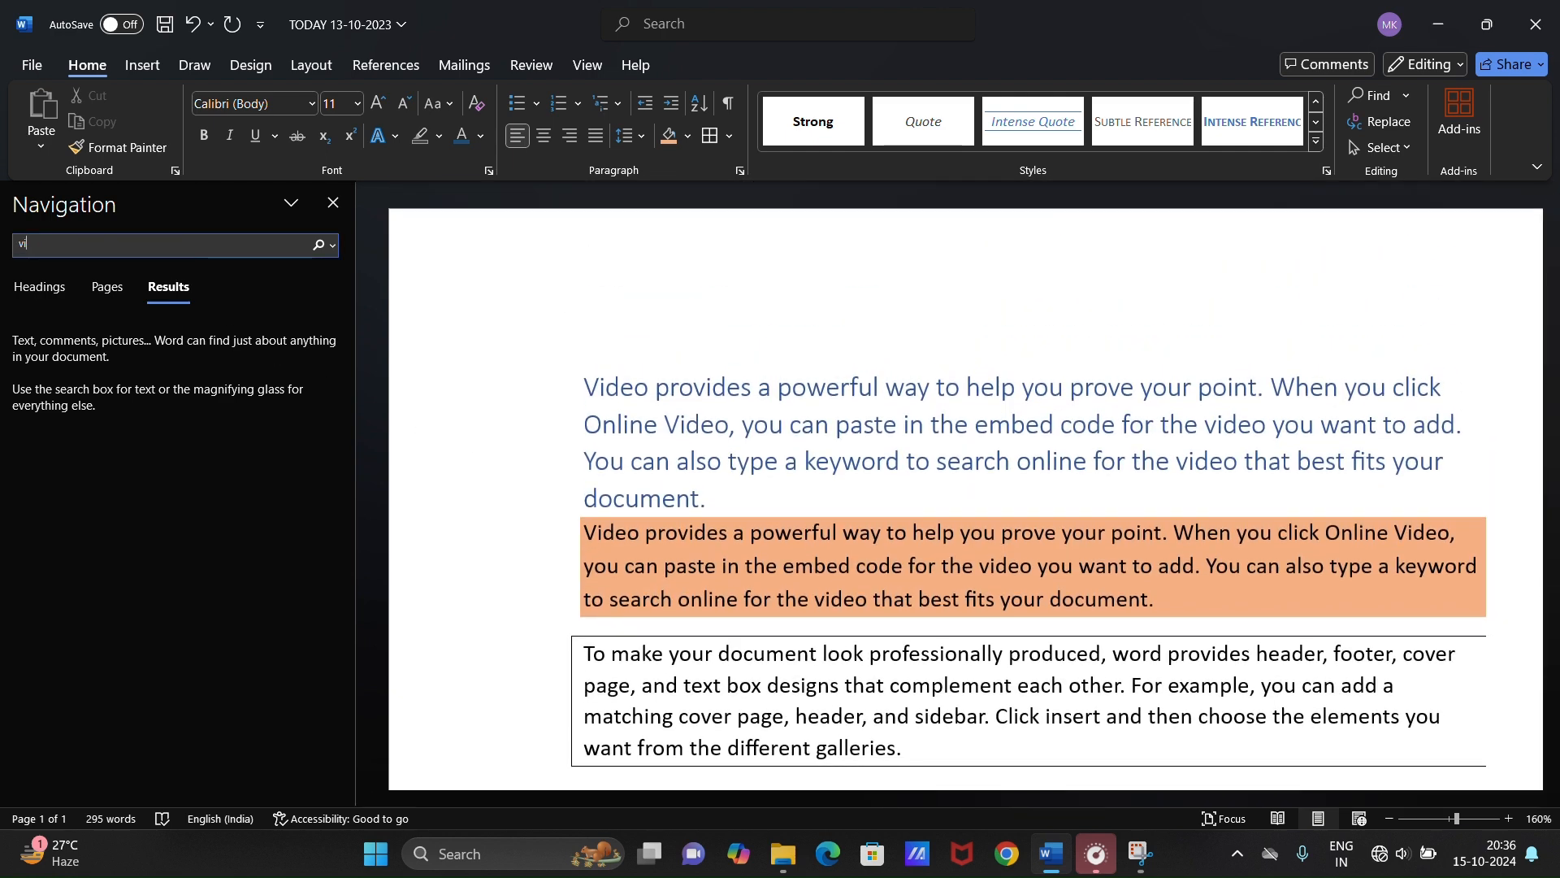
text(de)
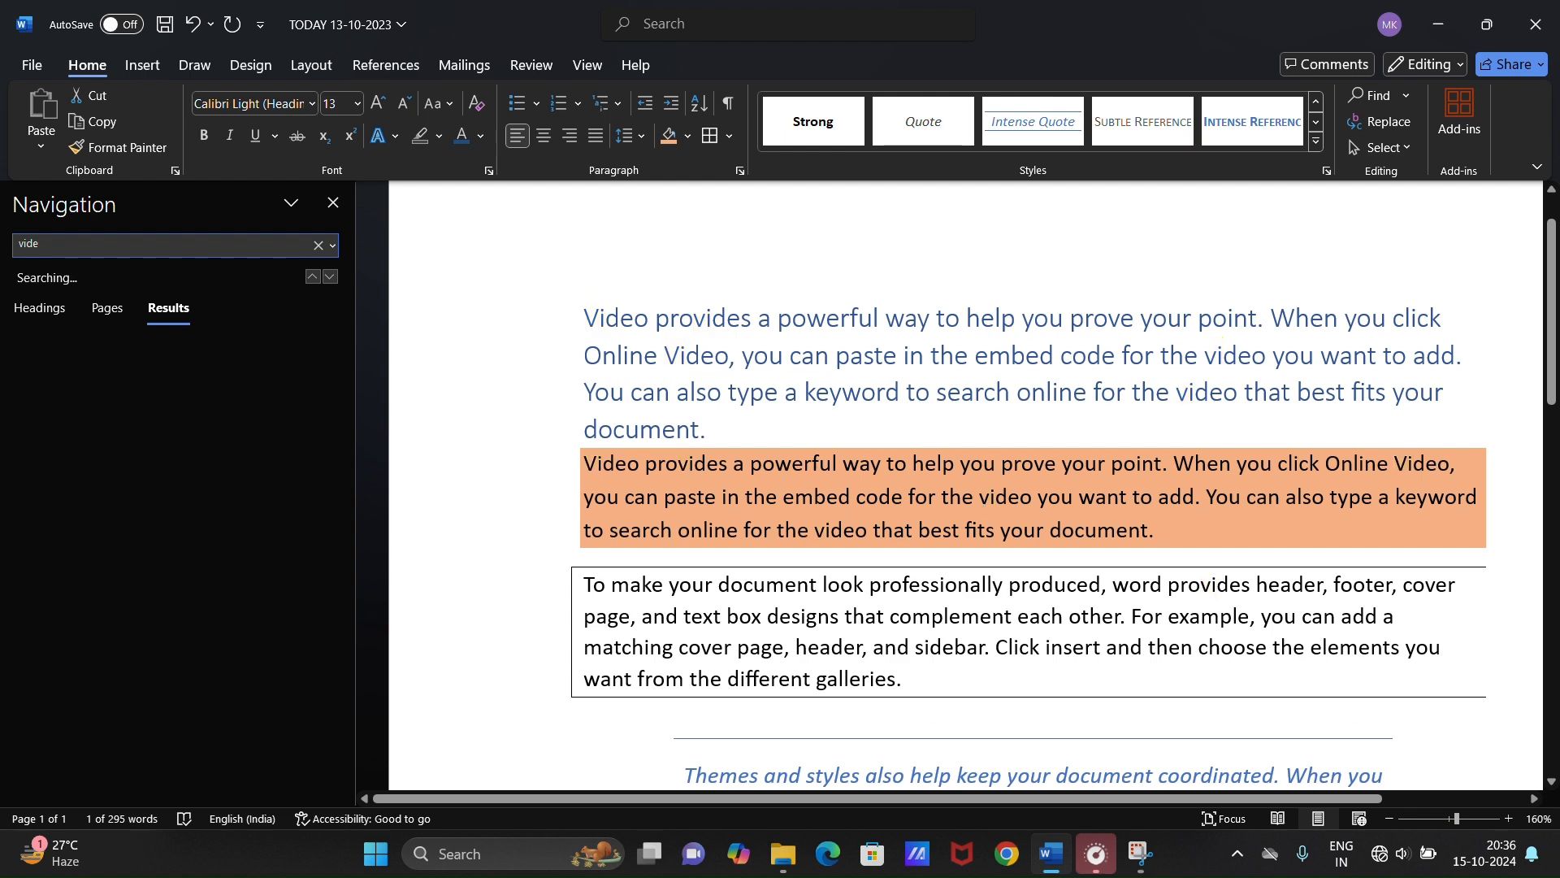
text(o)
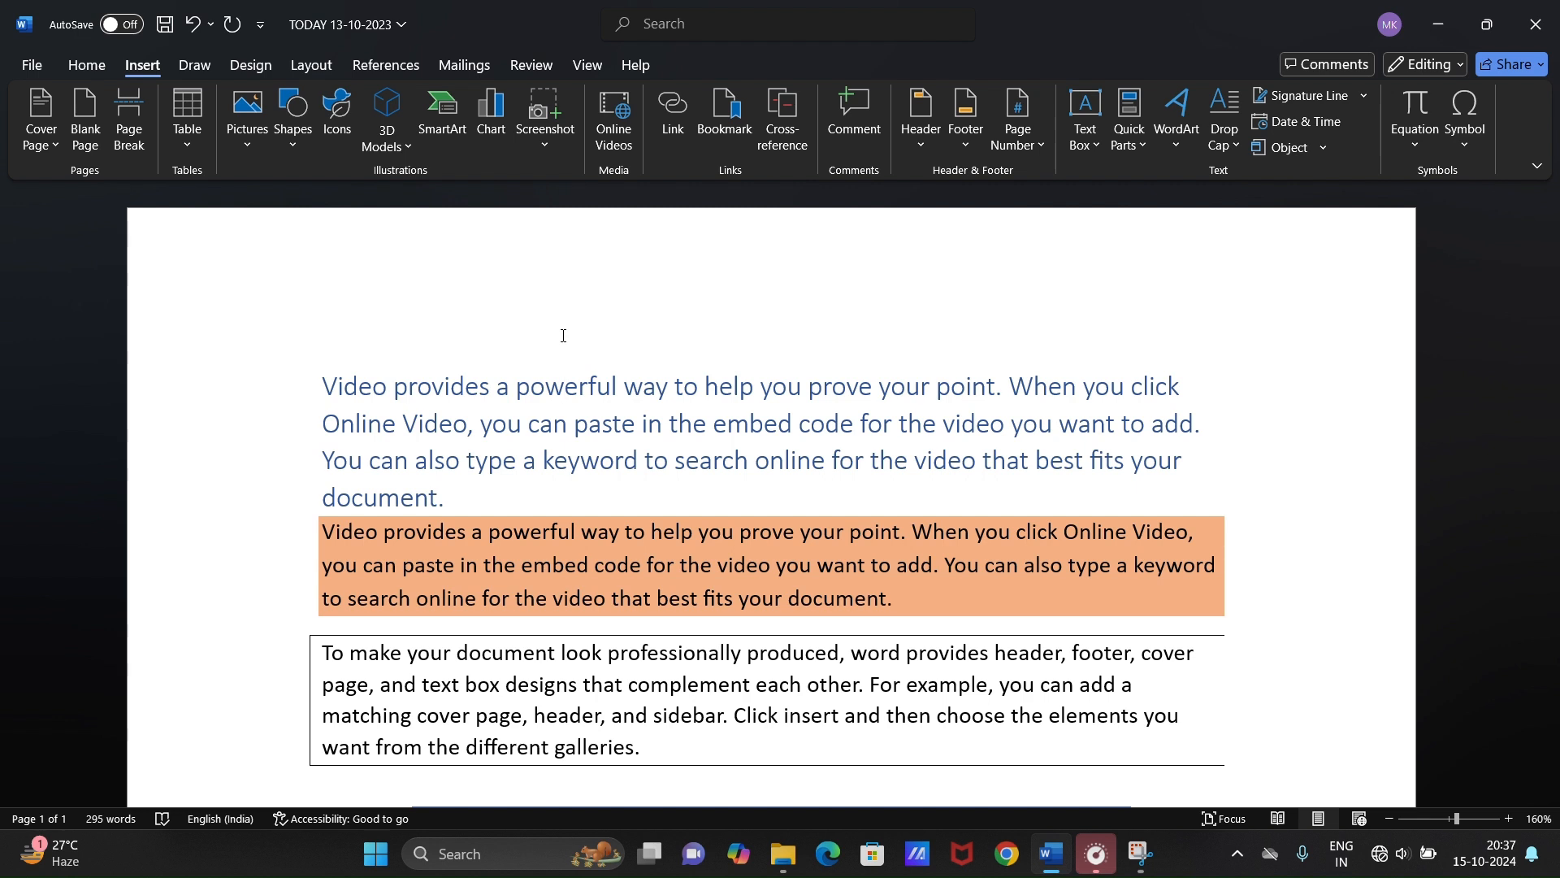
- Insert the built-in Slice (Dark) cover page and look over its layout
click(49, 153)
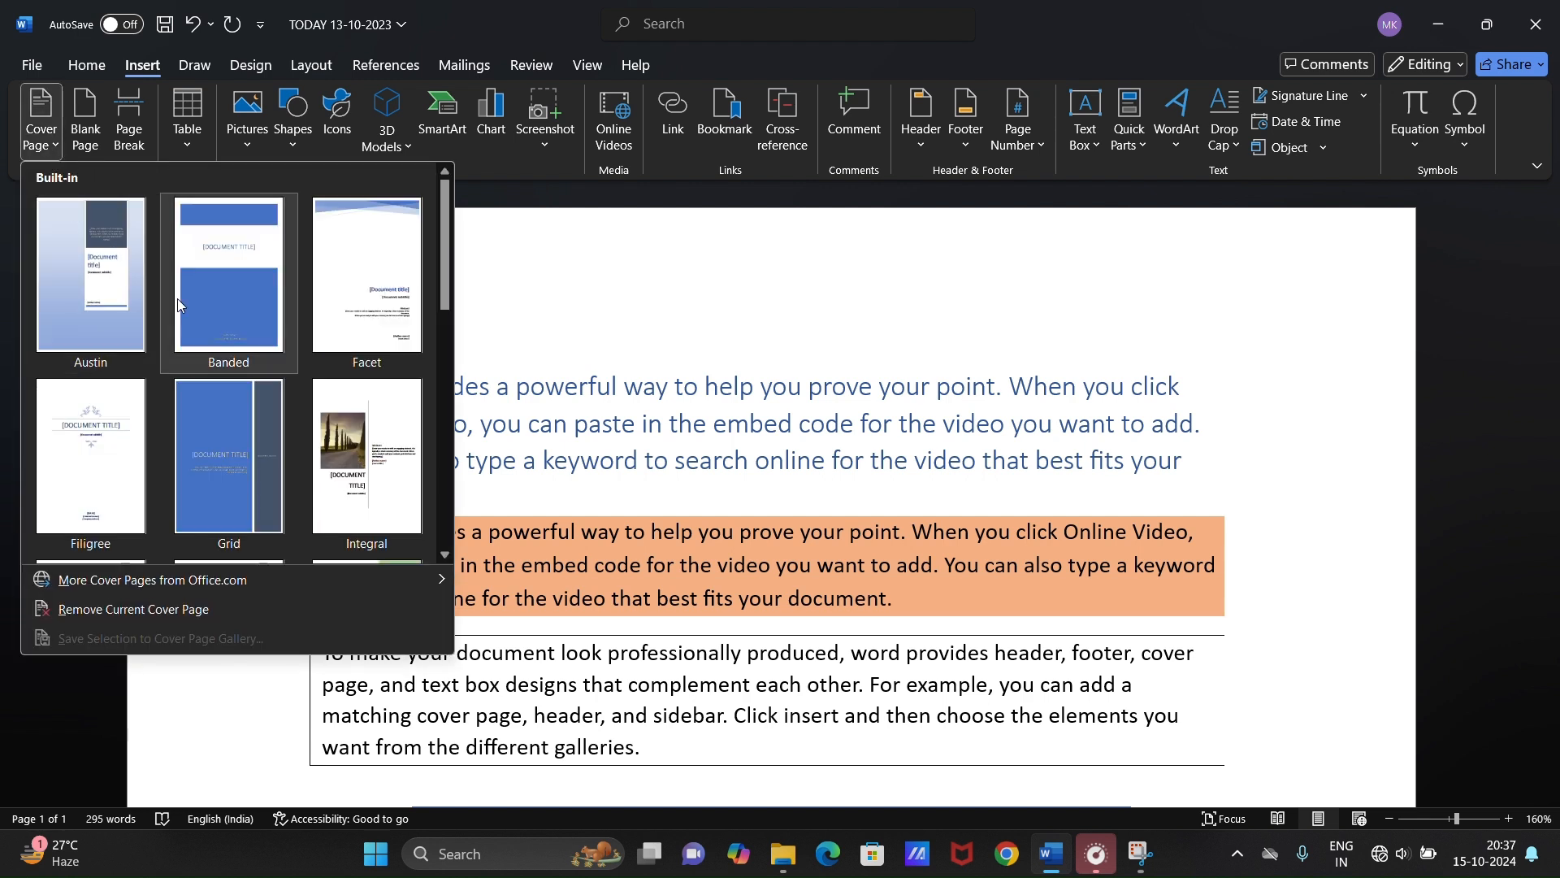
scroll(290, 439, down, 5)
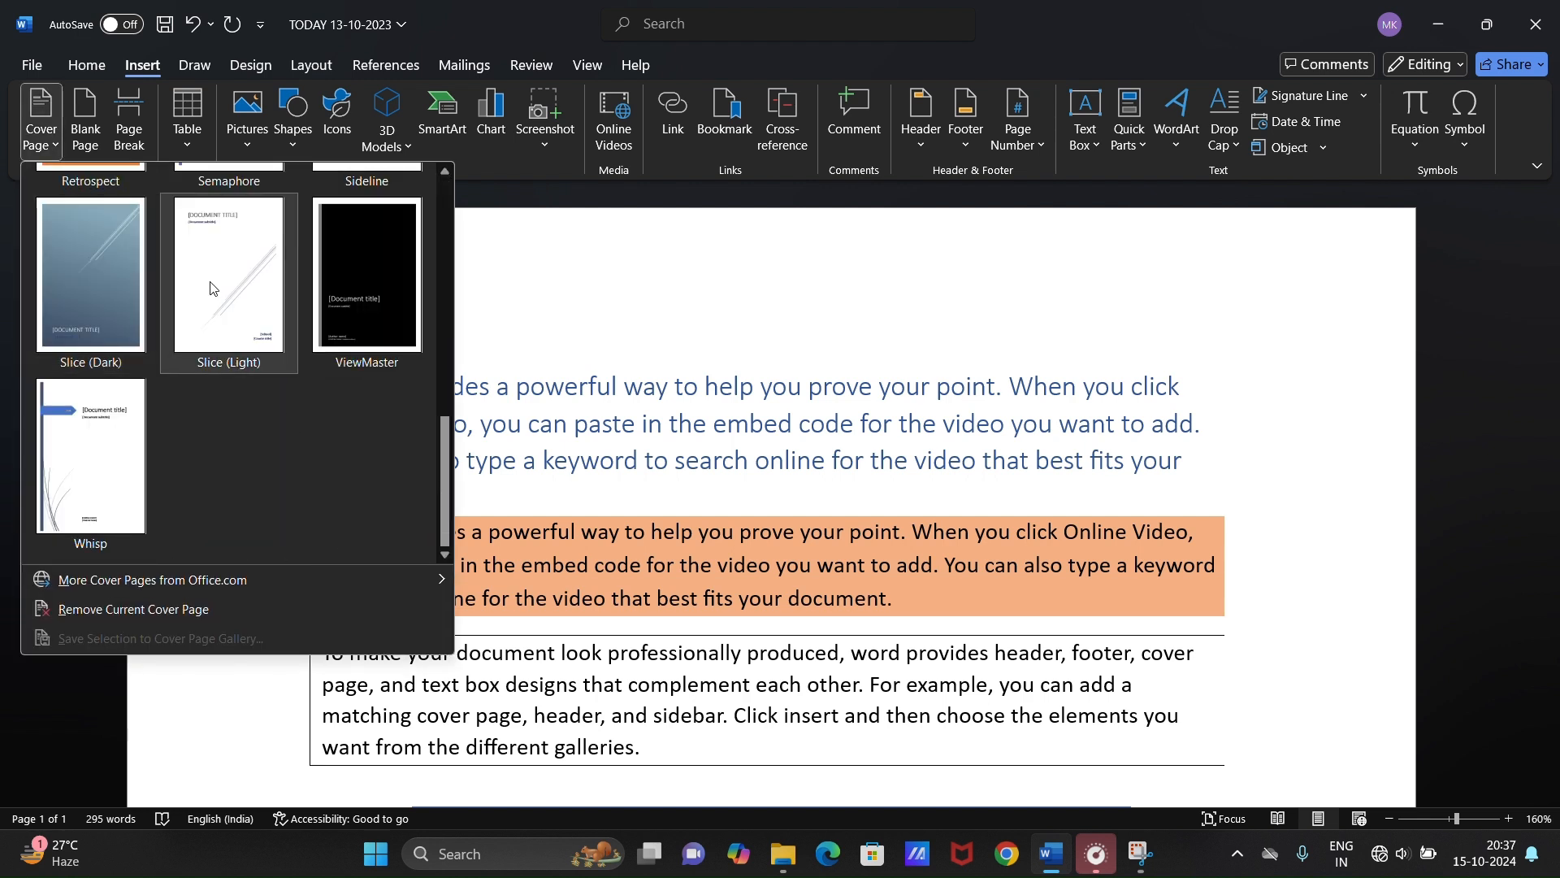
click(89, 280)
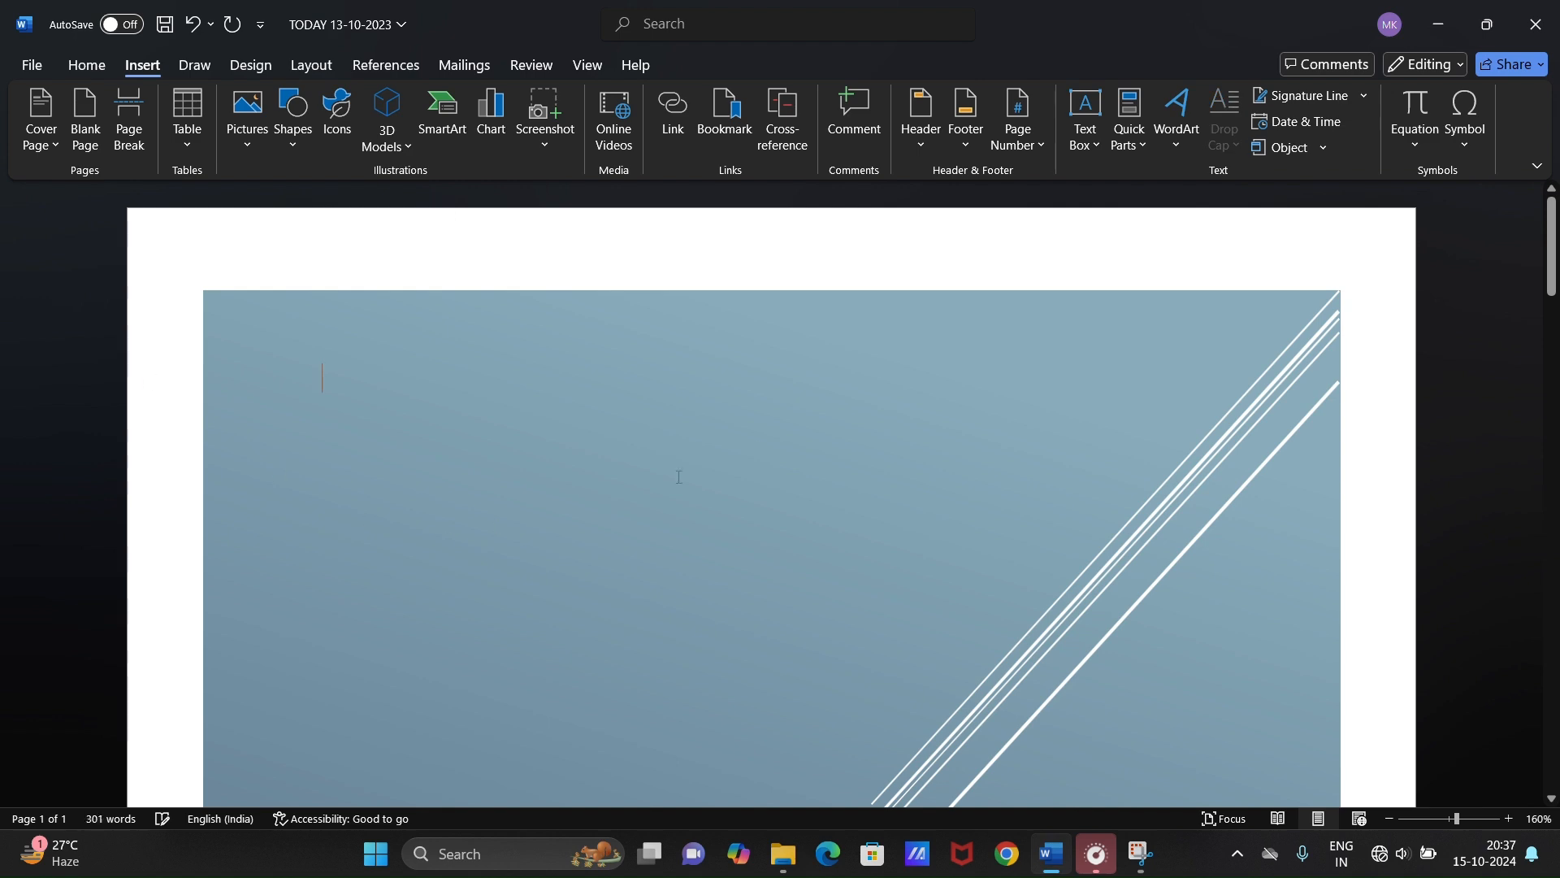
scroll(743, 535, down, 5)
scroll(742, 535, down, 5)
scroll(720, 512, up, 10)
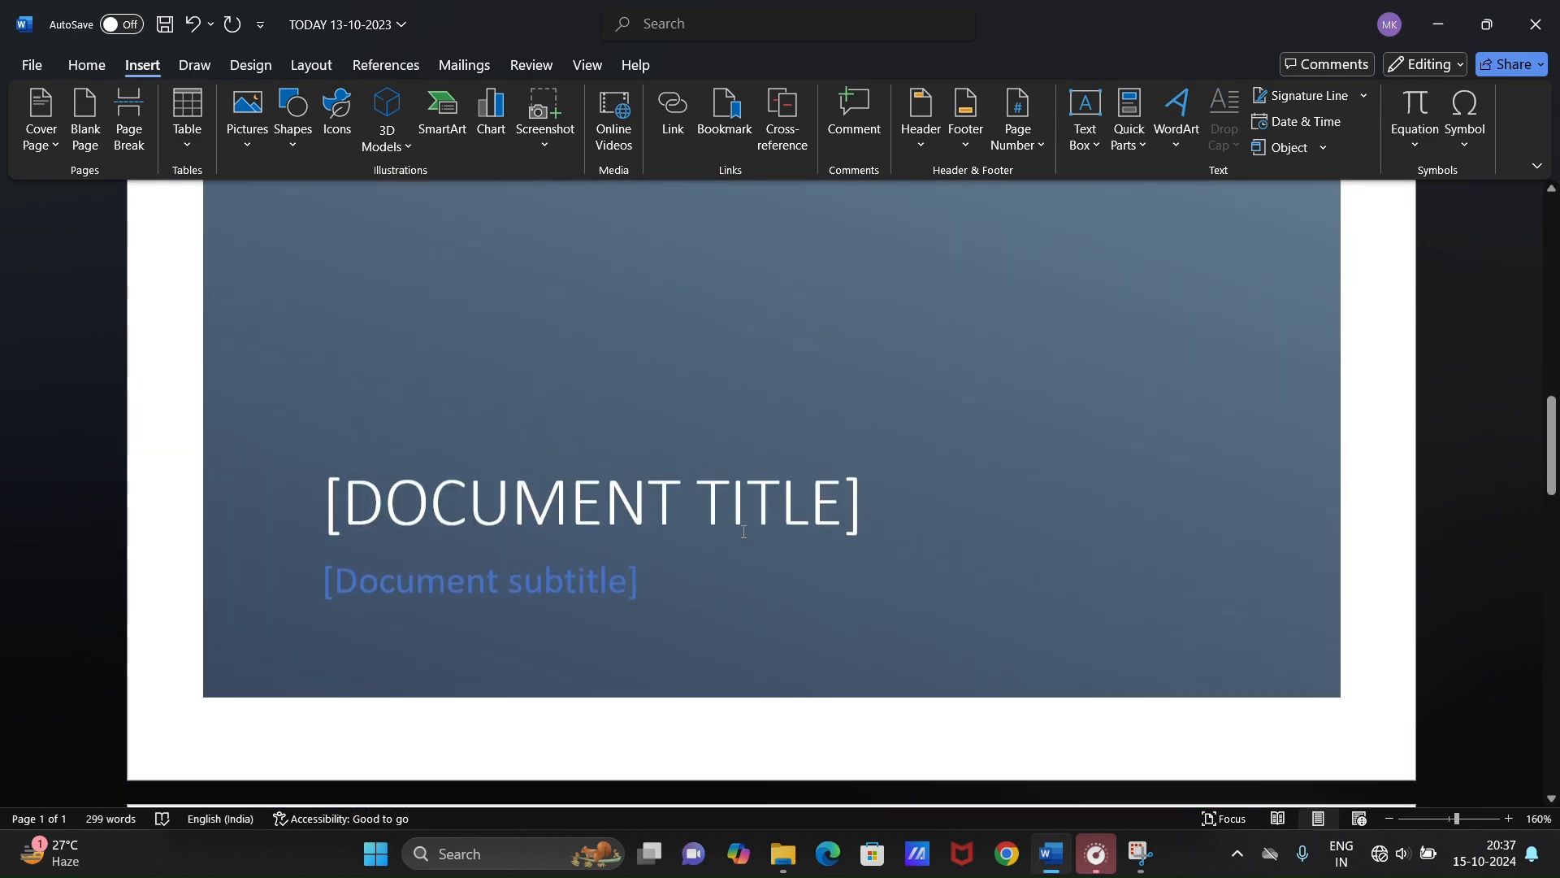
scroll(719, 505, up, 3)
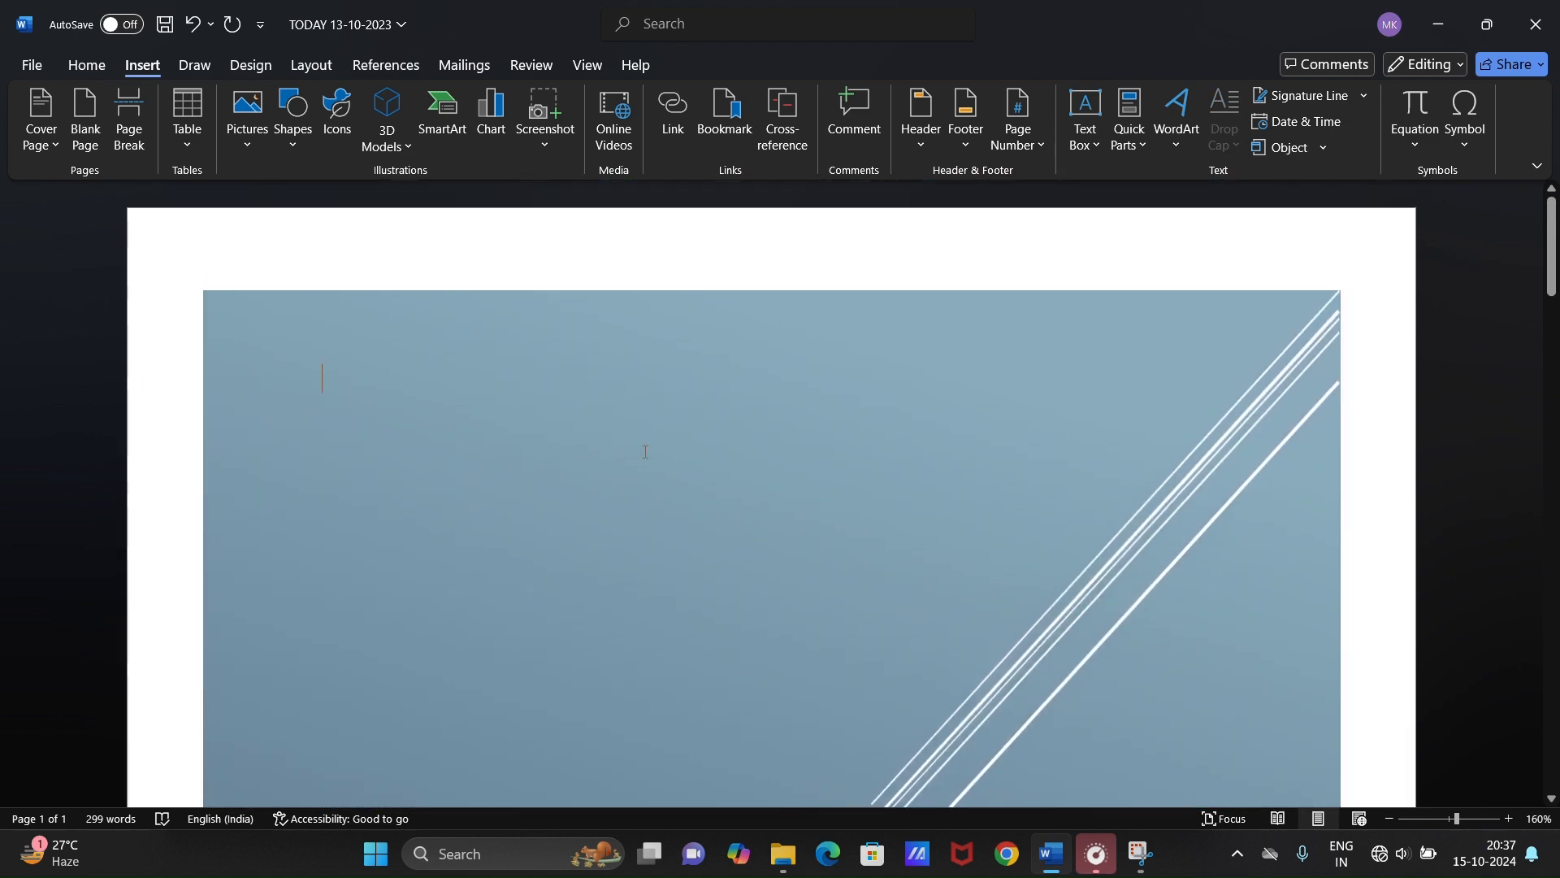
- Select the cover page's title and subtitle placeholders in turn and look over the pages
scroll(644, 438, down, 8)
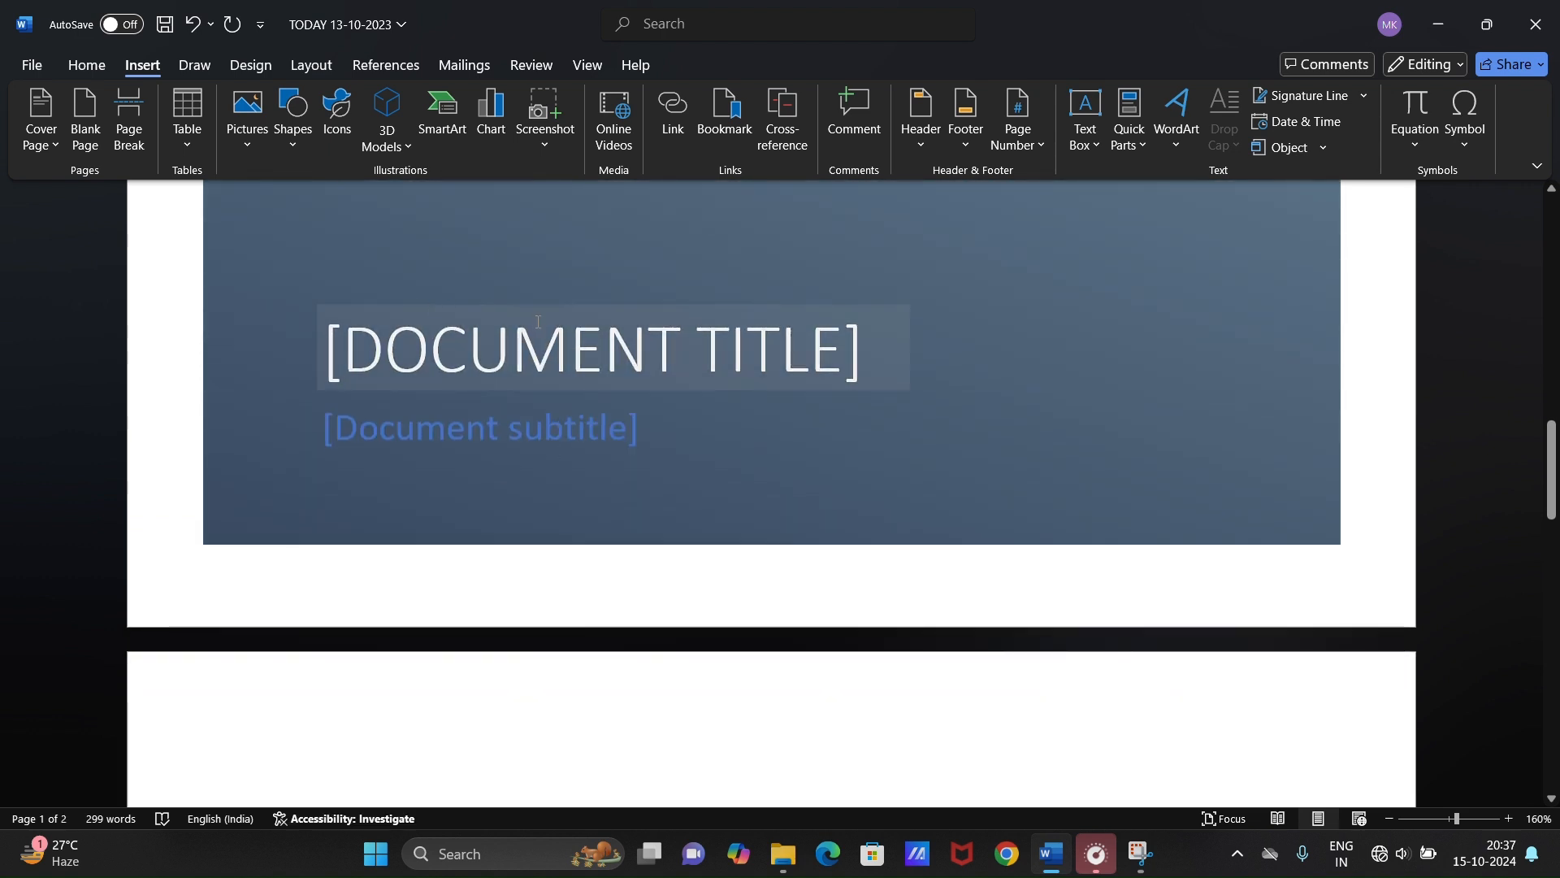
click(537, 321)
click(455, 433)
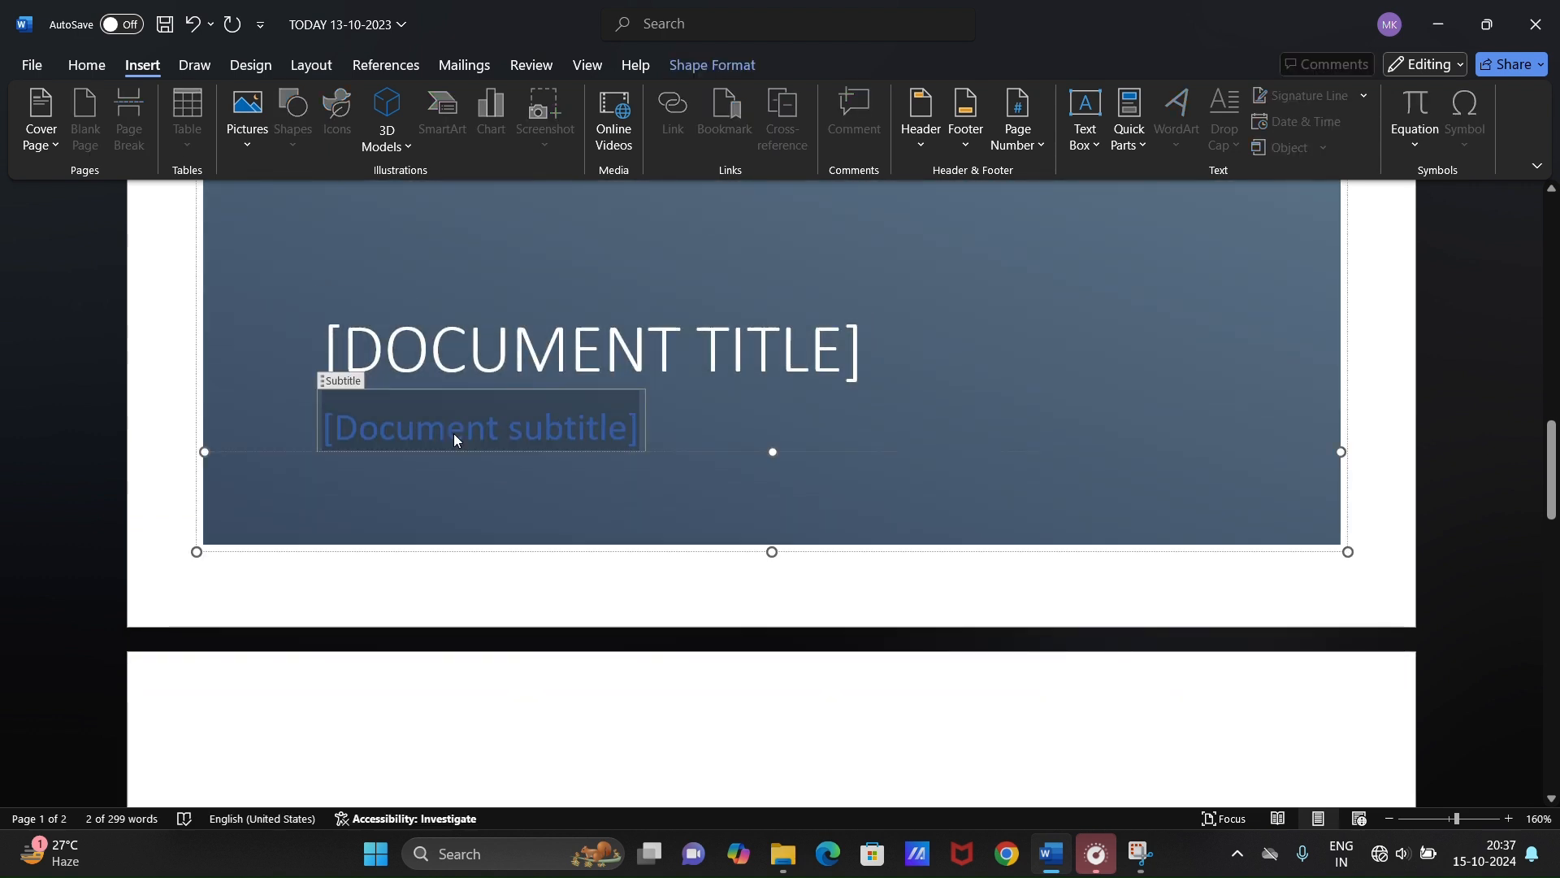
scroll(480, 407, down, 1)
scroll(479, 407, down, 6)
scroll(480, 407, up, 10)
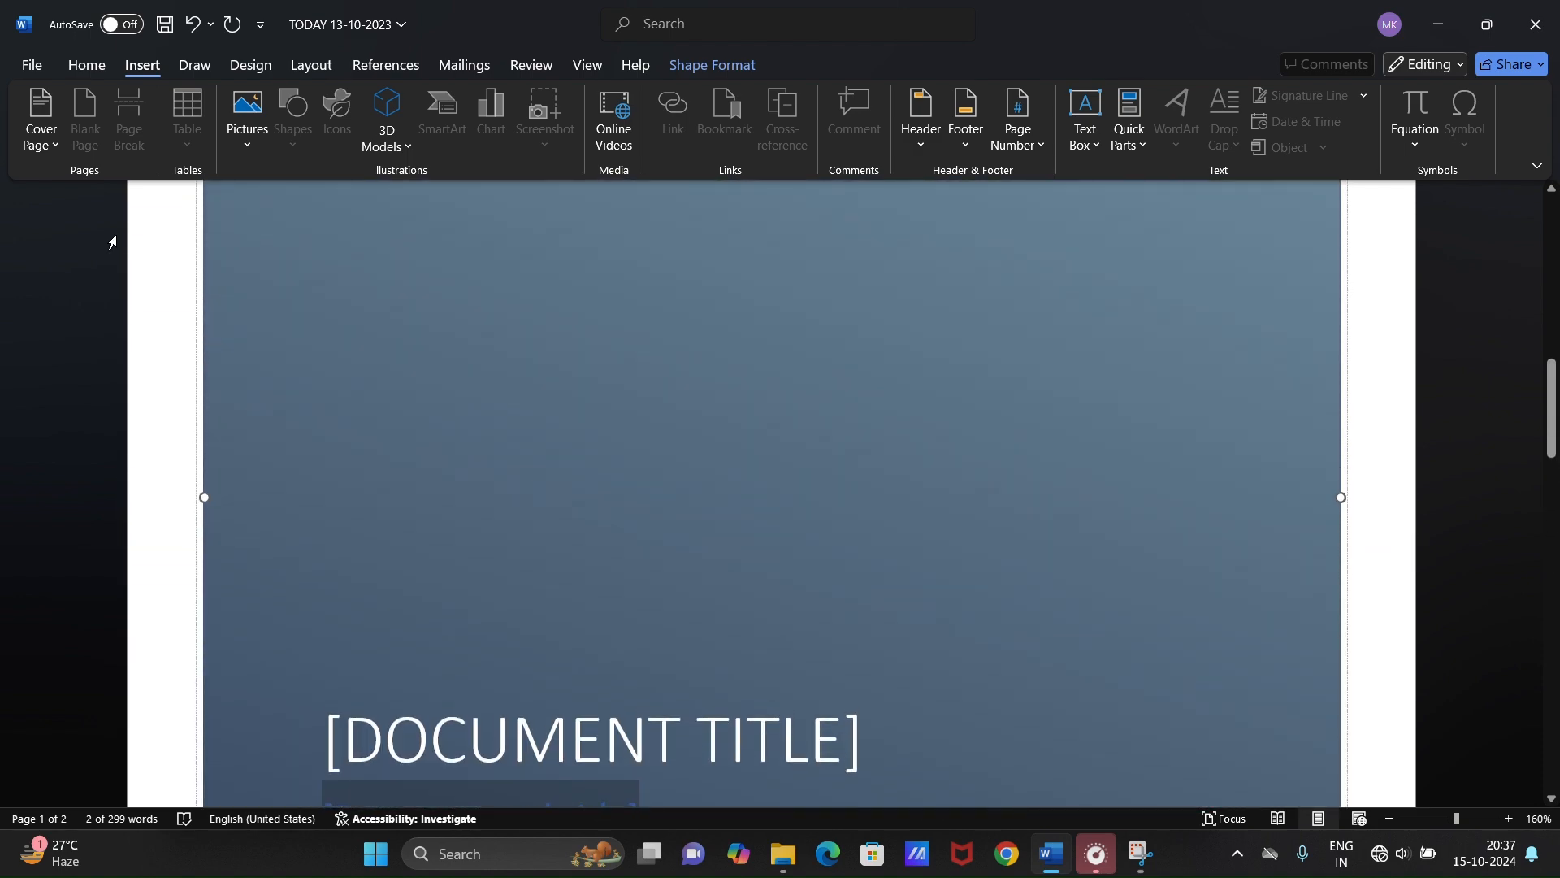
- Remove the current cover page and return to the start of the document
click(58, 144)
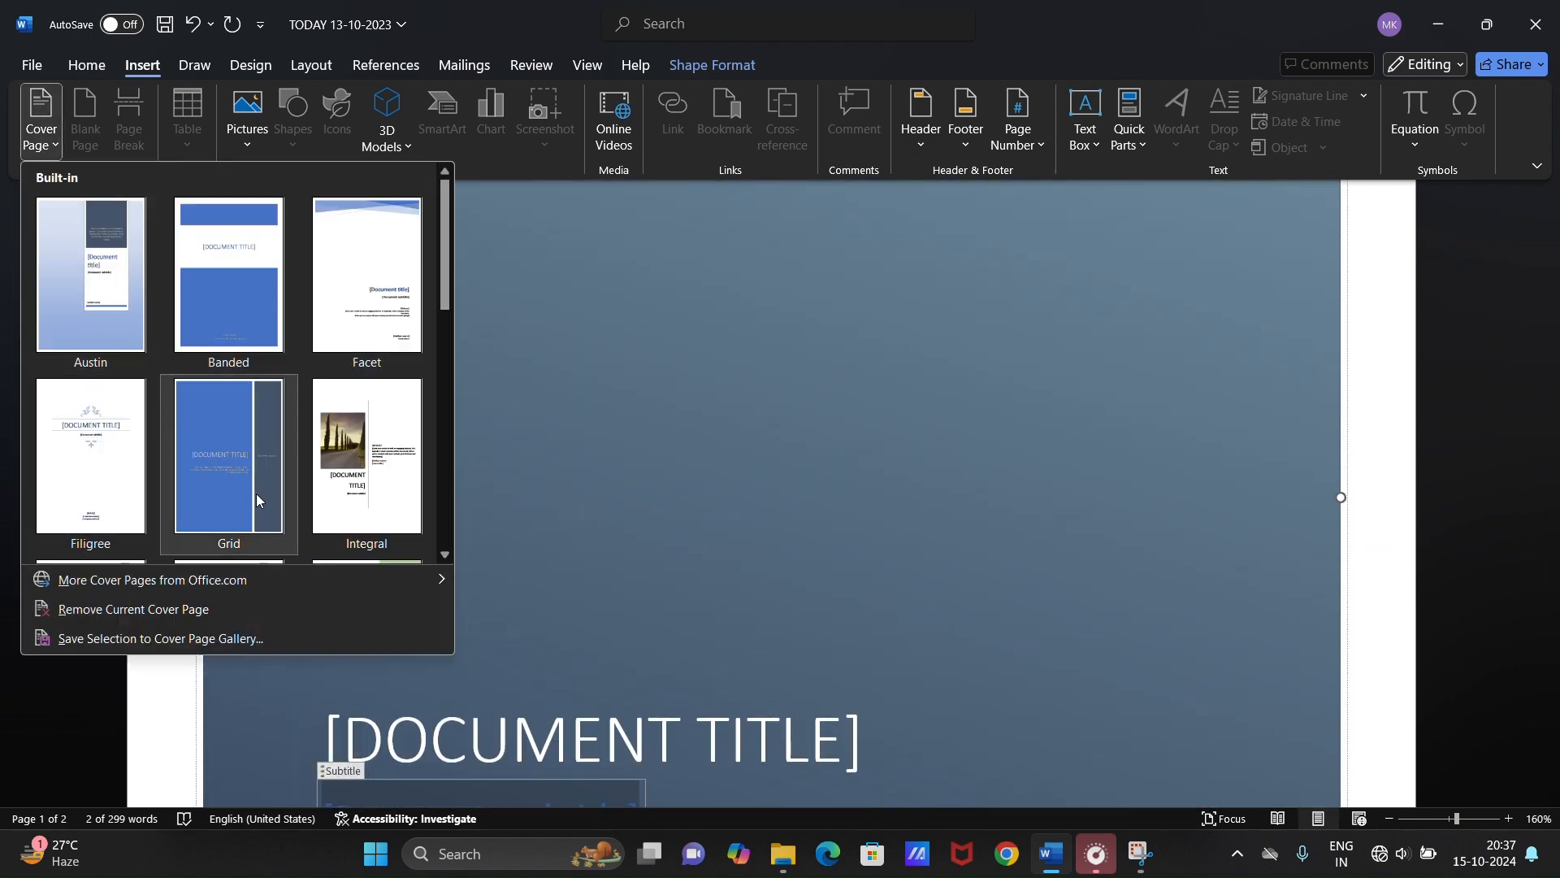
click(206, 616)
scroll(325, 504, up, 5)
scroll(360, 491, up, 5)
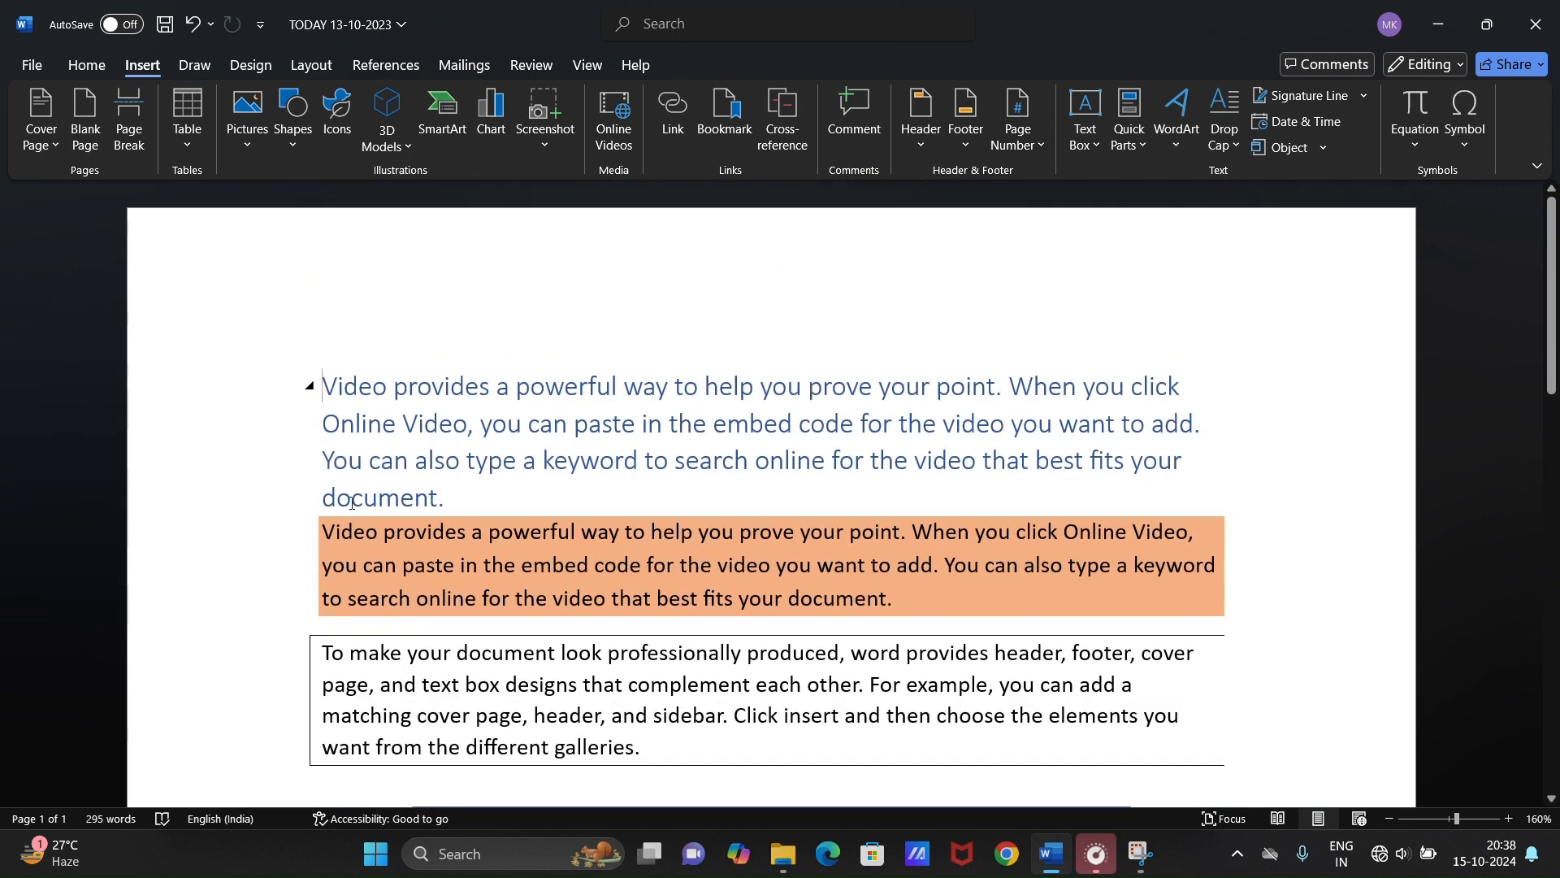
- Insert the built-in Banded cover page at the start of the document and look over its layout
click(60, 139)
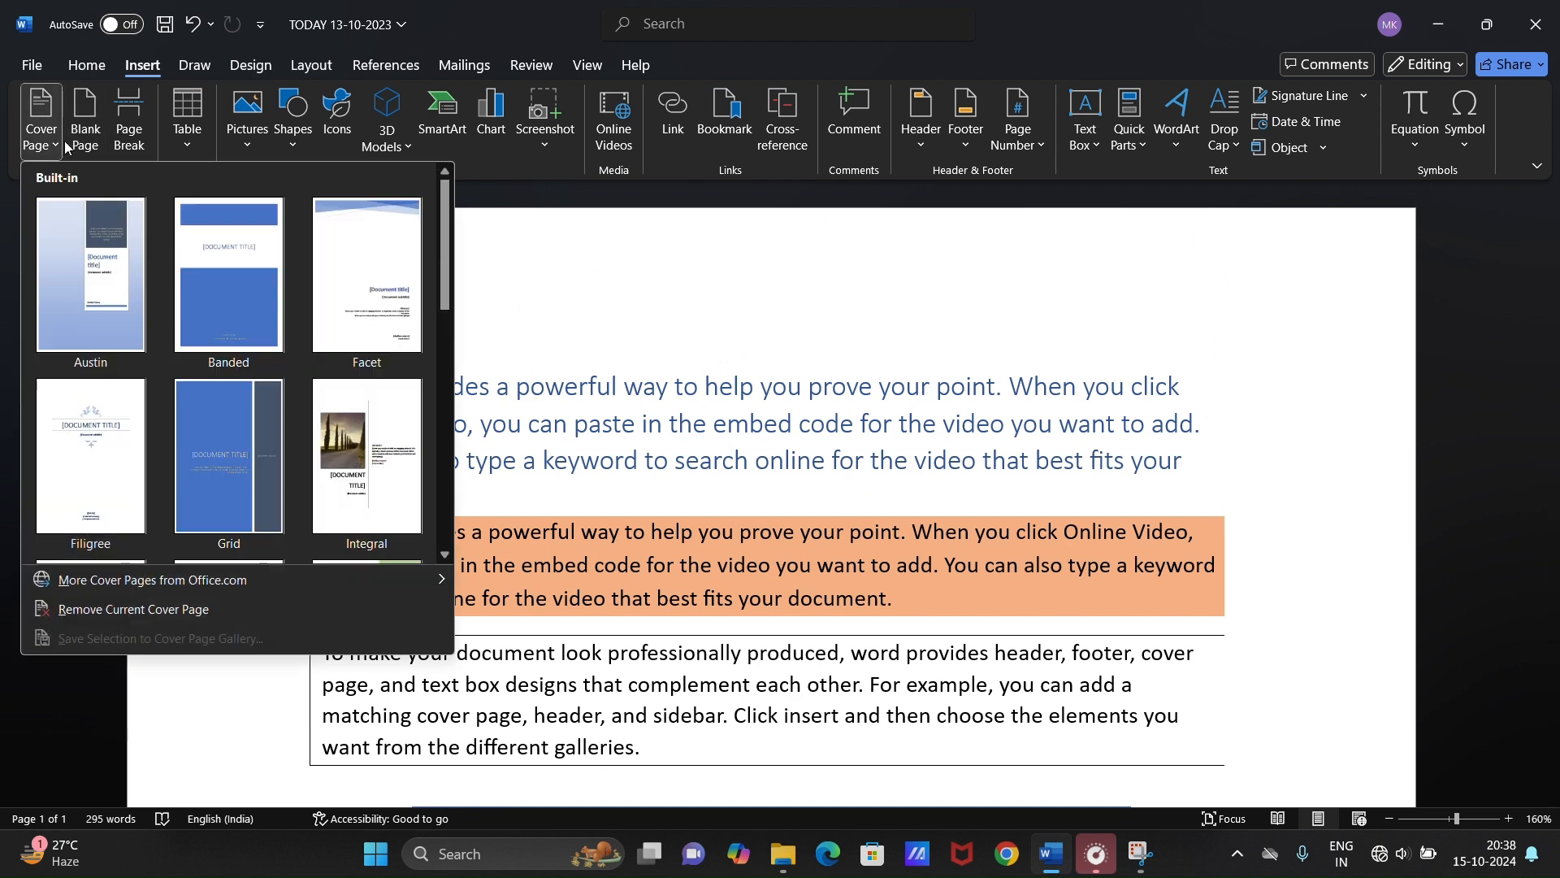
click(214, 266)
scroll(849, 545, down, 8)
scroll(843, 555, down, 5)
scroll(838, 561, up, 14)
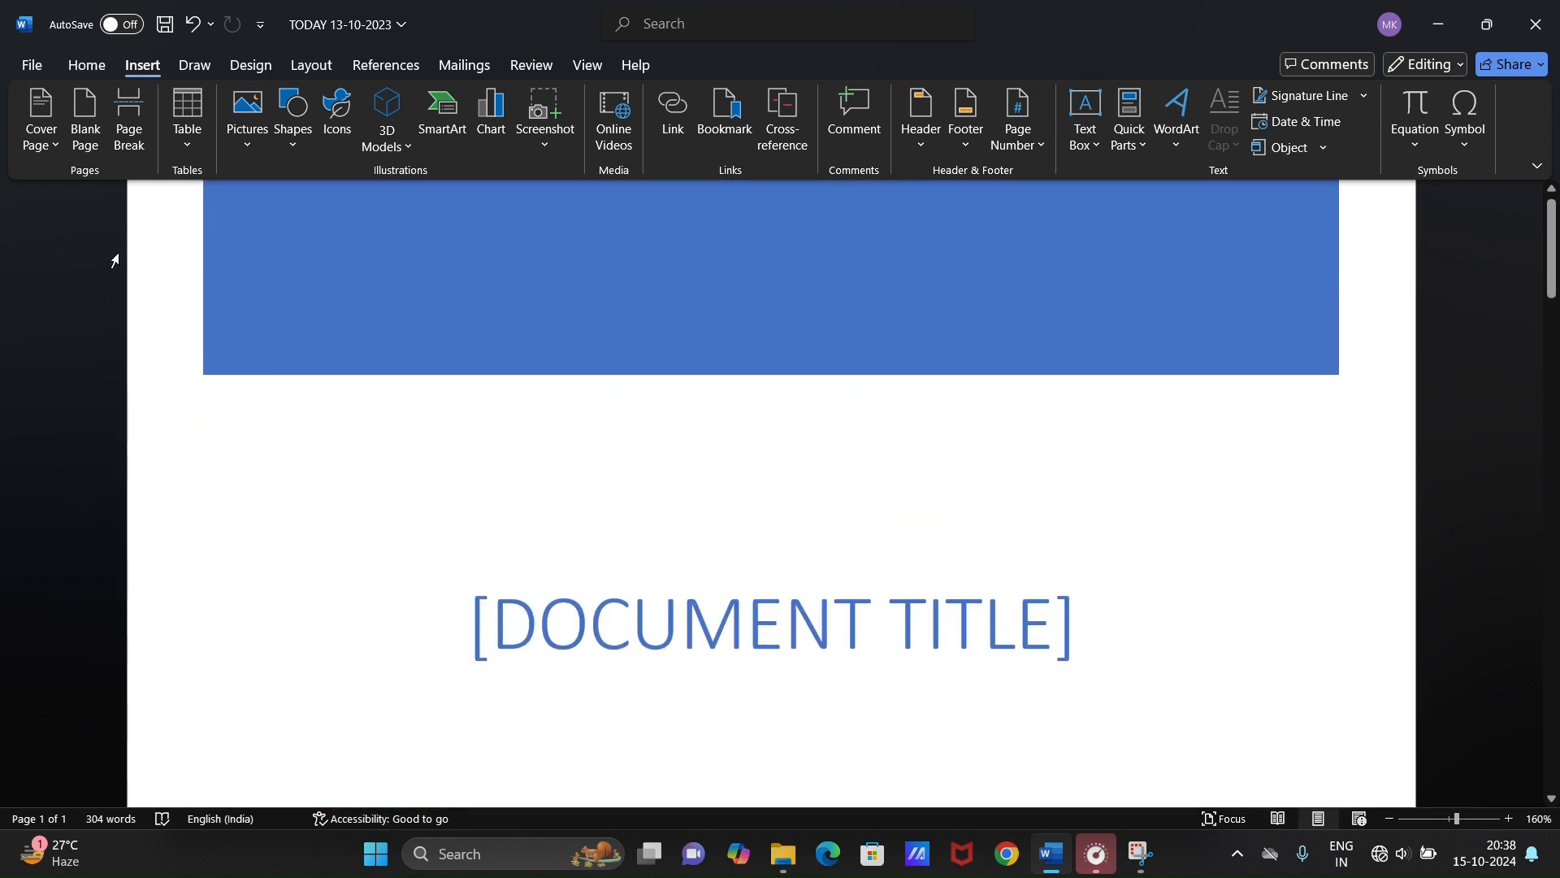
scroll(114, 260, up, 2)
- Replace the cover page with the Insight 2 design from the additional Office.com cover pages and review it
click(44, 142)
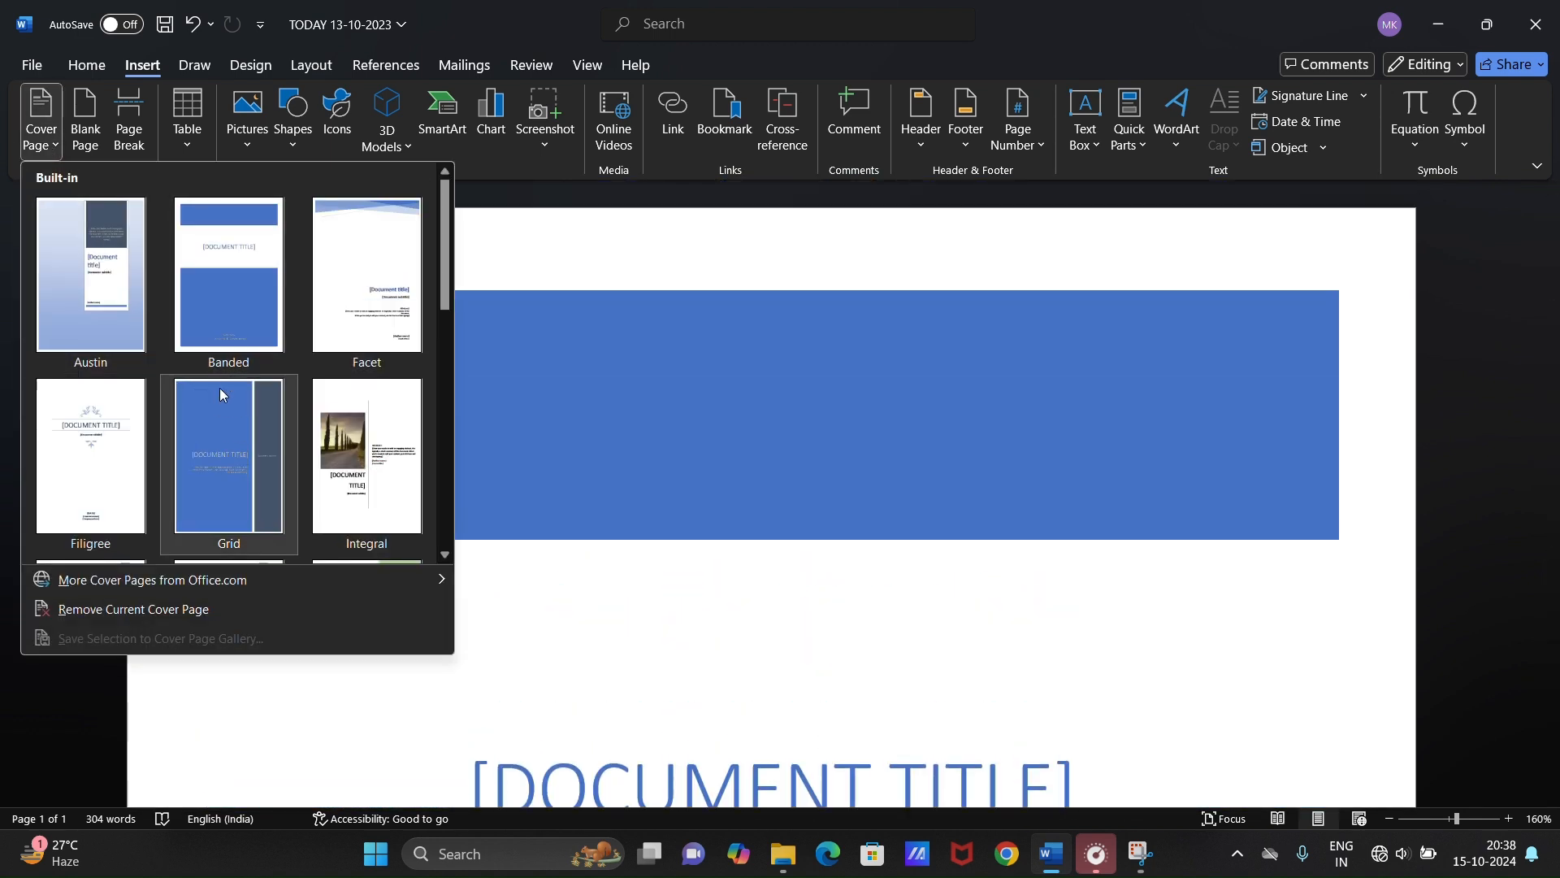
mouse_move(200, 582)
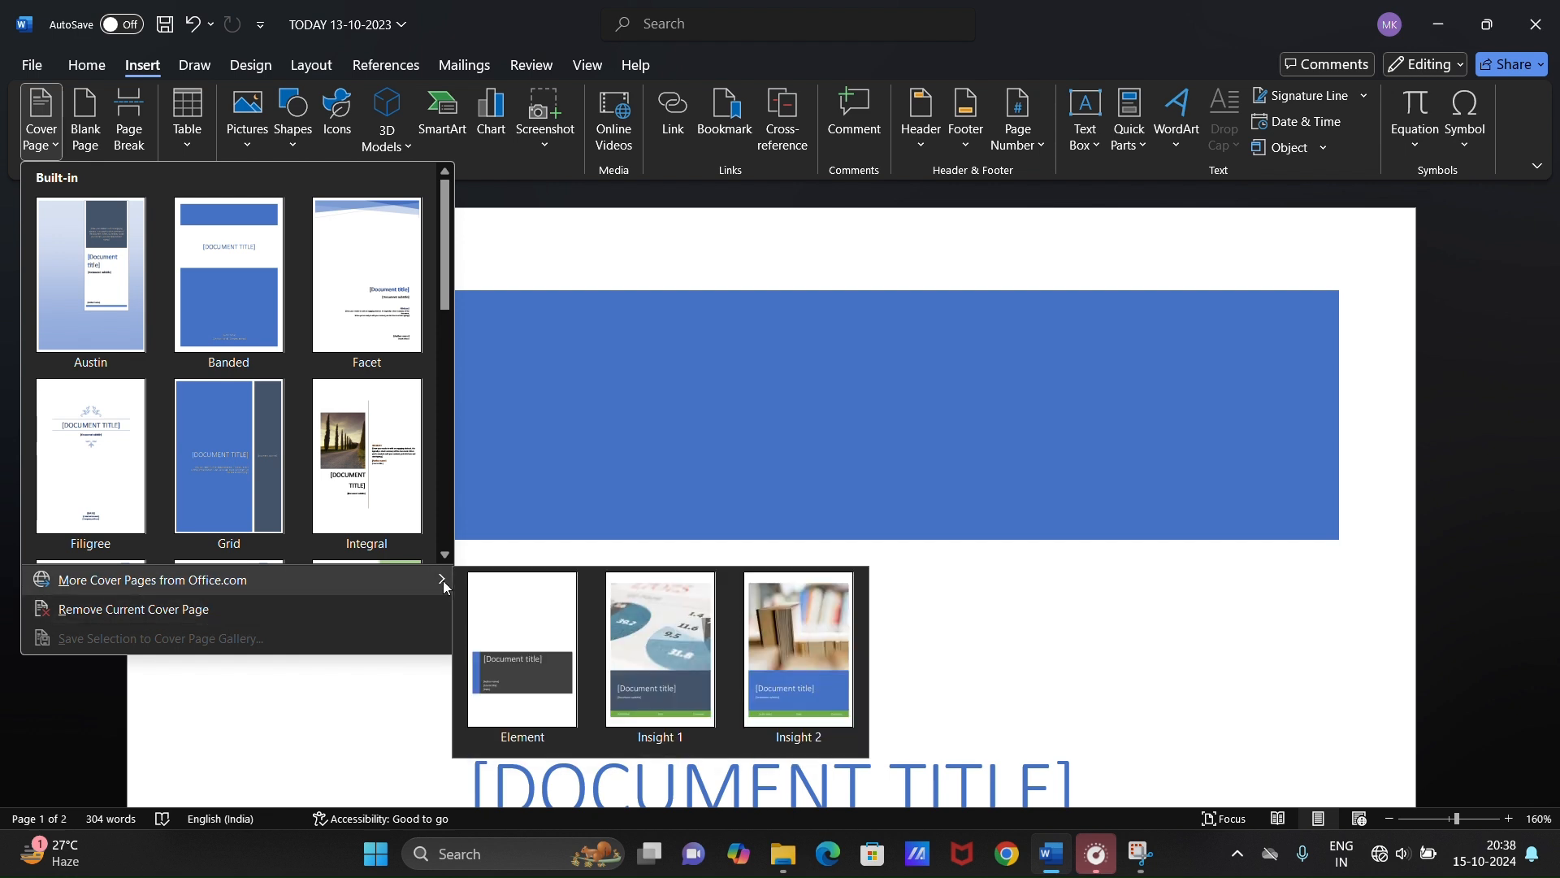
click(807, 667)
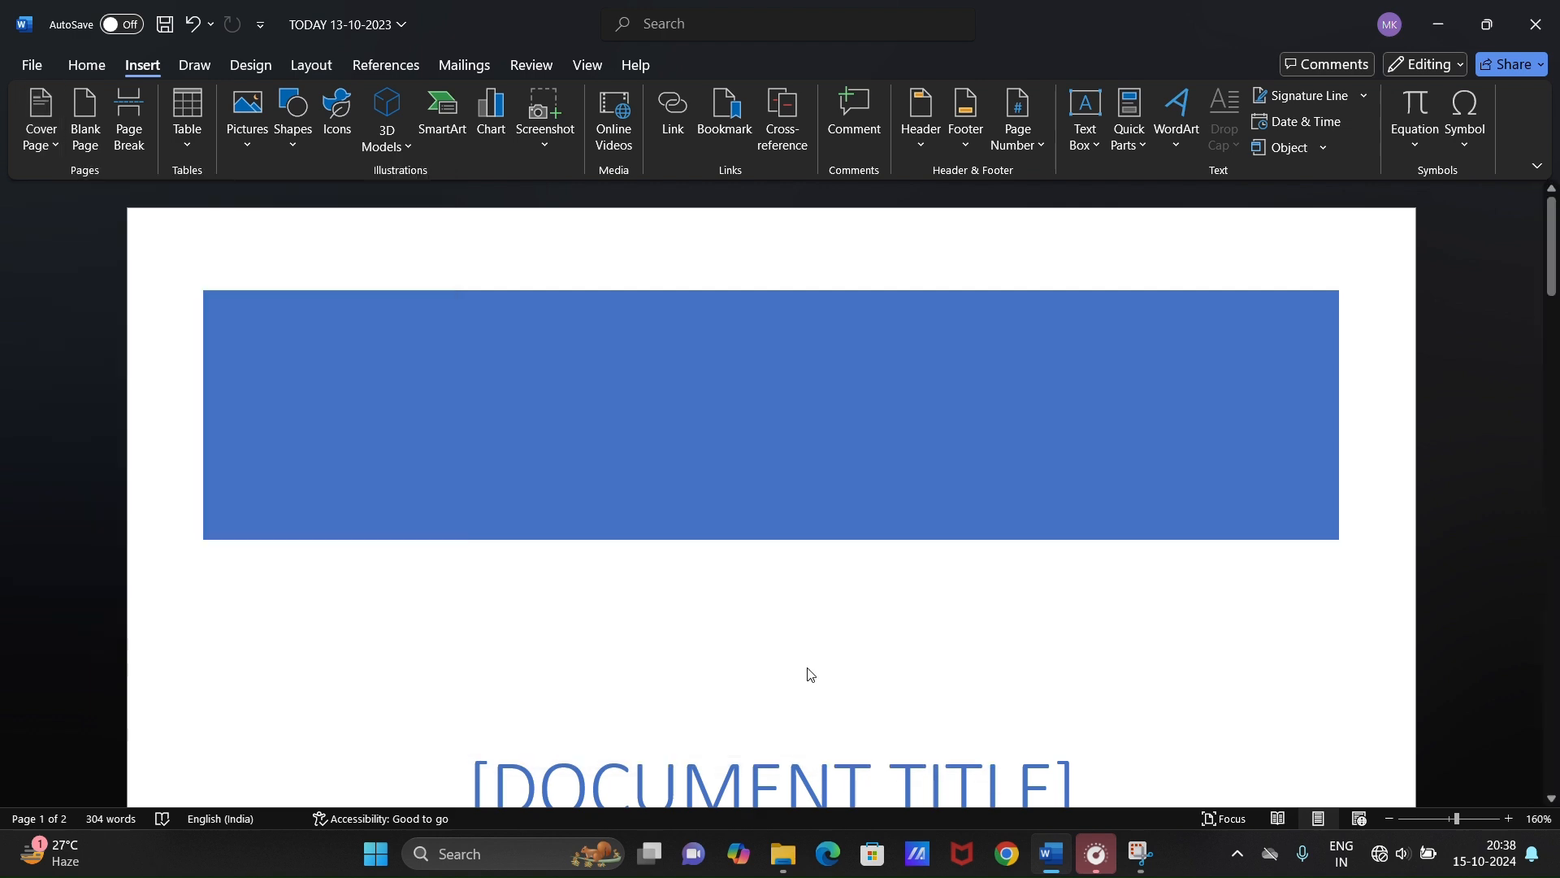
scroll(567, 540, down, 3)
scroll(569, 560, down, 6)
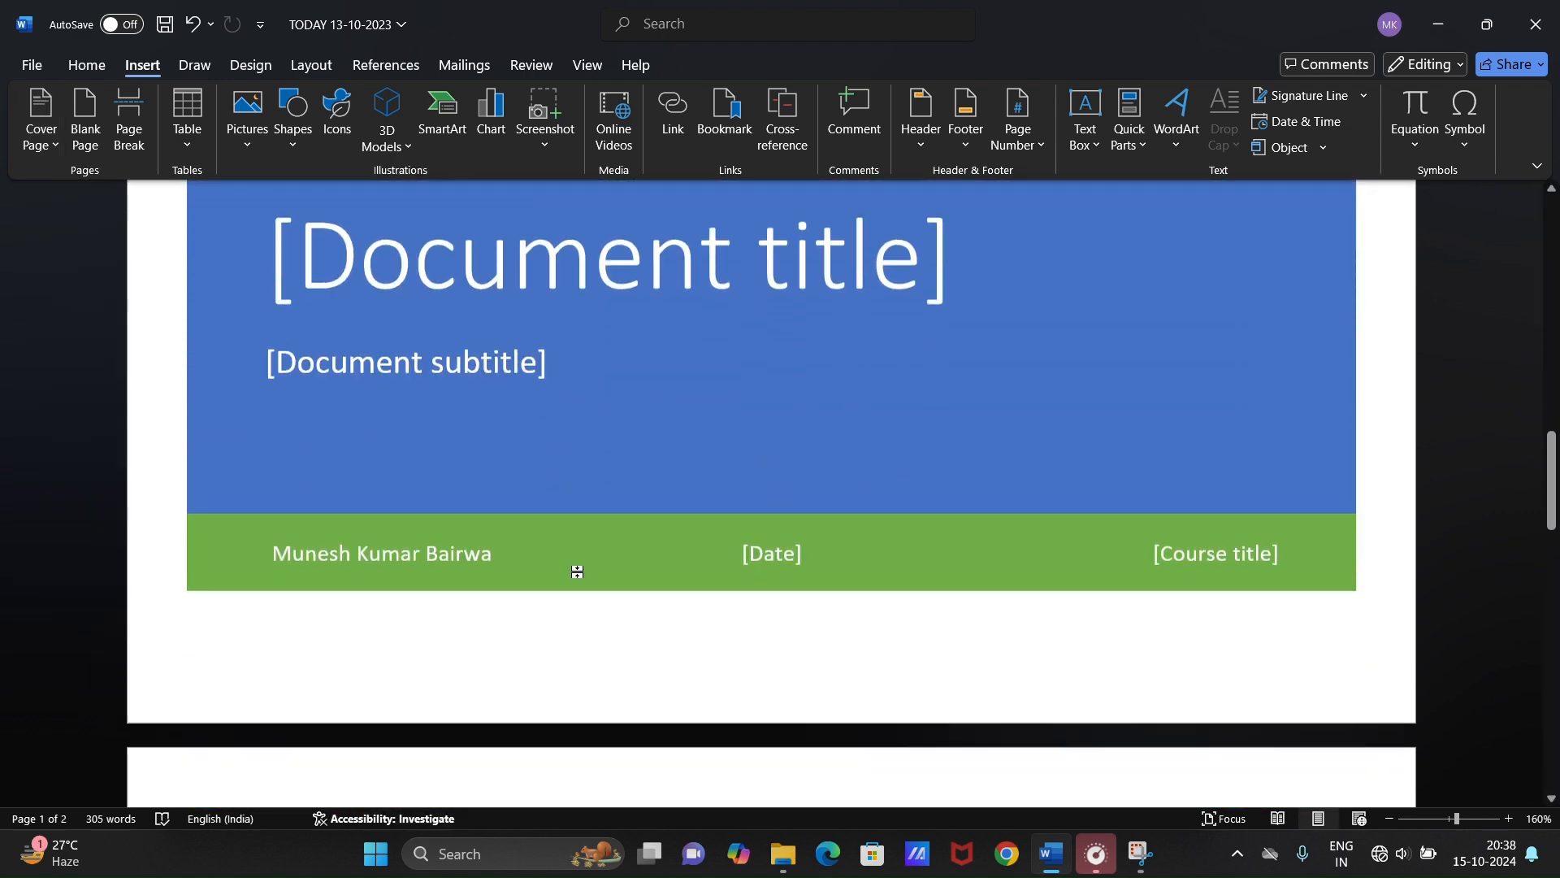
scroll(577, 575, up, 10)
scroll(582, 577, up, 1)
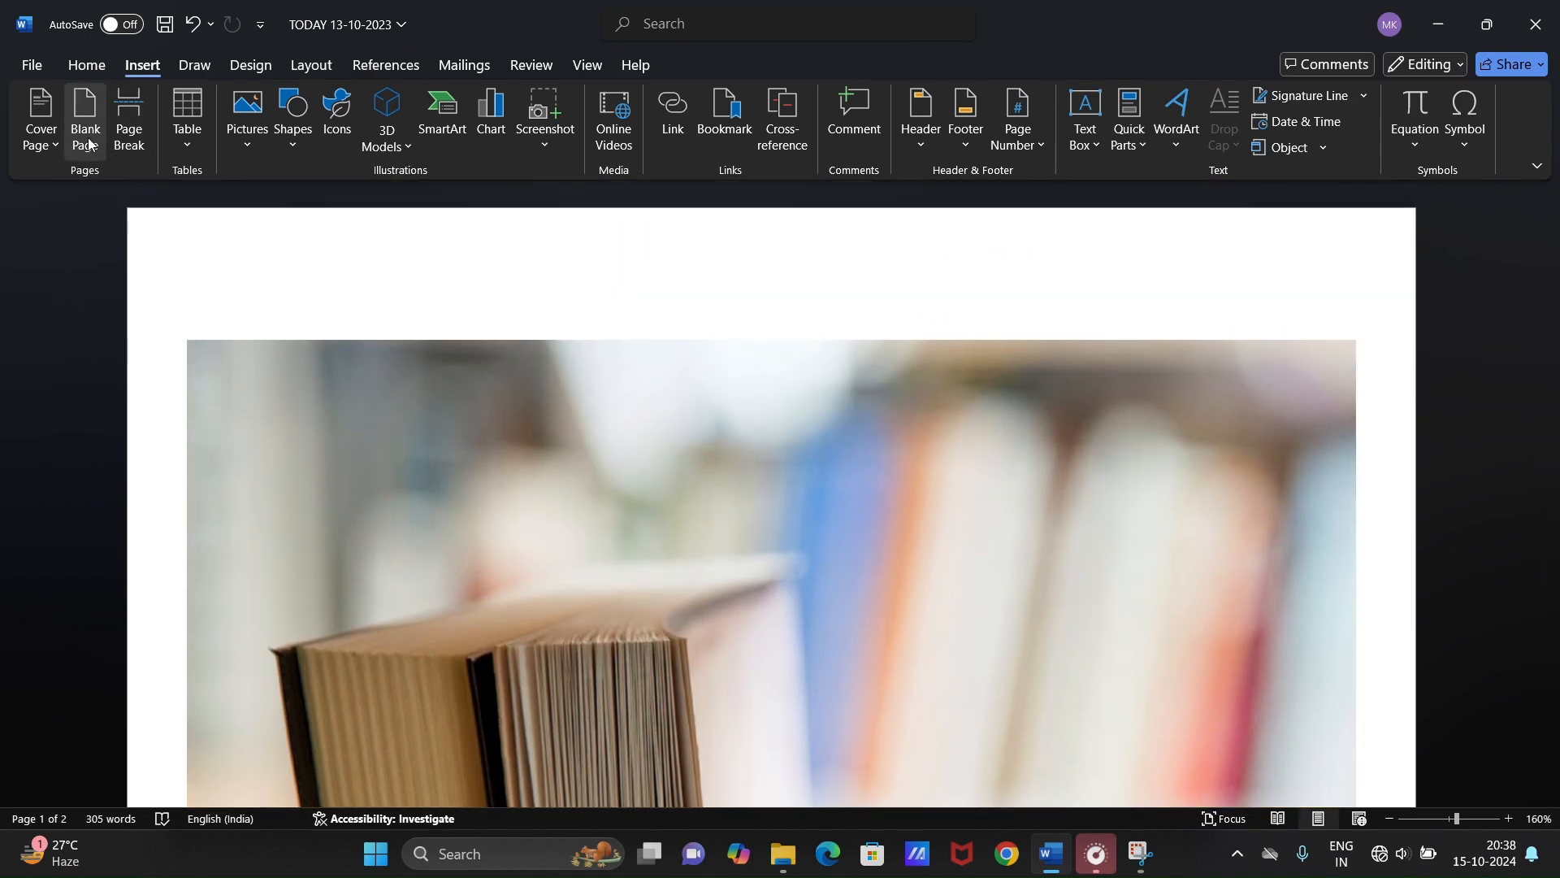
- Insert a blank page between the cover page and the body text
scroll(822, 735, down, 4)
scroll(822, 734, down, 15)
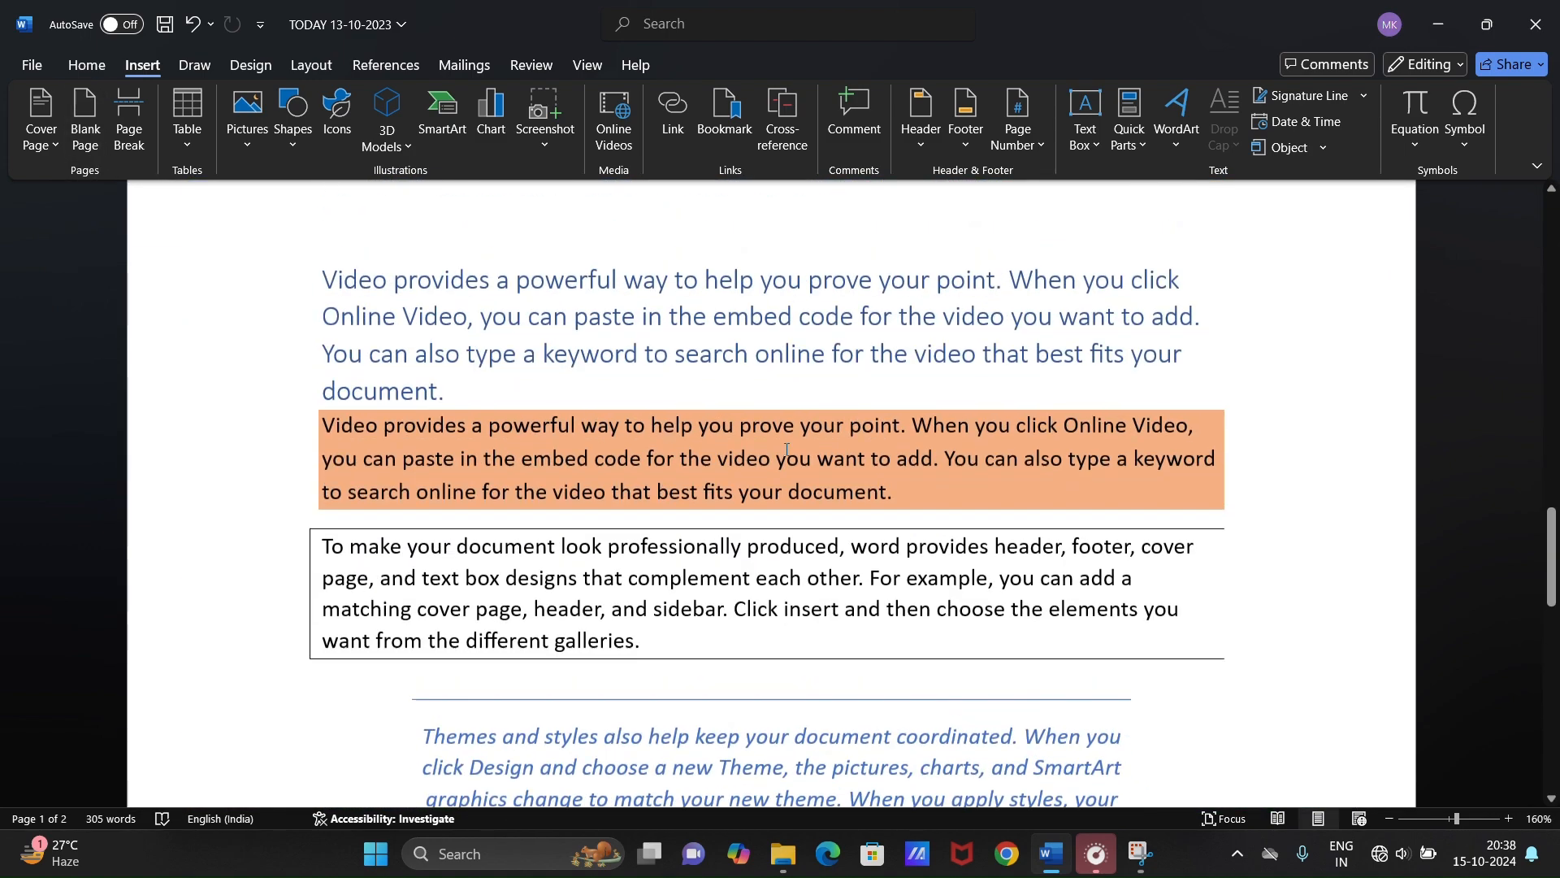
scroll(811, 501, up, 3)
click(738, 535)
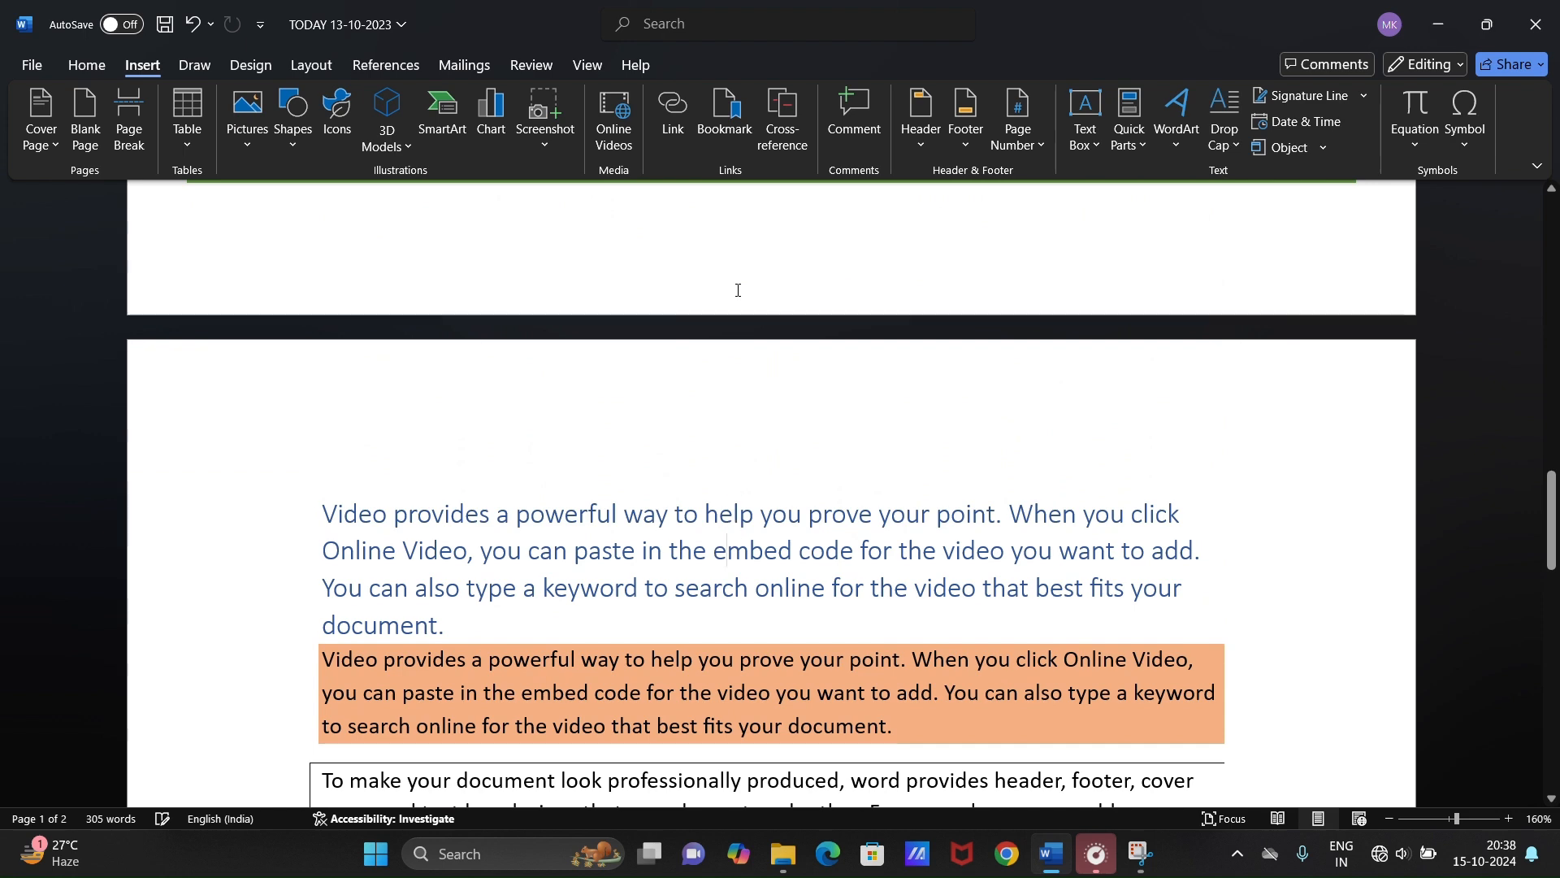
scroll(736, 283, up, 4)
click(618, 569)
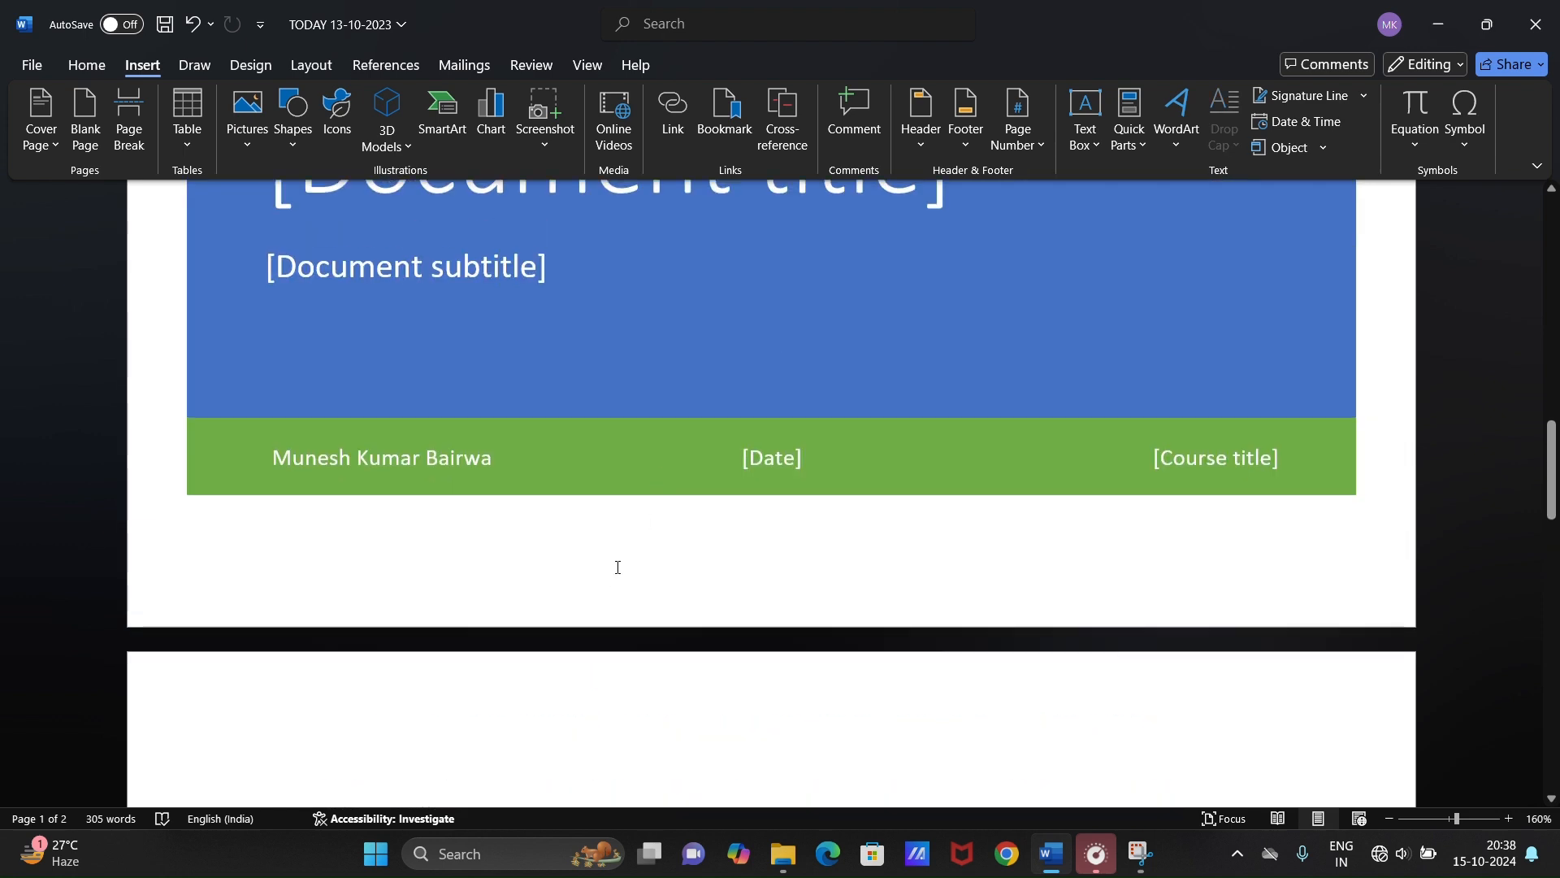
key(ctrl+z)
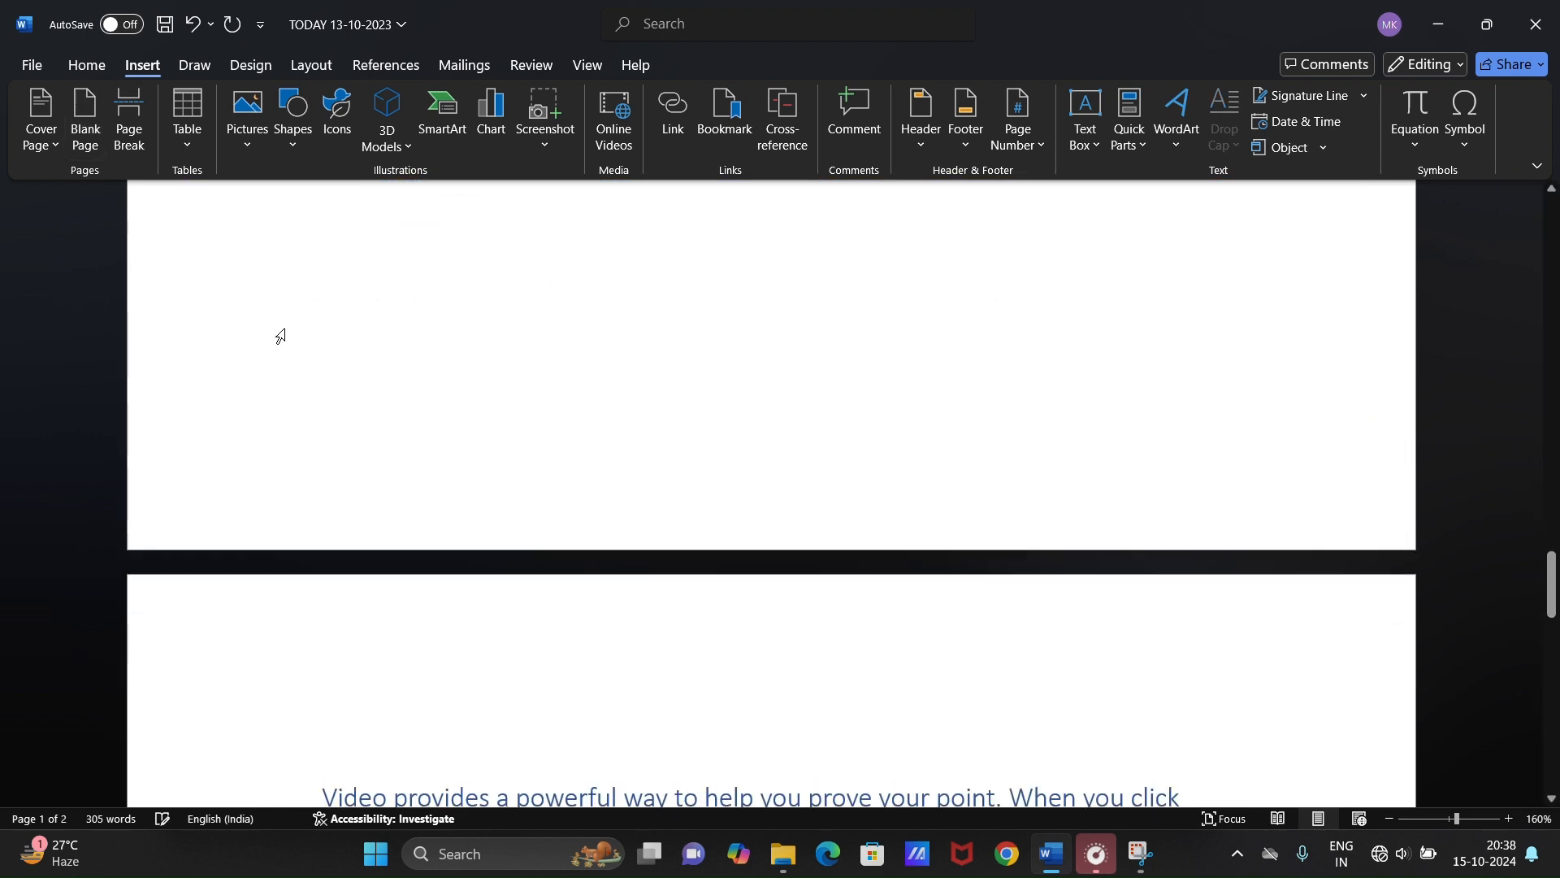
key(ctrl+y)
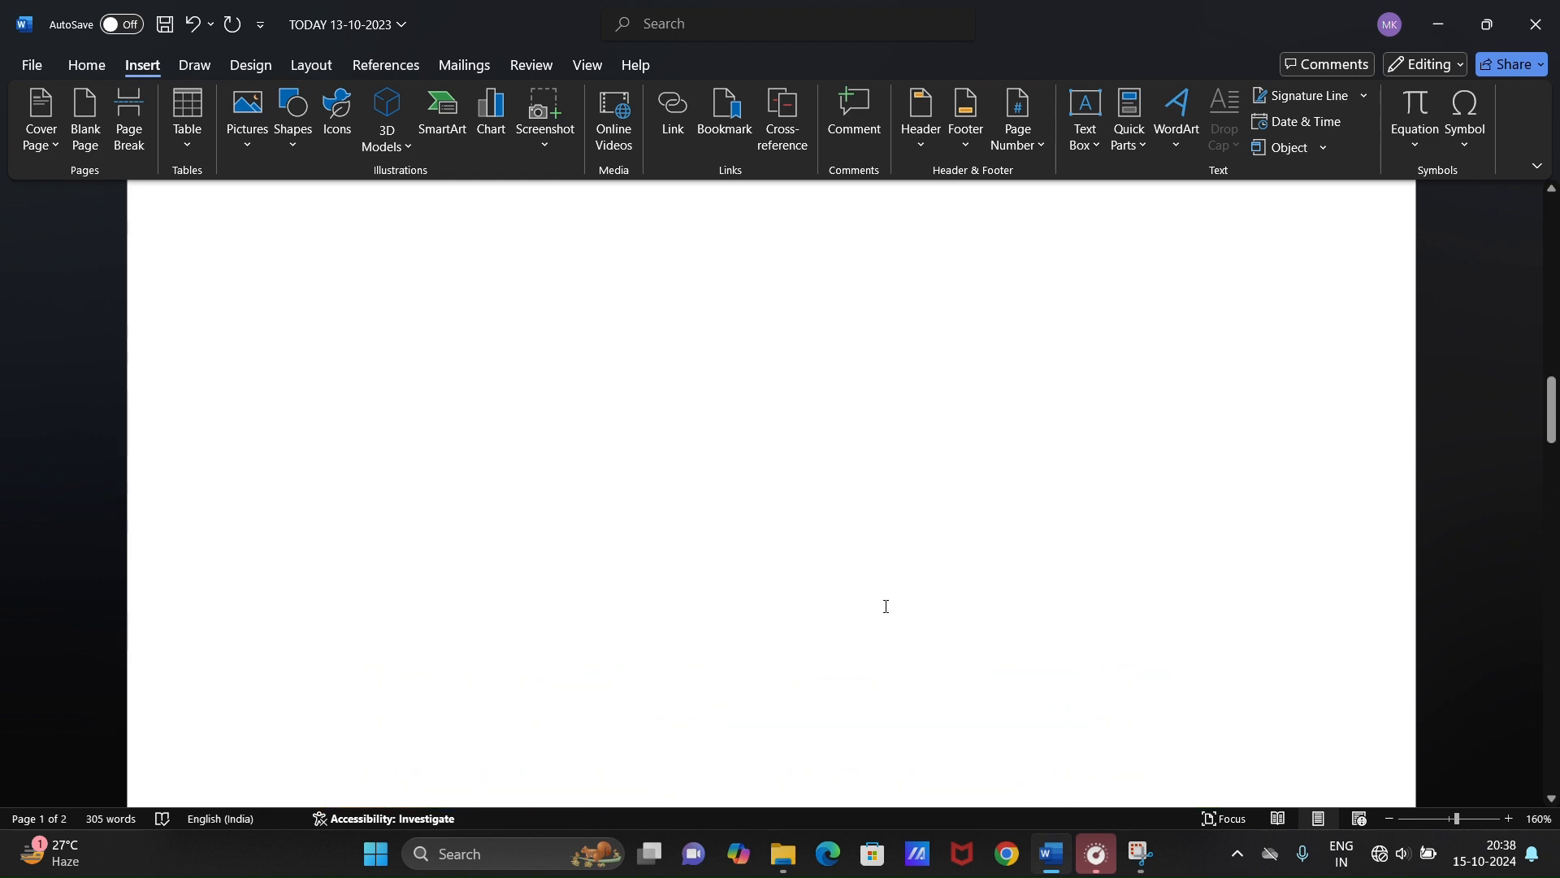
scroll(886, 607, up, 5)
scroll(813, 568, down, 10)
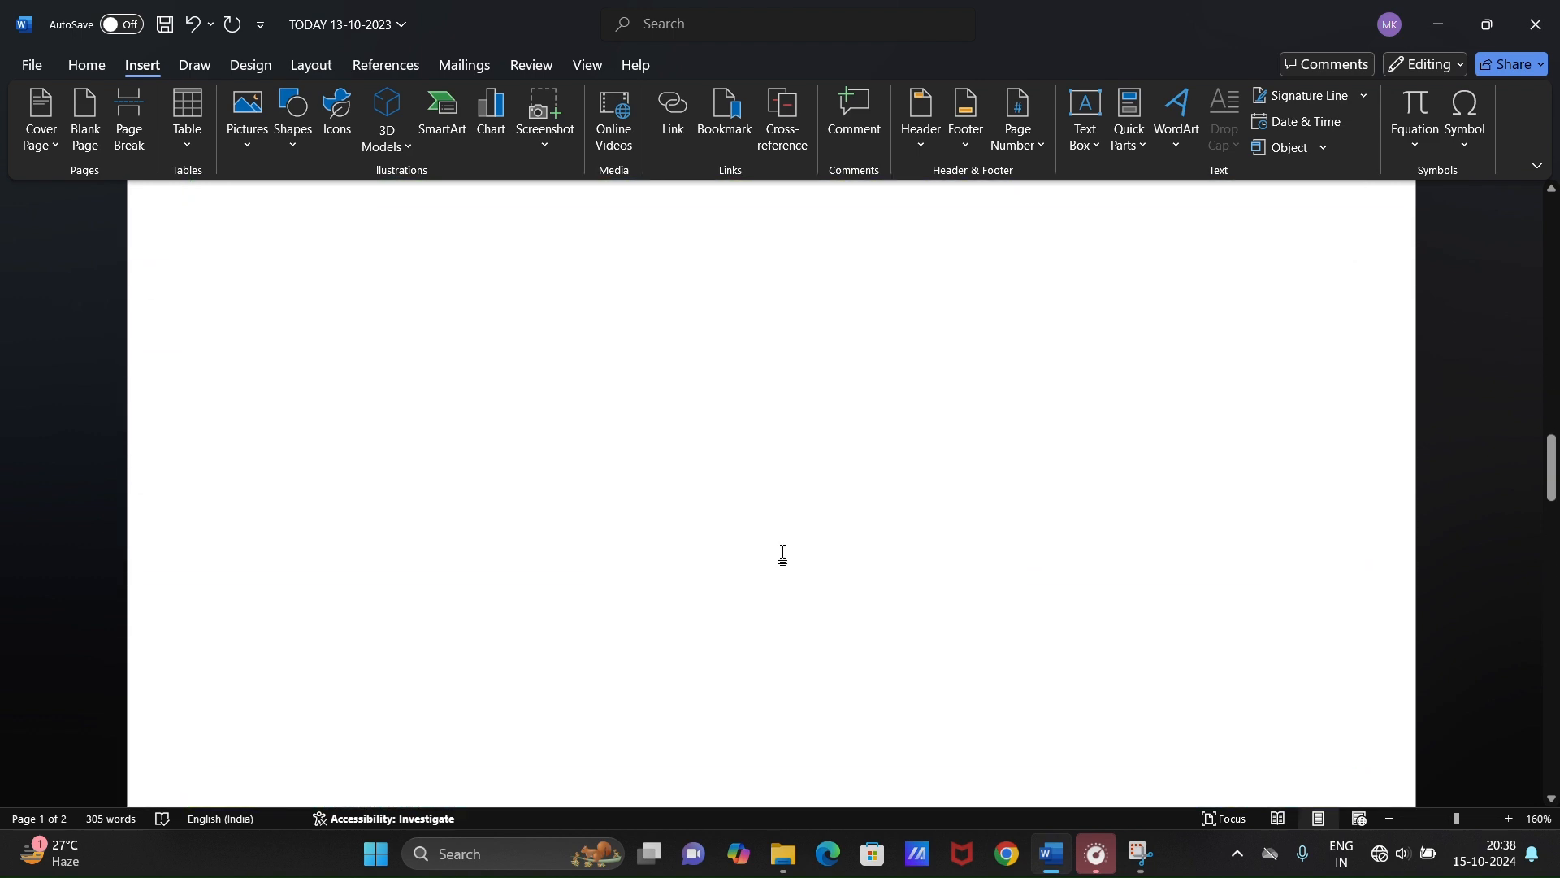
scroll(786, 552, down, 8)
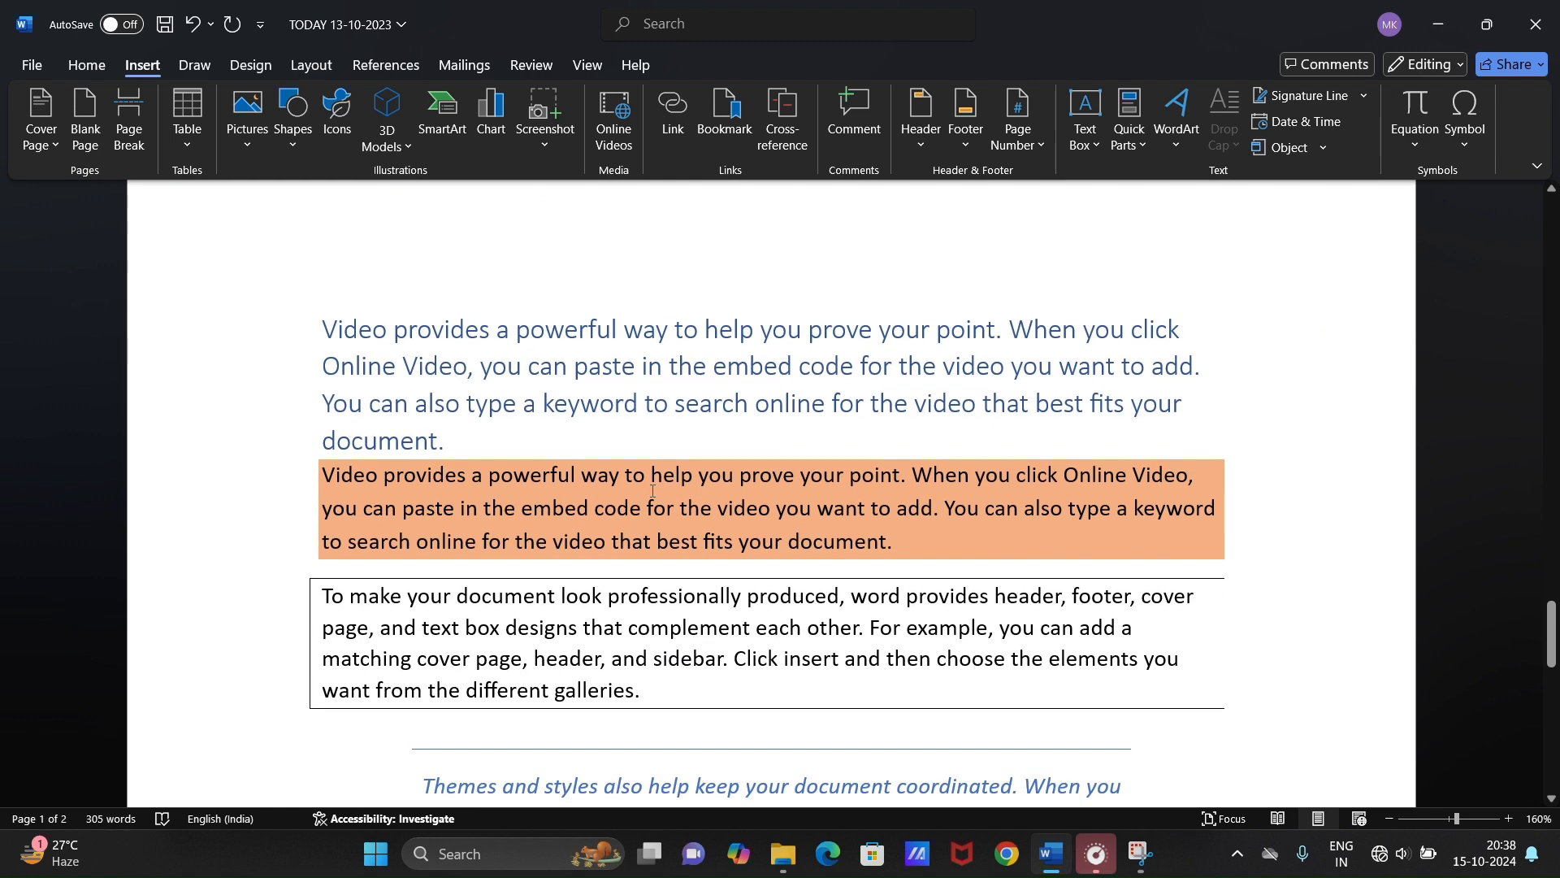
- Insert a page break in the body text around the boxed paragraph and check the split pages
click(102, 120)
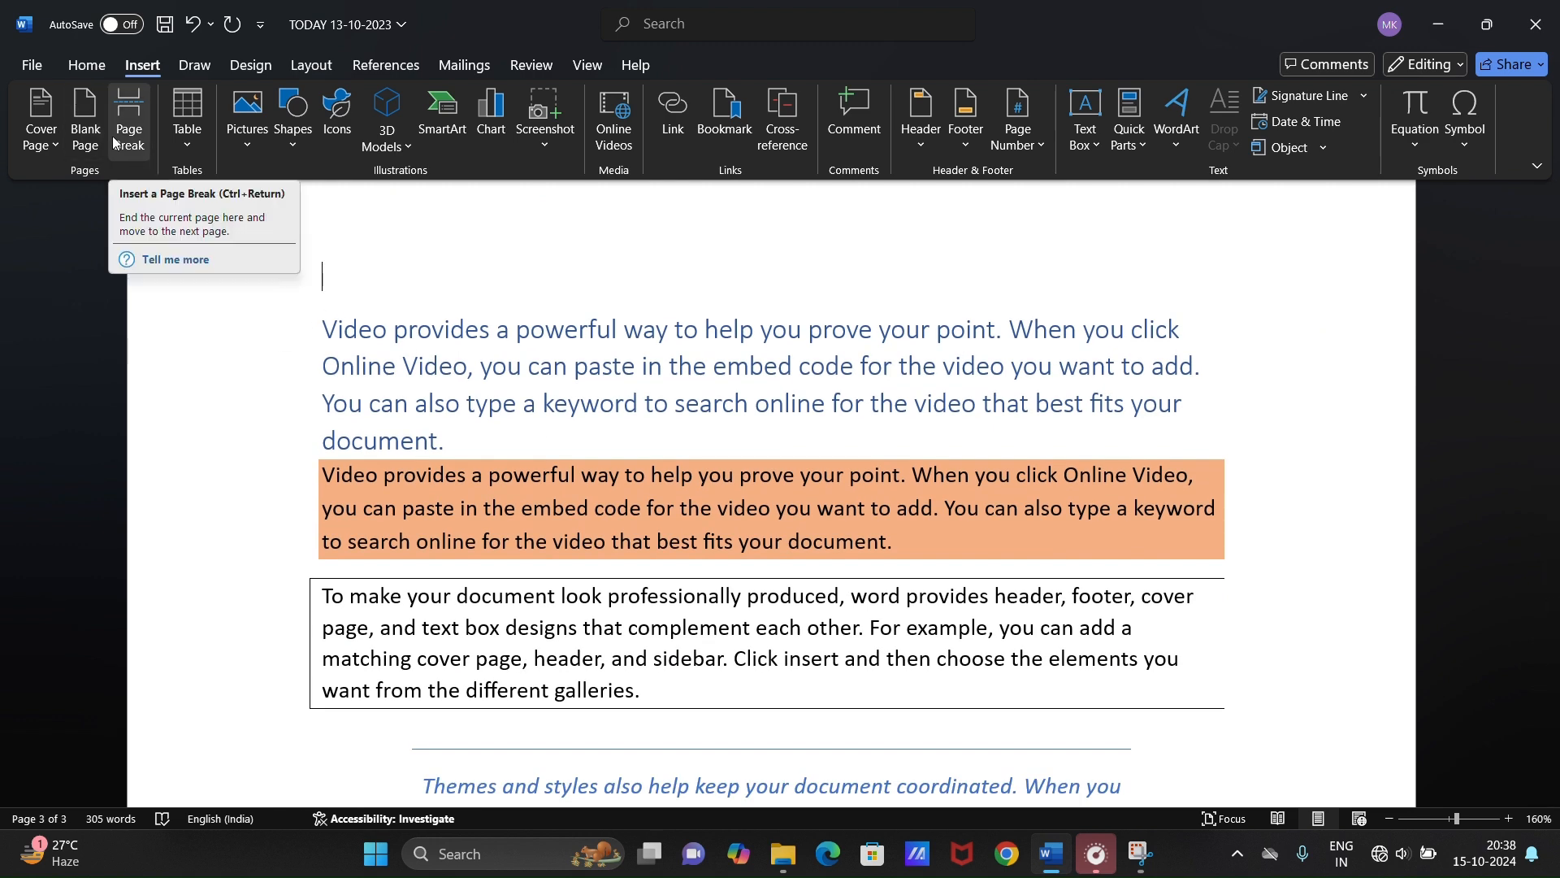
scroll(470, 454, down, 5)
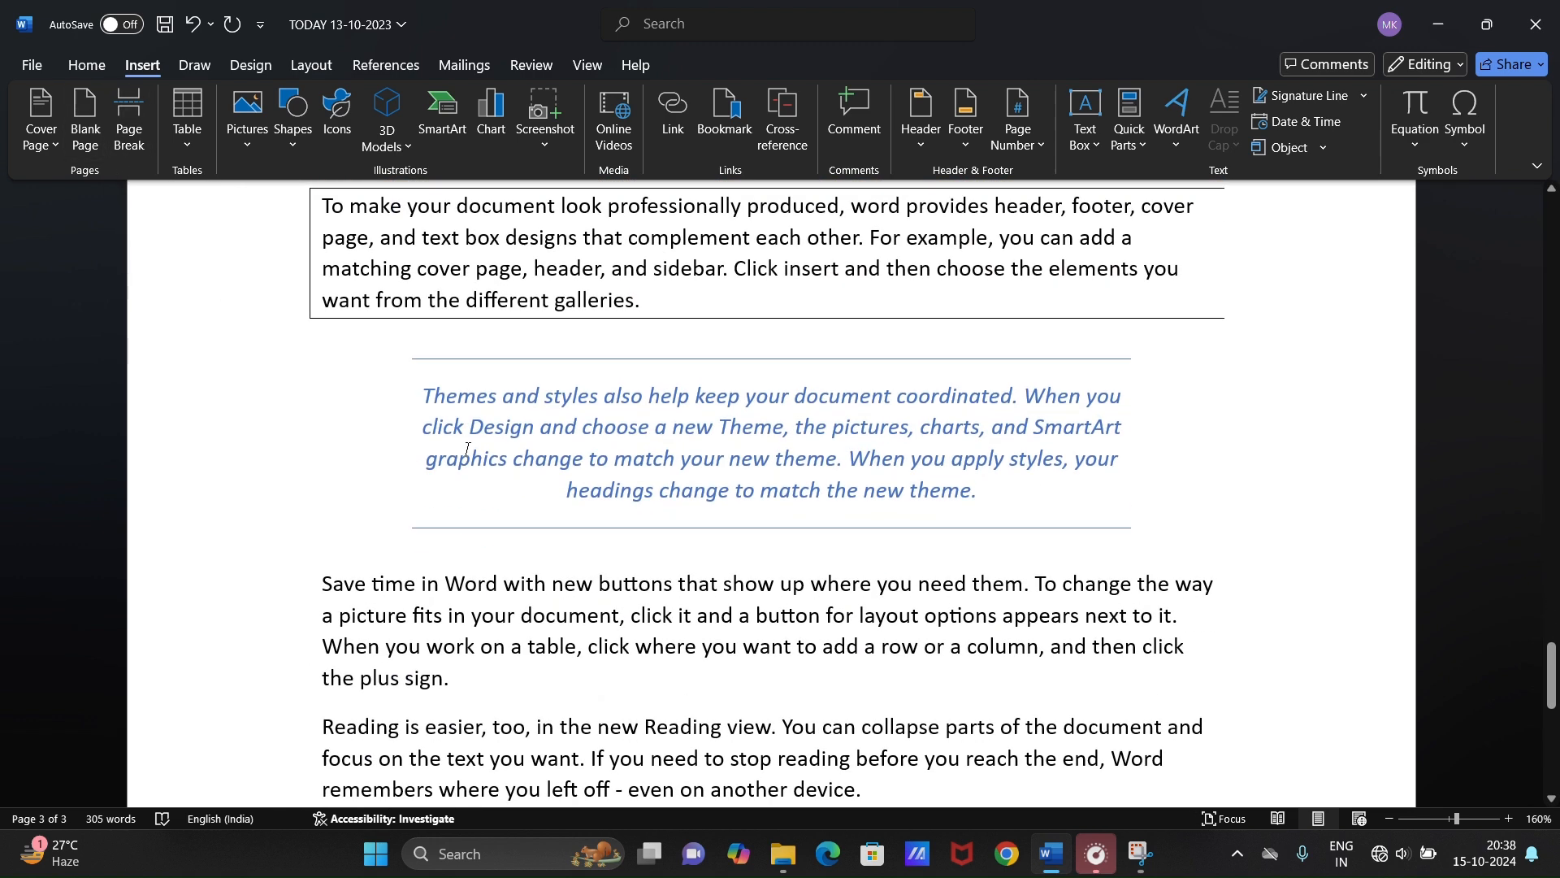
click(420, 268)
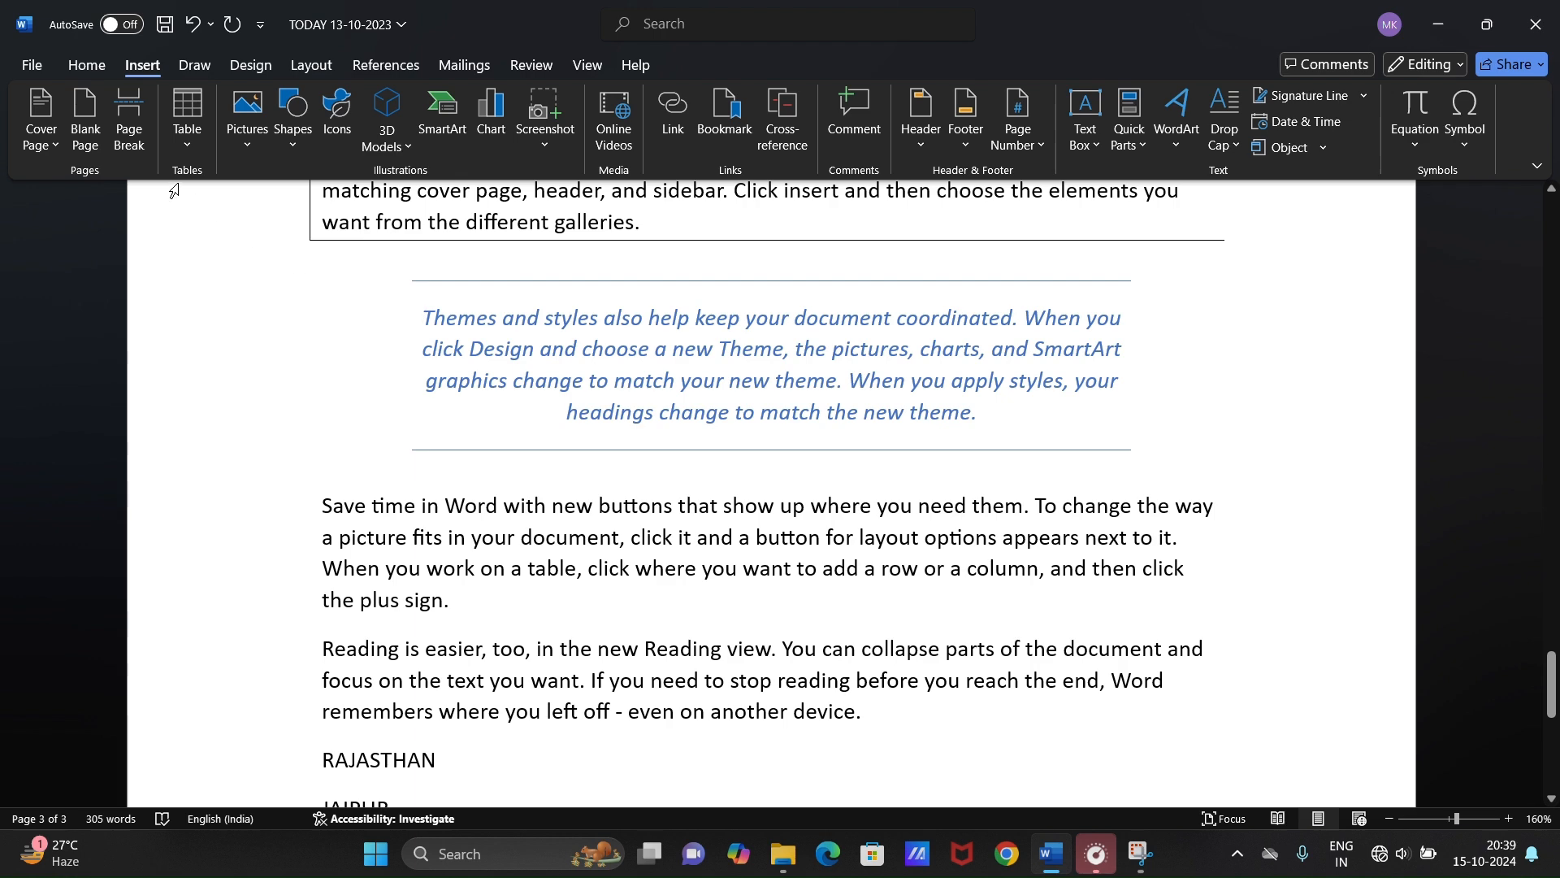
click(128, 120)
scroll(569, 520, up, 10)
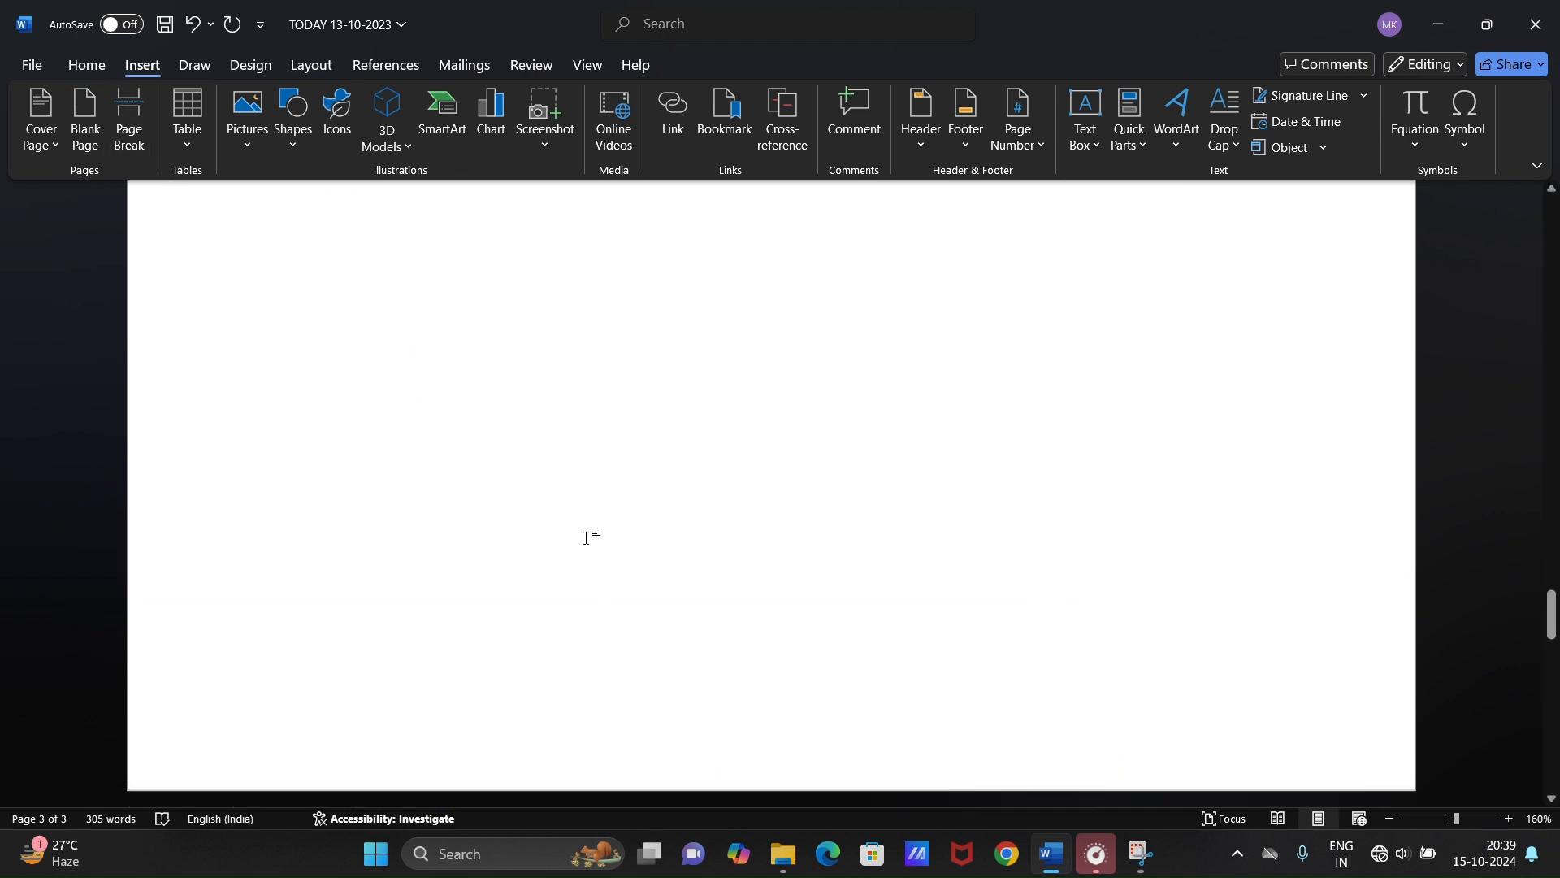
scroll(585, 534, up, 3)
scroll(577, 545, down, 4)
scroll(571, 553, down, 10)
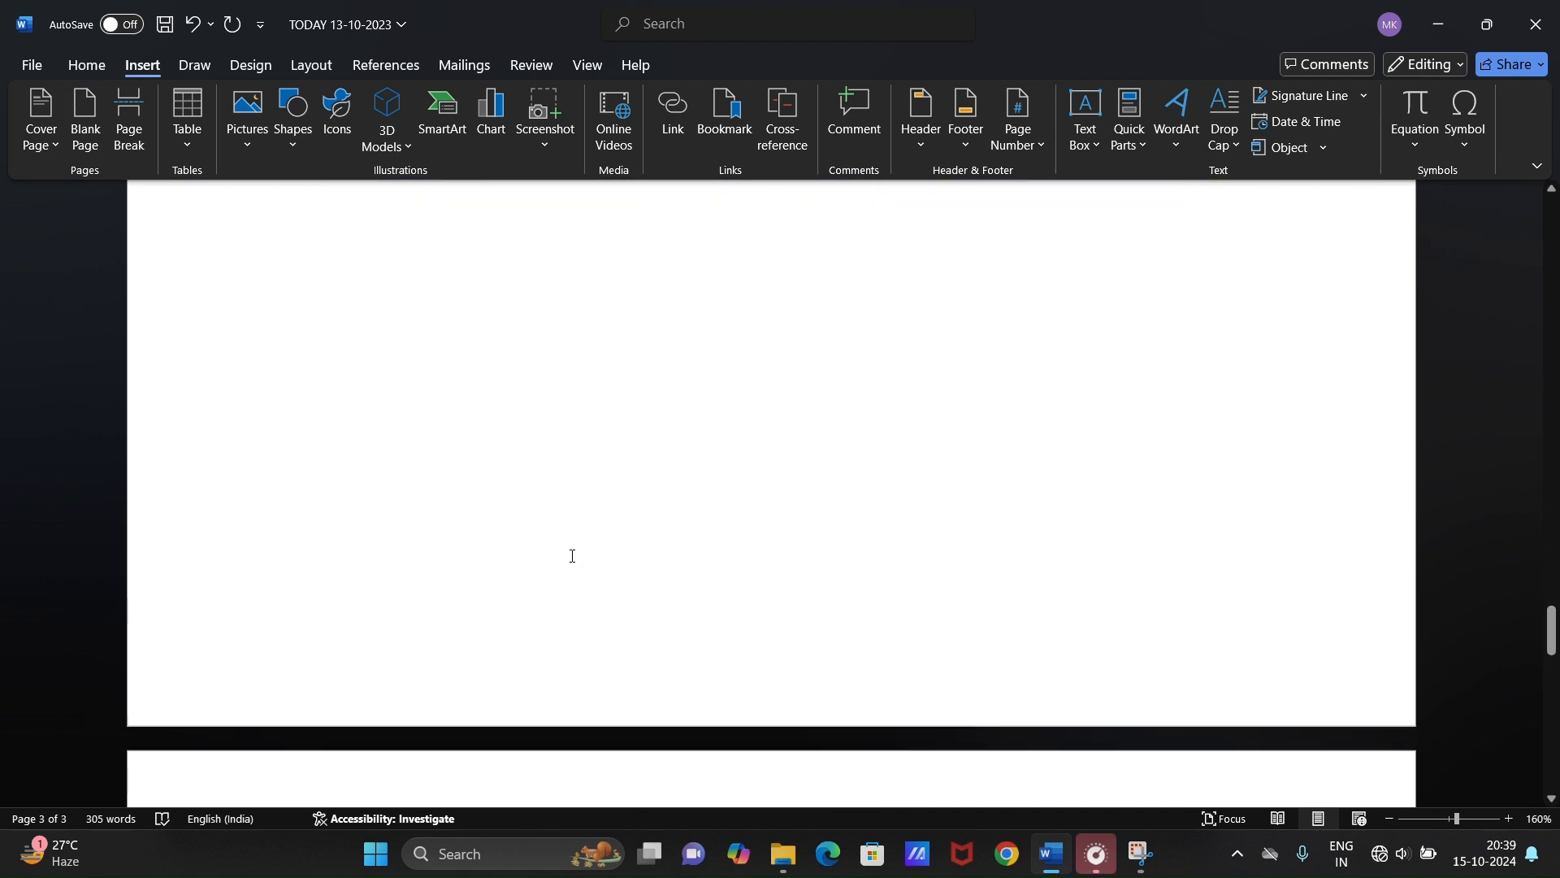
scroll(570, 558, down, 3)
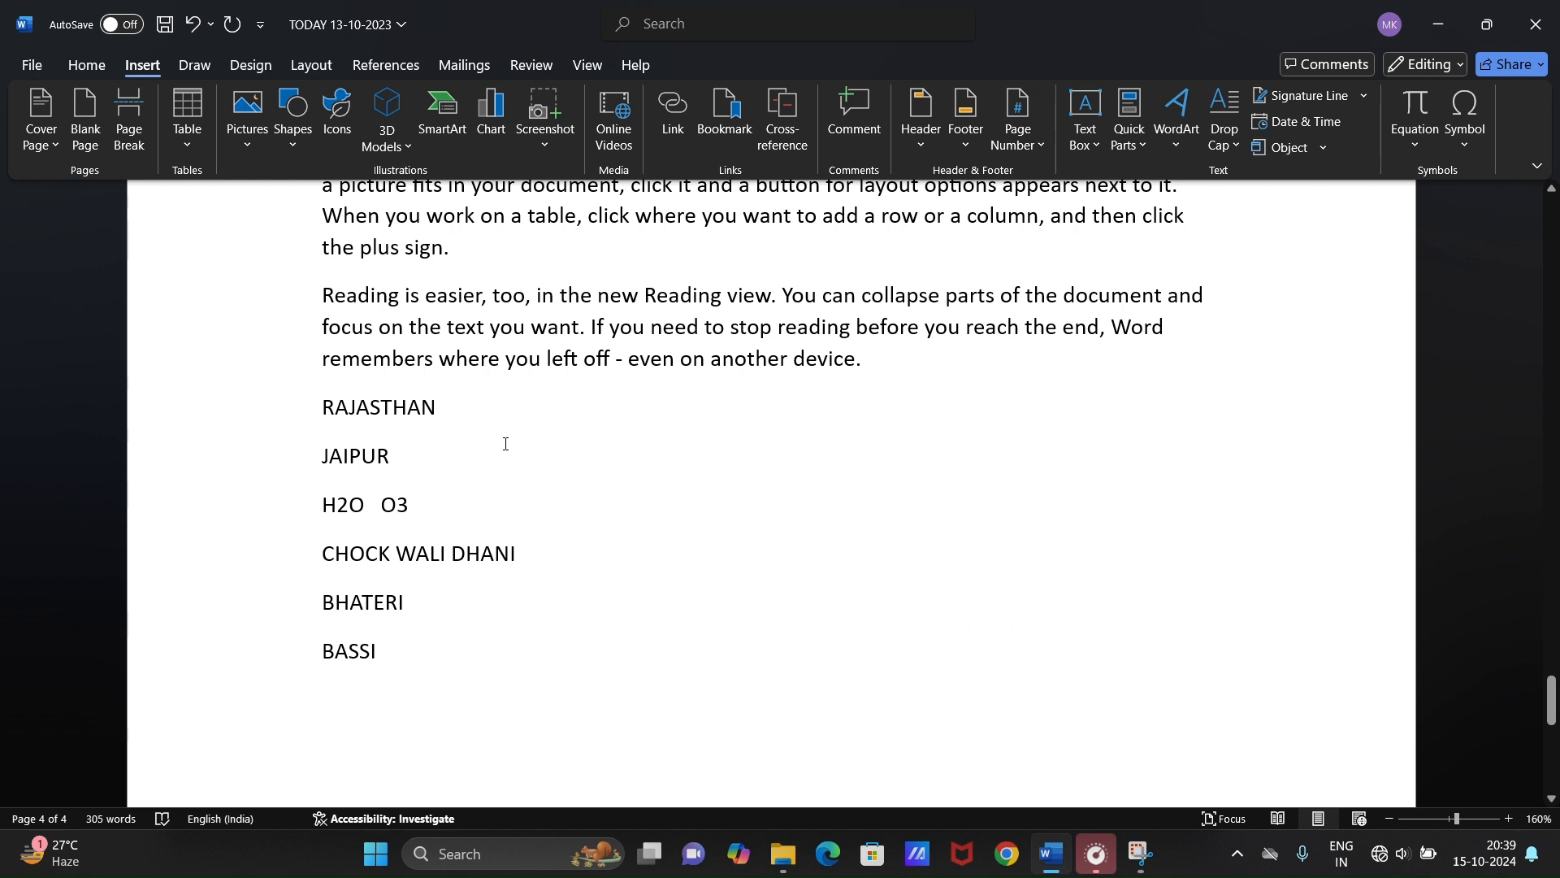
- Add "mp" and "up" after RAJASTHAN, and "charagarh" and "ayodha nagar" after JAIPUR, spaced out as columns
text(m)
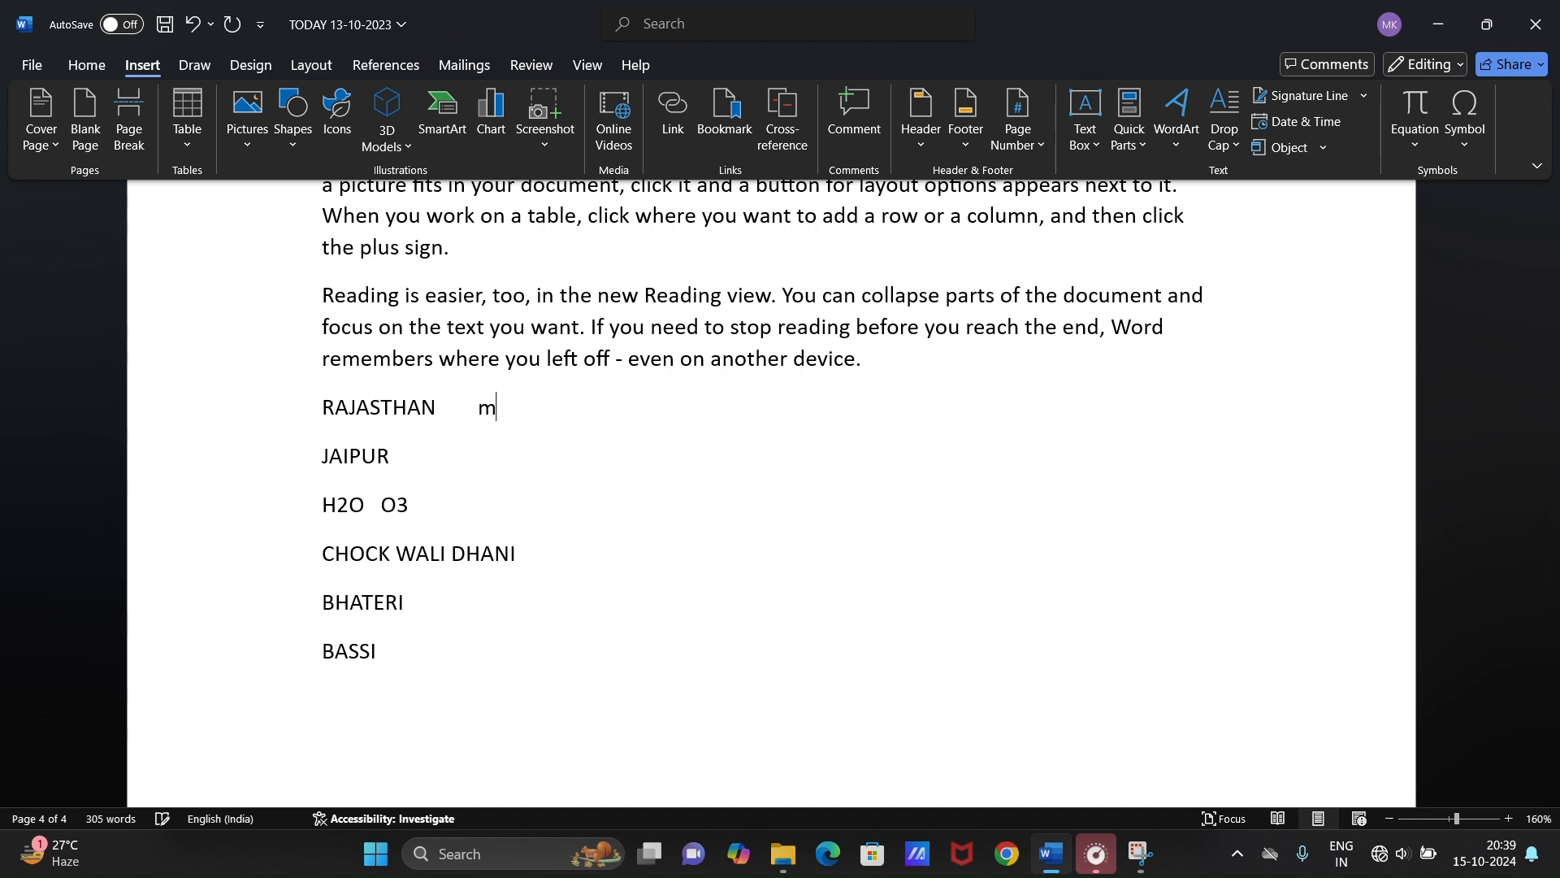
text(p         )
text(up)
text(char)
text(aga)
text(rh)
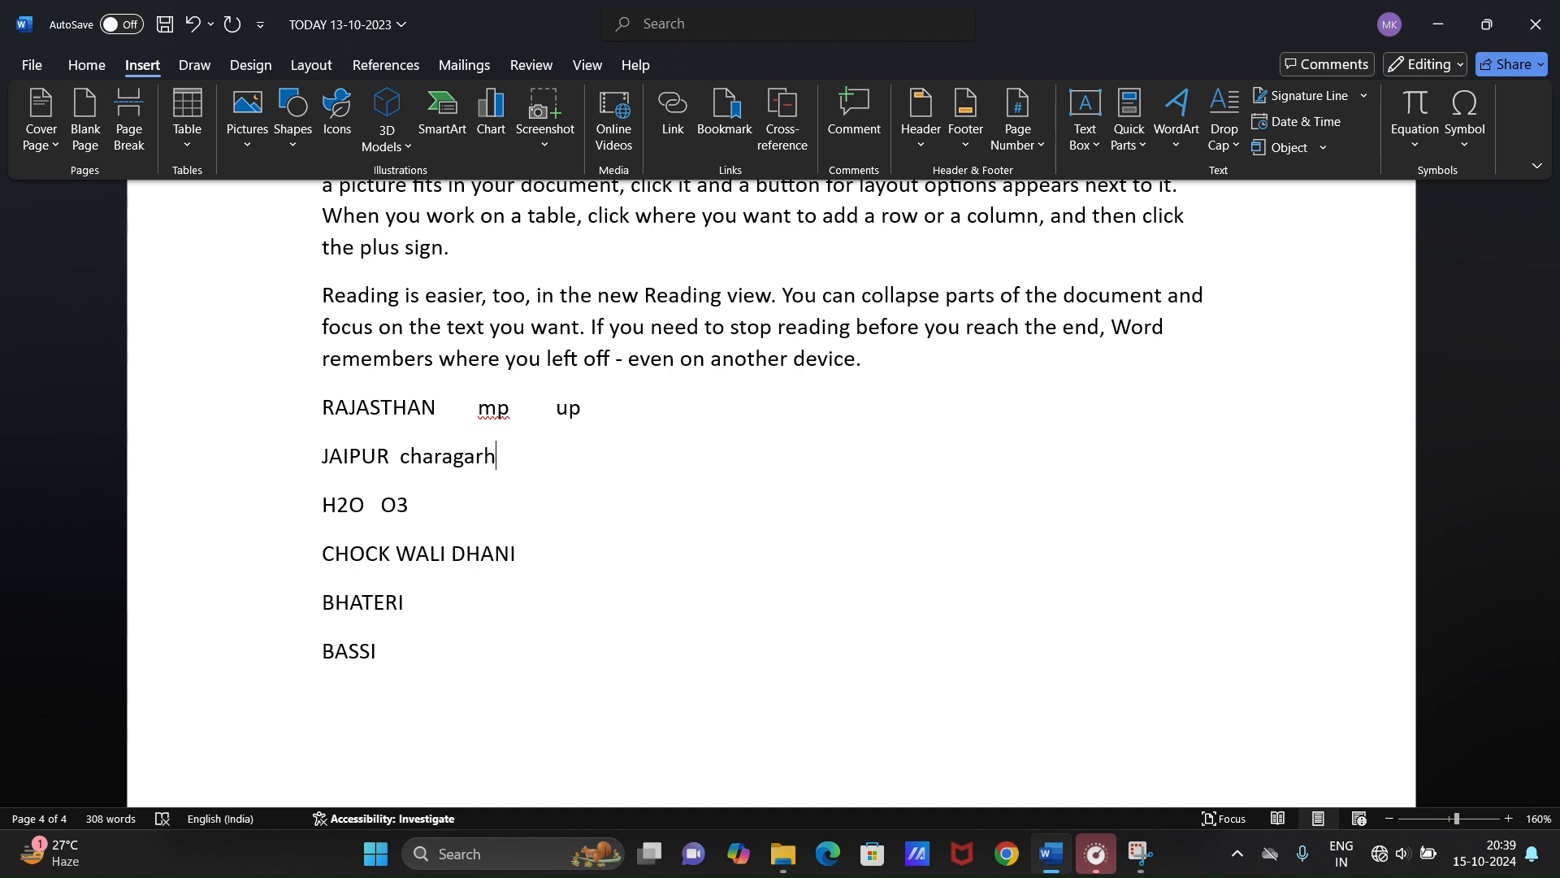
key(Tab)
text(ayodha nagar)
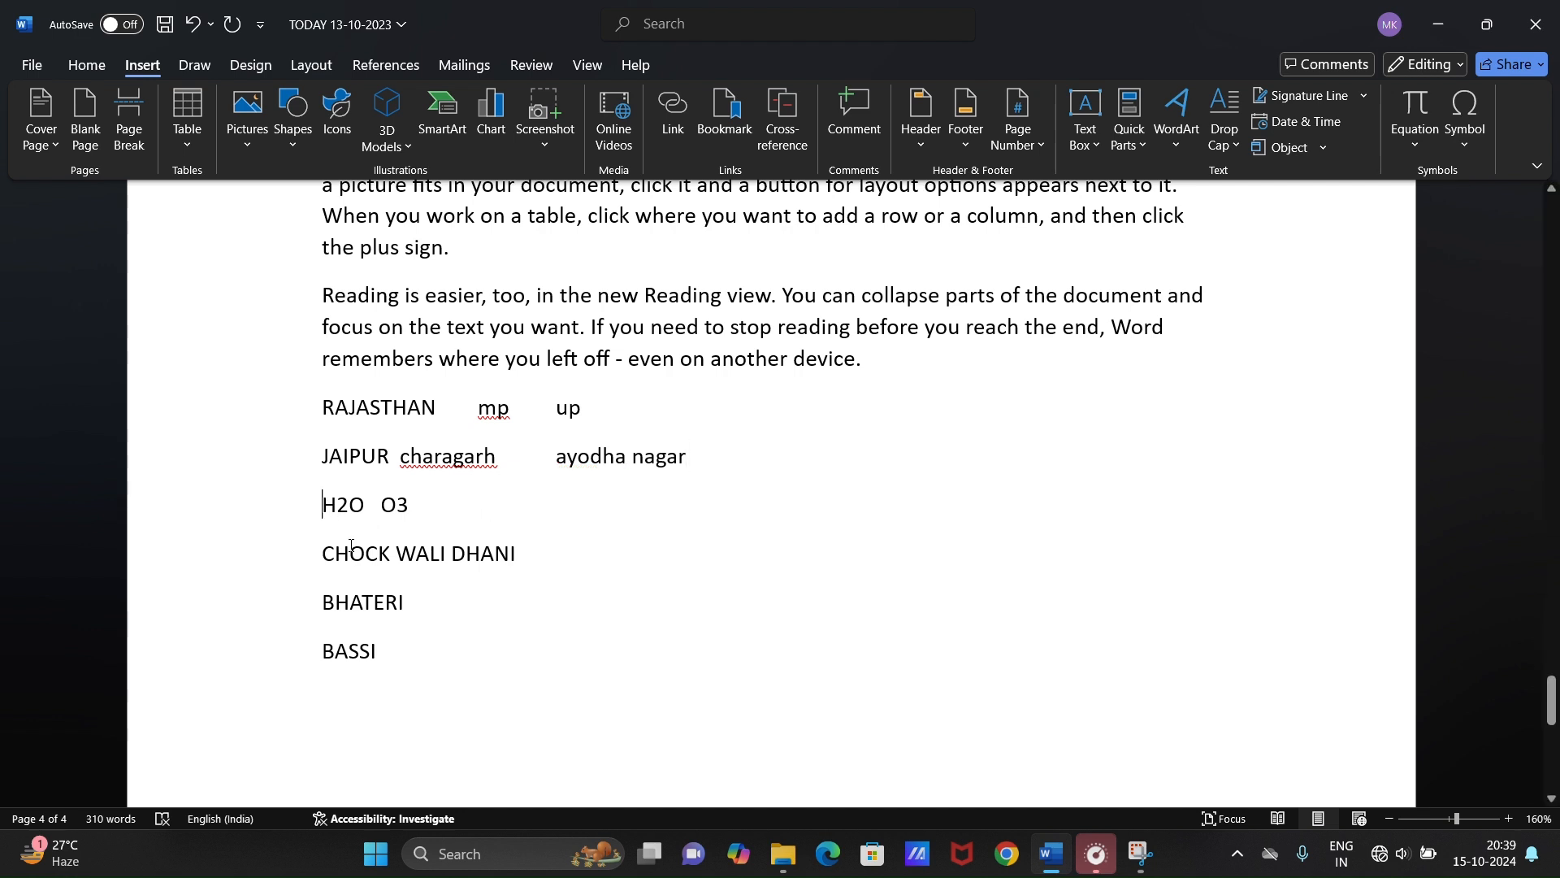
- Delete all the lines below JAIPUR, from "H2O O3" through "BASSI"
drag(329, 508, 498, 776)
key(Delete)
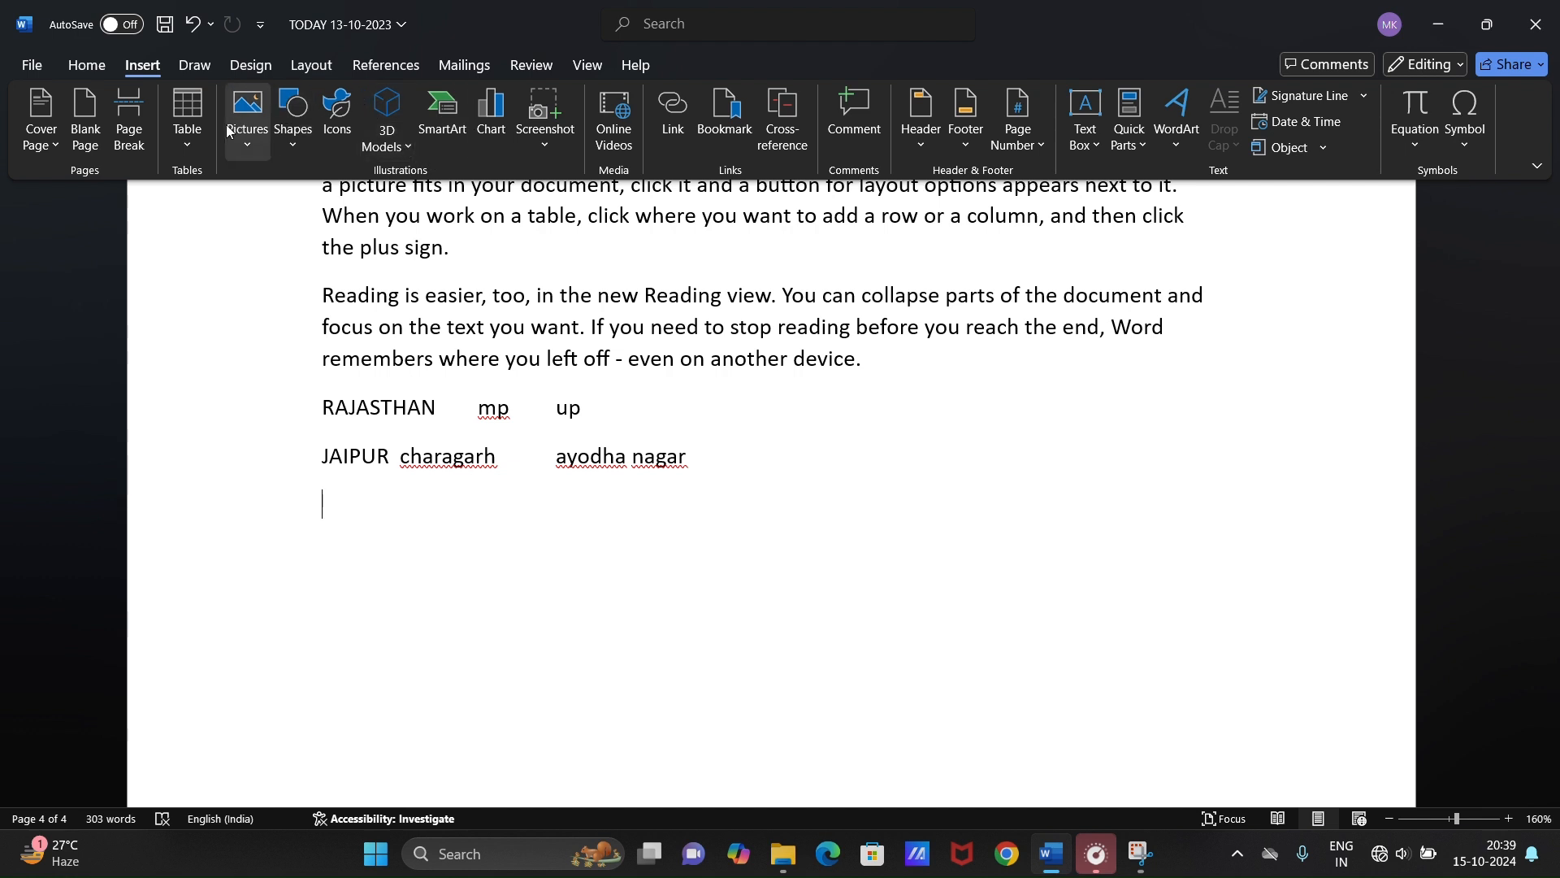
click(205, 148)
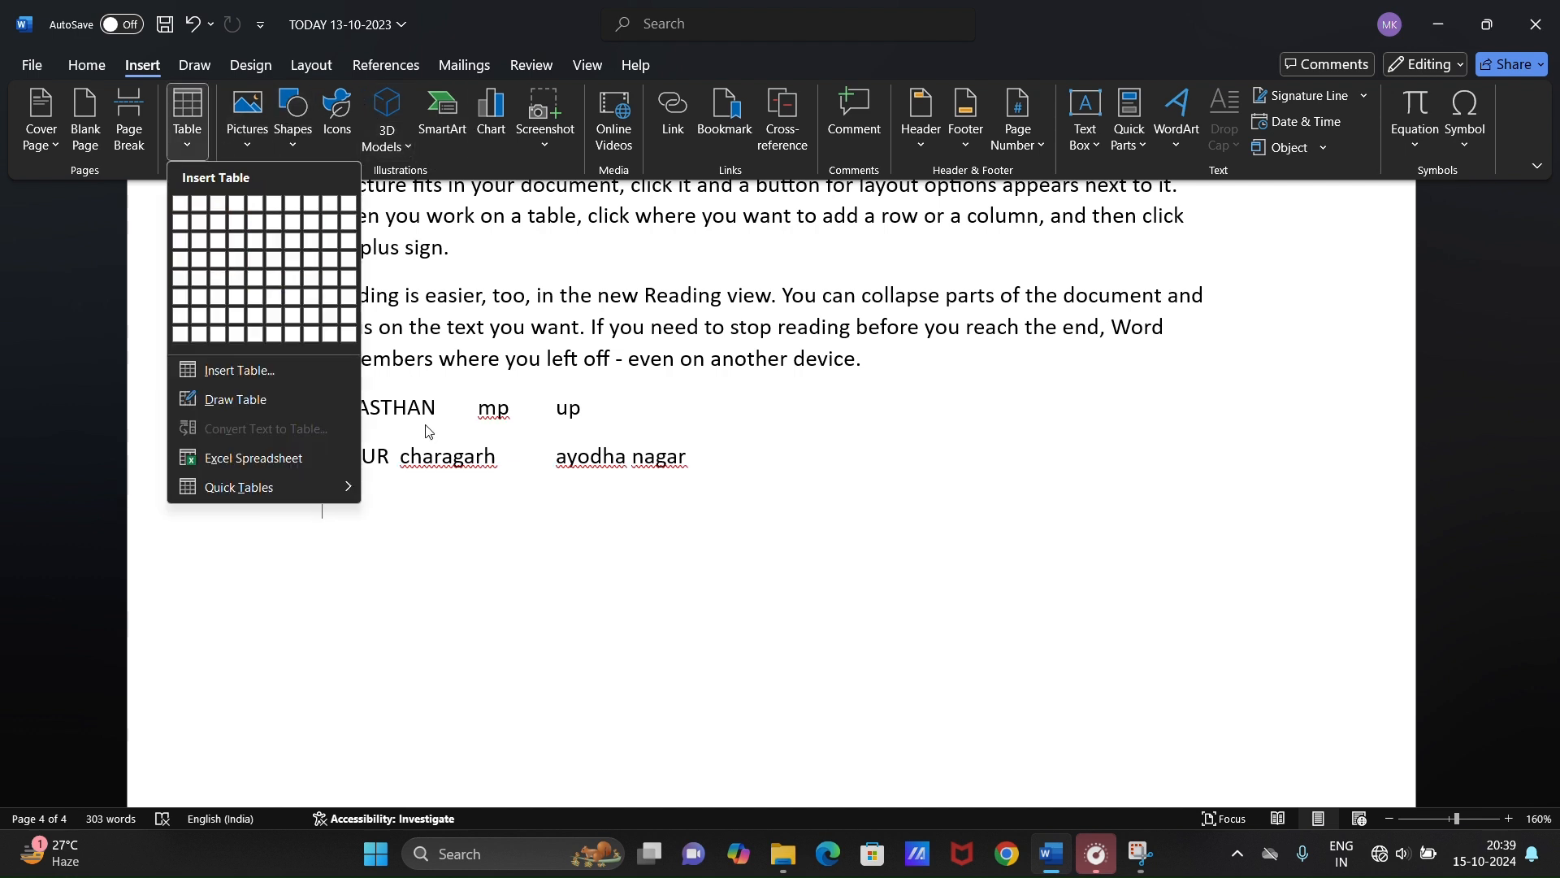
click(700, 473)
drag(699, 474, 320, 392)
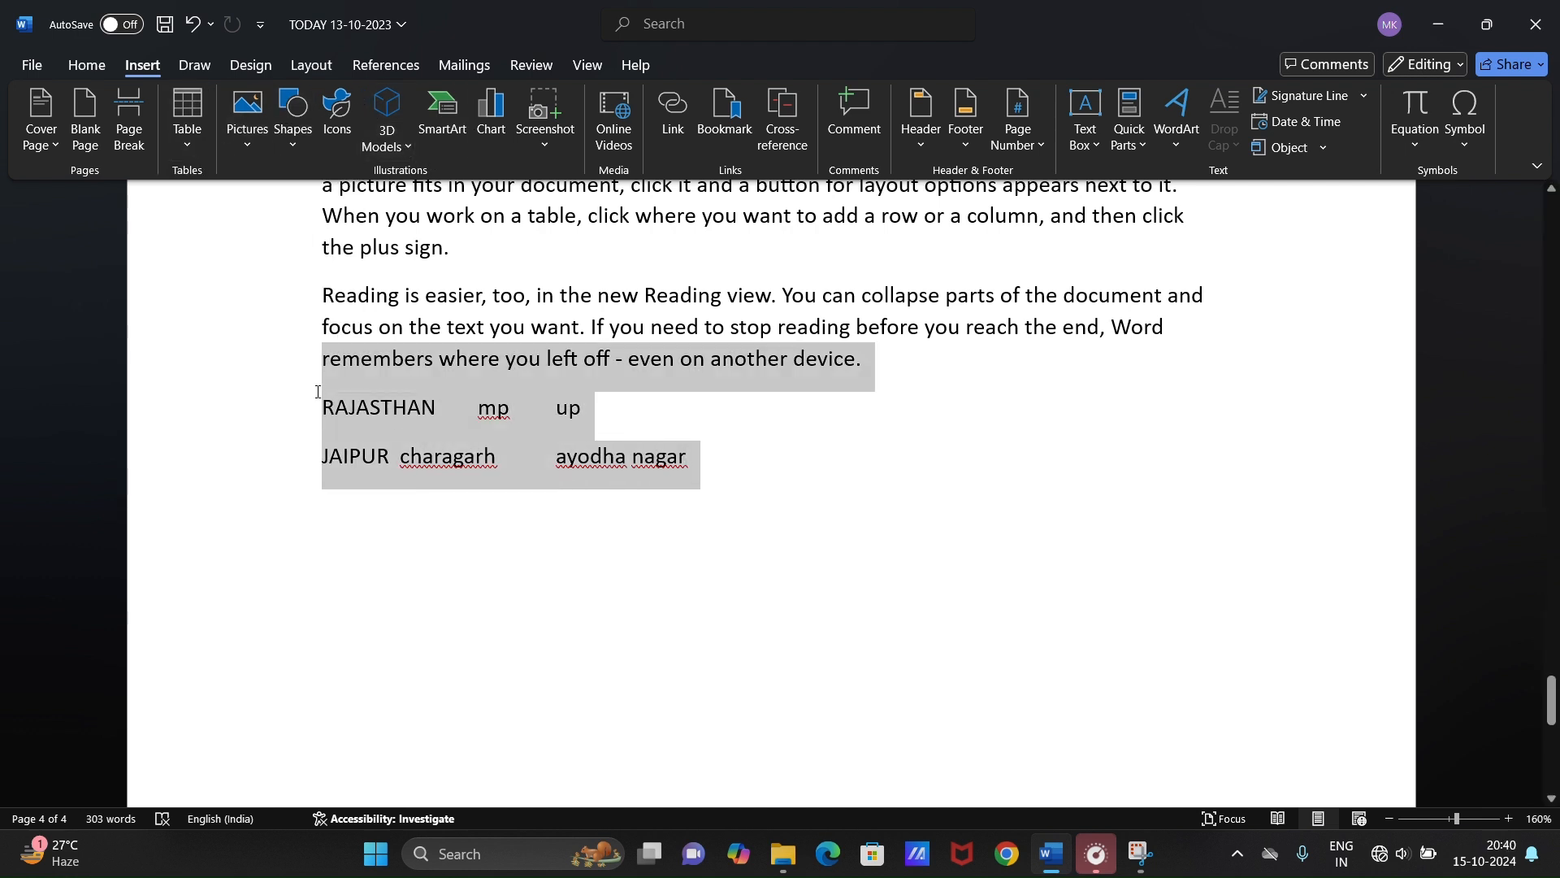
click(745, 483)
drag(745, 483, 317, 406)
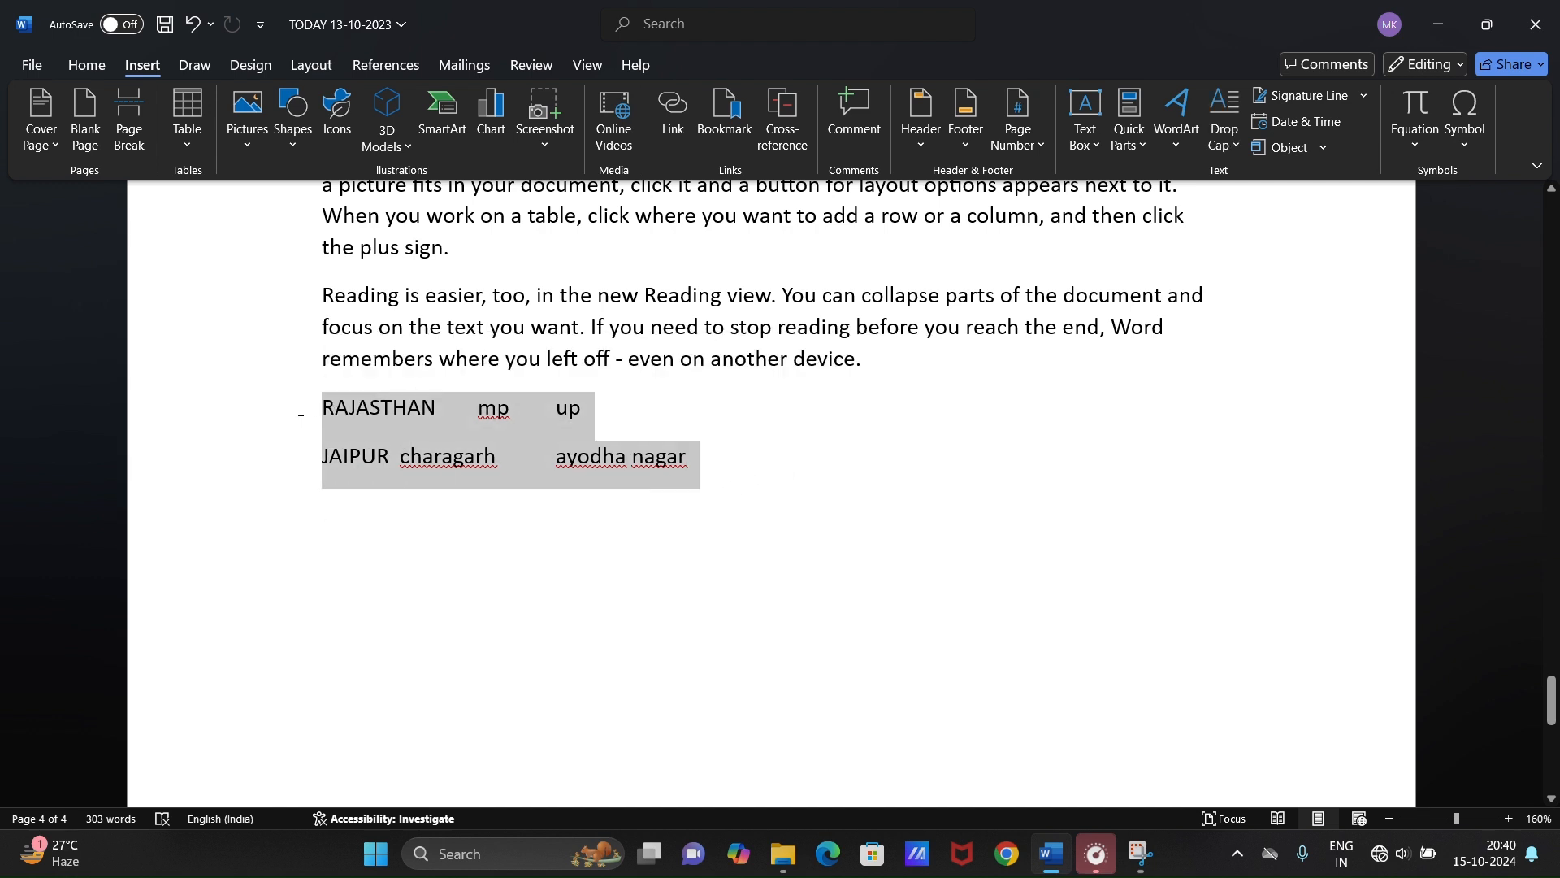
right_click(490, 403)
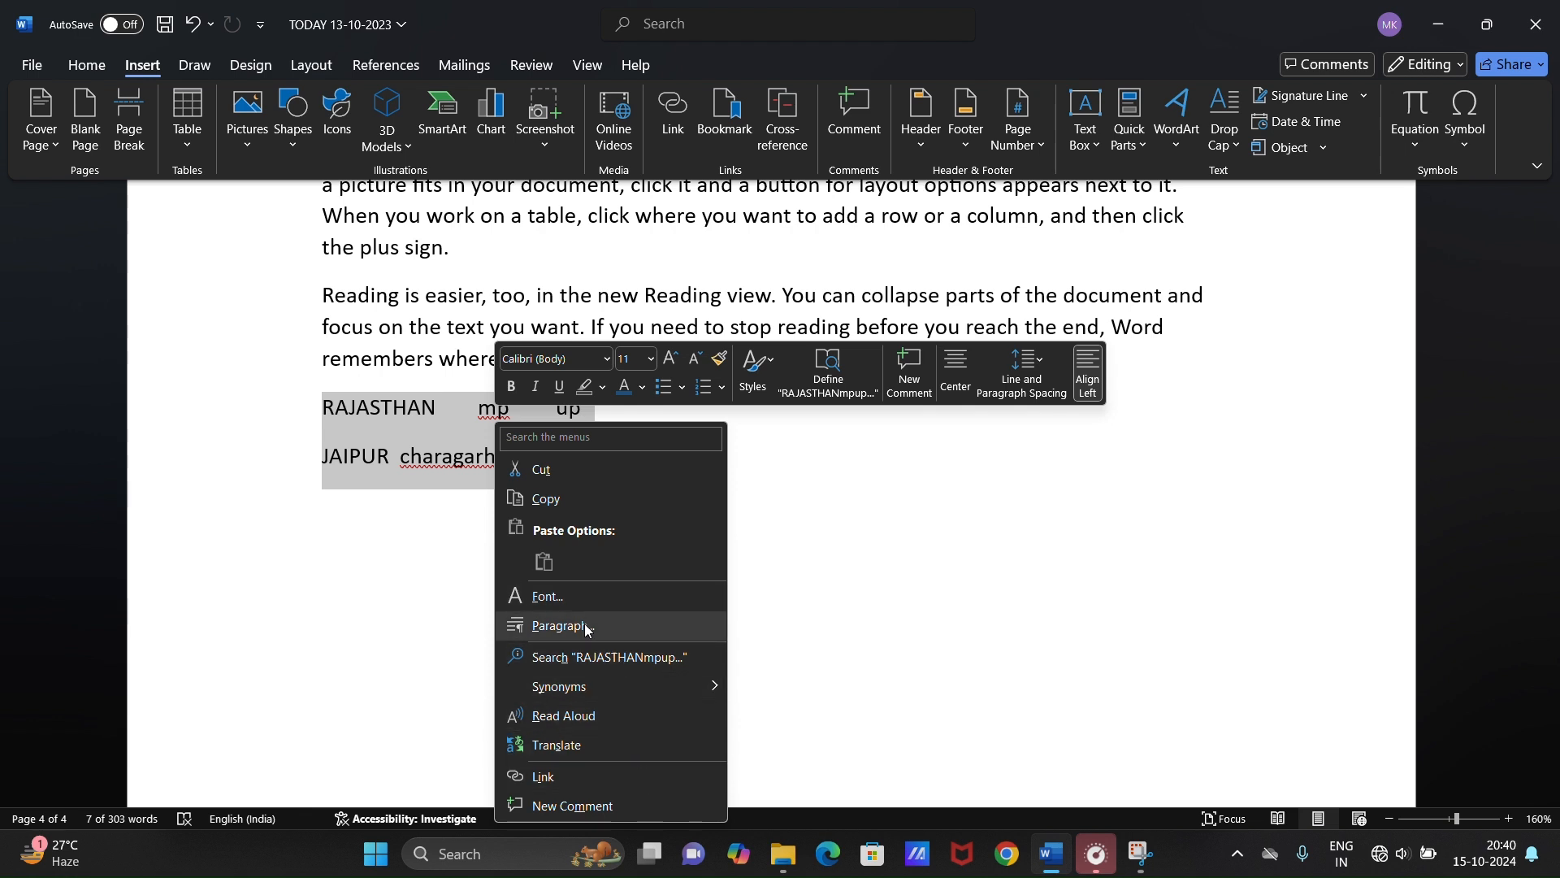
click(365, 455)
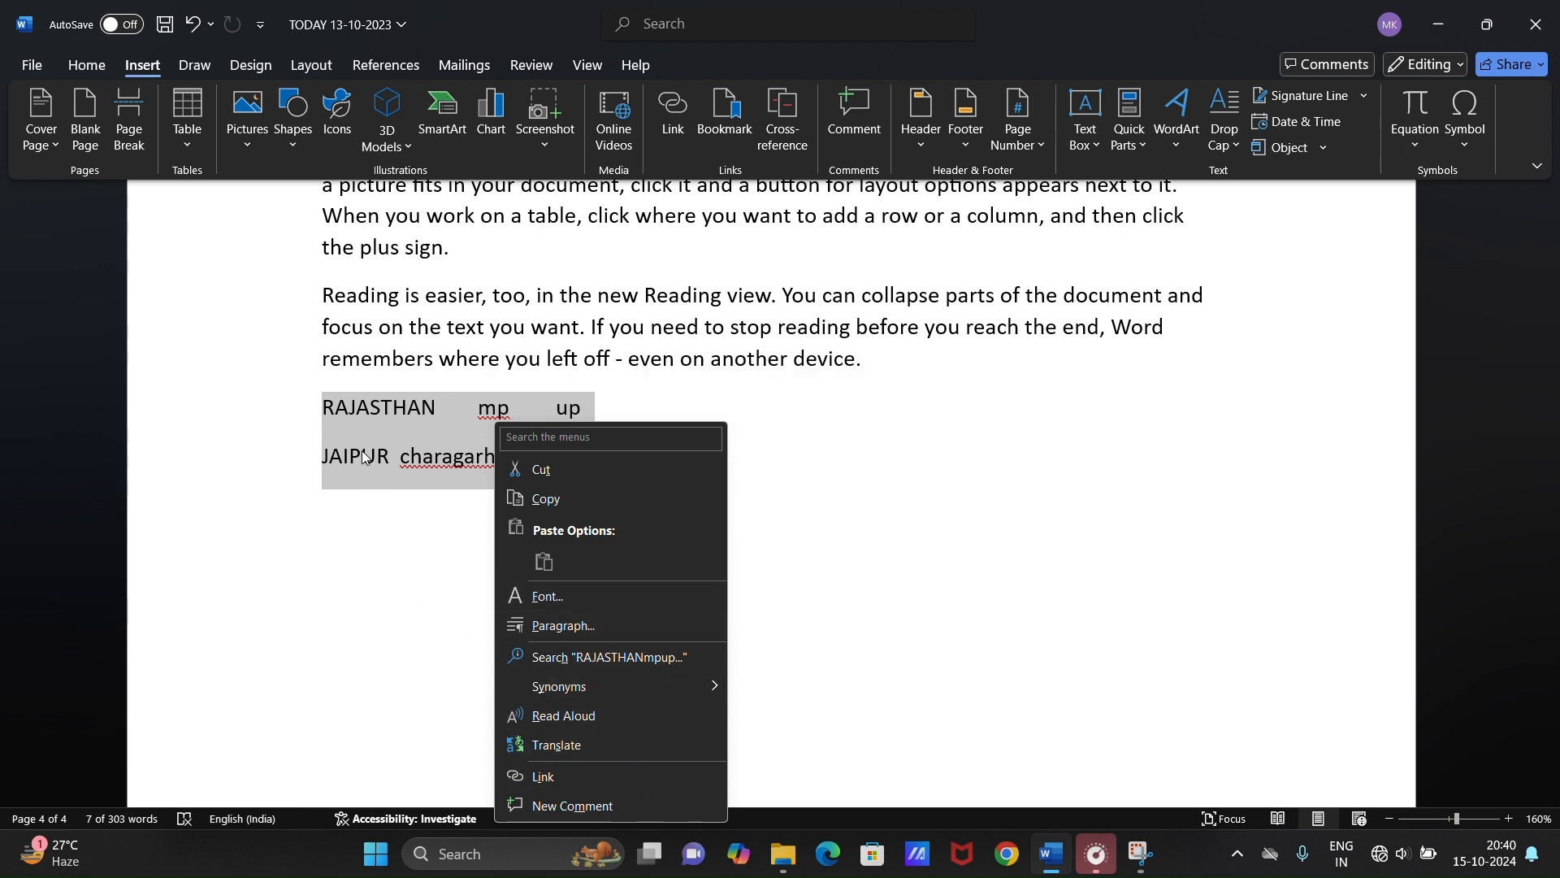
scroll(433, 474, down, 1)
click(433, 473)
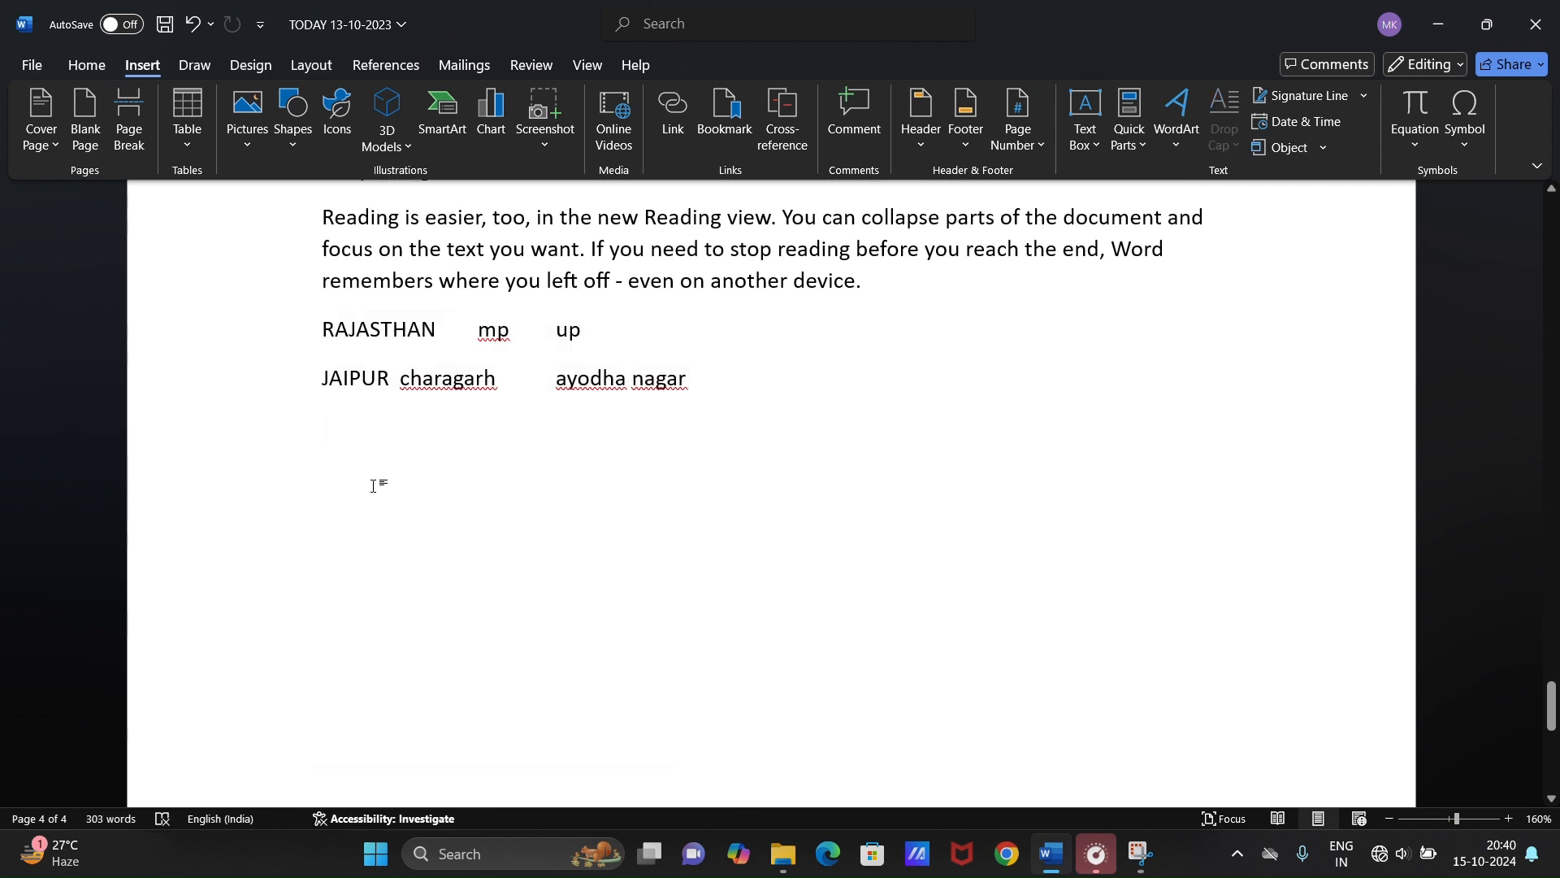
- Insert a table of ten columns and eight rows below the JAIPUR line, and undo the insertion
click(202, 156)
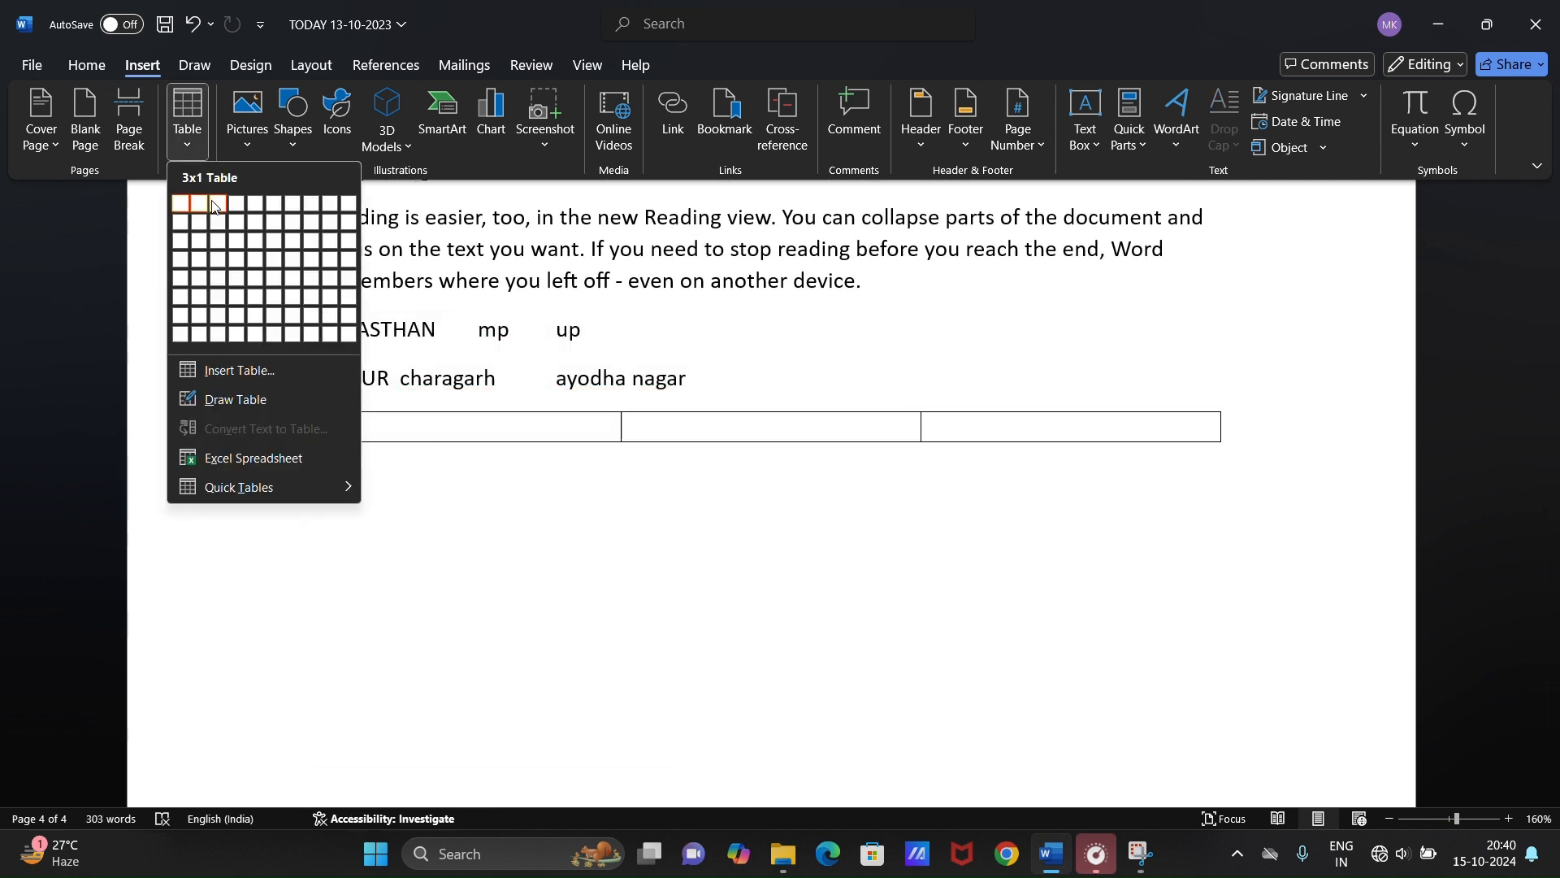
click(351, 341)
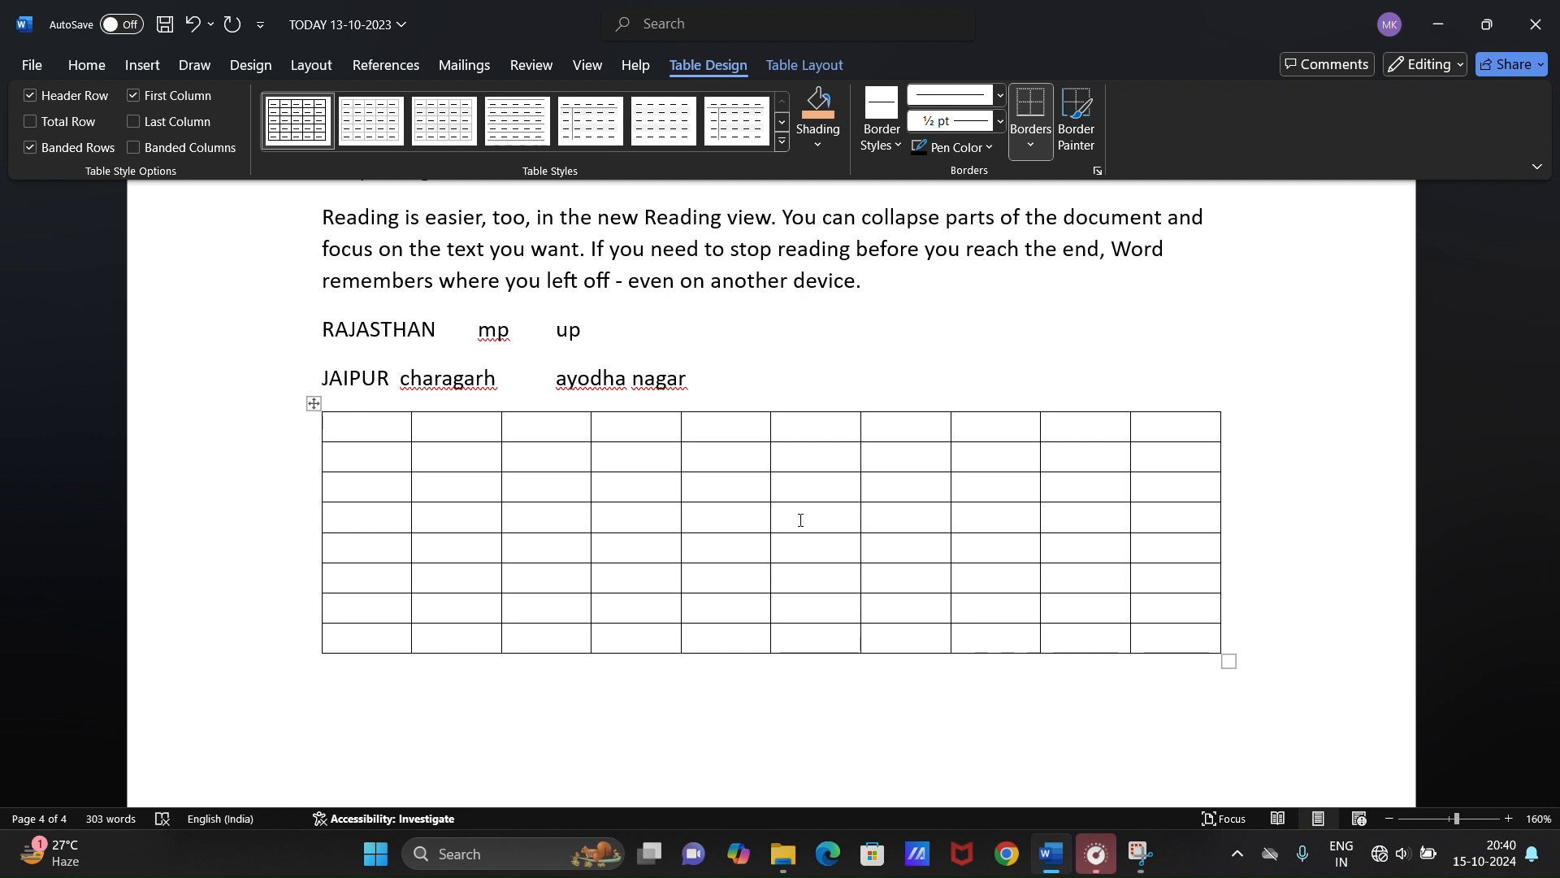
key(ctrl+z)
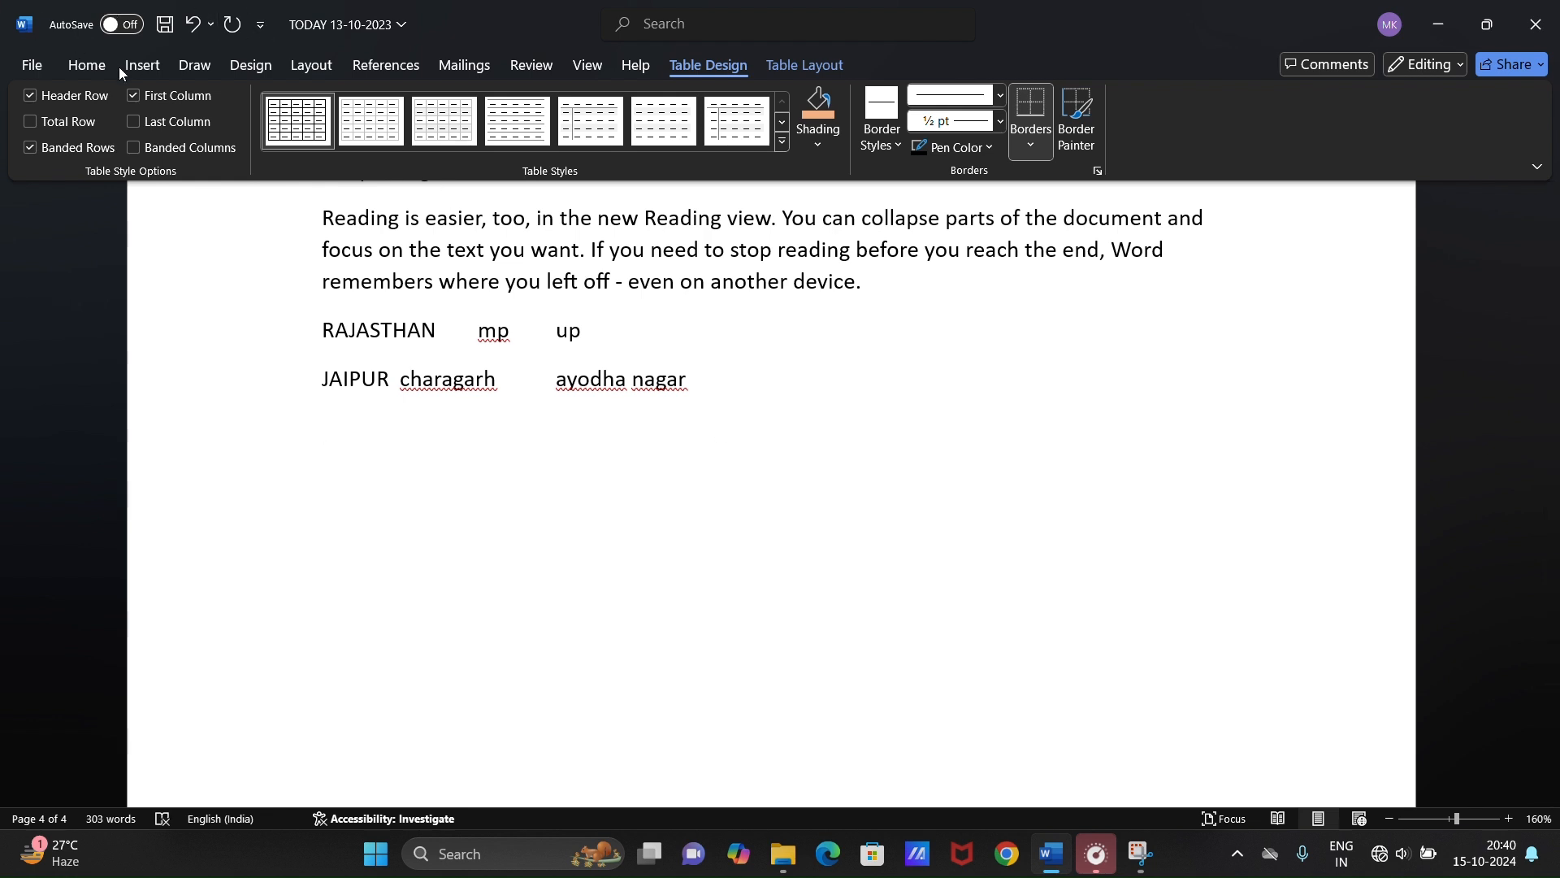
- Insert a table of four columns and four rows below the JAIPUR line
click(153, 62)
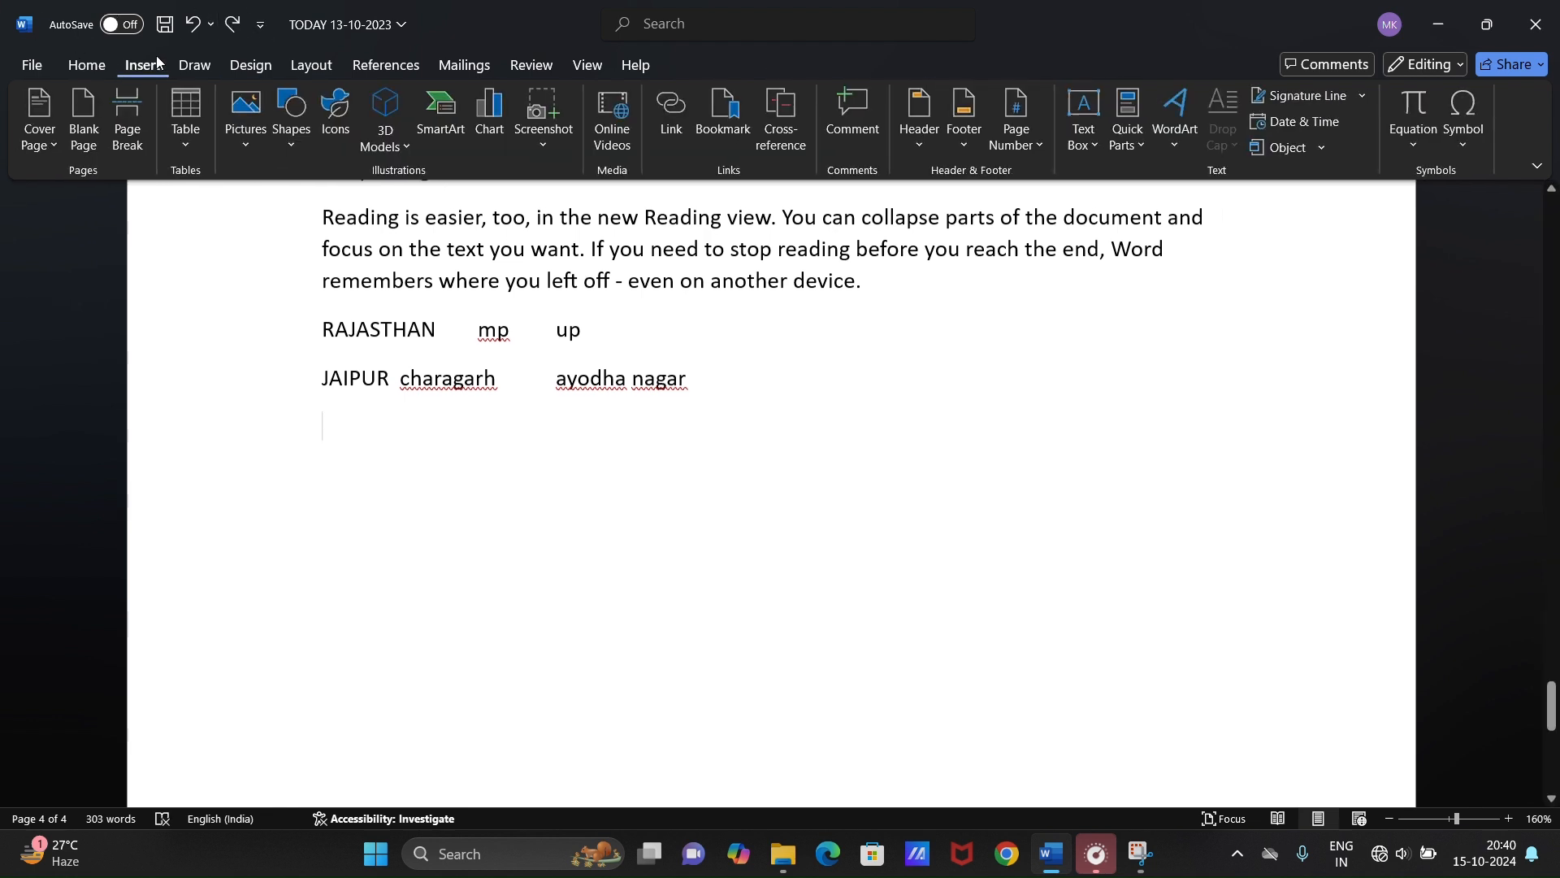
click(205, 150)
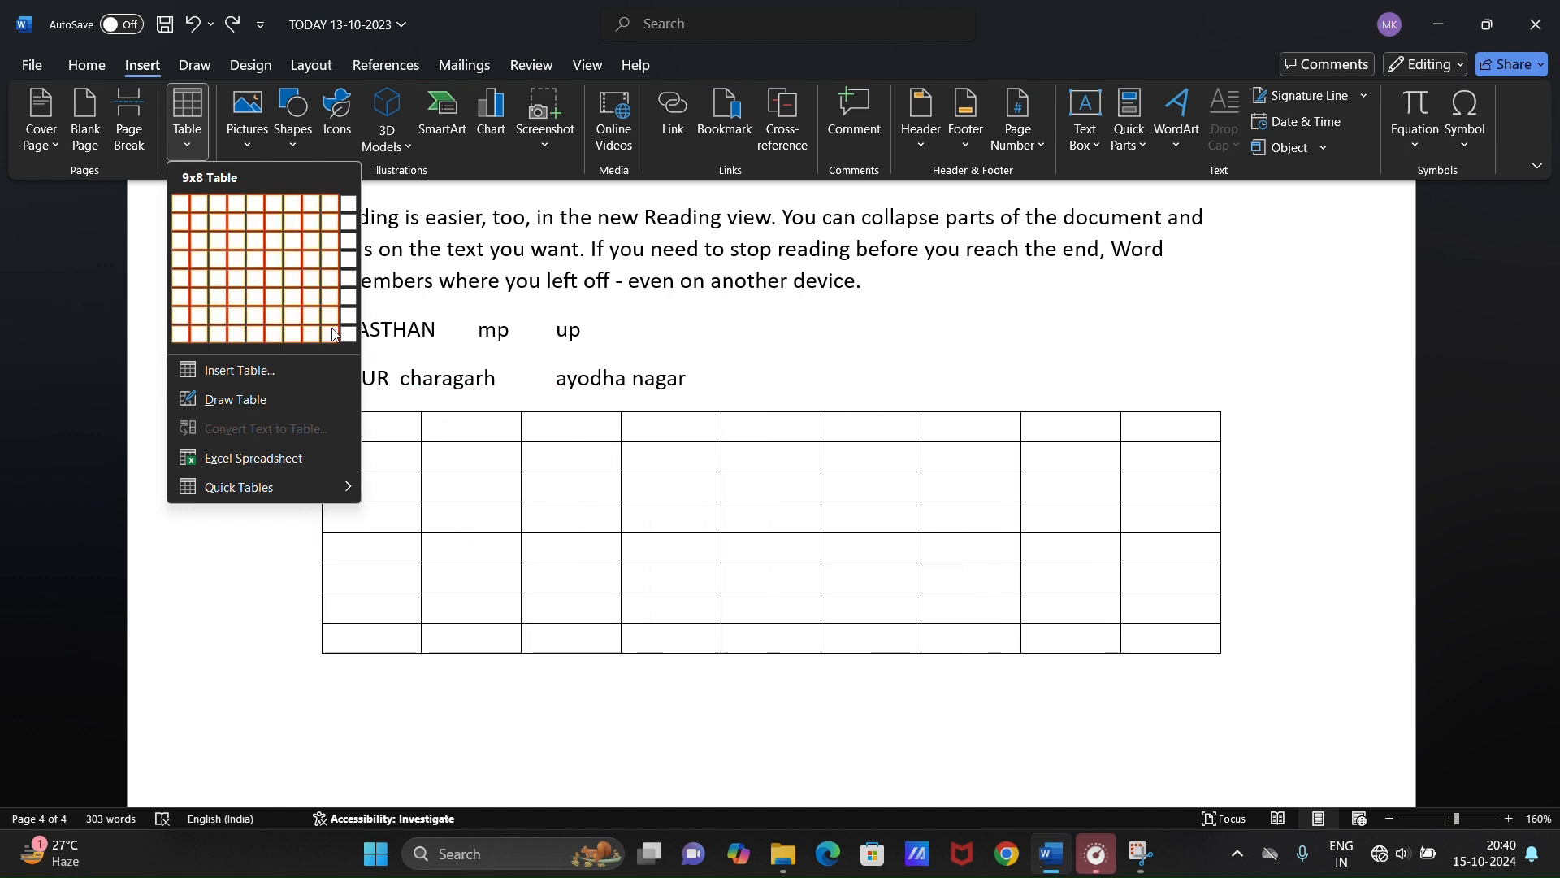
click(239, 260)
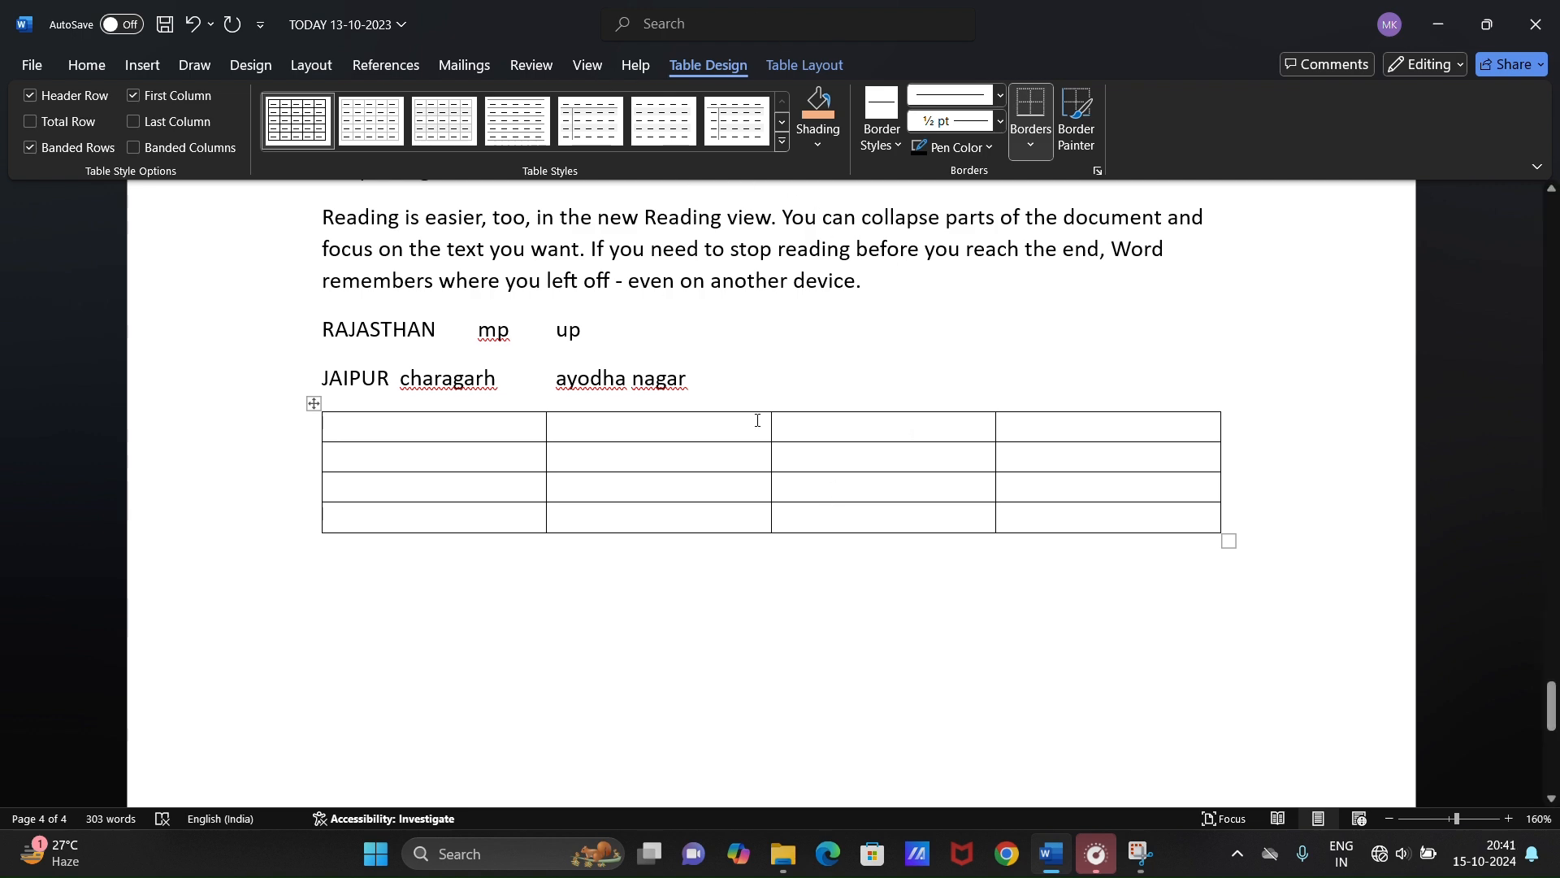
scroll(856, 268, up, 4)
scroll(855, 268, down, 3)
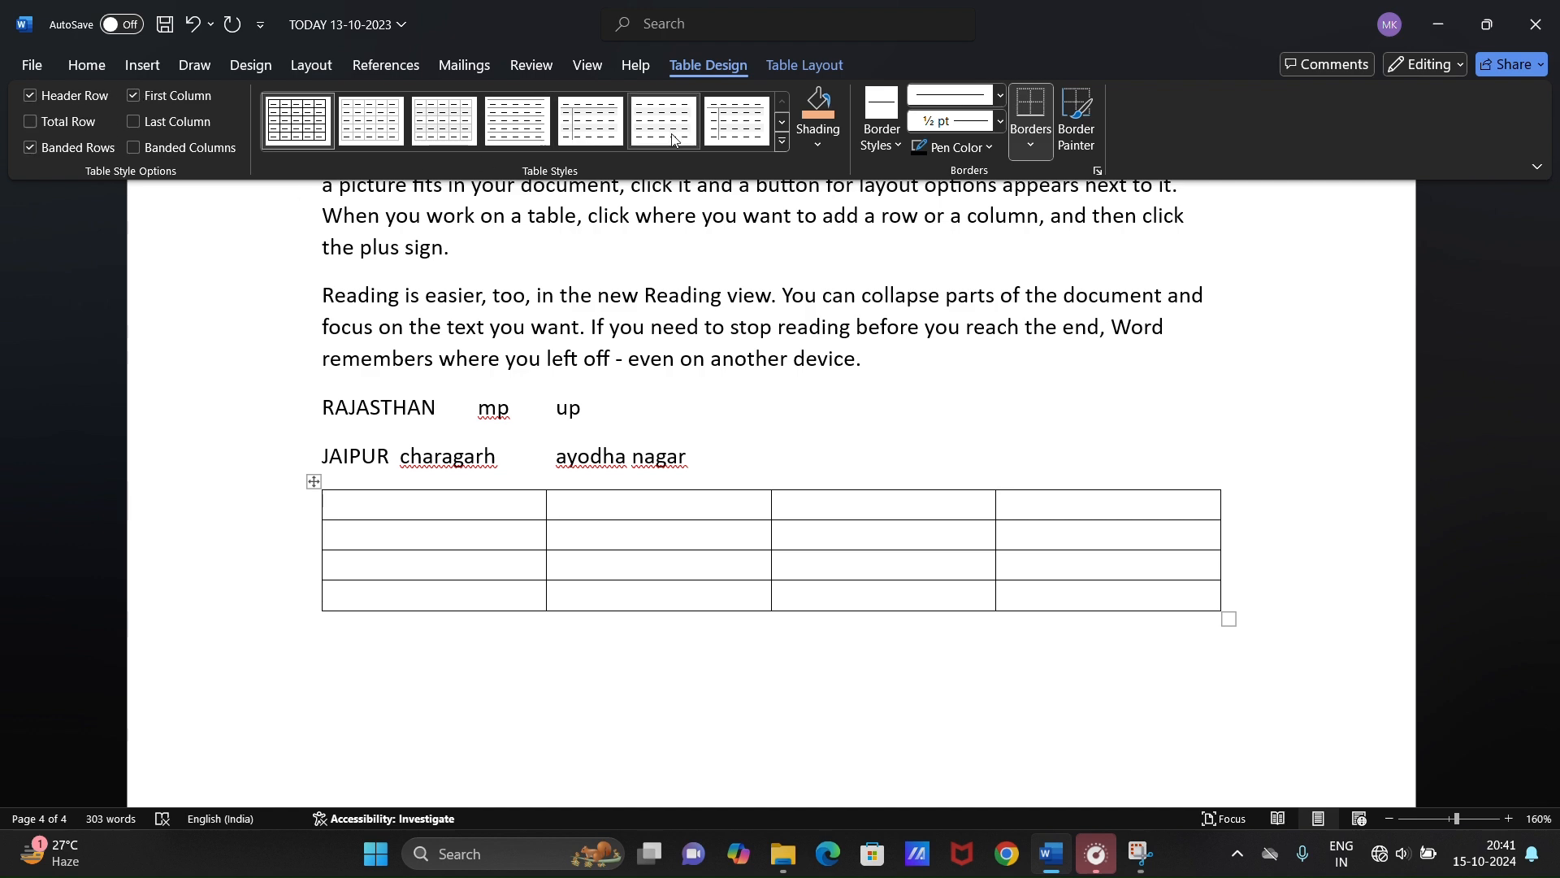
- Apply the solid green List Tables style to the new table and shade its first cell dark blue
click(777, 143)
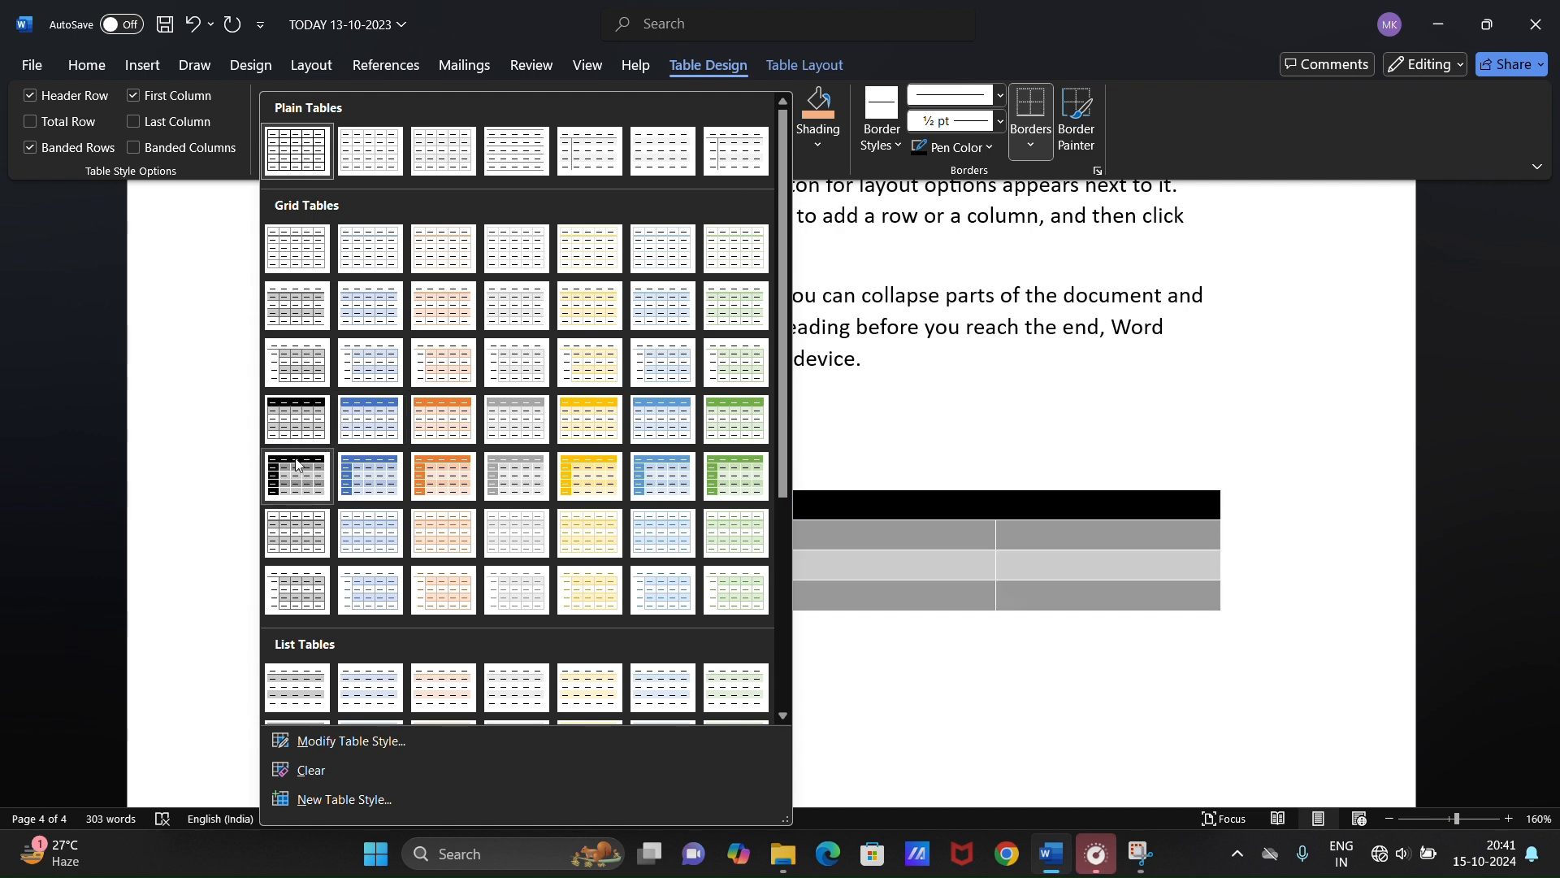
scroll(431, 556, down, 3)
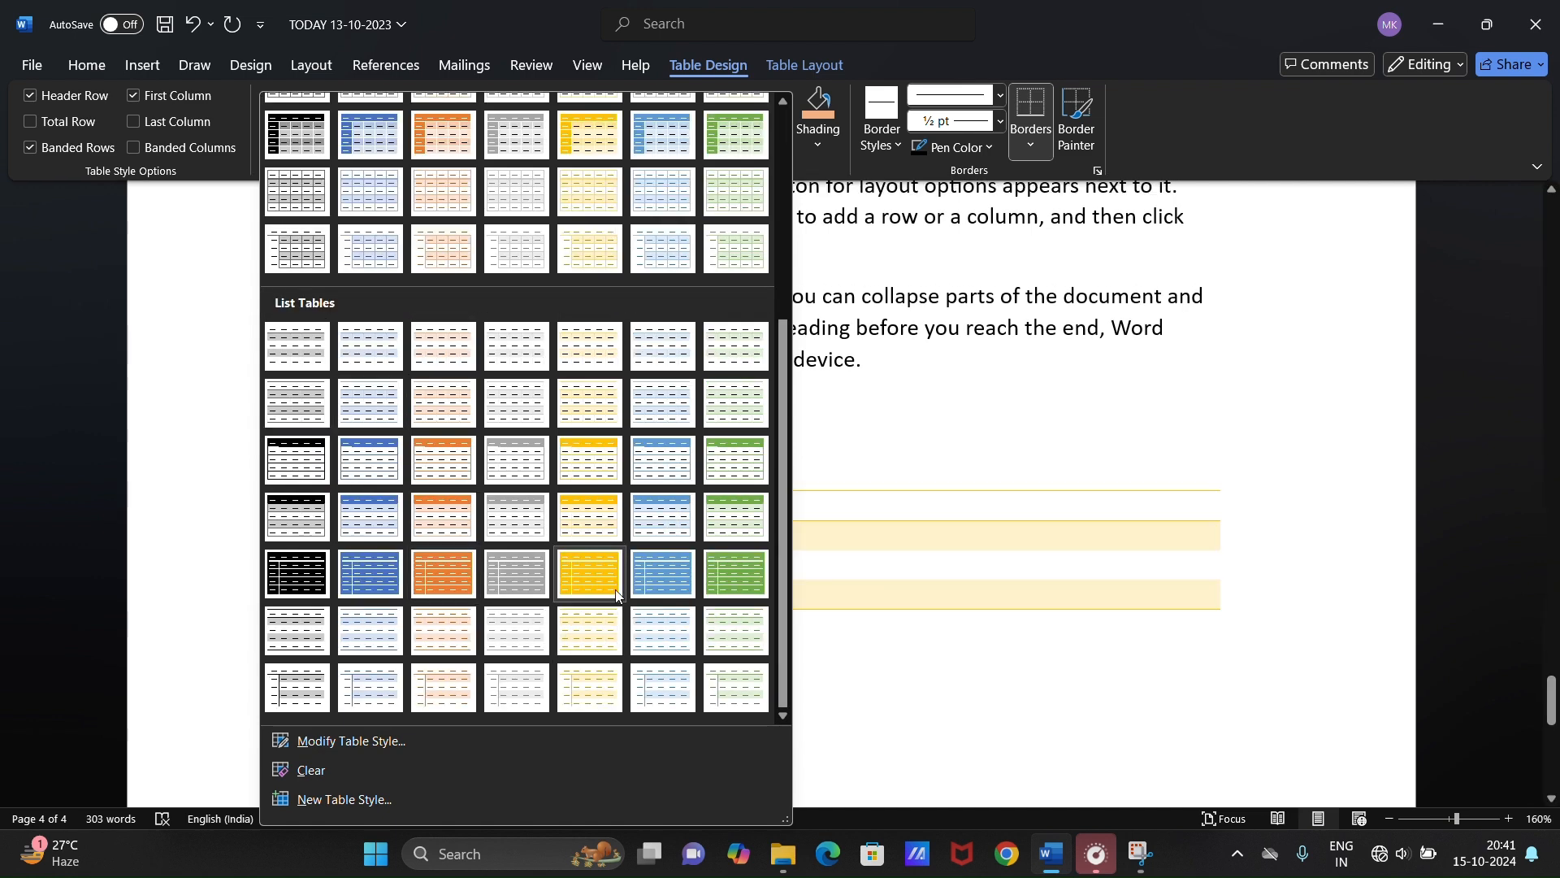
click(721, 573)
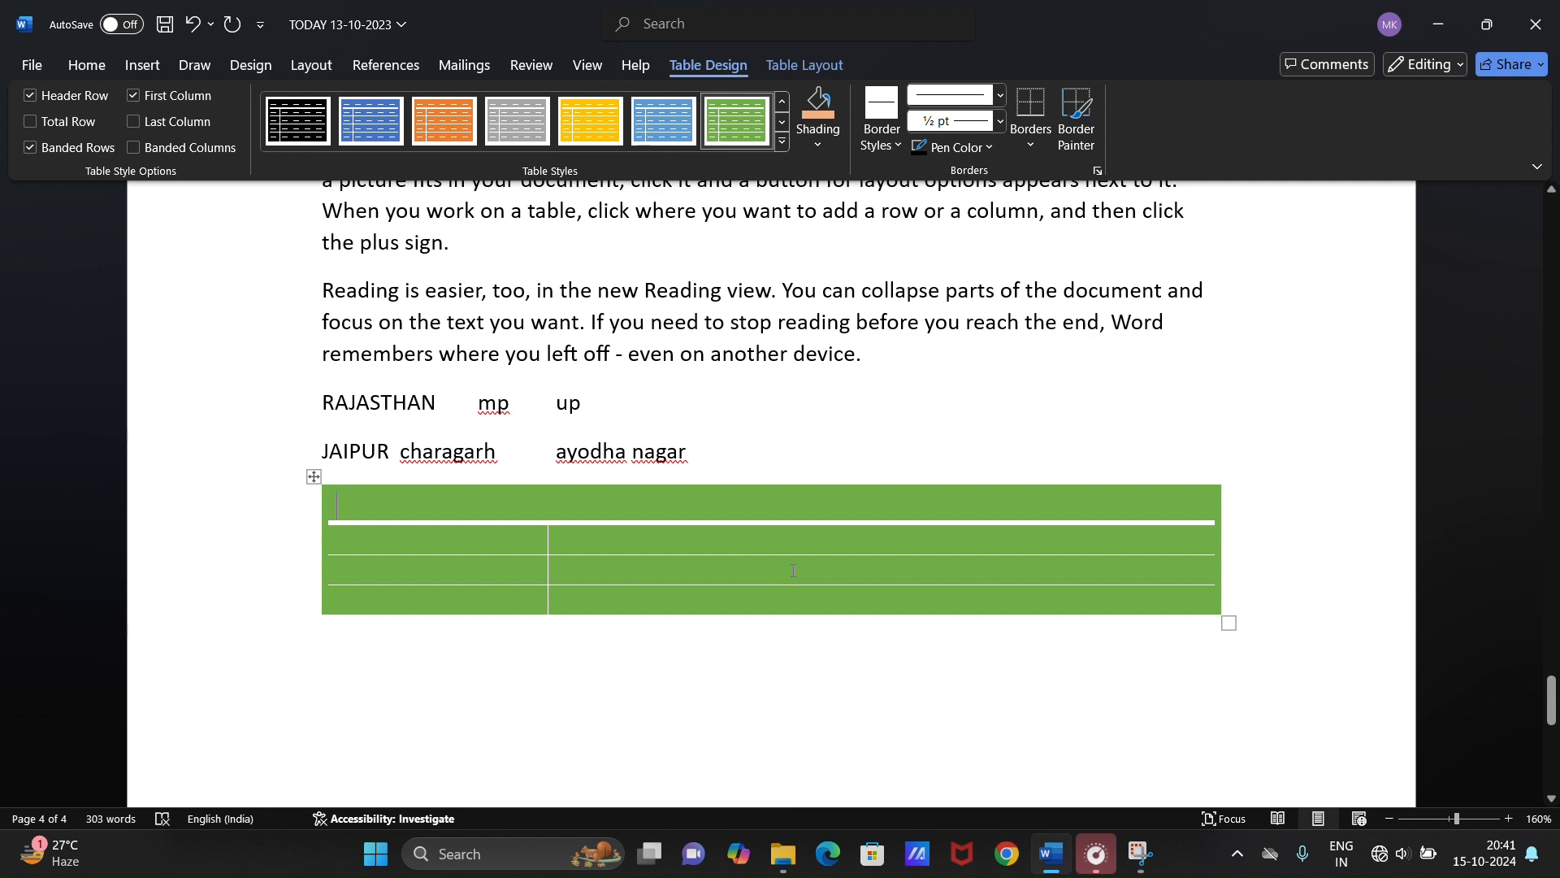
click(832, 138)
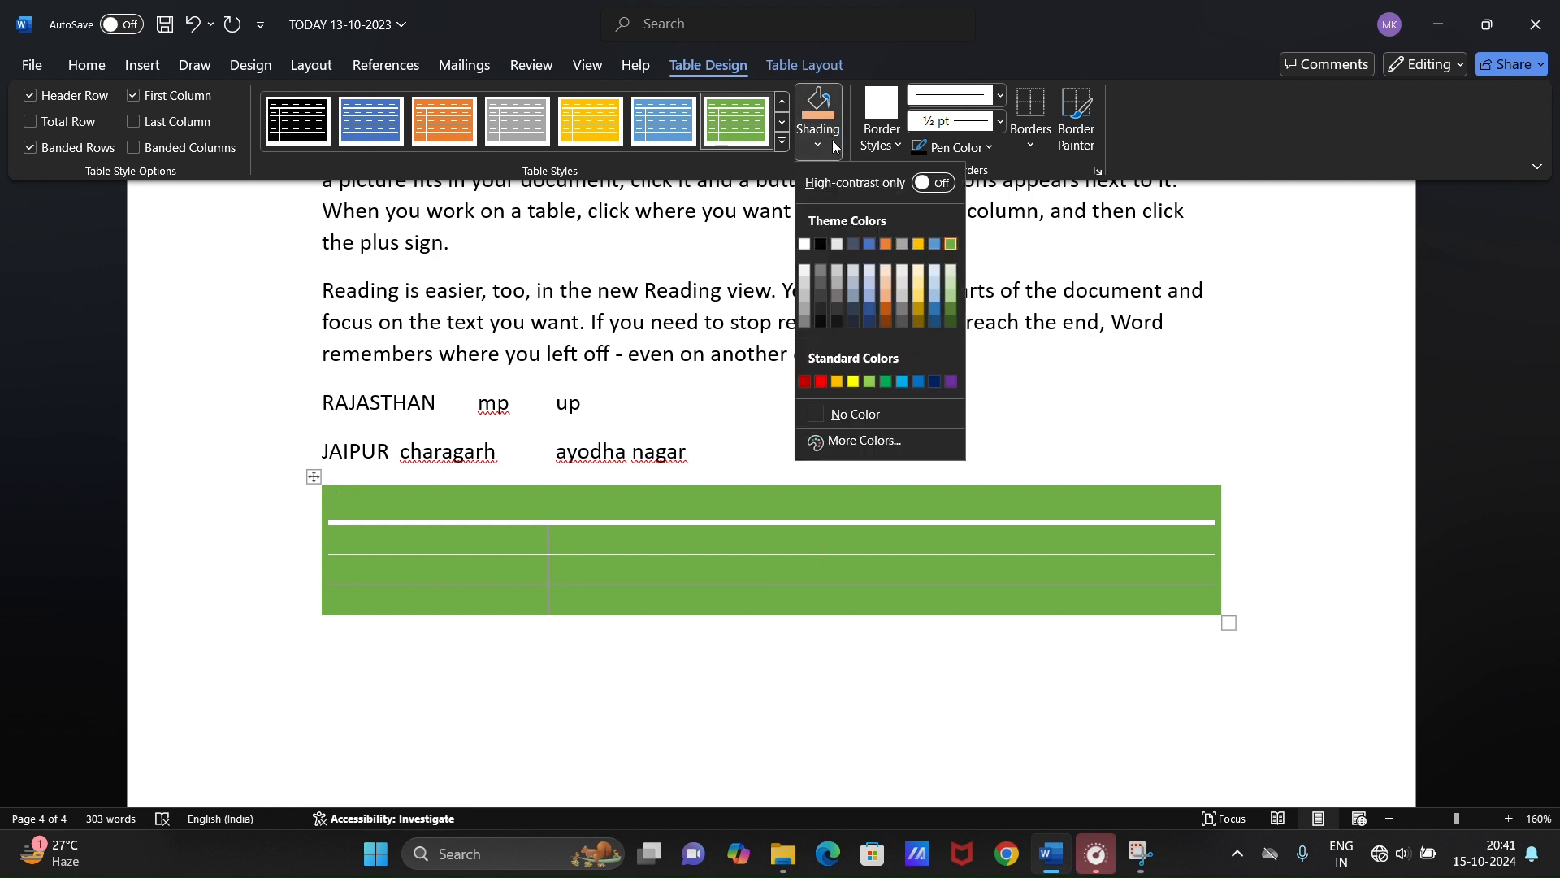
click(865, 307)
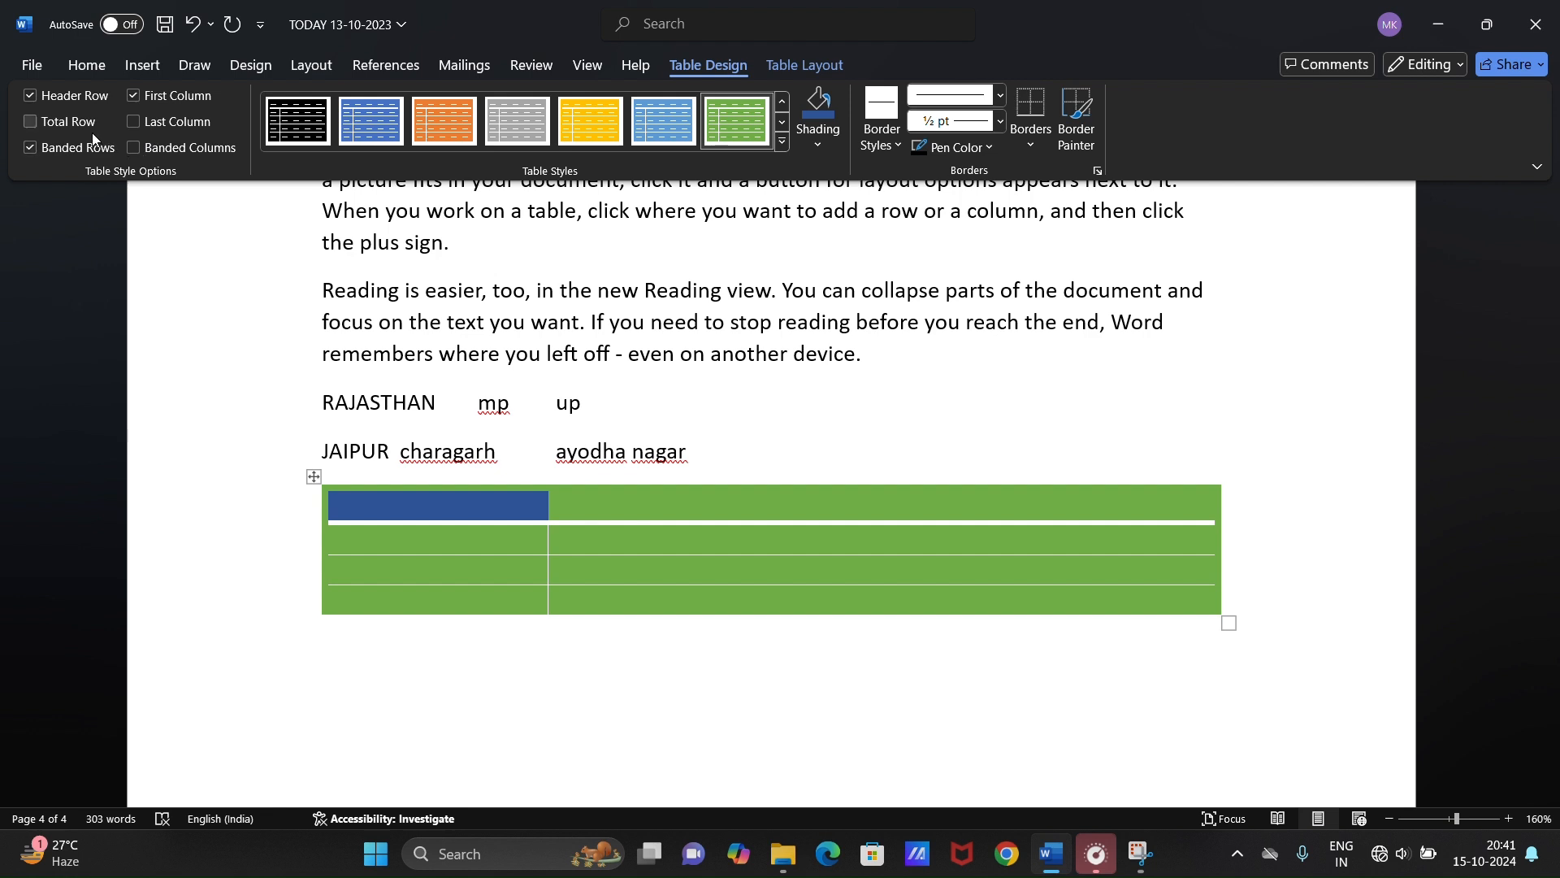
- Try the Total Row, Header Row and First Column style options on the table, returning each to its original setting
click(68, 130)
click(80, 120)
click(91, 103)
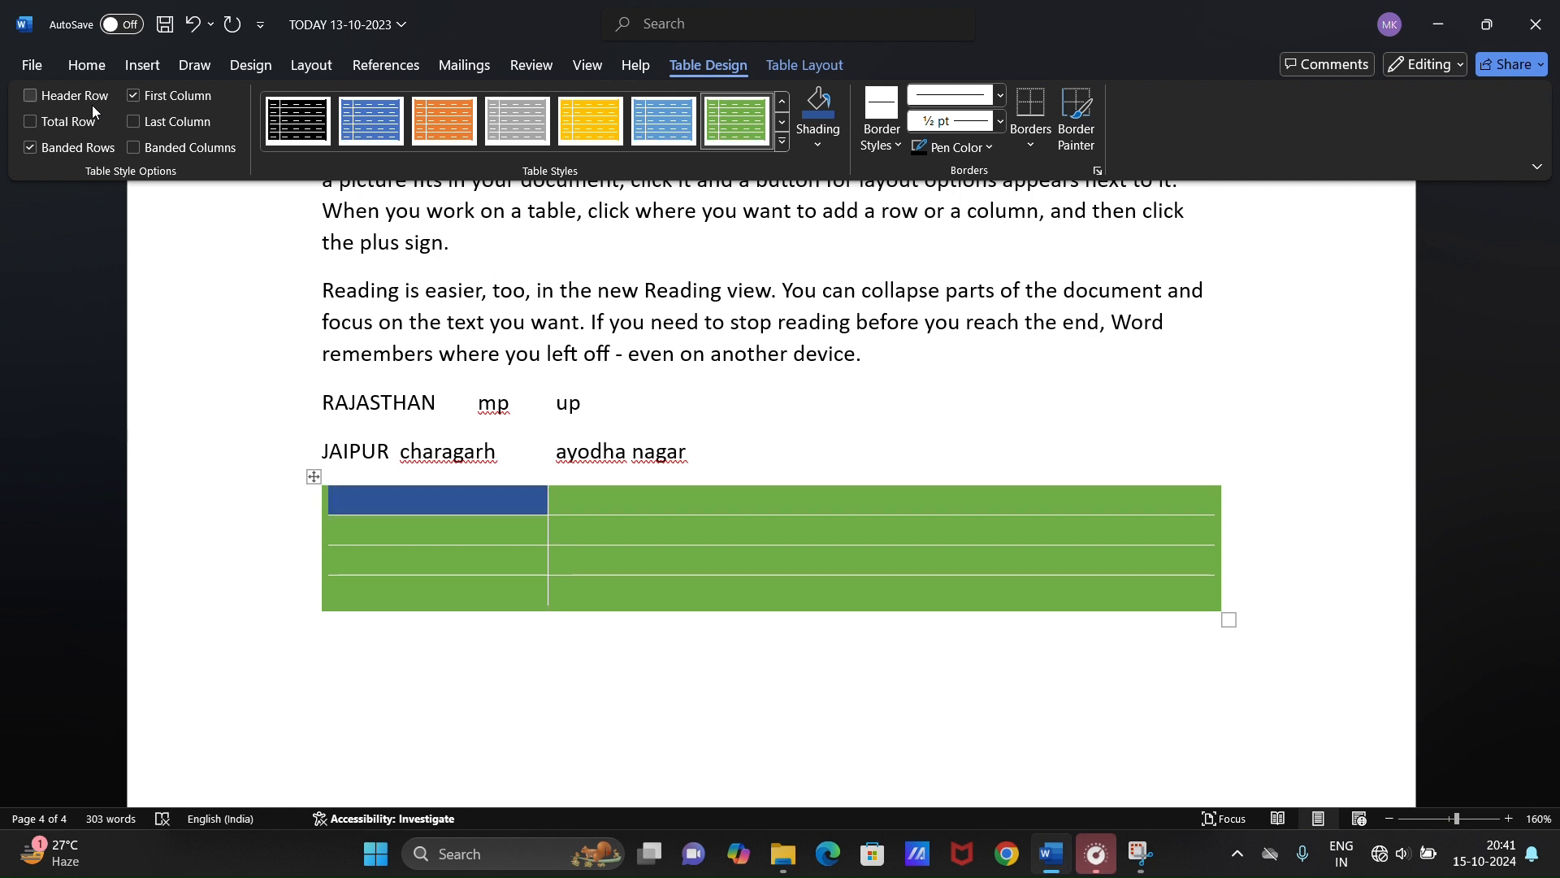
click(92, 99)
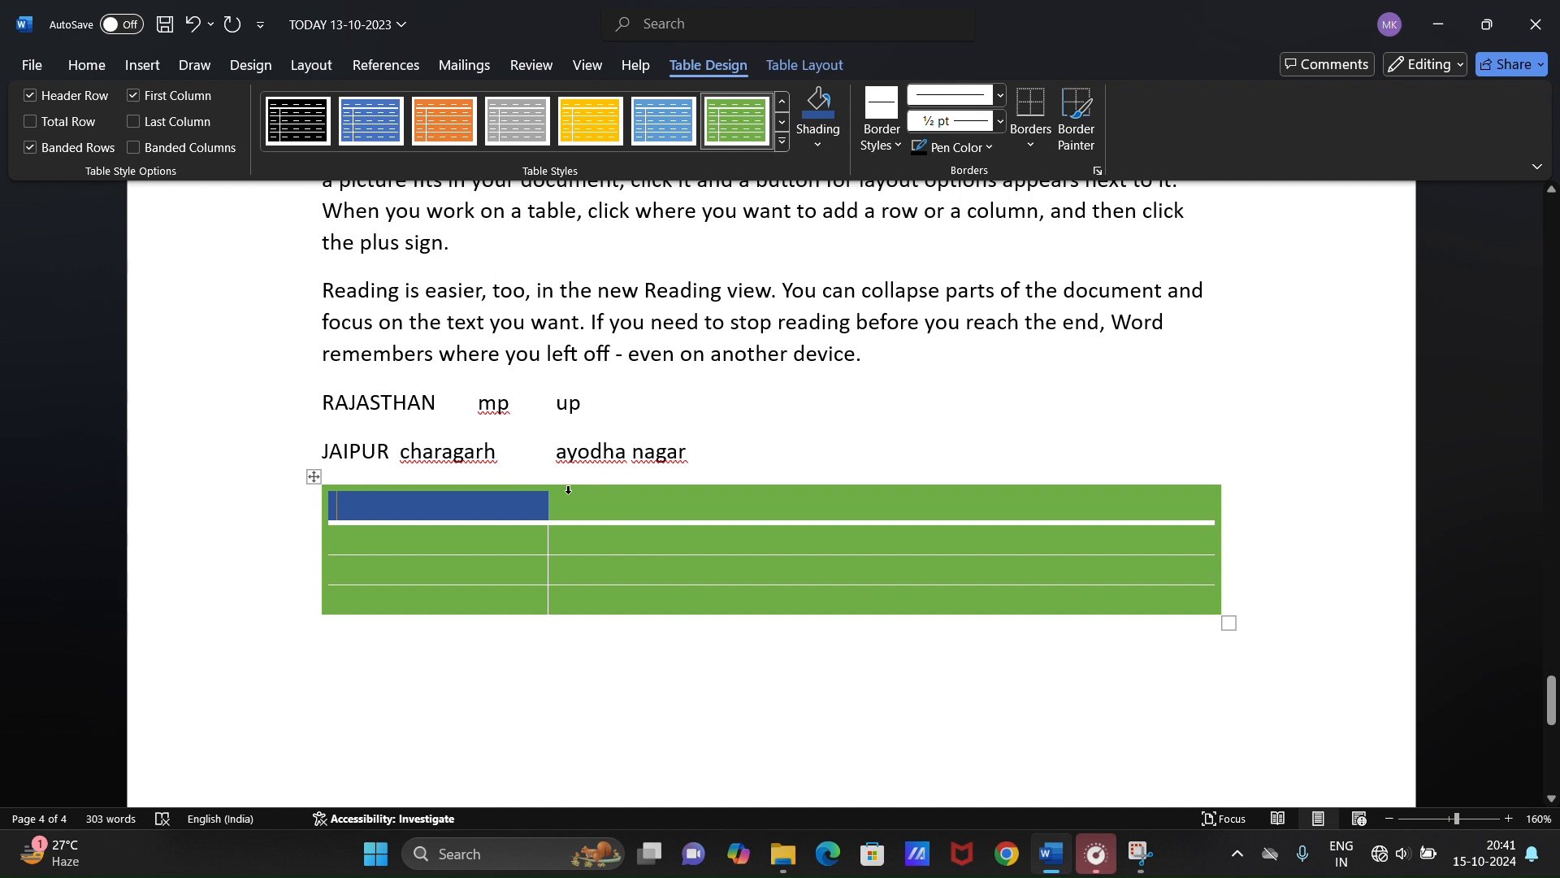
click(197, 99)
click(198, 100)
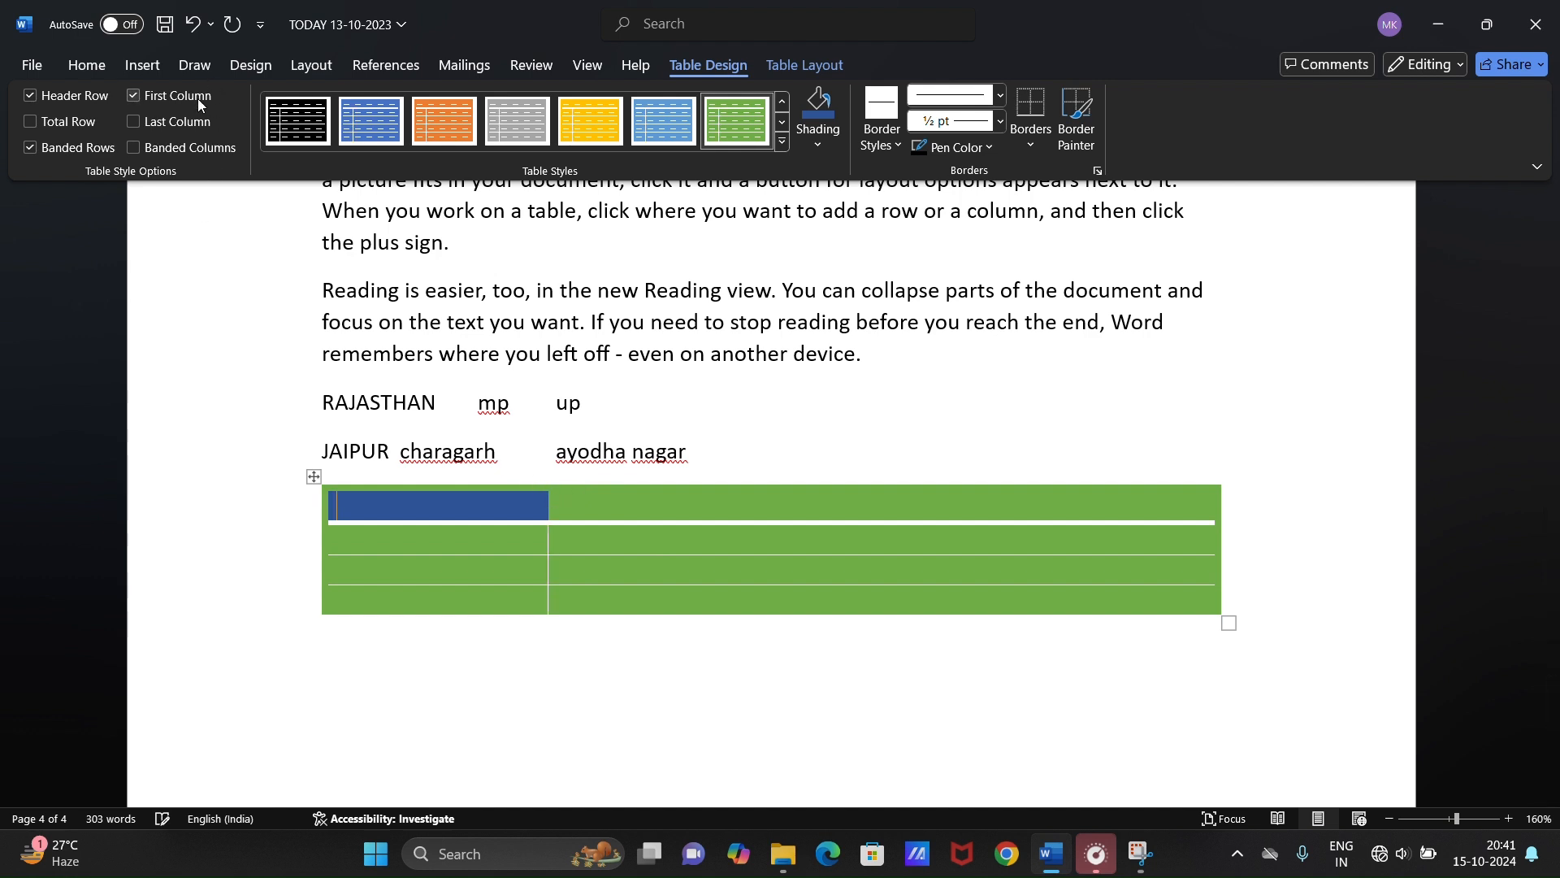
- Turn on the Banded Columns and Last Column style options for the table
click(187, 143)
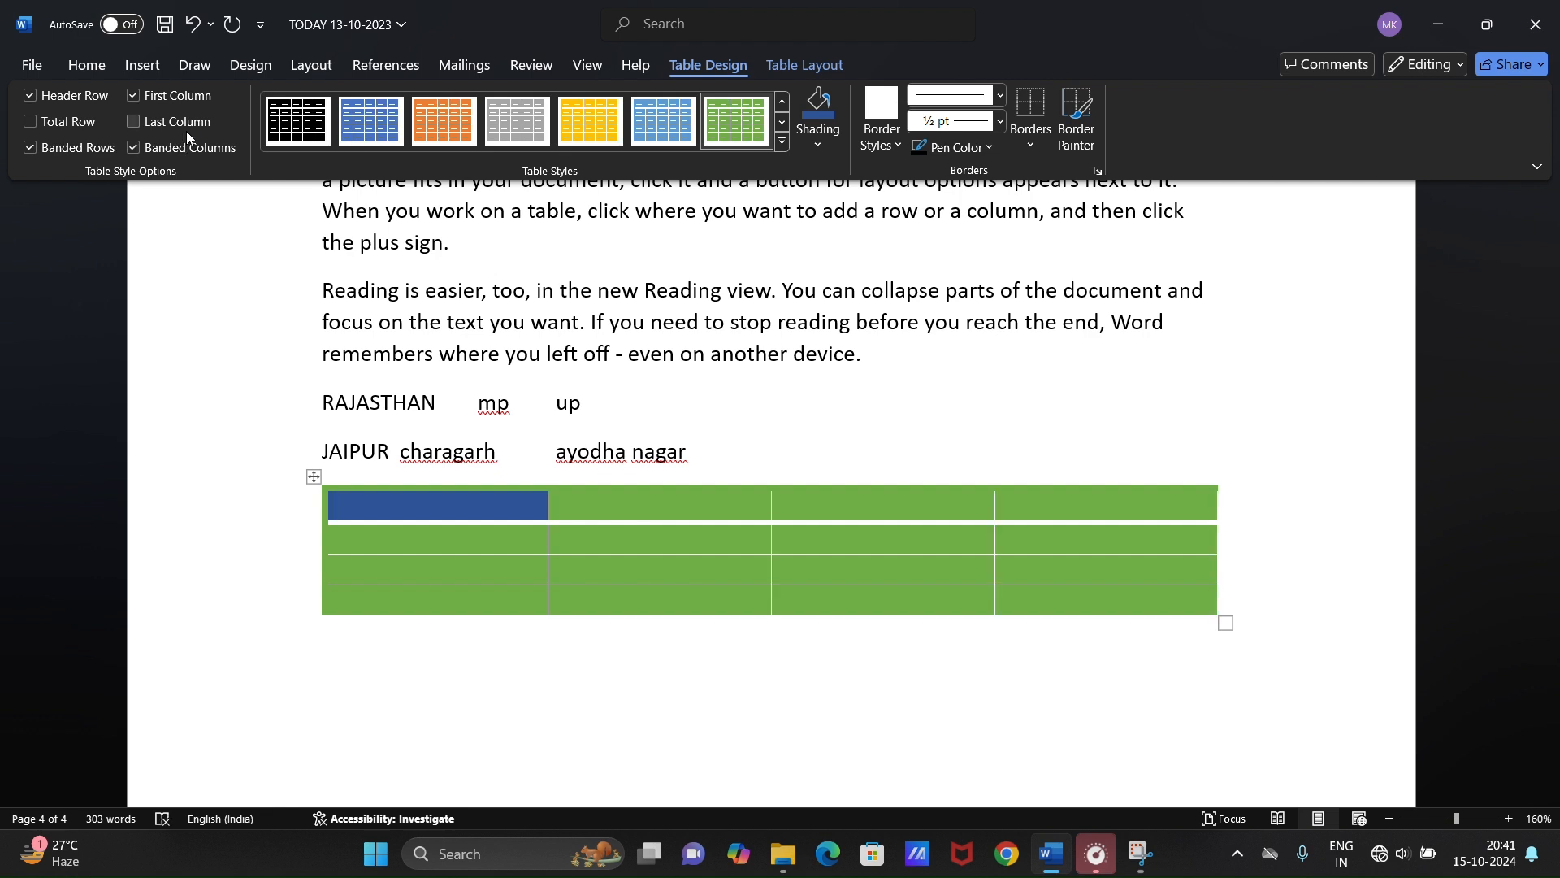
click(177, 123)
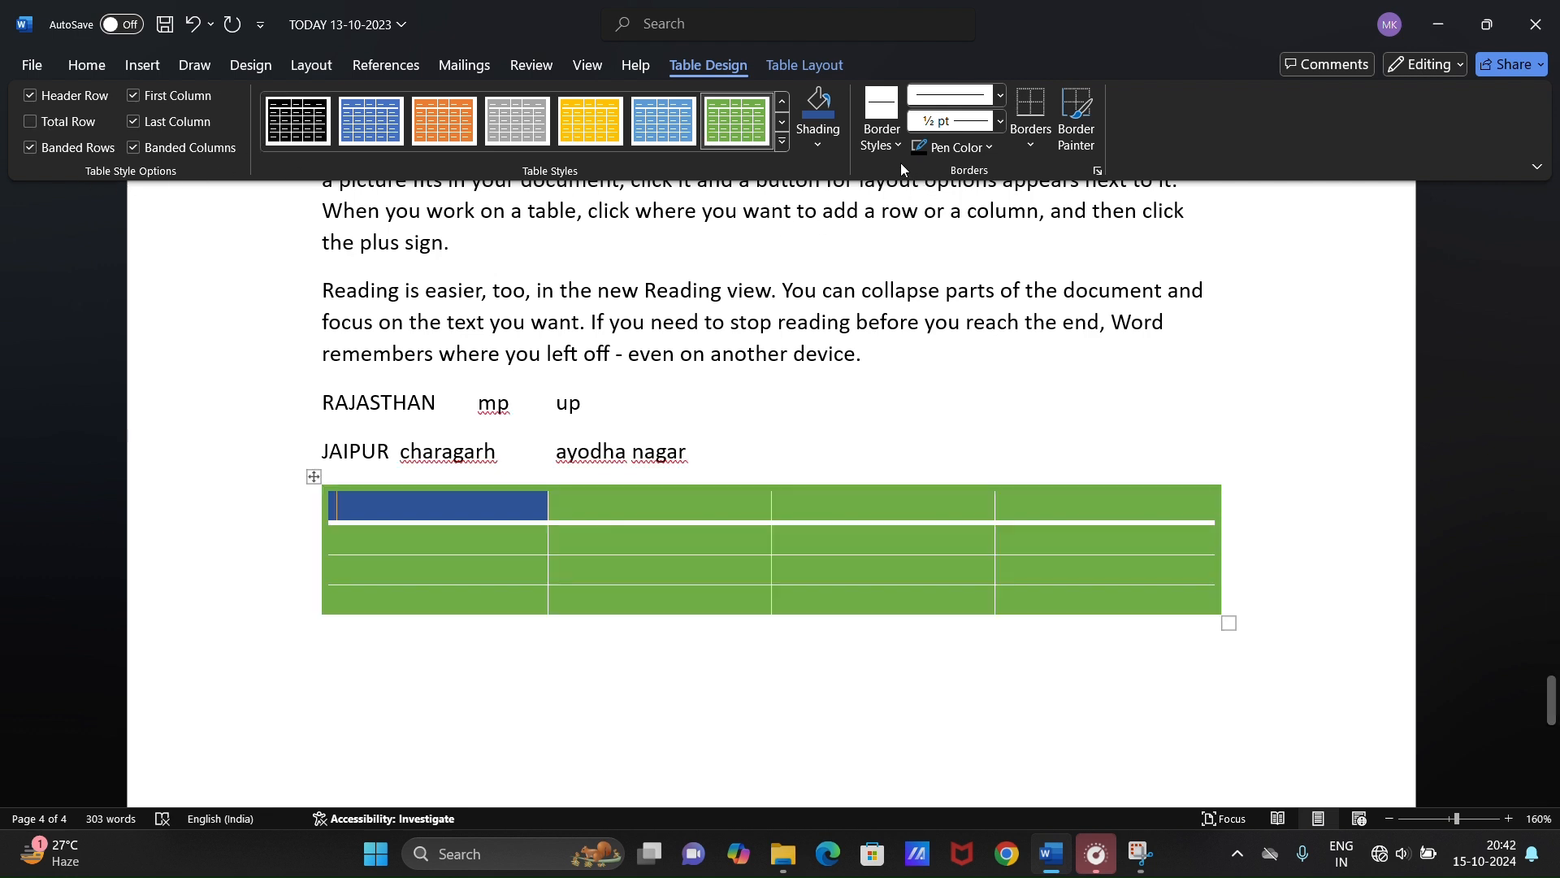
- Choose the 1½ pt blue theme border style, and leave border painting without marking any border
click(879, 154)
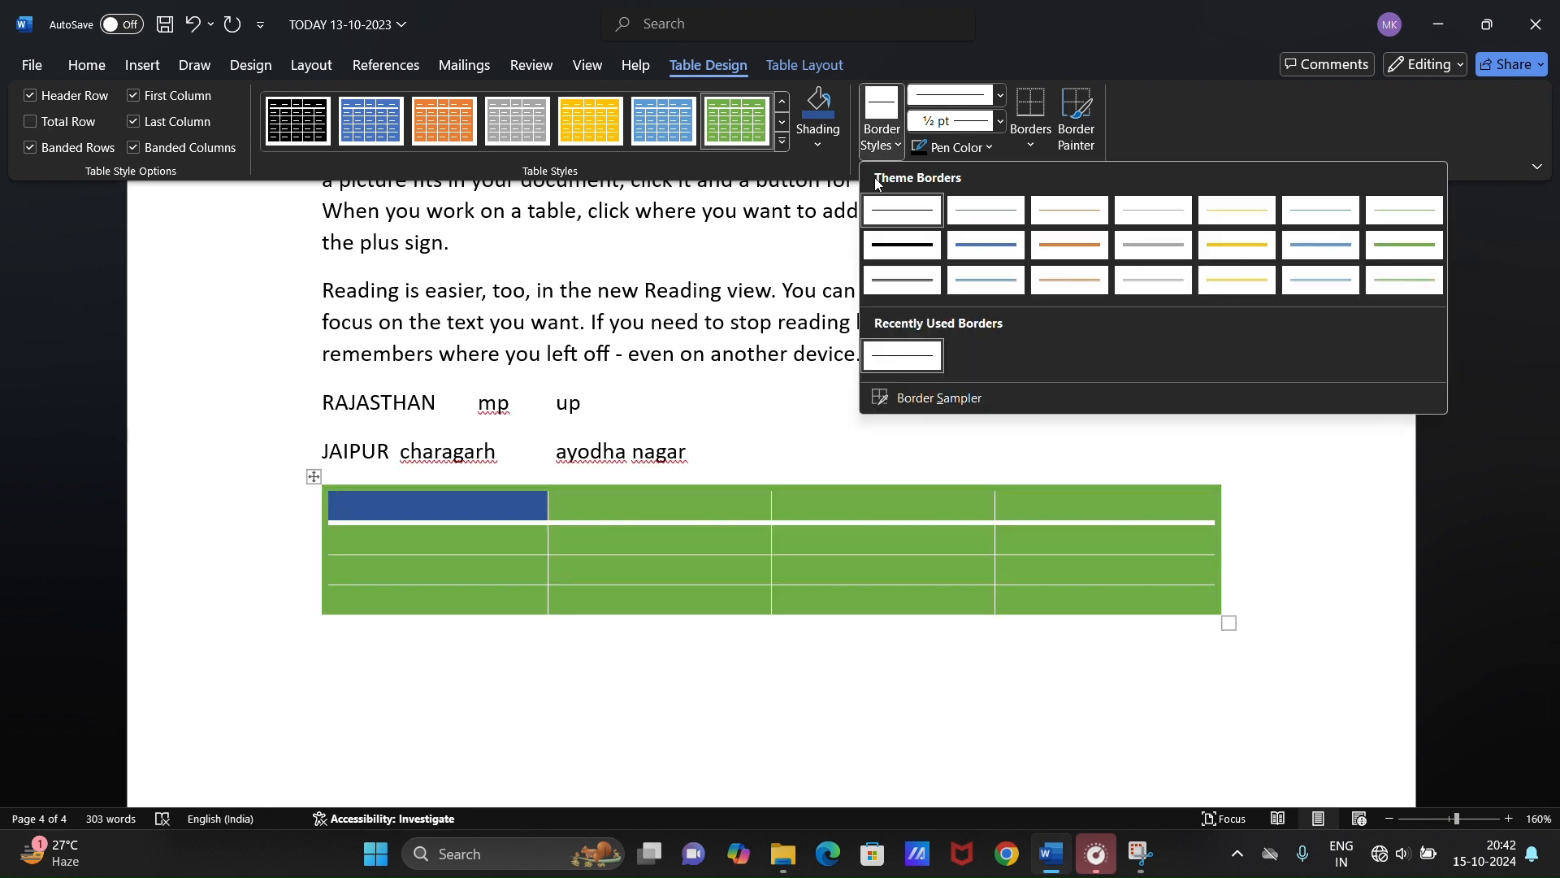
click(970, 230)
click(902, 130)
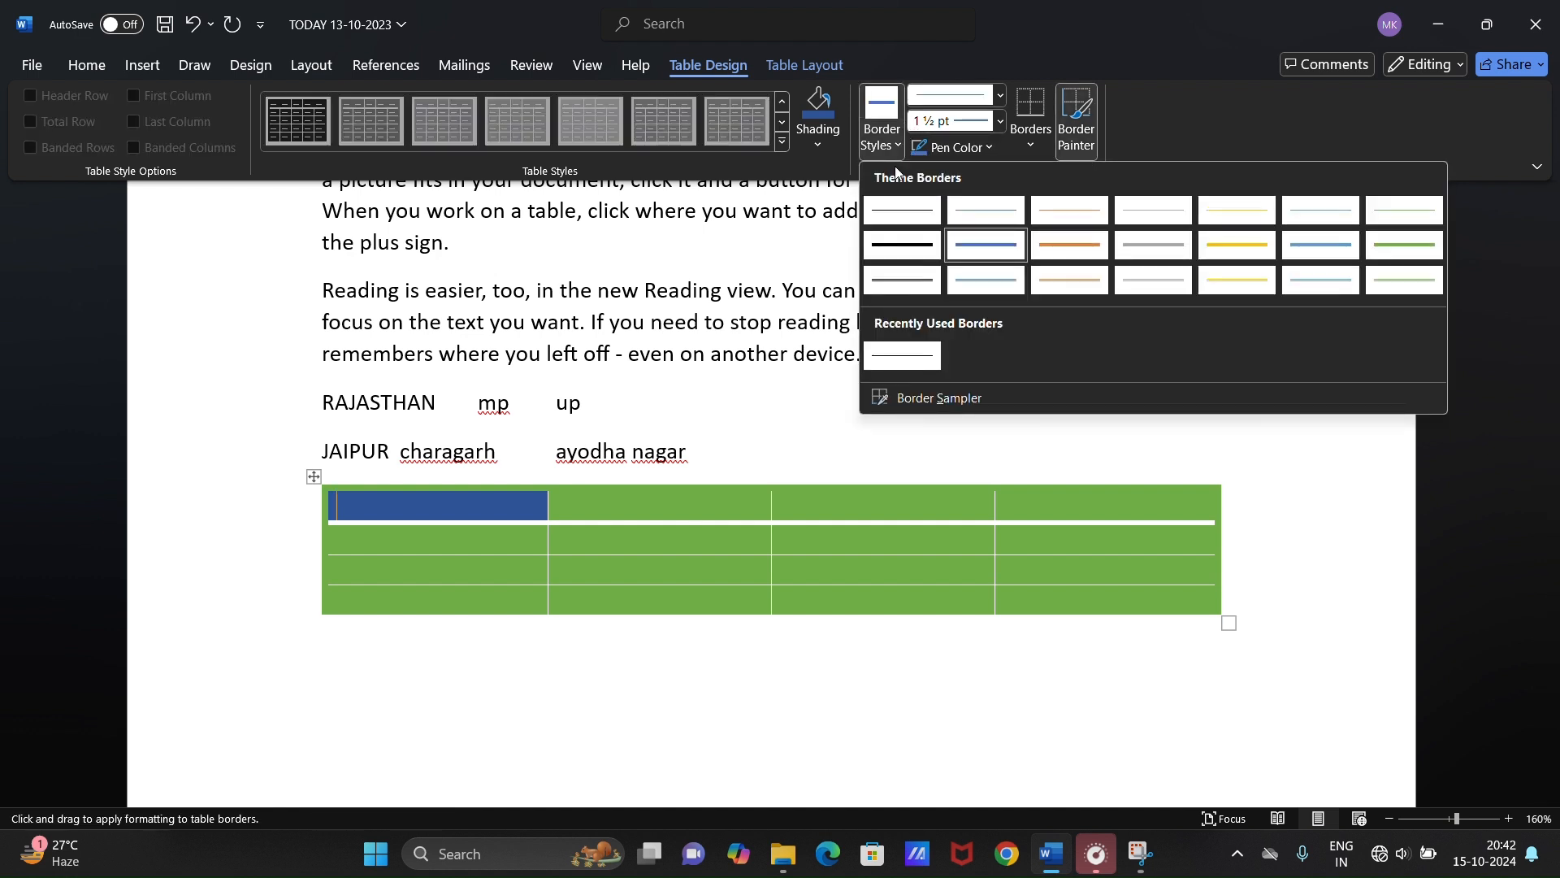
click(313, 470)
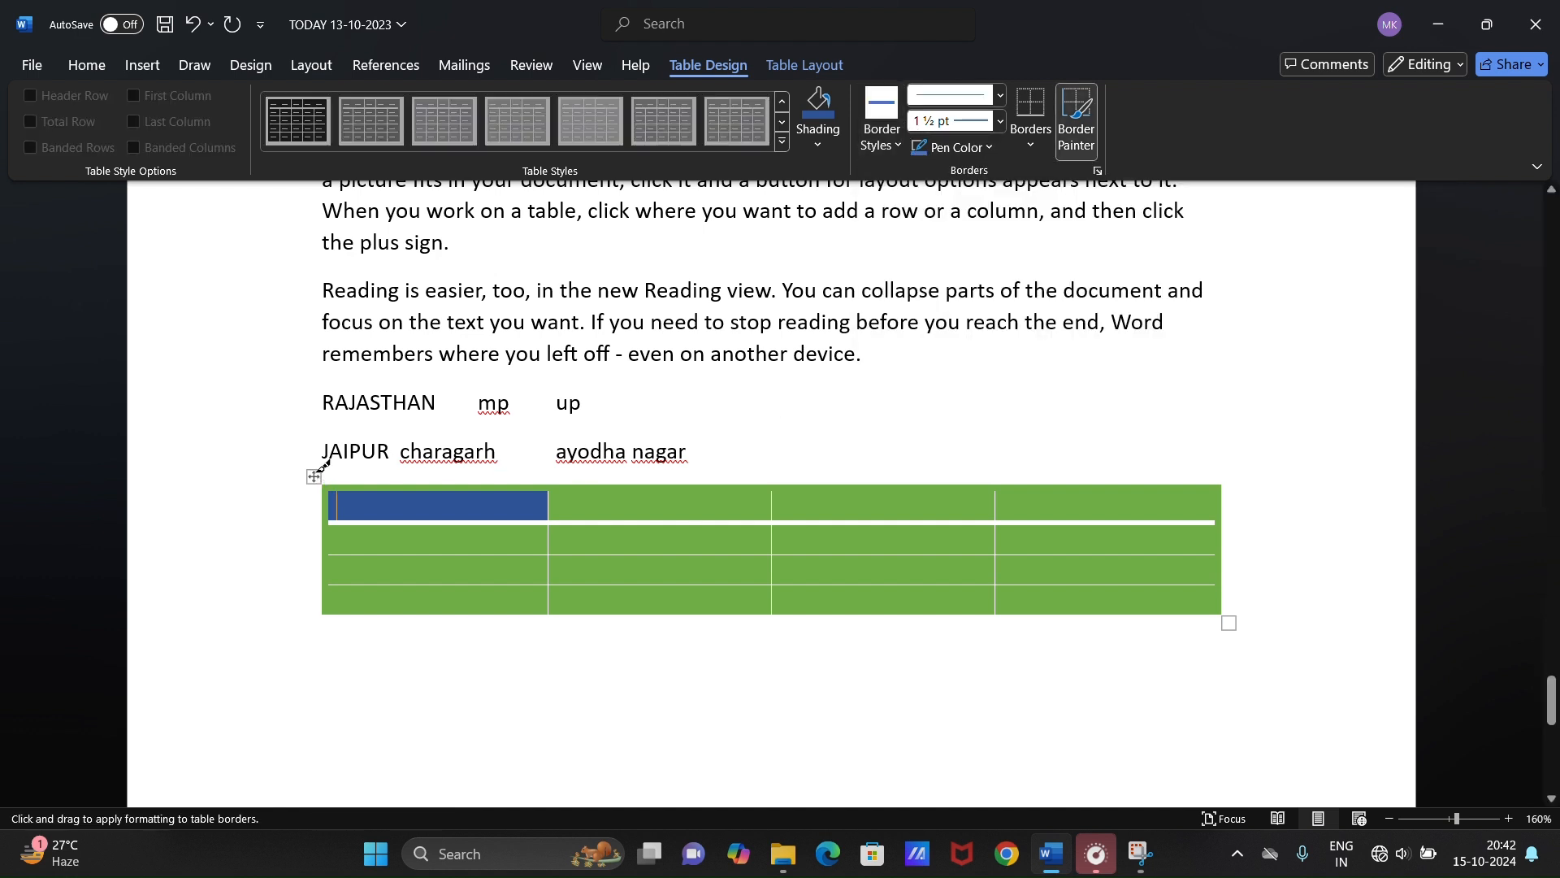
key(Escape)
- Select the whole table and choose the ½ pt light blue style from the last row of theme borders
click(312, 478)
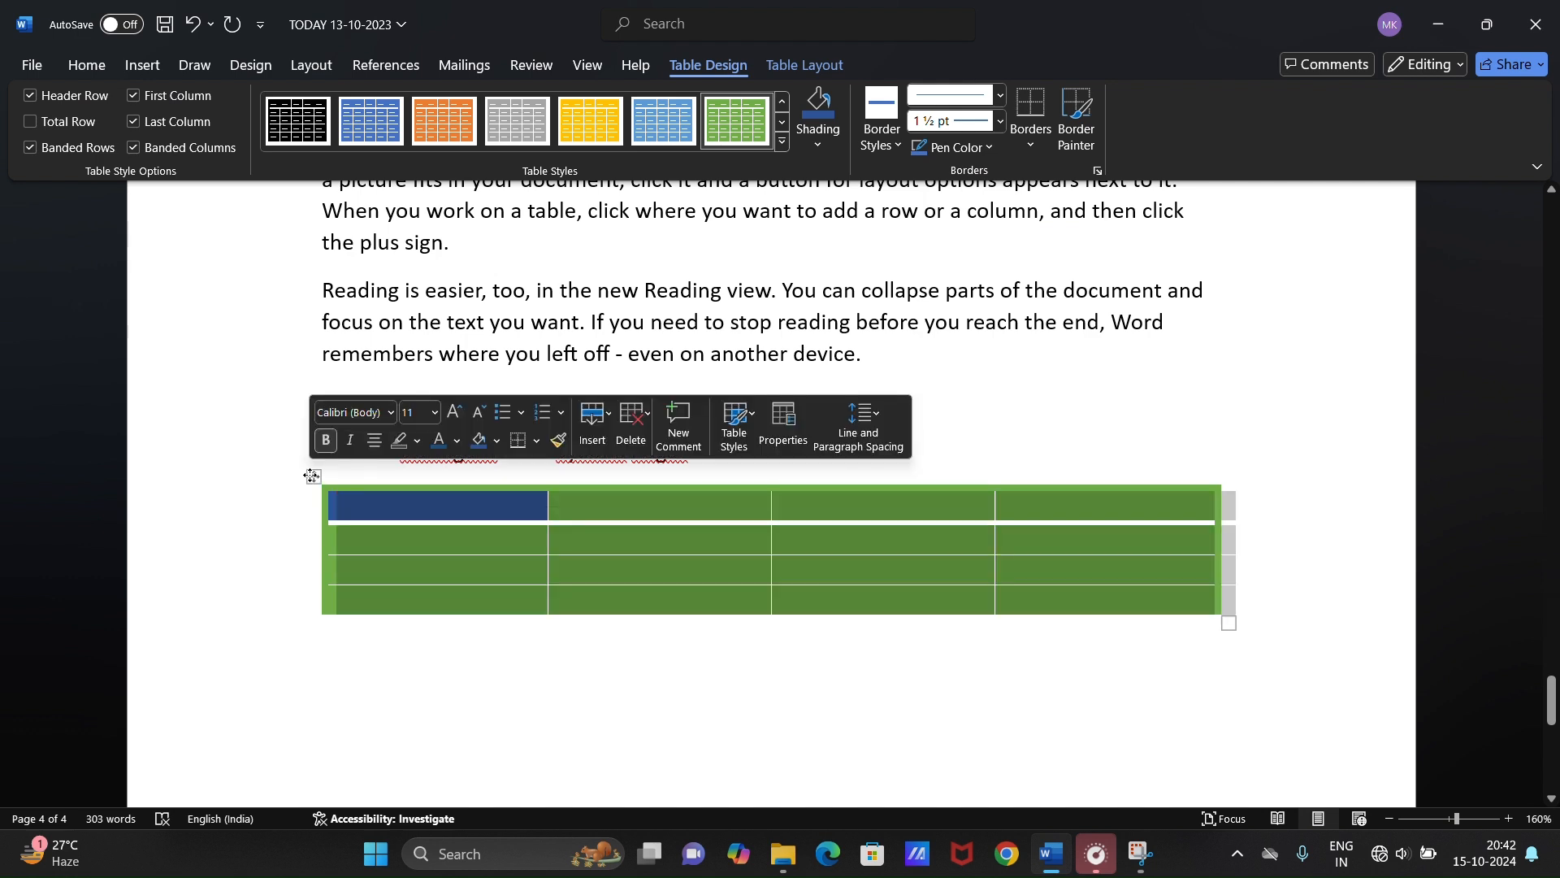
click(892, 138)
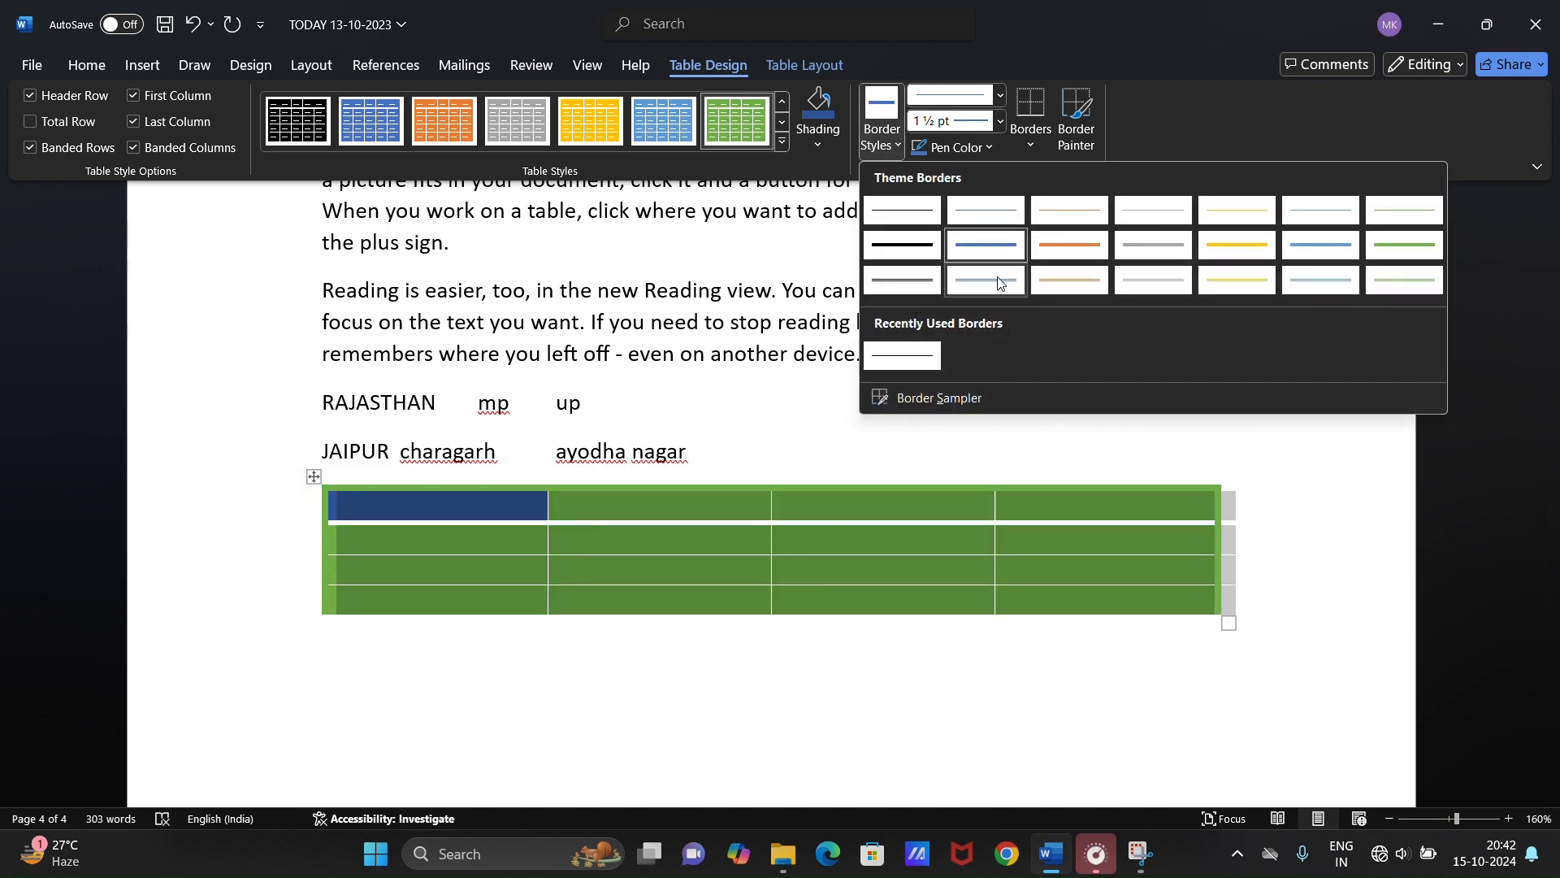
click(1001, 266)
key(Escape)
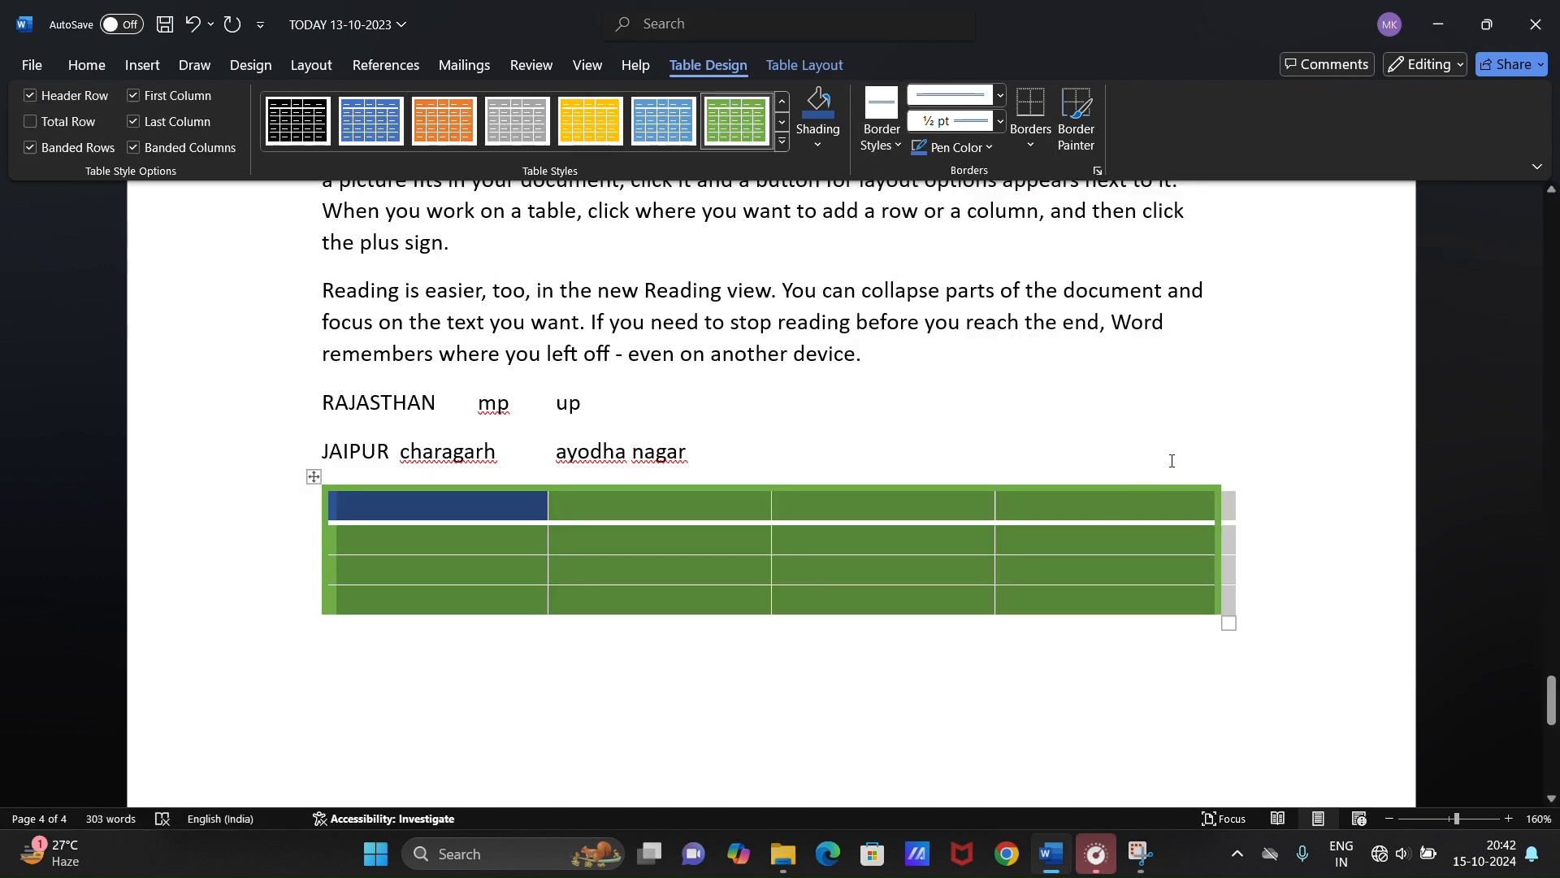
- Set the border pen color to standard yellow and paint the border beneath the third cell of the header row
click(1161, 520)
click(969, 150)
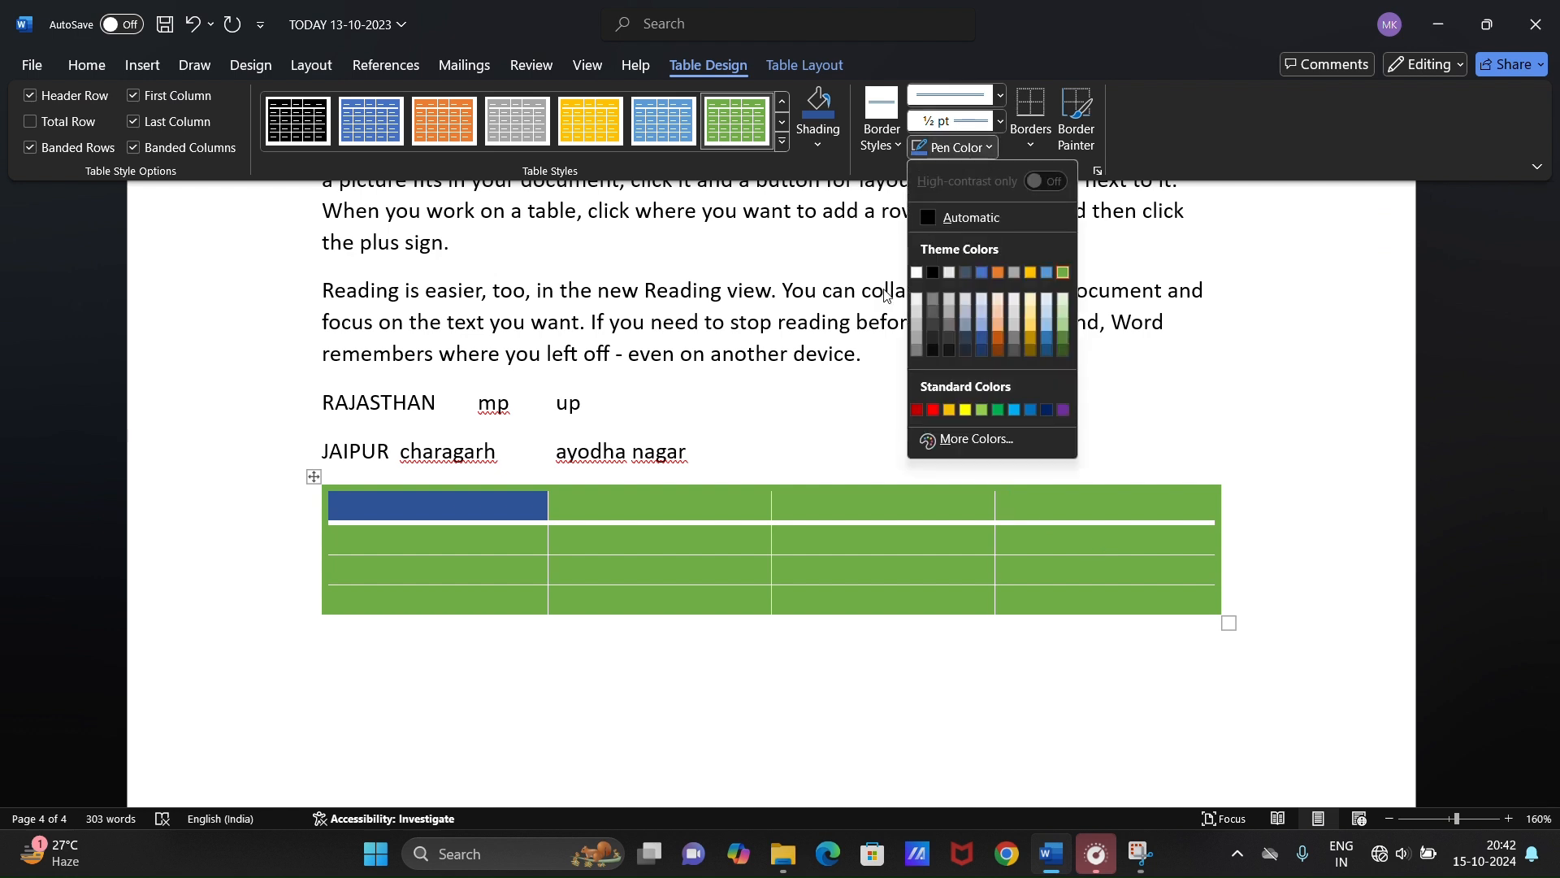
click(965, 410)
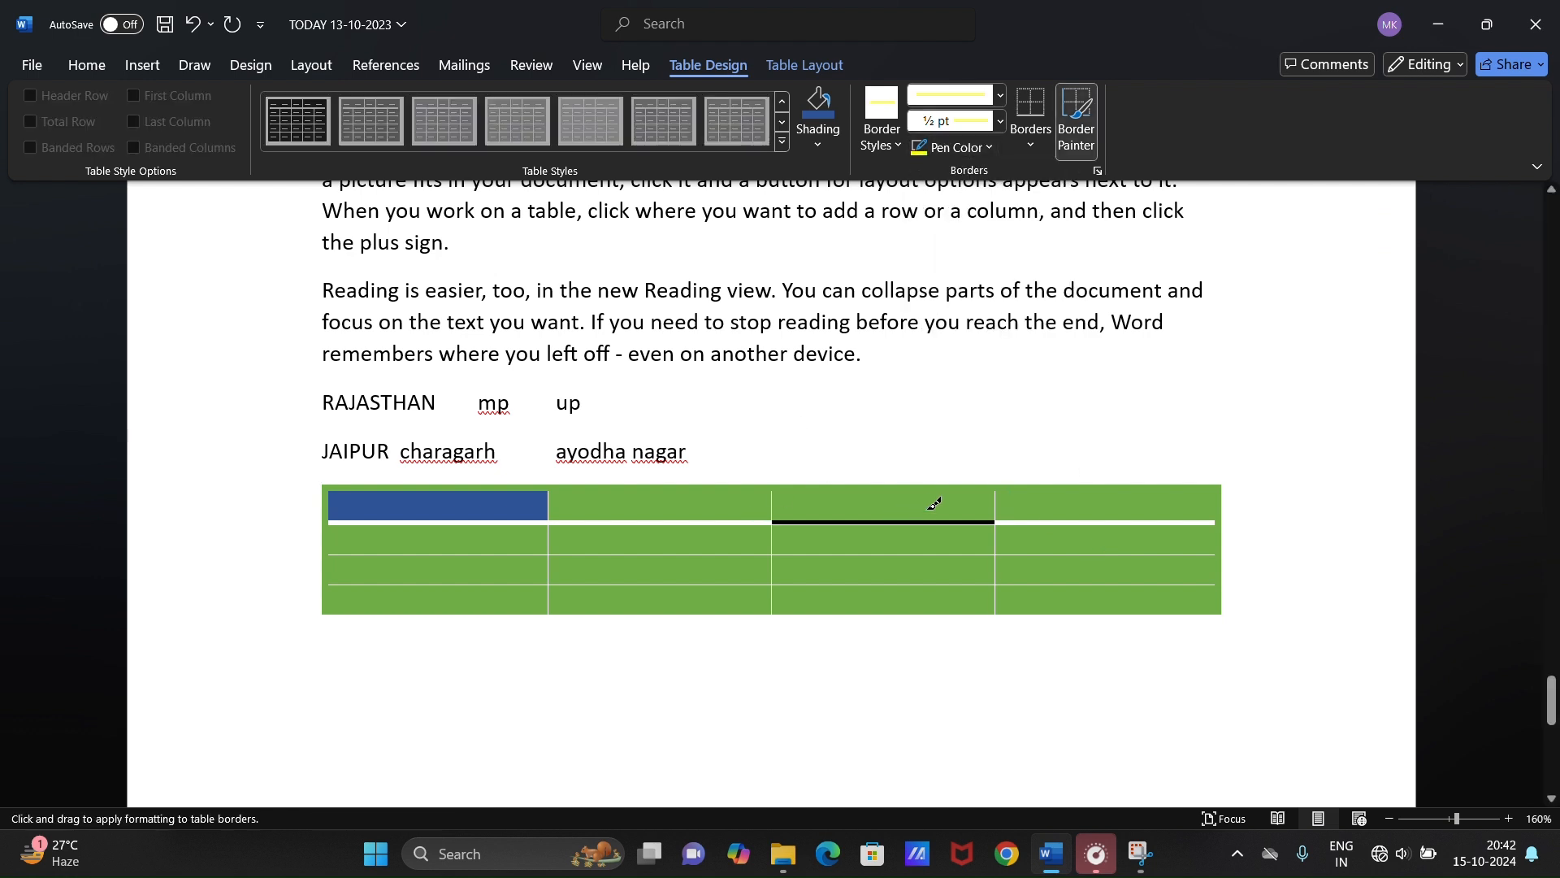
click(932, 502)
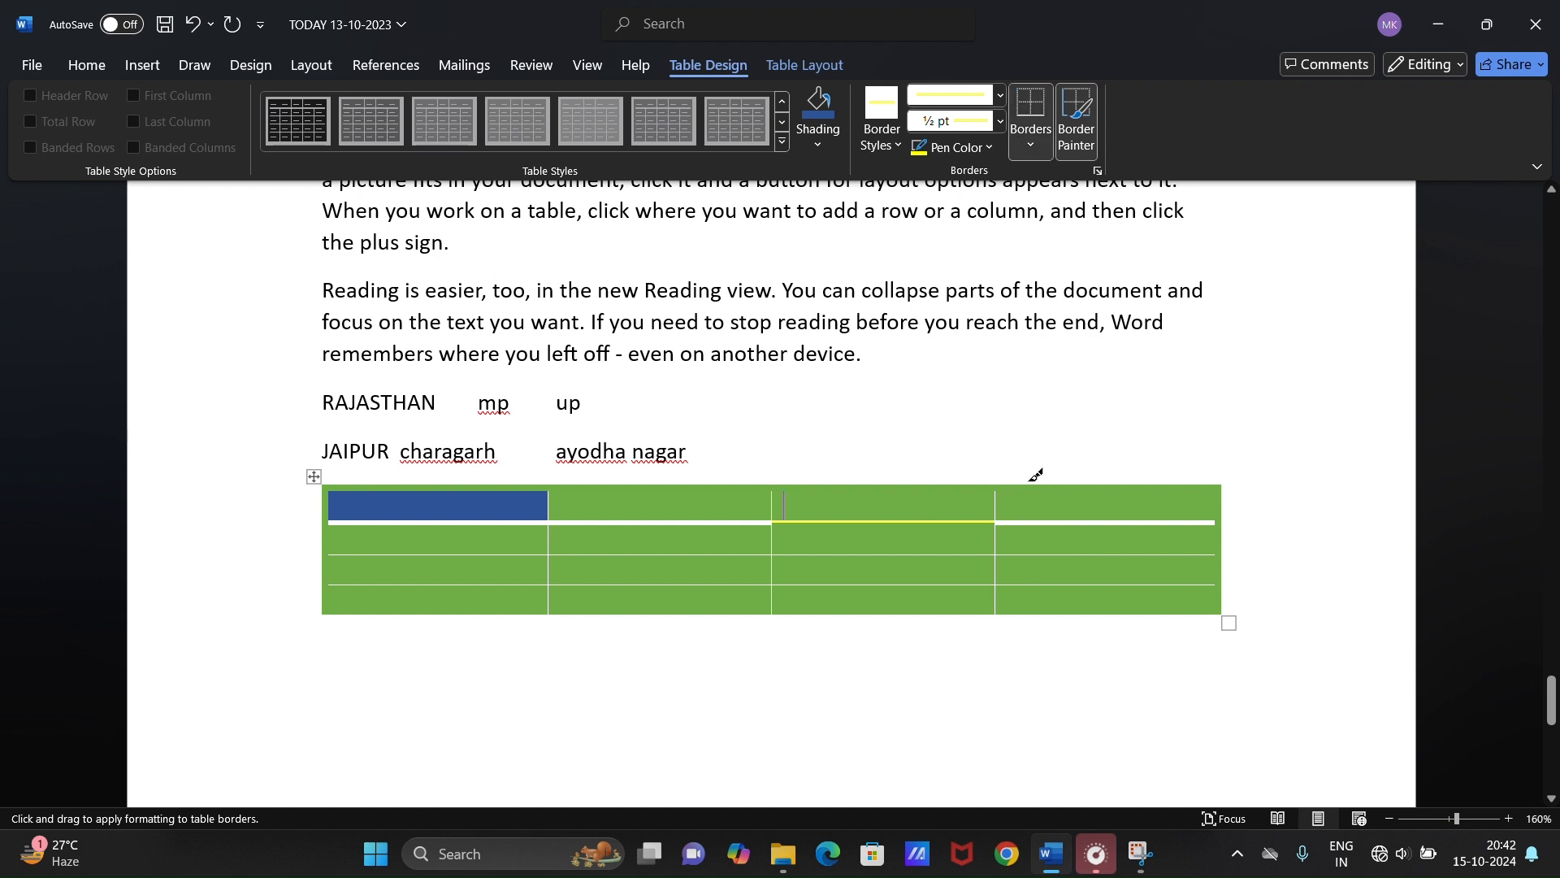
key(Escape)
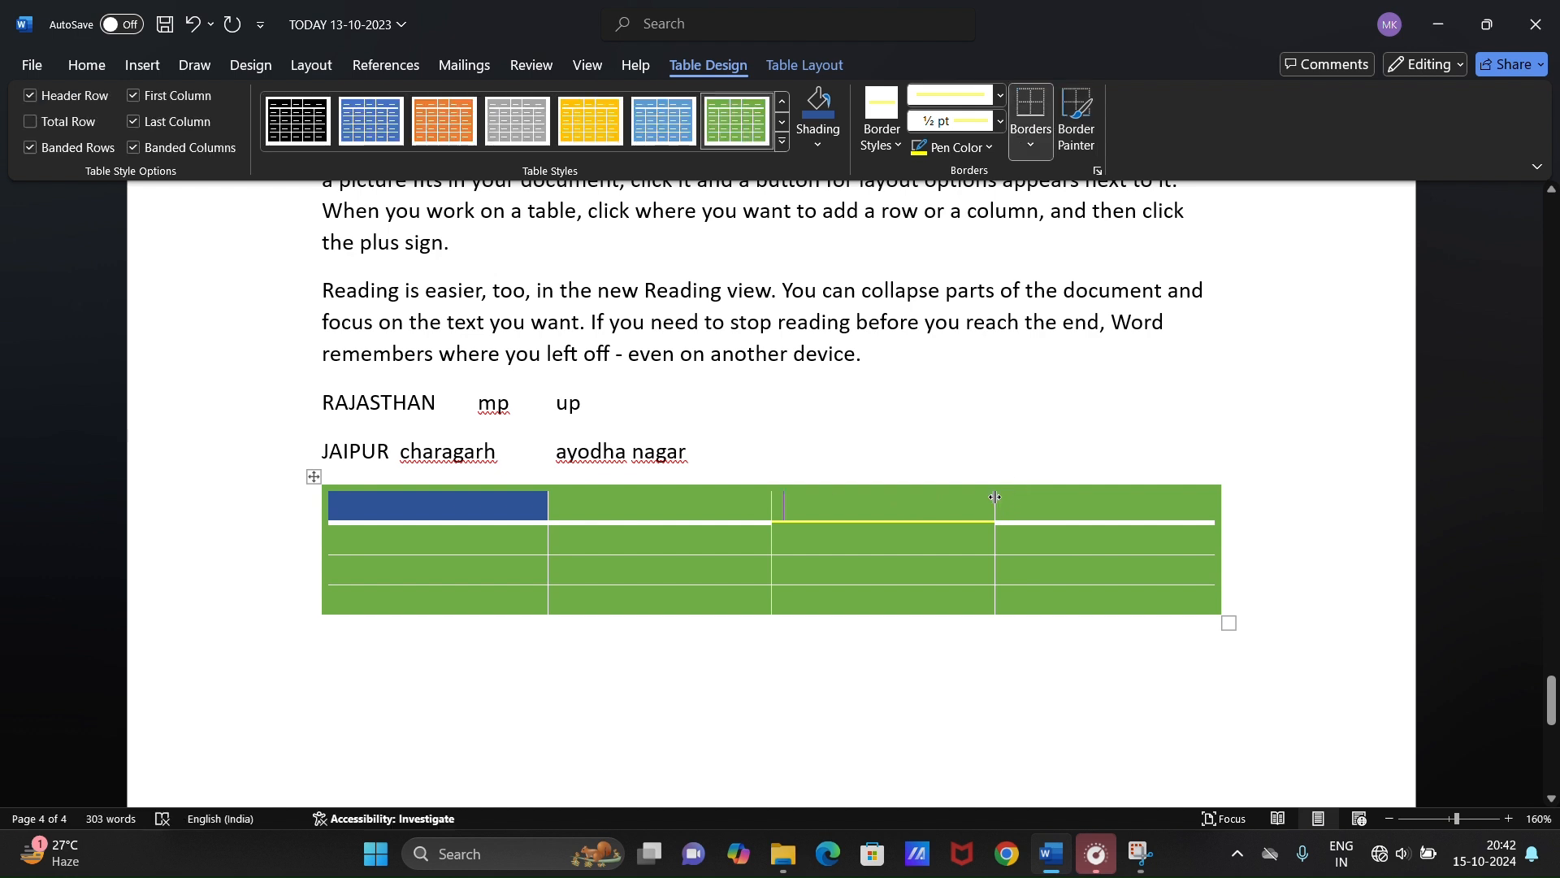
- Paint the borders beneath the second, third and fourth cells of the second row yellow with Border Painter
click(1069, 153)
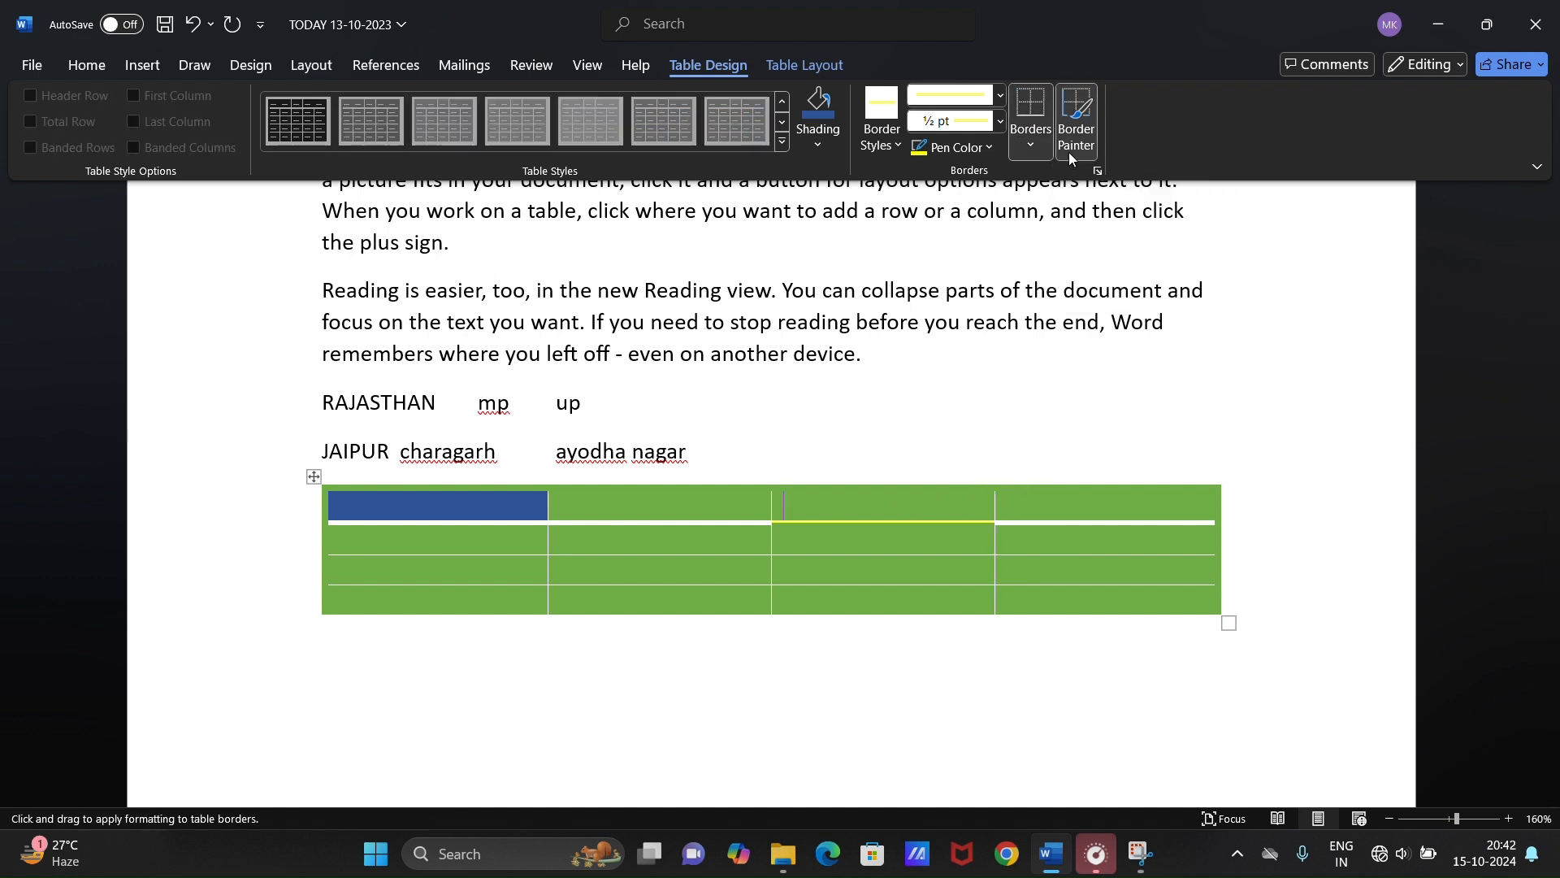
drag(573, 553, 832, 559)
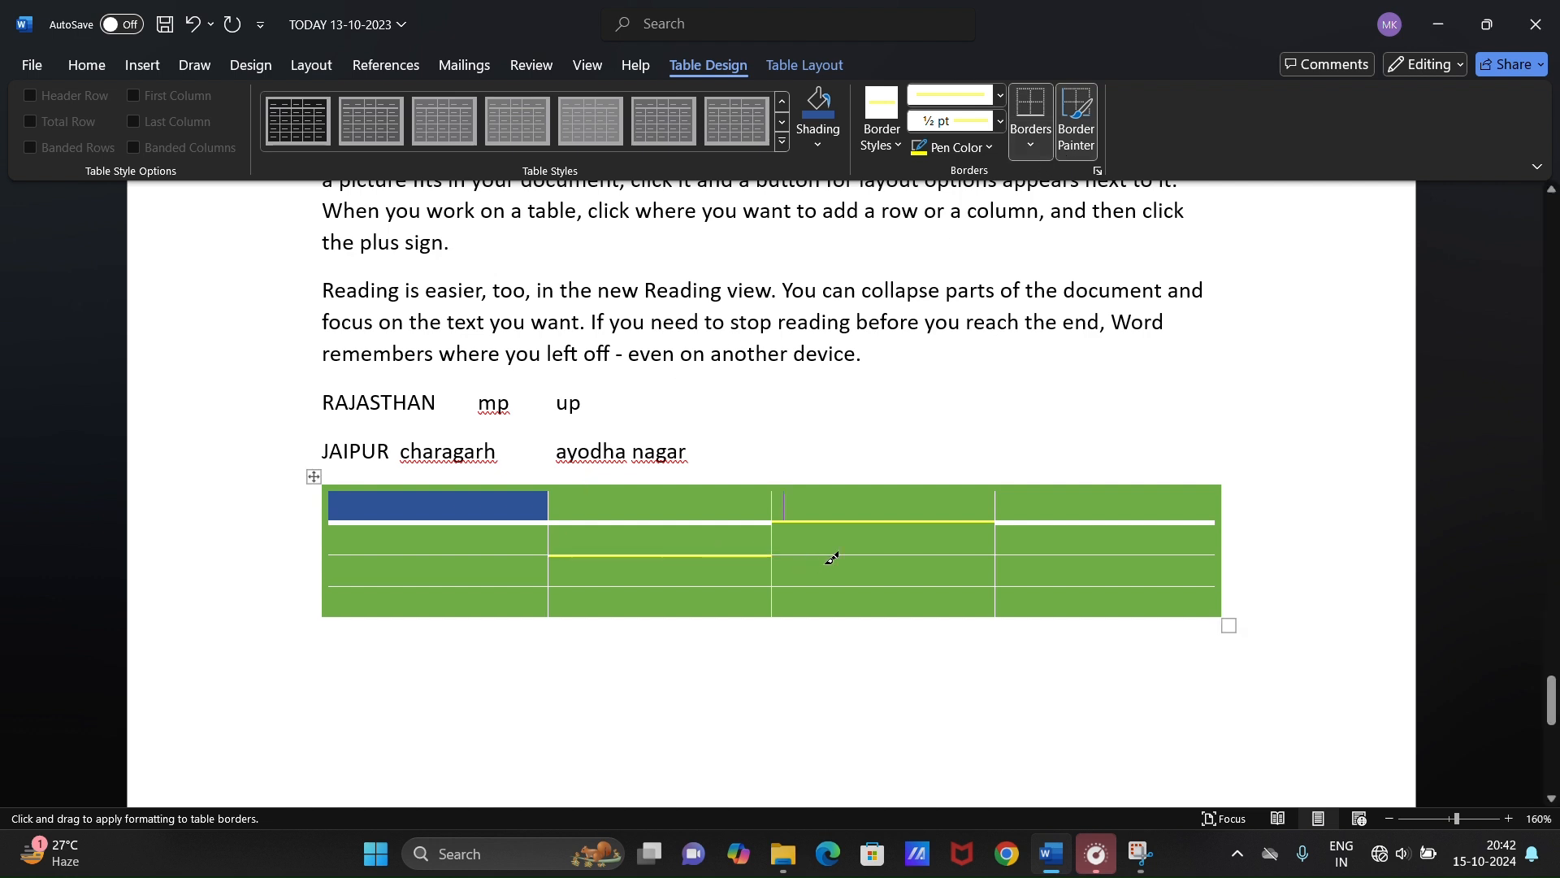
click(916, 555)
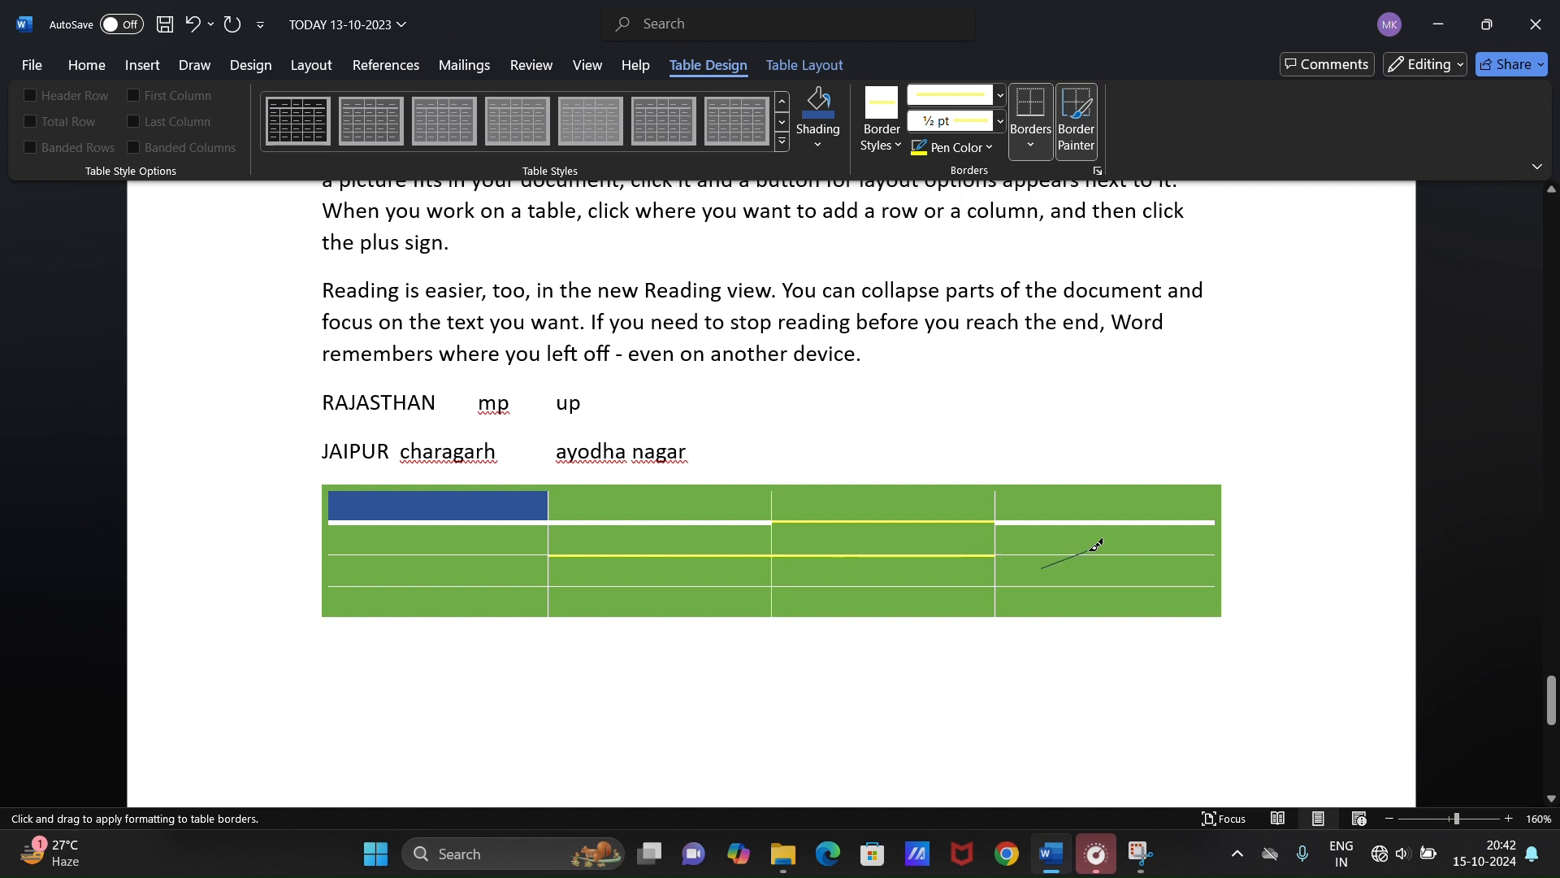
click(1102, 555)
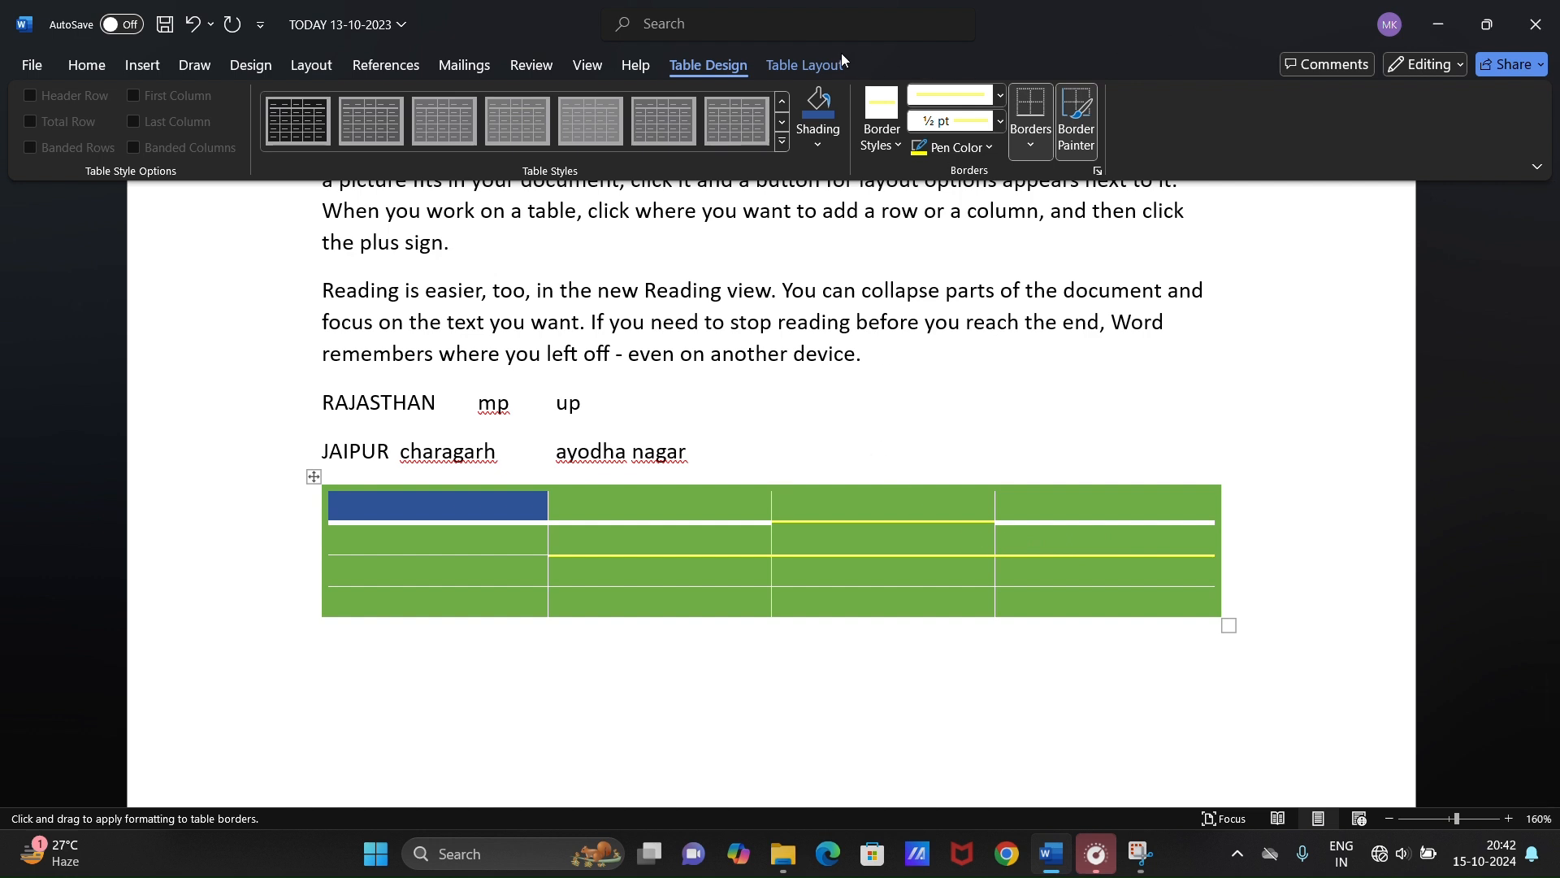
click(806, 72)
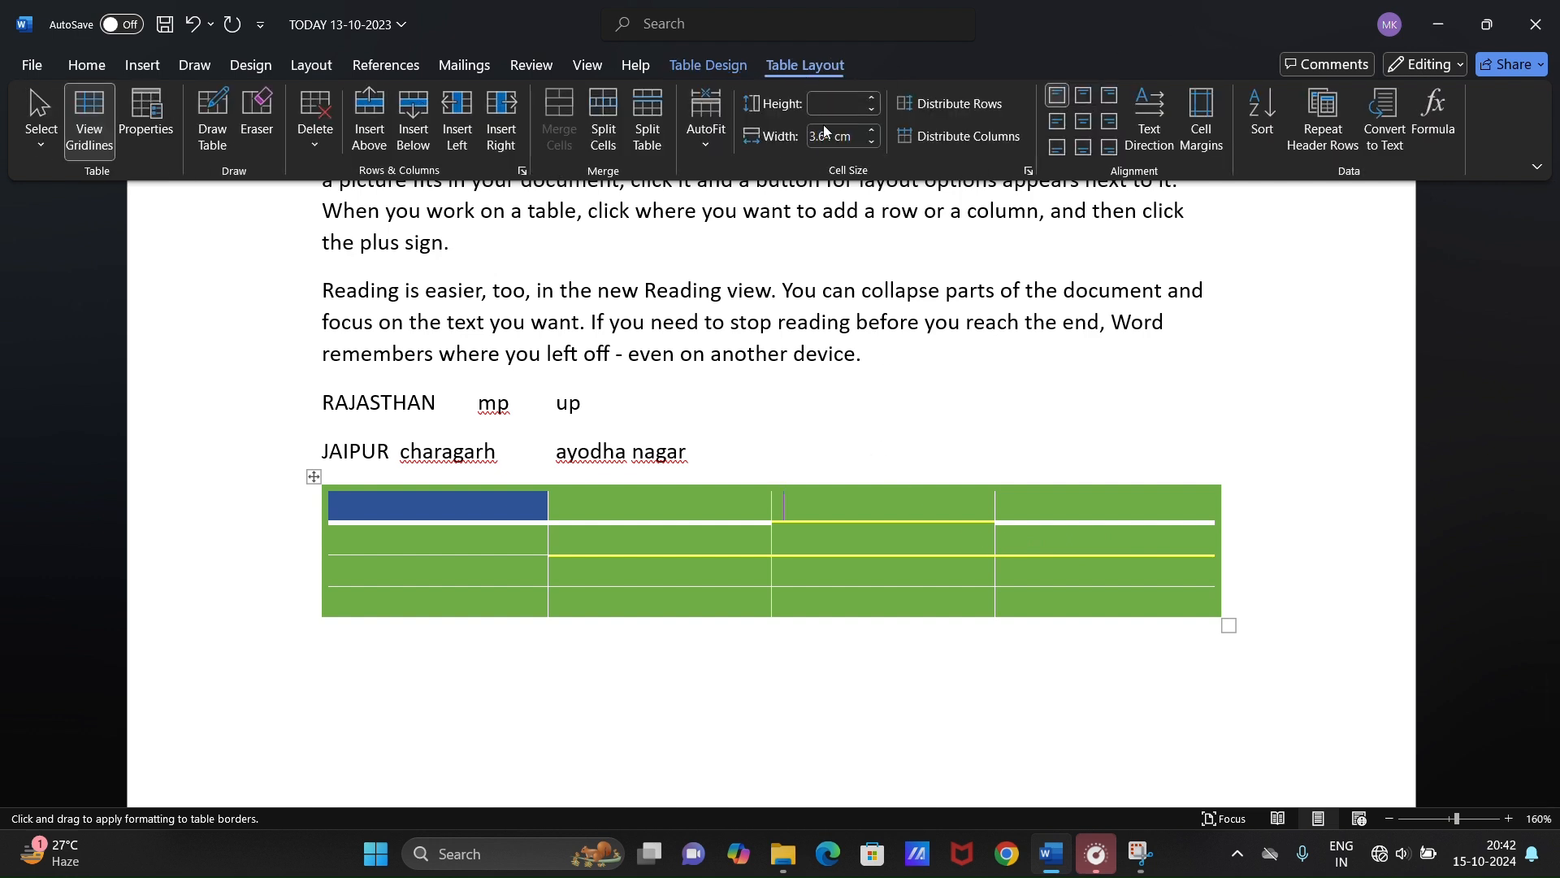
key(Escape)
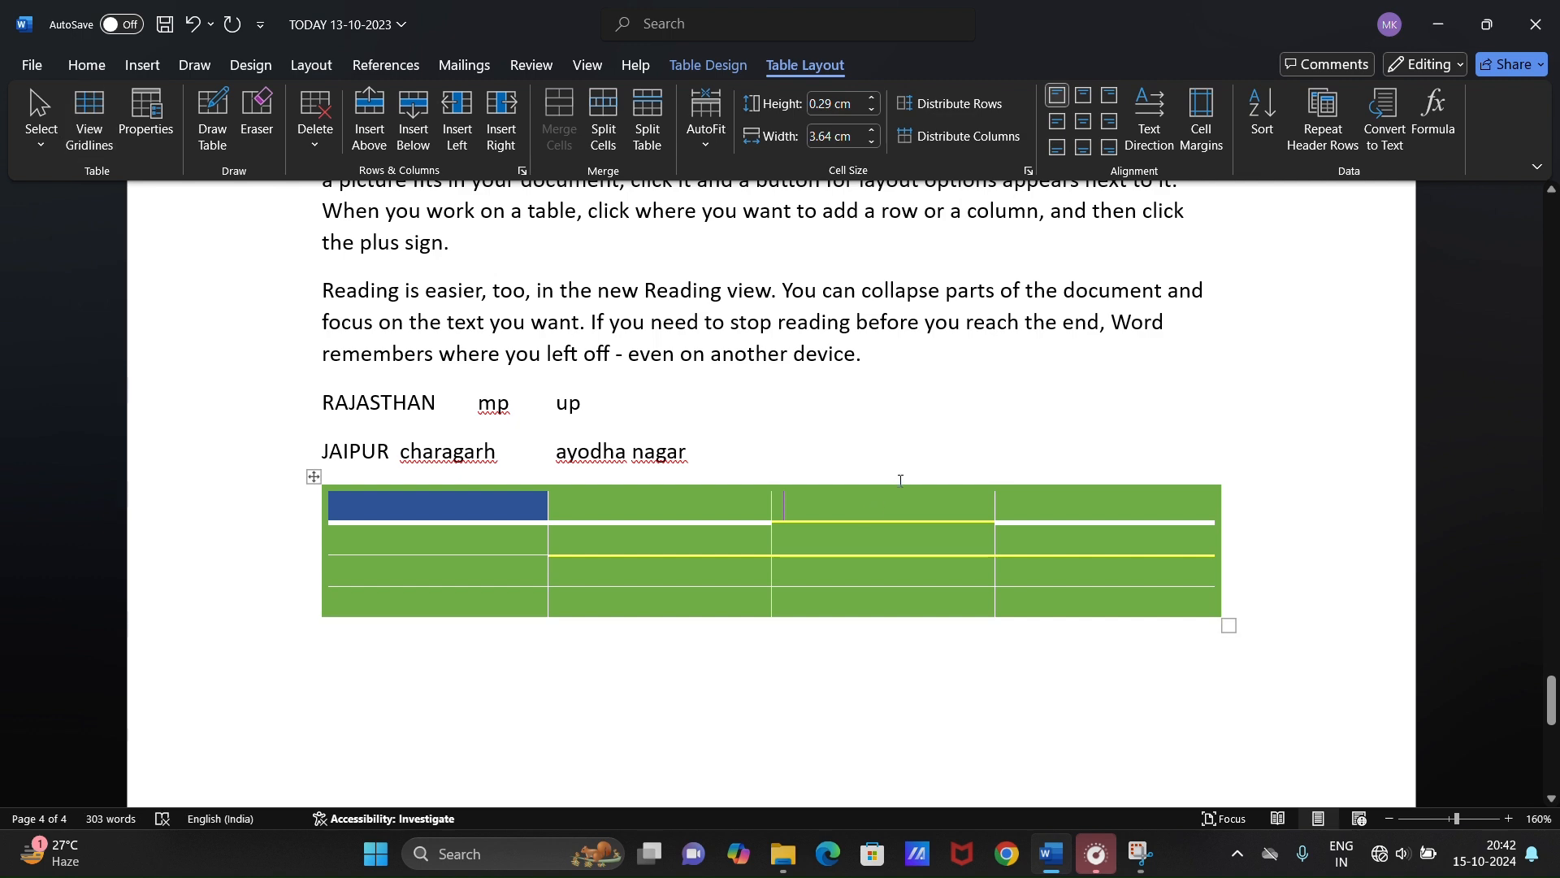
- Select the cell in the second row and second column using the table's Select Cell command
click(871, 444)
click(853, 507)
key(super+shift+s)
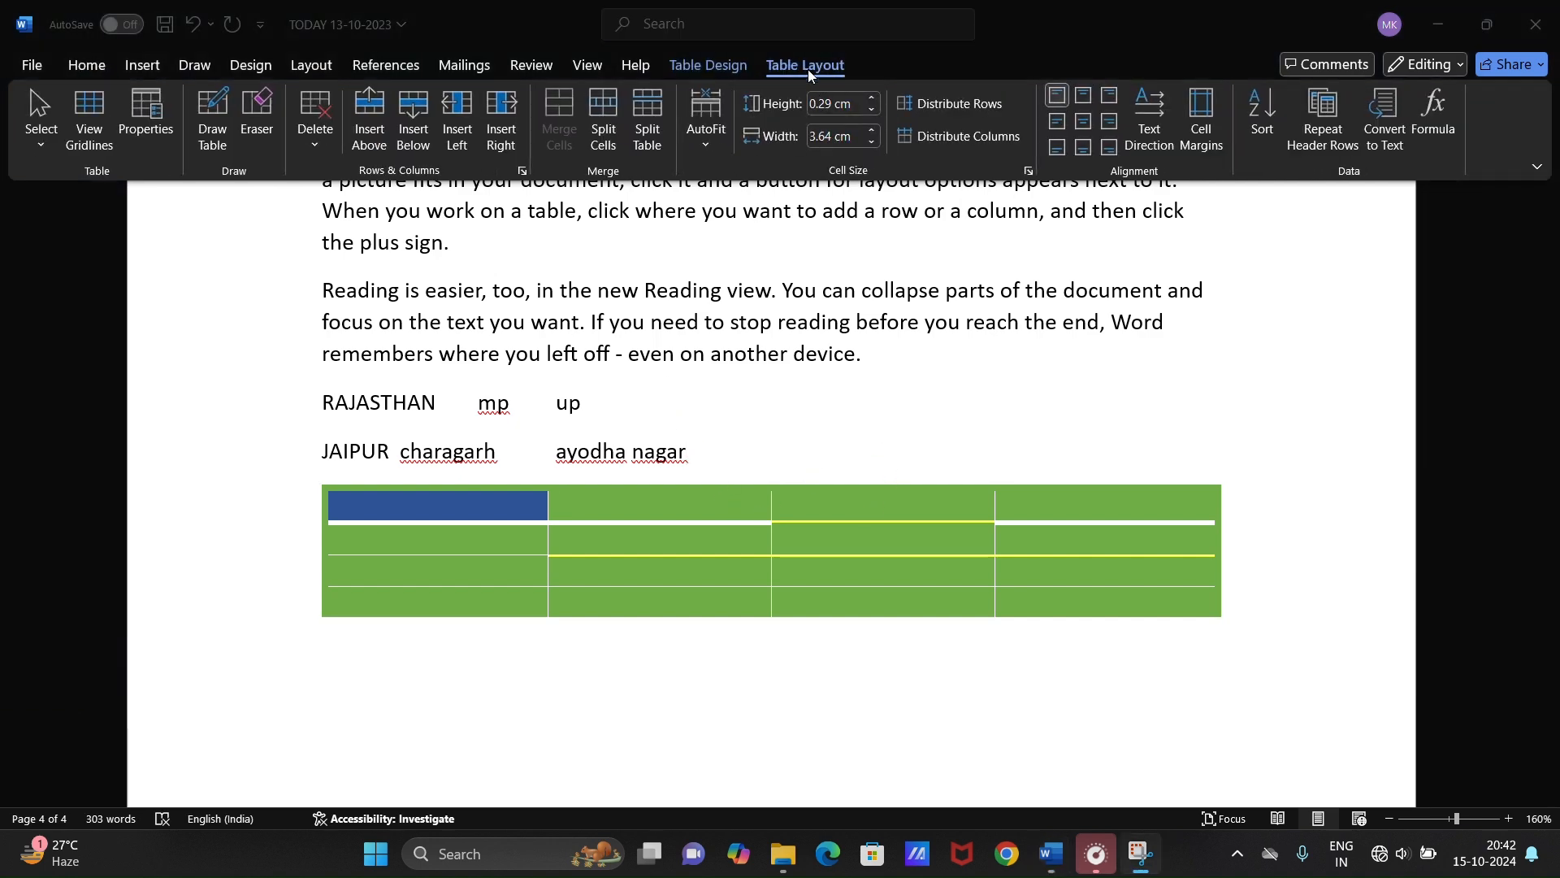
click(39, 138)
click(38, 137)
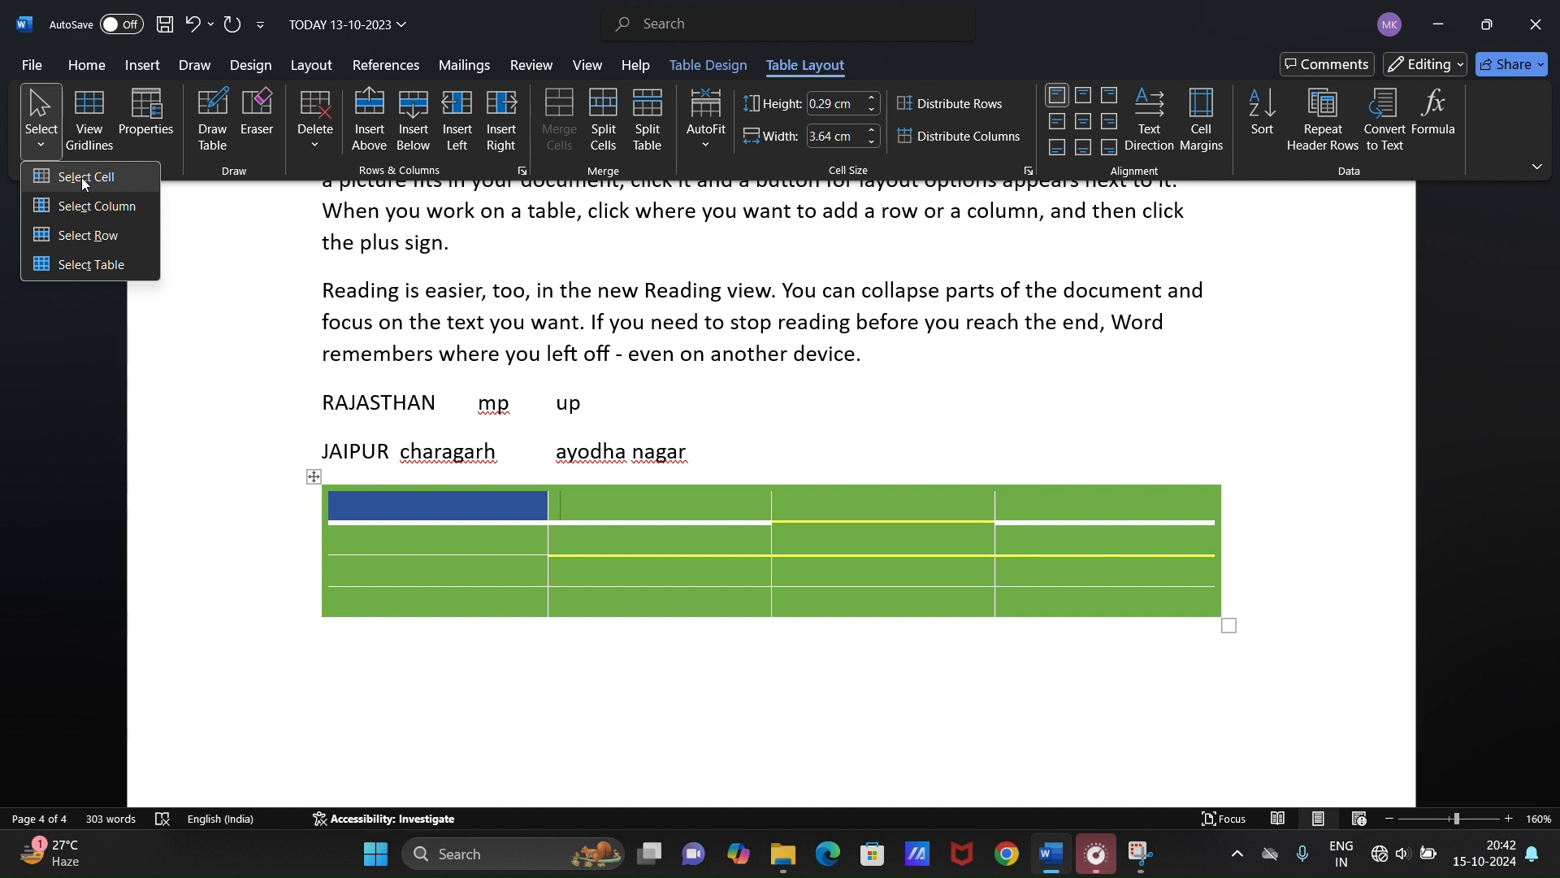
click(624, 549)
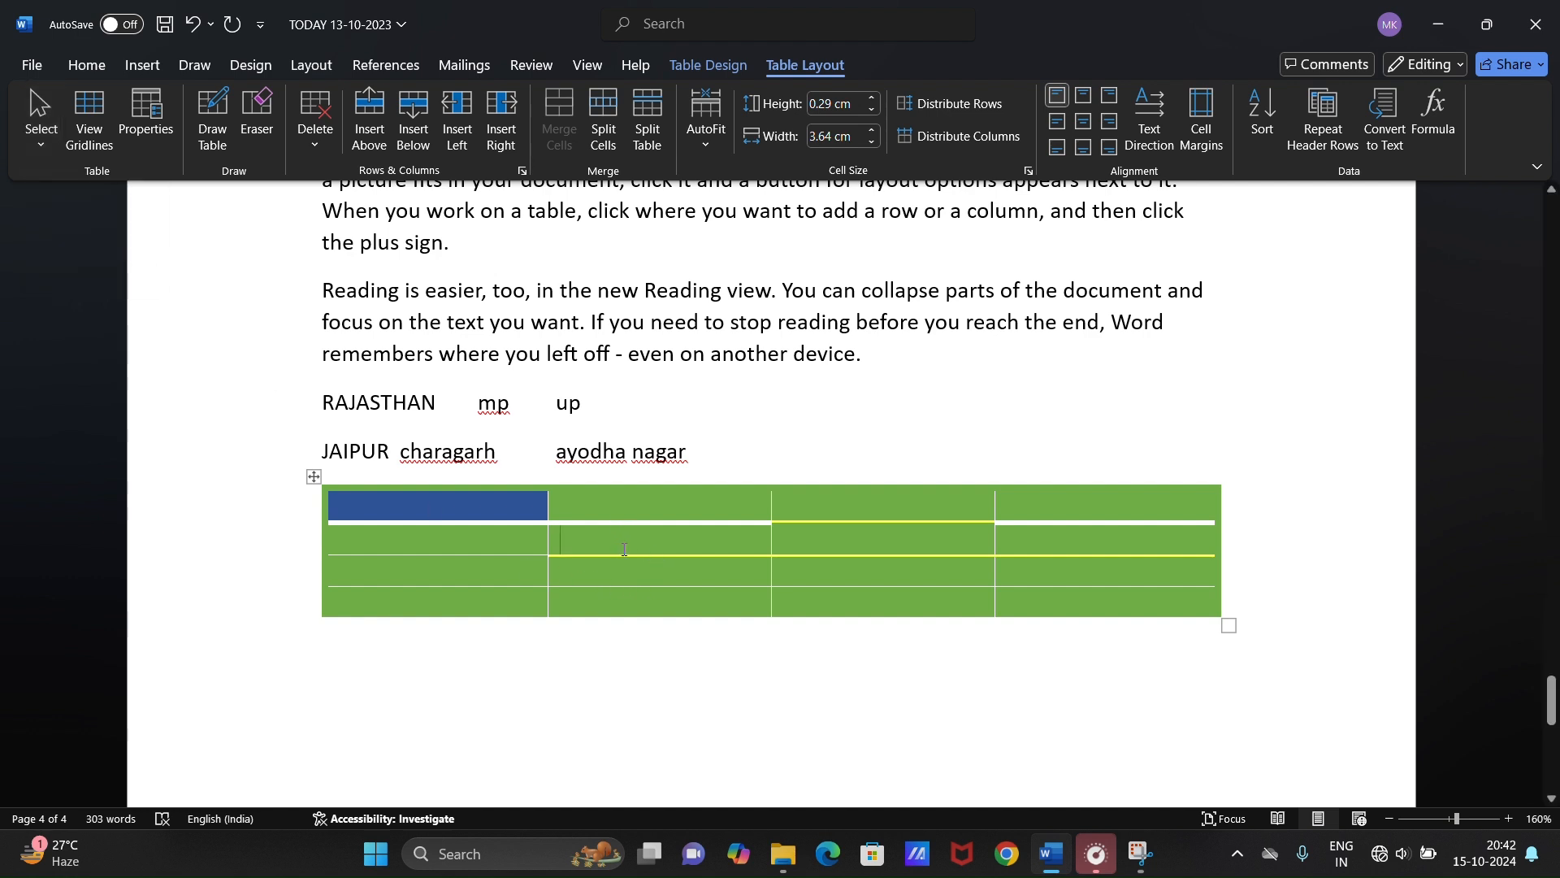
click(40, 130)
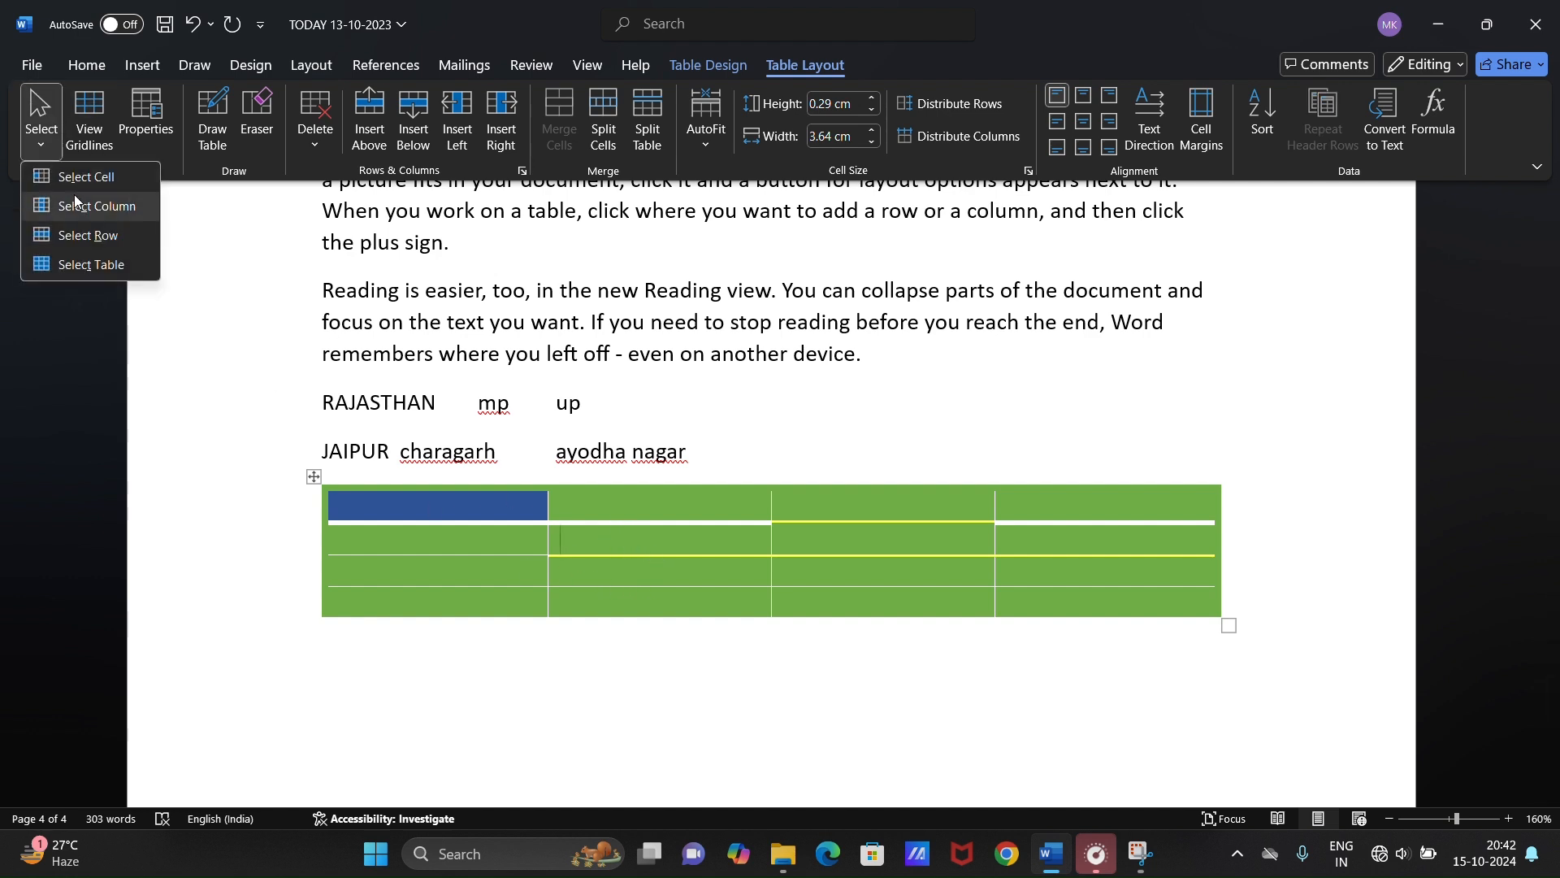
click(78, 183)
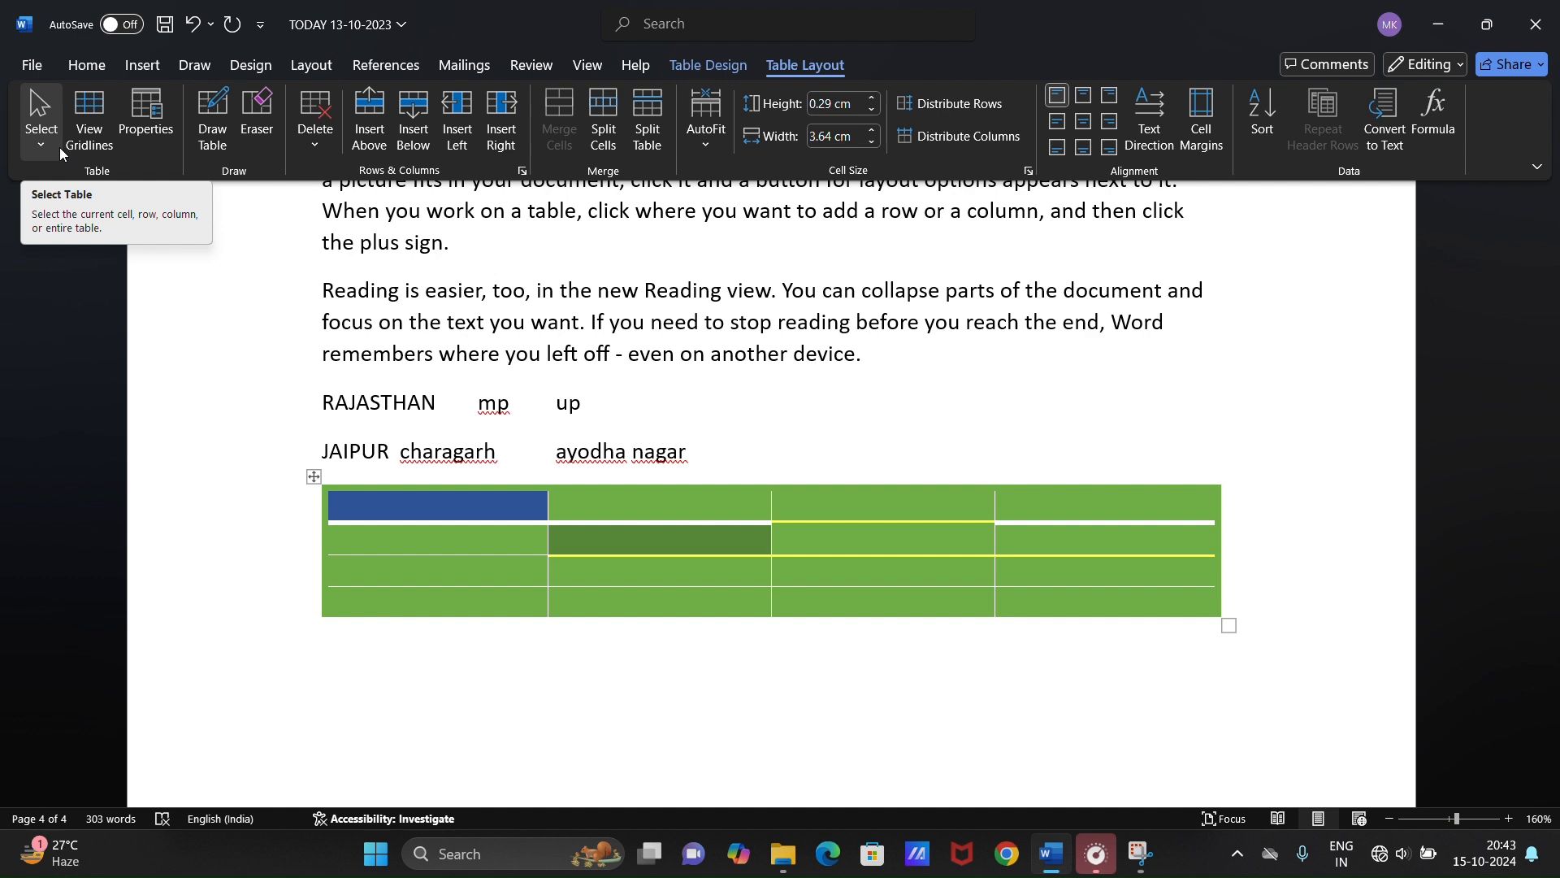
- Select the table's second column with the Select Column command, using the cell in its second row as the reference
click(60, 148)
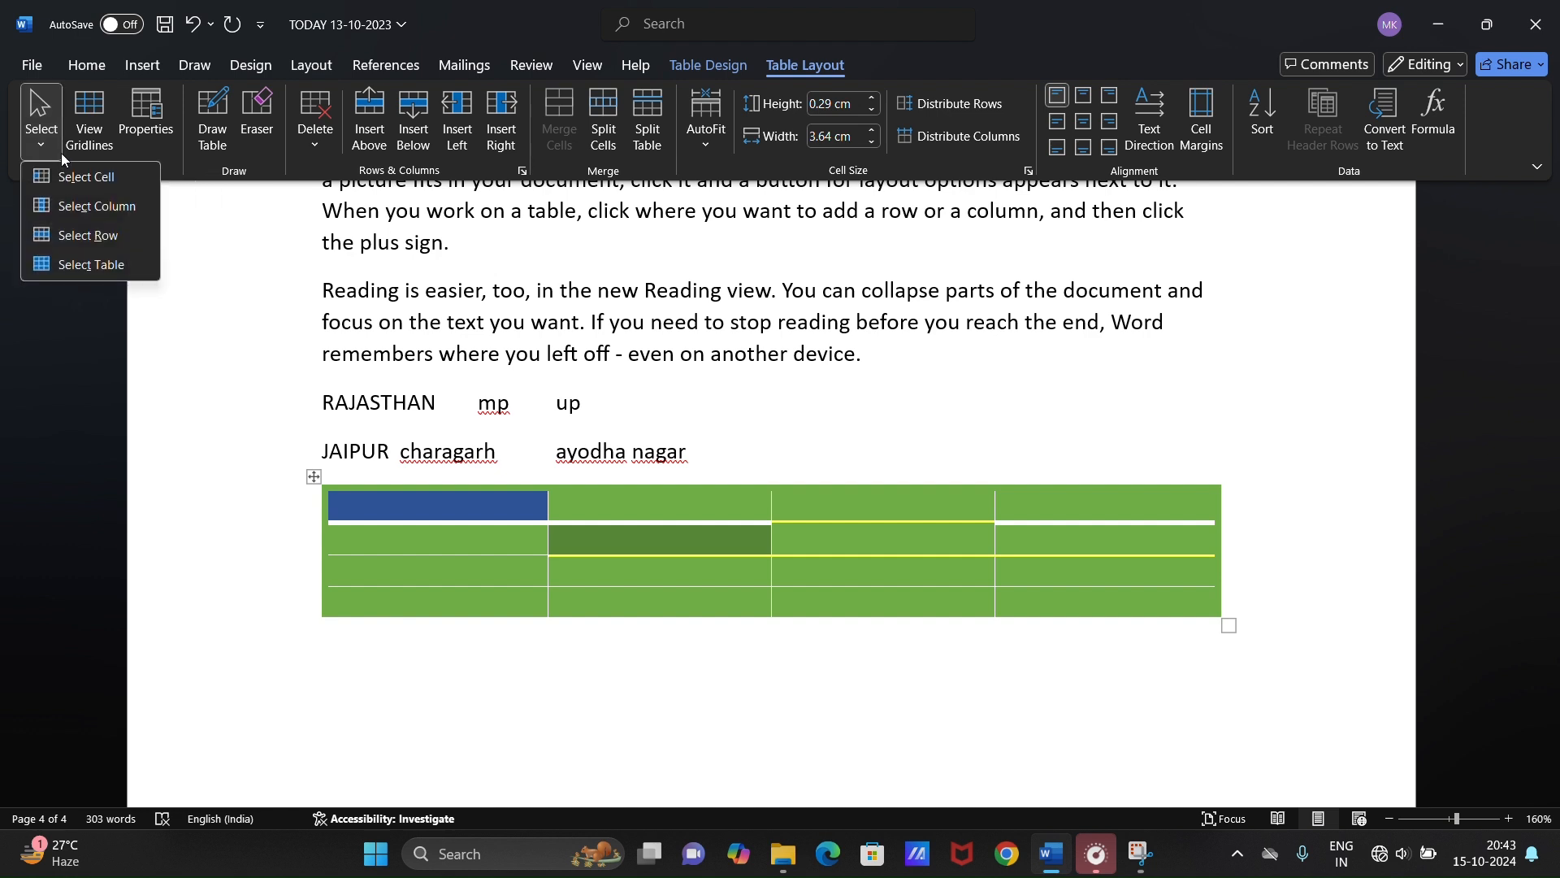
click(112, 208)
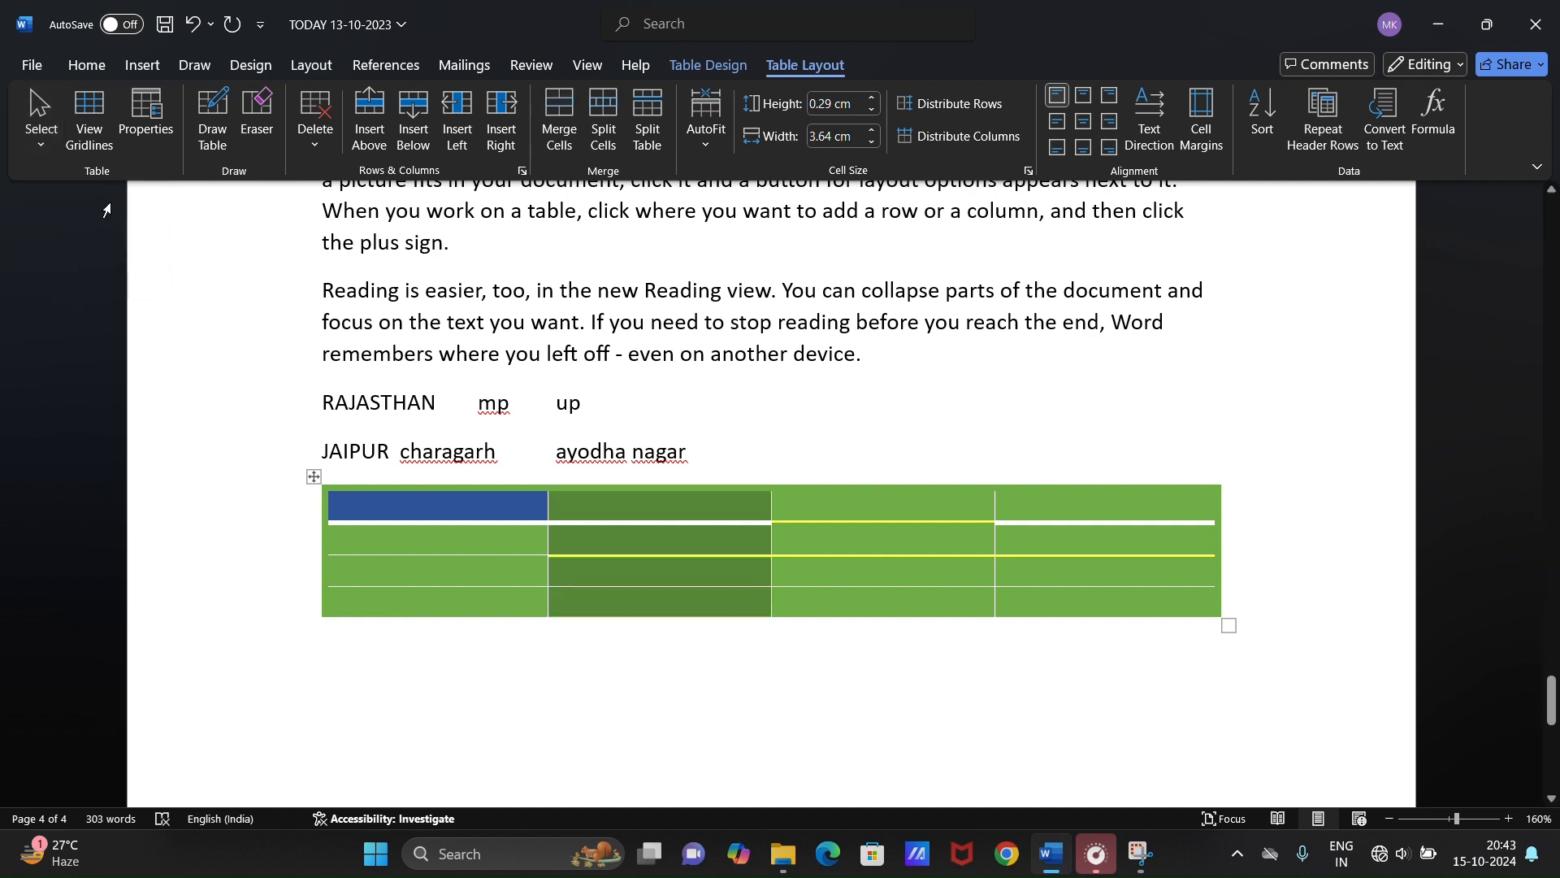
click(663, 533)
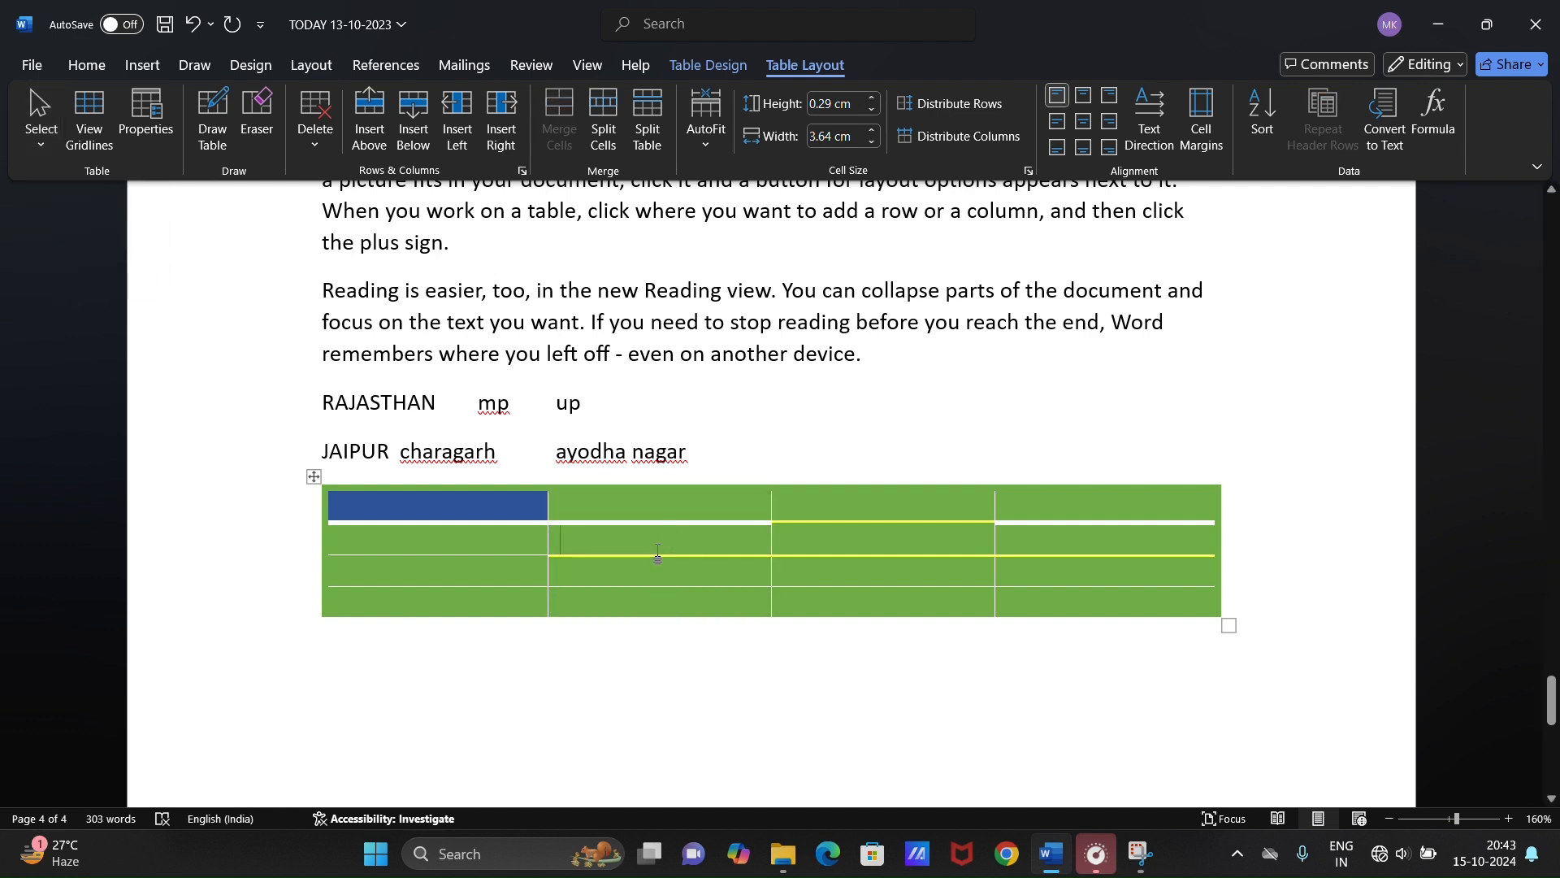
click(40, 134)
click(111, 207)
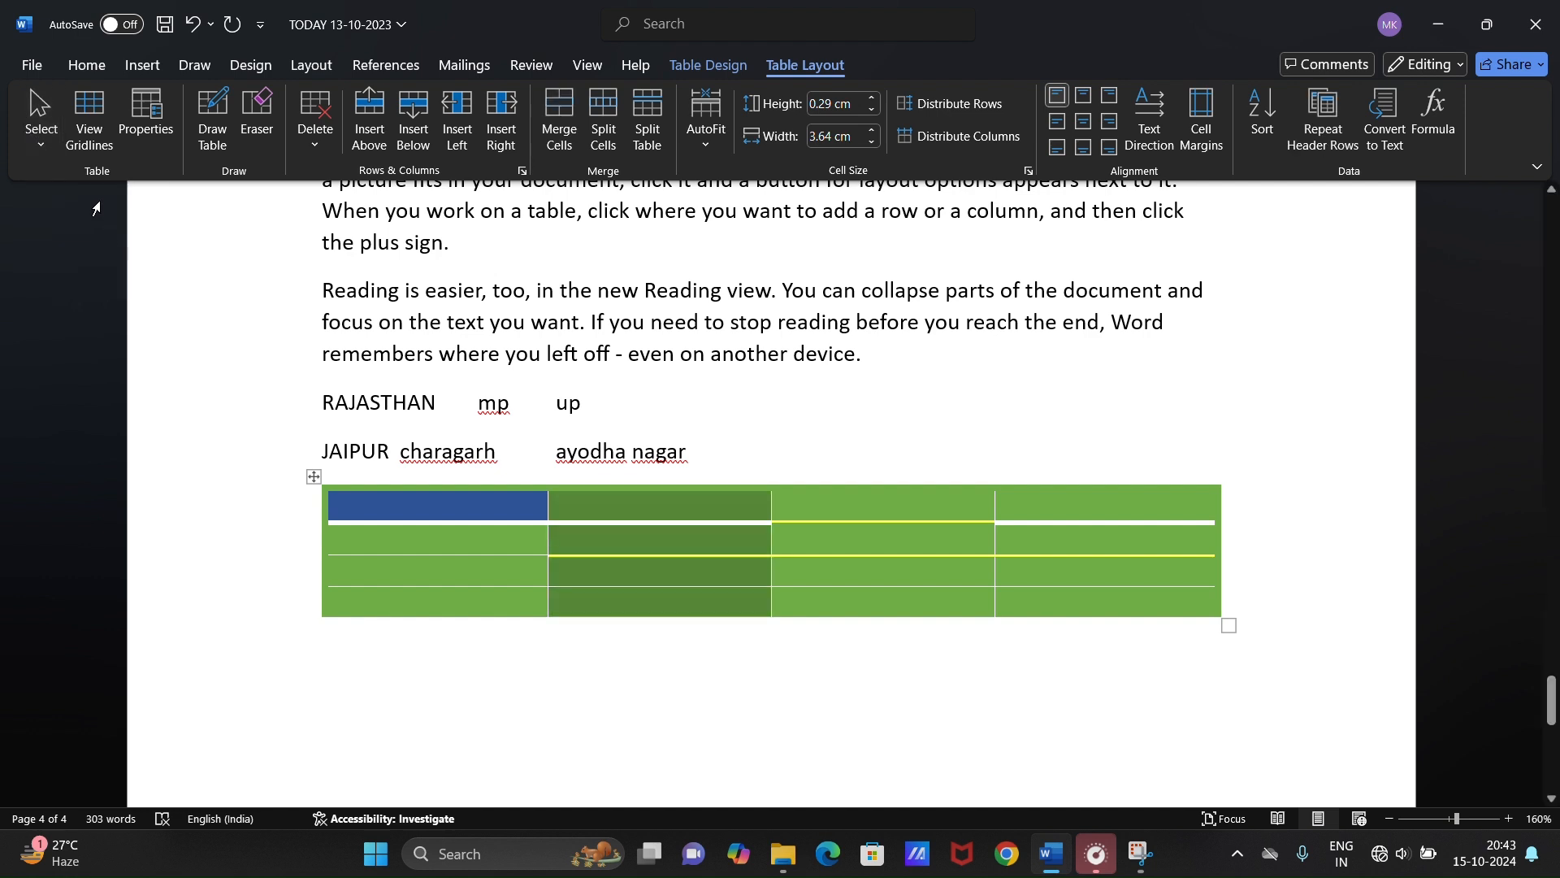
- Apply the Select Row command to the selected column, and use it again to select only the table's second row
click(53, 143)
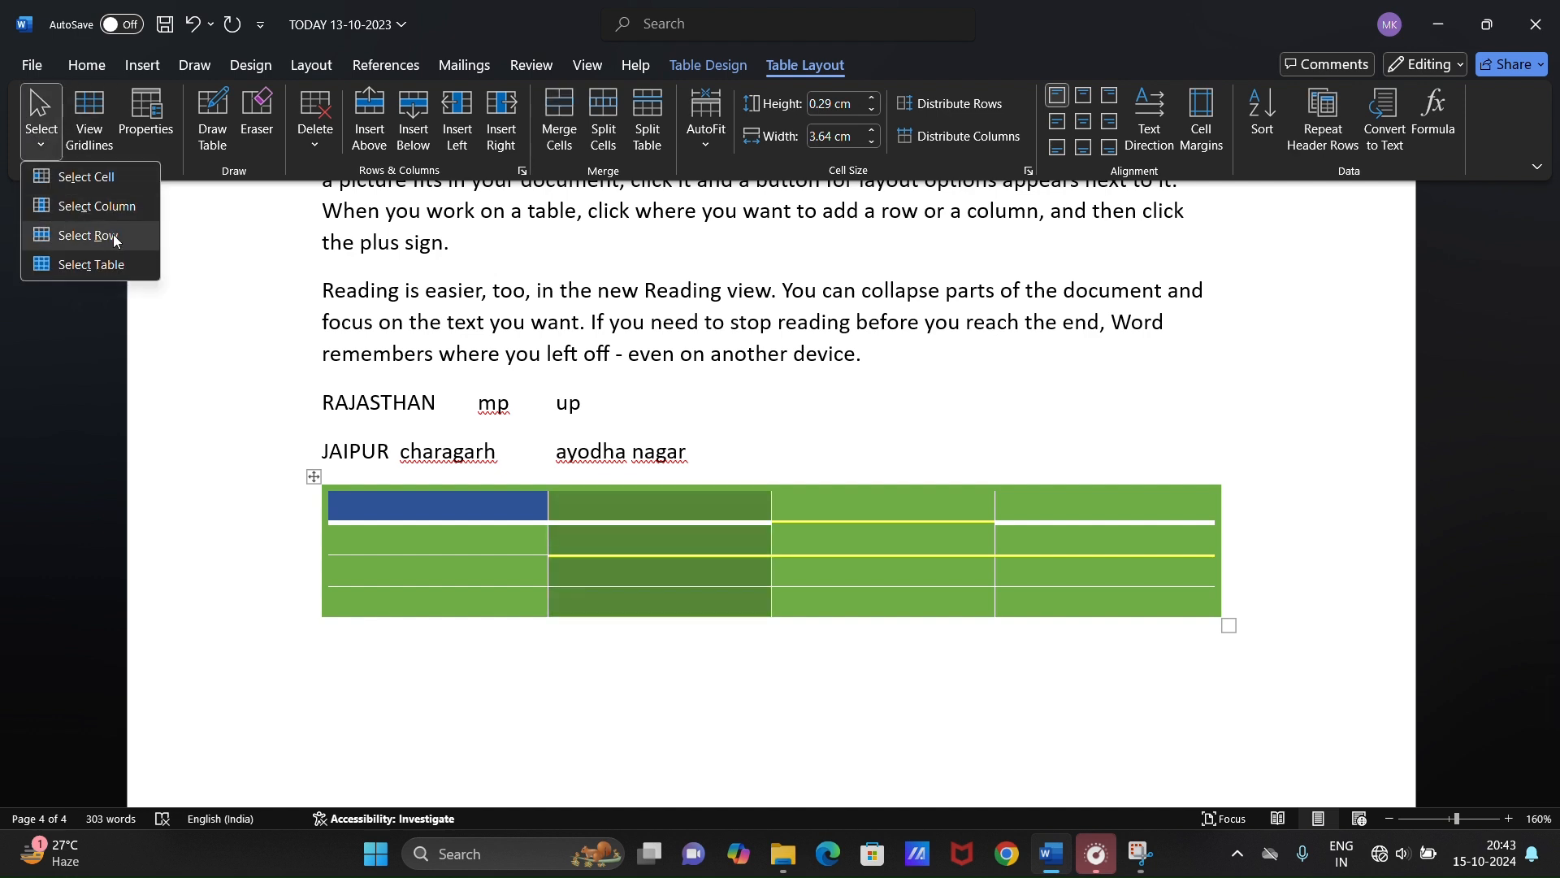
click(88, 236)
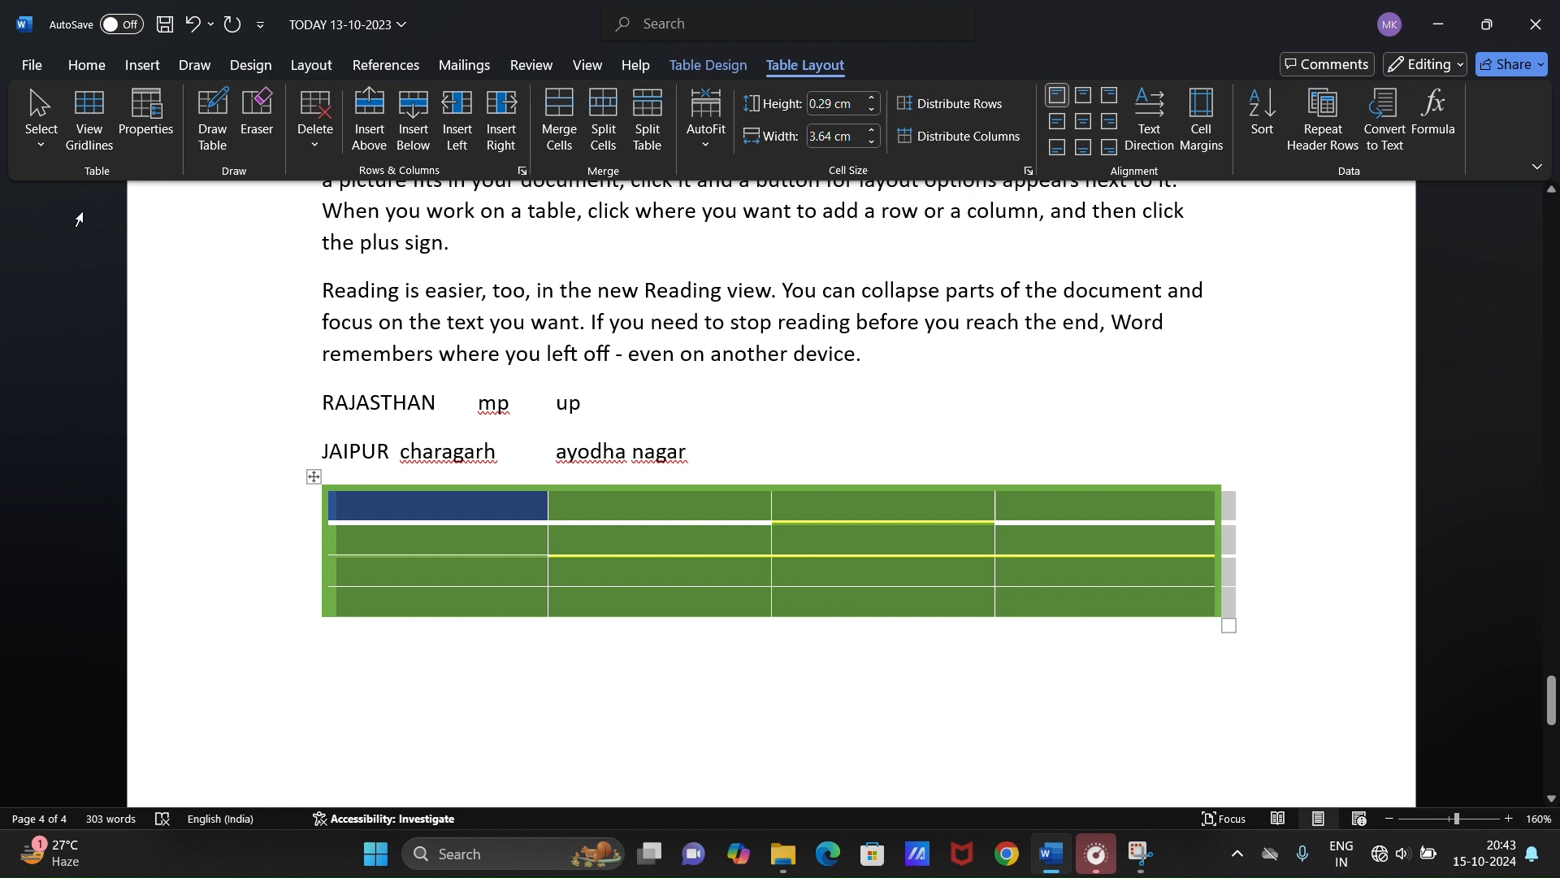
click(789, 582)
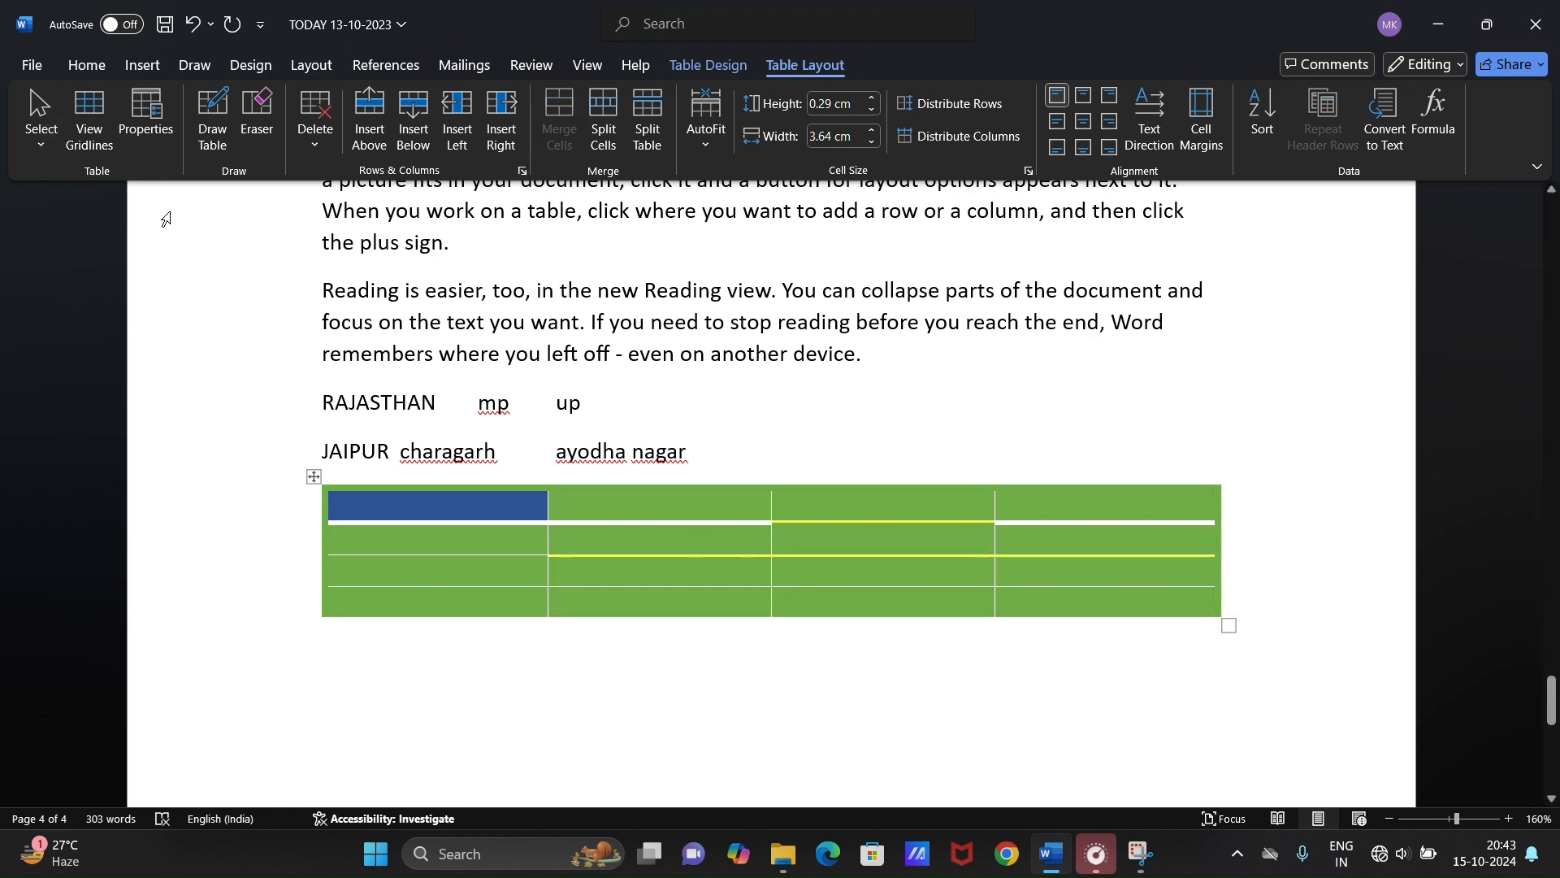
click(39, 124)
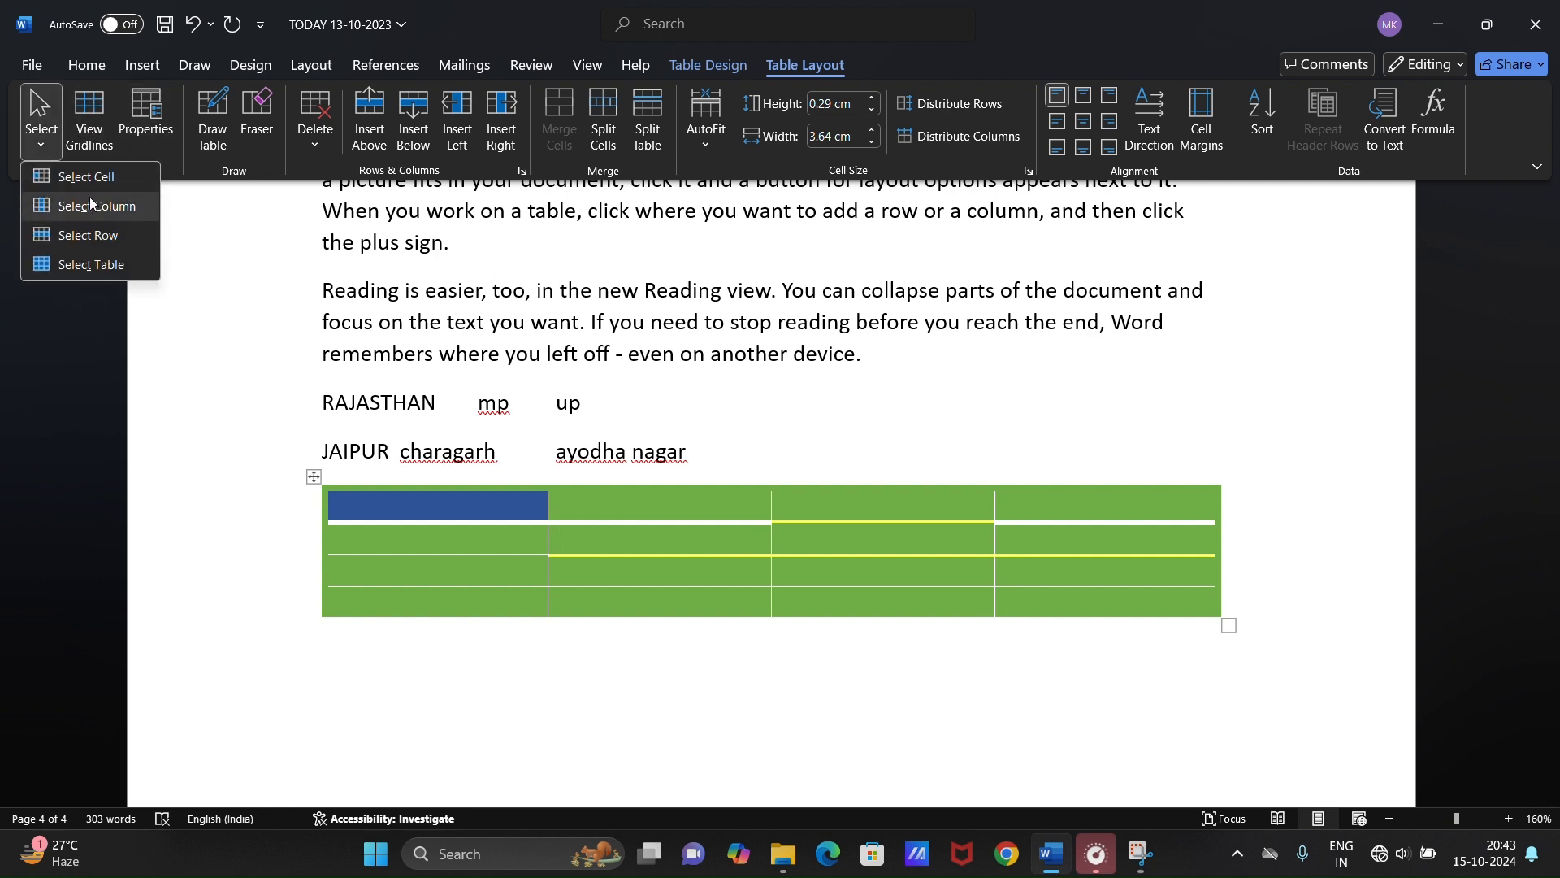
click(121, 242)
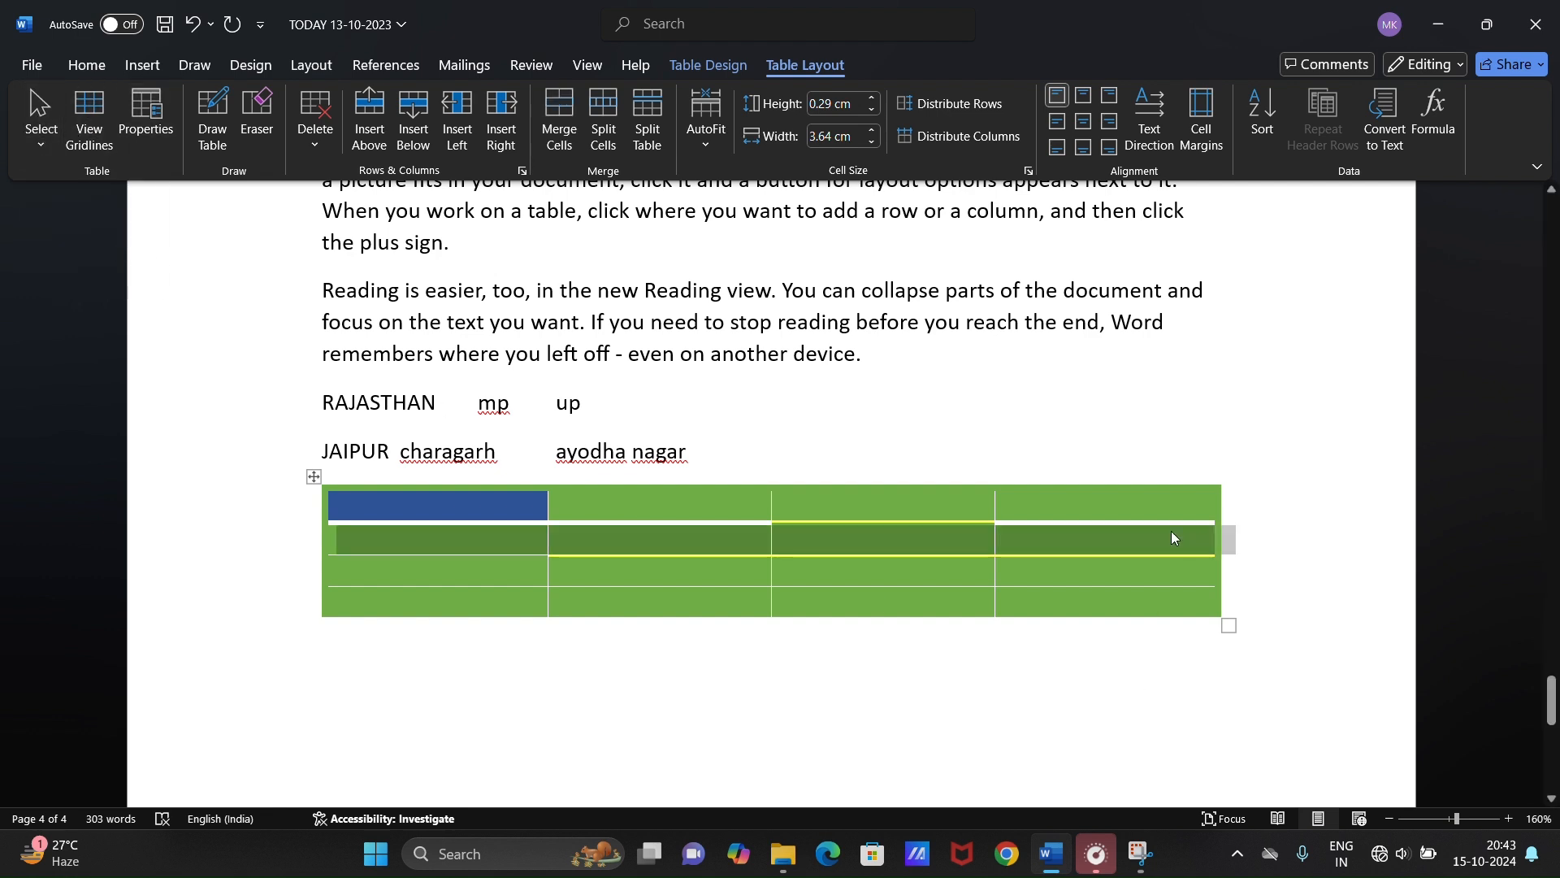
- Select the entire table with the Select Table command and place the cursor in the header row's second cell
click(45, 140)
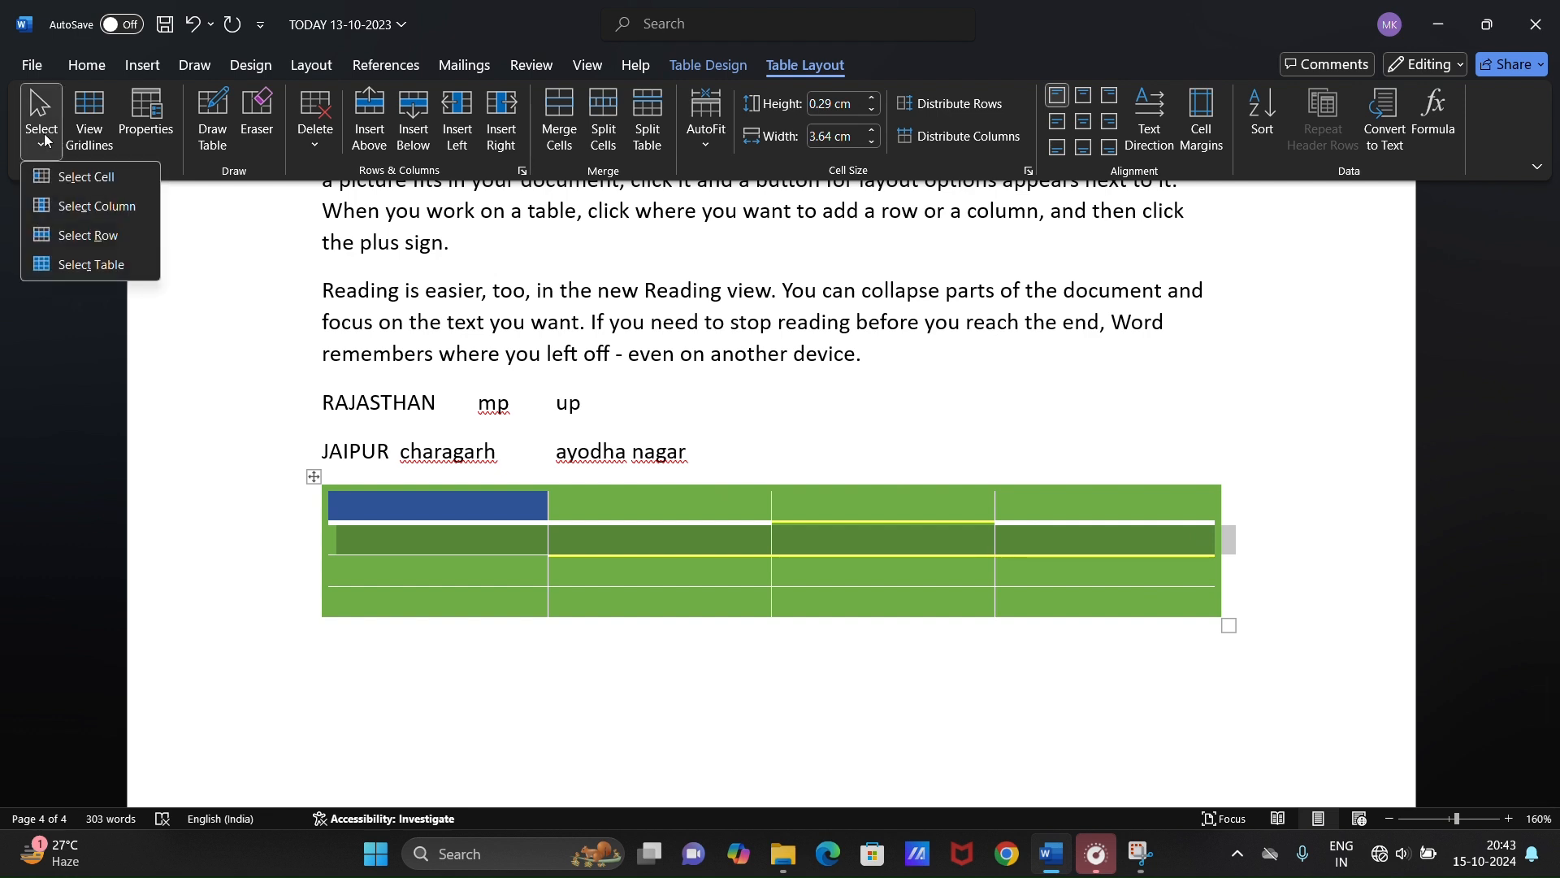
click(124, 265)
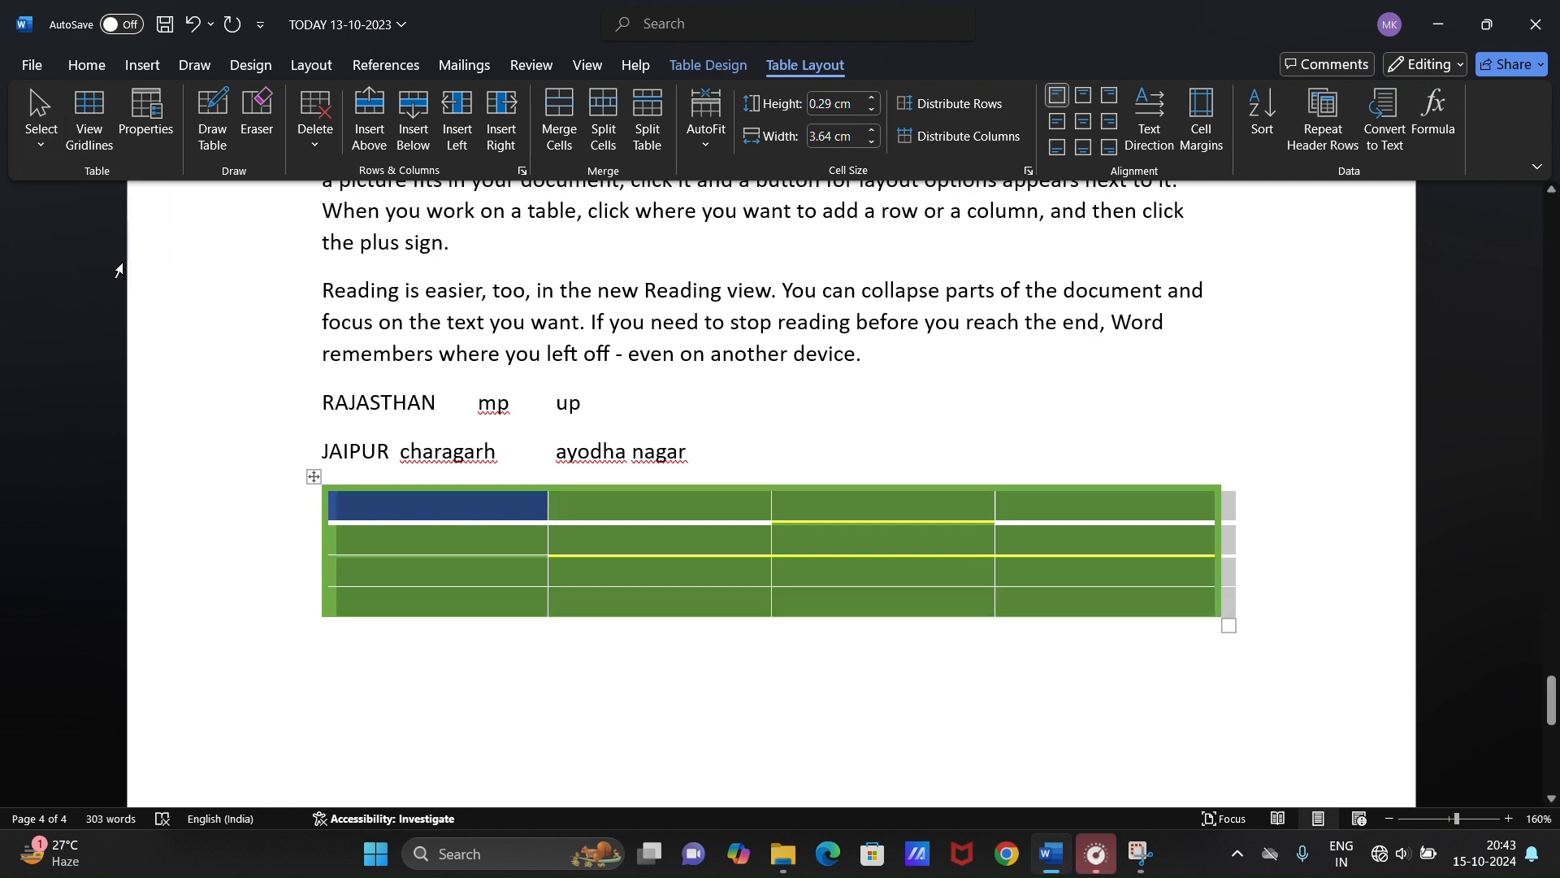
click(698, 520)
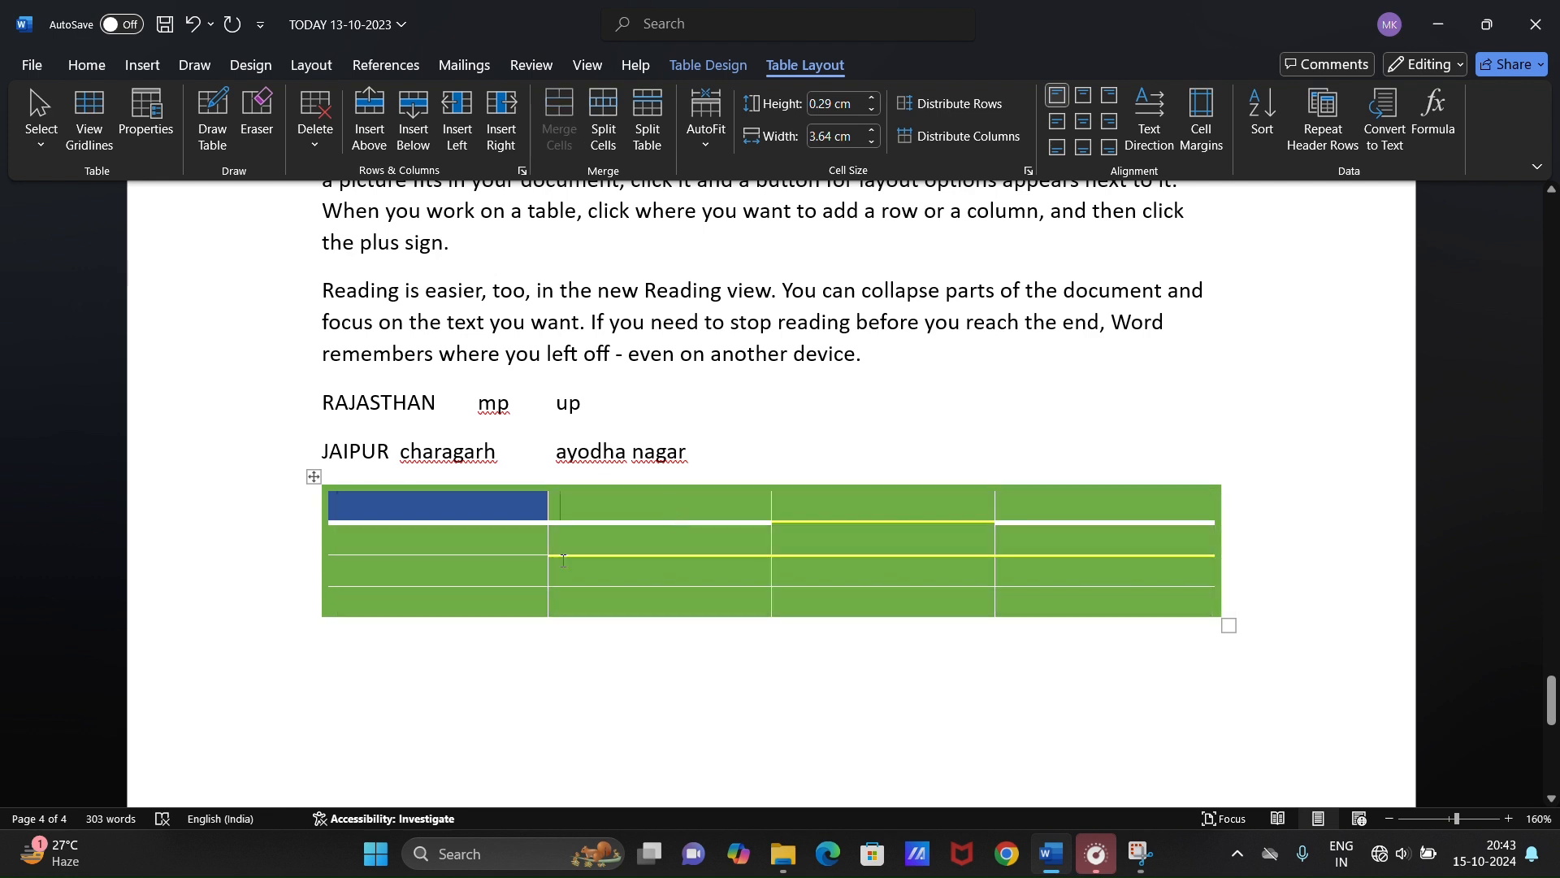
- Replace the green table style with the plain black grid style that has no shading
click(719, 61)
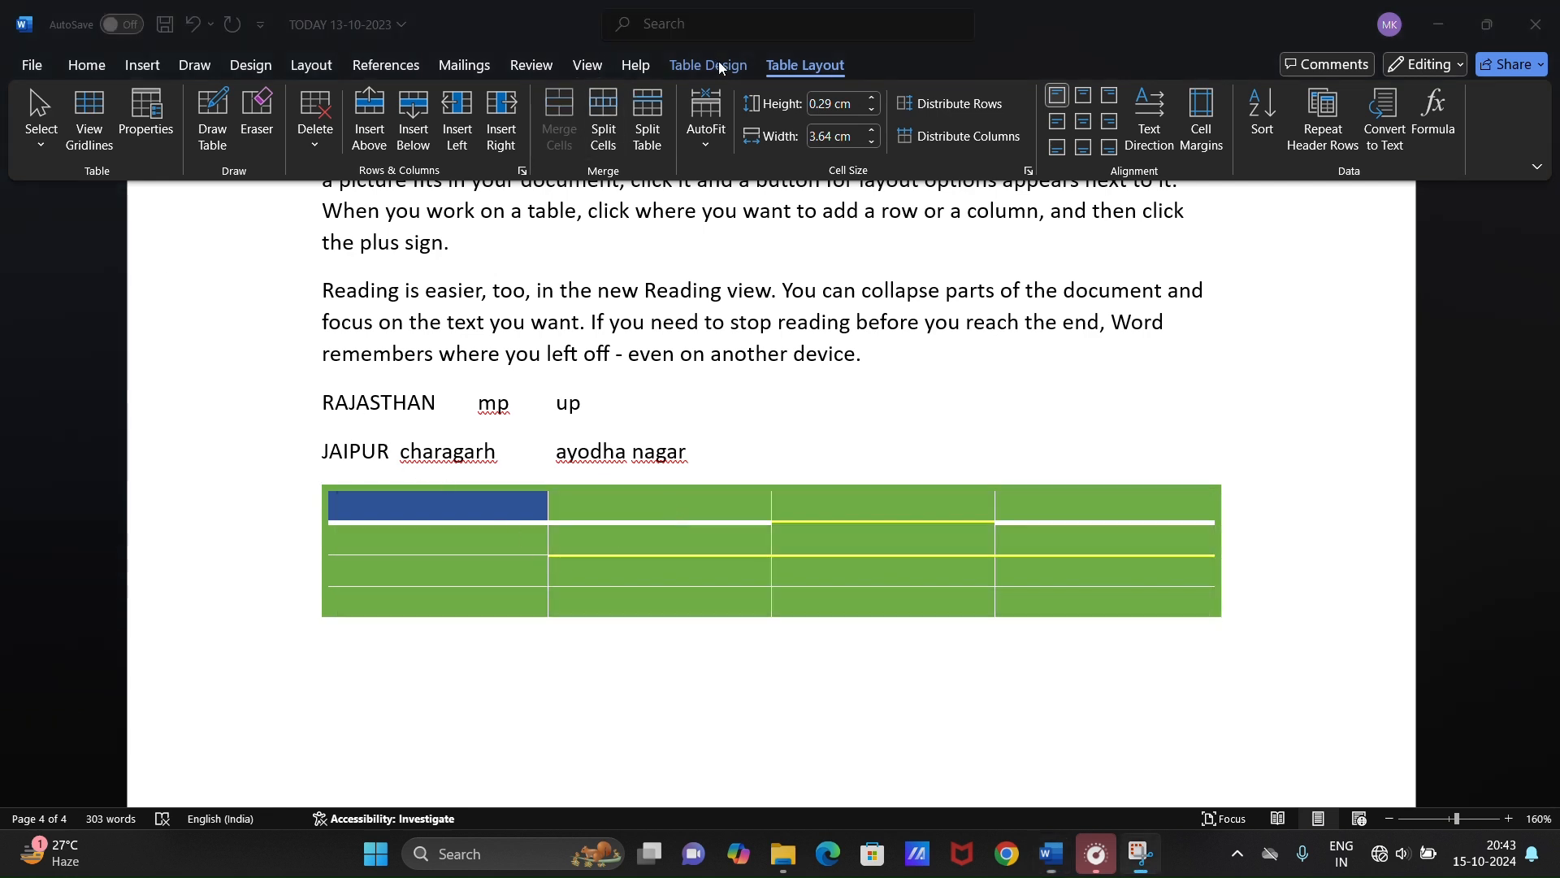
click(709, 80)
click(719, 66)
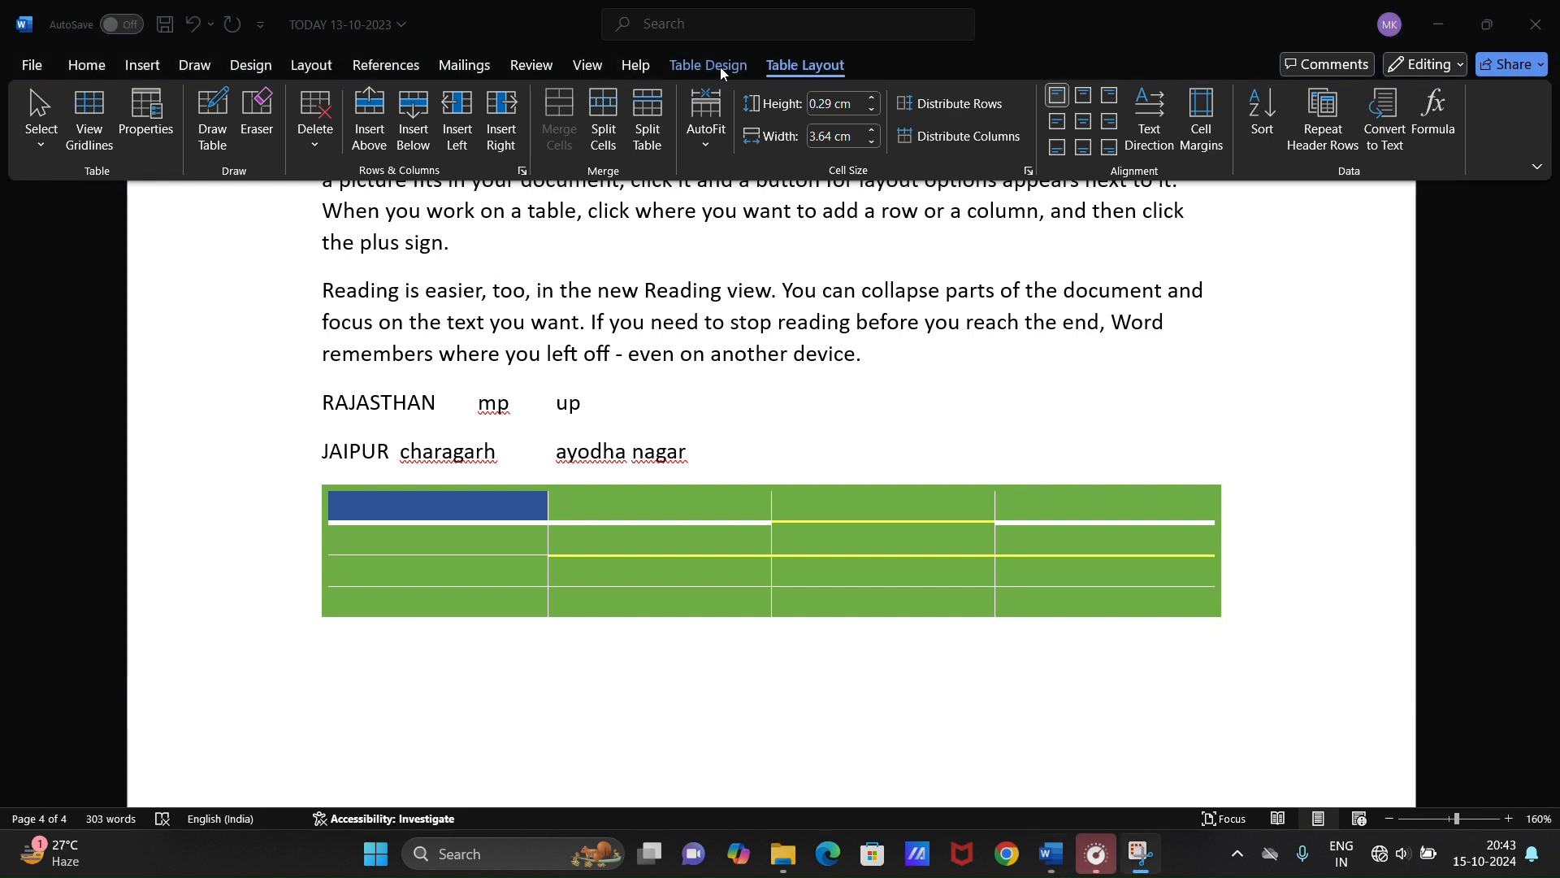
click(704, 74)
click(704, 73)
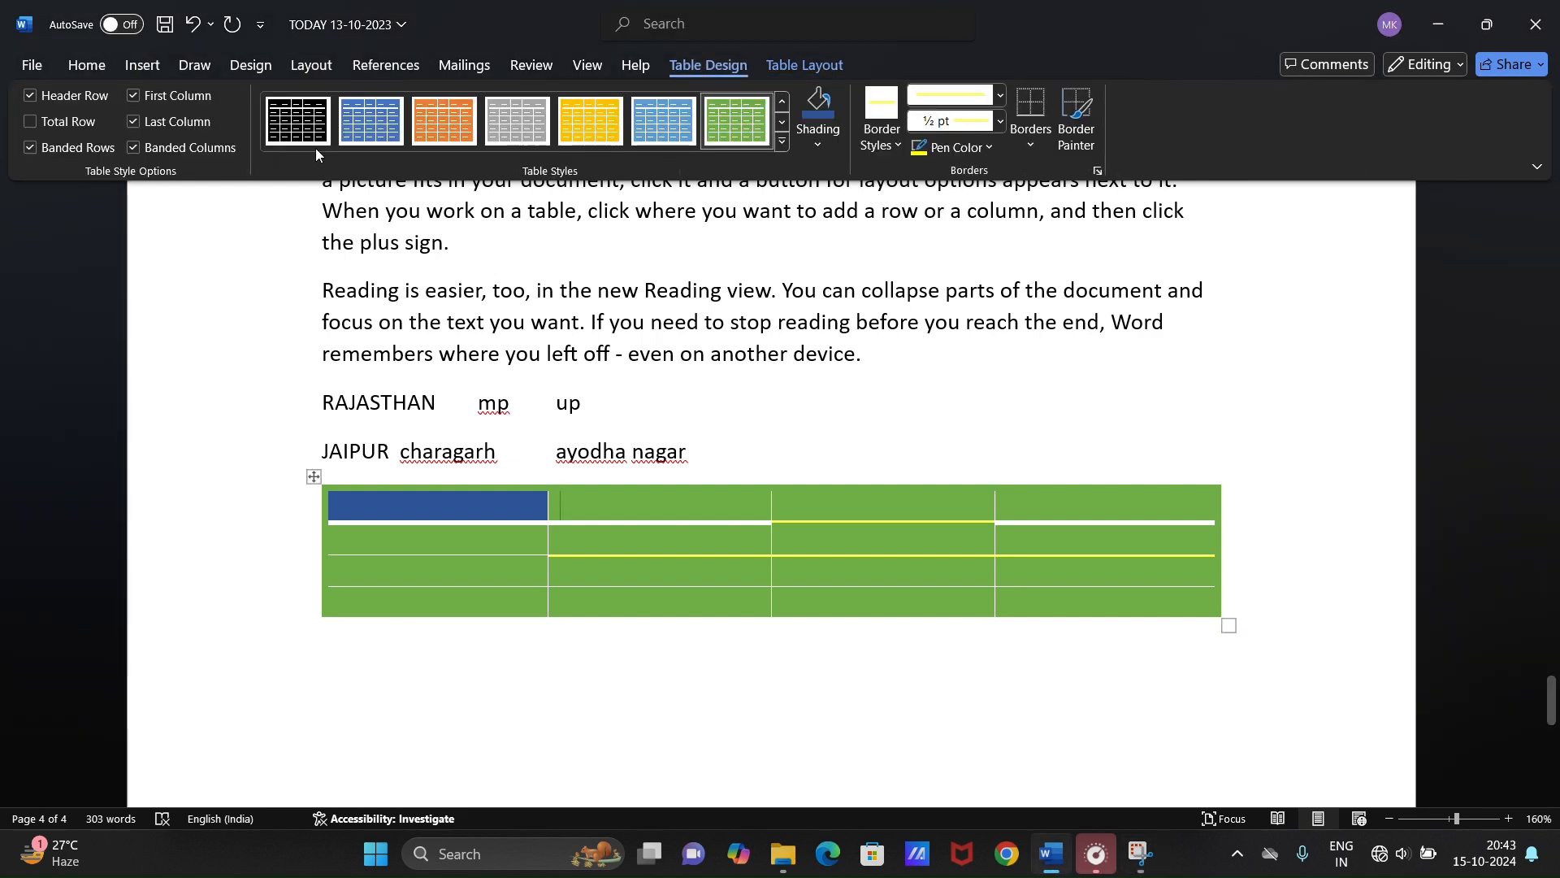
click(782, 142)
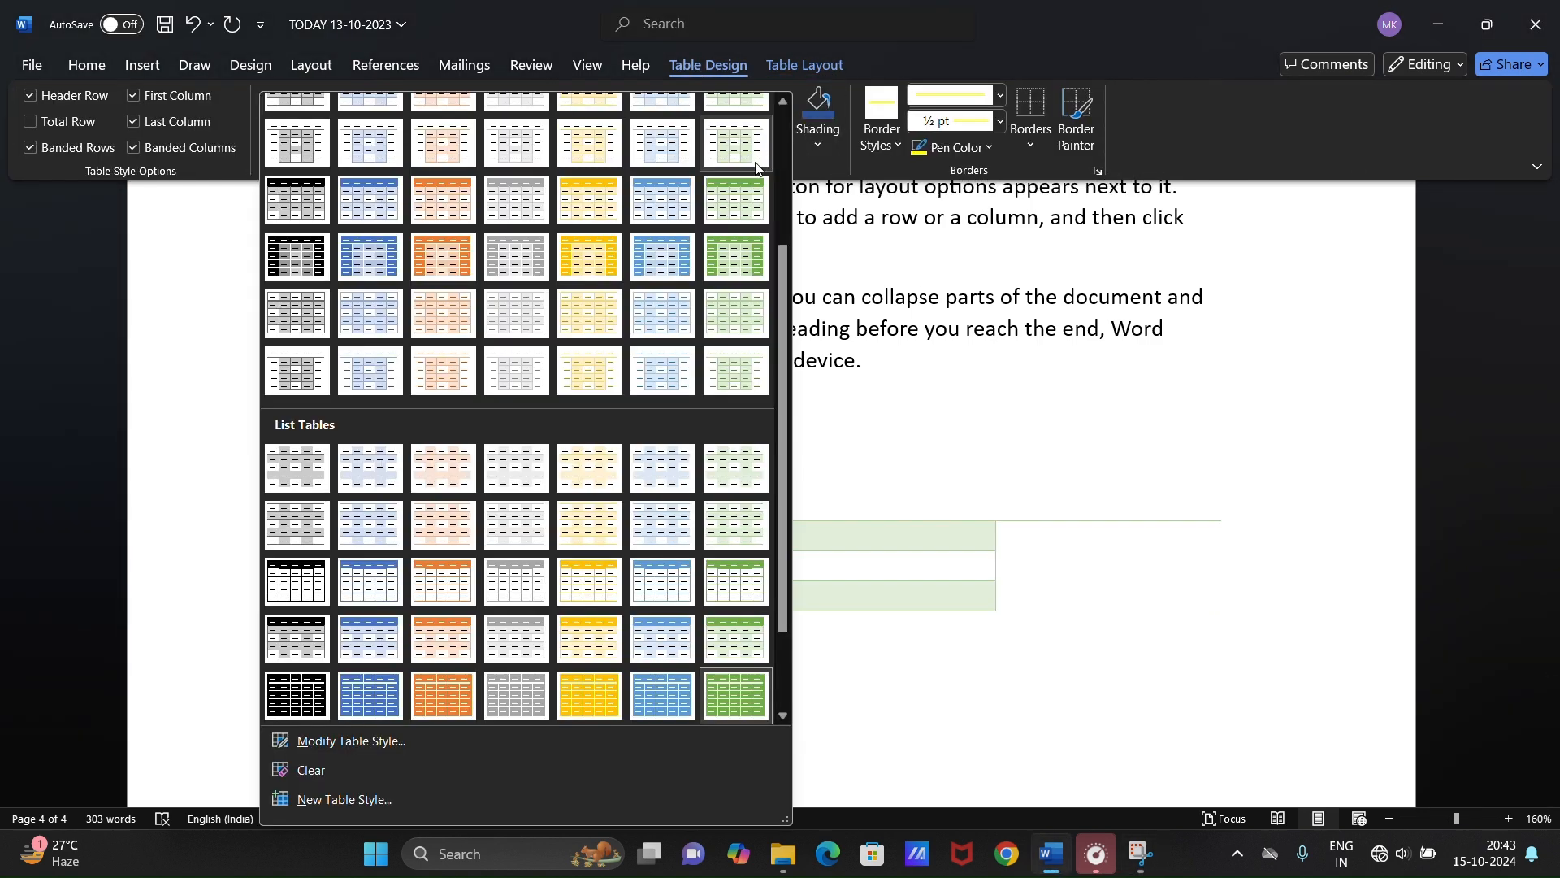
click(295, 148)
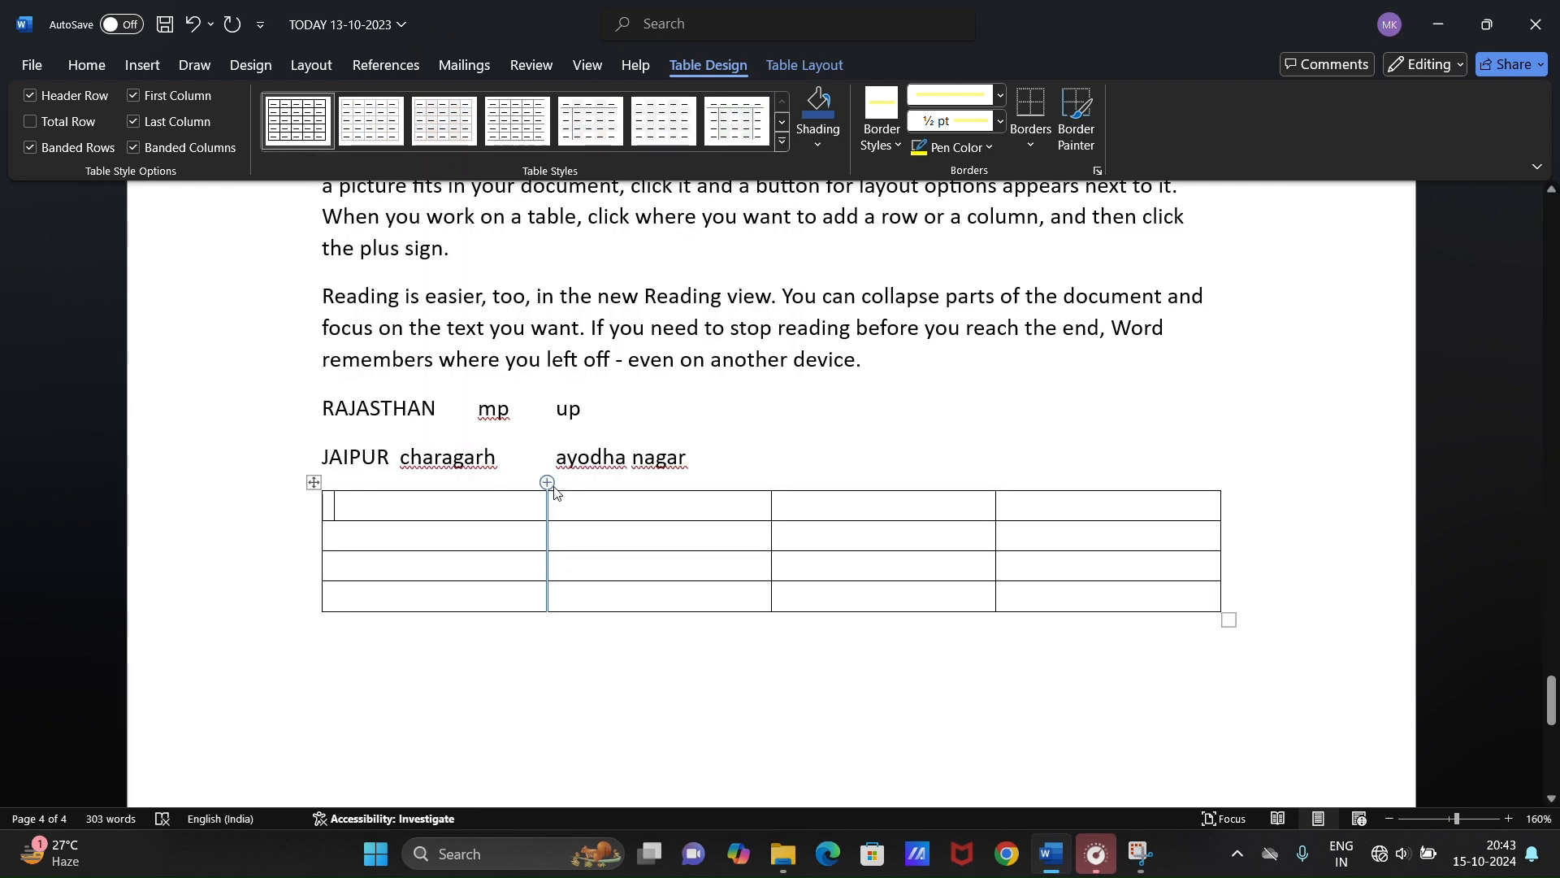
- Fill the four cells of the table's first row with Rajasthan, MP, UP and BIHAR
click(812, 68)
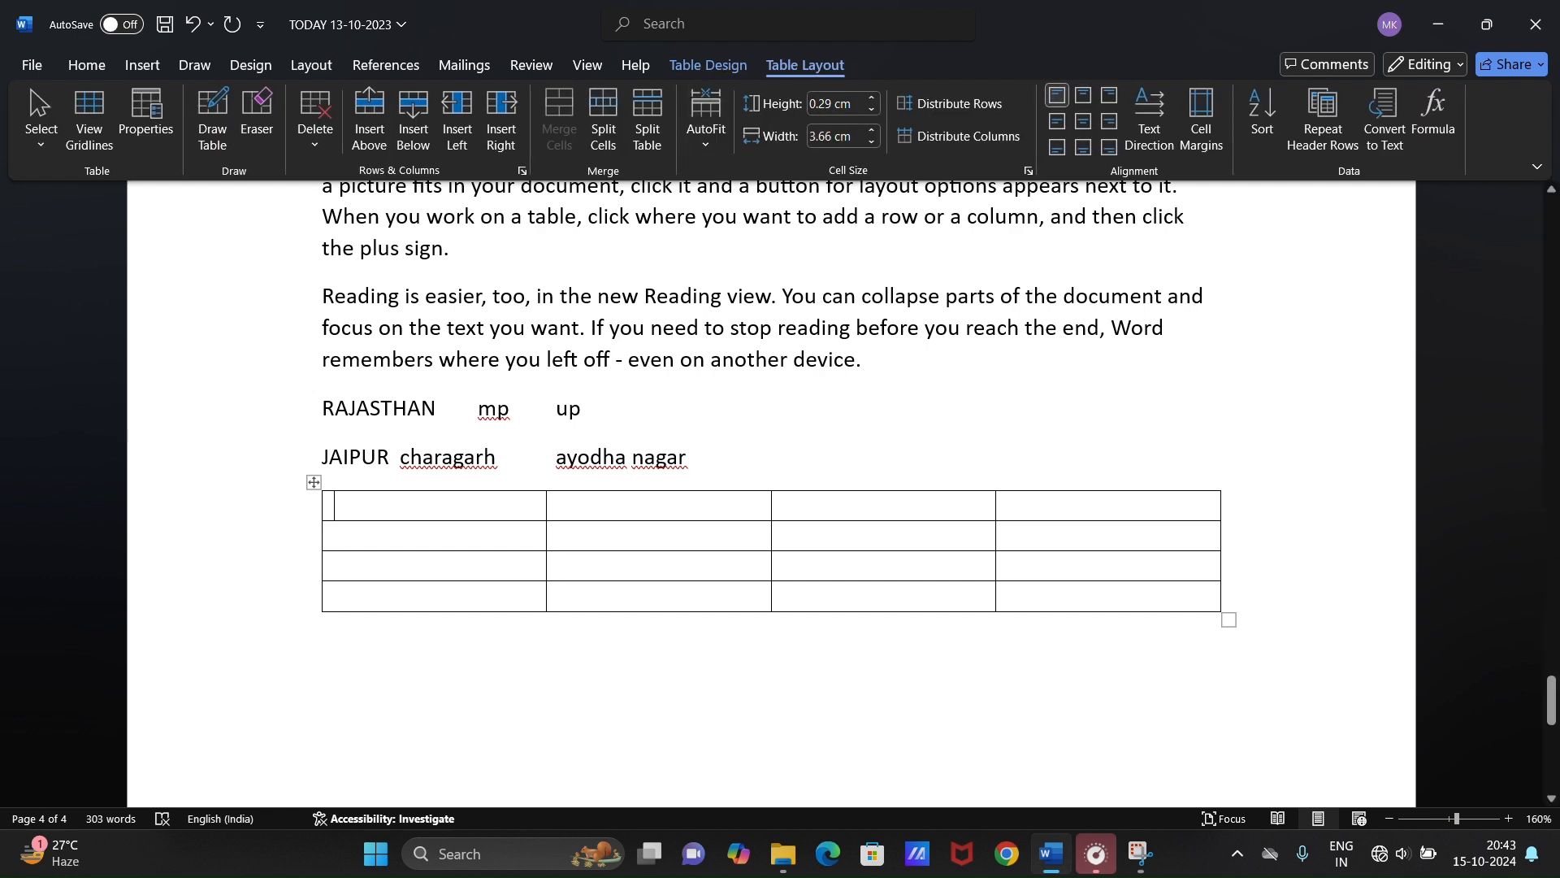
text(rajasht)
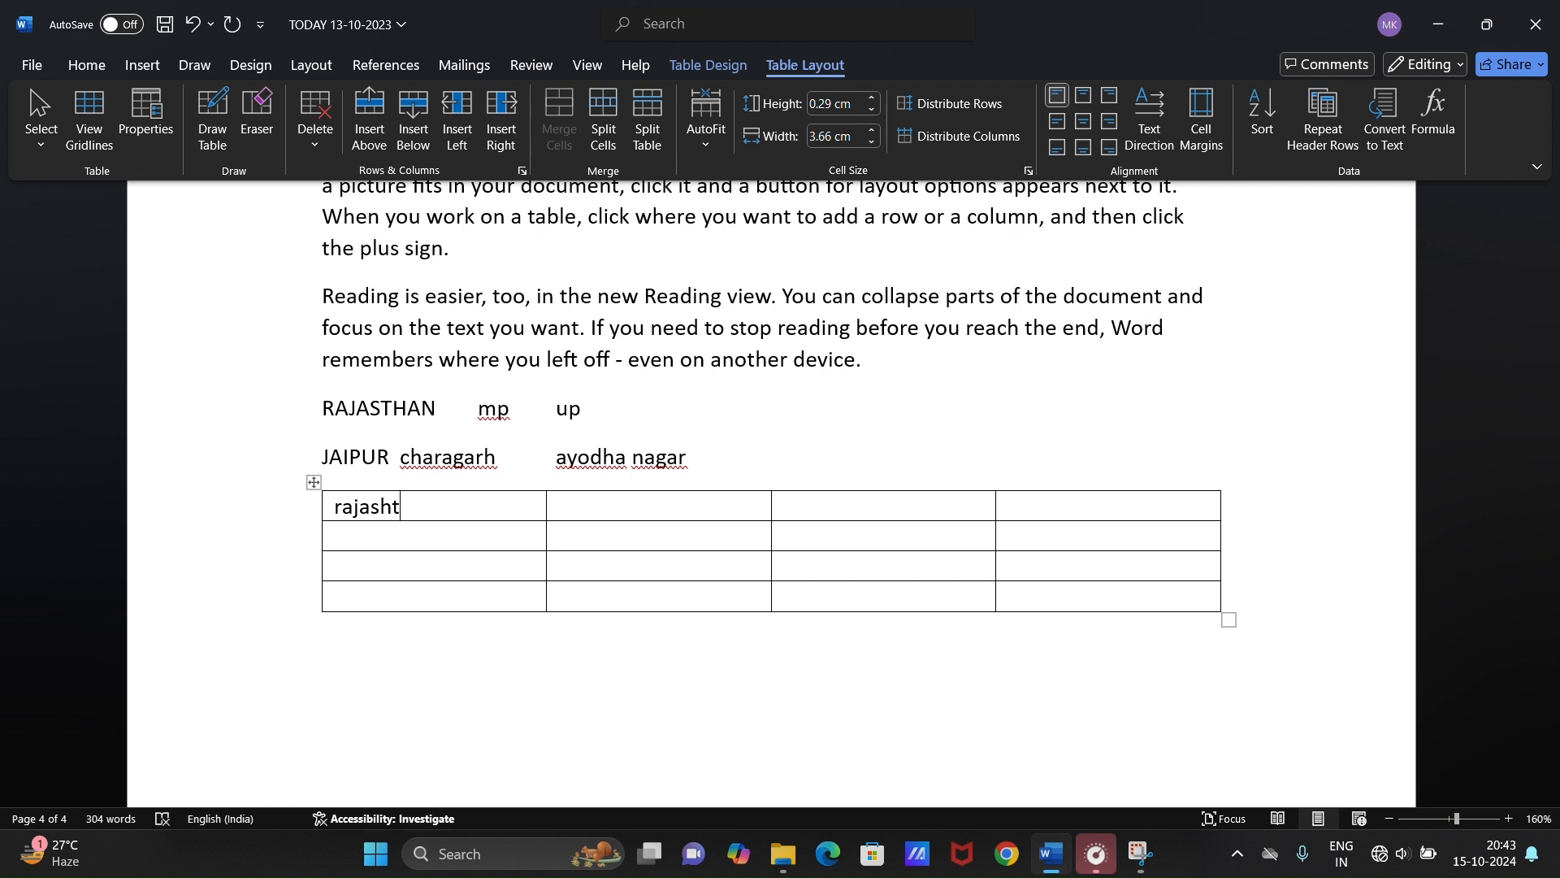
key(BackSpace)
key(BackSpace)
text(than)
key(Tab)
text(MP)
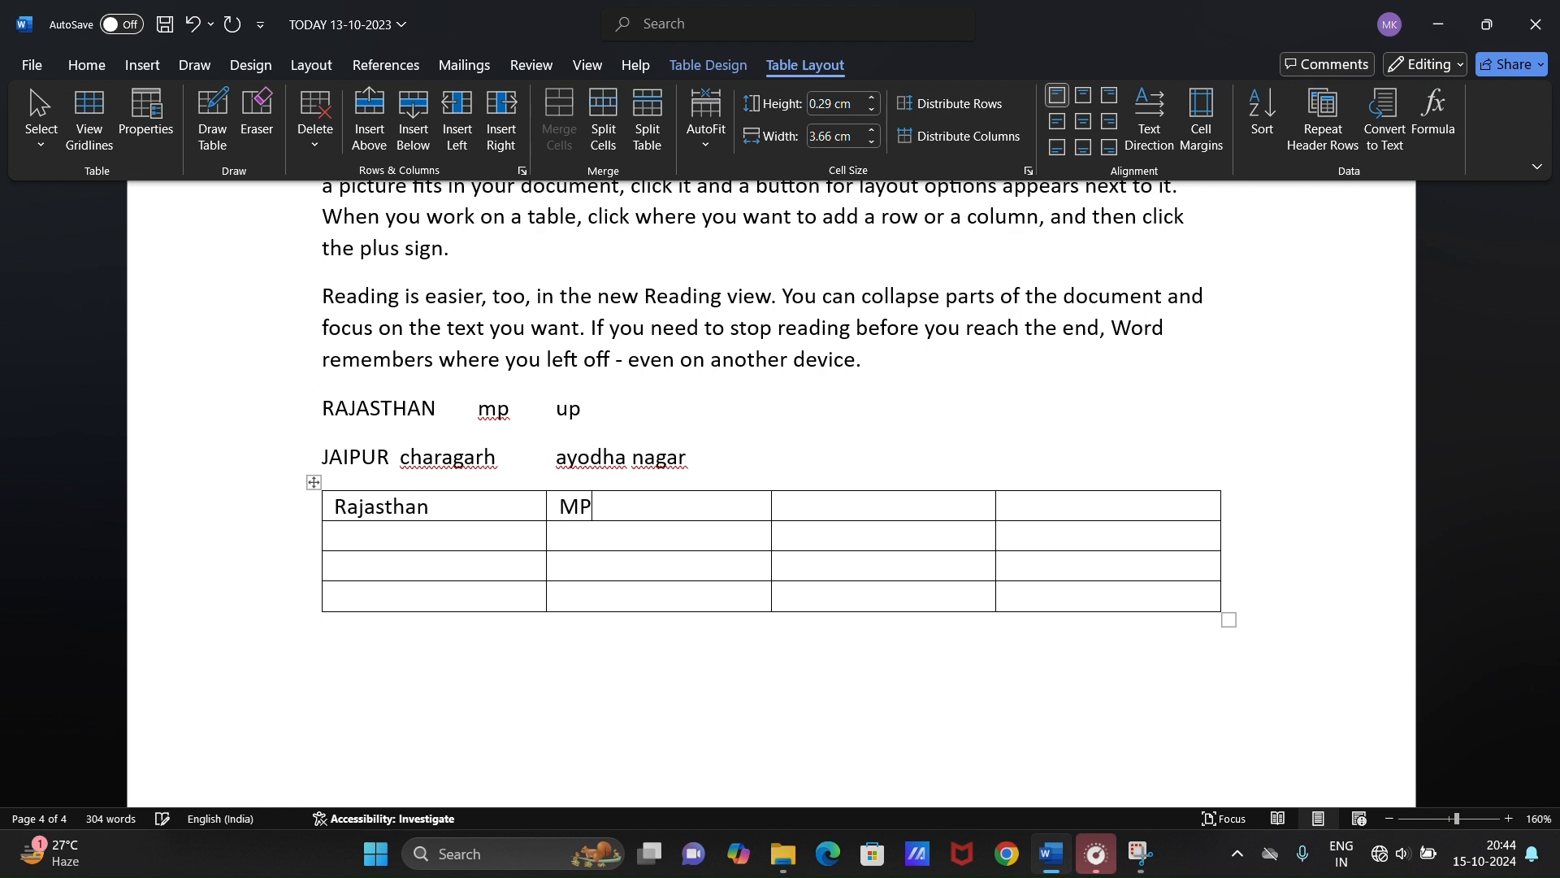
key(Tab)
text(UP)
key(Tab)
text(BIHAR)
- Fill the second row with 6 CR, 10 CR, 25 CR and 12 CR, and place the cursor in the third row's first cell
click(362, 545)
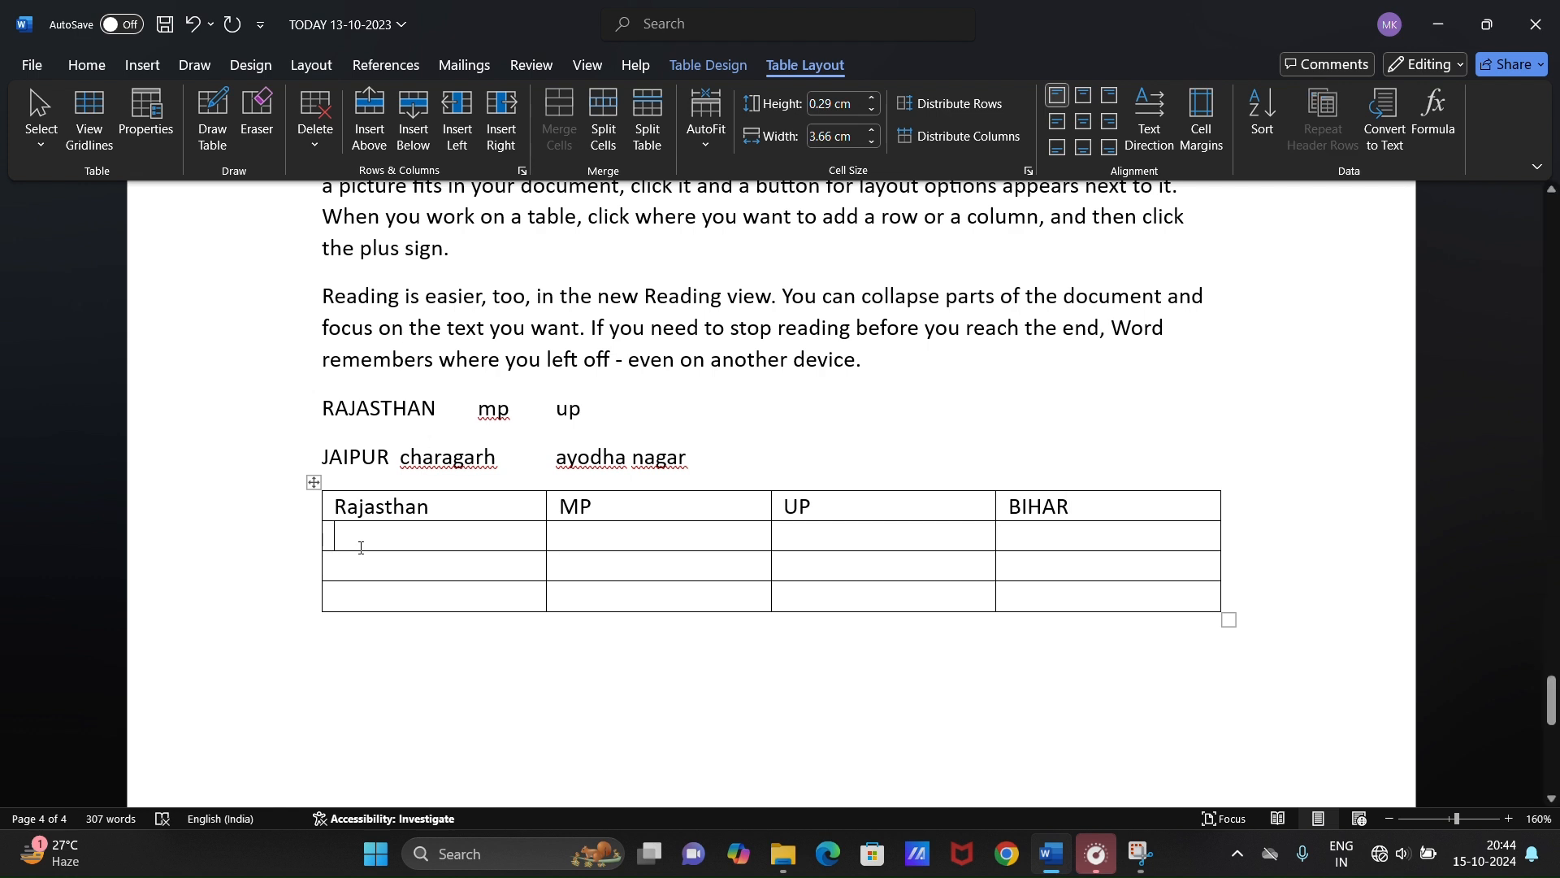
key(Tab)
click(361, 544)
text(6 CR)
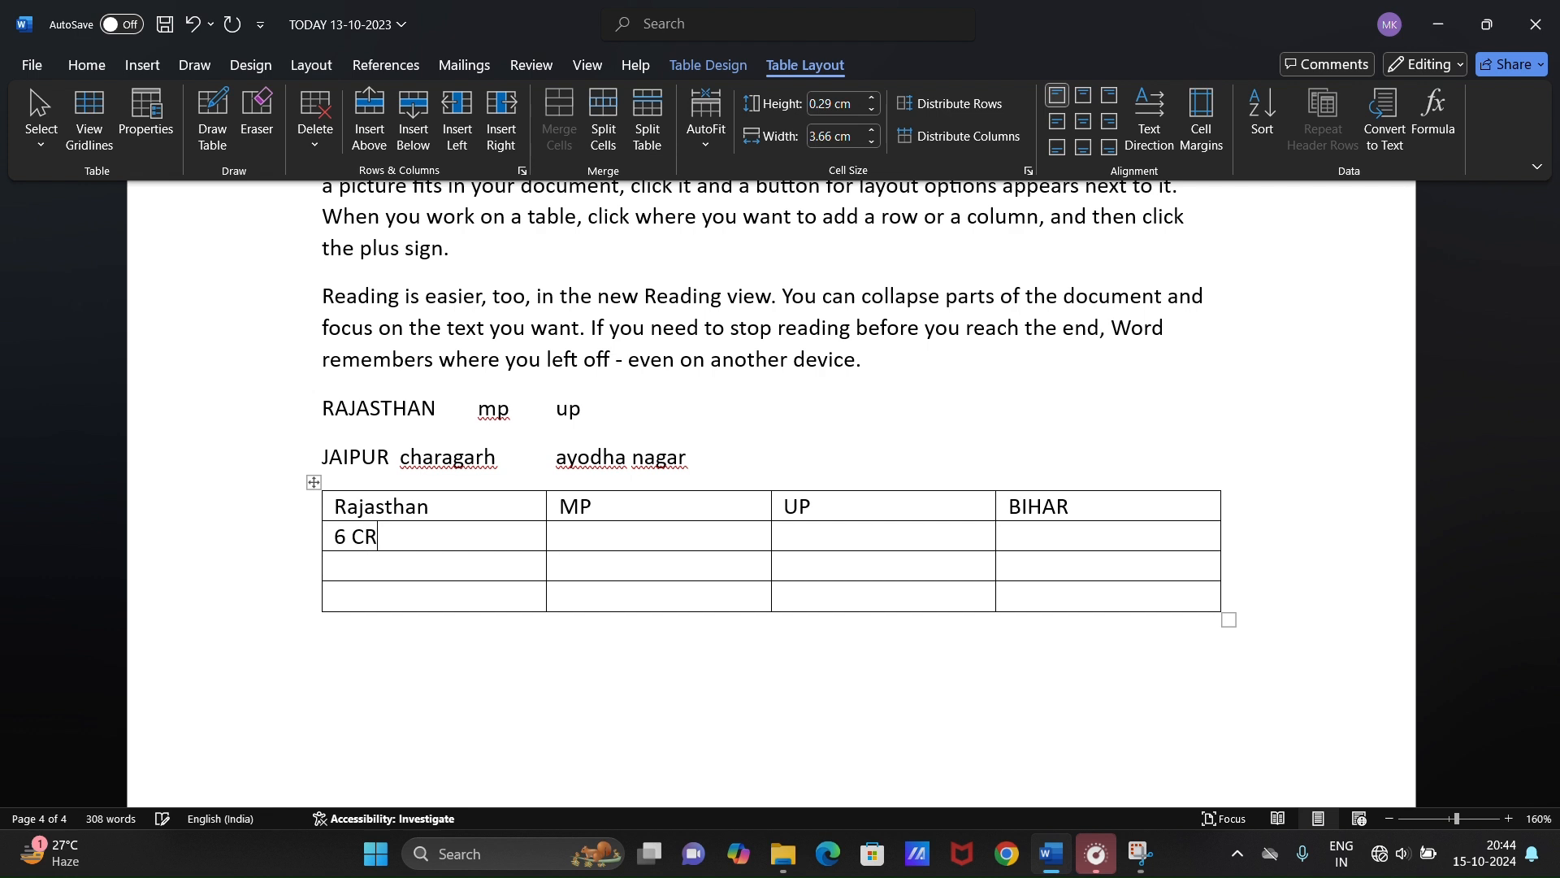
key(Tab)
text(10 CR)
key(Tab)
text(25 CR)
key(Tab)
text(12)
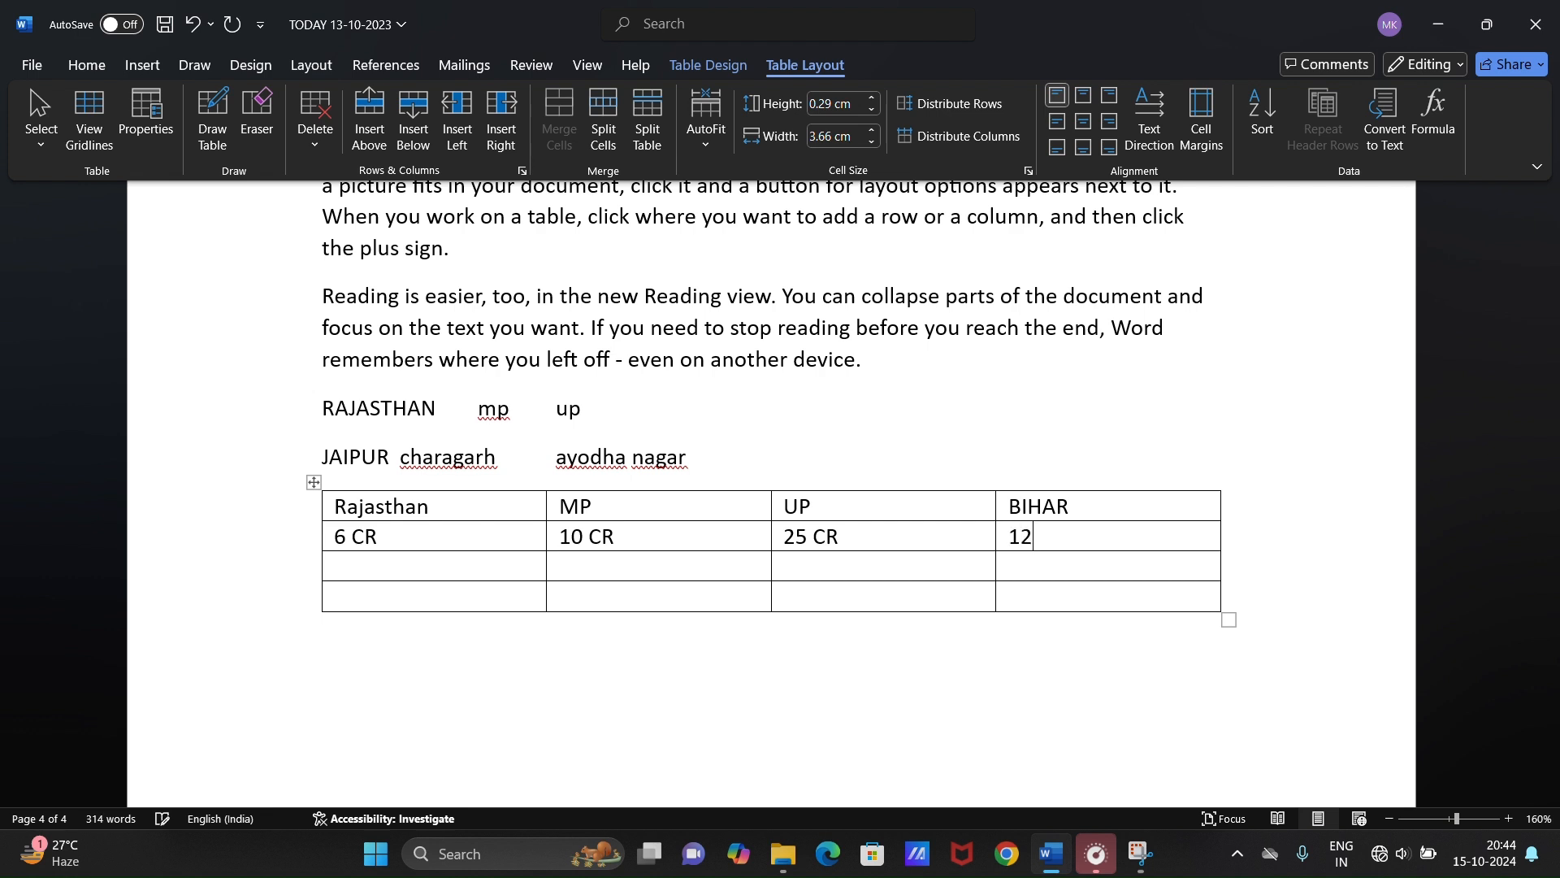
text( R)
key(BackSpace)
text(CR)
key(Down)
key(Left)
key(Left)
key(Left)
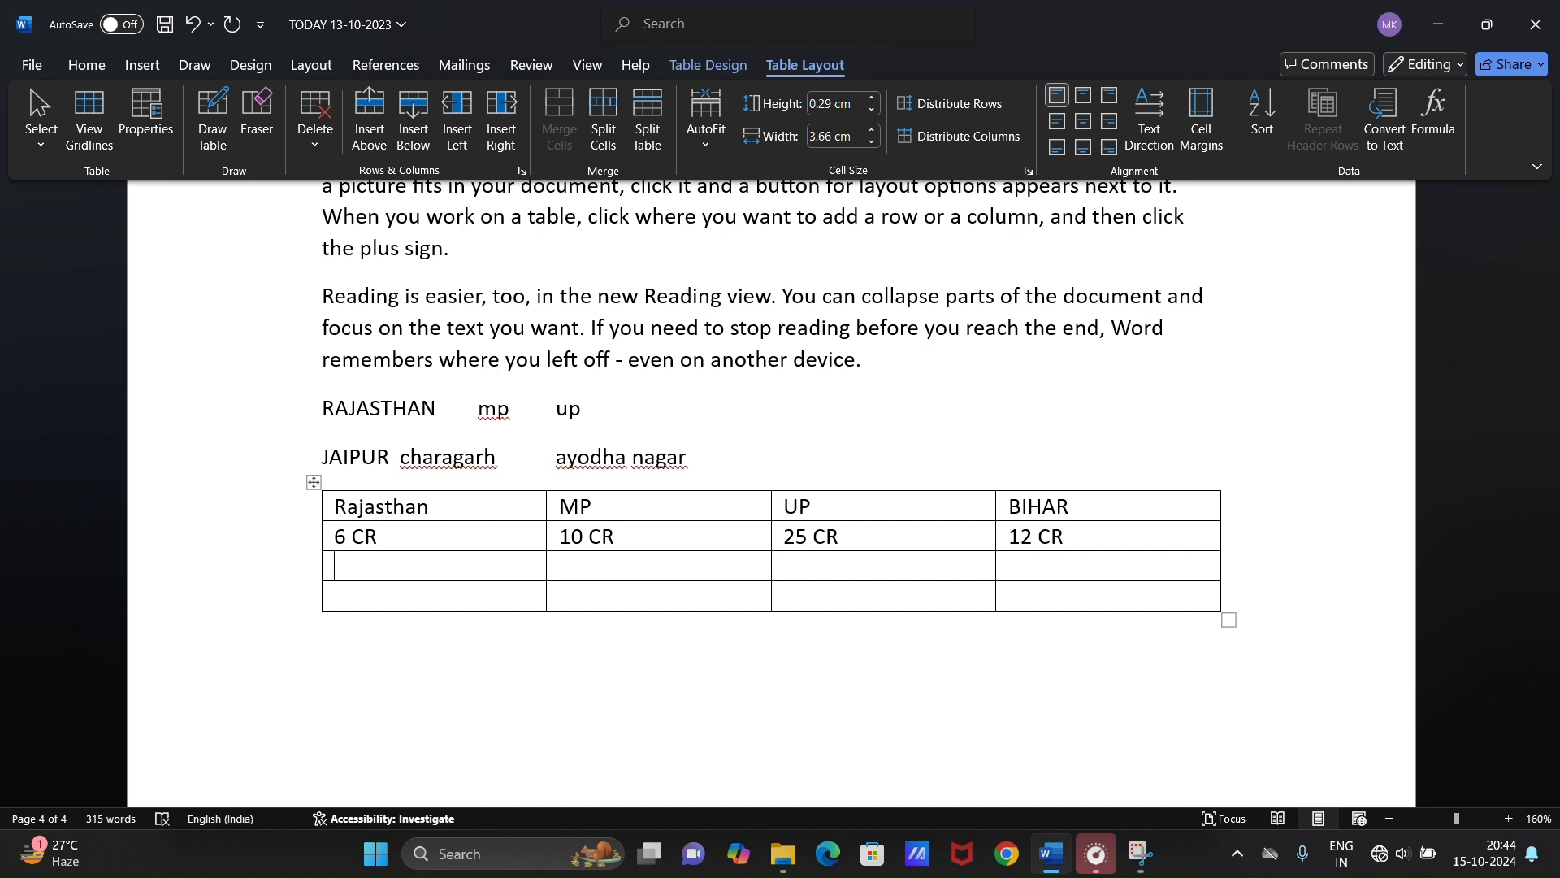
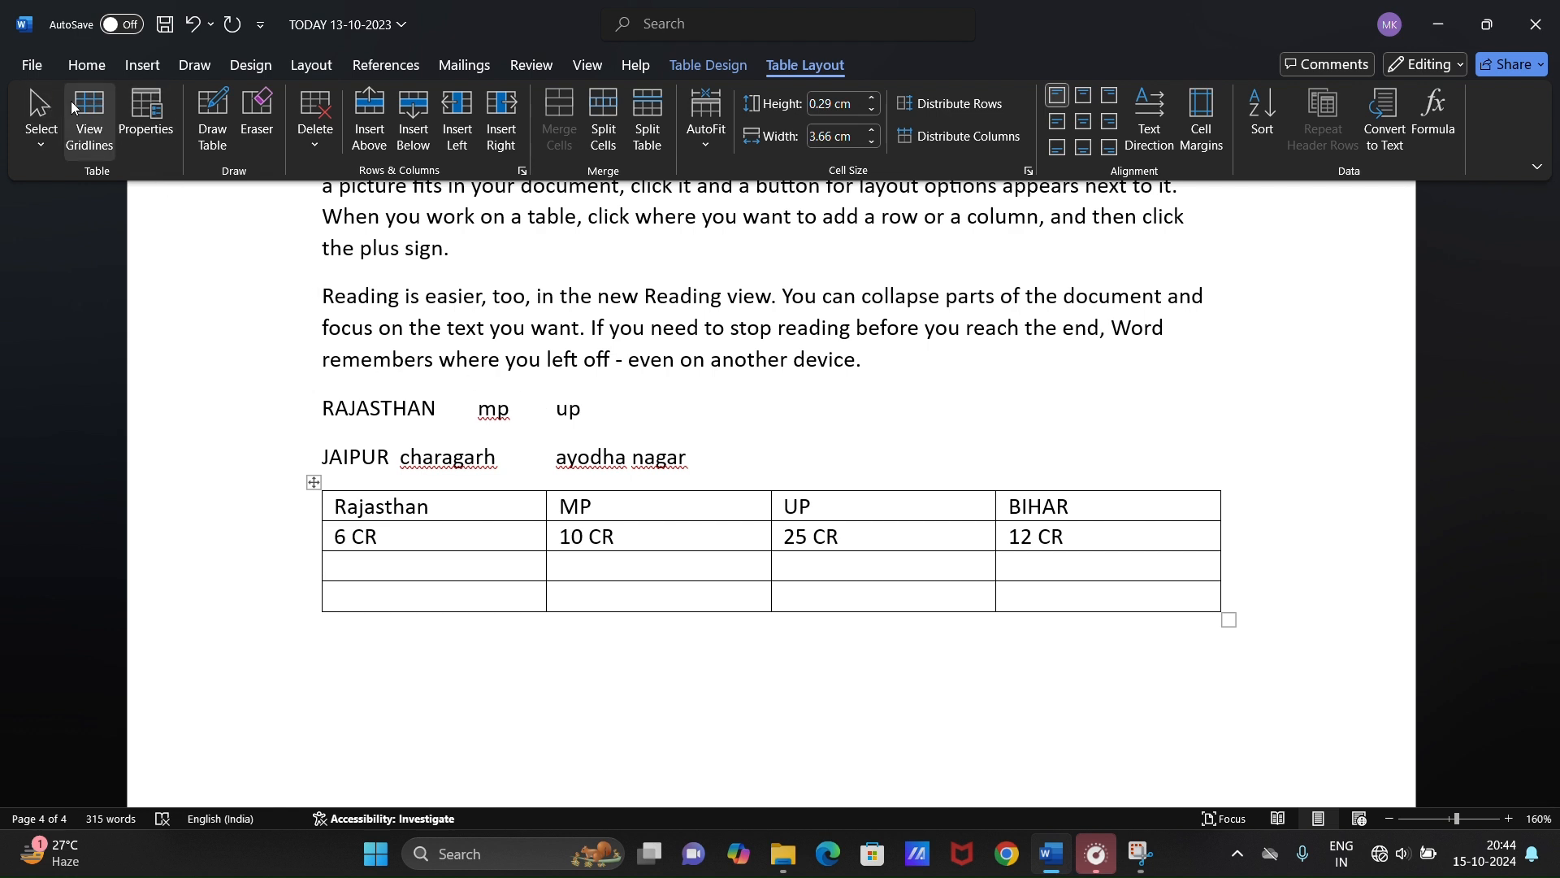
- Select the whole table and toggle View Gridlines, leaving it turned on
click(315, 484)
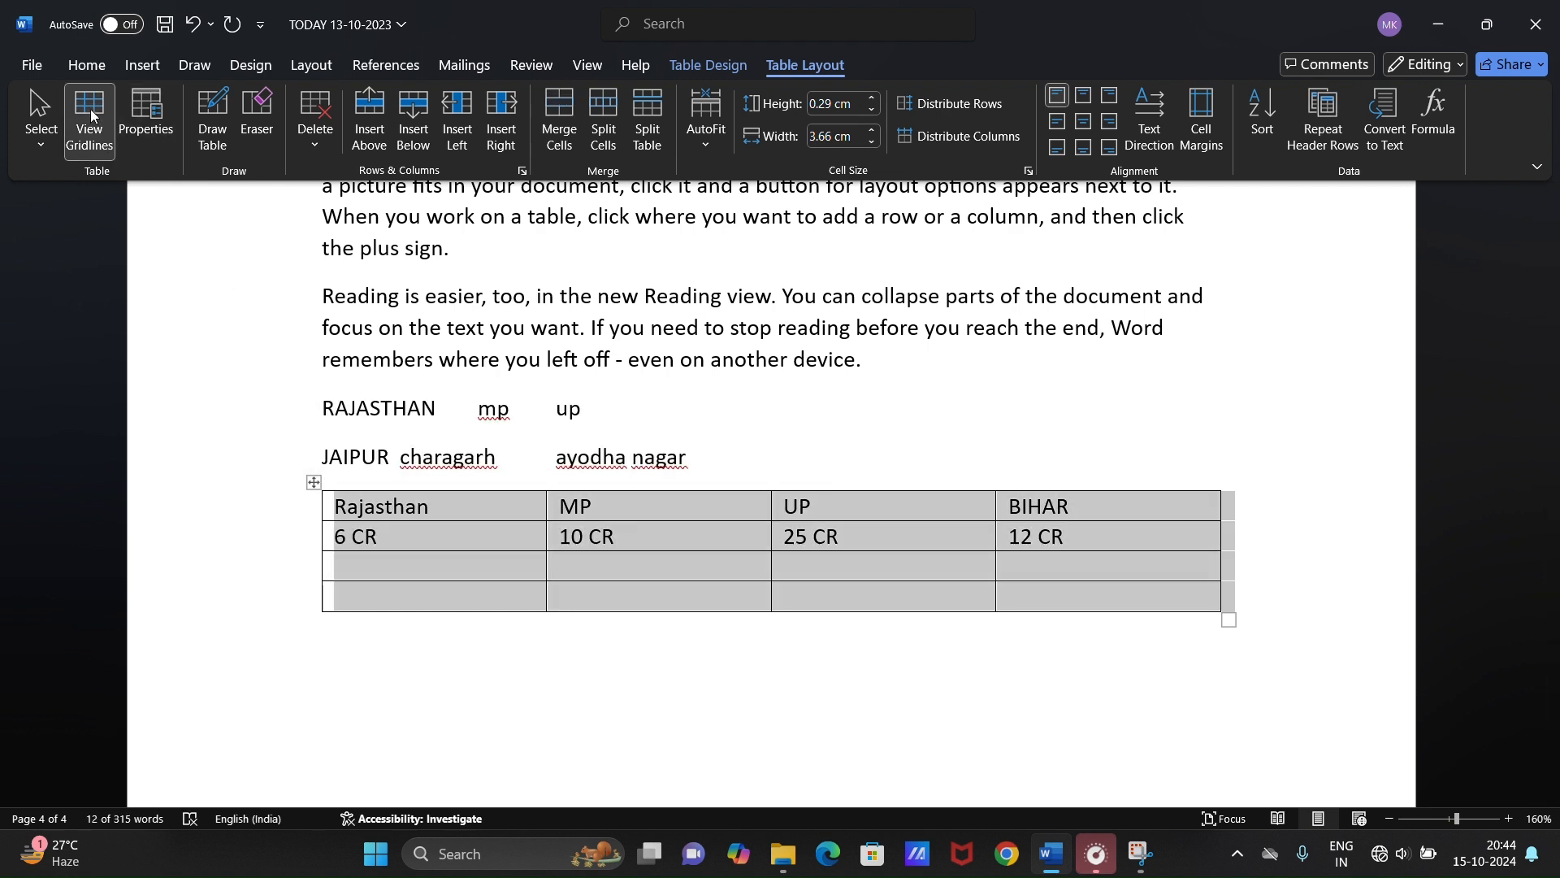
click(95, 135)
click(96, 135)
- Try the center, right and left table alignments in Table Properties, cancel the dialog and deselect the table
click(159, 135)
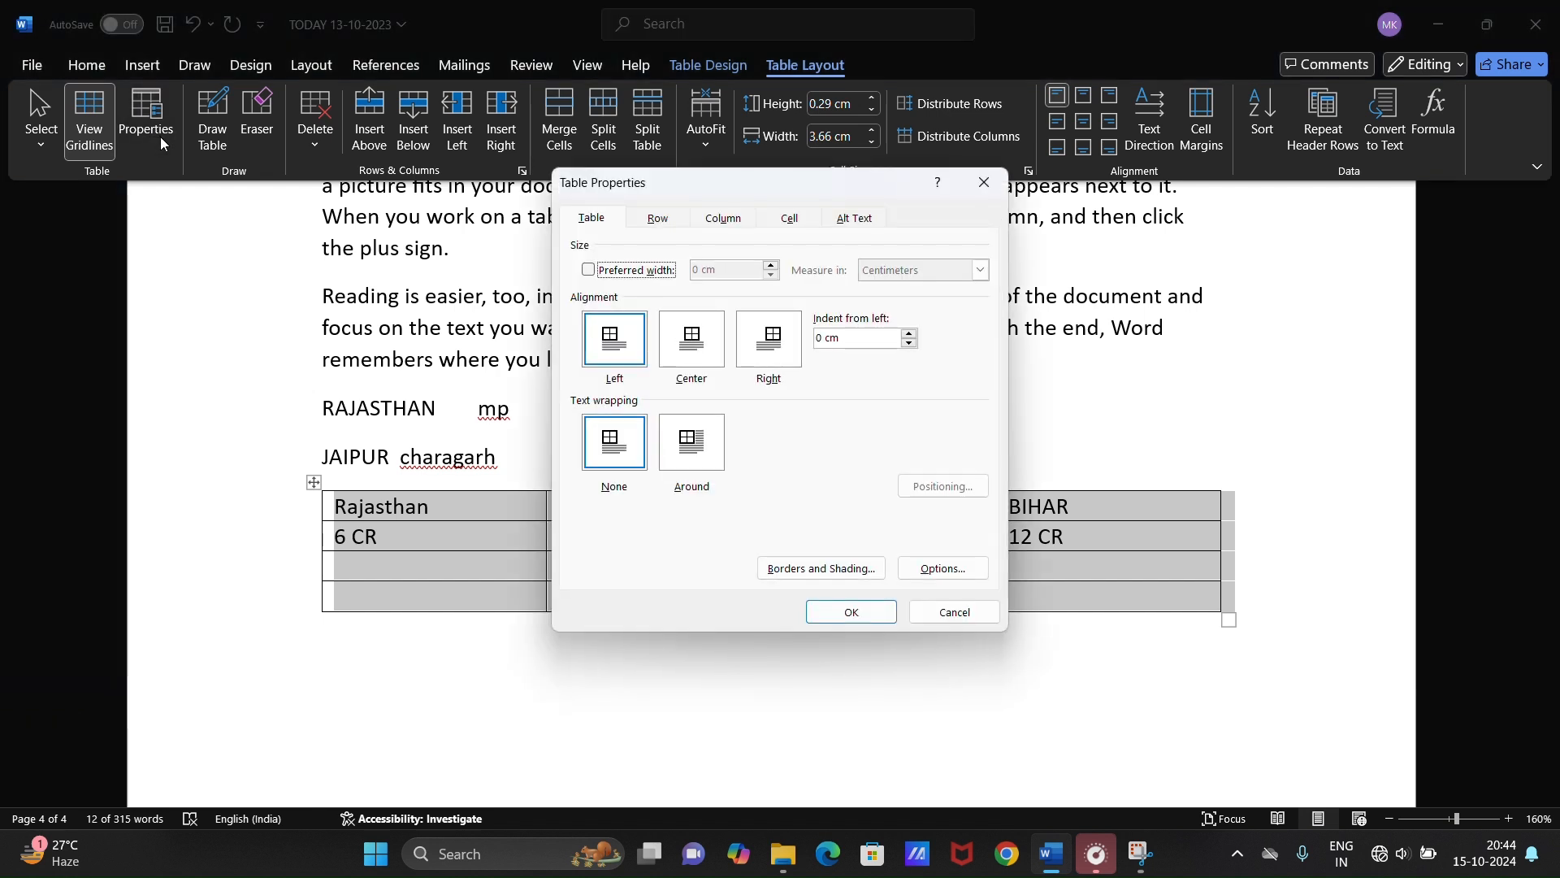
click(699, 353)
click(792, 362)
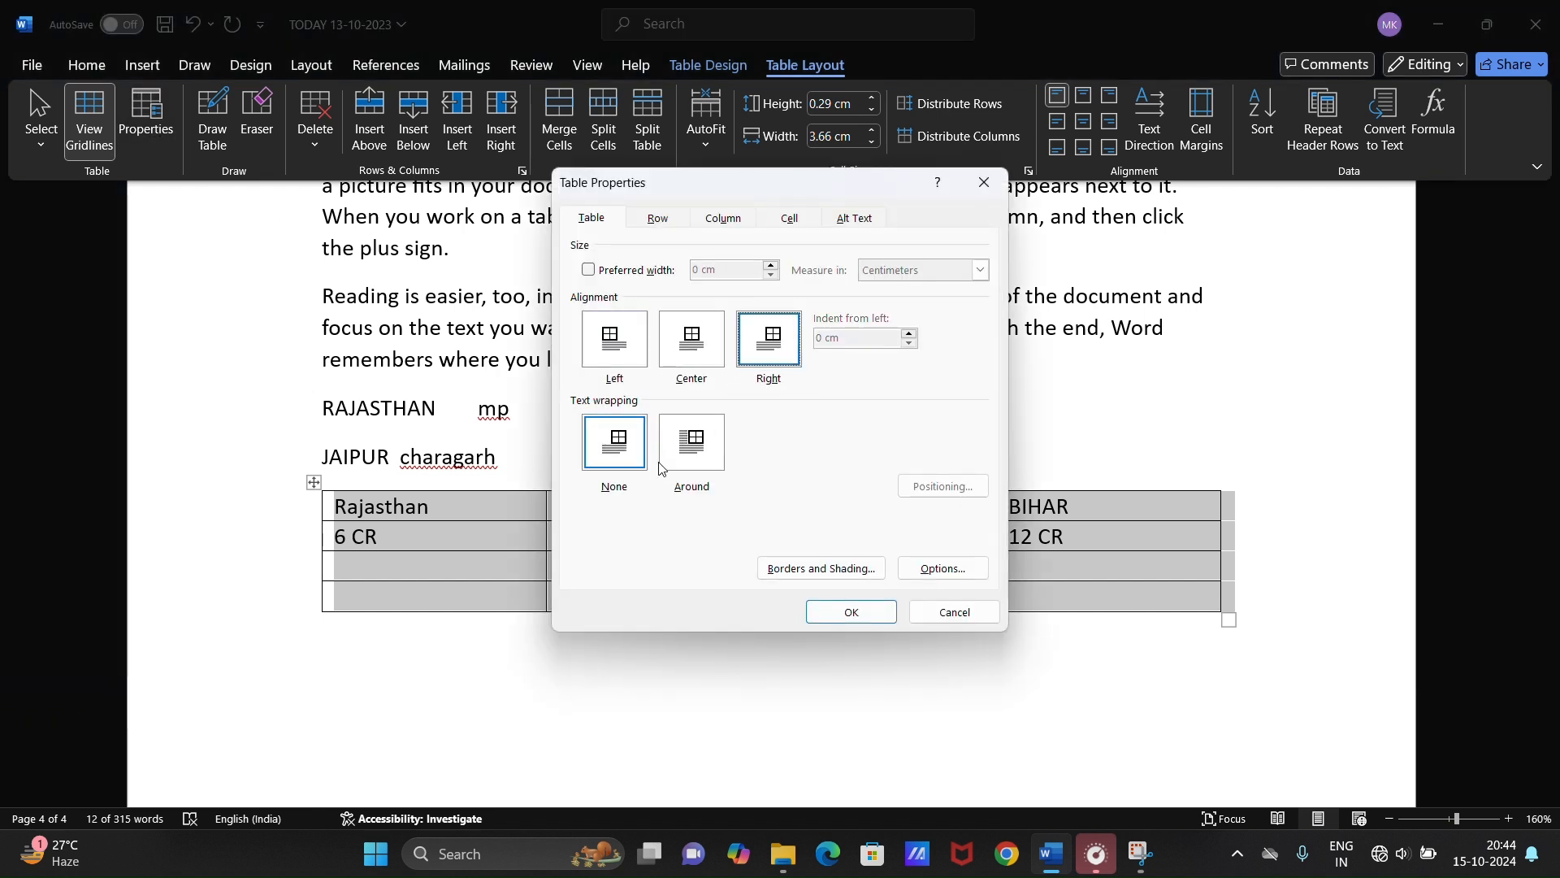
click(614, 347)
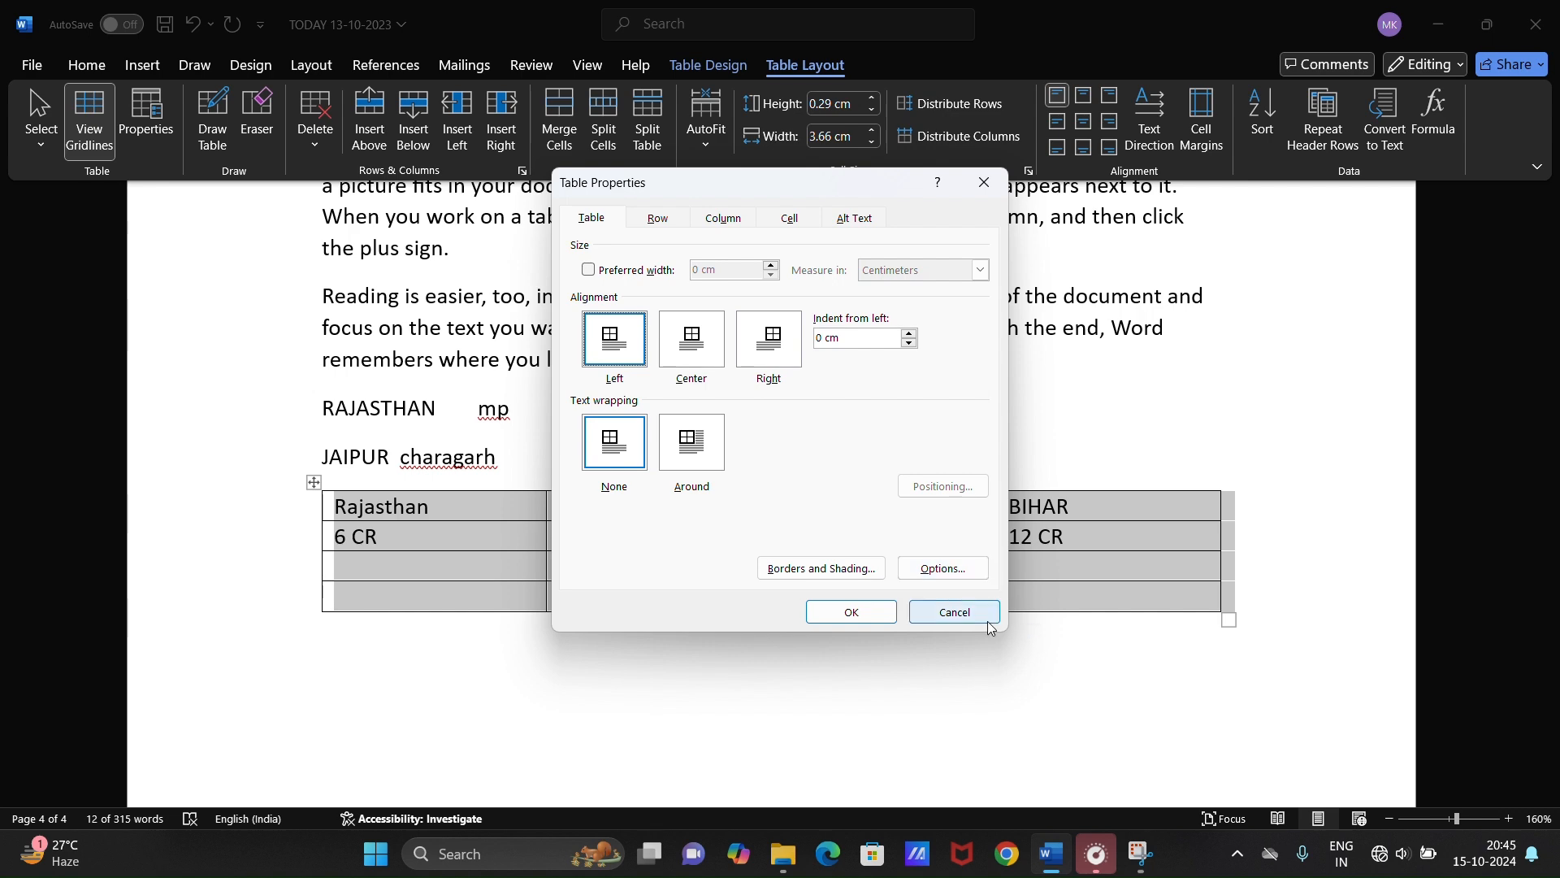
click(952, 612)
click(768, 540)
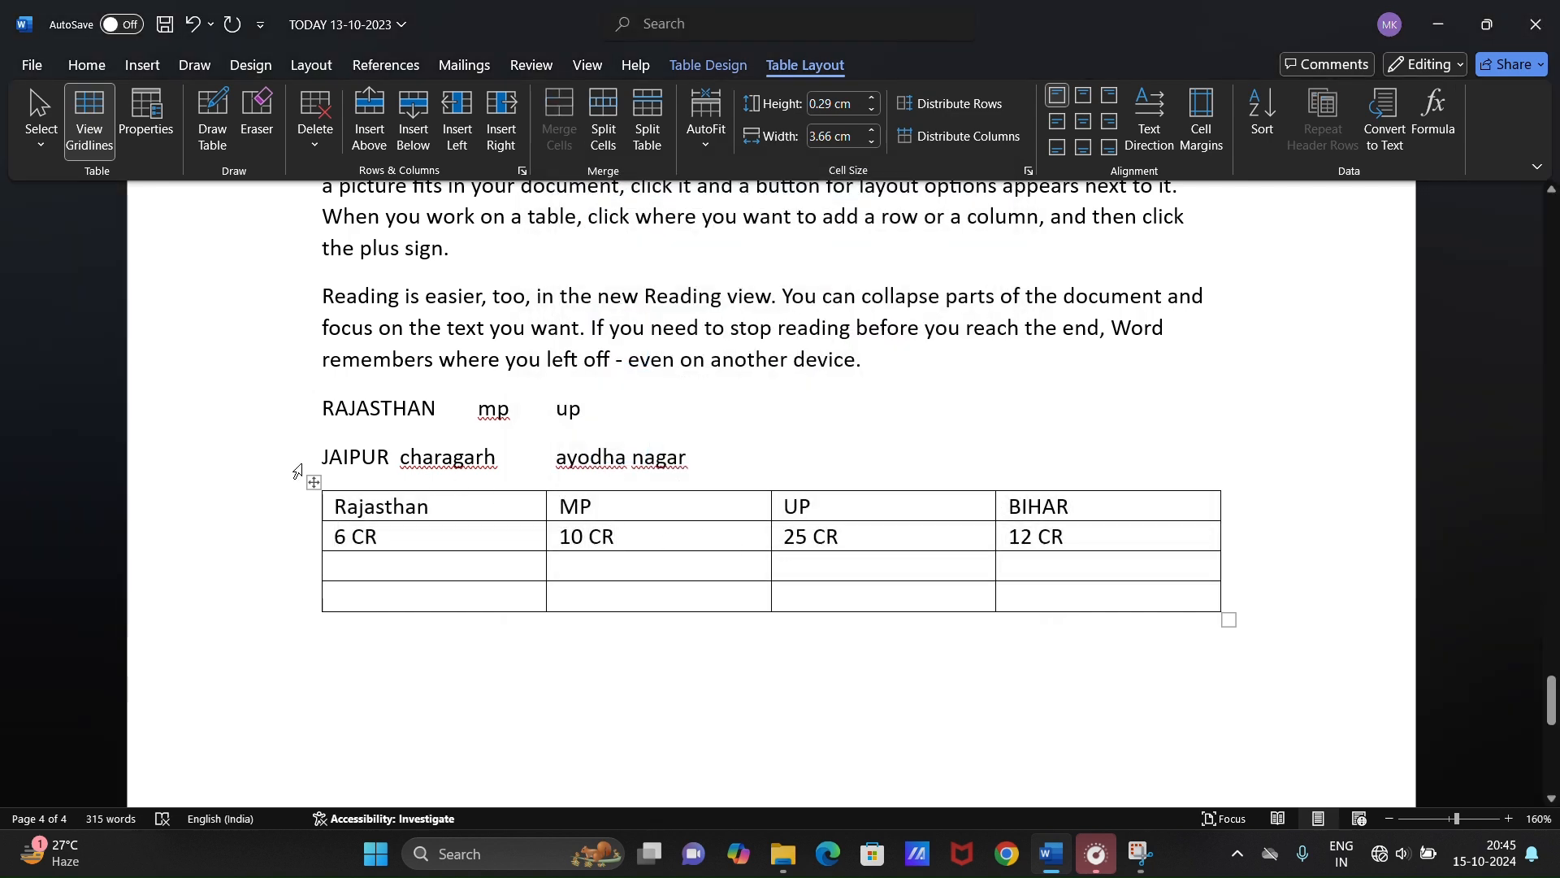
- Select the whole table, try centering its cell text in both directions, and set the alignment to top center
click(314, 482)
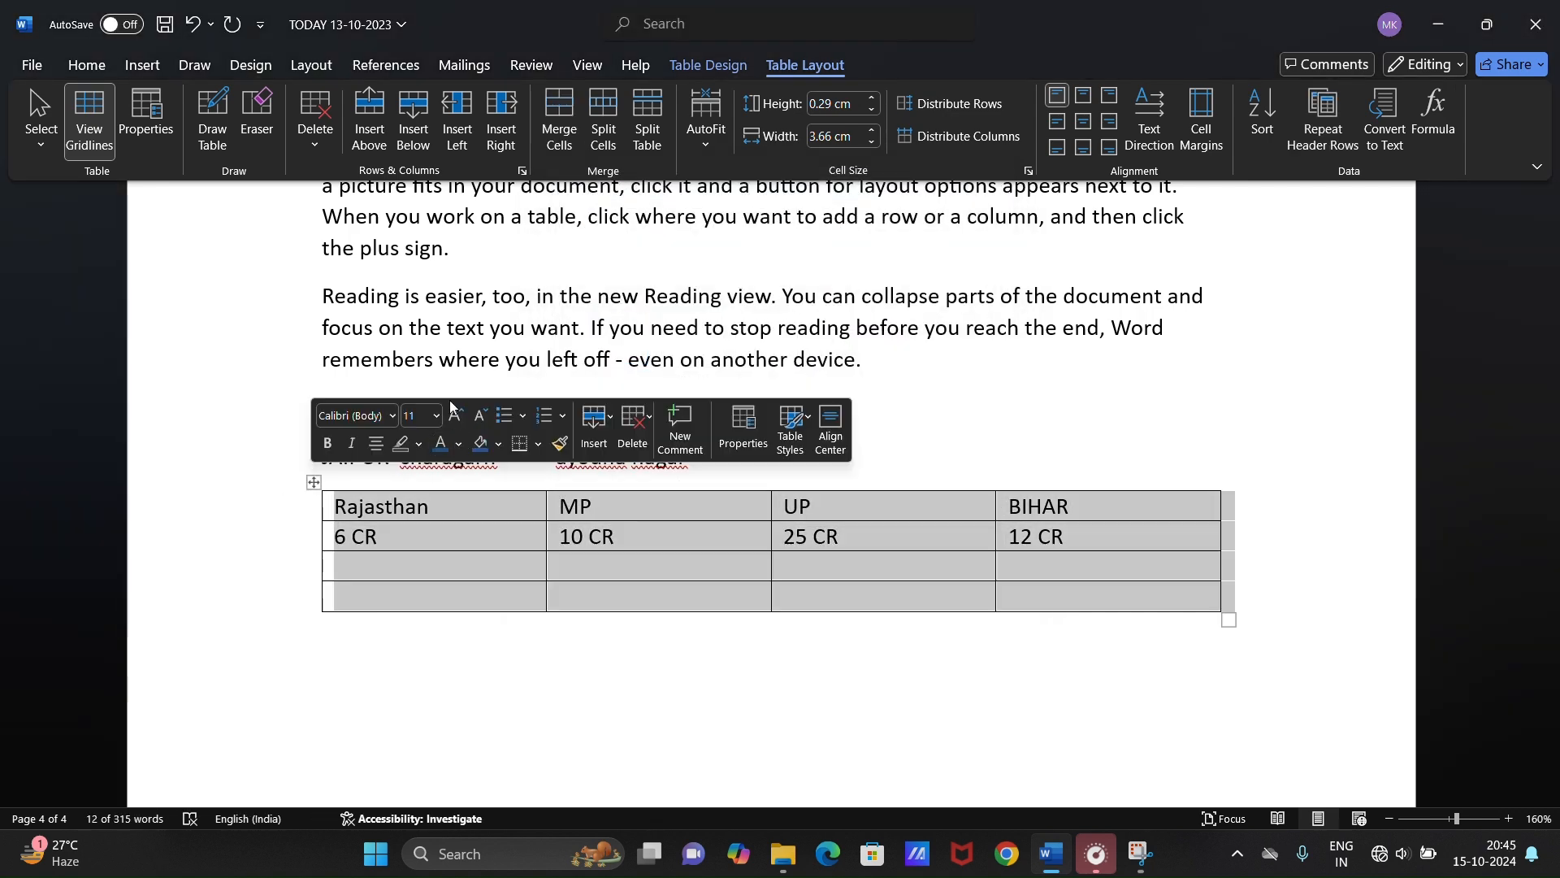
click(1083, 122)
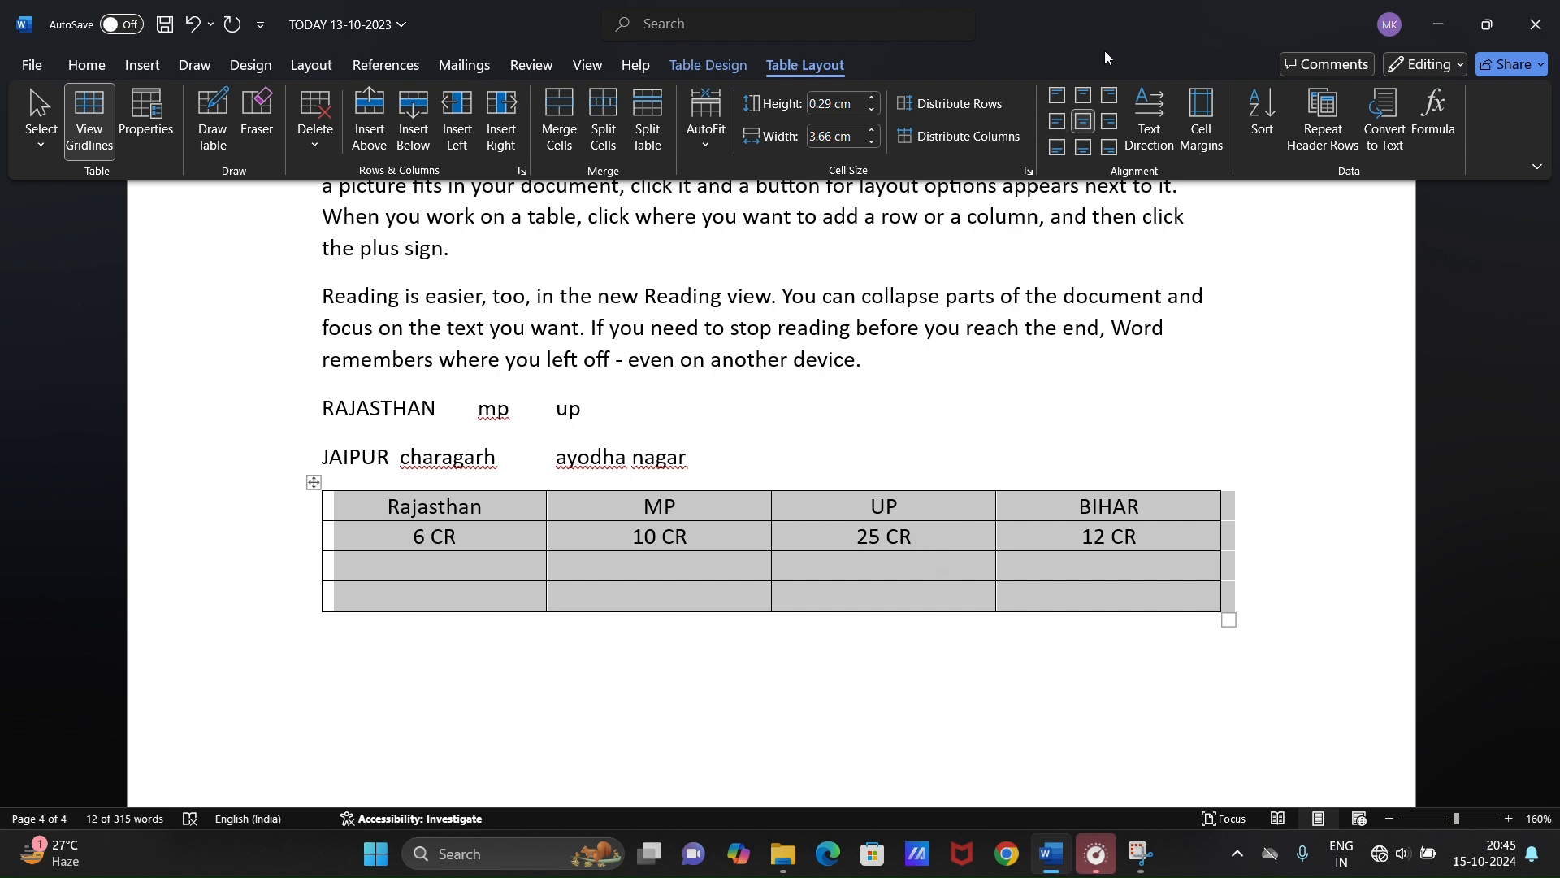
click(1085, 97)
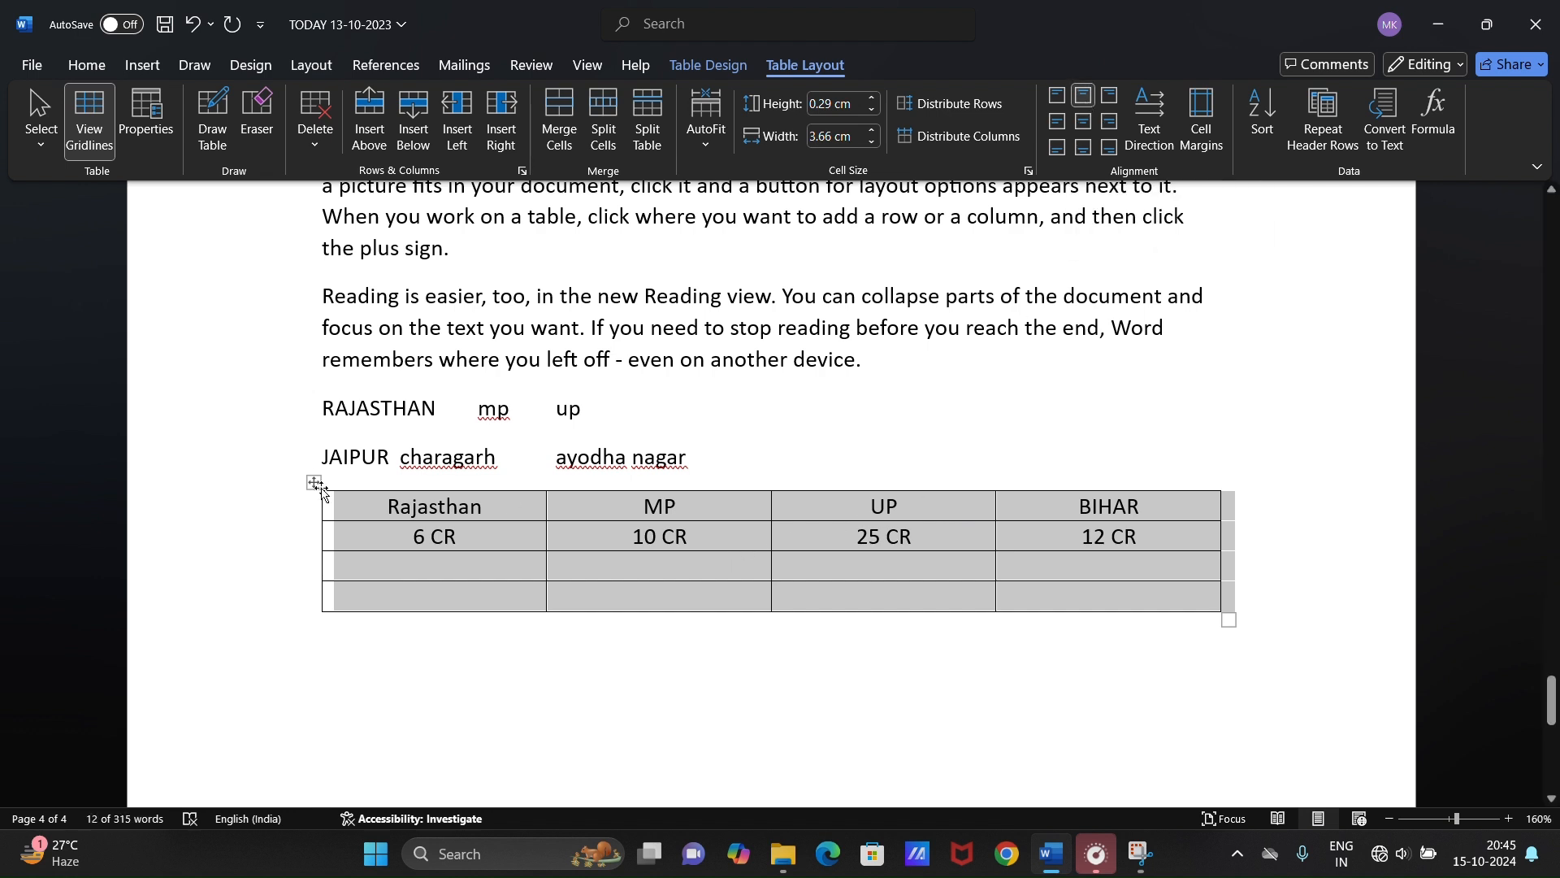
- Make the table's first row taller by lowering its bottom border, and select the whole table
click(373, 539)
drag(325, 521, 327, 559)
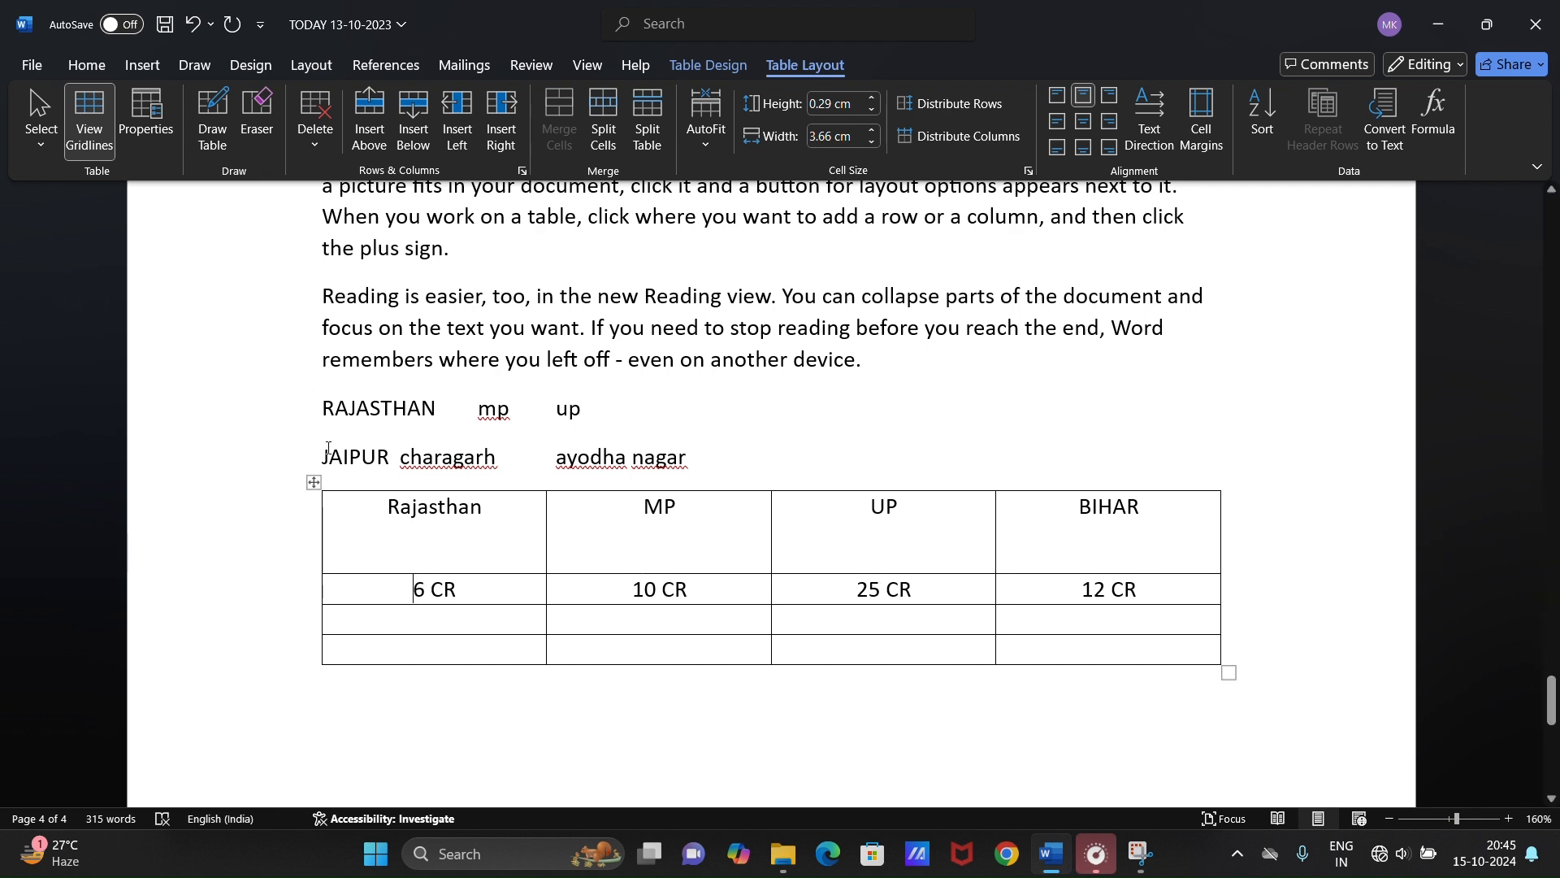
click(314, 481)
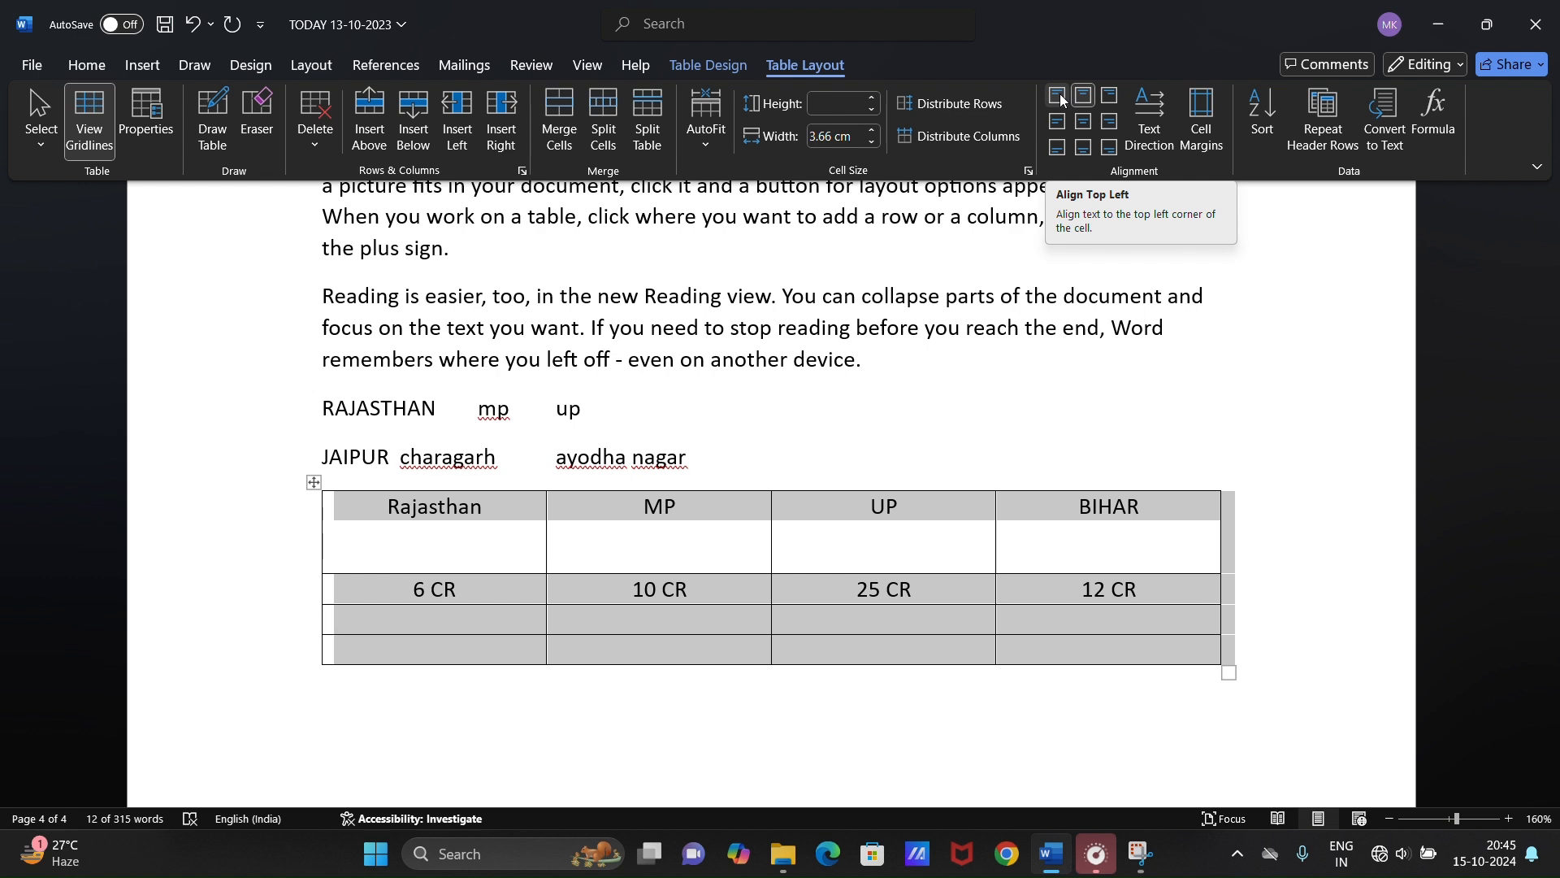
- Try top-right and bottom-right cell alignment on the whole table, center the text in both directions, and deselect the table
click(1107, 98)
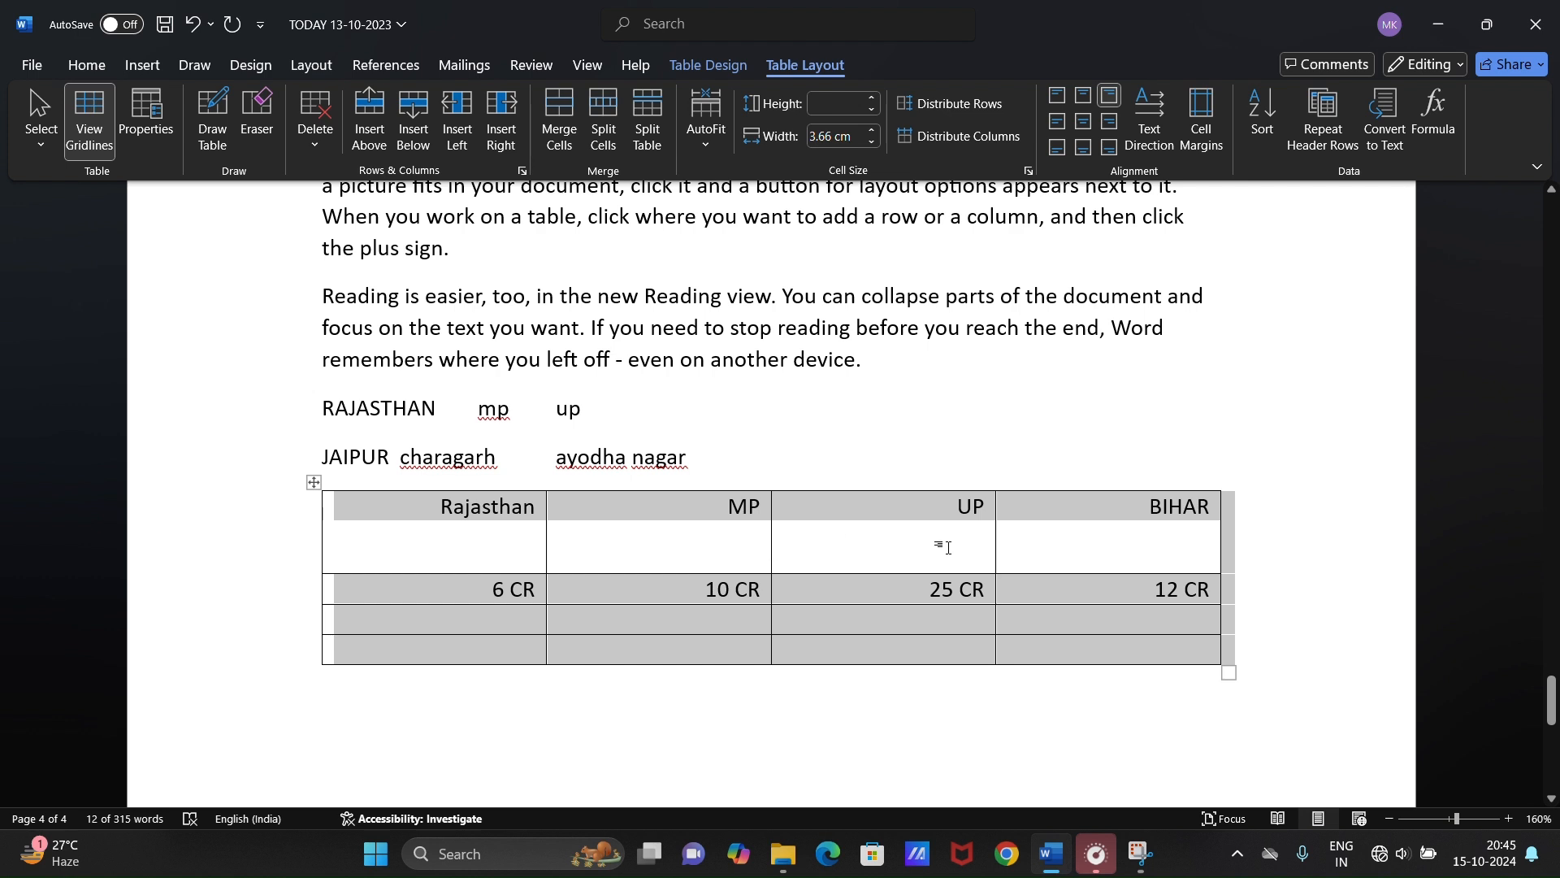
click(1112, 150)
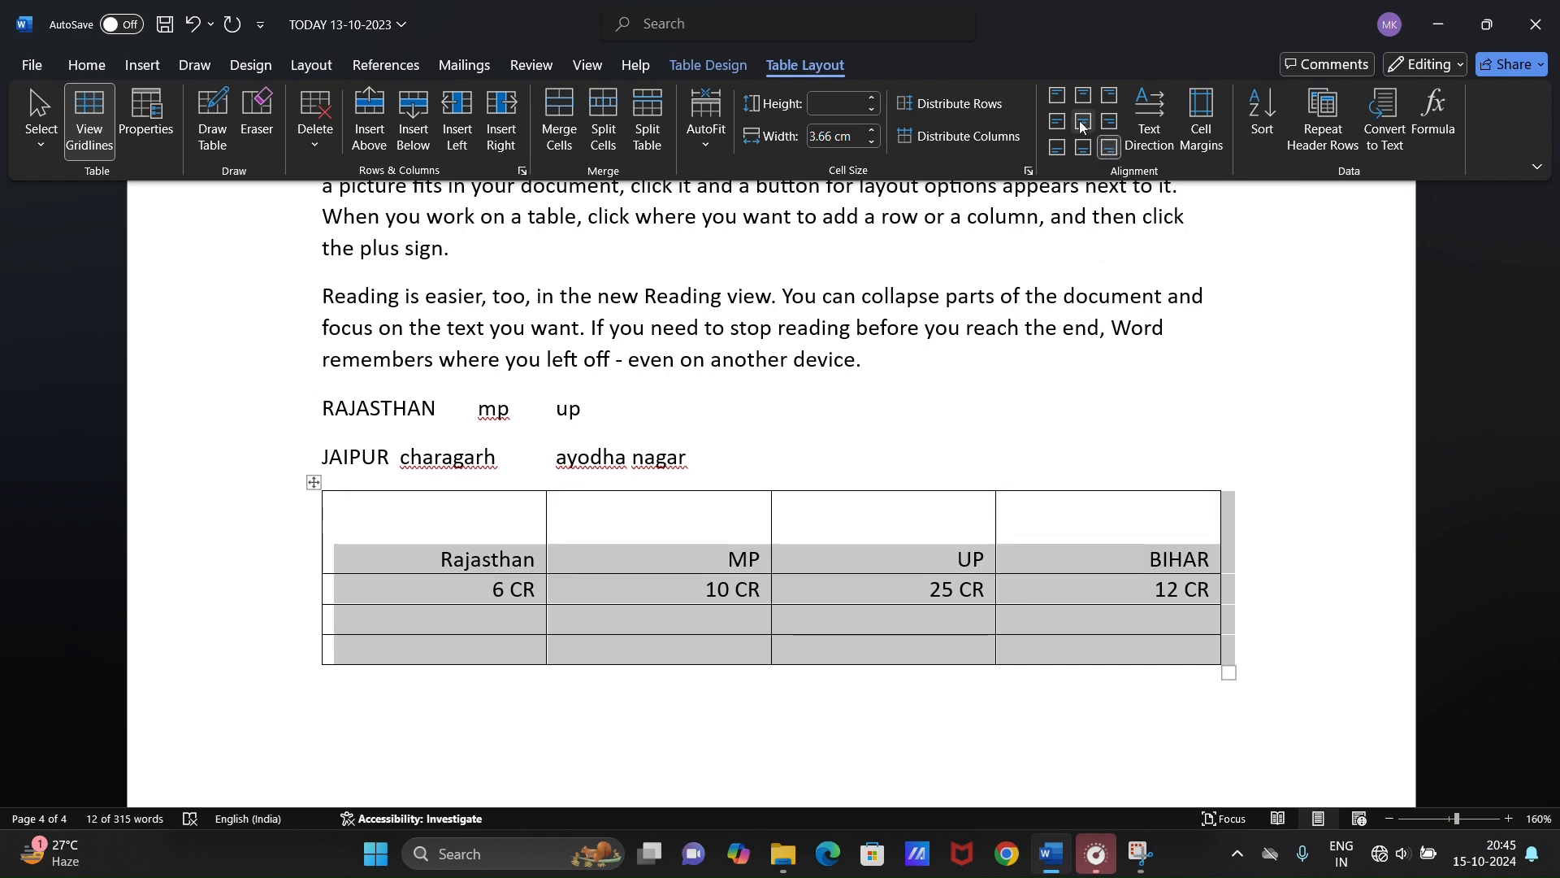
click(1083, 122)
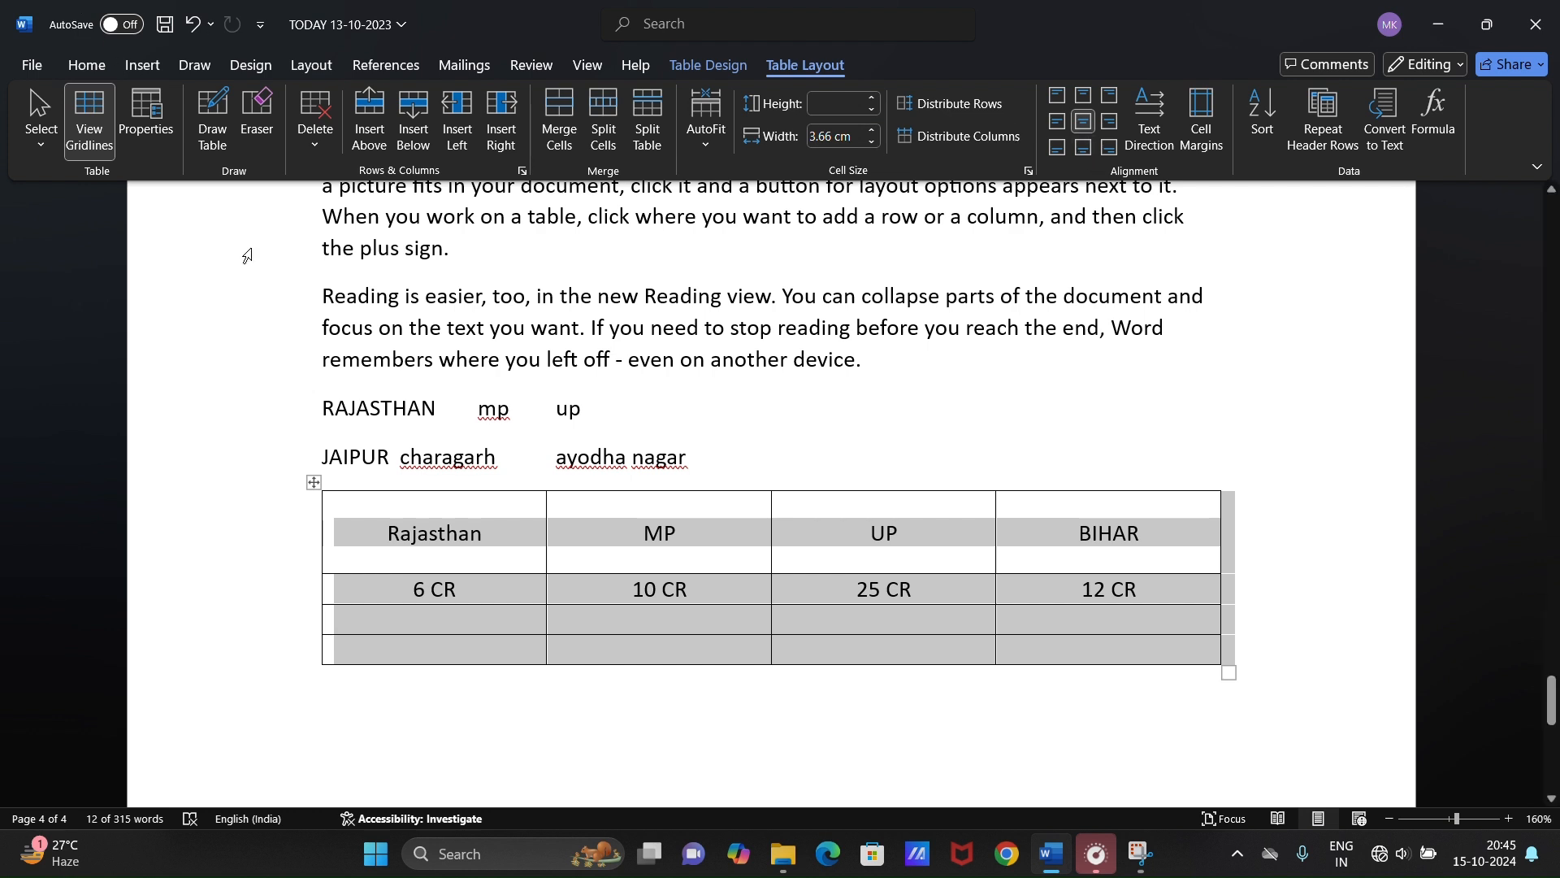
click(245, 377)
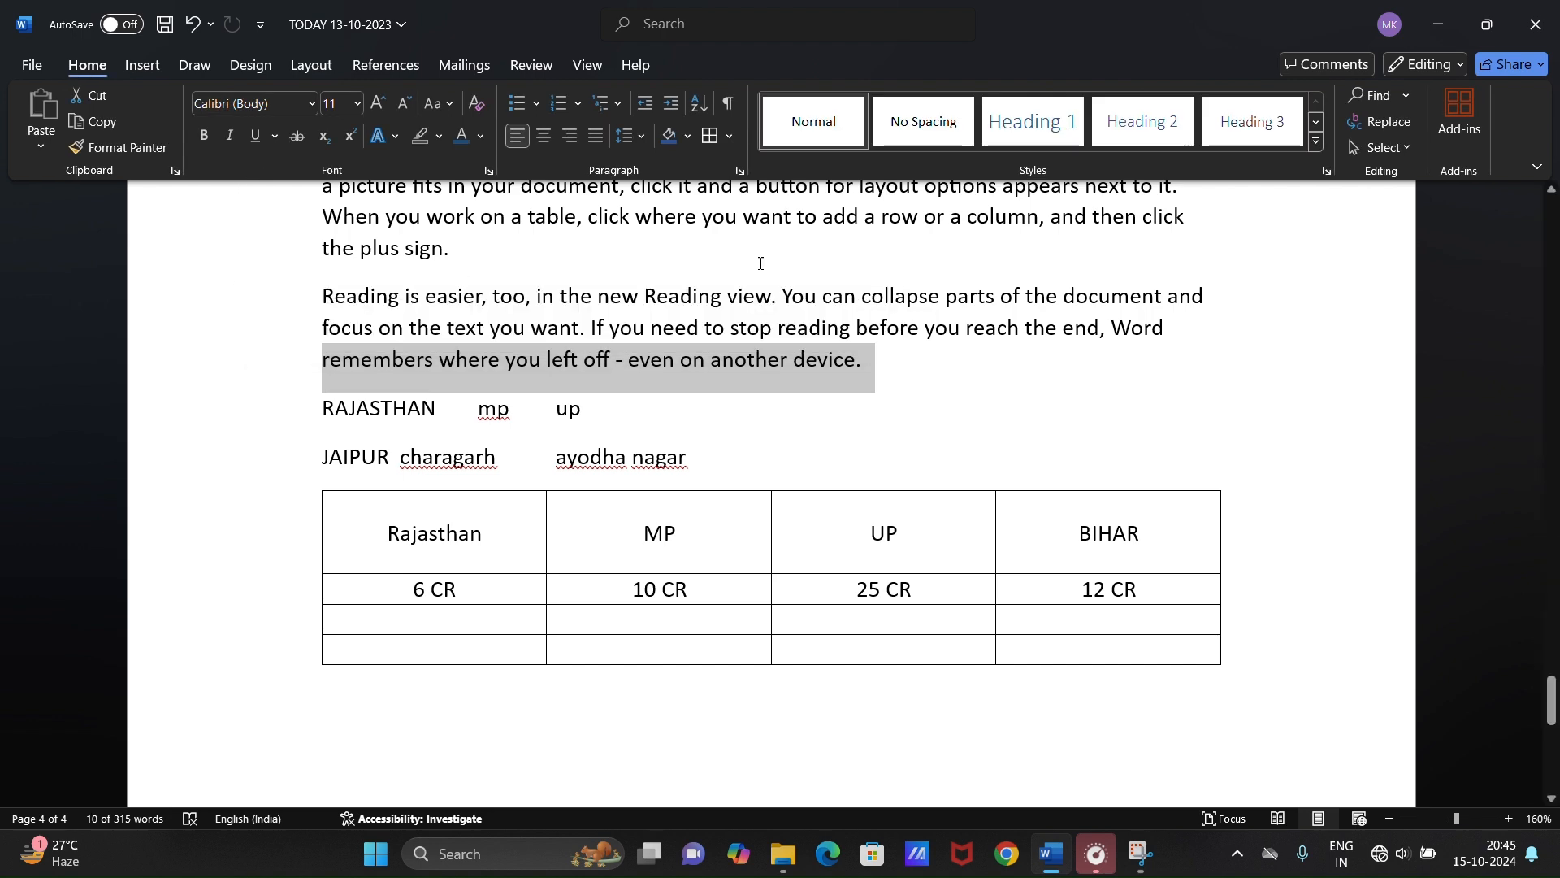
- Draw vertical dividing lines through the second-column cells in the table's two empty bottom rows
click(652, 512)
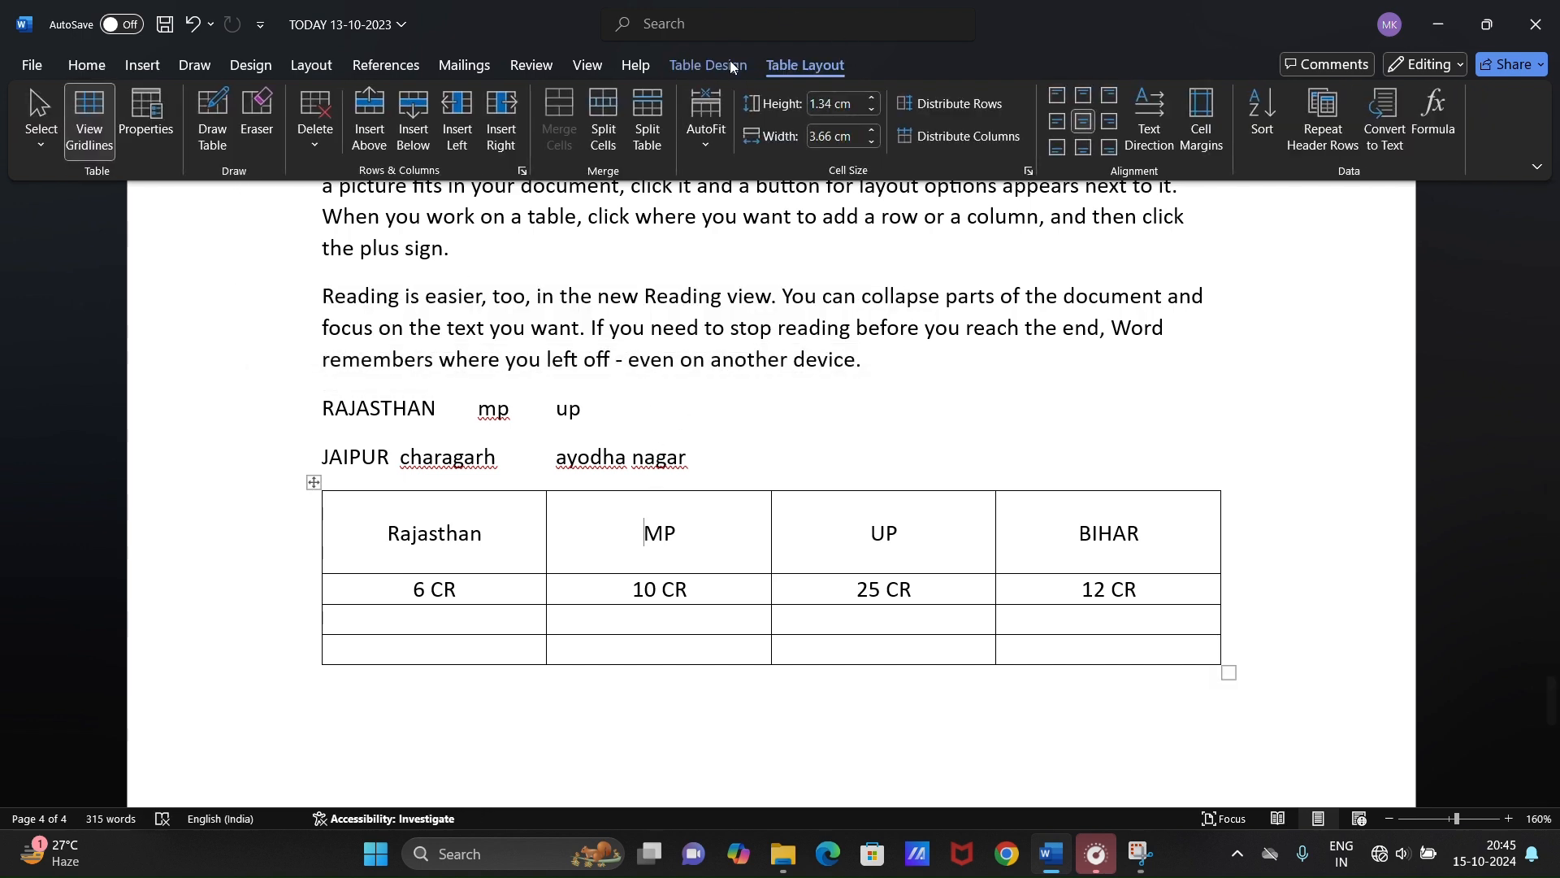
click(213, 122)
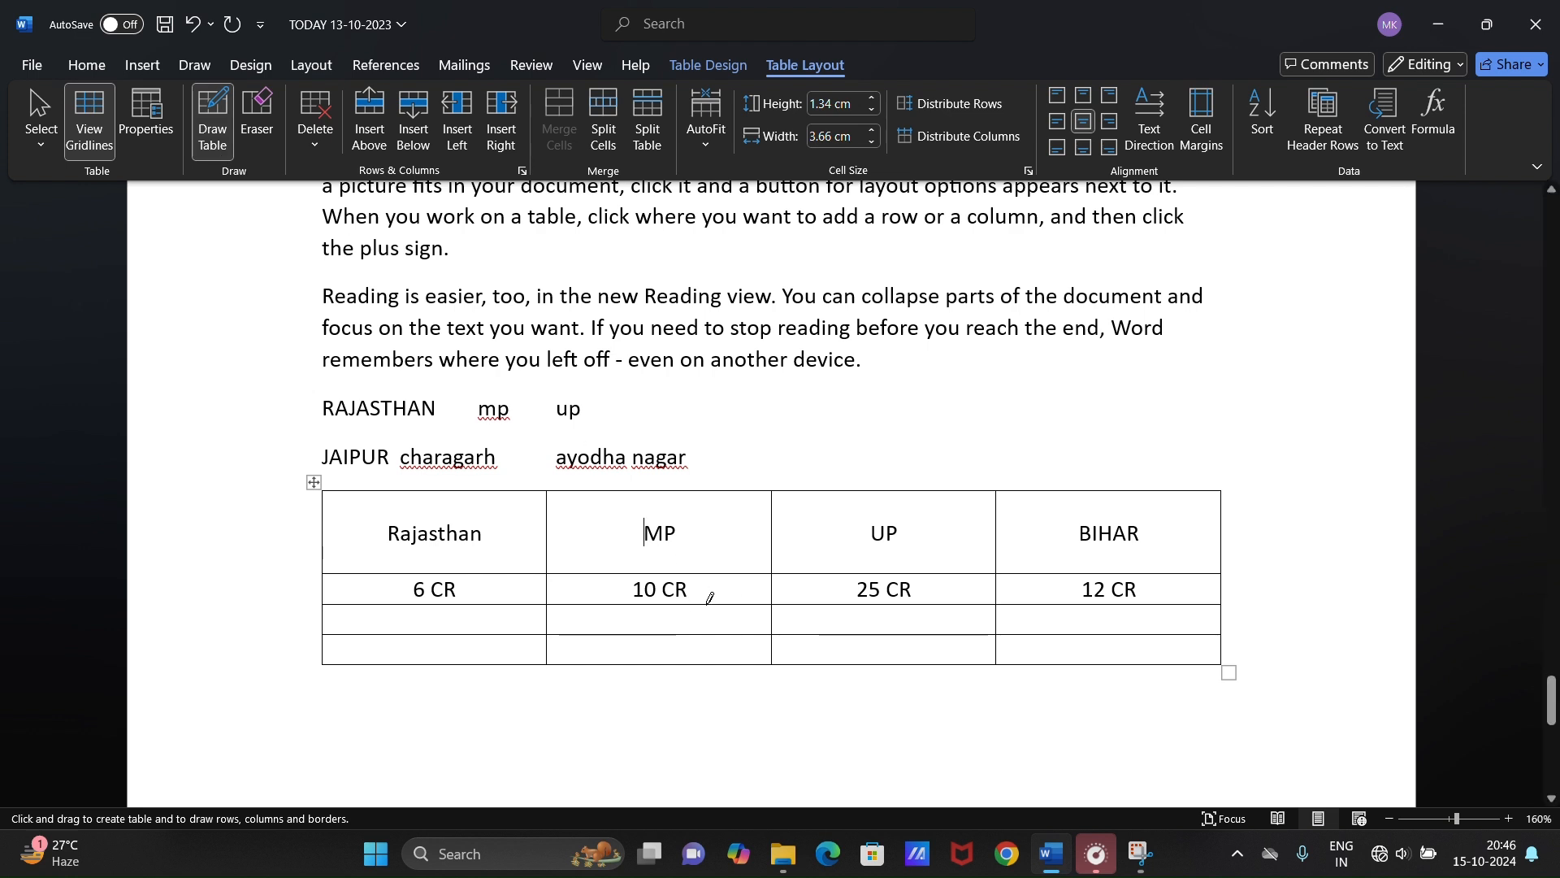
mouse_move(654, 606)
mouse_down()
mouse_move(652, 641)
mouse_move(669, 635)
mouse_up()
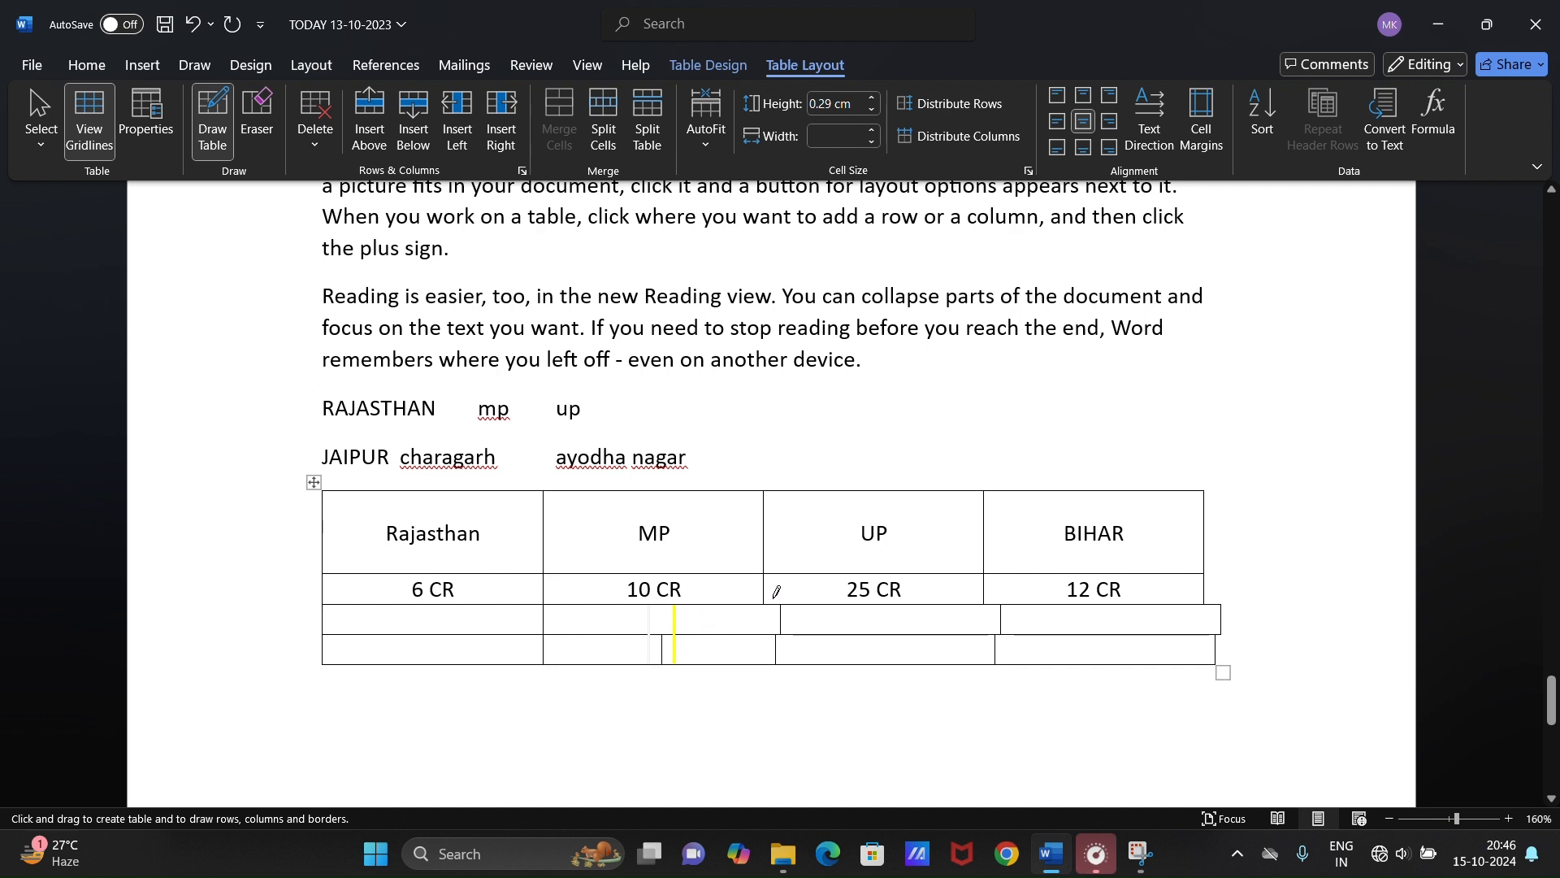
- Erase the drawn dividing lines from the second-column cells in the two empty bottom rows and turn the Eraser off
click(268, 114)
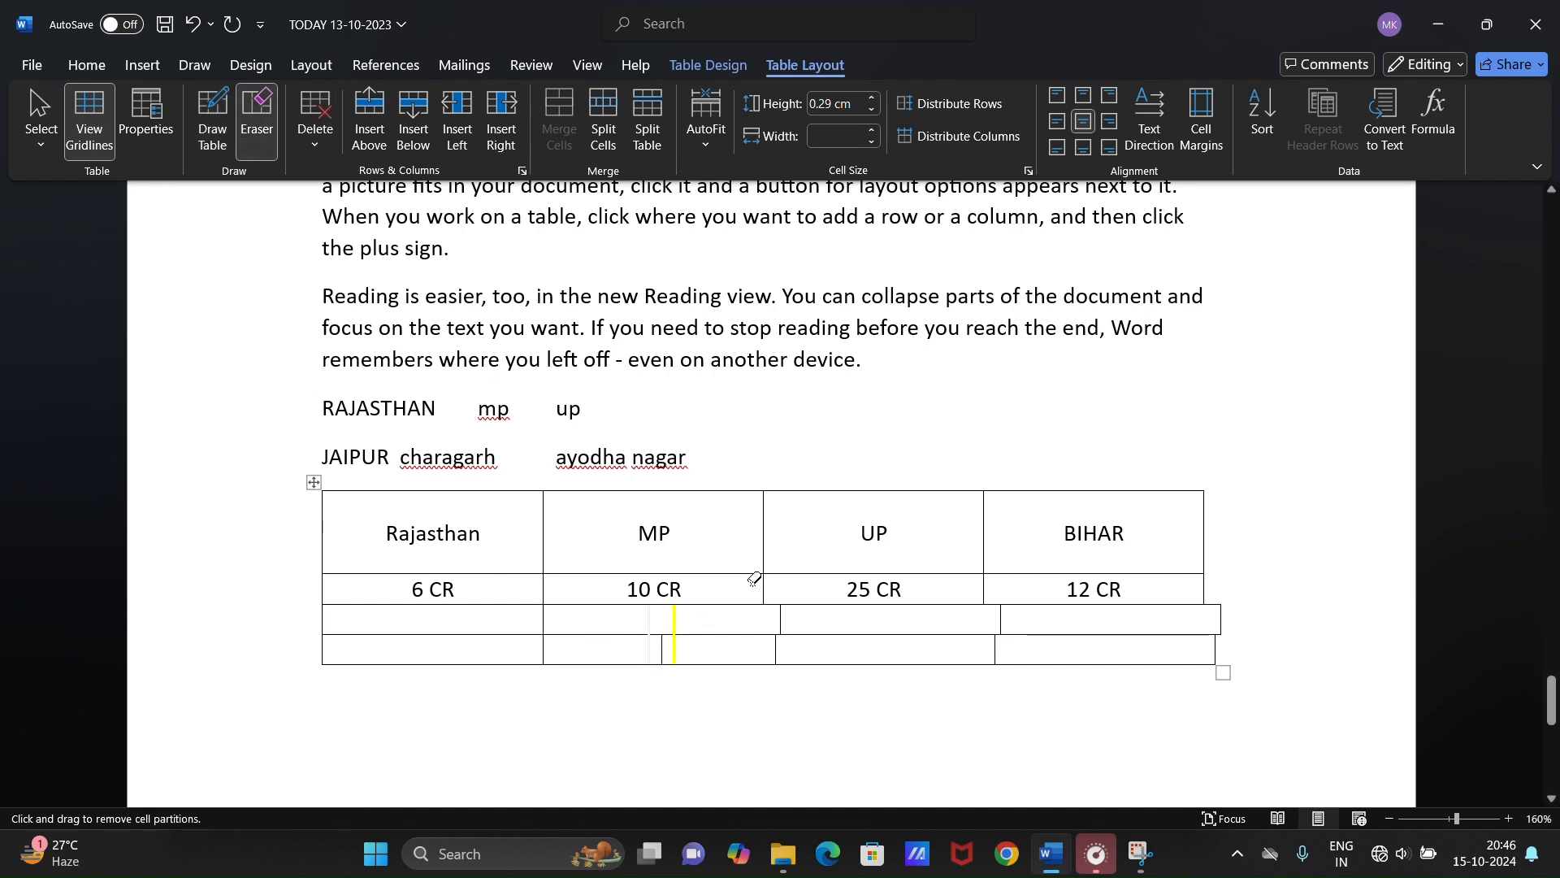
click(637, 622)
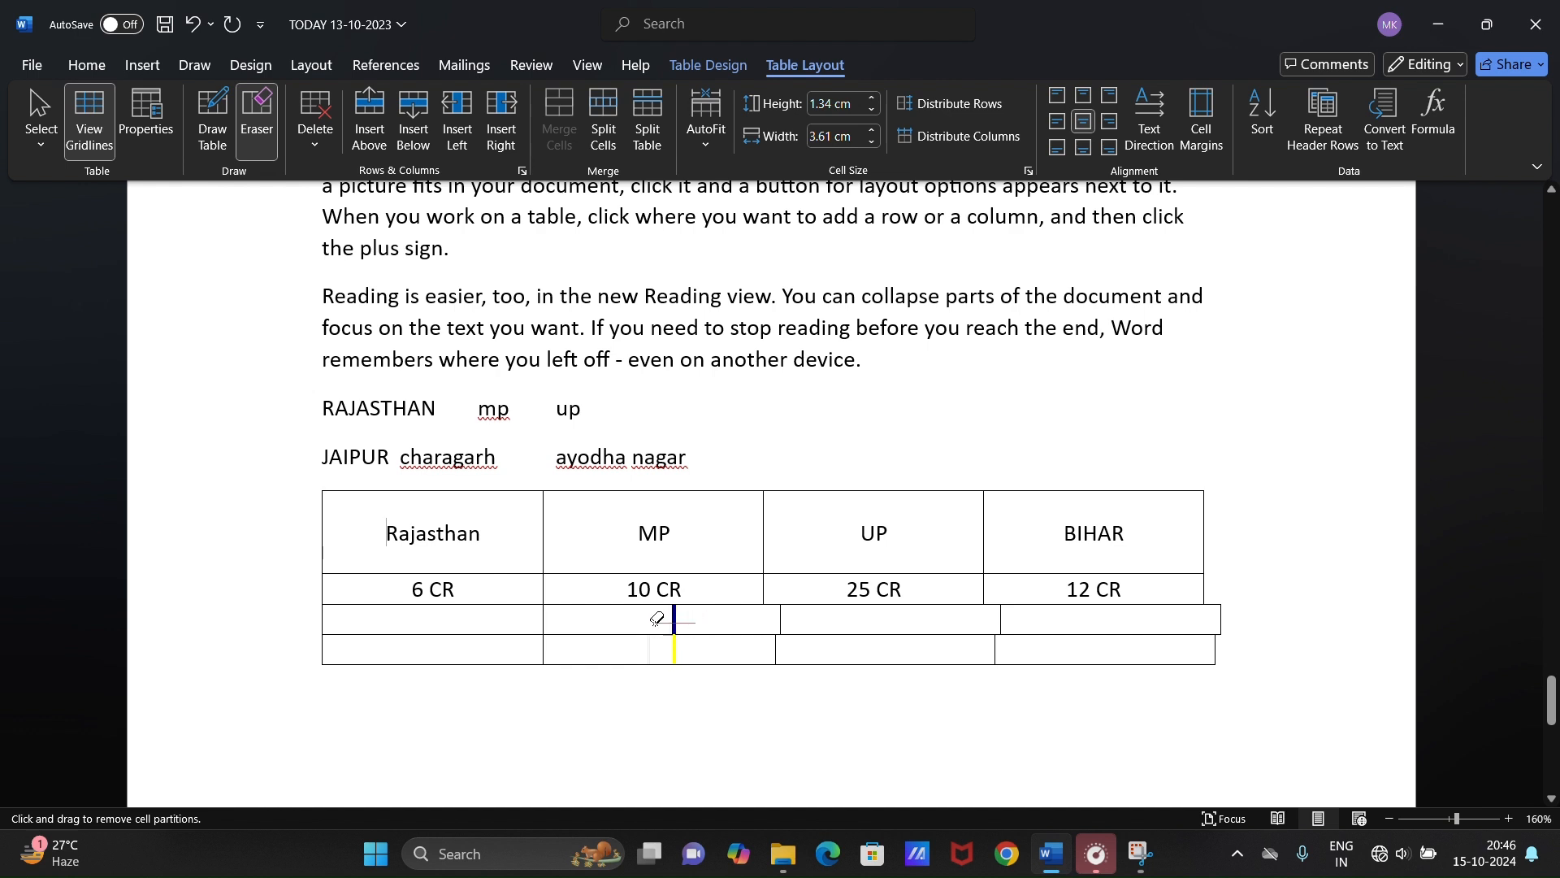
drag(641, 641, 715, 646)
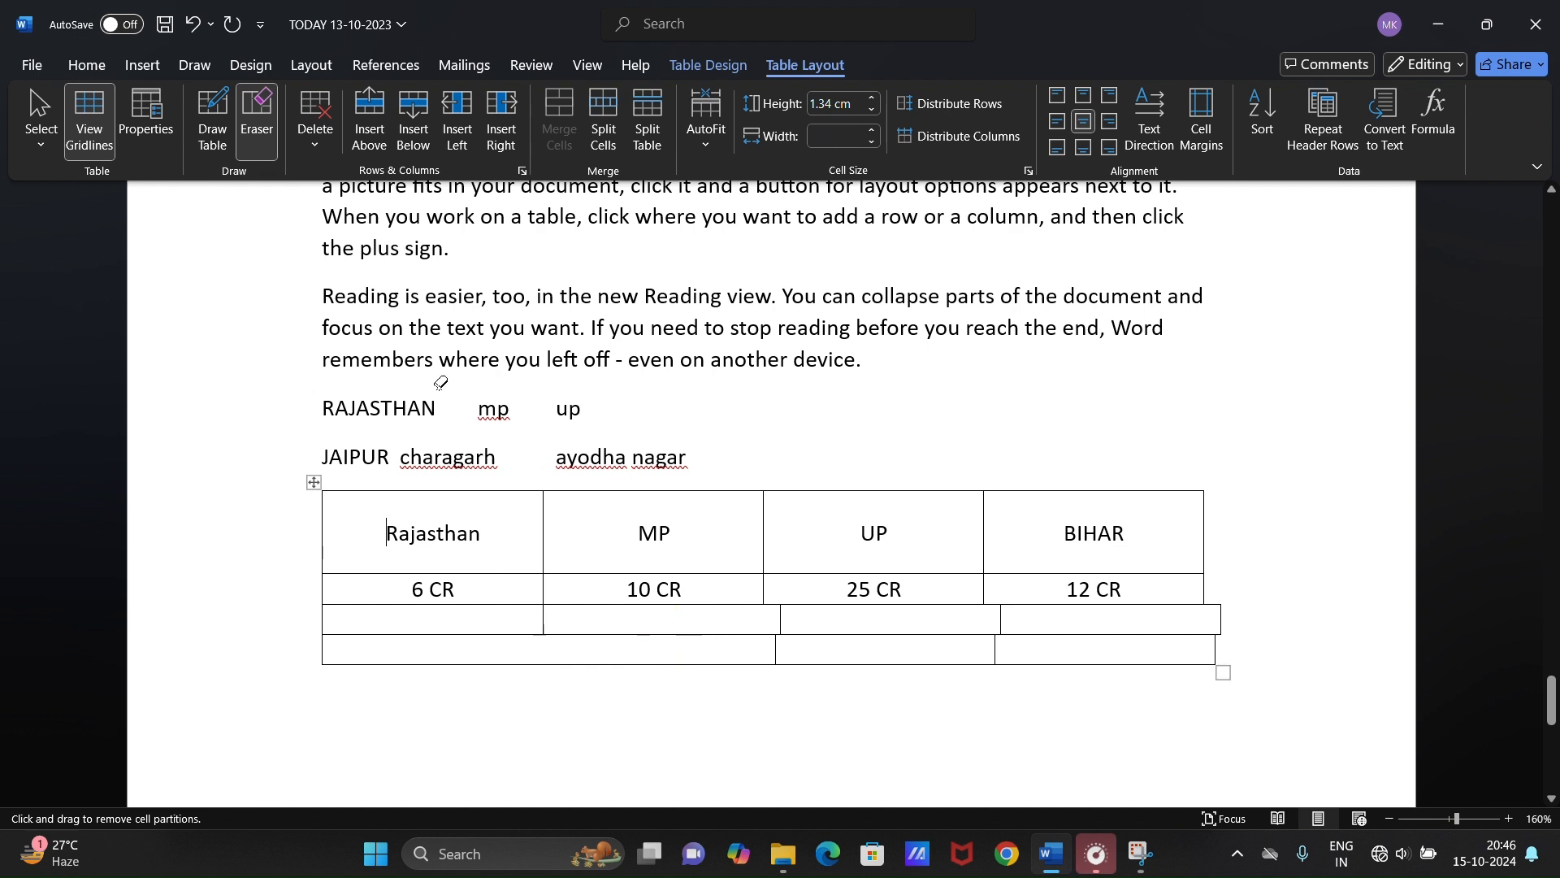
click(322, 139)
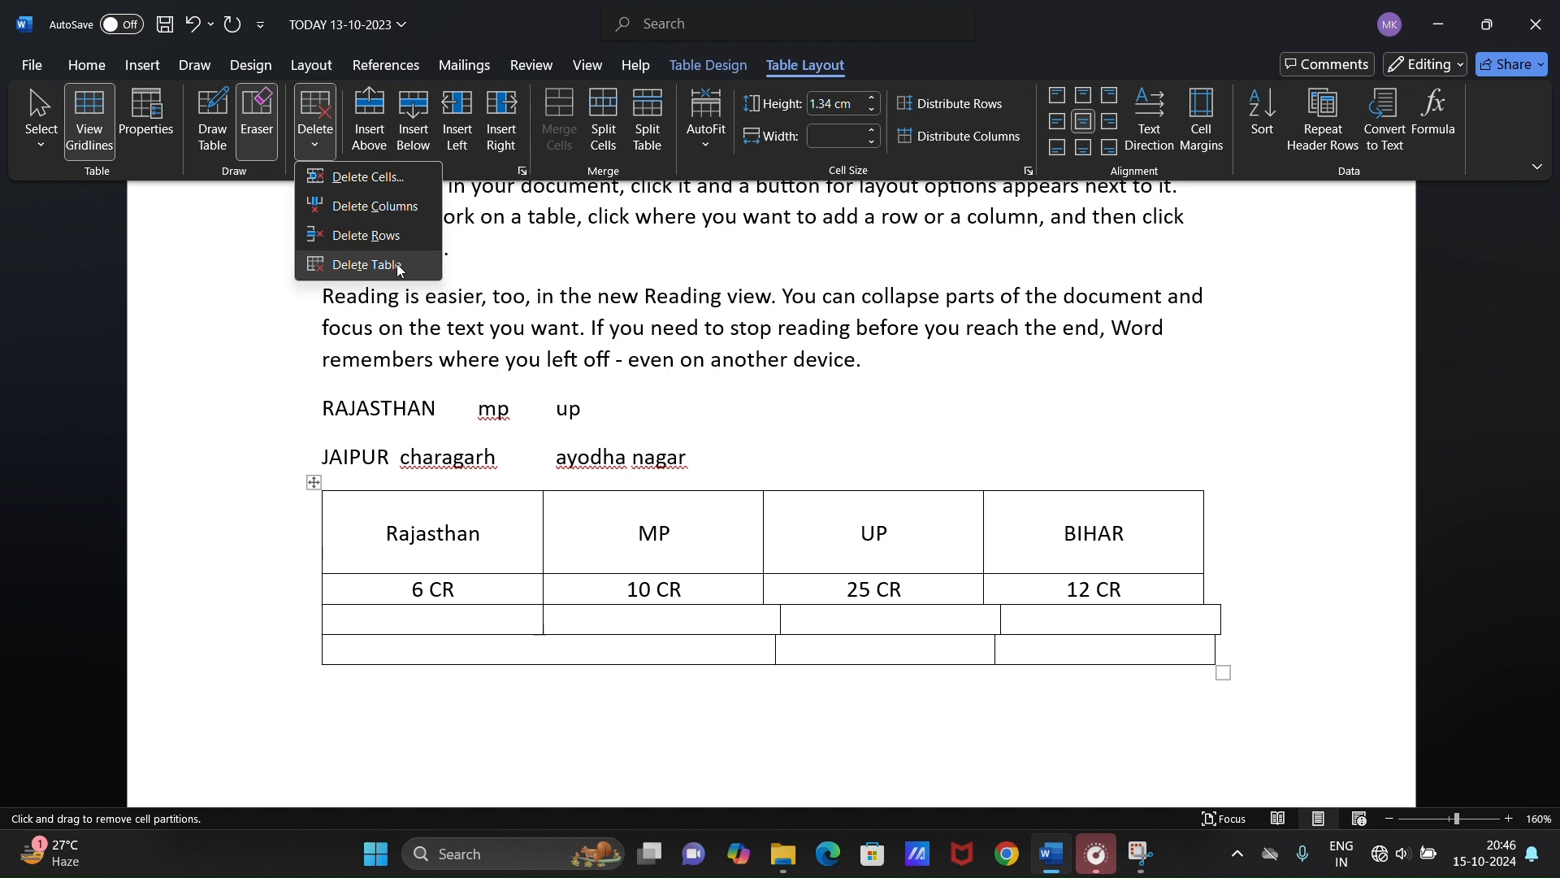
click(494, 527)
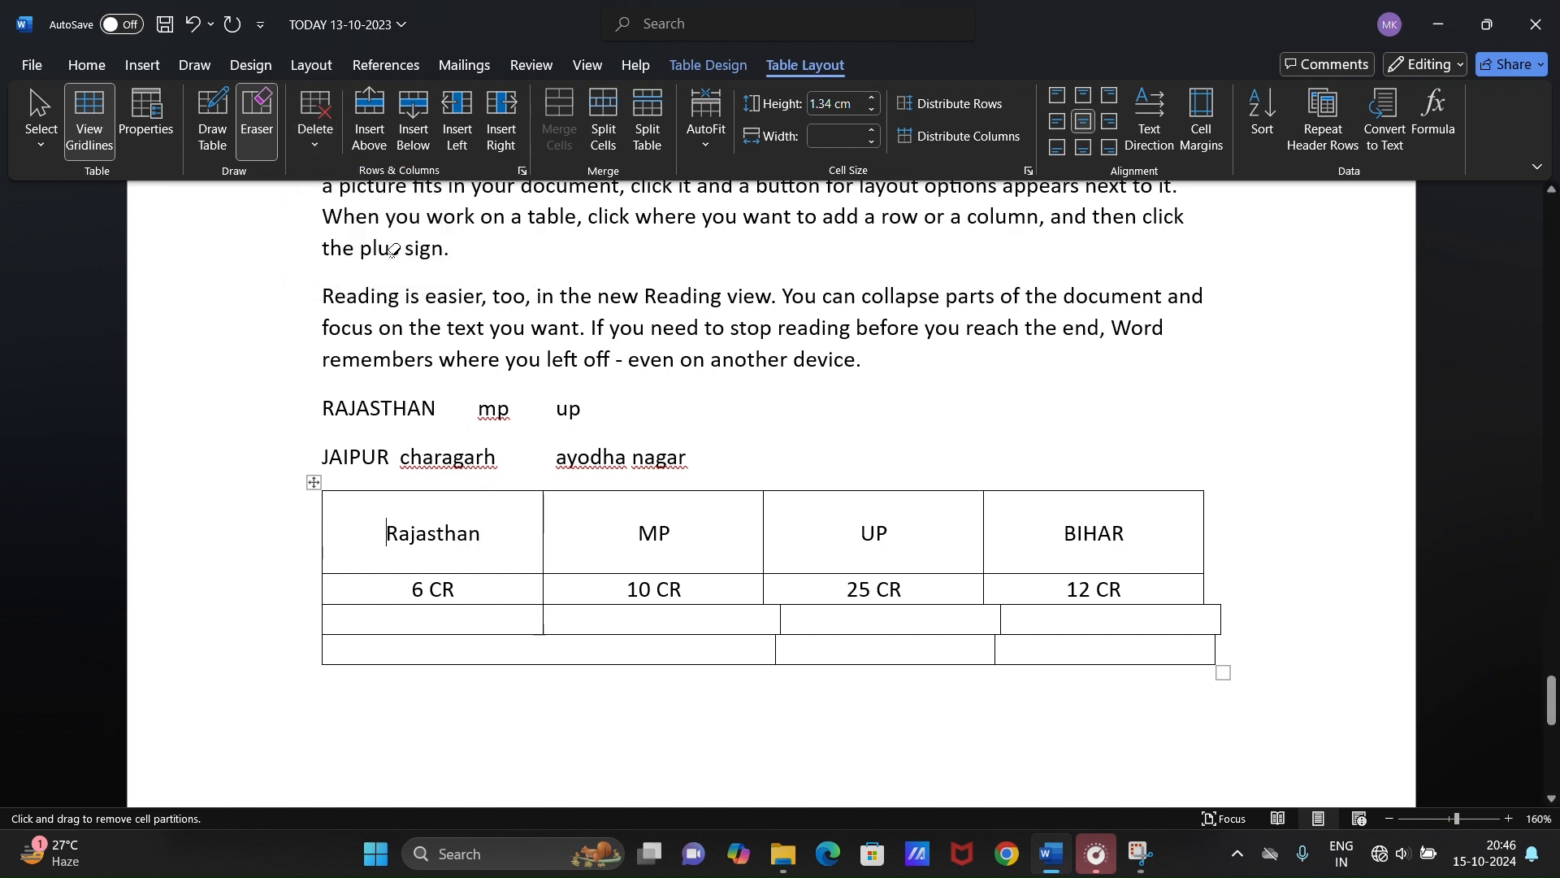
click(244, 130)
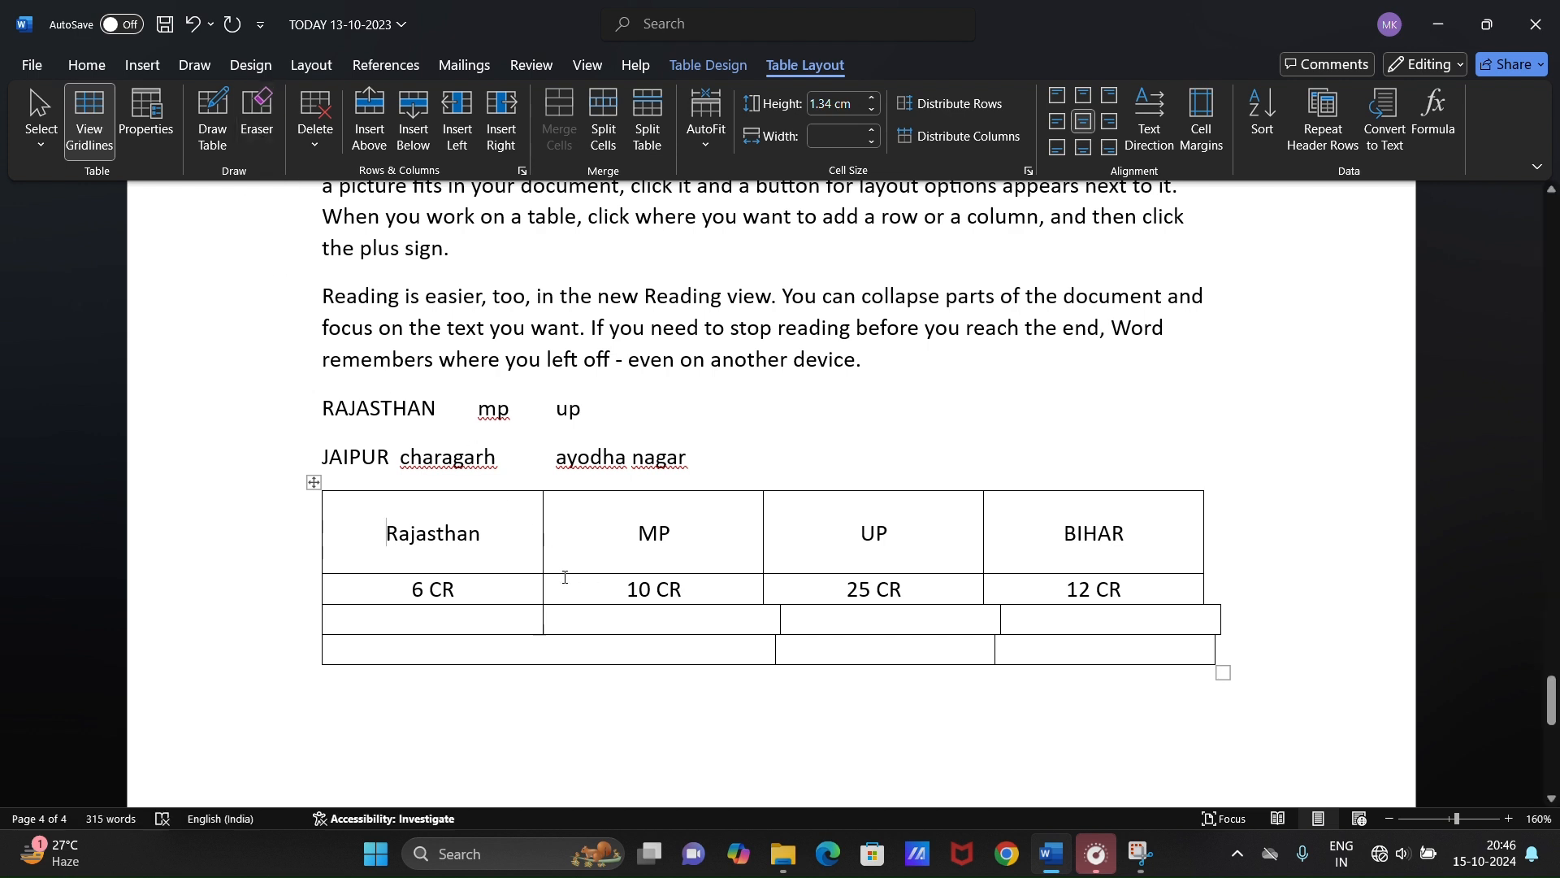
- Delete the table's header row containing the state names, and delete its first column
click(508, 523)
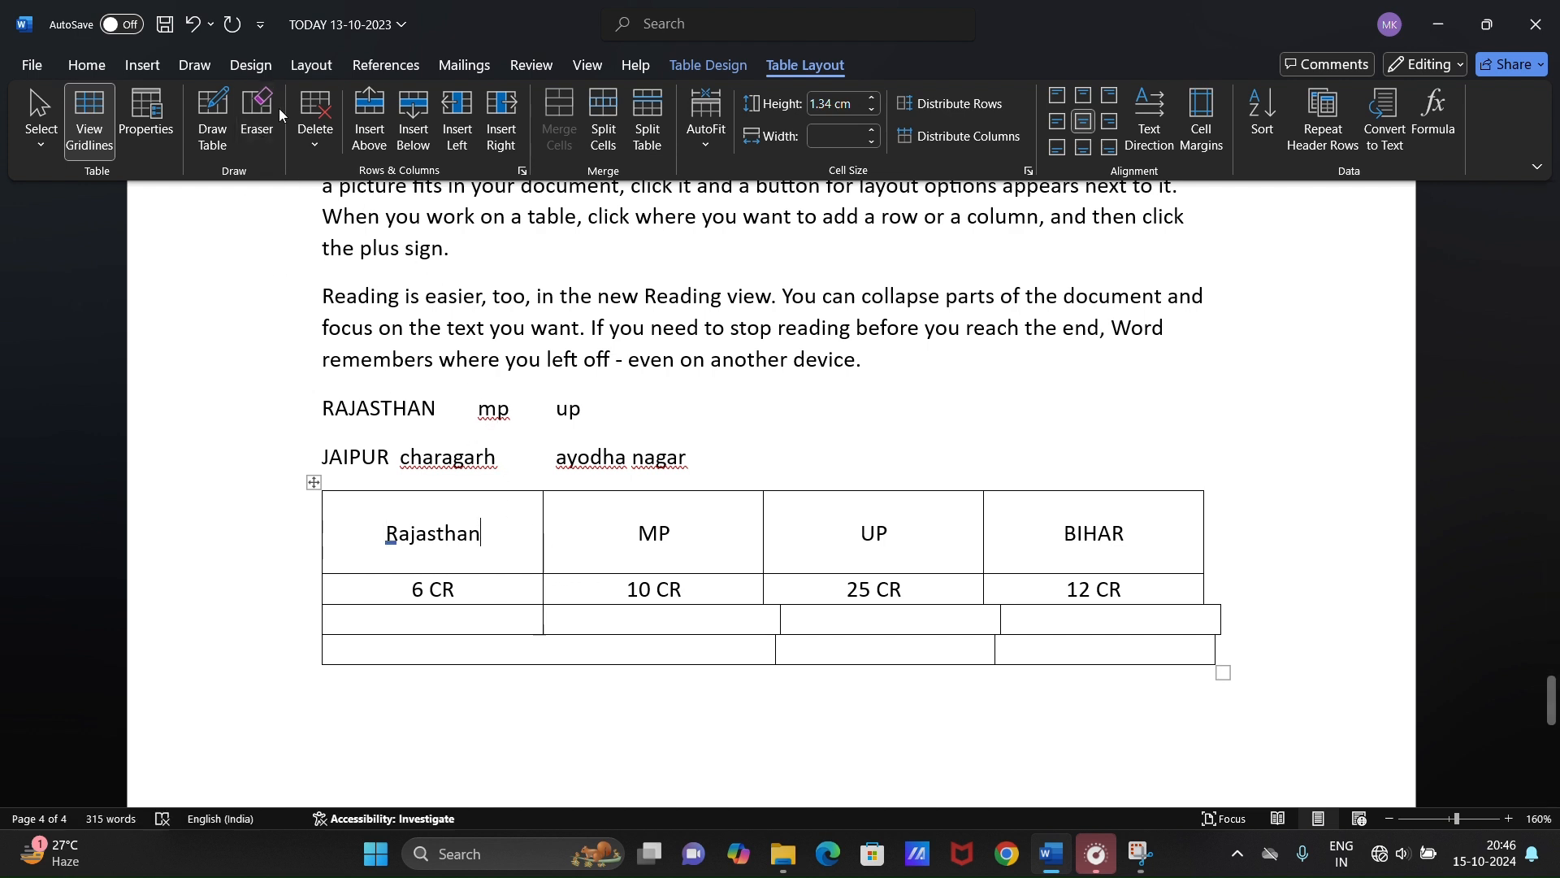
click(315, 130)
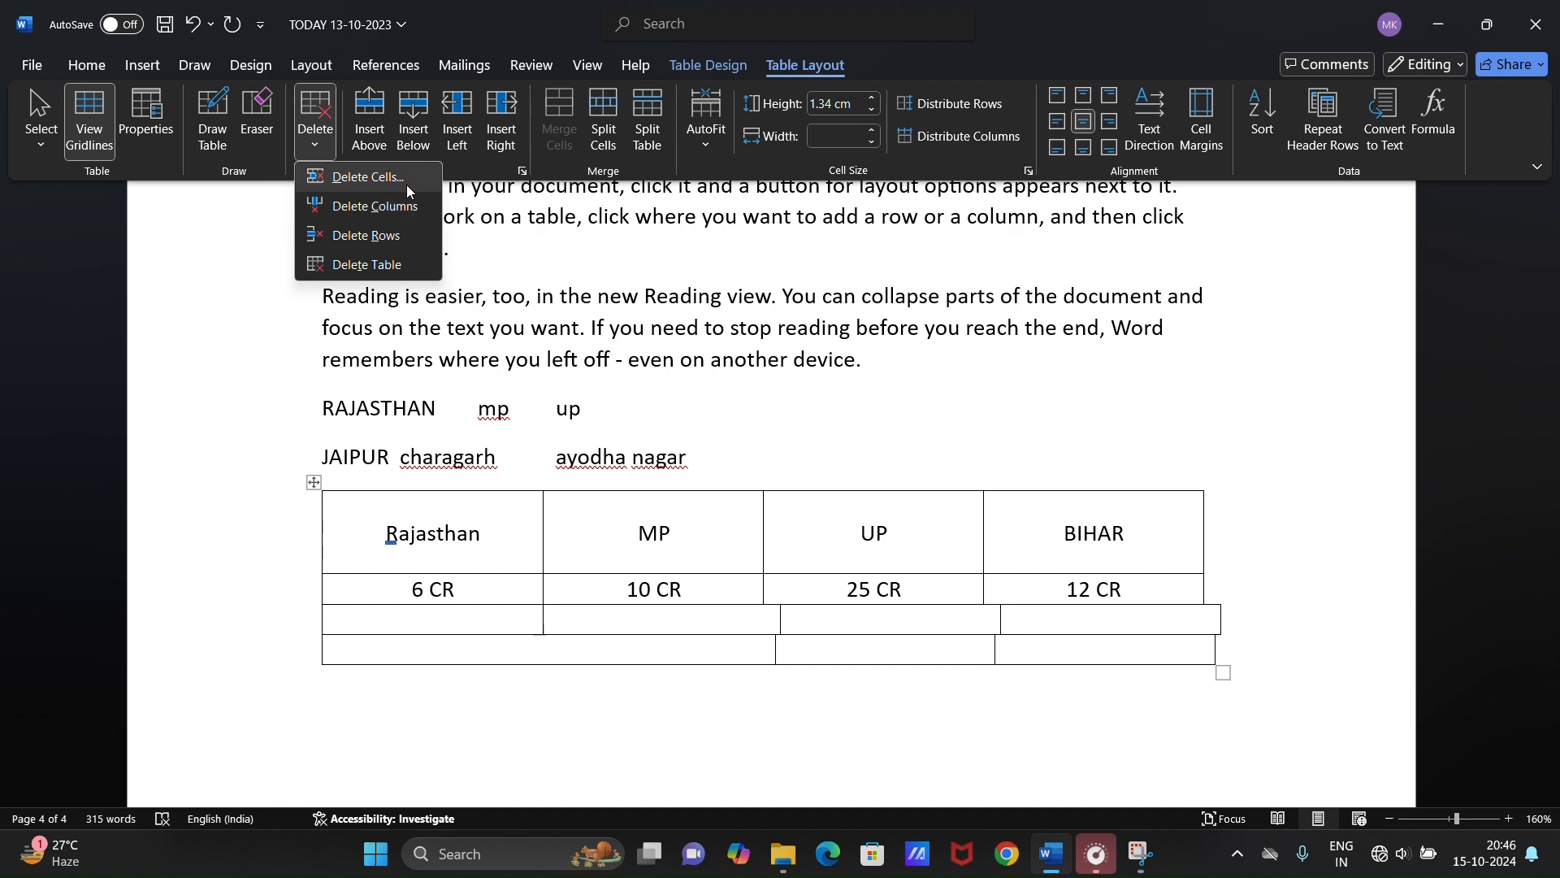
click(412, 234)
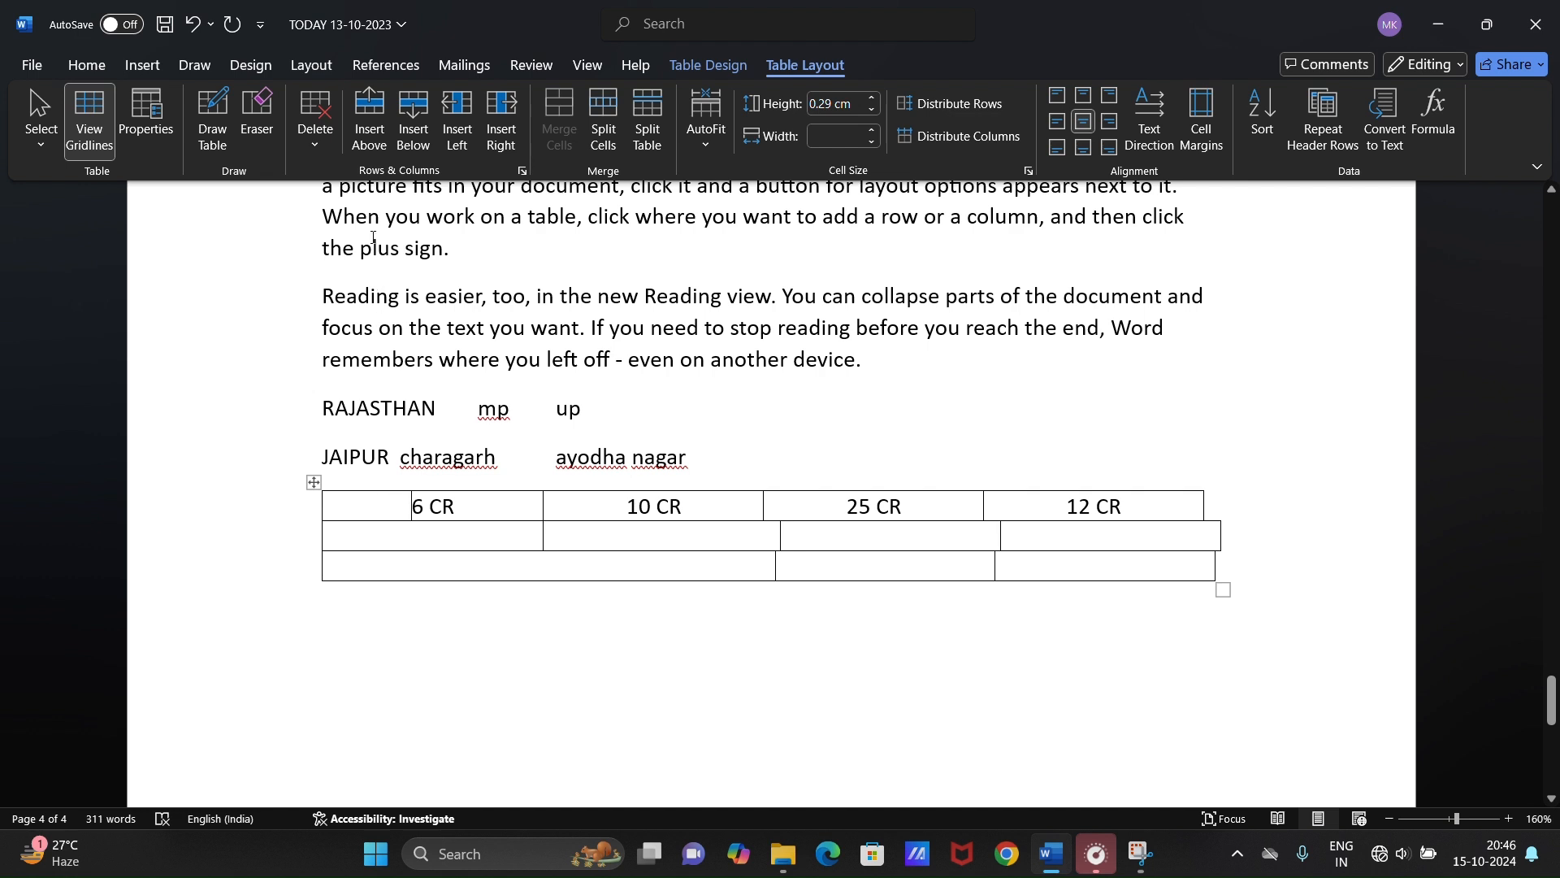
click(316, 136)
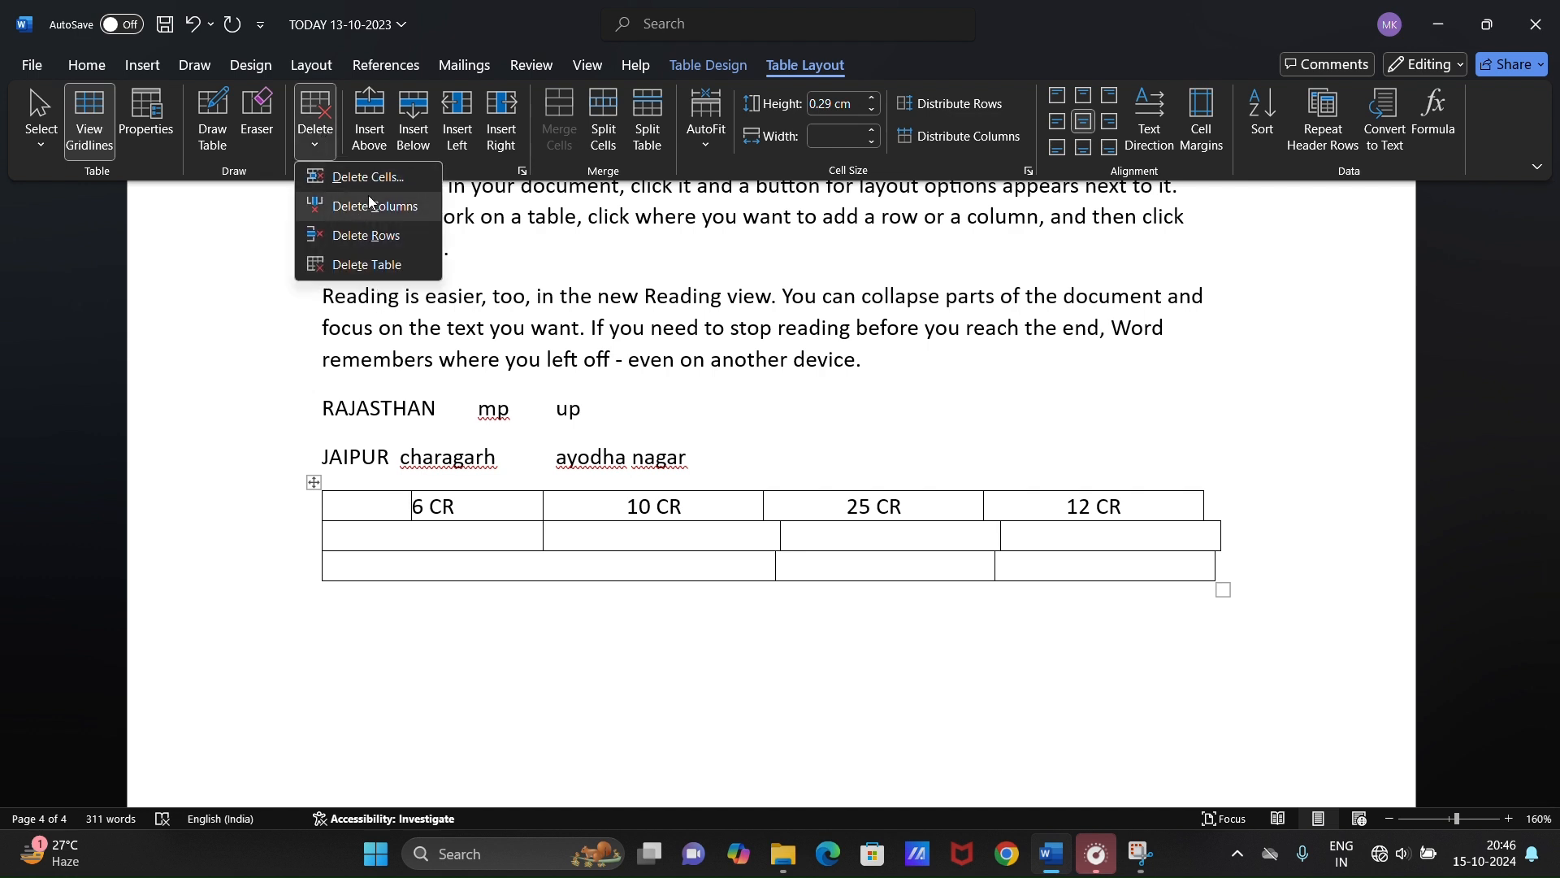
click(370, 205)
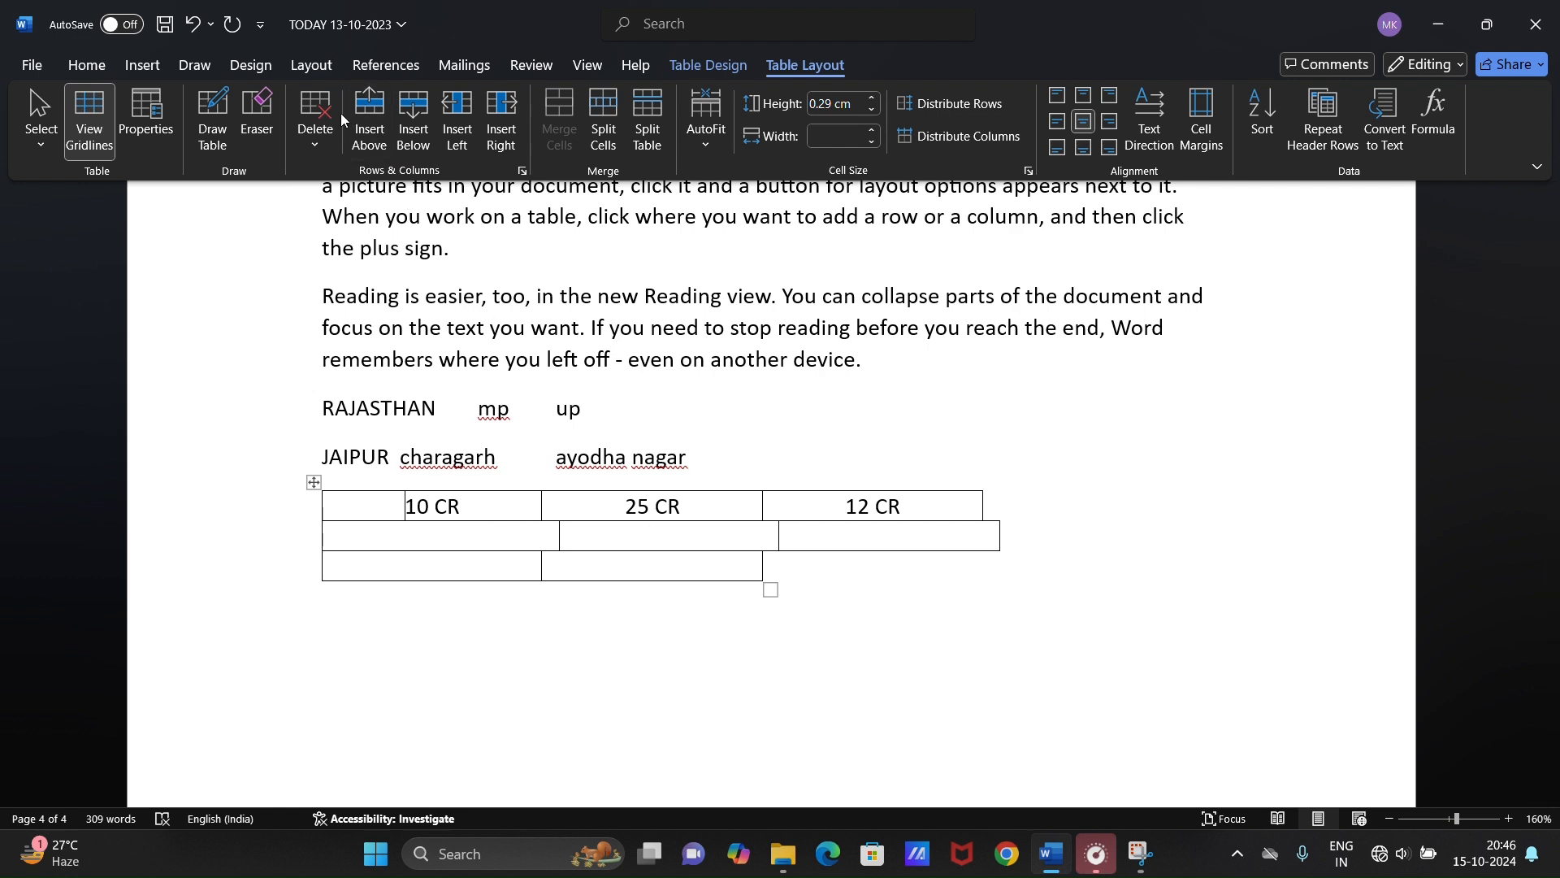
- Delete the entire table and insert a new table with four columns and four rows in its place
click(315, 134)
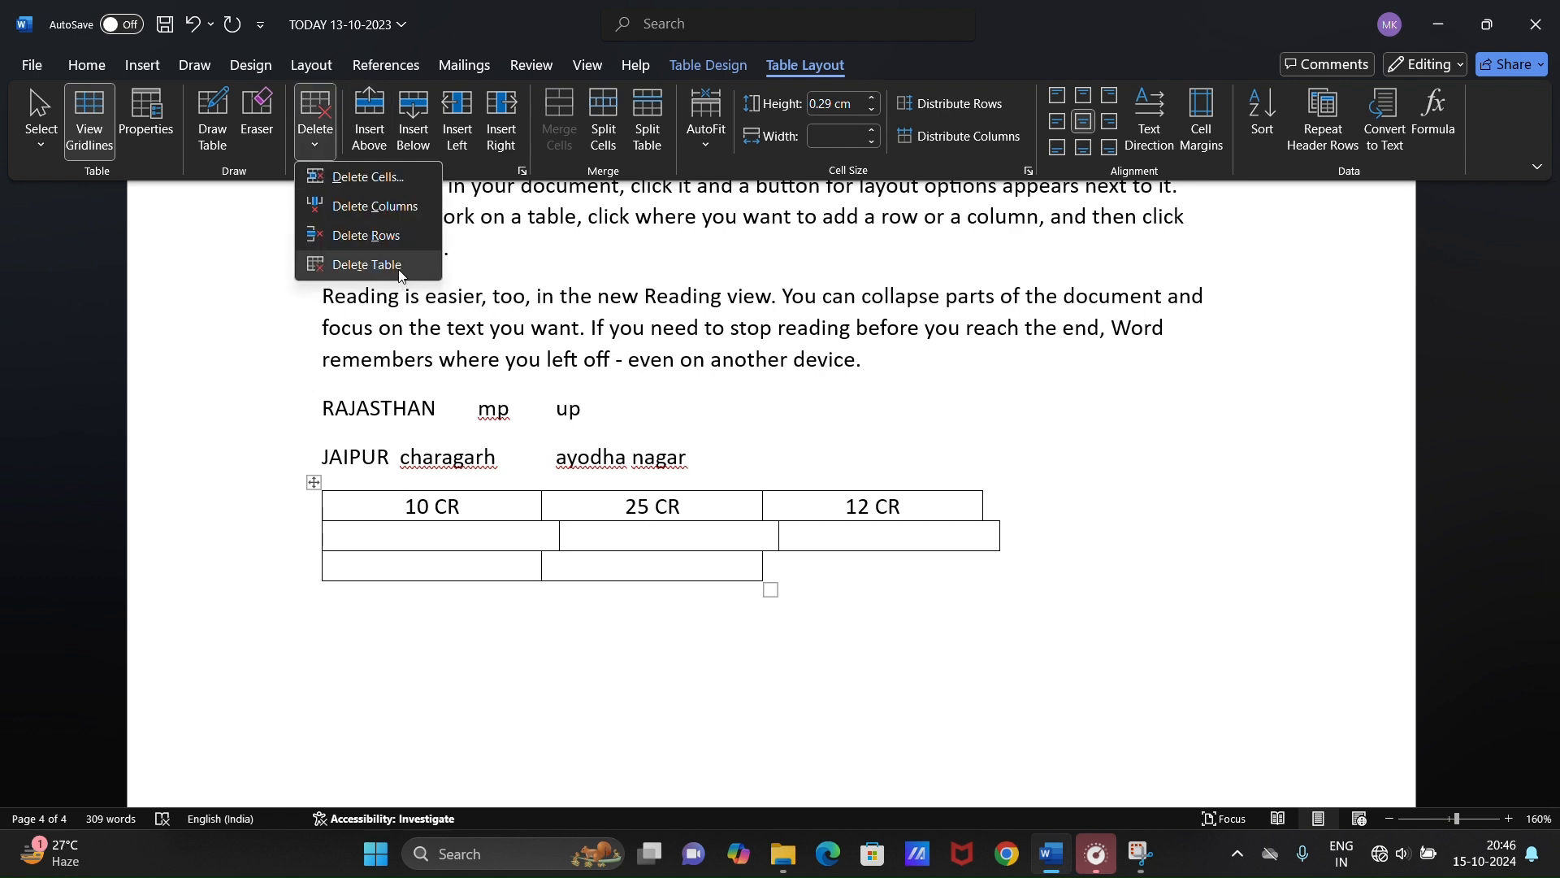
click(366, 265)
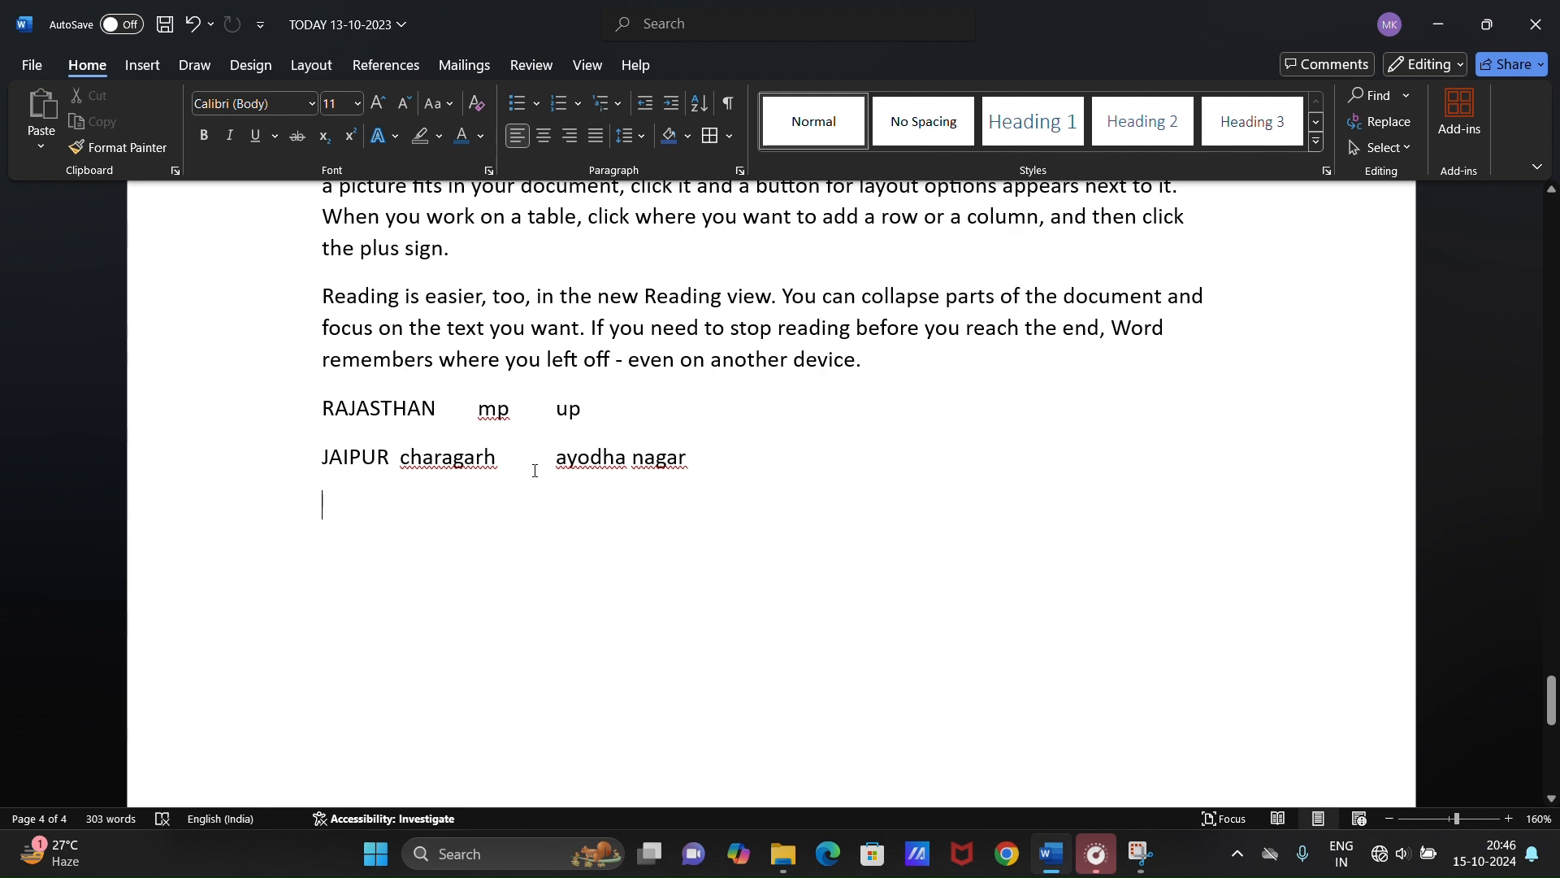
click(151, 68)
click(195, 136)
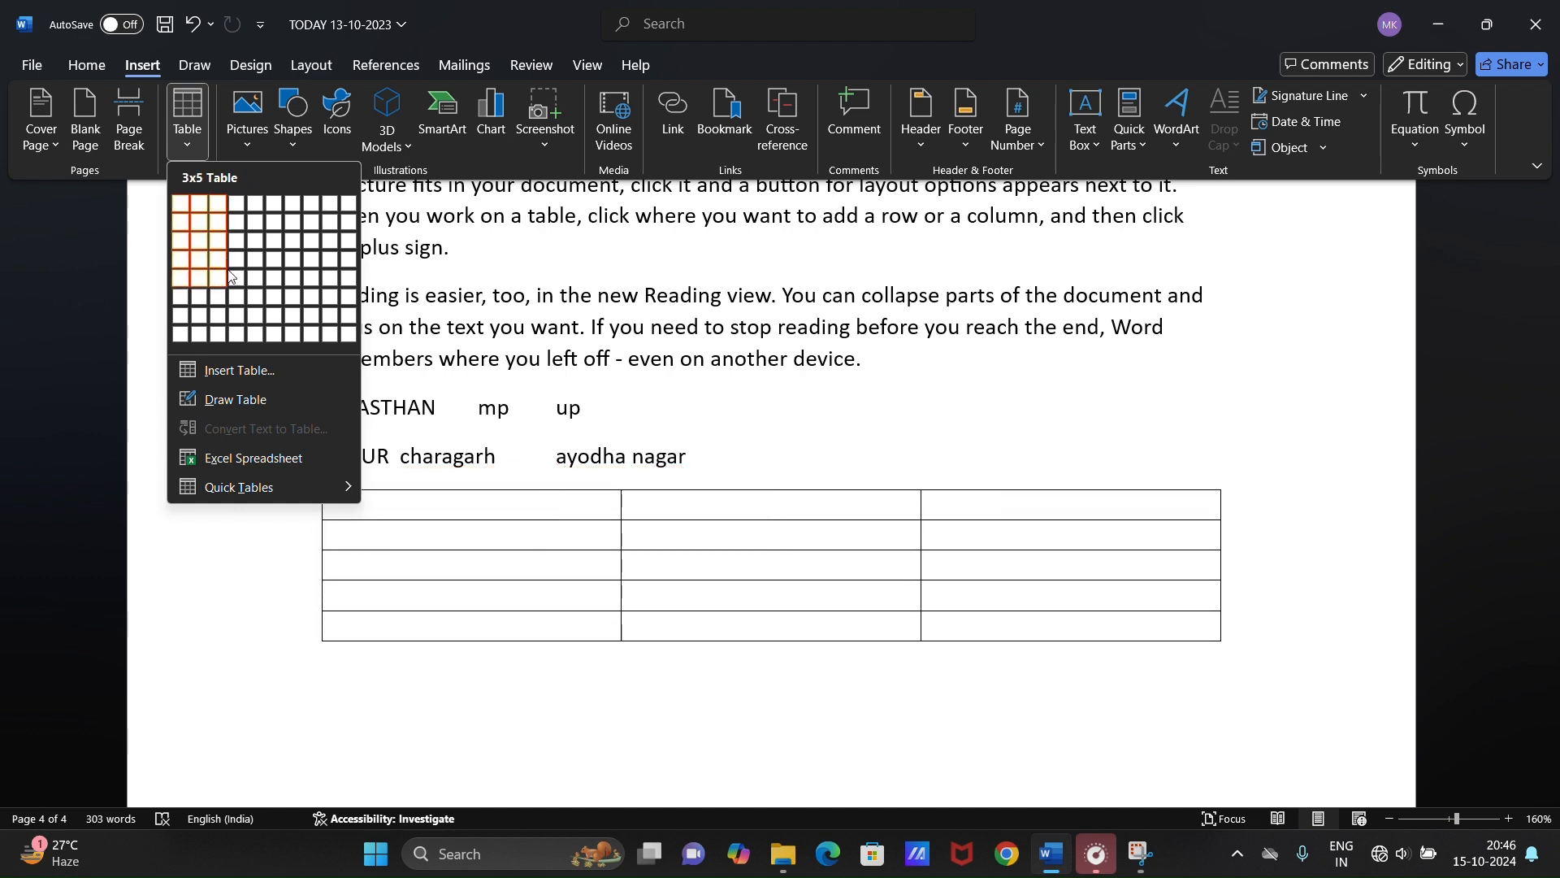
key(Escape)
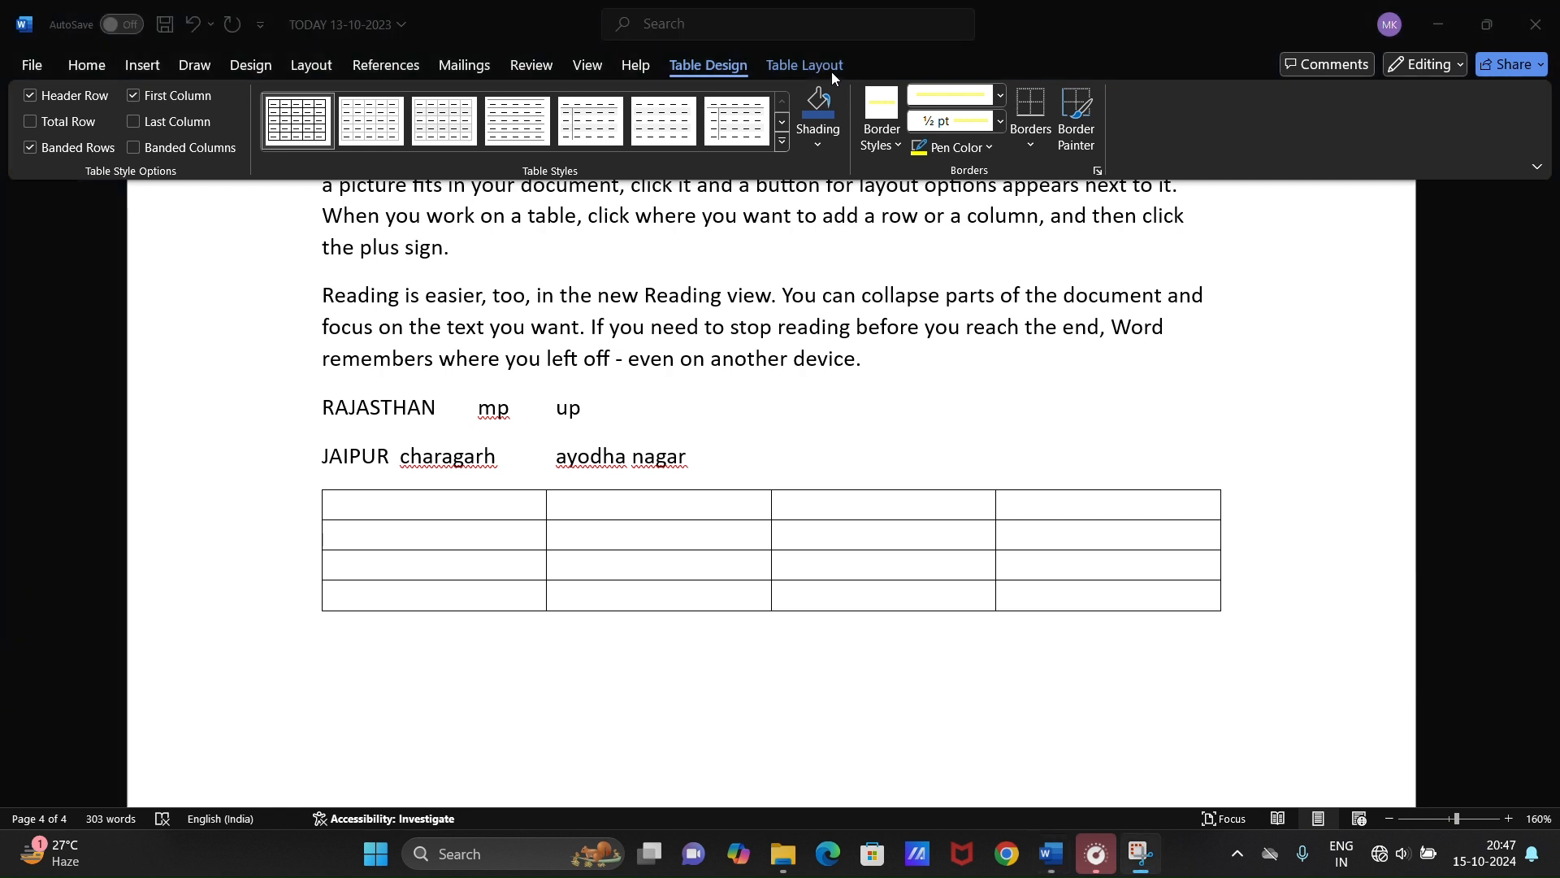
- Enter TT in the first cell of the second row, and insert one row above and one row below it
click(783, 76)
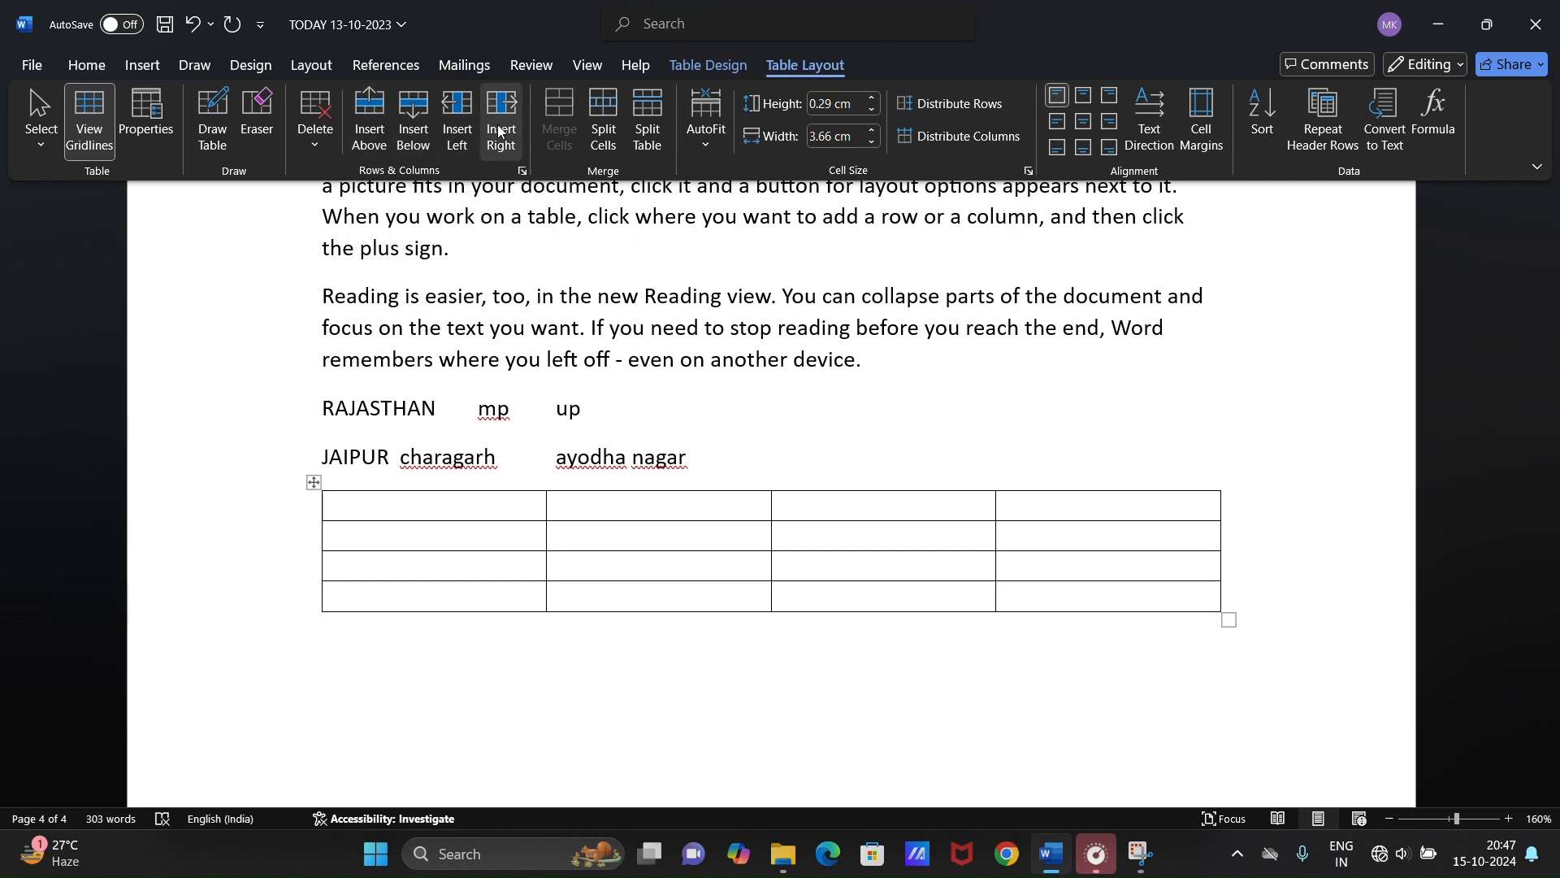
click(381, 535)
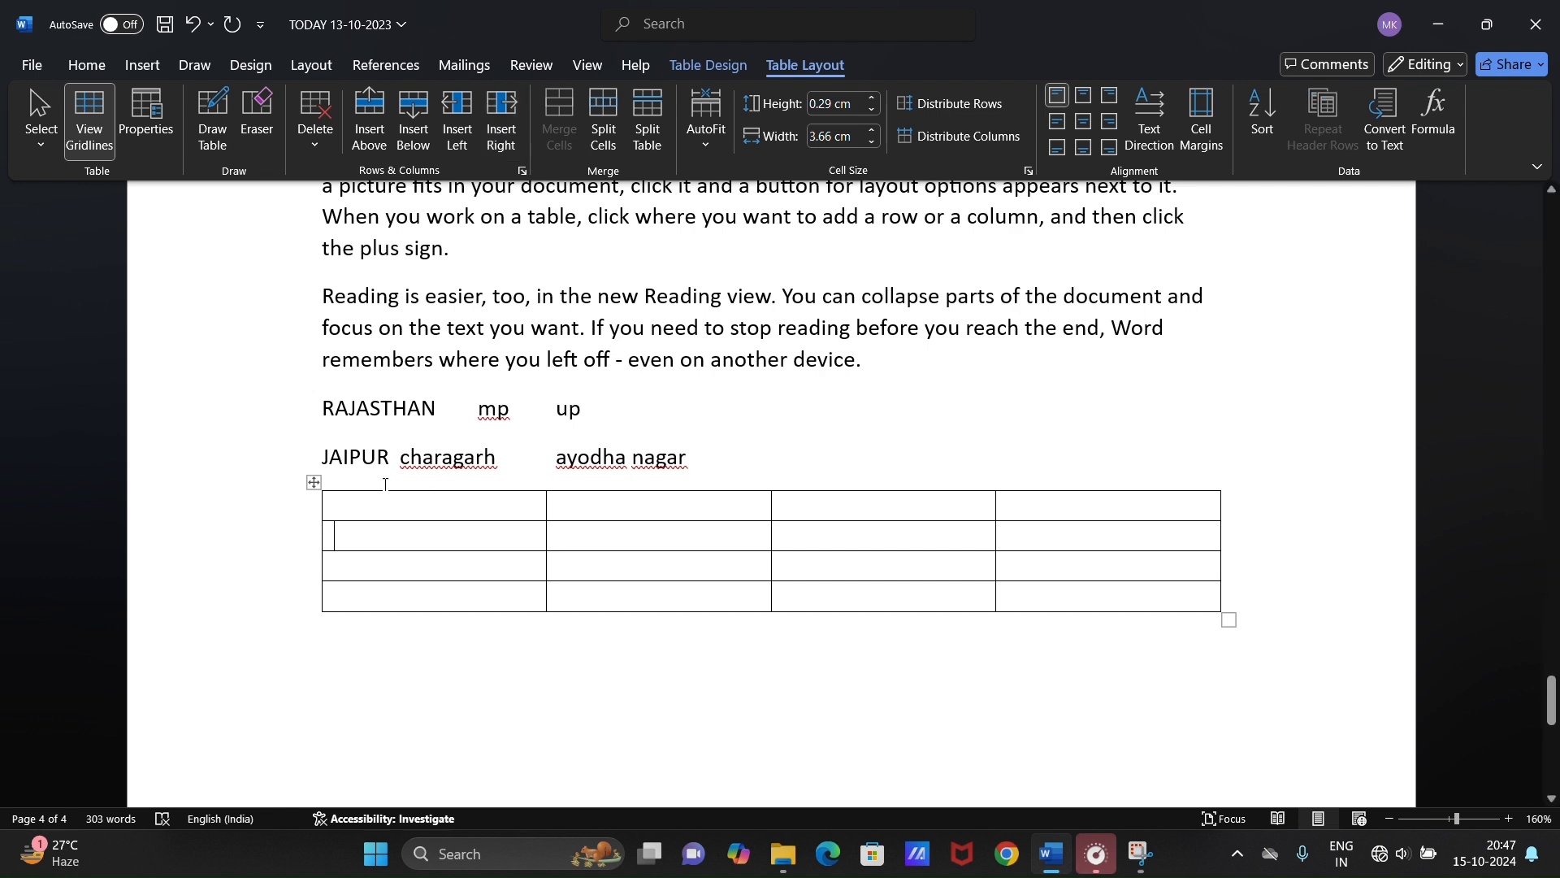
text(TT)
click(375, 147)
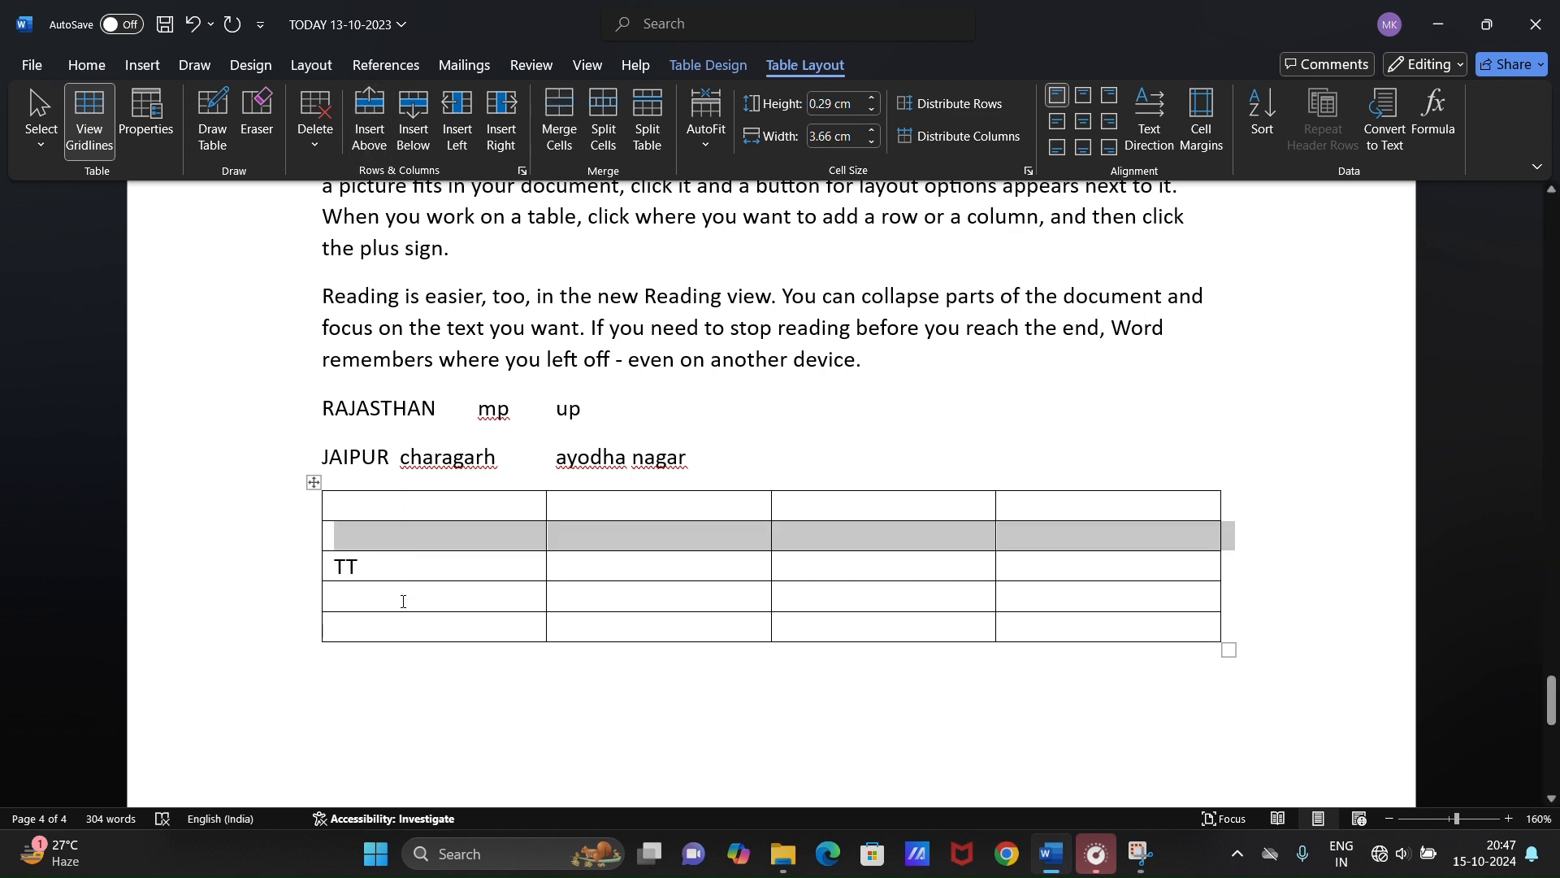
click(404, 574)
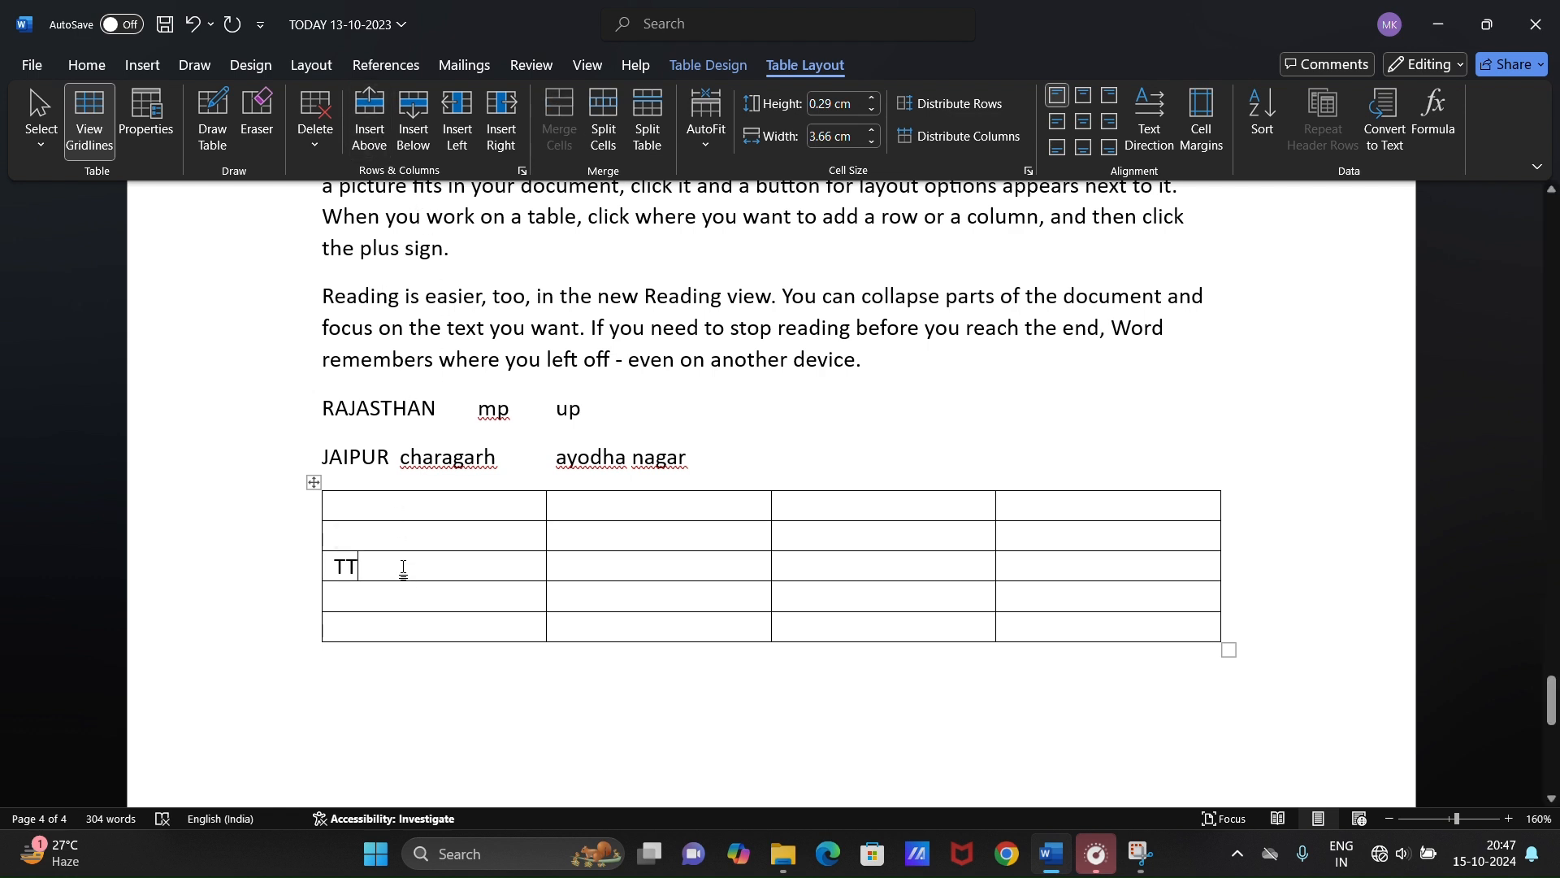
click(423, 136)
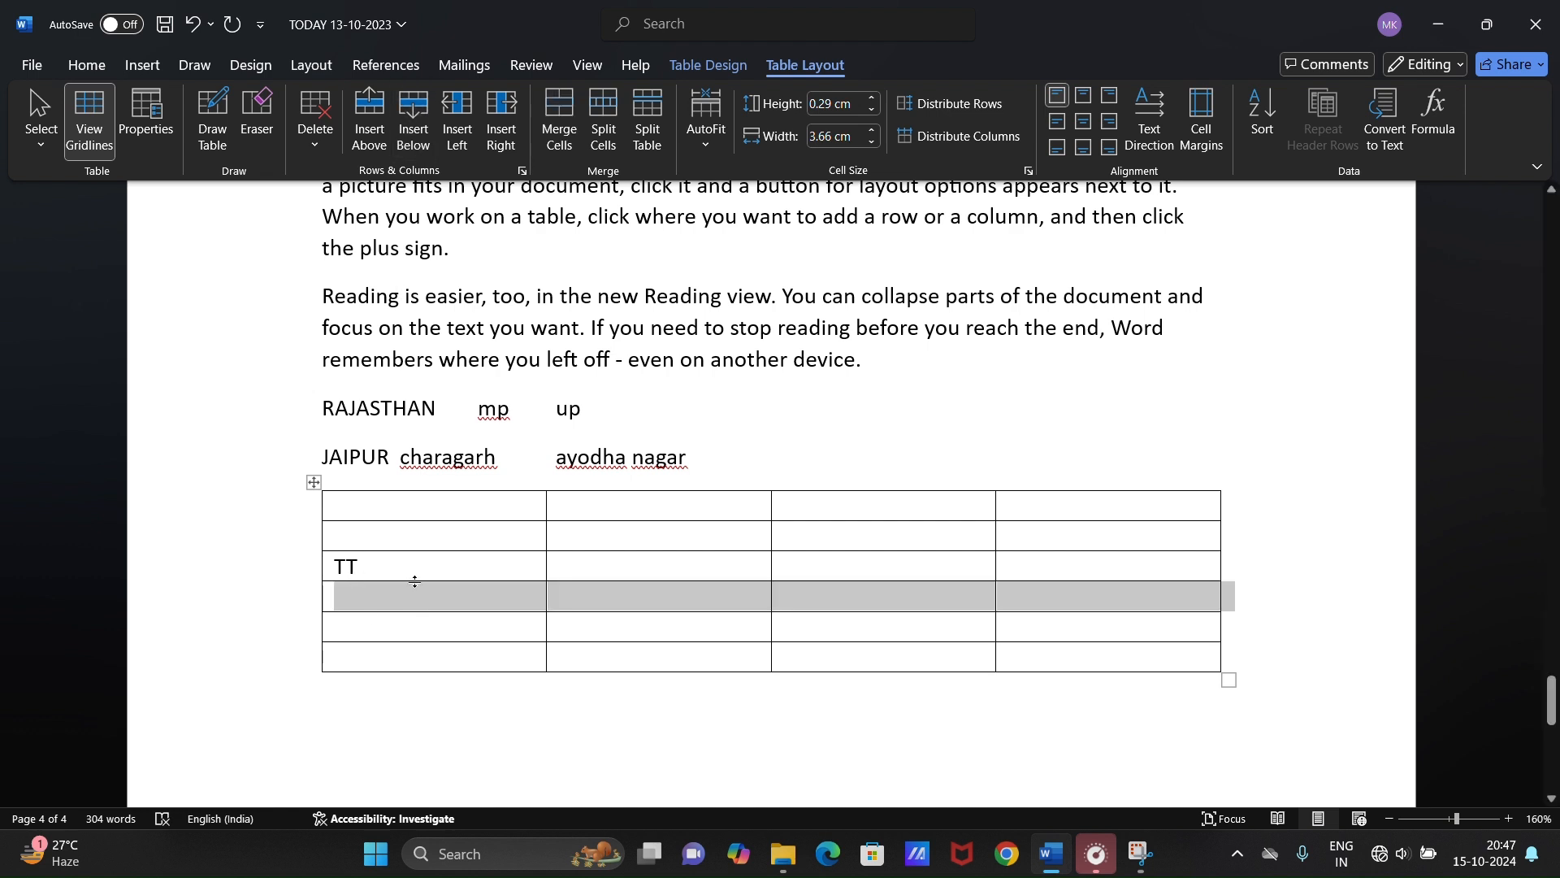
- Insert one column to the left and one column to the right of the column containing TT
click(489, 573)
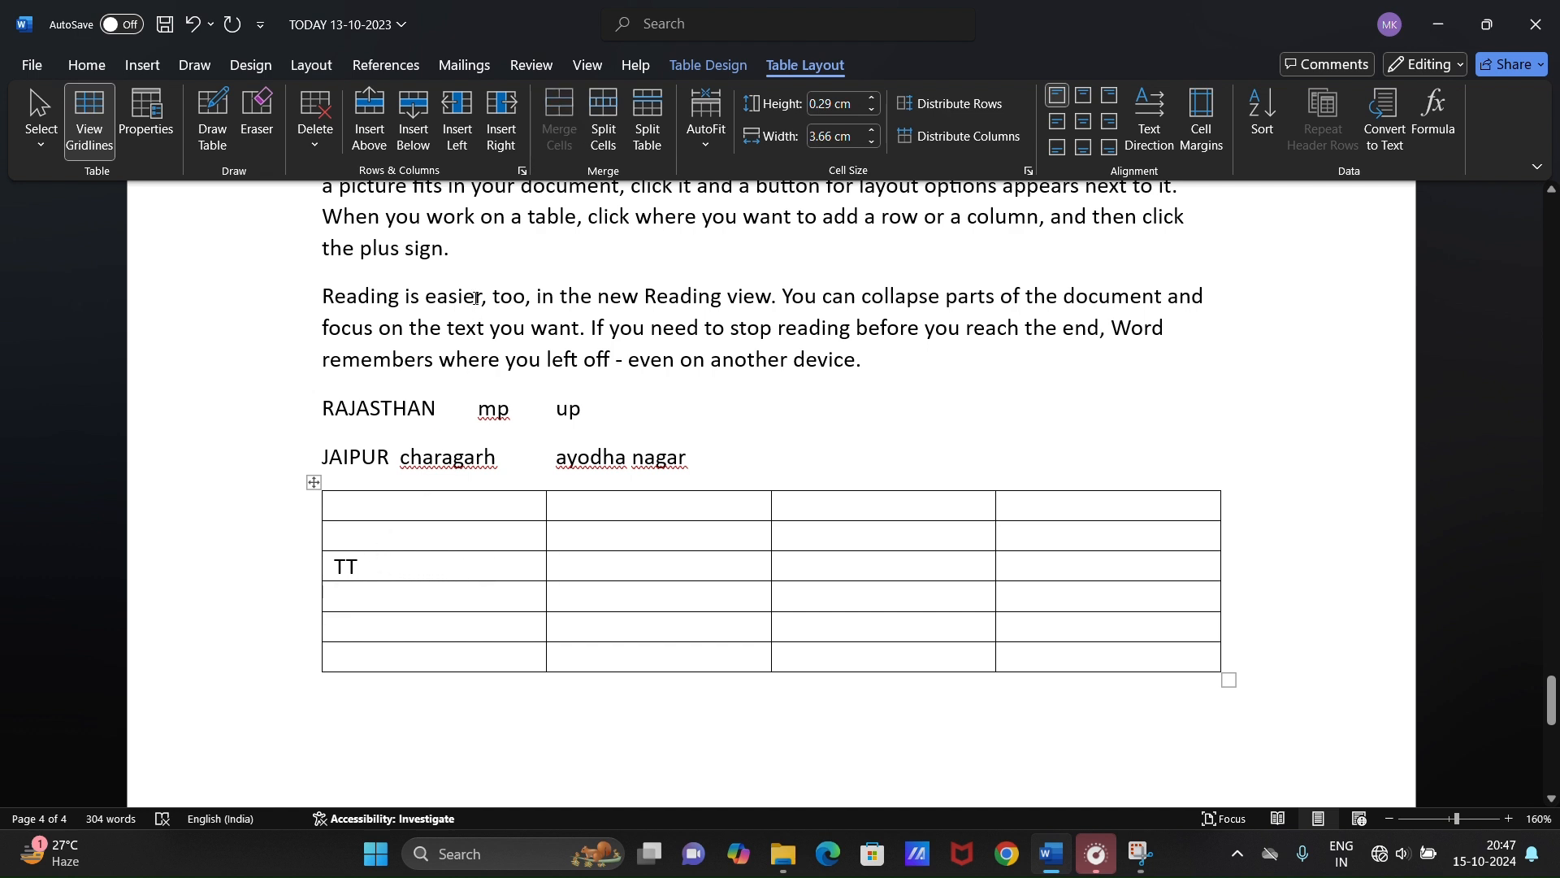
click(458, 147)
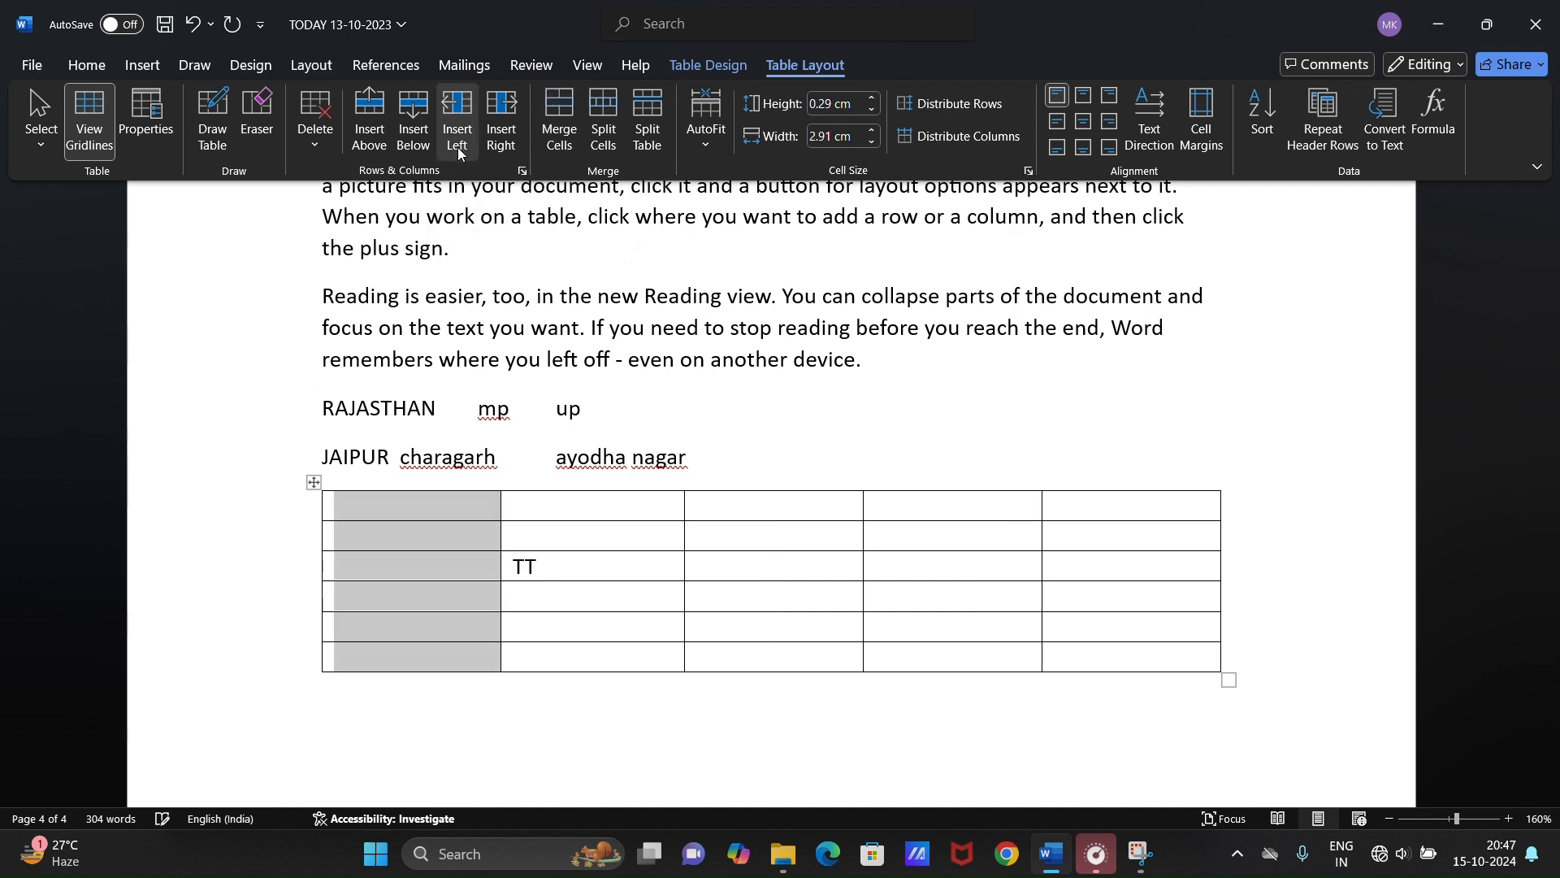
click(563, 566)
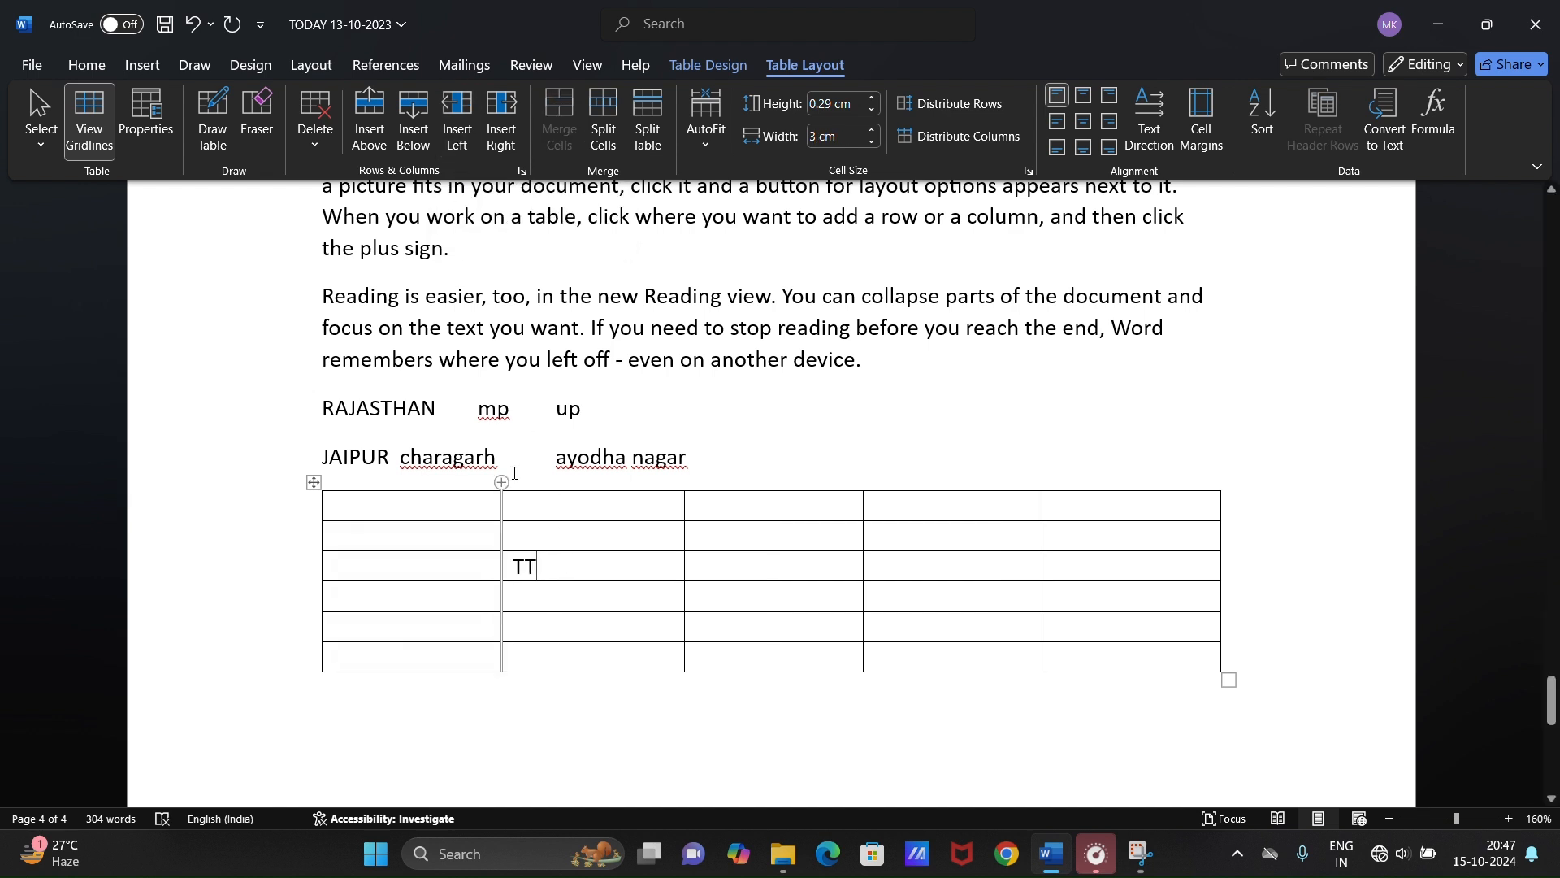
click(500, 122)
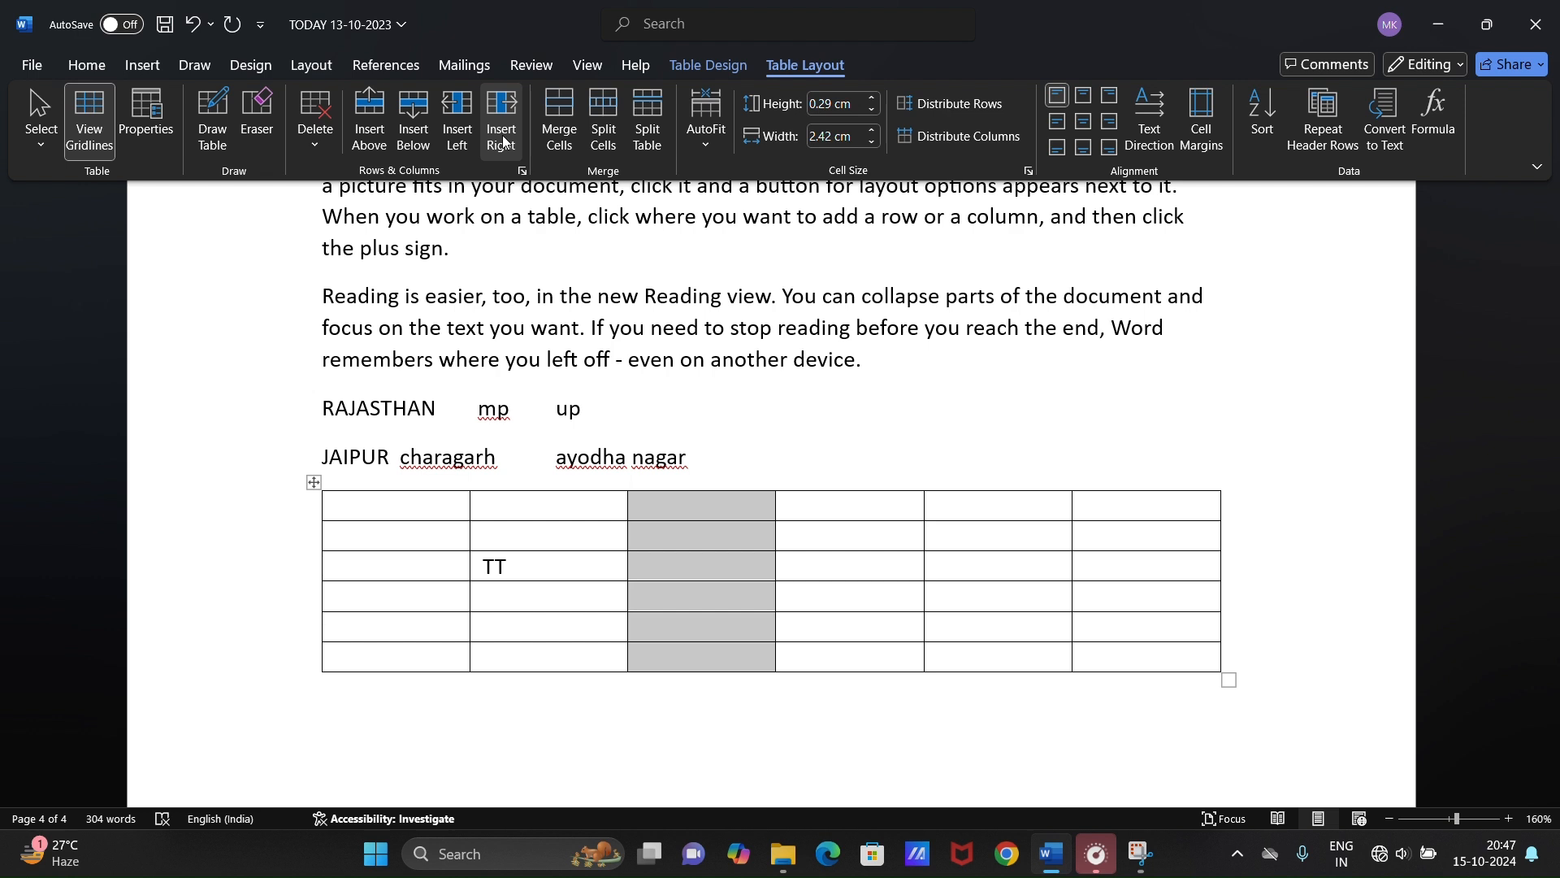
- Merge the TT cell with the cell directly below it and center its text horizontally and vertically
click(520, 577)
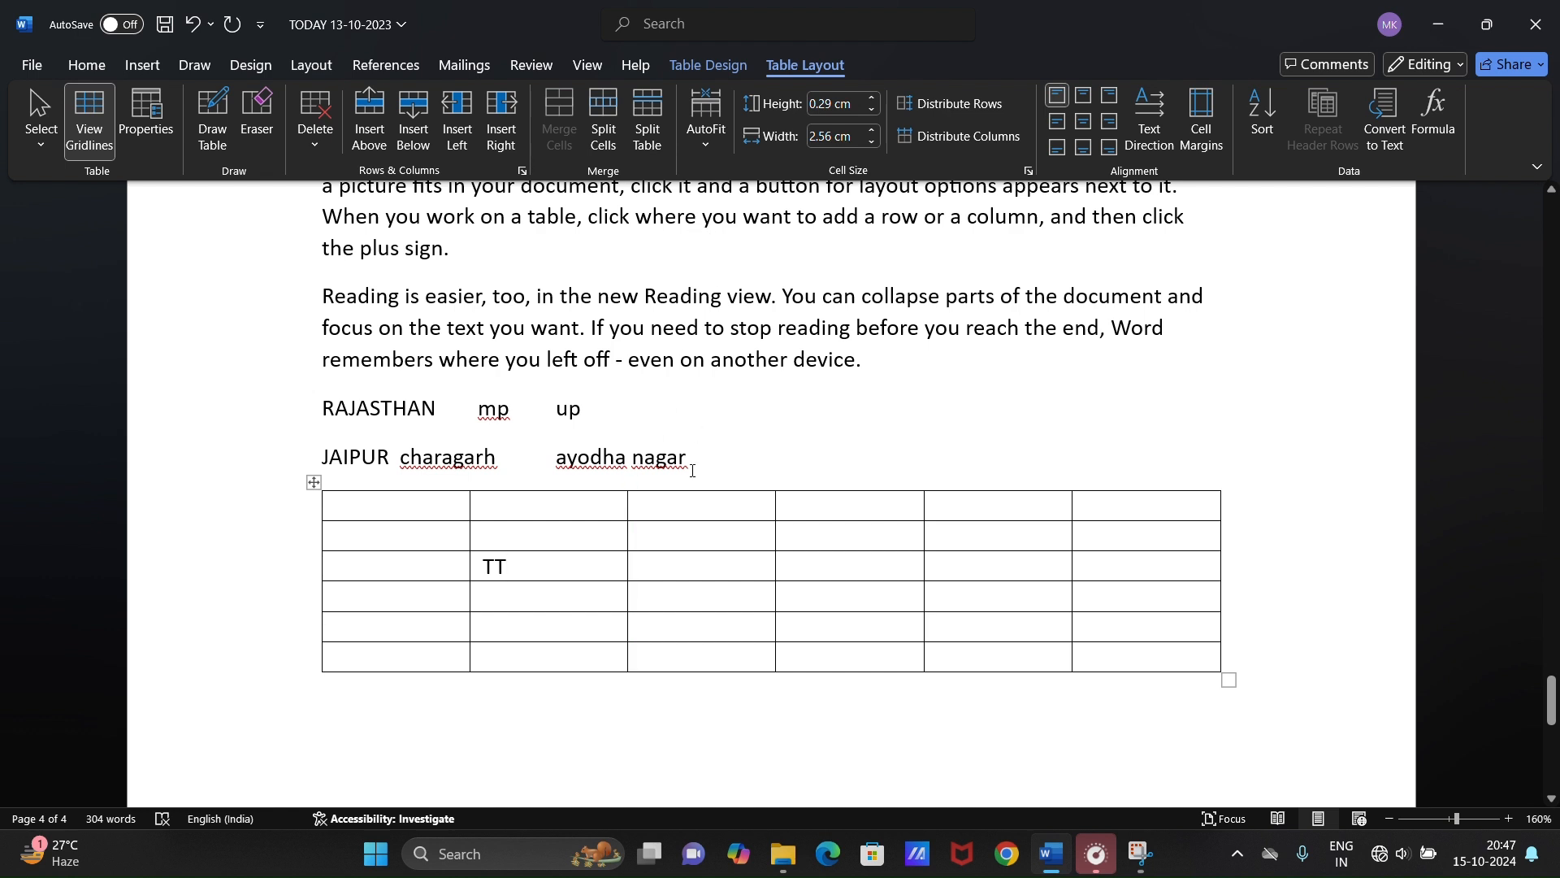
click(564, 595)
drag(517, 567, 521, 604)
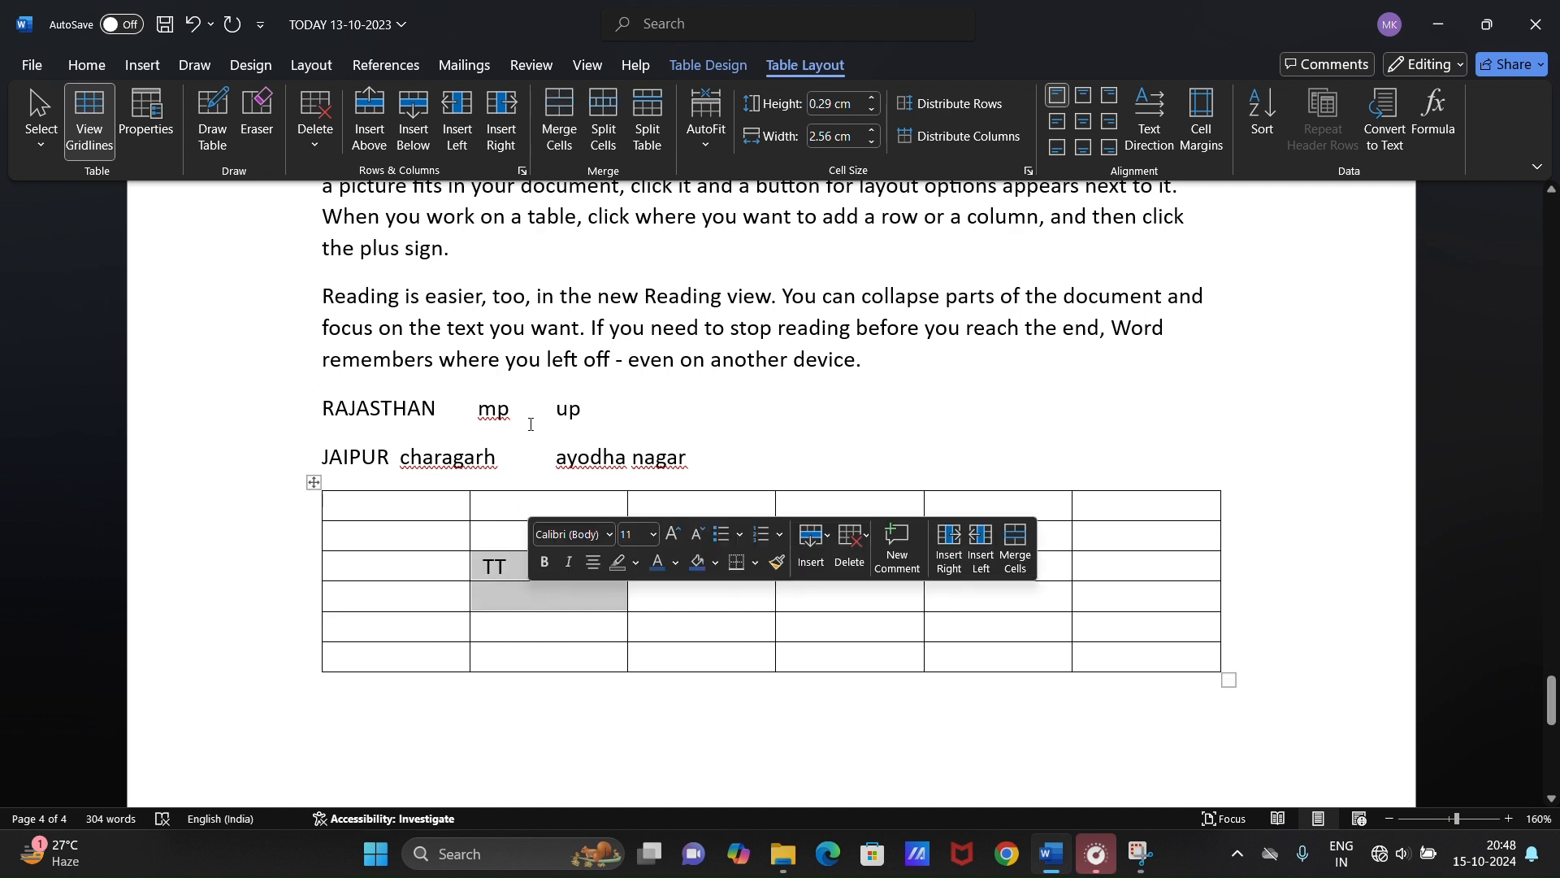
click(560, 115)
click(565, 594)
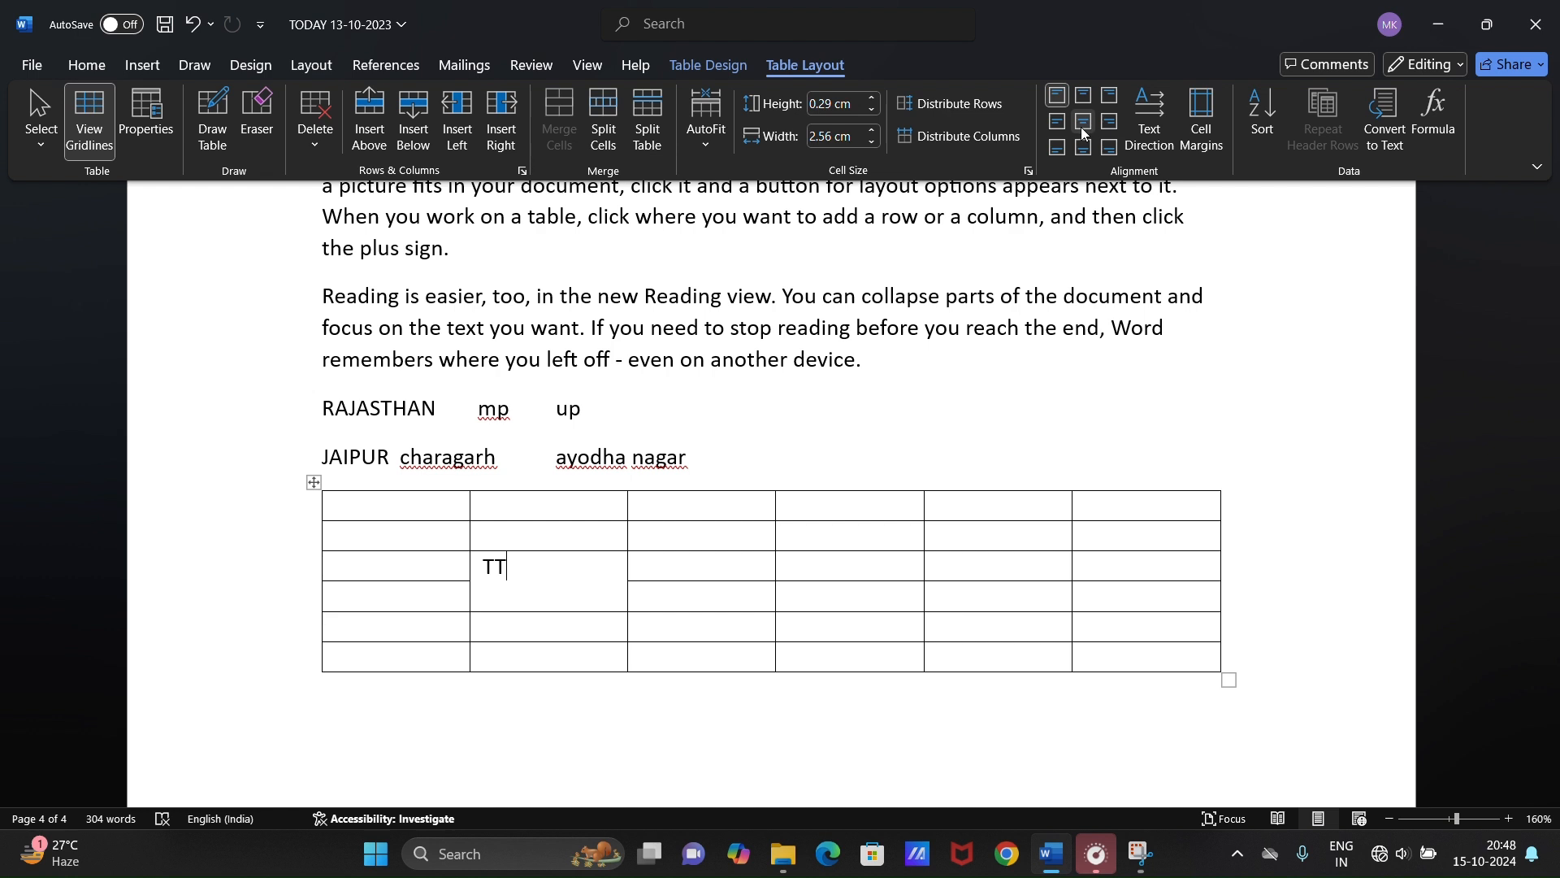
click(1083, 122)
click(564, 600)
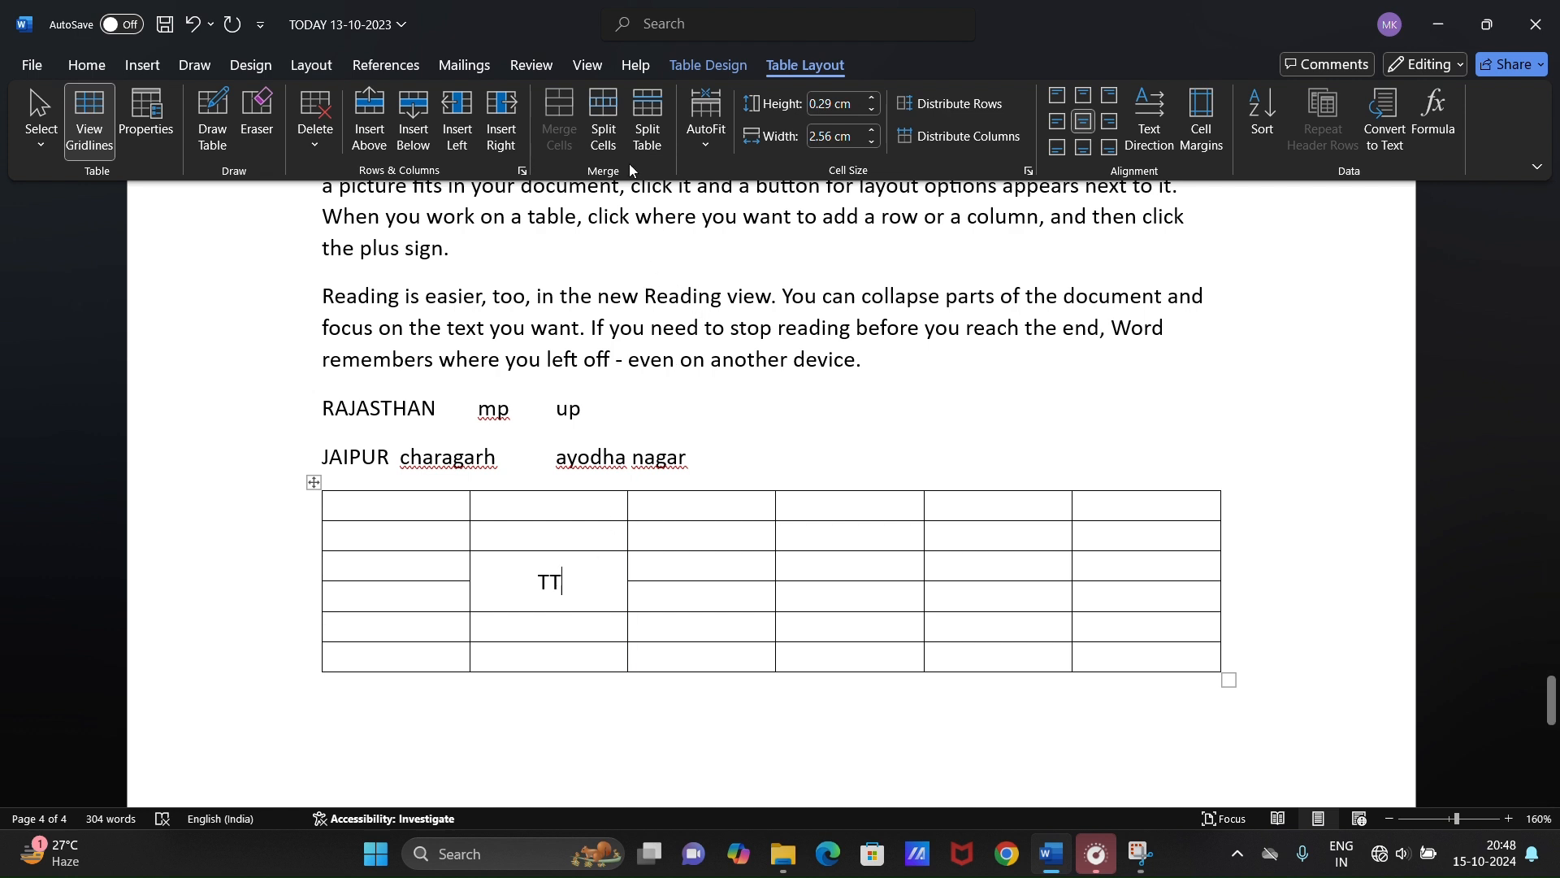
- Split the cell immediately beside the top of the merged TT cell, in the third column, into two columns and two rows
click(678, 555)
click(603, 118)
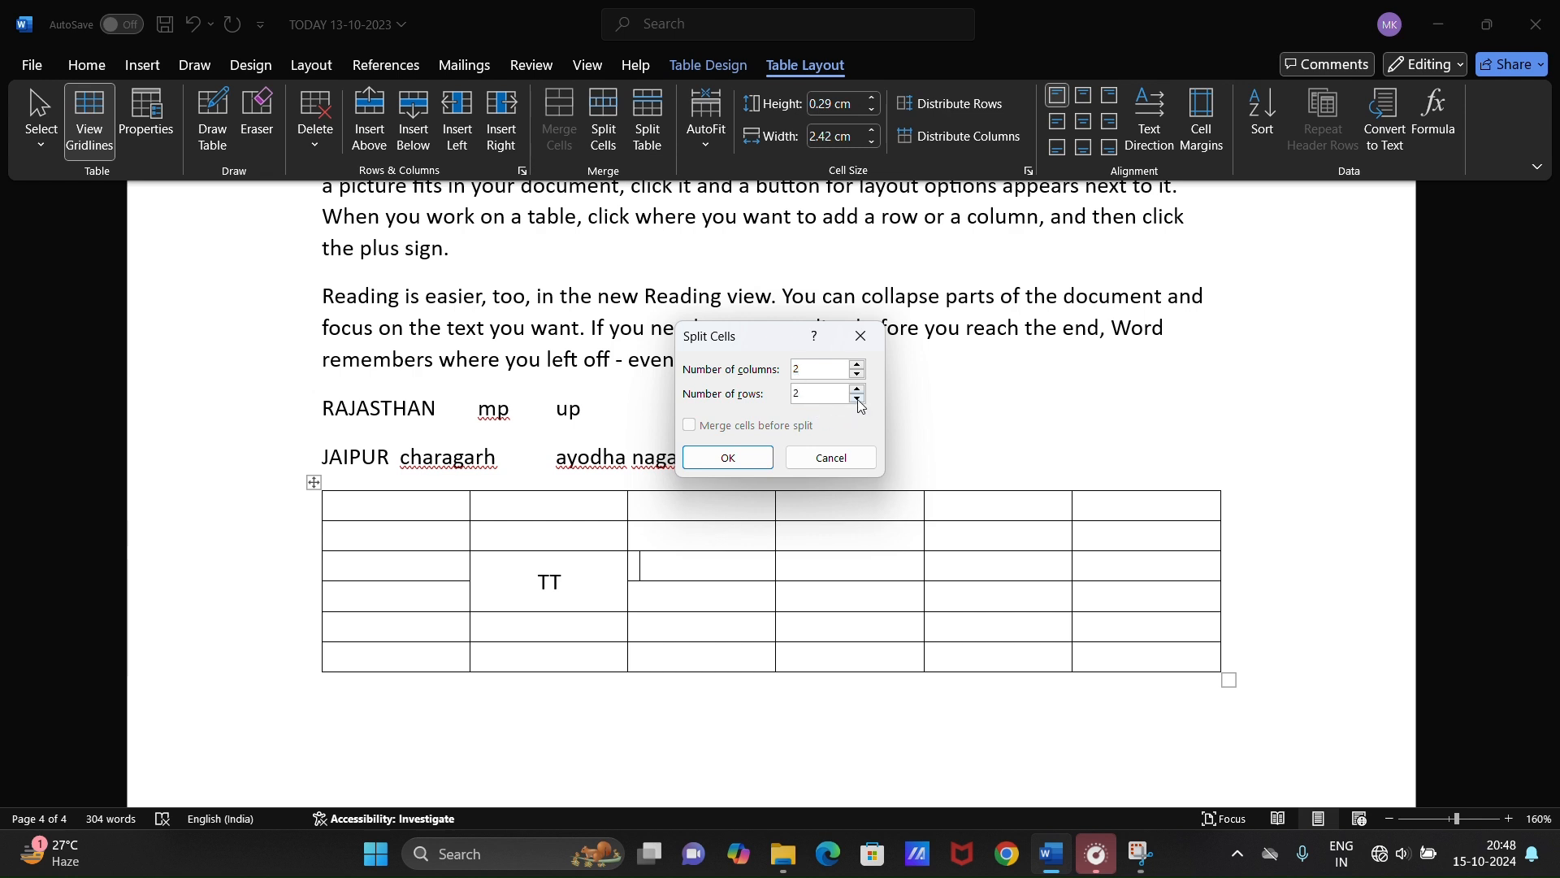
click(756, 459)
click(705, 573)
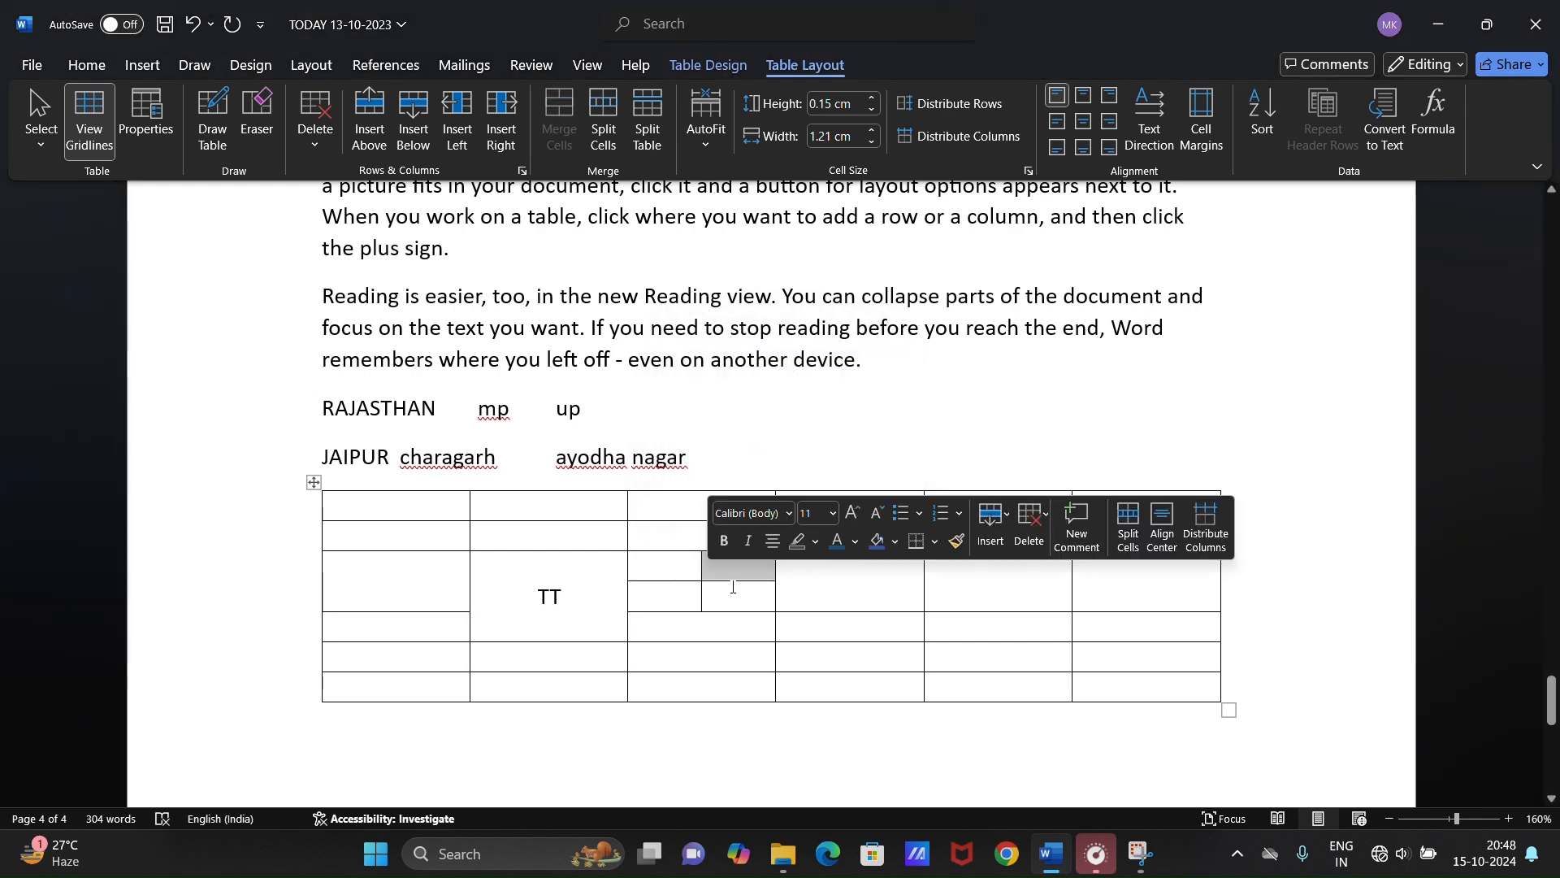
- Split the table in two so that the row containing TT becomes the first row of the lower table
click(798, 605)
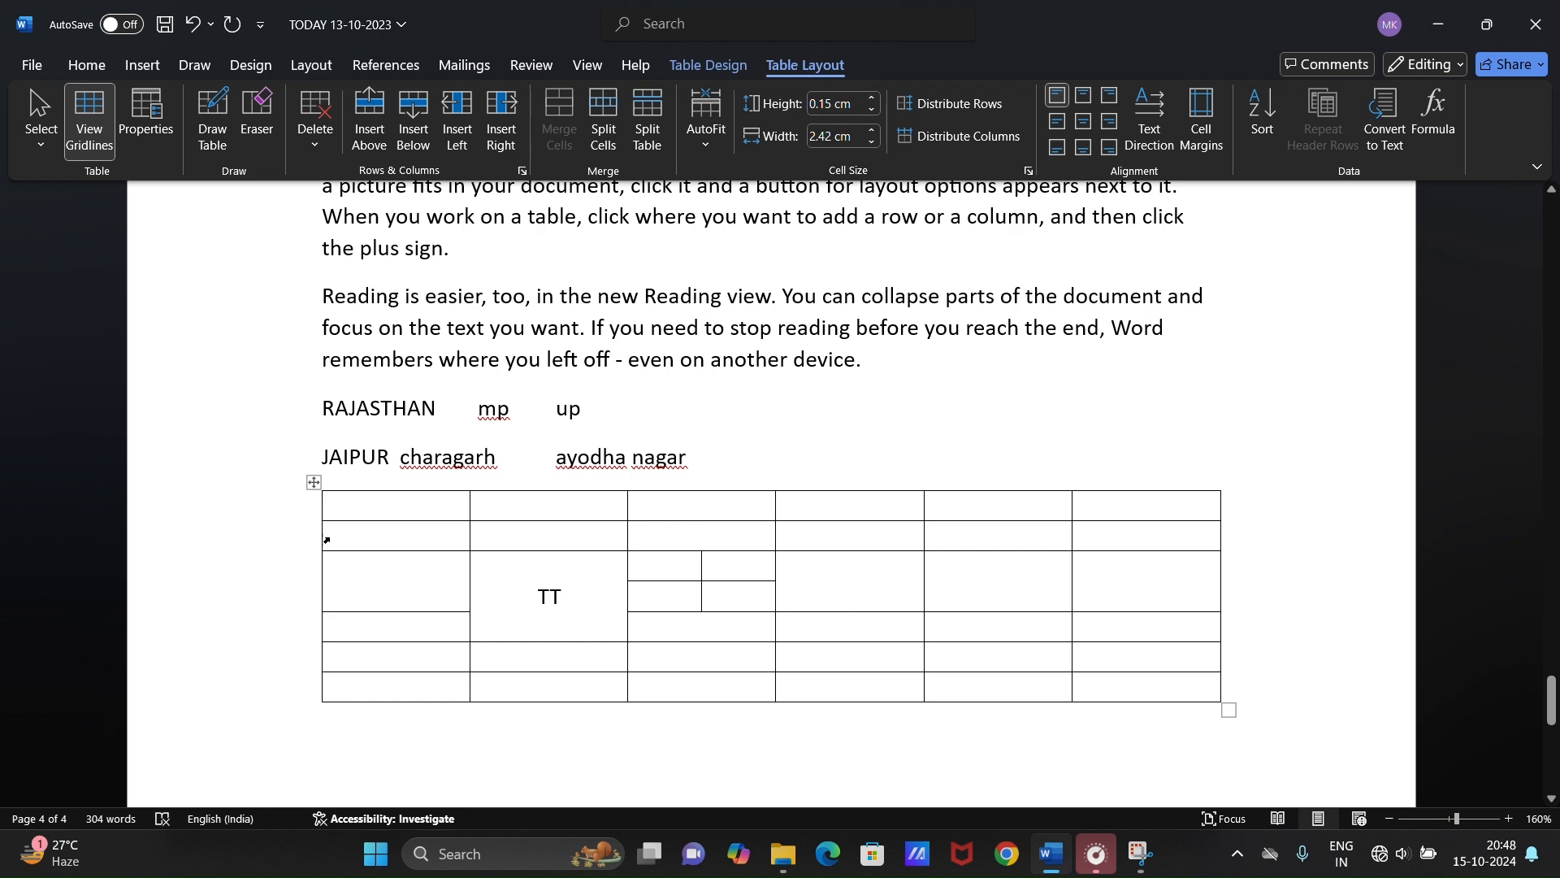
click(638, 118)
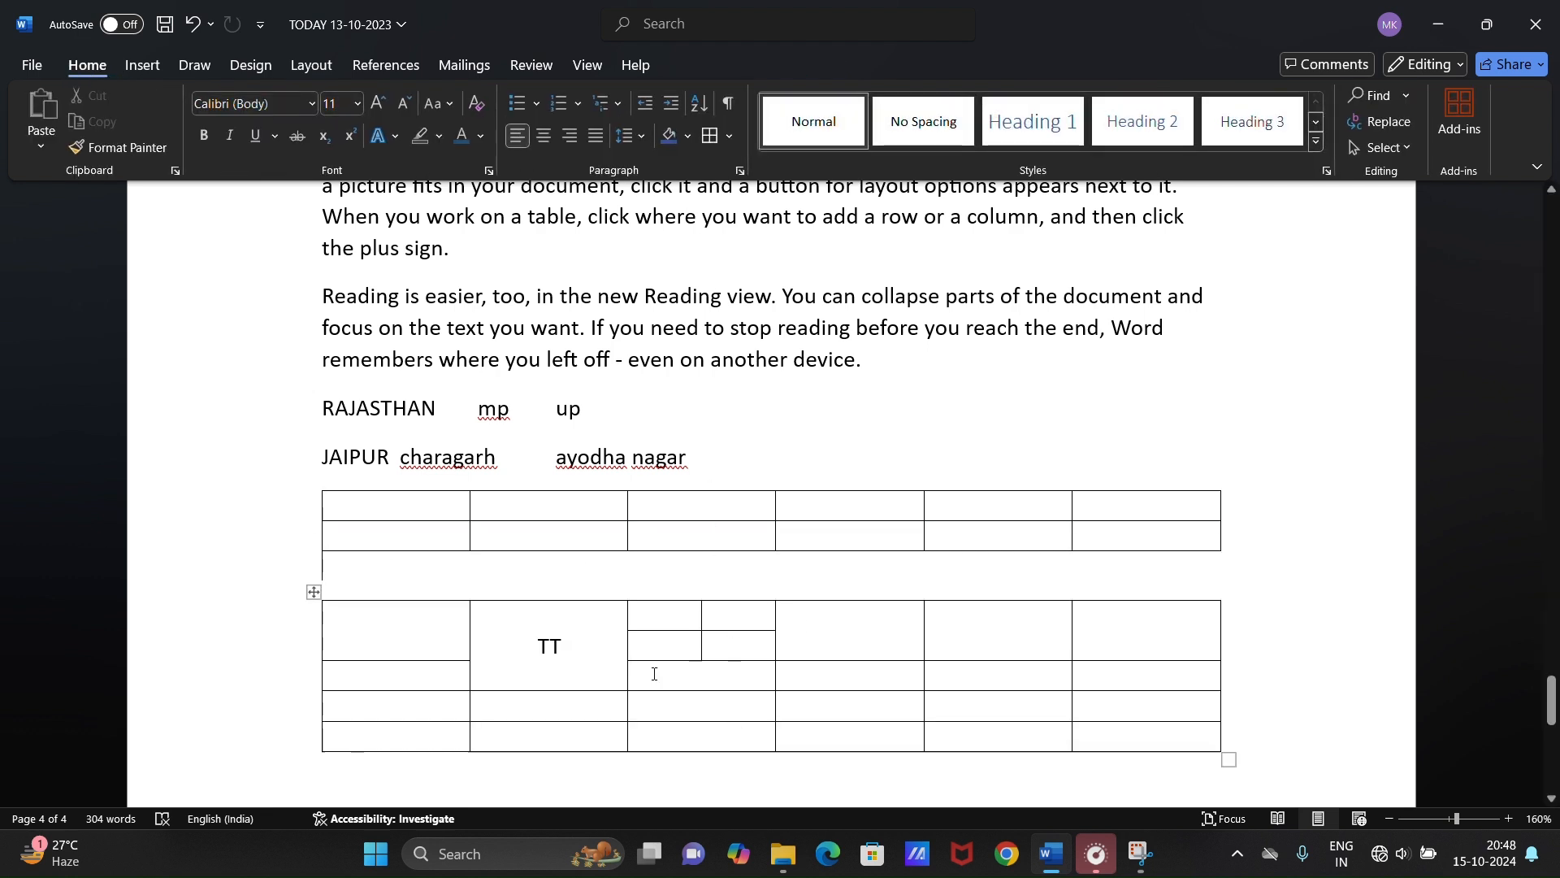
scroll(558, 627, down, 3)
click(389, 411)
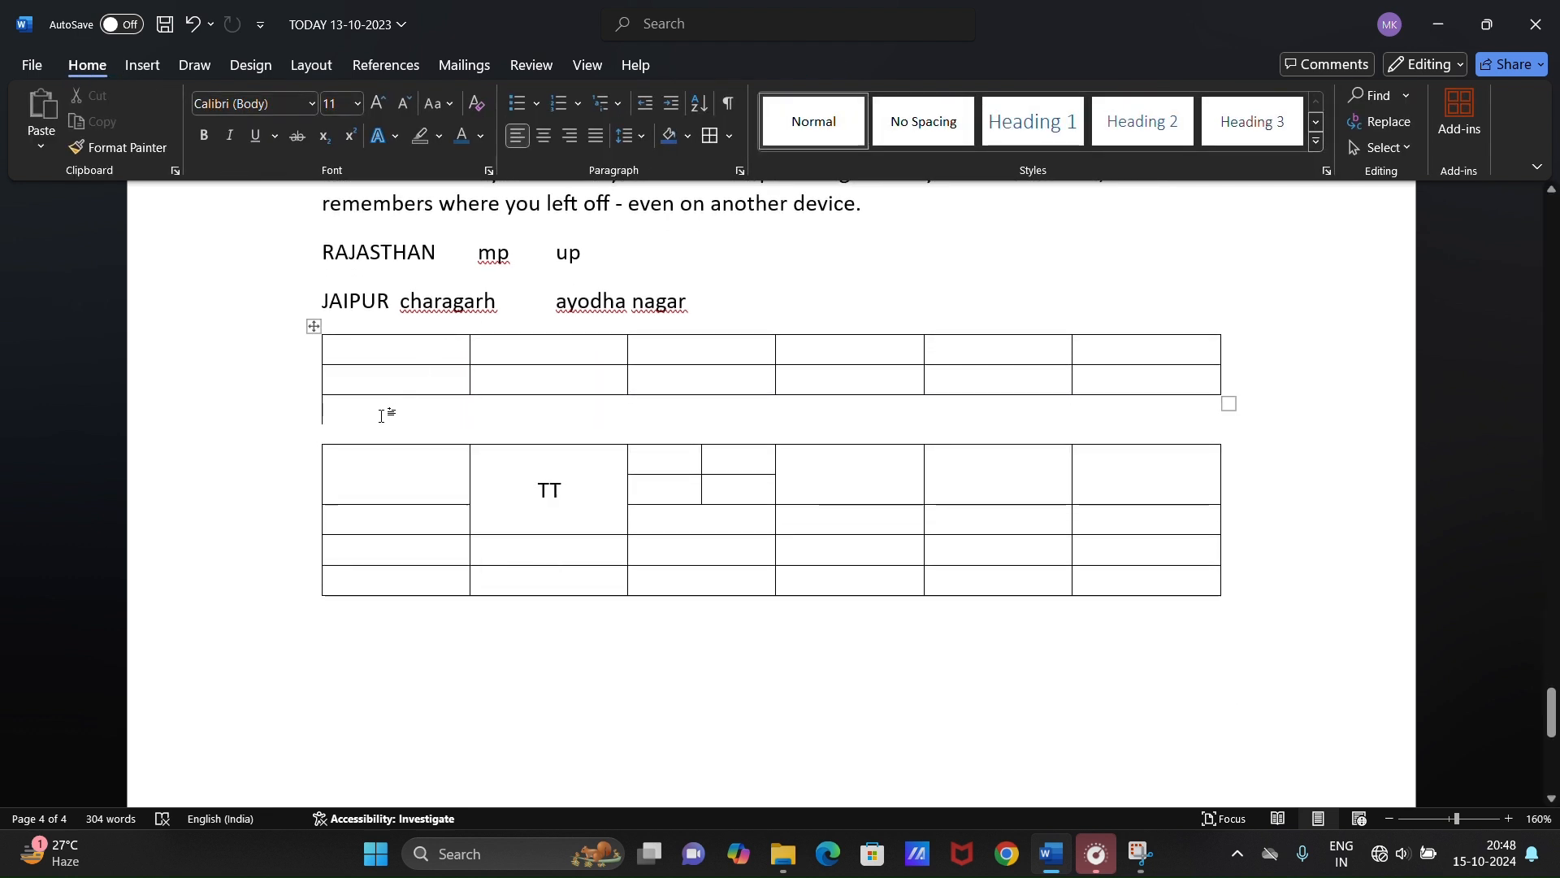
click(1287, 390)
click(888, 550)
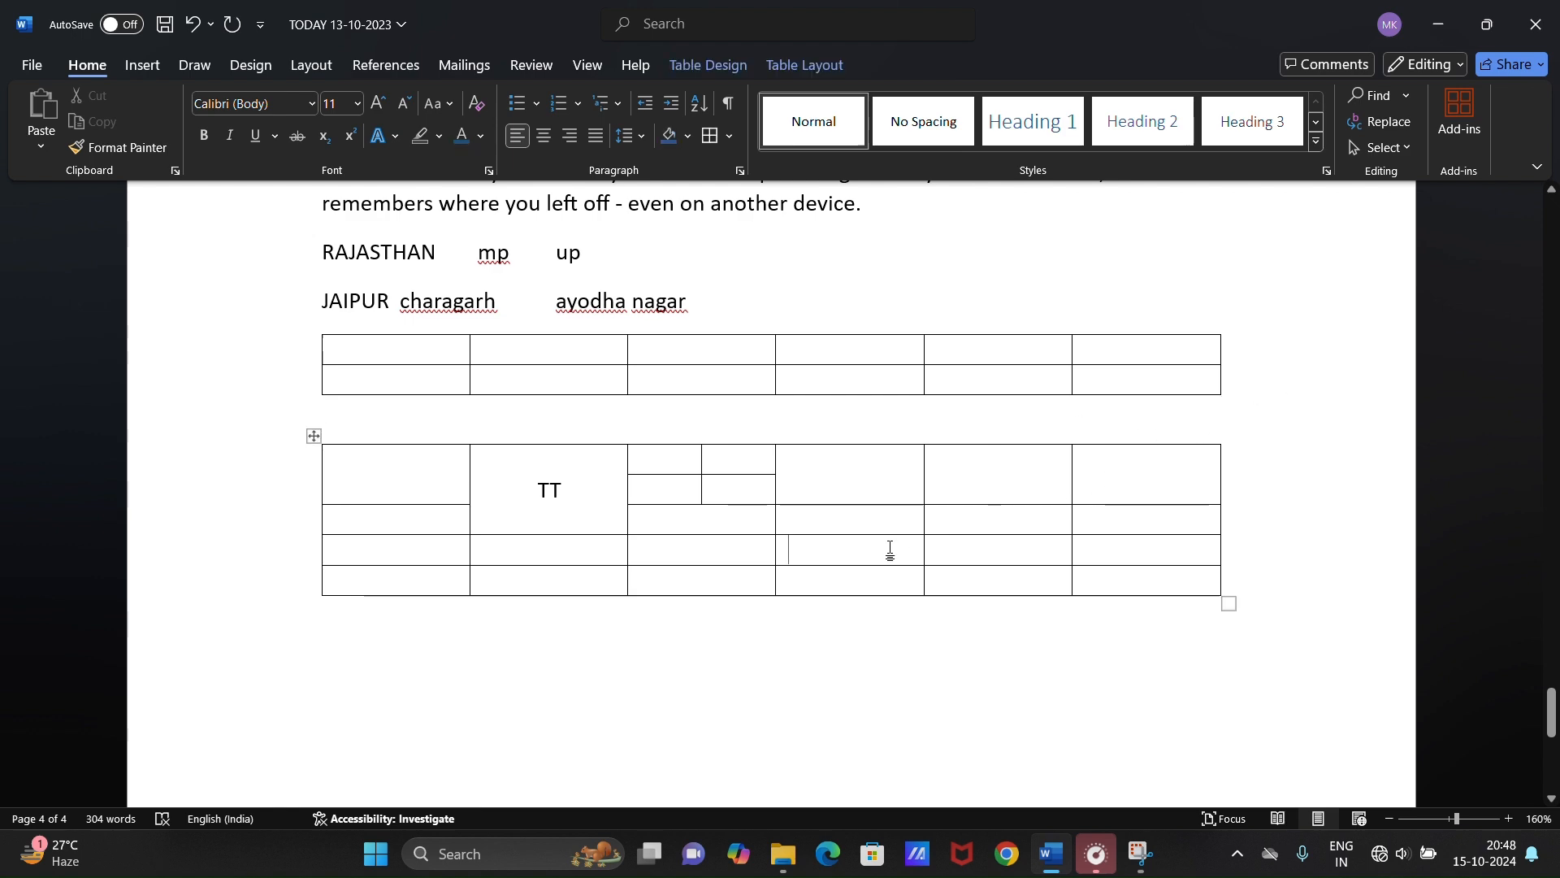
- Select the whole upper two-row table and AutoFit its columns to their contents
scroll(882, 512, up, 3)
scroll(882, 510, up, 1)
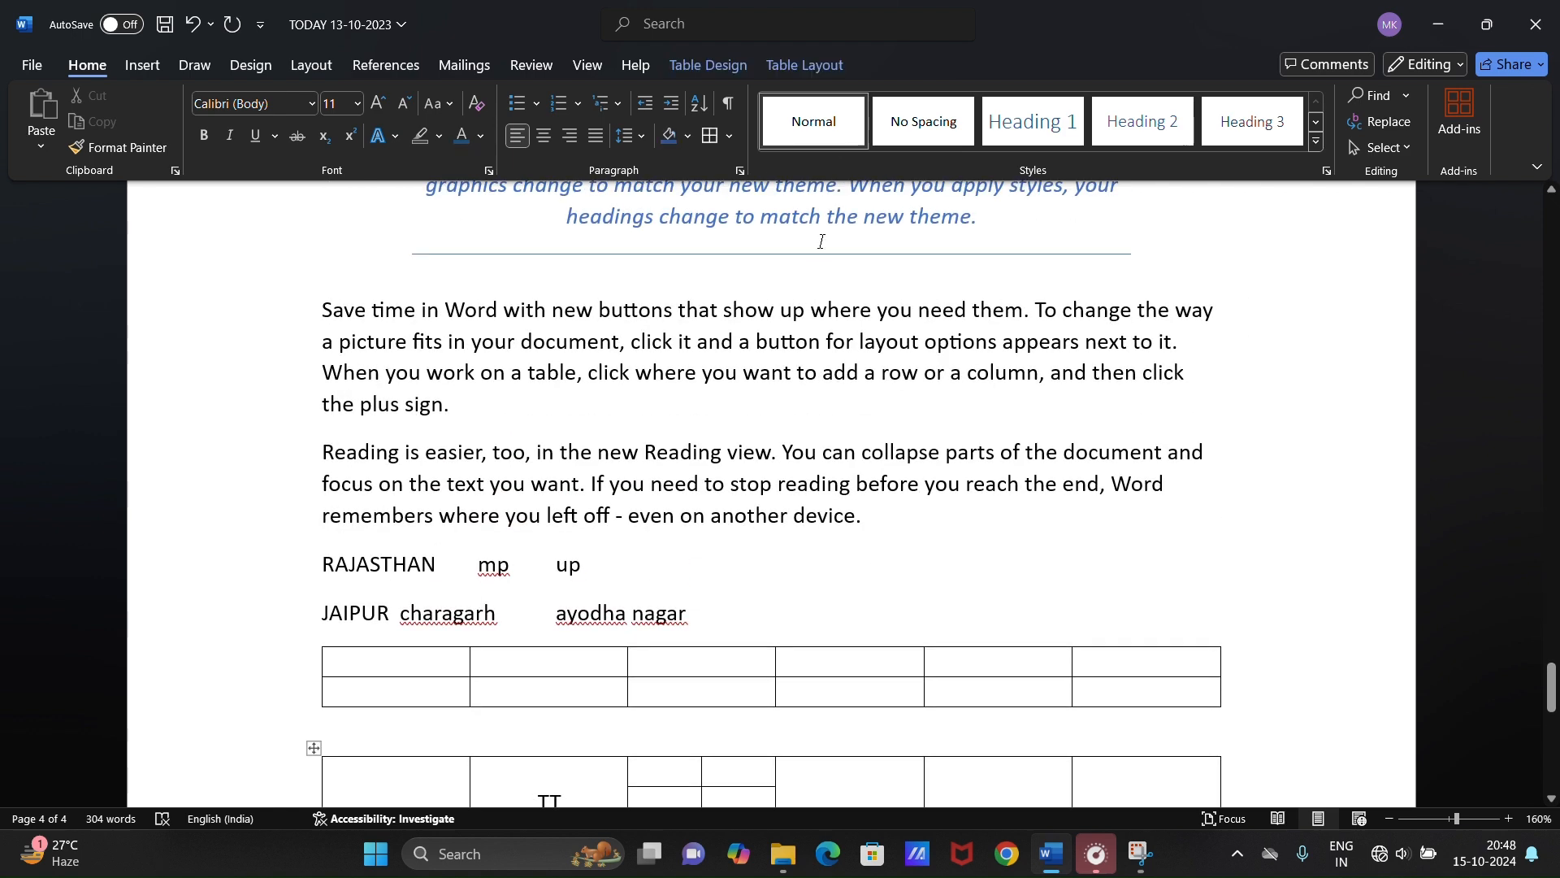
click(805, 72)
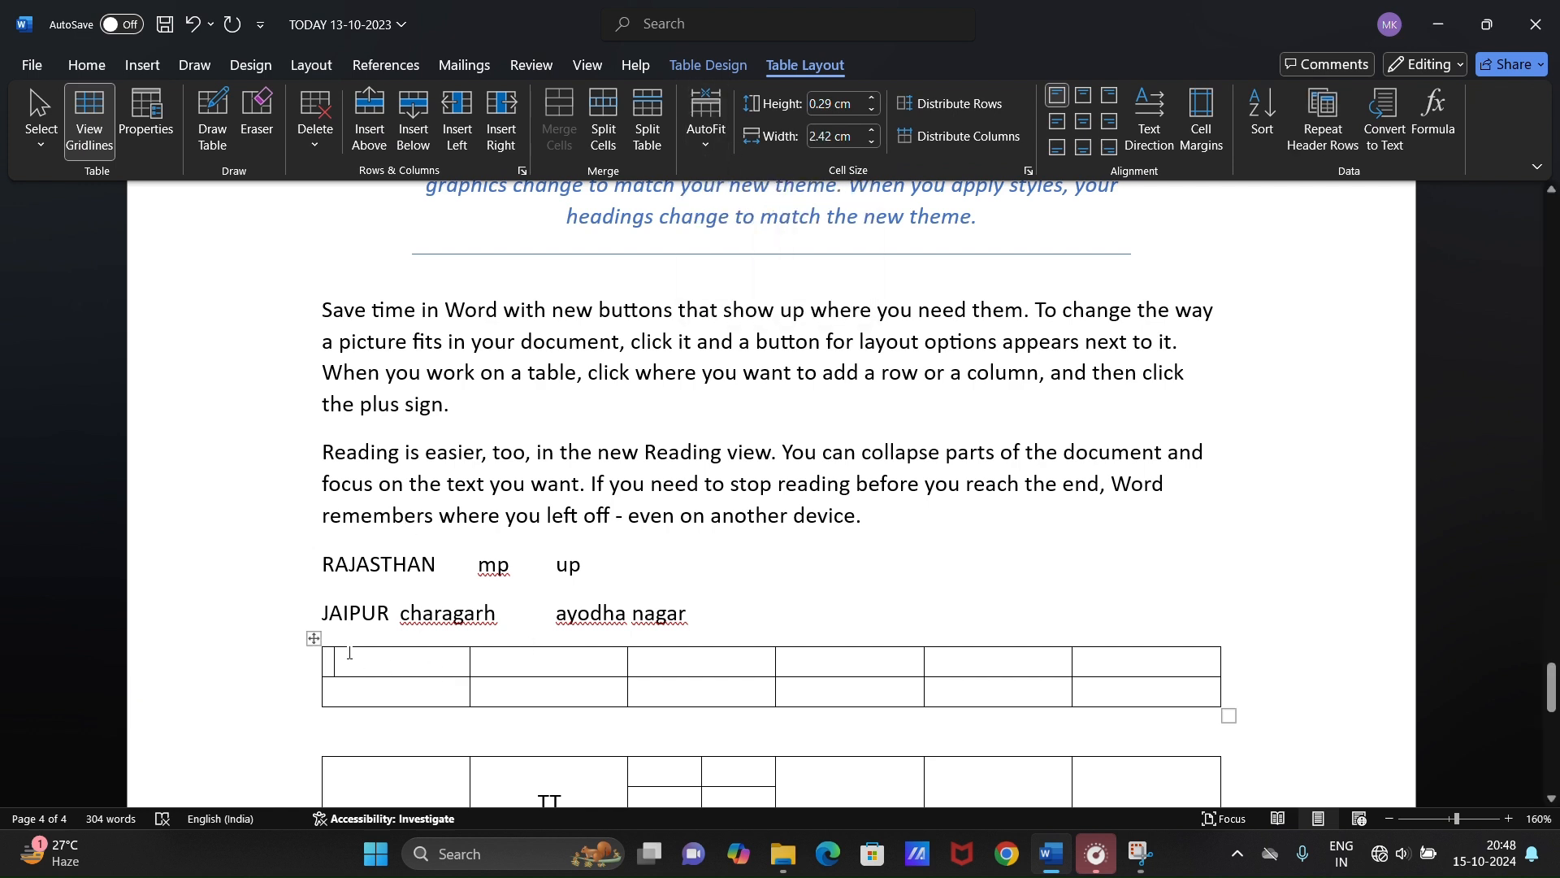
click(307, 633)
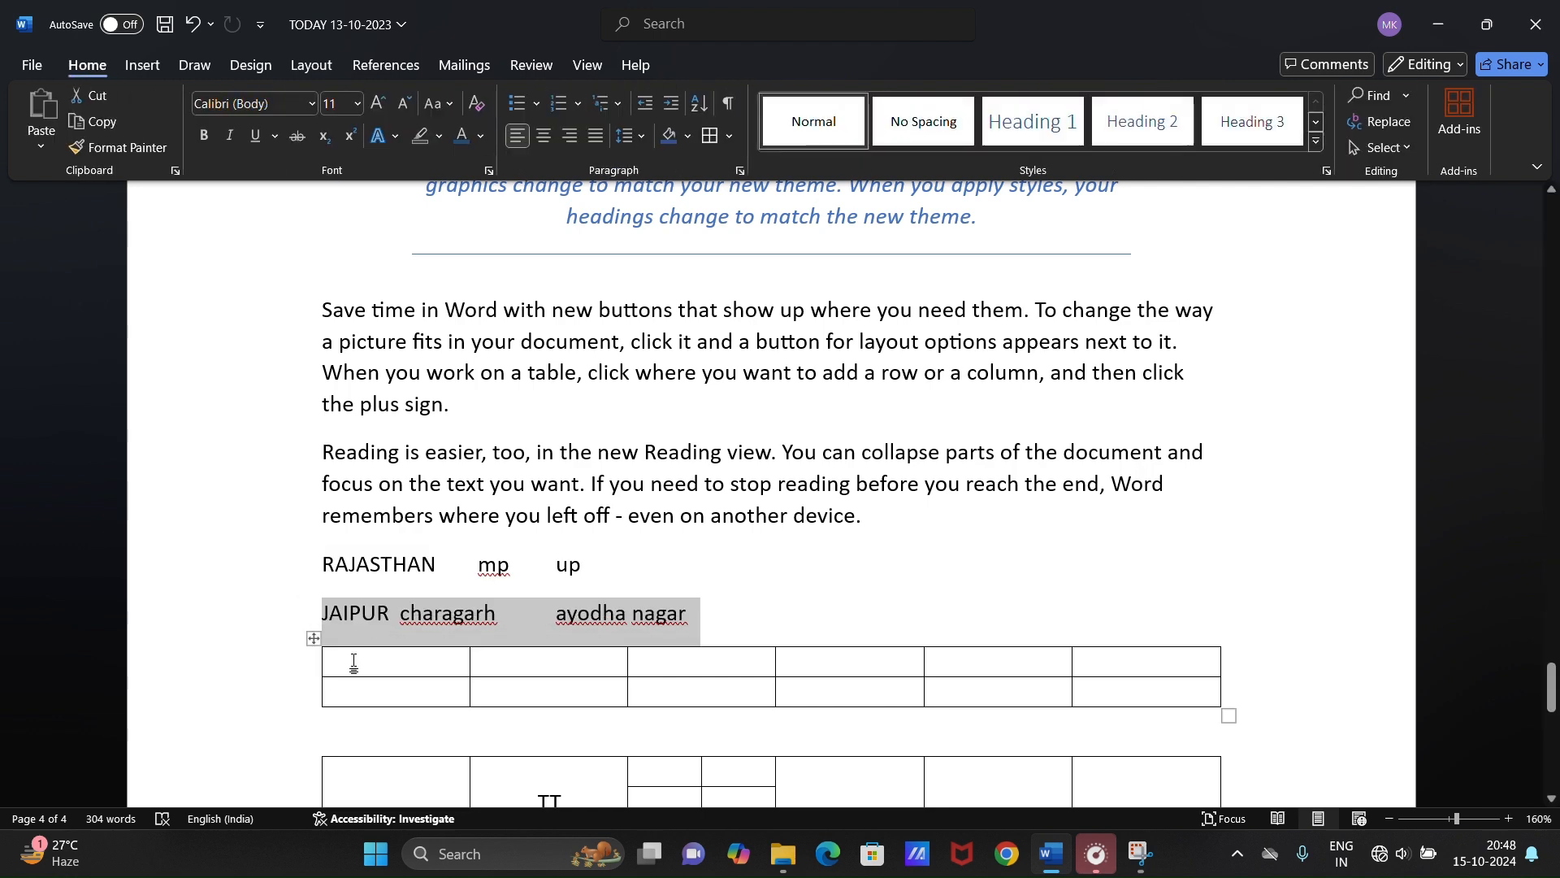
click(351, 662)
click(313, 641)
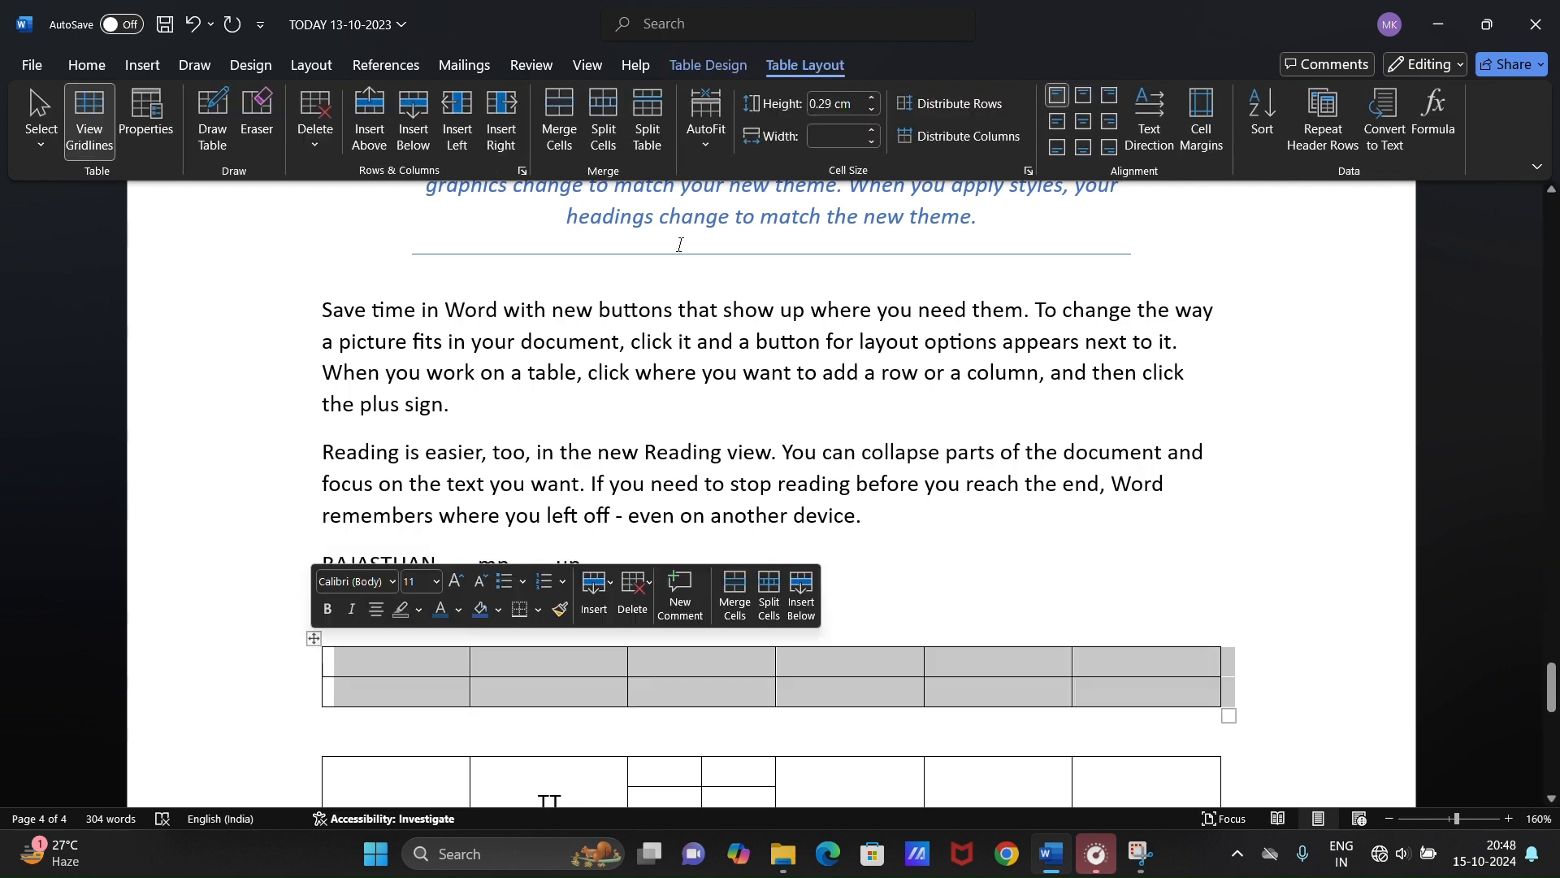
click(700, 132)
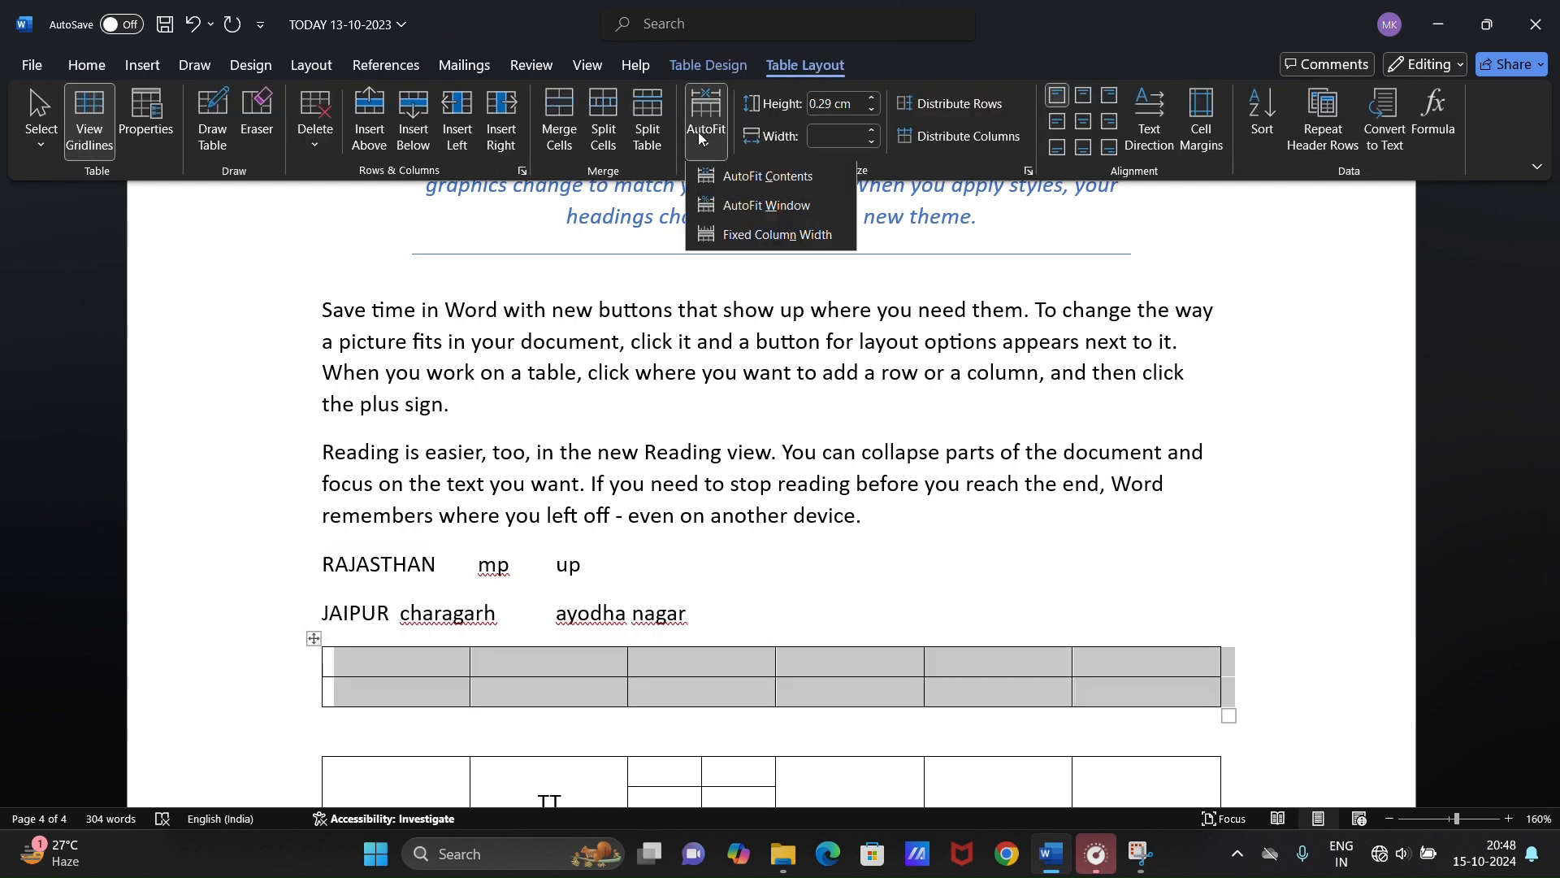
click(769, 177)
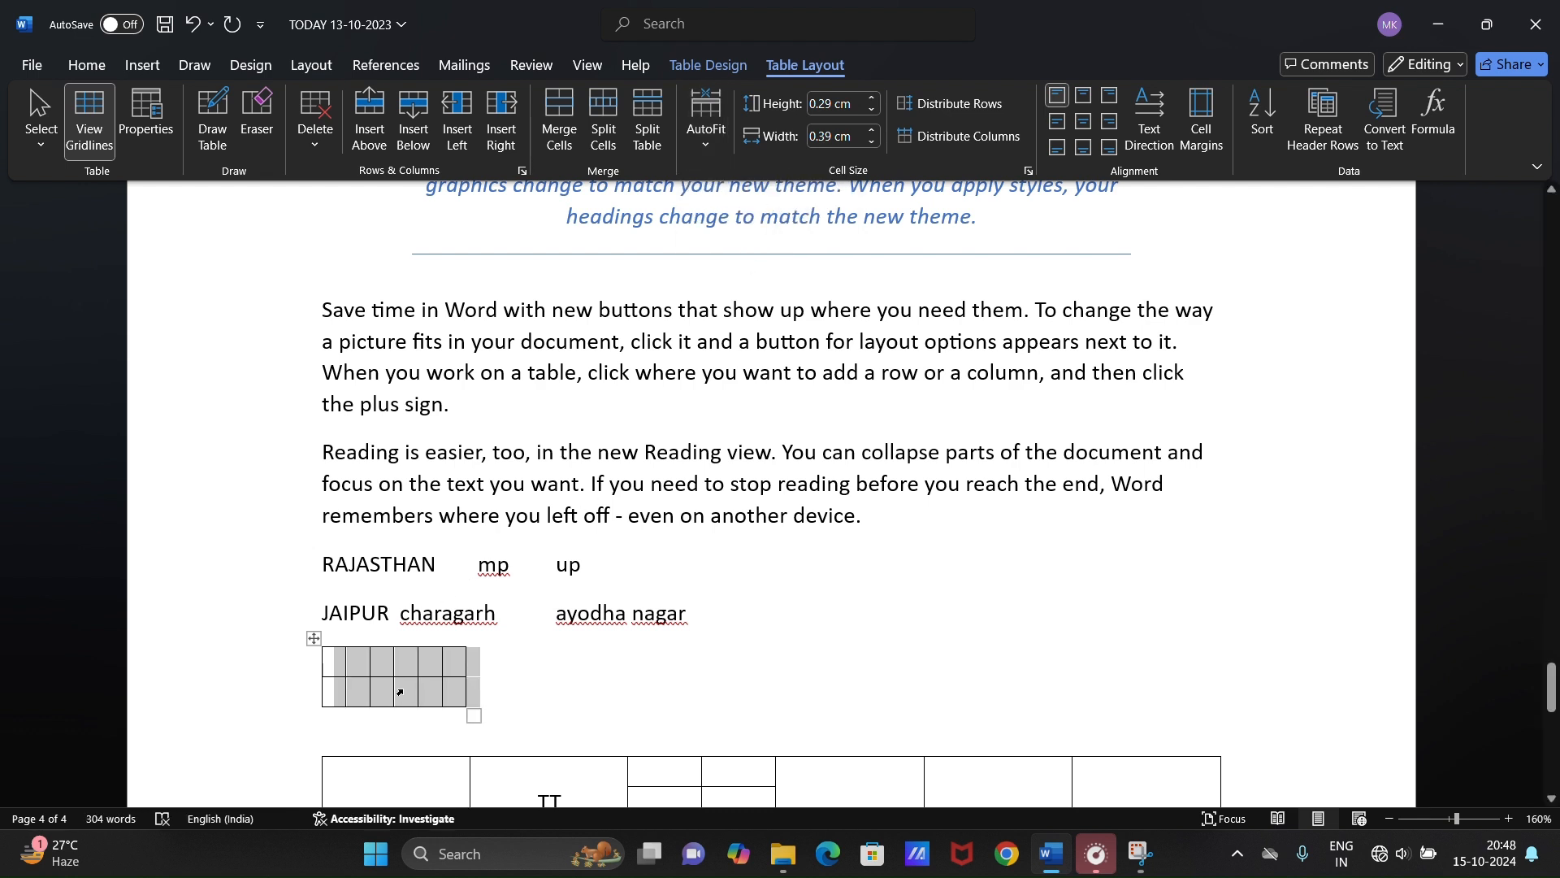
- Fill the first four cells of the upper table's first row with KLLKLKL, JKKJ, LKL;KL; and ,KLKL
click(335, 671)
text(KLLKLKL)
key(Tab)
text(JK)
key(Tab)
text(LKL;KL;)
key(Tab)
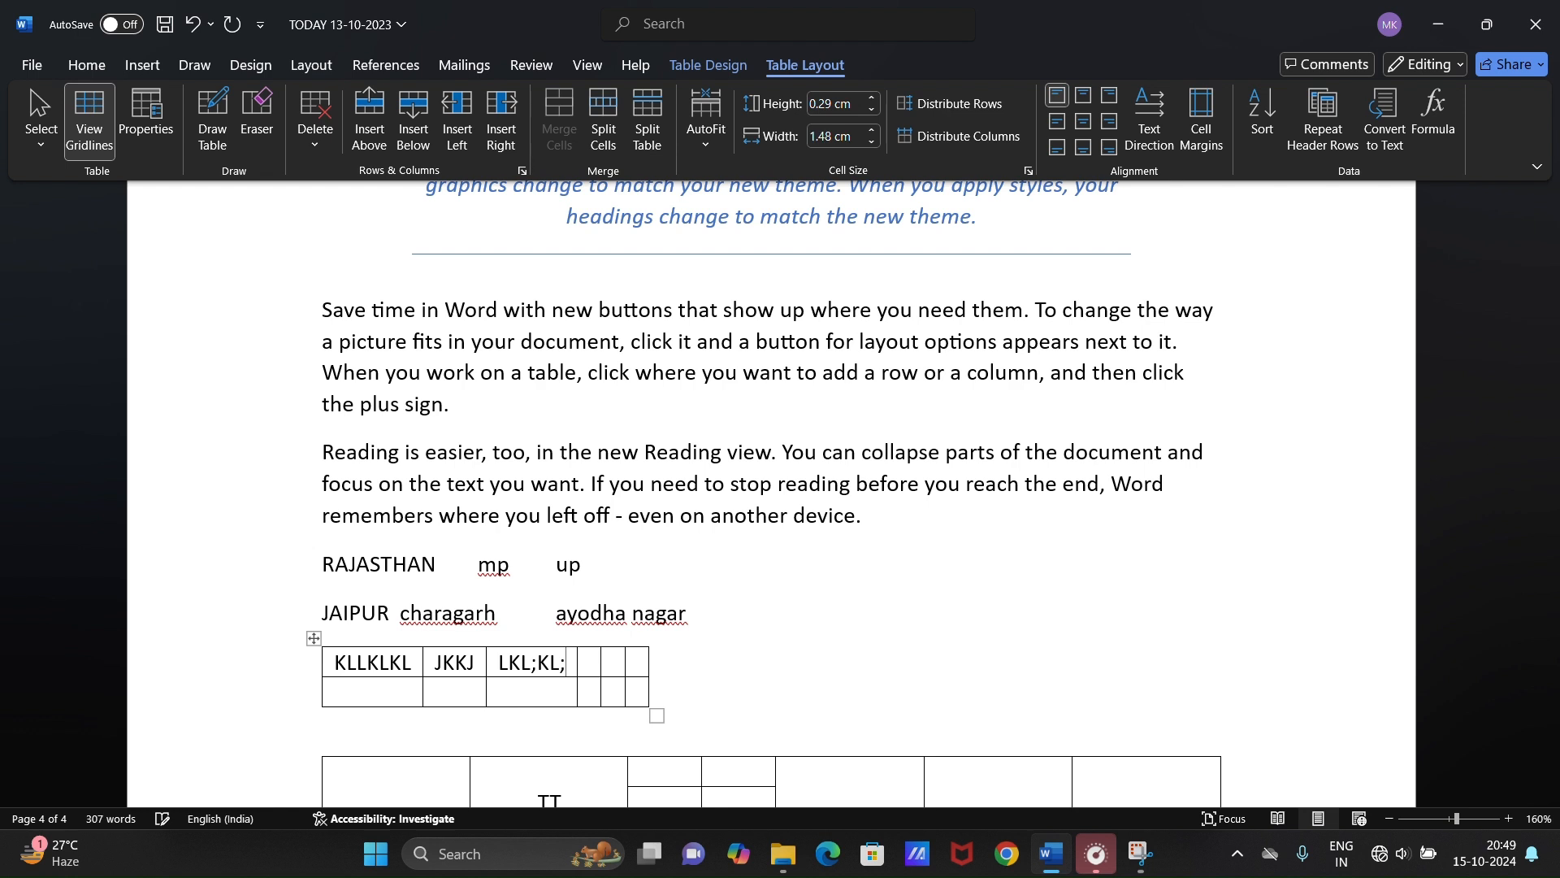
text(,KLKL)
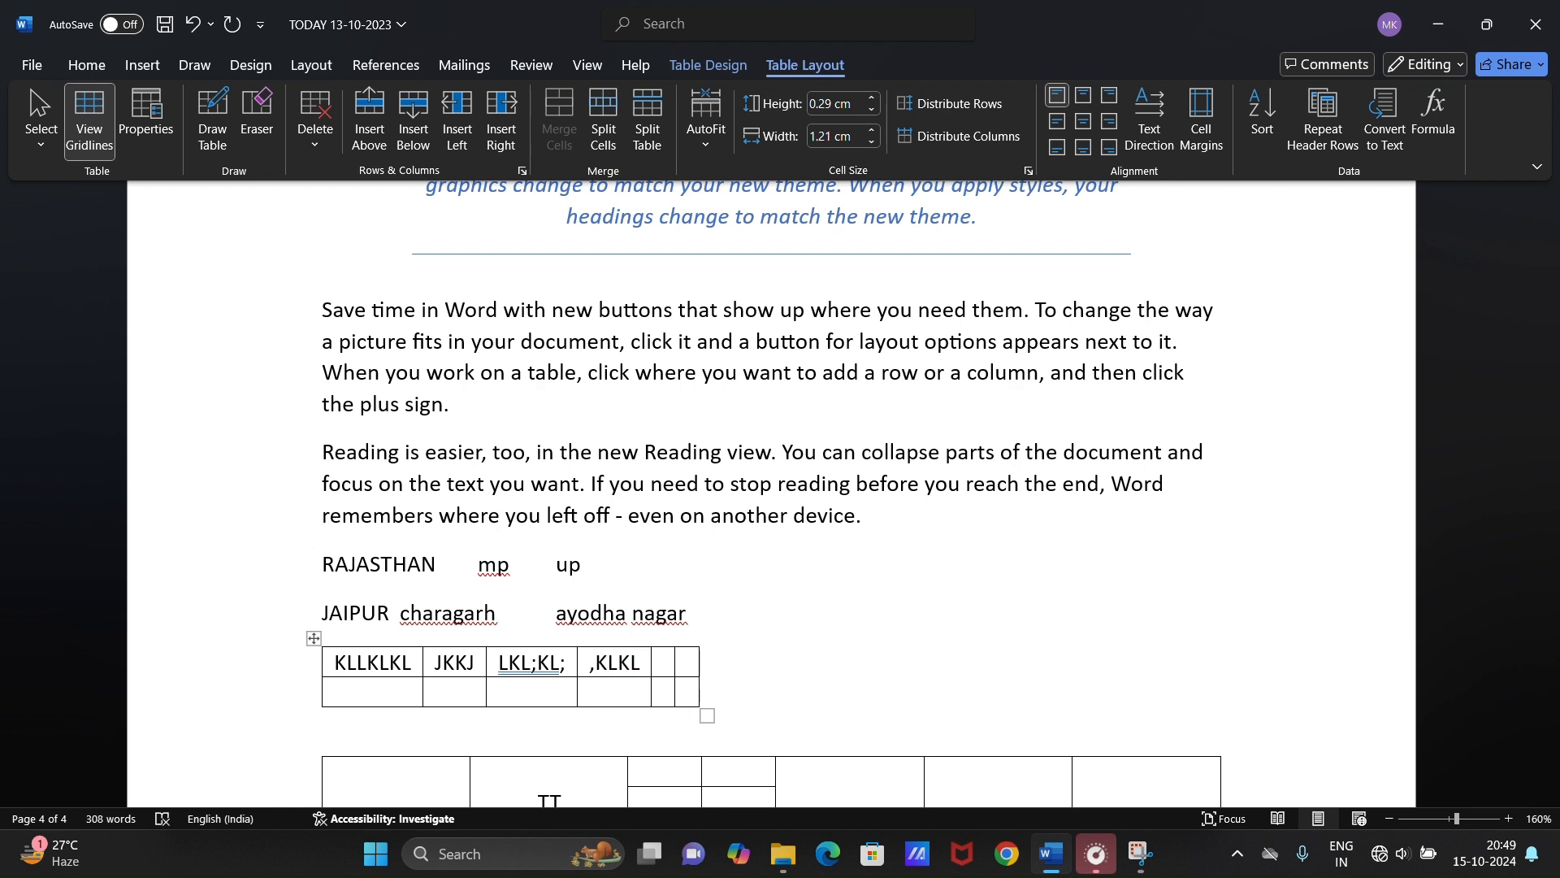
- AutoFit the upper table to the window width and apply the Fixed Column Width option
click(721, 120)
click(770, 207)
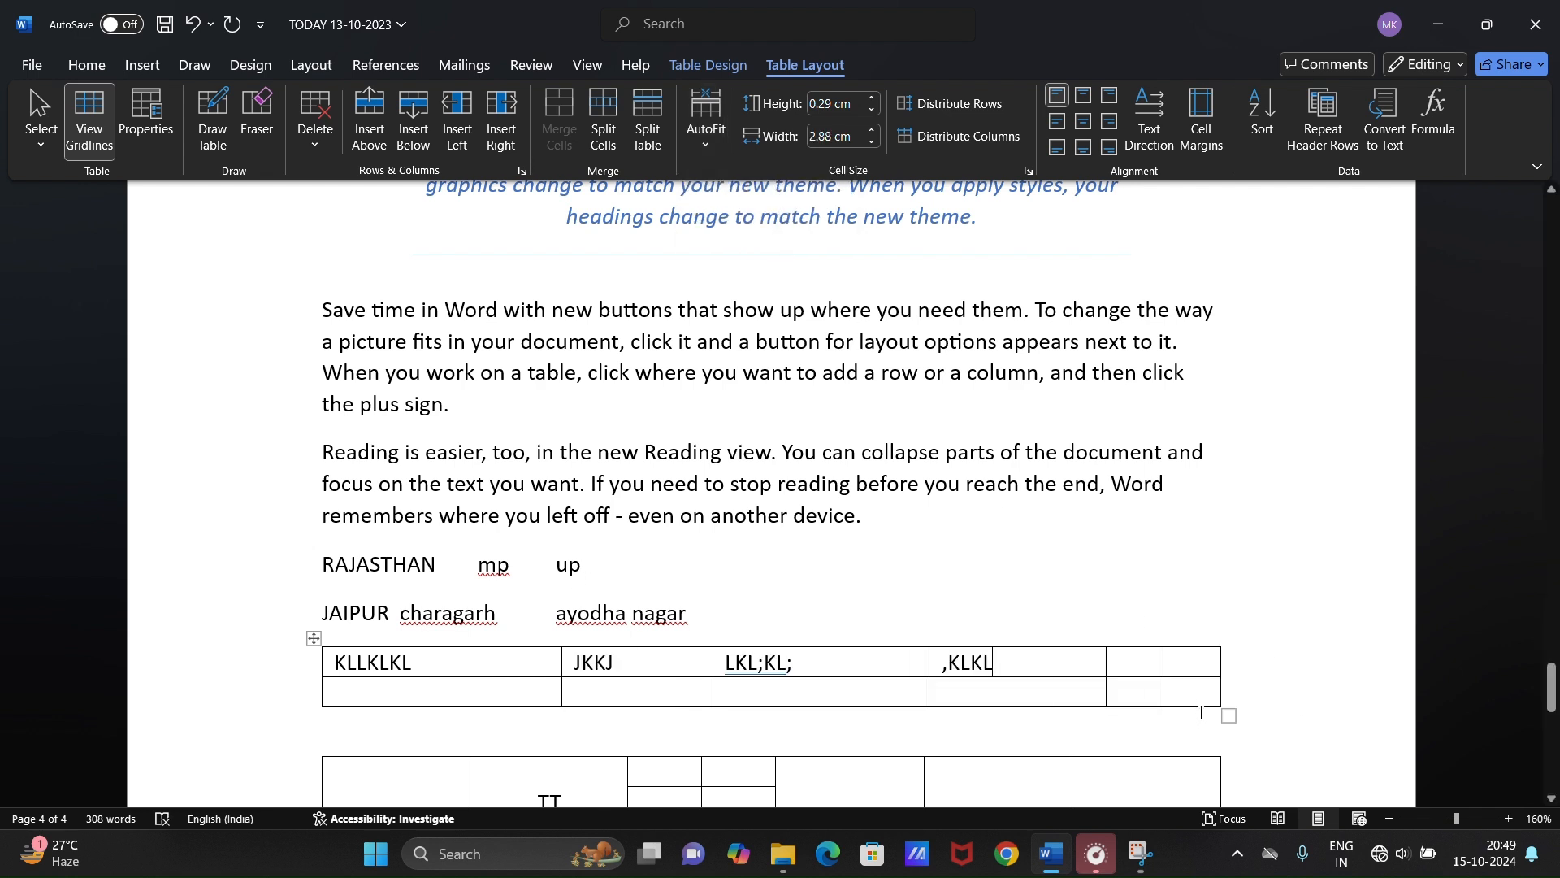
click(706, 118)
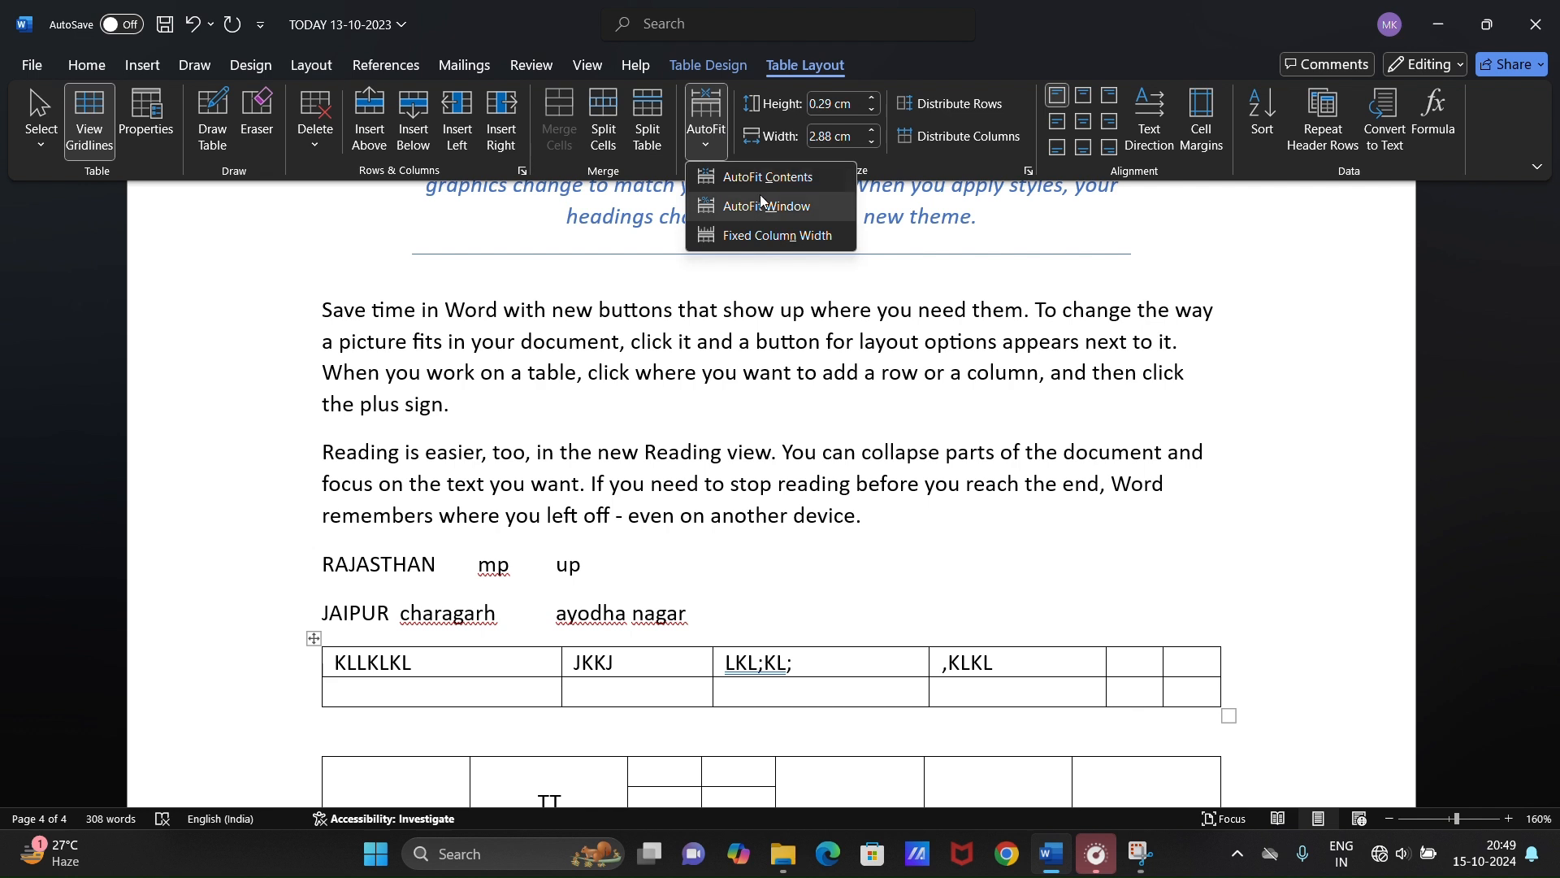
click(802, 241)
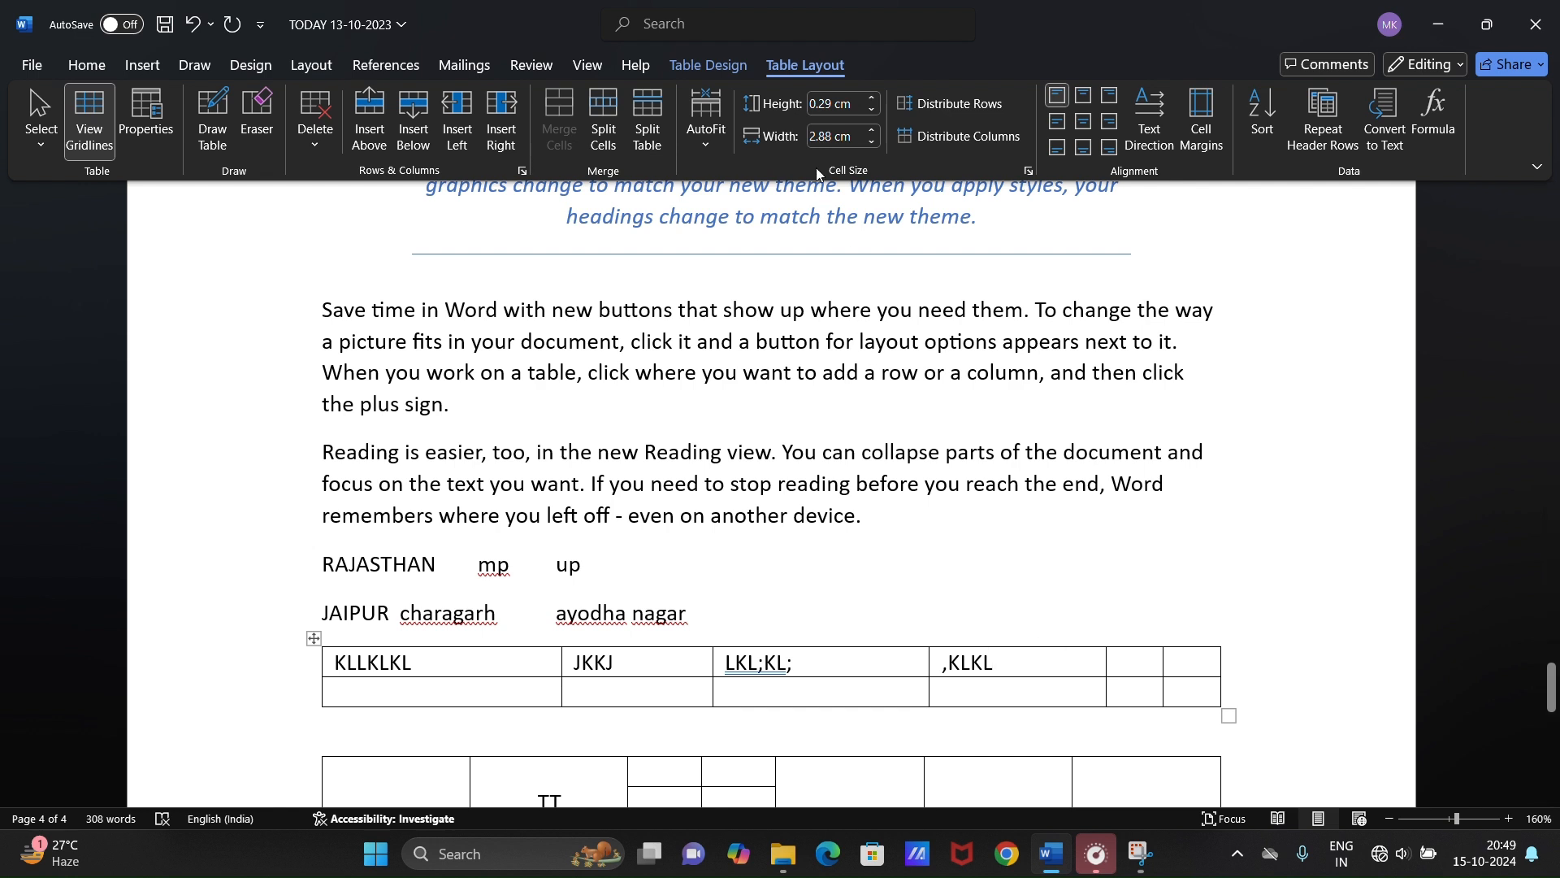
- Set the upper table's first row height to 1 cm and distribute its rows and columns evenly
click(874, 100)
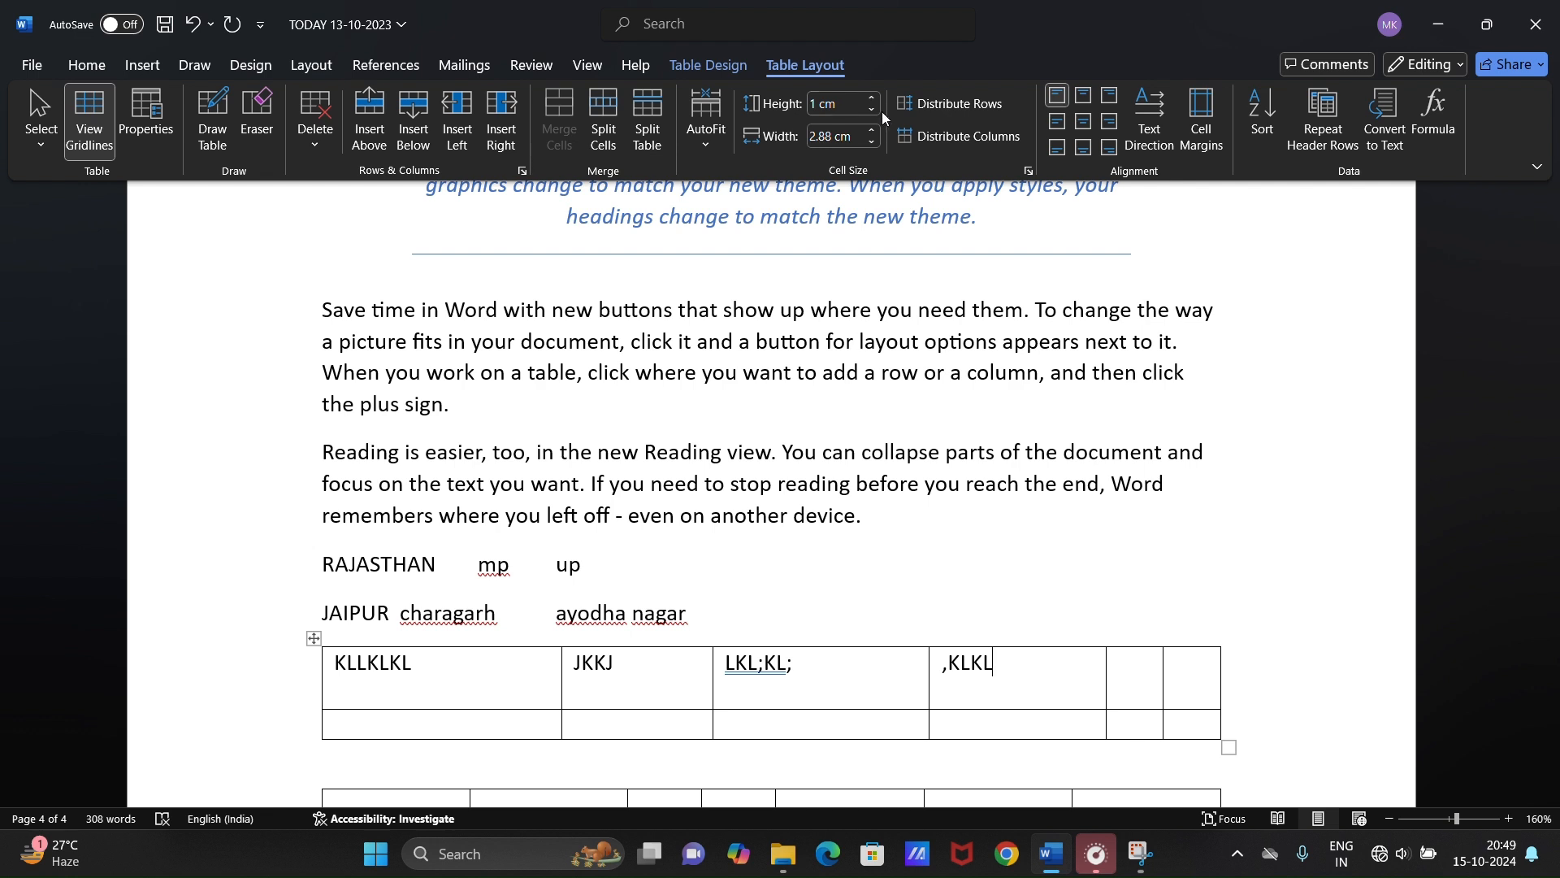
click(958, 105)
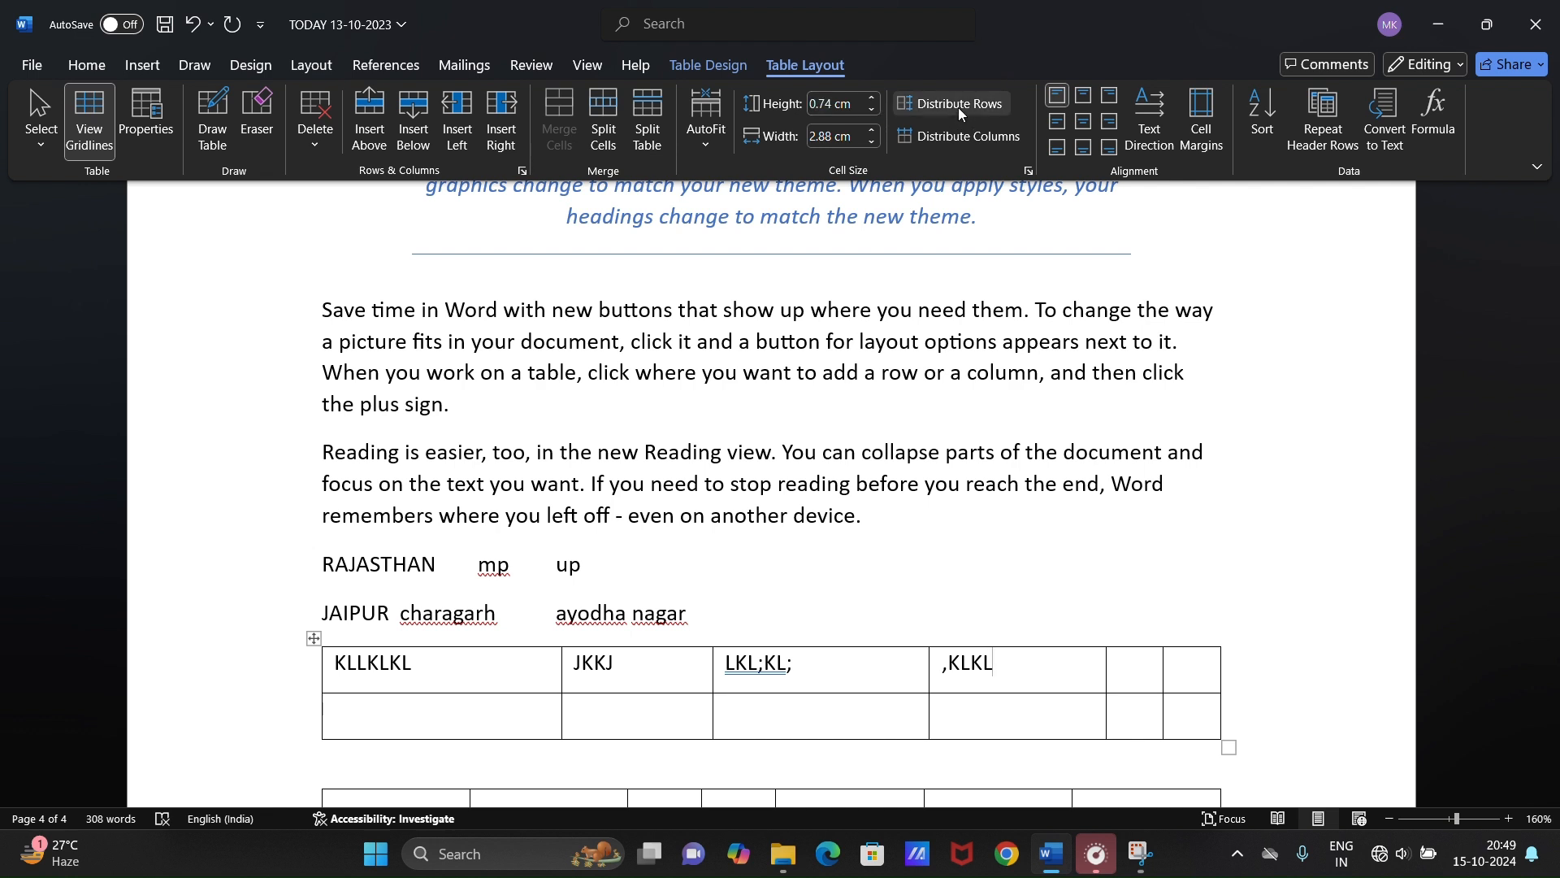
click(943, 141)
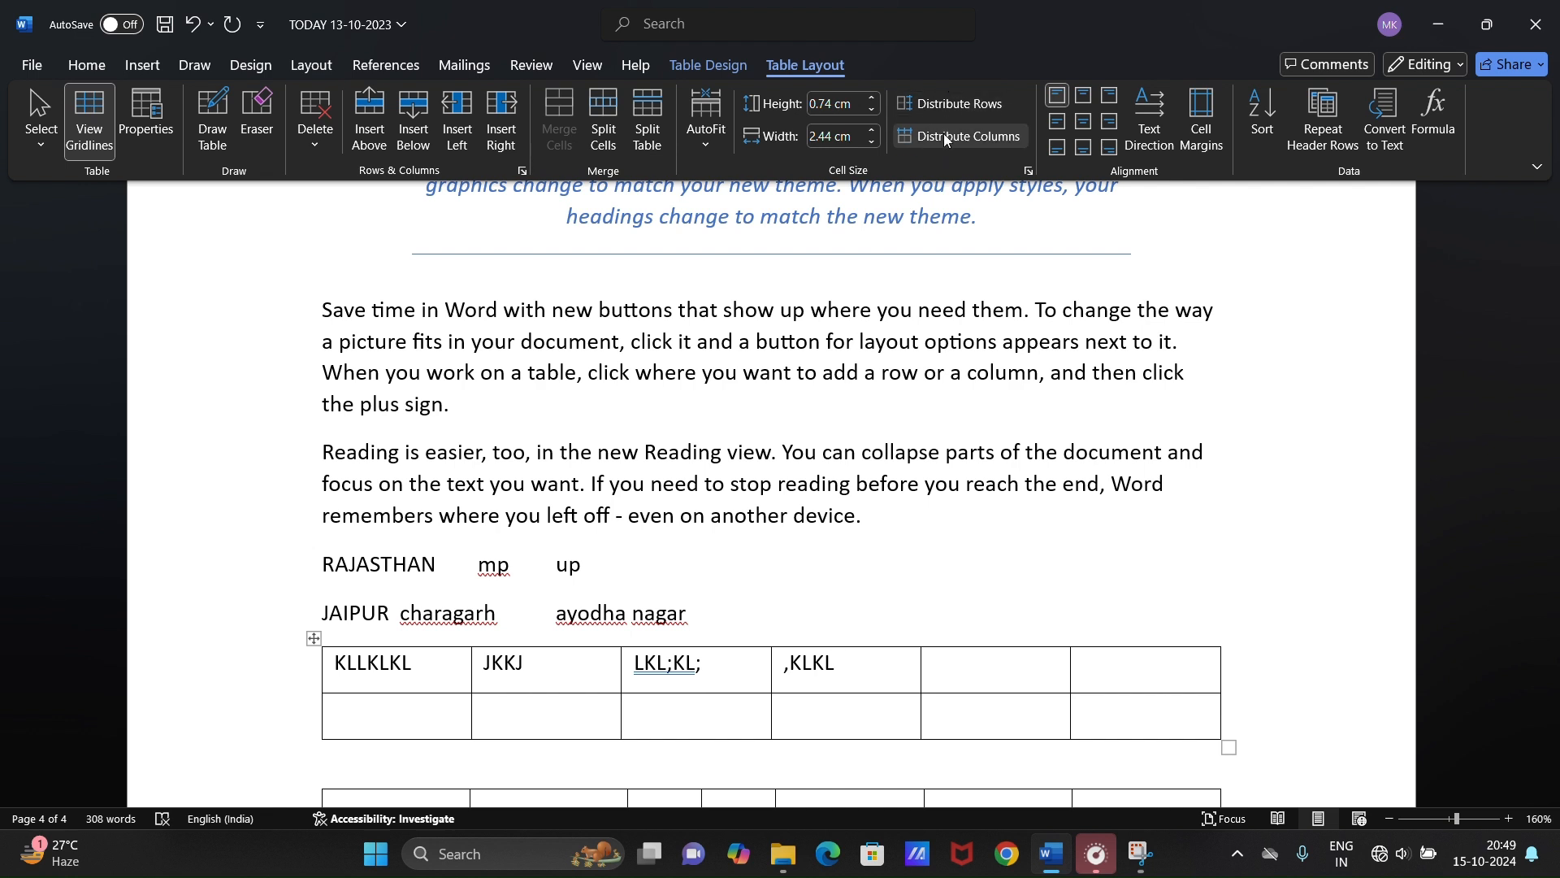
- Center the ,KLKL text both ways in its cell and cycle its text direction through the vertical orientations back to horizontal
click(1090, 125)
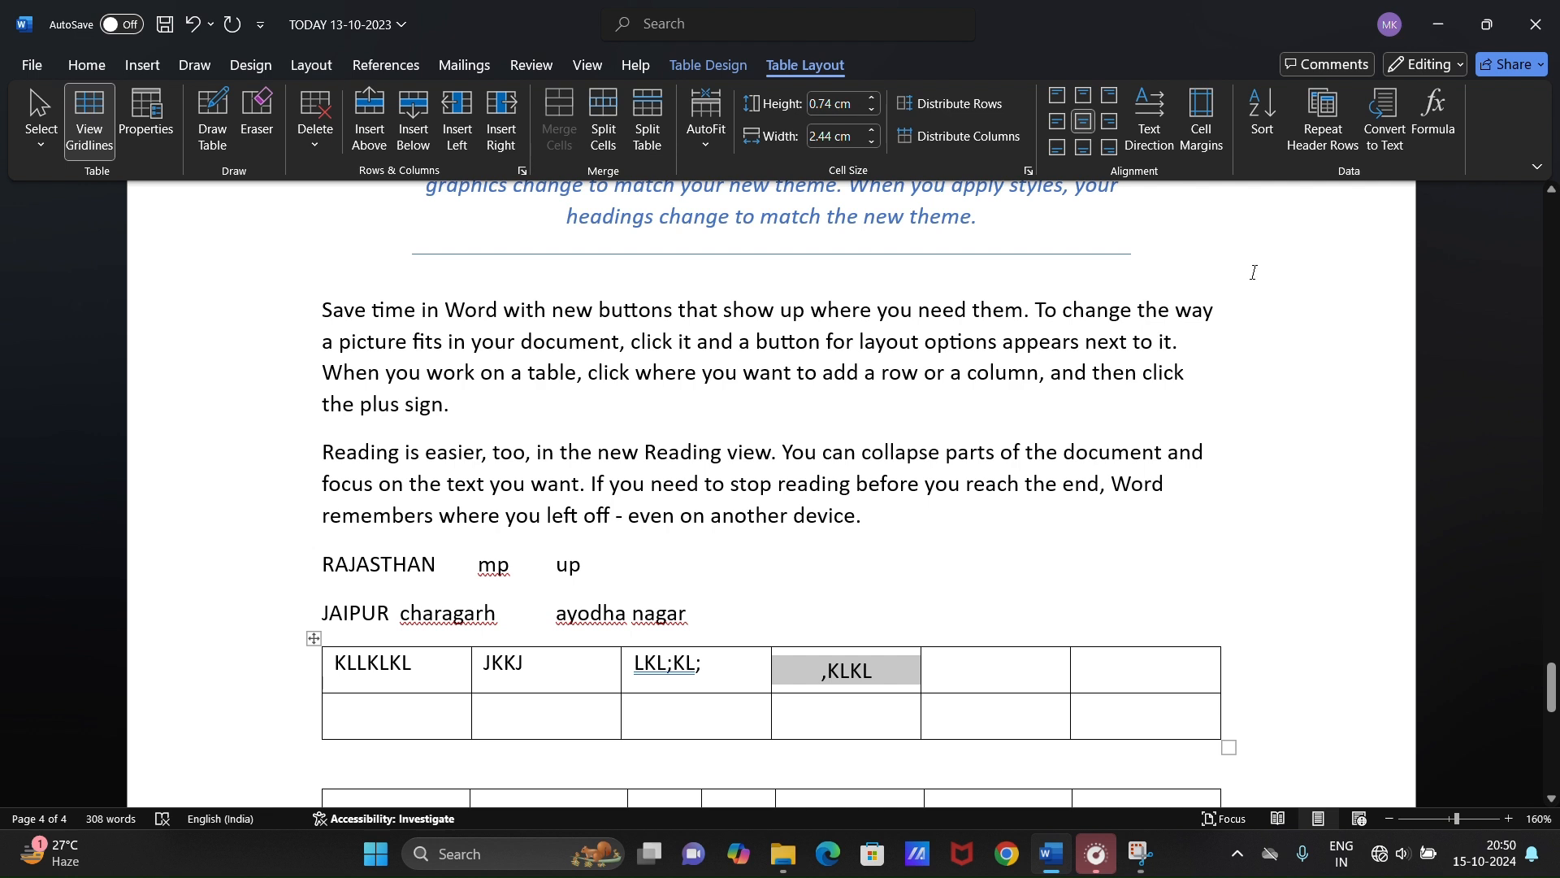
click(1157, 134)
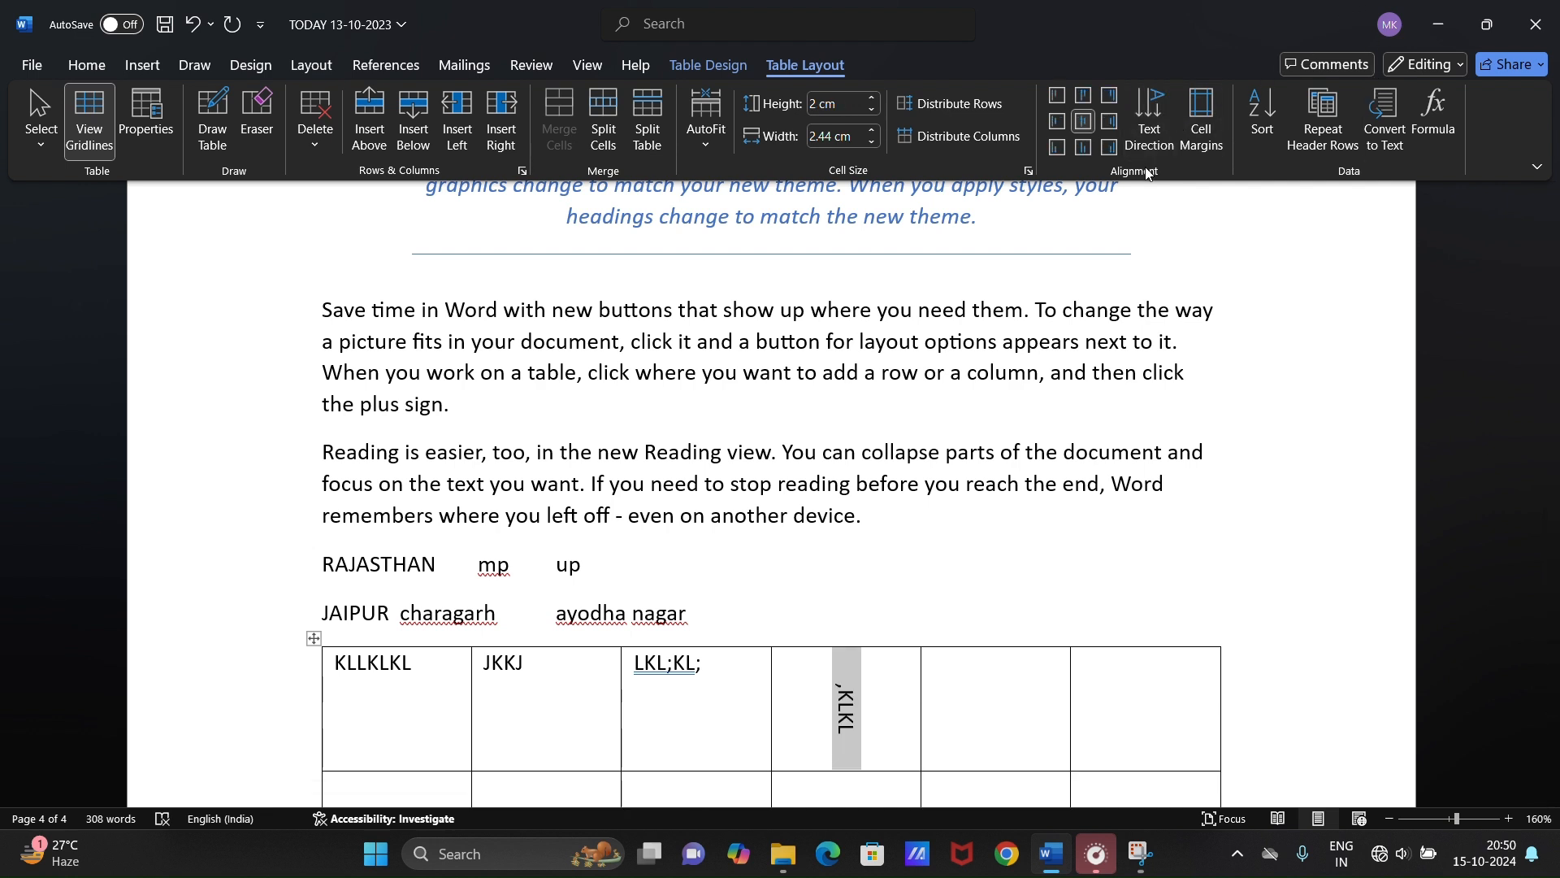
click(1159, 127)
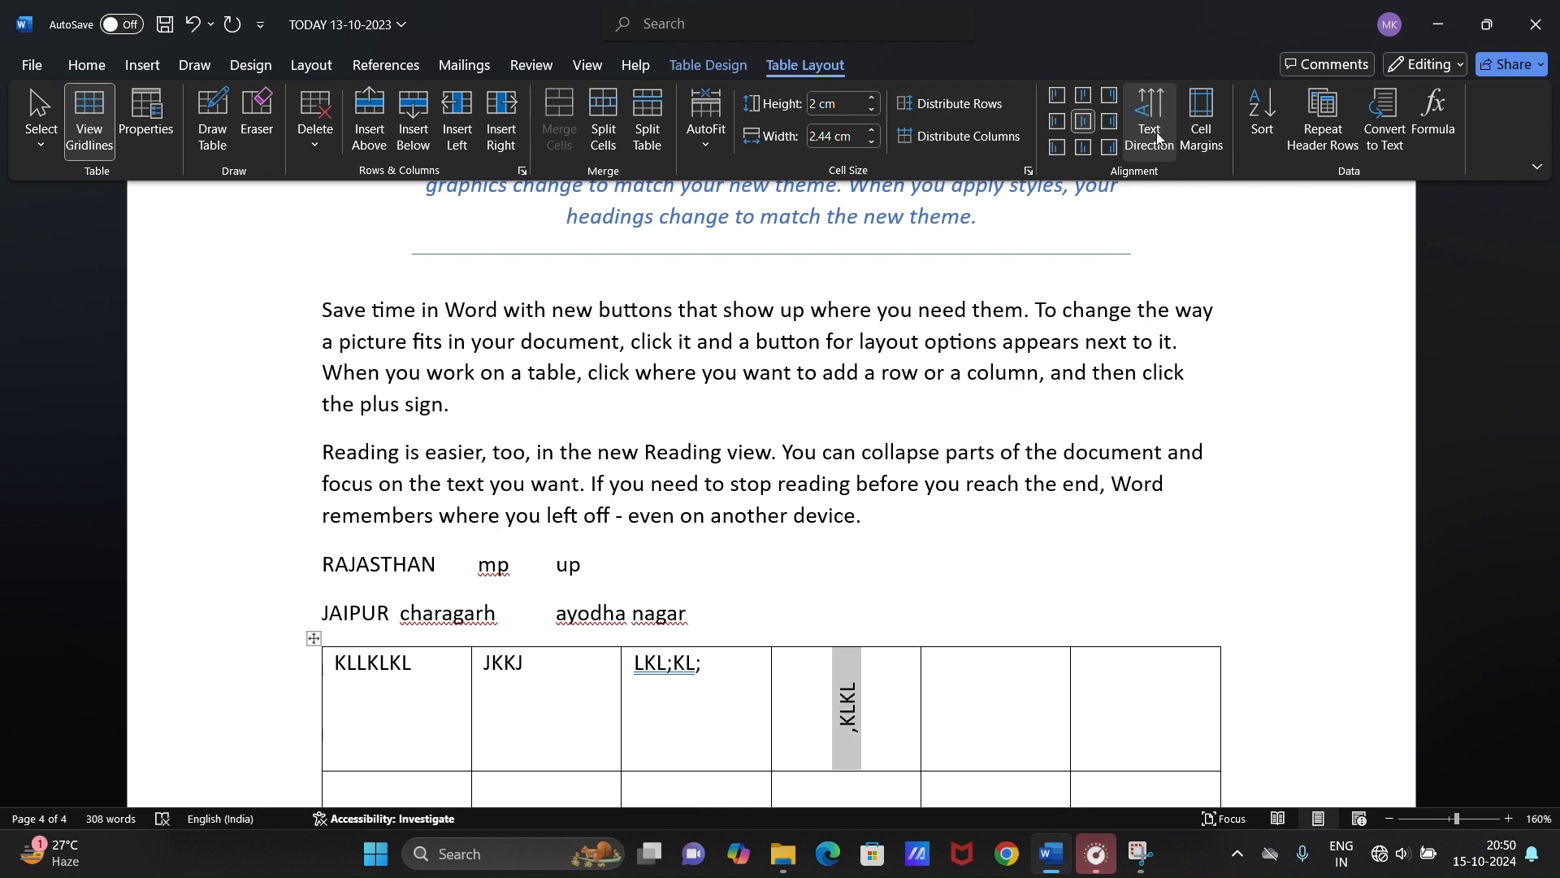
click(1158, 122)
click(1147, 119)
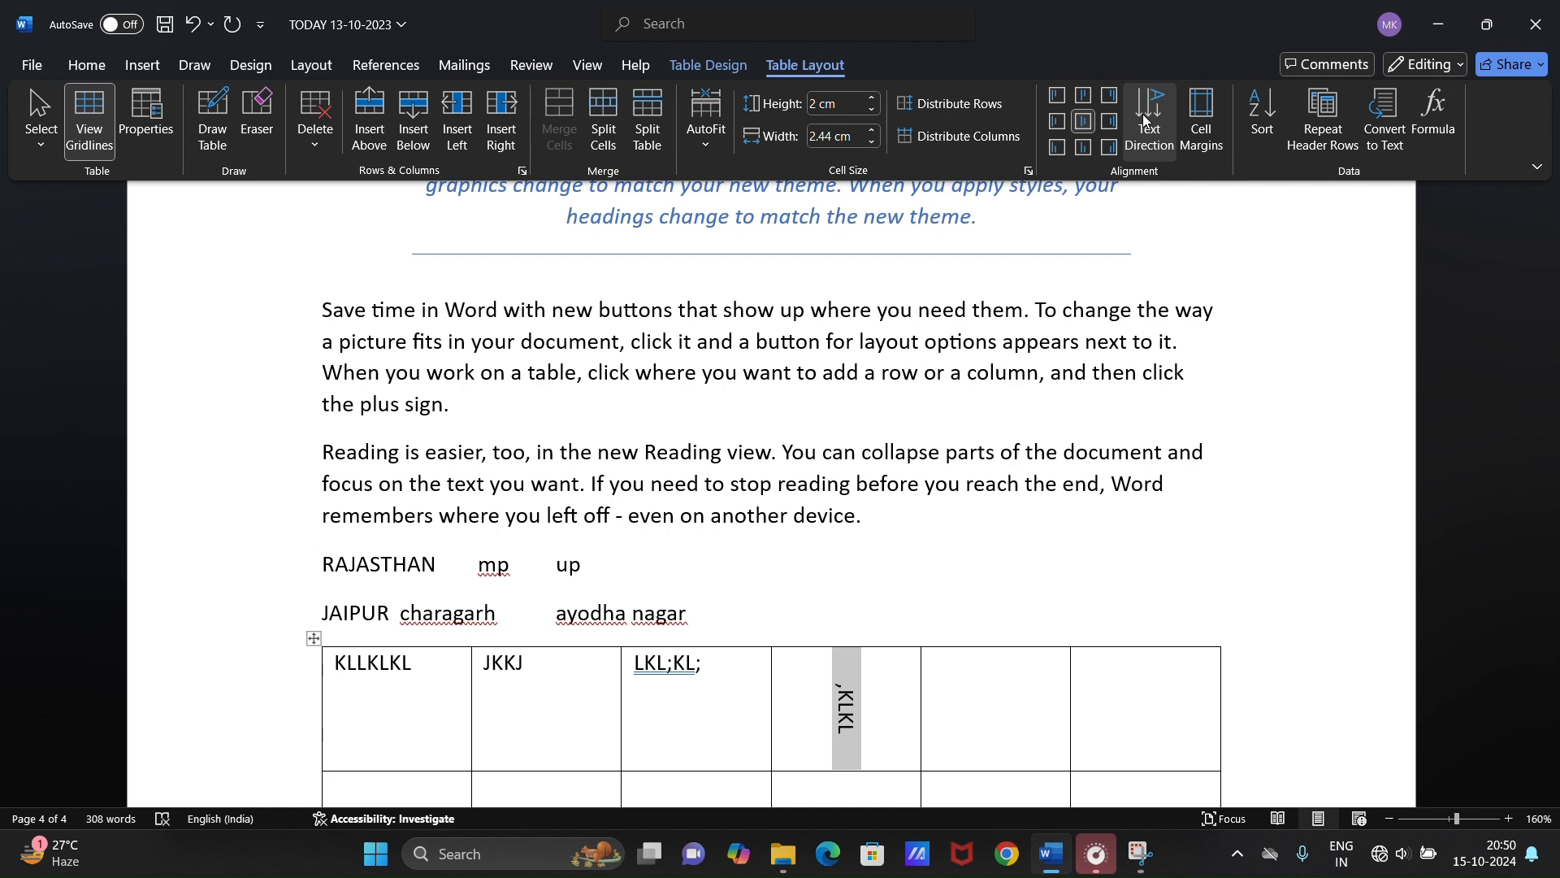
click(1144, 119)
click(1144, 119)
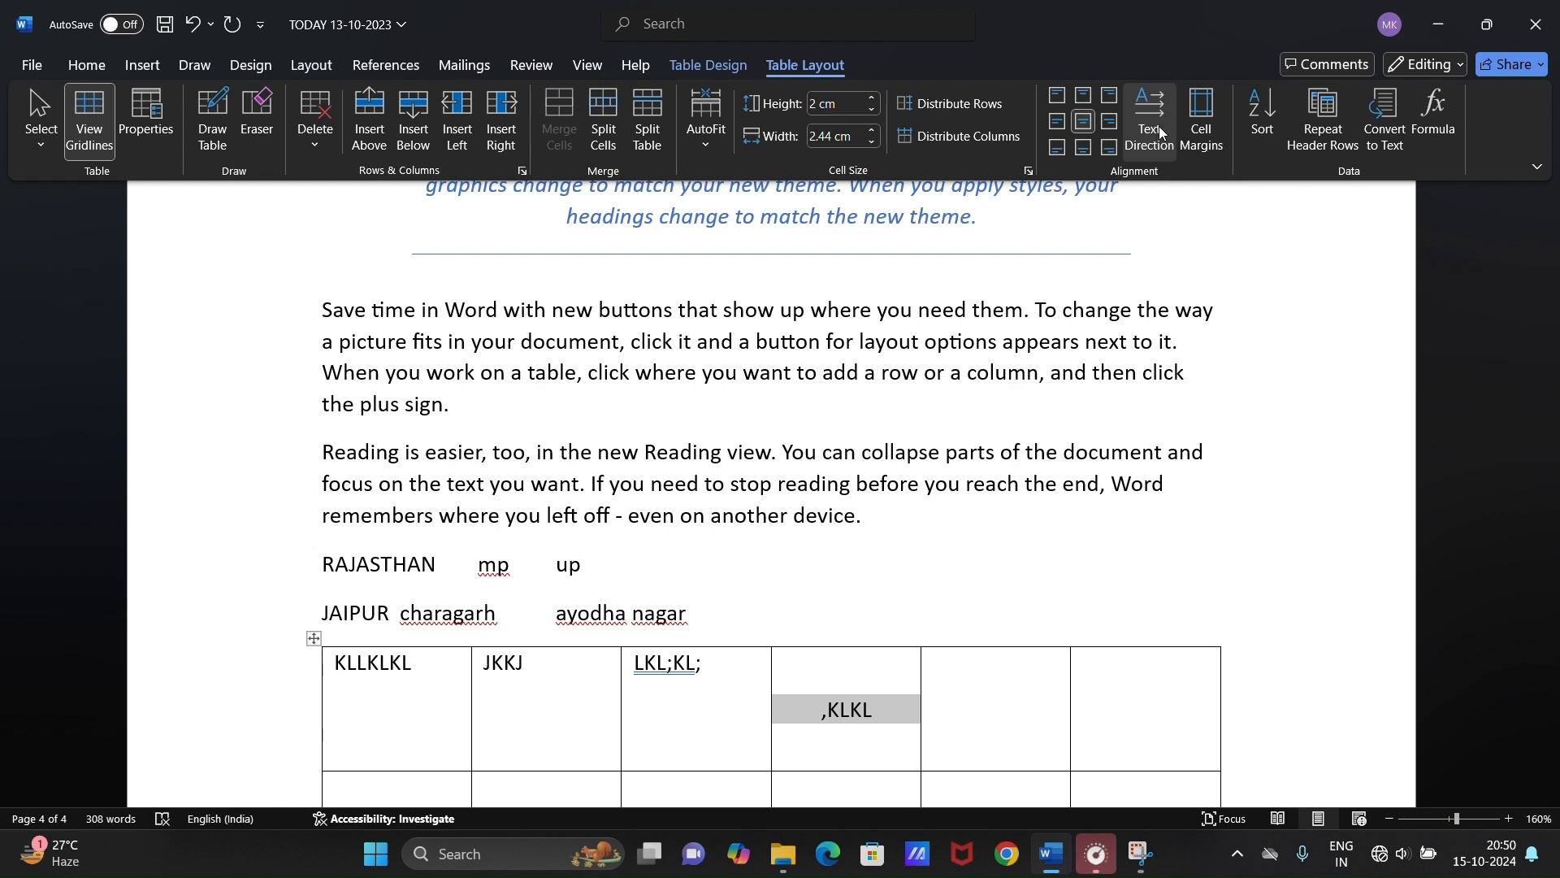
click(1160, 132)
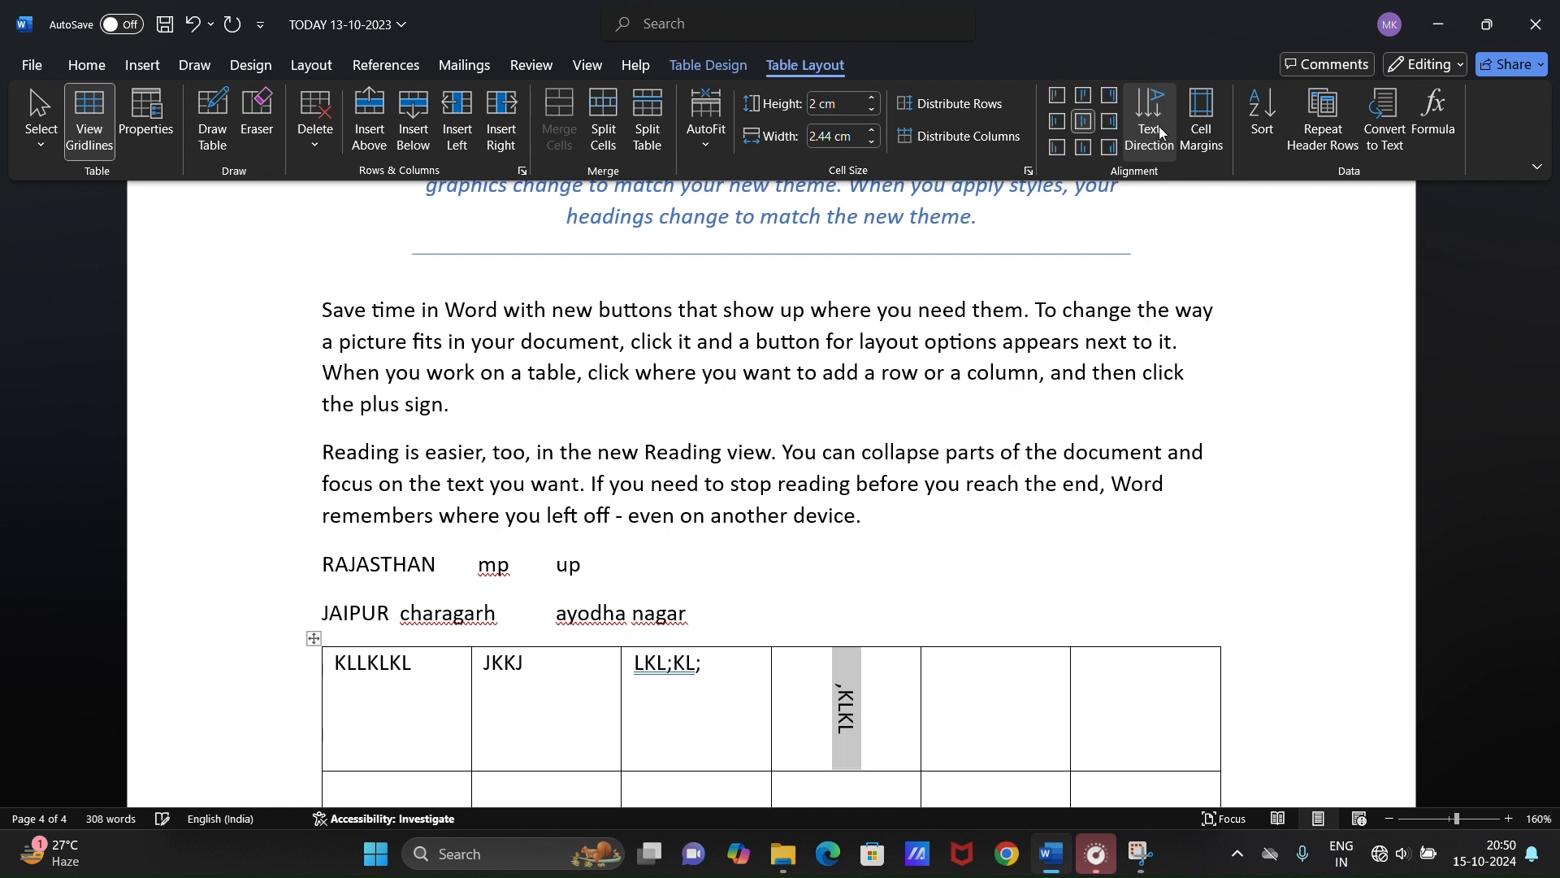
click(1161, 132)
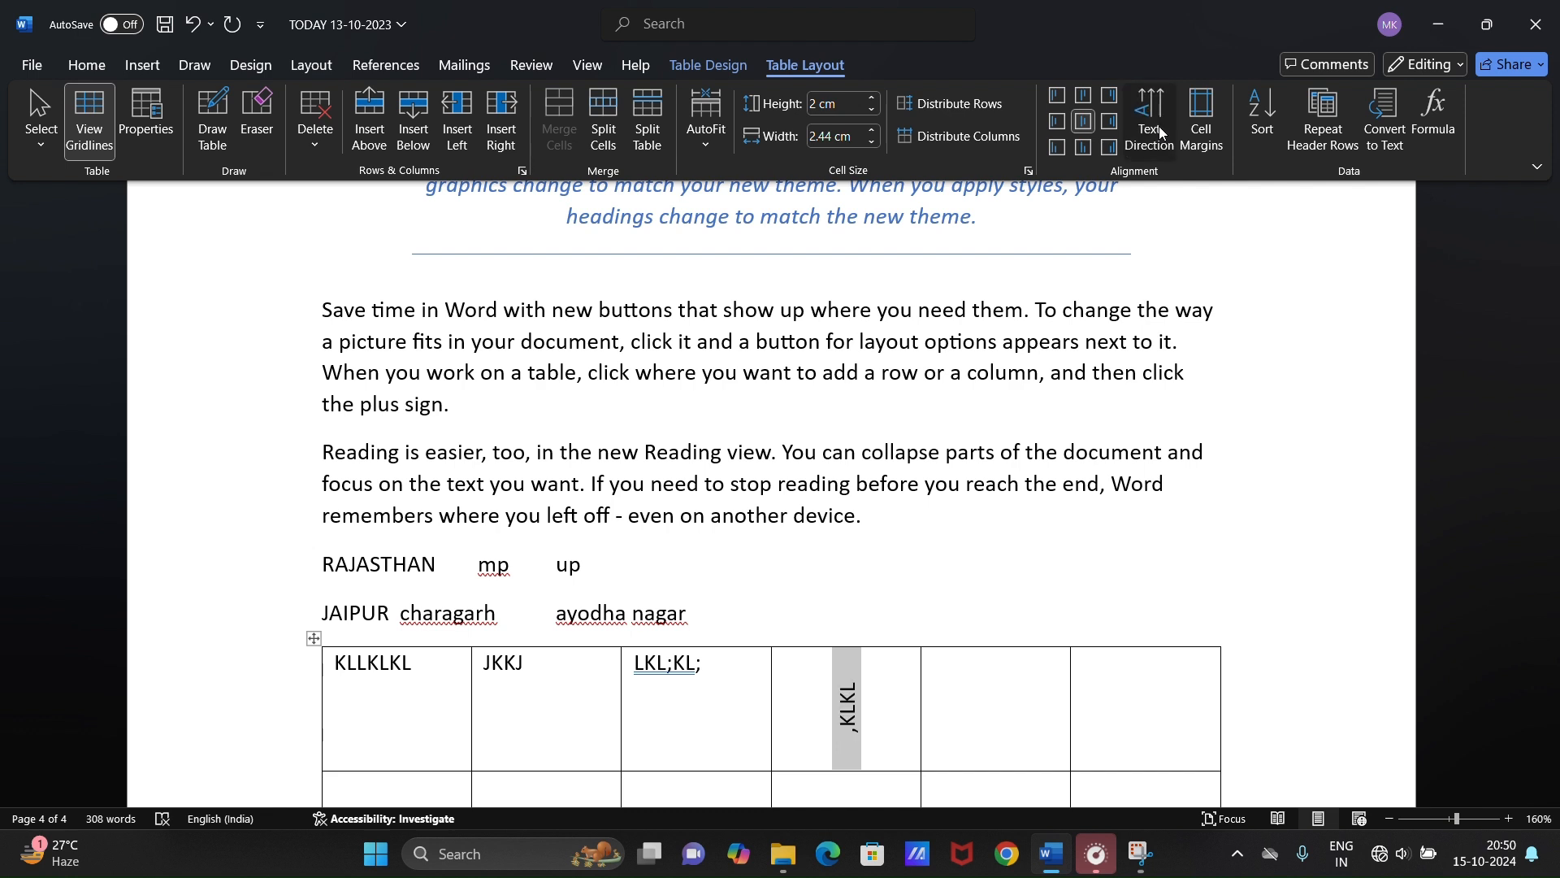
click(1160, 132)
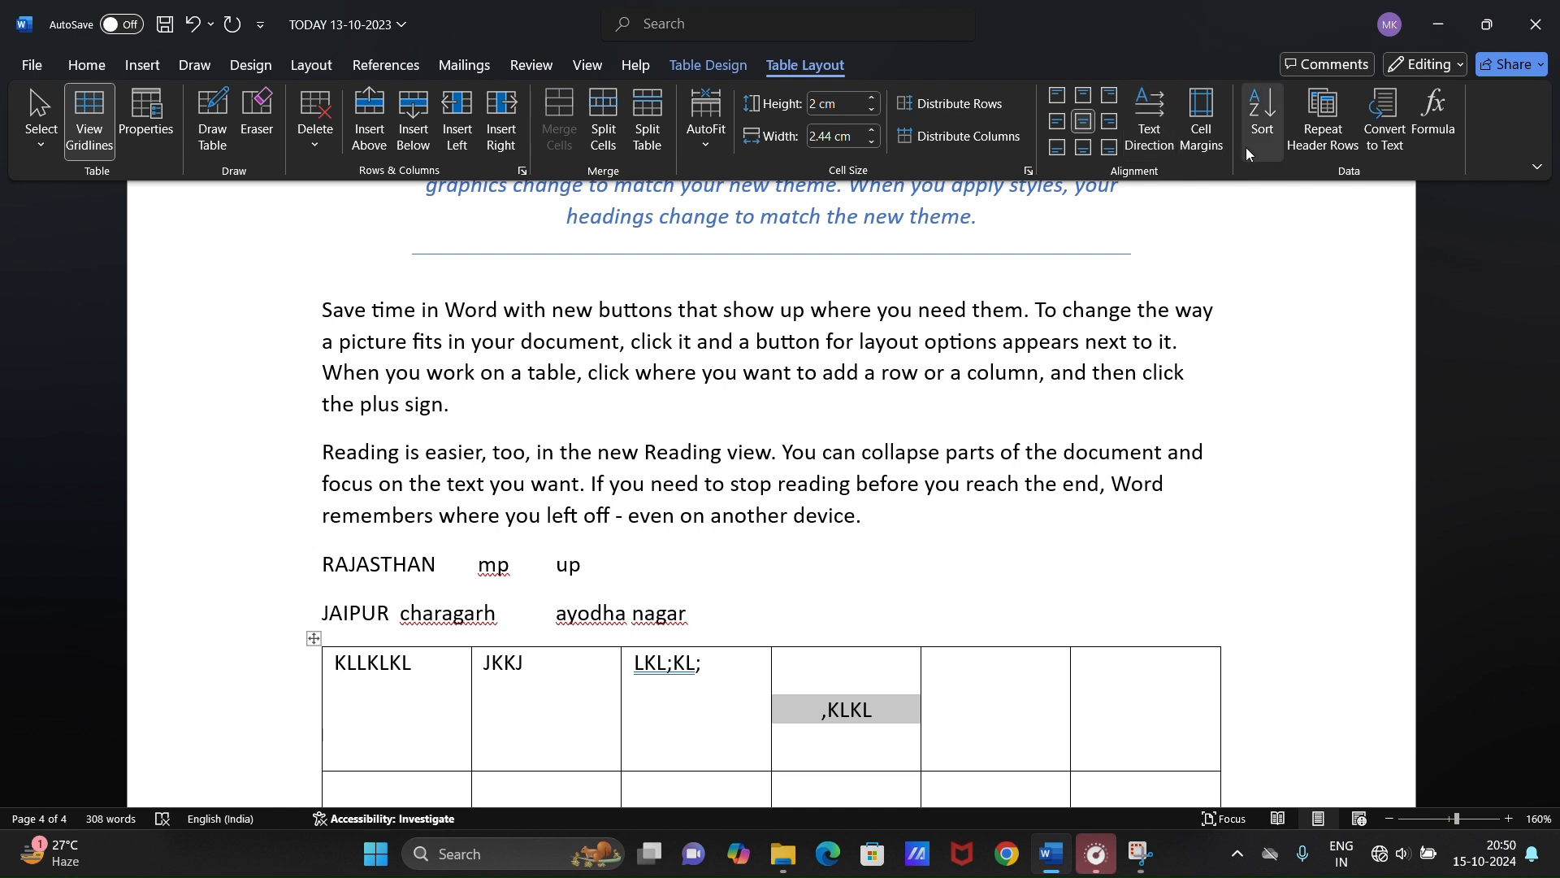
- Look at the default cell margin settings and the sort options for the upper table, closing both without changes
click(1217, 125)
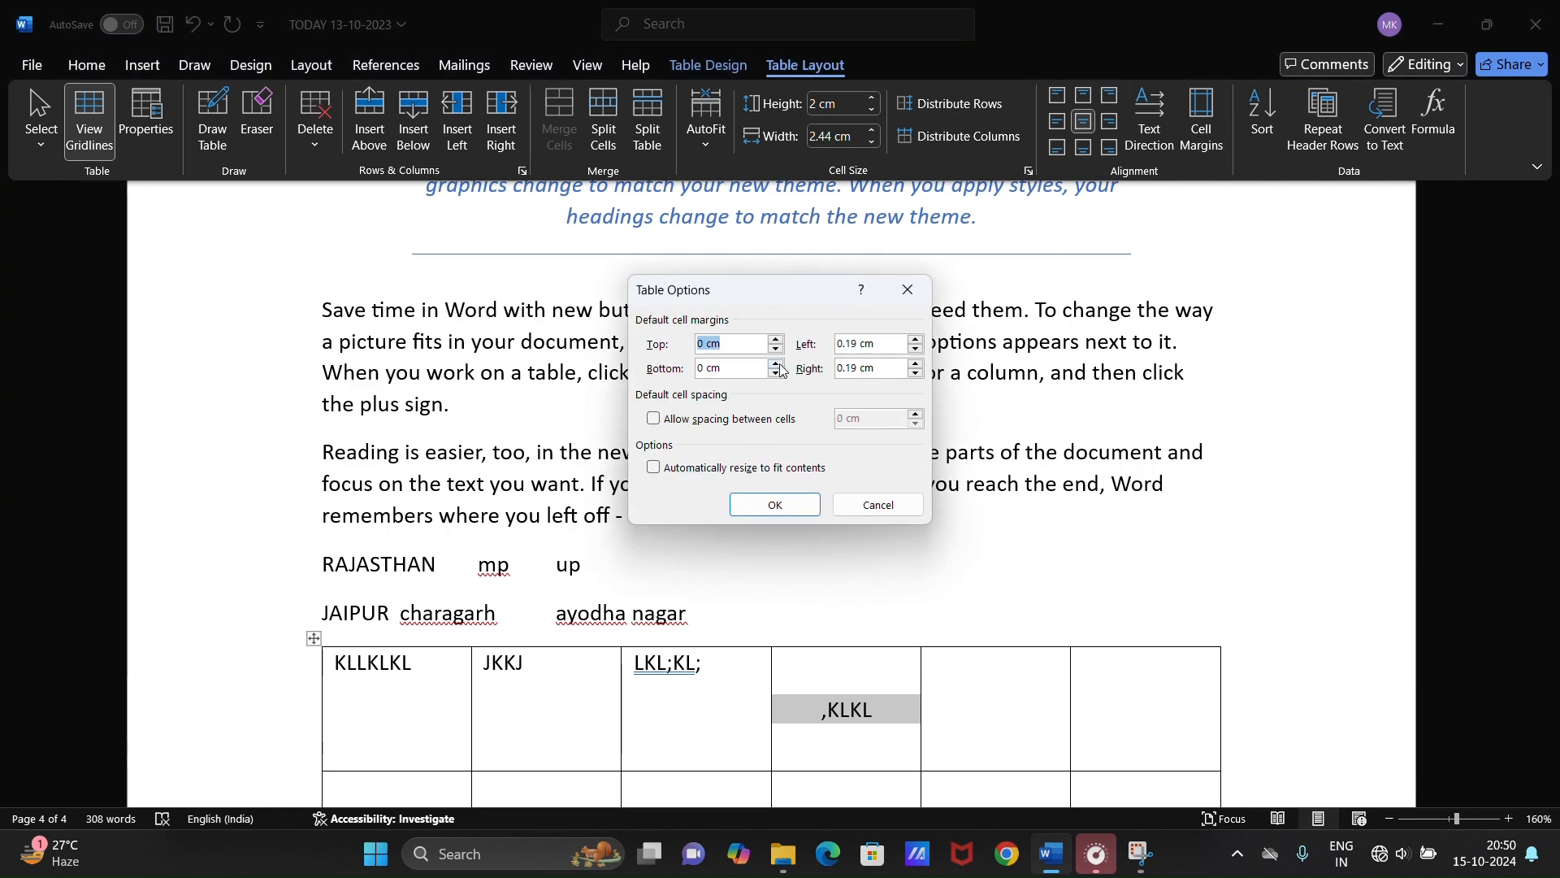
click(878, 504)
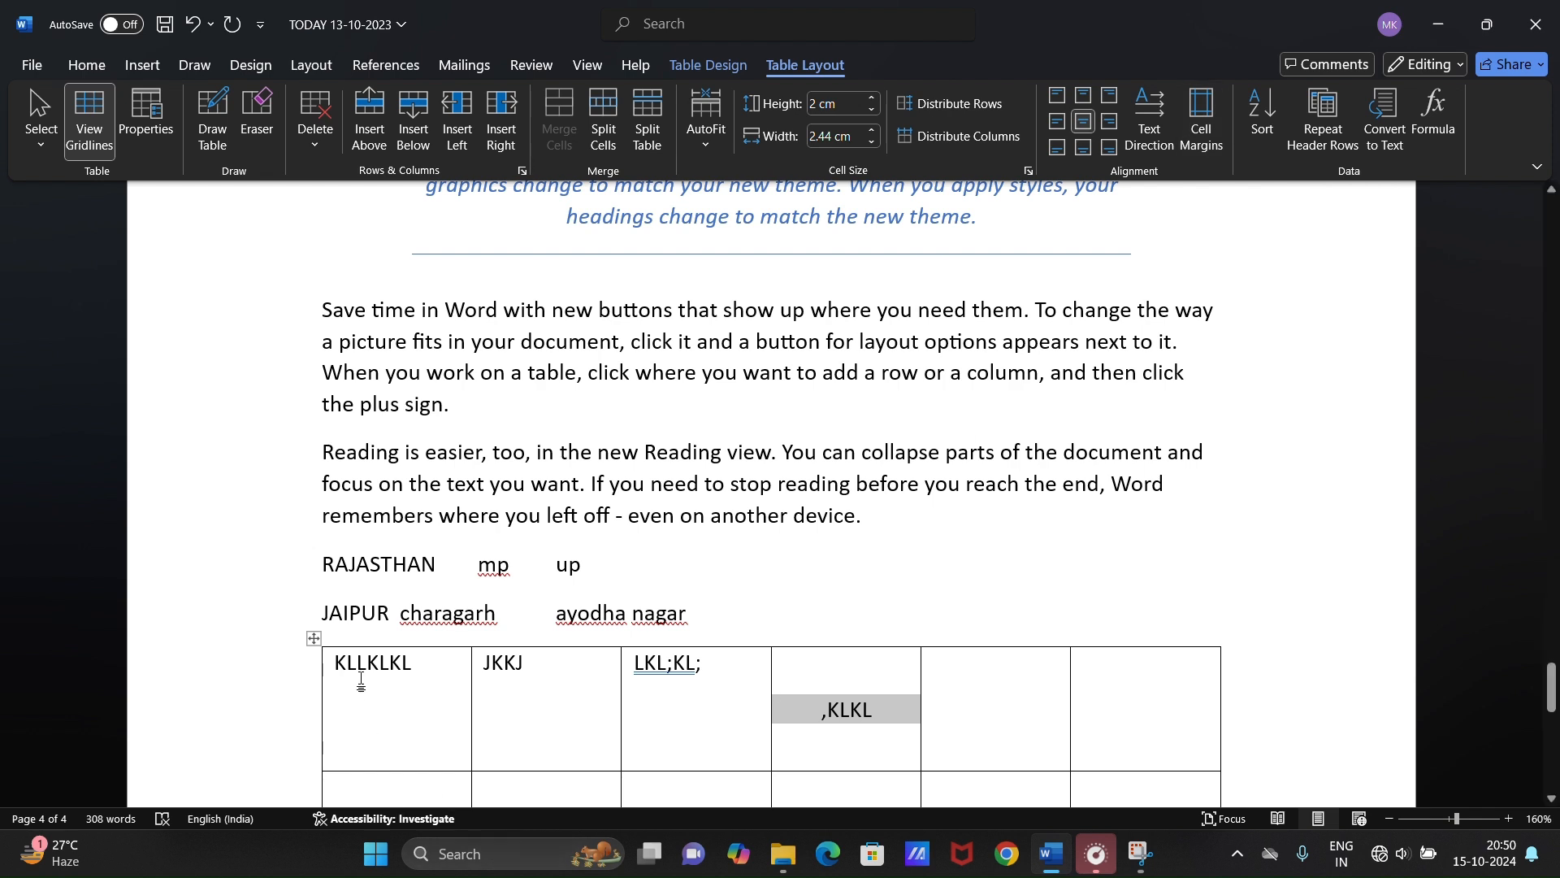
click(314, 640)
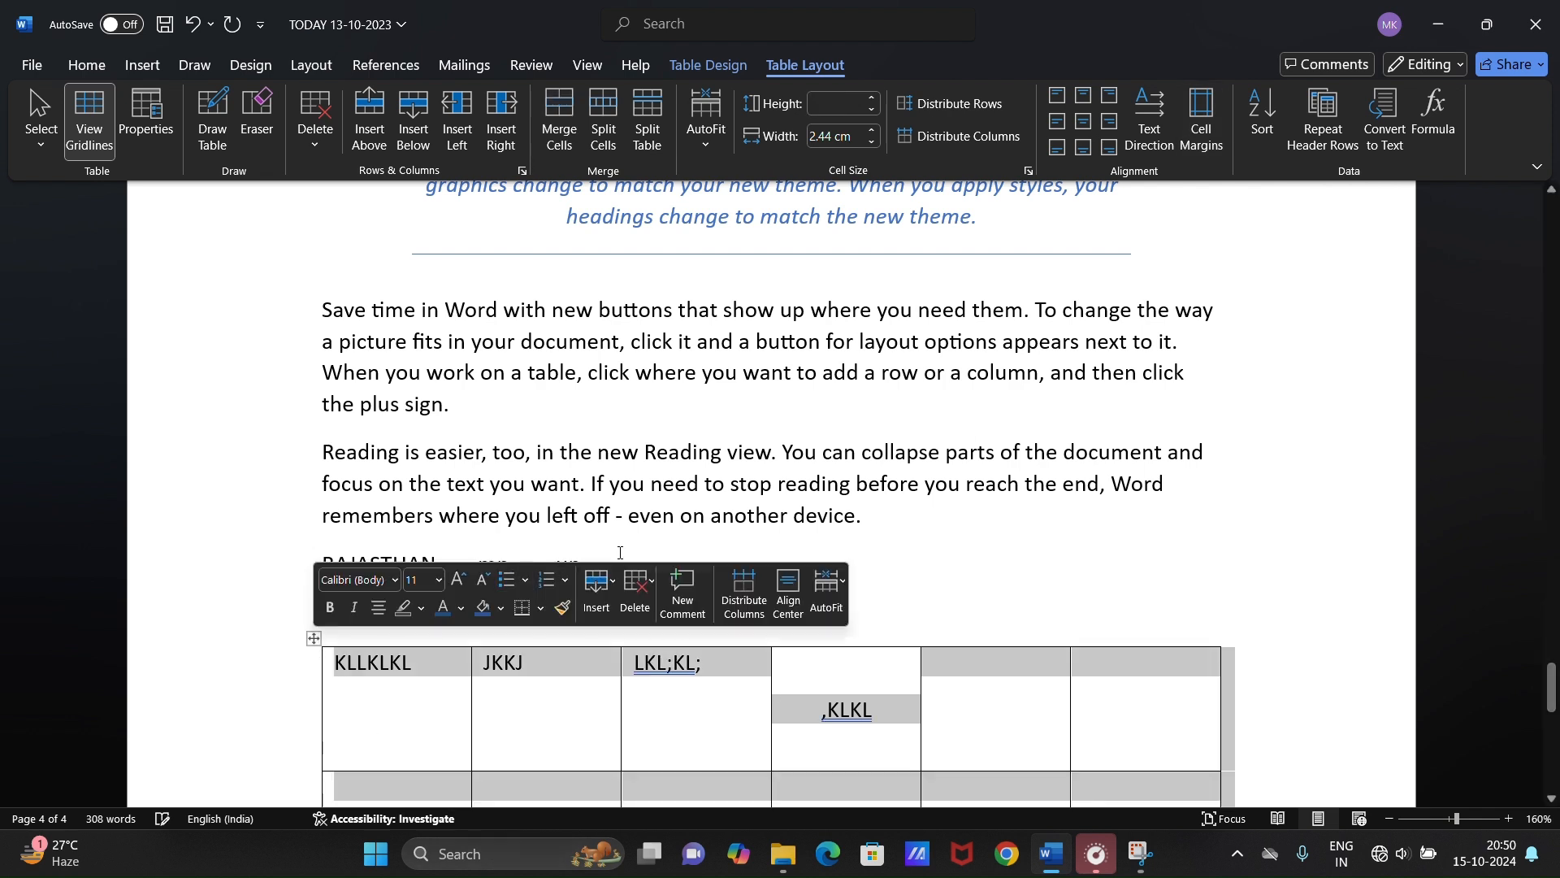
click(1271, 117)
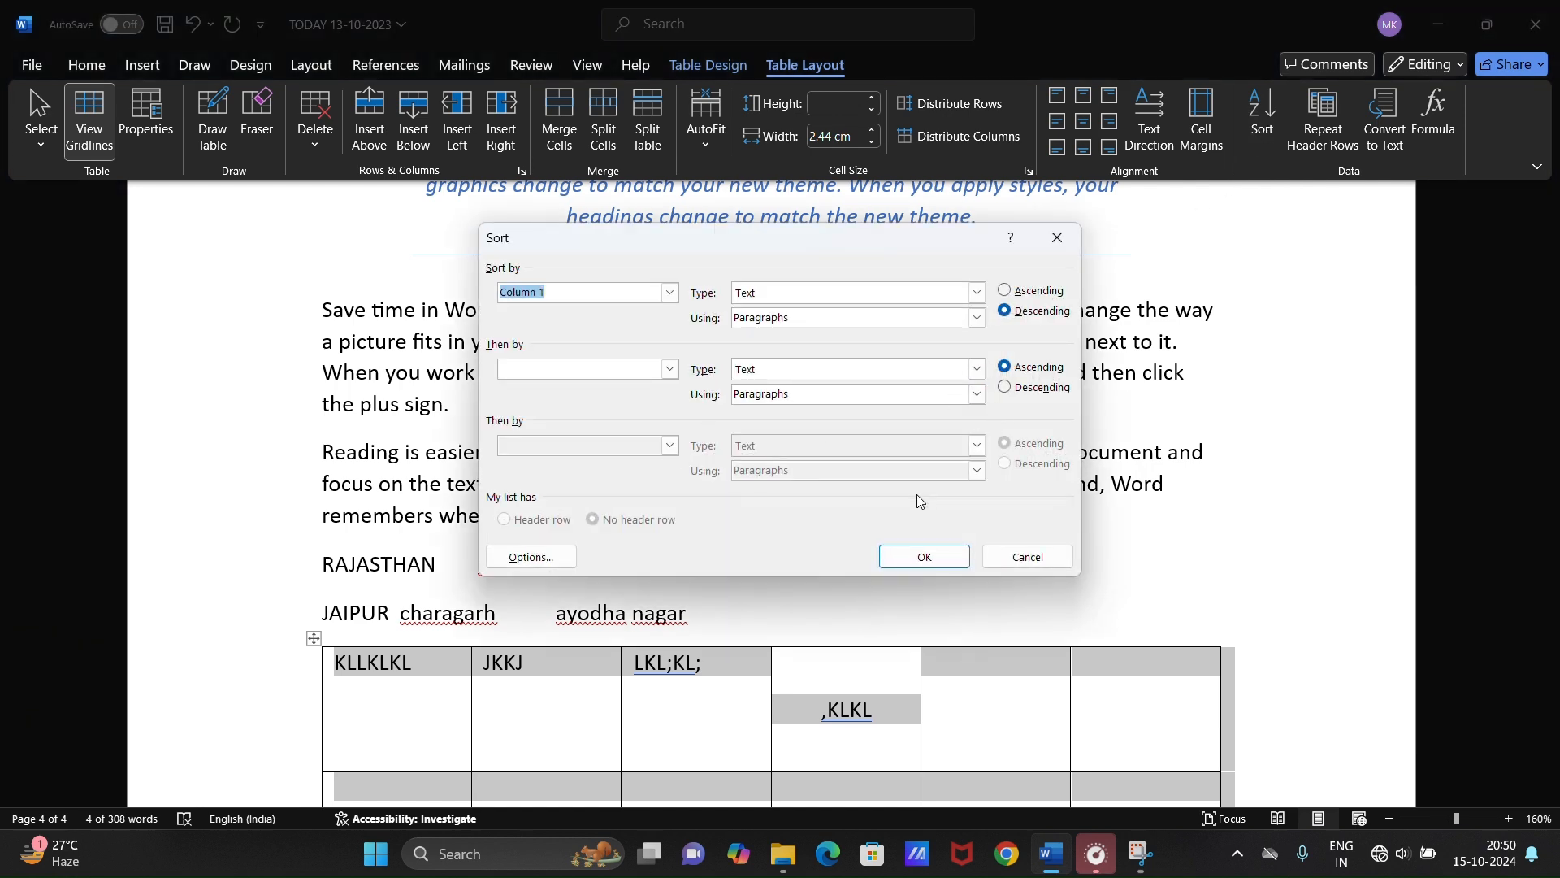
click(1028, 556)
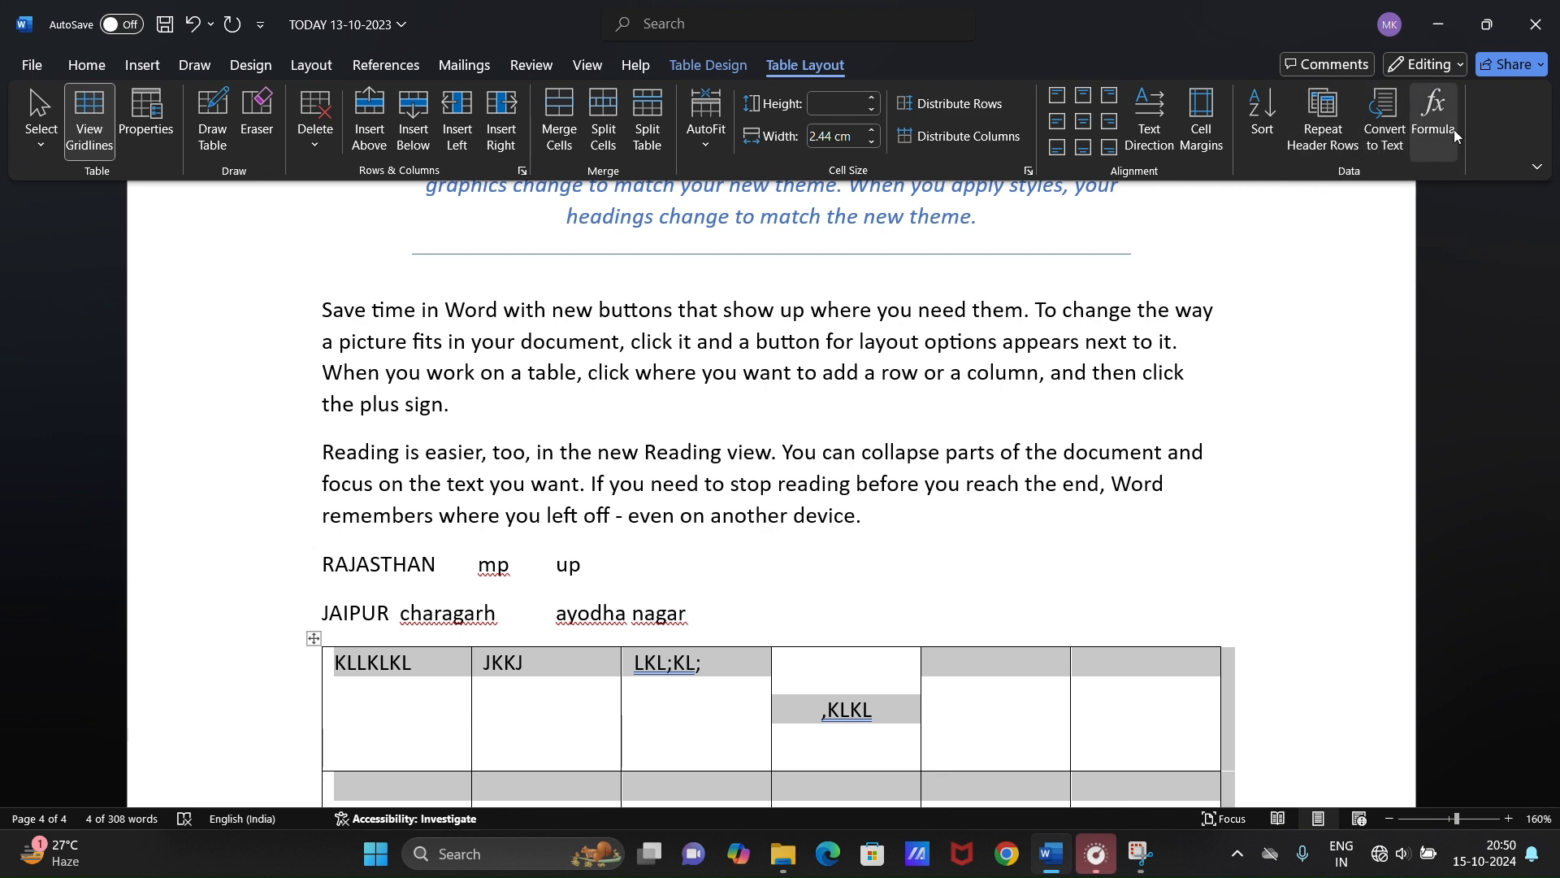
- Convert the selected upper table to text separated with tabs
click(1393, 154)
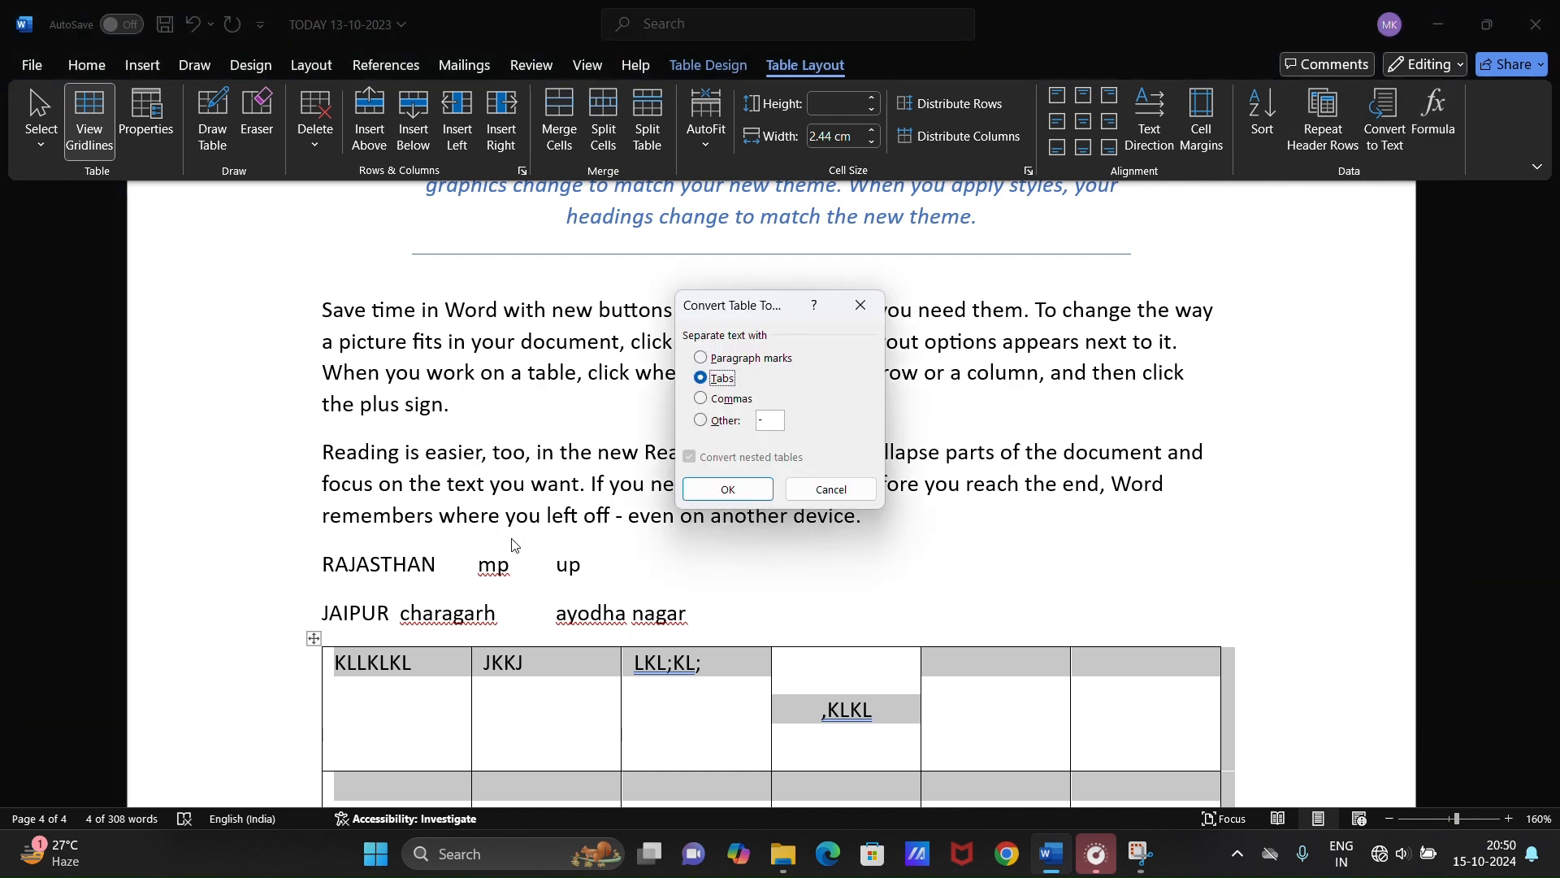
click(730, 488)
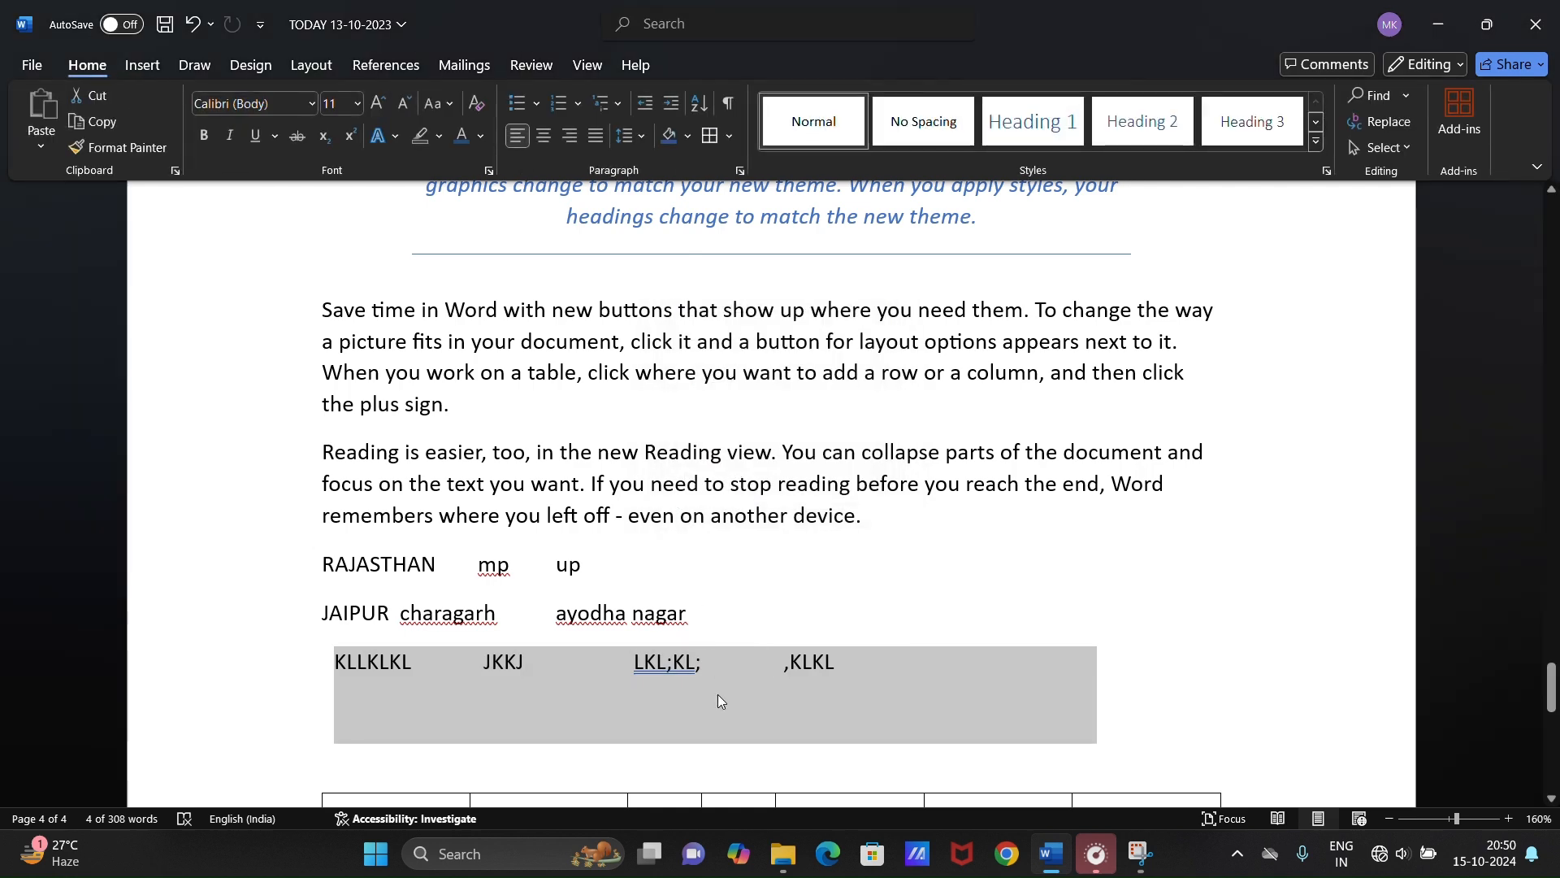
- Convert the RAJASTHAN and JAIPUR text lines to a three-column table, separating text at tabs with automatic fixed column width
click(718, 694)
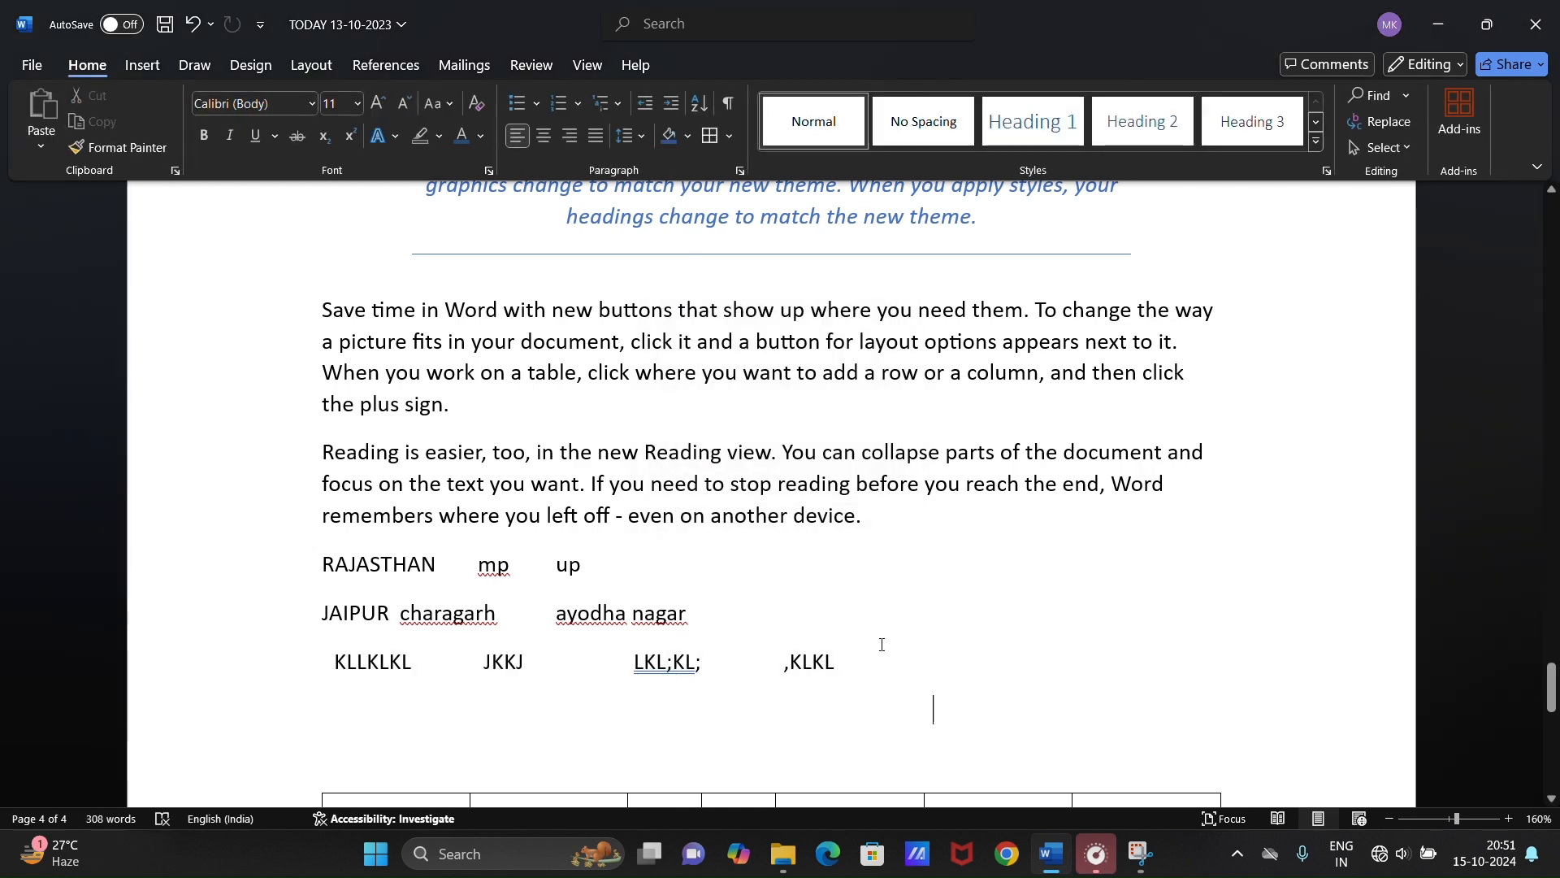
drag(689, 613, 425, 665)
click(426, 666)
drag(740, 626, 277, 562)
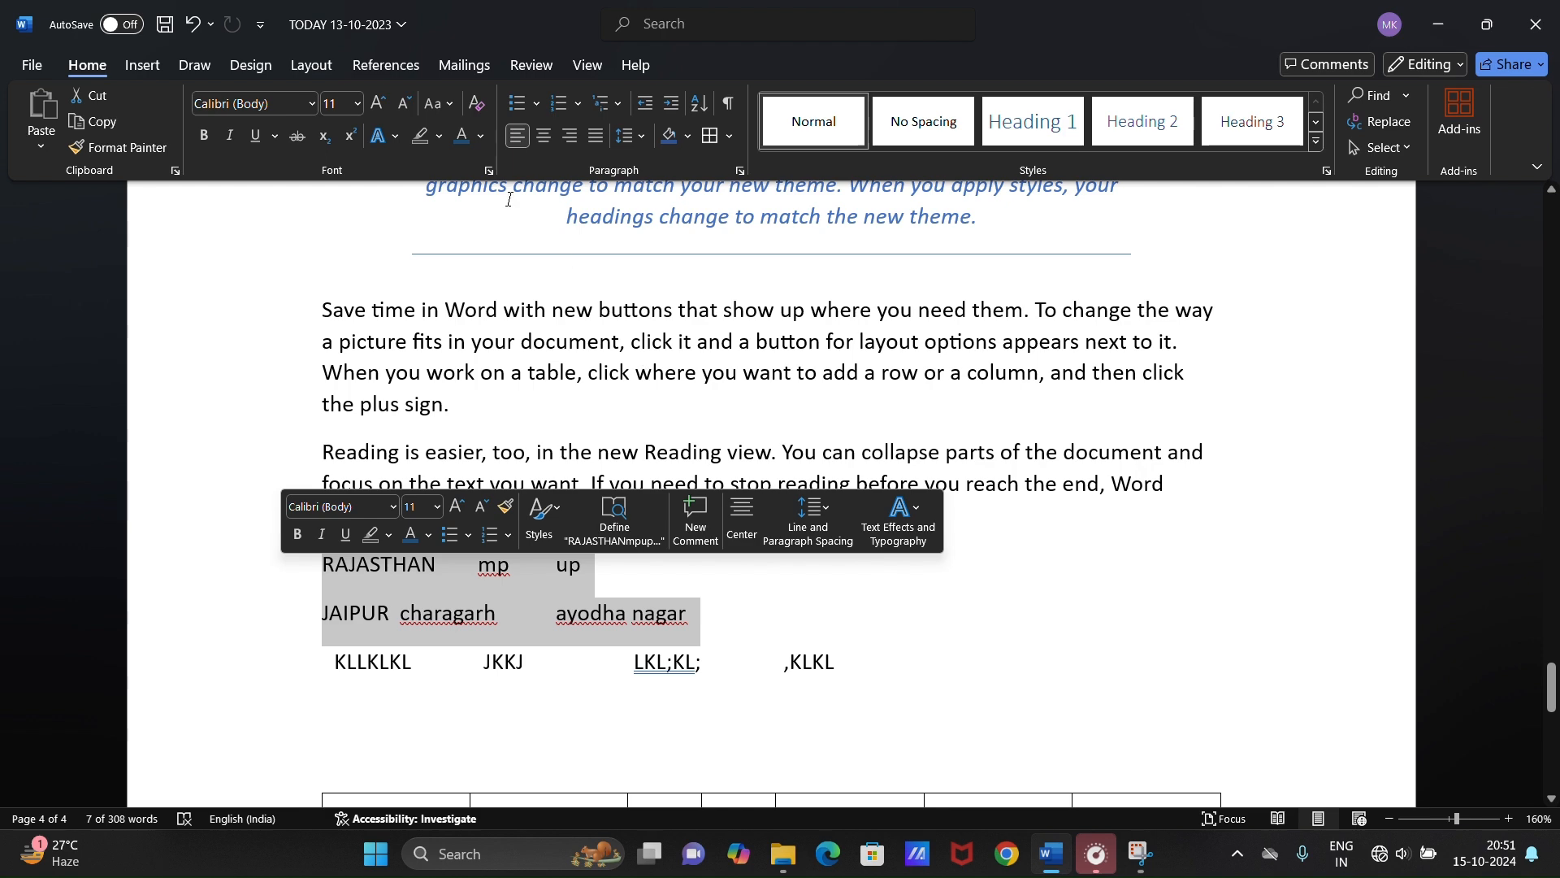
click(143, 65)
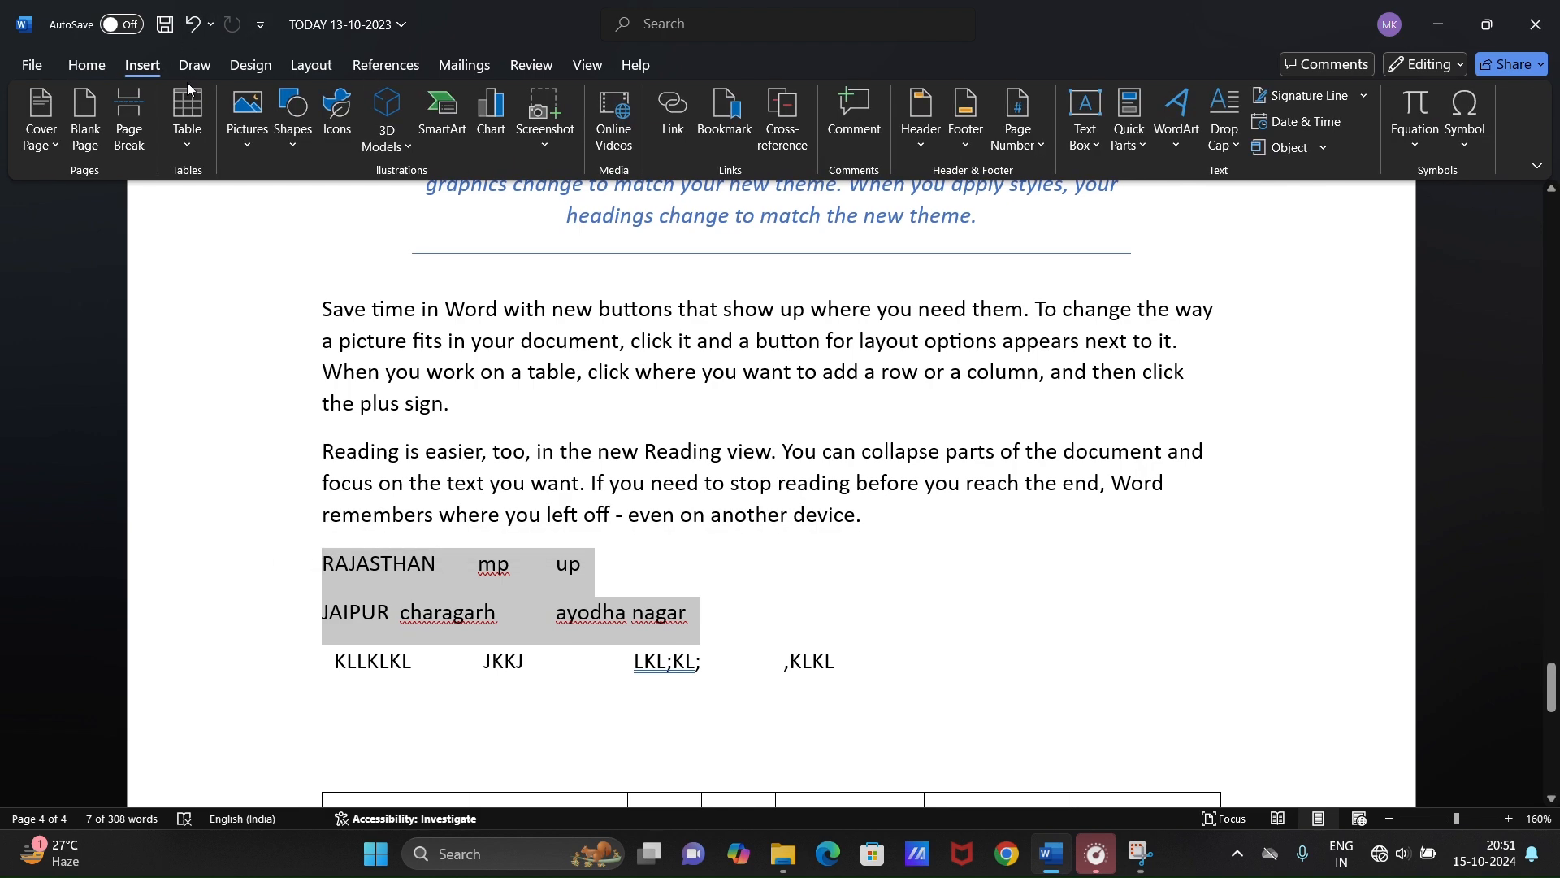
click(196, 135)
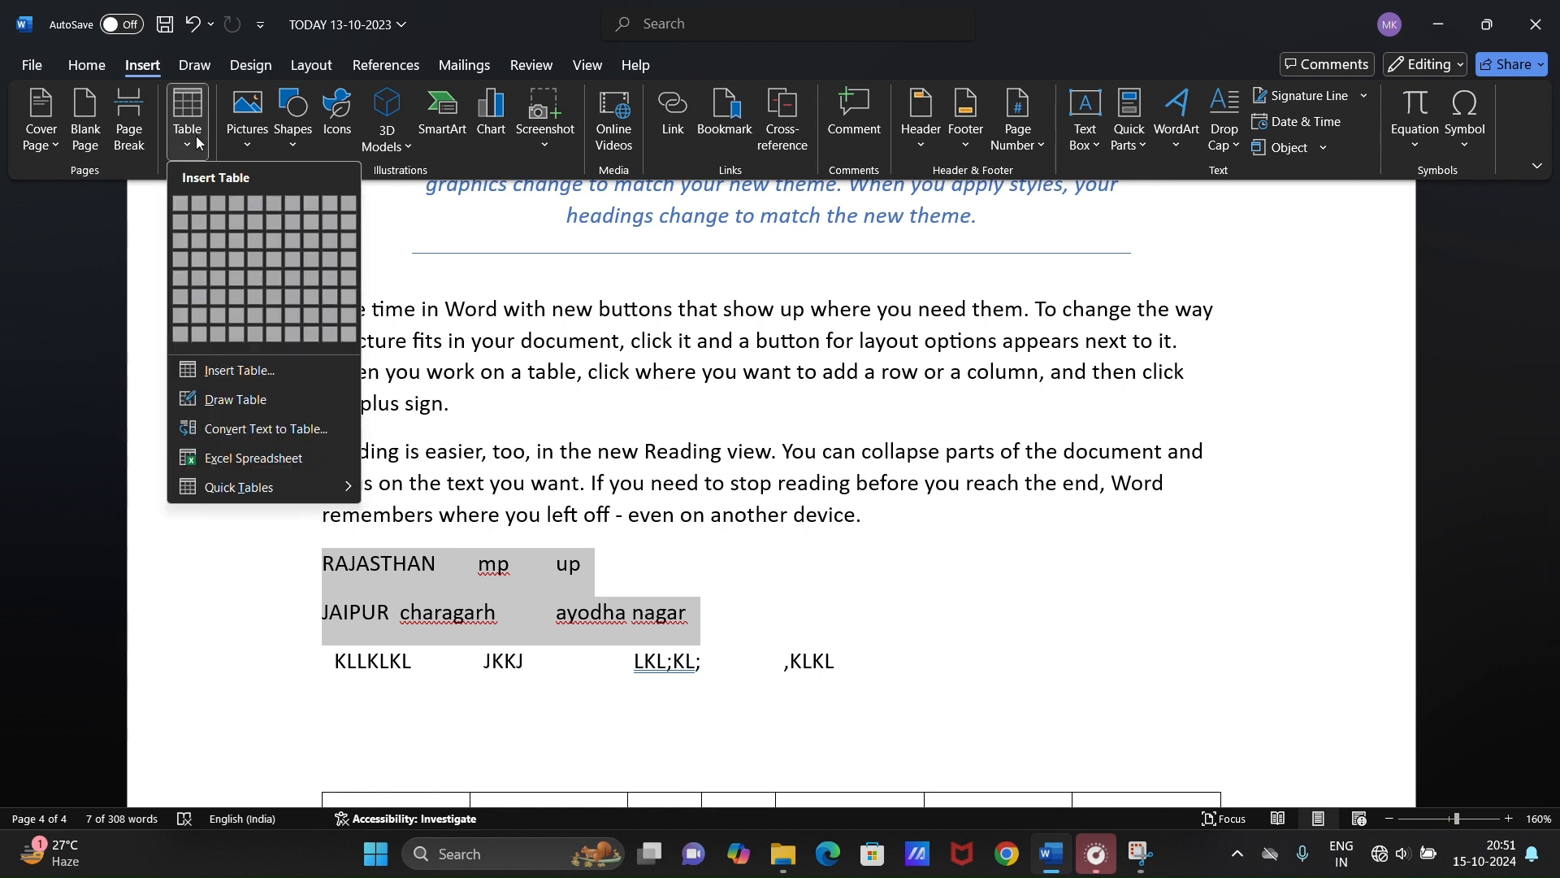
click(258, 430)
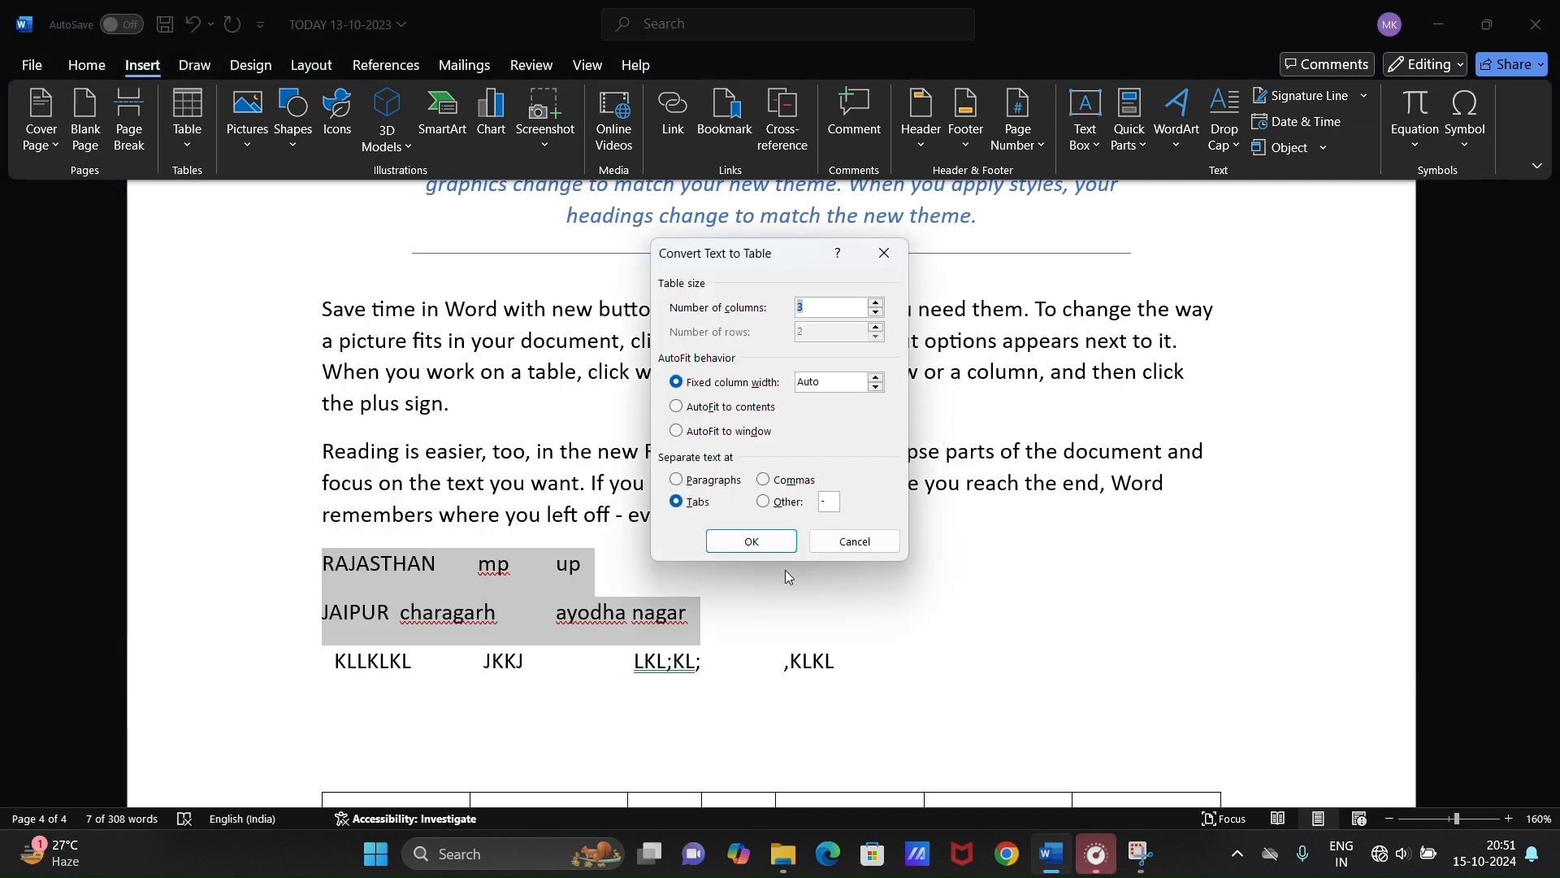
click(749, 541)
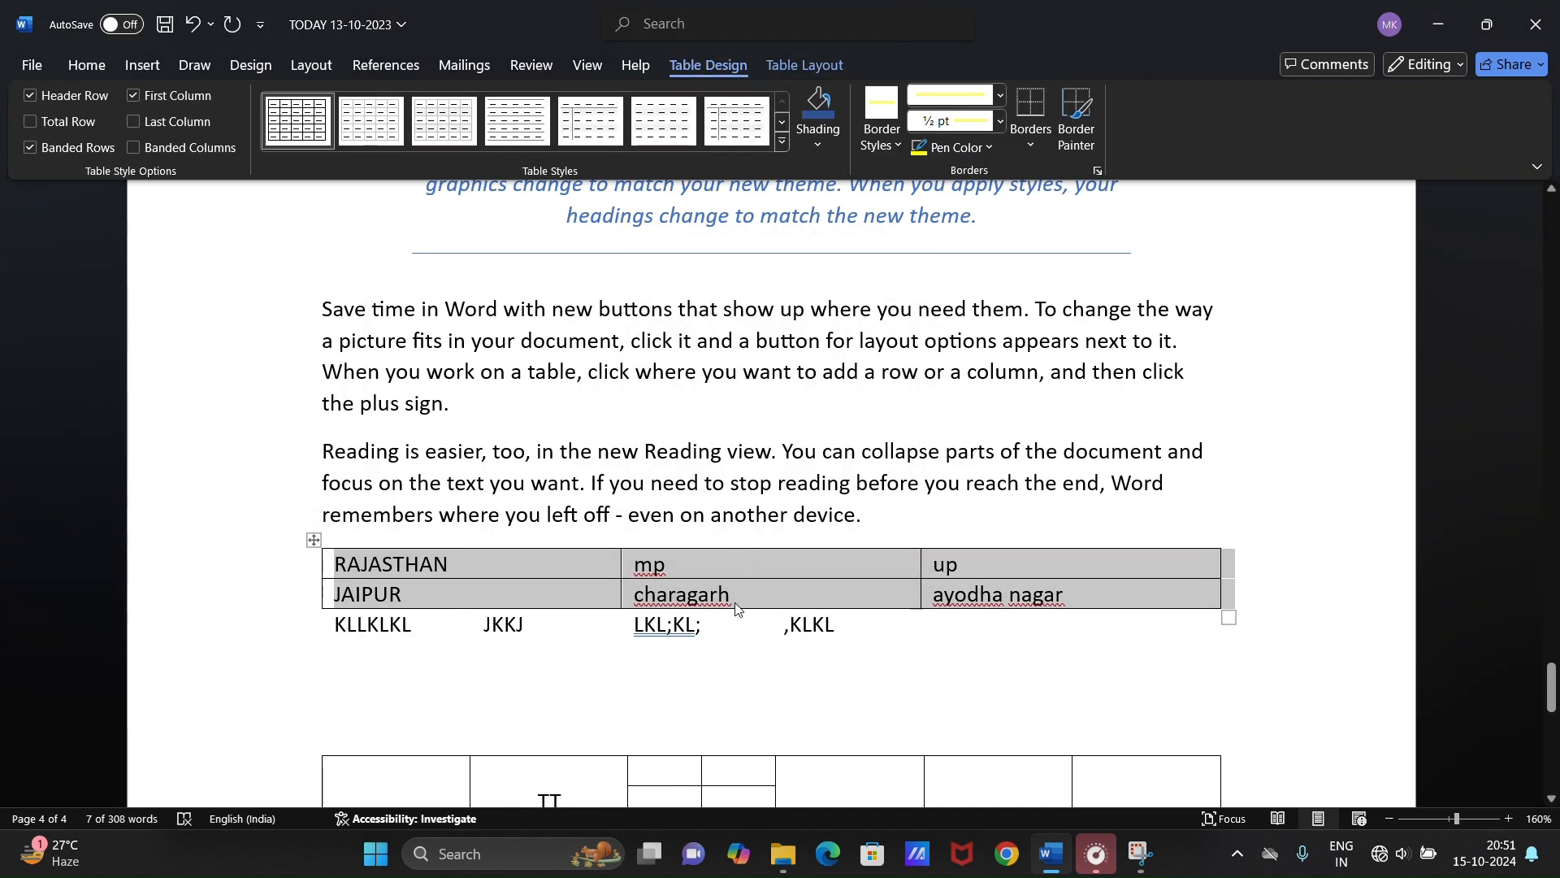
click(808, 602)
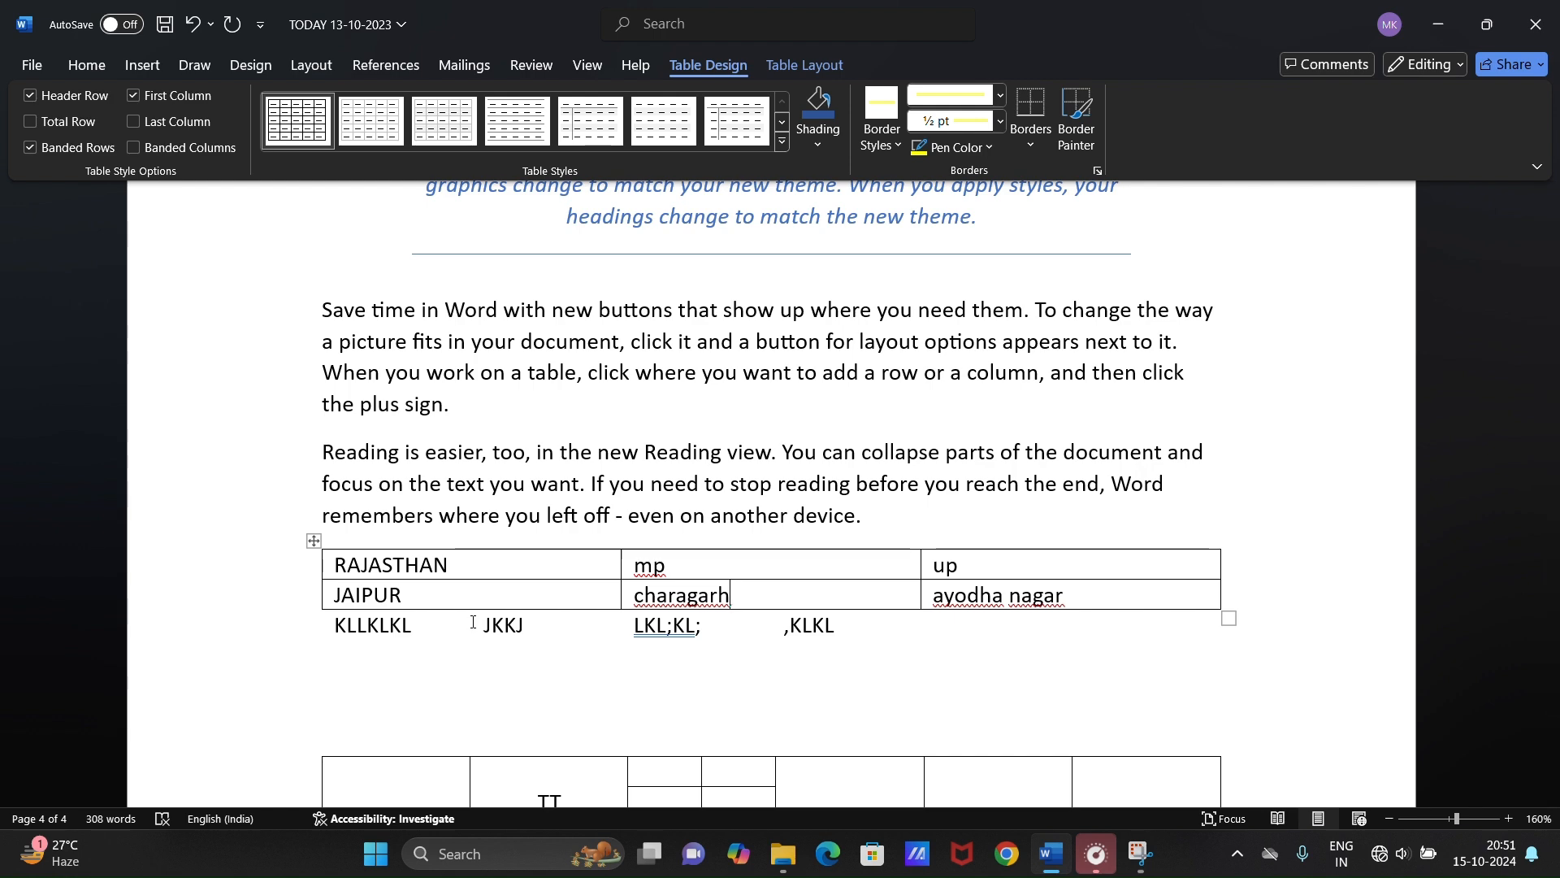
click(831, 73)
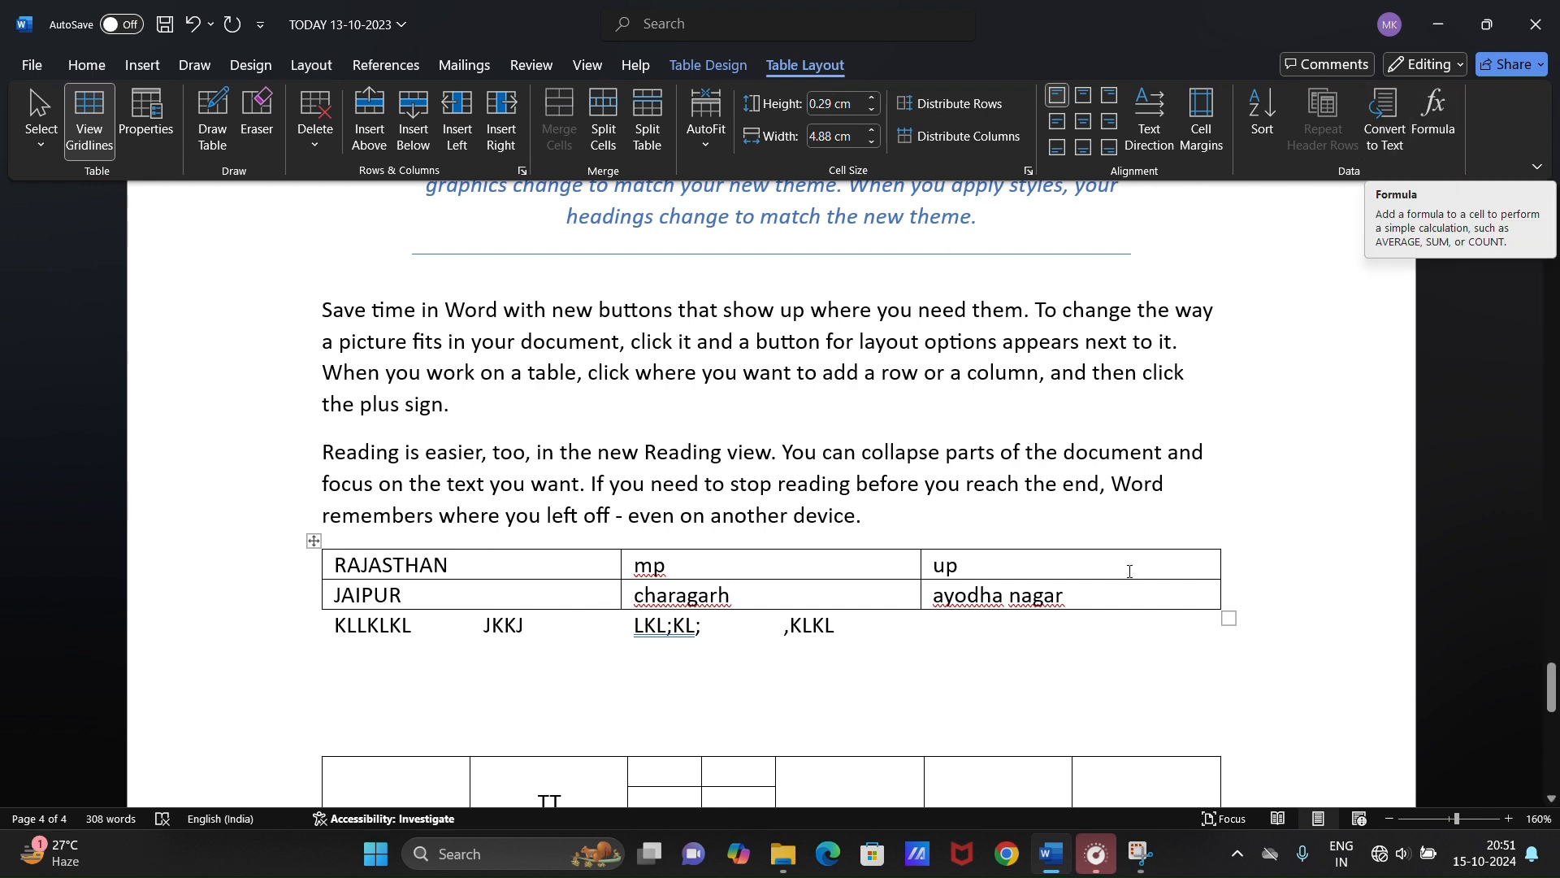
click(1020, 567)
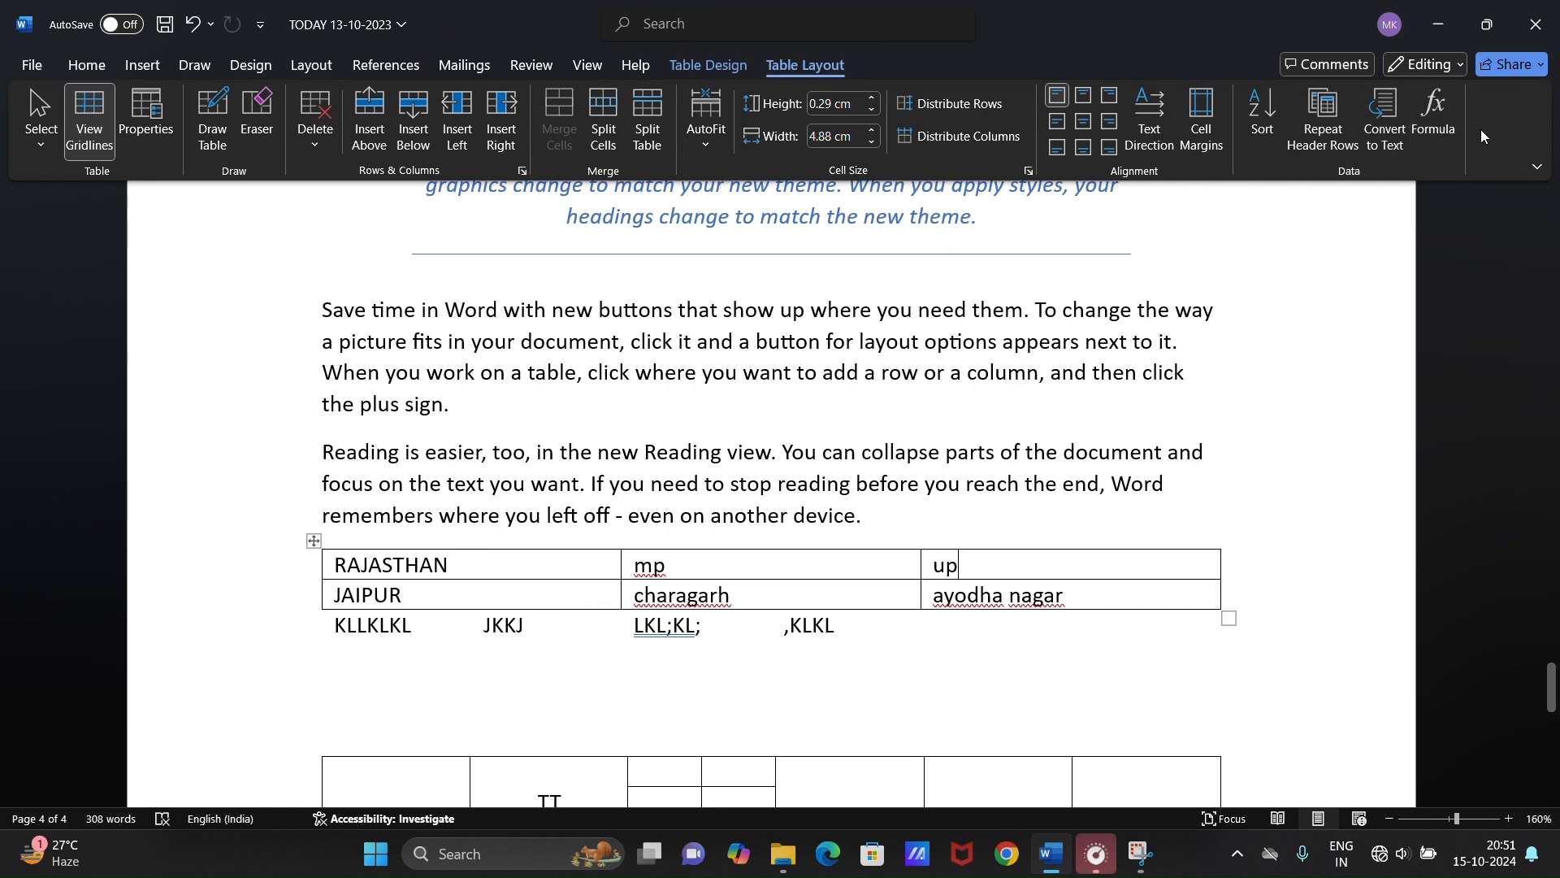
click(1437, 114)
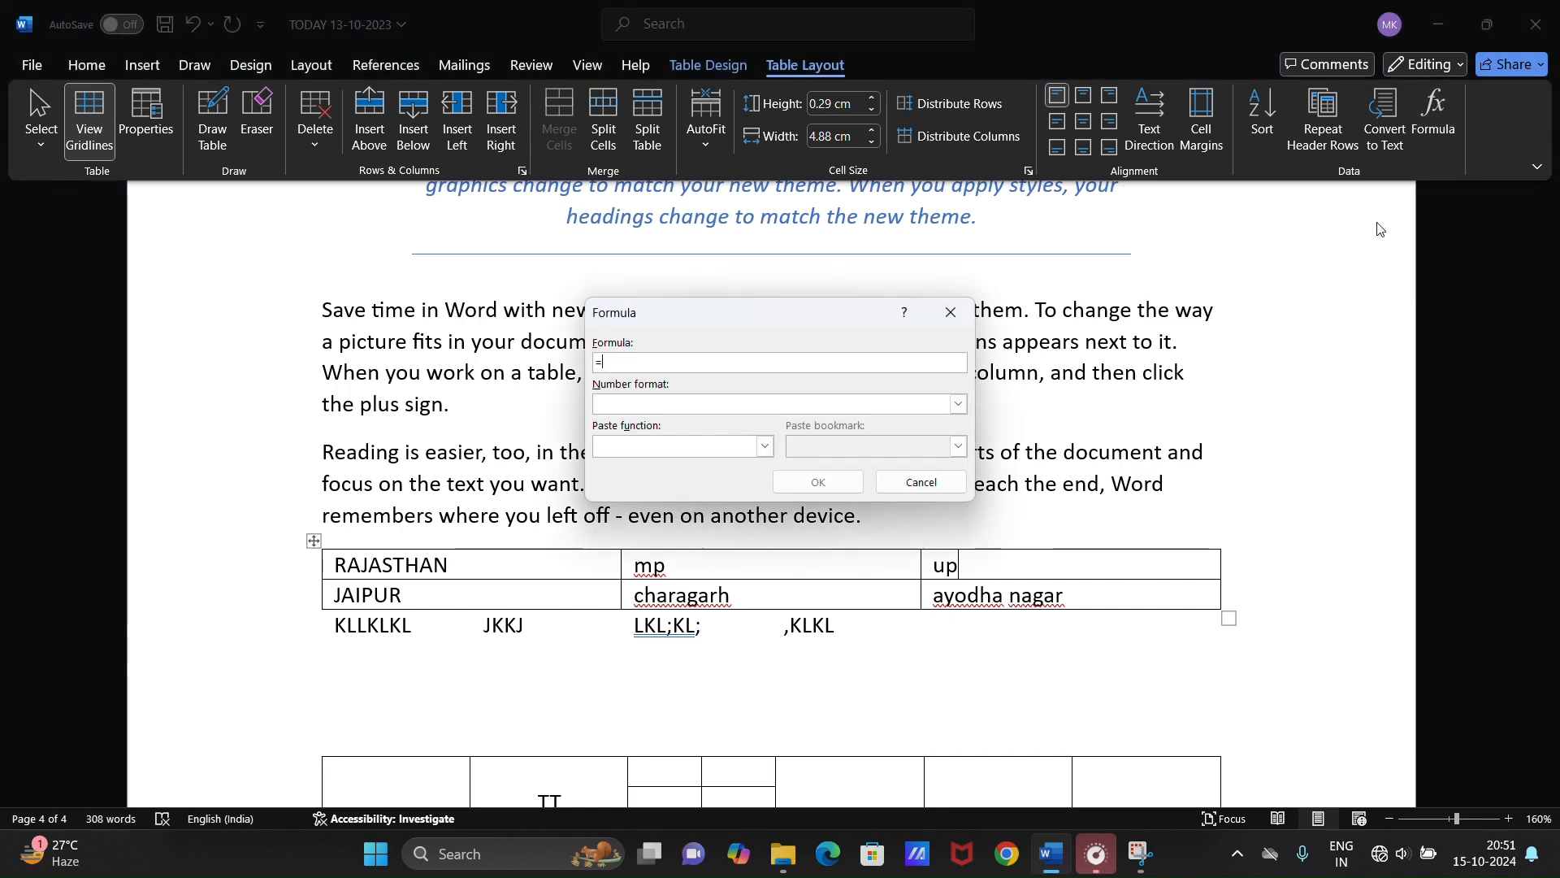
click(920, 482)
- Enter 10 in two consecutive cells of the lower table's fourth column and total them in the last row with =SUM(ABOVE)
scroll(901, 415, down, 5)
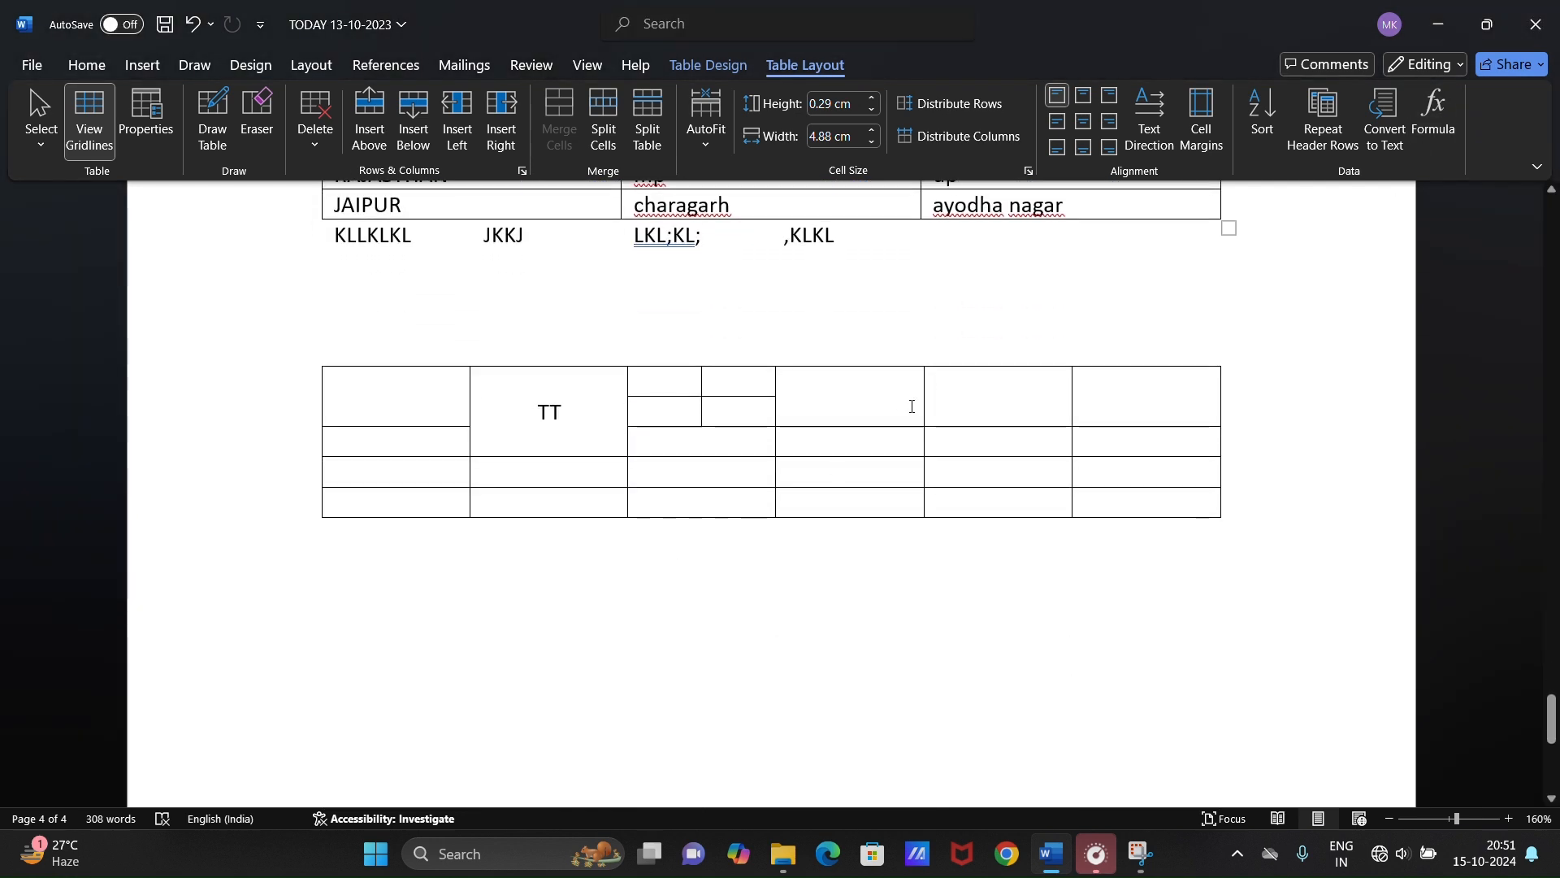
scroll(806, 470, down, 2)
click(850, 285)
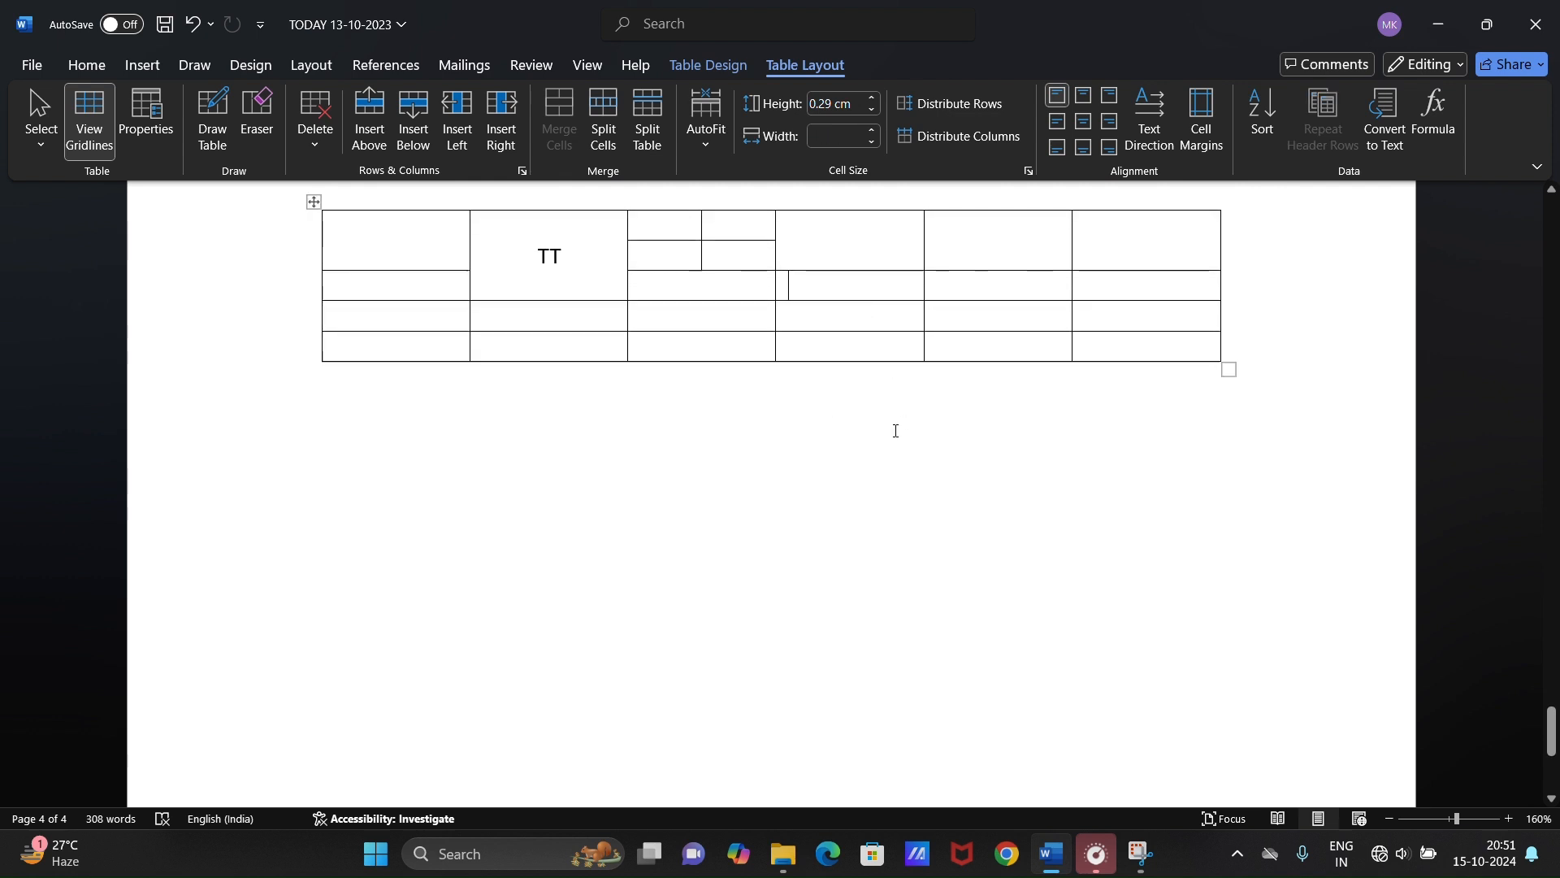
text(10)
key(Down)
text(10)
key(Down)
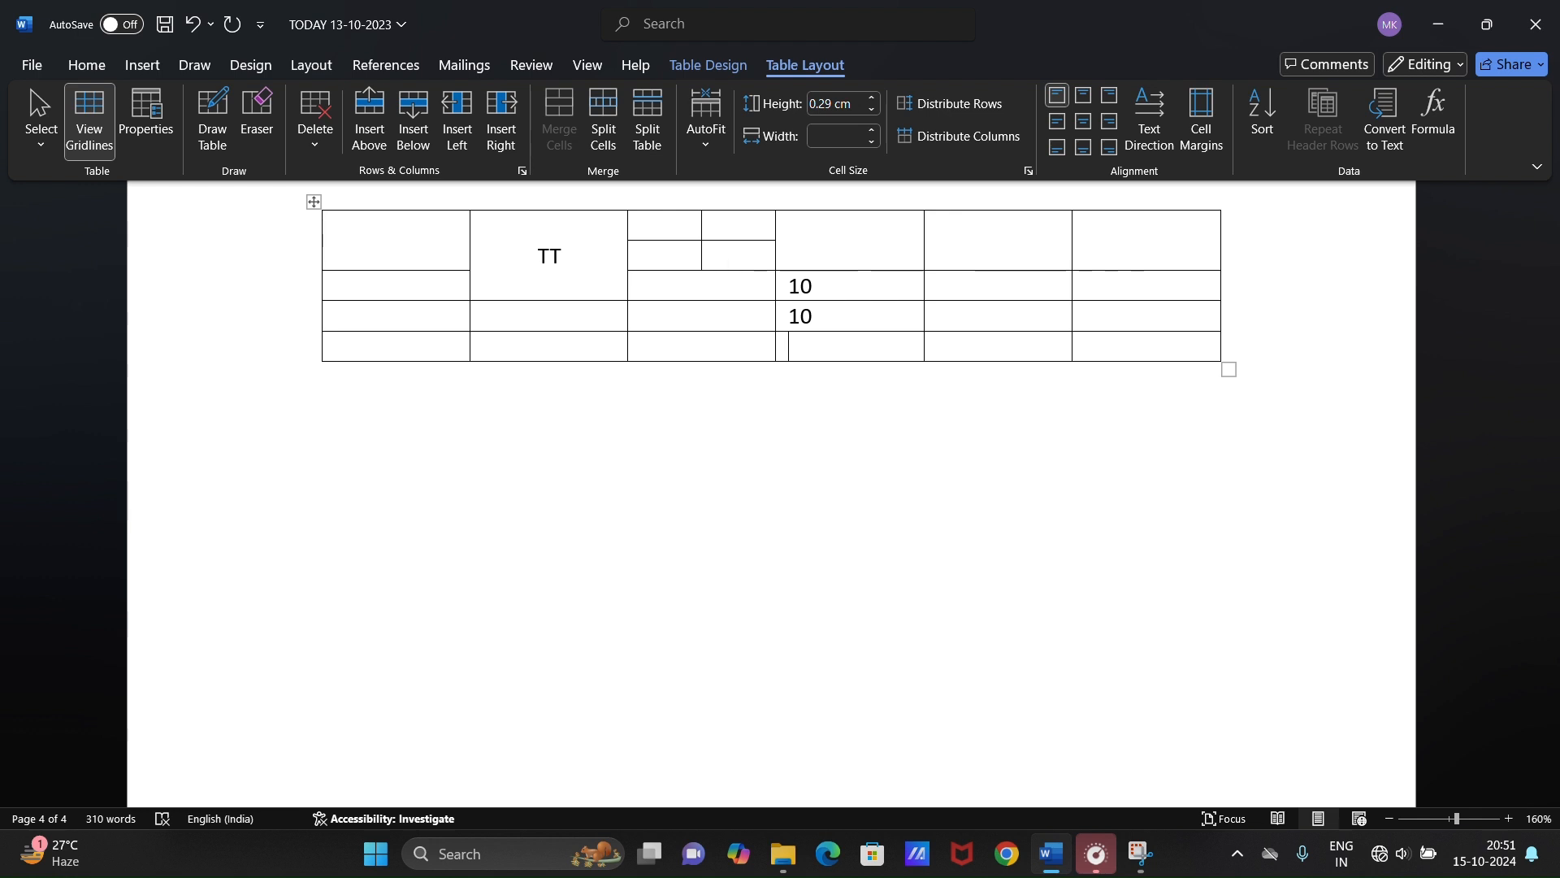
click(1428, 126)
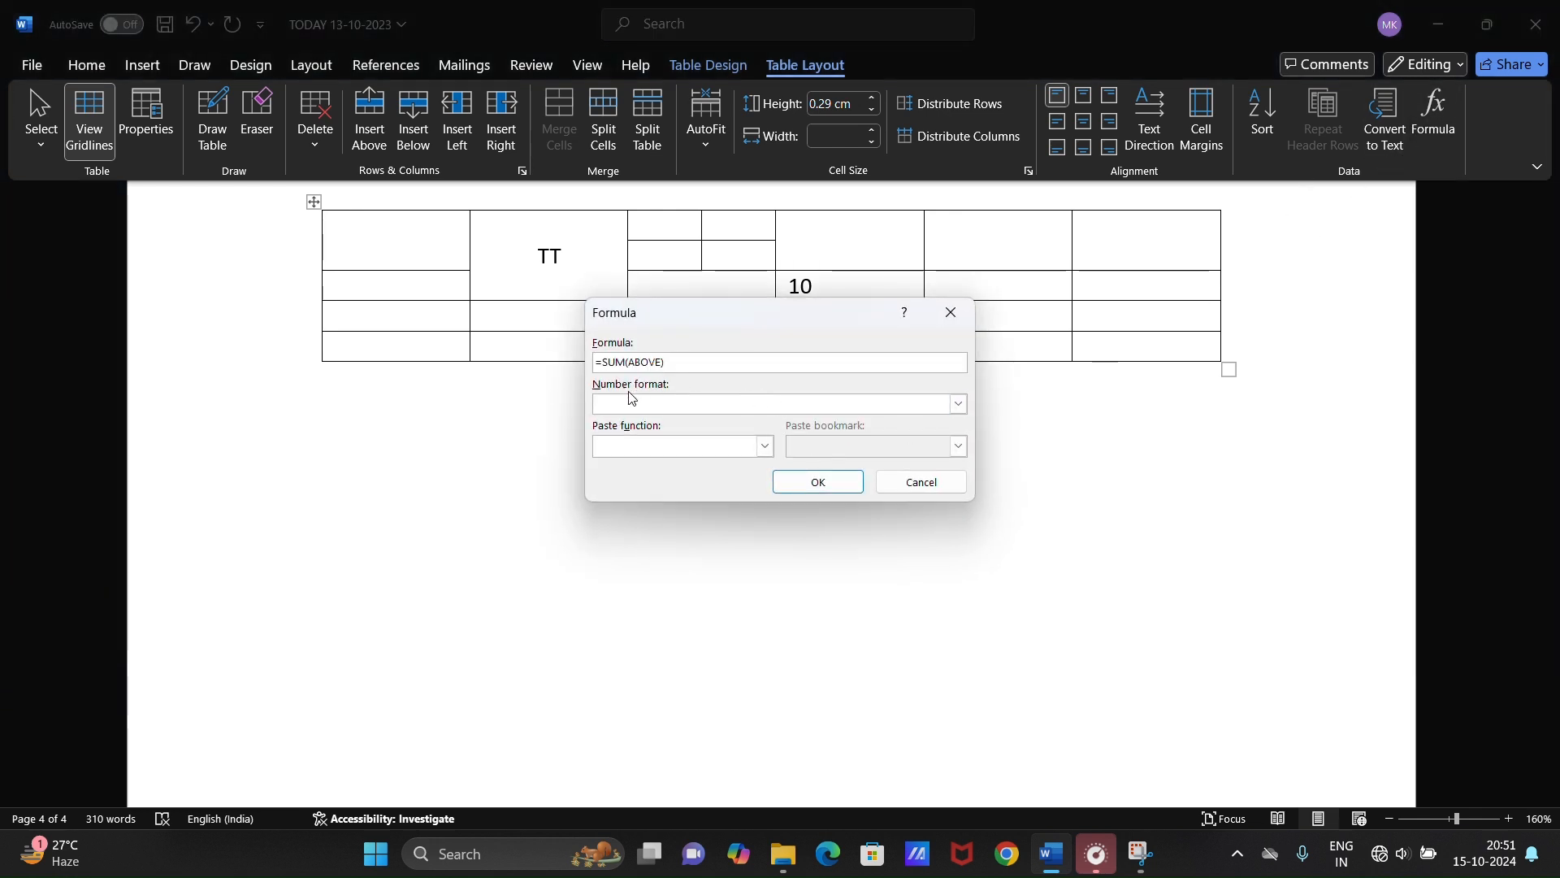
click(812, 481)
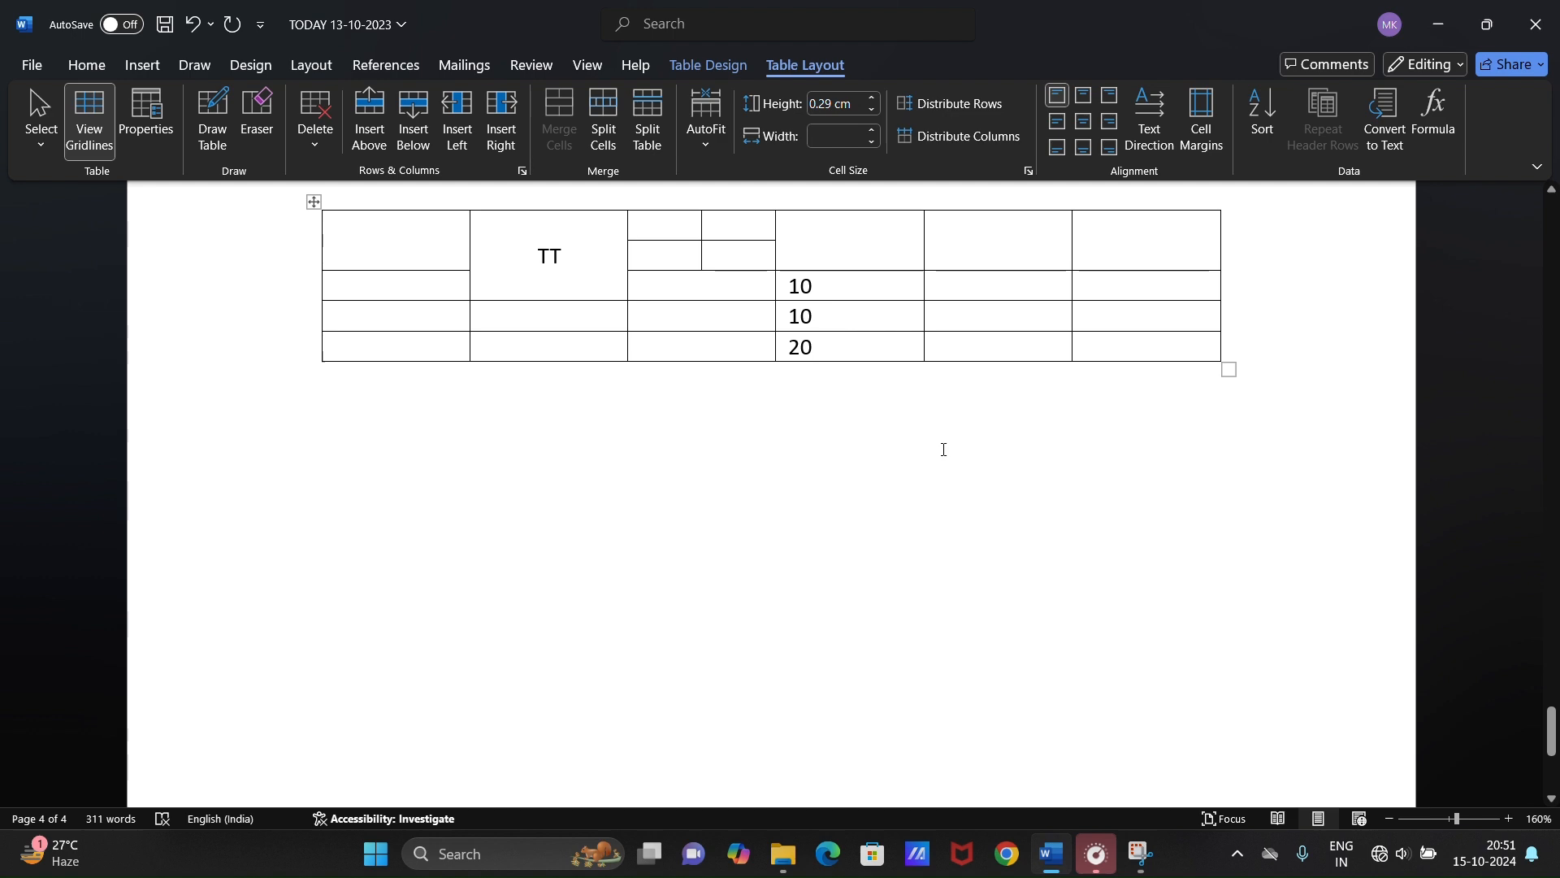
scroll(948, 567, up, 5)
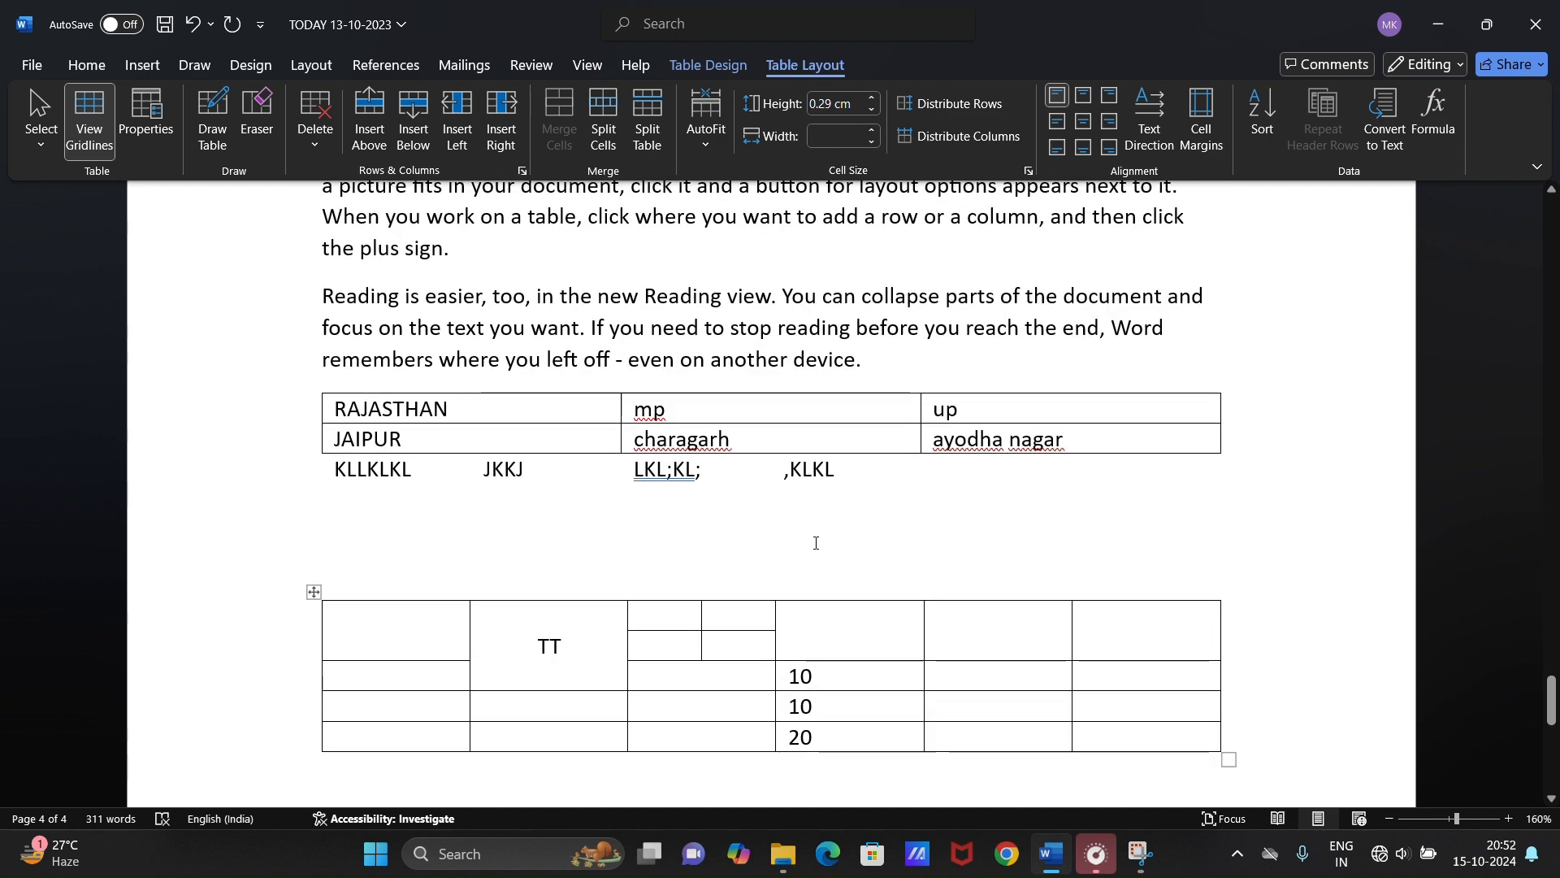
scroll(812, 536, up, 3)
click(152, 70)
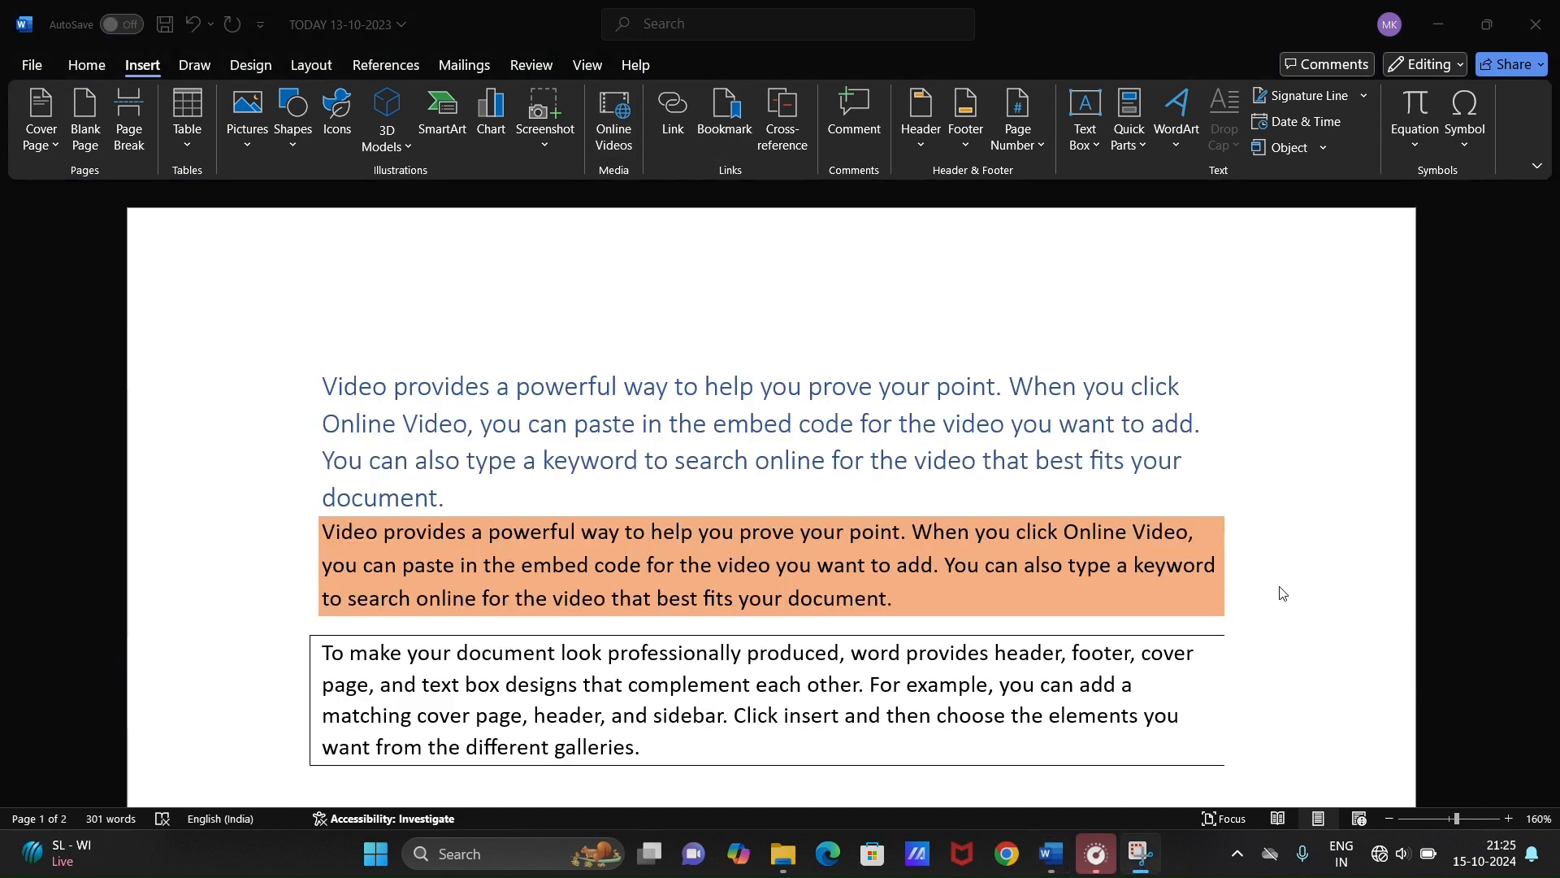
- Browse the Screenshots, Camera Roll and Saved Pictures folders on this device for a picture to insert below the bordered paragraph
click(950, 419)
scroll(845, 524, down, 4)
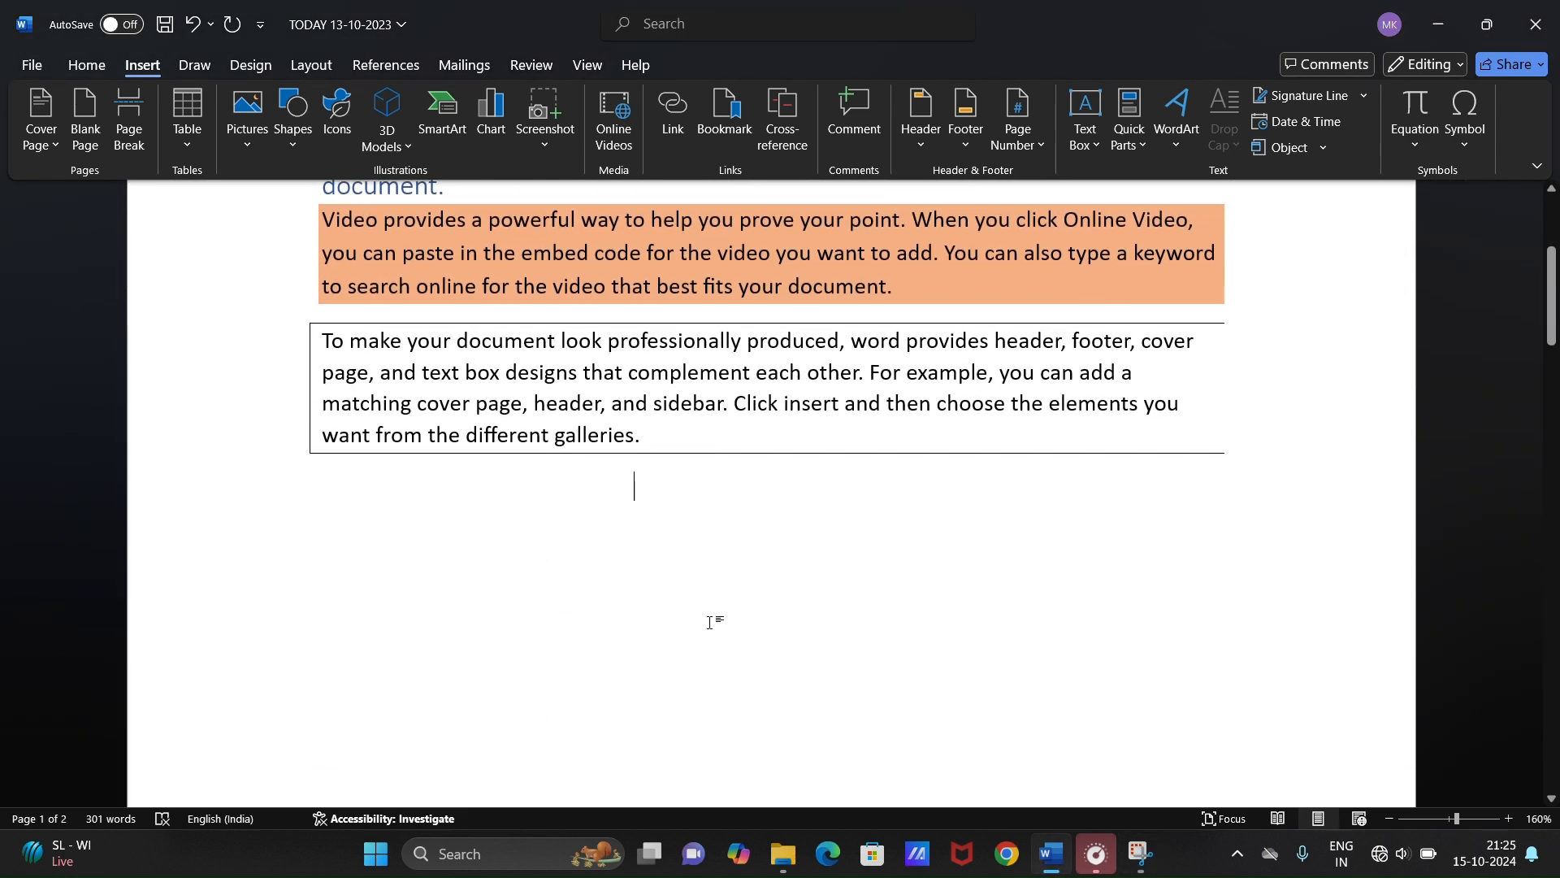
click(265, 143)
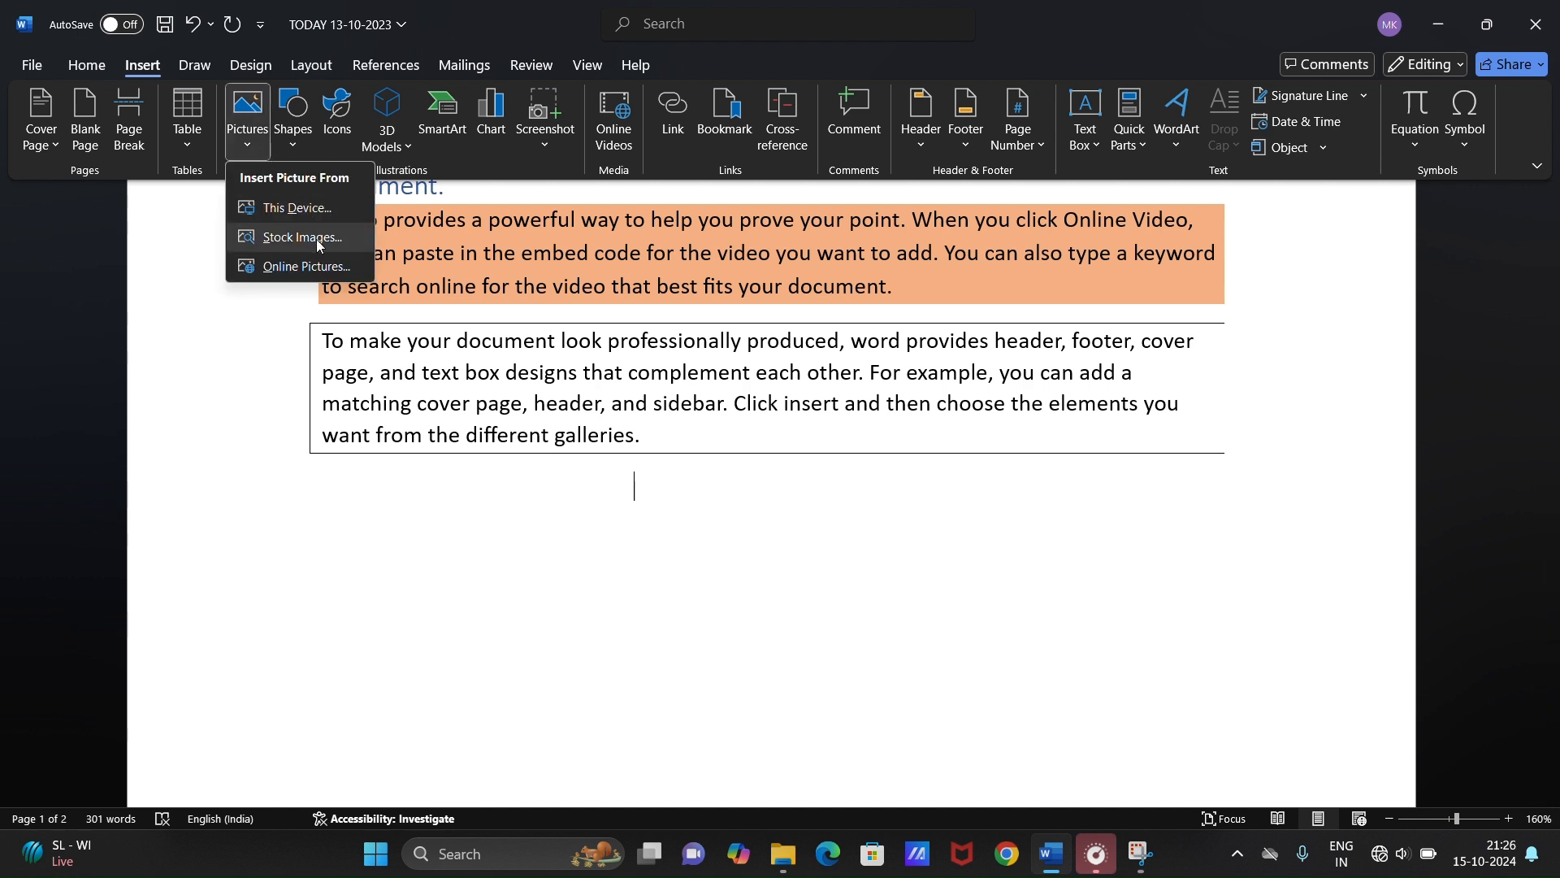
click(297, 206)
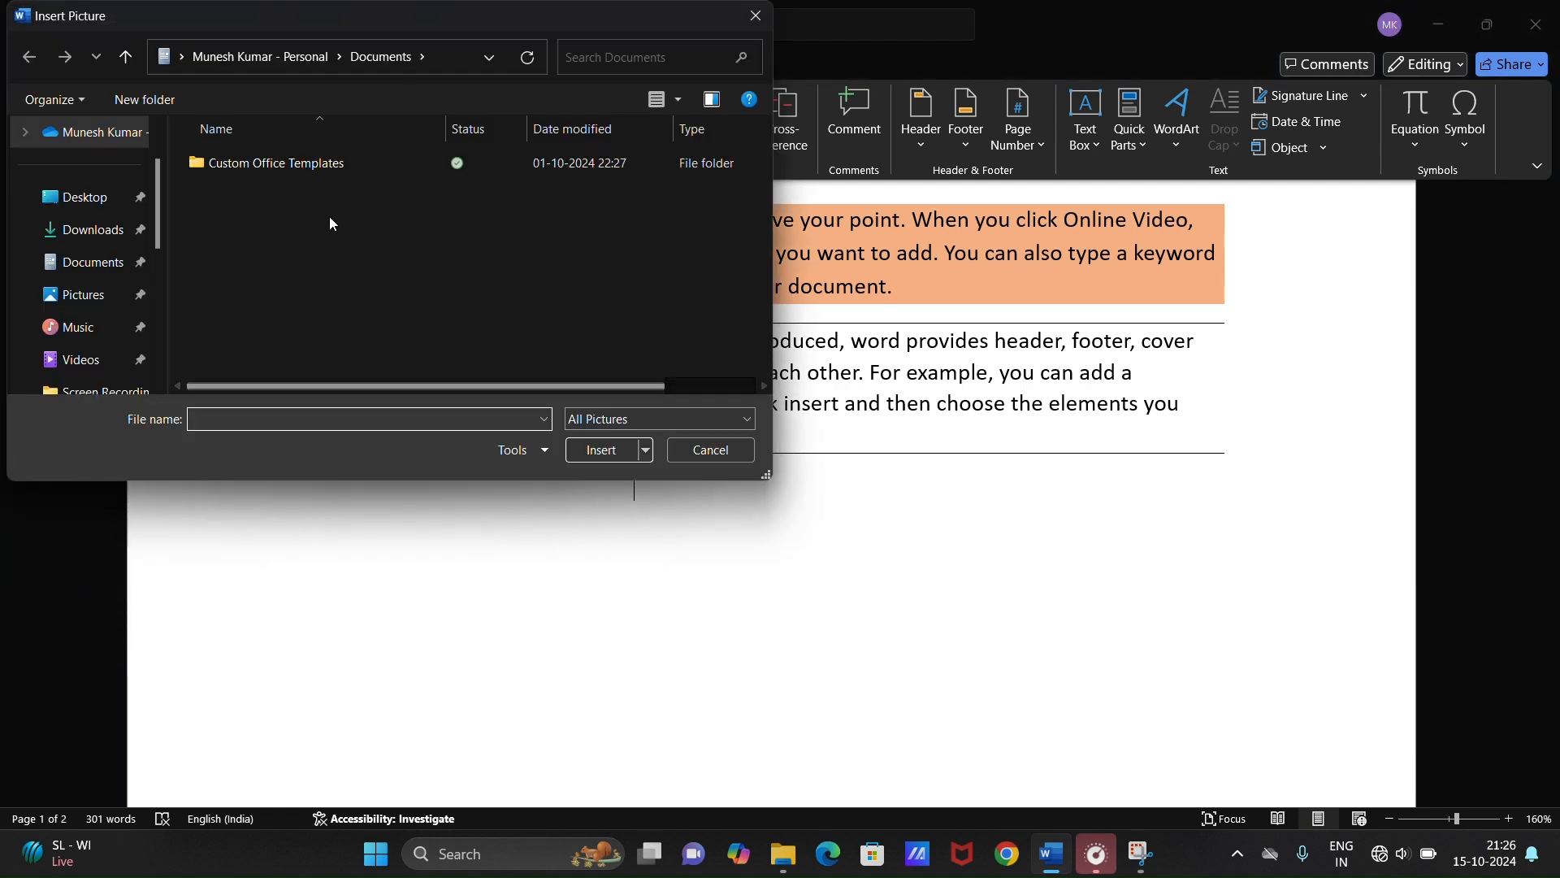
scroll(114, 276, down, 1)
click(87, 200)
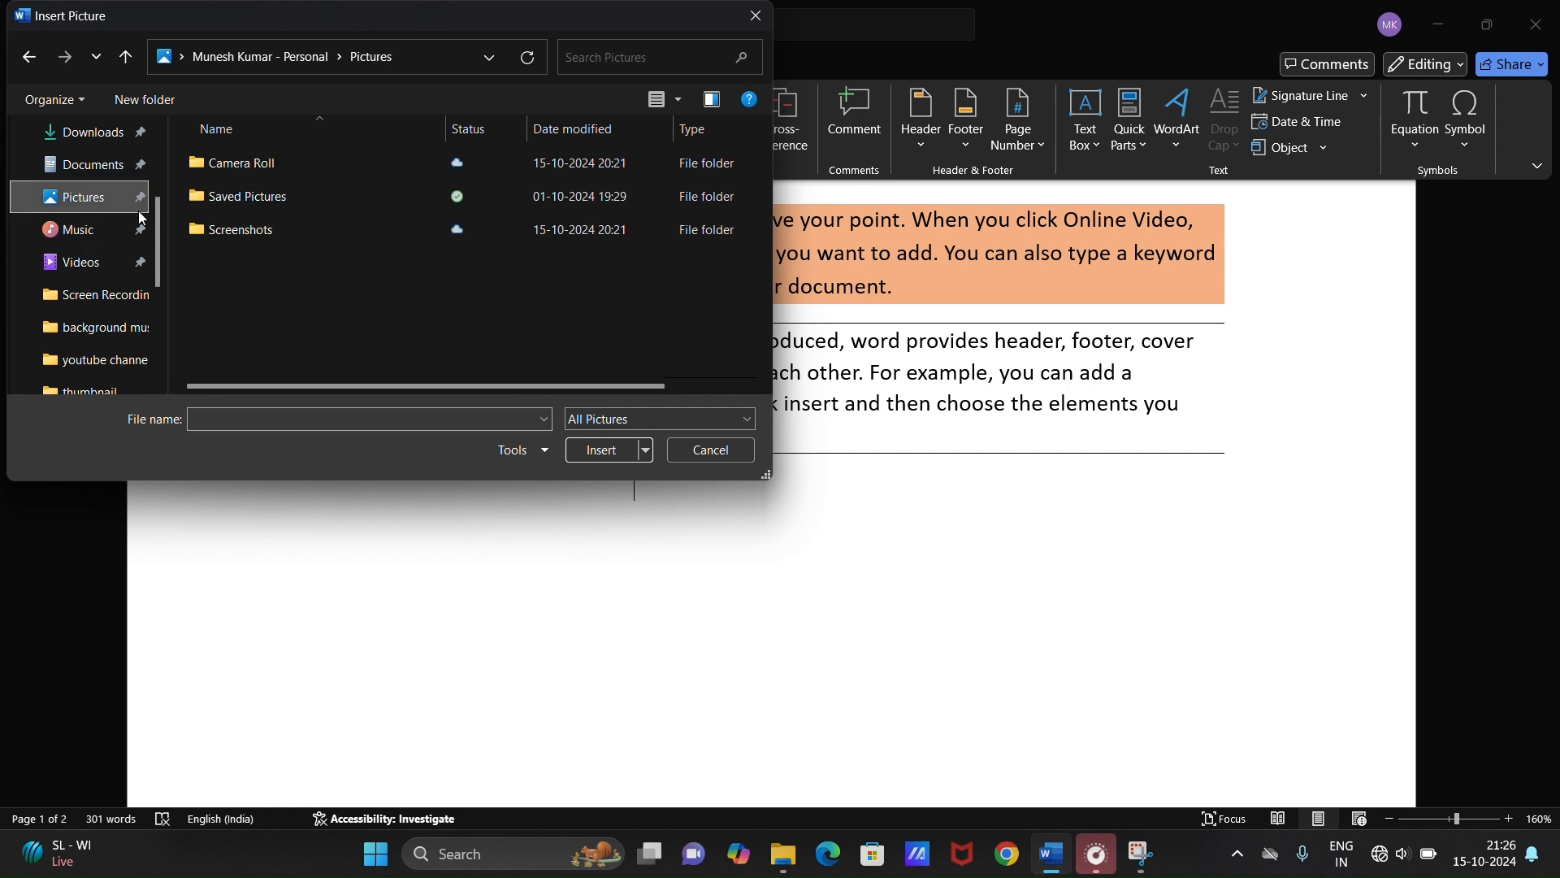
double_click(373, 228)
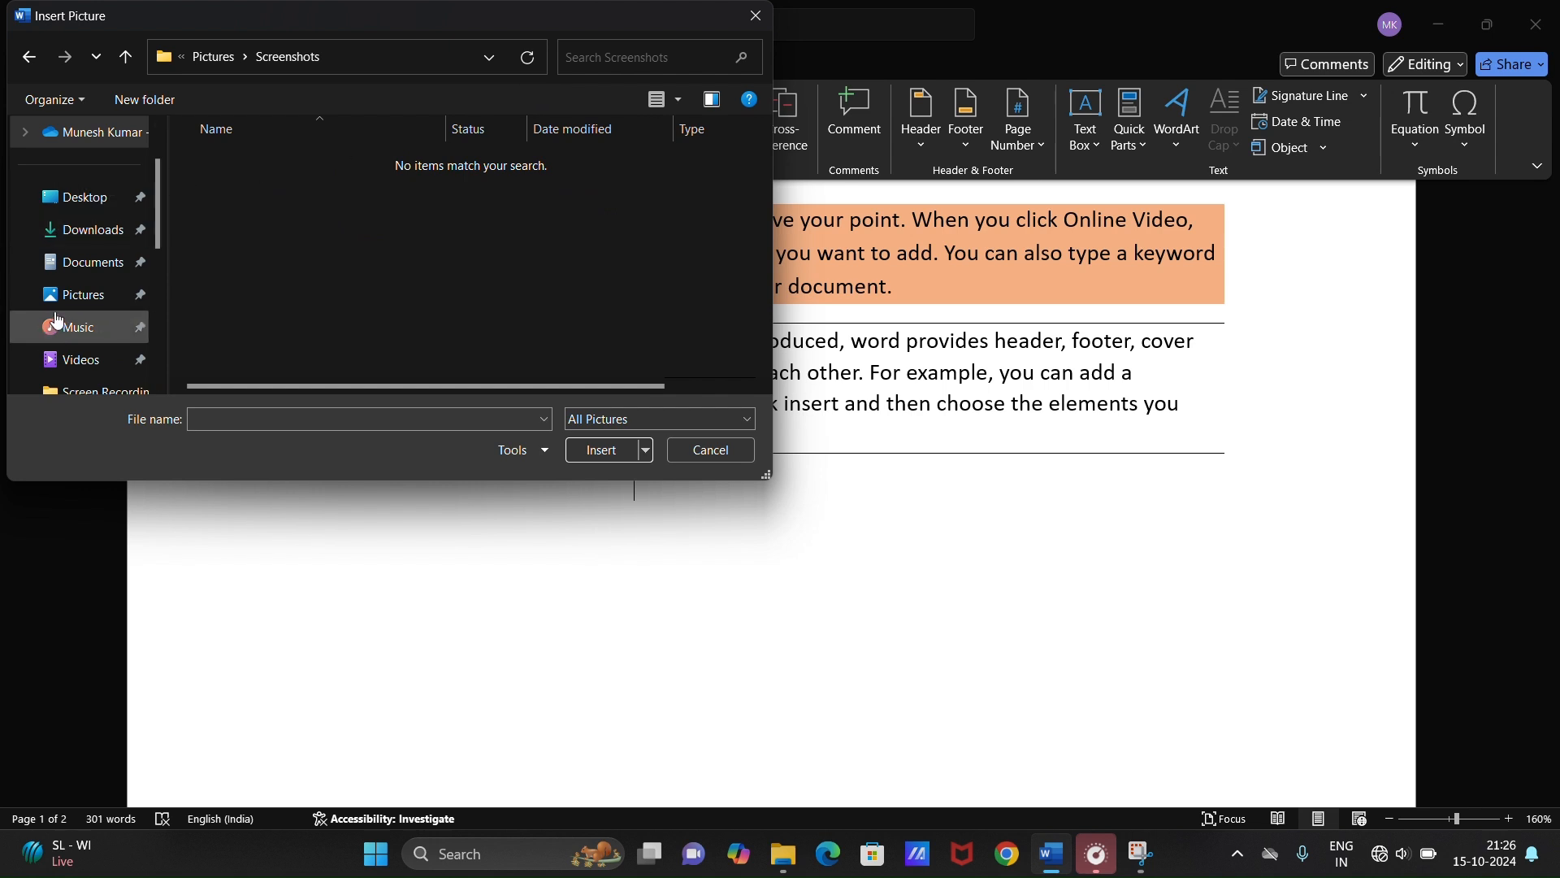
click(78, 298)
double_click(410, 158)
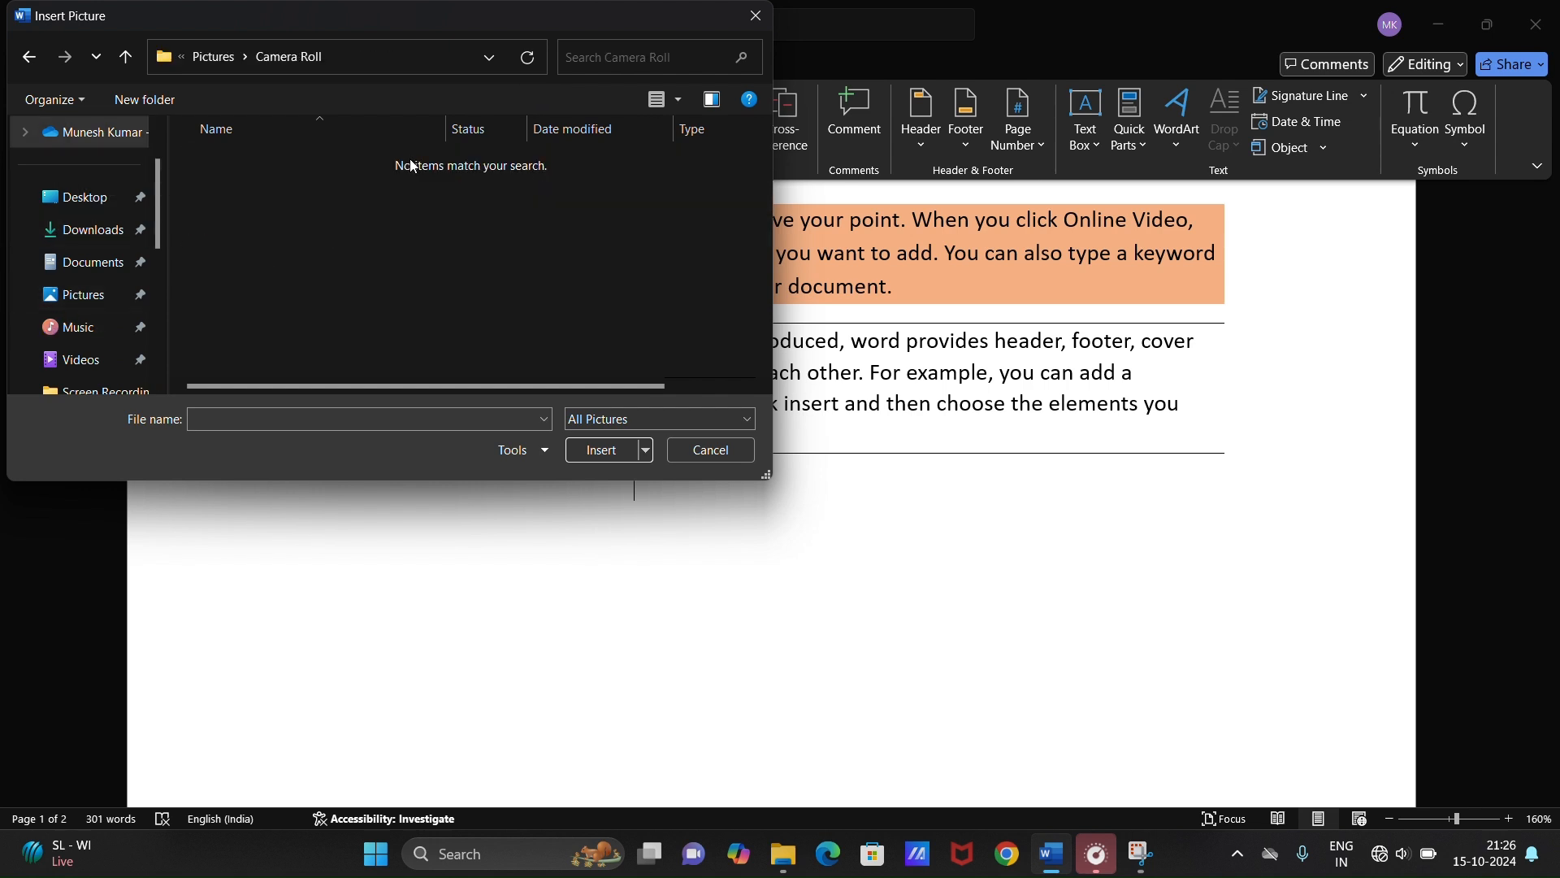
click(101, 296)
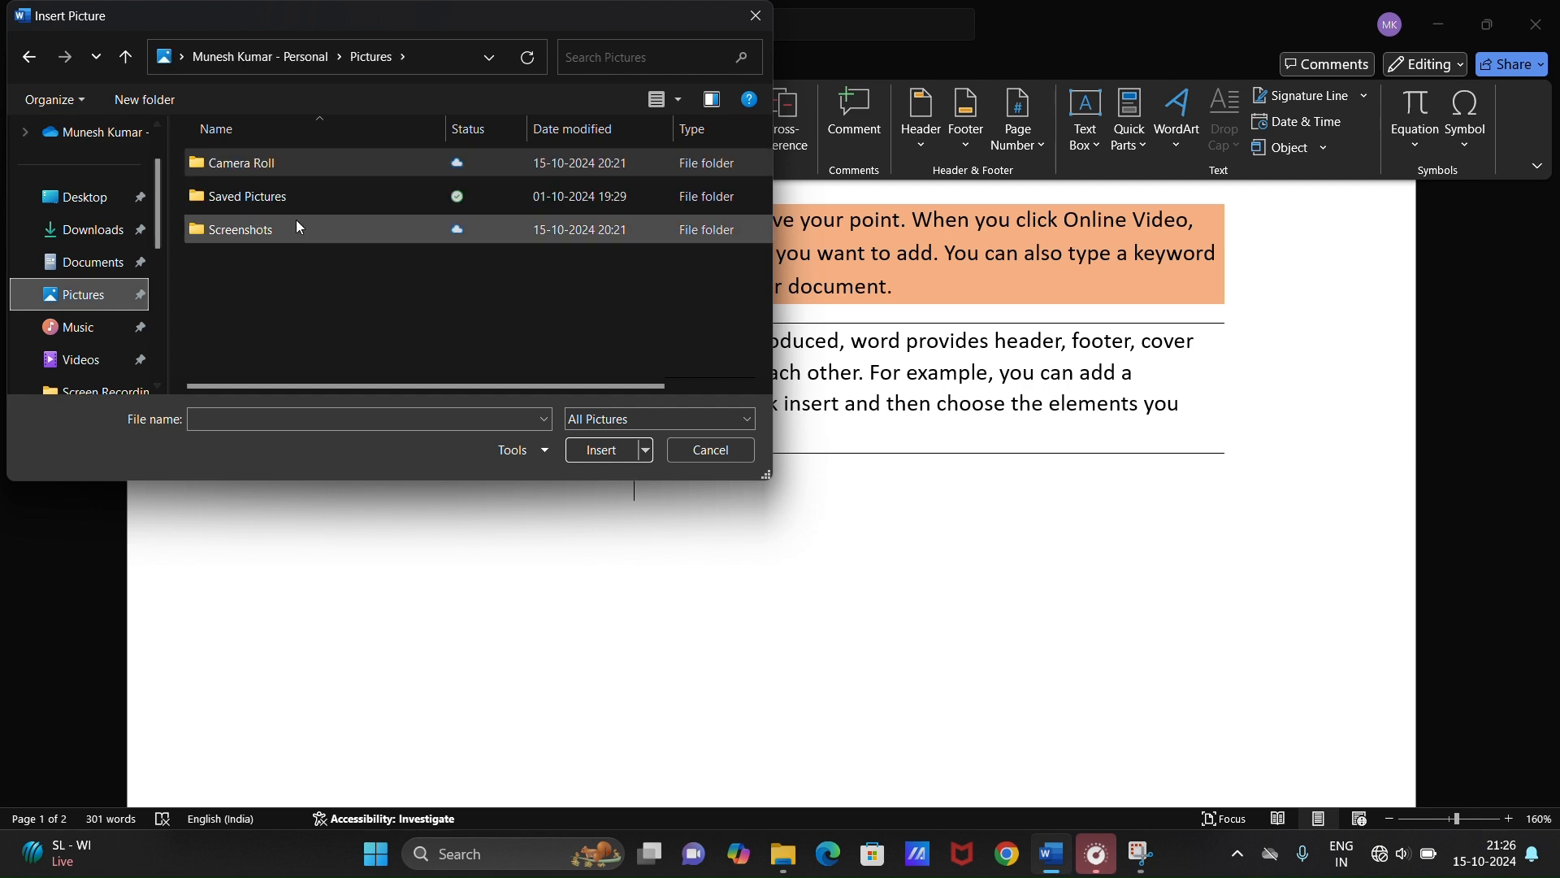
double_click(304, 197)
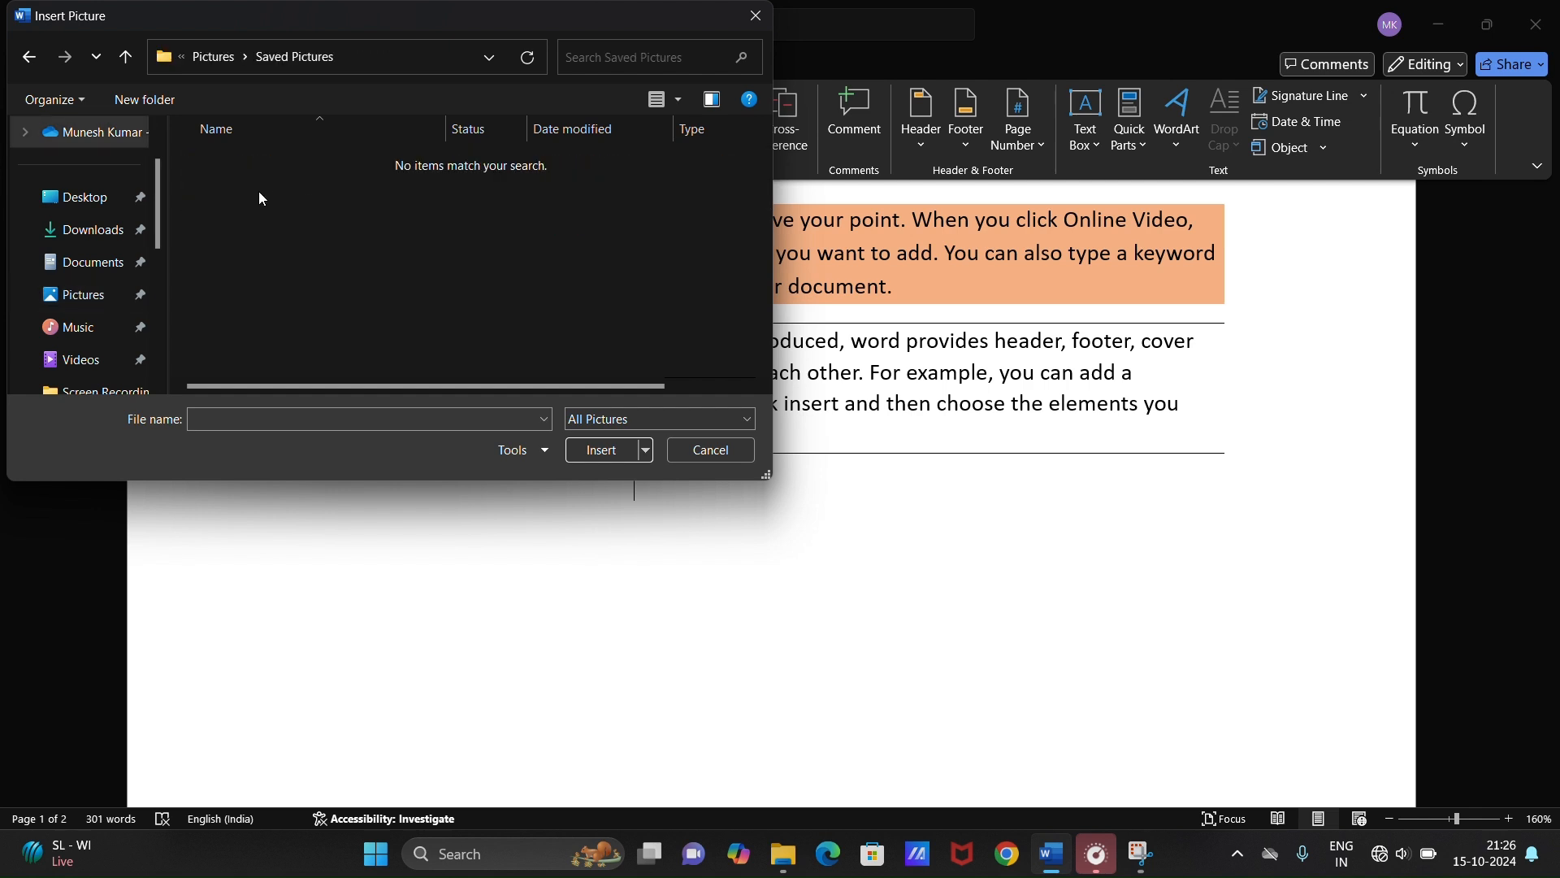
- Check the Videos folder and the Gallery for a picture to insert, and close the file selection without inserting one
scroll(114, 330, down, 1)
click(87, 262)
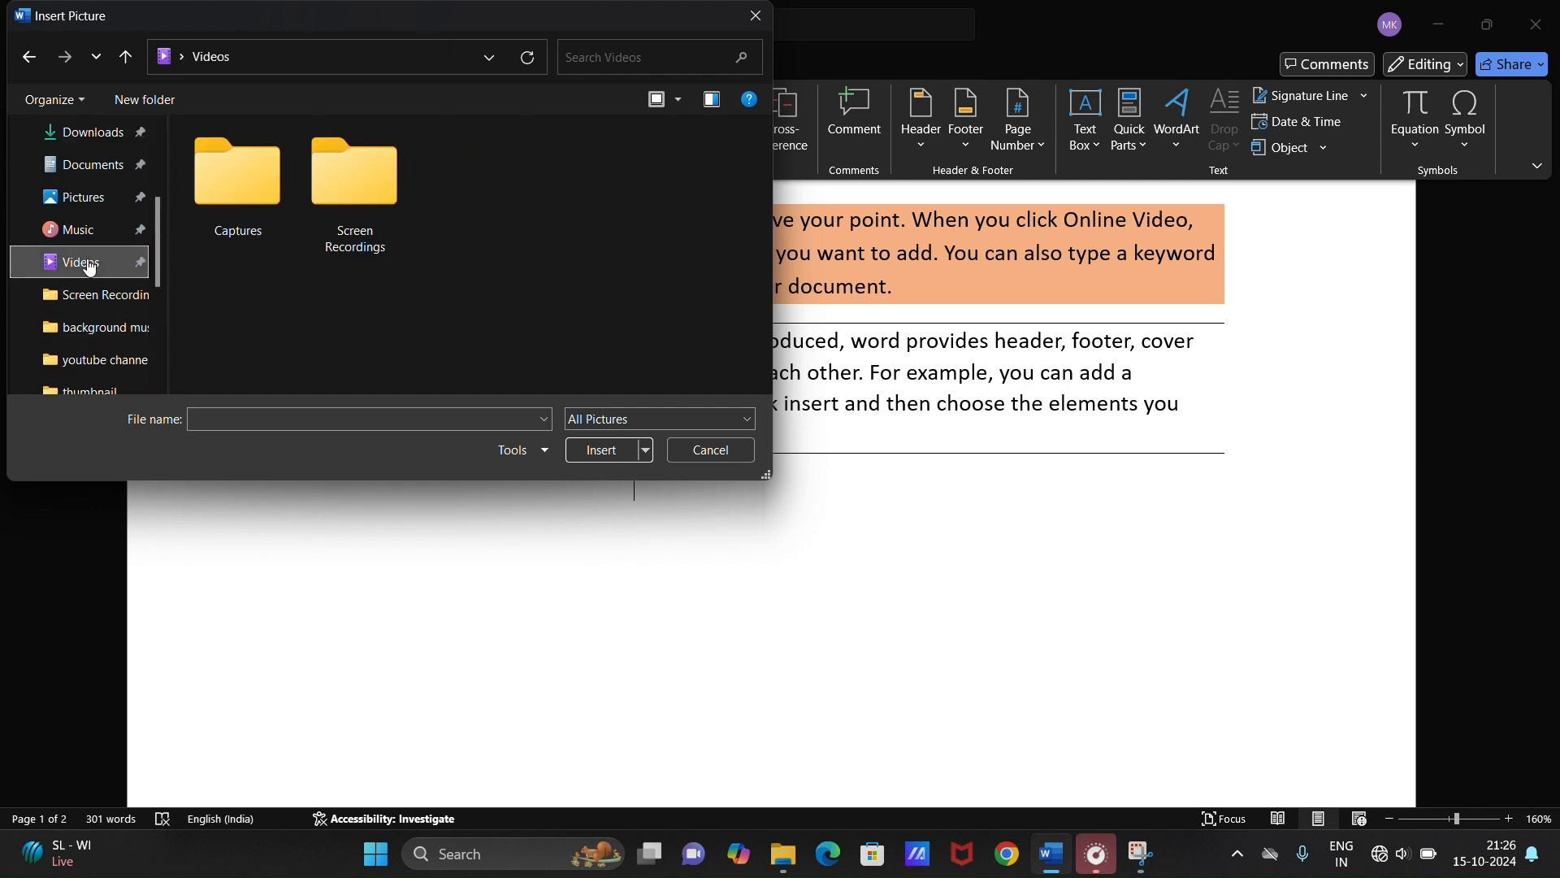
click(99, 235)
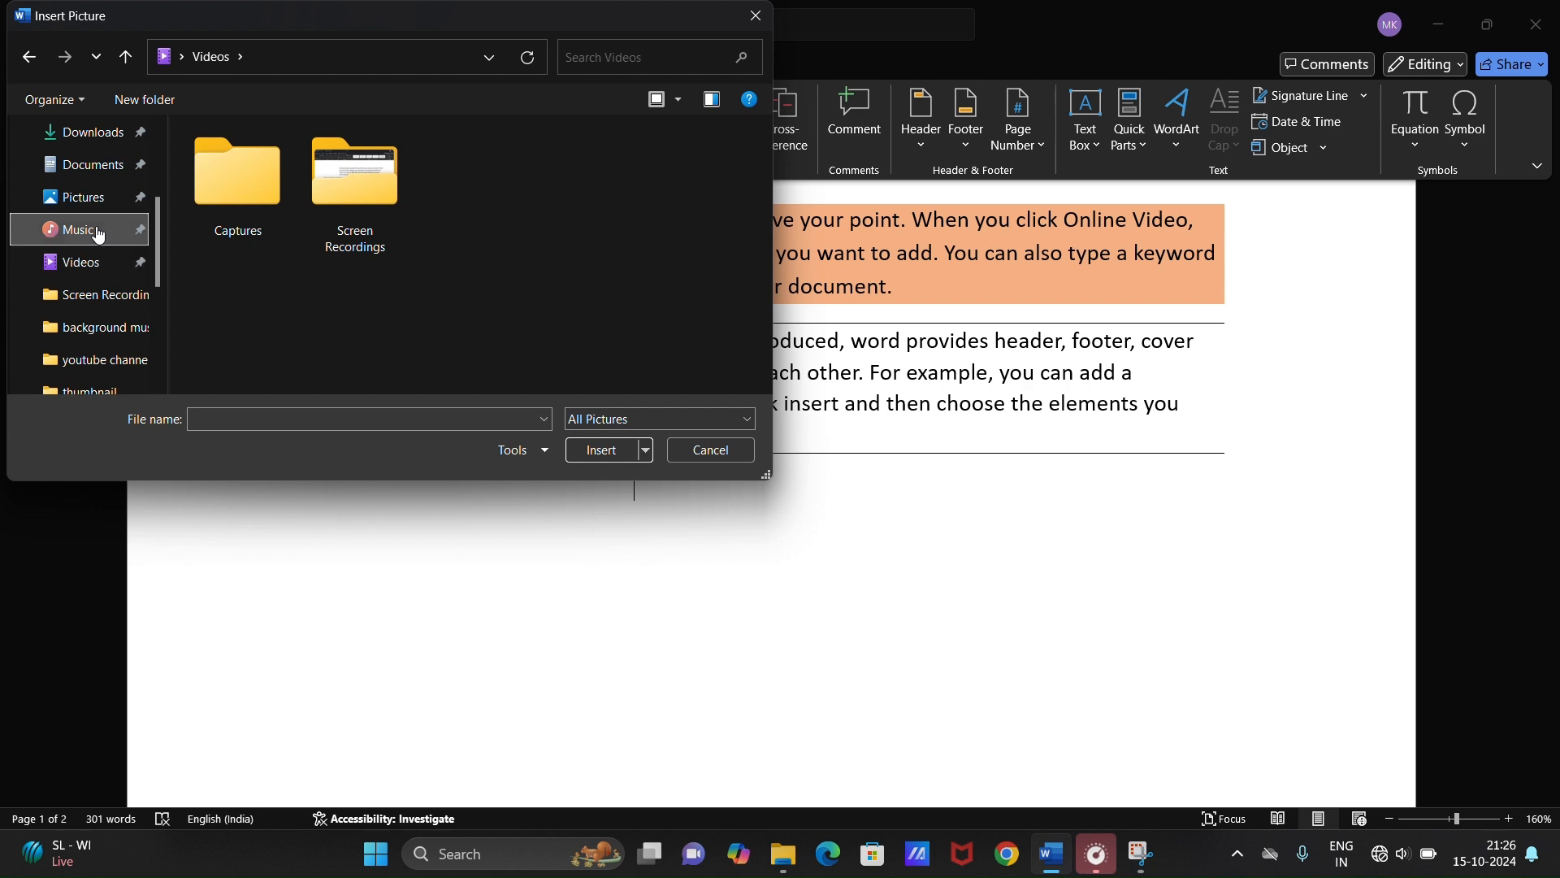
click(105, 172)
scroll(113, 178, up, 3)
click(107, 173)
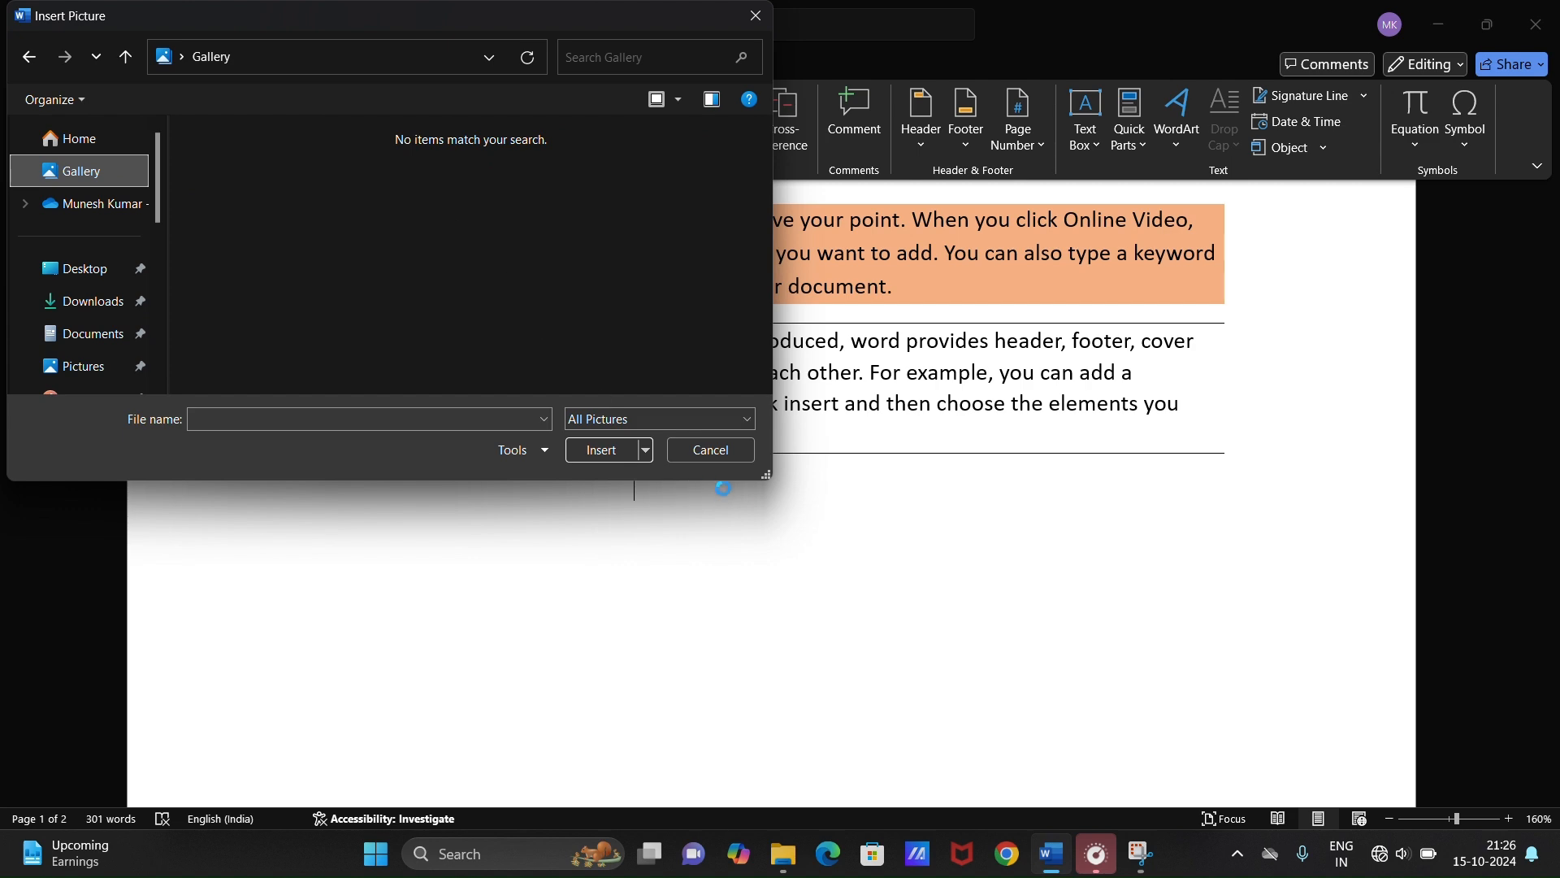
click(721, 448)
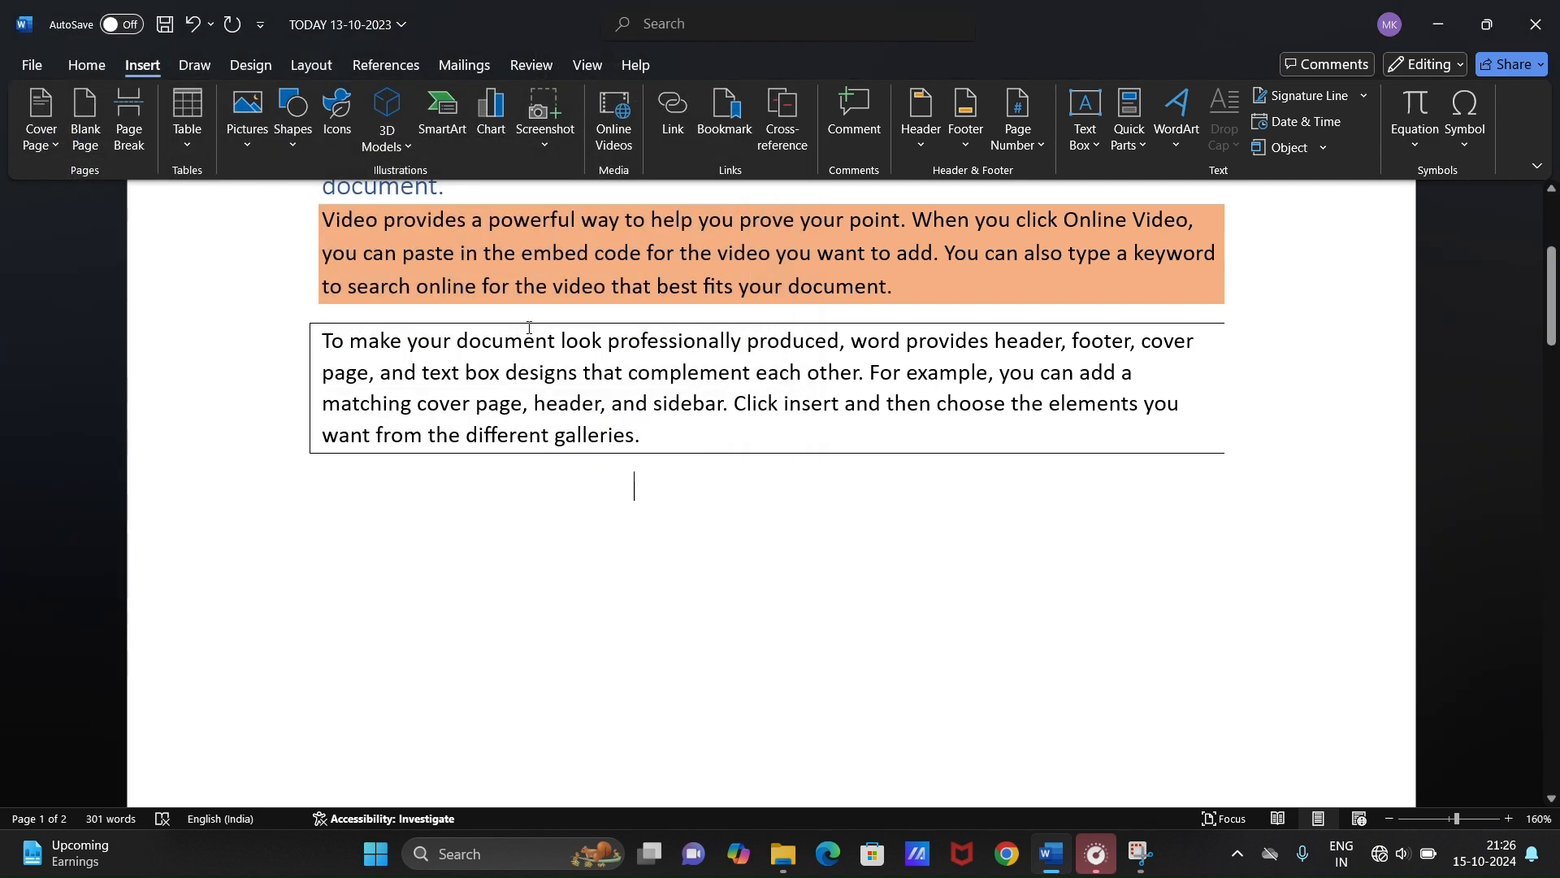
- Try to insert a stock image, choose to work offline, and cancel the picture selection
click(244, 148)
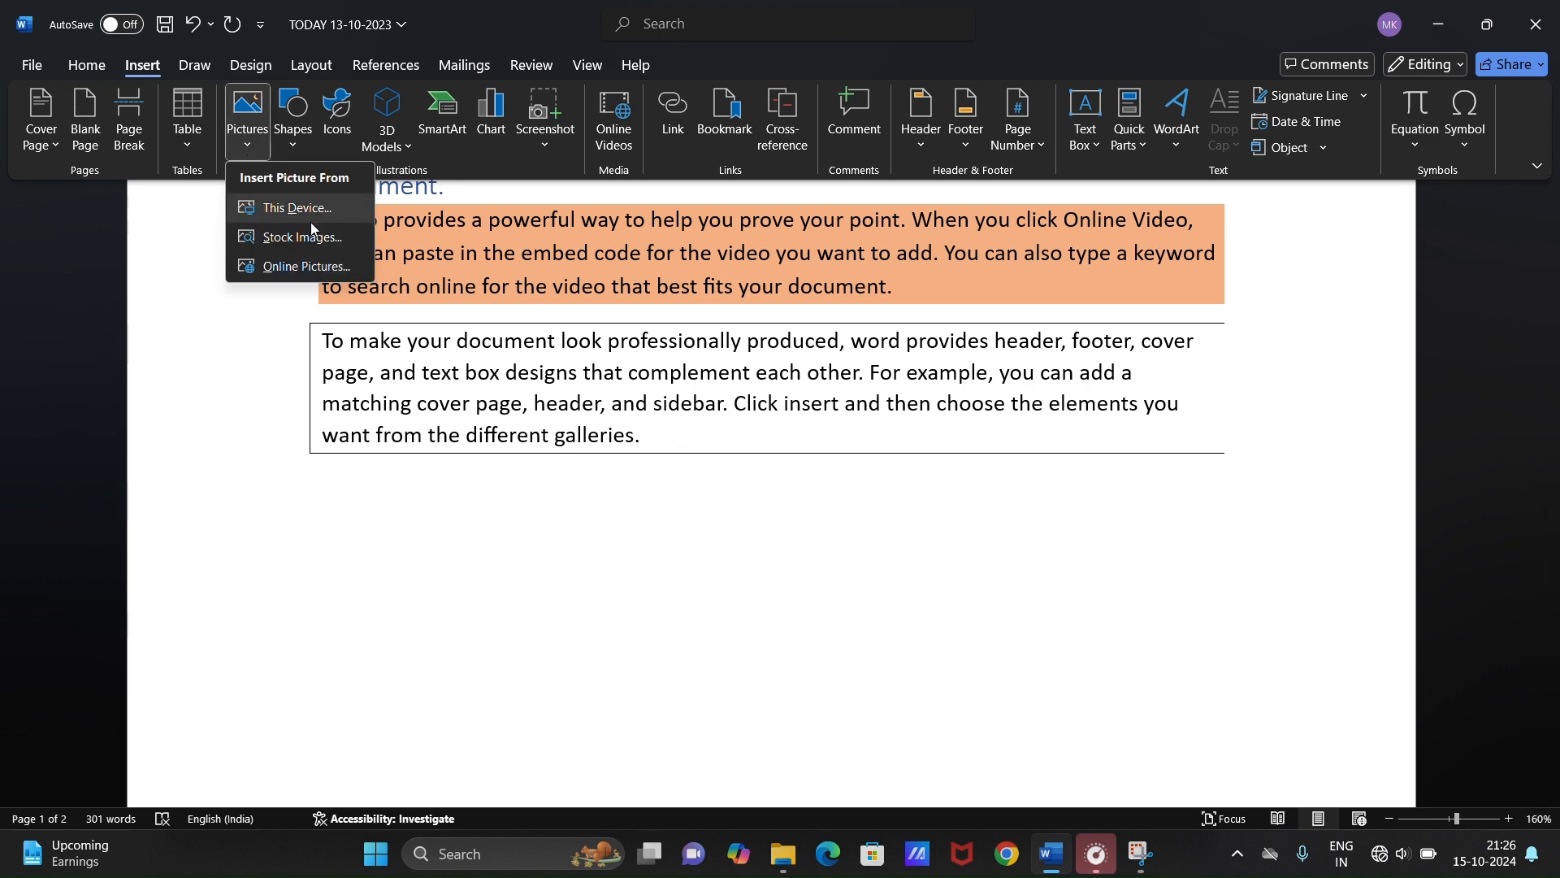
click(327, 238)
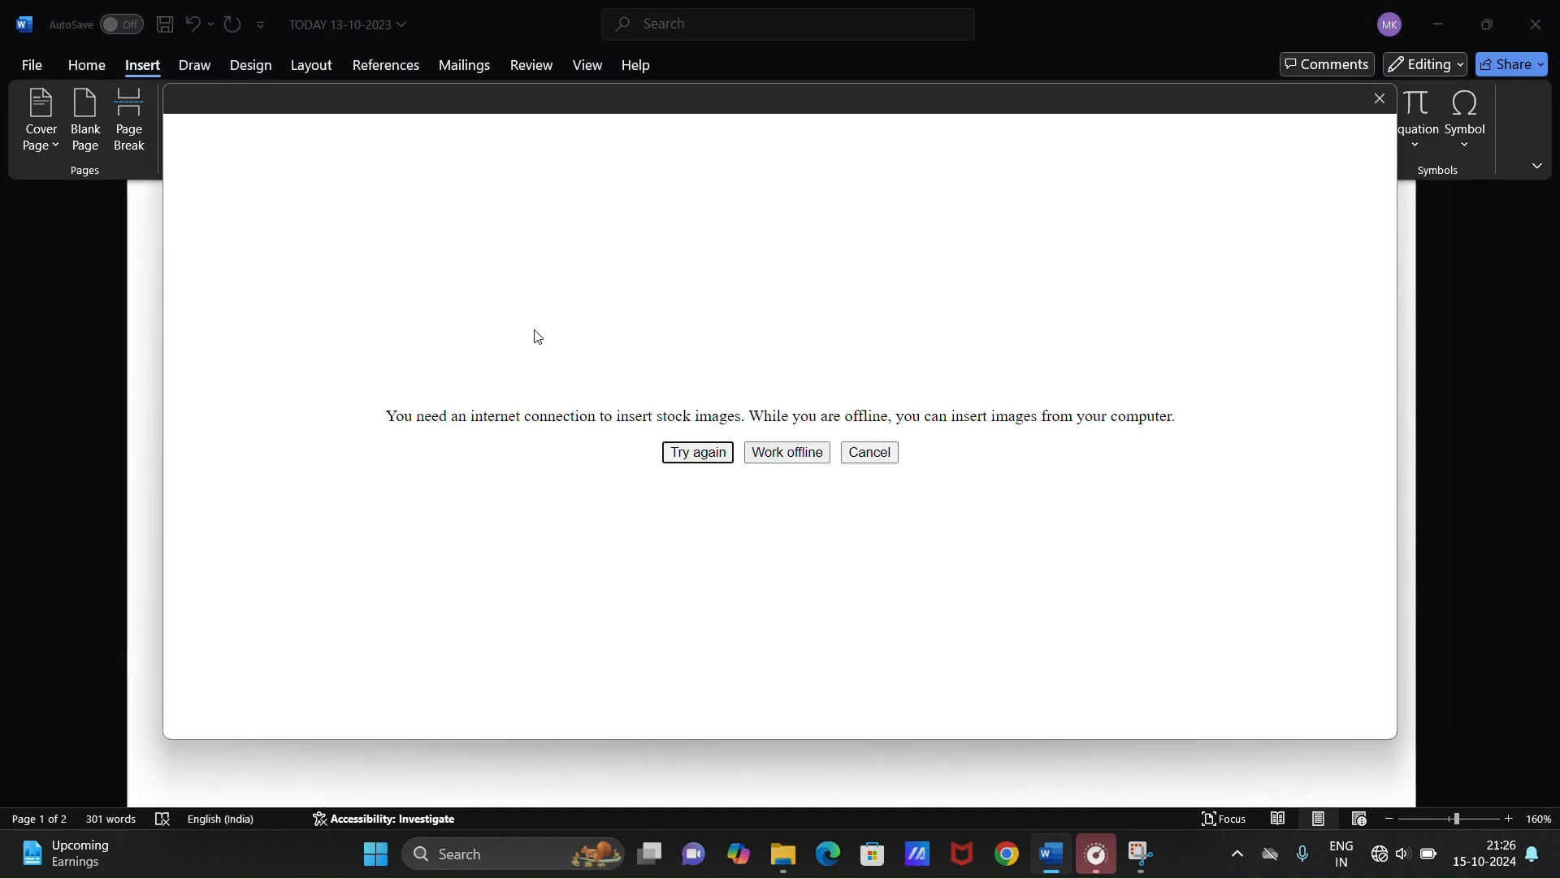
click(784, 452)
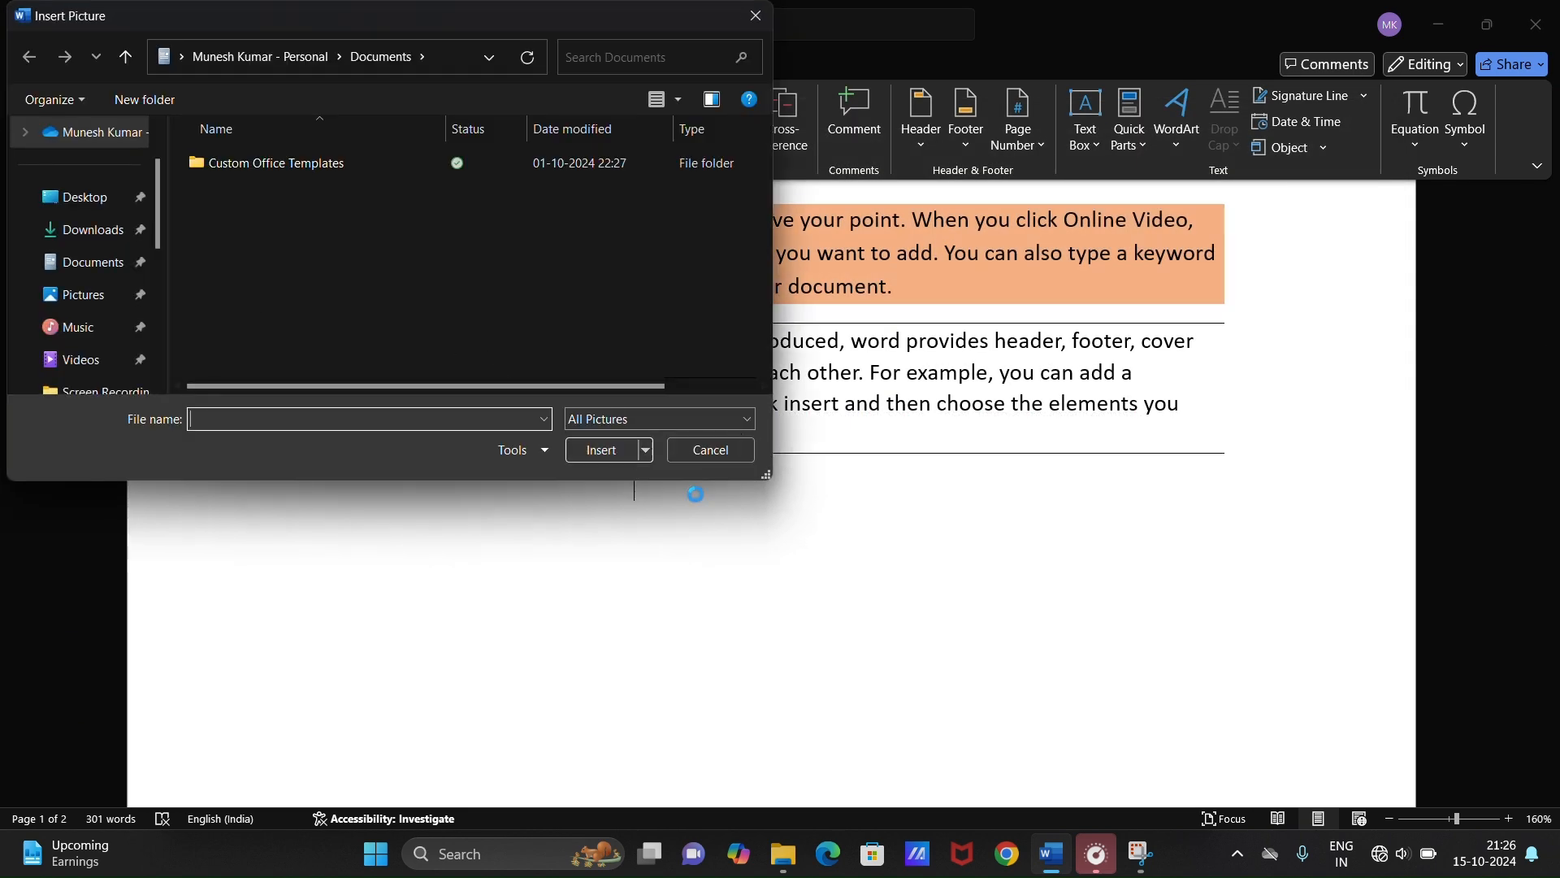
click(707, 450)
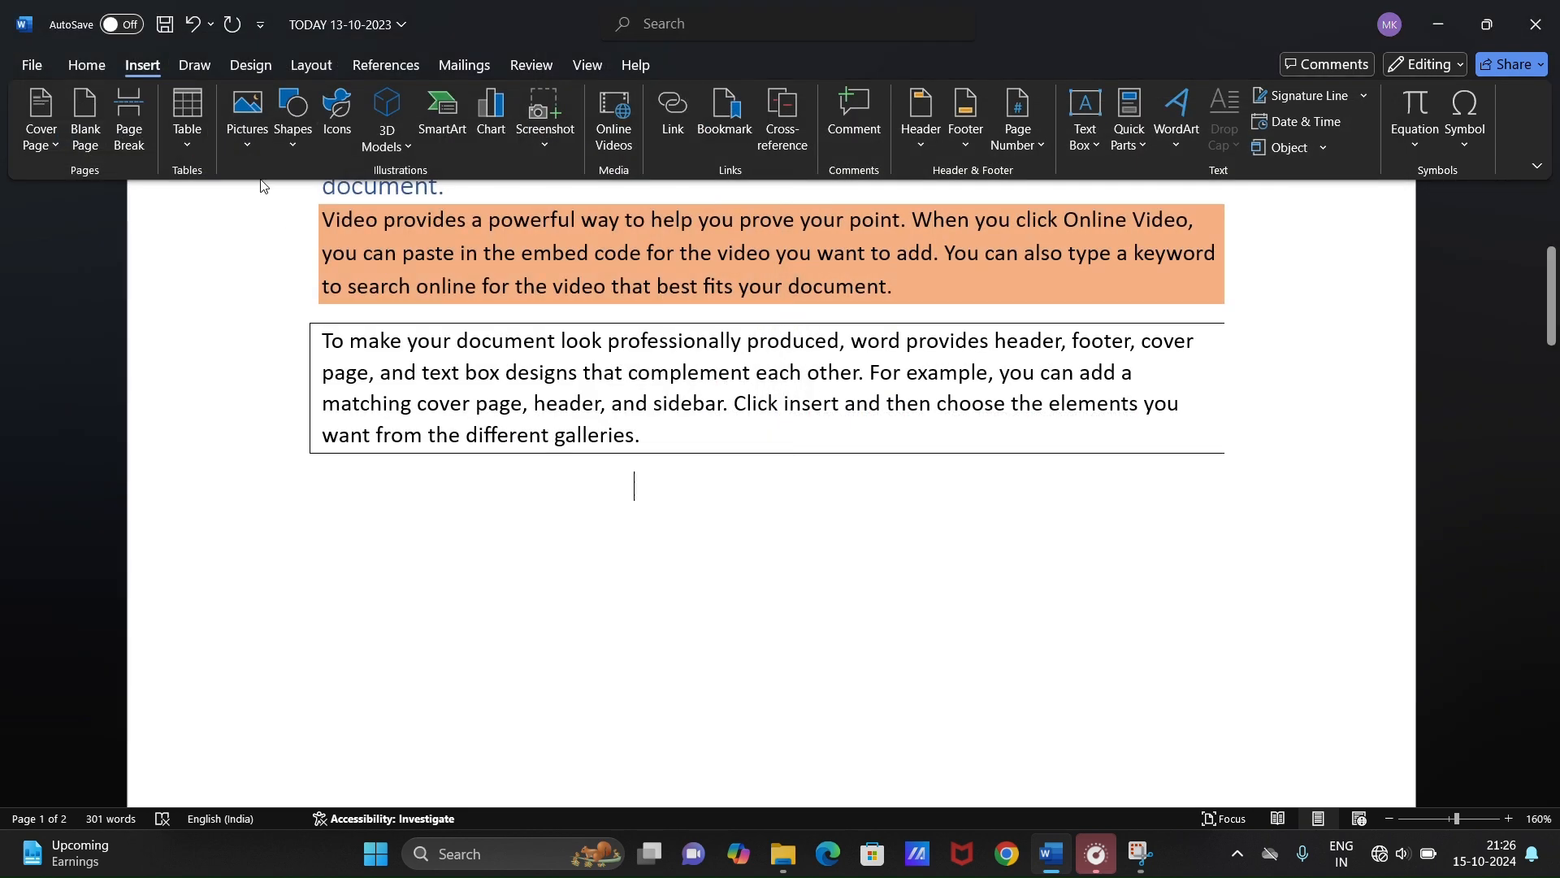
click(229, 130)
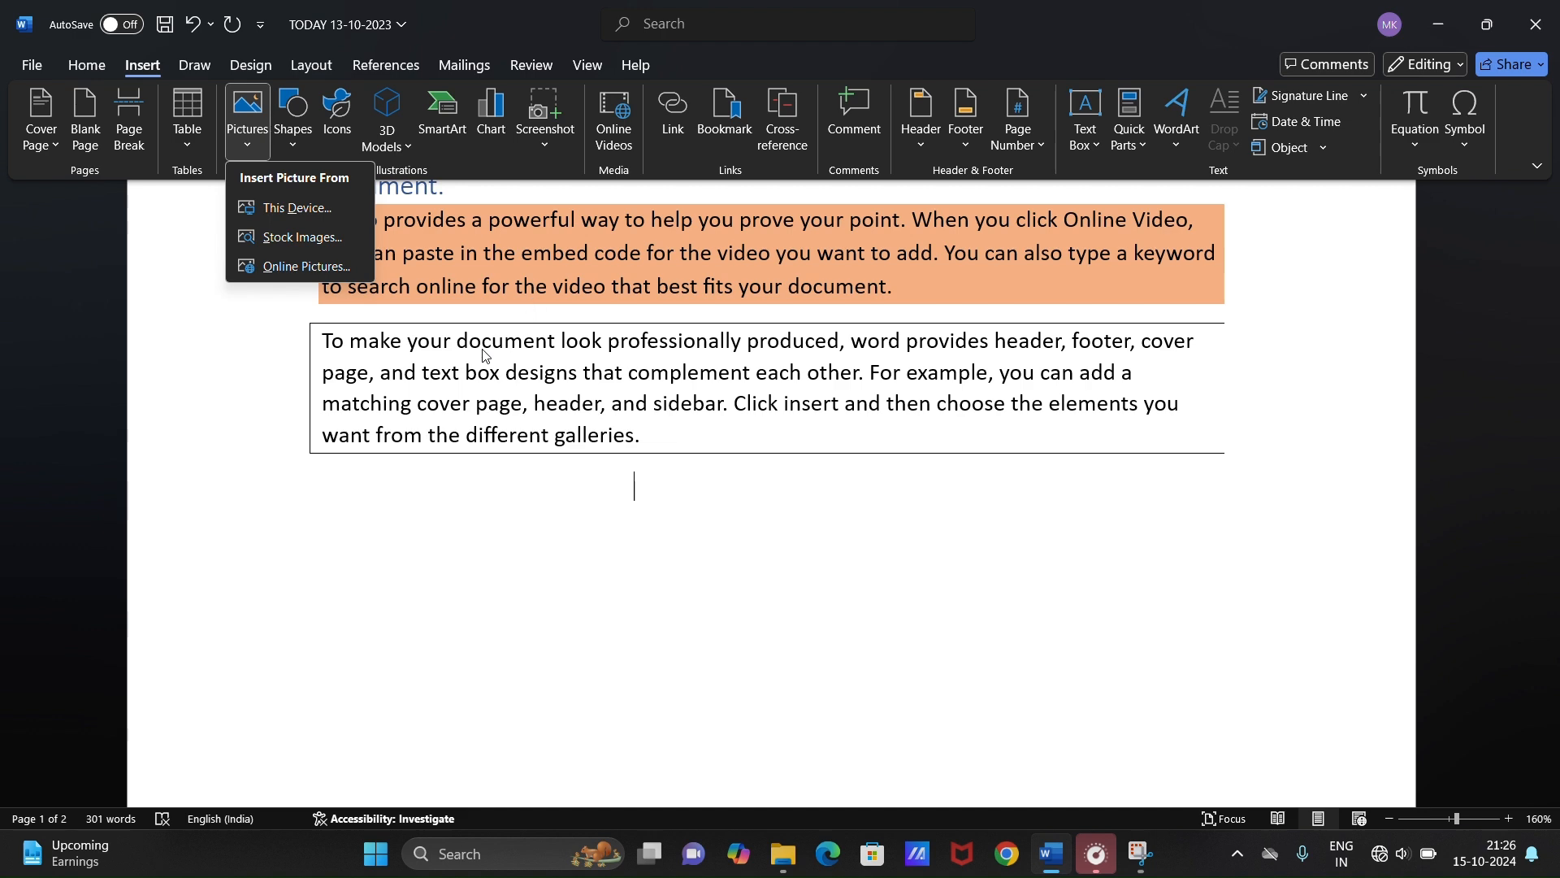
click(221, 342)
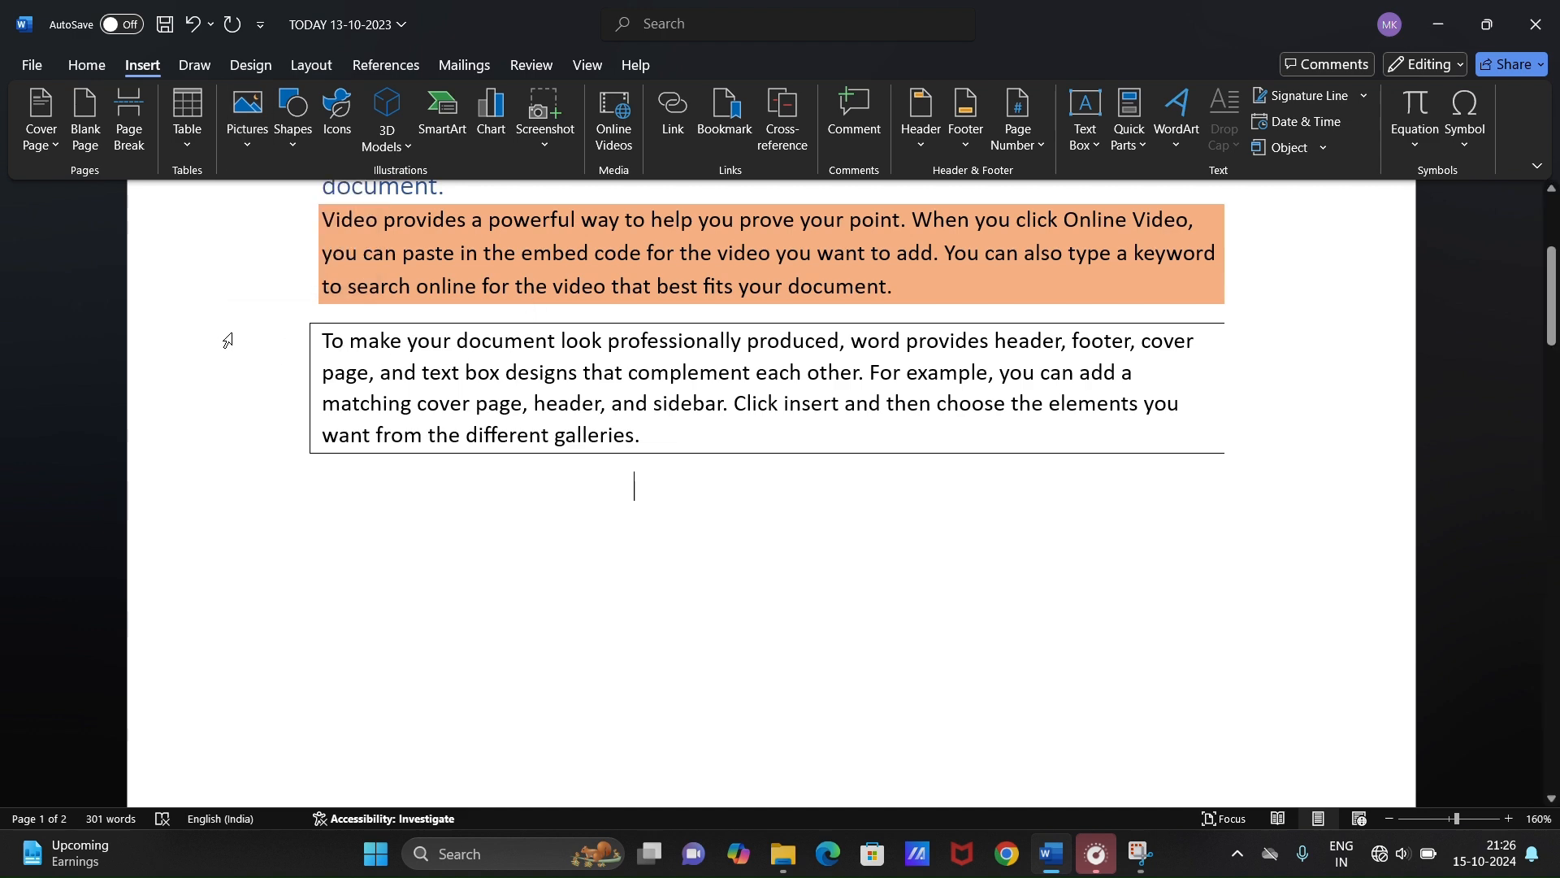
- Draw a smiley face shape about 4.29 cm high and 5.19 cm wide below the bordered paragraph
click(296, 146)
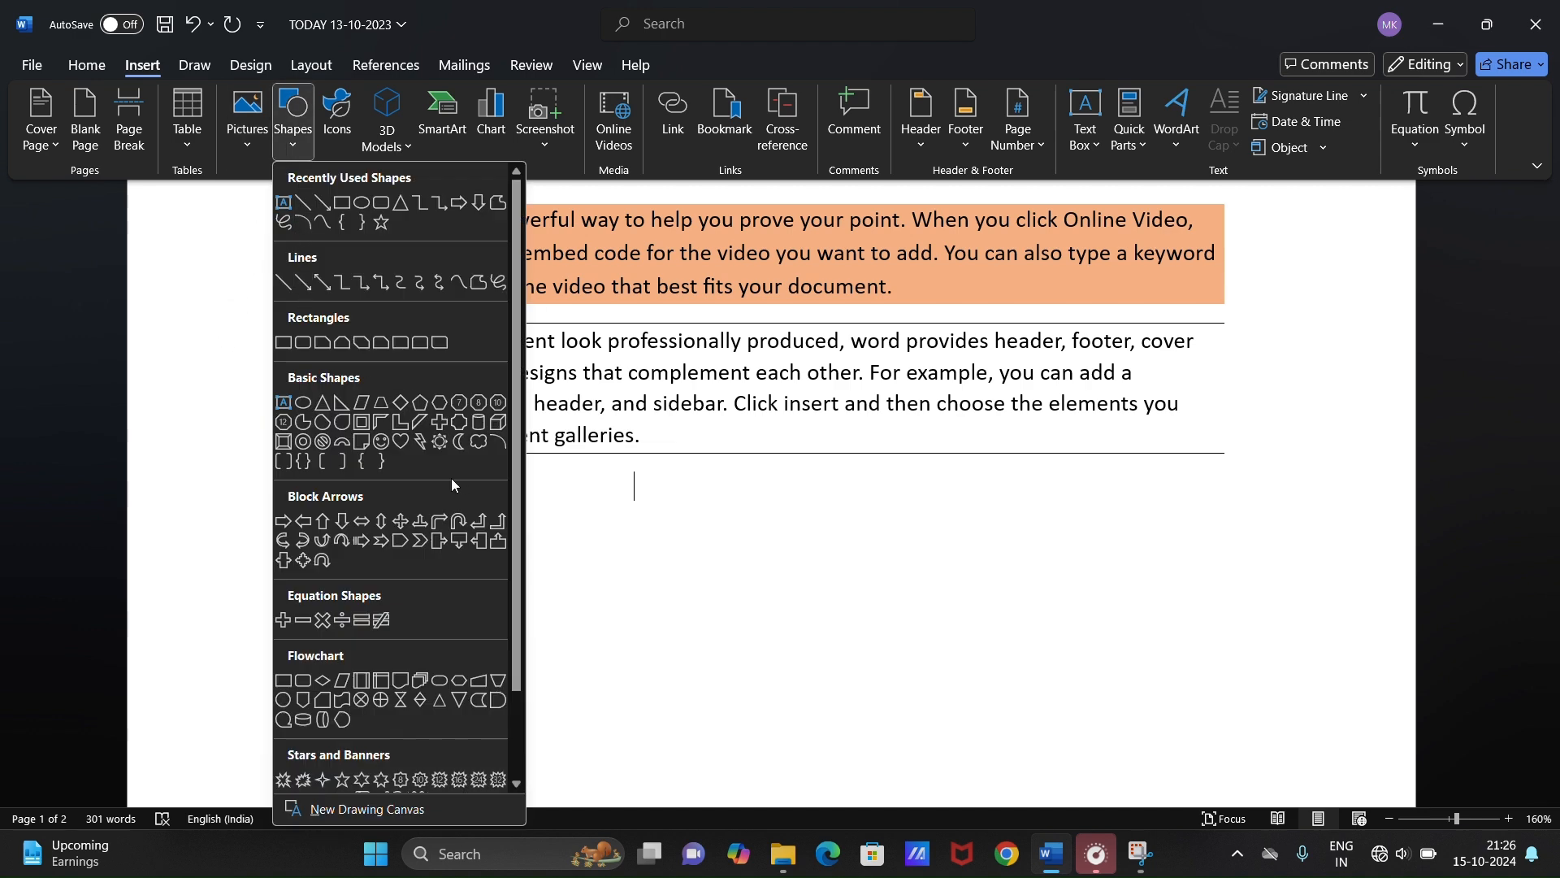
click(380, 439)
drag(436, 506, 758, 759)
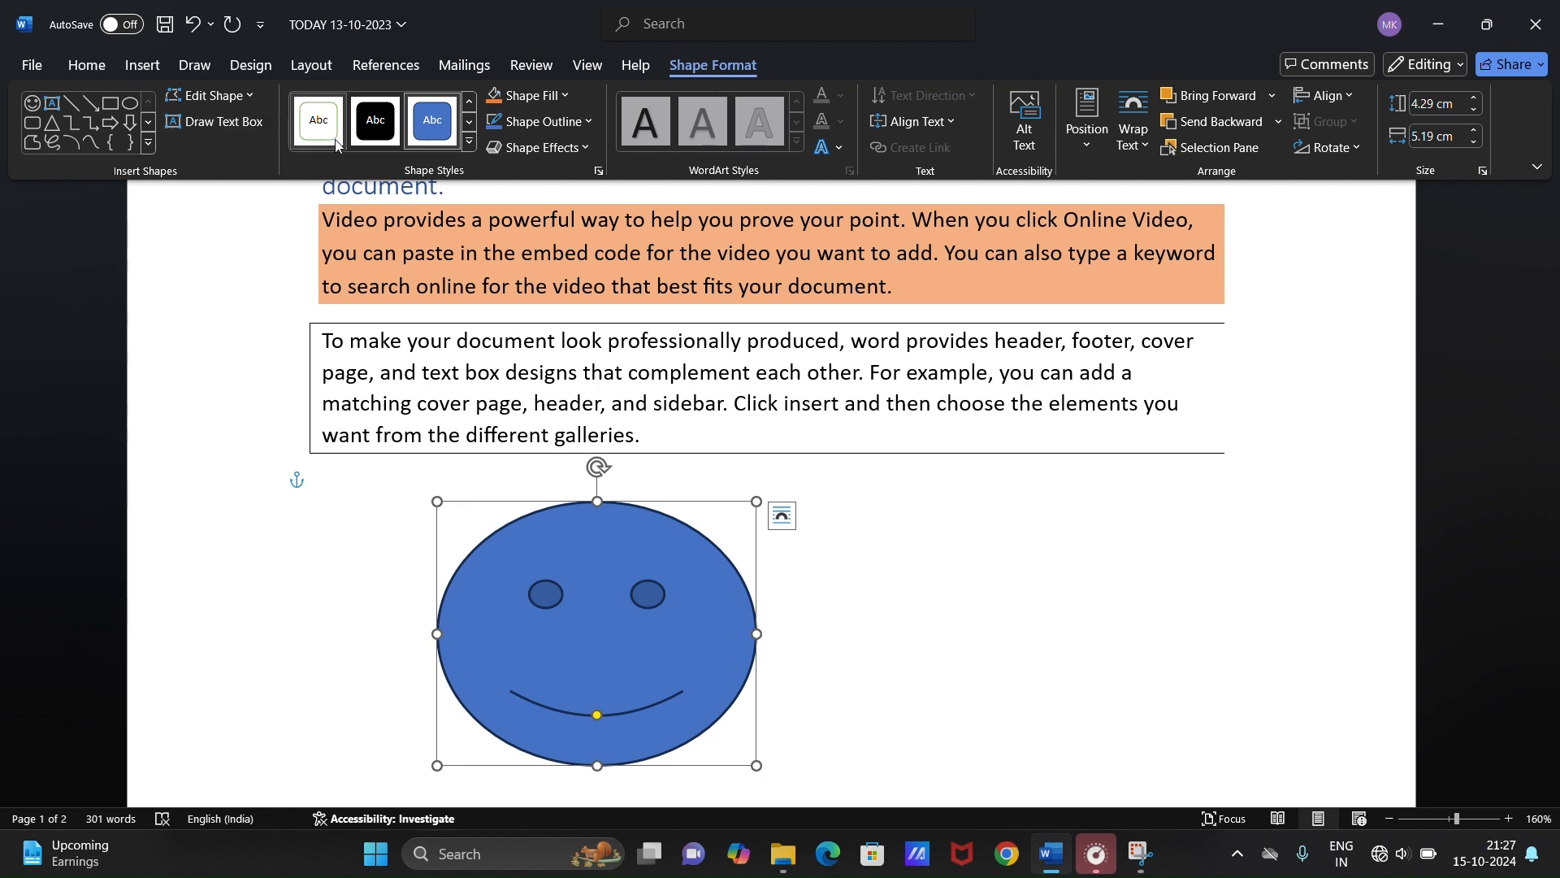
- Try the solid black shape style on the smiley face, and replace it with the light blue gradient theme style
click(375, 126)
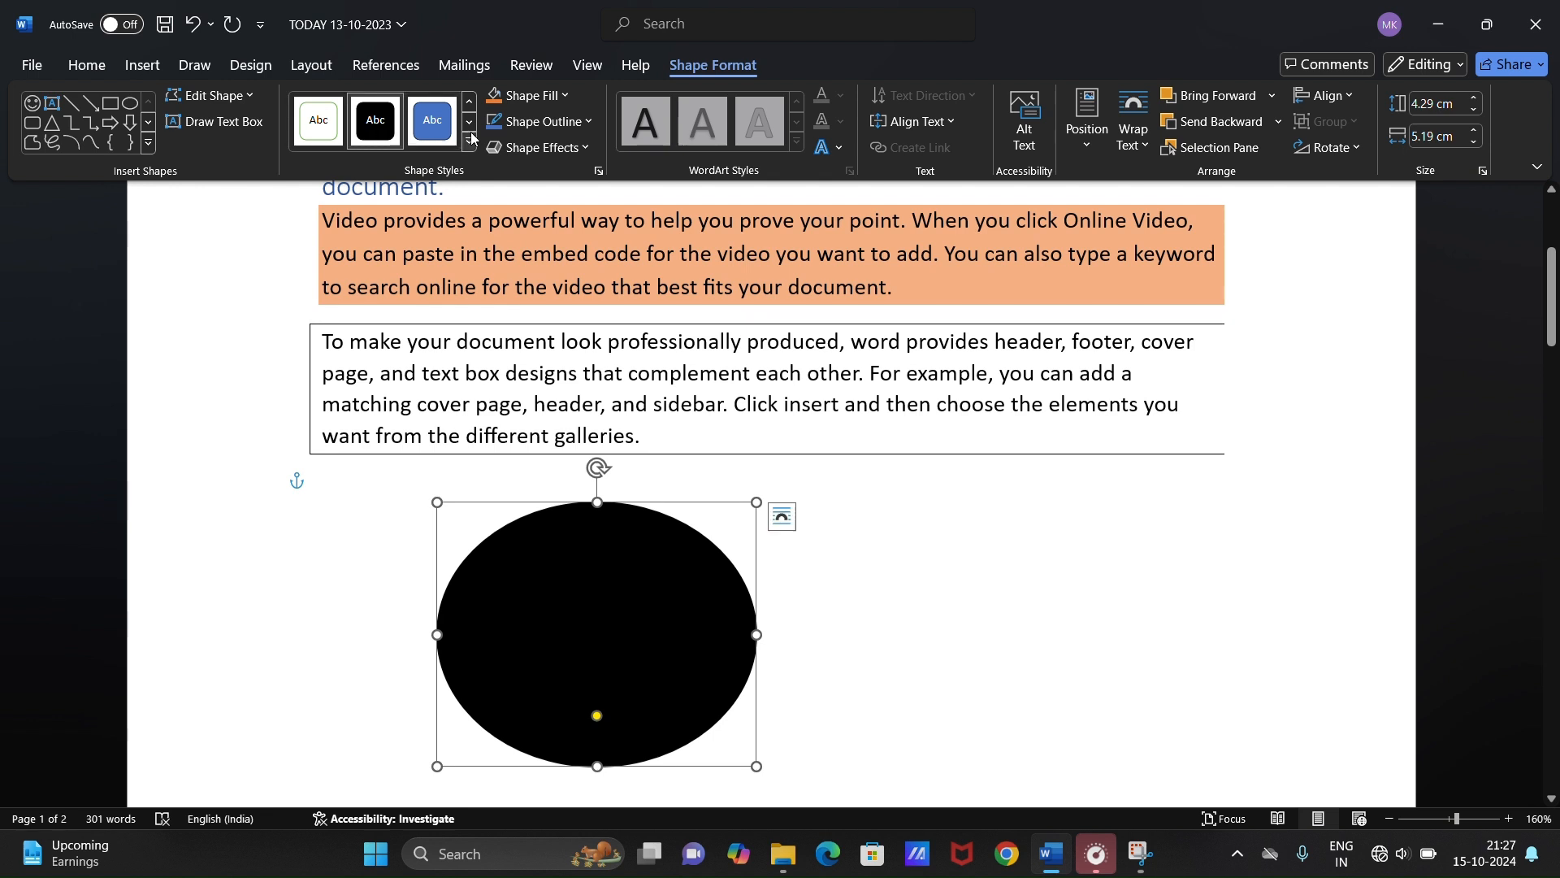
click(469, 141)
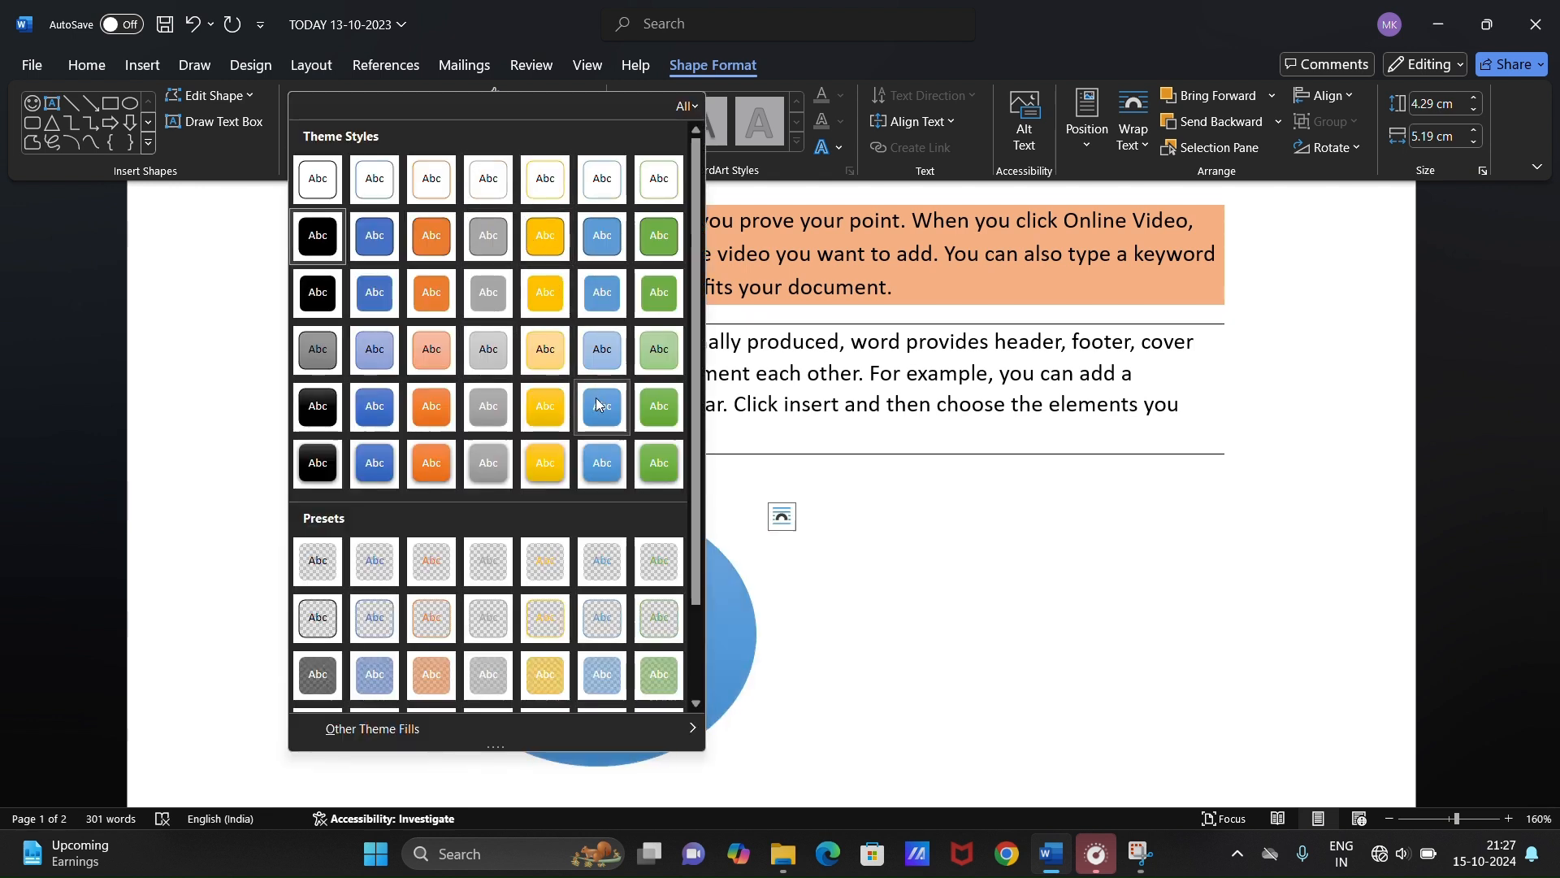
click(594, 428)
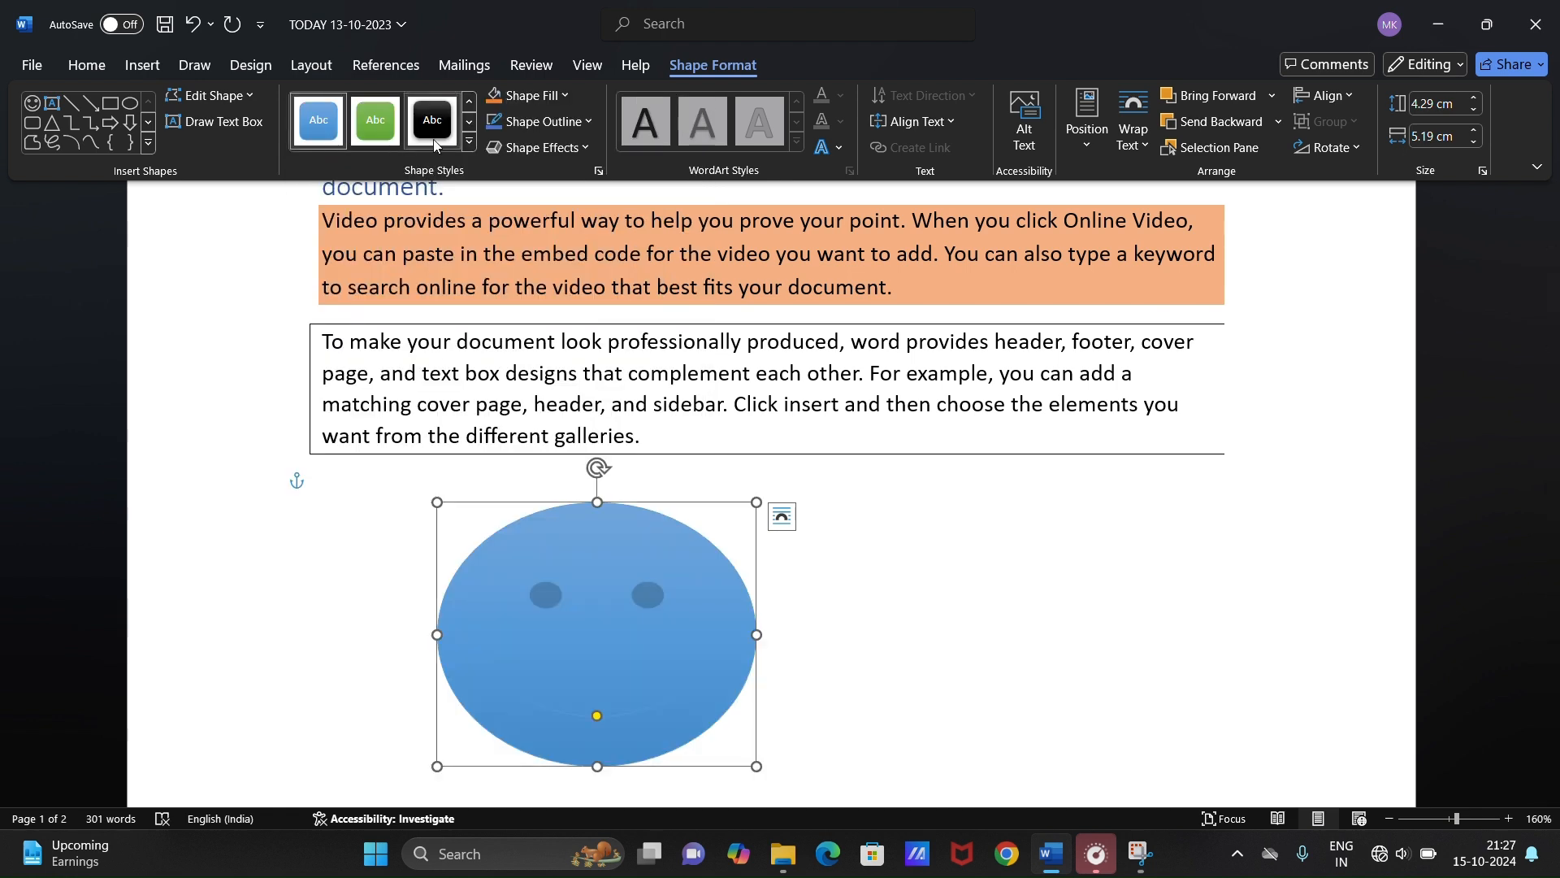
- Fill the smiley face with the dark purple texture and open its outline options
click(566, 96)
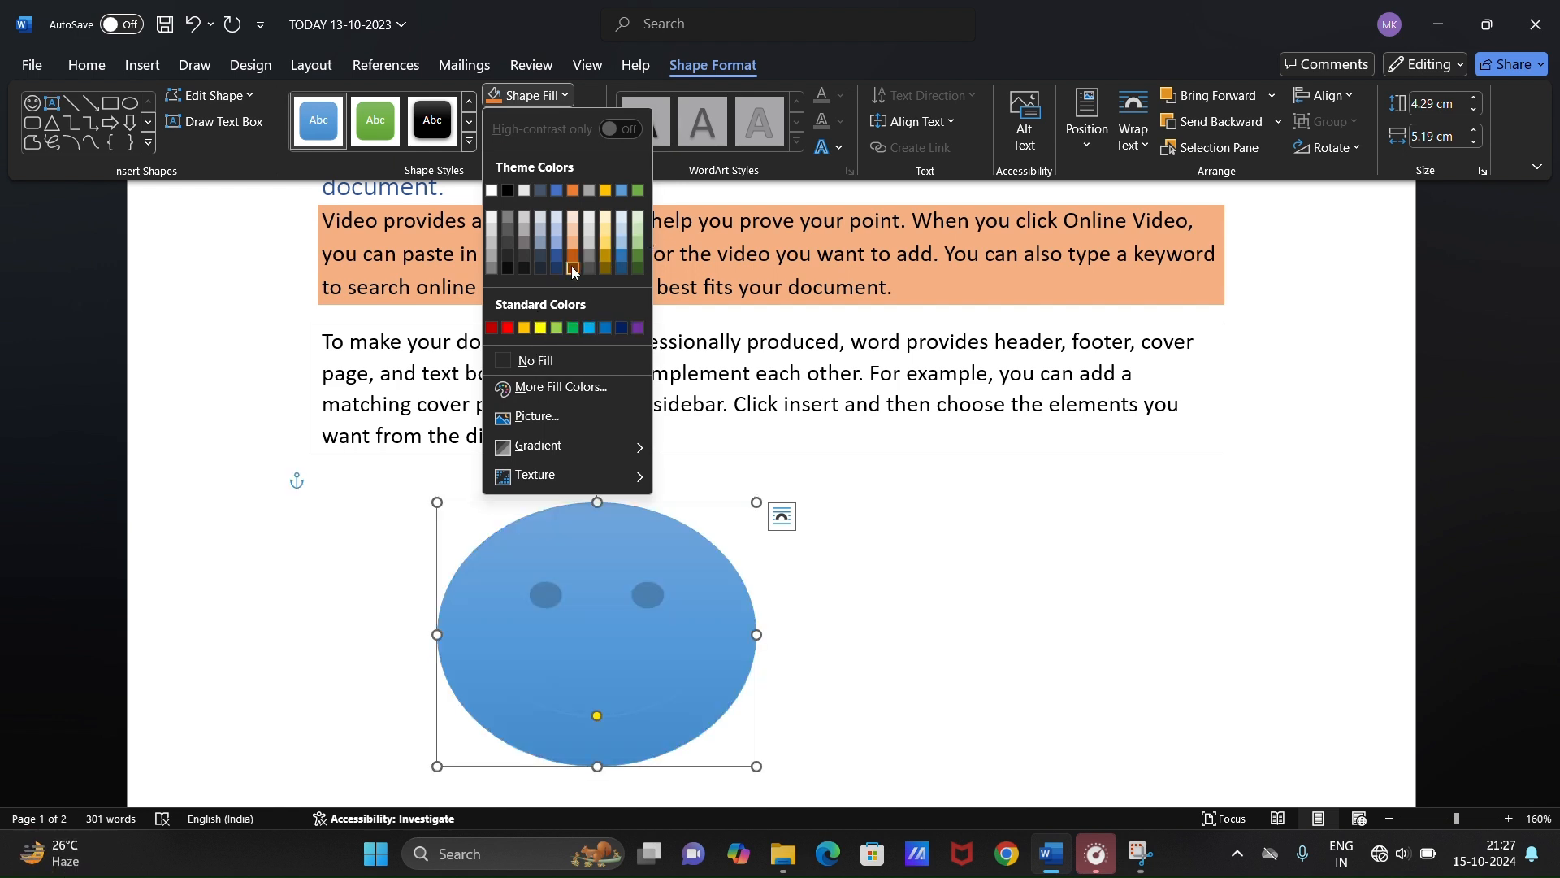
mouse_move(574, 446)
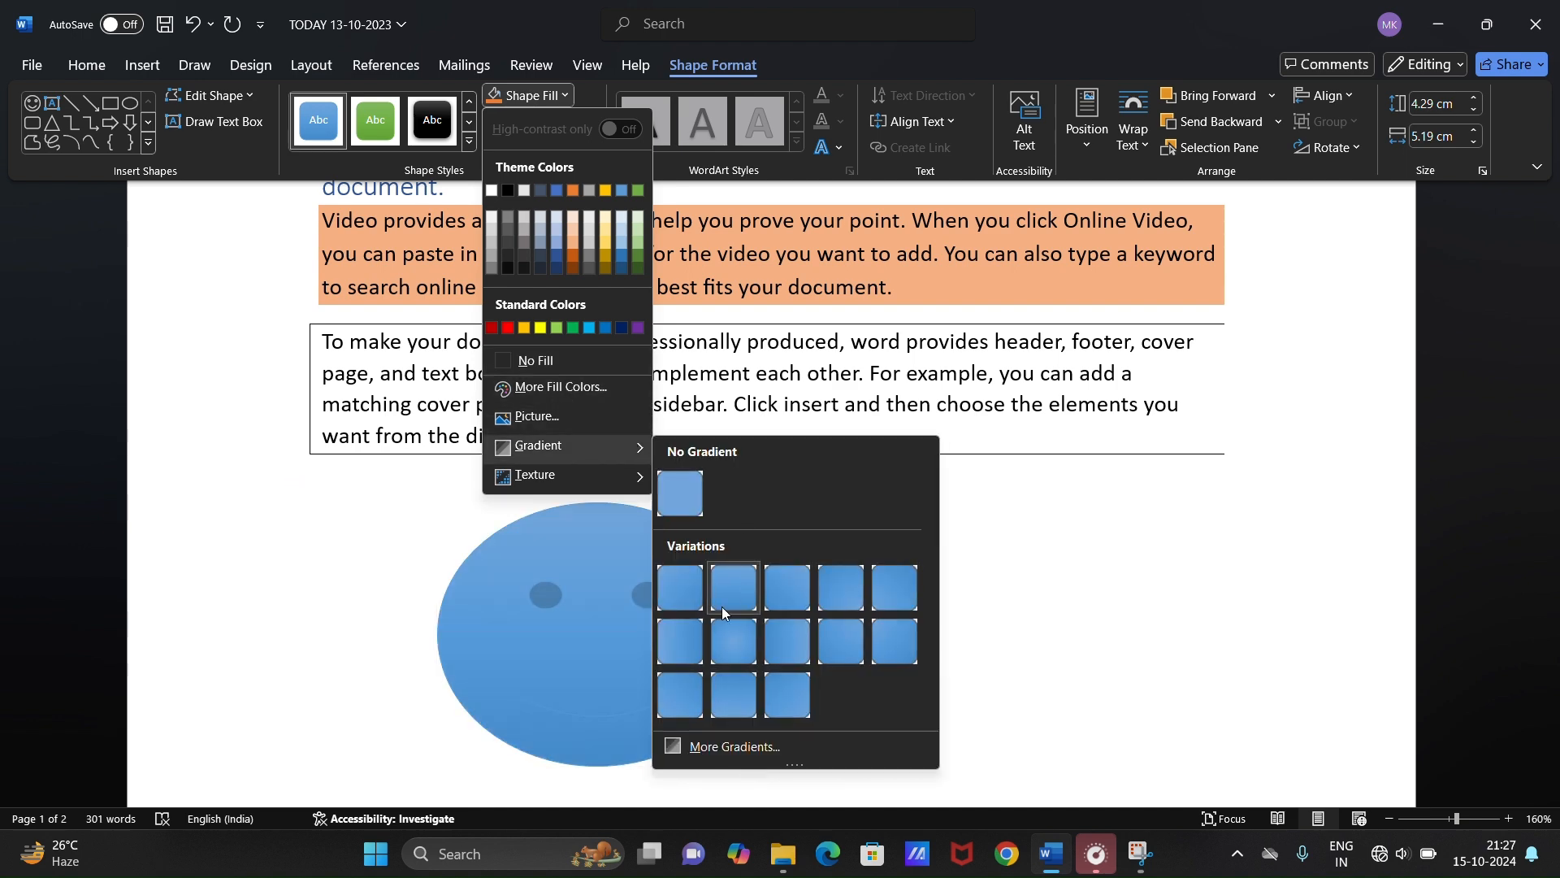
mouse_move(552, 478)
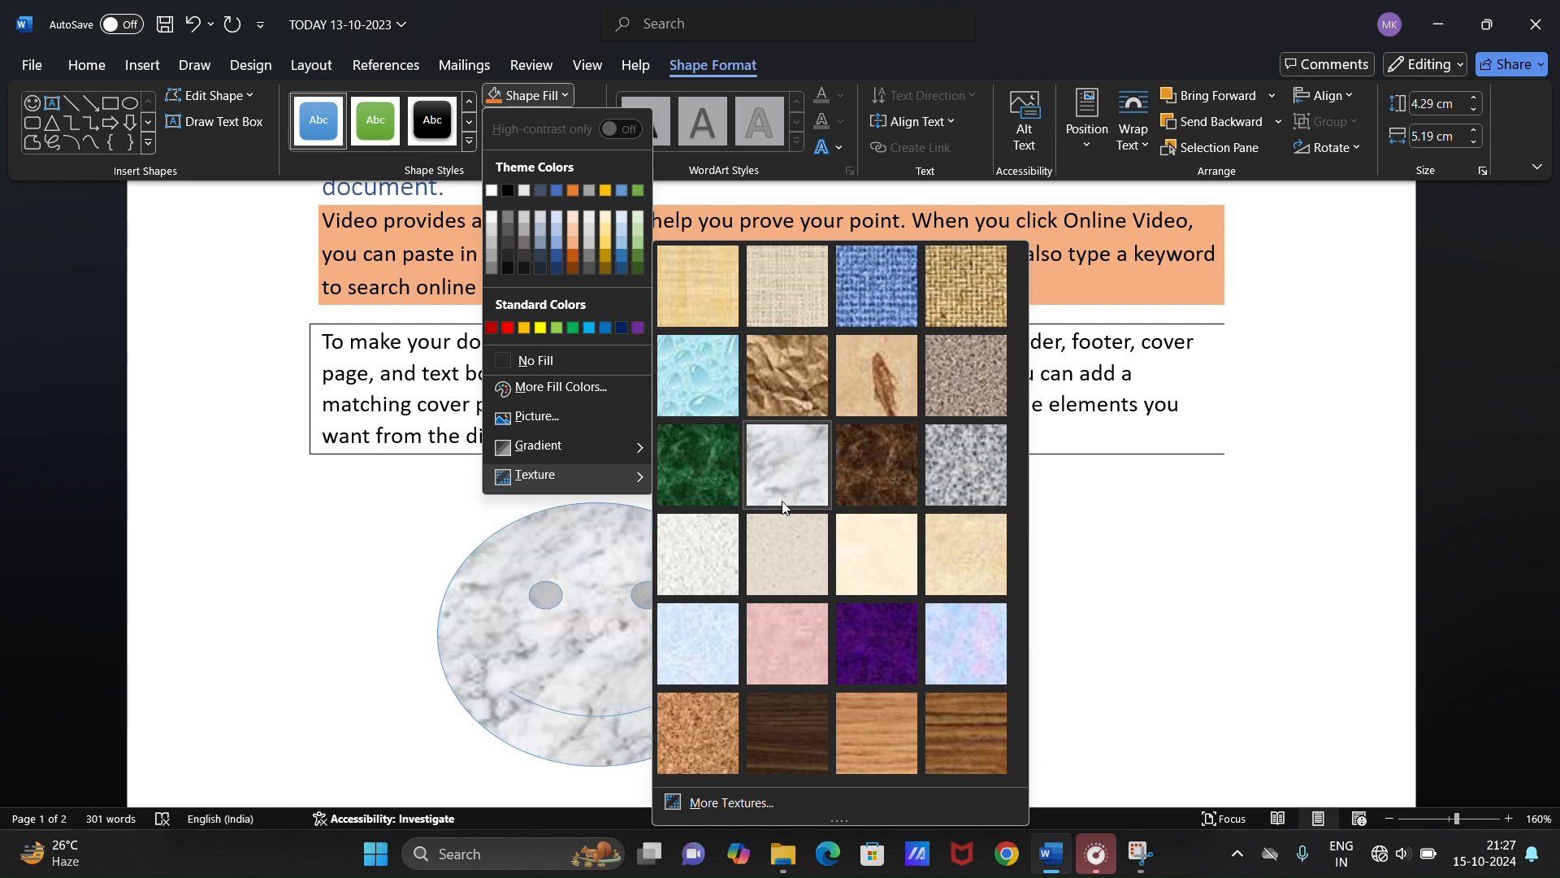
click(865, 644)
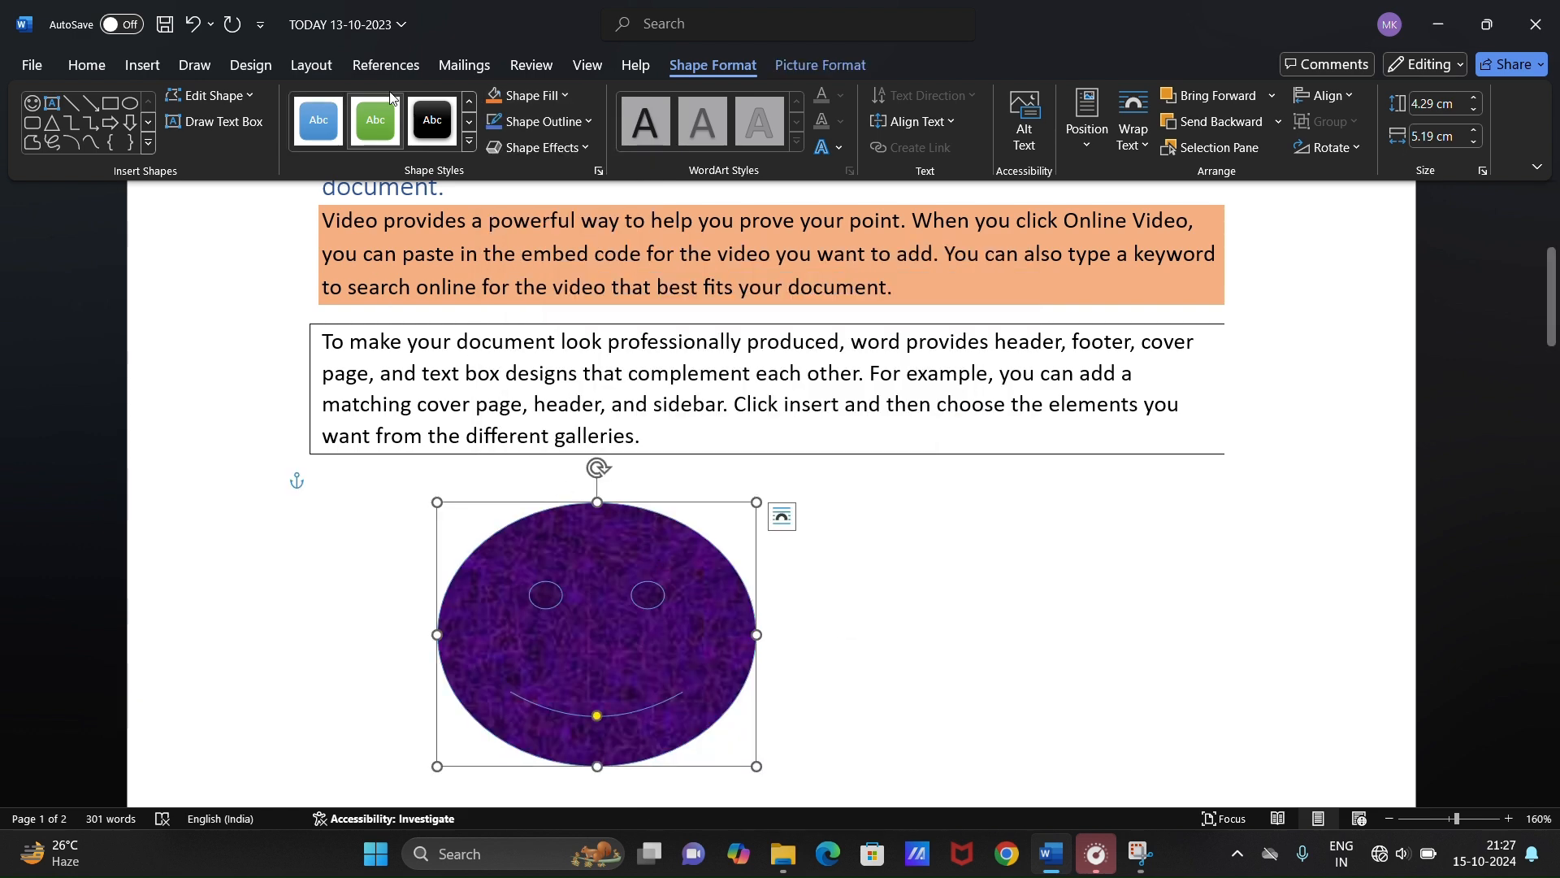
click(542, 121)
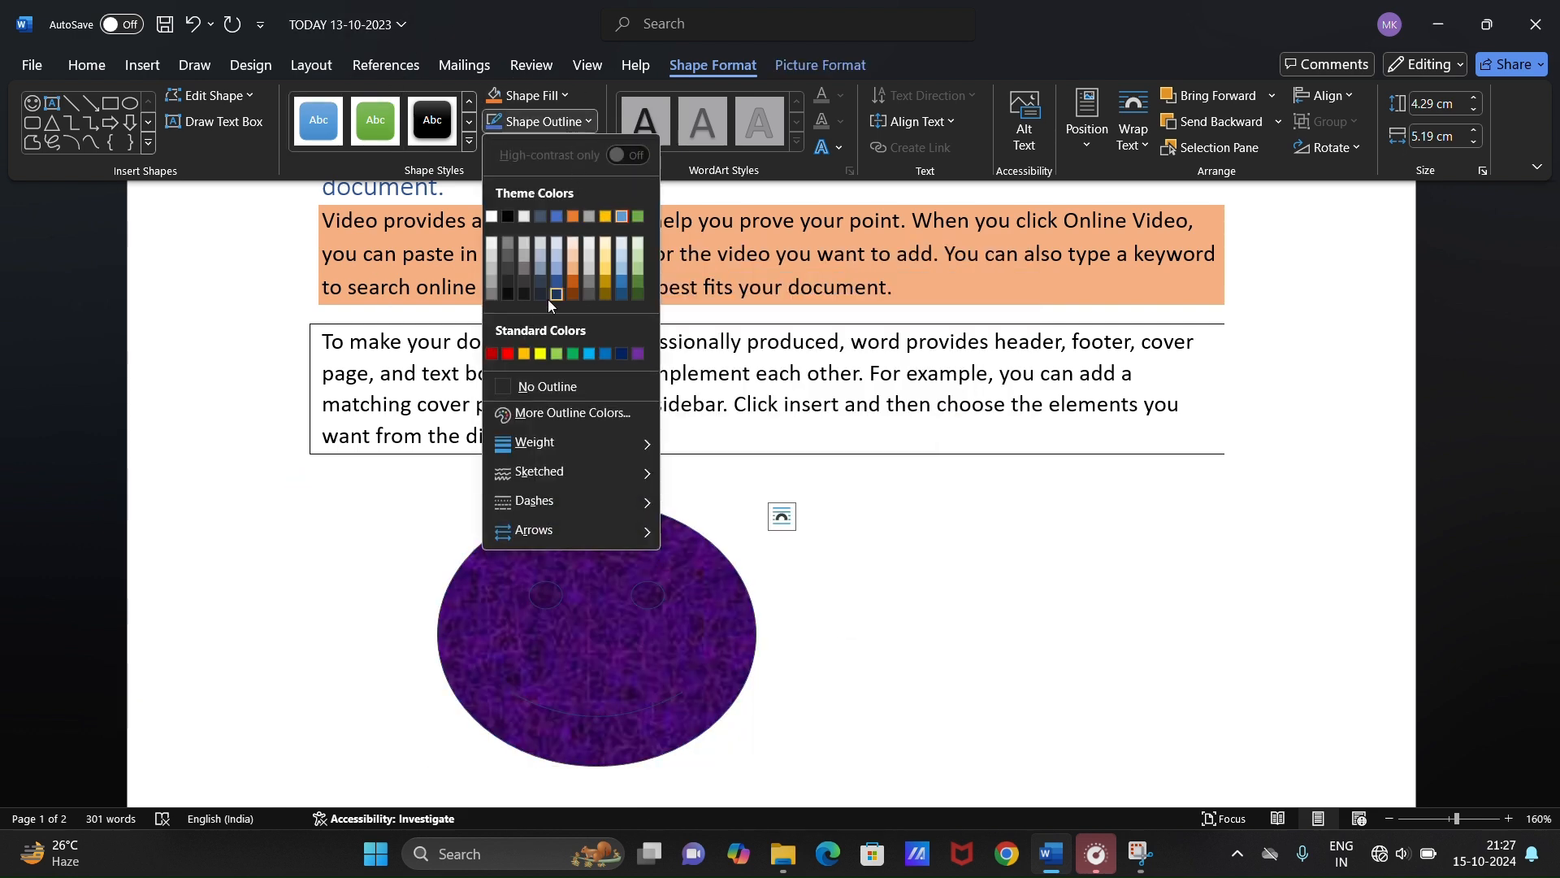
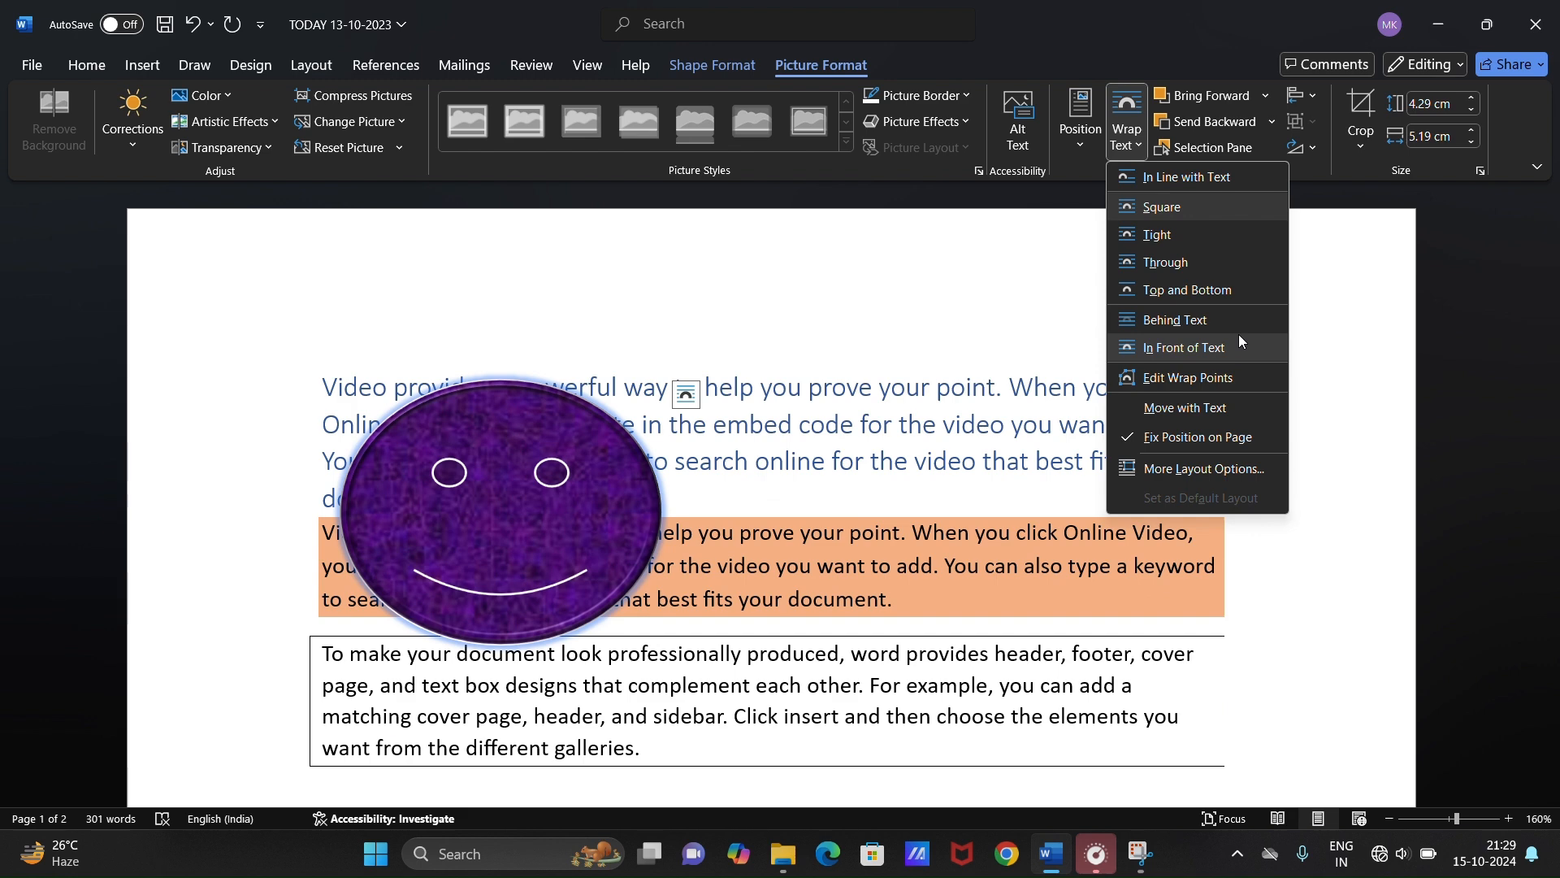
- Set the smiley face's text wrapping to Behind Text, deselect it and select it again
click(1226, 319)
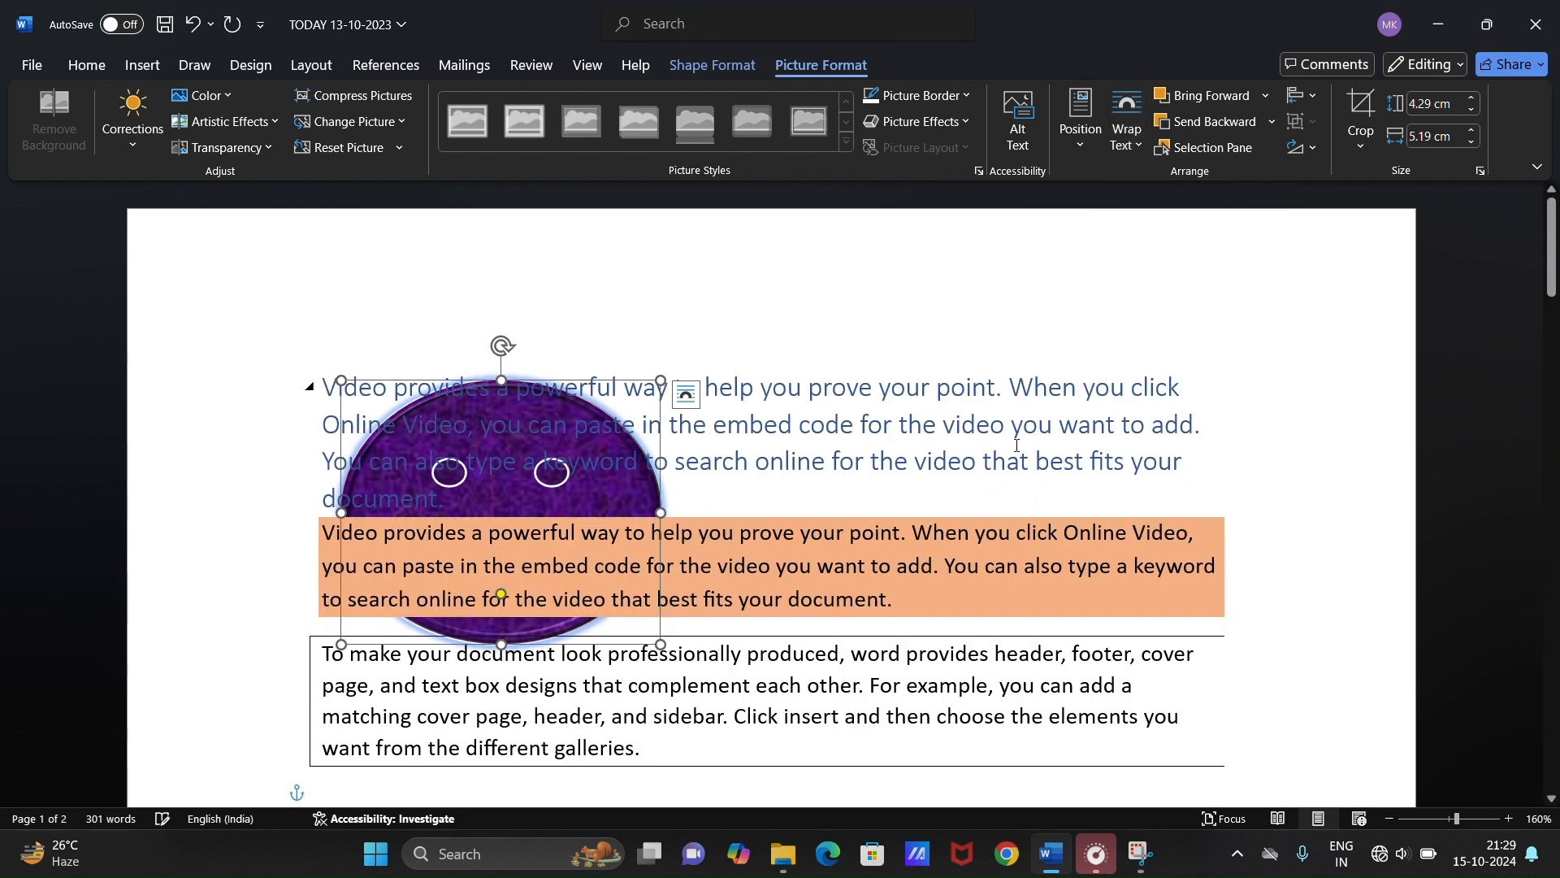
click(633, 522)
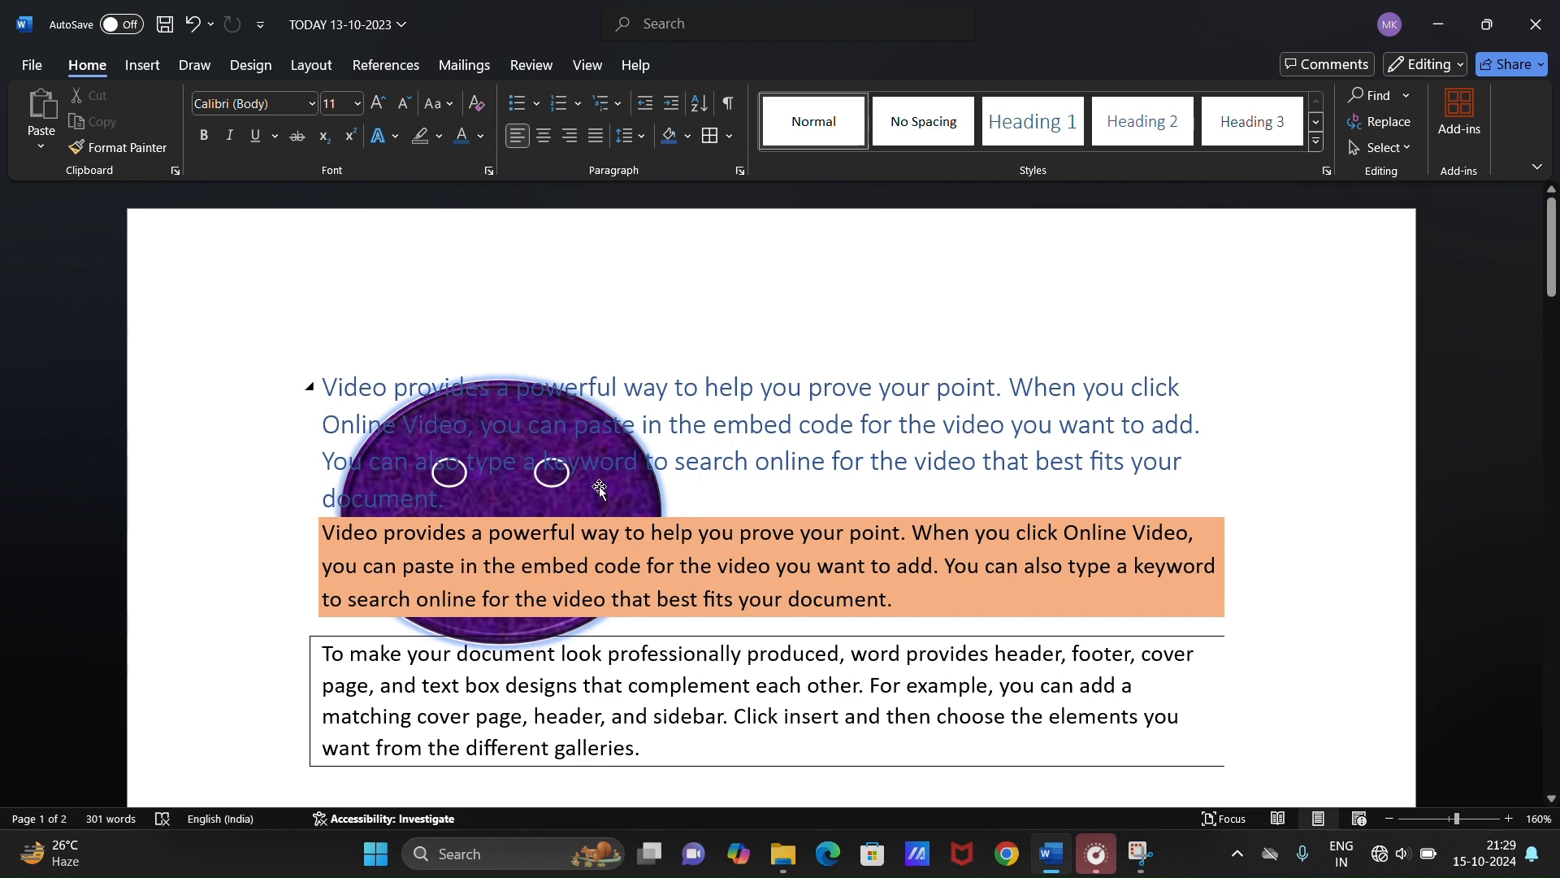
click(629, 496)
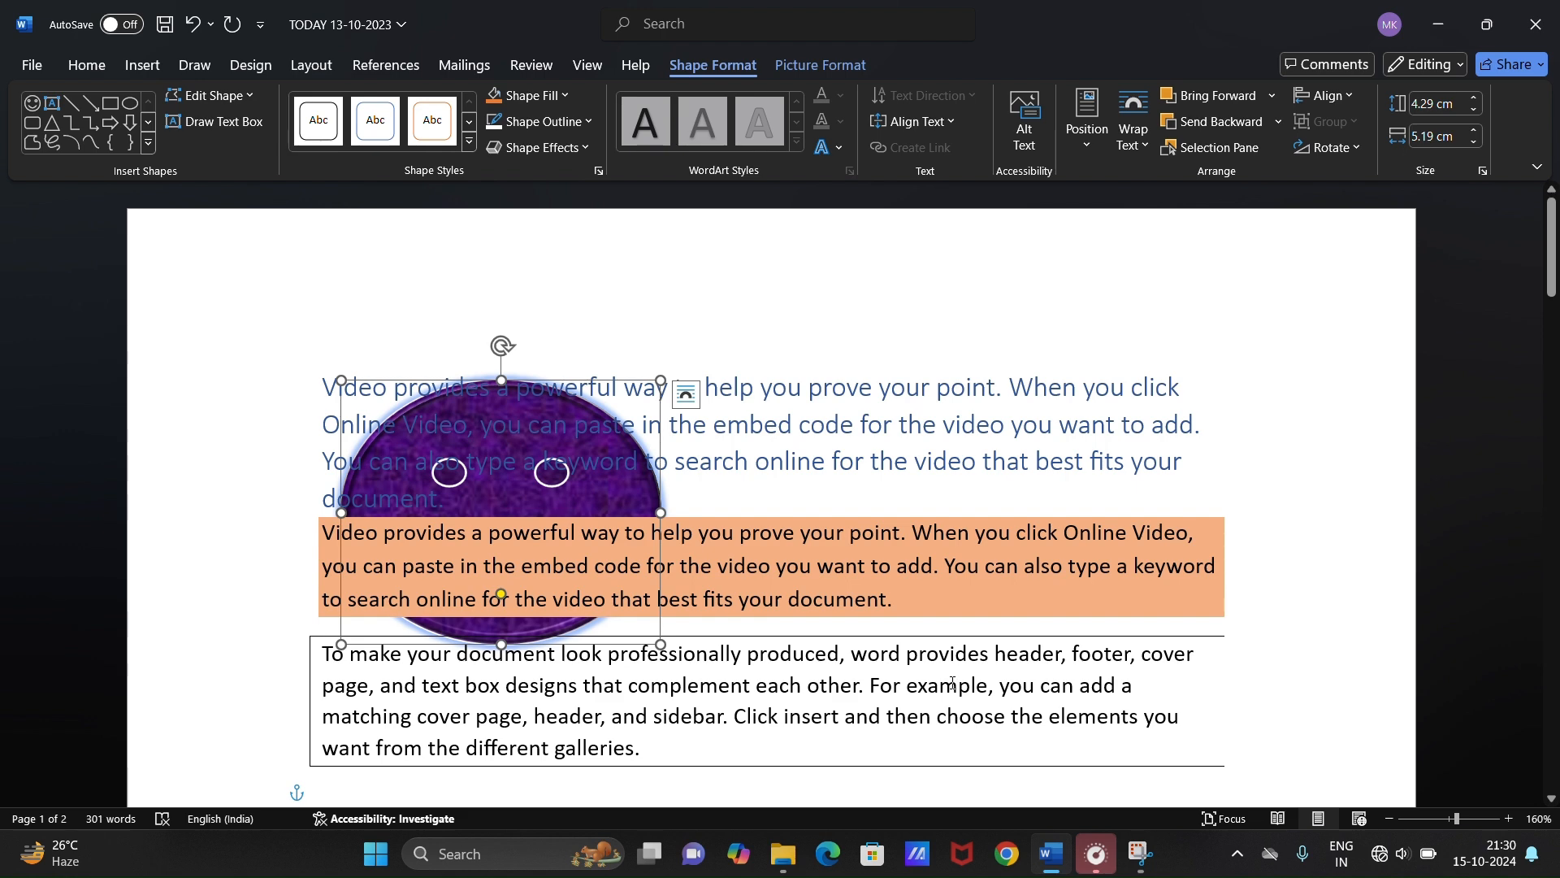
- Recolor the smiley face's texture in a light purple tint and apply the middle brightness and contrast correction
click(842, 72)
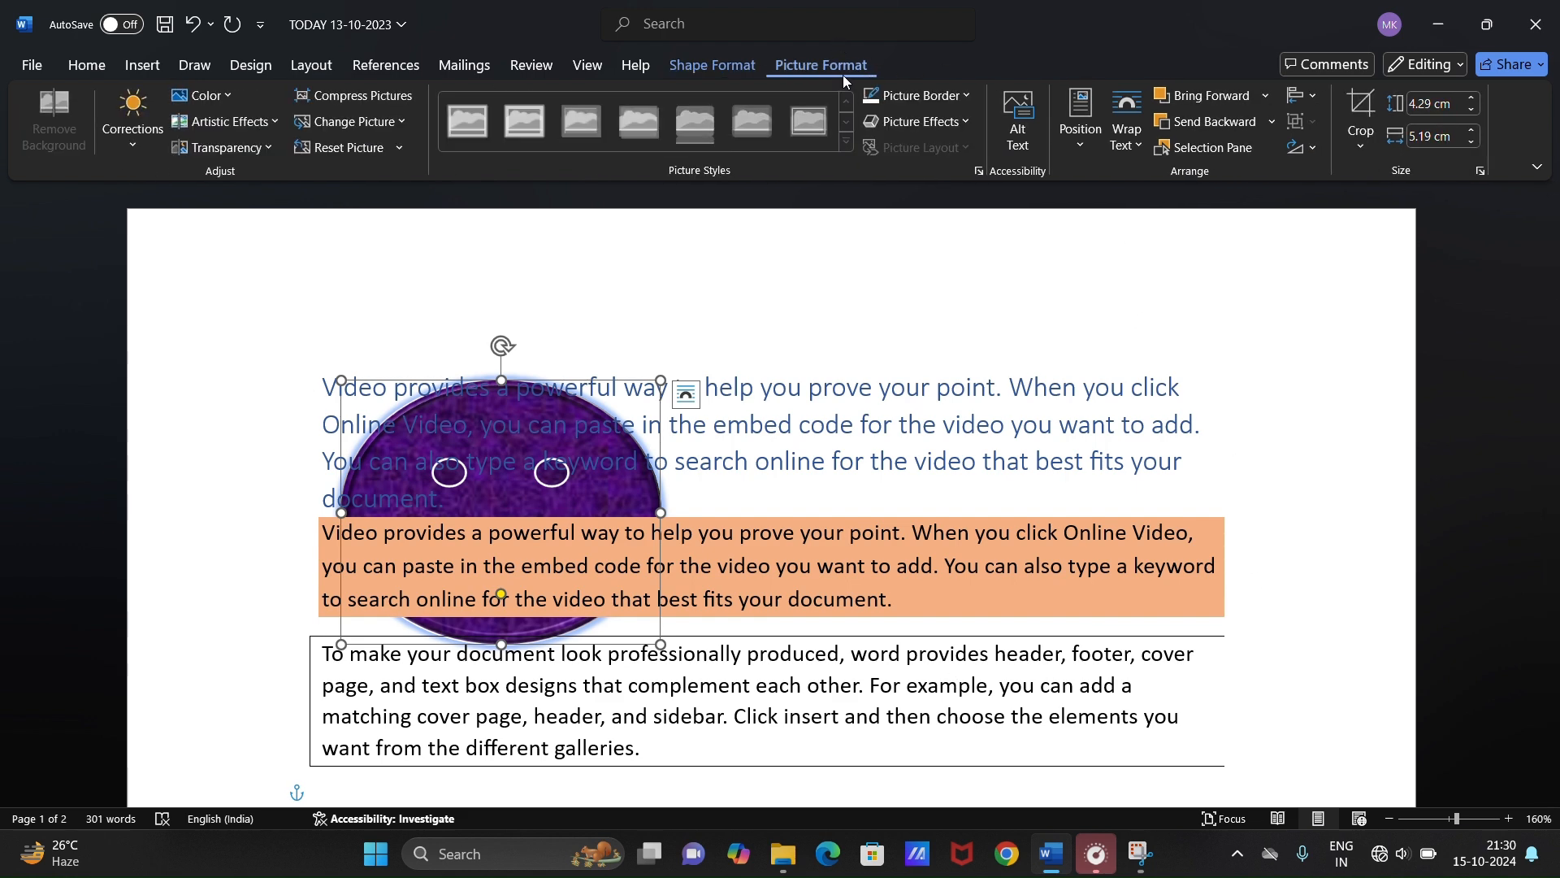
click(200, 95)
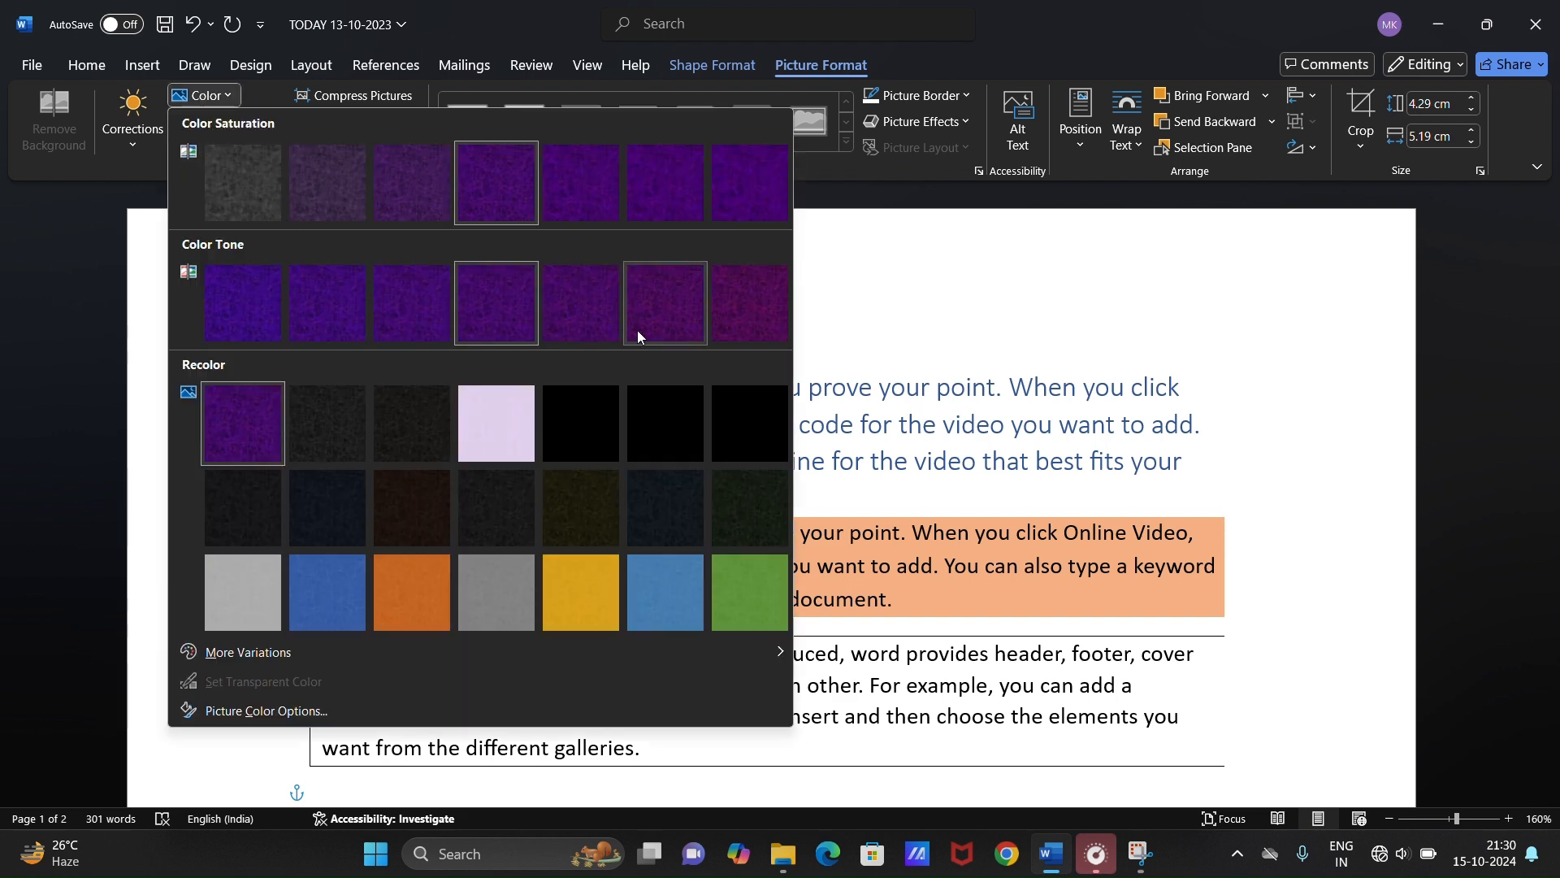
click(504, 413)
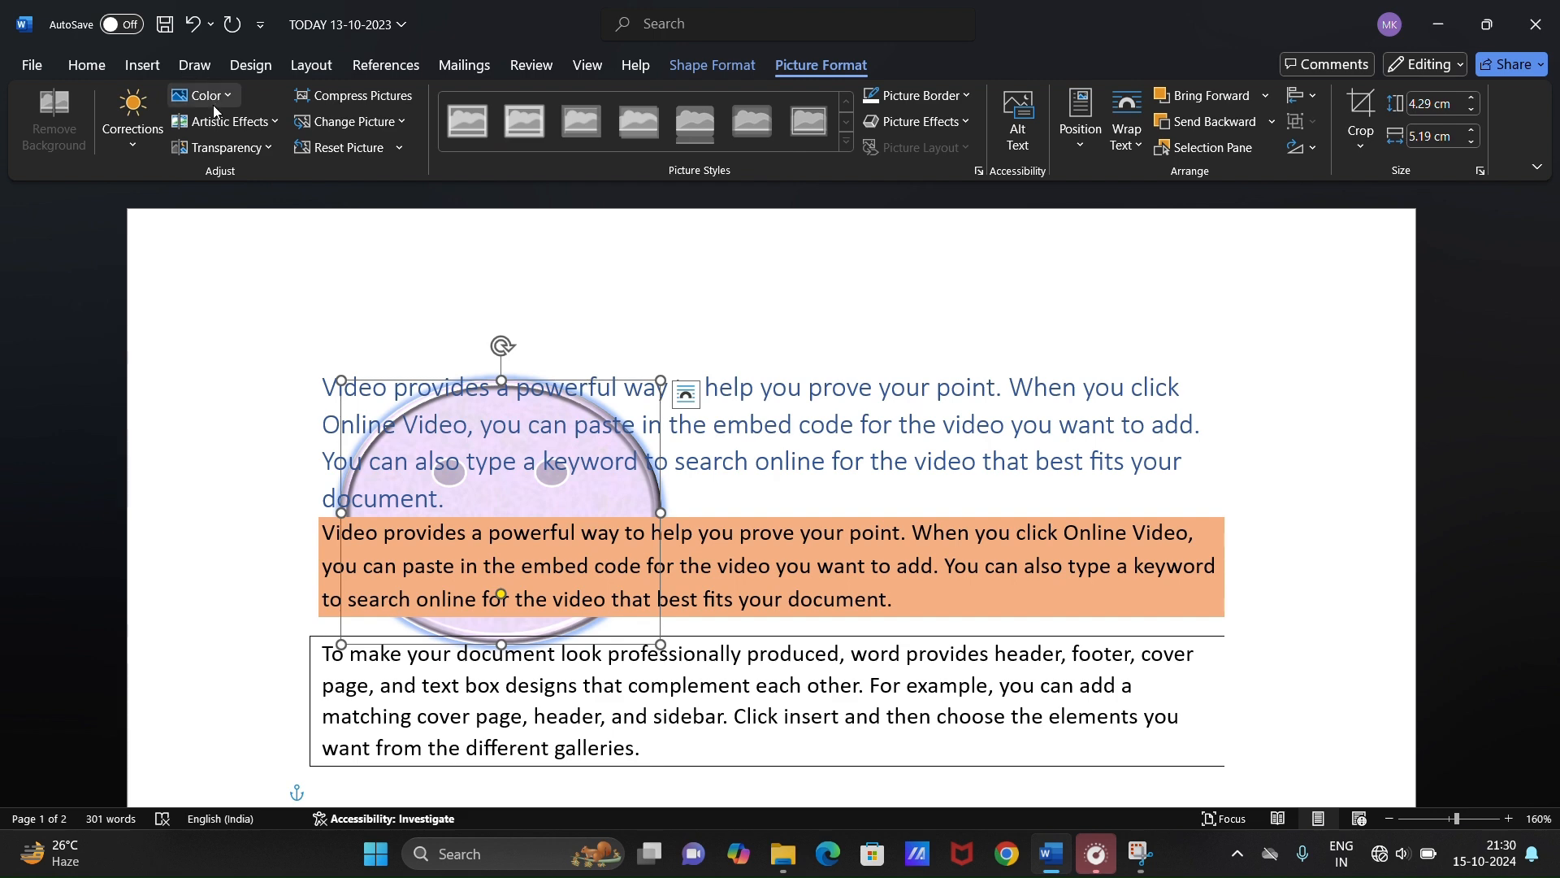
click(133, 121)
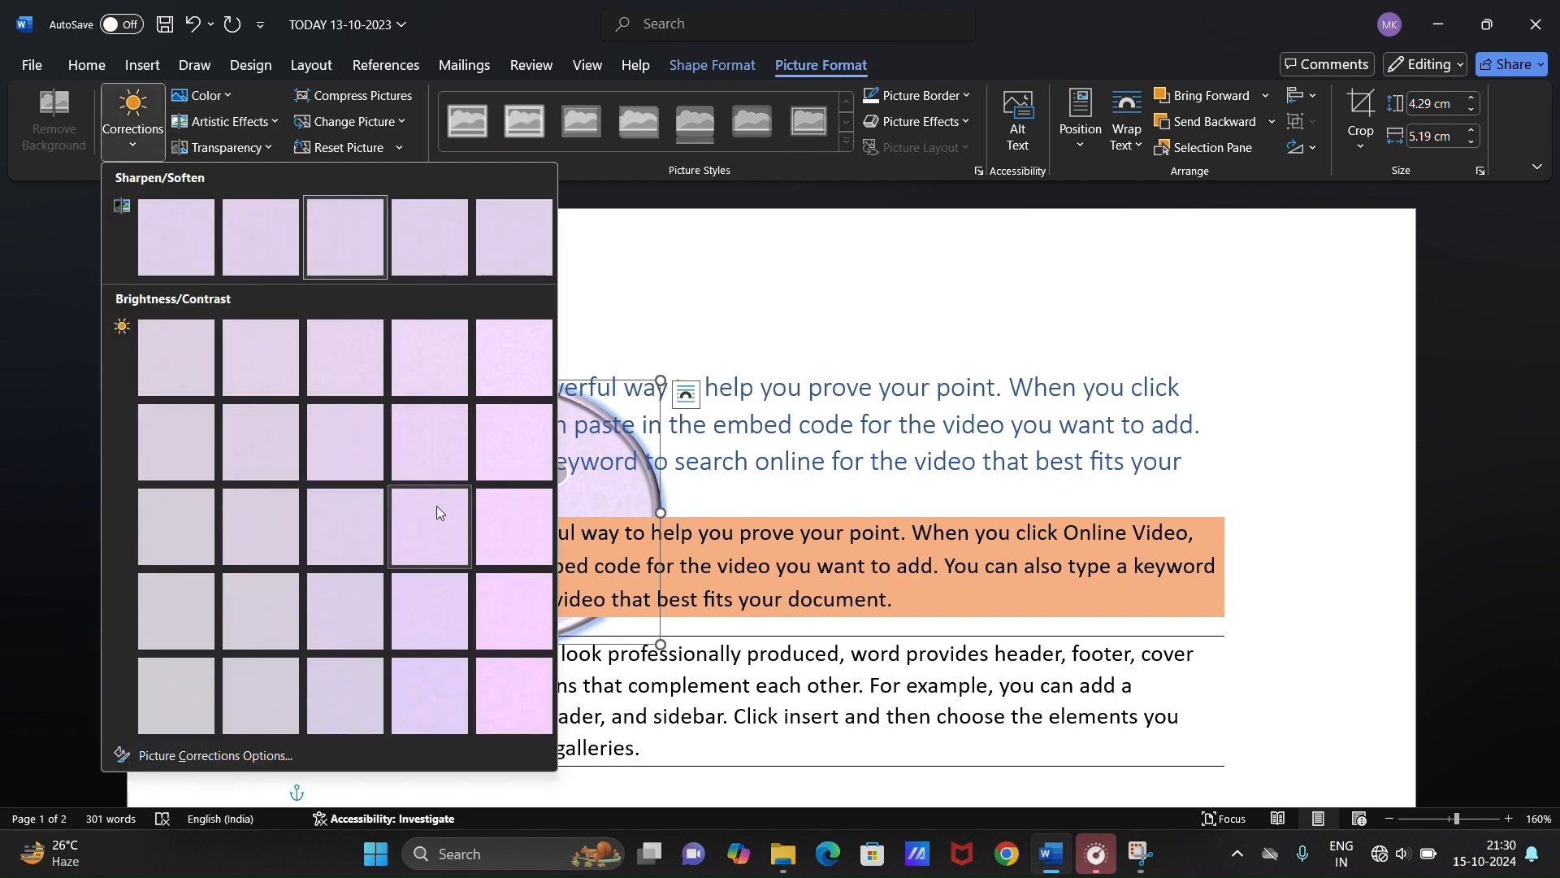
click(331, 529)
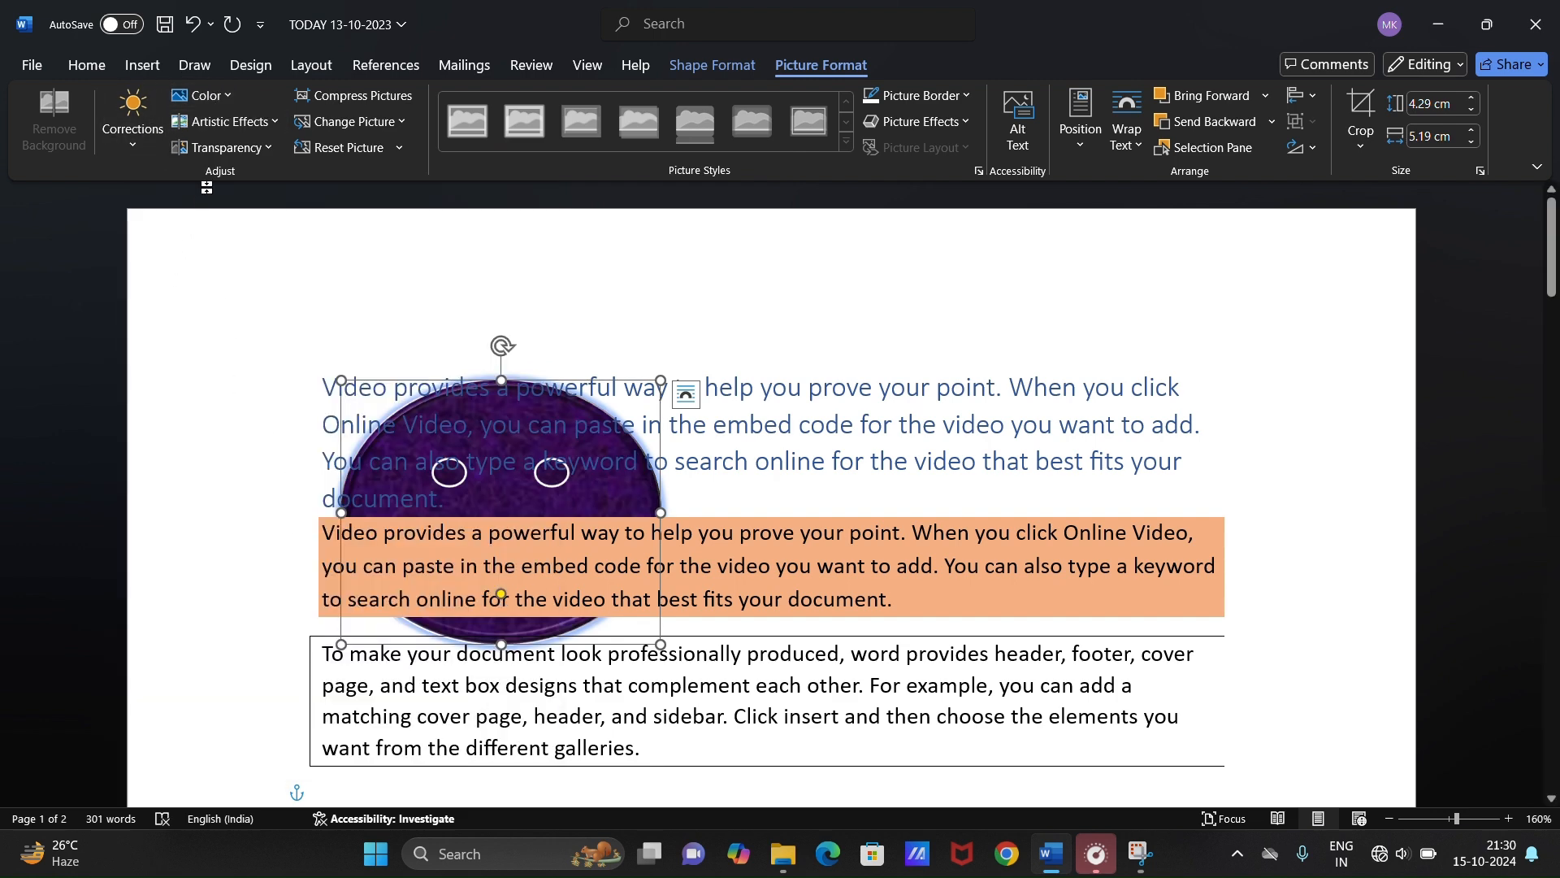
- Apply the mottled black-and-purple artistic effect to the smiley face, and switch it to the mottled gray one
click(222, 121)
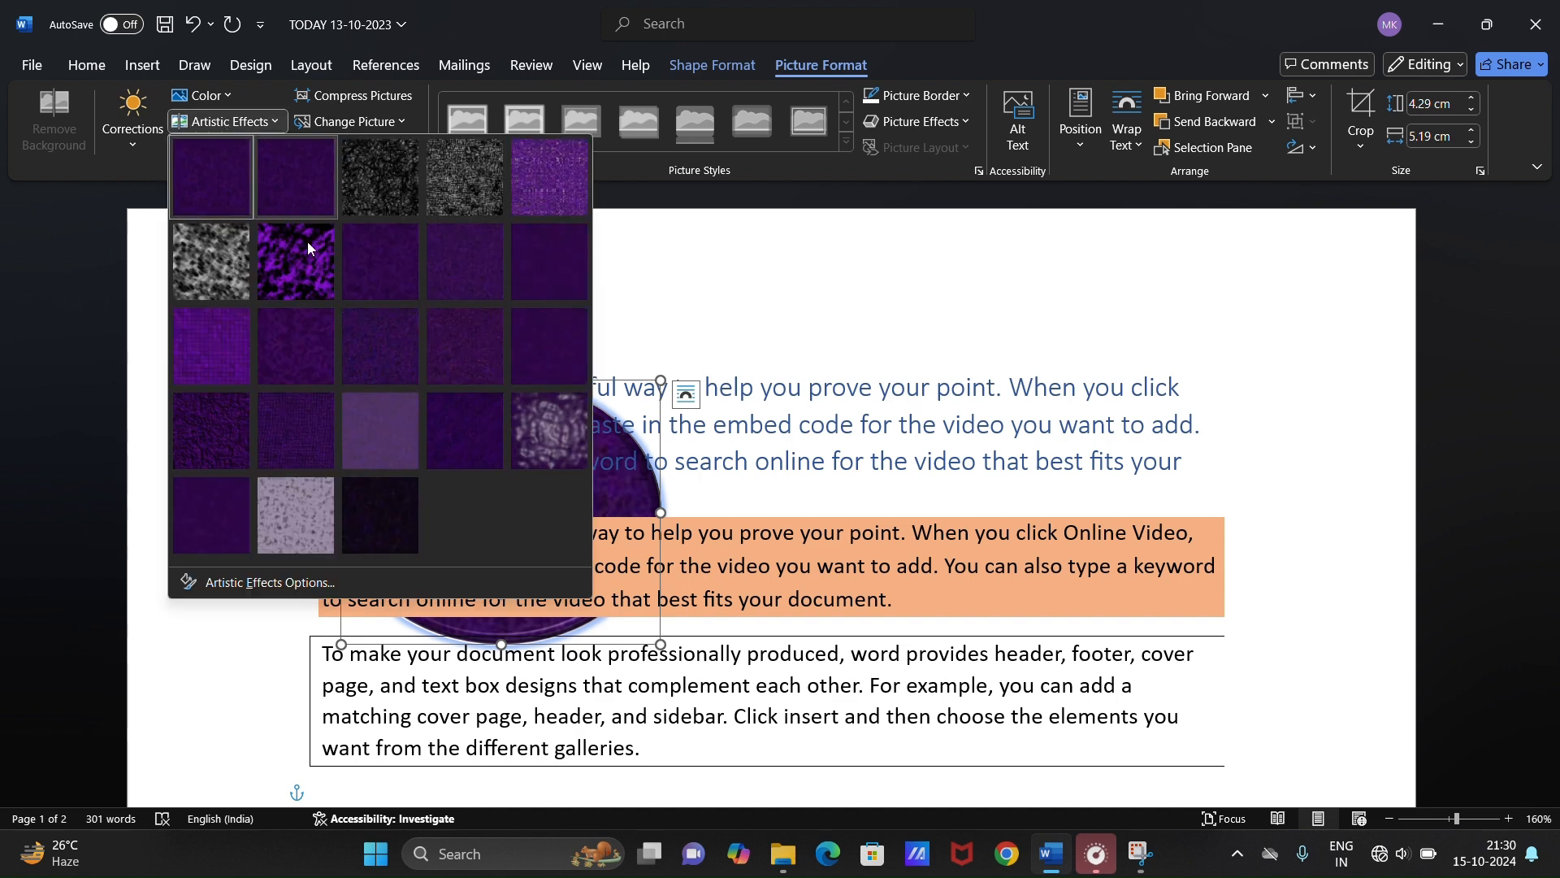
click(261, 291)
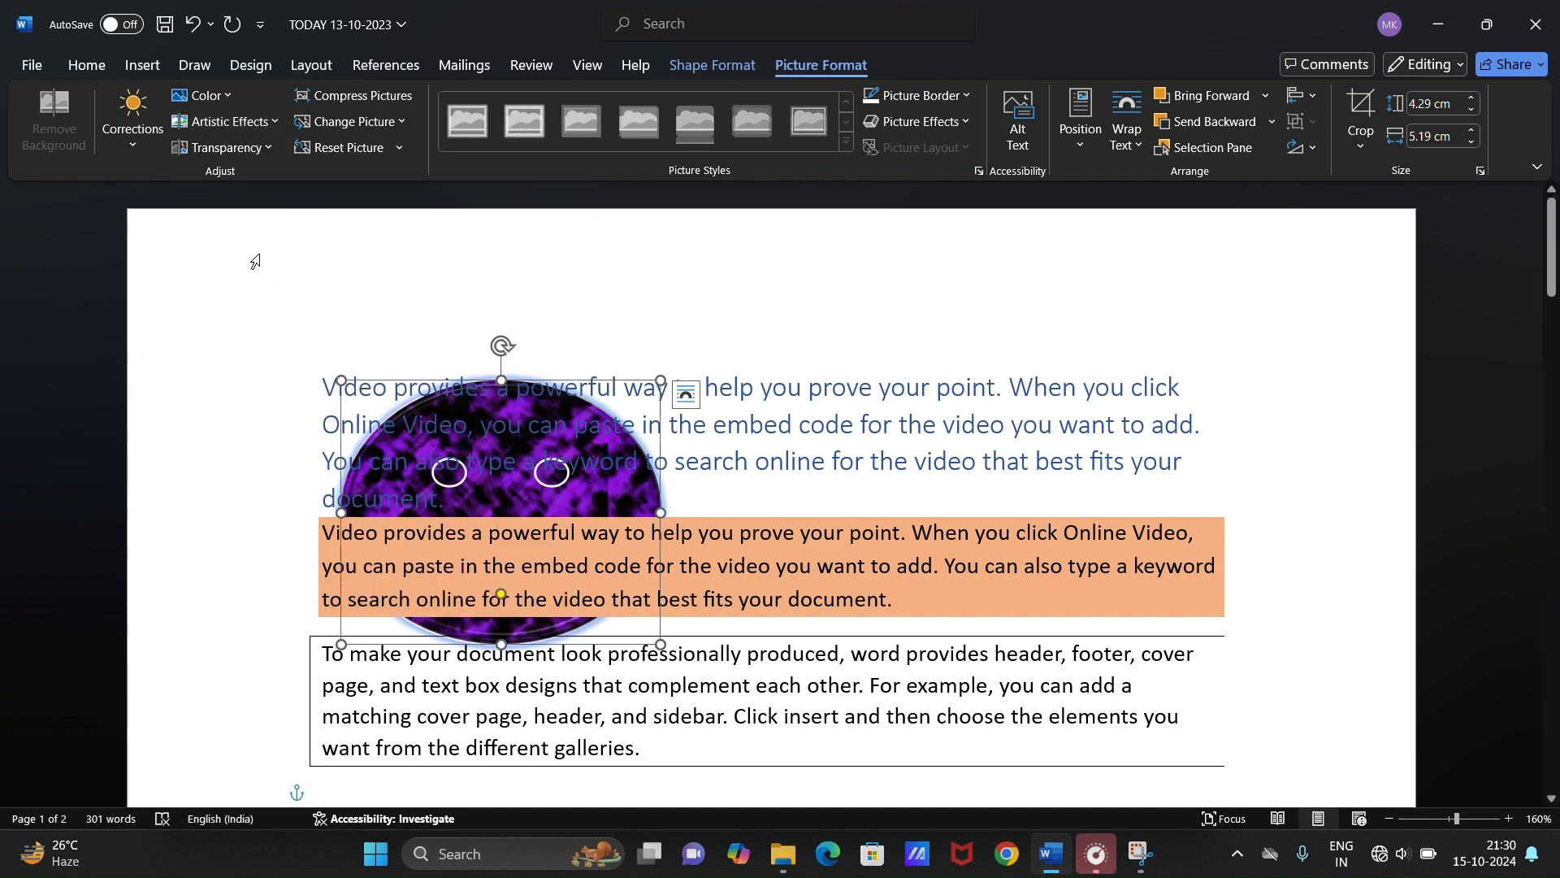
click(231, 122)
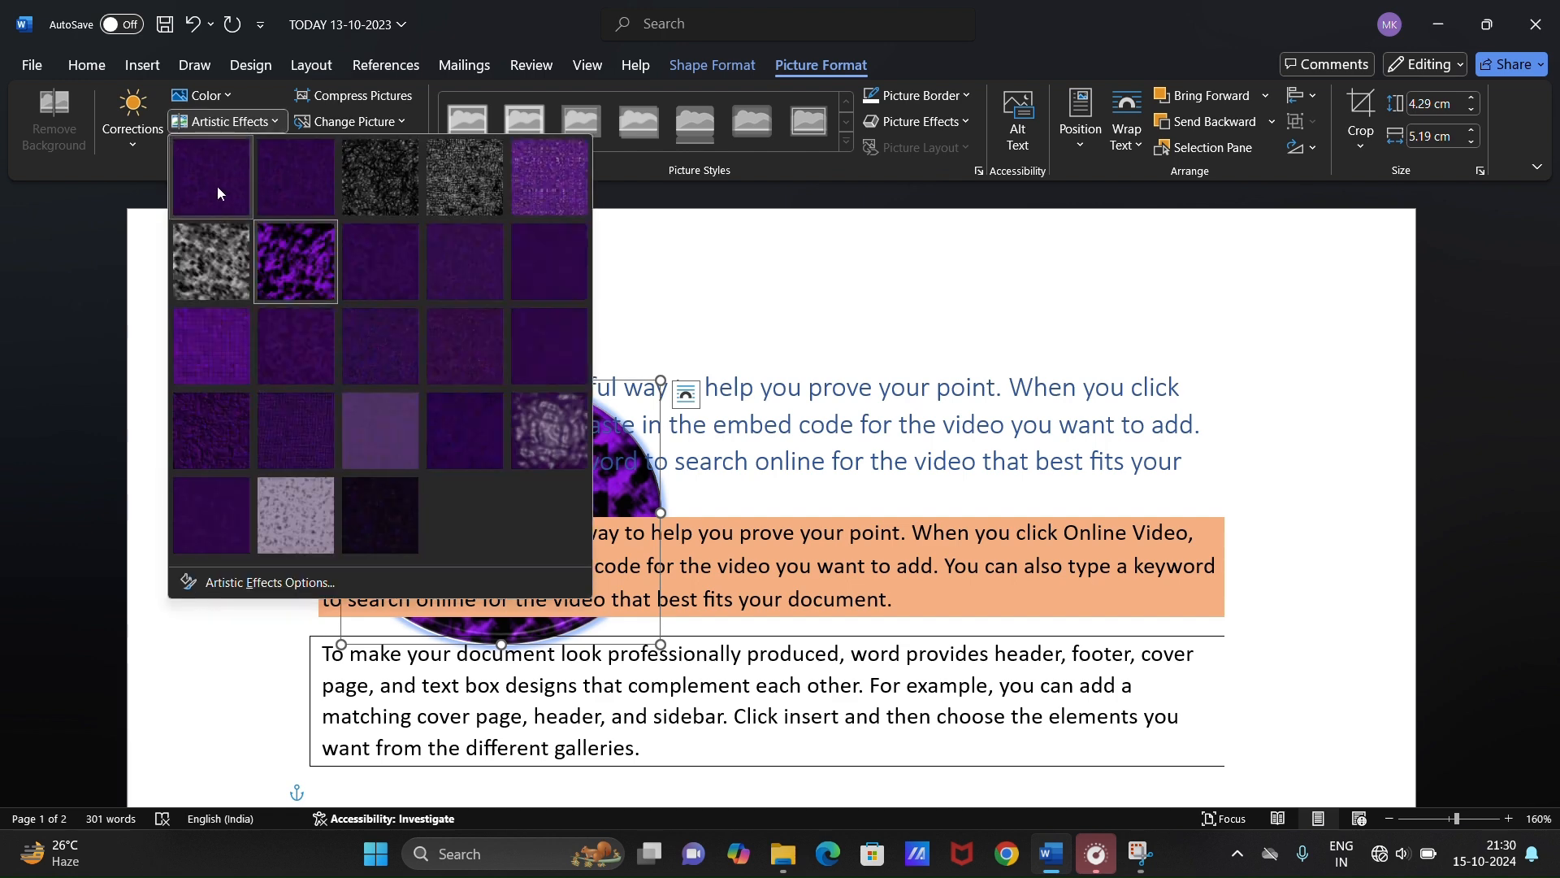
click(221, 294)
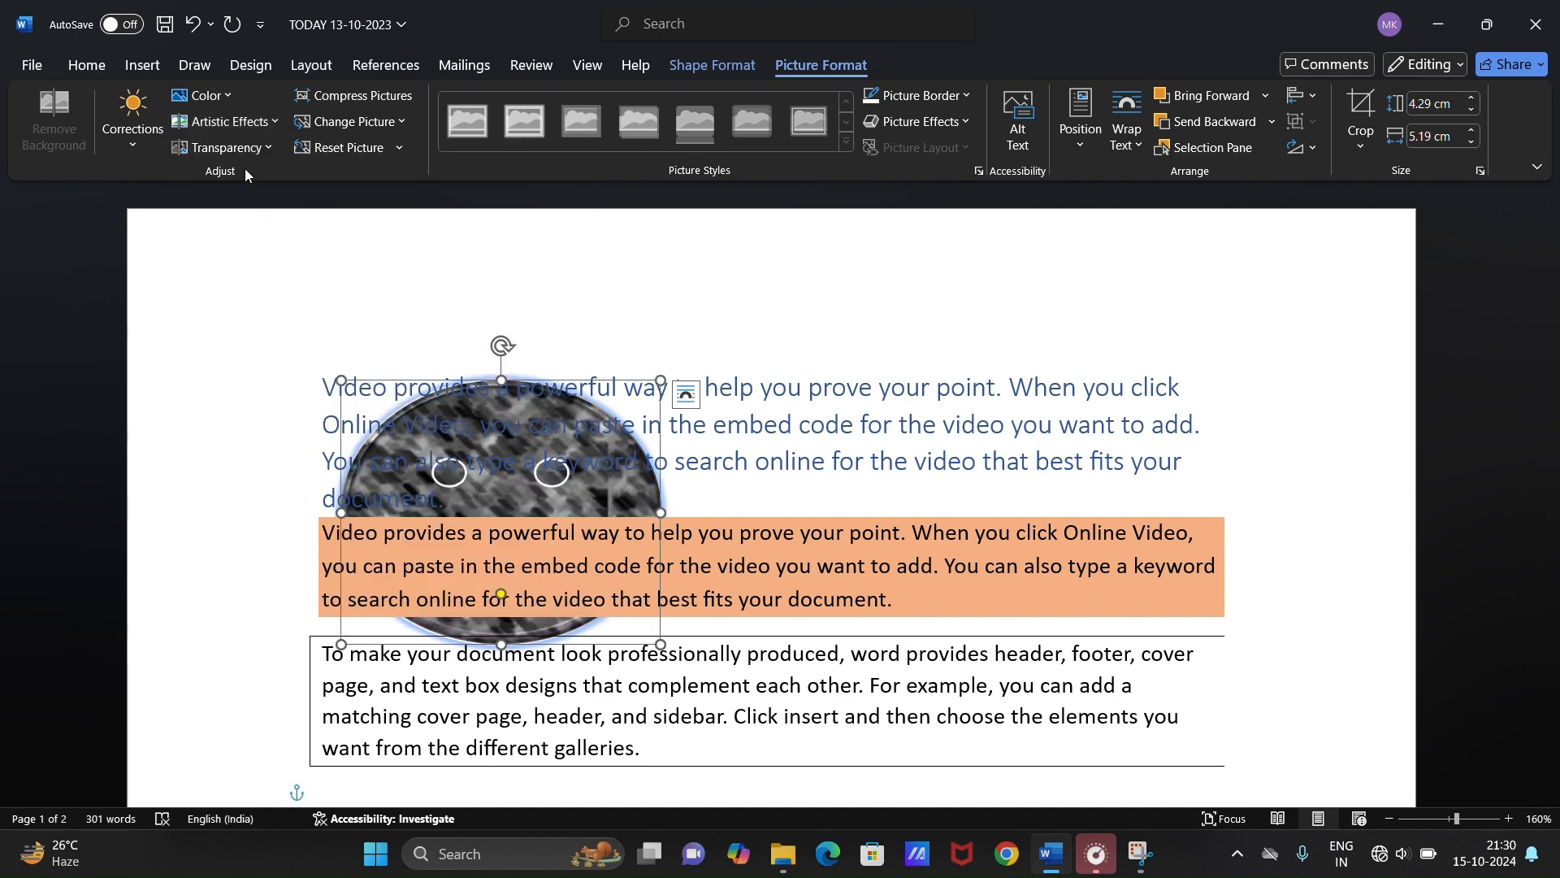
- Apply the fourth transparency preset to the smiley face and compress only this picture, deleting its cropped areas
click(258, 145)
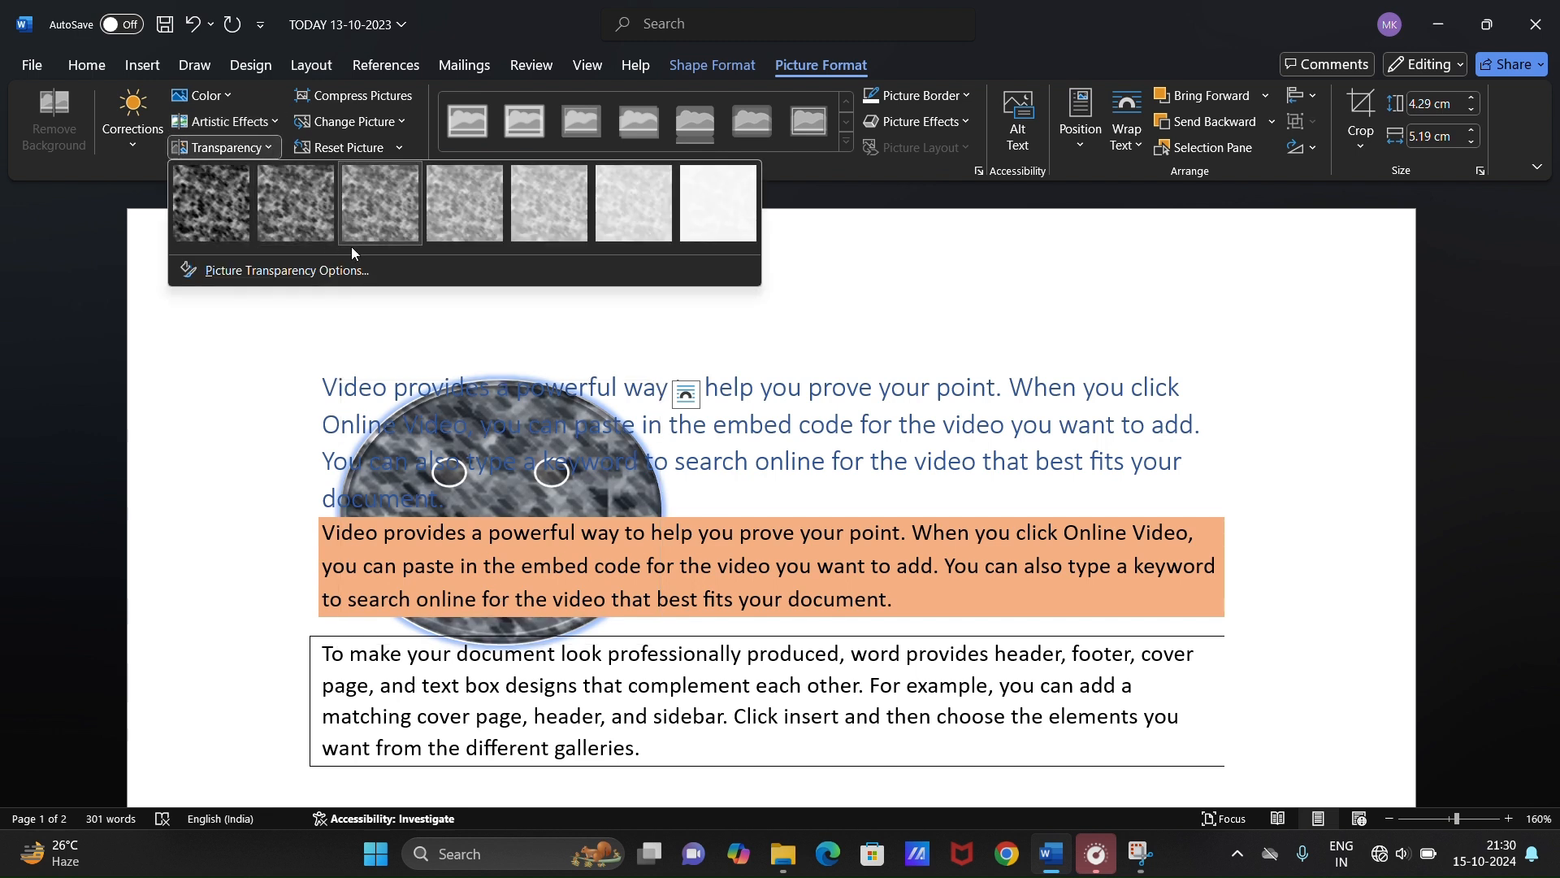
click(456, 199)
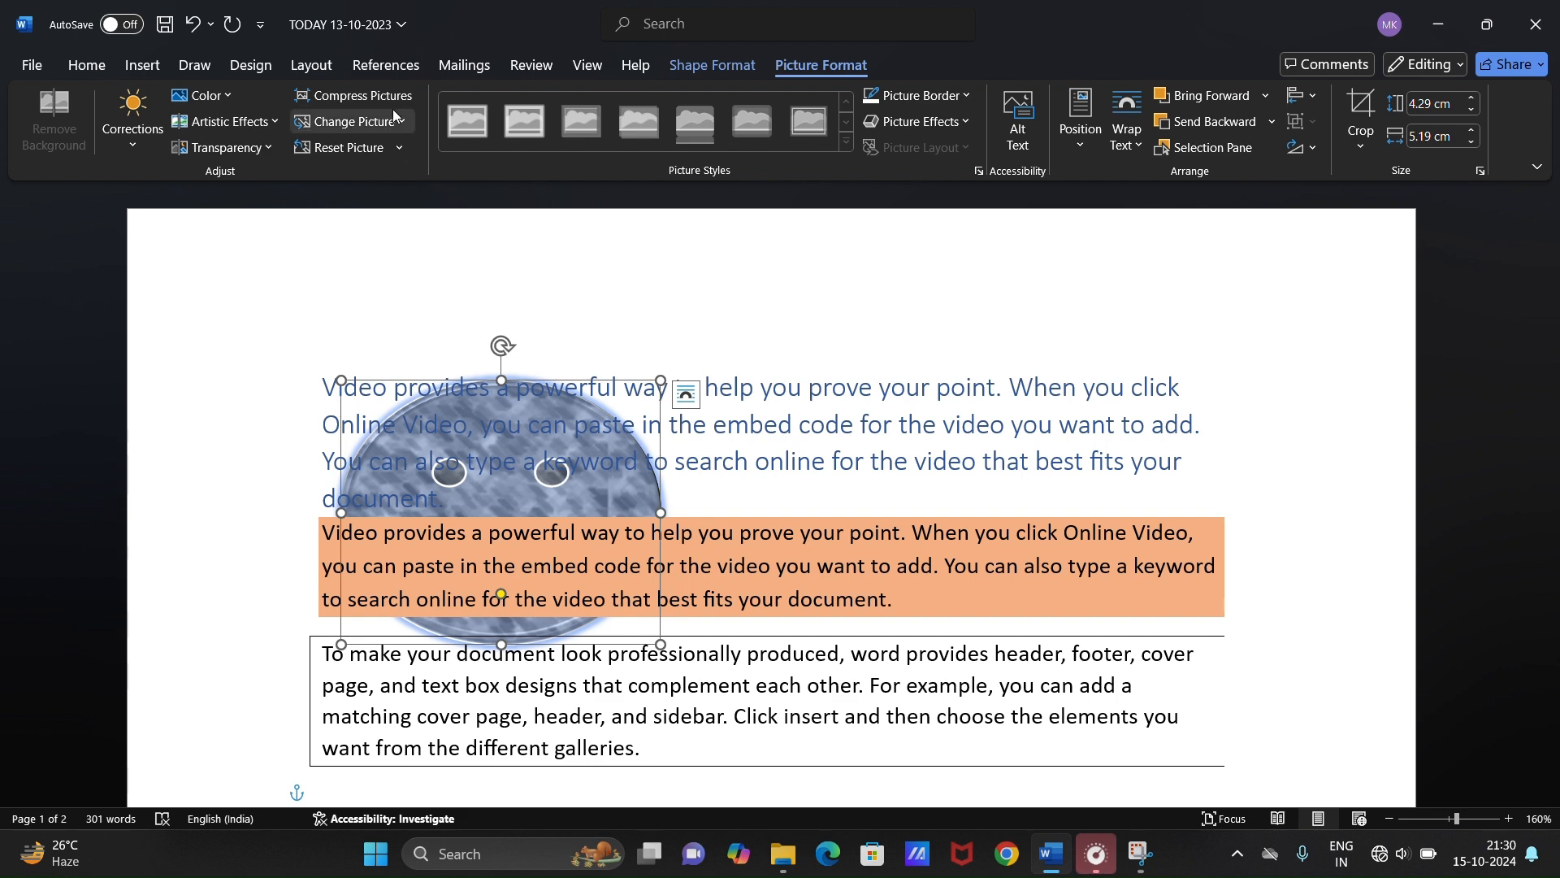
click(362, 98)
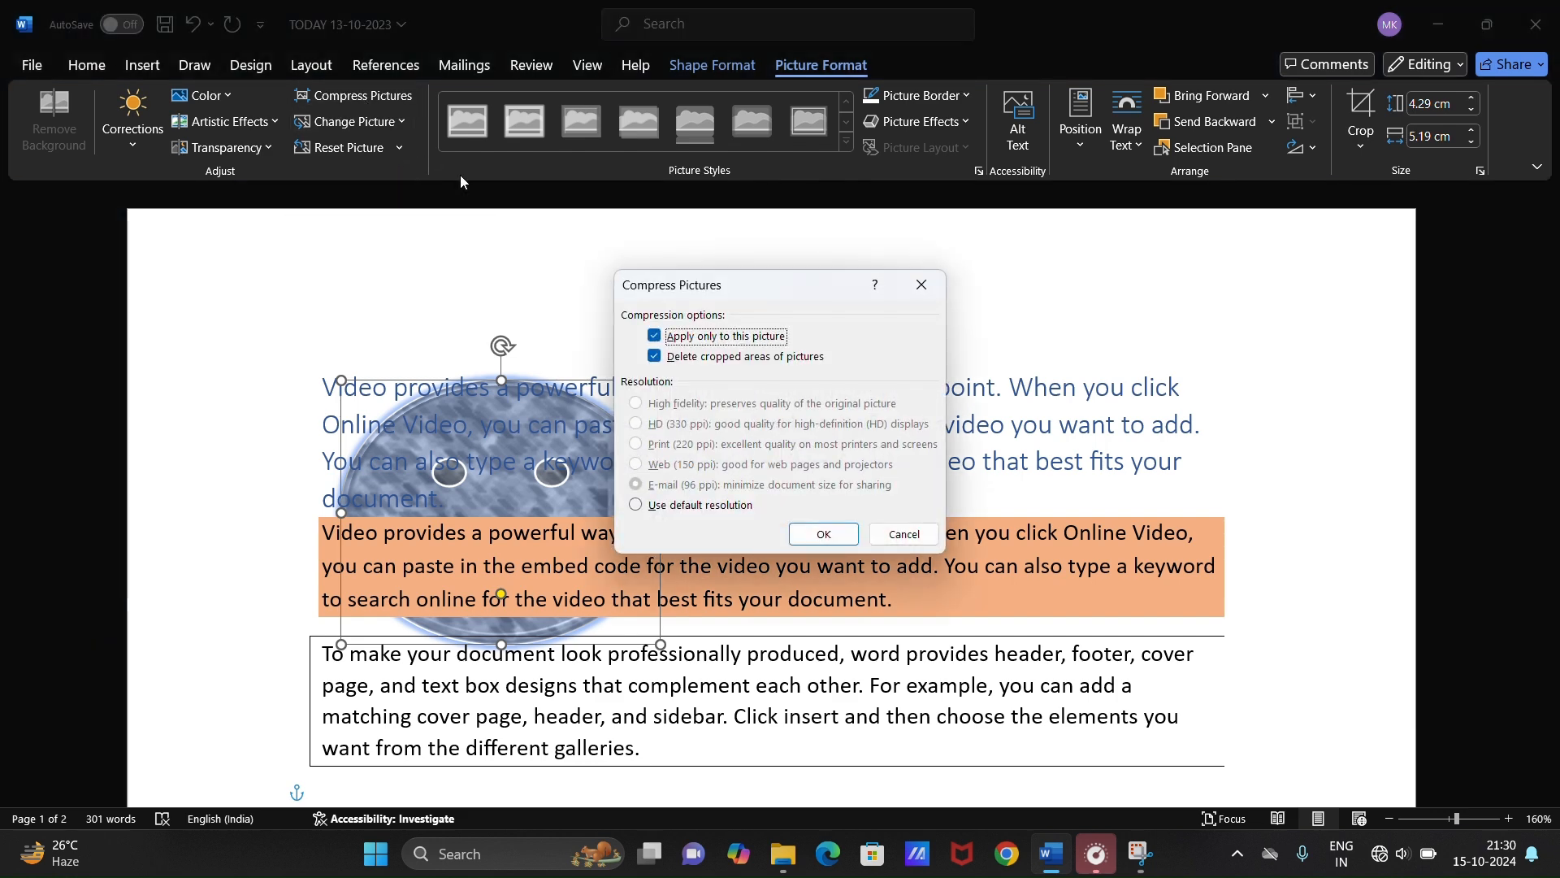
click(849, 536)
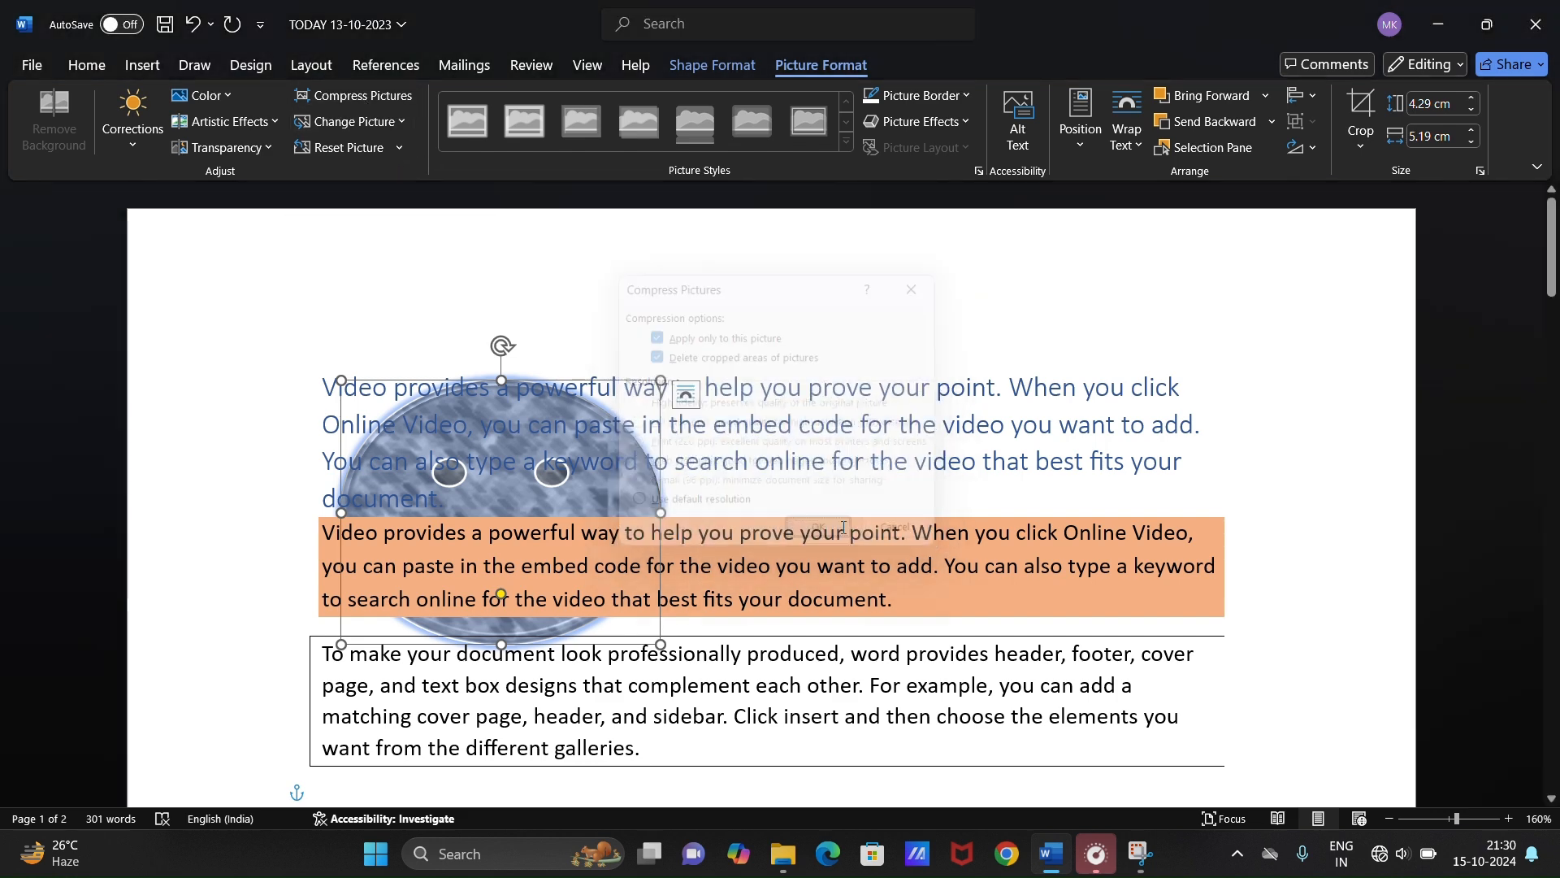
- Try to replace the smiley face's picture with one from icons, and leave the picture replacement without choosing anything
click(354, 121)
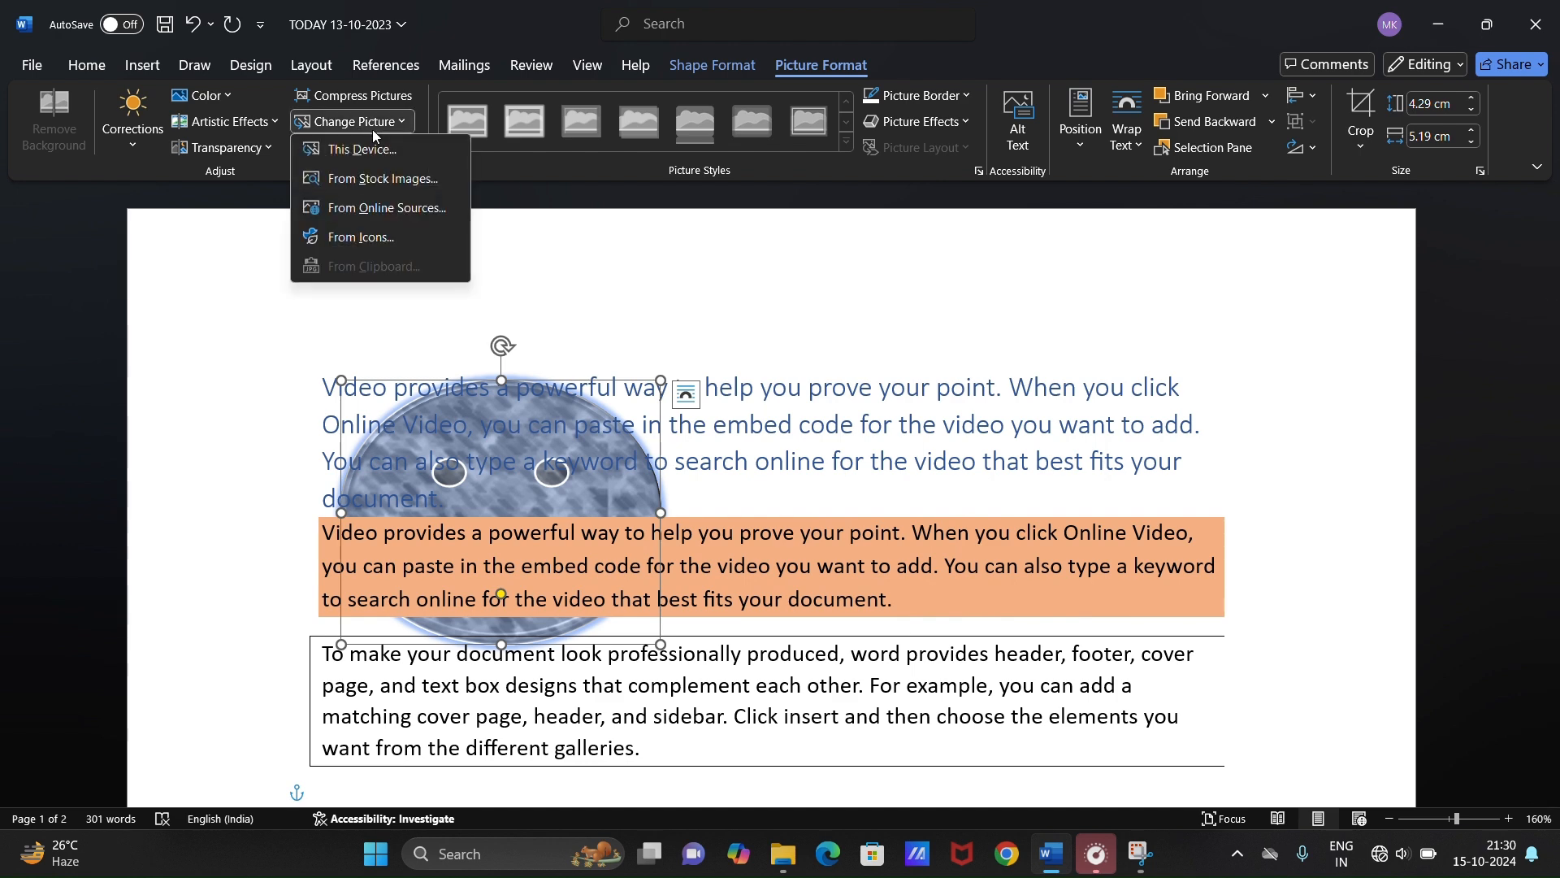
click(363, 236)
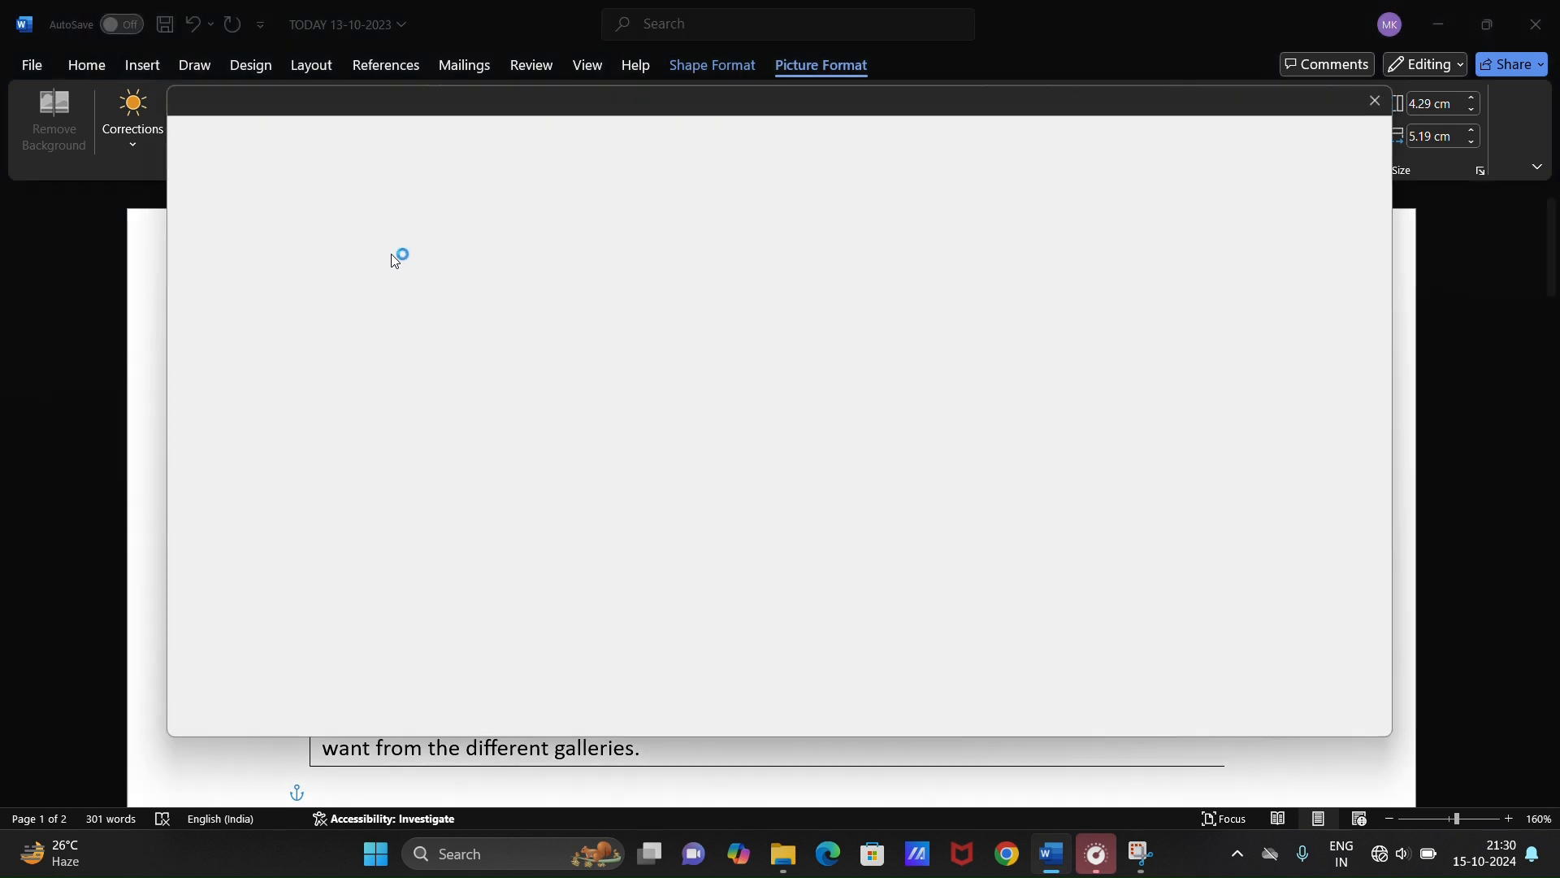
click(887, 458)
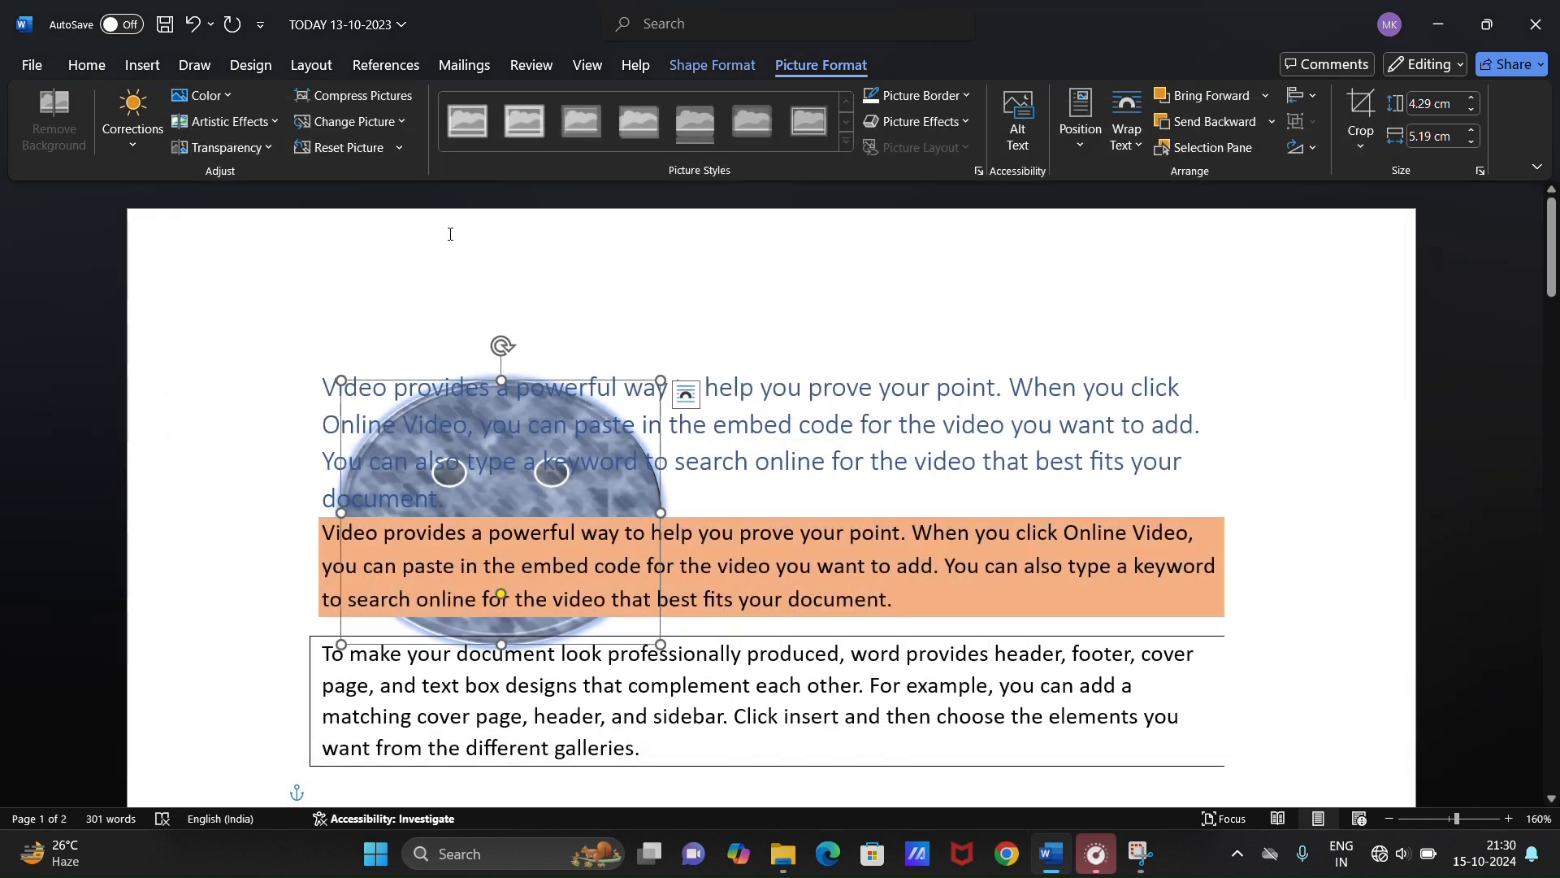
click(363, 130)
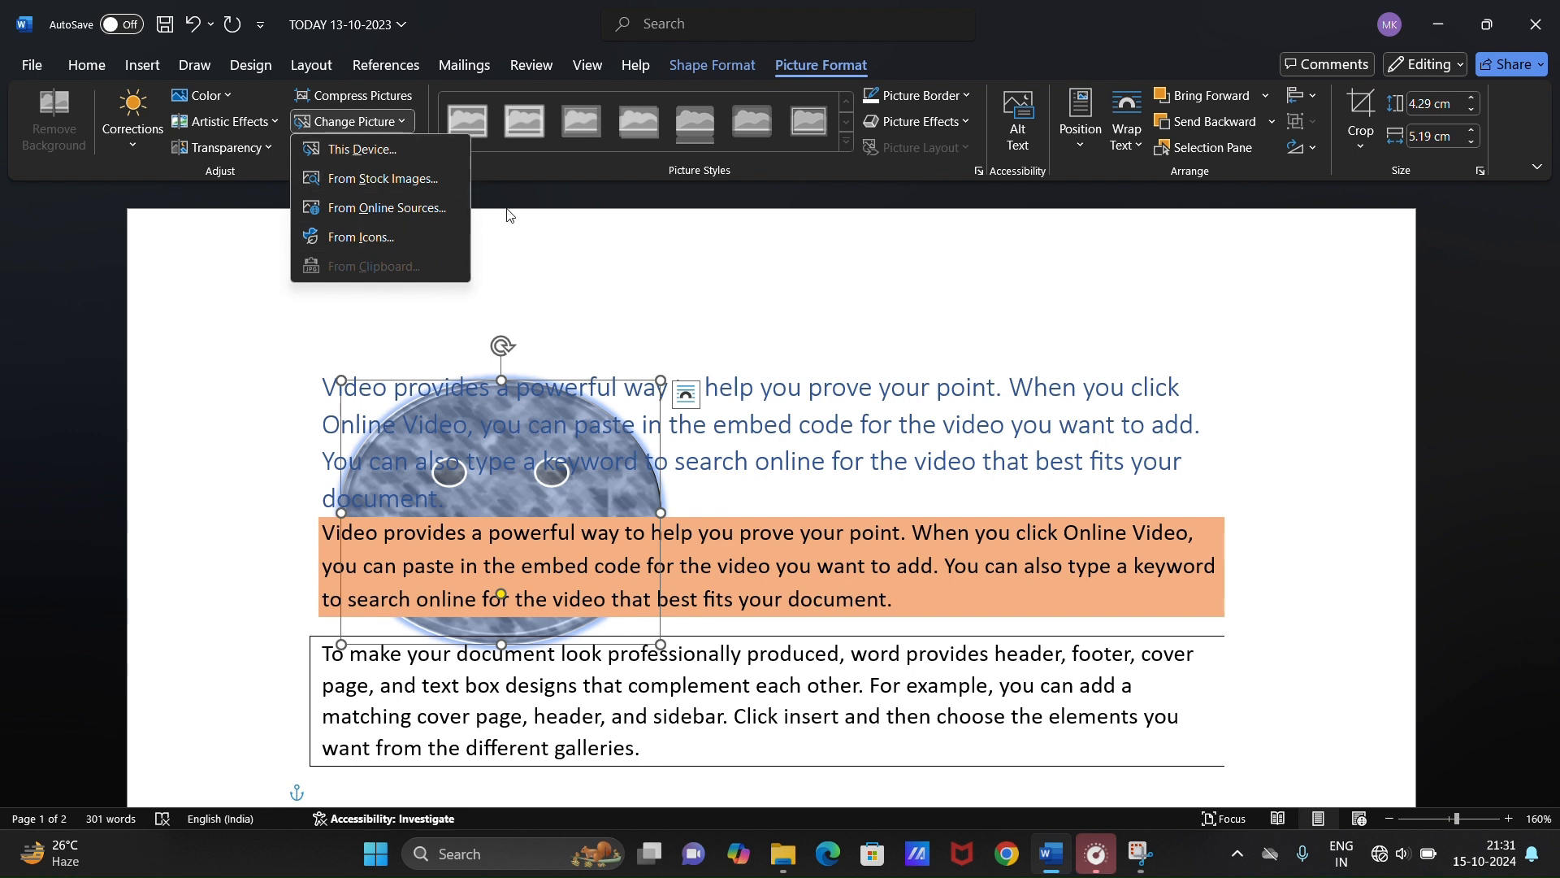
click(525, 234)
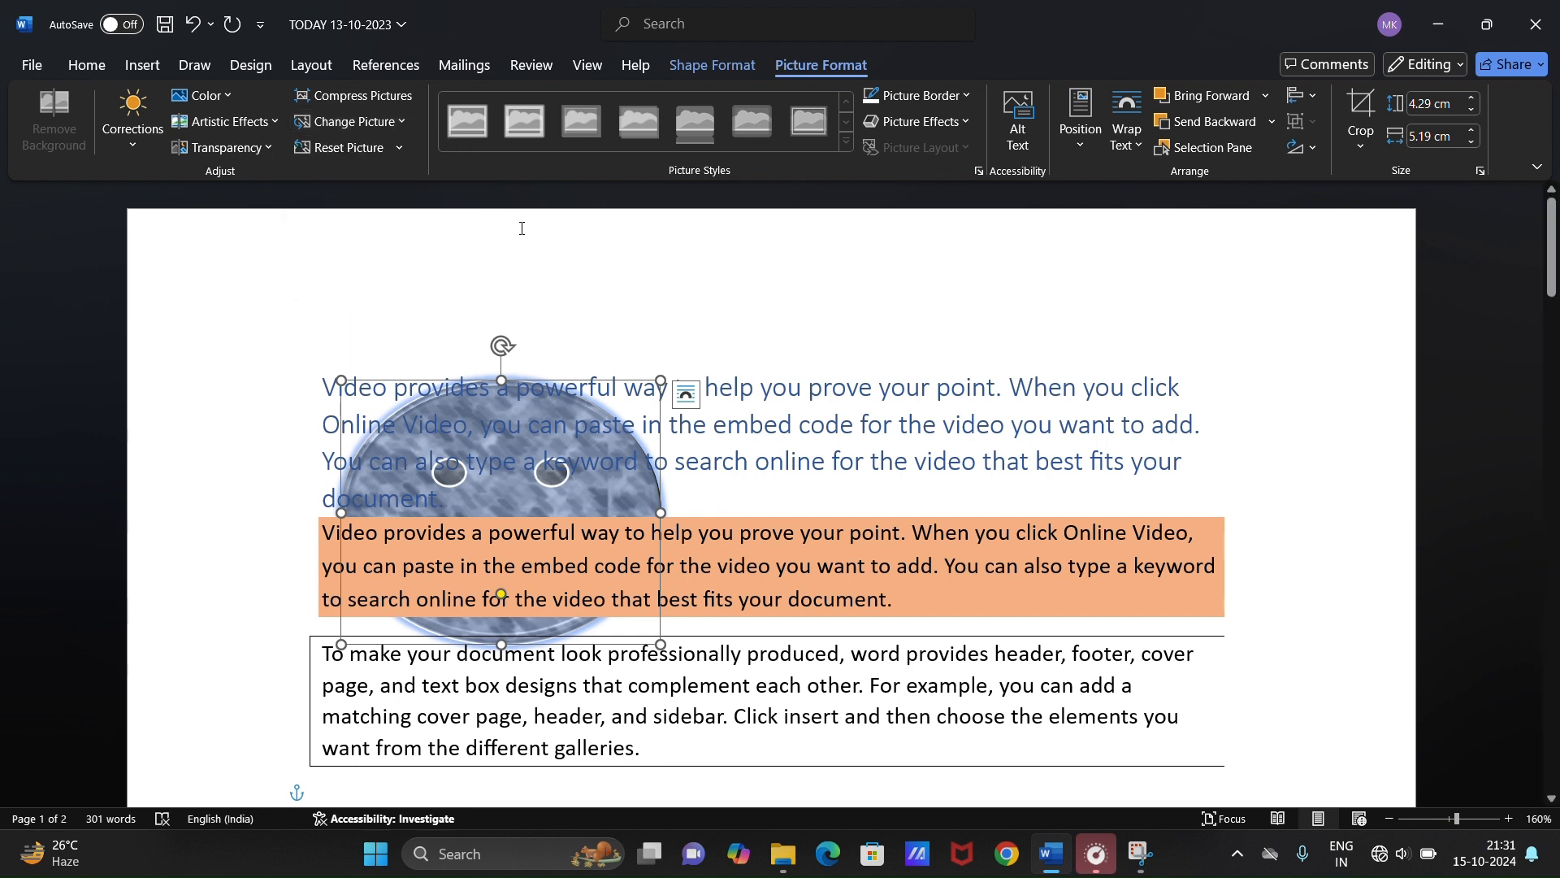
- Reset the smiley face's picture formatting, and reset both picture and size
click(399, 155)
click(408, 181)
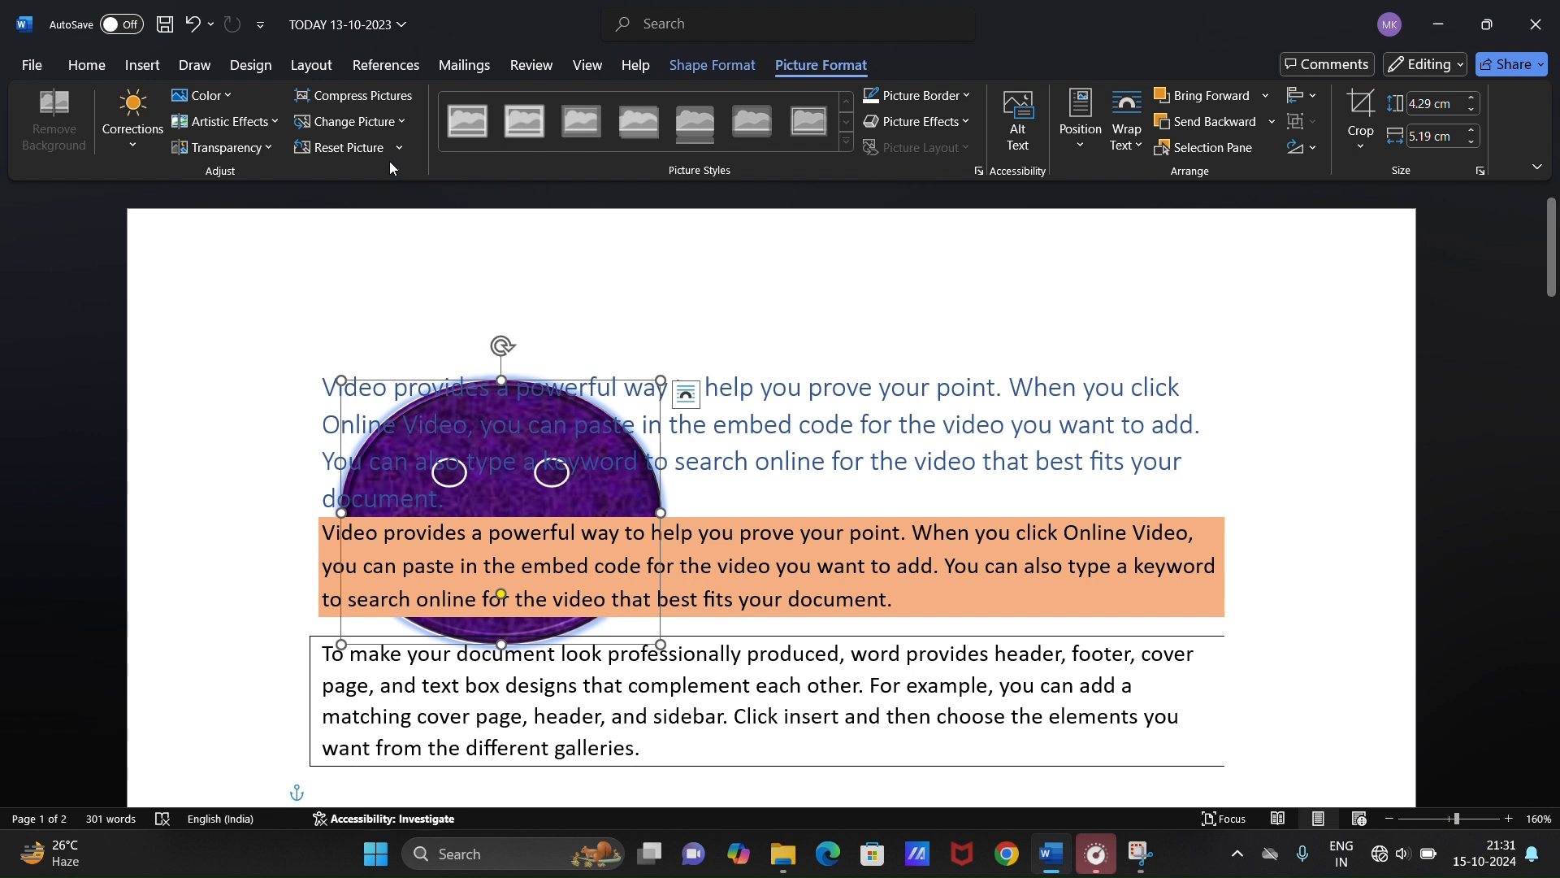
click(401, 147)
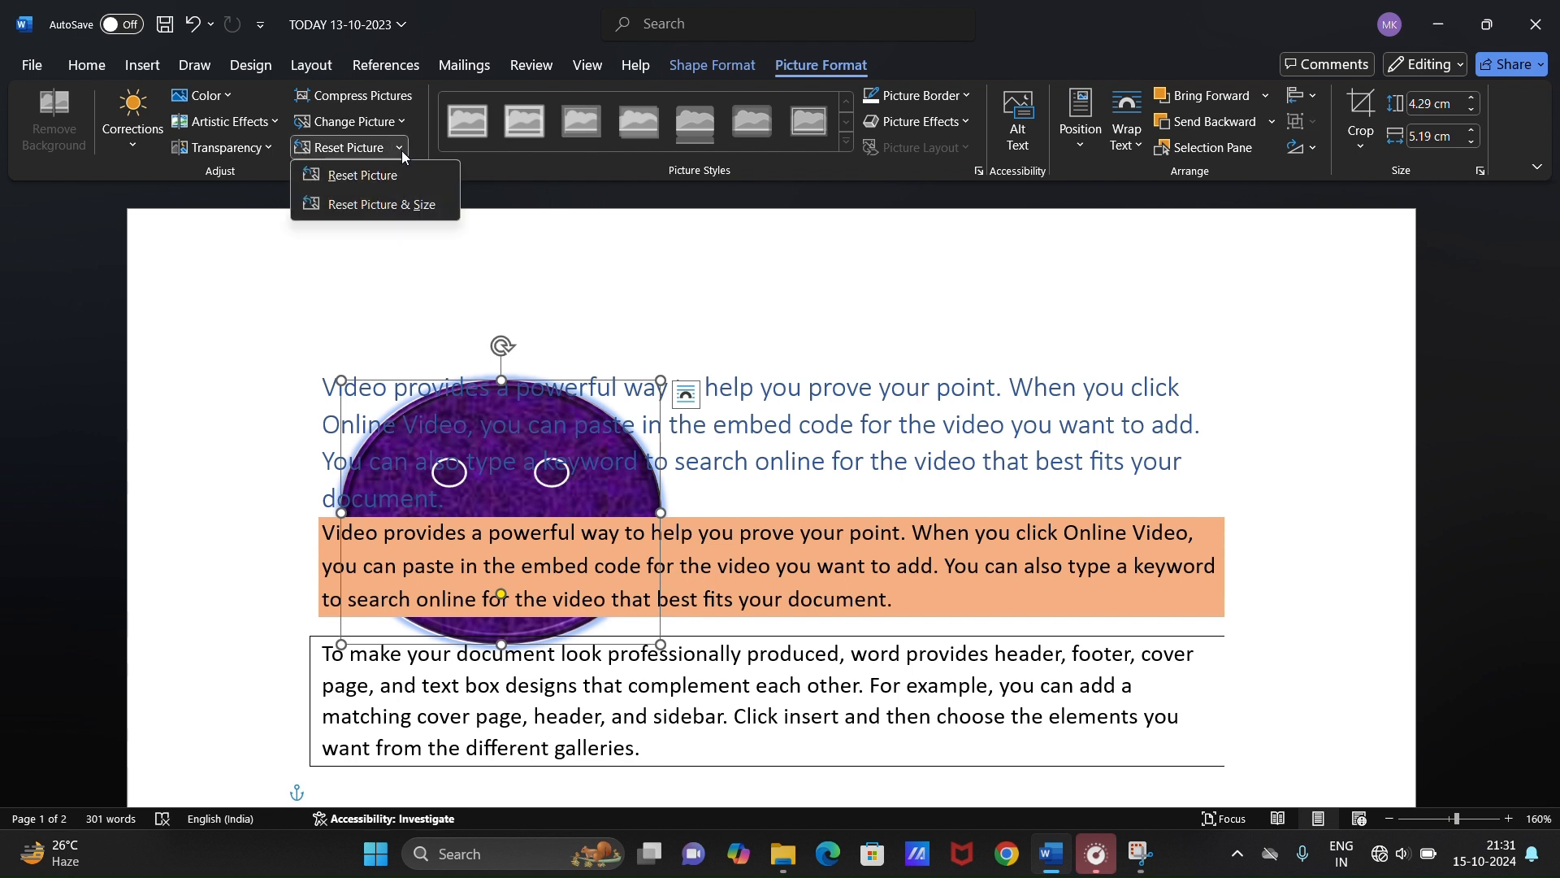
click(410, 204)
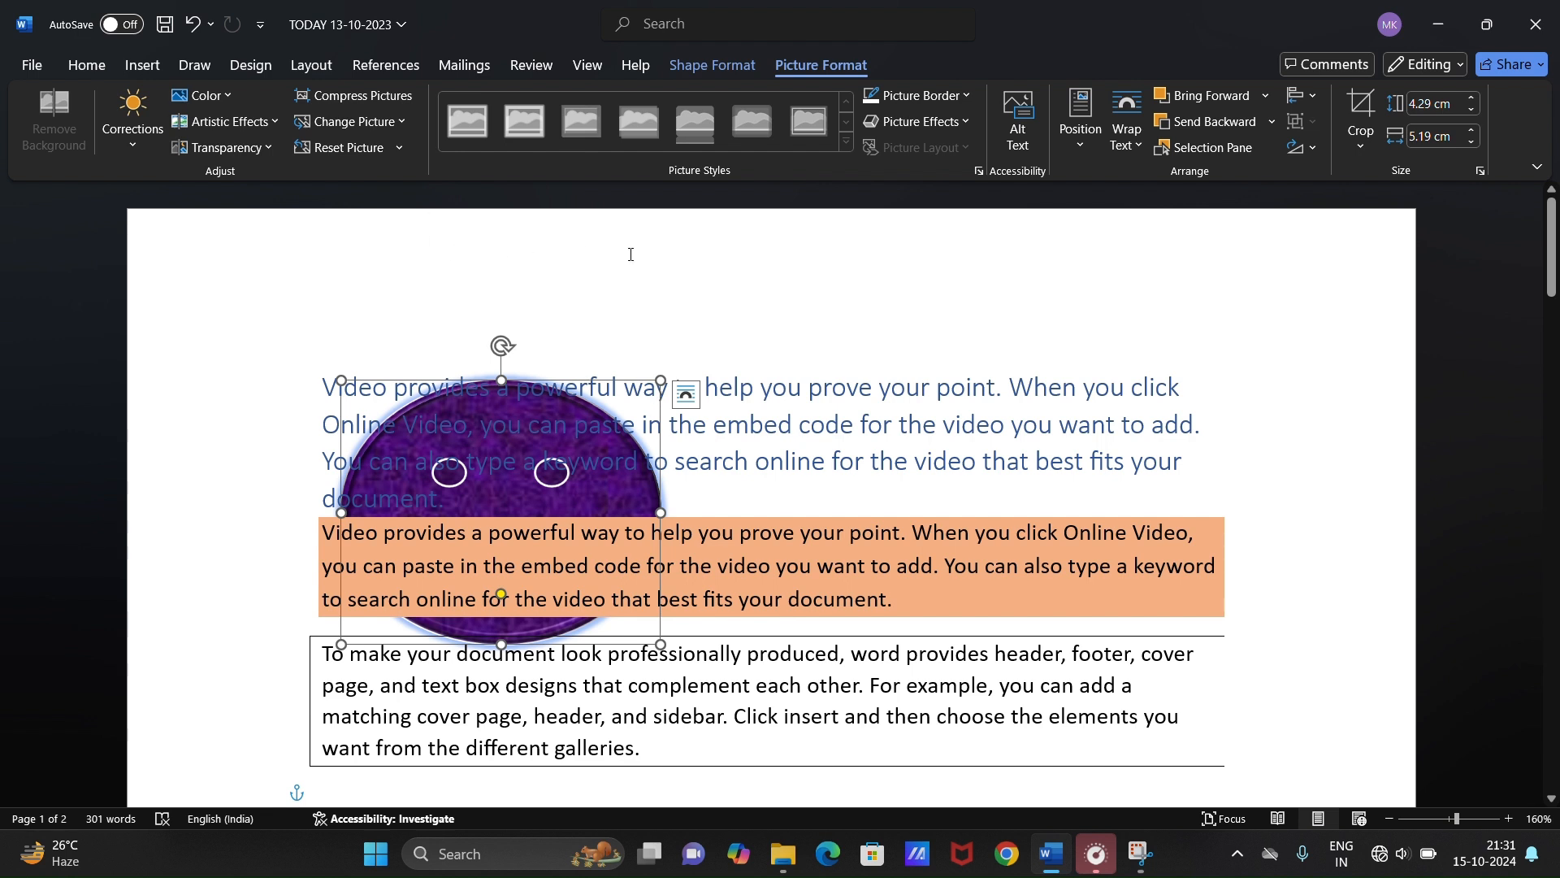
- Give the smiley face a yellow picture border and apply the second reflection variation from the first row
click(963, 94)
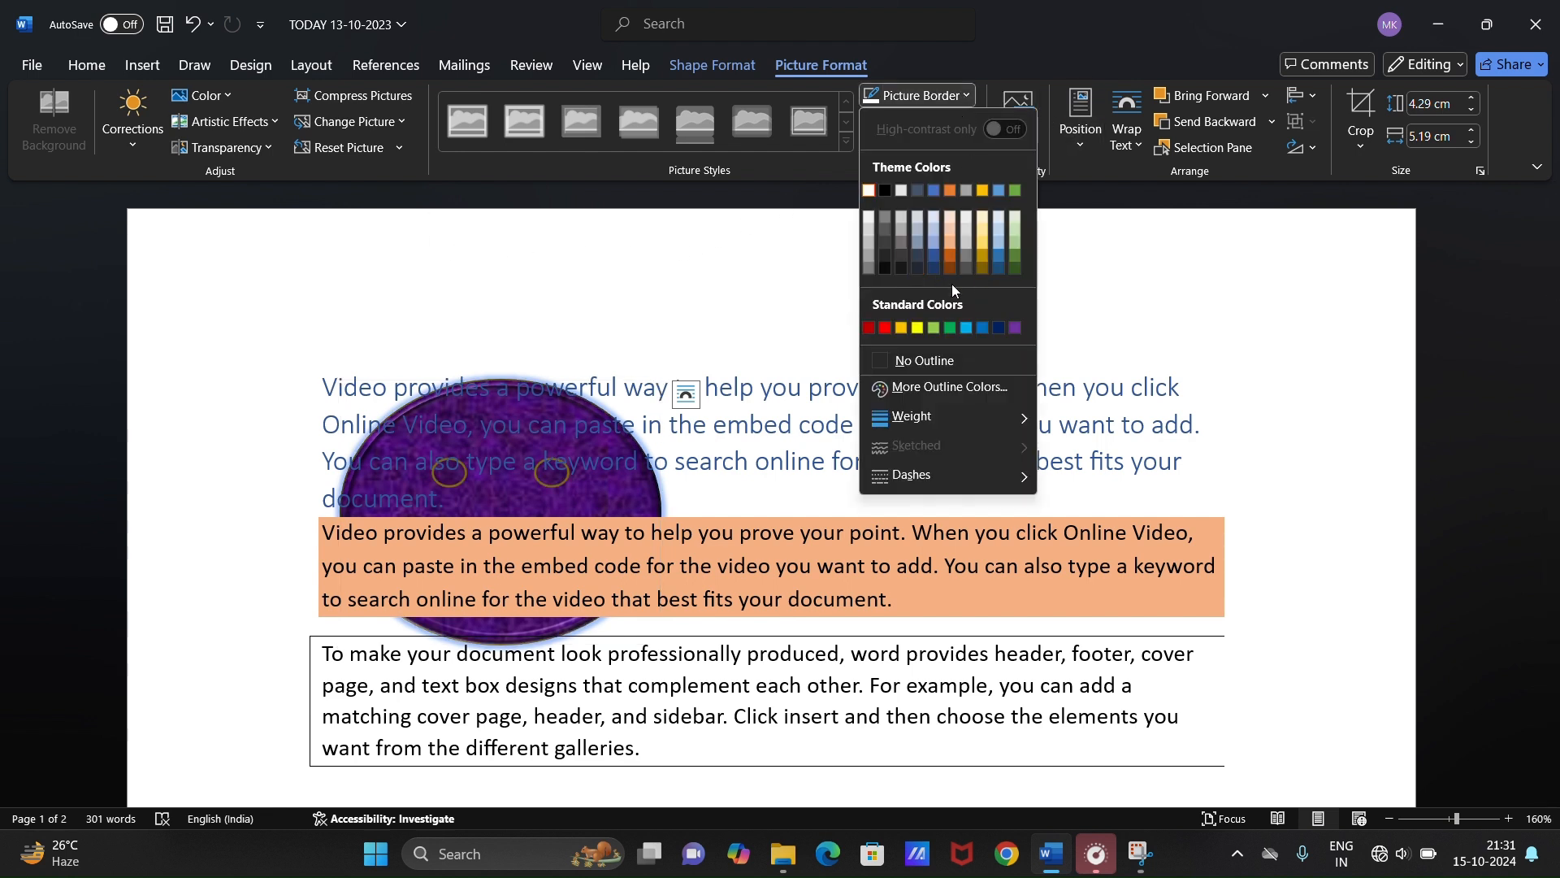
click(917, 327)
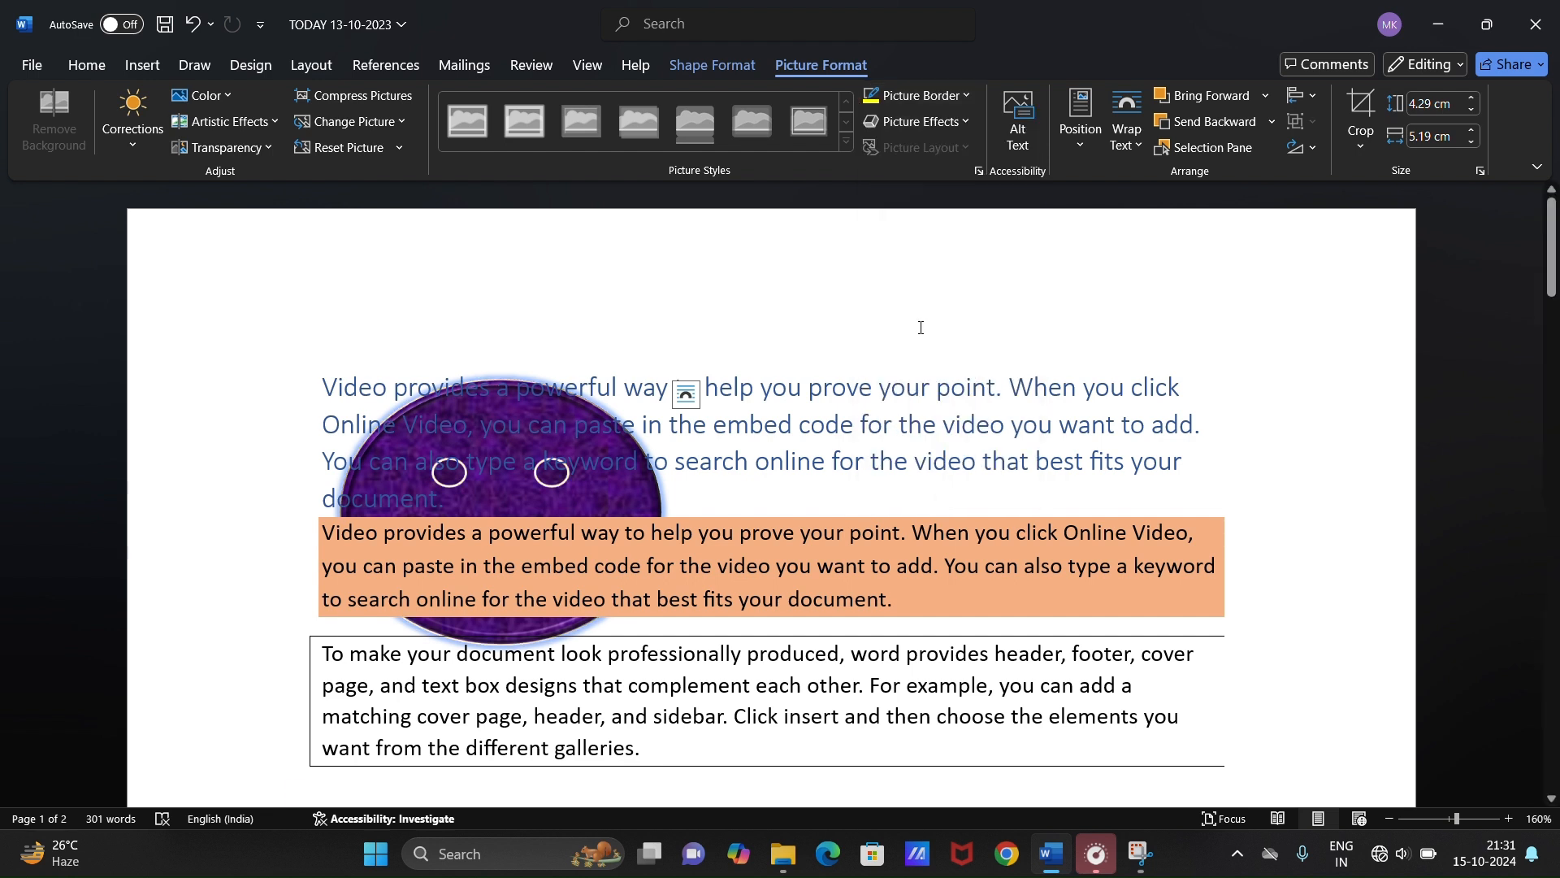
click(935, 121)
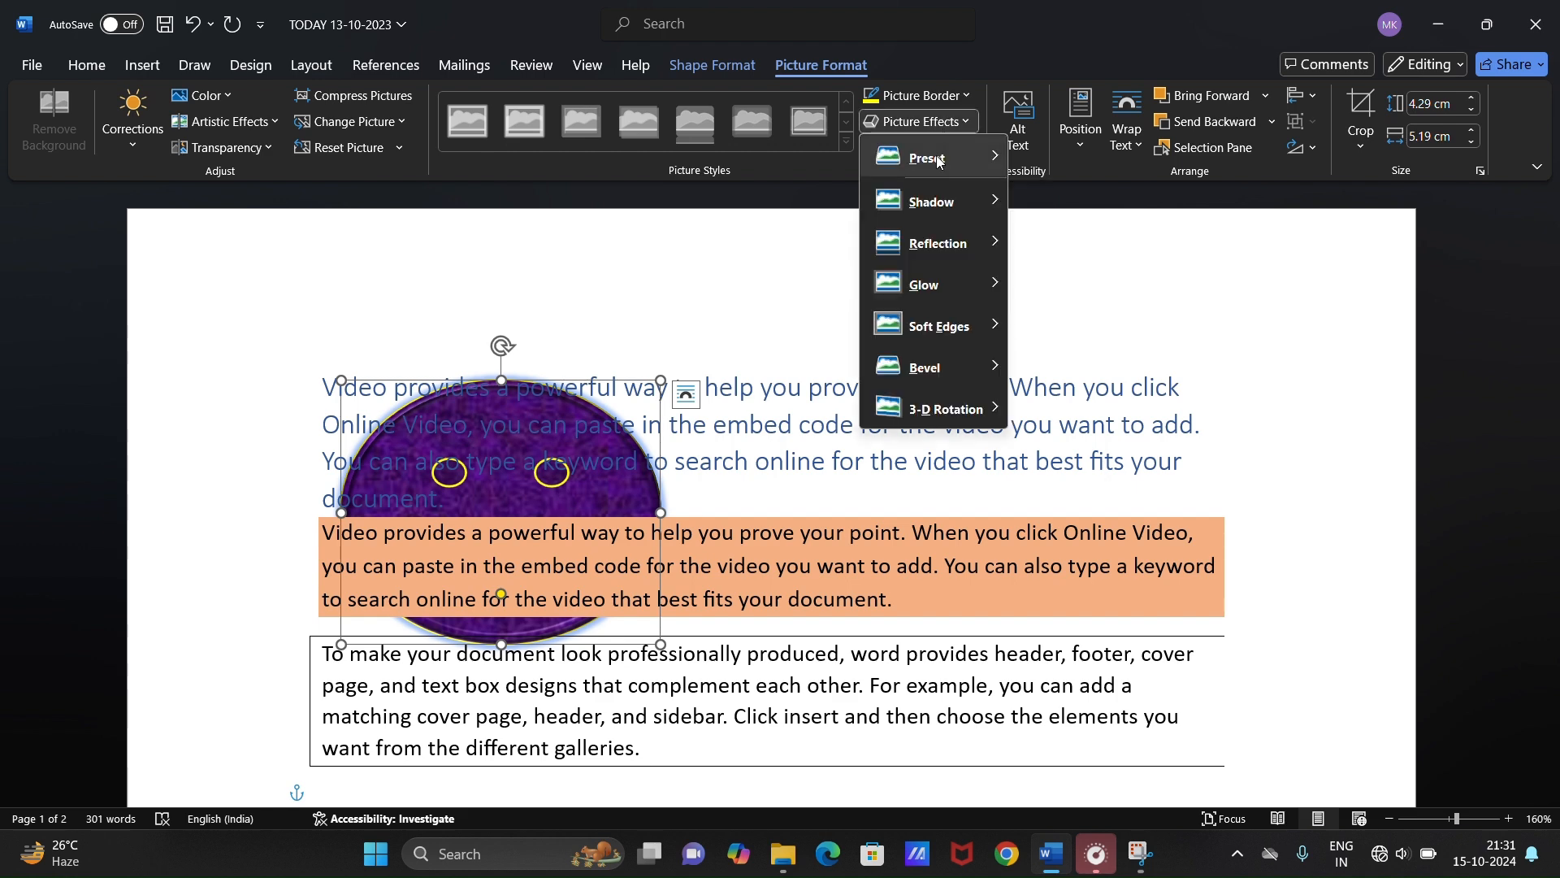
click(953, 276)
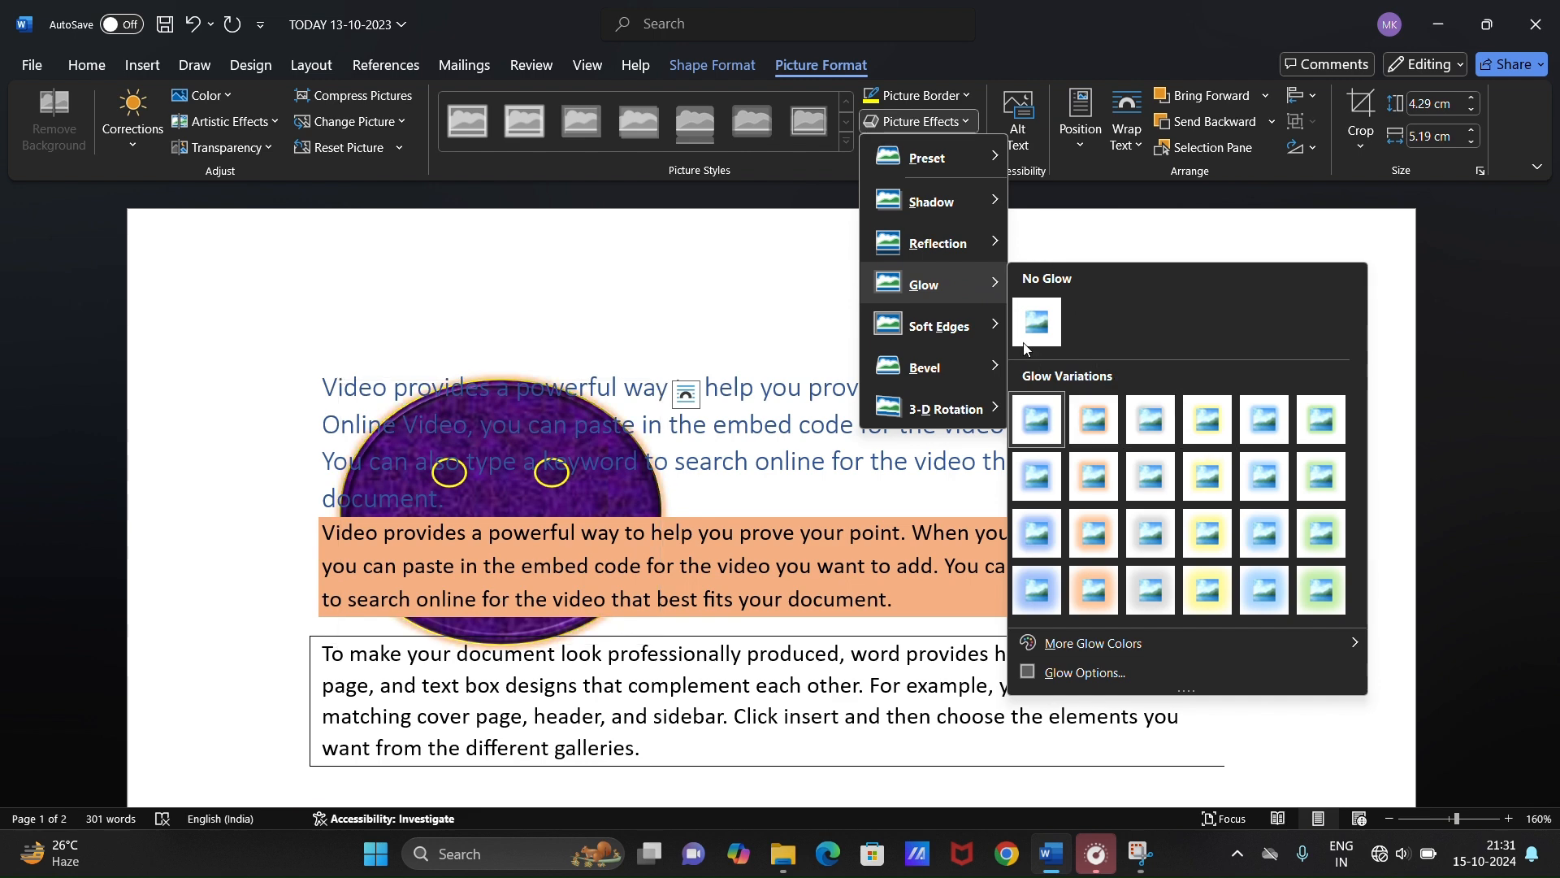
mouse_move(943, 243)
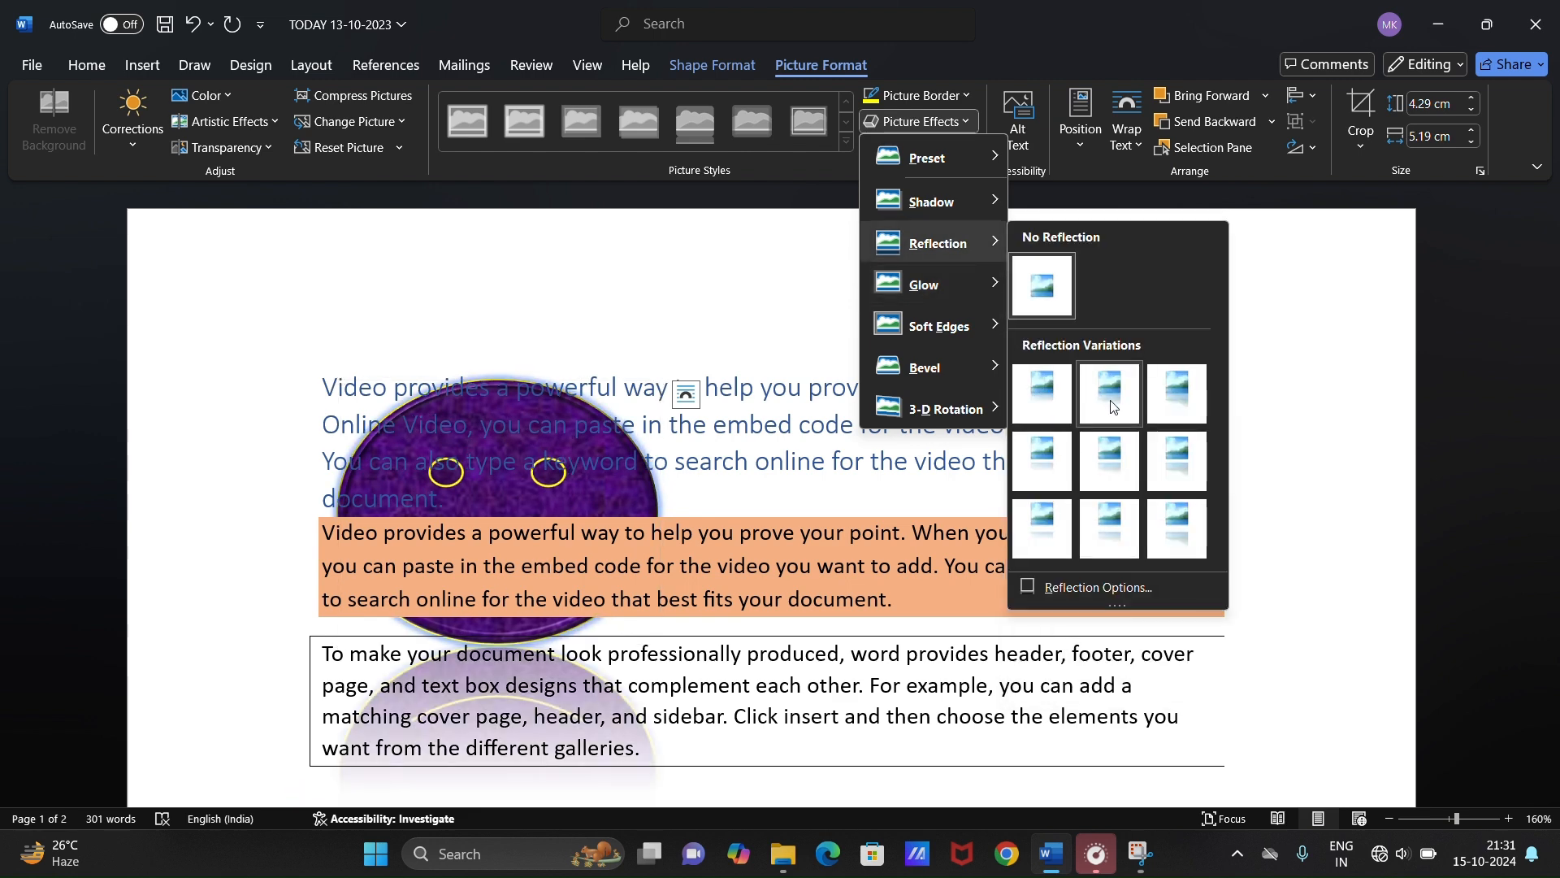
click(1111, 393)
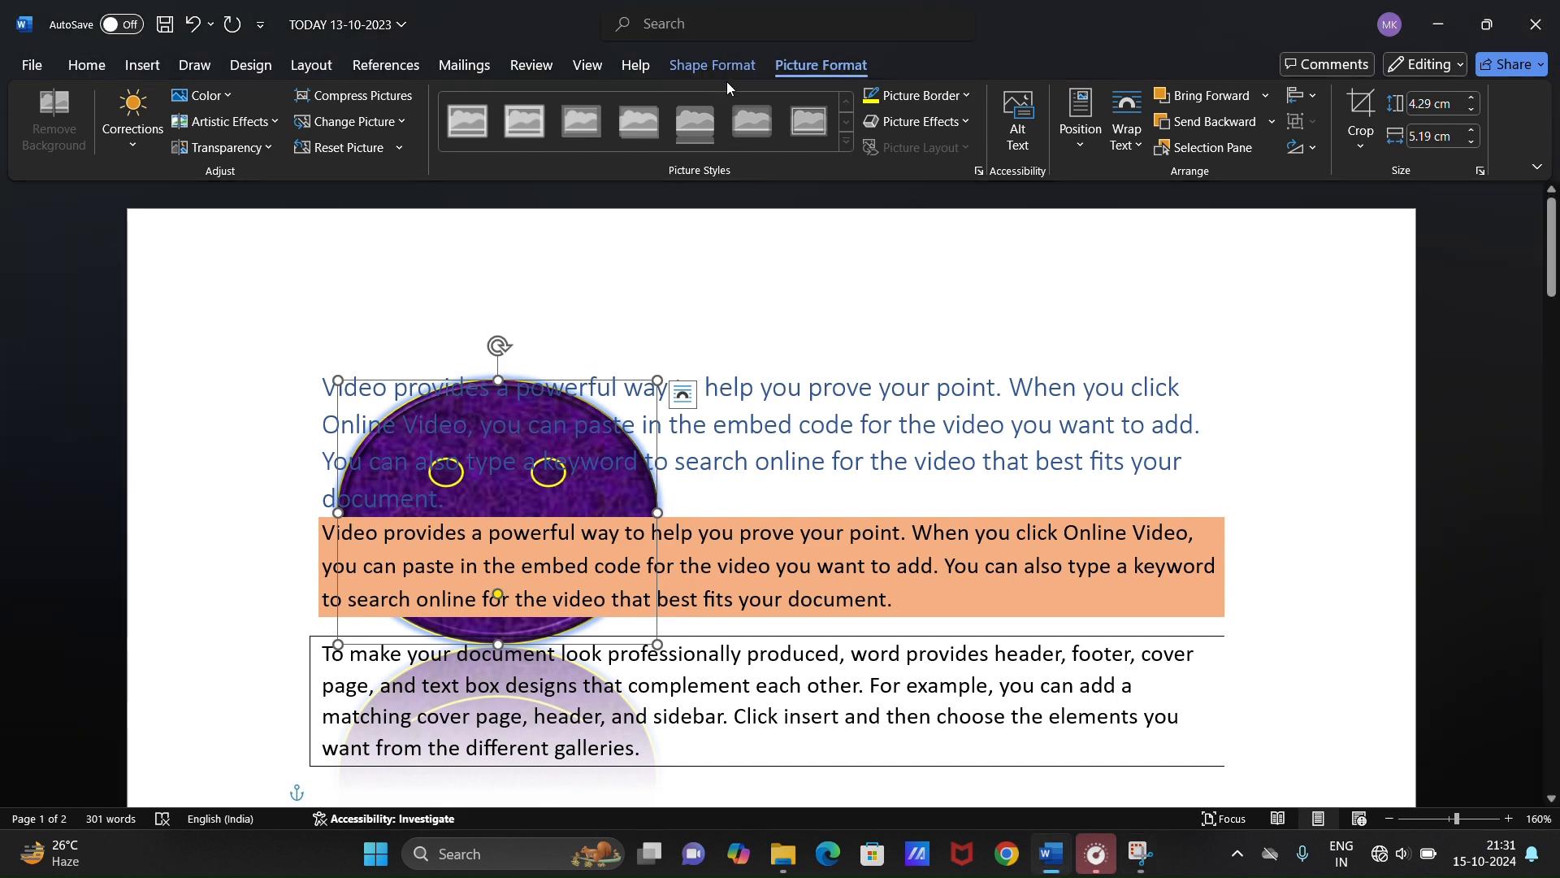
click(731, 77)
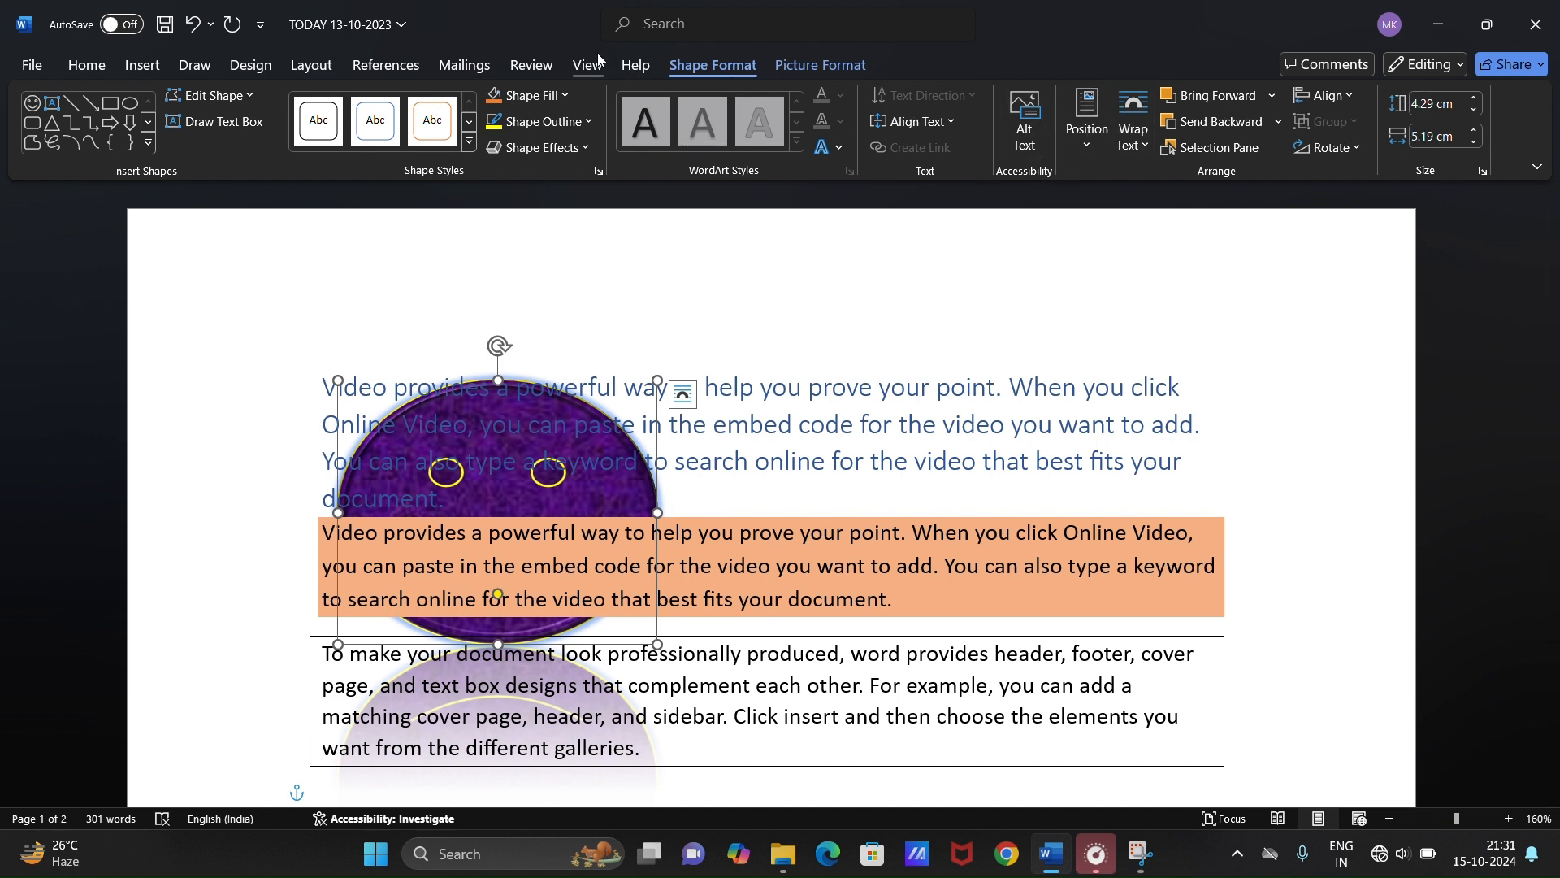
- Try to insert an icon below the boxed paragraph from offline files, and leave without choosing one
click(157, 70)
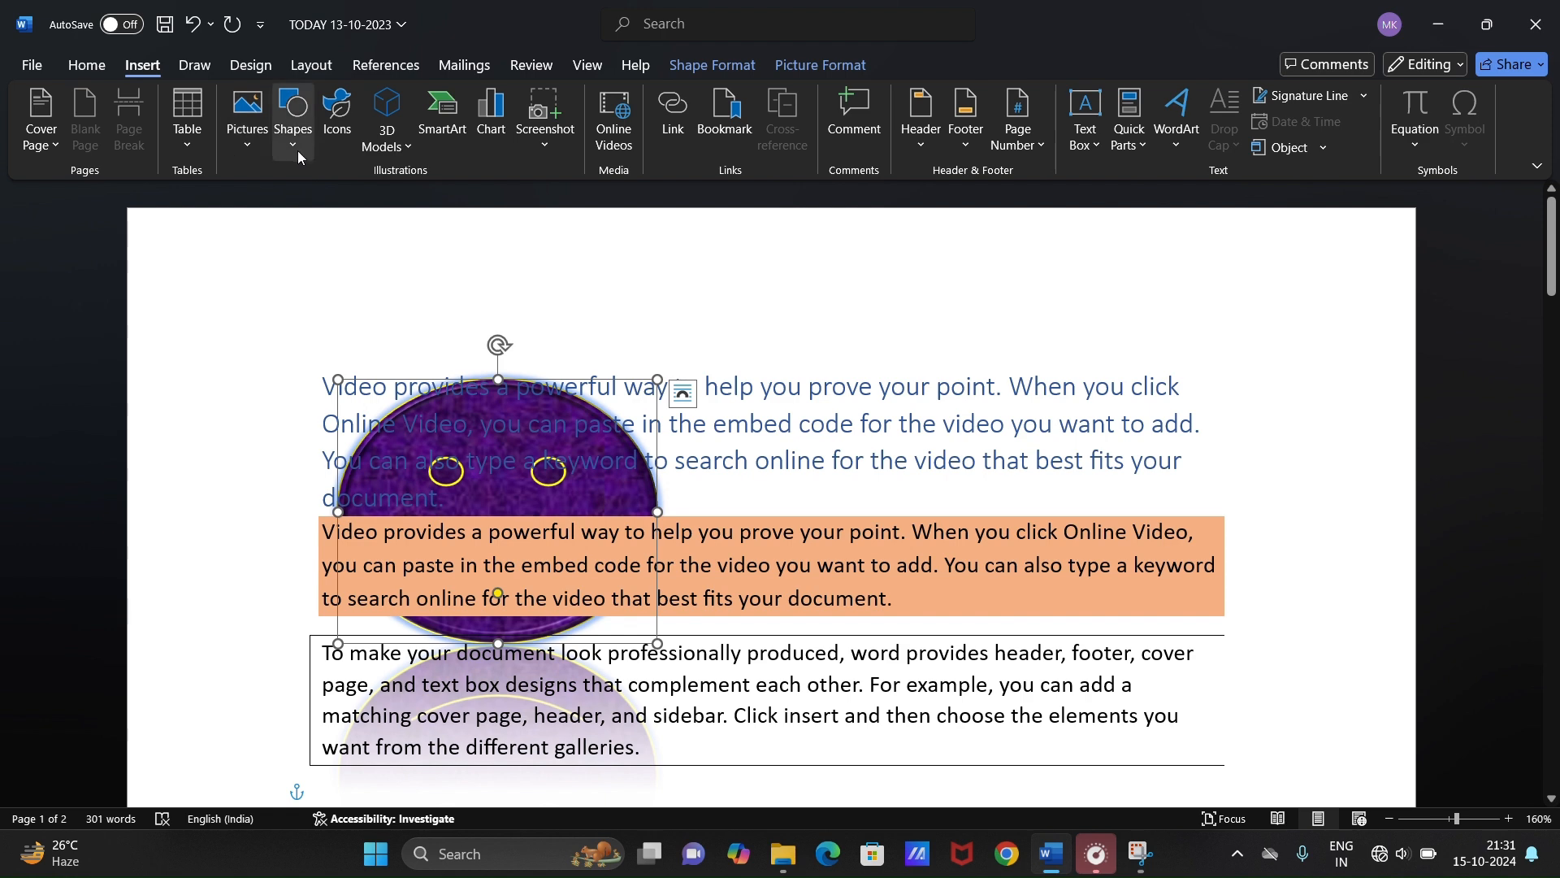
scroll(739, 558, down, 4)
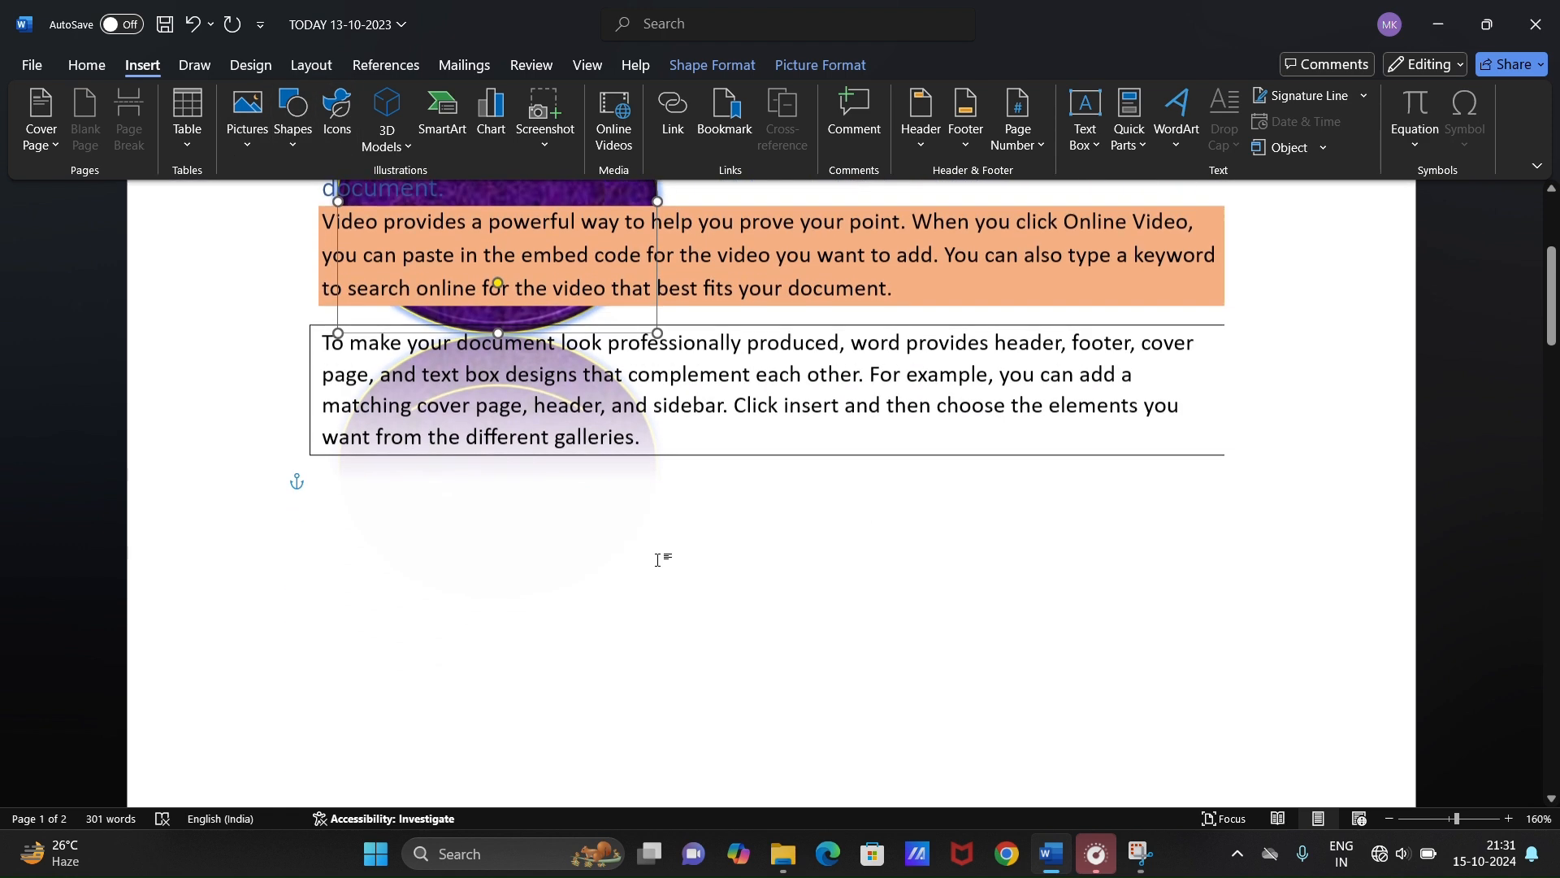
click(551, 528)
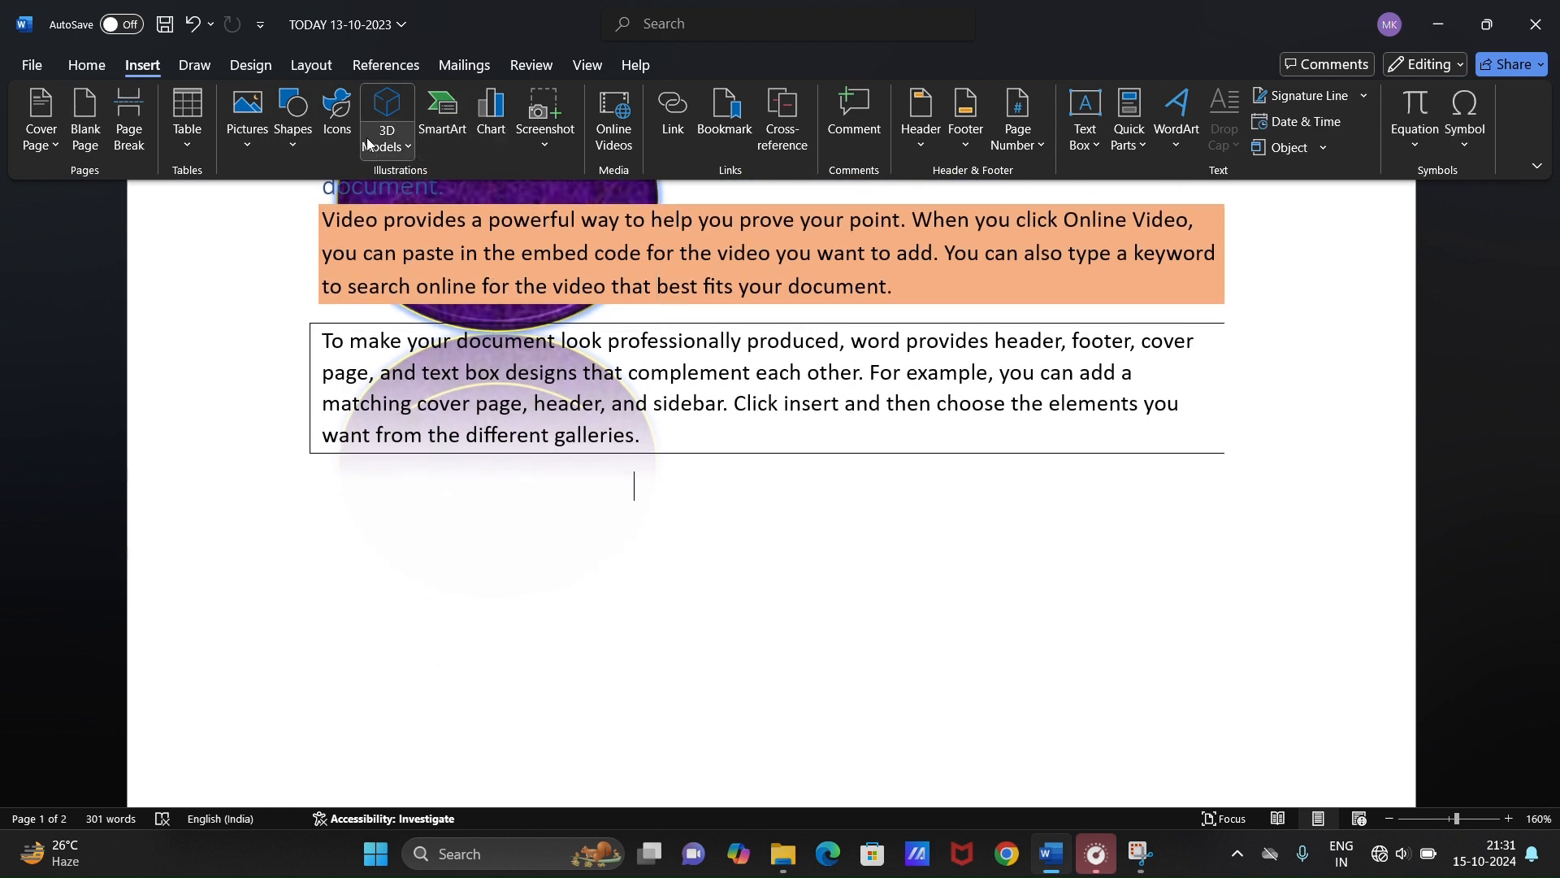
click(337, 109)
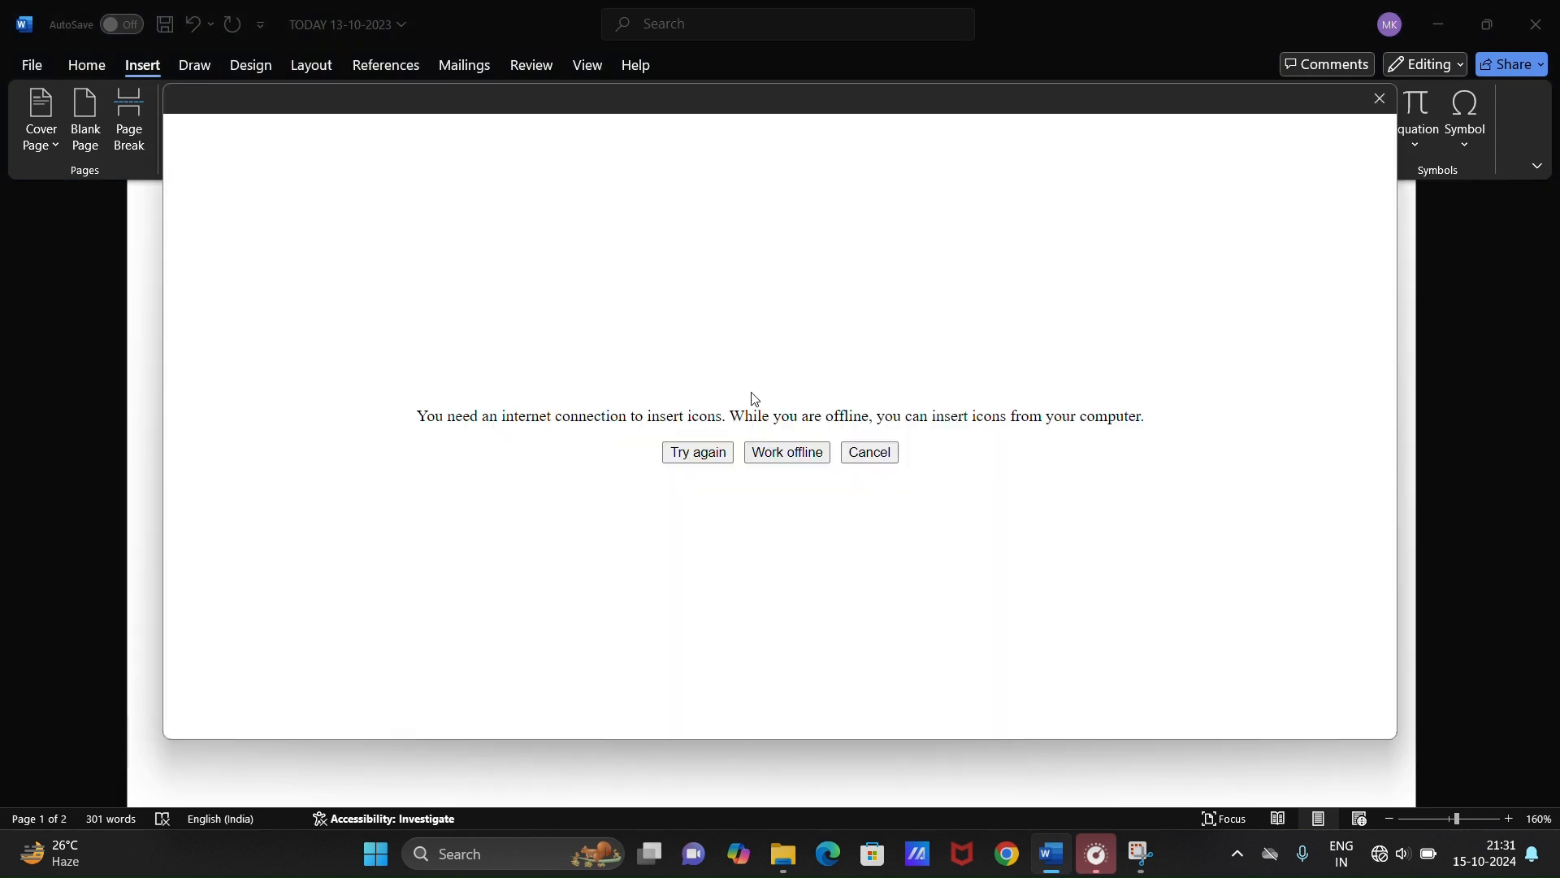
click(825, 455)
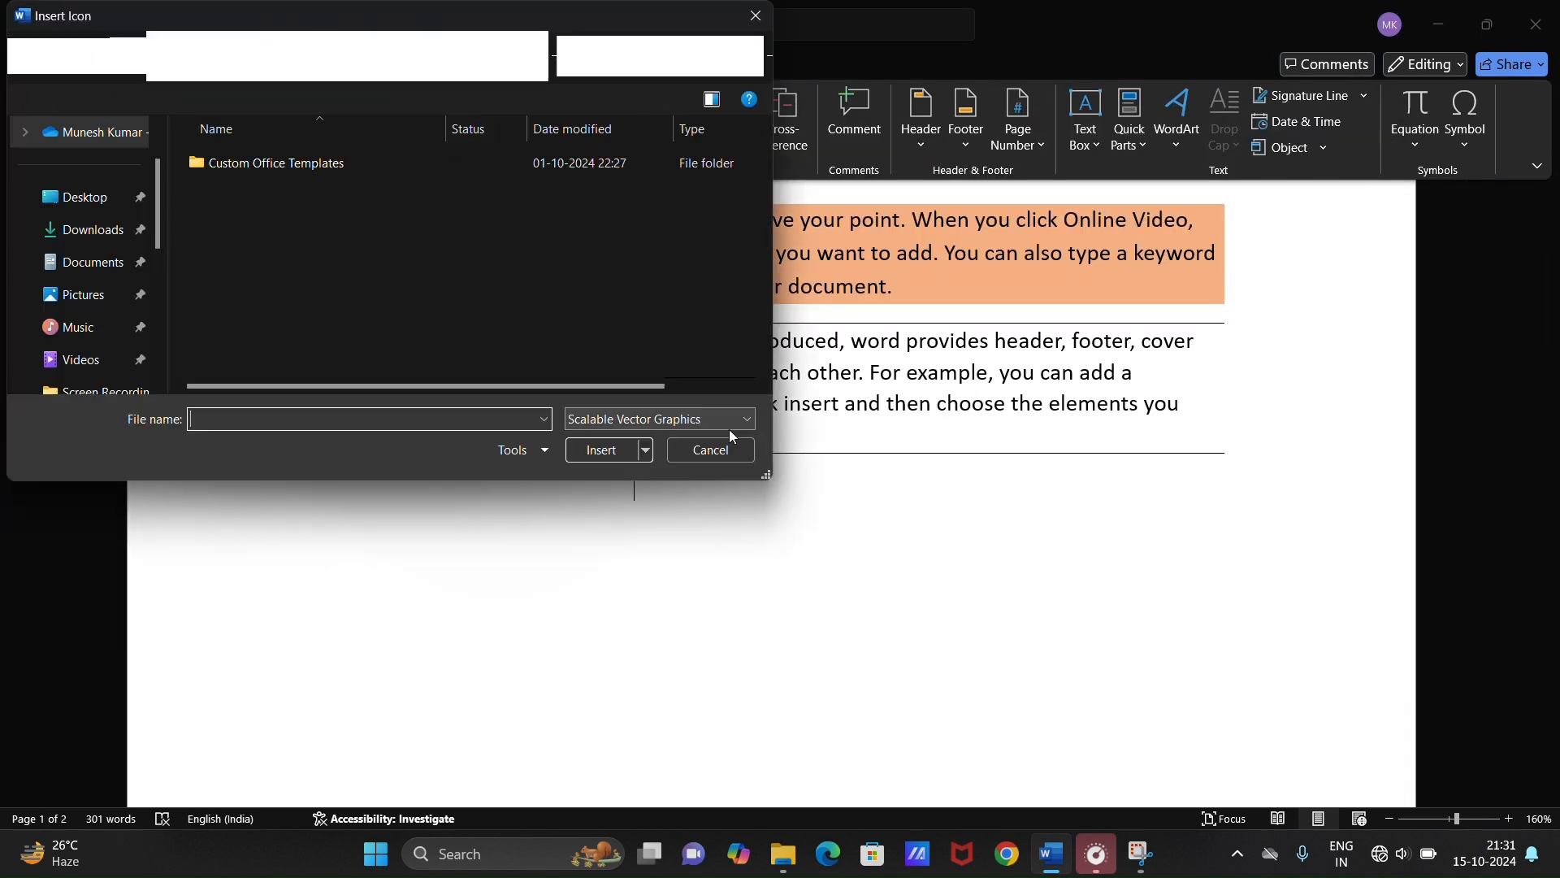
click(710, 450)
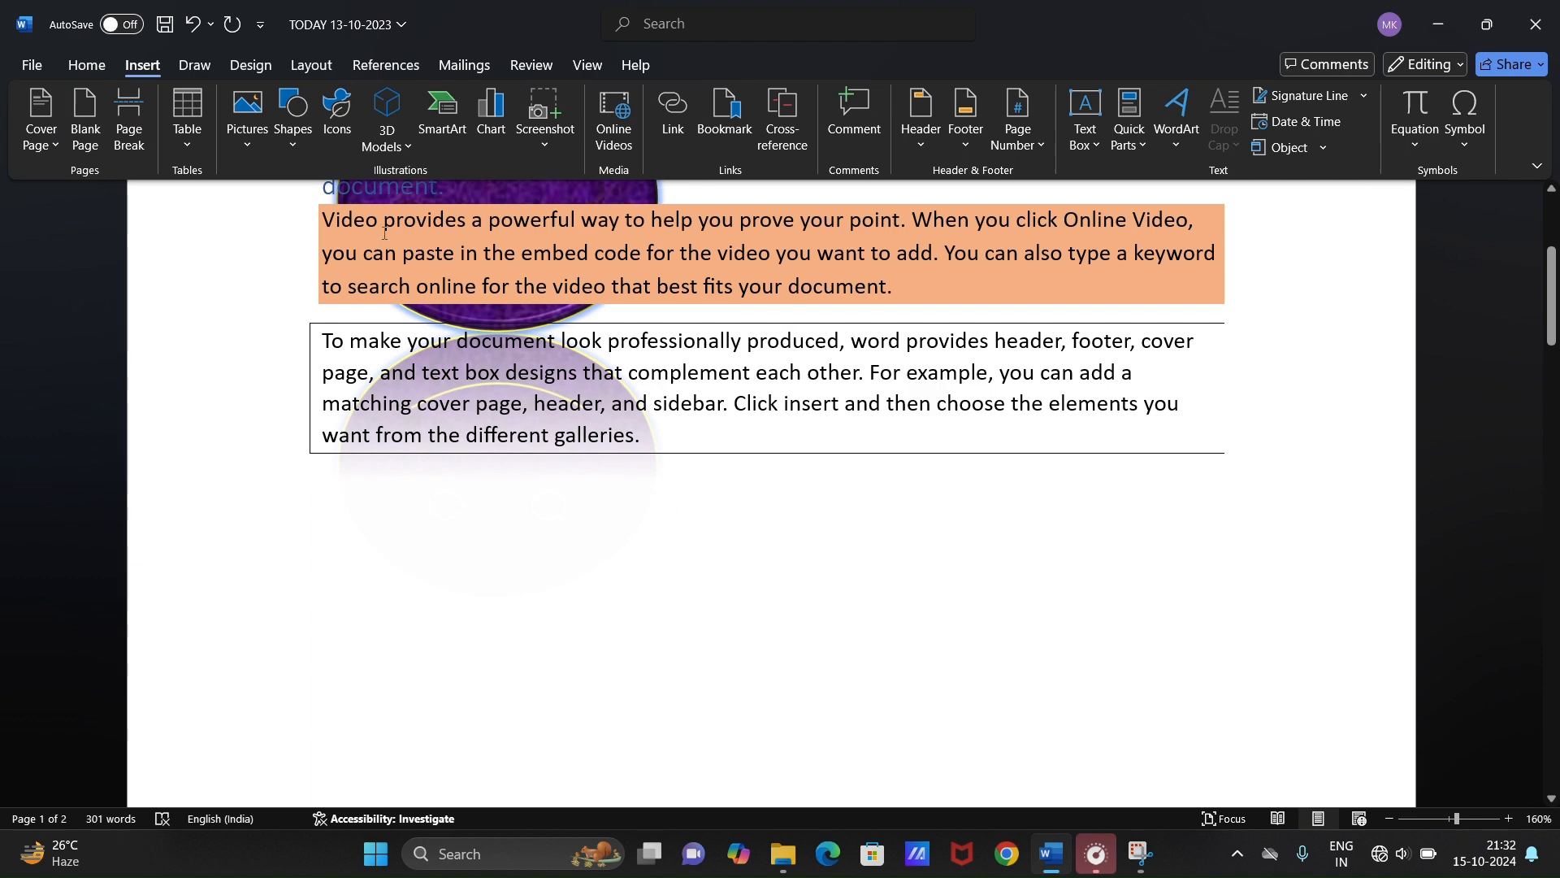
- Try to insert a 3D model from this device and from the stock 3D models, leaving both without choosing anything
click(402, 147)
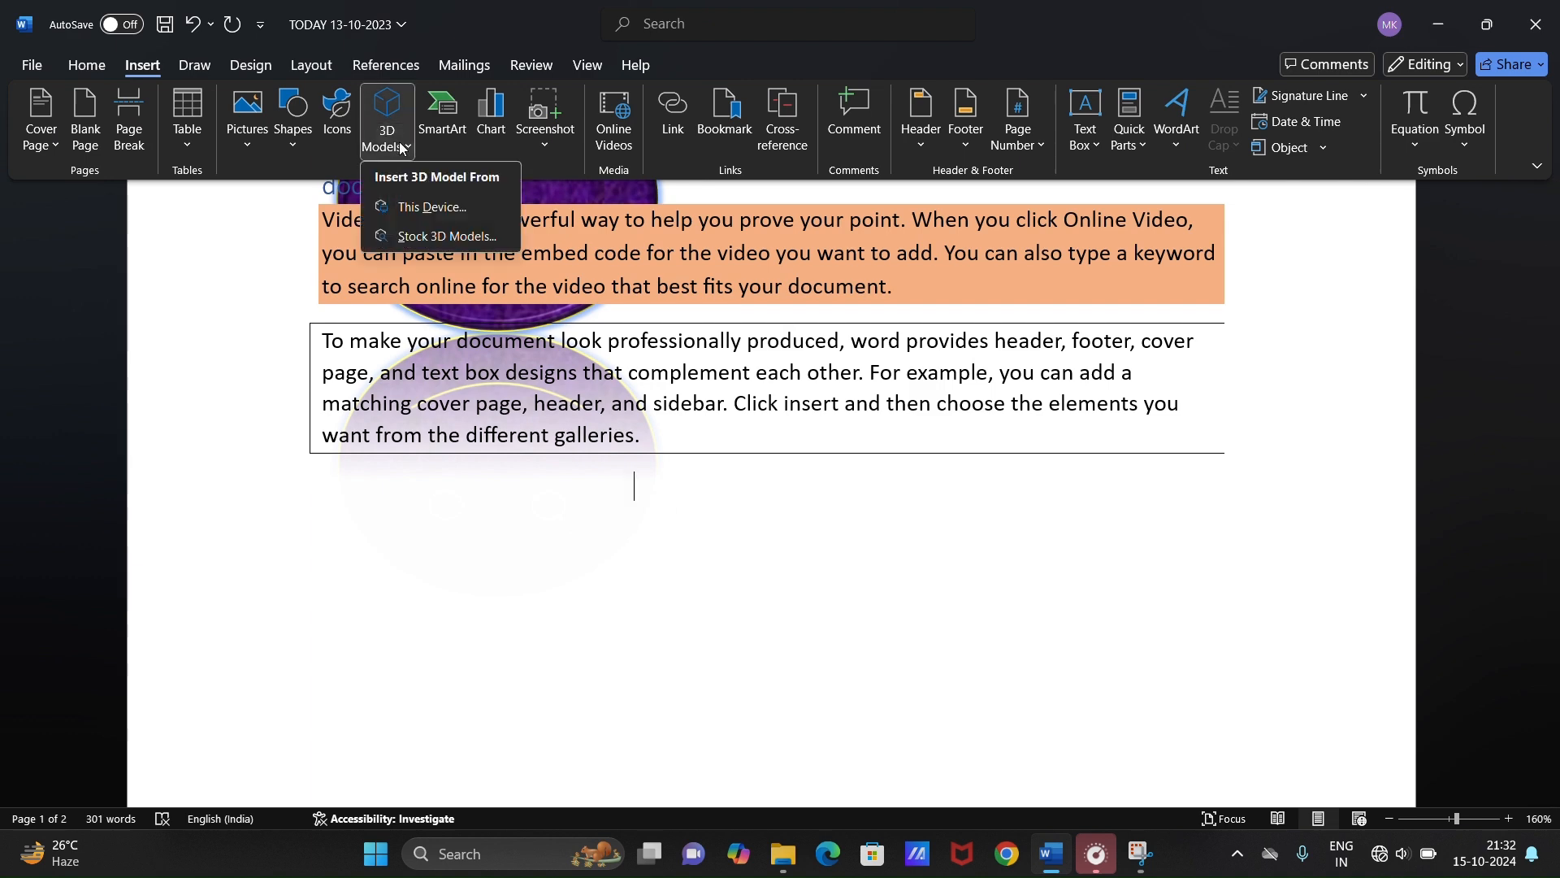
click(453, 233)
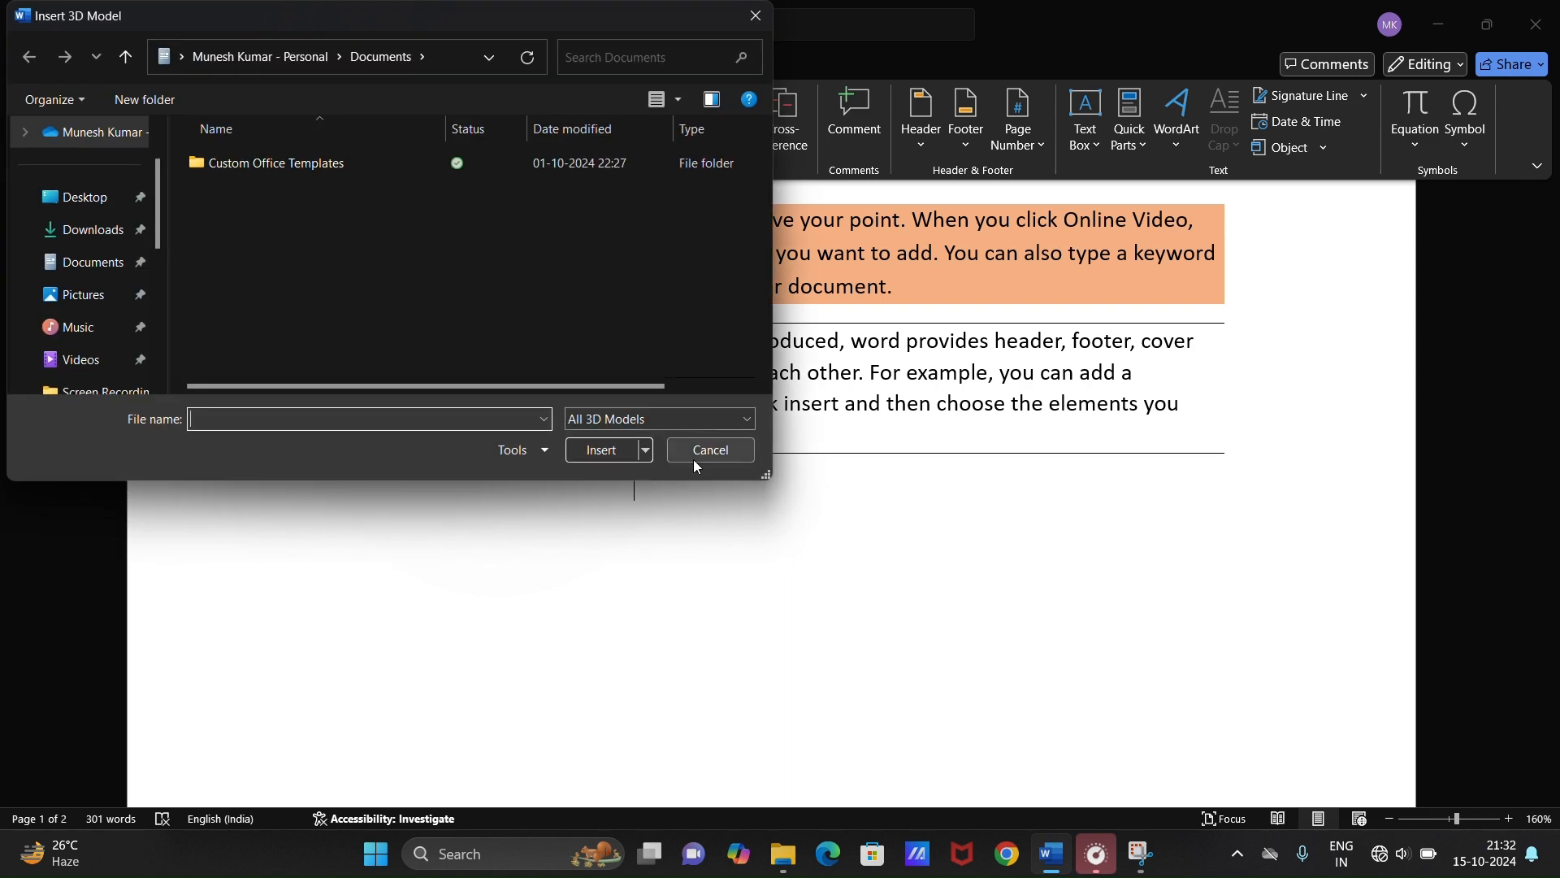
click(693, 452)
click(413, 144)
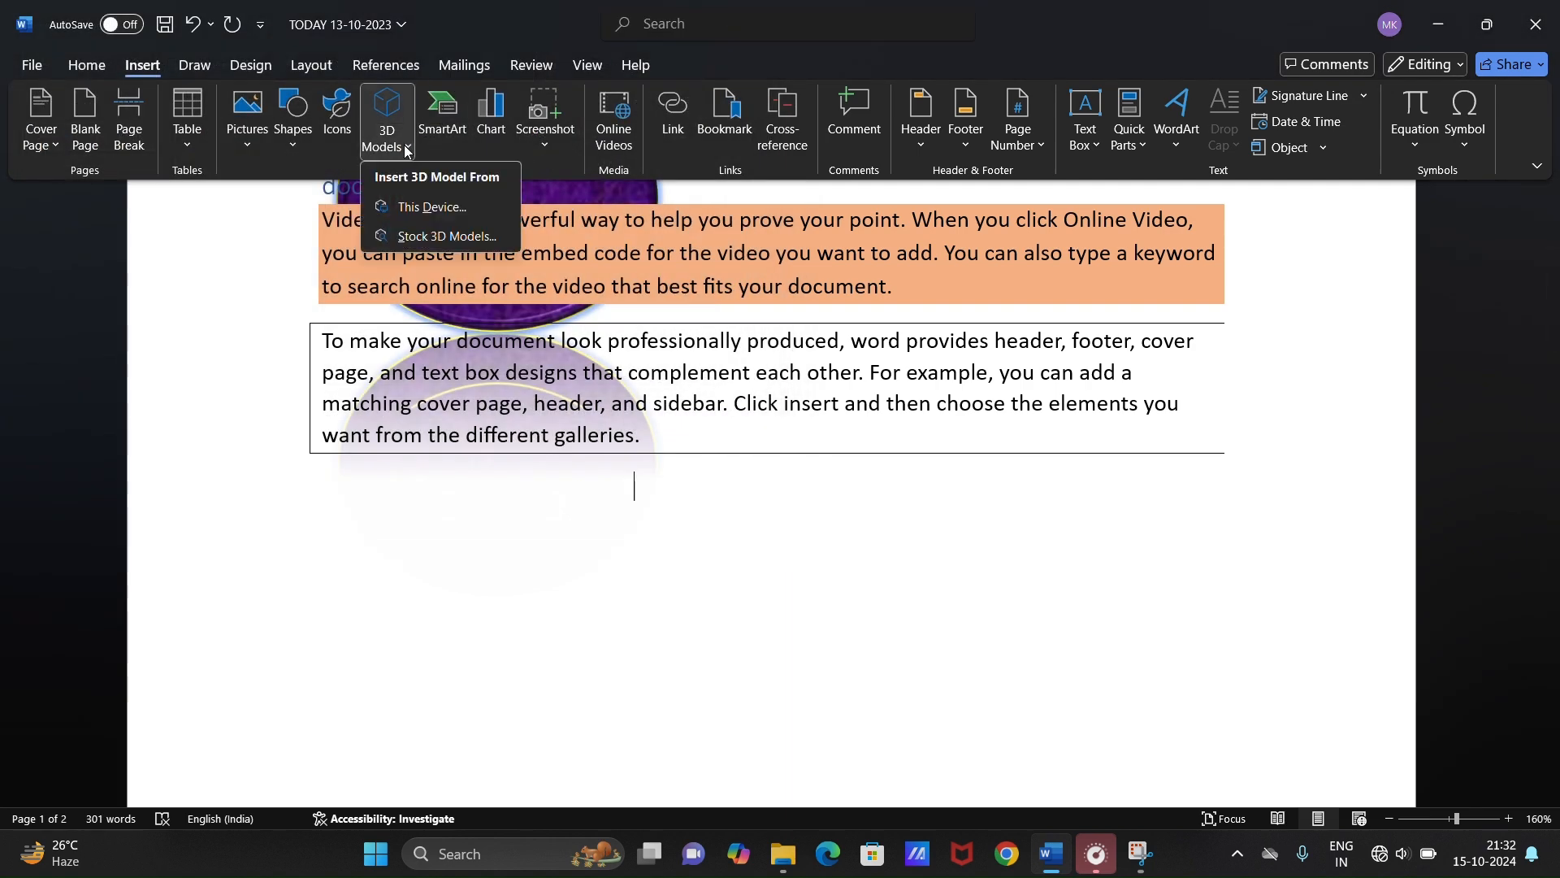
click(434, 237)
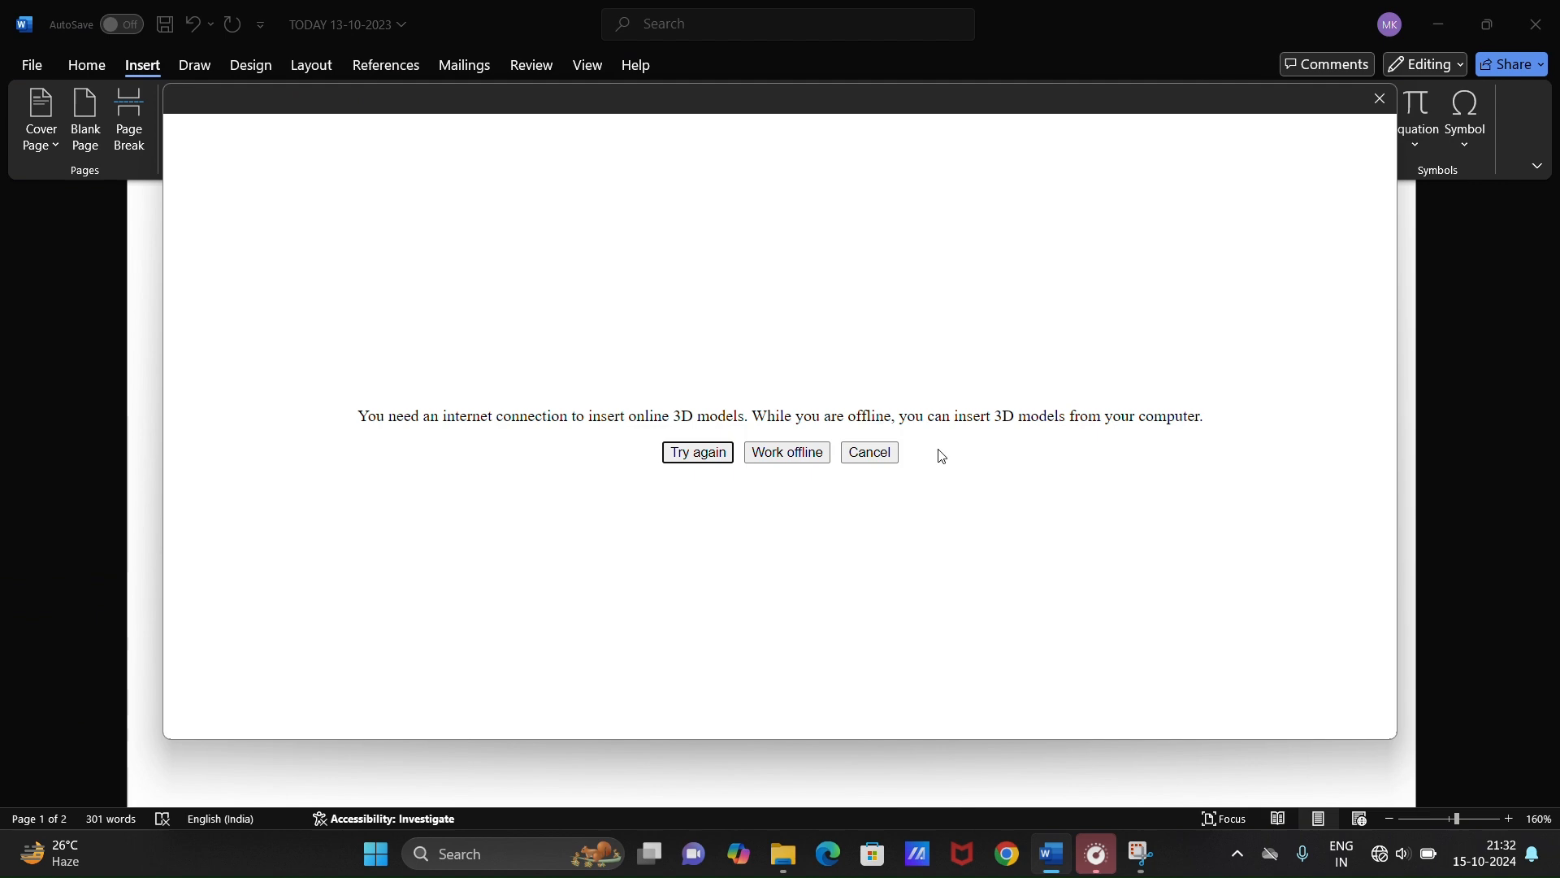
click(1392, 107)
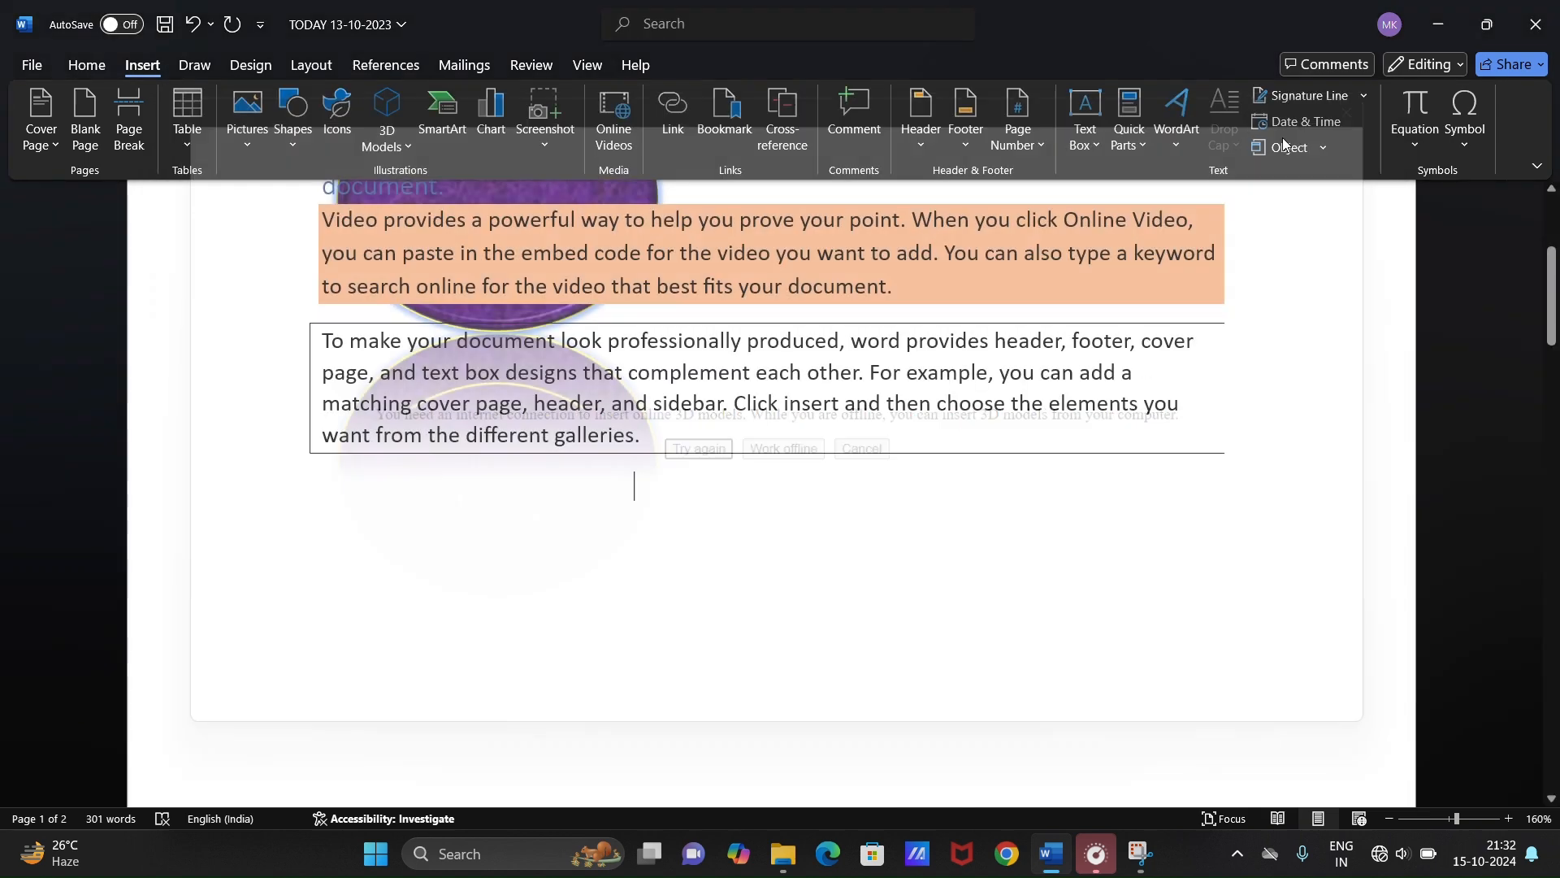
- Browse the available SmartArt graphics through the list layouts down to the process ones
click(425, 131)
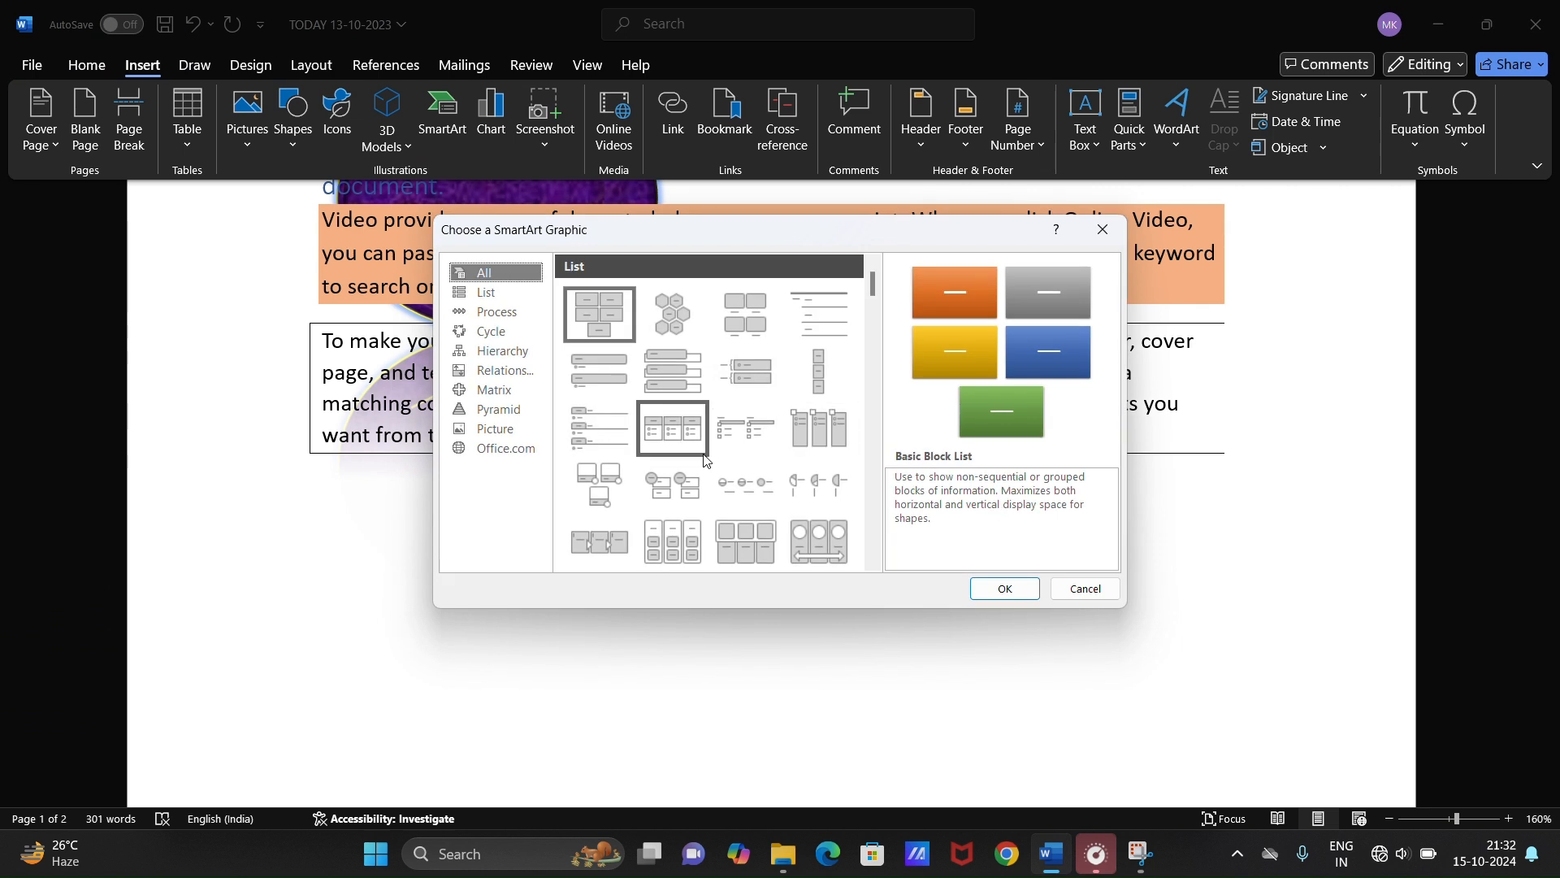
scroll(650, 520, down, 5)
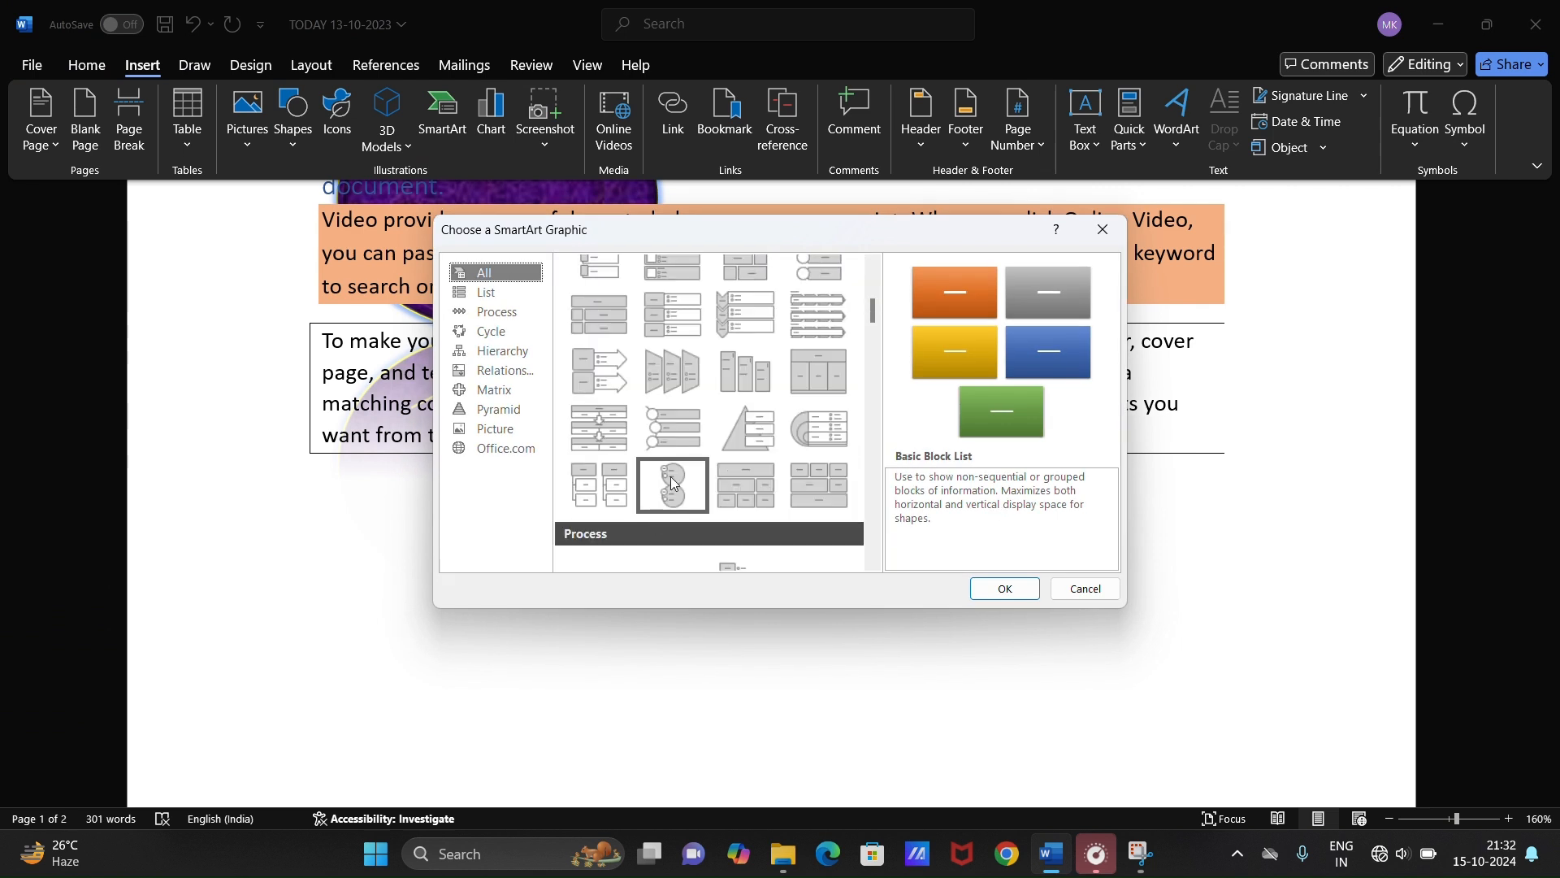
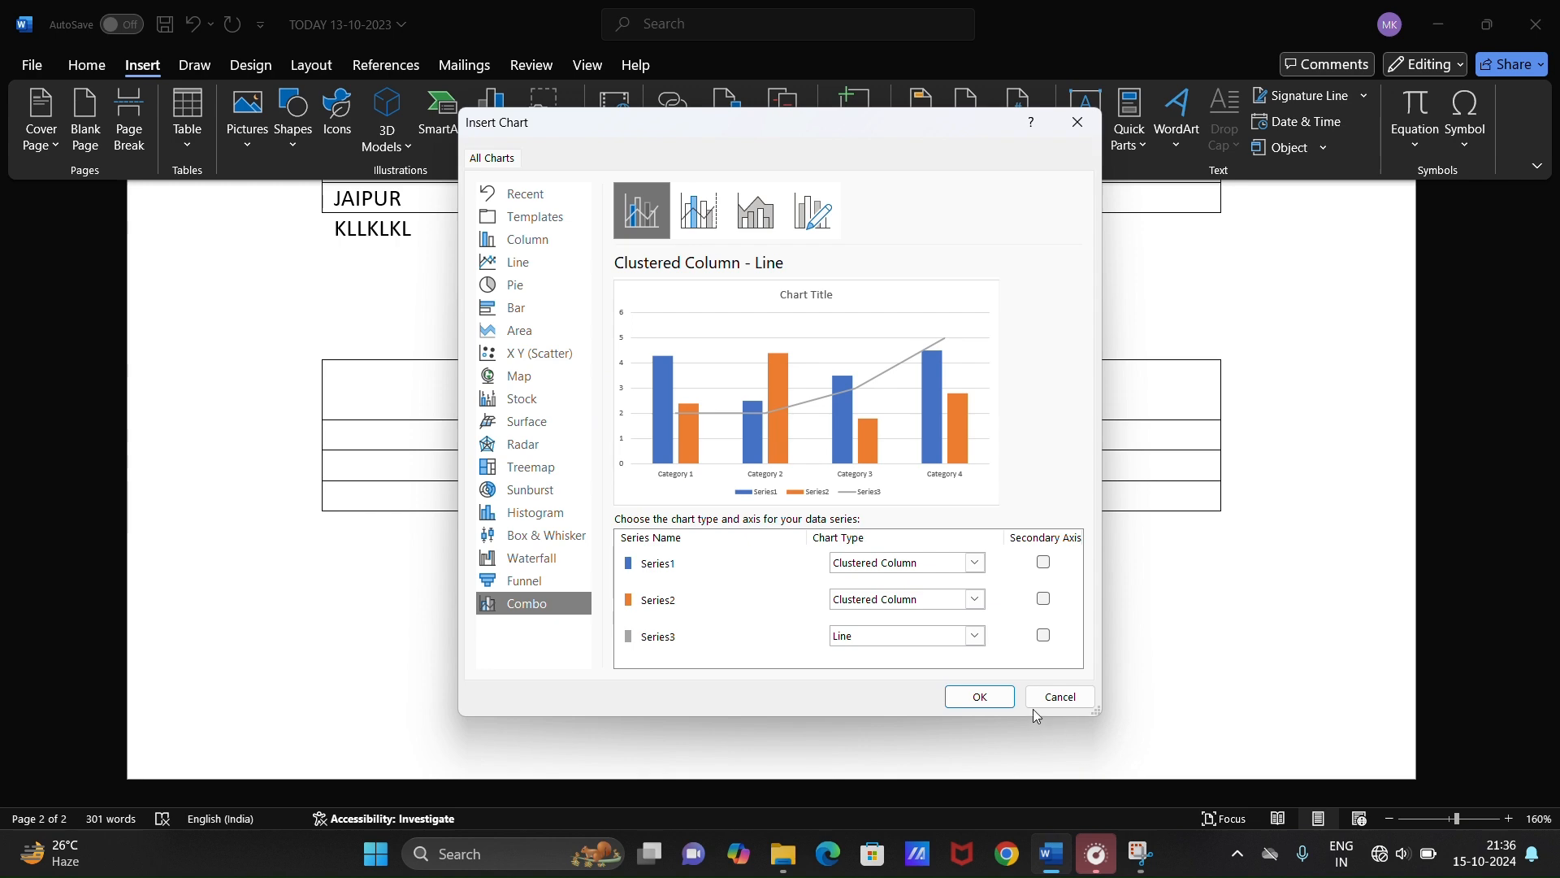
- Insert a Clustered Column - Line combo chart below the last table on page 2
click(997, 697)
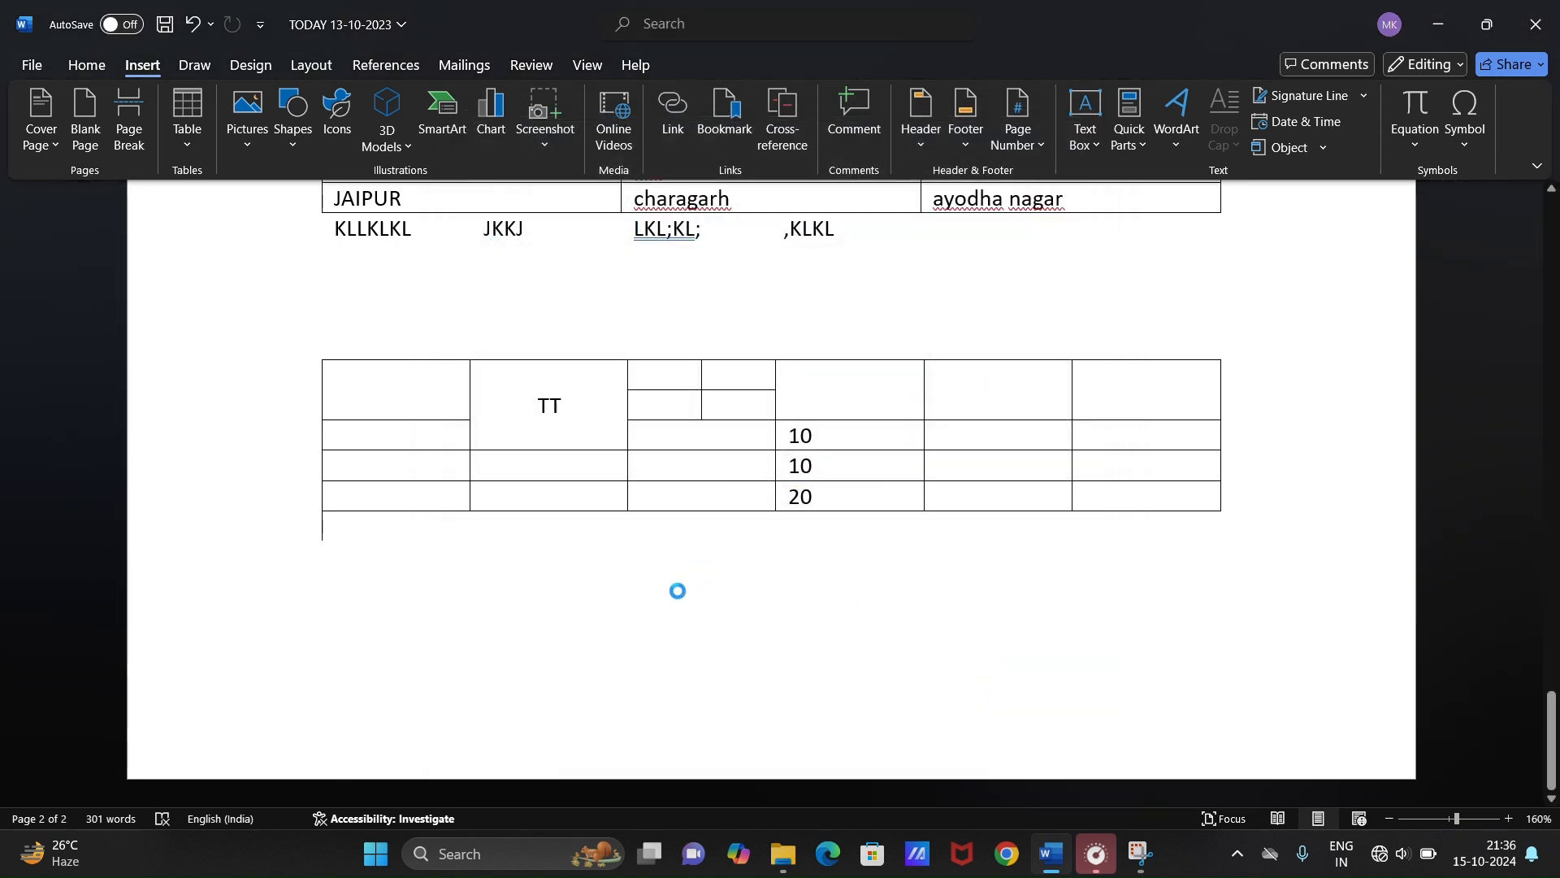
scroll(687, 591, down, 3)
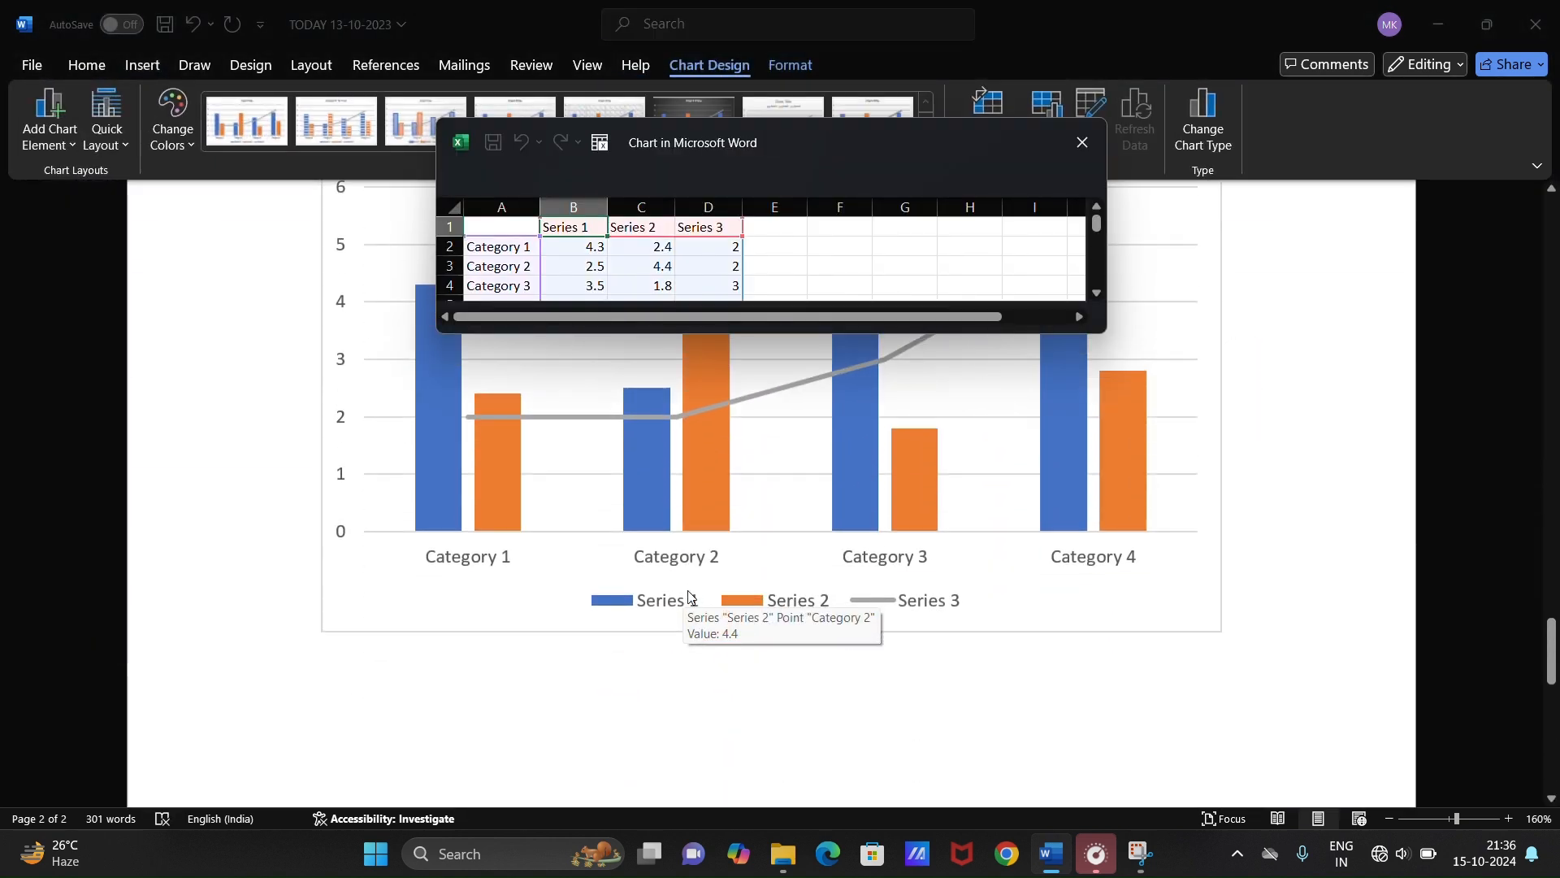
scroll(706, 568, up, 2)
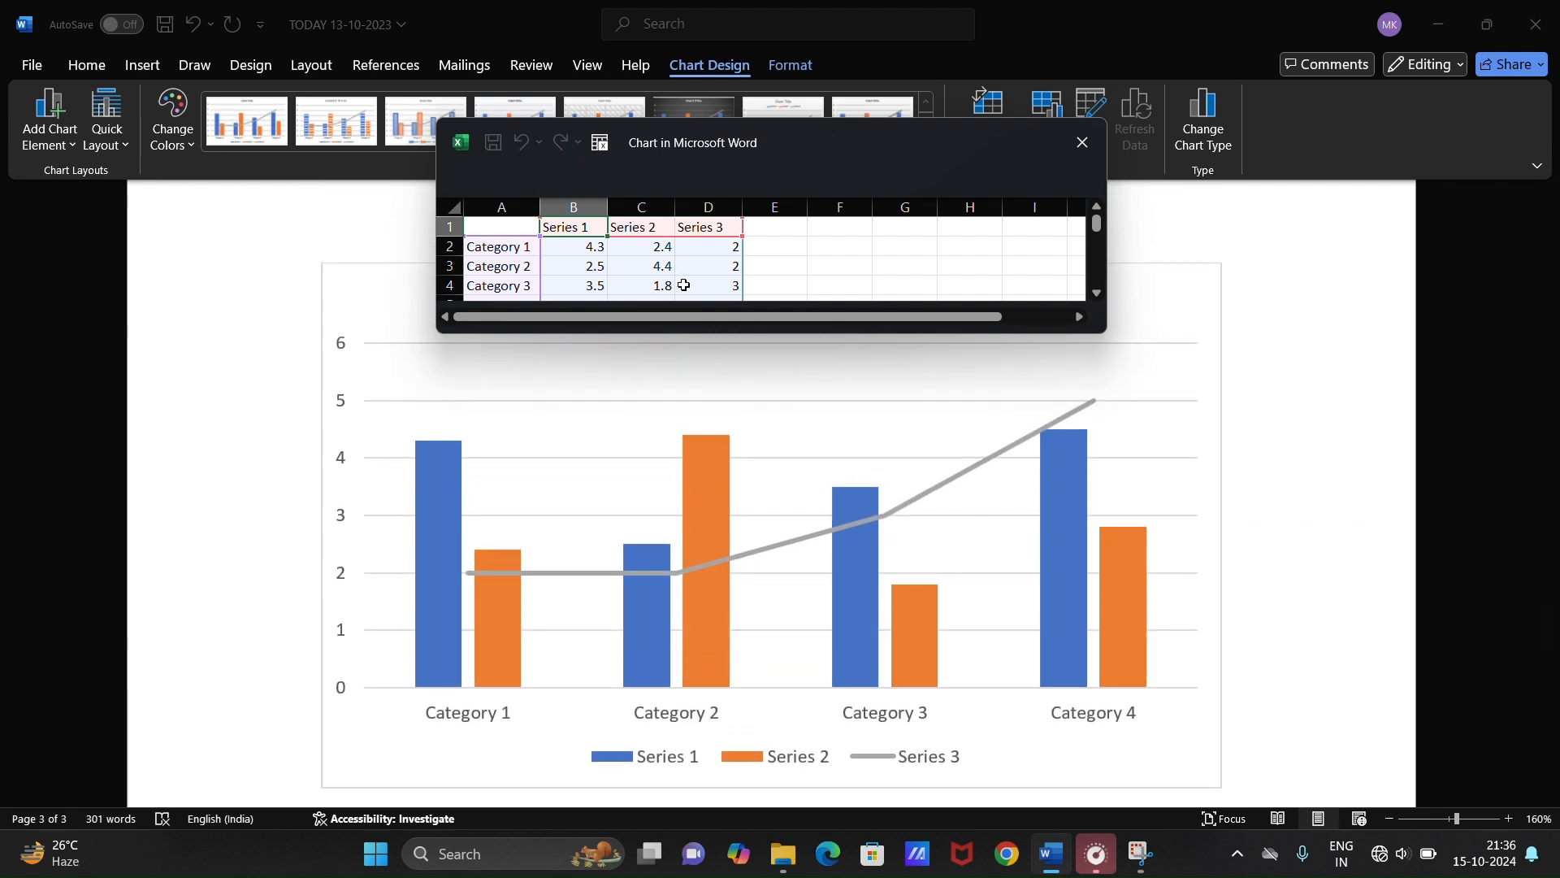
- Rename the first three categories in the chart's data sheet to CLASS 10, CLASS11 and CLASS 12
click(518, 244)
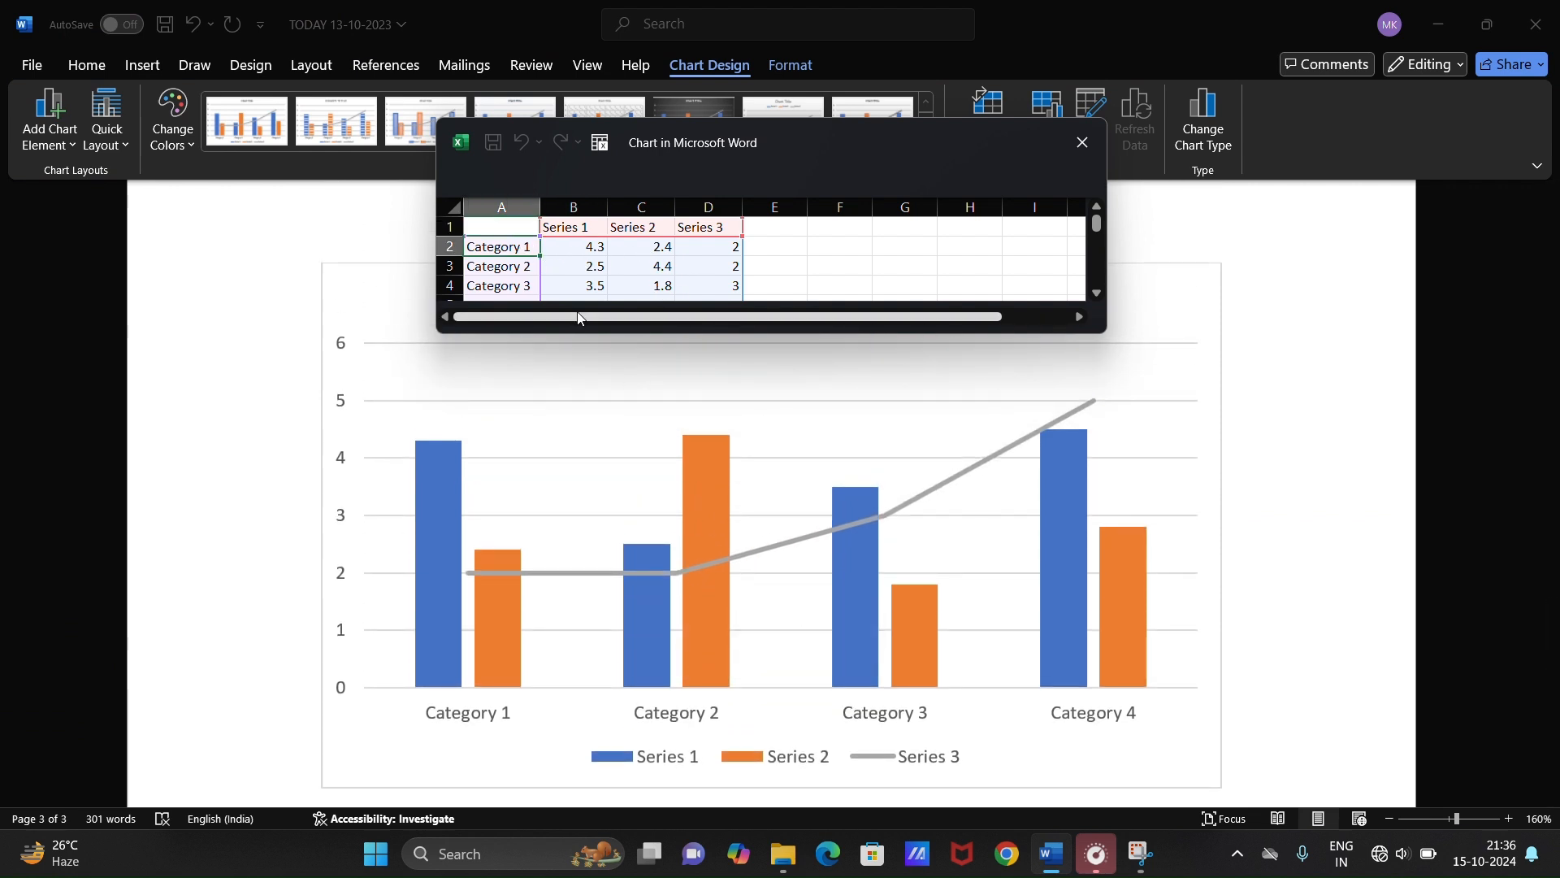
text(CLASS 10)
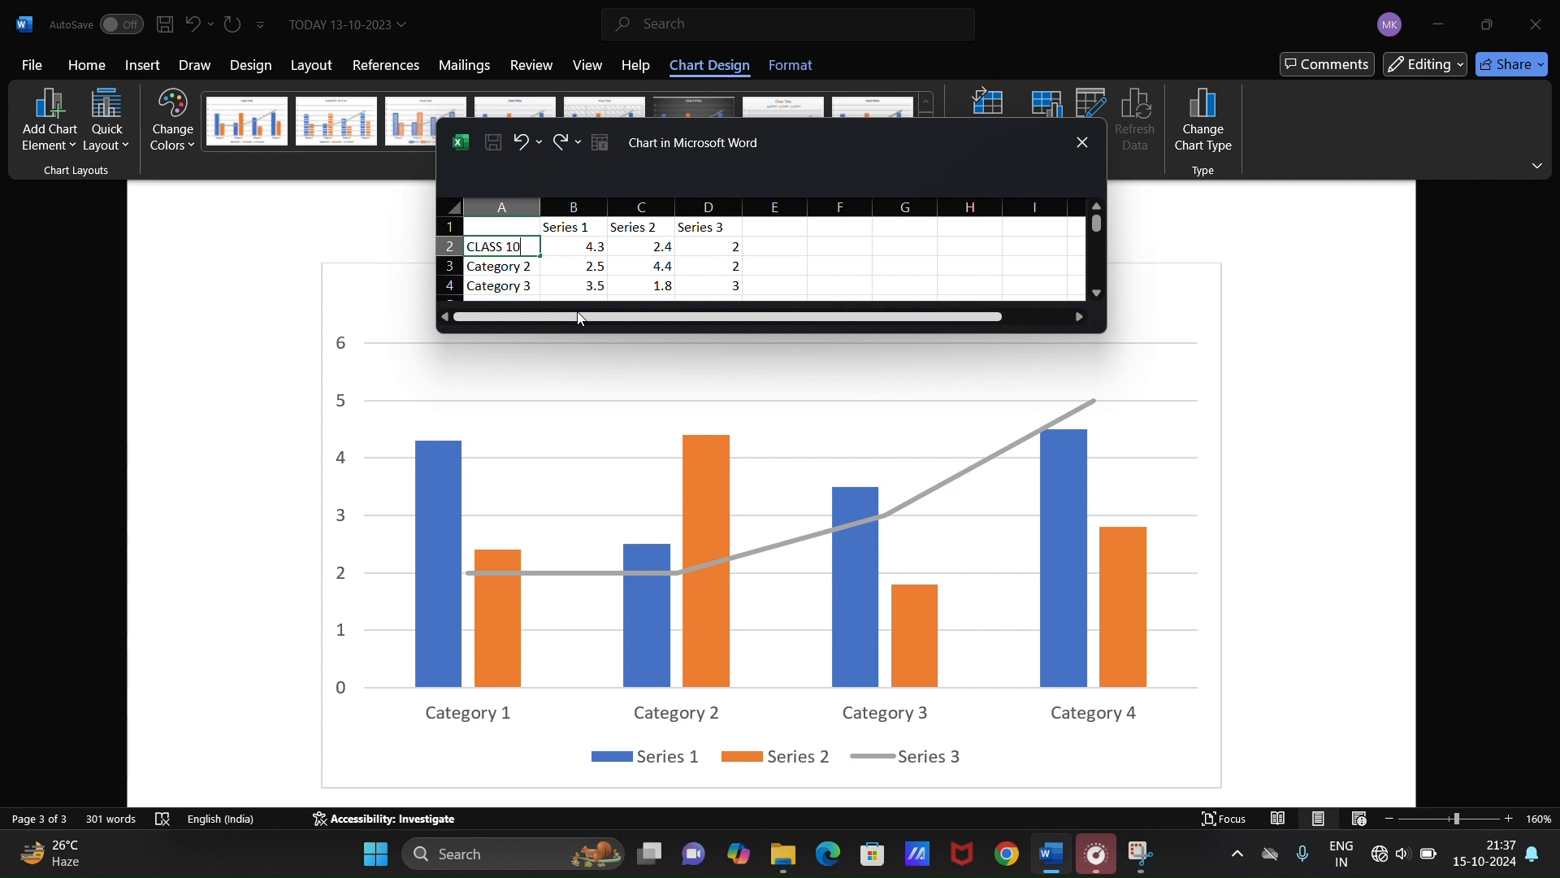
scroll(575, 281, down, 2)
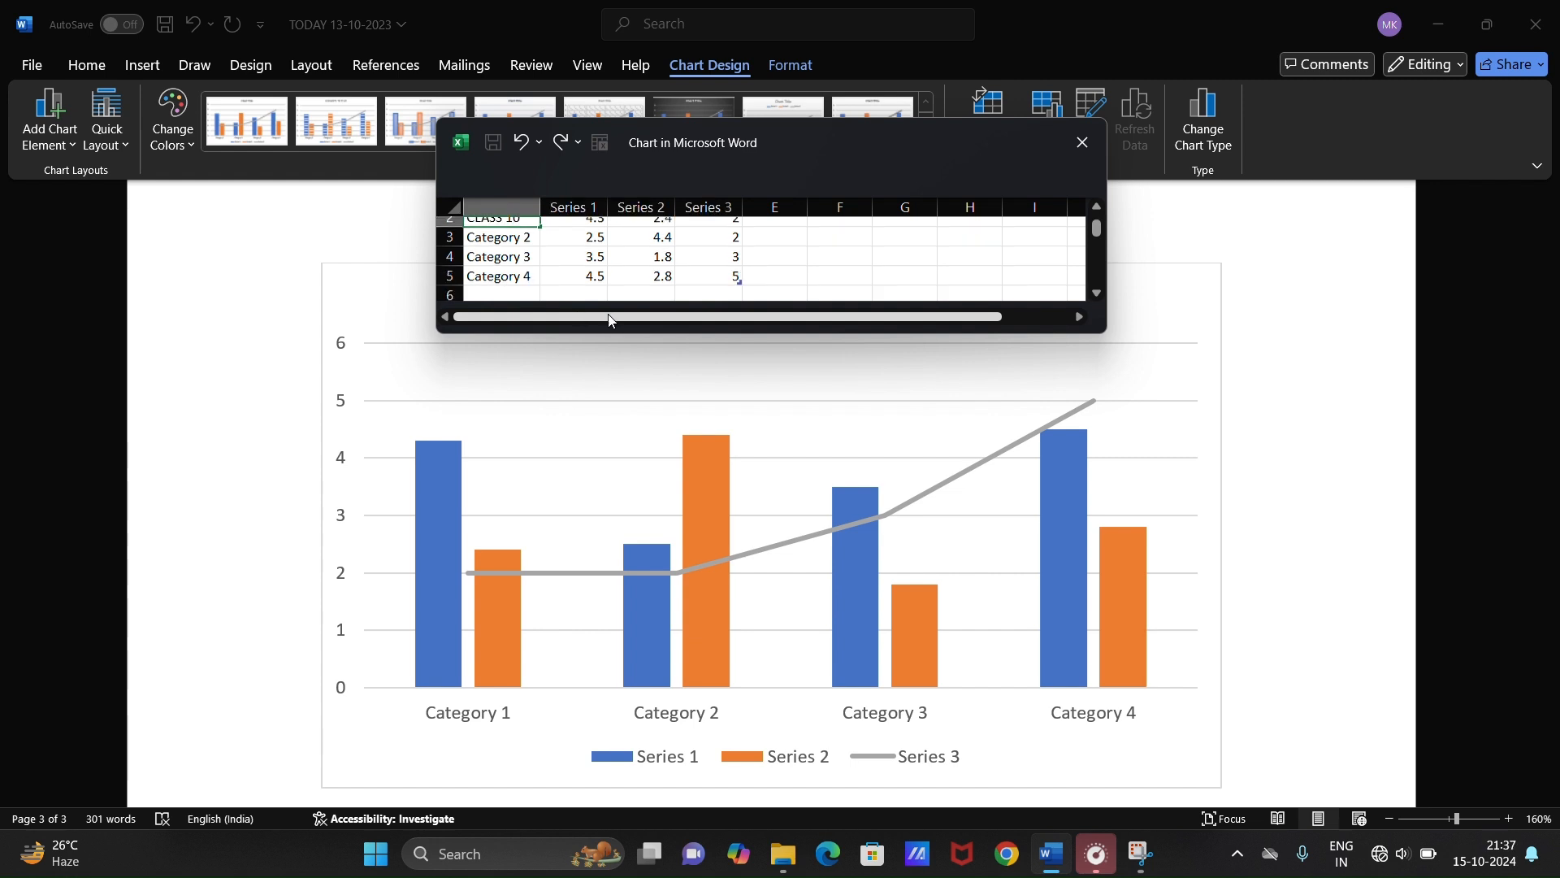
scroll(536, 280, up, 2)
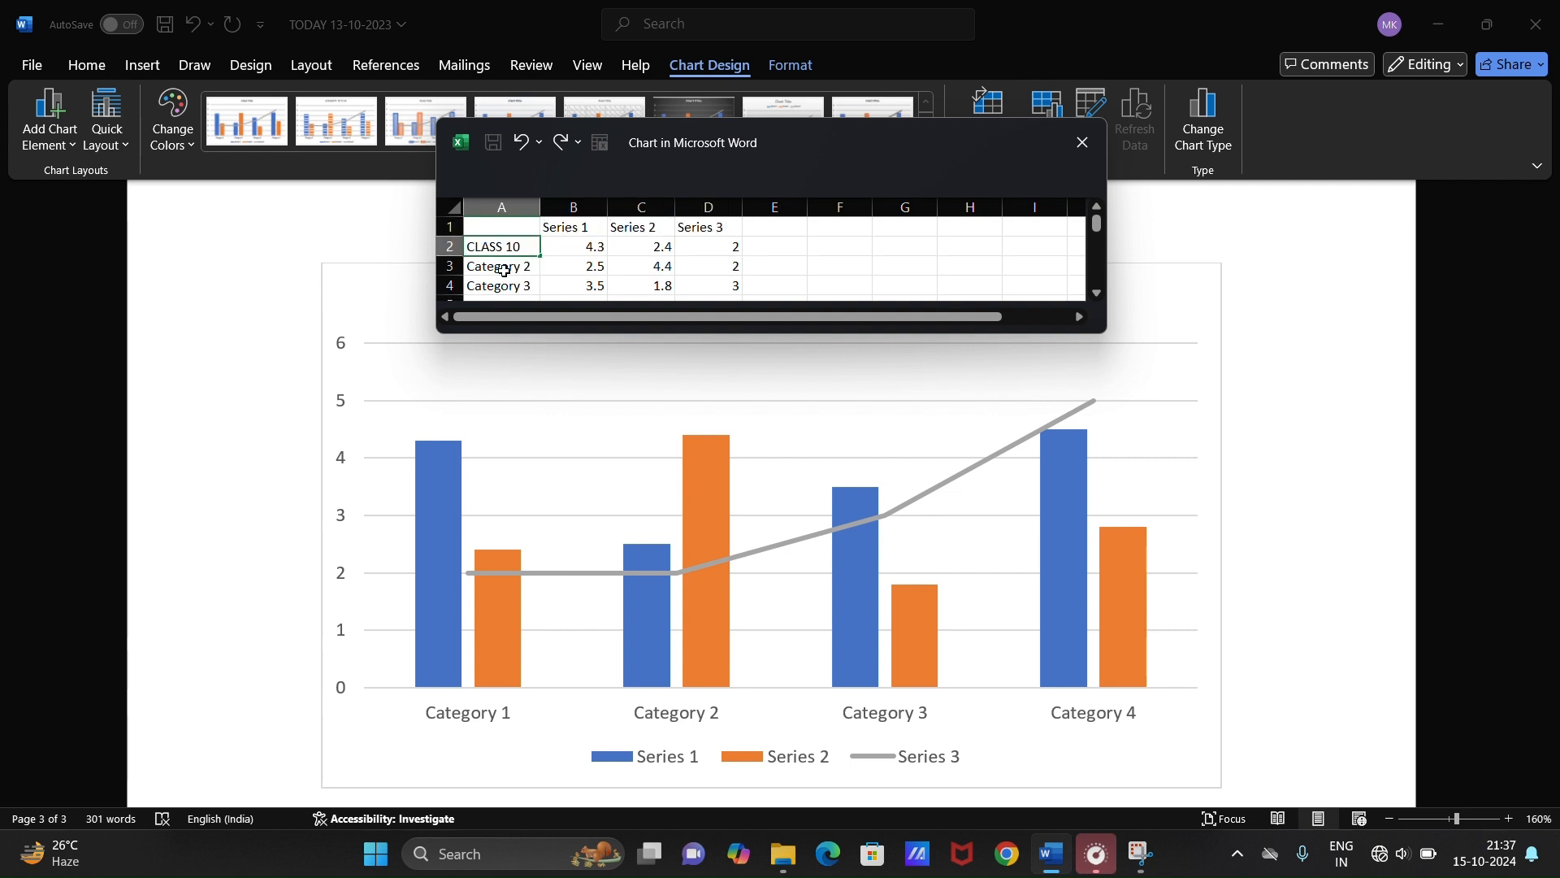
click(504, 270)
text(CL)
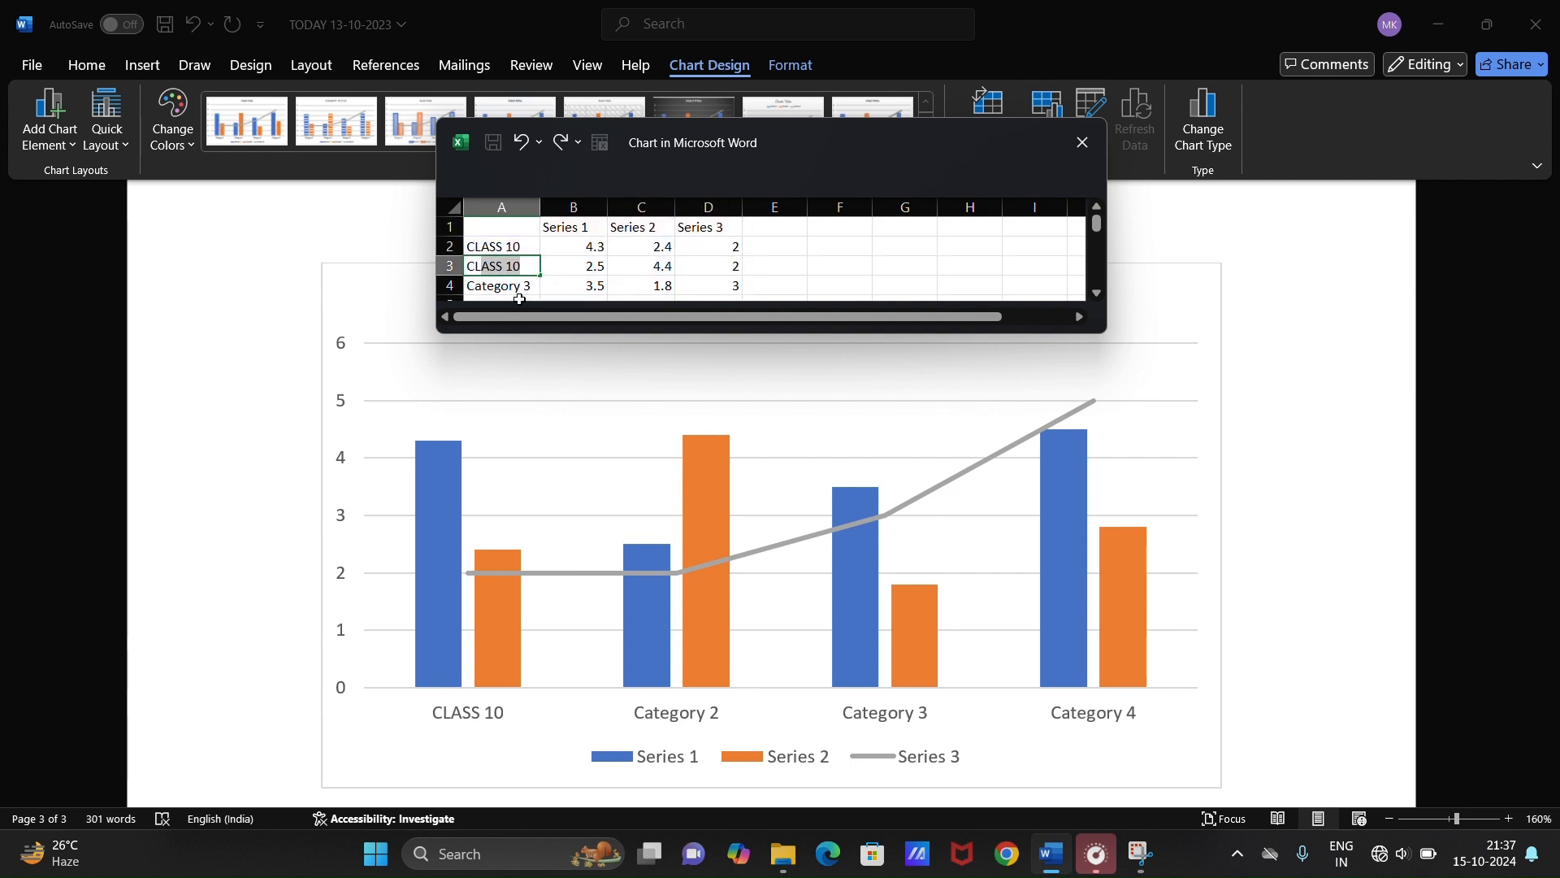
text(ASS11)
click(519, 299)
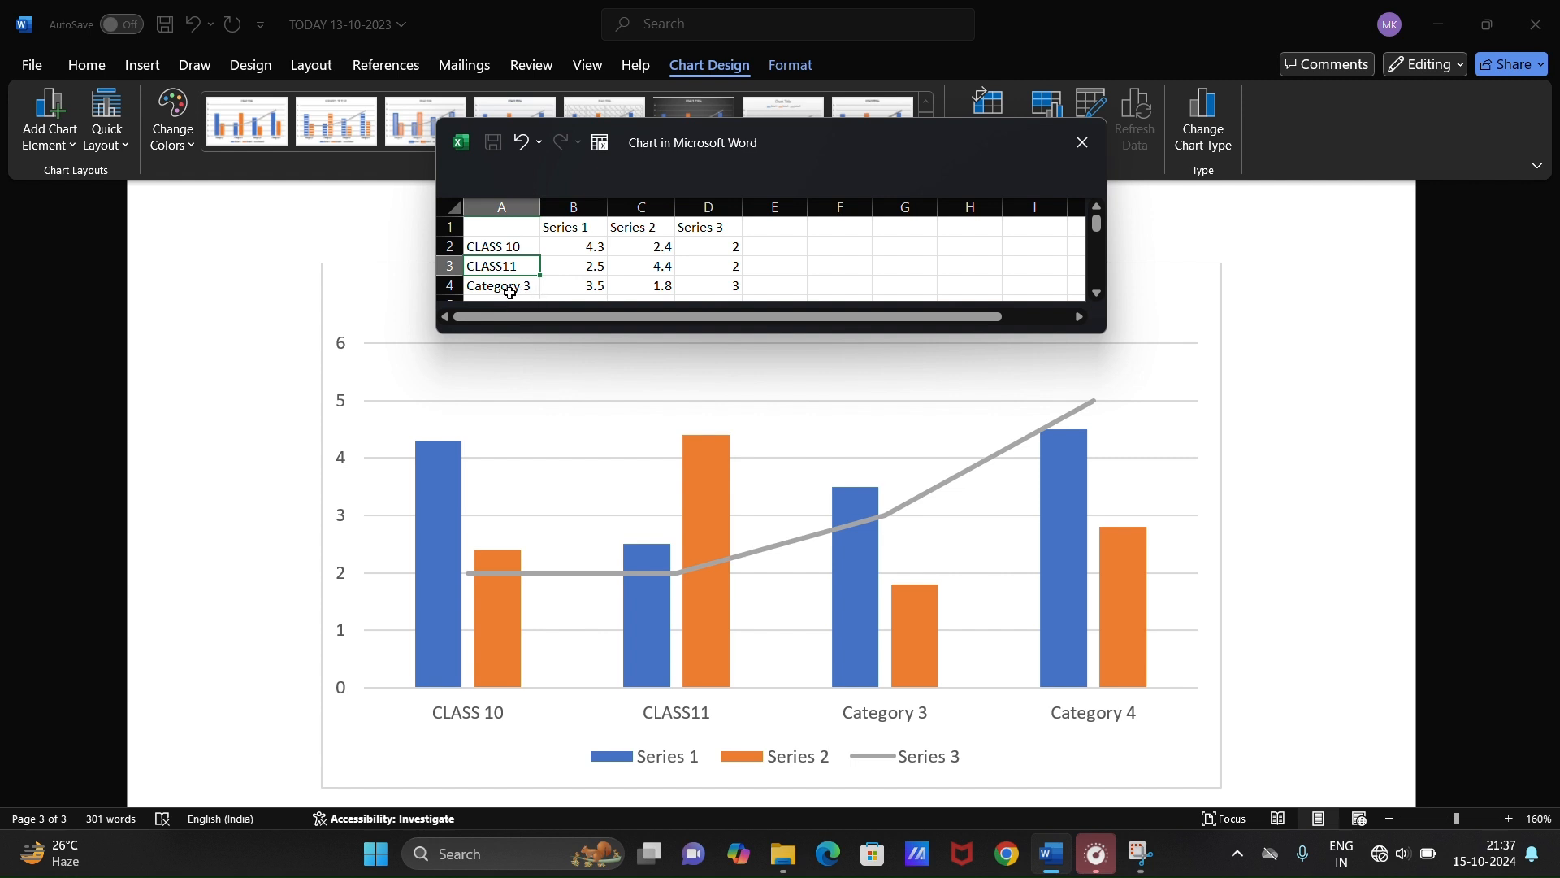
click(504, 284)
text(DC)
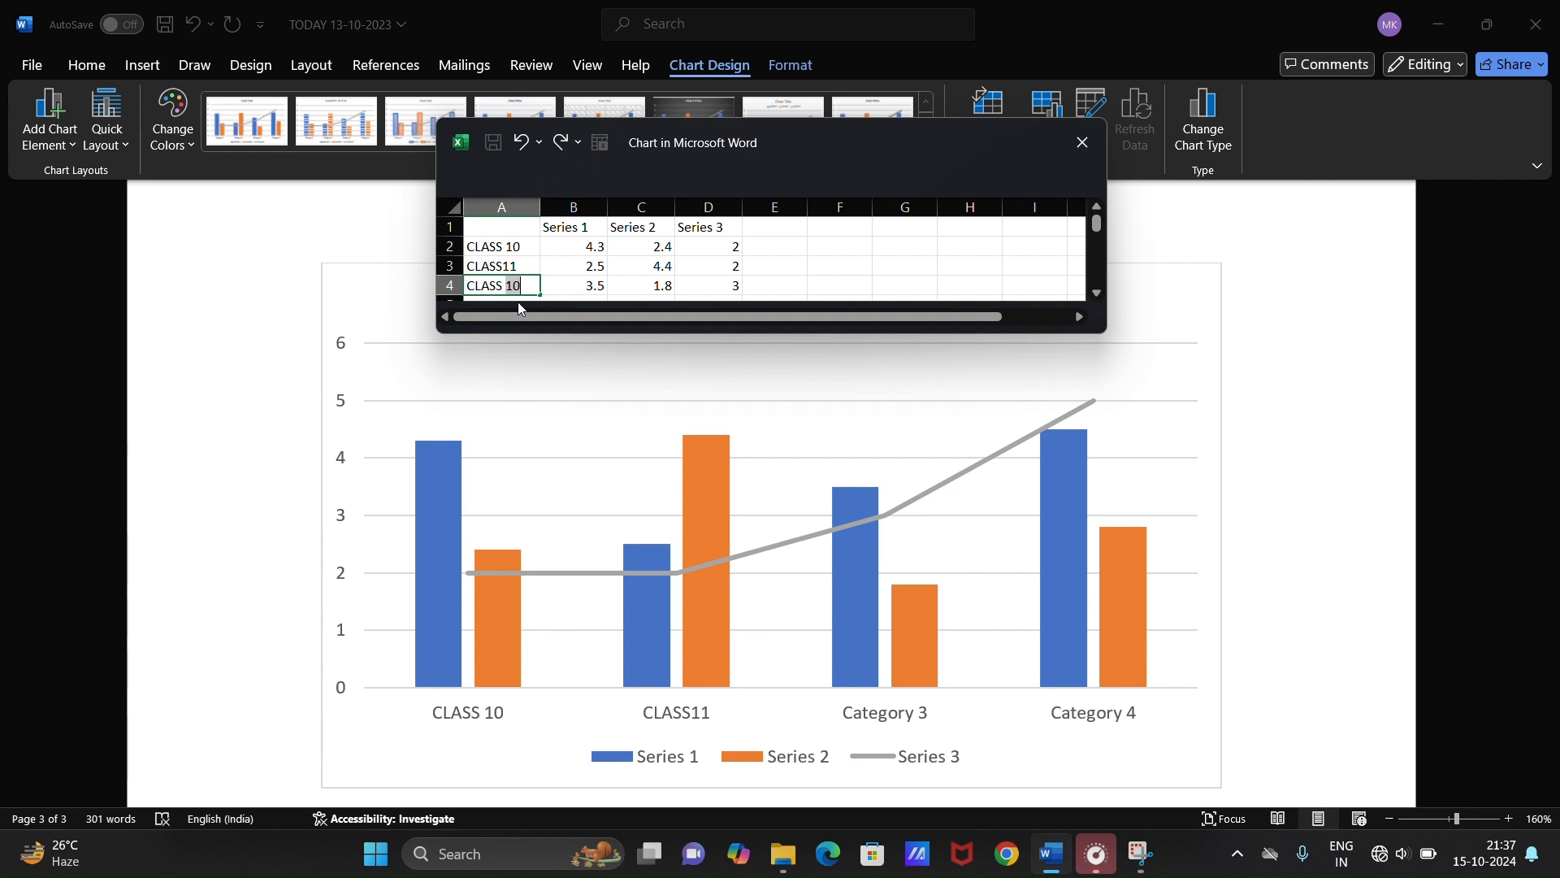
text(2)
click(660, 288)
- Set the CLASS 10 values of Series 1, Series 2 and Series 3 to 10 in the chart data
click(585, 252)
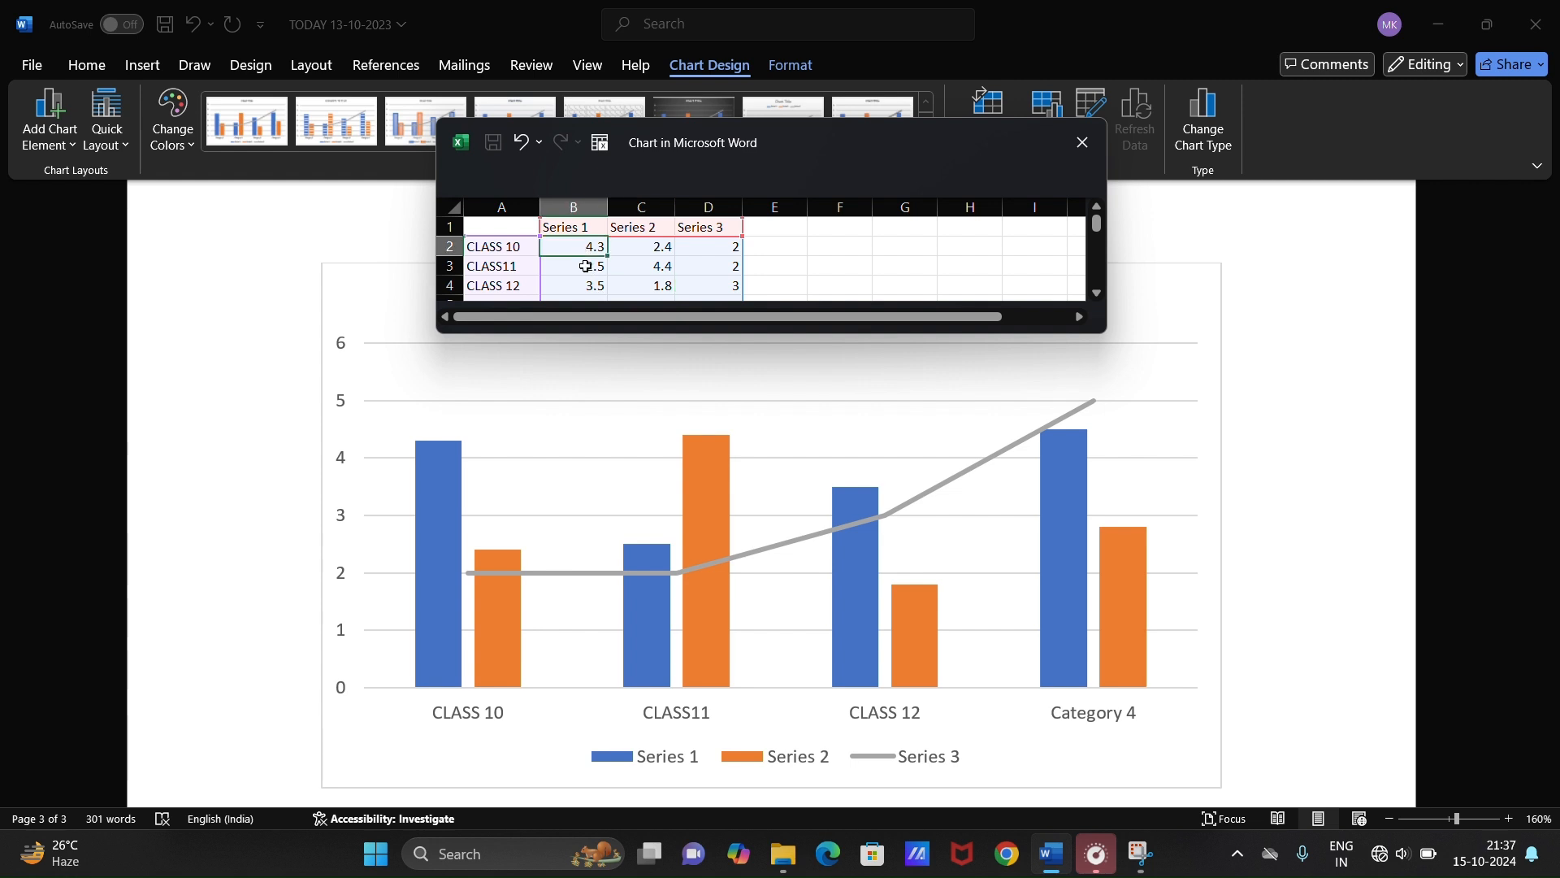
text(10)
key(Tab)
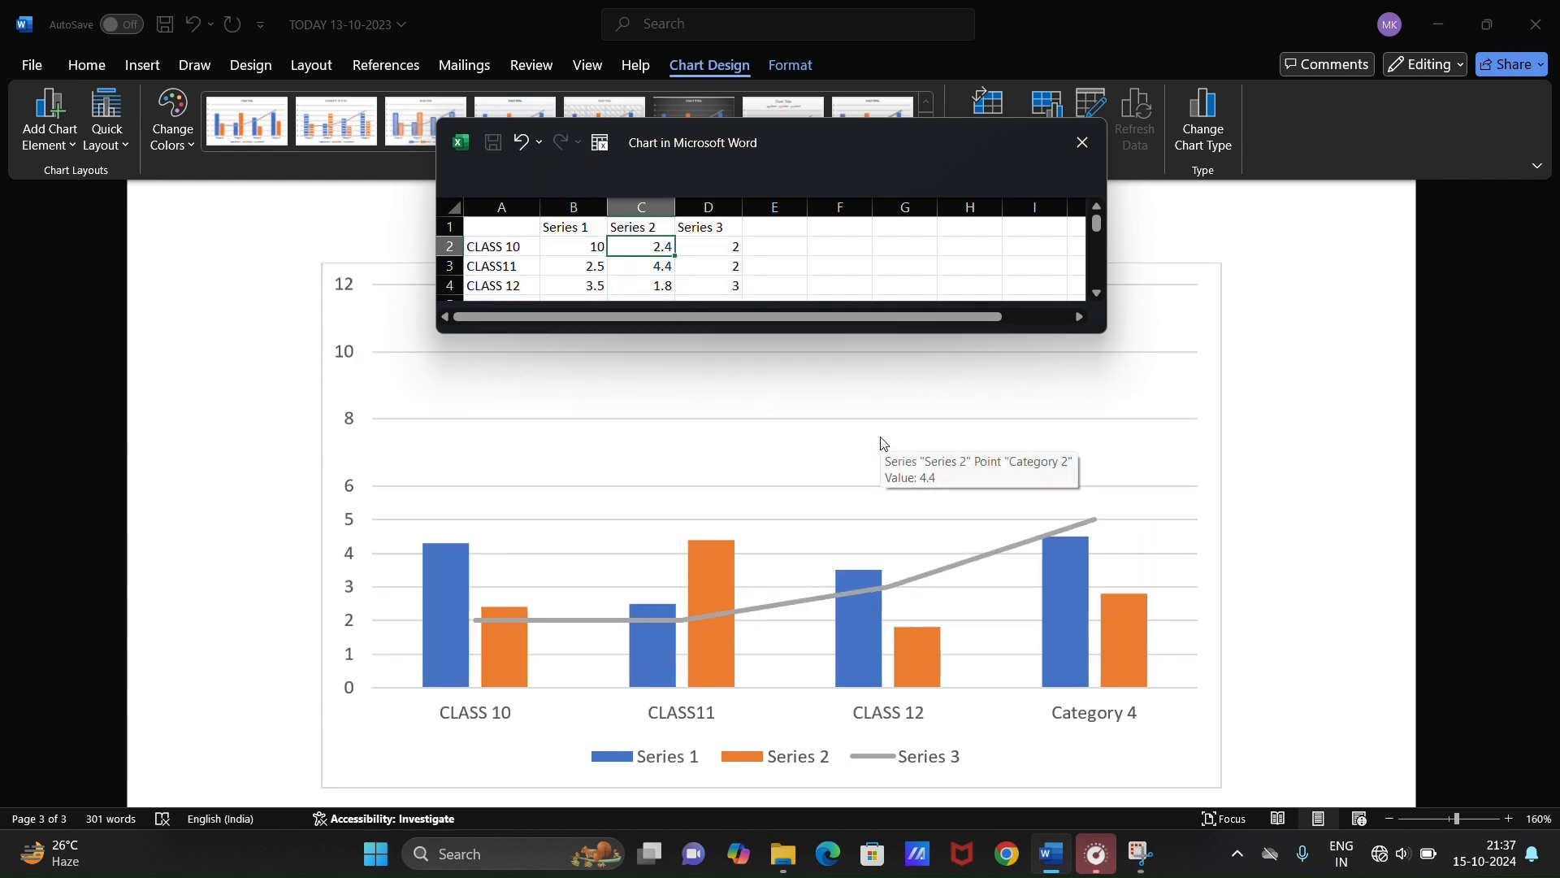
text(10)
key(Tab)
text(1)
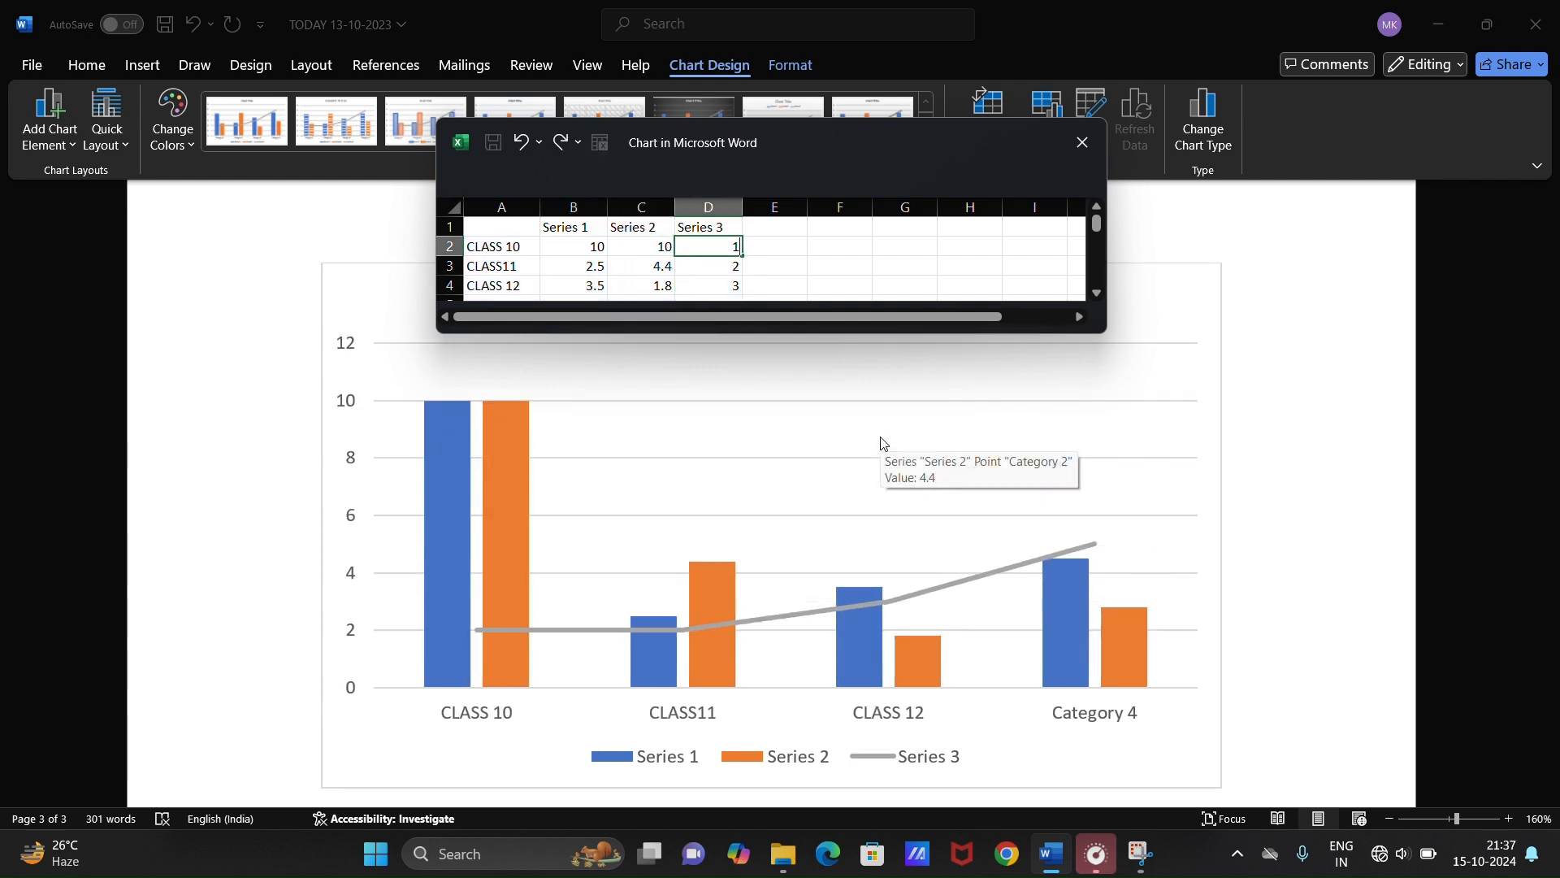
text(0)
key(Down)
key(Left)
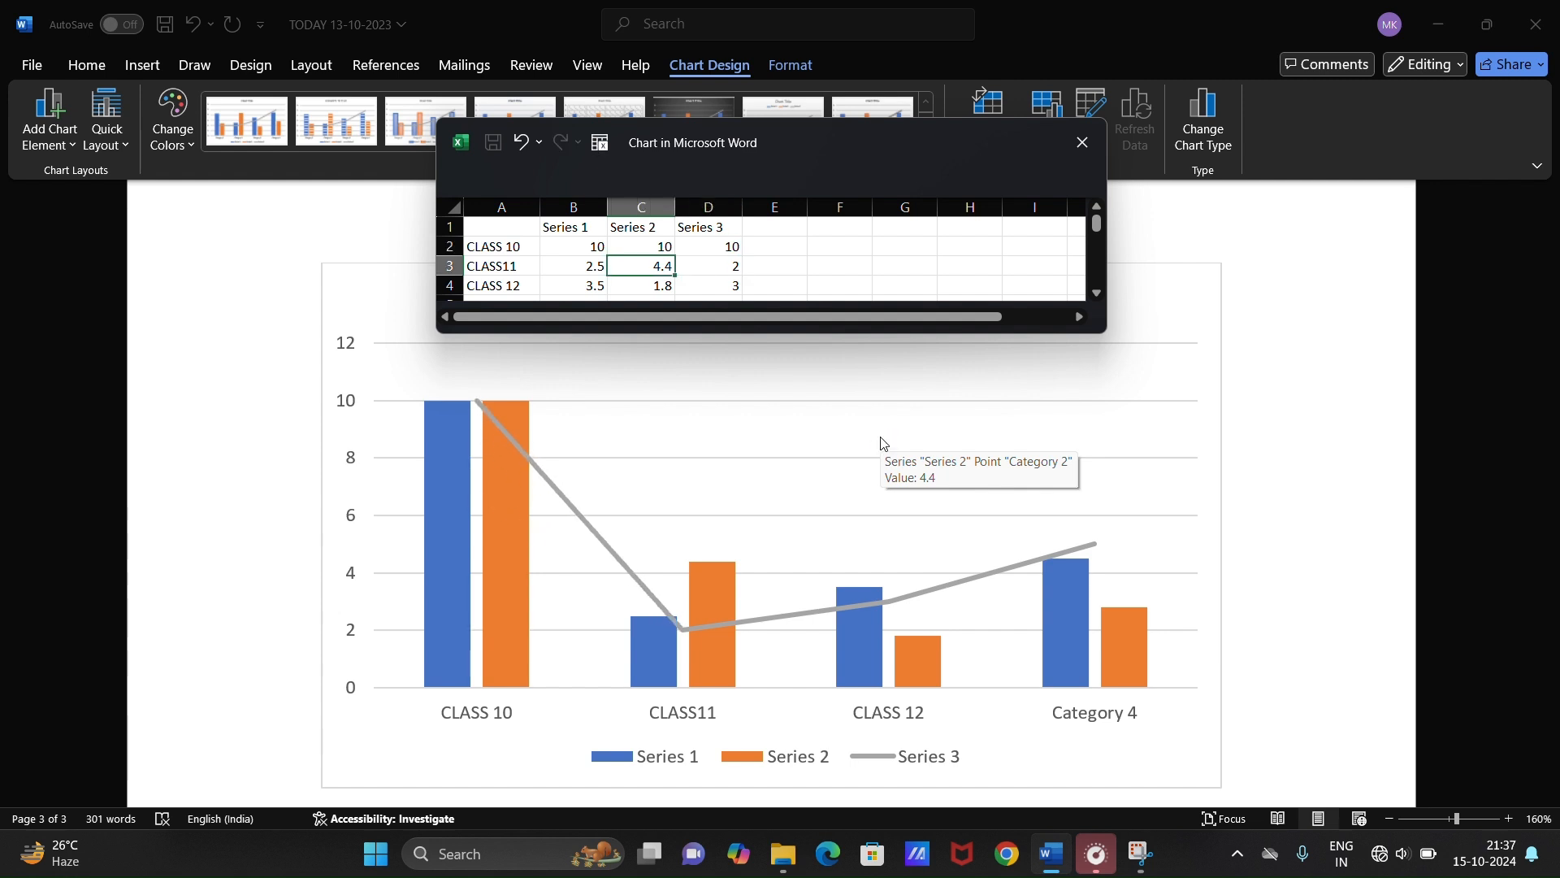
- Set the CLASS11 values to 12 for Series 1 and 10 for Series 2 in the chart data
key(Left)
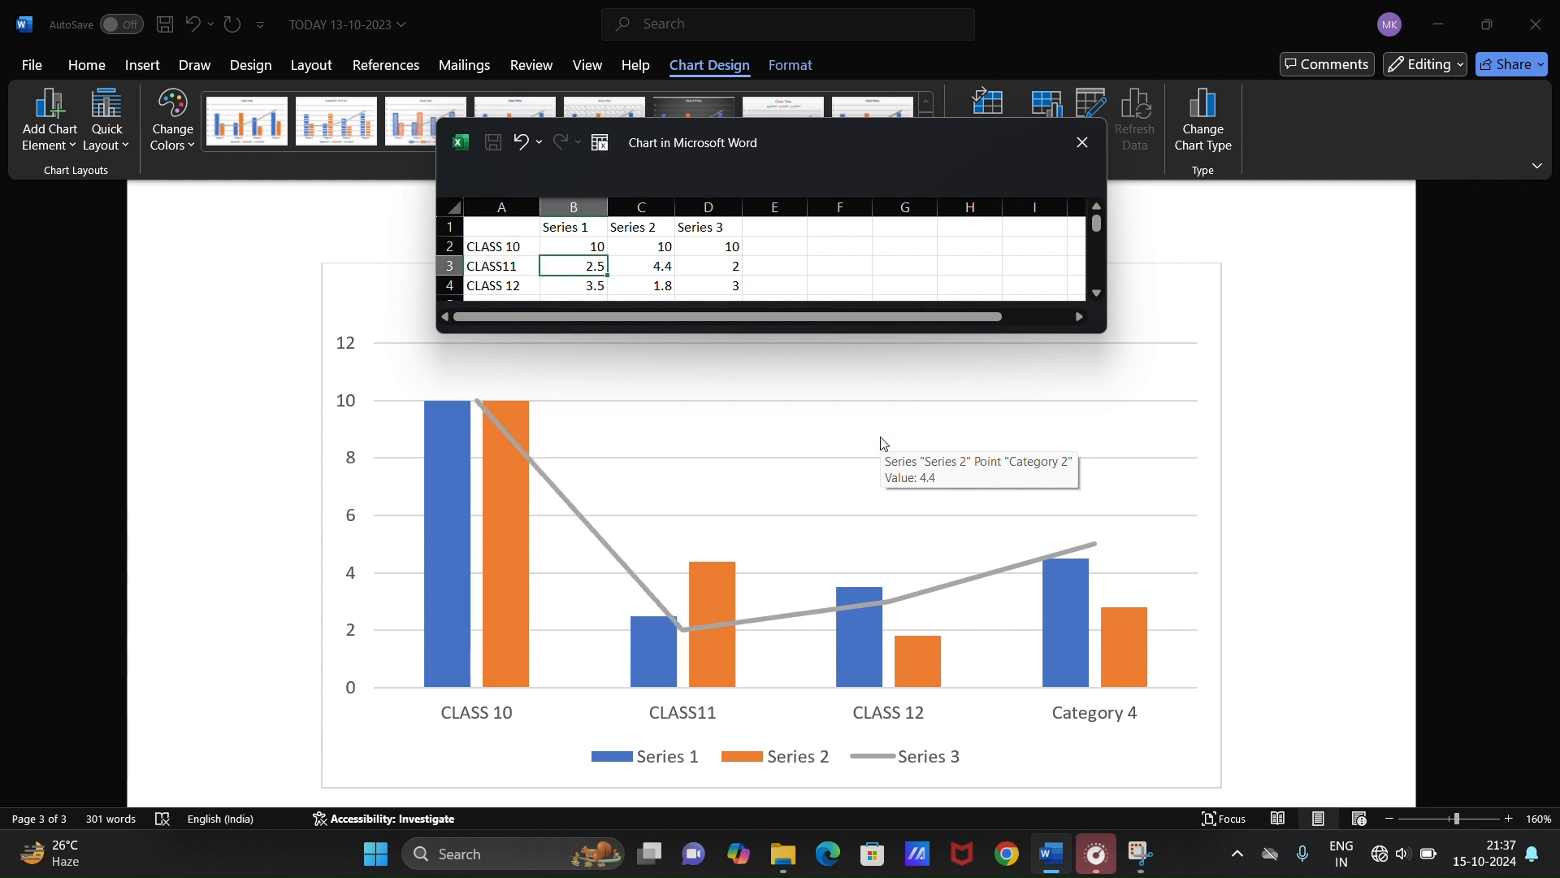
text(12)
key(Tab)
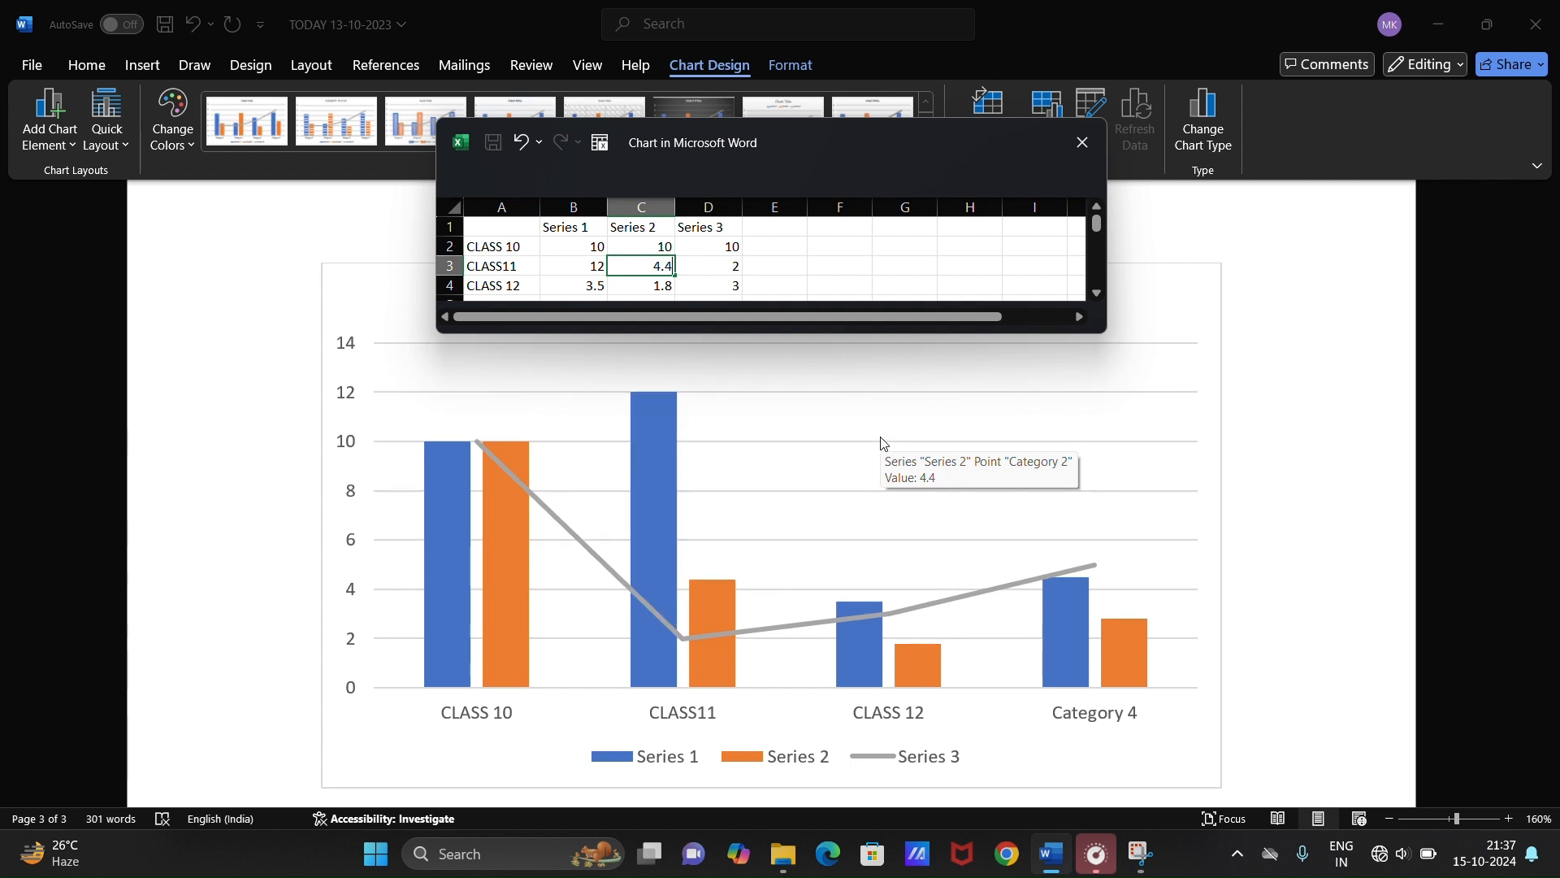
text(10)
key(Tab)
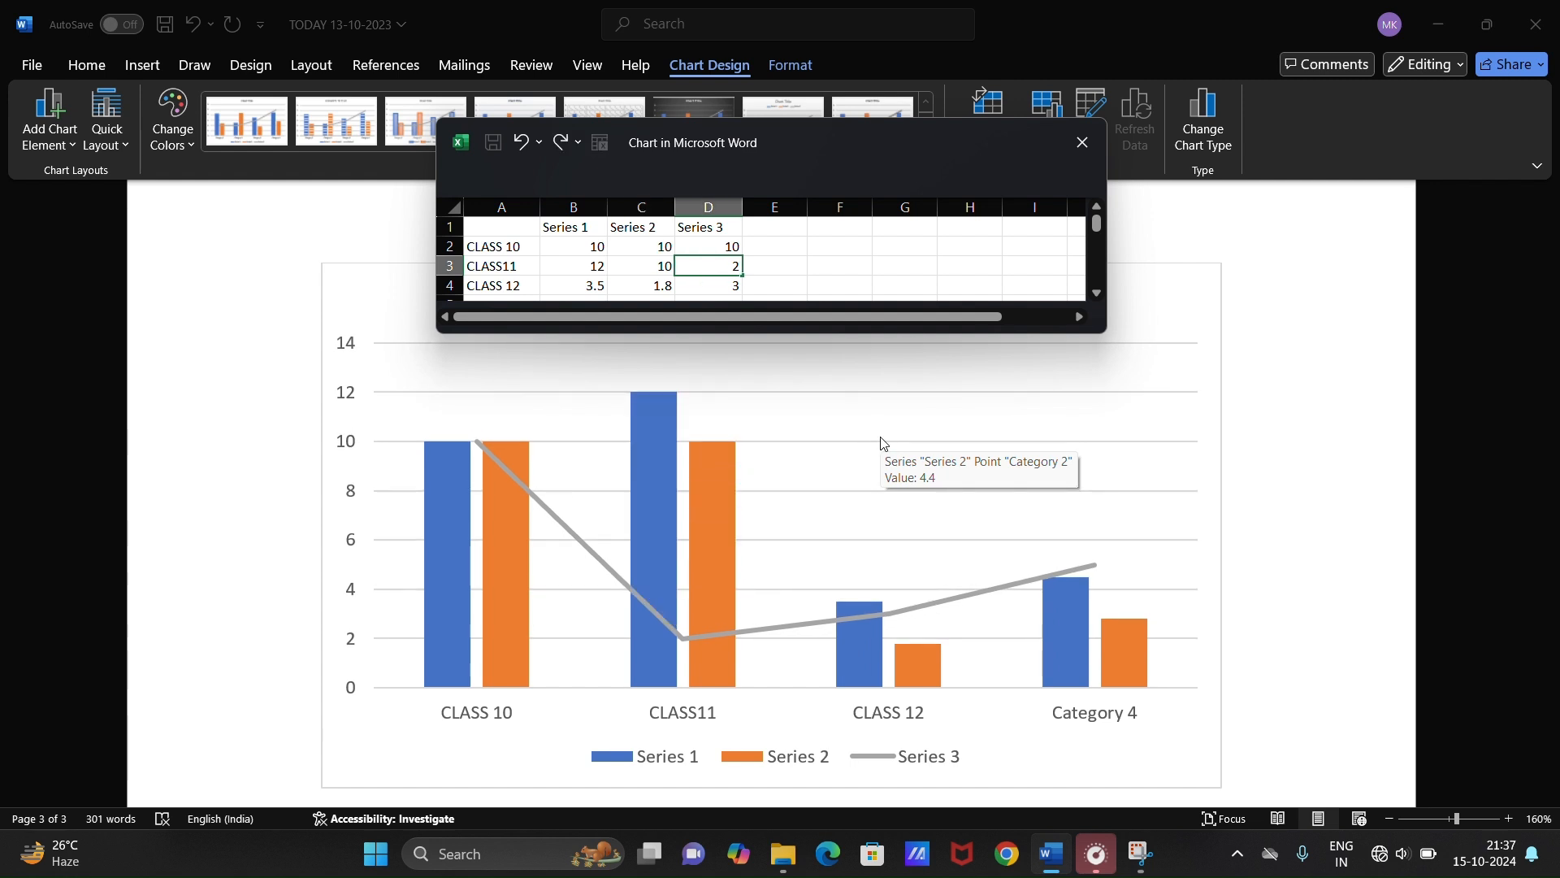
- Set the CLASS 12 values of Series 1, 2 and 3 to 23, 12 and 4, and close the chart data sheet
key(Down)
key(Left)
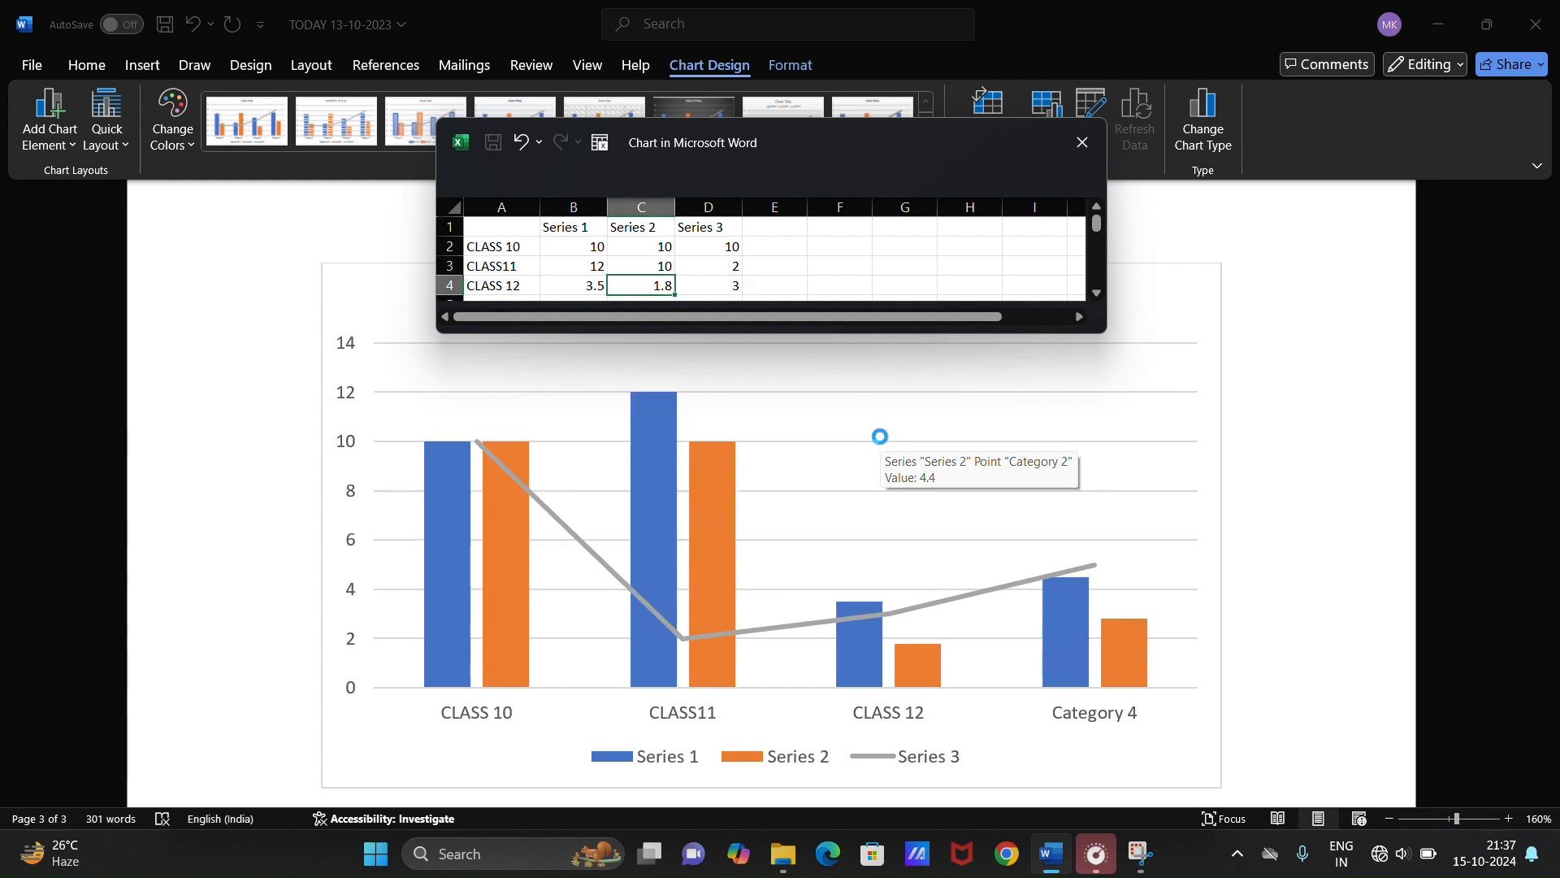
key(Left)
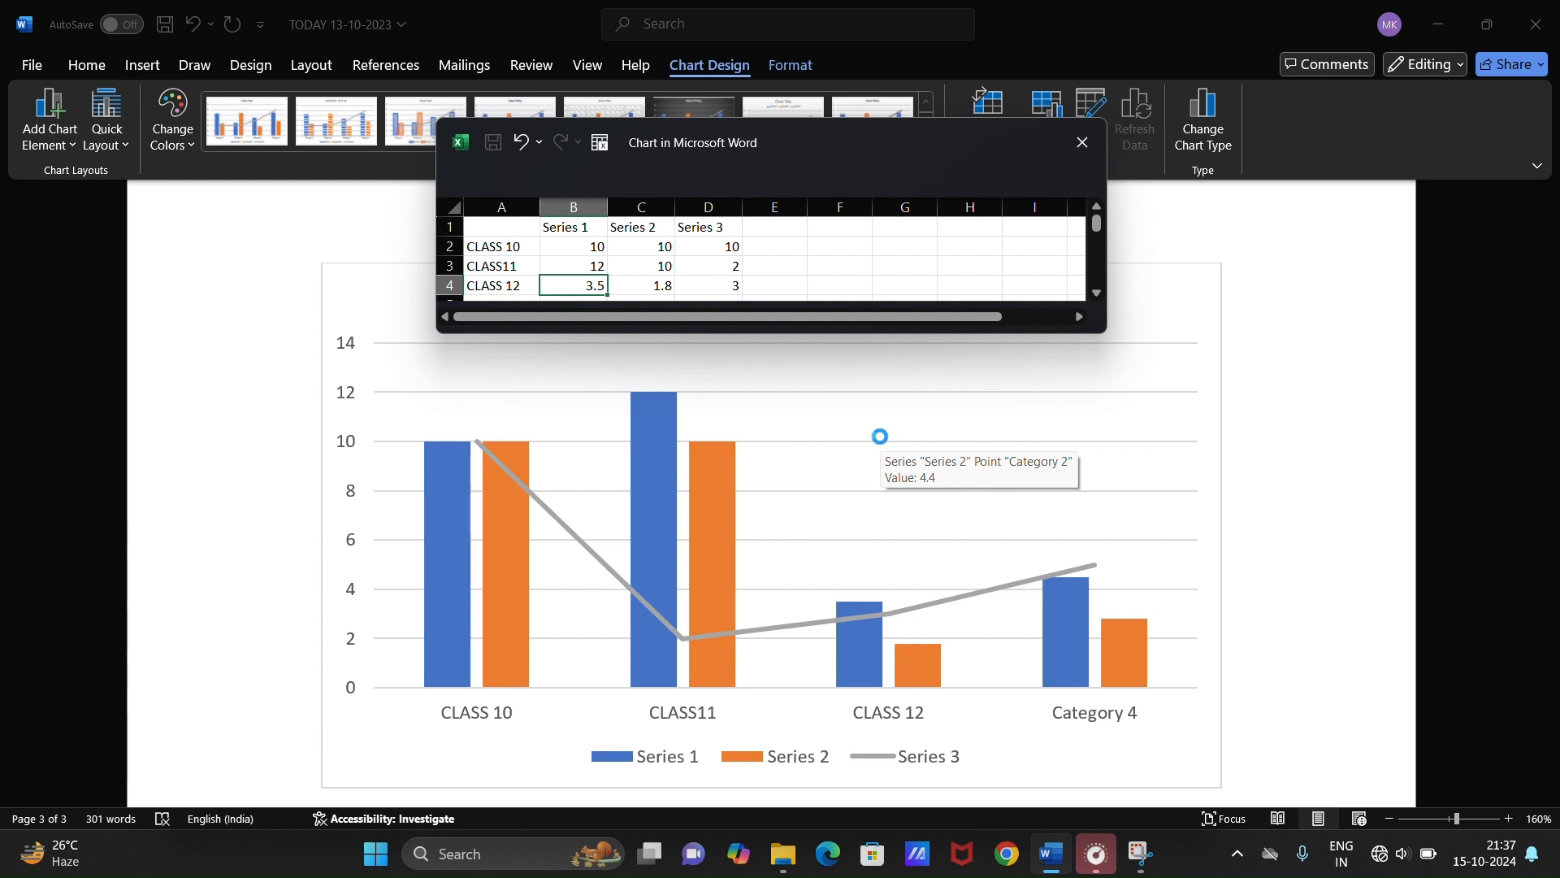
text(23)
key(Tab)
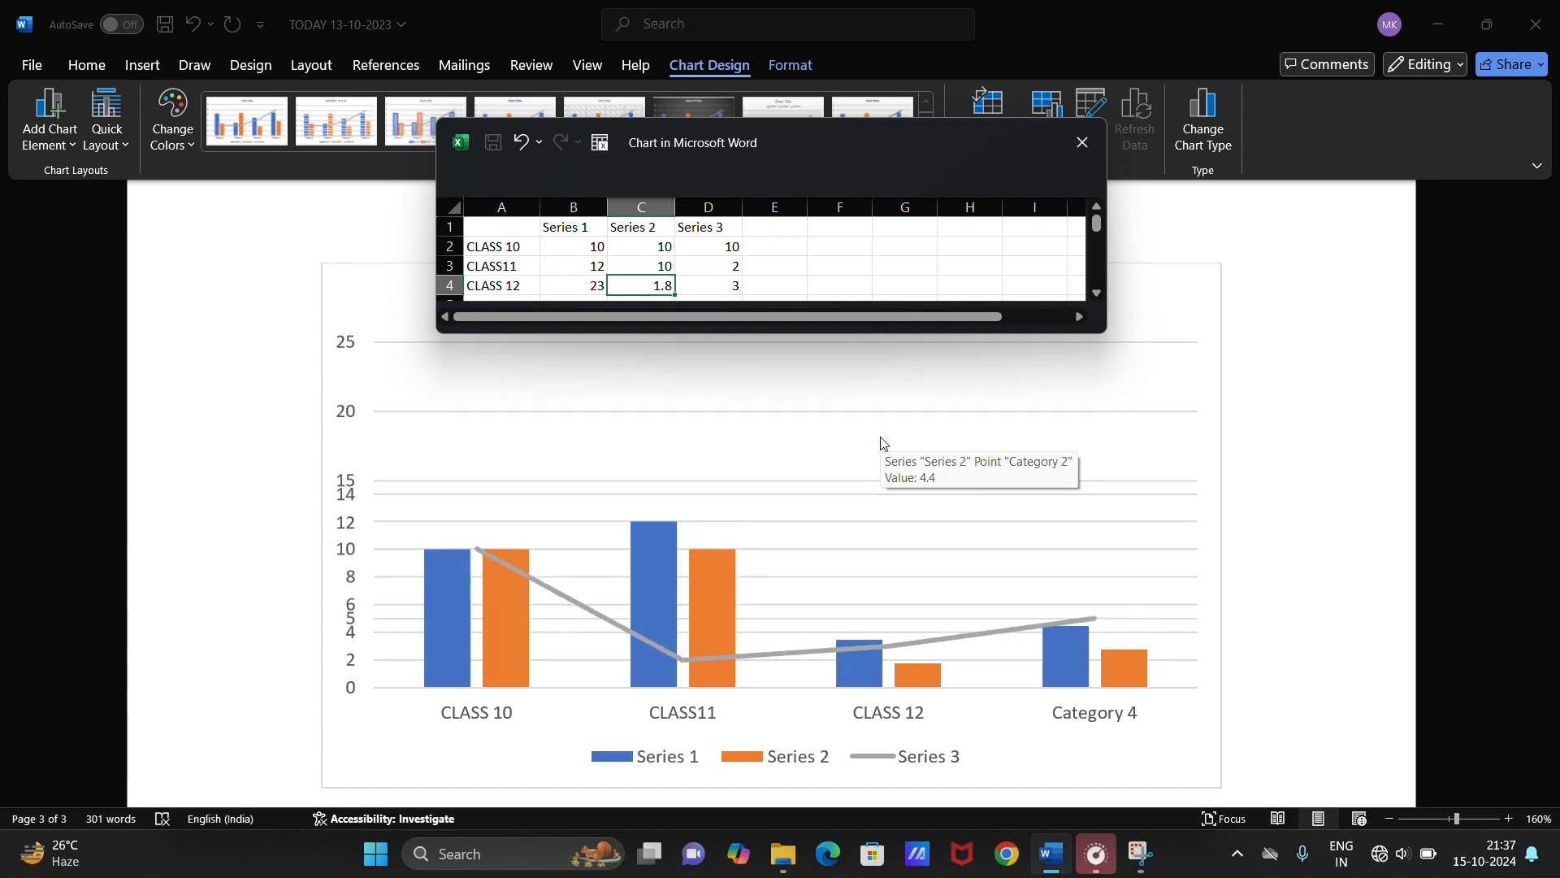
text(12)
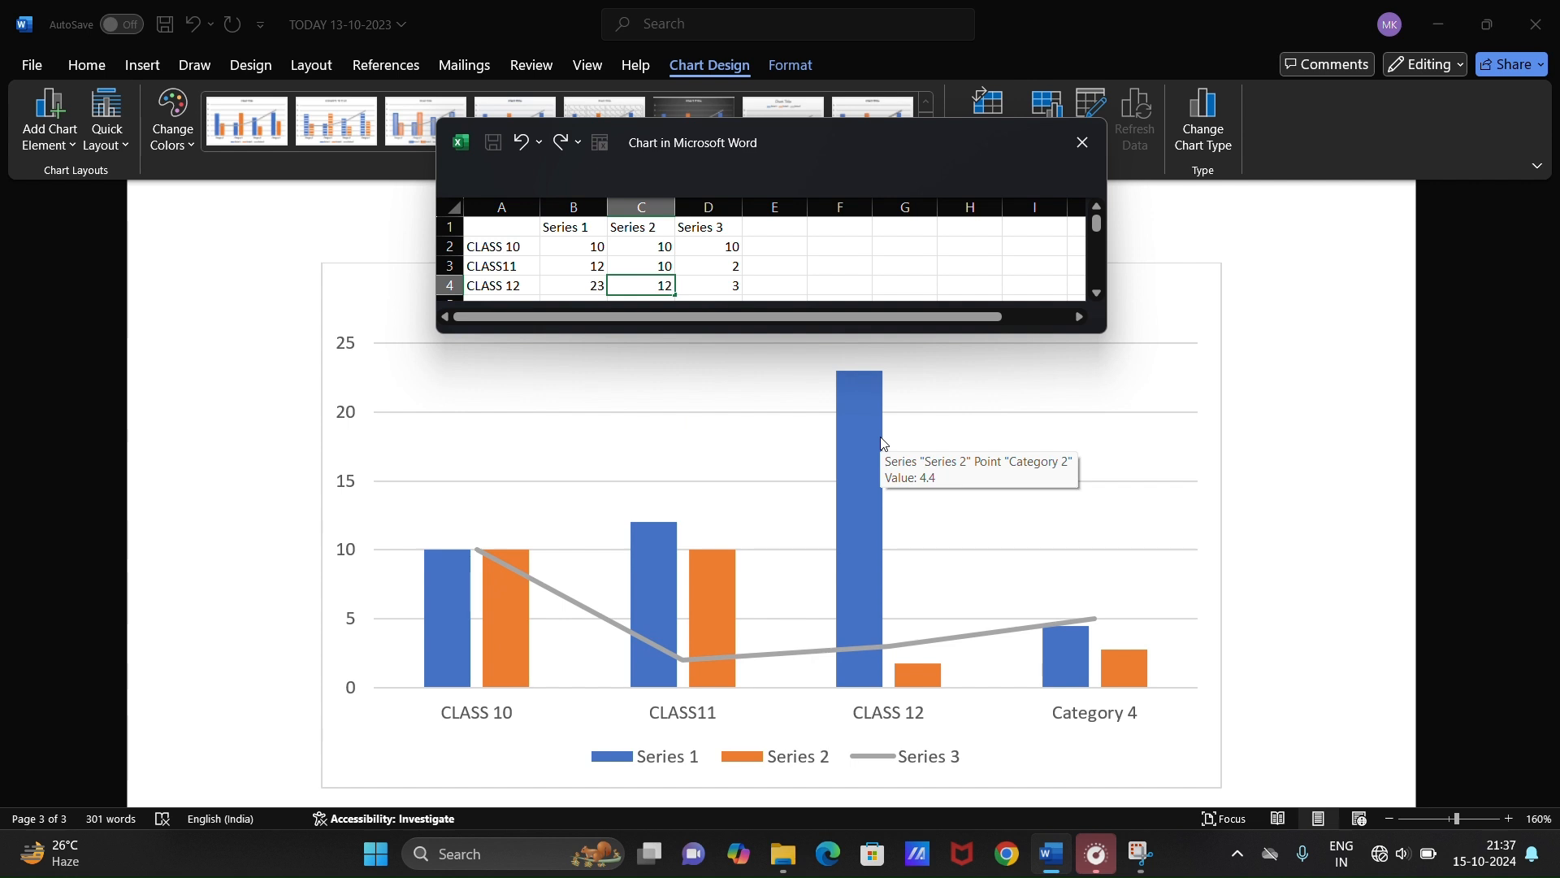
key(Tab)
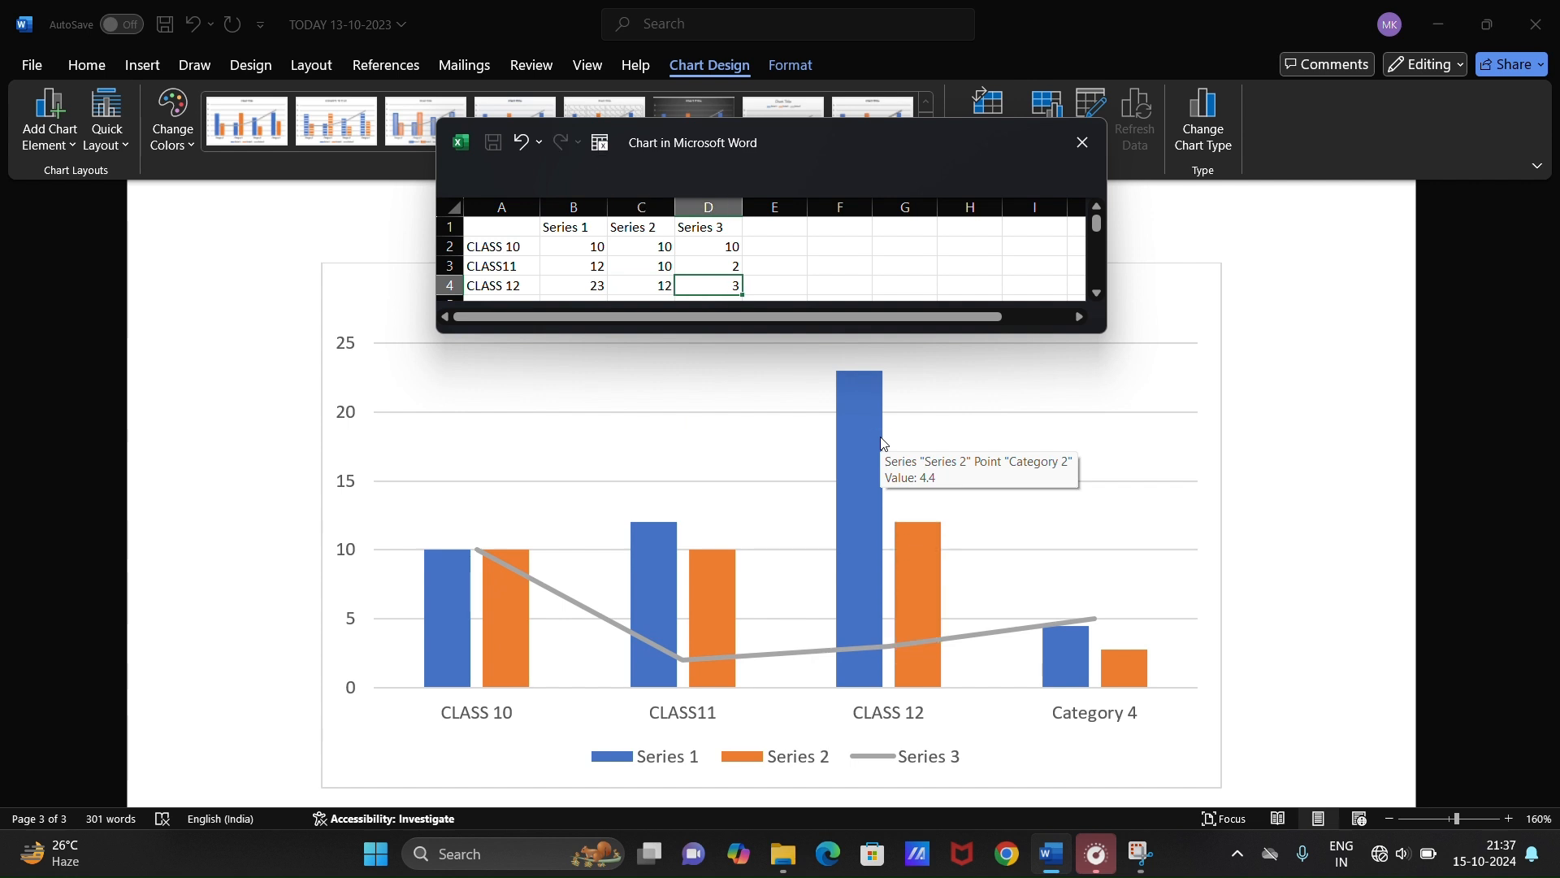
text(4)
key(Tab)
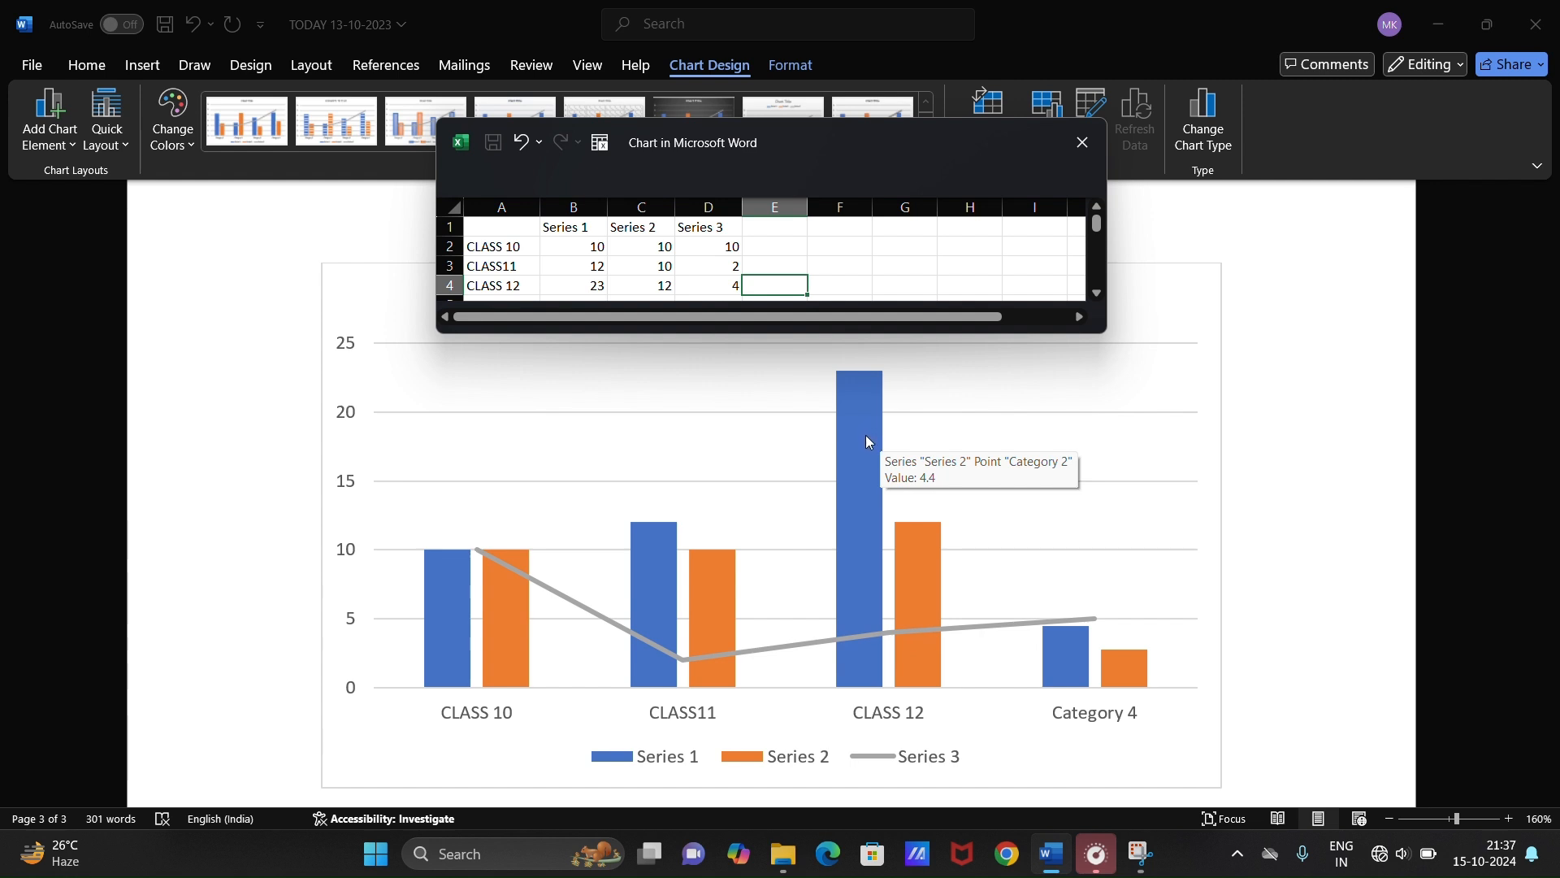
scroll(796, 559, down, 2)
scroll(794, 574, up, 2)
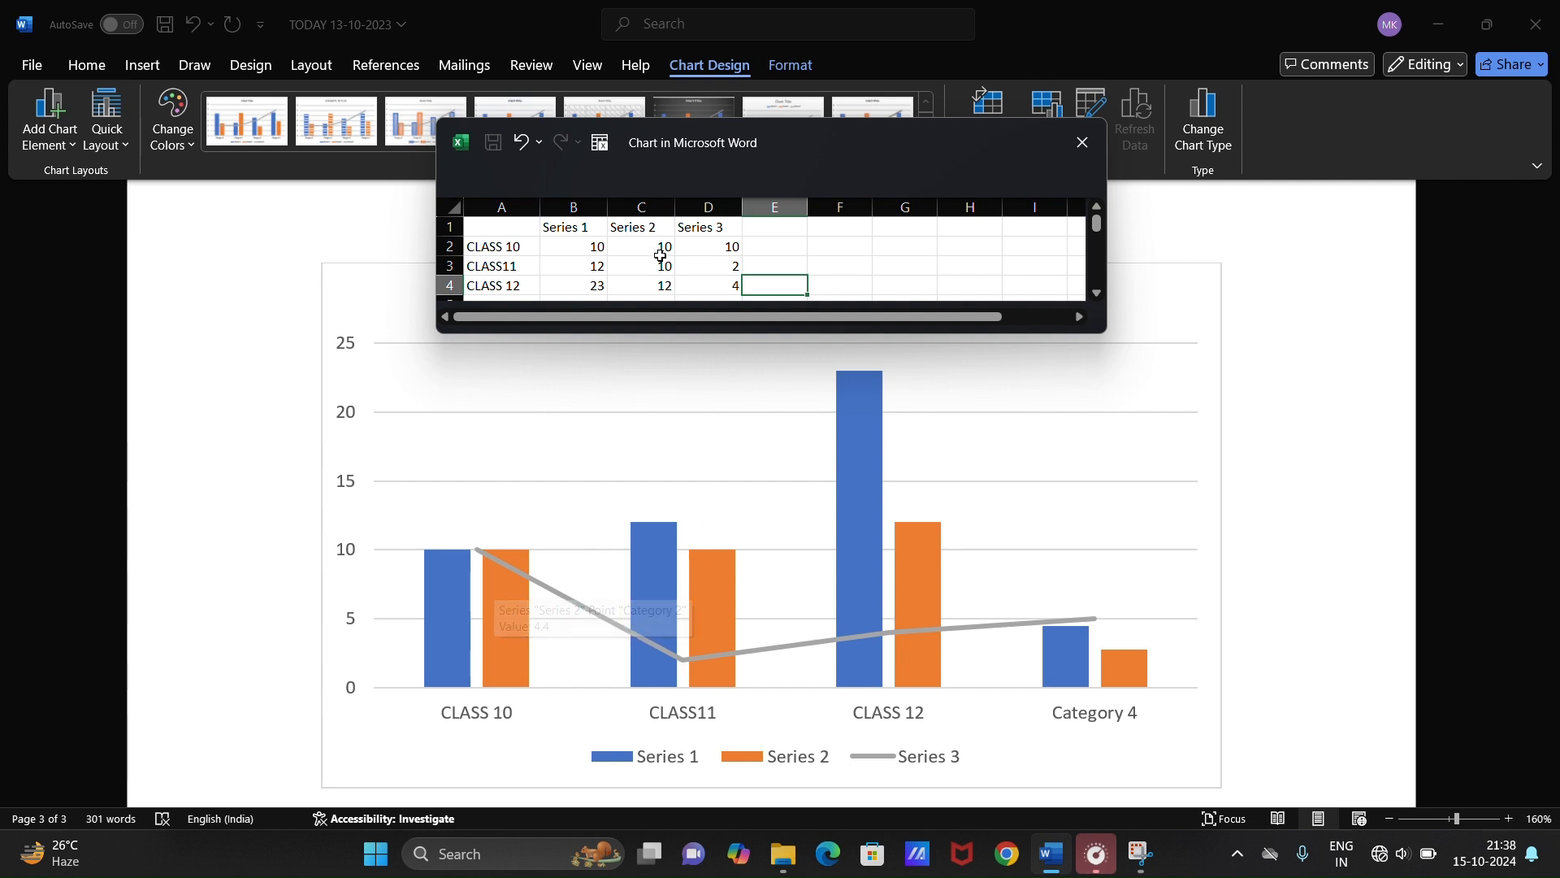
mouse_move(918, 543)
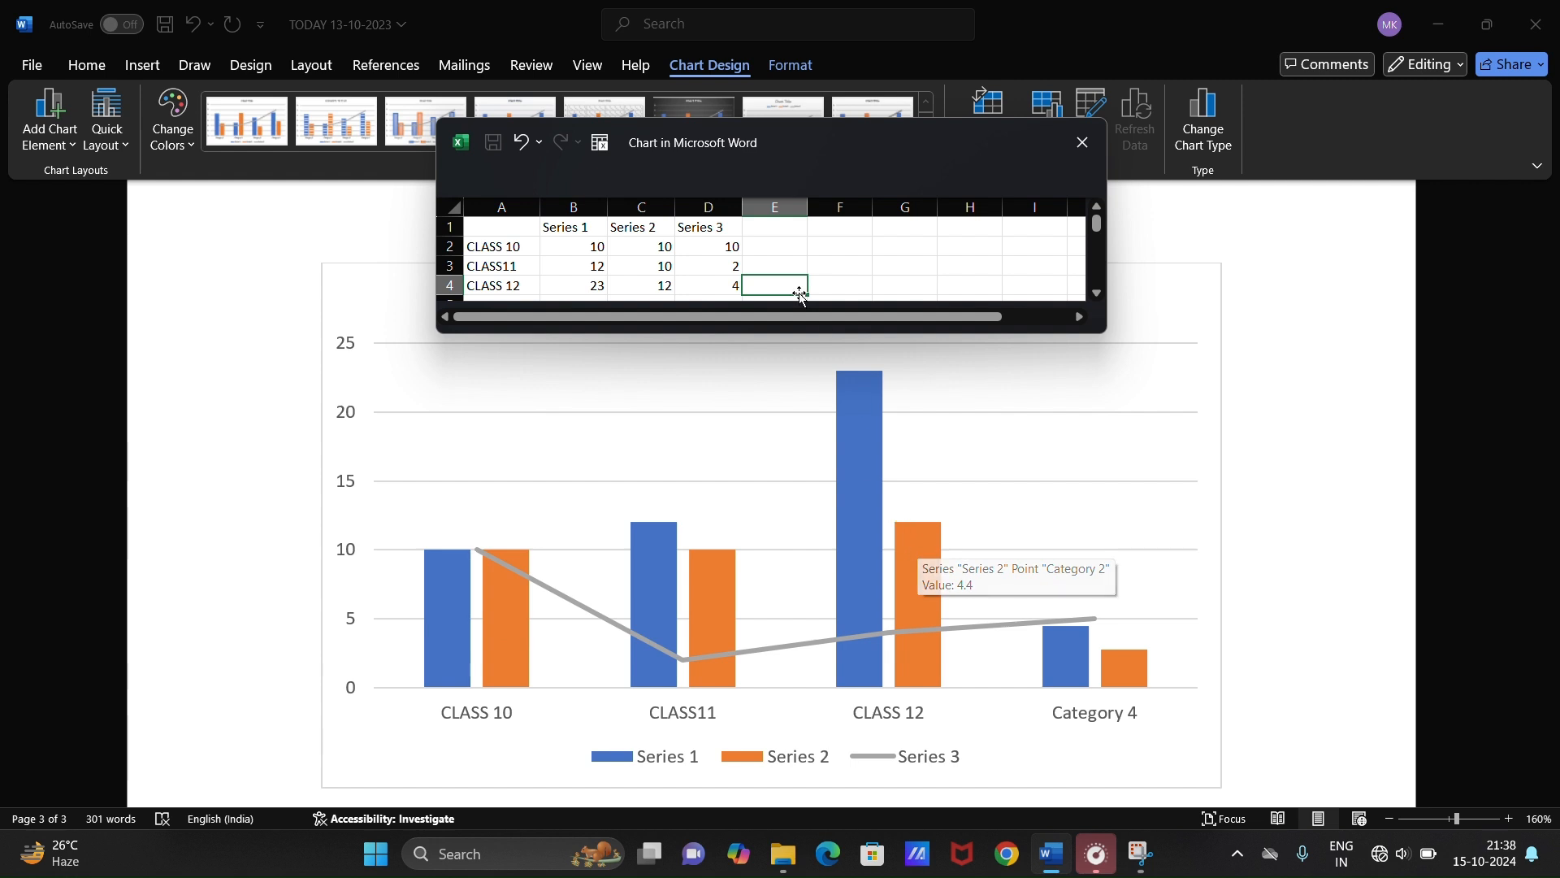
click(1104, 156)
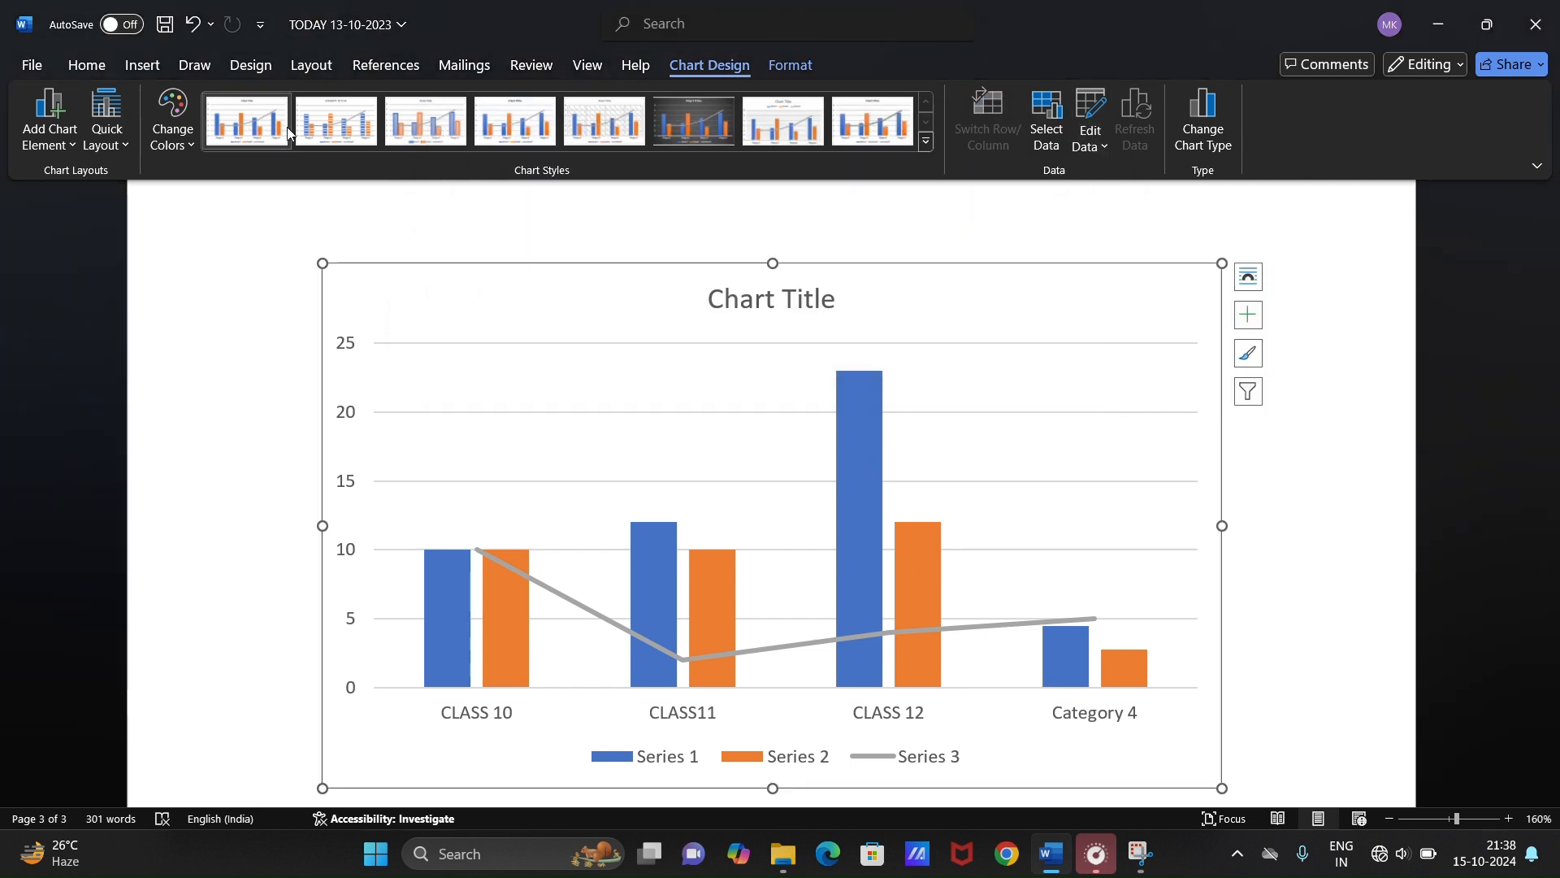
- Try the grey monochromatic palette on the chart and settle on the colourful orange, yellow and green palette
click(172, 122)
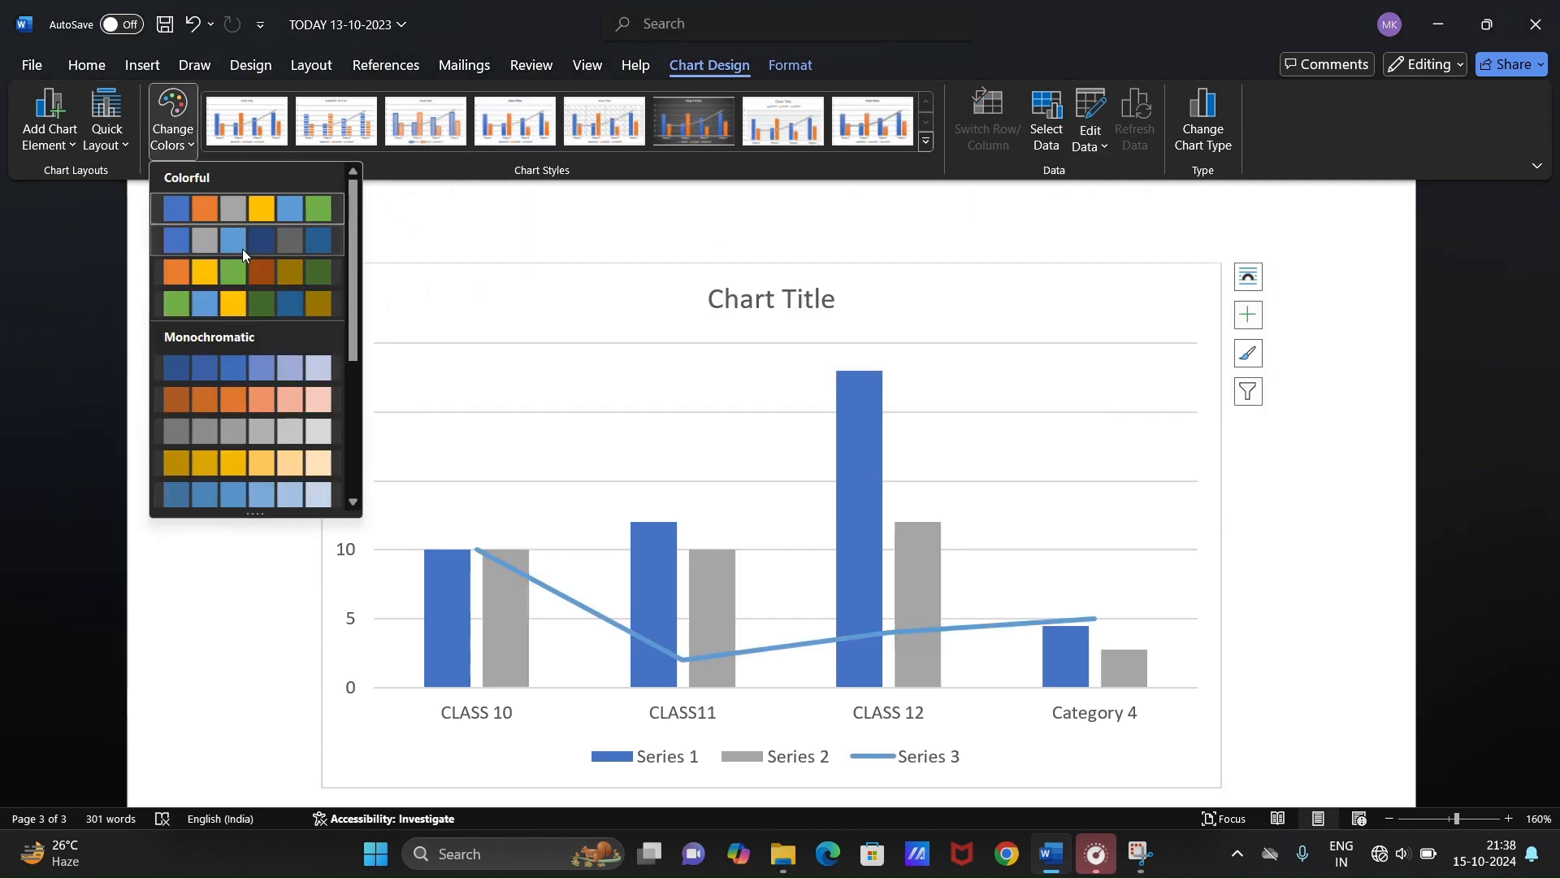
click(270, 434)
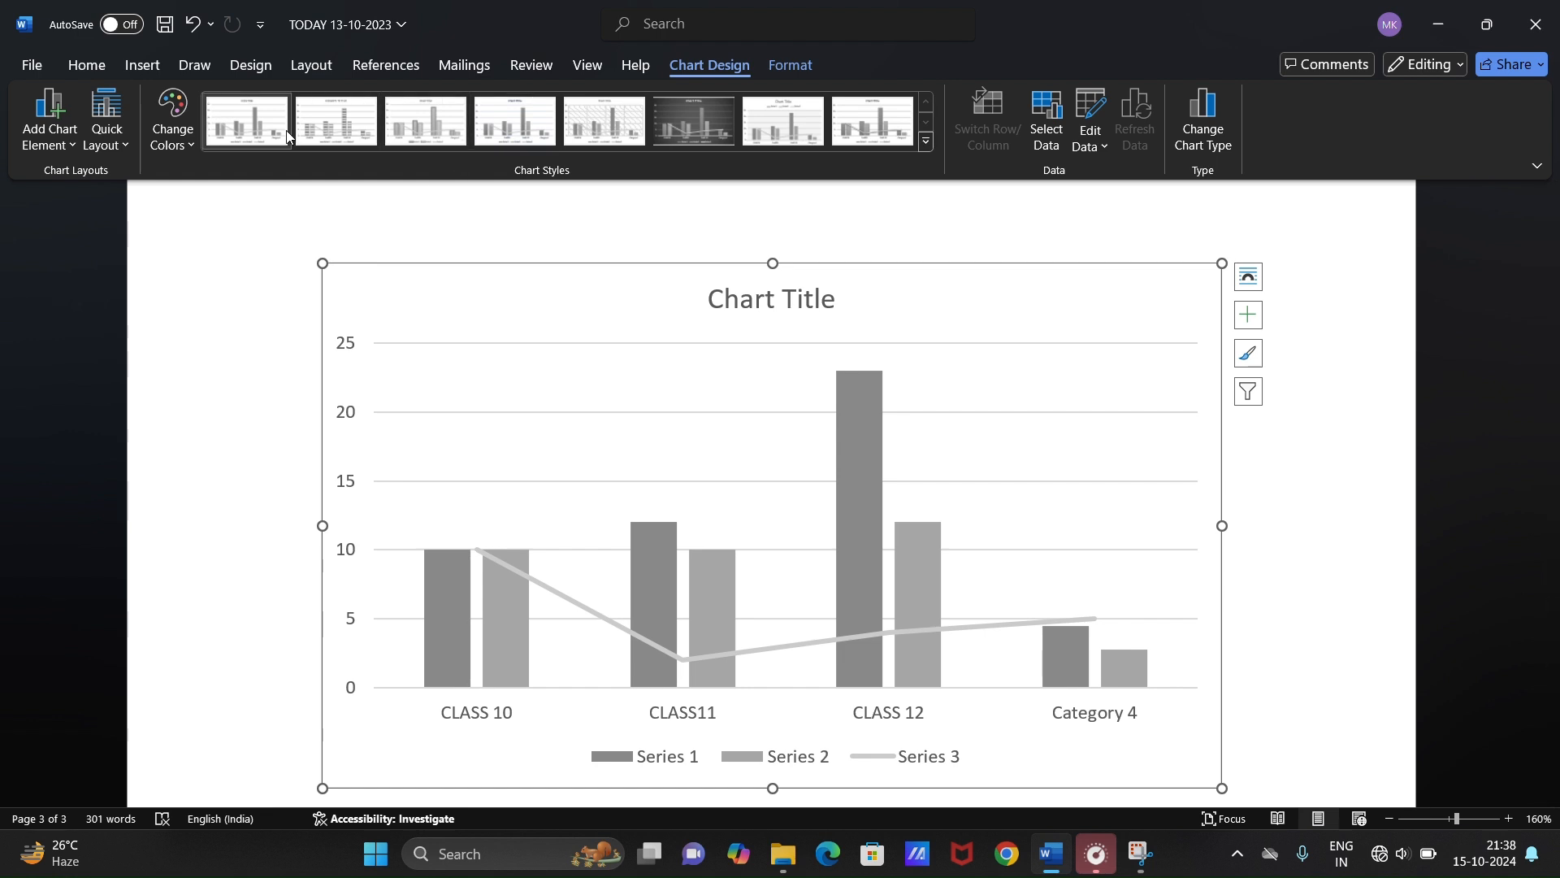
click(173, 123)
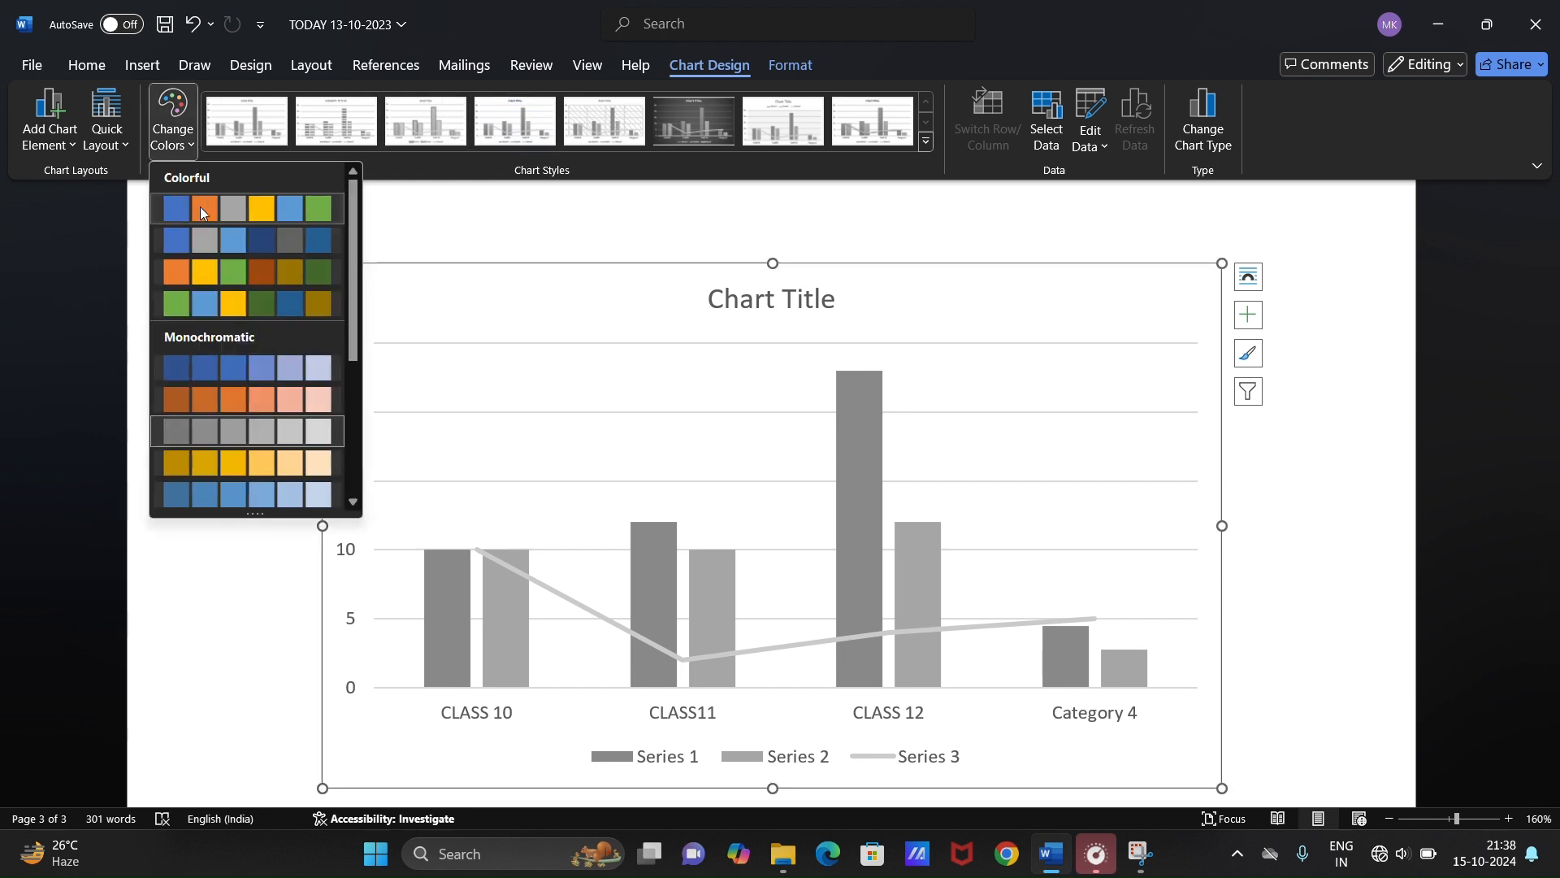
click(256, 272)
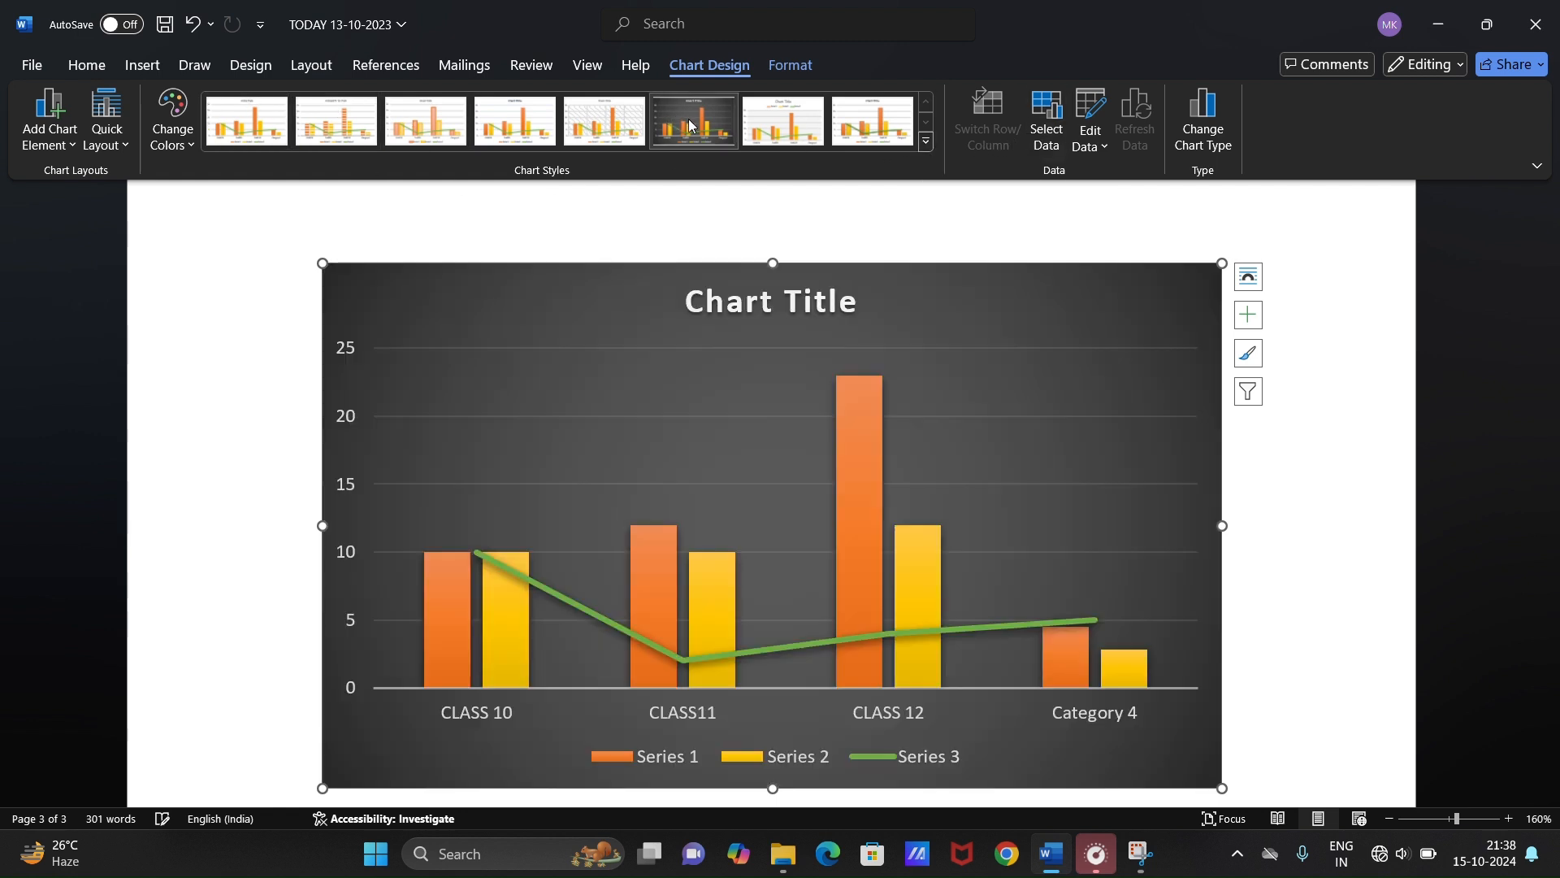
- Try the dark chart style and the fourth style, and settle on the eighth chart style with shaded columns
click(689, 118)
click(926, 142)
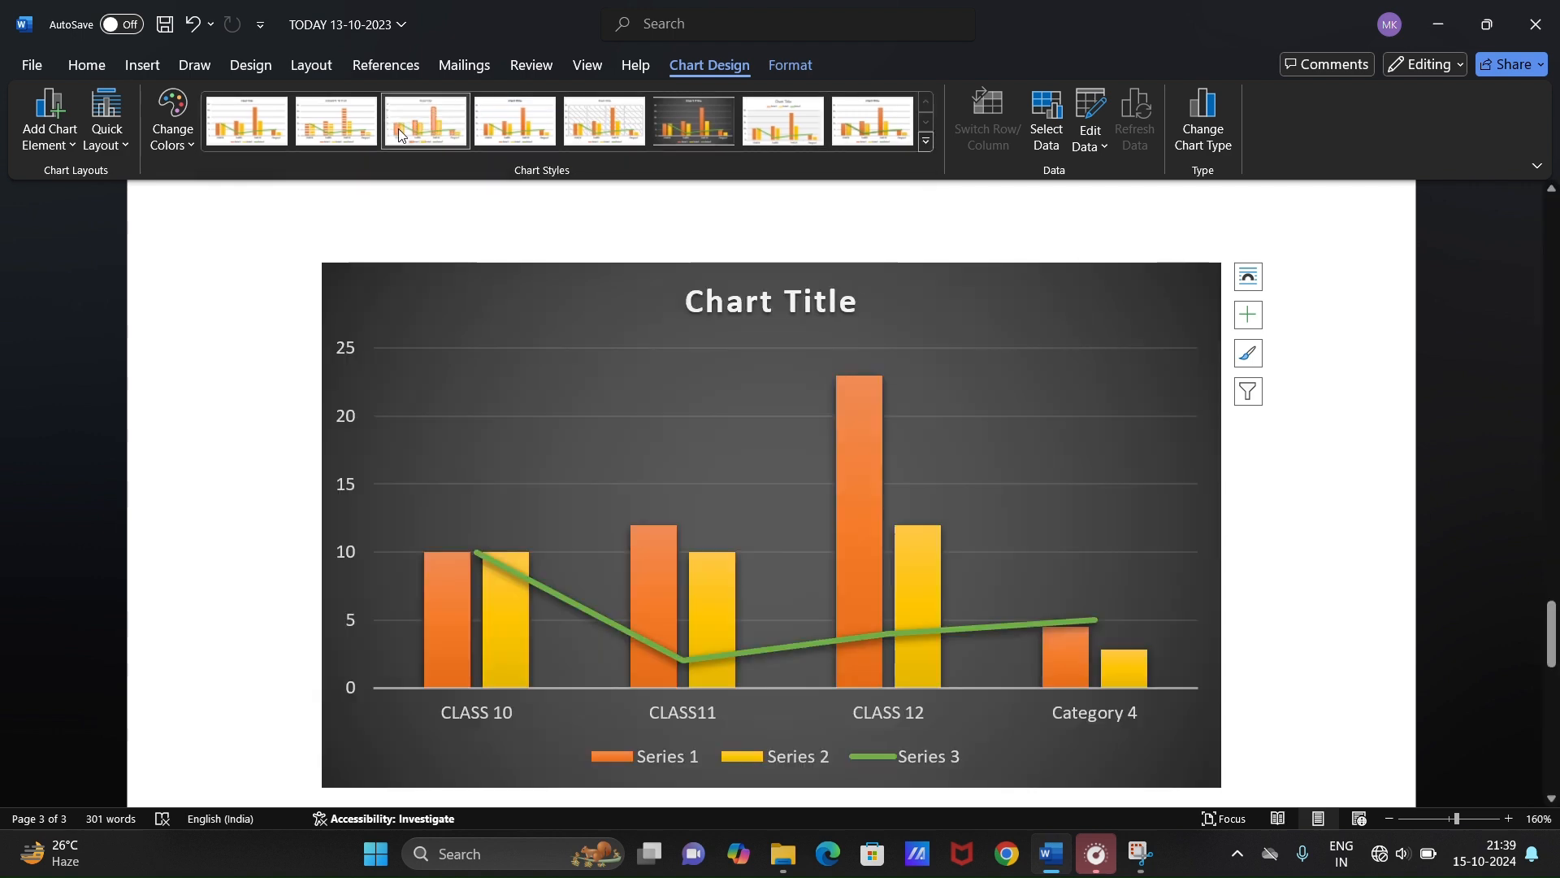
click(514, 122)
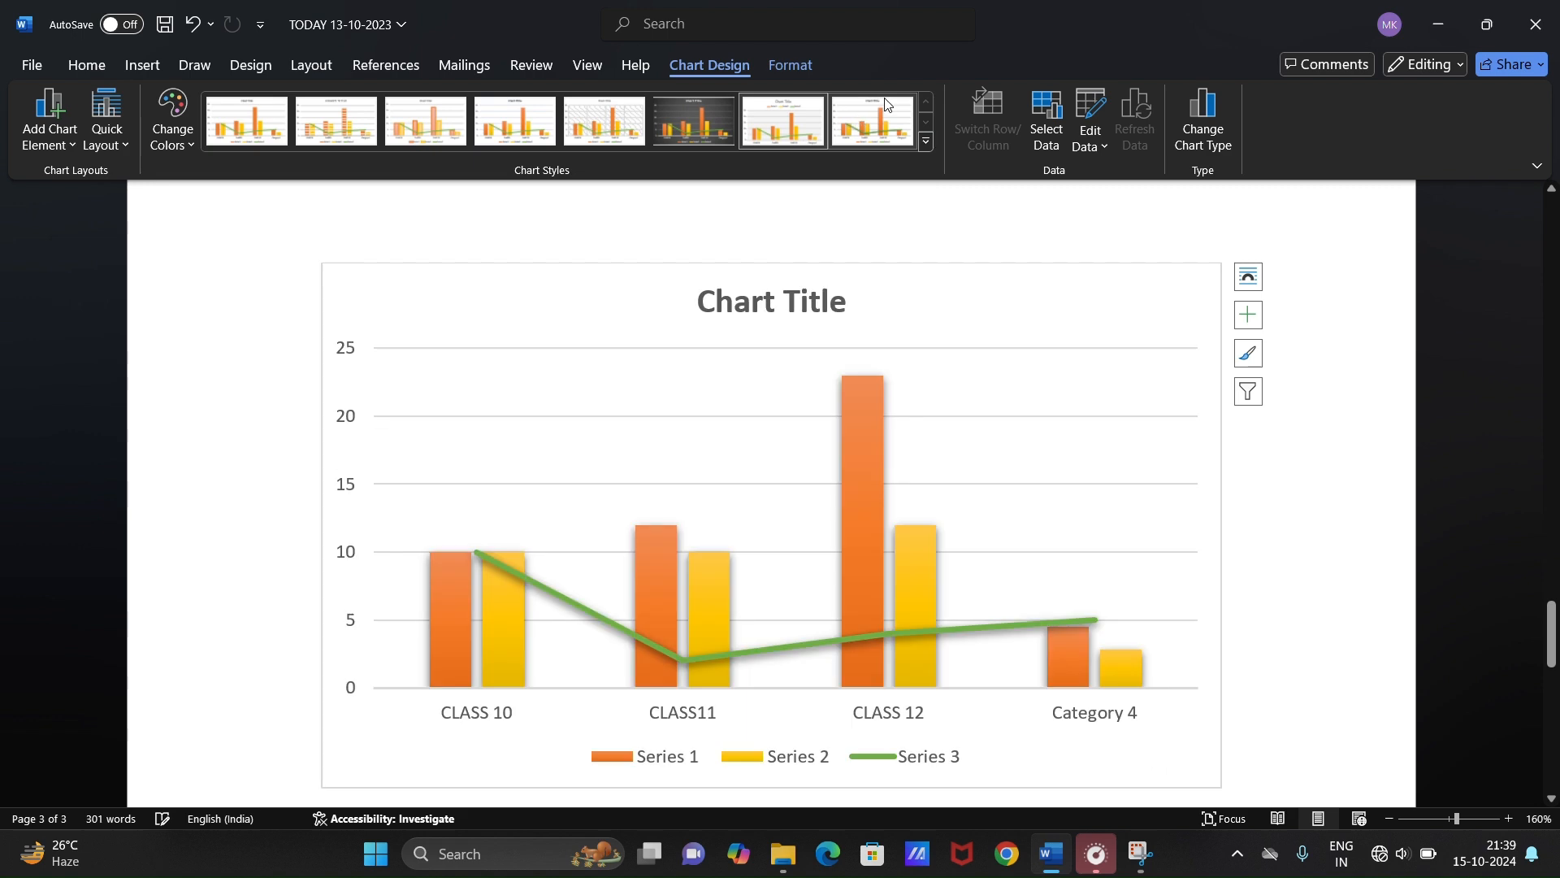
click(886, 104)
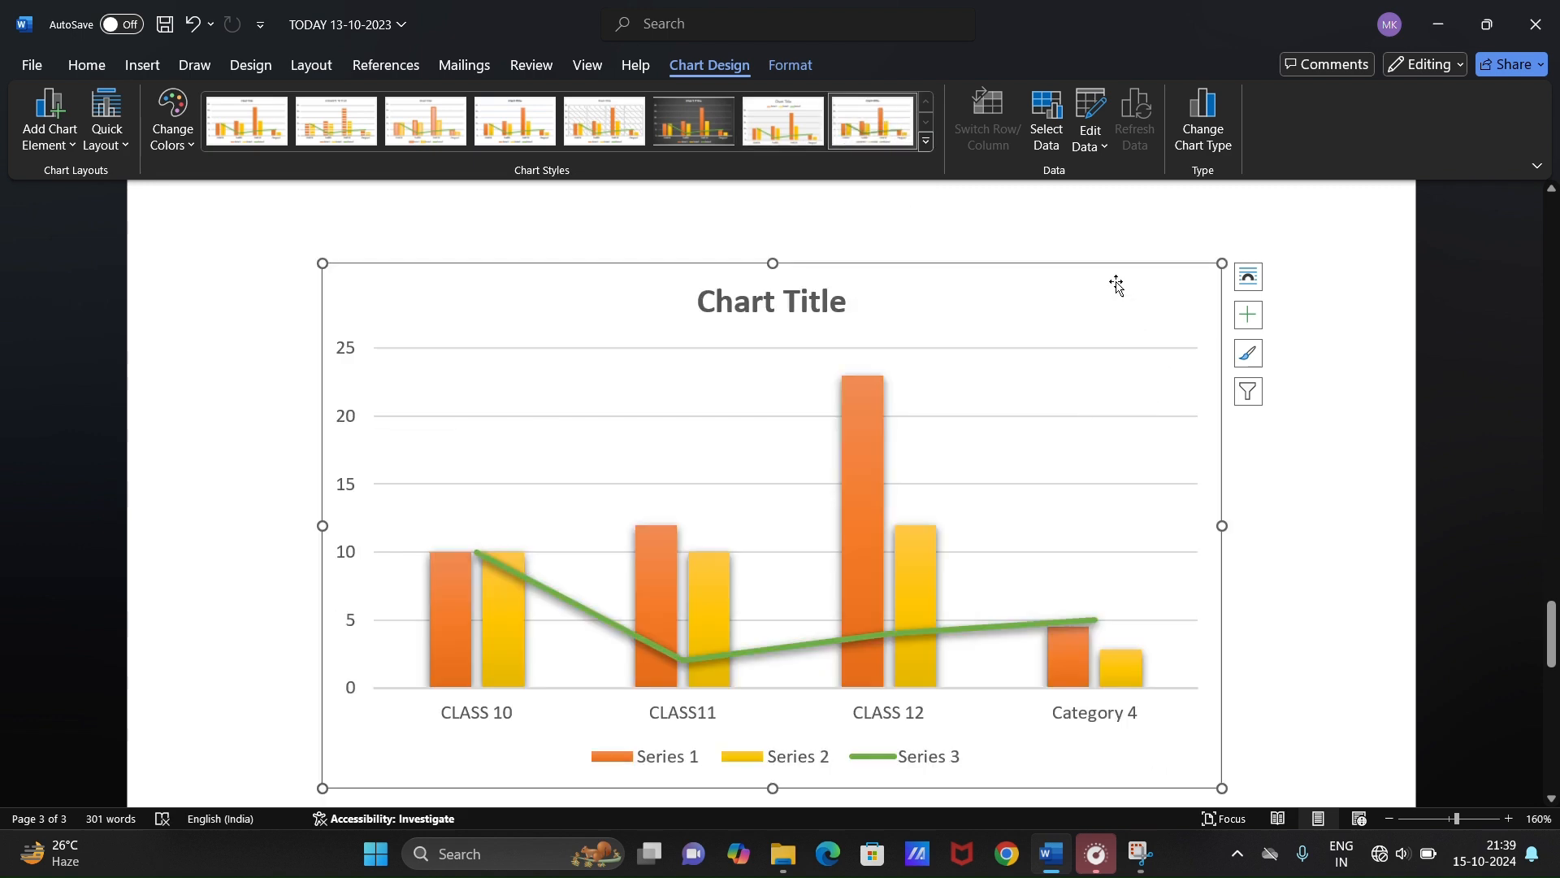
- Preview the histogram, surface, stock, map, scatter and bar chart types, and change the combo chart to a Pie chart
click(1203, 114)
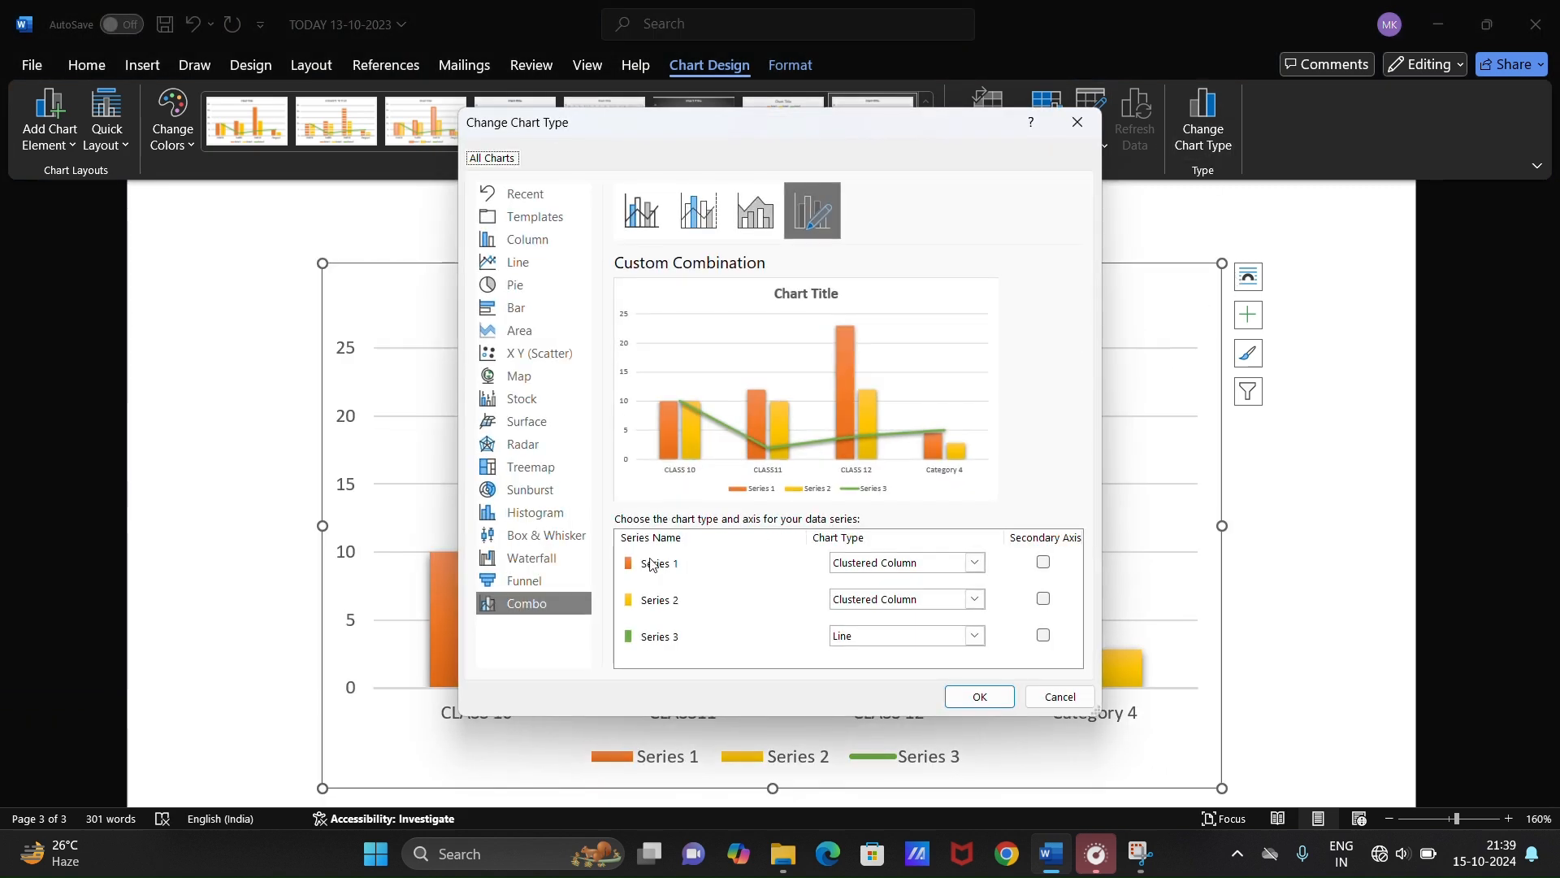
click(530, 514)
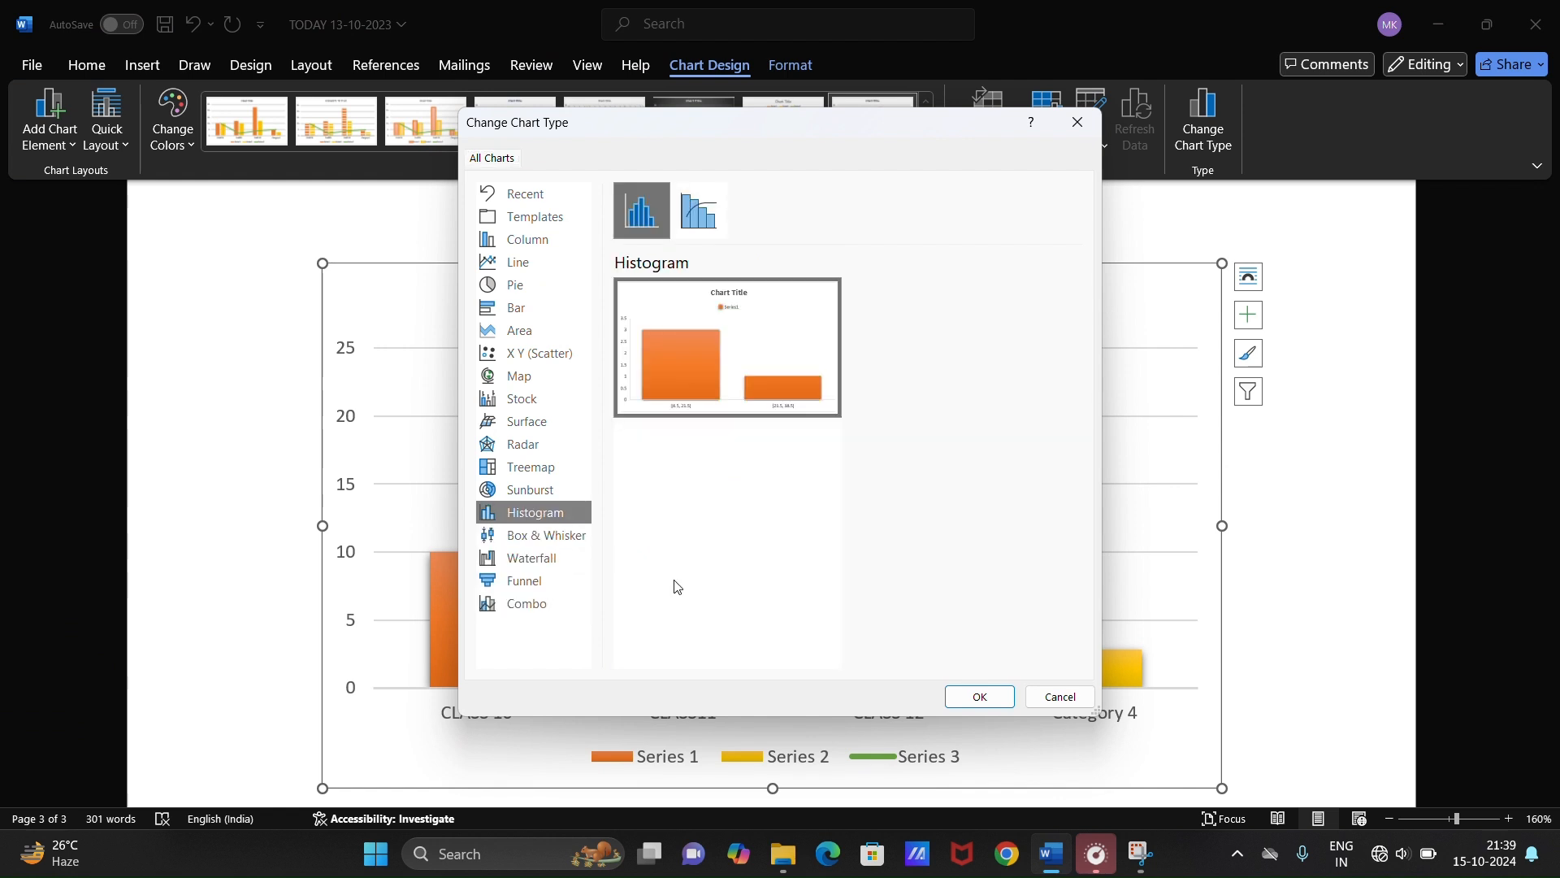
click(505, 419)
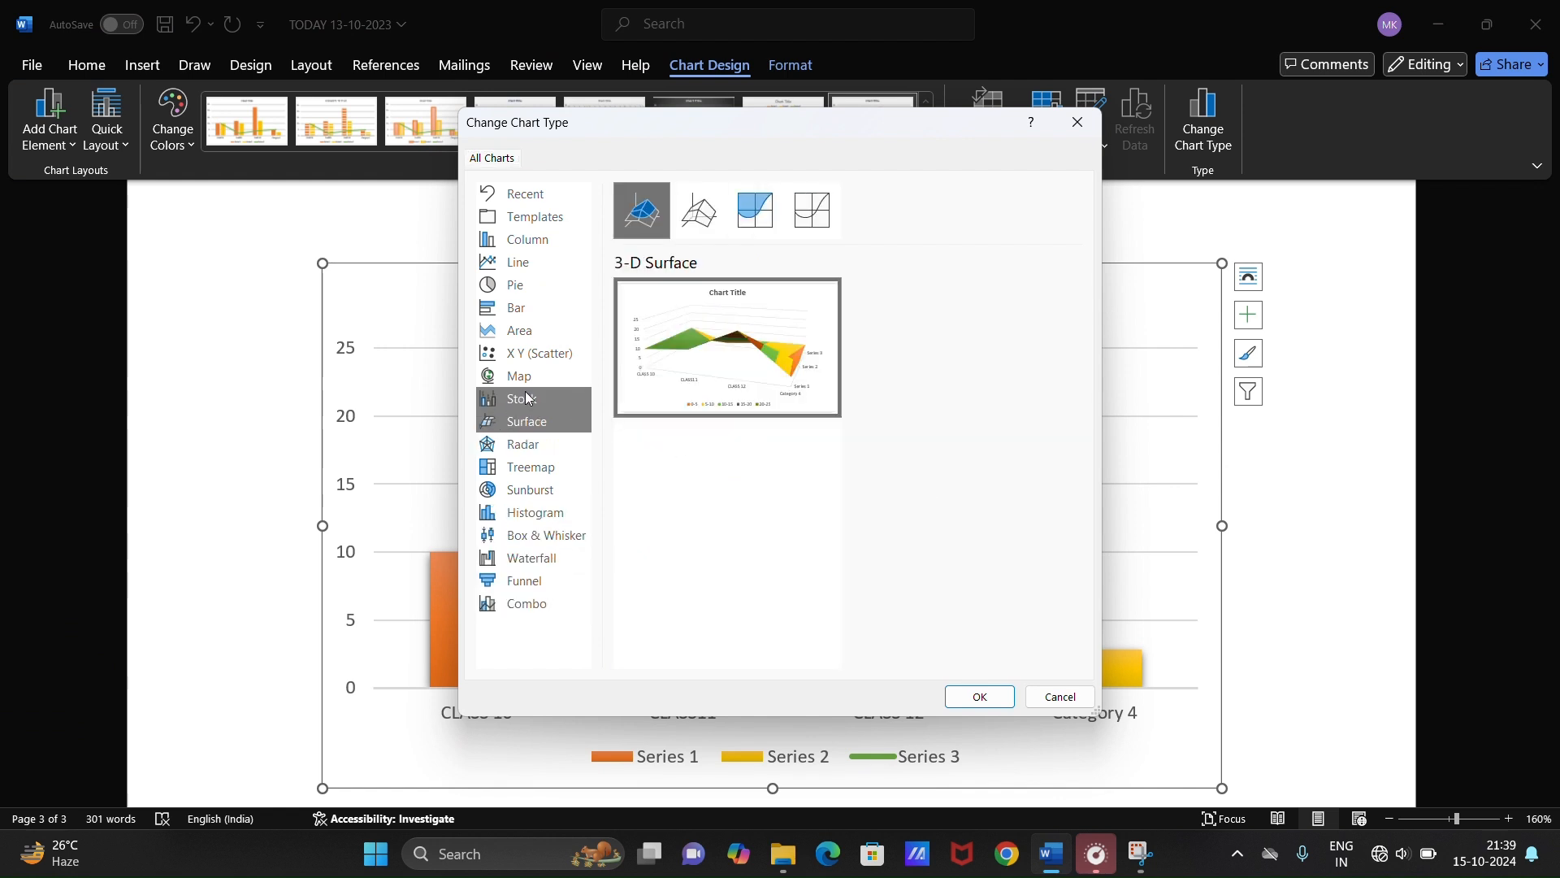
click(529, 398)
click(533, 383)
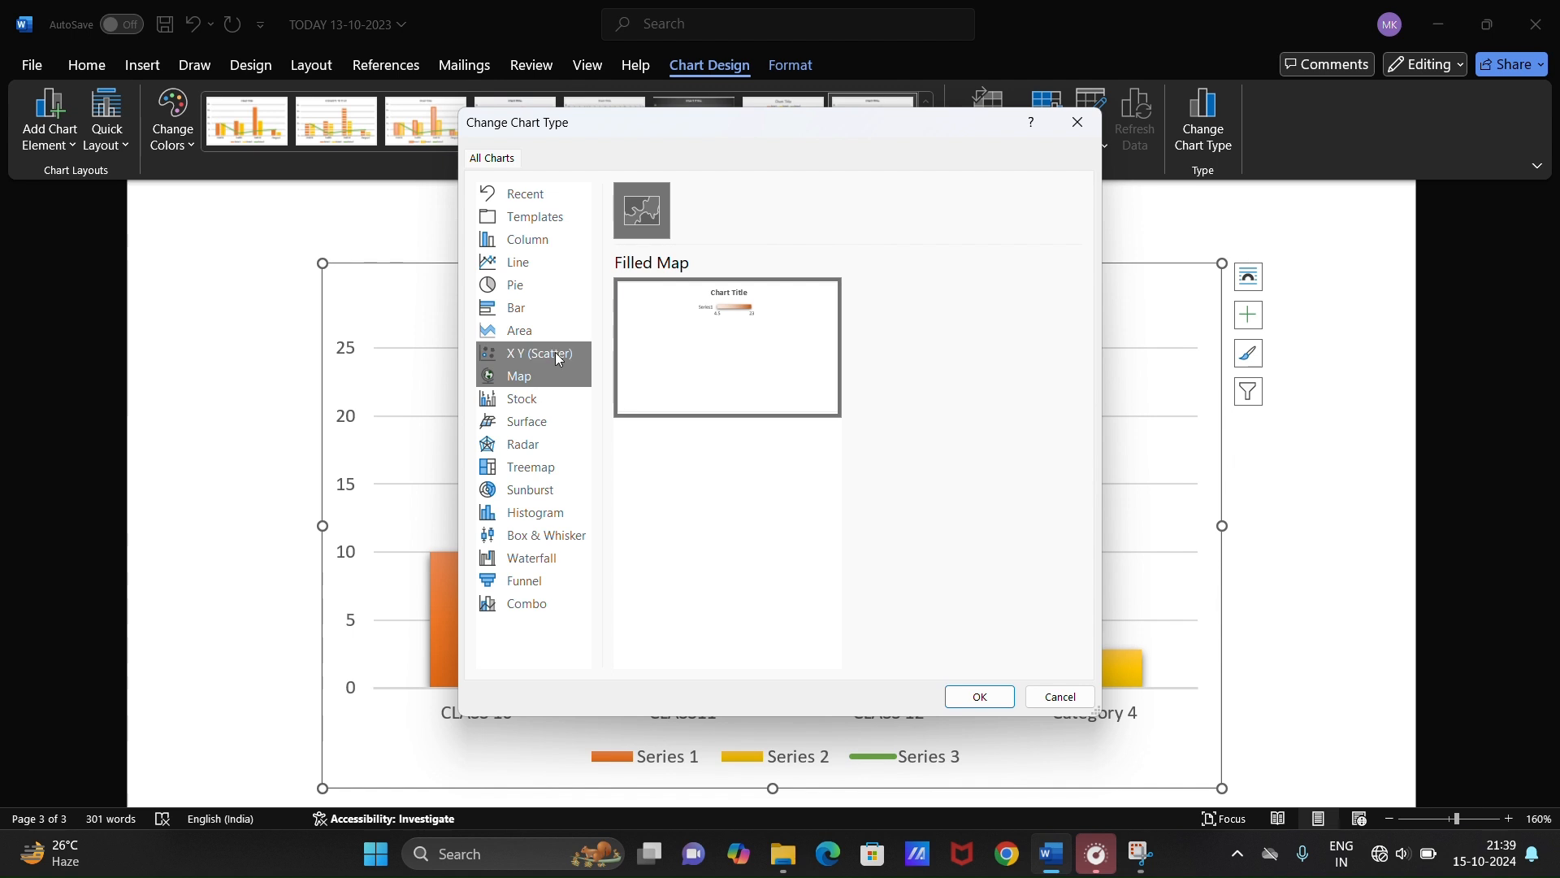
click(556, 354)
click(547, 314)
click(544, 285)
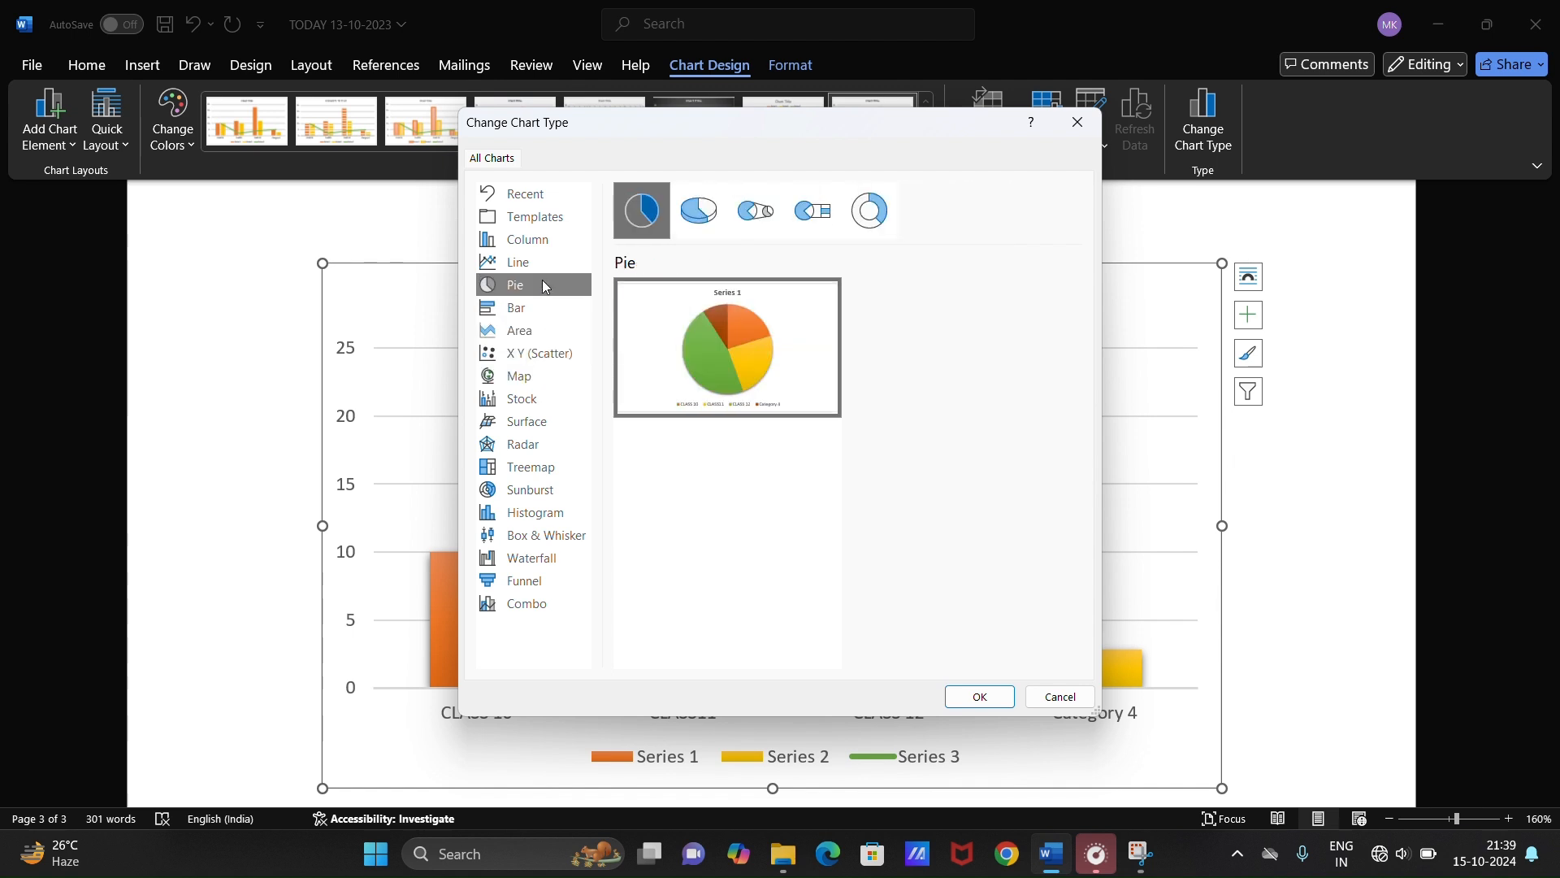
click(979, 697)
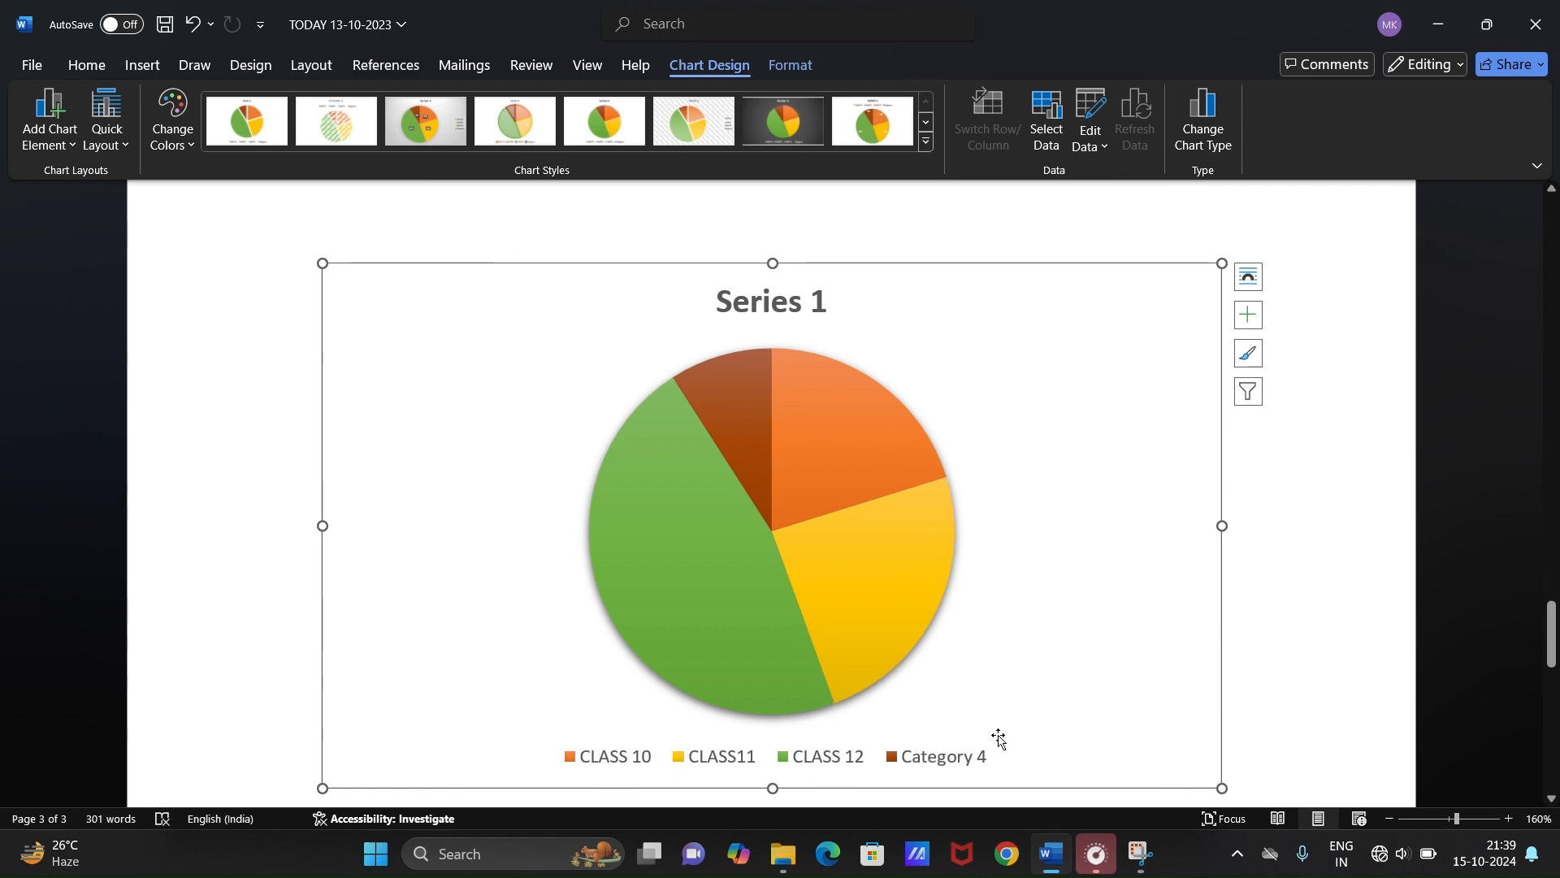
- Change the pie chart to a Clustered Column chart
scroll(1154, 429, down, 3)
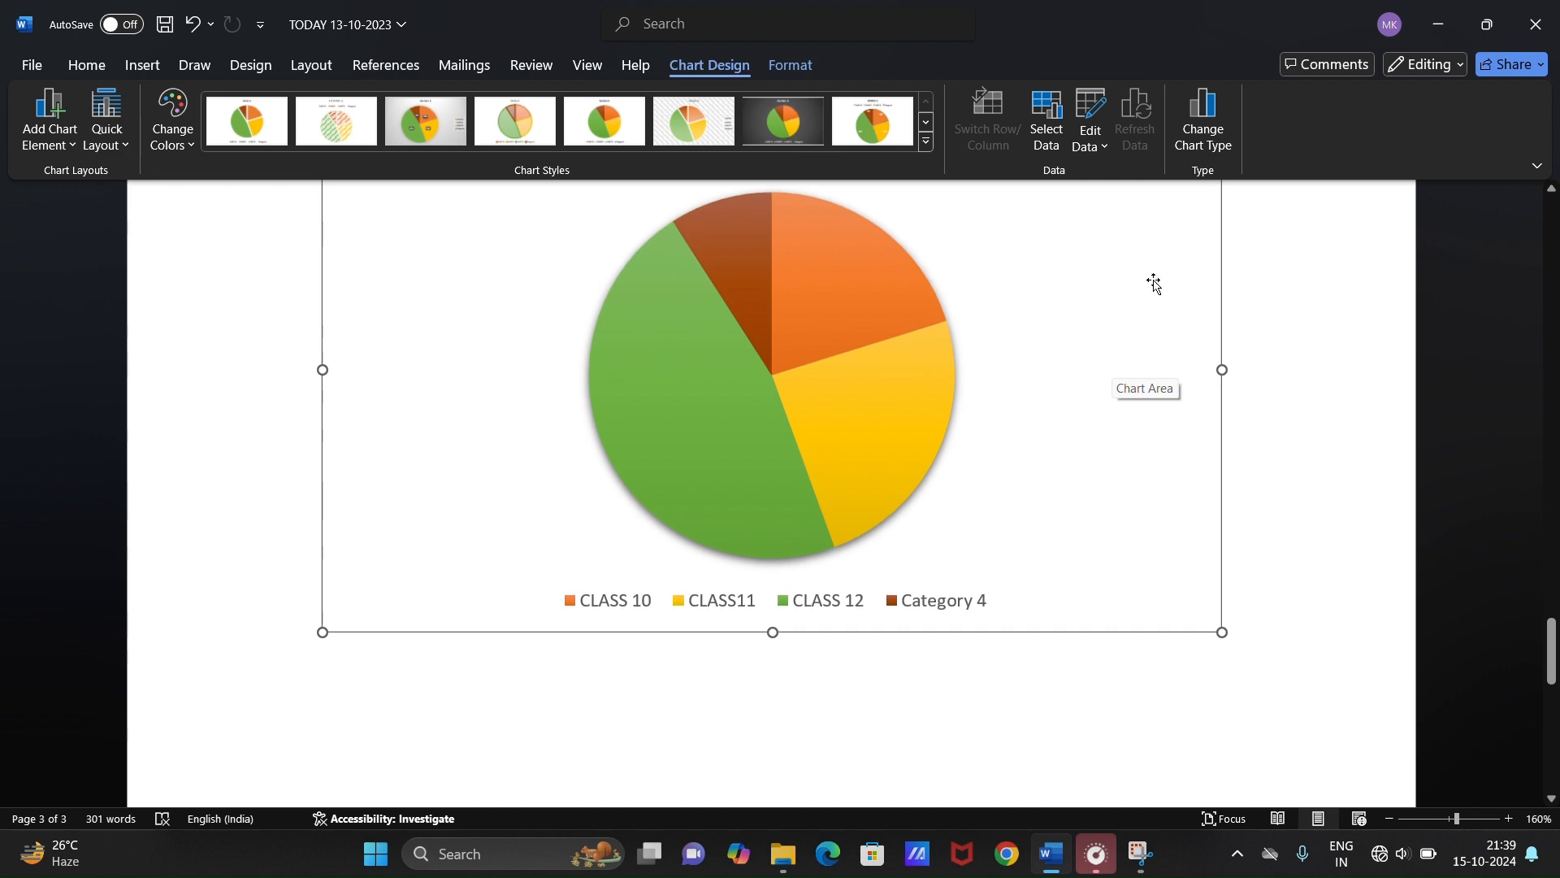
click(1202, 122)
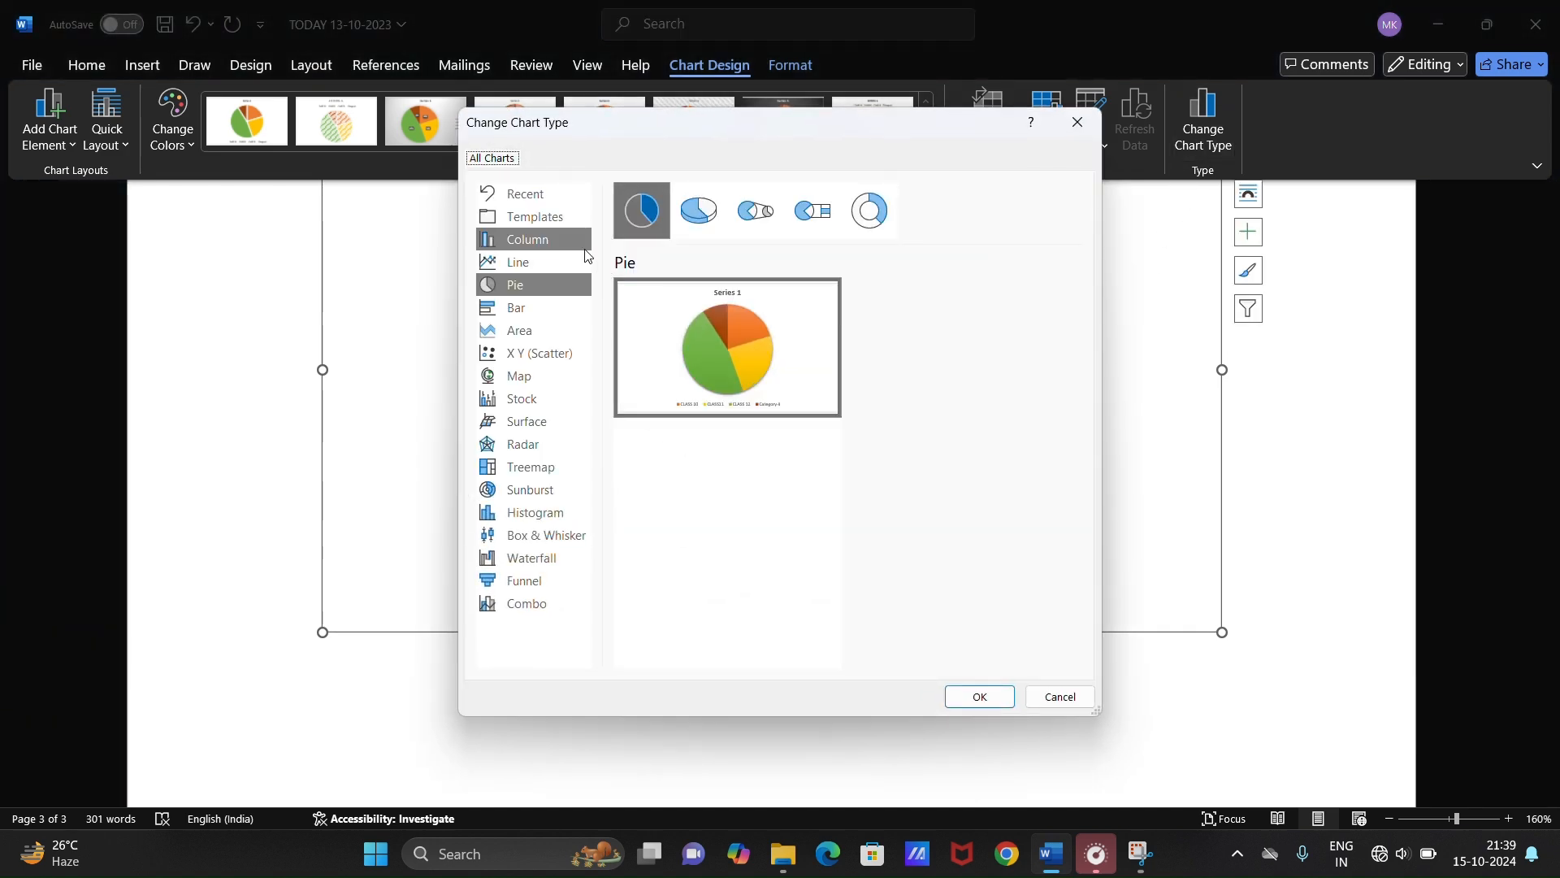
click(532, 242)
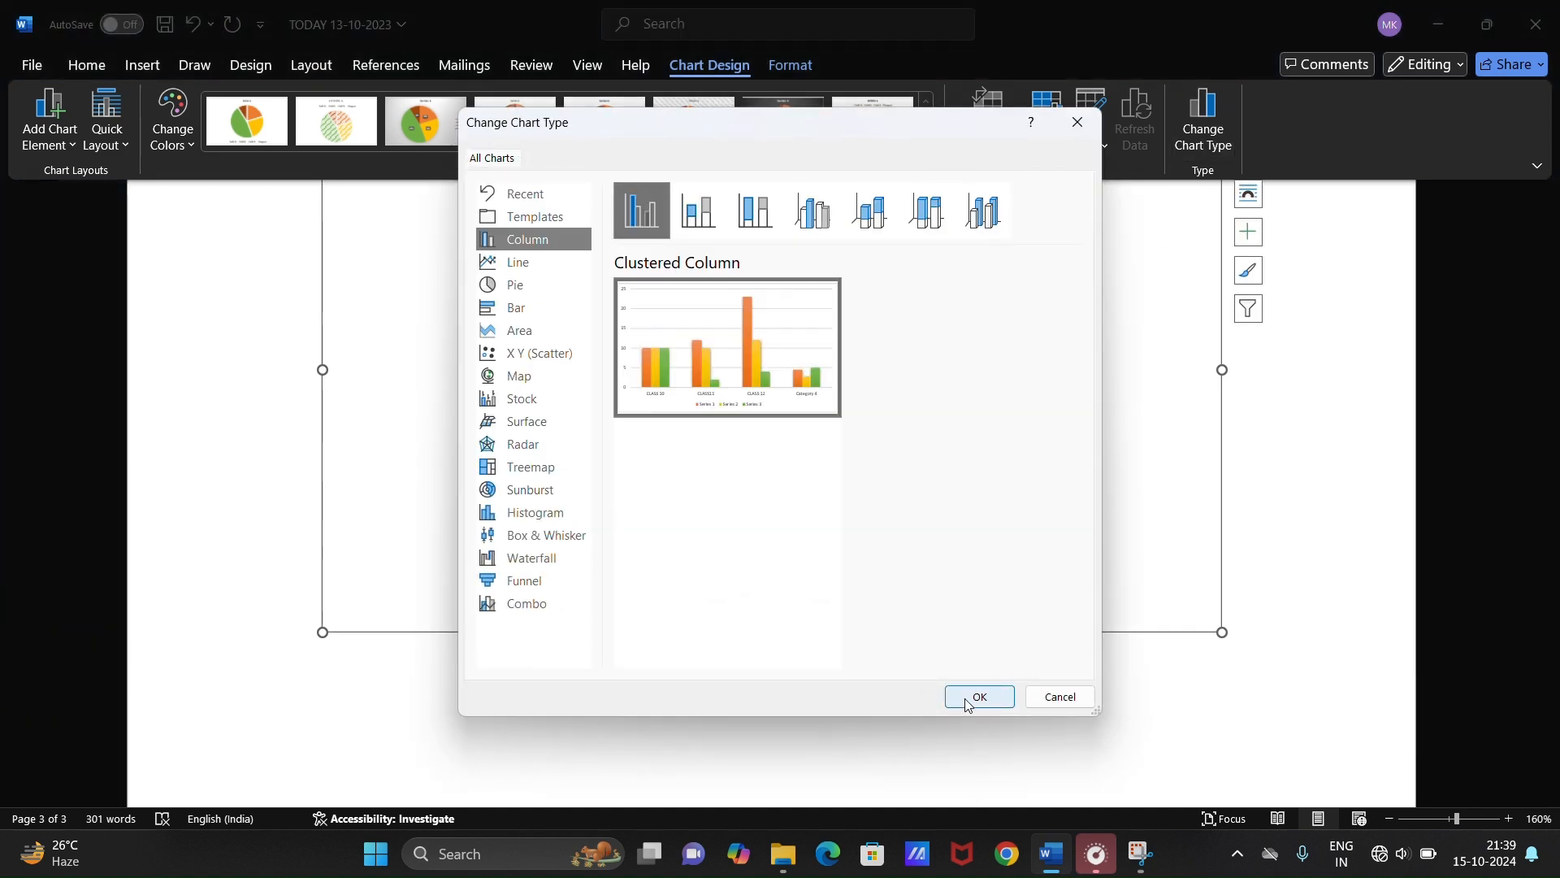
click(979, 696)
scroll(949, 492, up, 3)
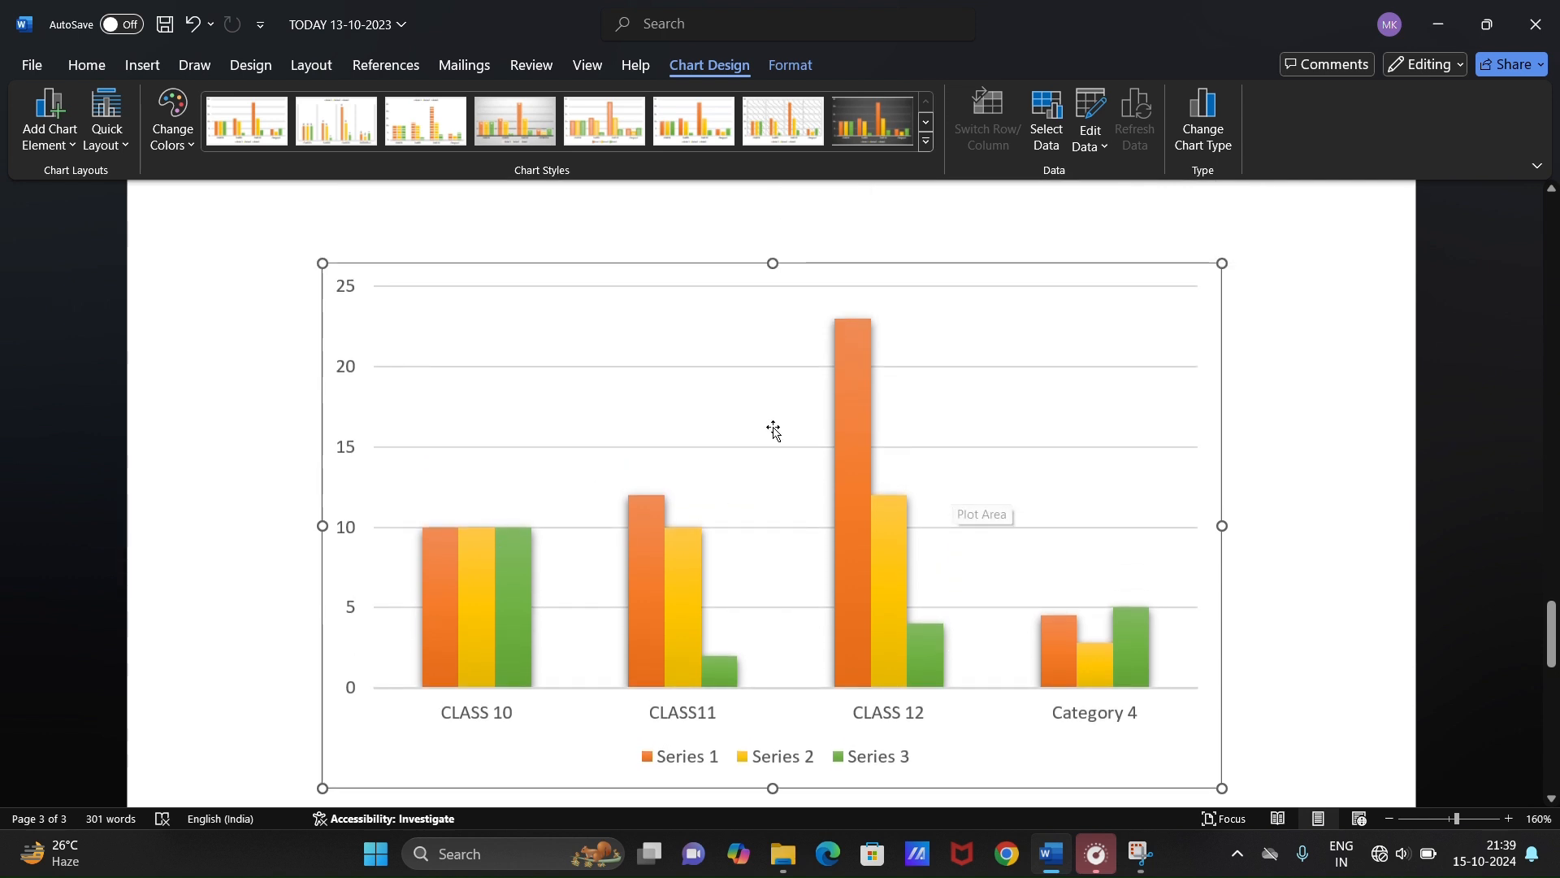
mouse_move(887, 589)
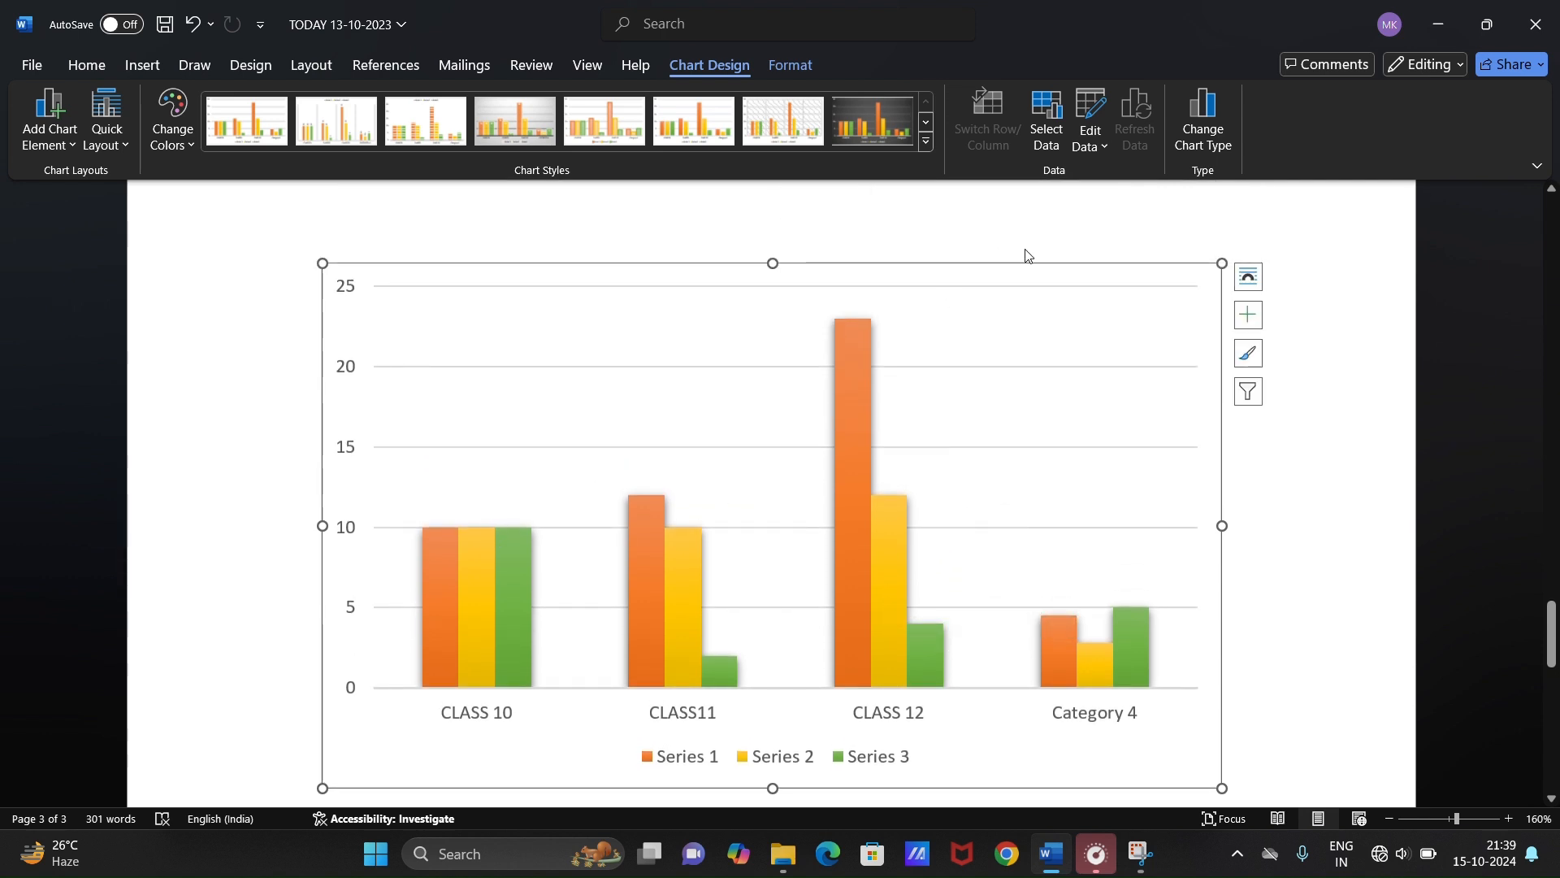
- View the chart's data source selection, cancel it, and close the Screen Recordings folder window
click(1069, 124)
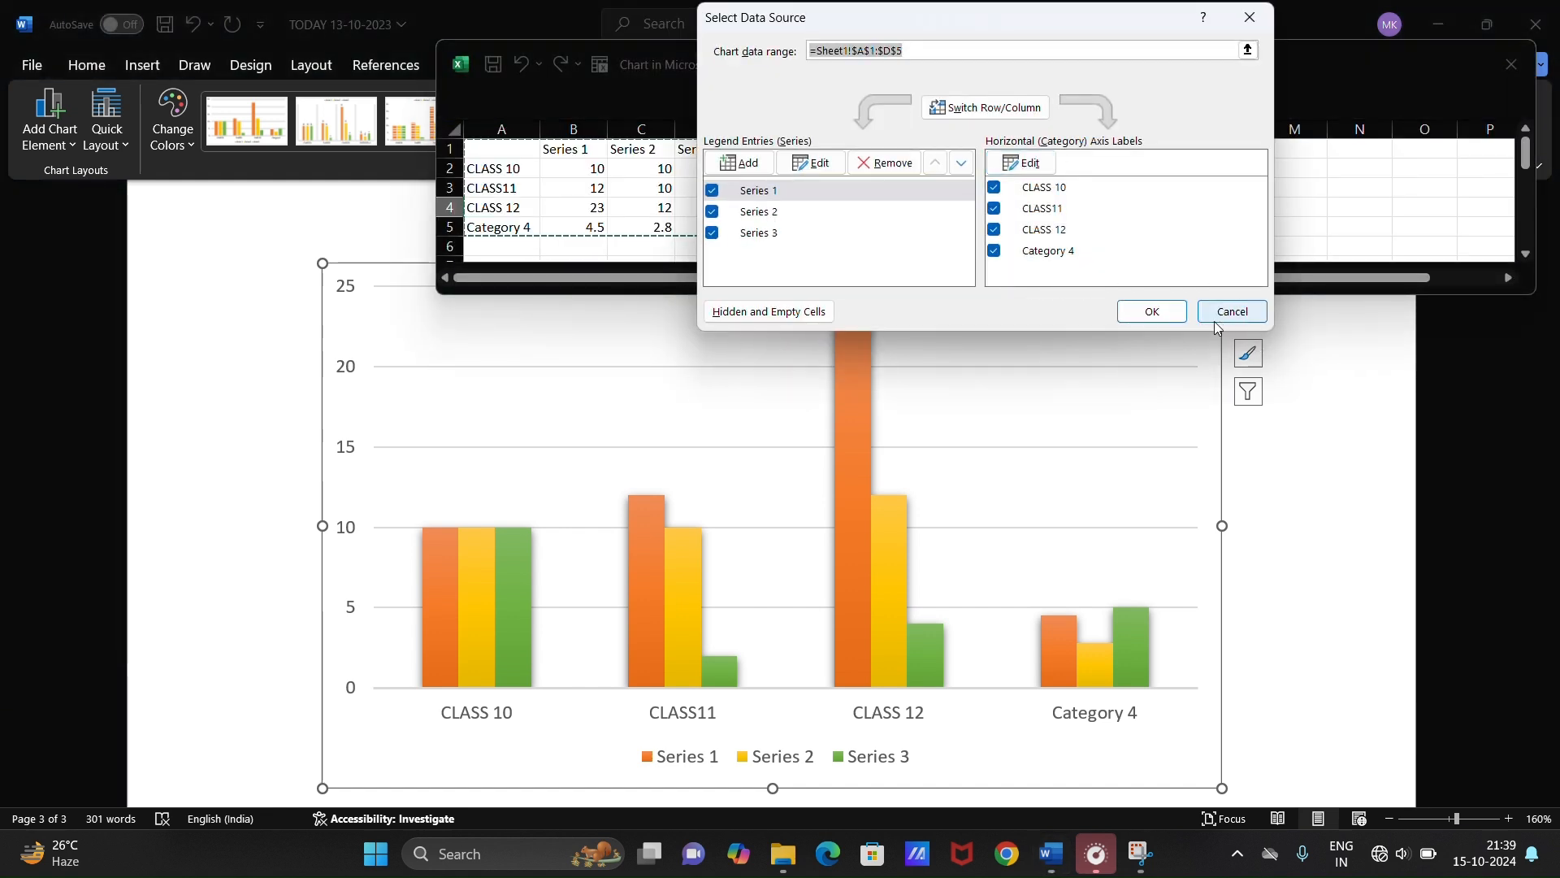
click(1225, 319)
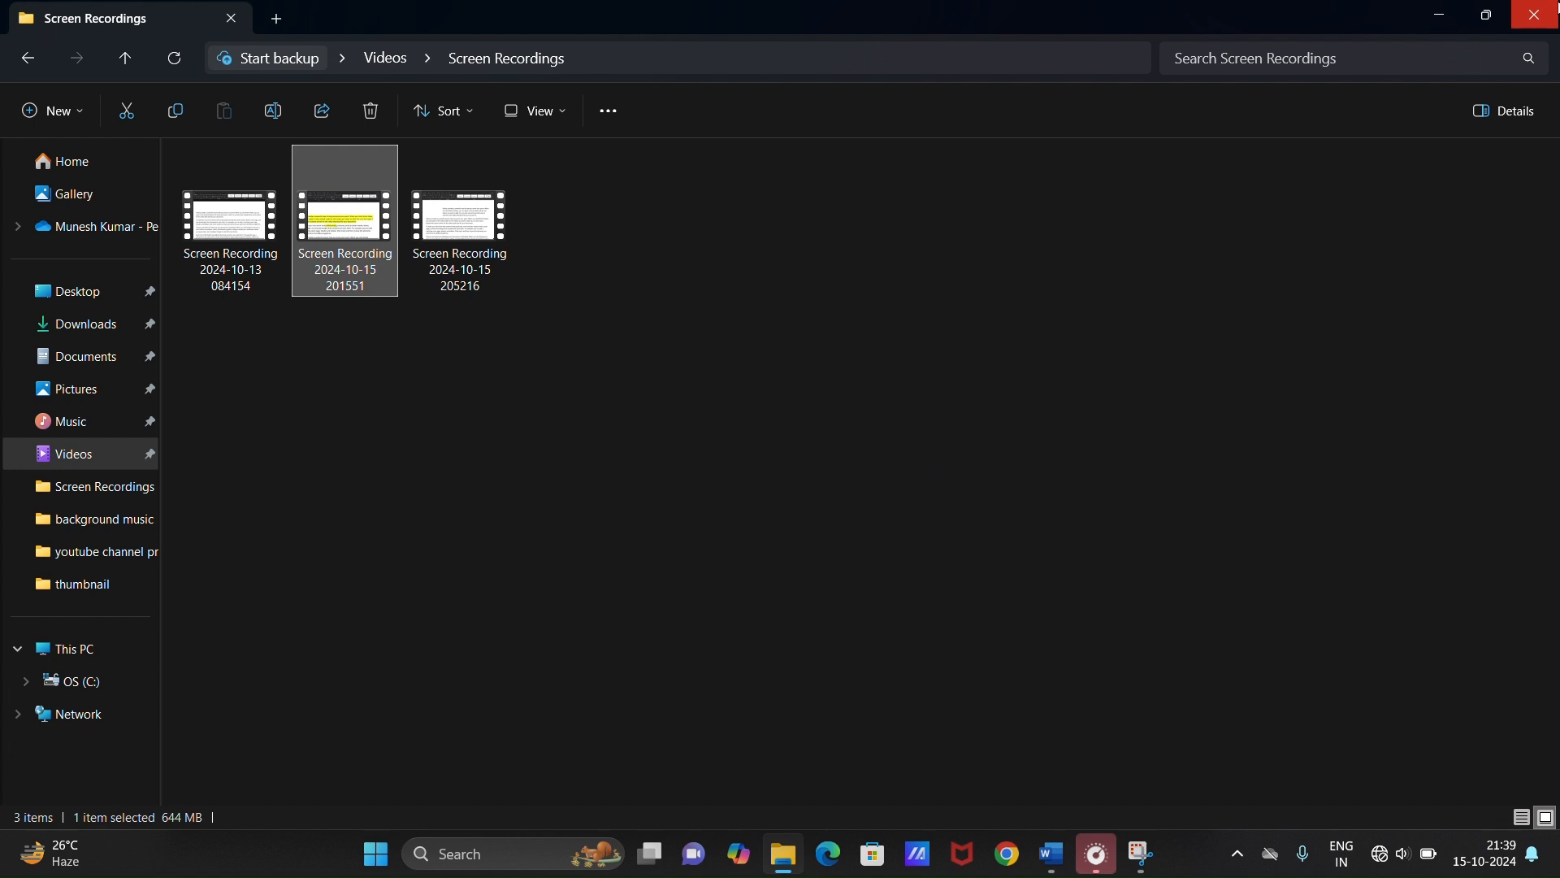
click(1553, 9)
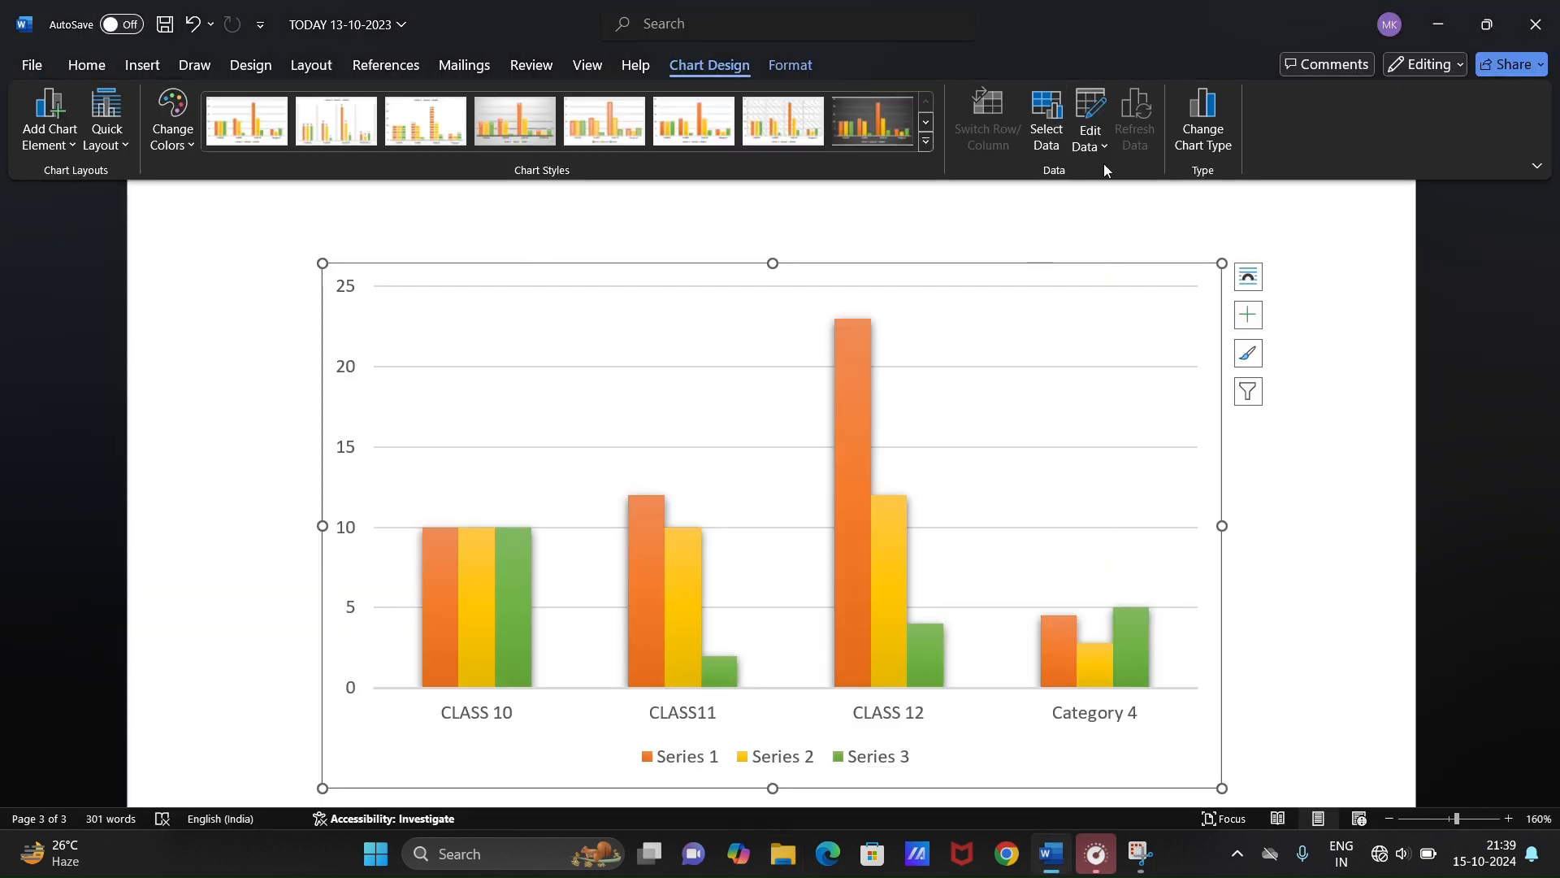
- Change the Series 3 value for CLASS11 to 6 in the chart's data sheet and close the sheet
click(1093, 144)
click(1109, 200)
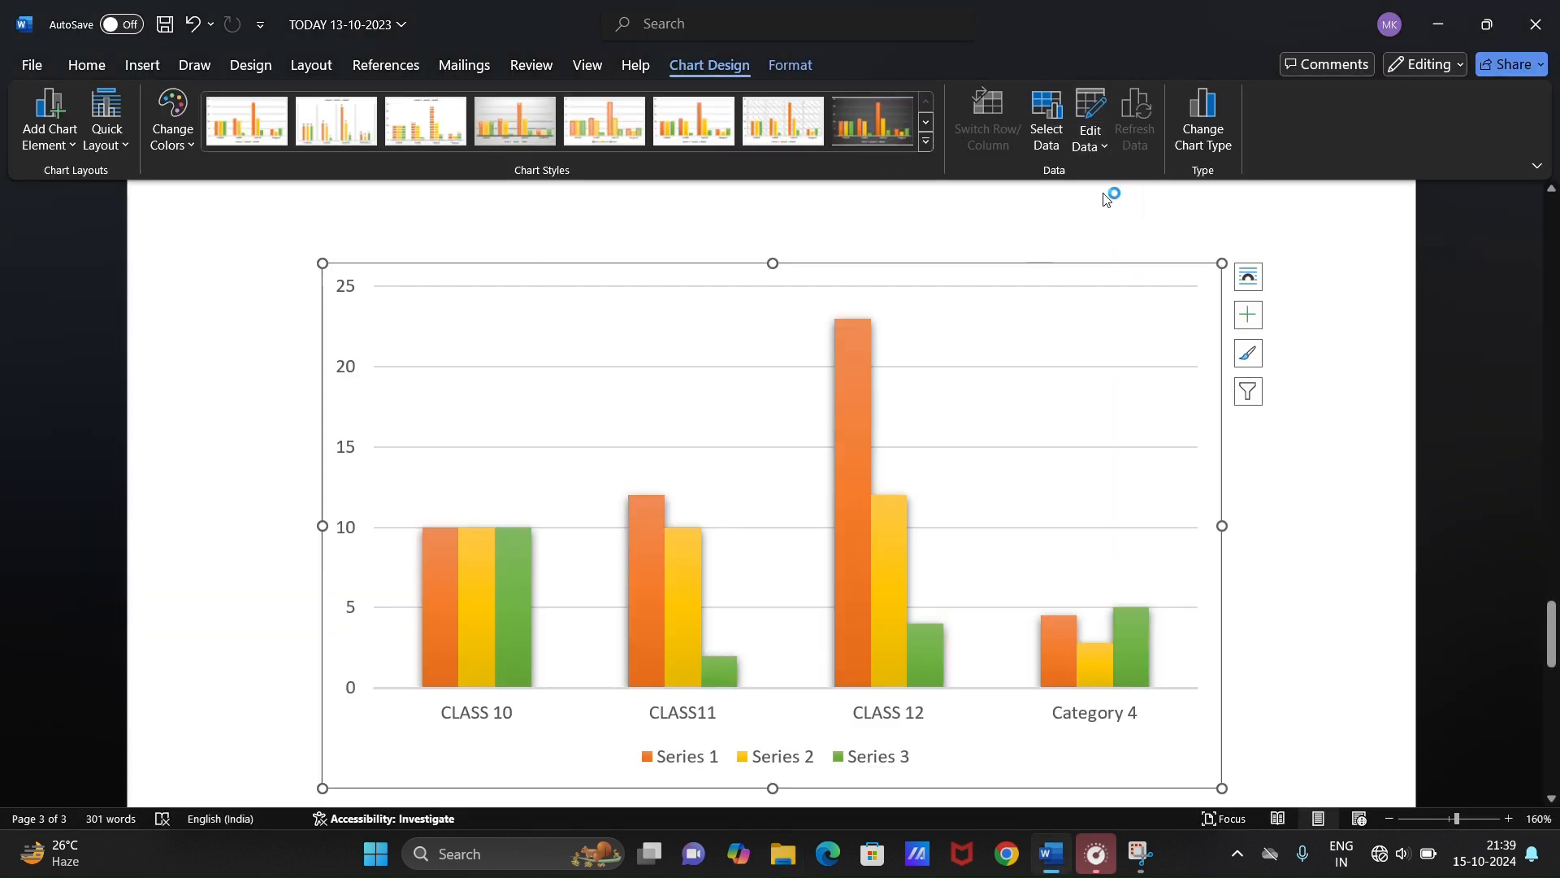
click(703, 188)
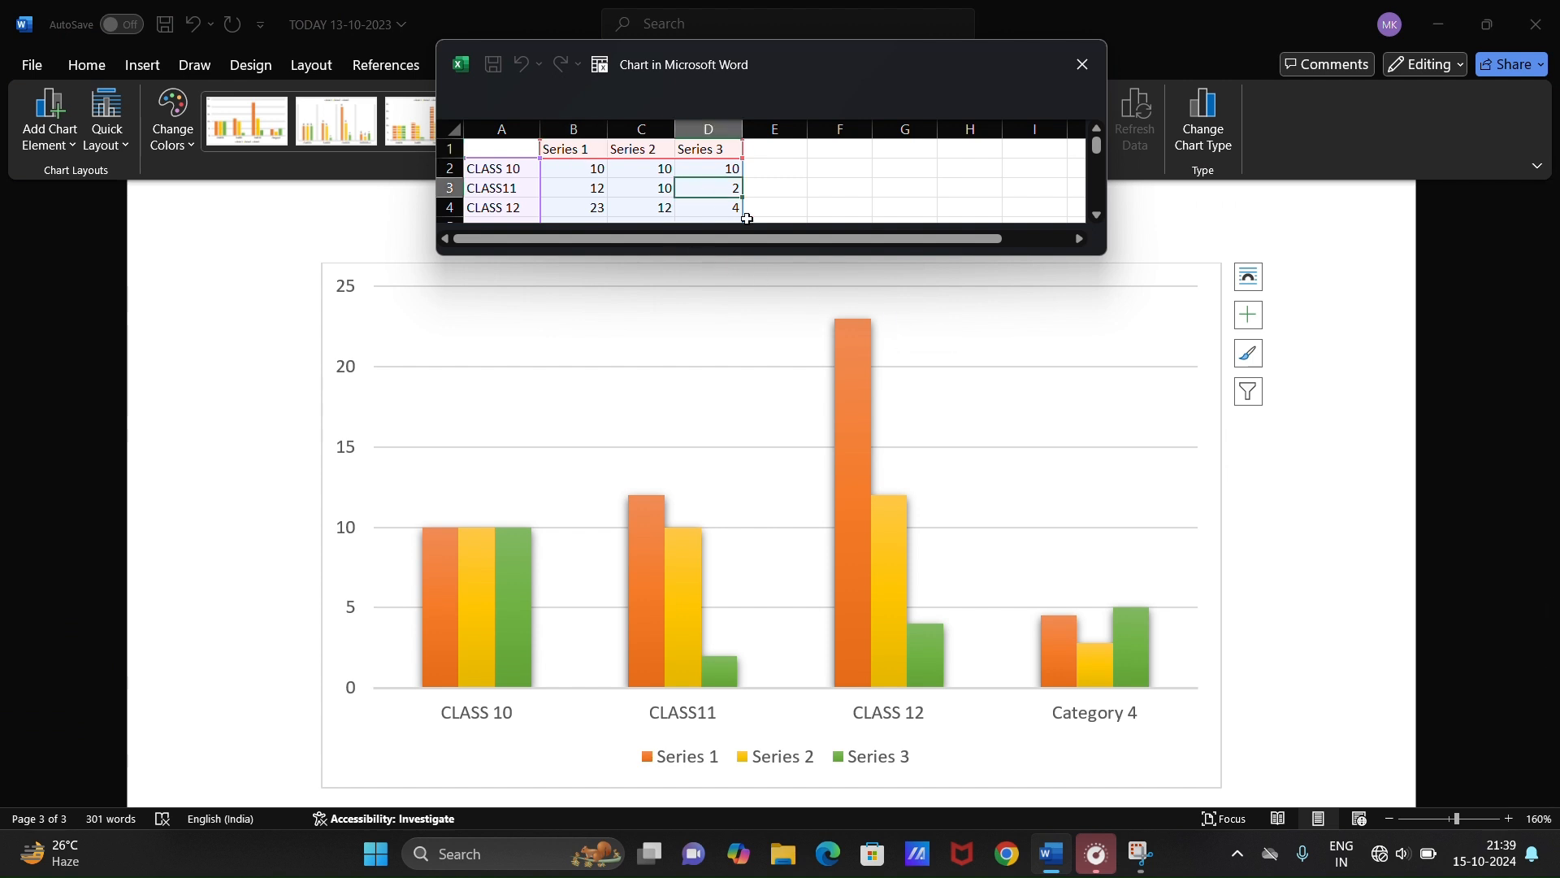
text(6)
click(954, 400)
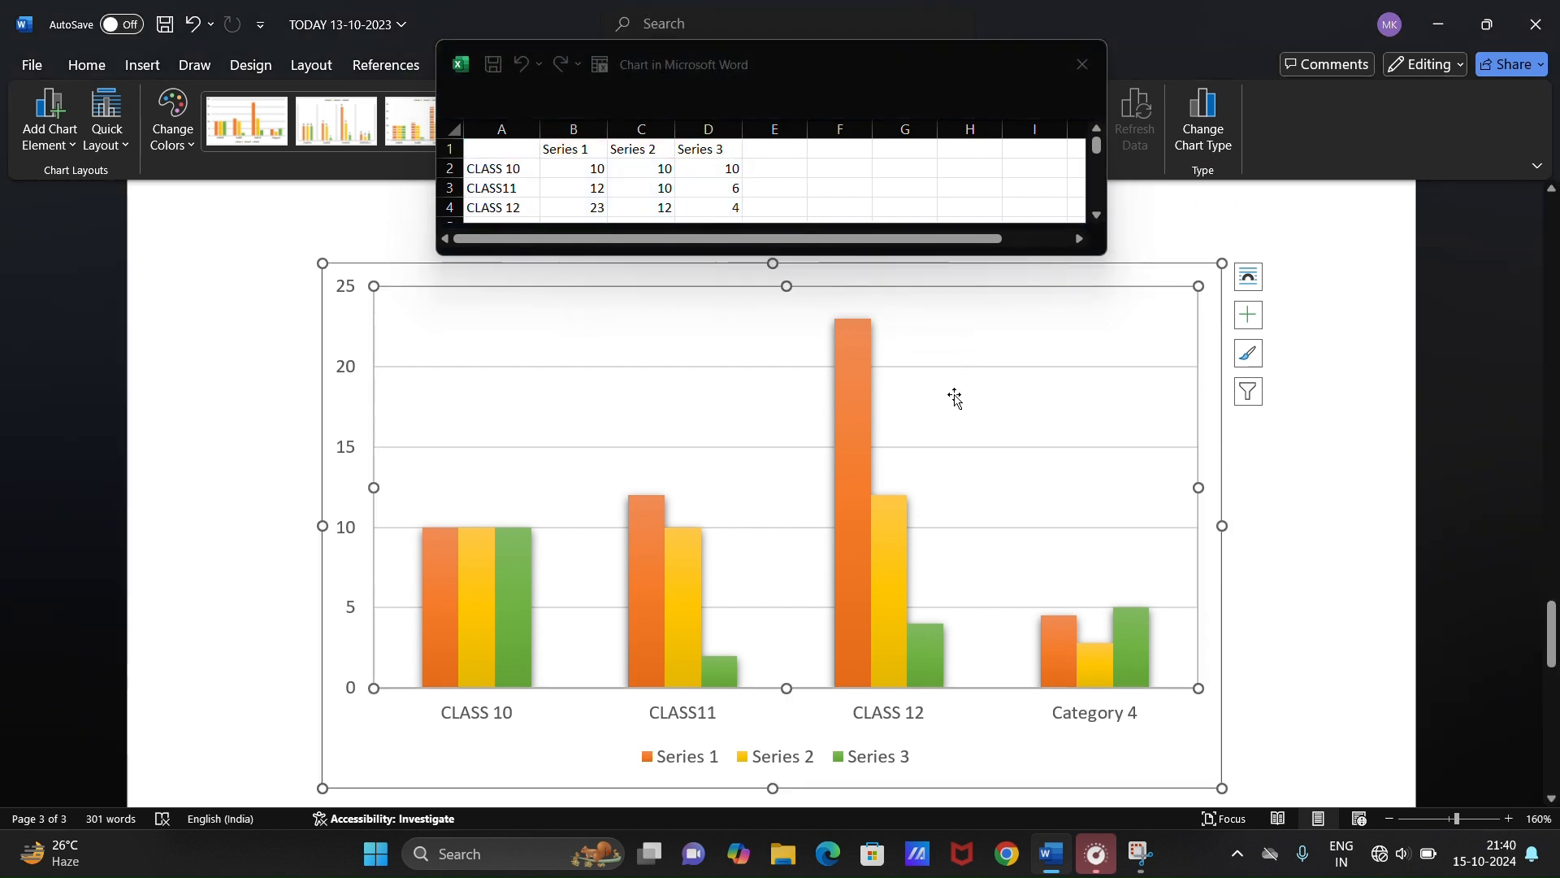
click(1081, 64)
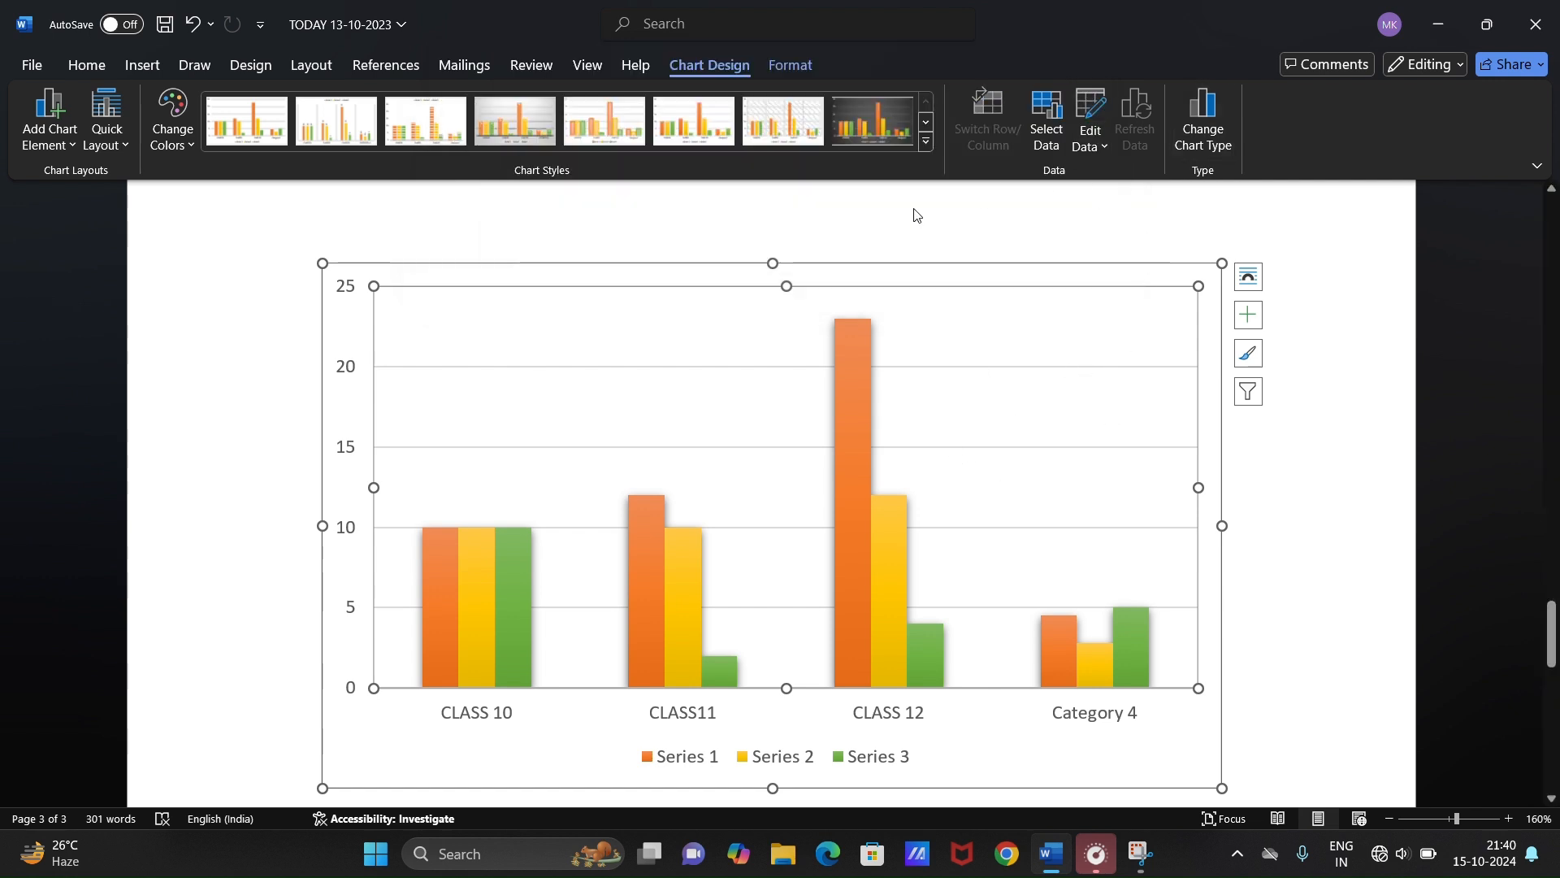
- Draw an oval about 4 cm wide and 2.8 cm high over the upper-left part of the chart
click(793, 73)
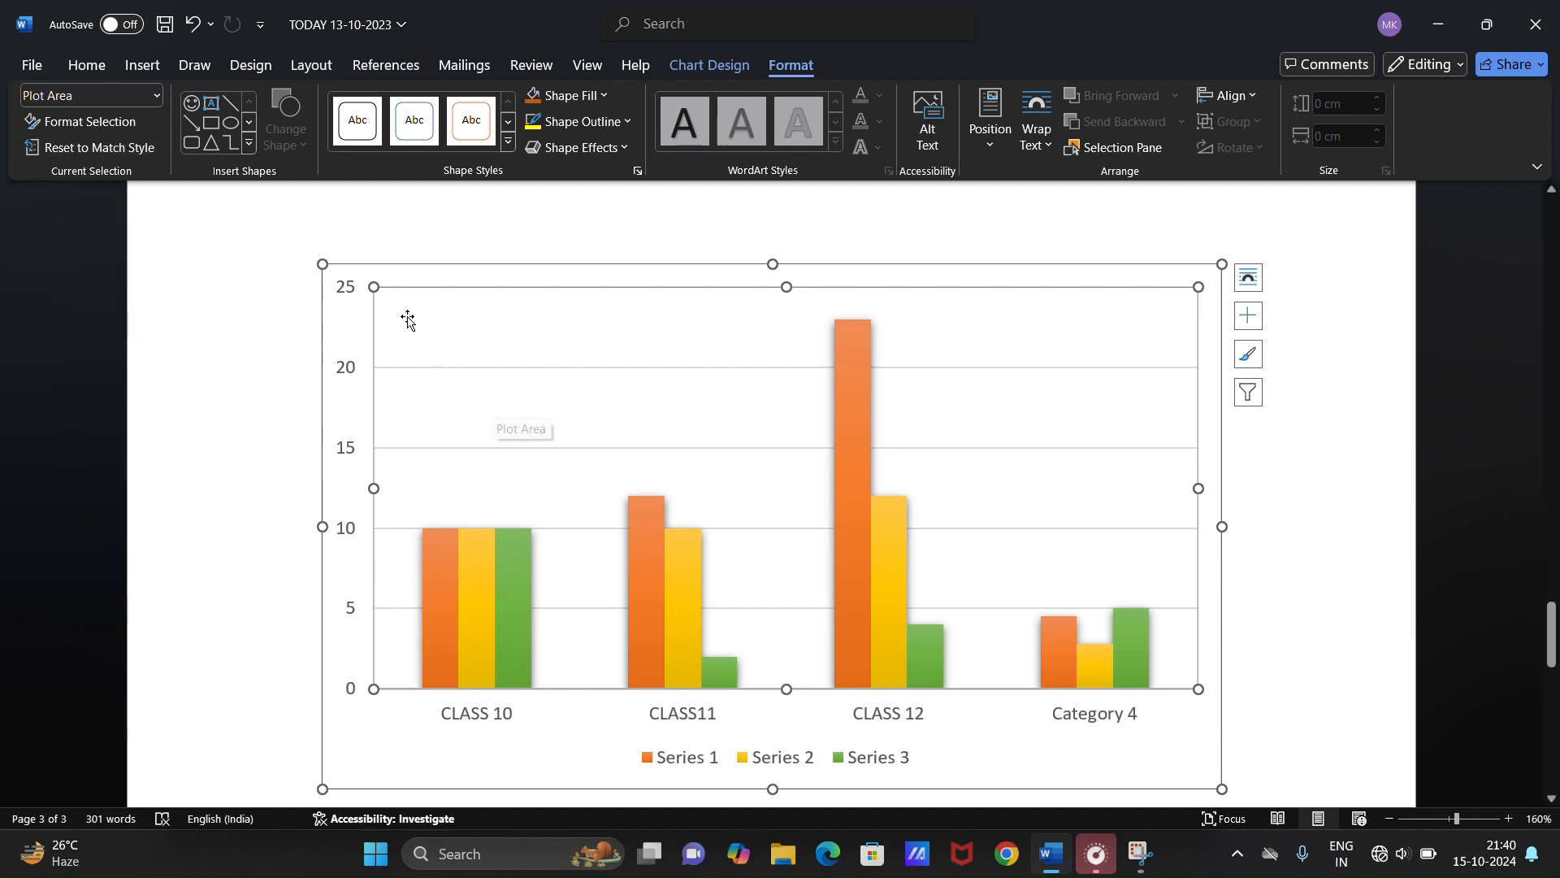
click(231, 122)
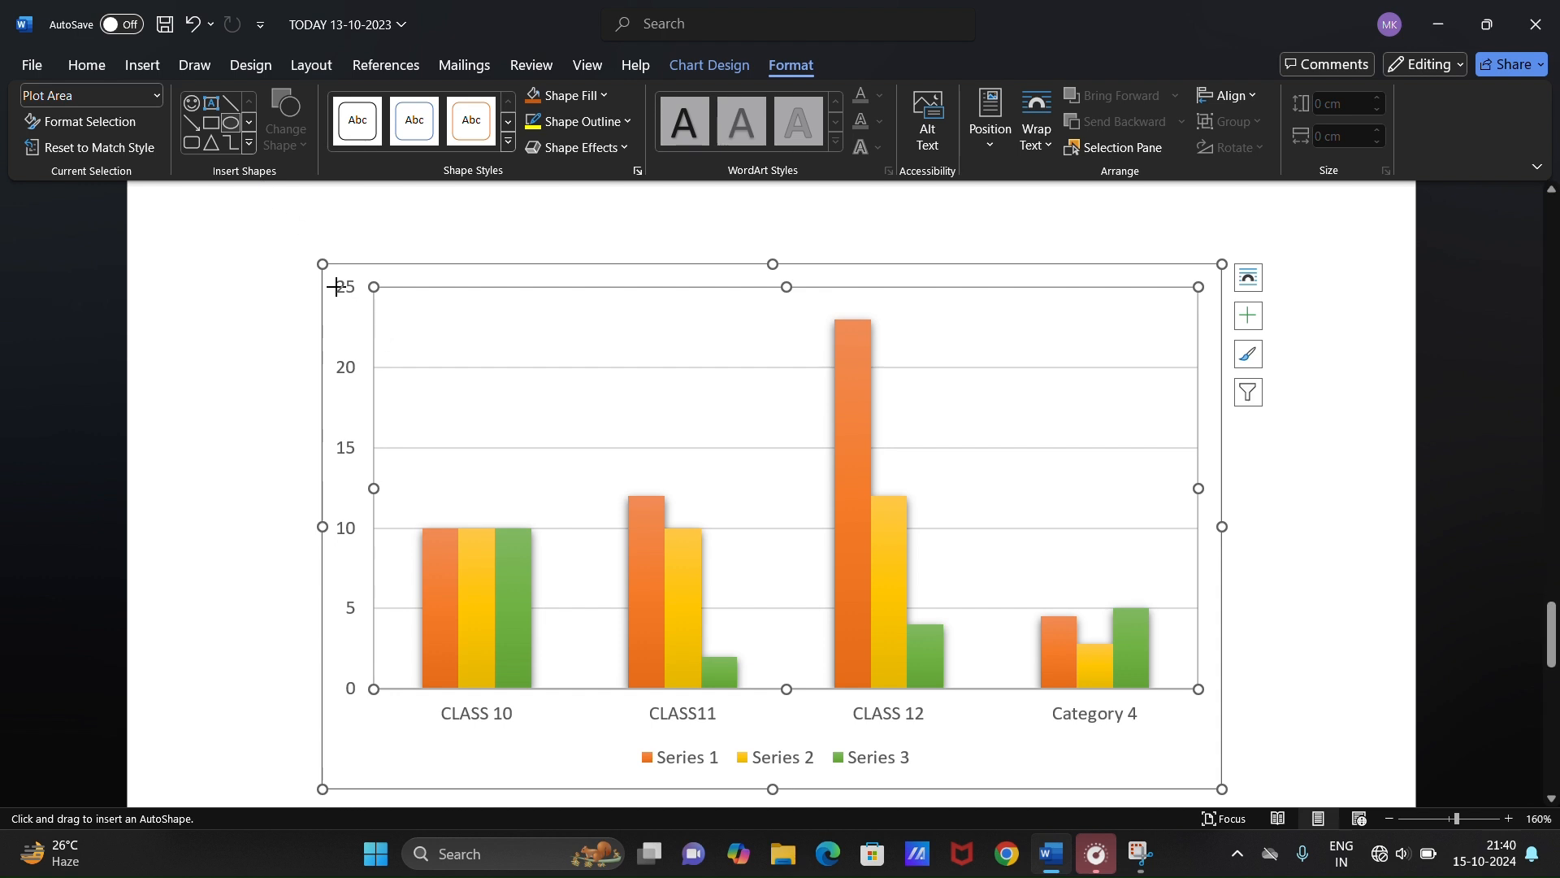
drag(336, 286, 583, 457)
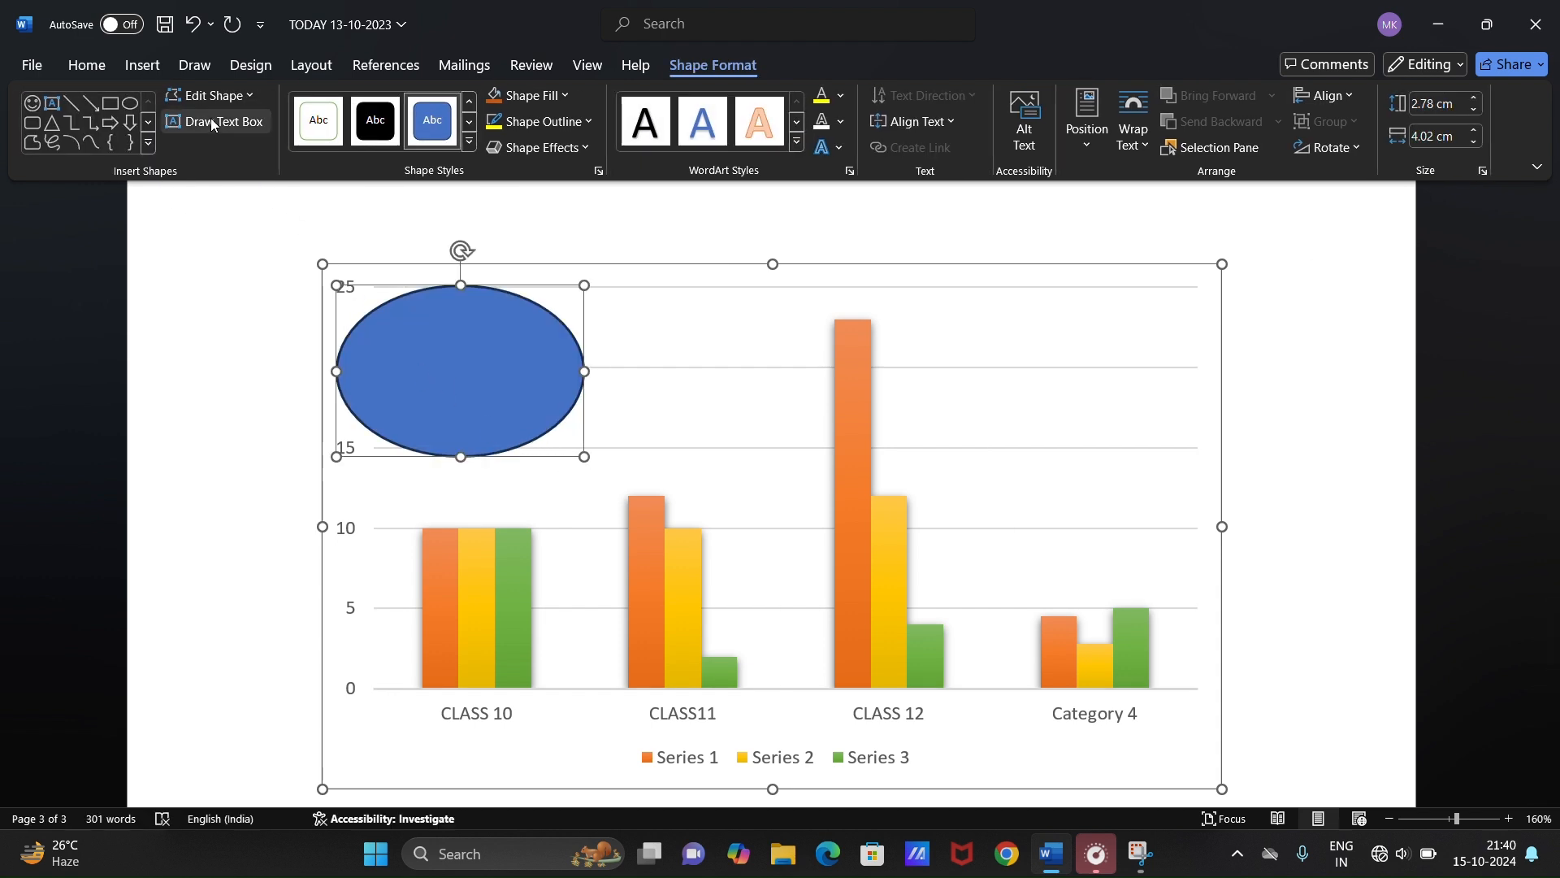
- Apply the solid yellow theme shape style from the third row to the chart's plot area
click(785, 268)
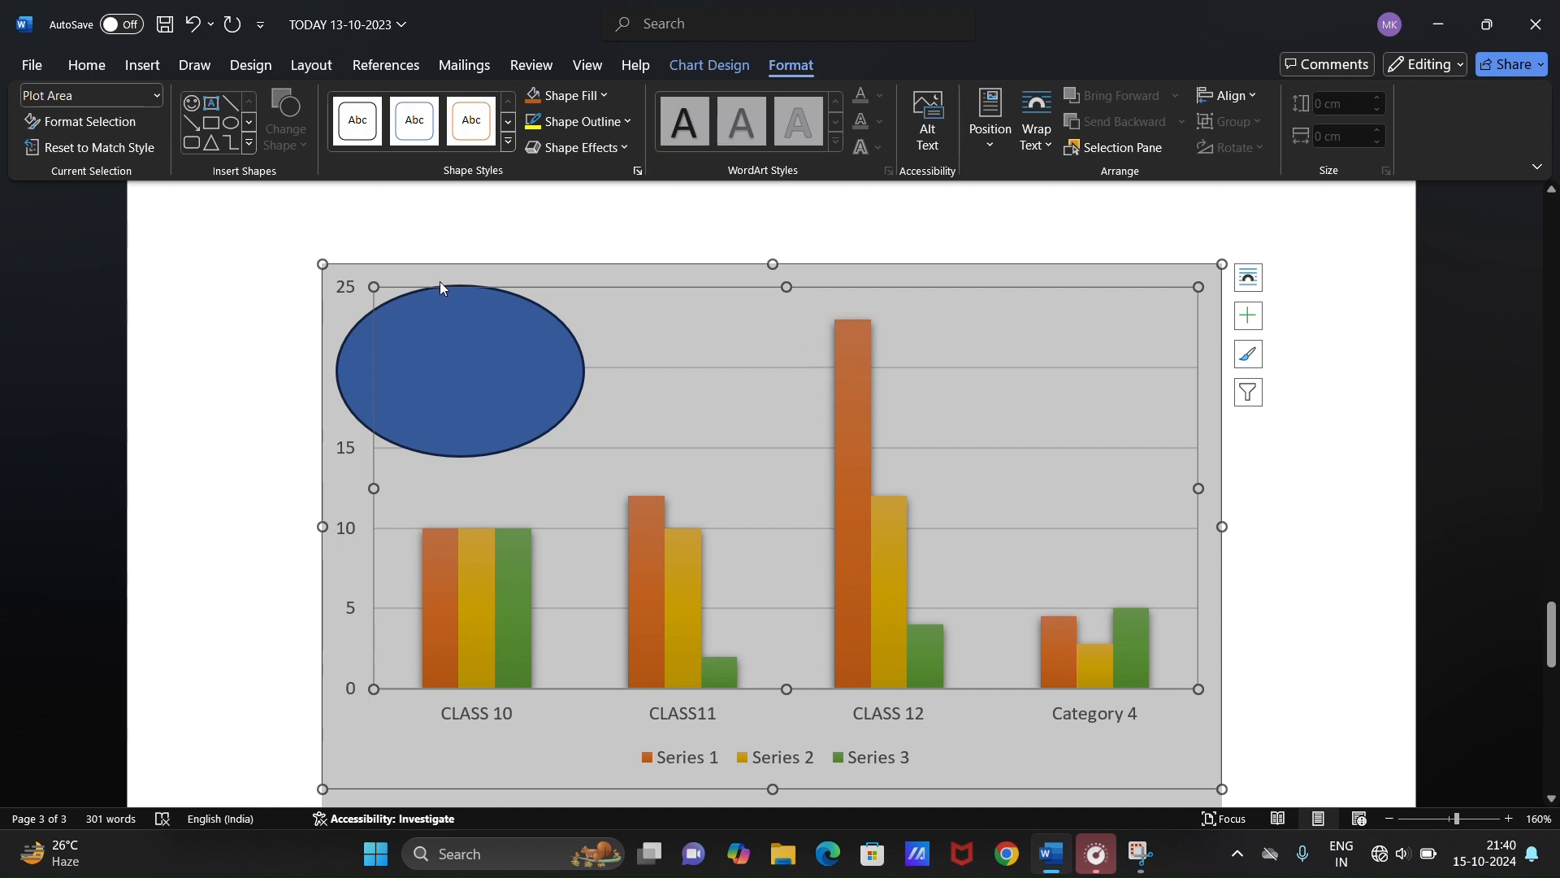
click(1037, 448)
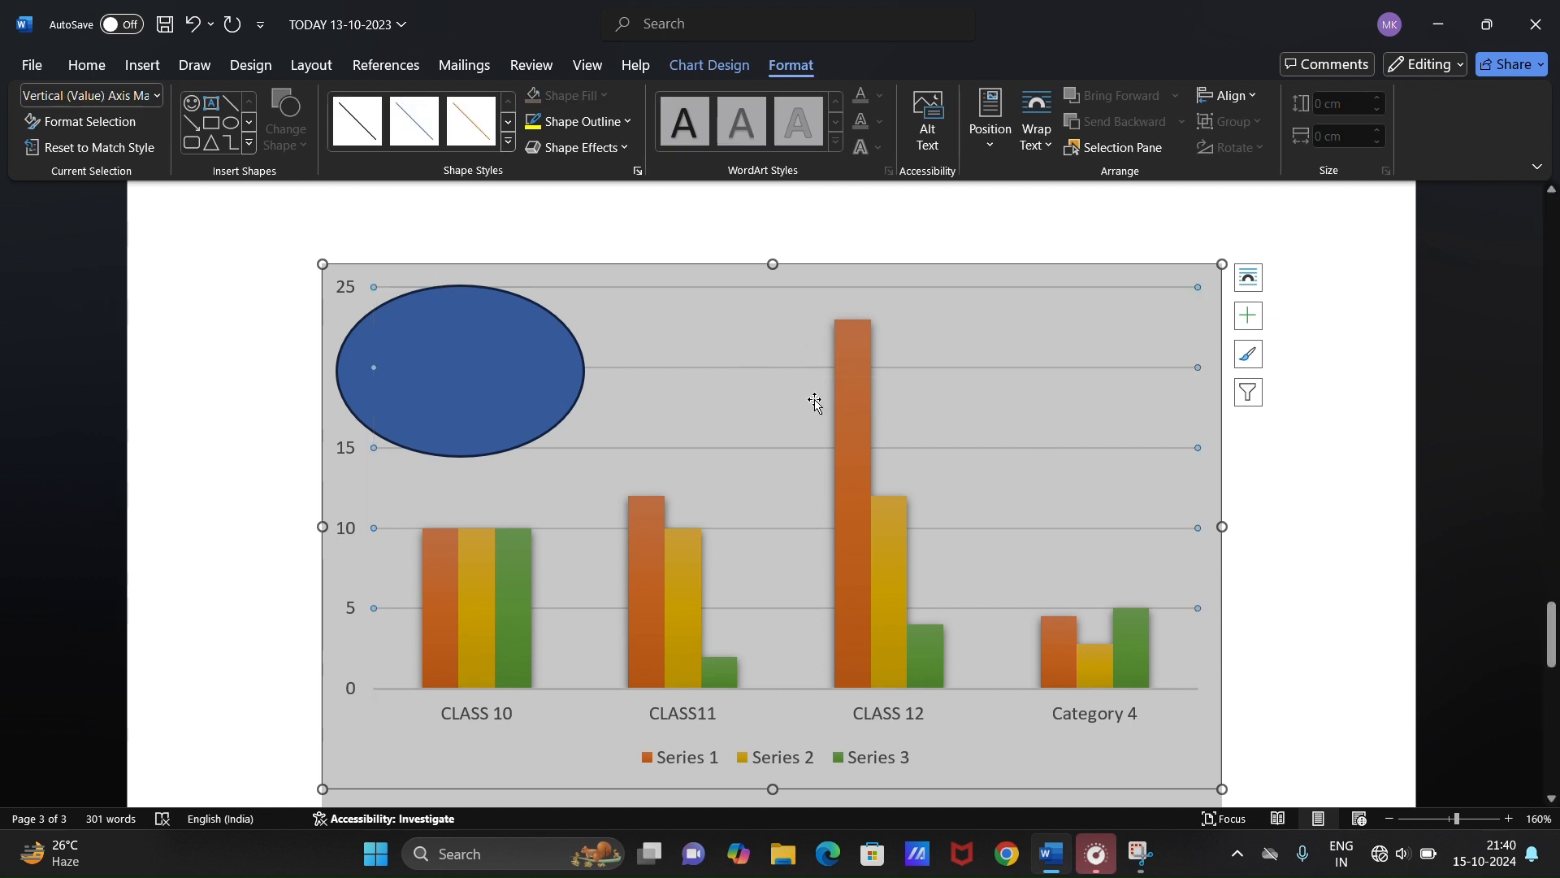
click(681, 416)
click(1210, 501)
click(1063, 454)
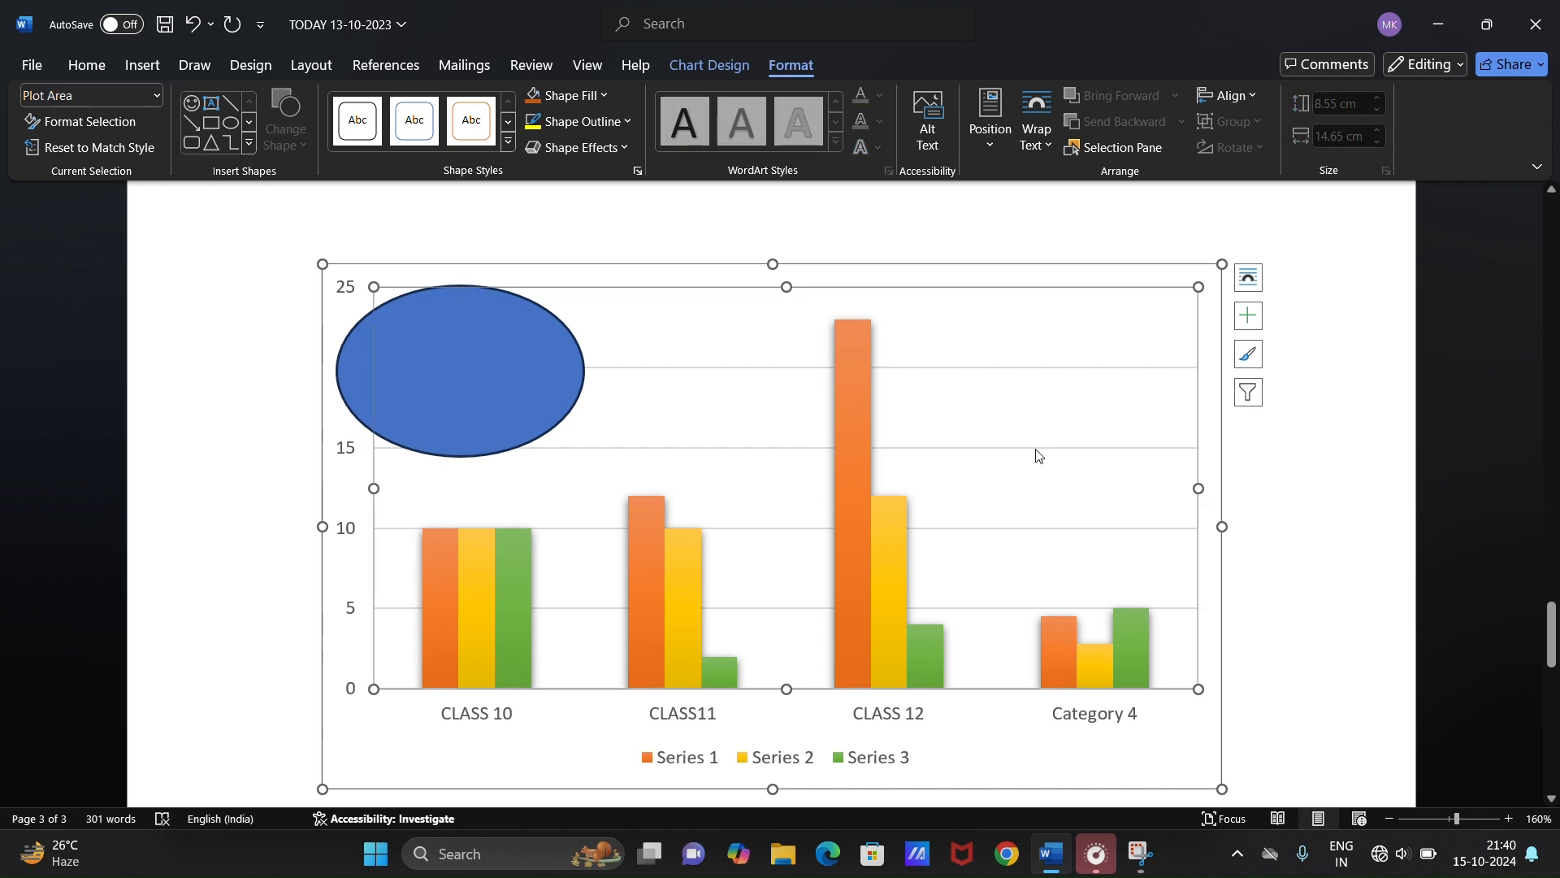
click(509, 143)
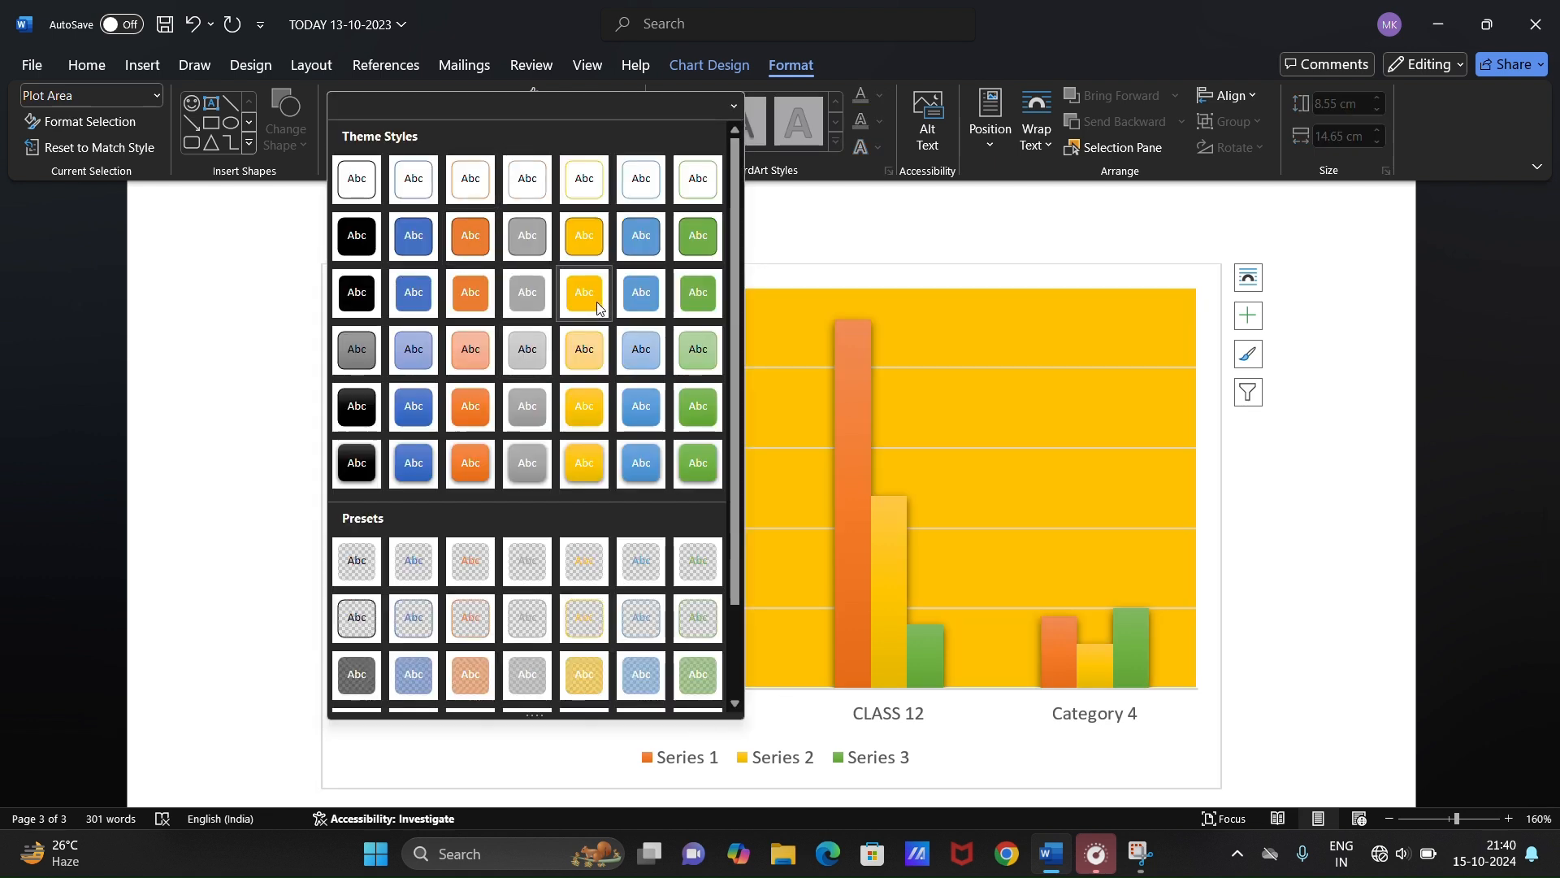
click(597, 307)
- Change the plot area's fill to a dark blue-grey theme color
click(590, 122)
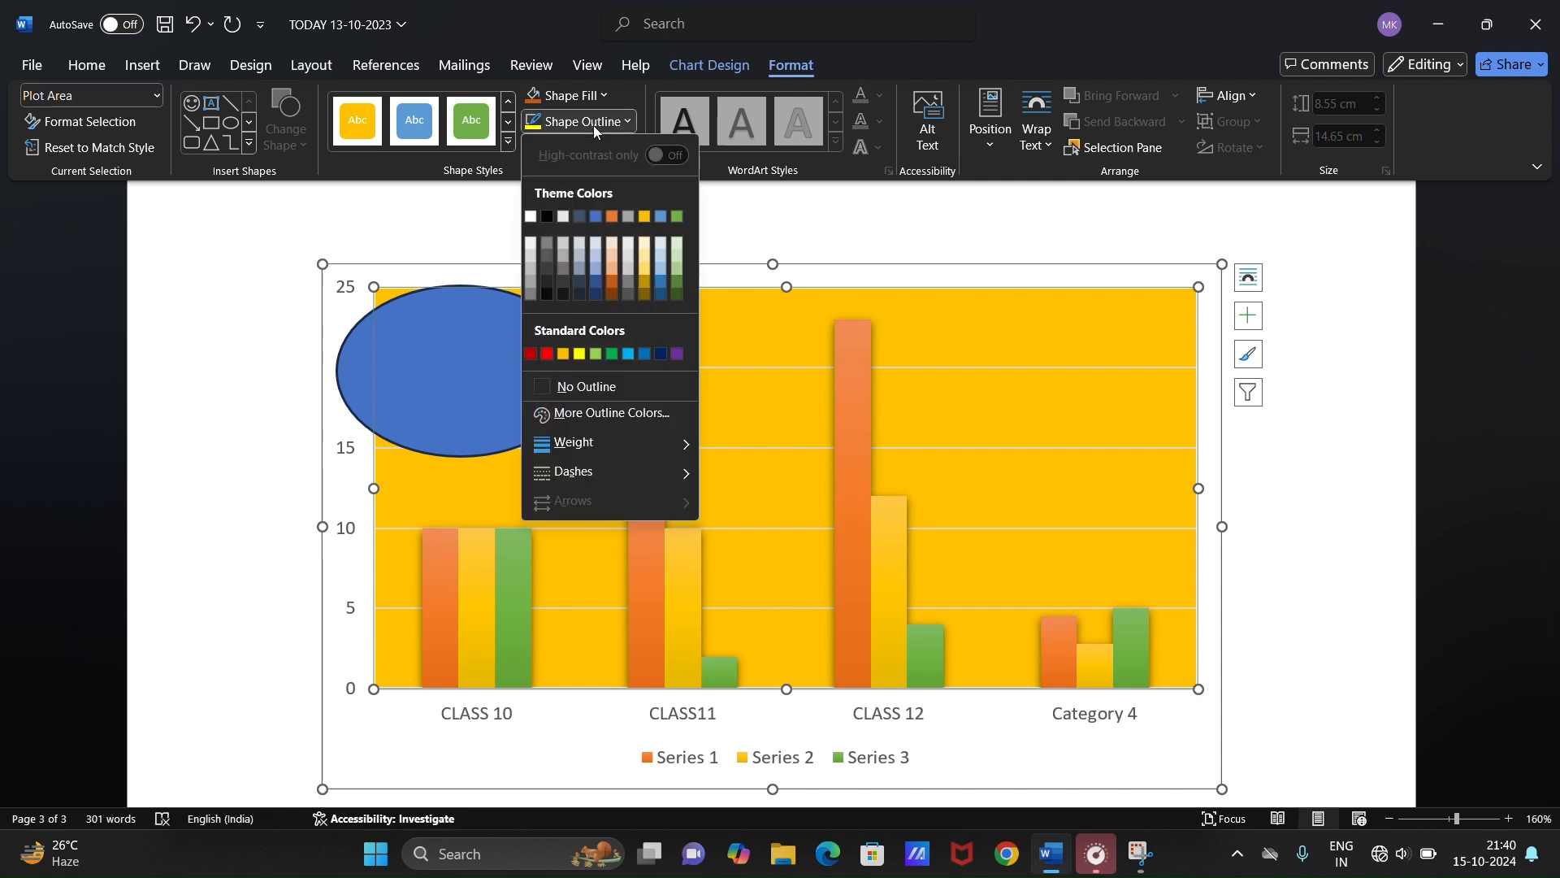
click(607, 95)
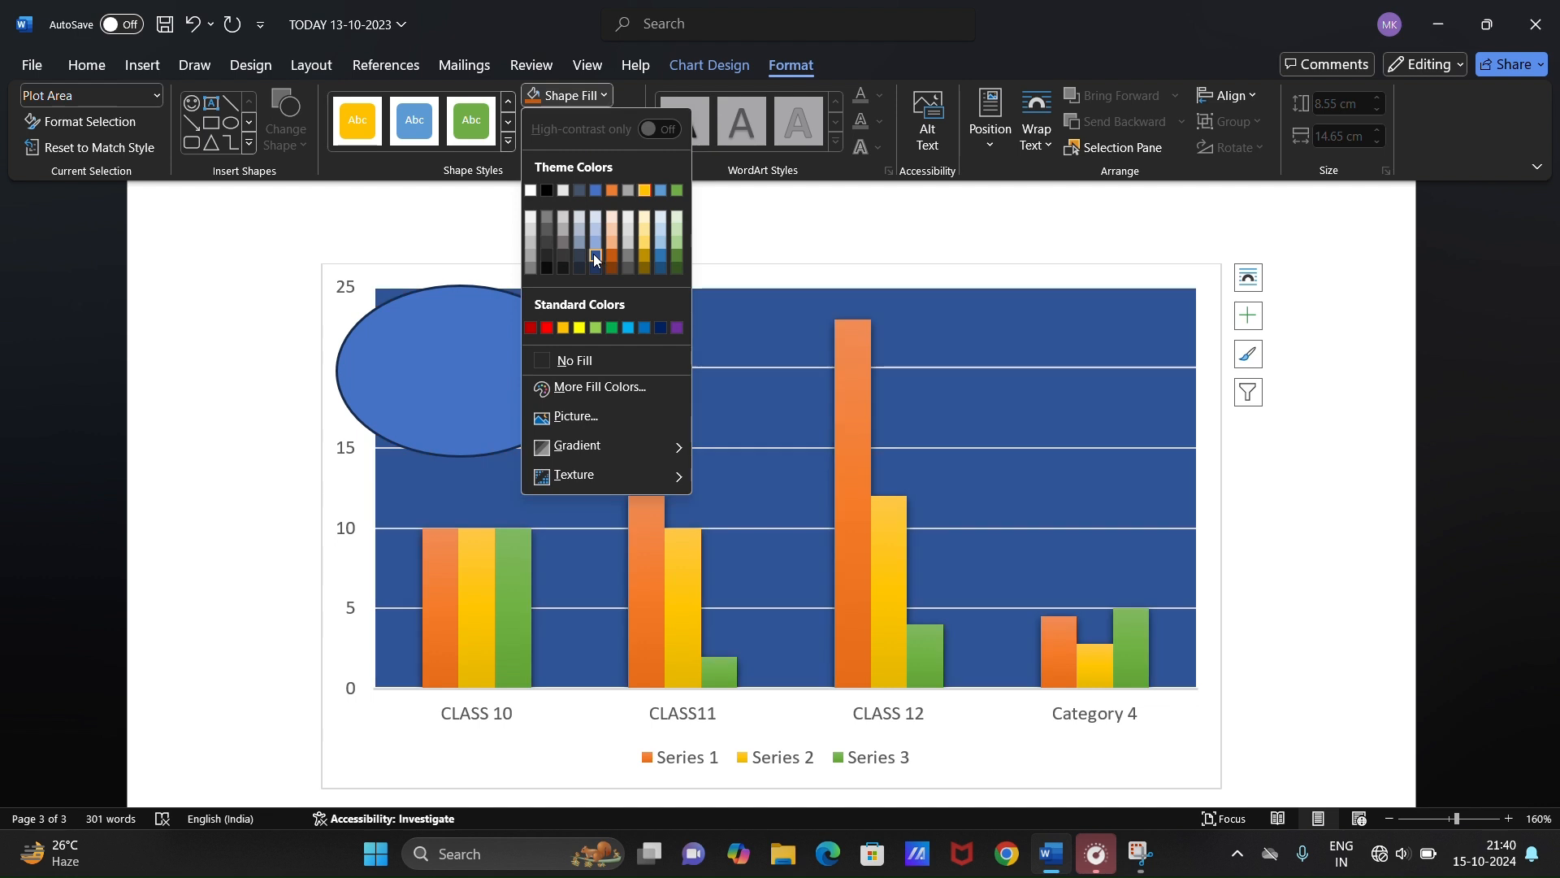
click(574, 255)
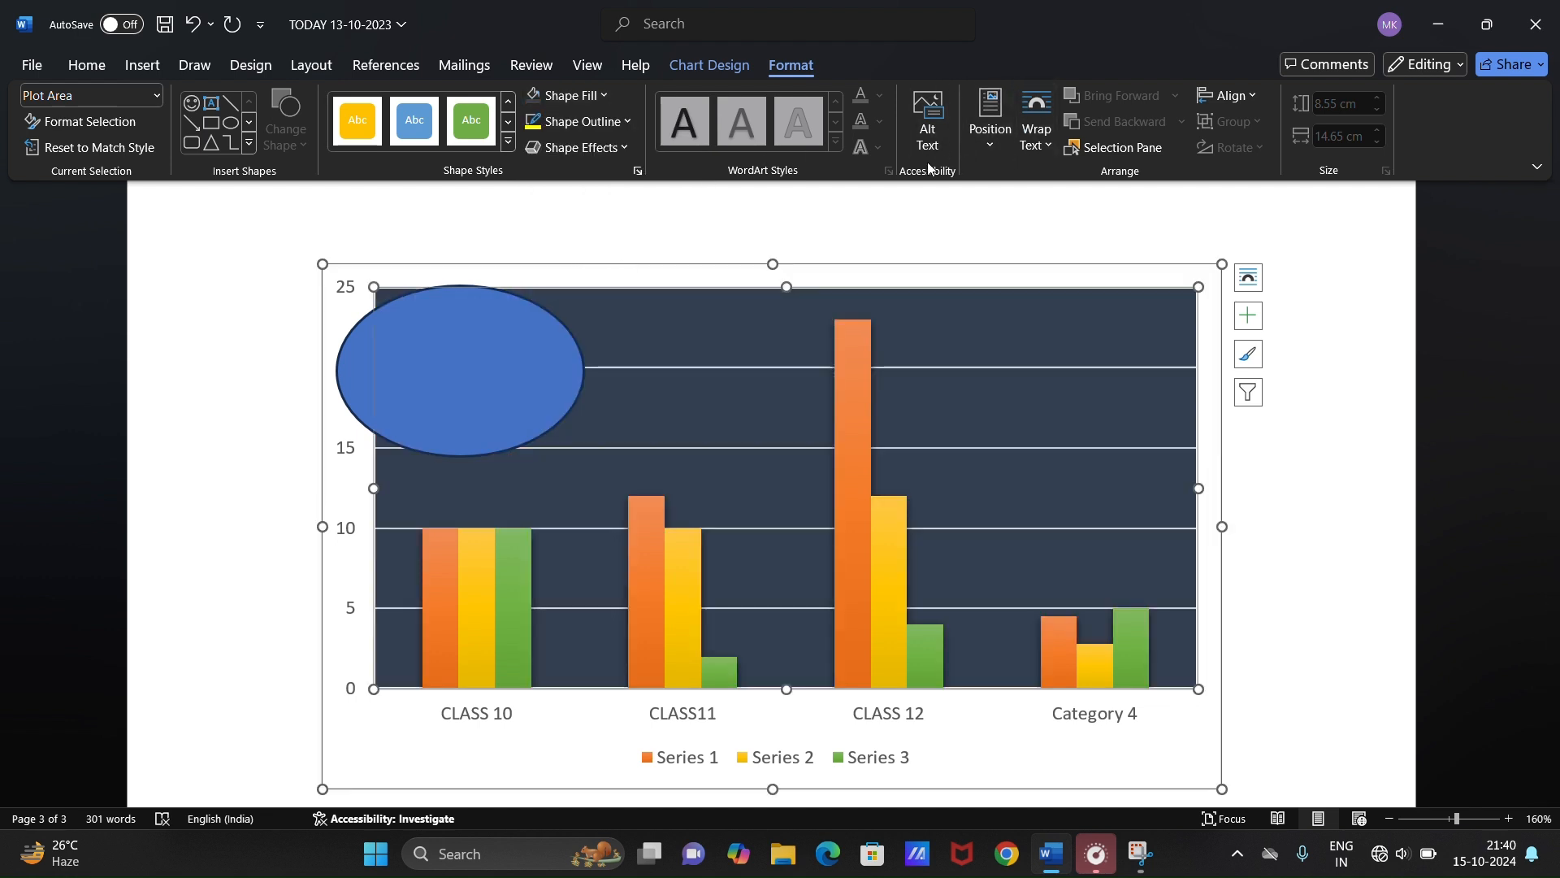
- Insert a full-screen clipping of the desktop with the Realtek Audio Console window in place of the chart
click(157, 71)
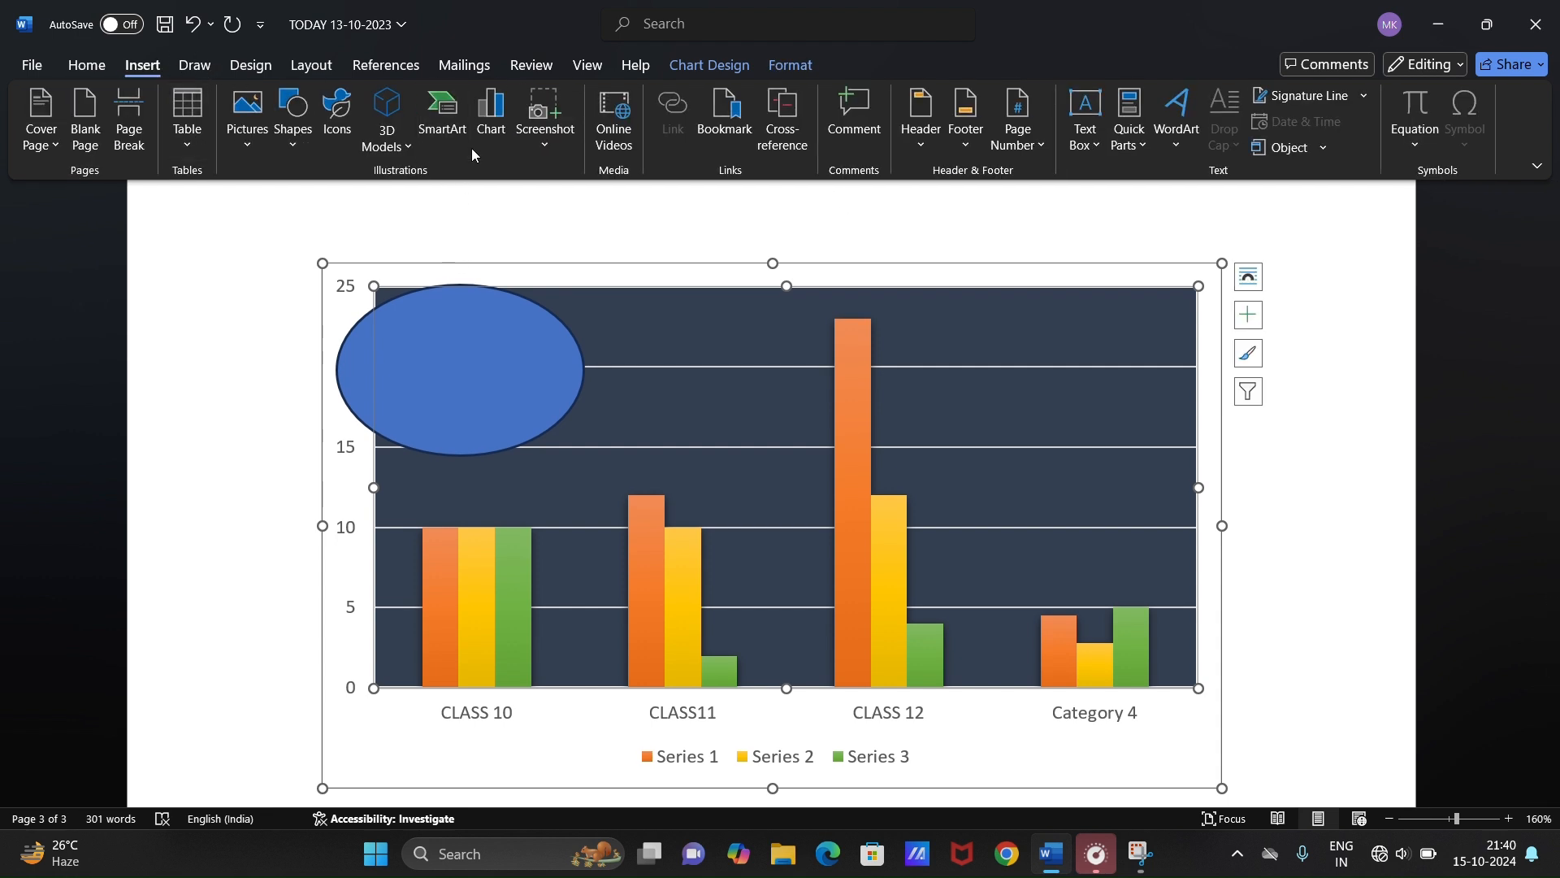
click(529, 147)
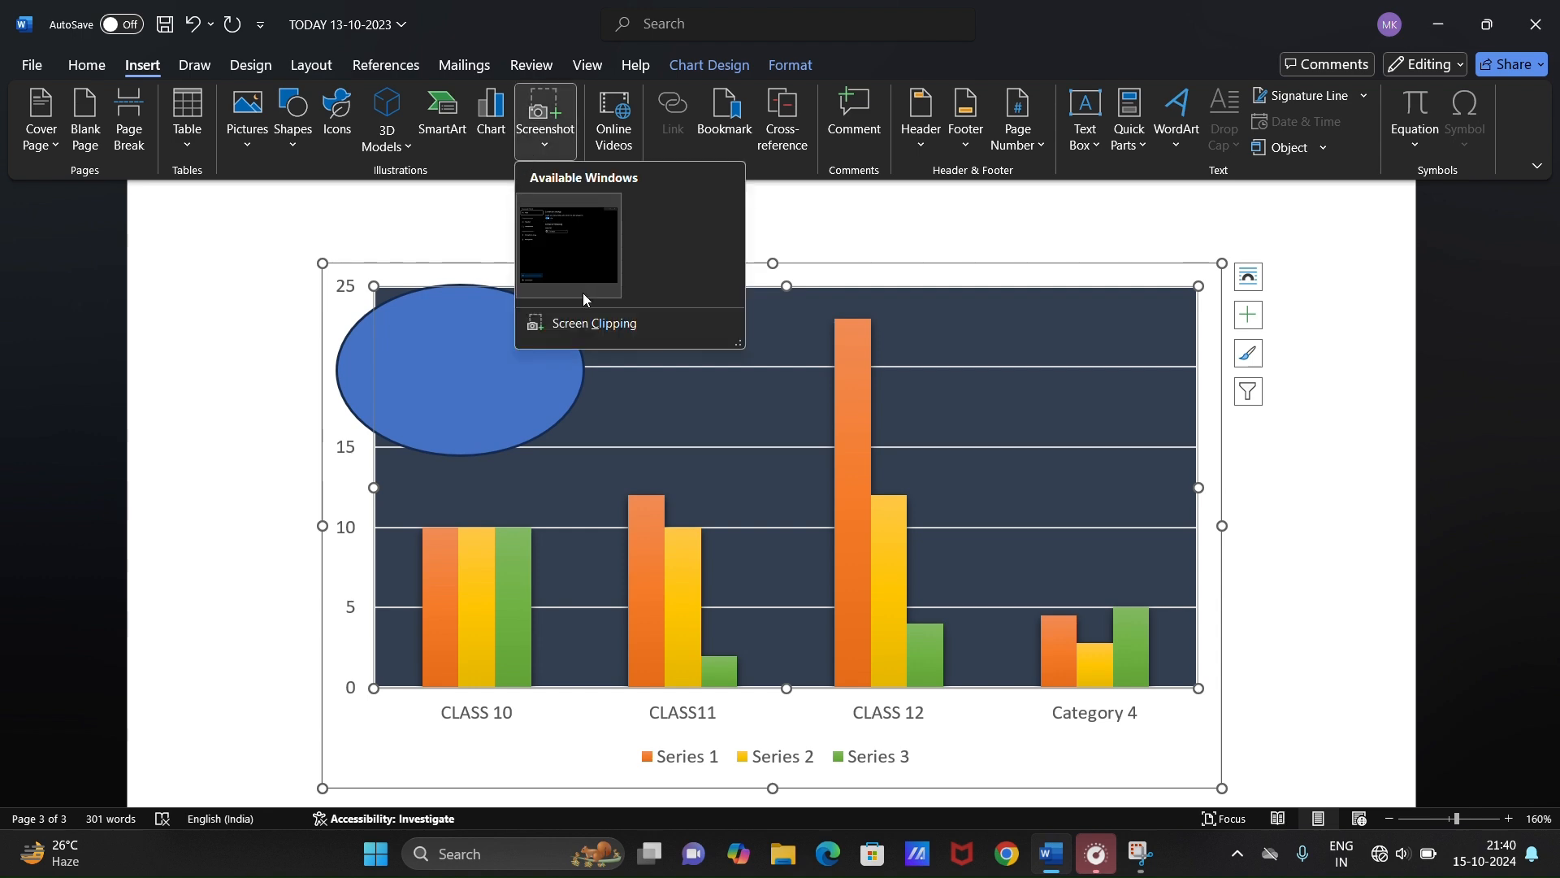
click(577, 325)
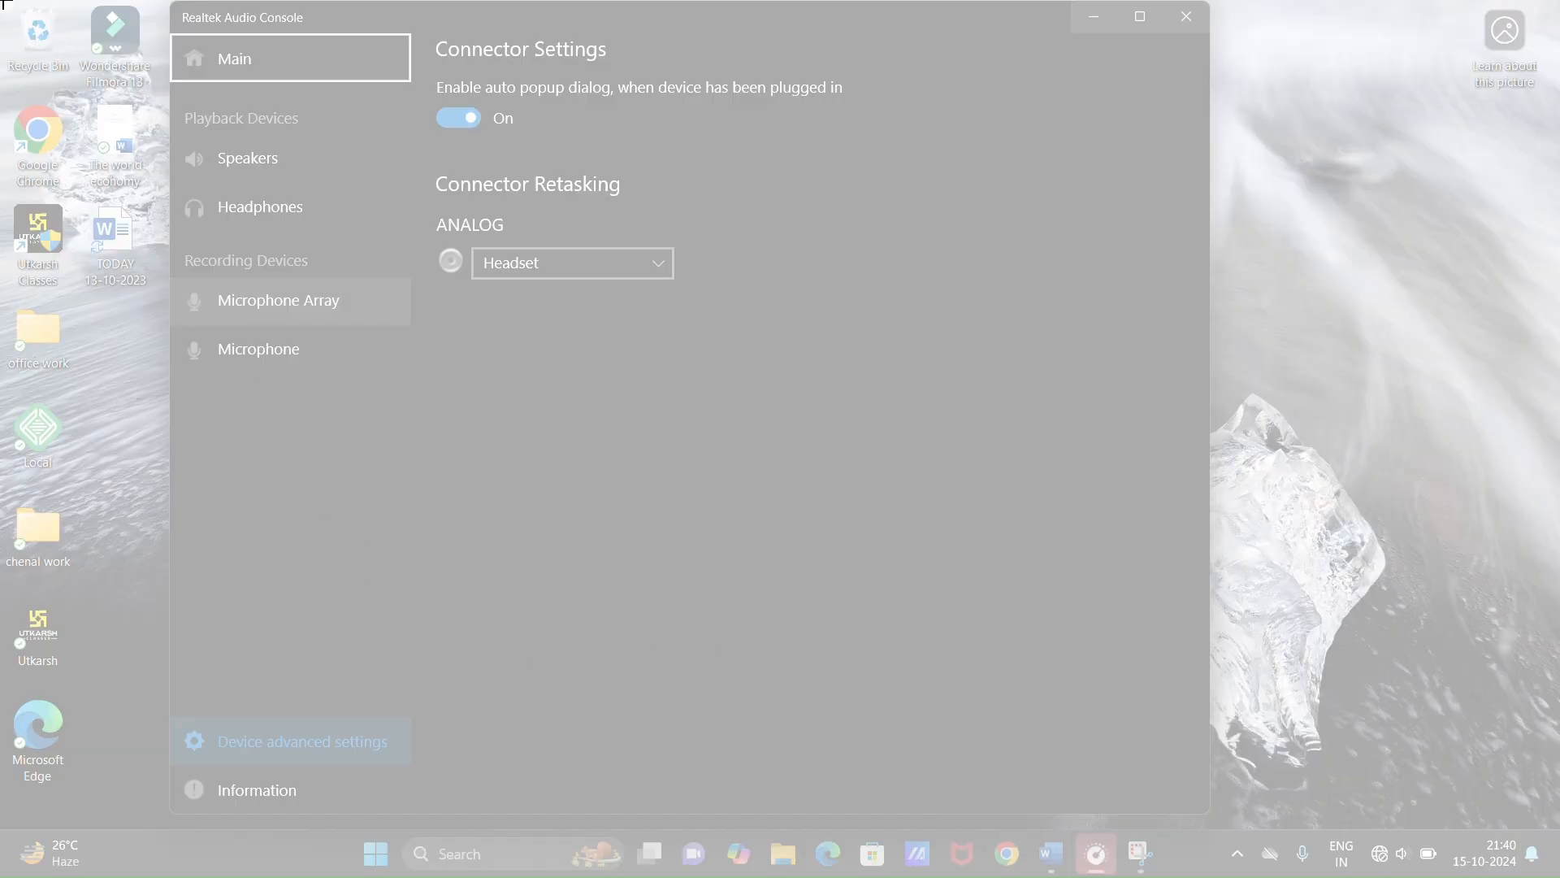
drag(4, 3, 1559, 876)
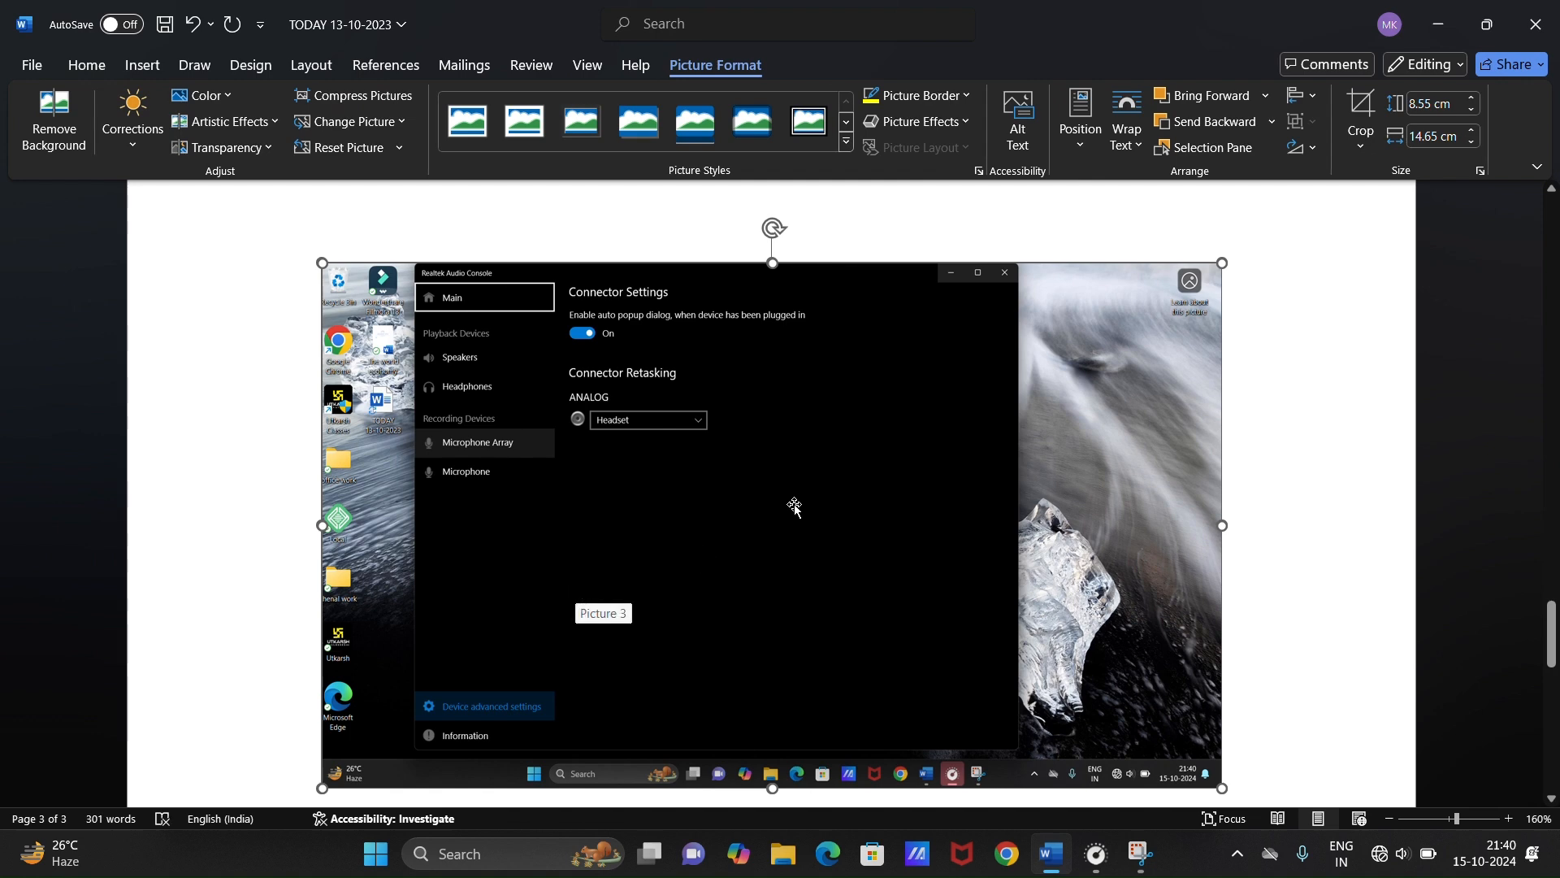
click(1230, 360)
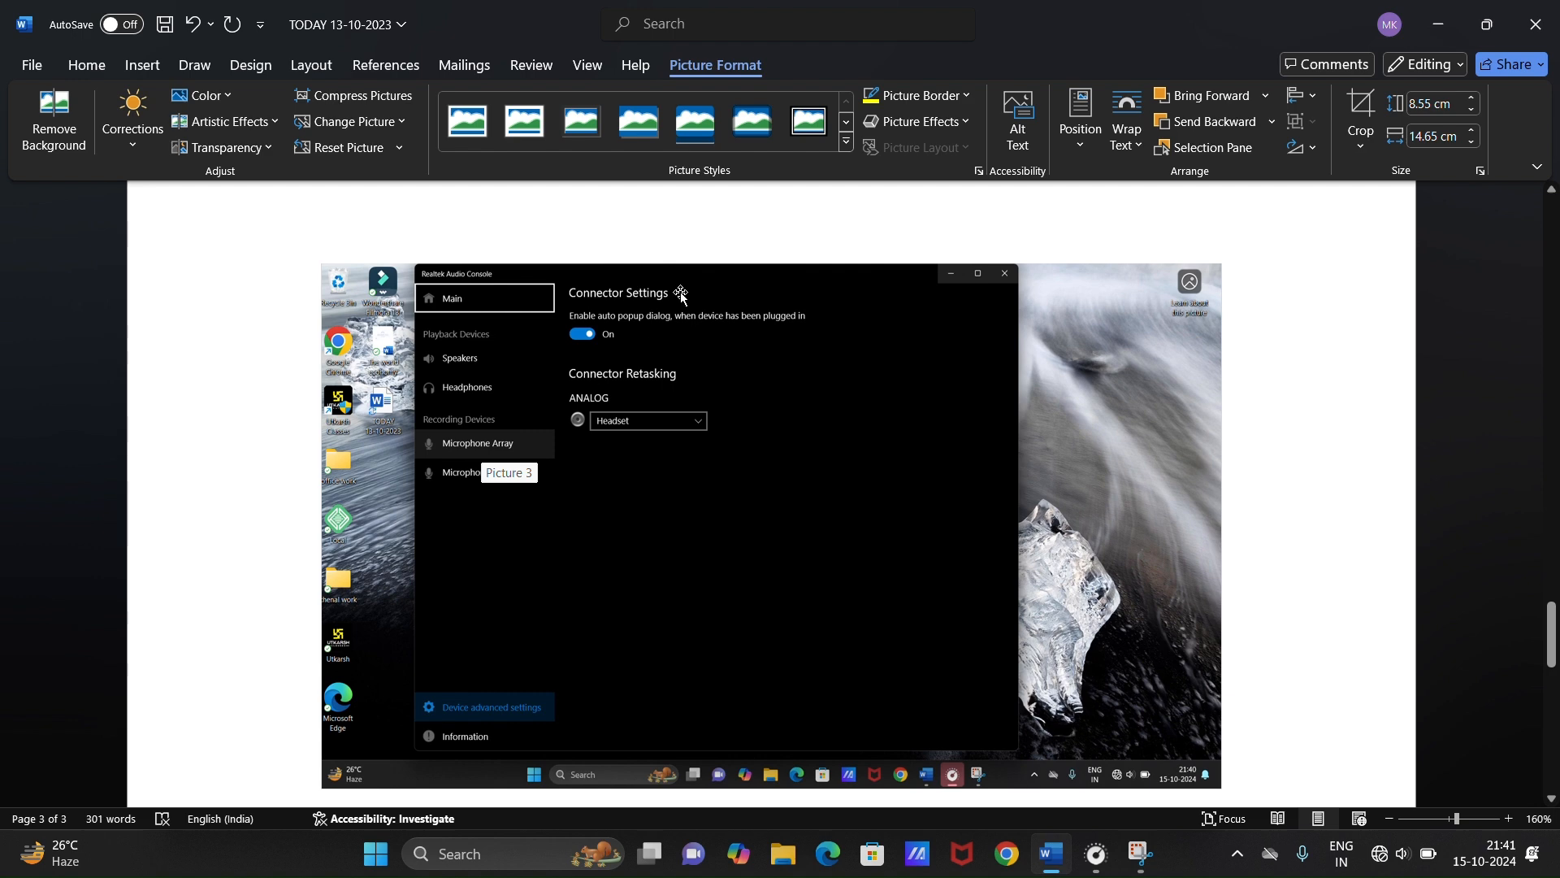
- Look through the document from the inserted screen clipping back up past the tables and SmartArt to the first page
scroll(778, 389, down, 1)
scroll(781, 388, up, 10)
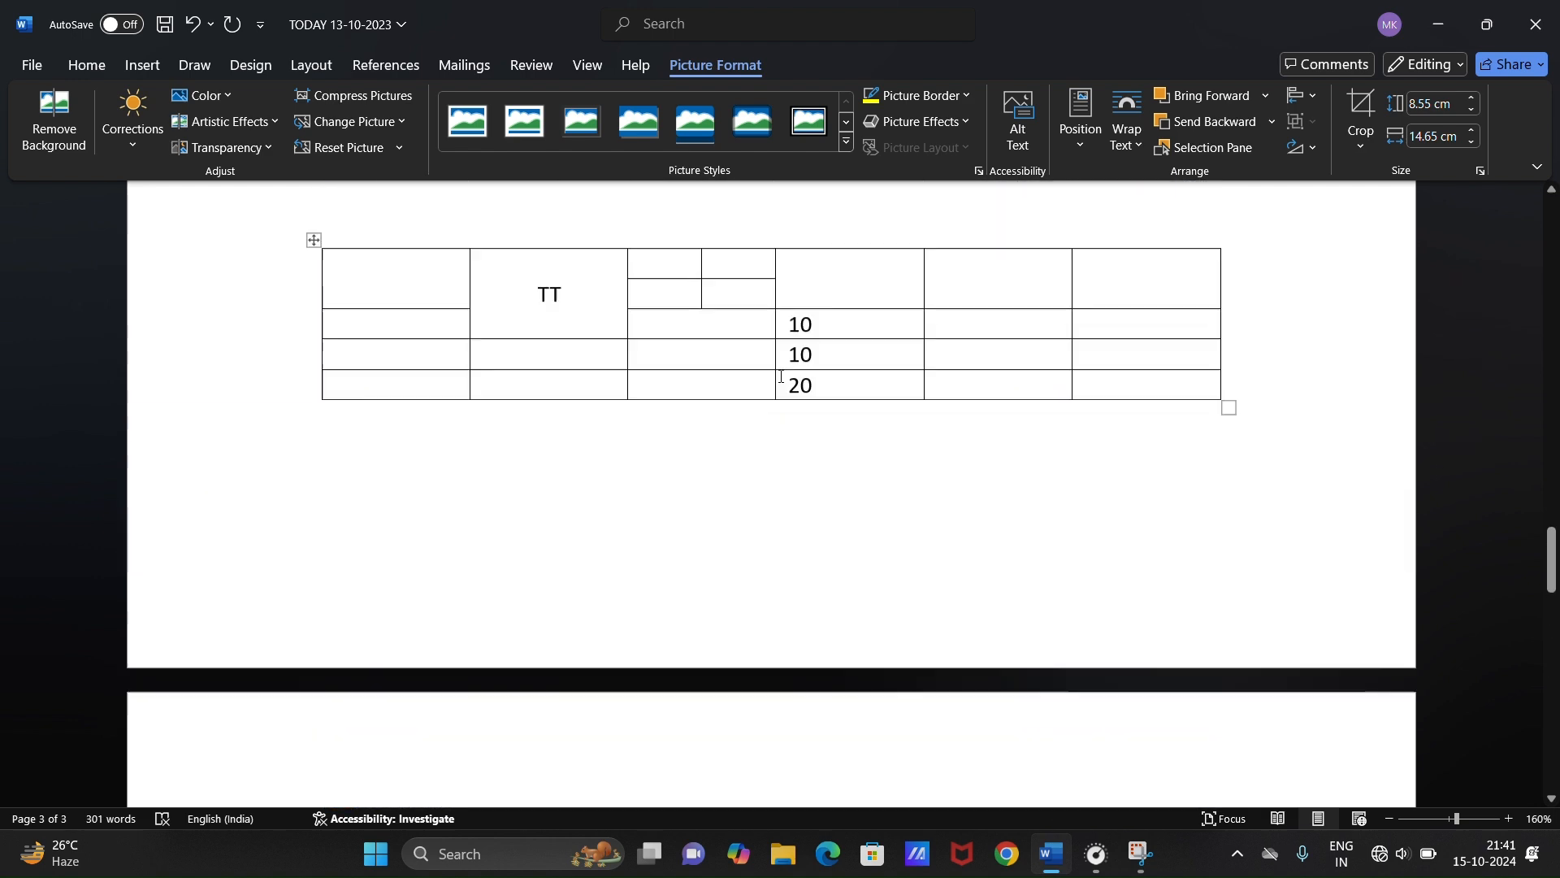
scroll(793, 372, down, 10)
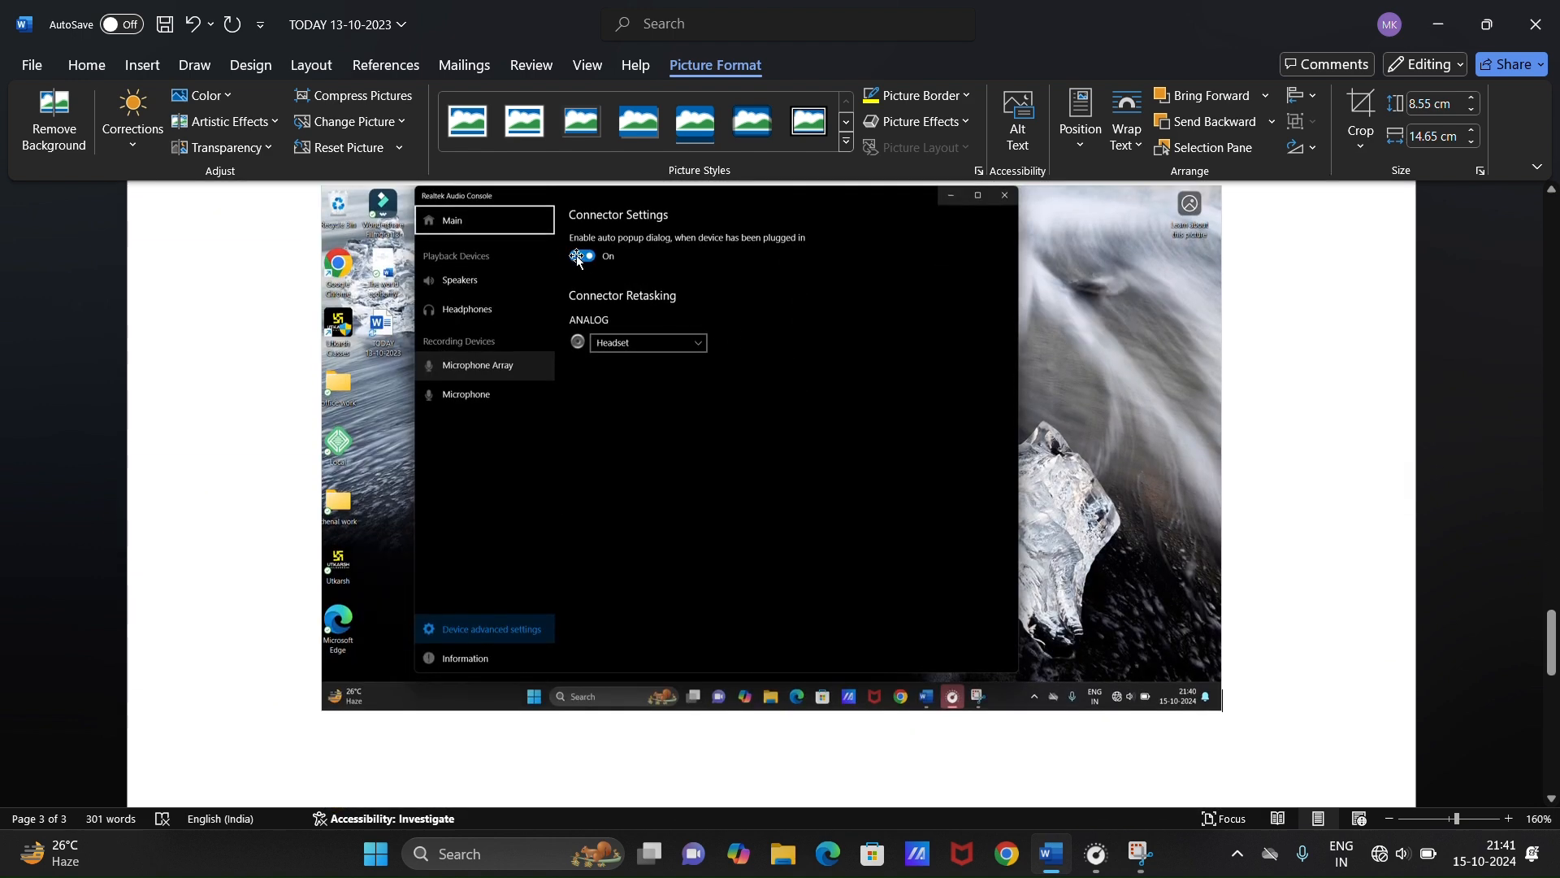
click(138, 61)
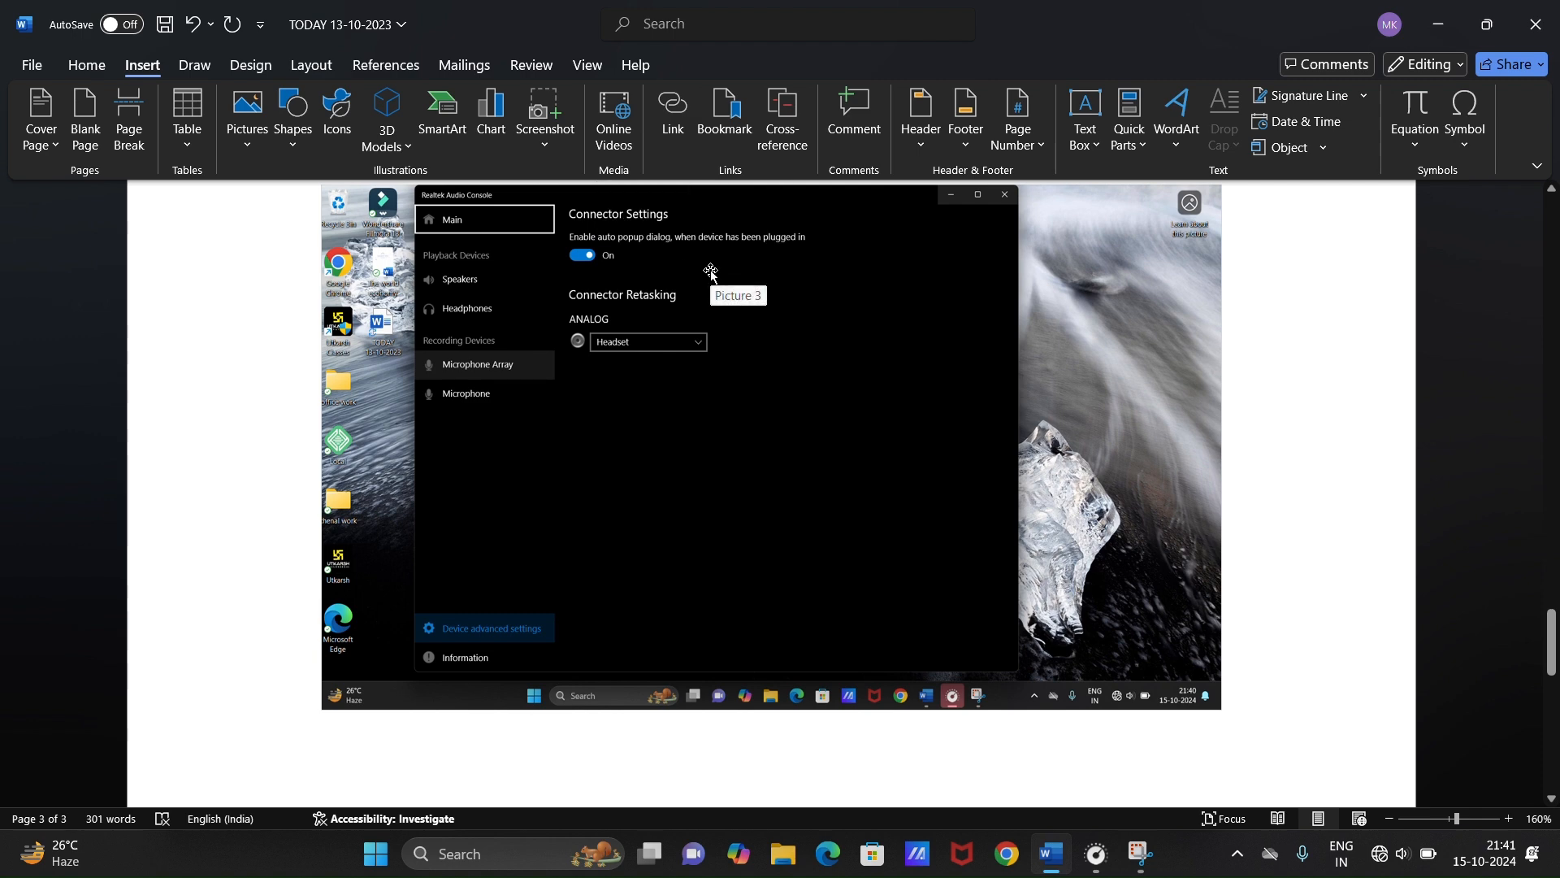
scroll(761, 376, down, 3)
scroll(761, 376, up, 10)
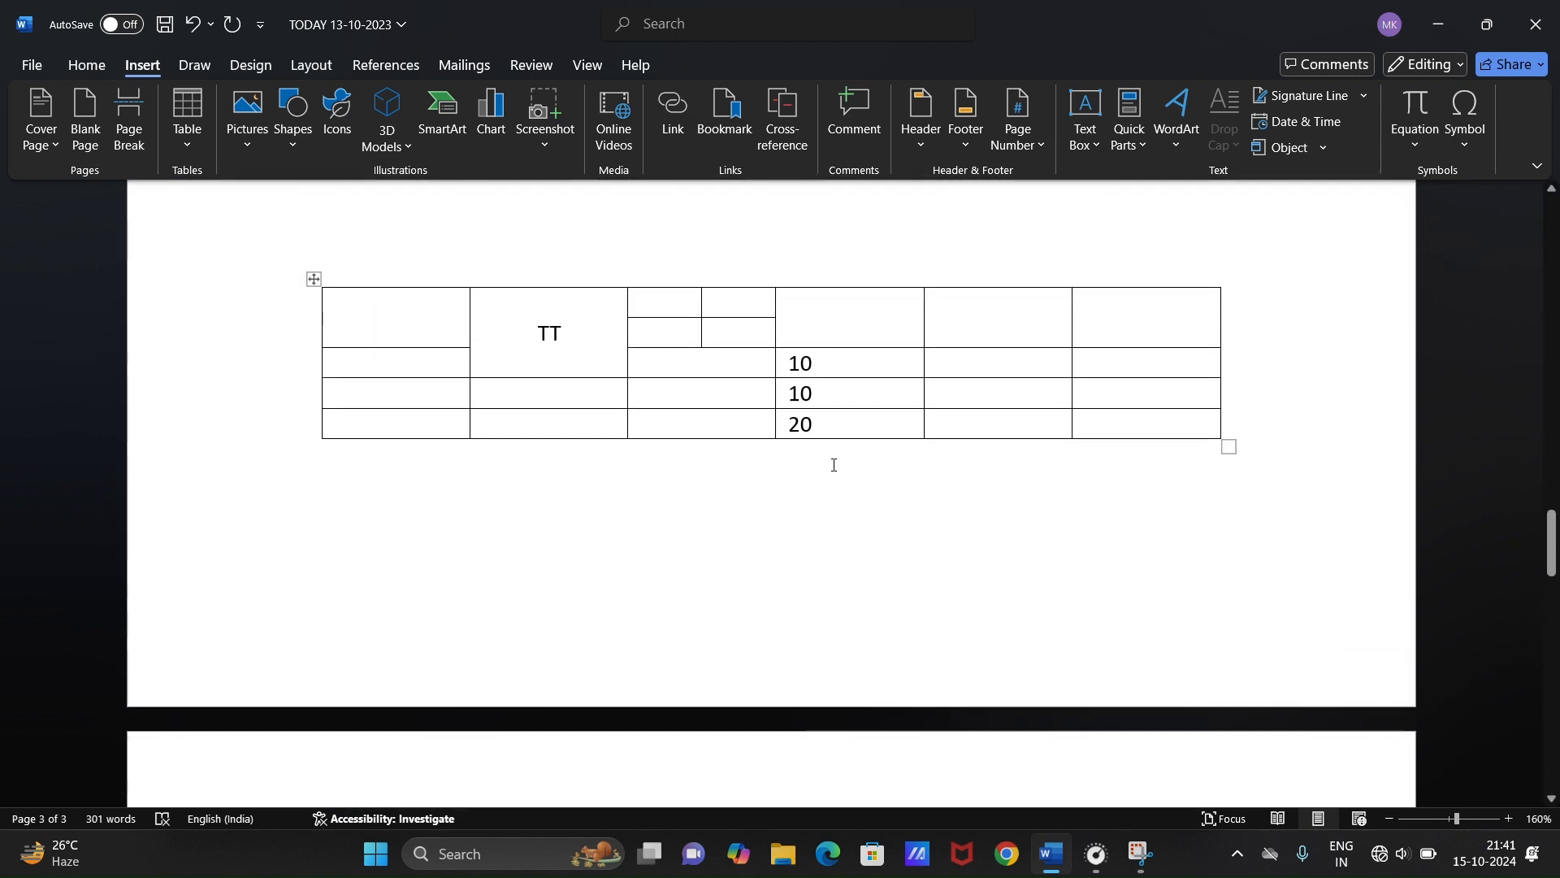
scroll(787, 404, up, 1)
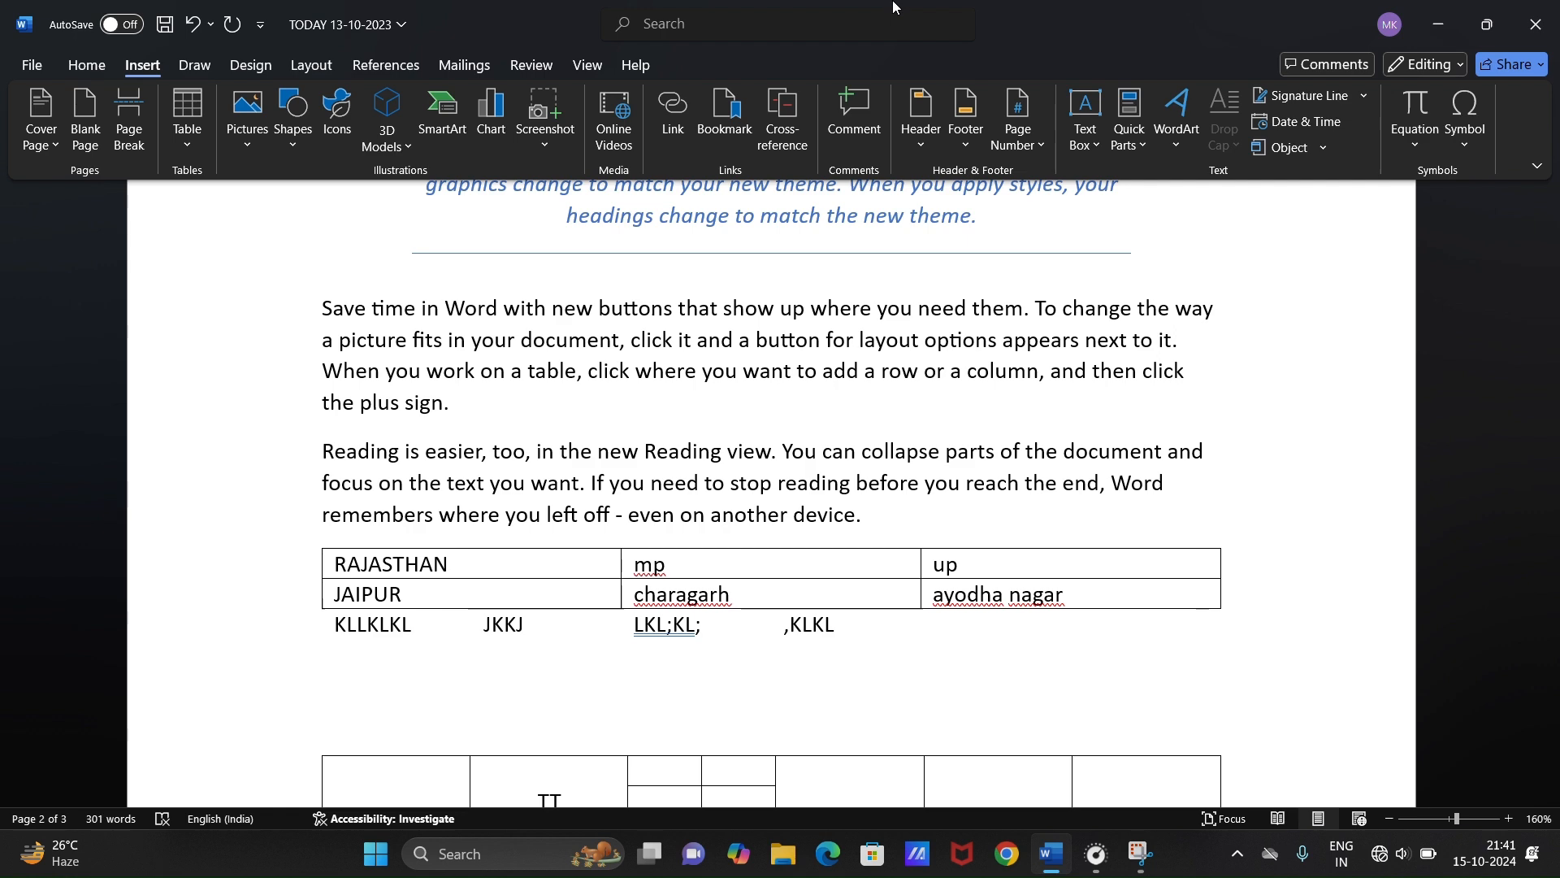
scroll(857, 325, up, 15)
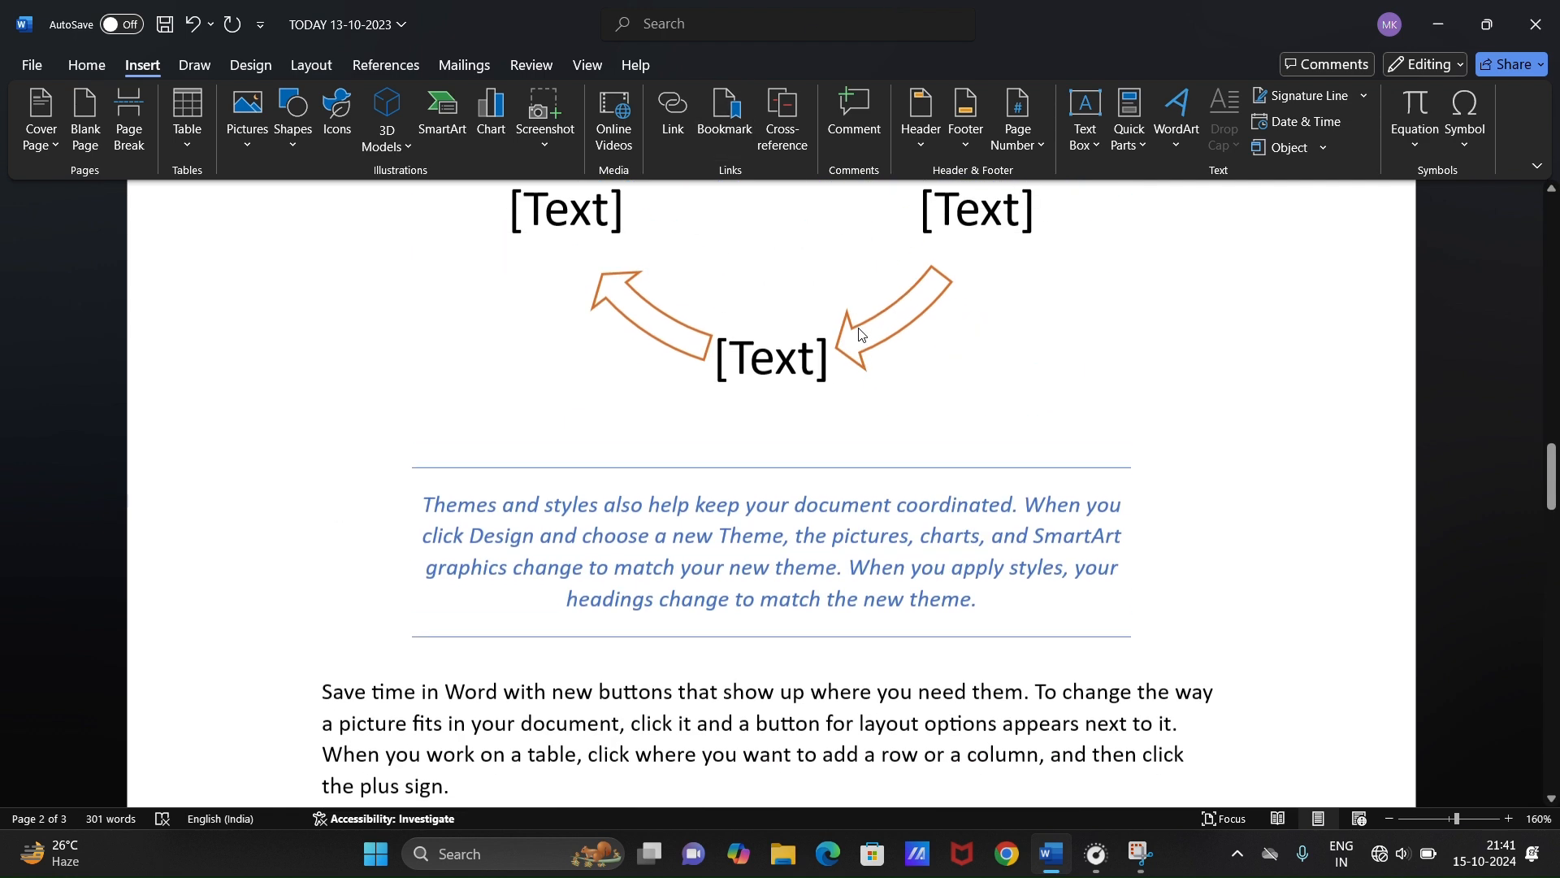
scroll(857, 321, up, 15)
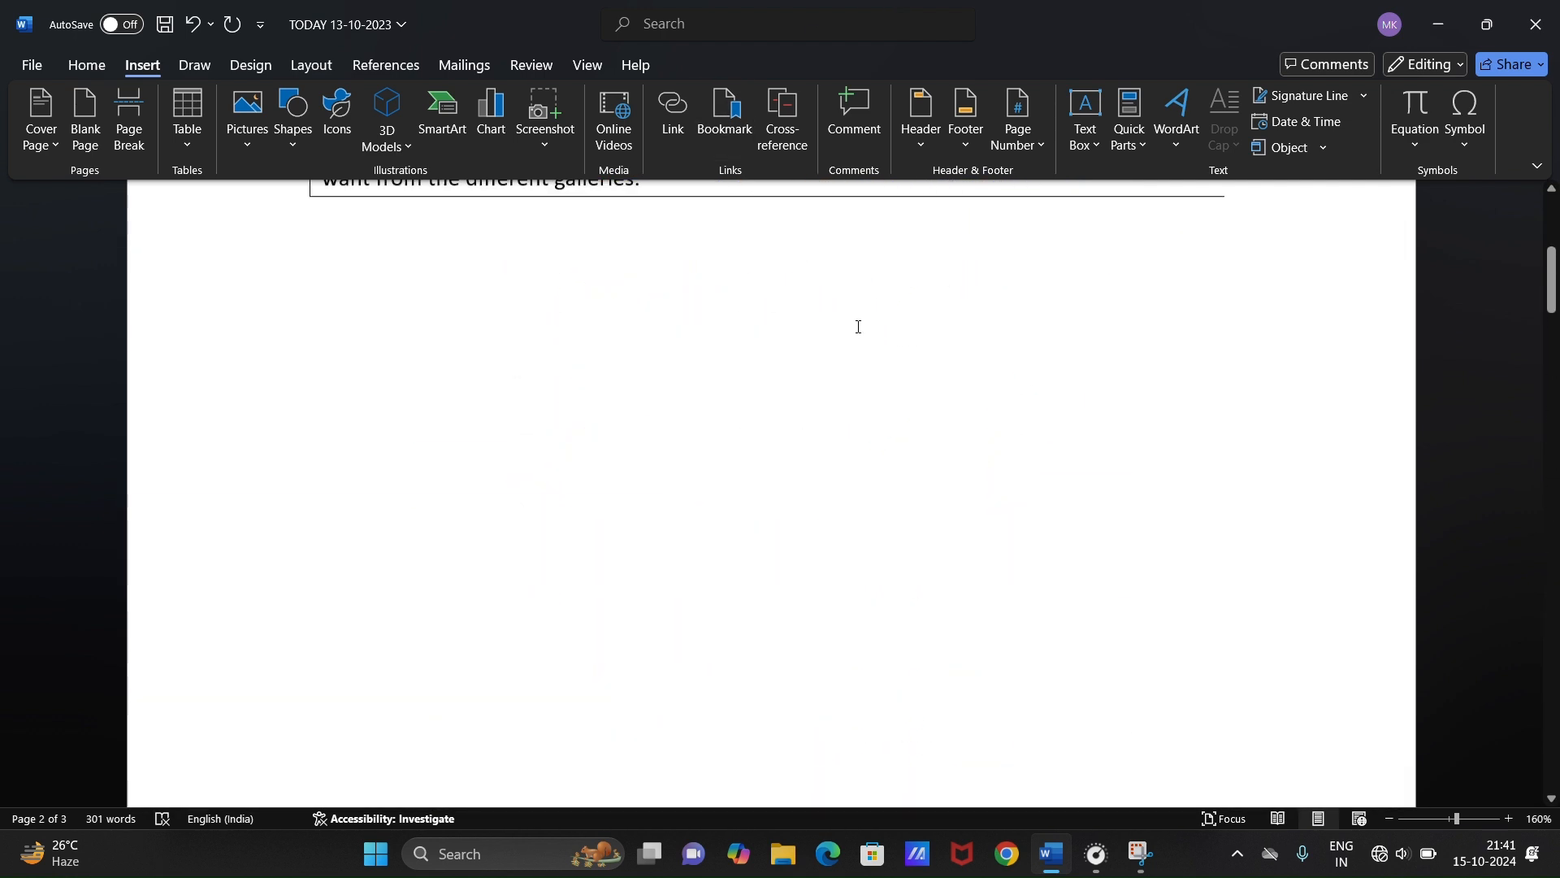
scroll(825, 330, up, 1)
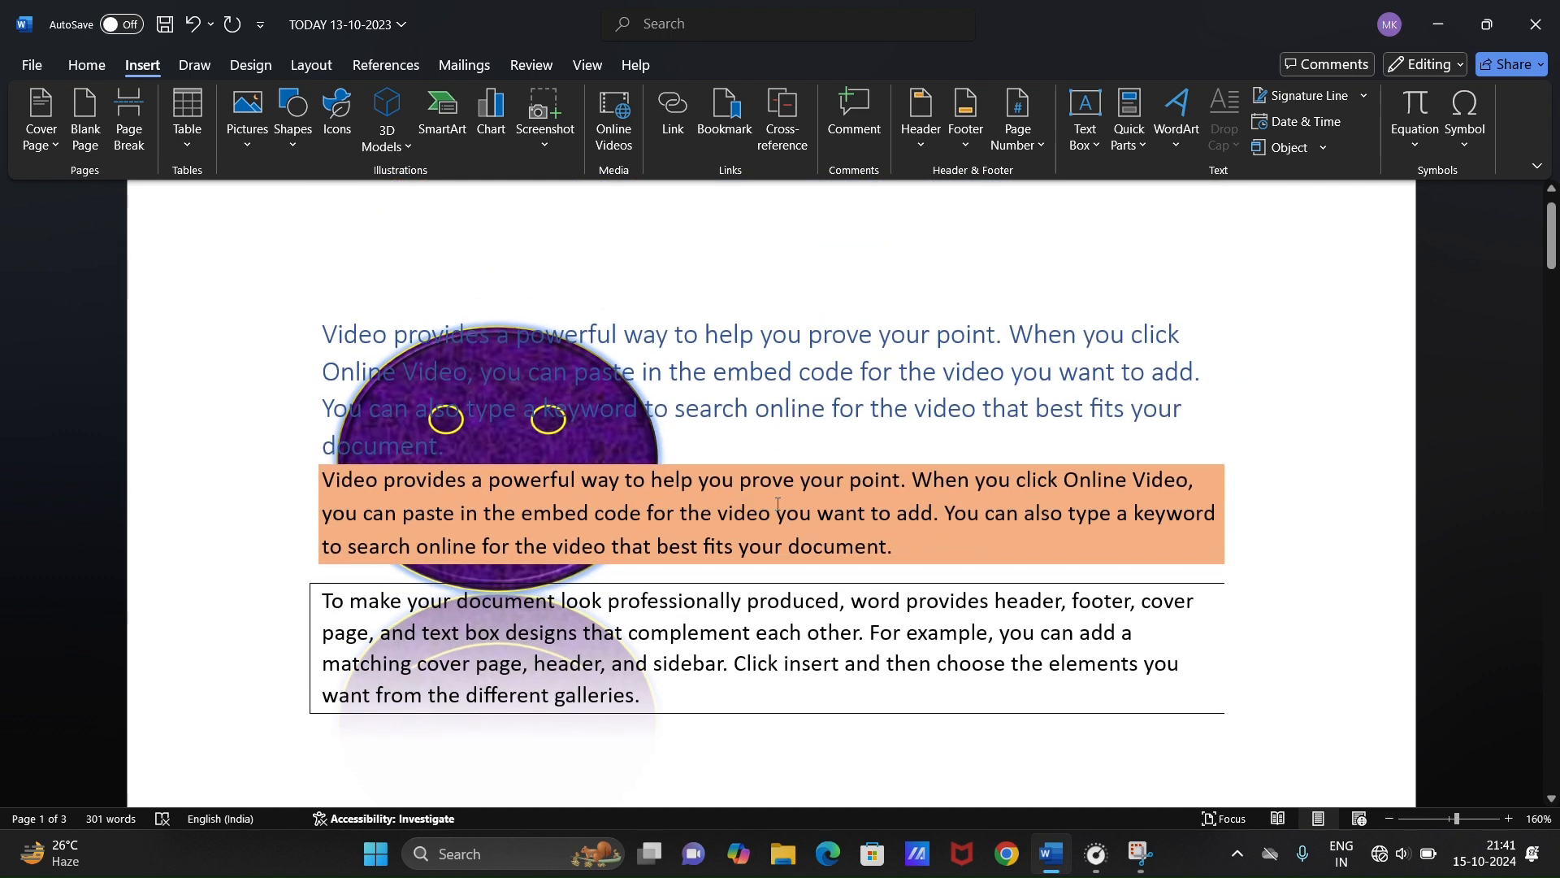
- Link the word "provides" in the boxed paragraph to the Desktop folder "chenal work" and test the link
click(687, 107)
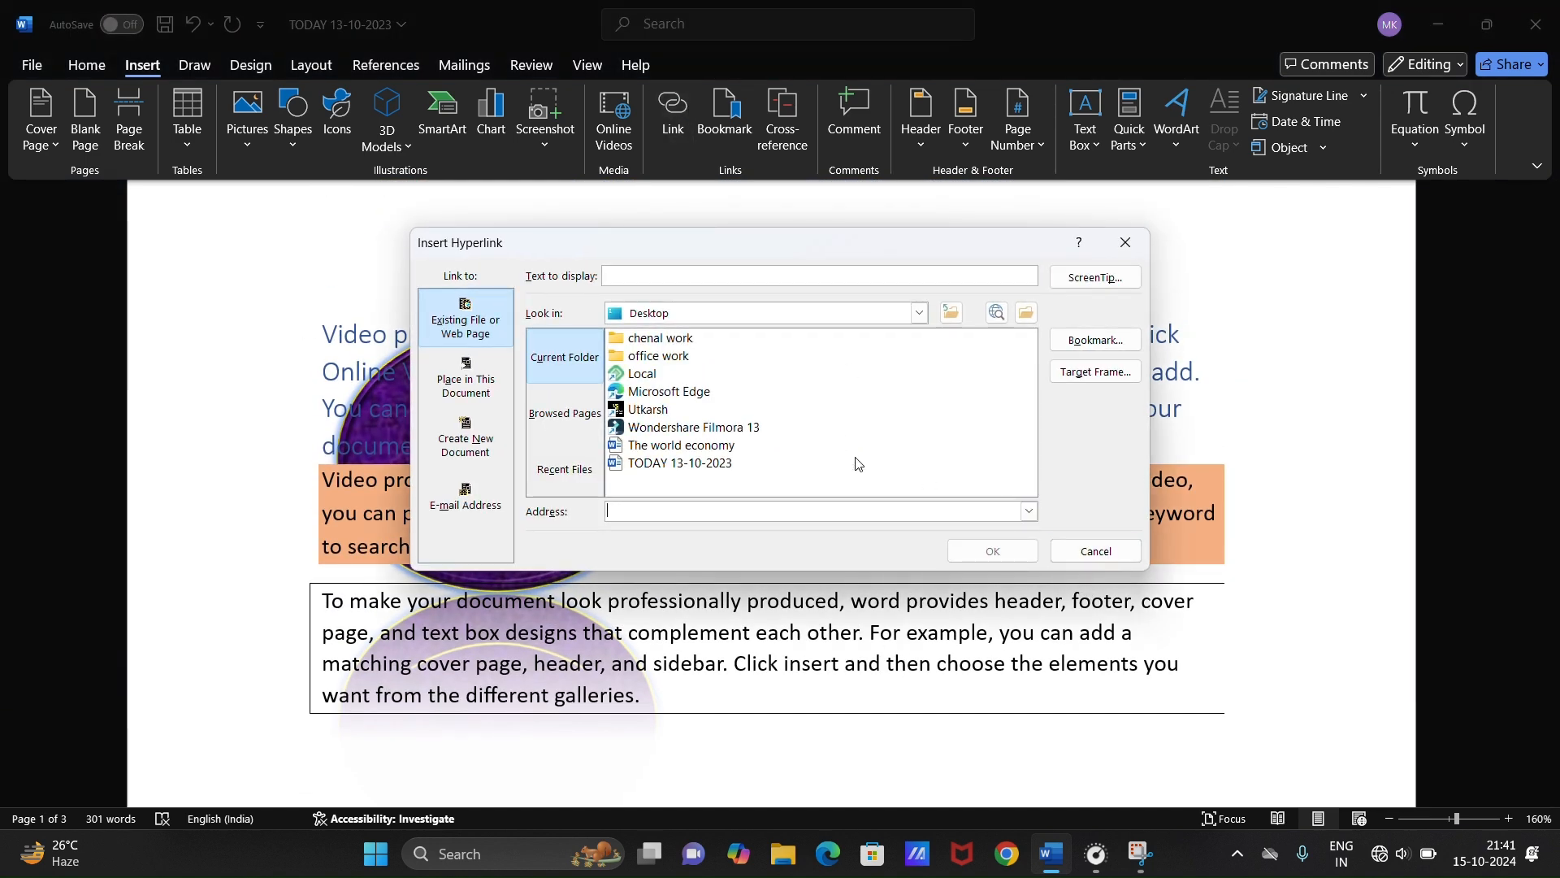
click(1093, 550)
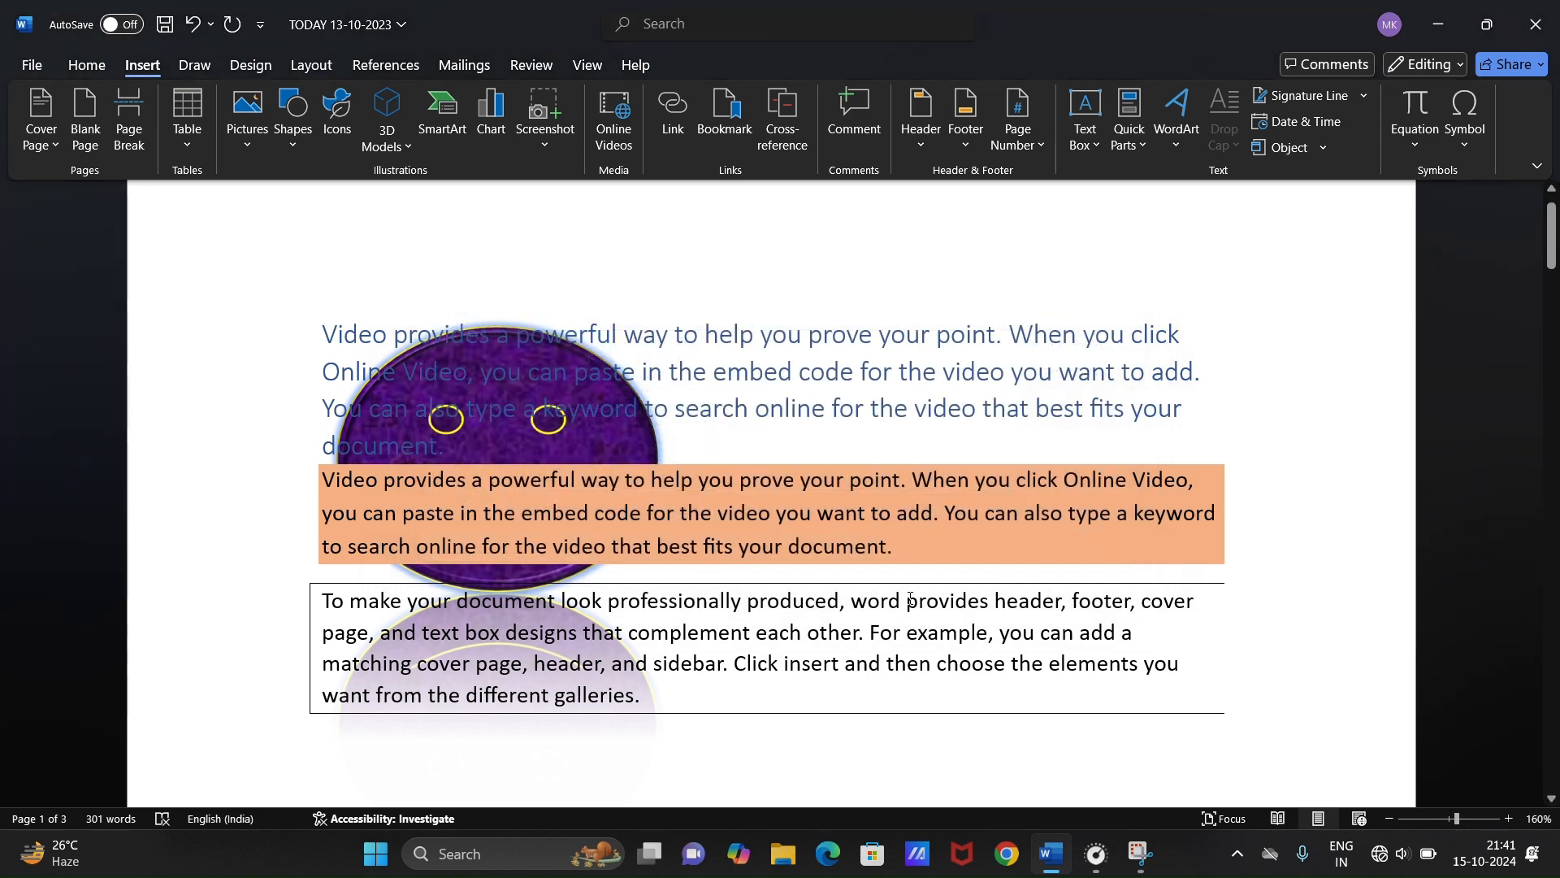
drag(913, 600, 991, 606)
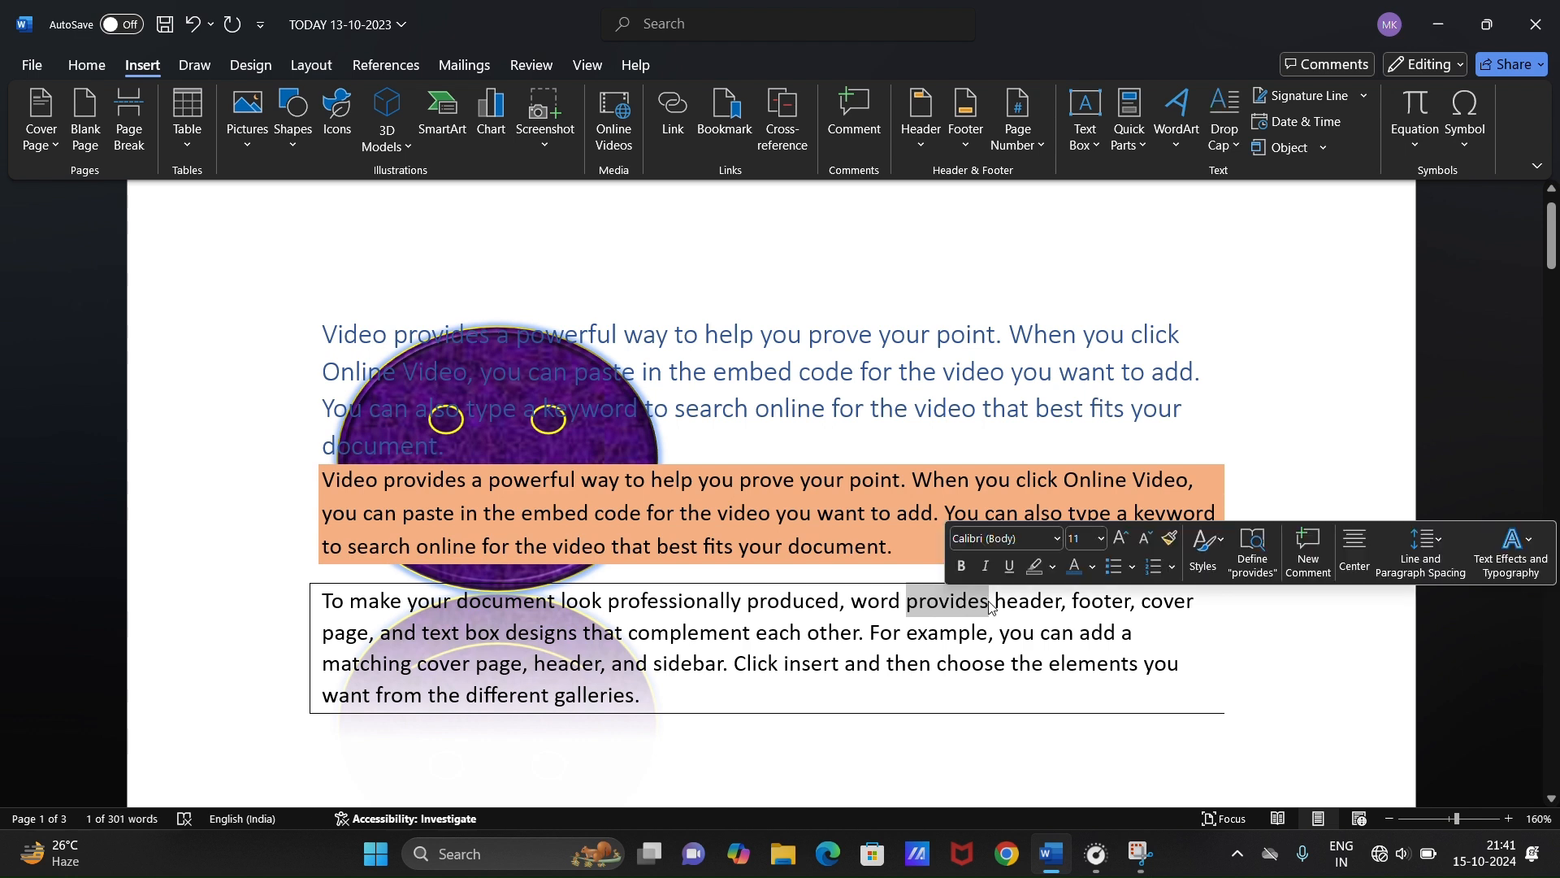
click(668, 110)
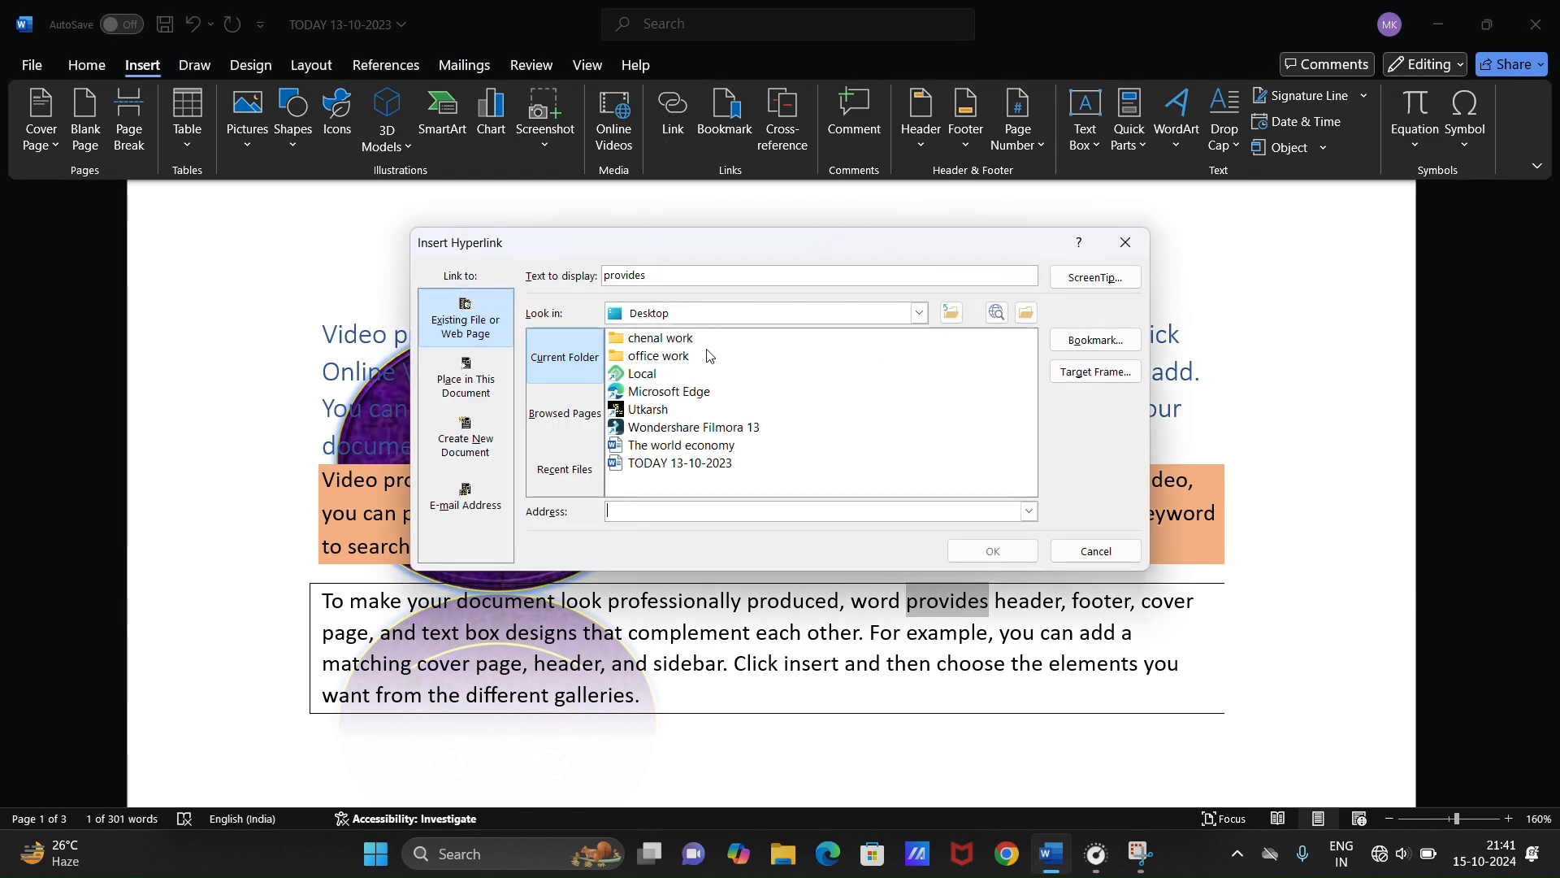
click(676, 355)
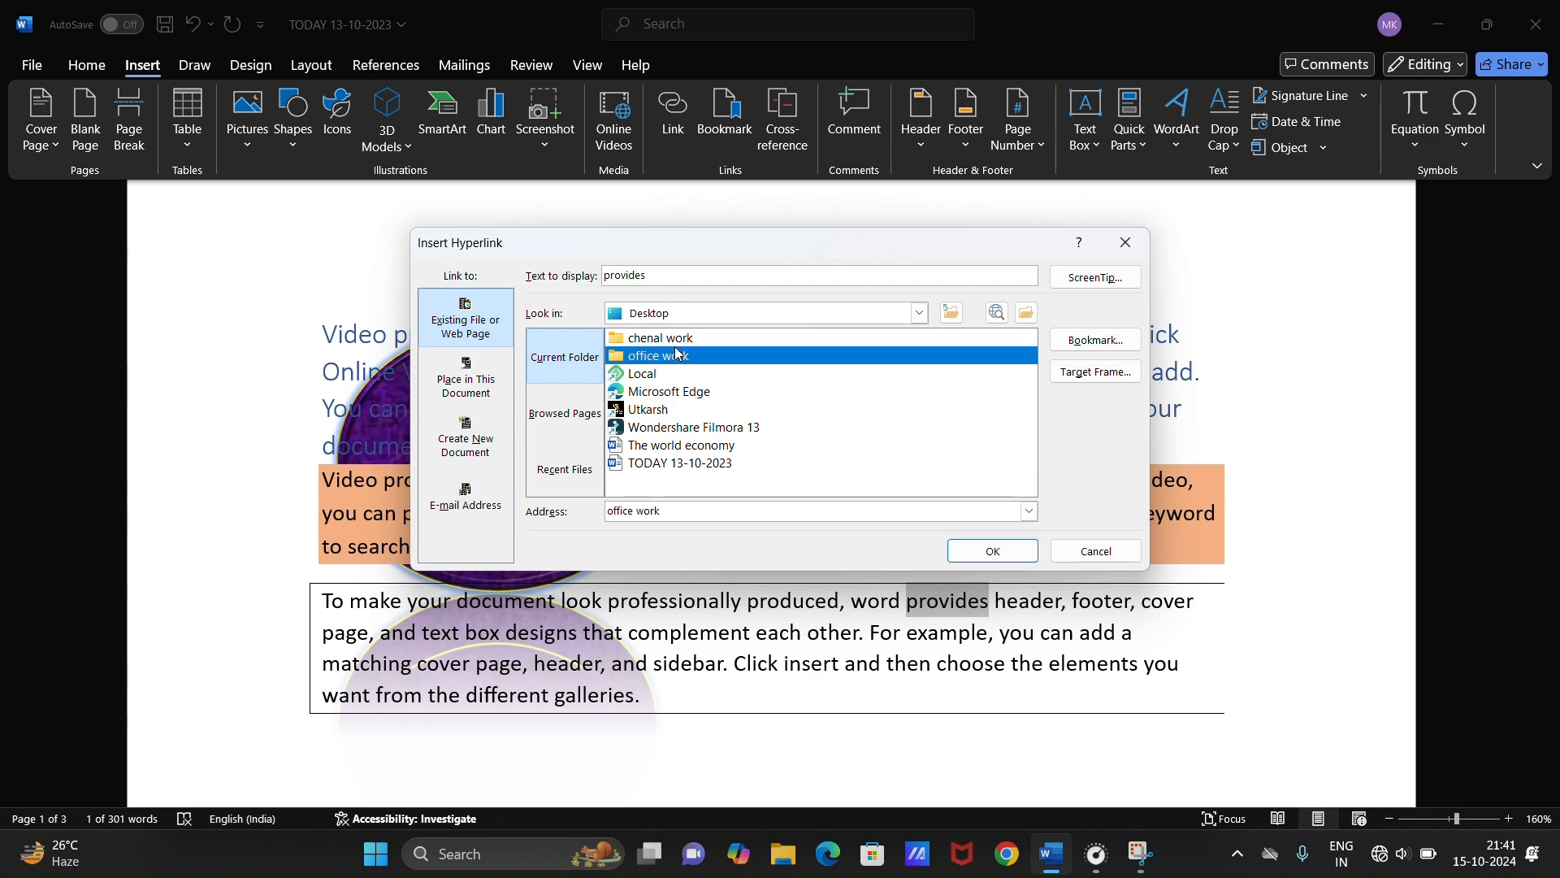
click(678, 339)
click(1006, 550)
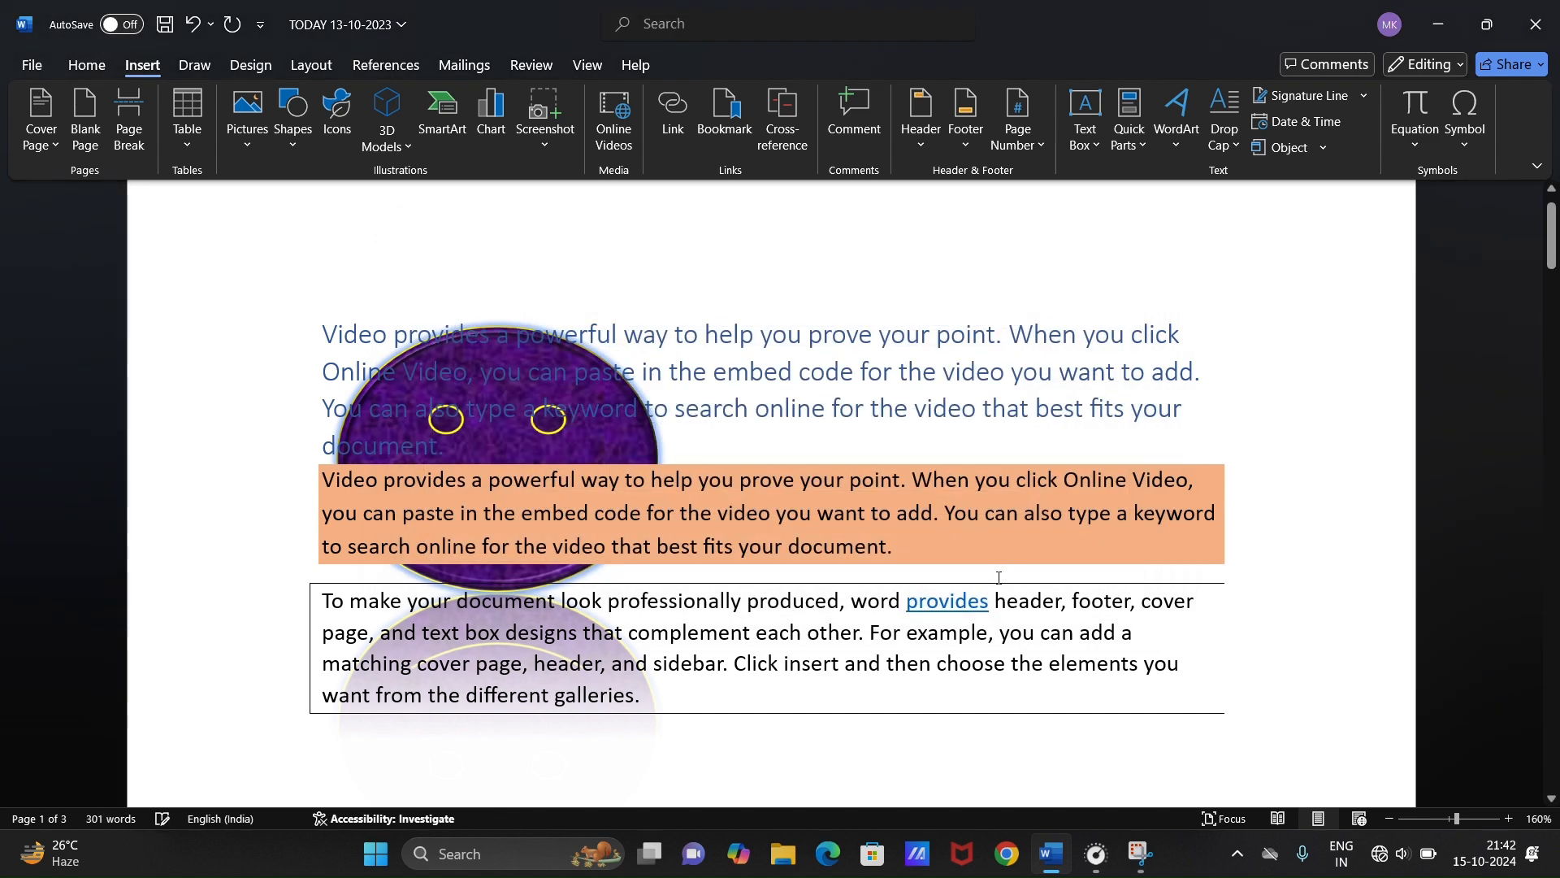
ctrl+click(950, 594)
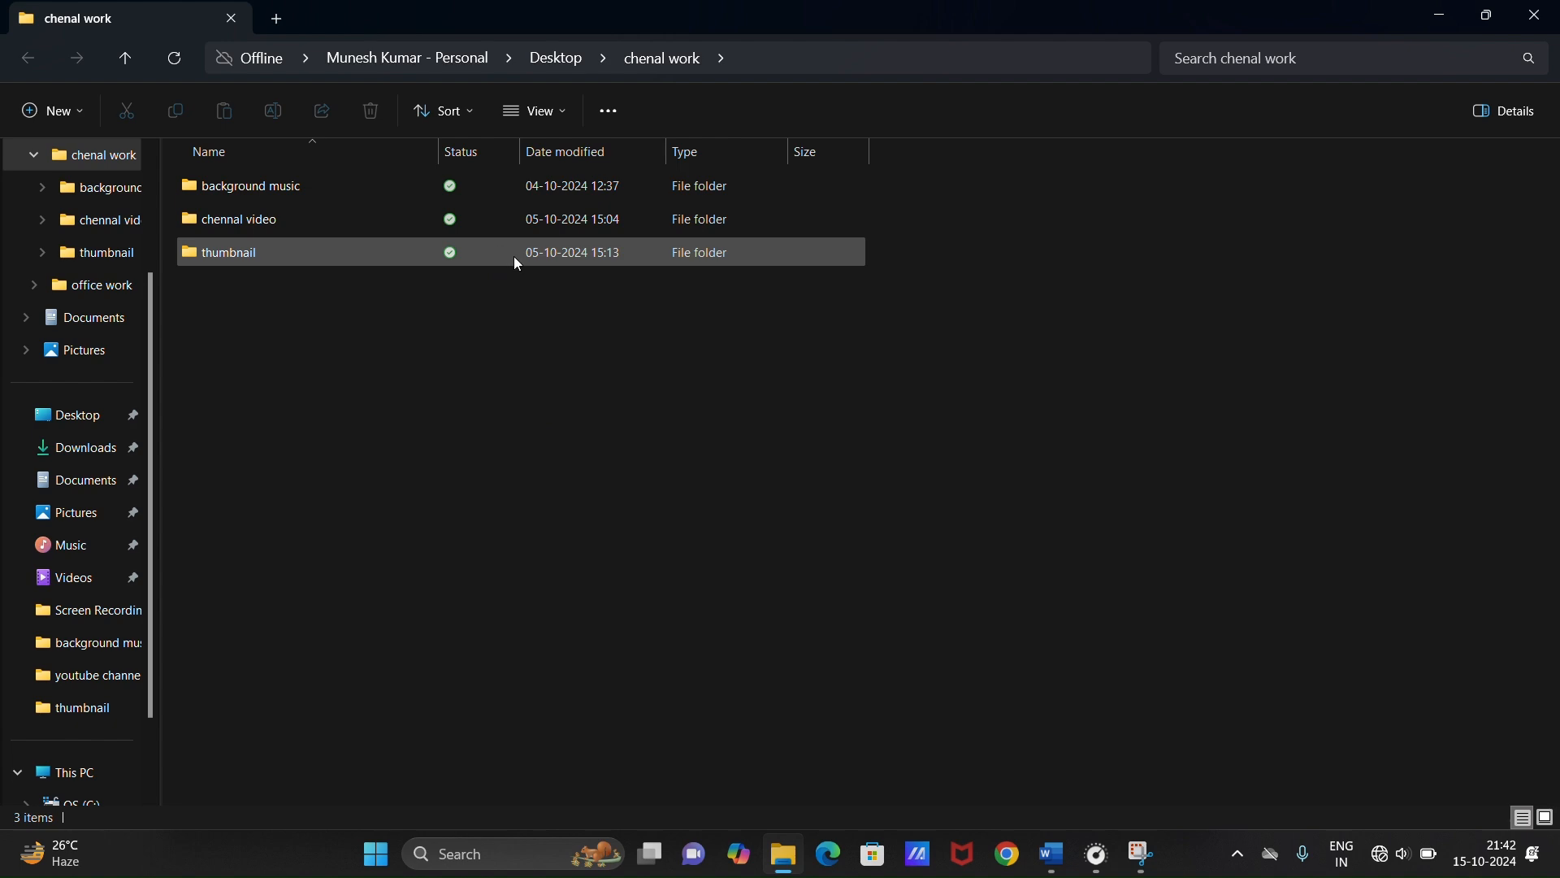
click(1536, 15)
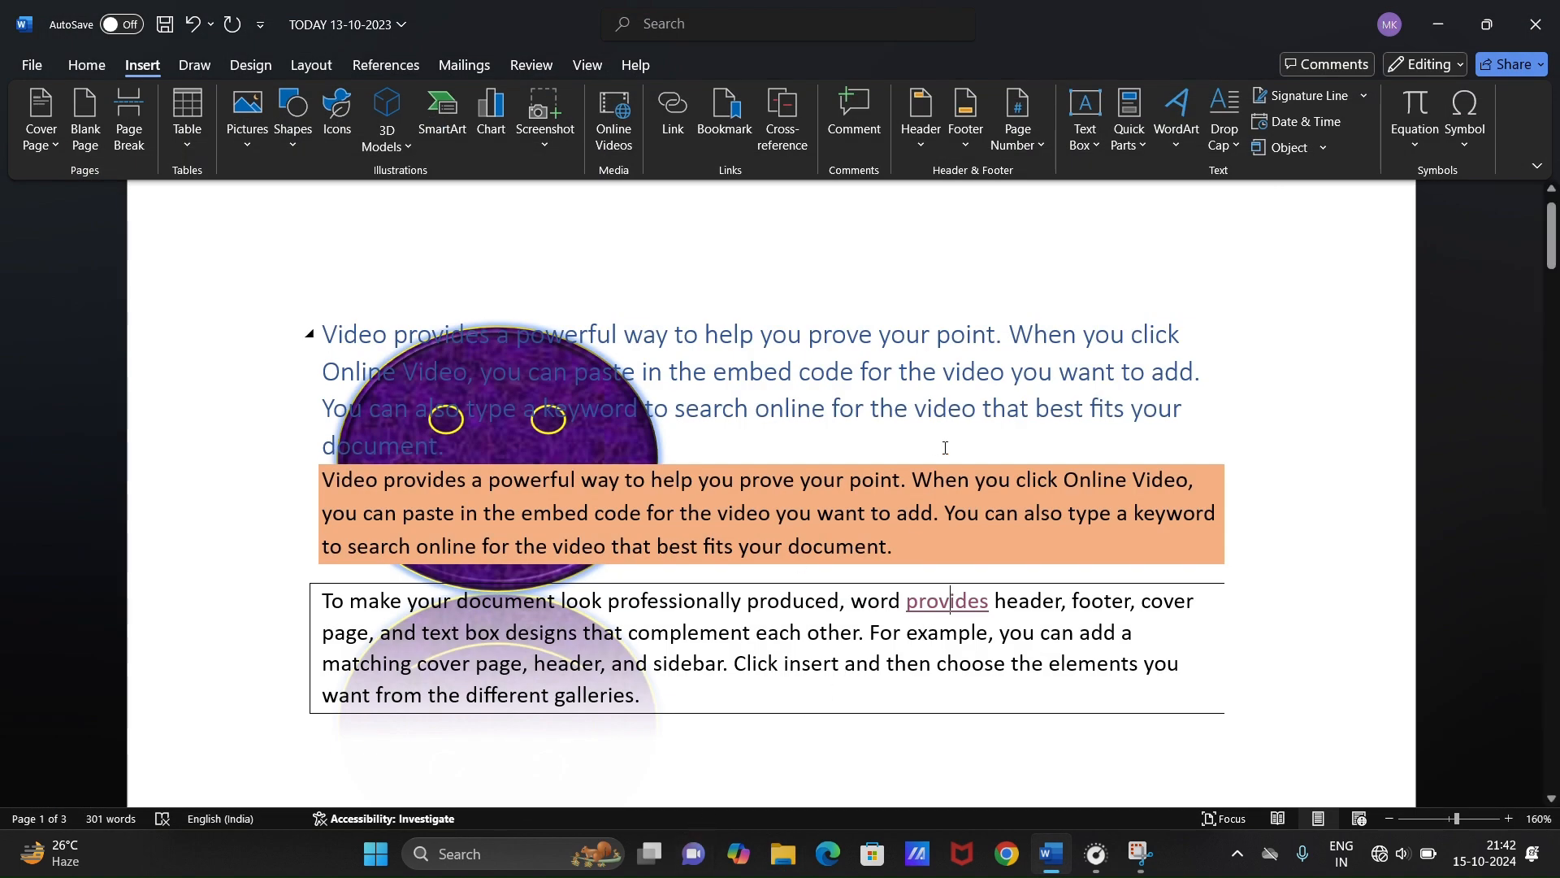
- Try to bookmark the word "choose" in the boxed paragraph with the name 1, then cancel
double_click(960, 663)
click(719, 133)
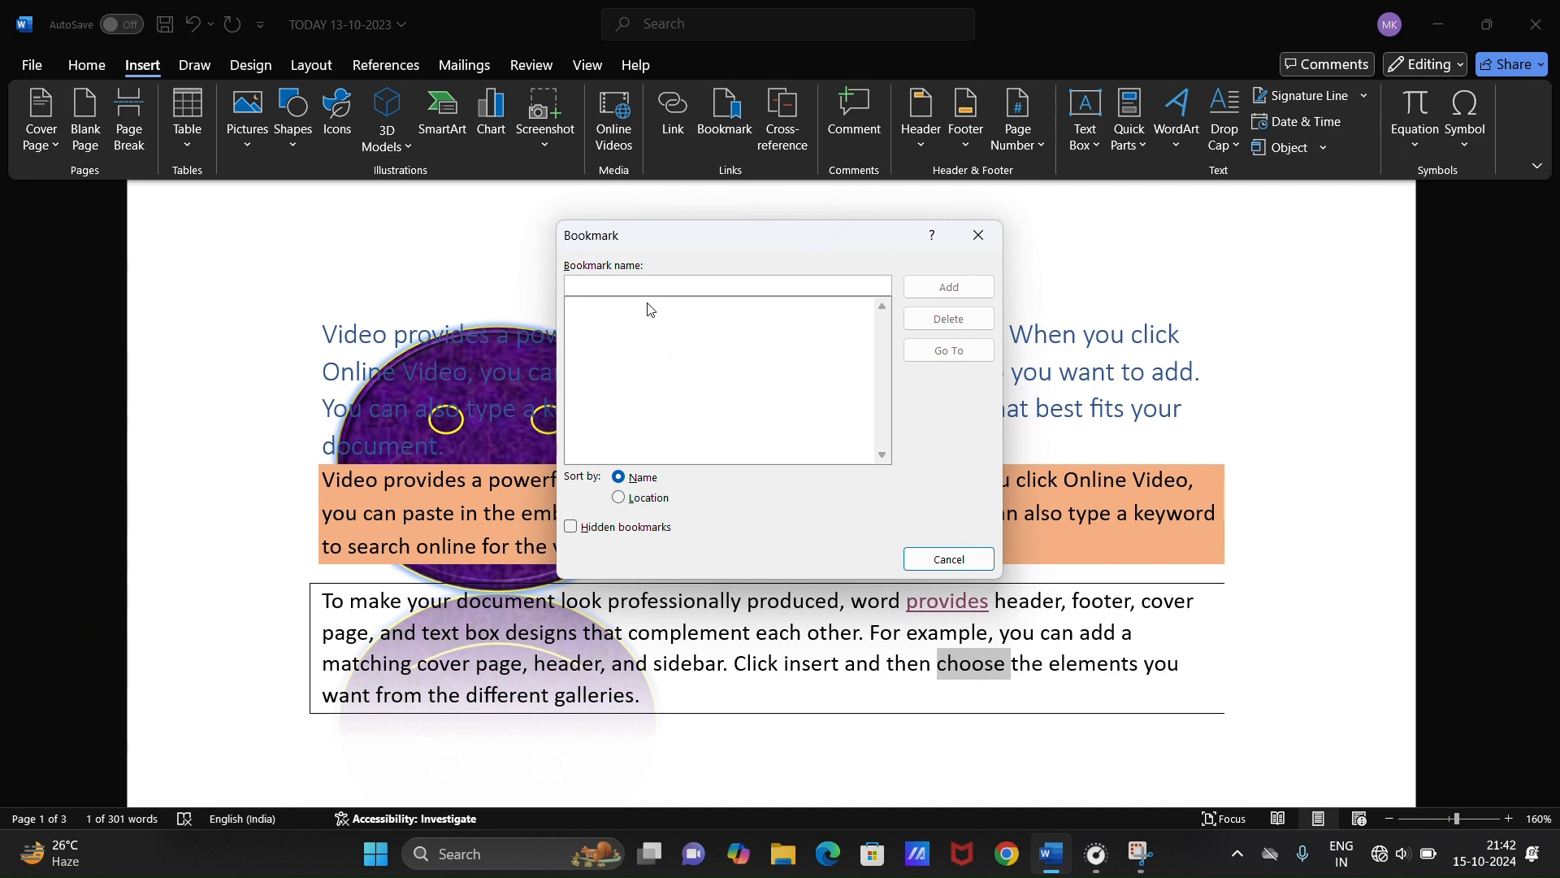
text(1)
click(946, 568)
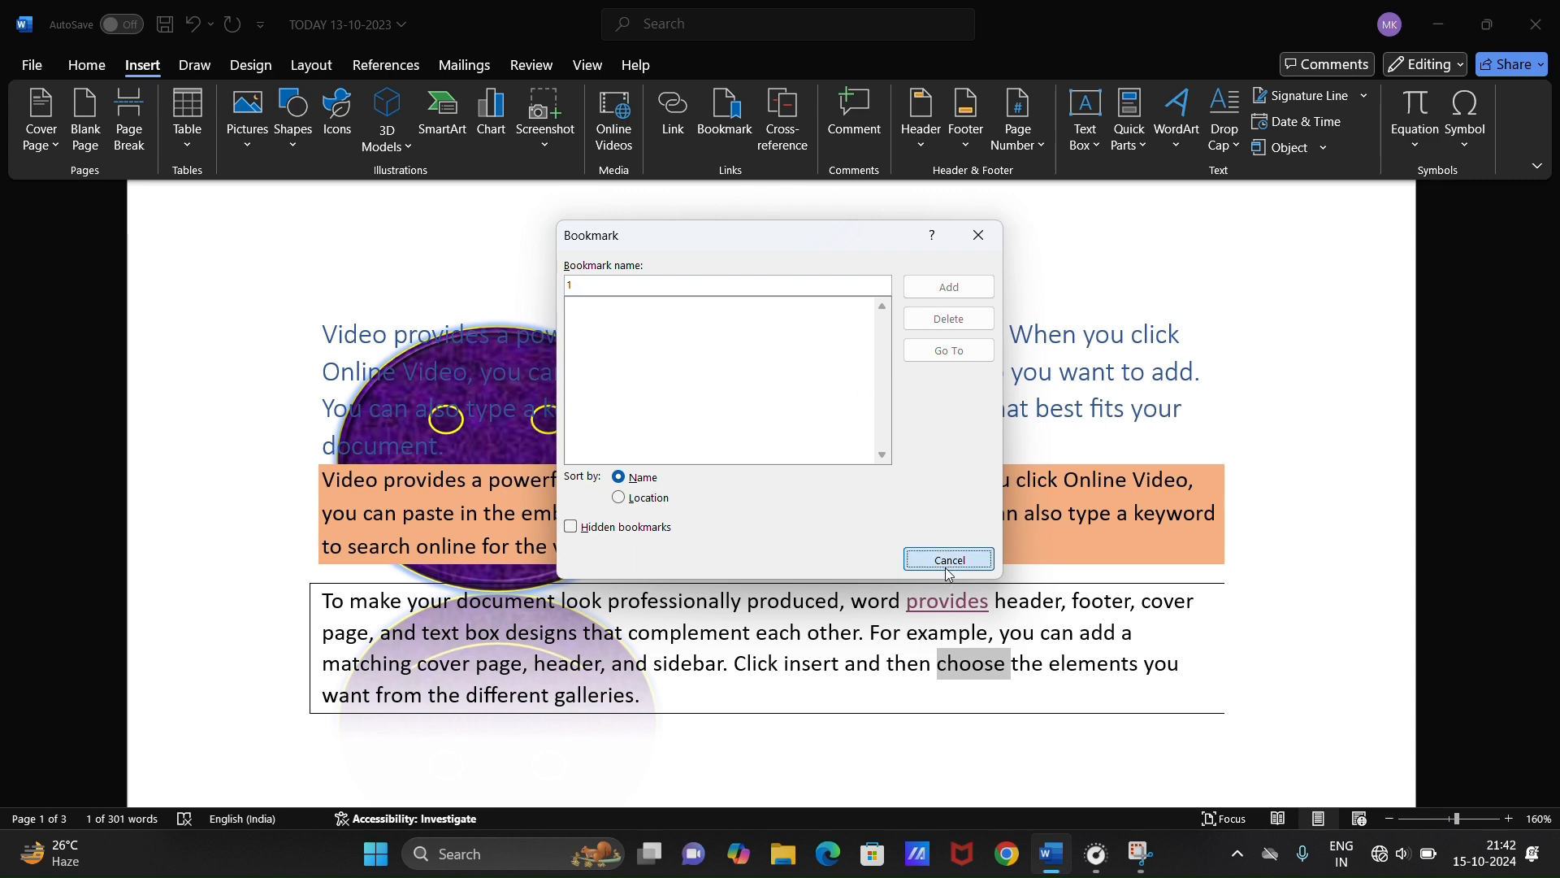
click(1039, 664)
- Try a cross-reference with the Bookmark reference type, check what it can refer to, and cancel without inserting anything
scroll(903, 623, down, 2)
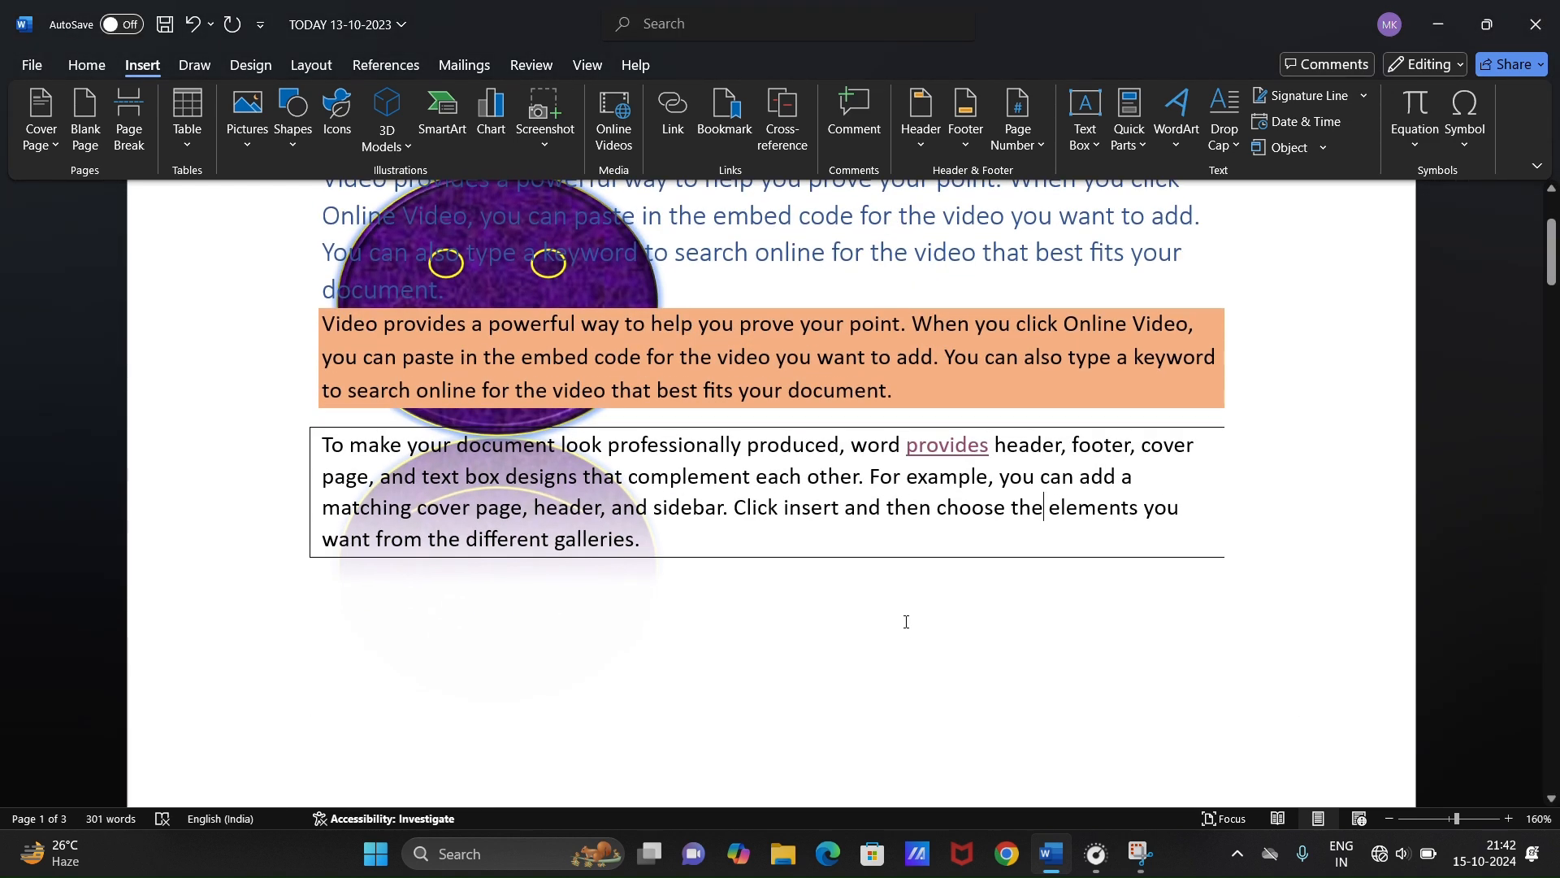
scroll(906, 621, down, 2)
scroll(906, 622, up, 4)
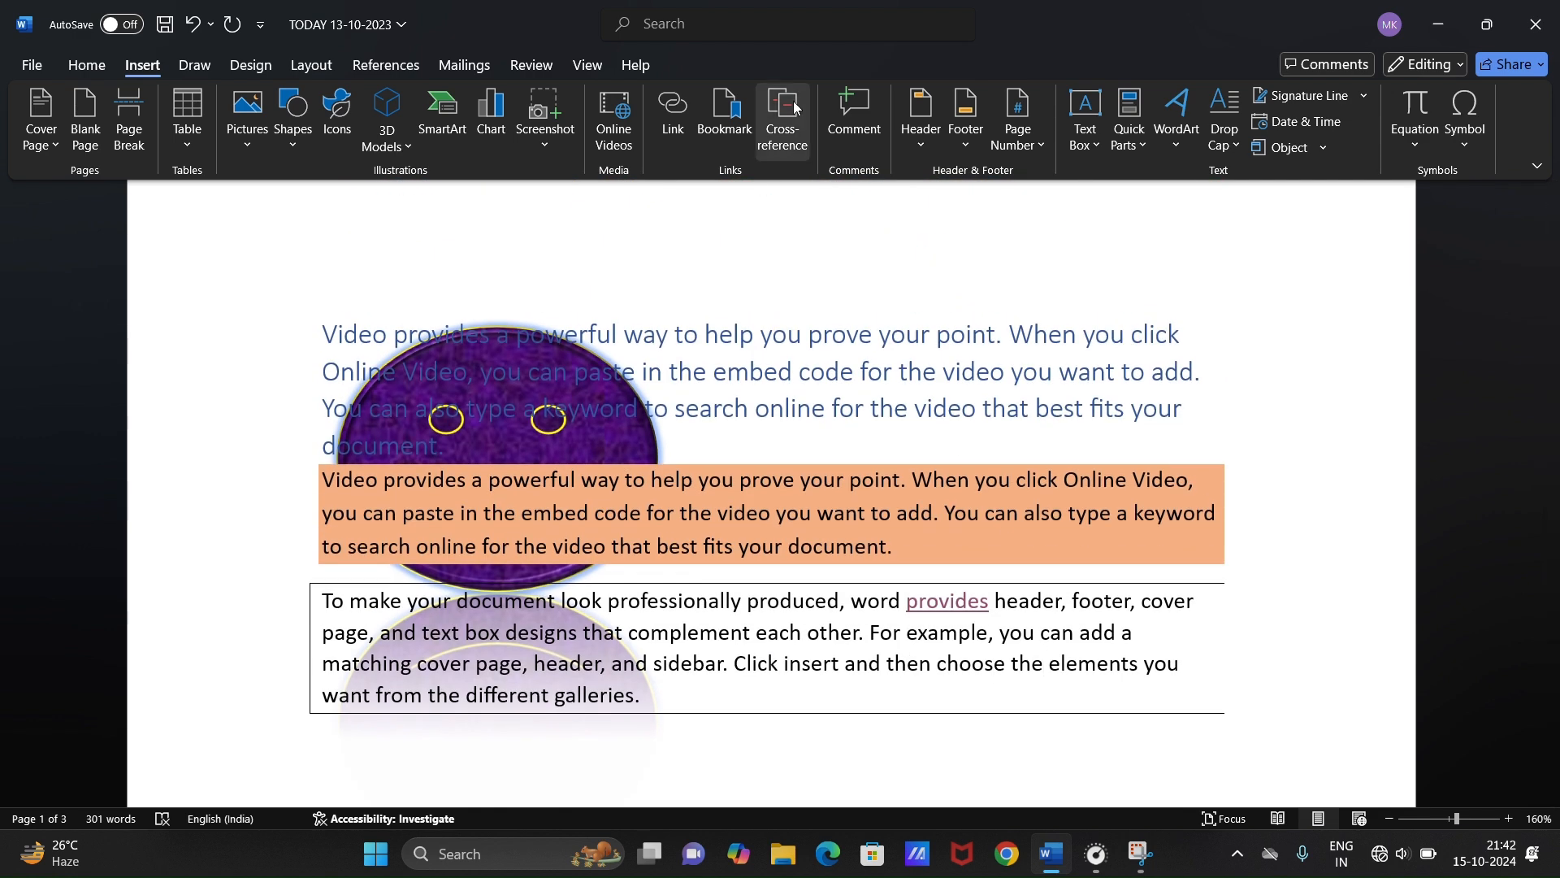
click(783, 114)
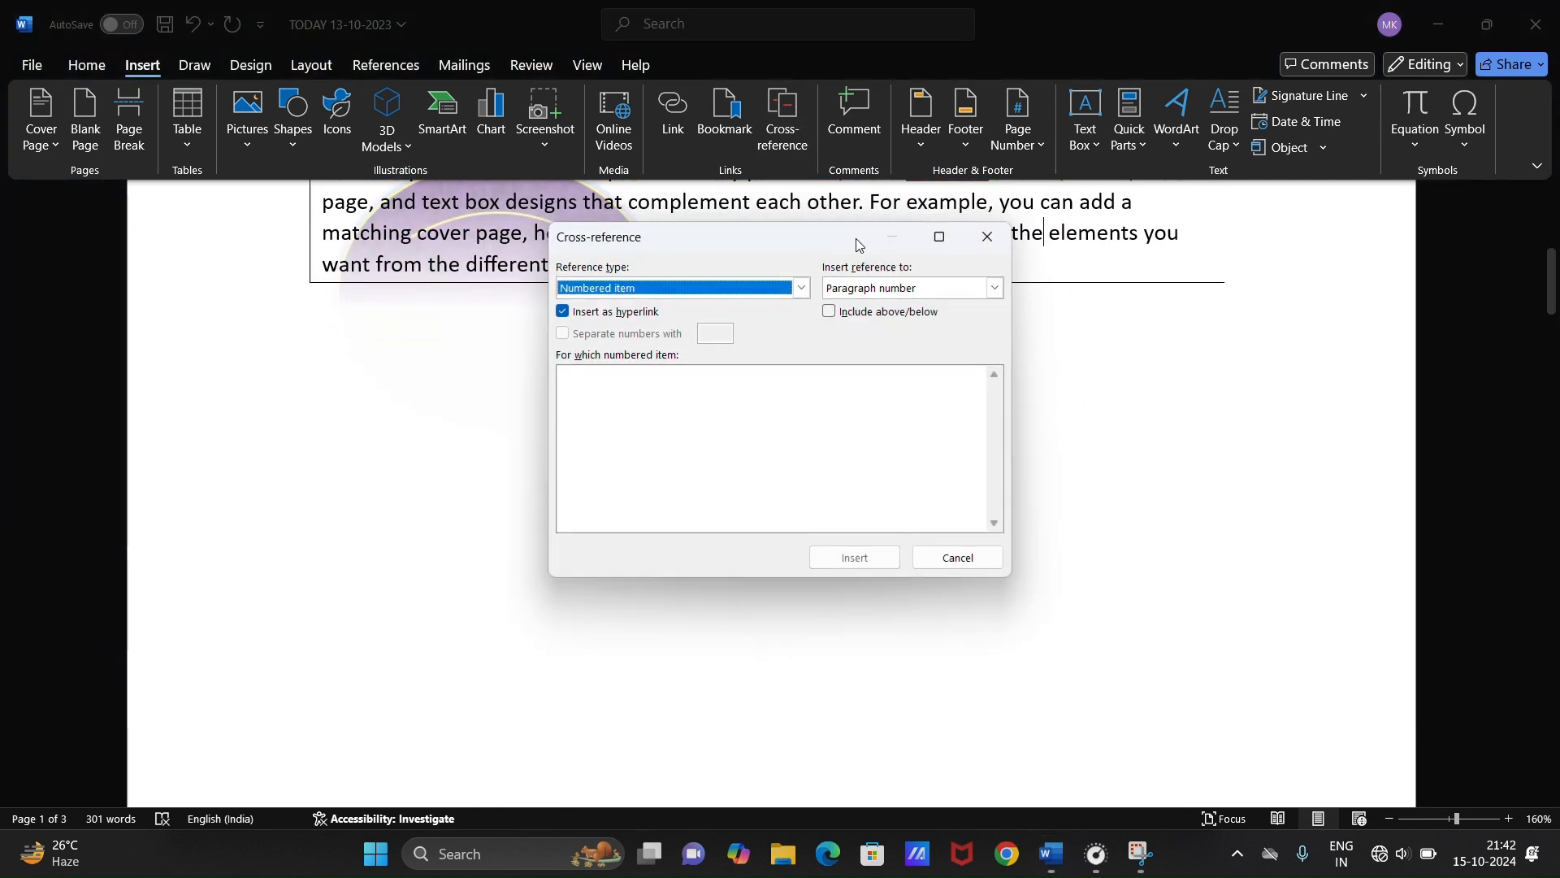
click(801, 288)
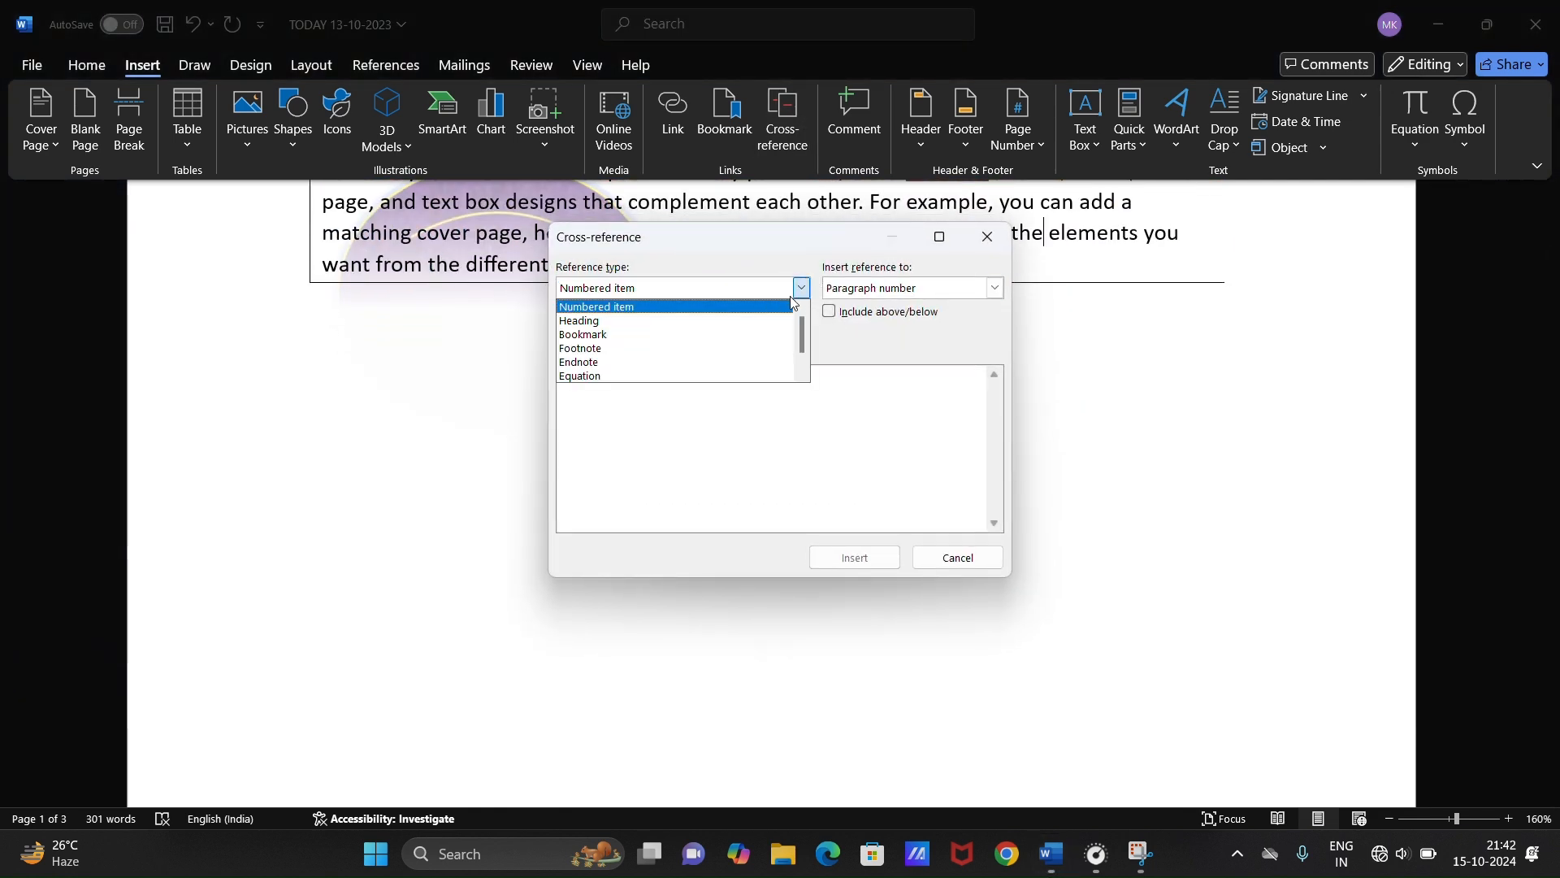
click(687, 339)
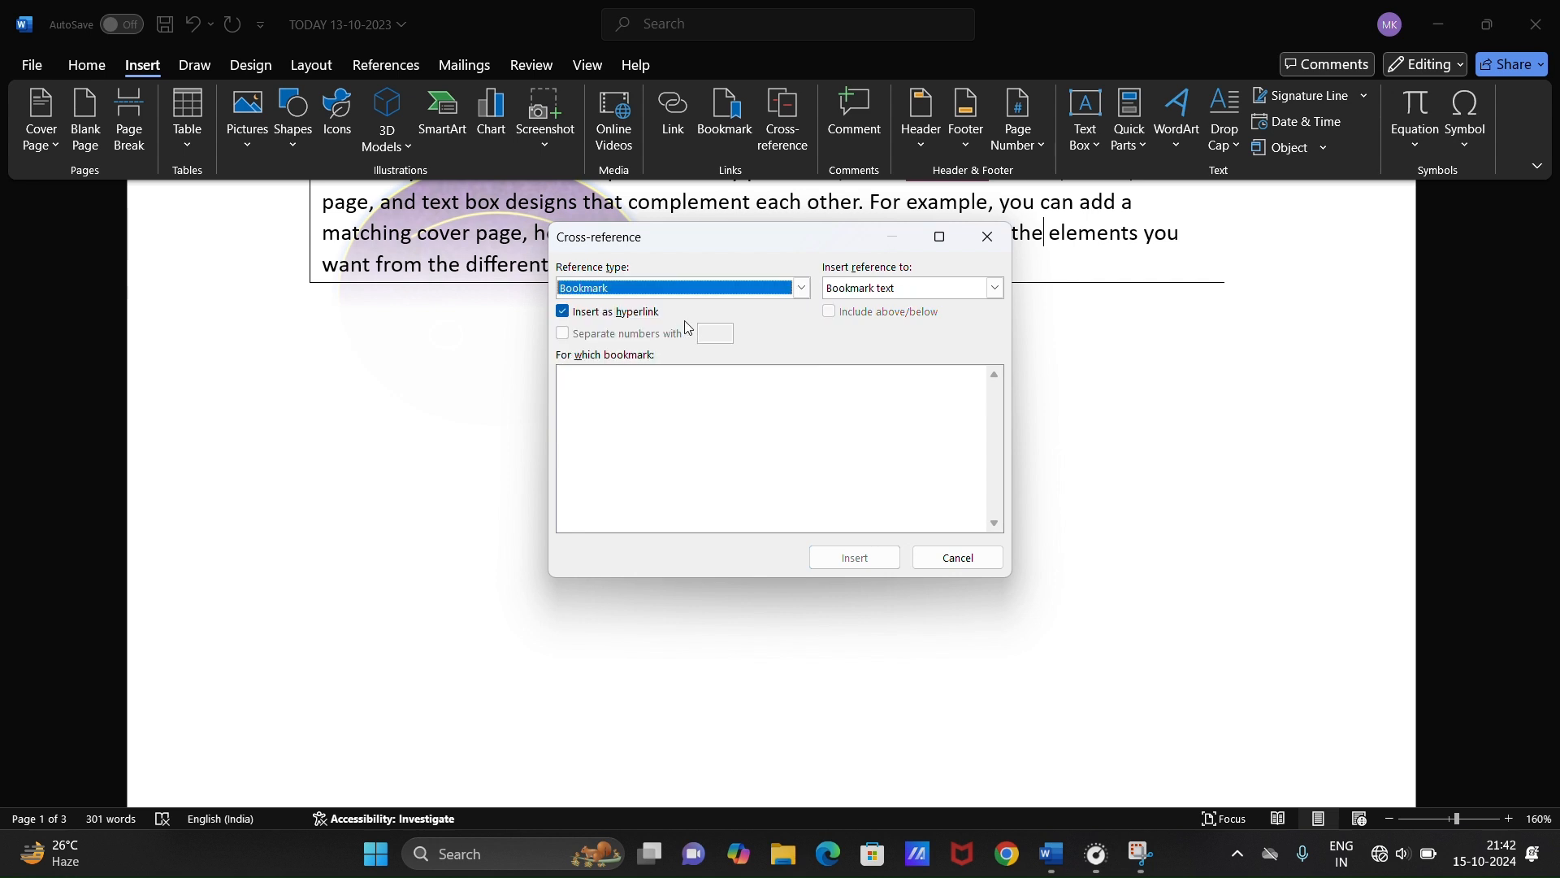
click(993, 287)
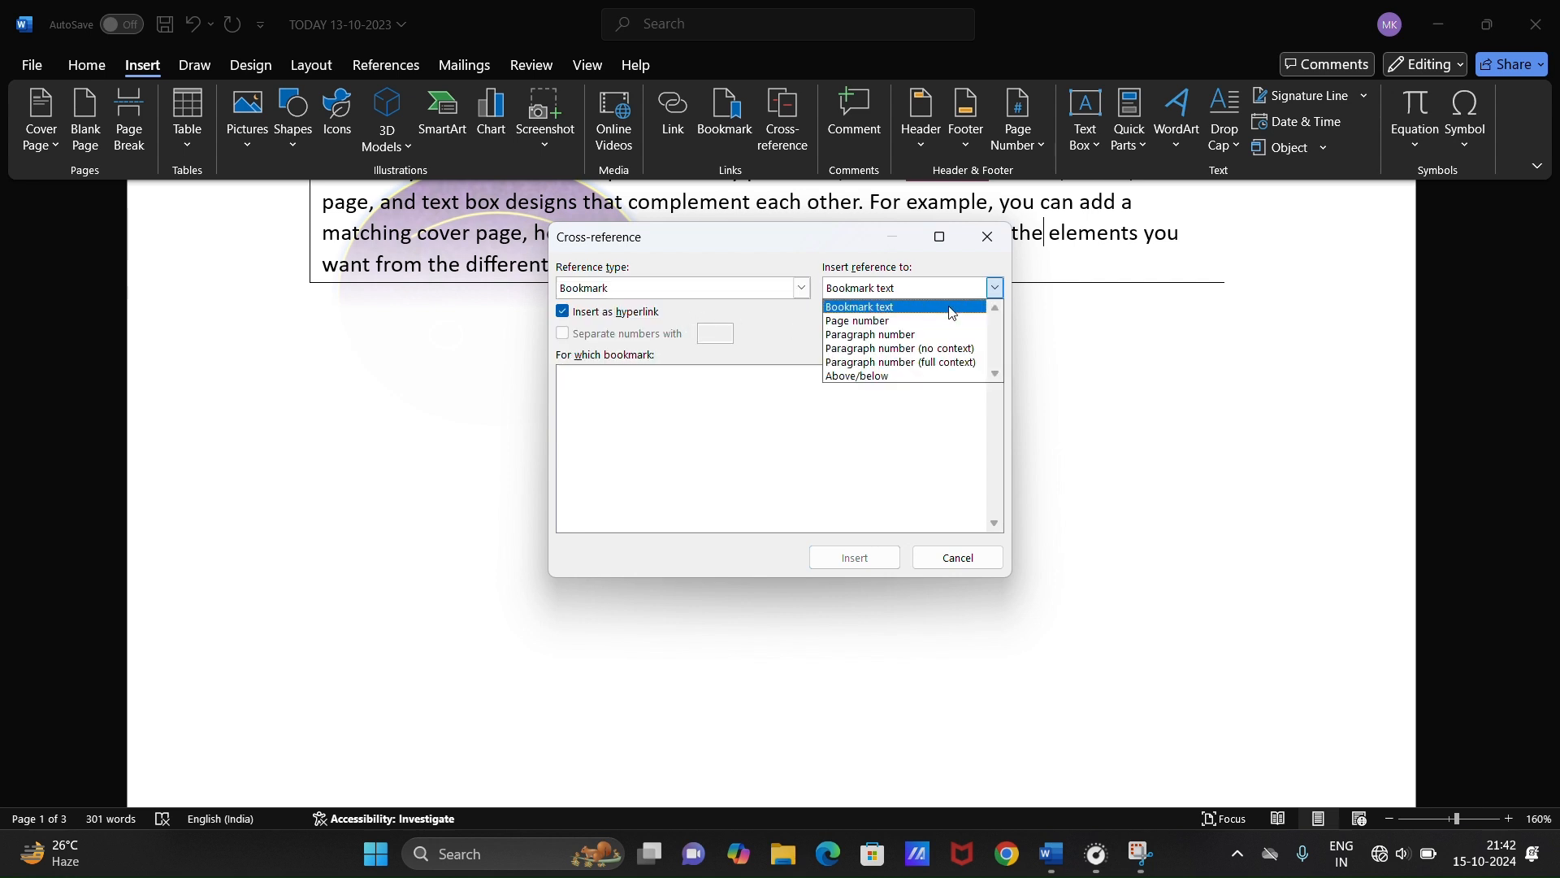
click(743, 407)
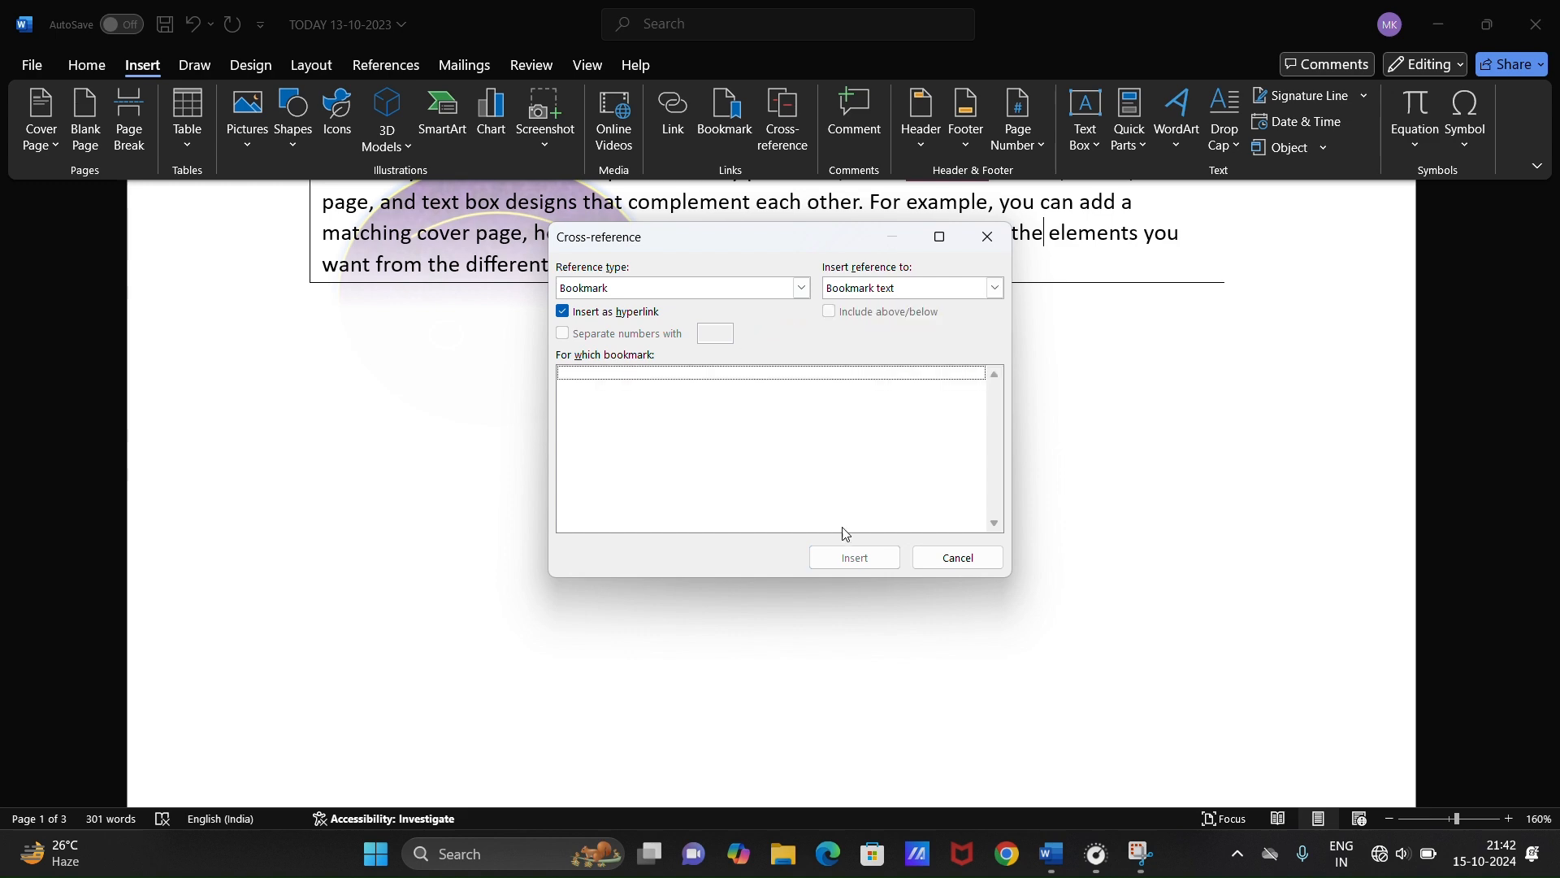
click(957, 557)
- Add and post the comment "SHORT NOTE" on the word "header" in the boxed paragraph
scroll(888, 402, up, 4)
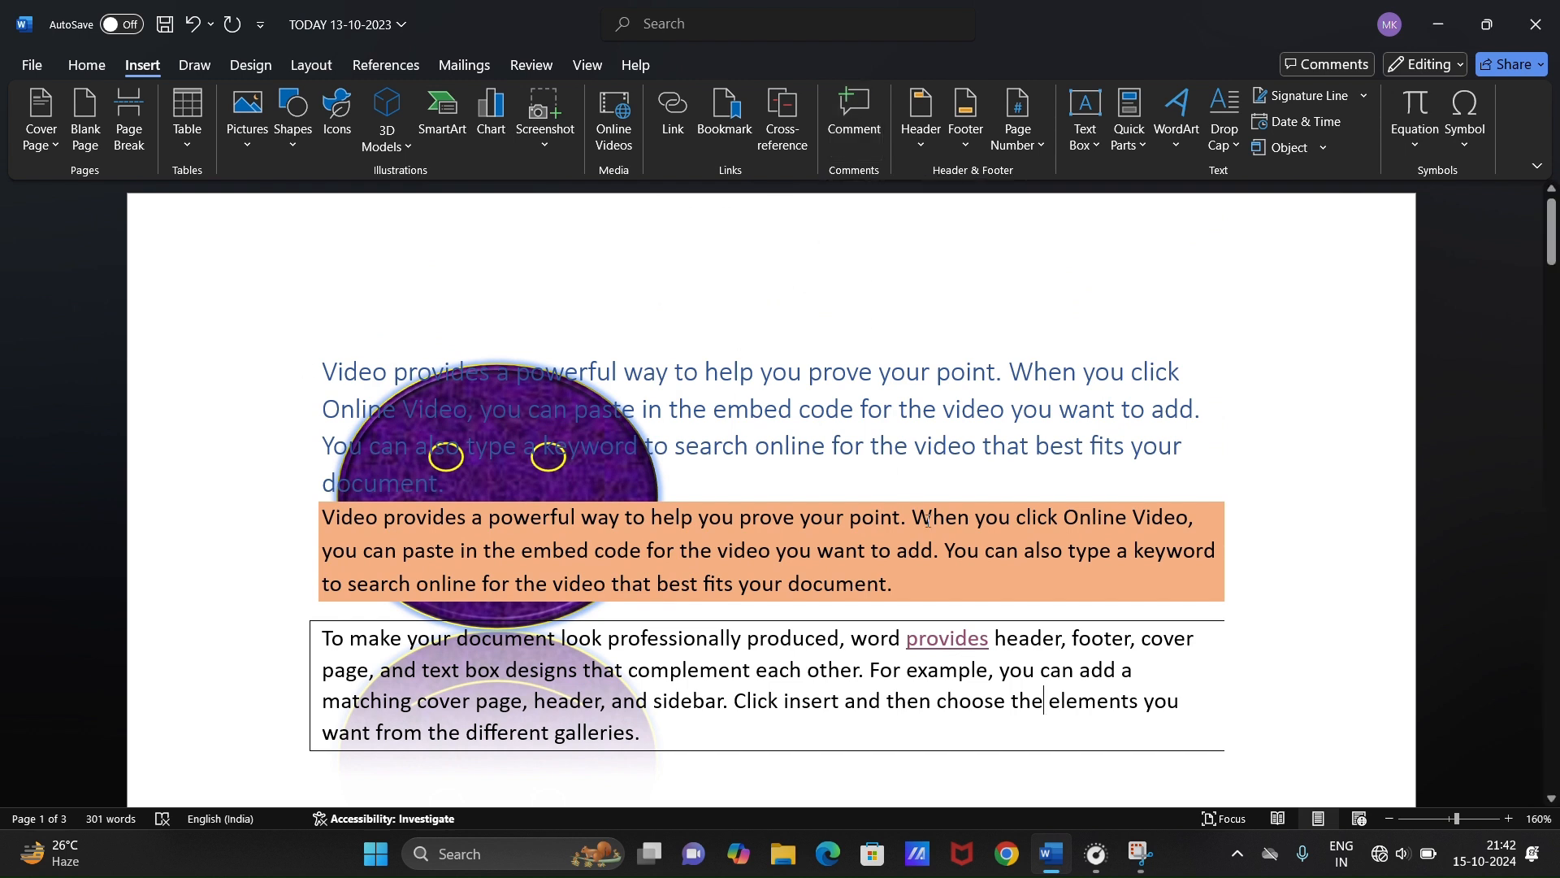
double_click(1032, 636)
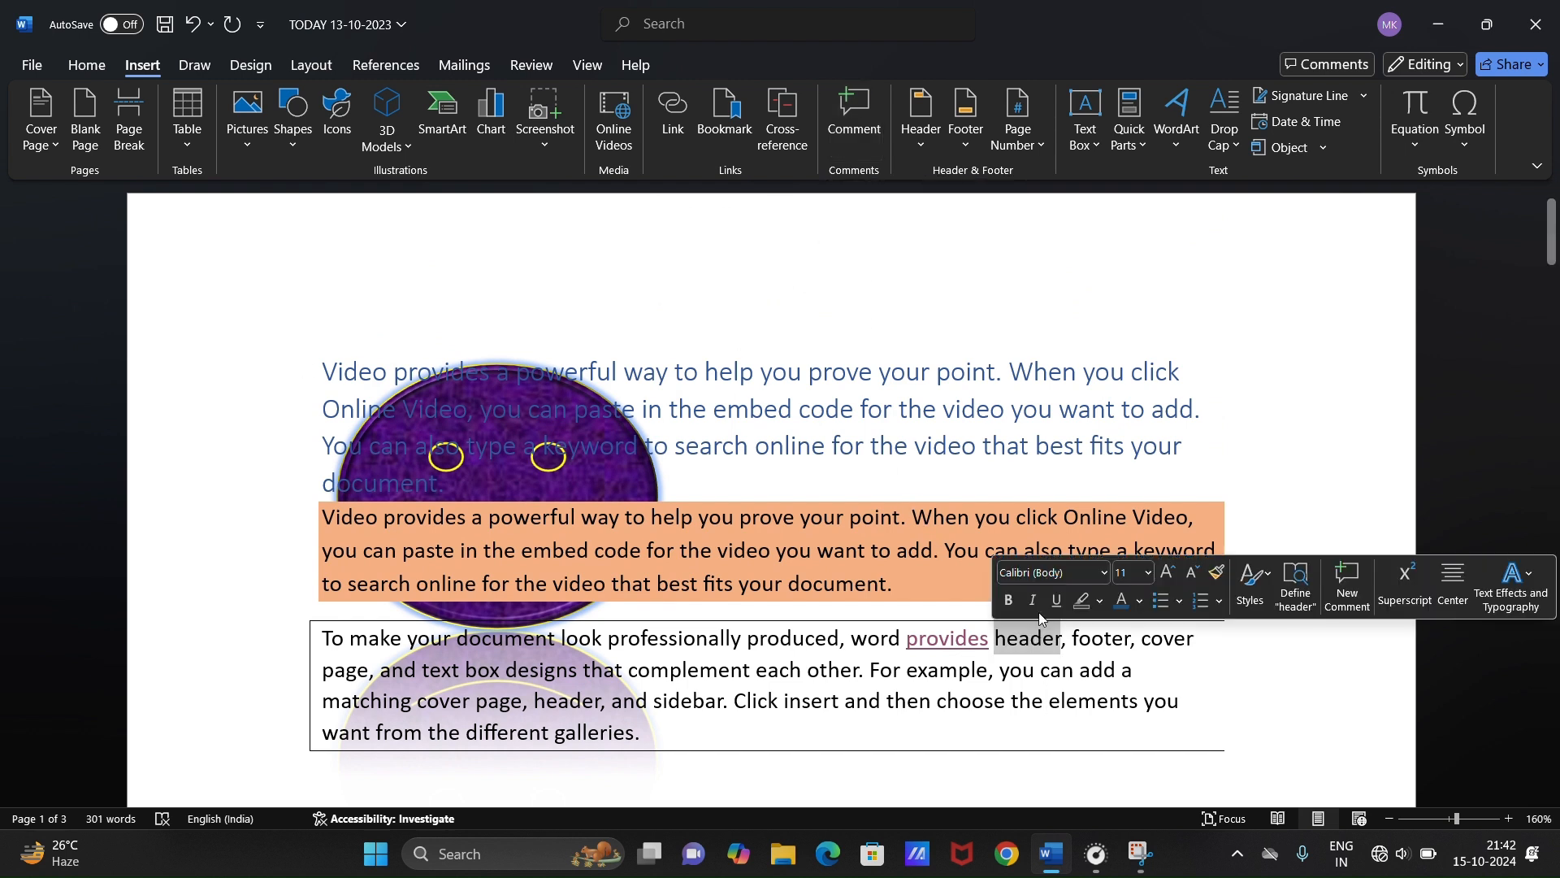
click(876, 137)
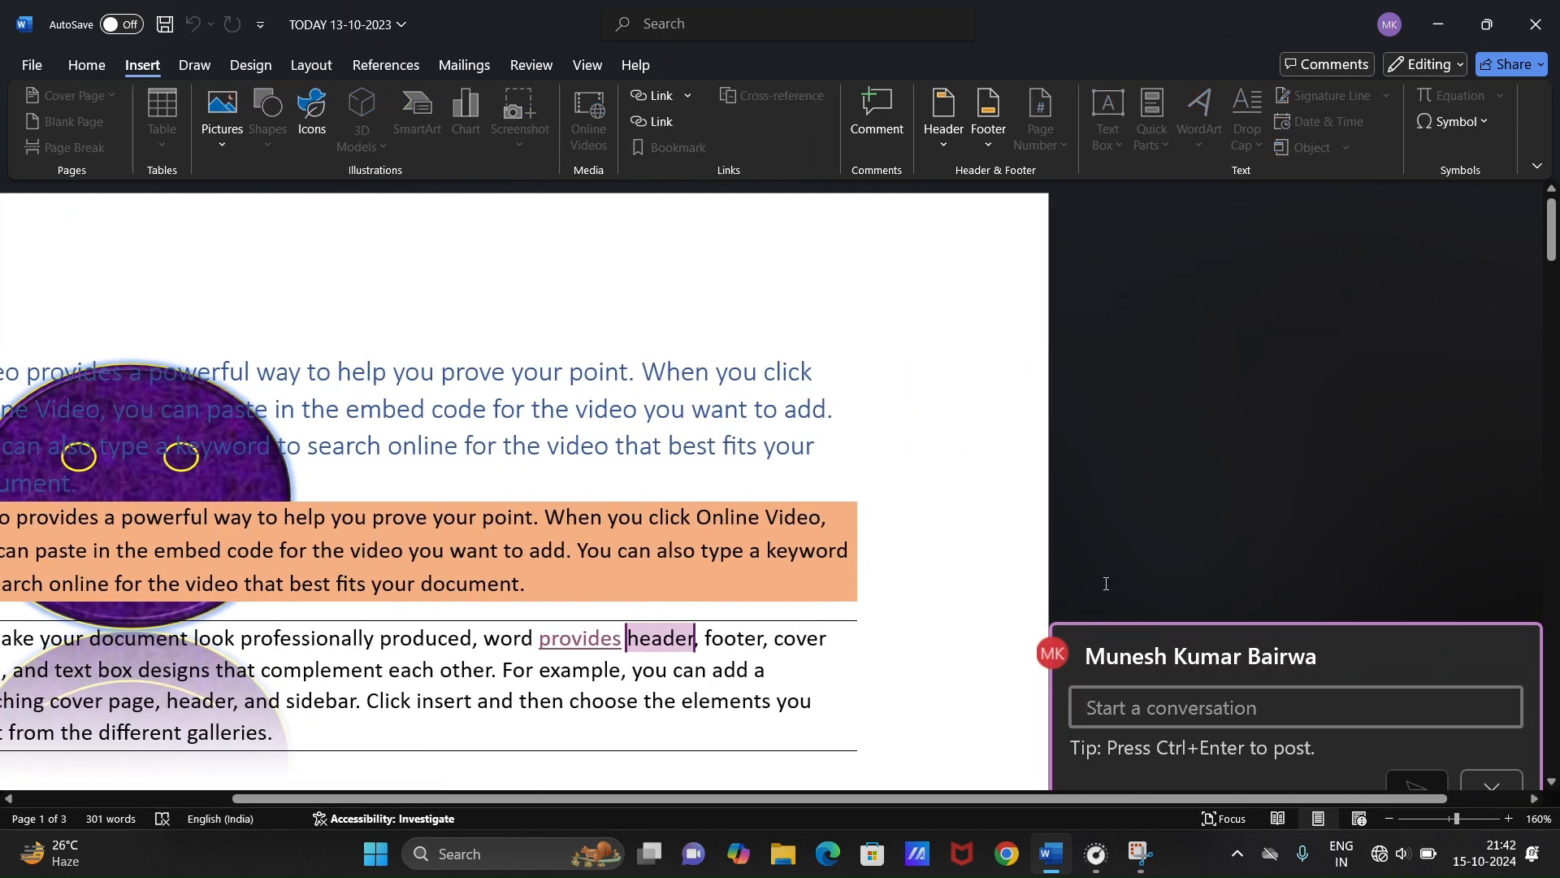
text(SH )
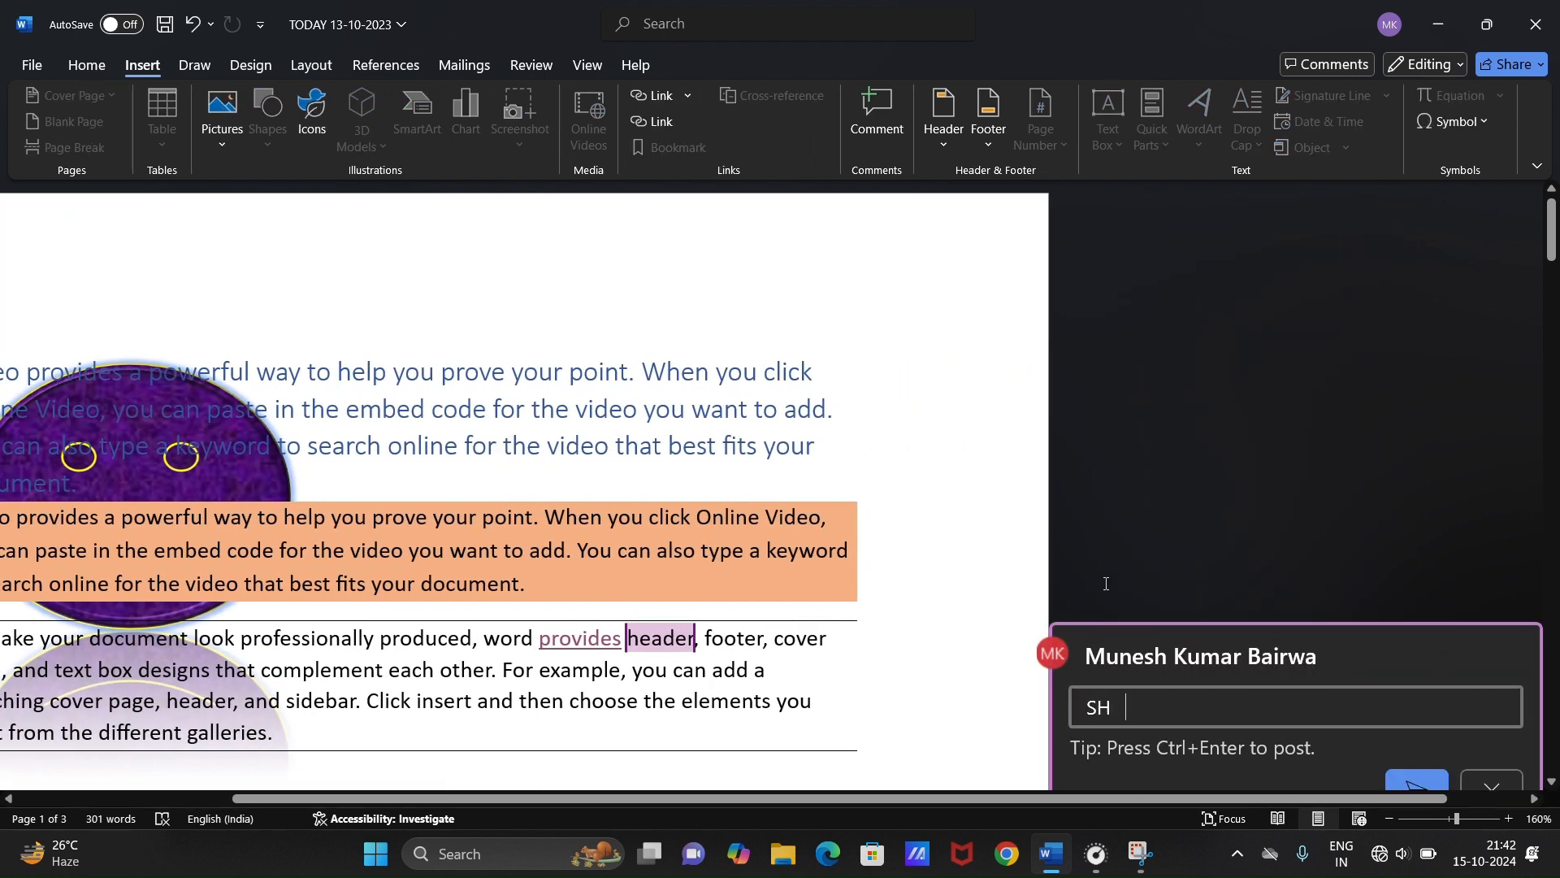
text(RT NOTE)
scroll(1332, 719, down, 3)
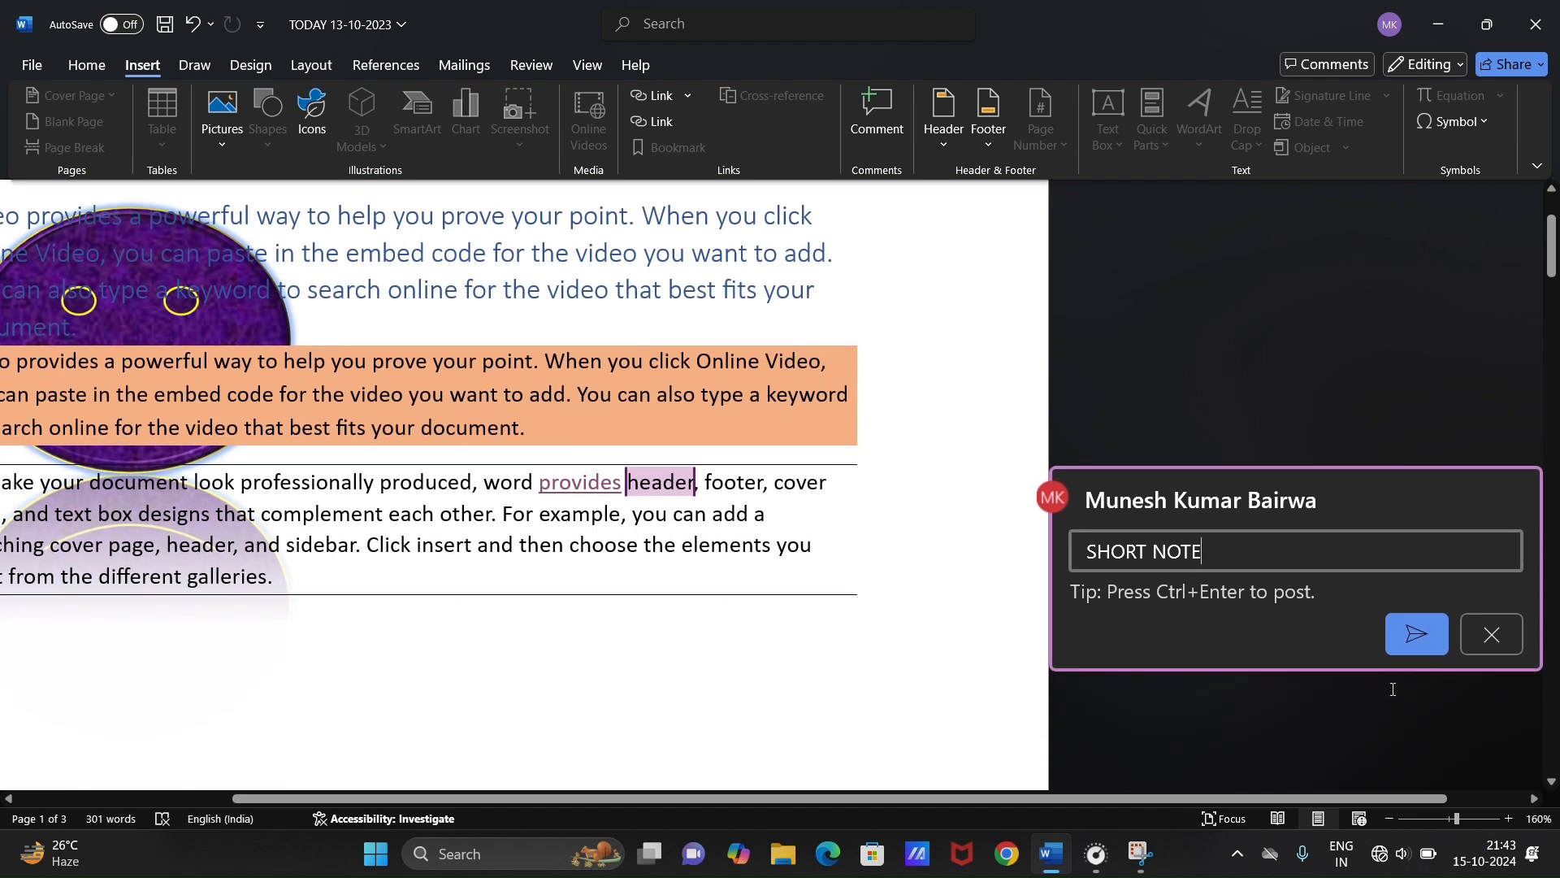
key(ctrl+Return)
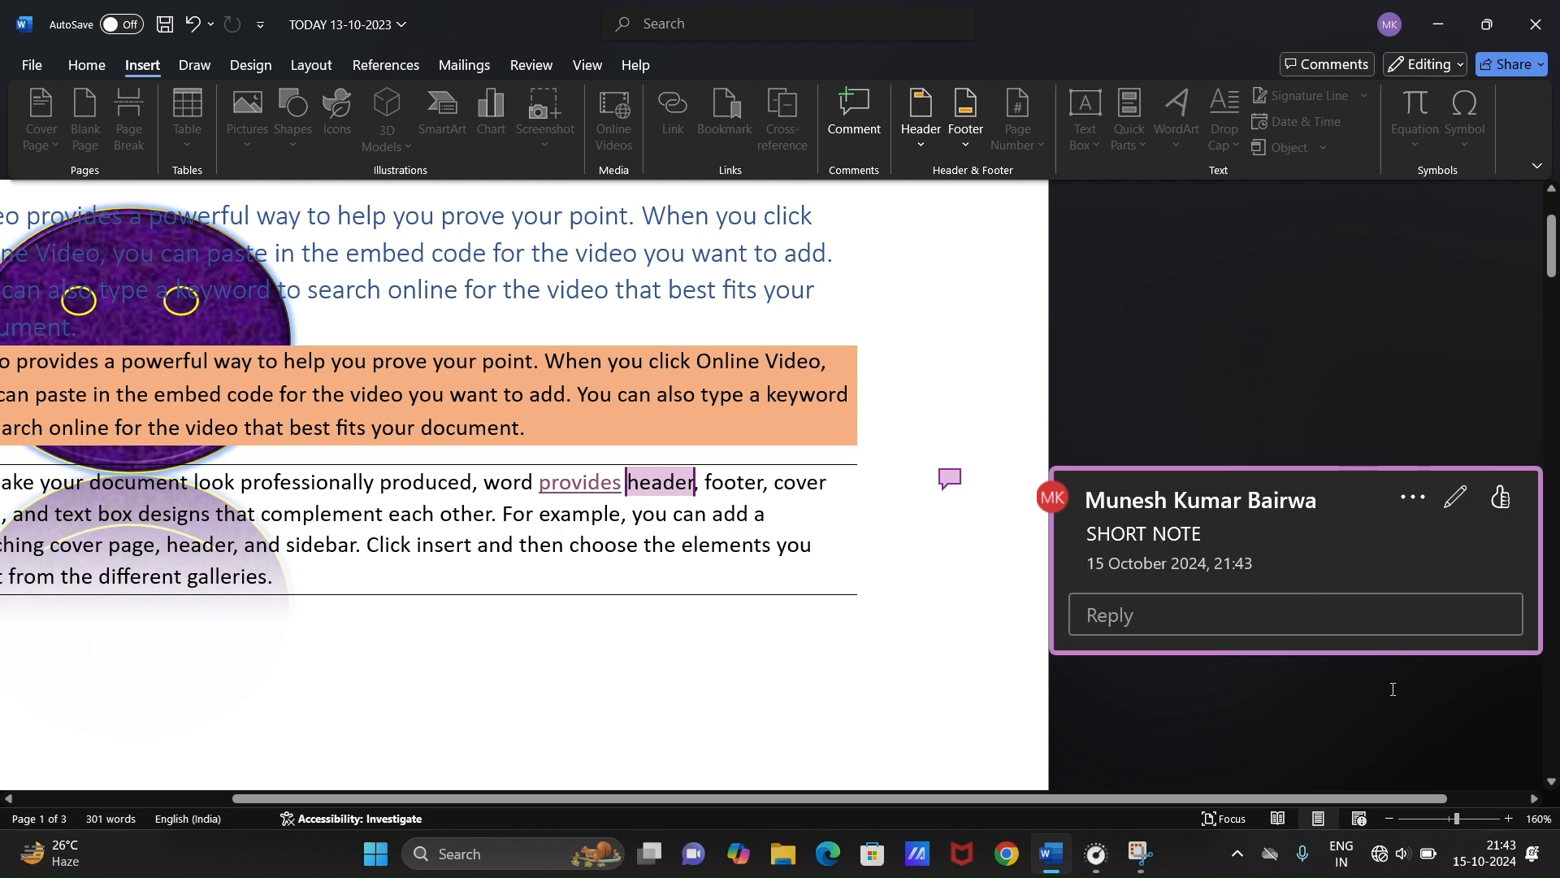
click(1449, 407)
scroll(721, 764, left, 5)
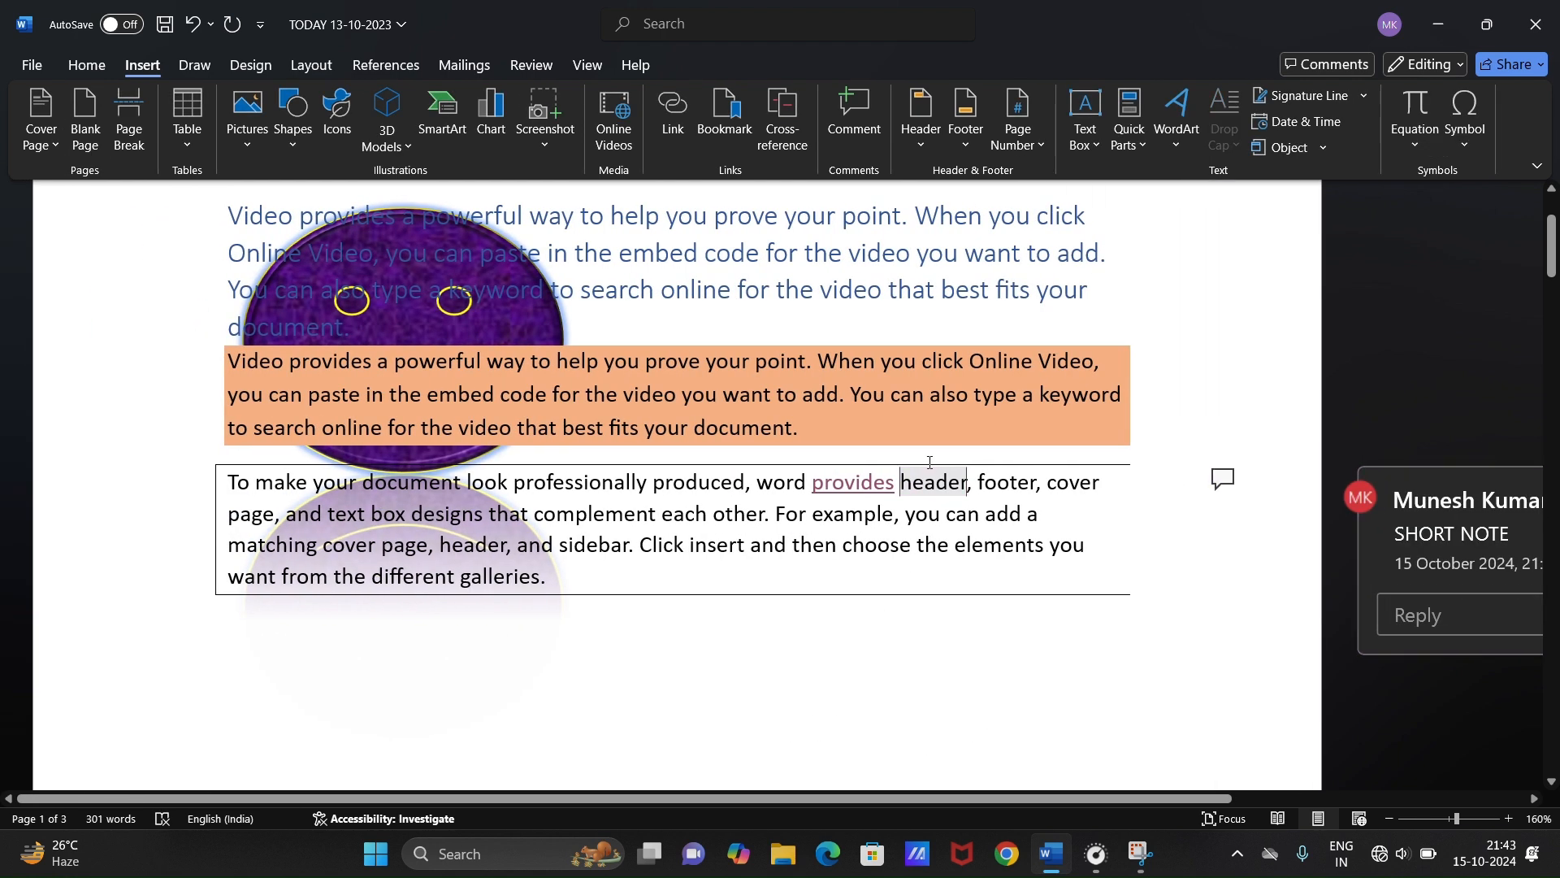
- View the posted comment on "header" from its marker in the page margin and return to the paragraph text
click(758, 514)
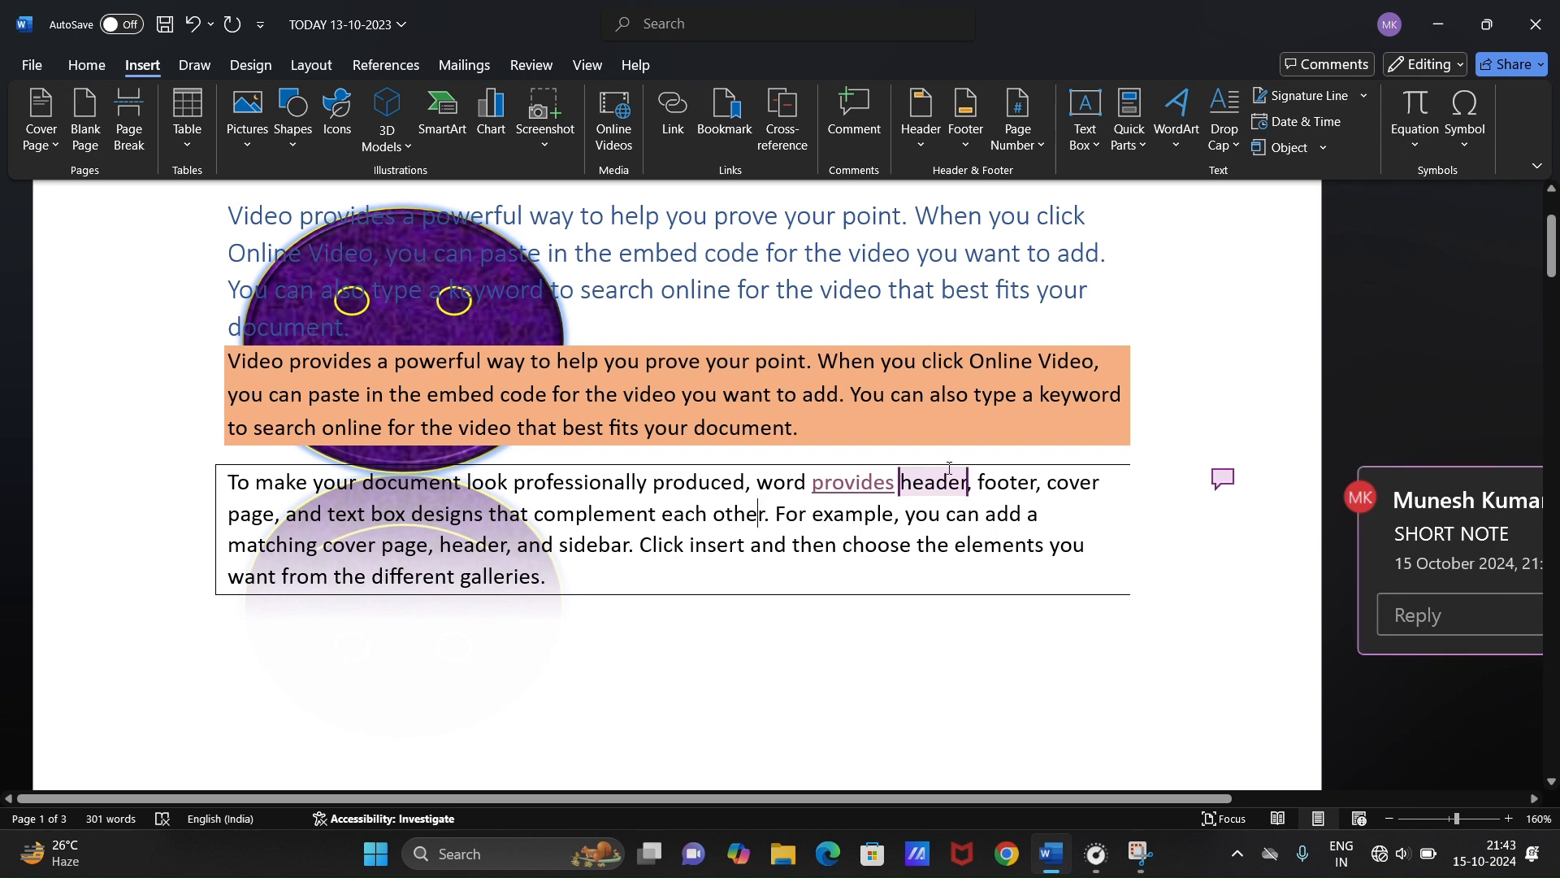
click(1223, 477)
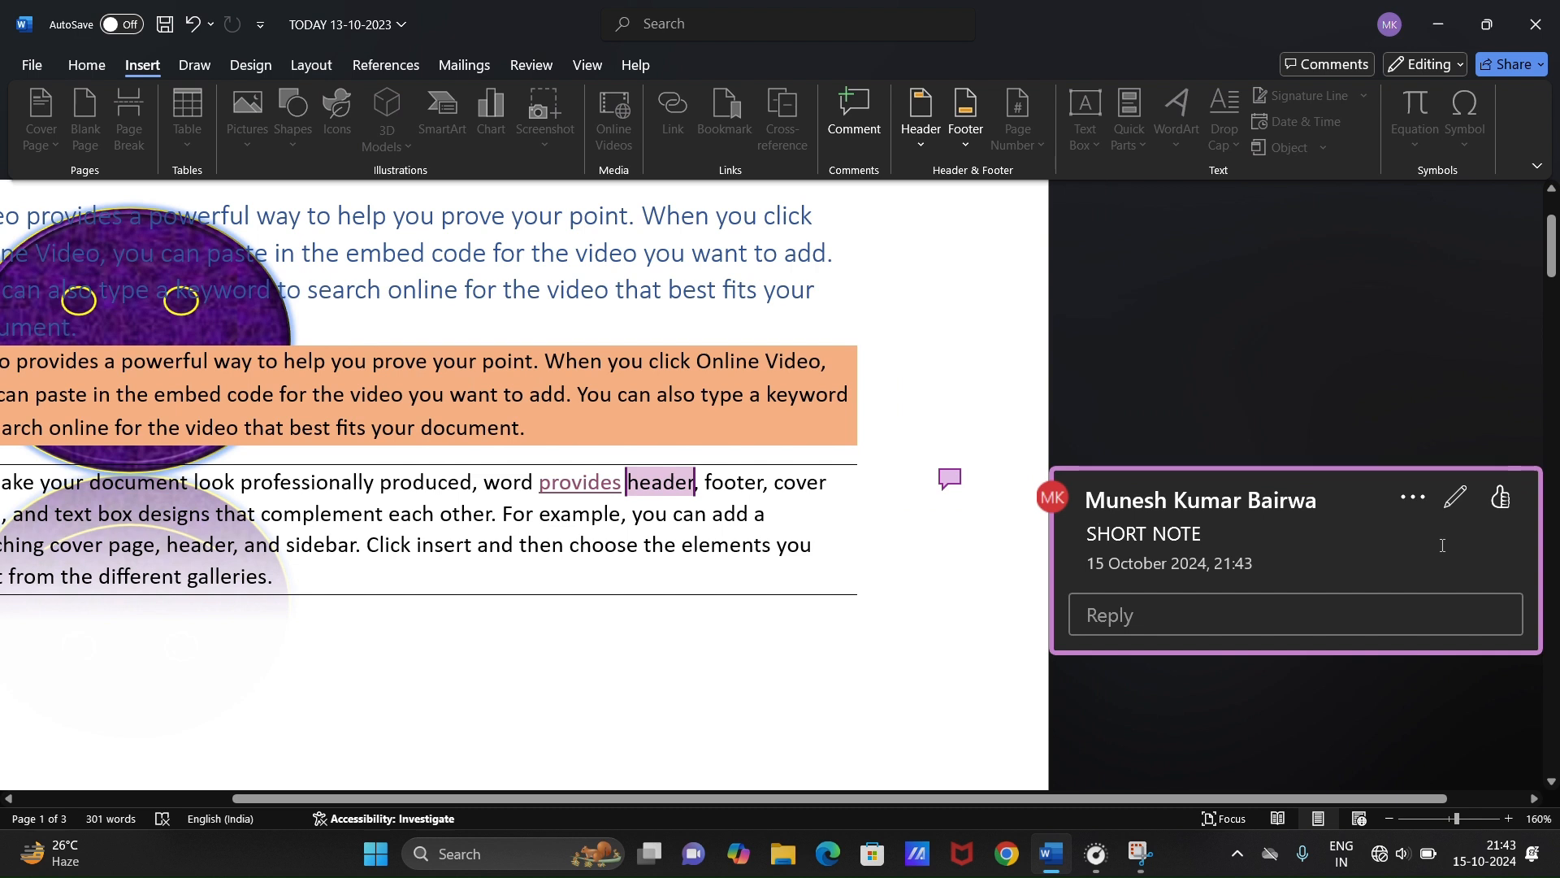
click(956, 605)
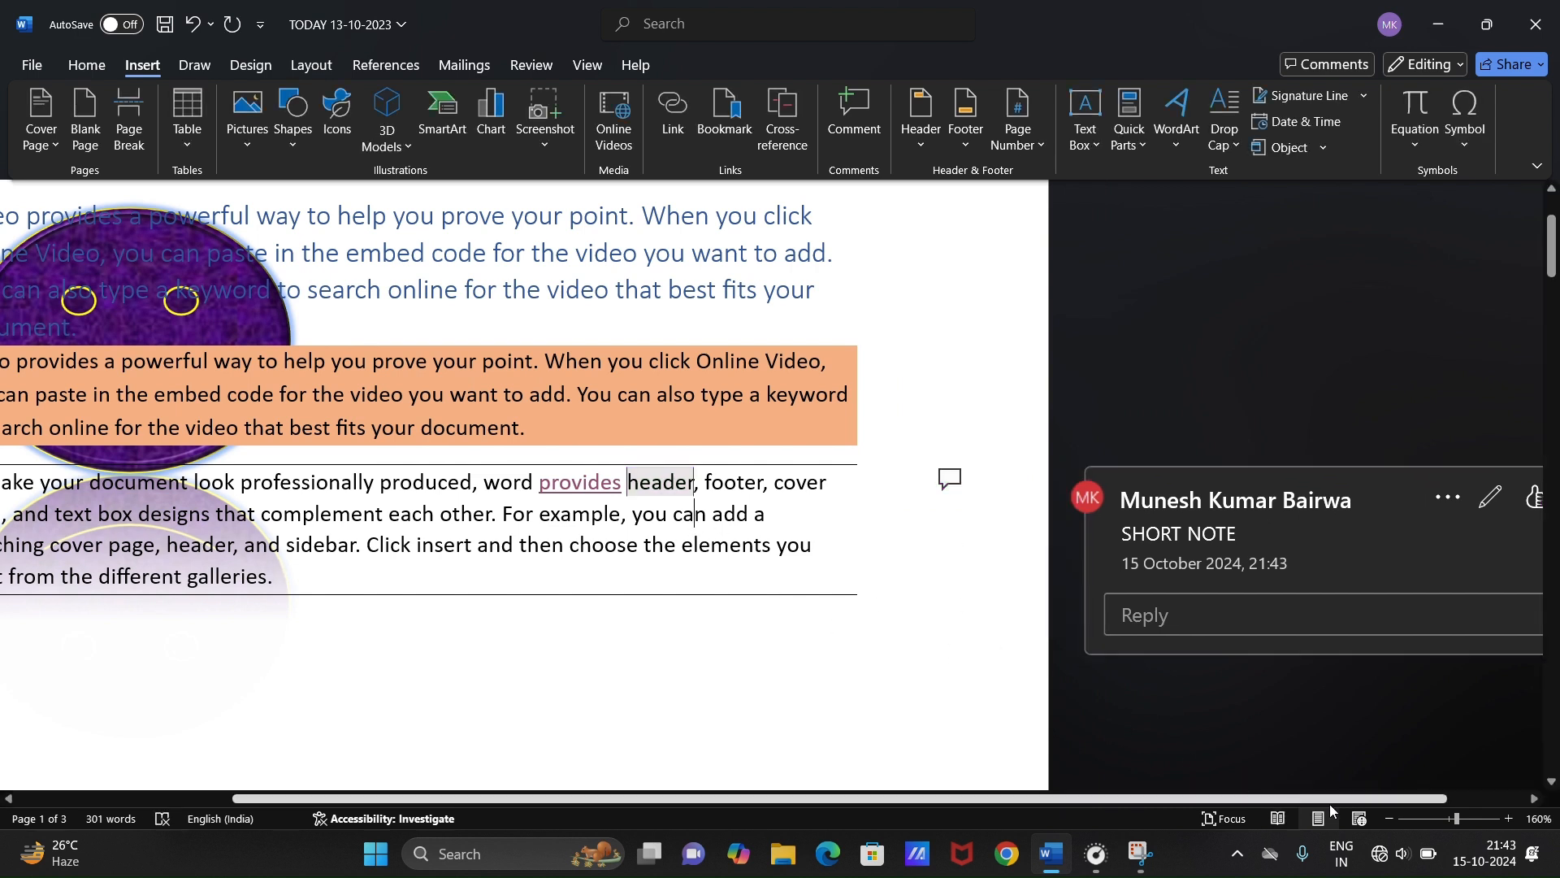
- Undo the comment on the word "header"
scroll(827, 713, up, 3)
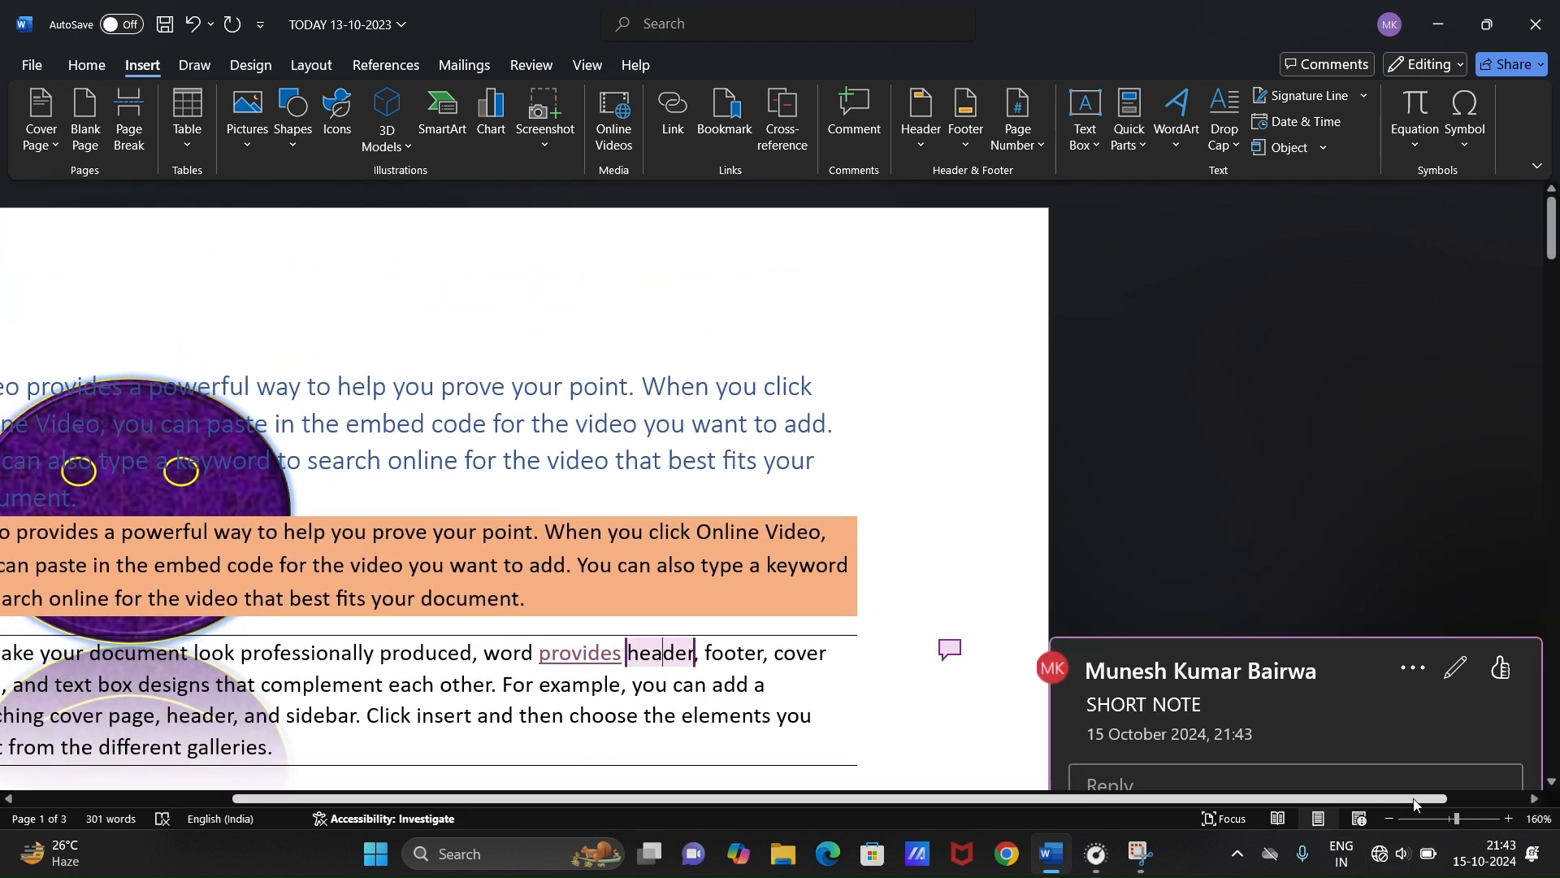
drag(1232, 828, 1211, 824)
scroll(720, 597, down, 2)
scroll(722, 601, up, 1)
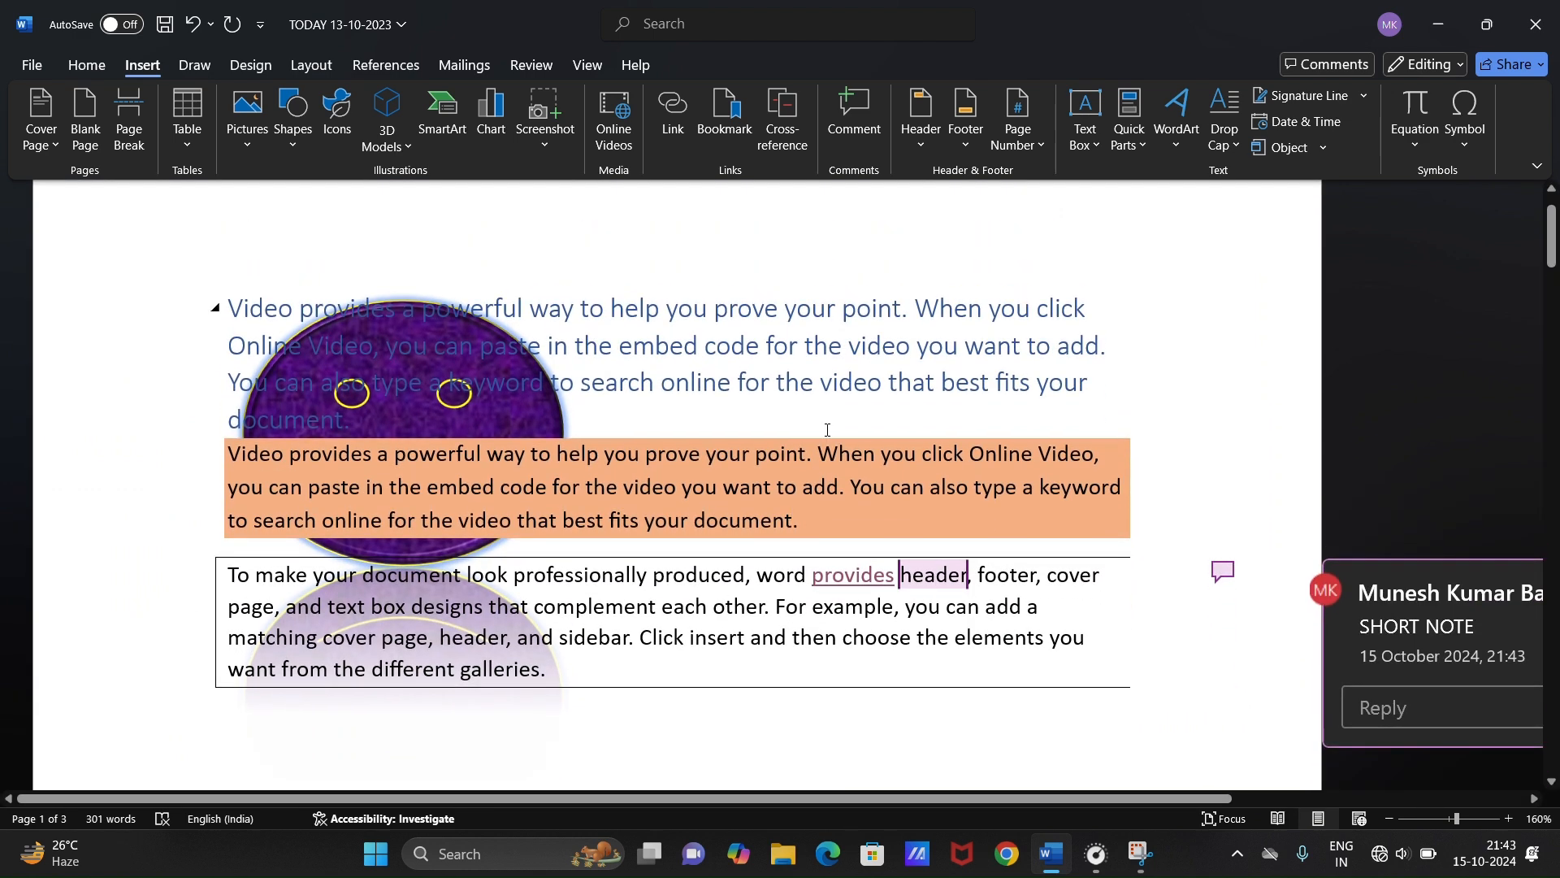
scroll(1047, 526, up, 1)
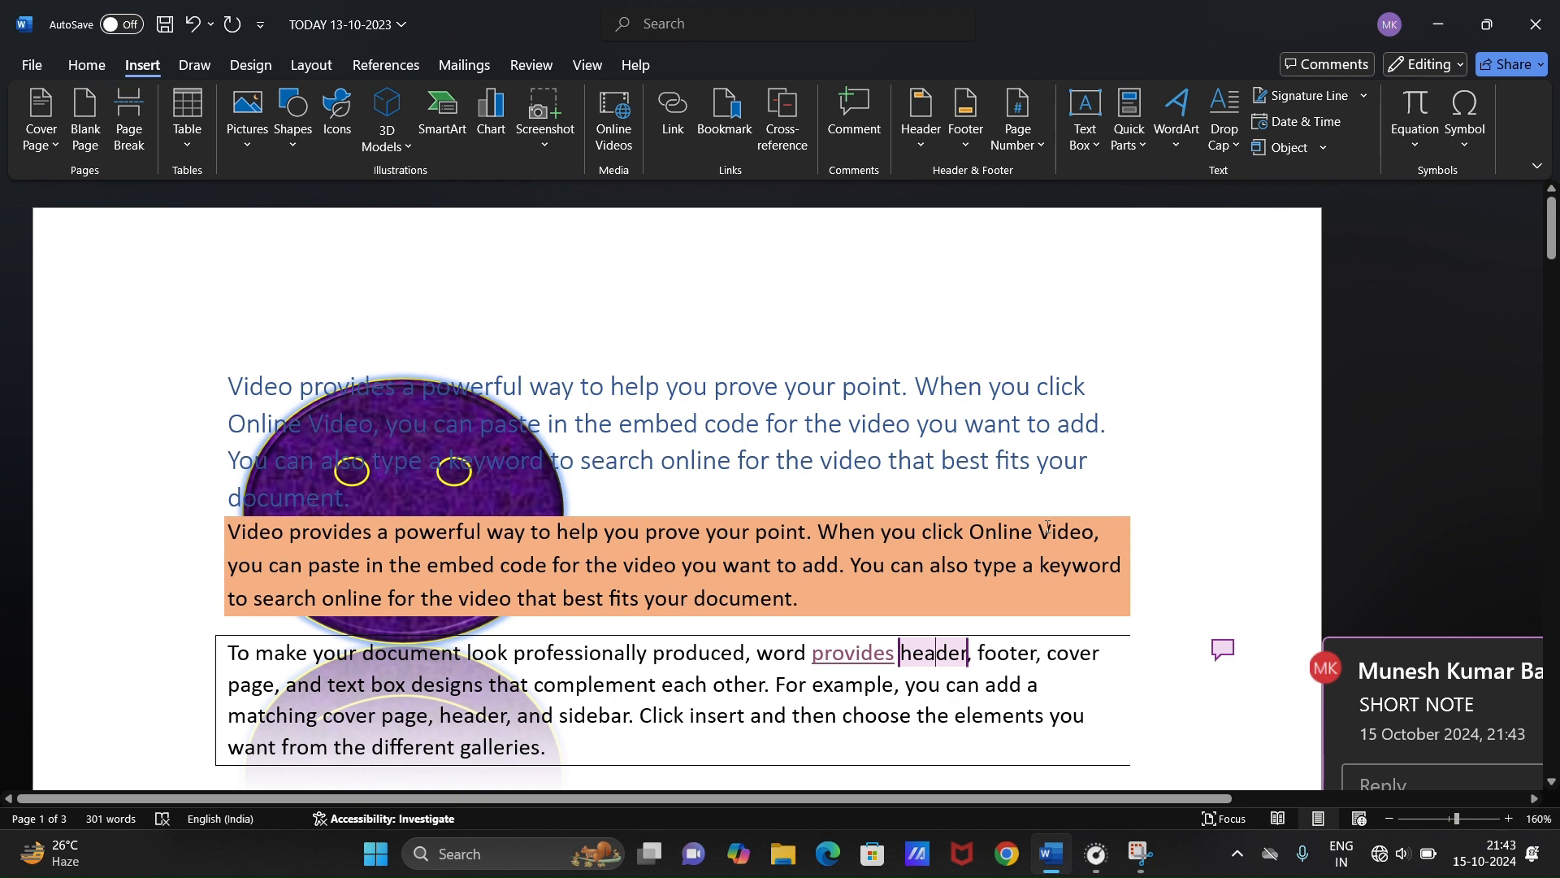
key(ctrl+z)
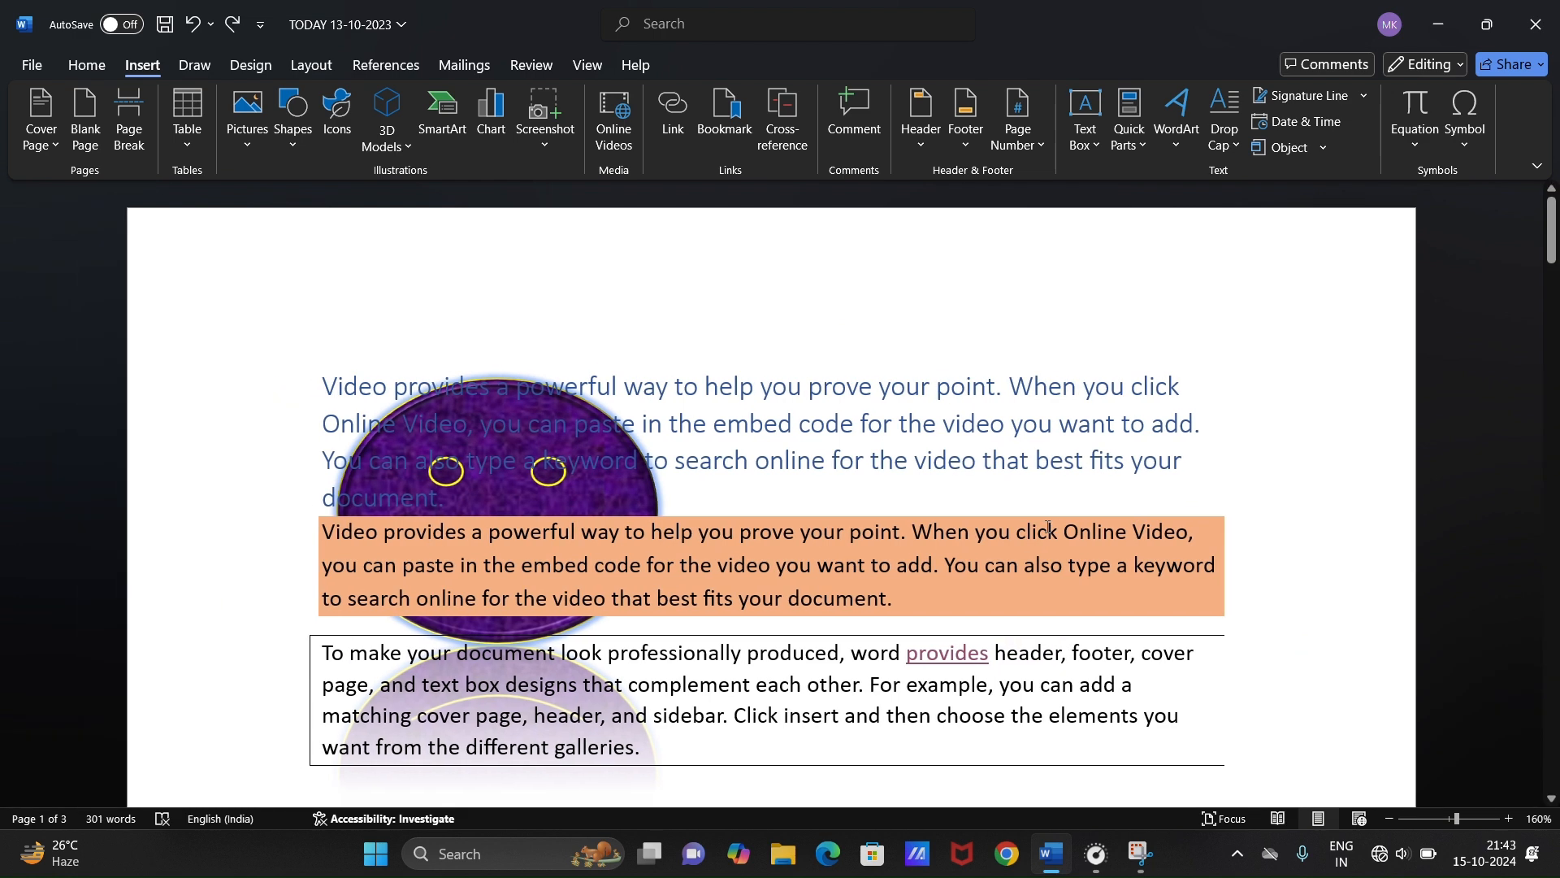
- Clear all formatting from the entire document's text
key(ctrl+a)
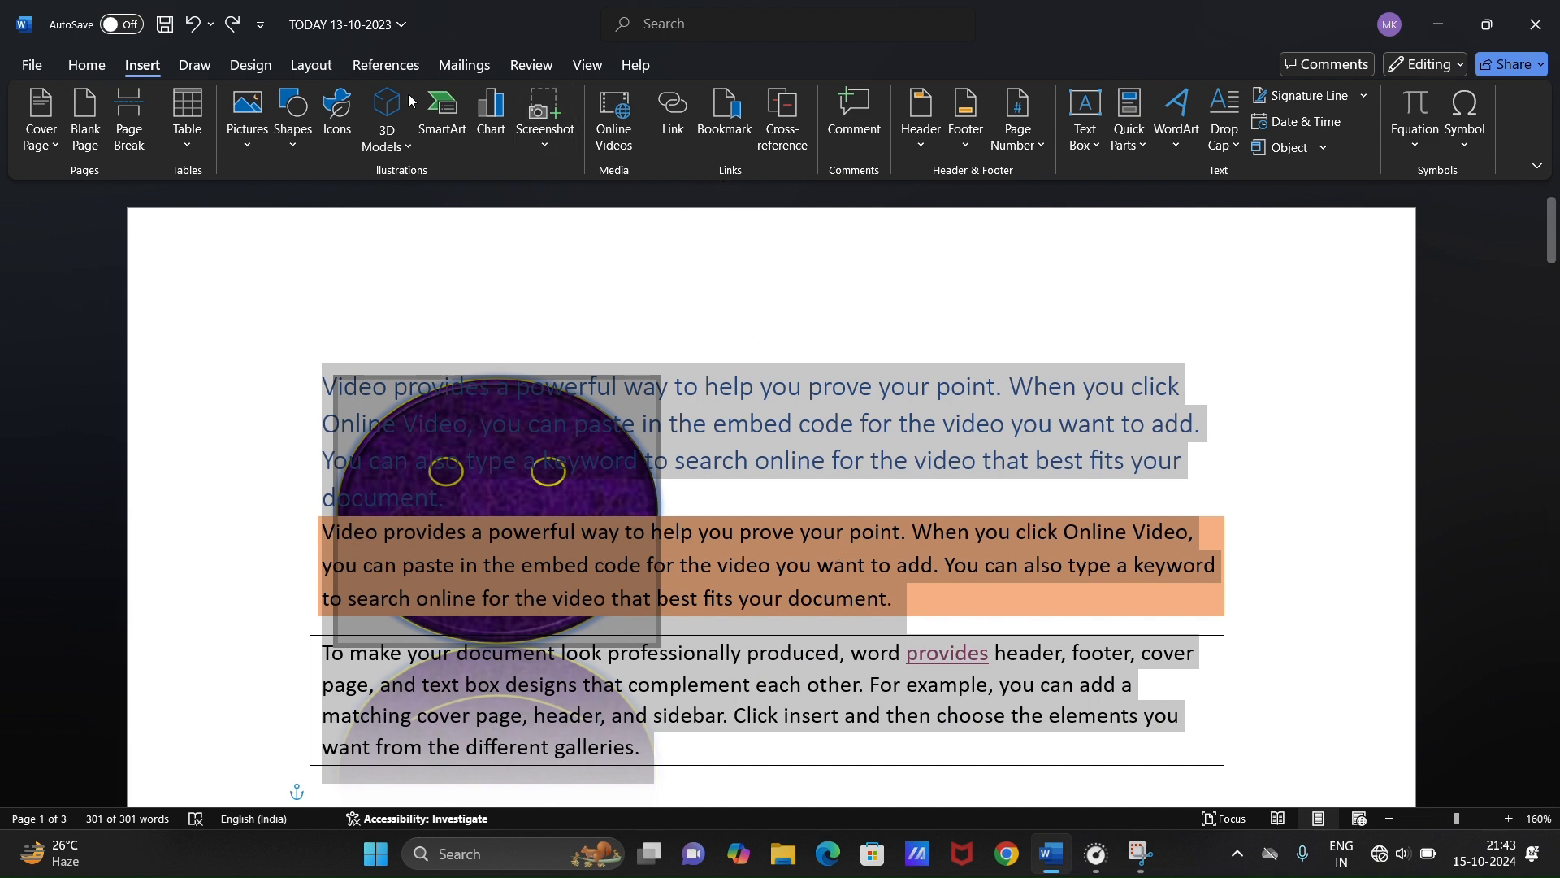
click(86, 65)
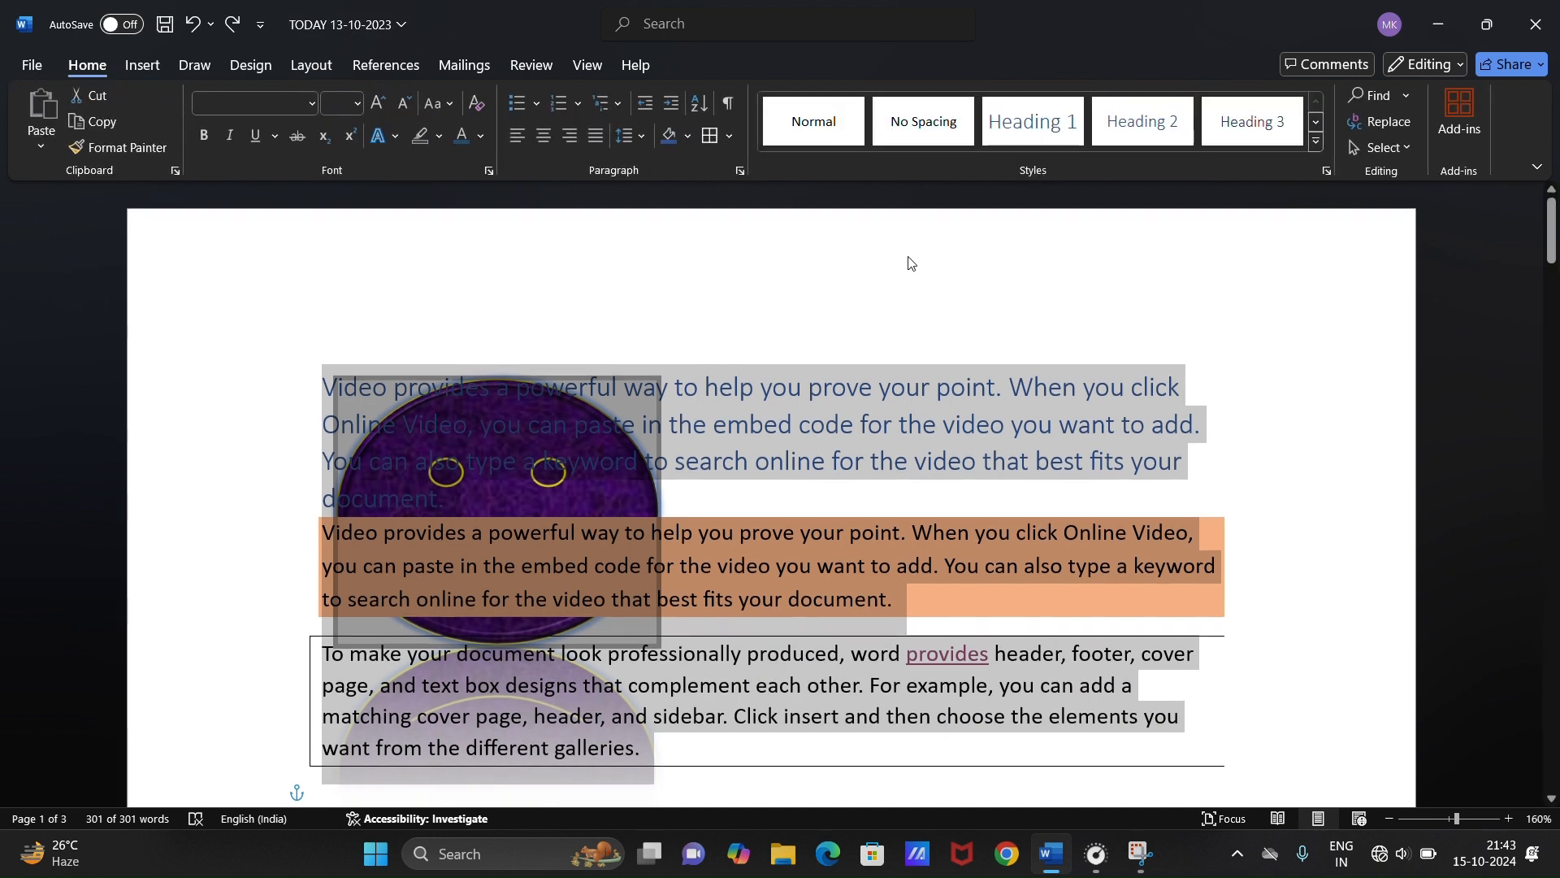
click(475, 105)
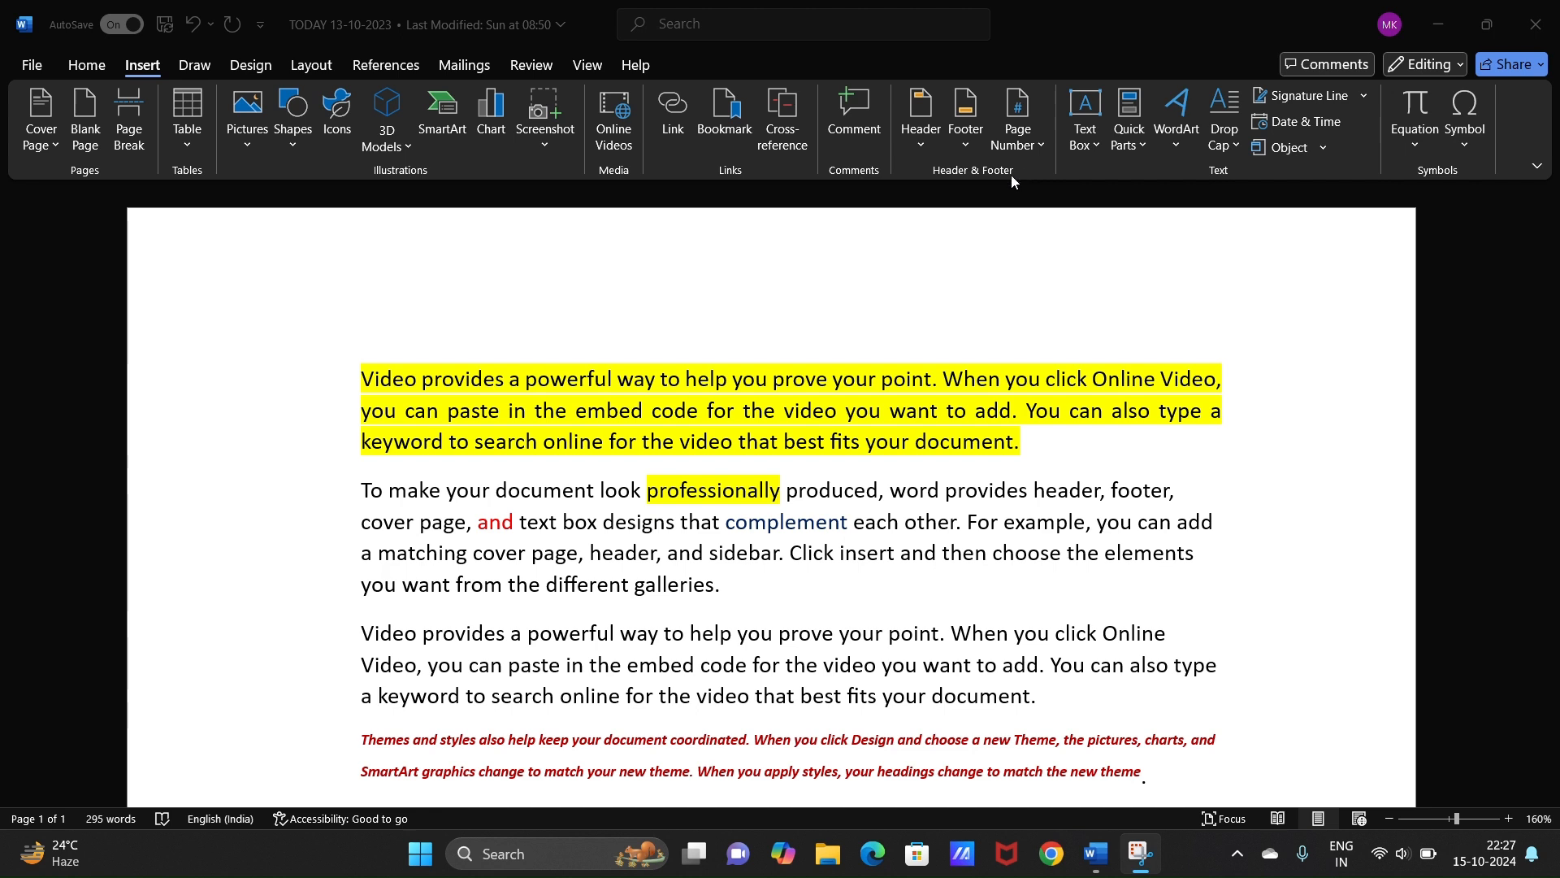
click(265, 70)
click(265, 70)
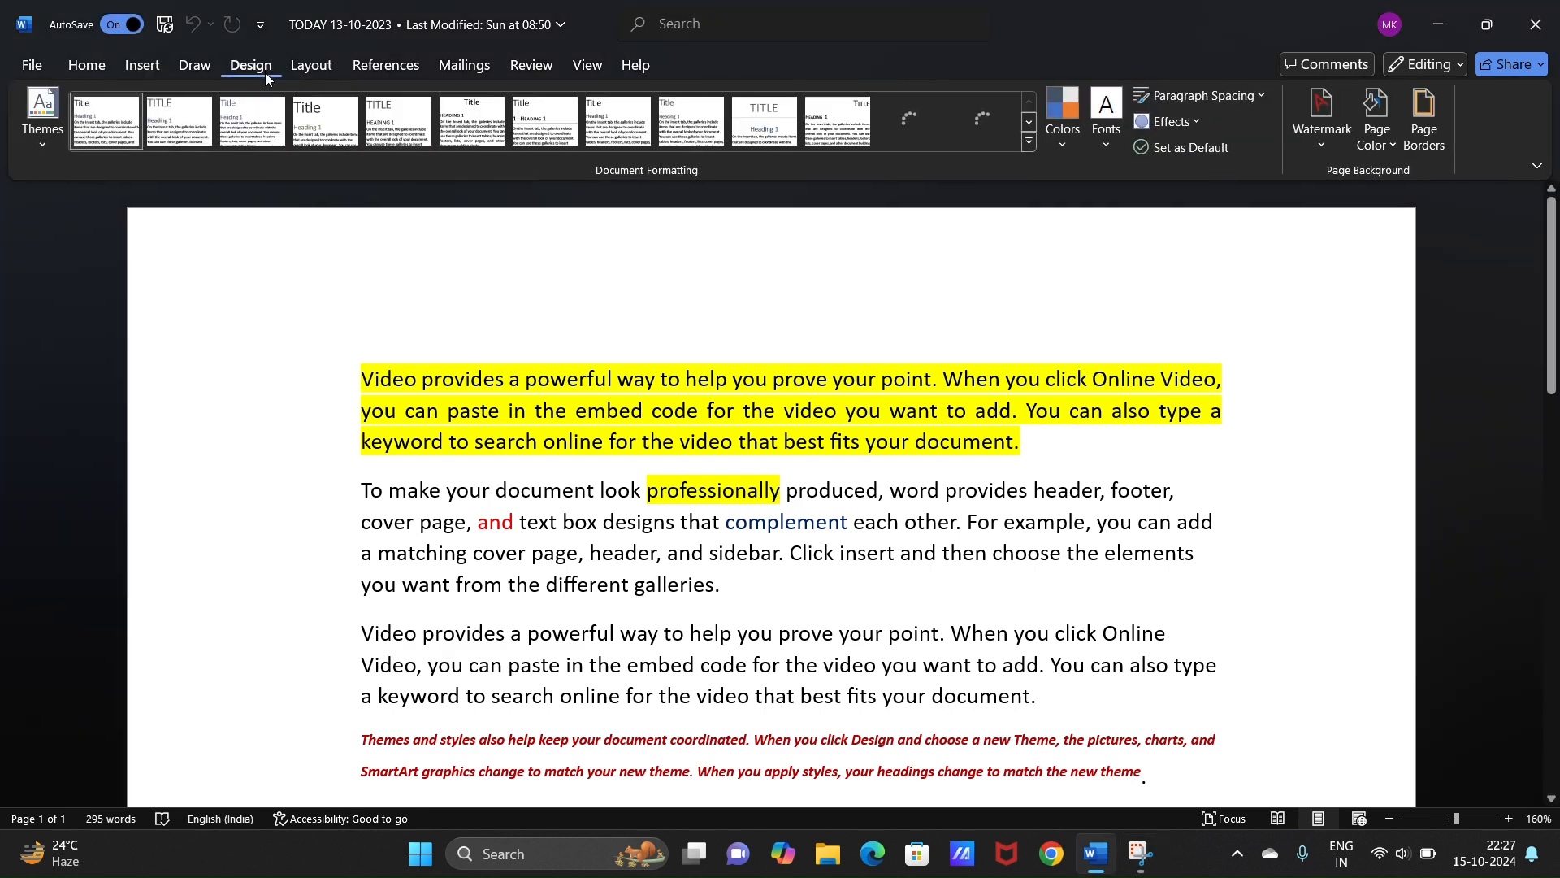
click(316, 67)
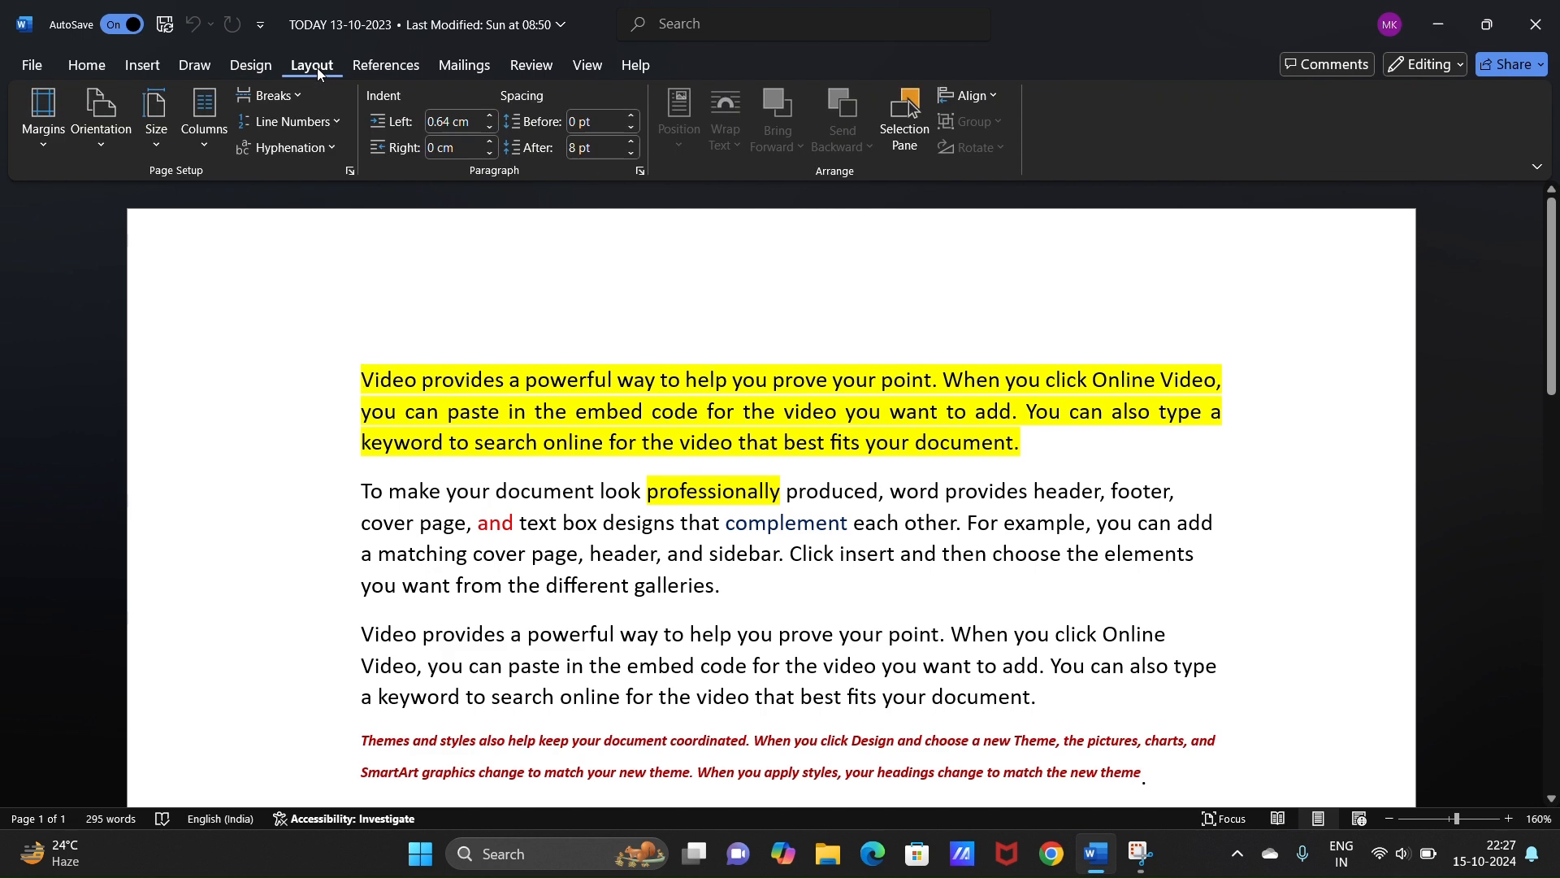
click(363, 71)
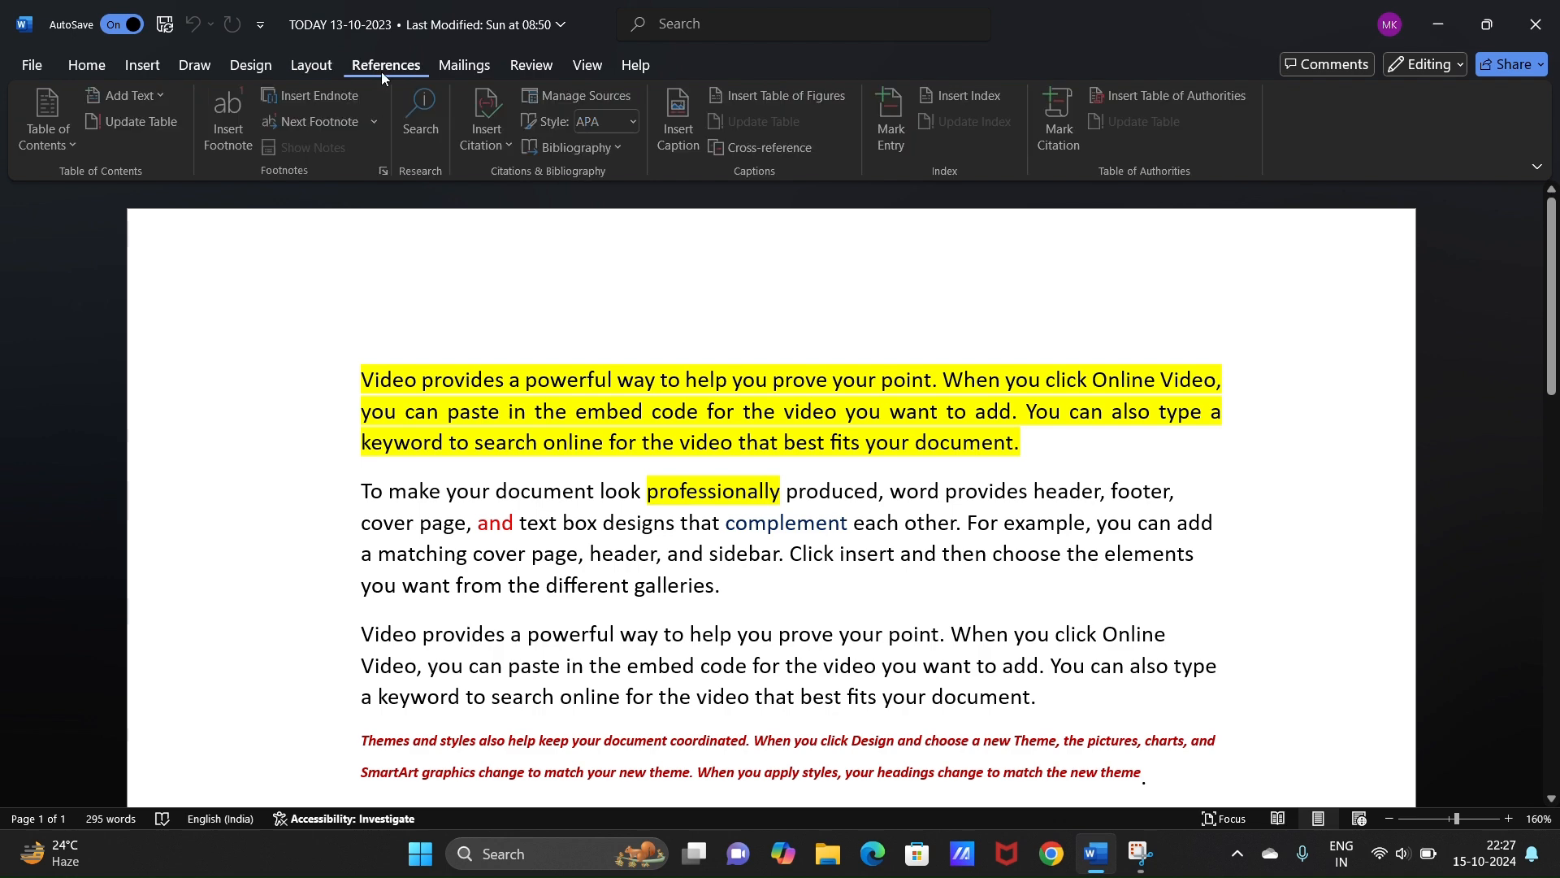
- Bring up the drawing pens and ink tools for the document
click(203, 72)
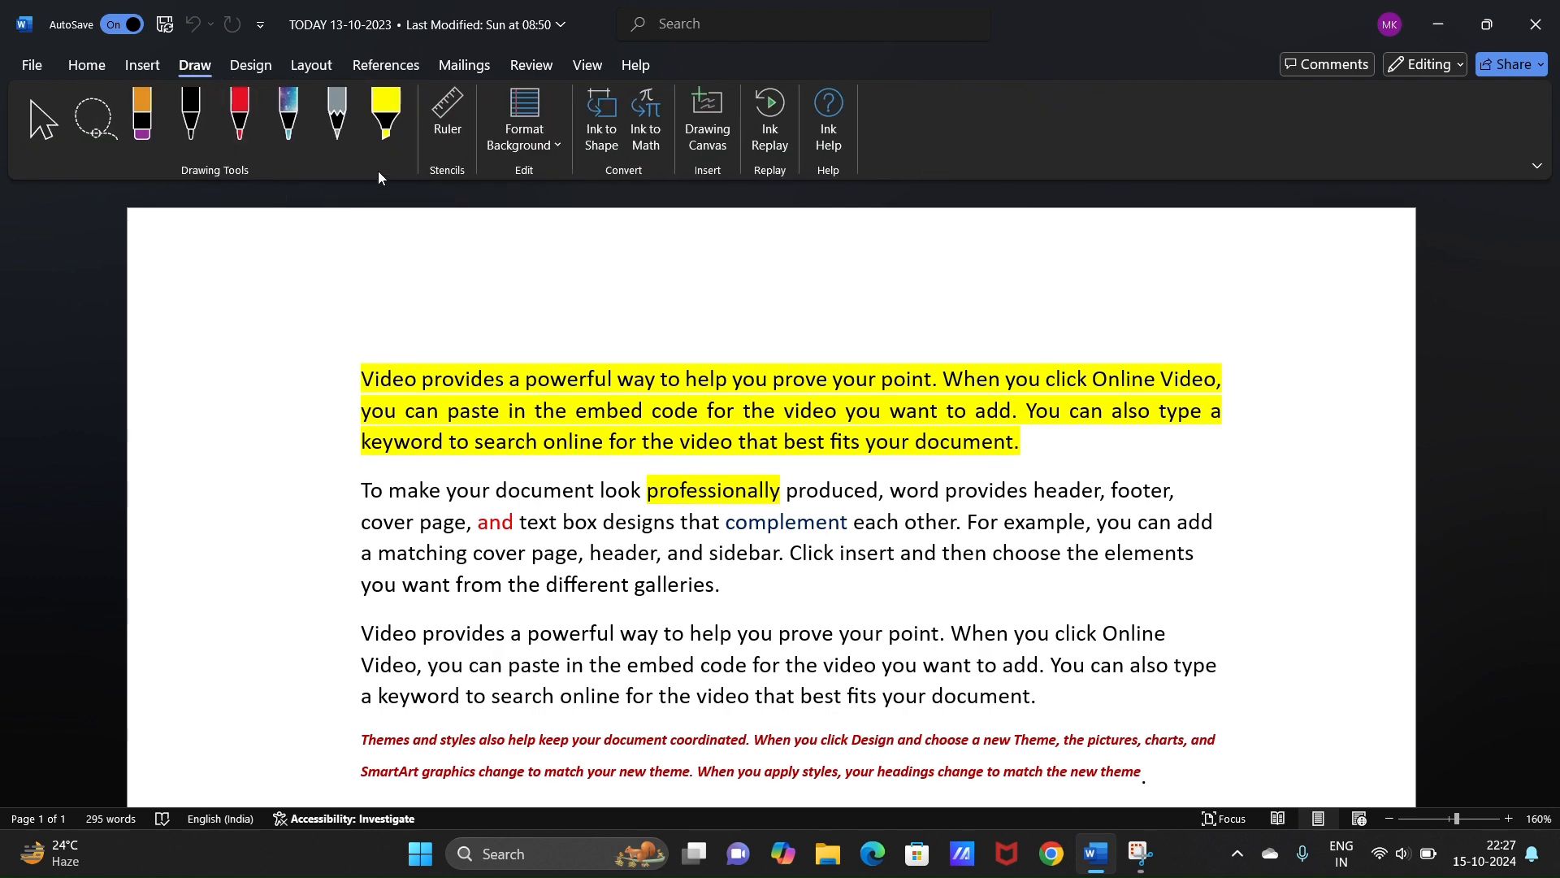